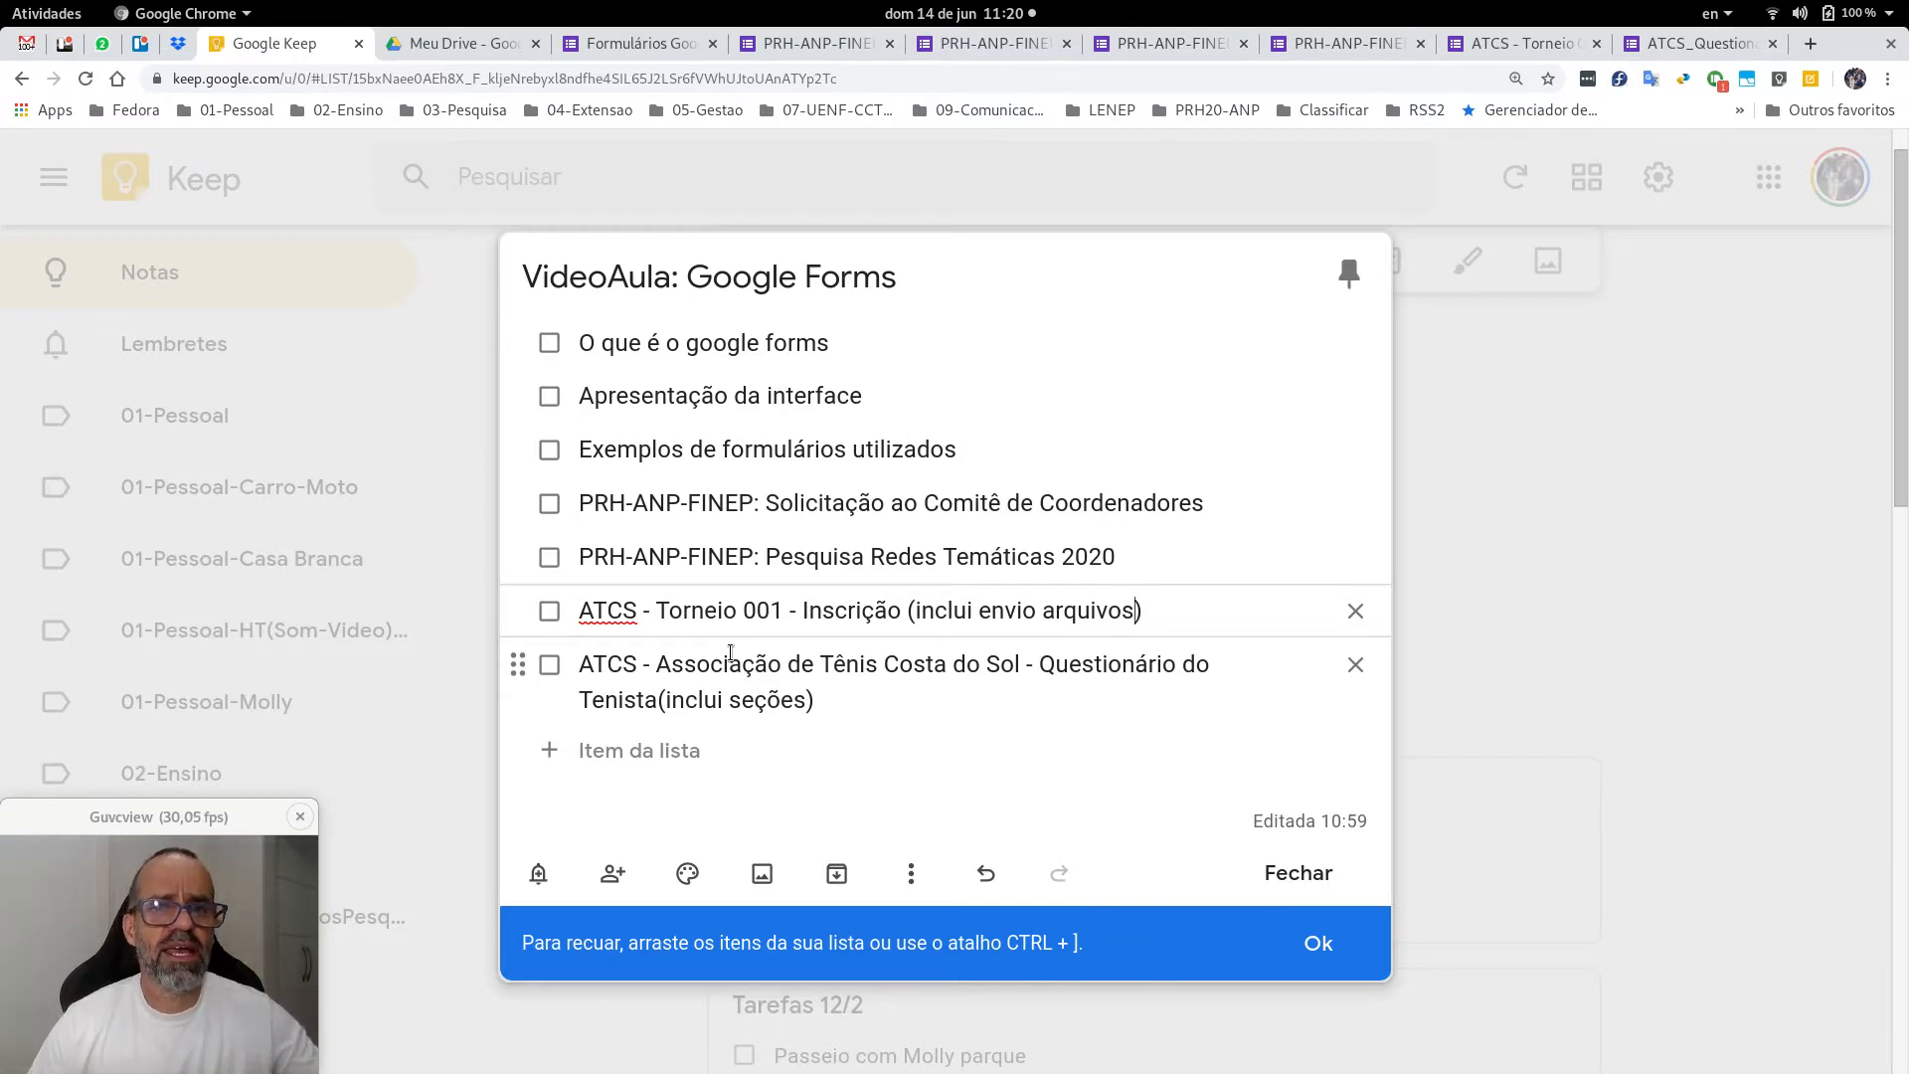
Switch from Google Keep to the Meu Drive file list in Google Drive.
left_click(411, 50)
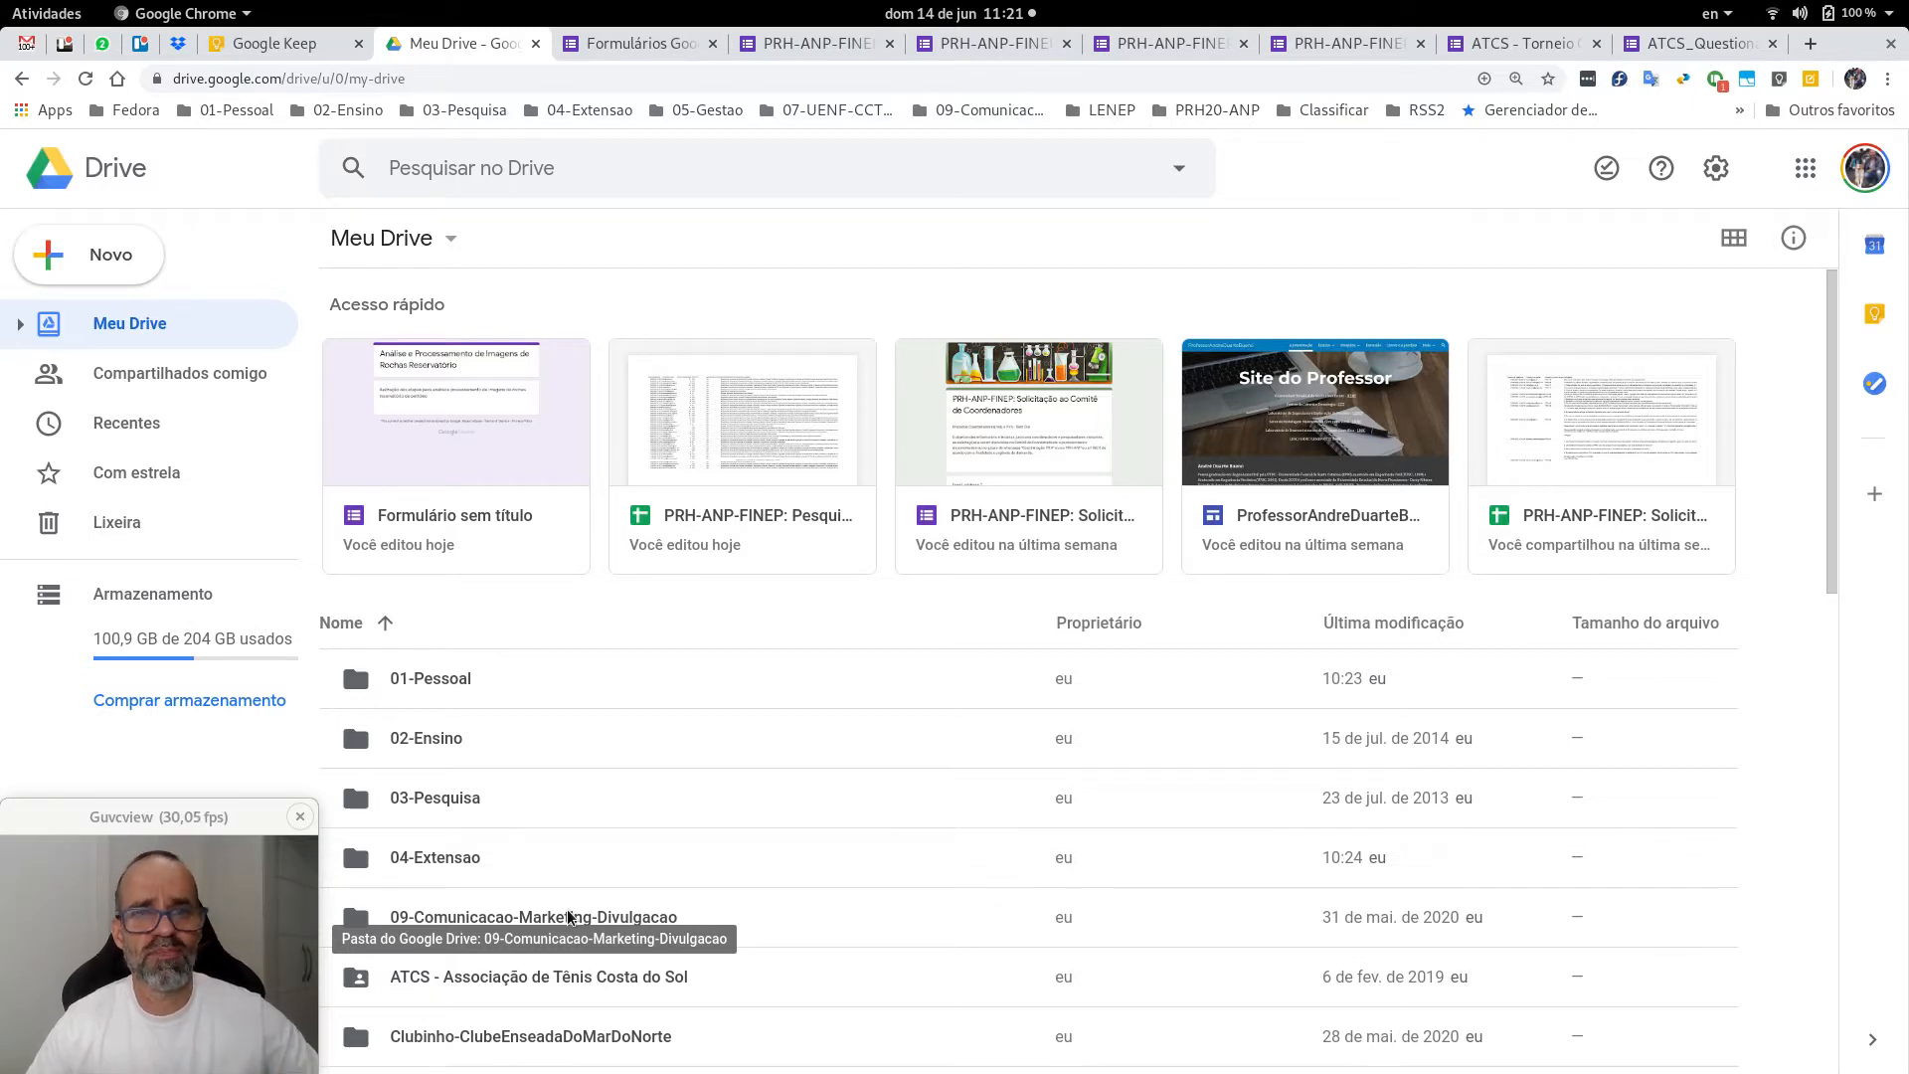
Switch to the Formulários Google home page with its templates and forms.
left_click(627, 46)
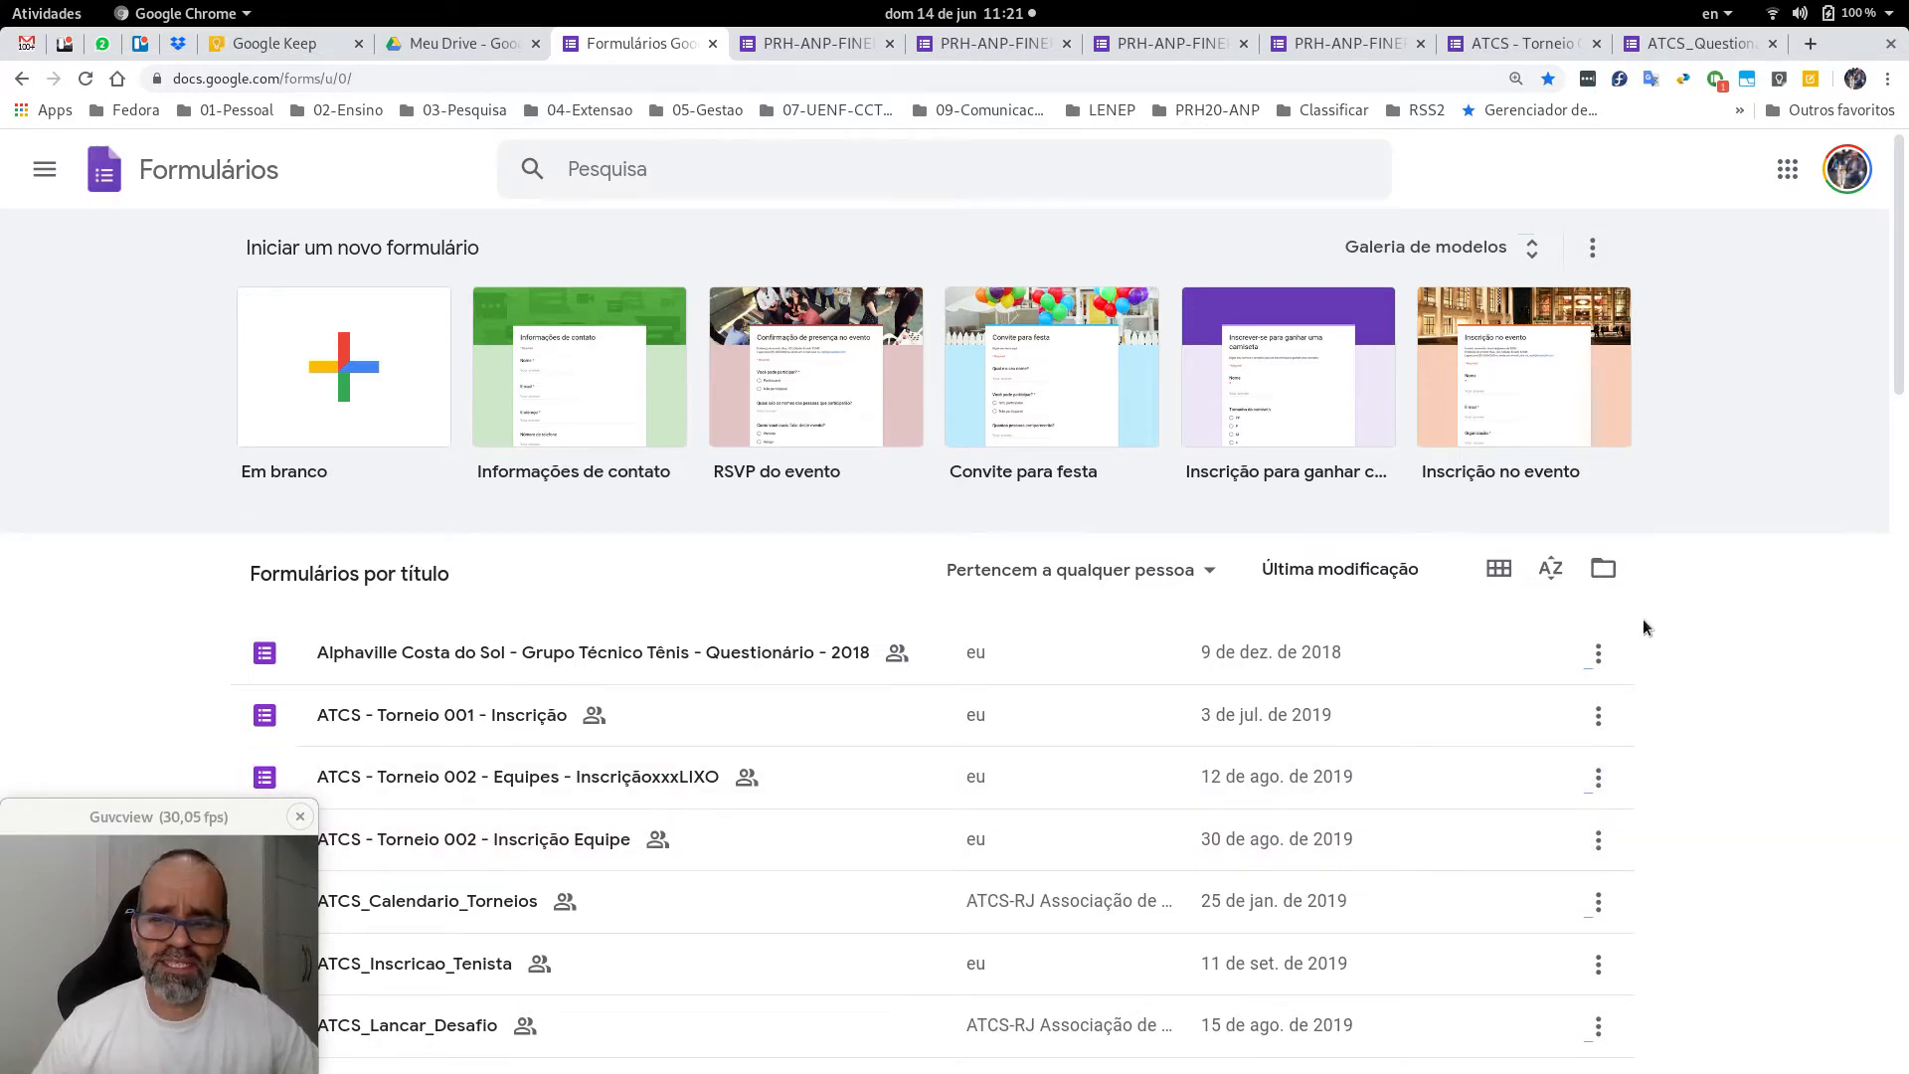
left_click(45, 174)
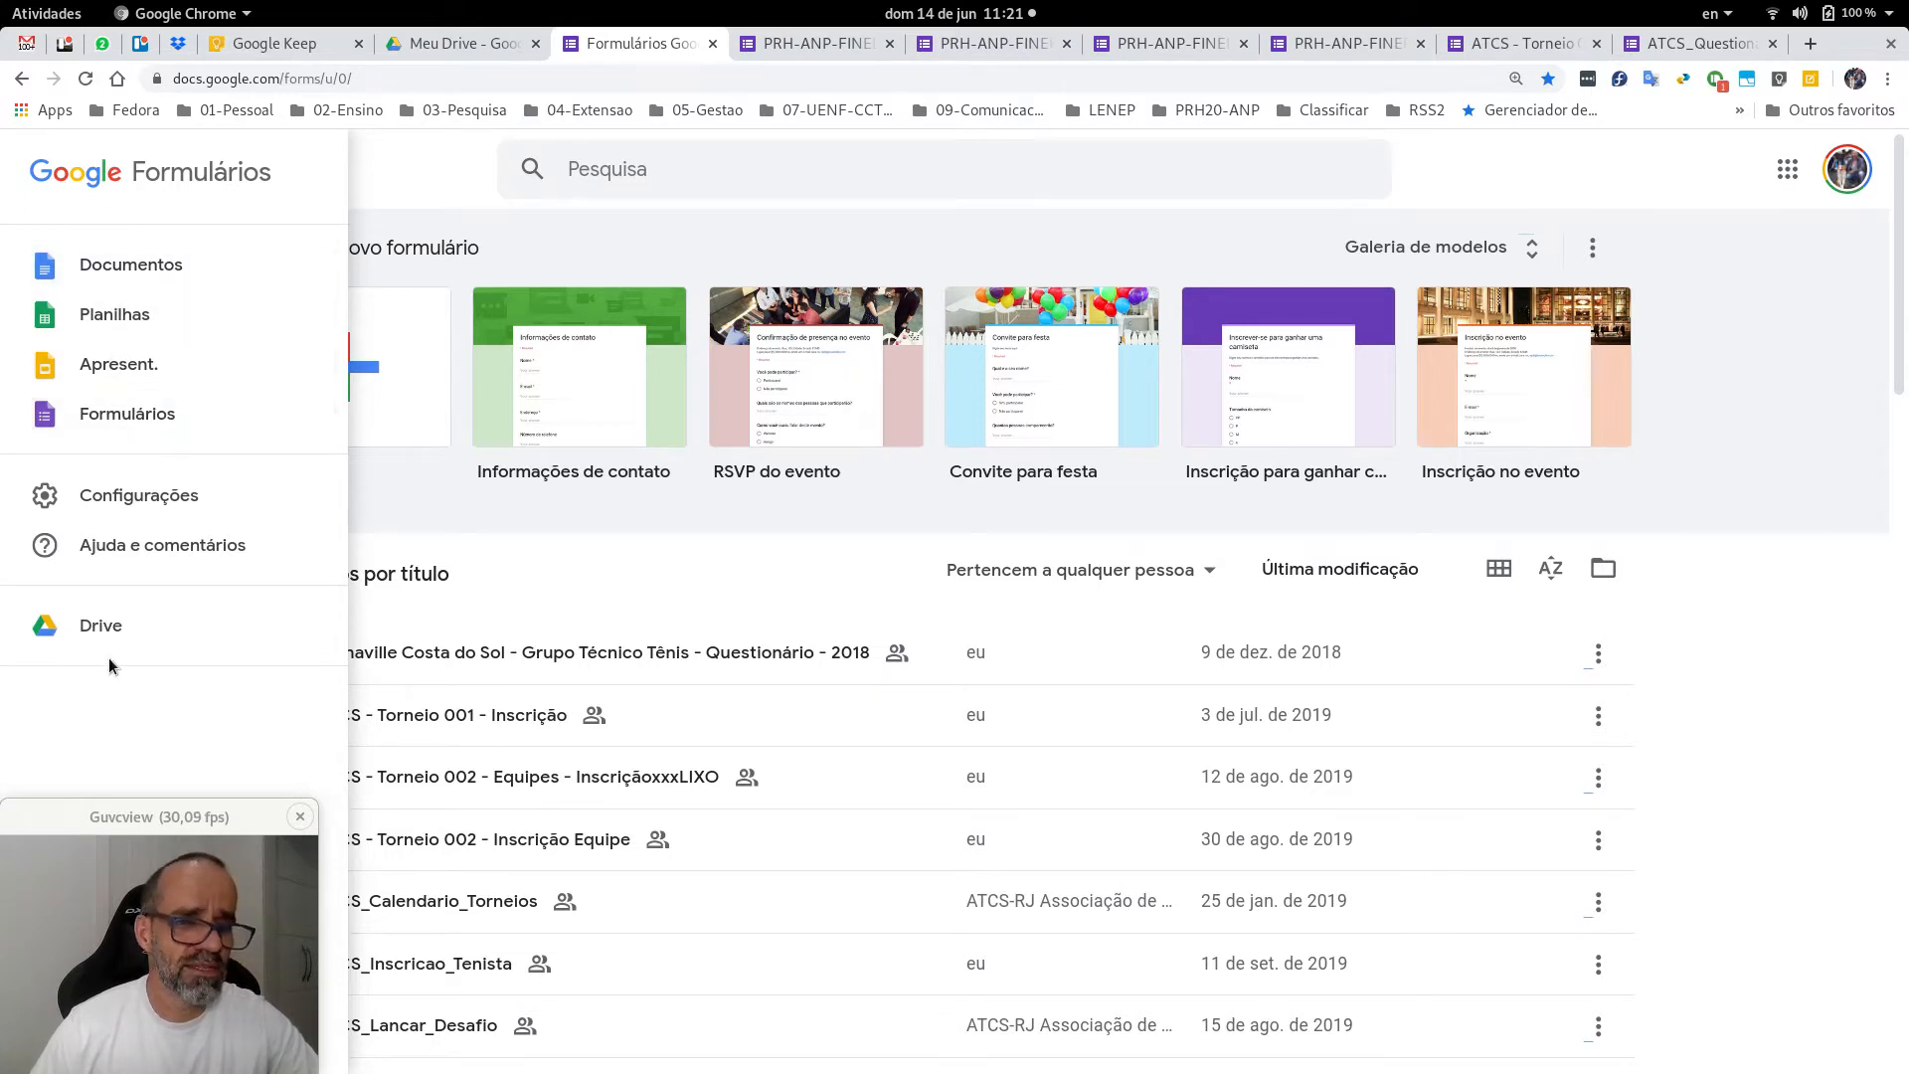
left_click(404, 171)
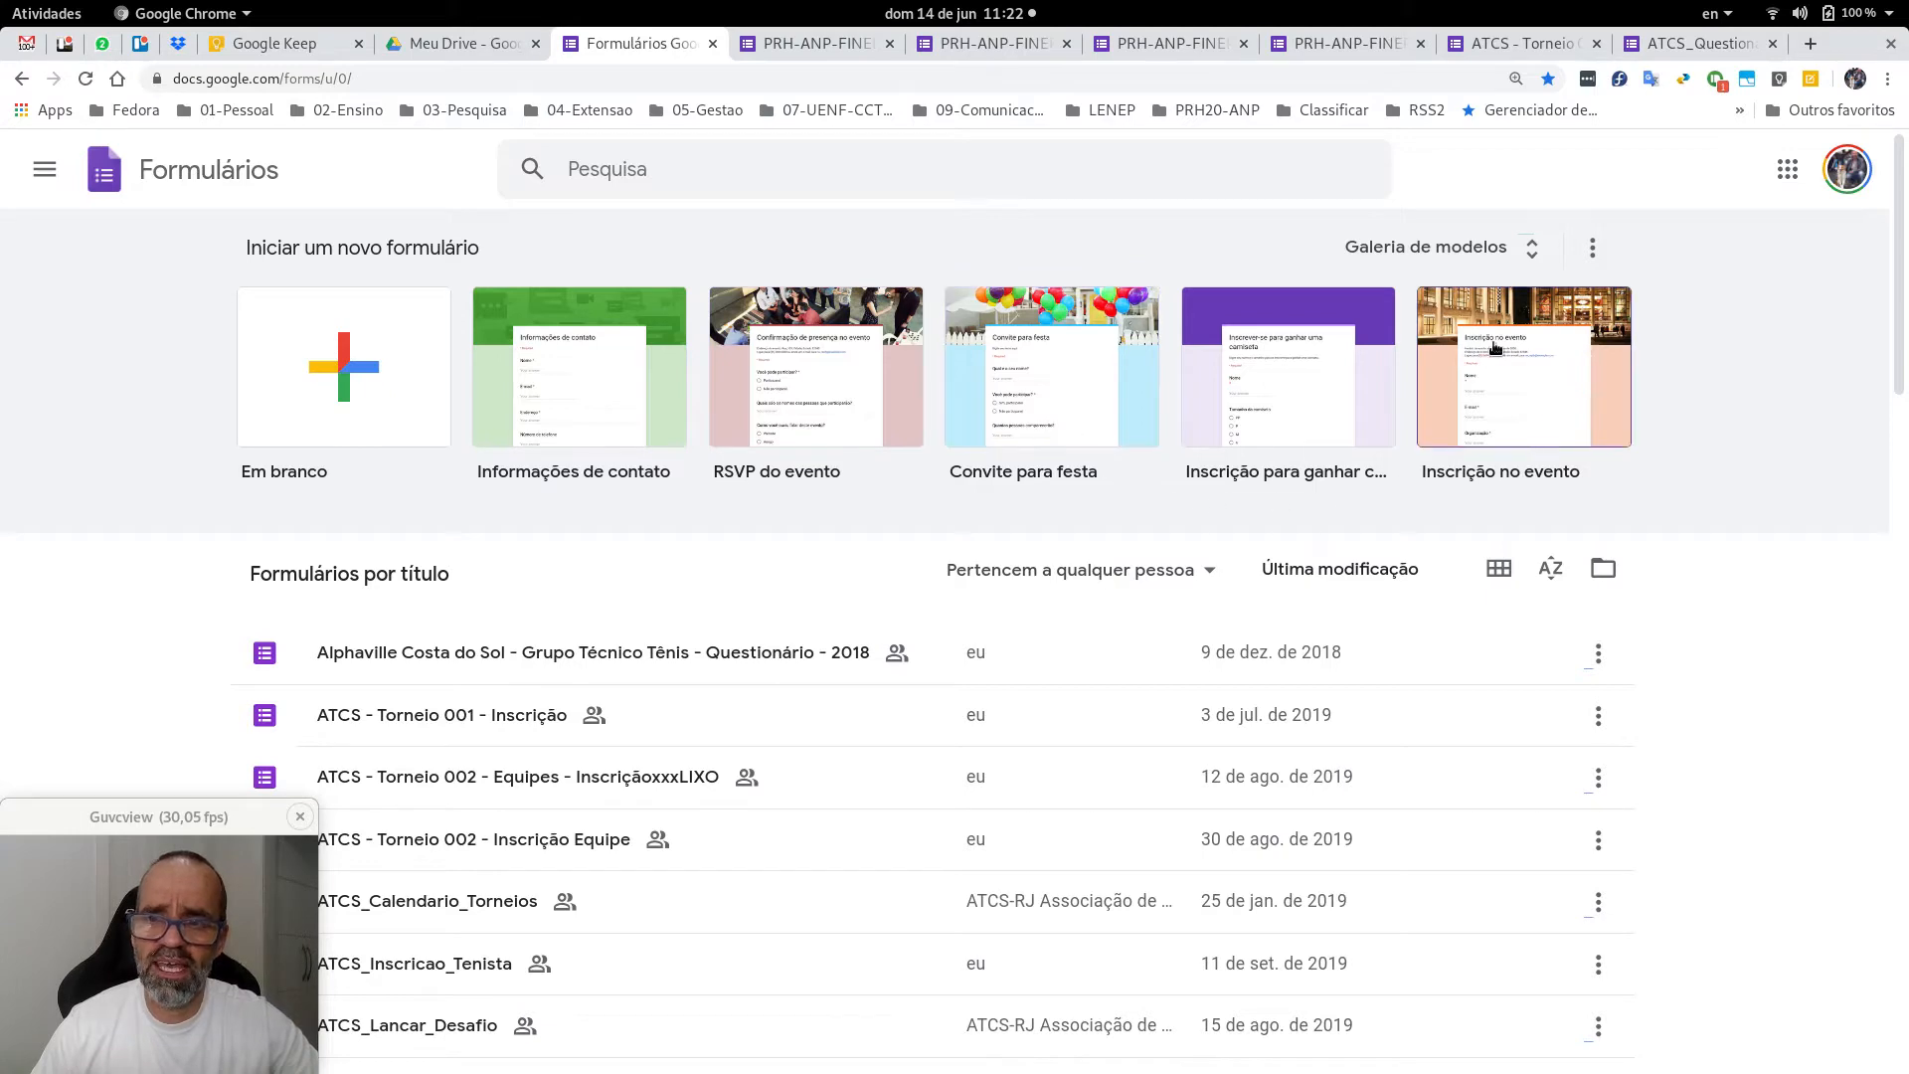
left_click(1497, 250)
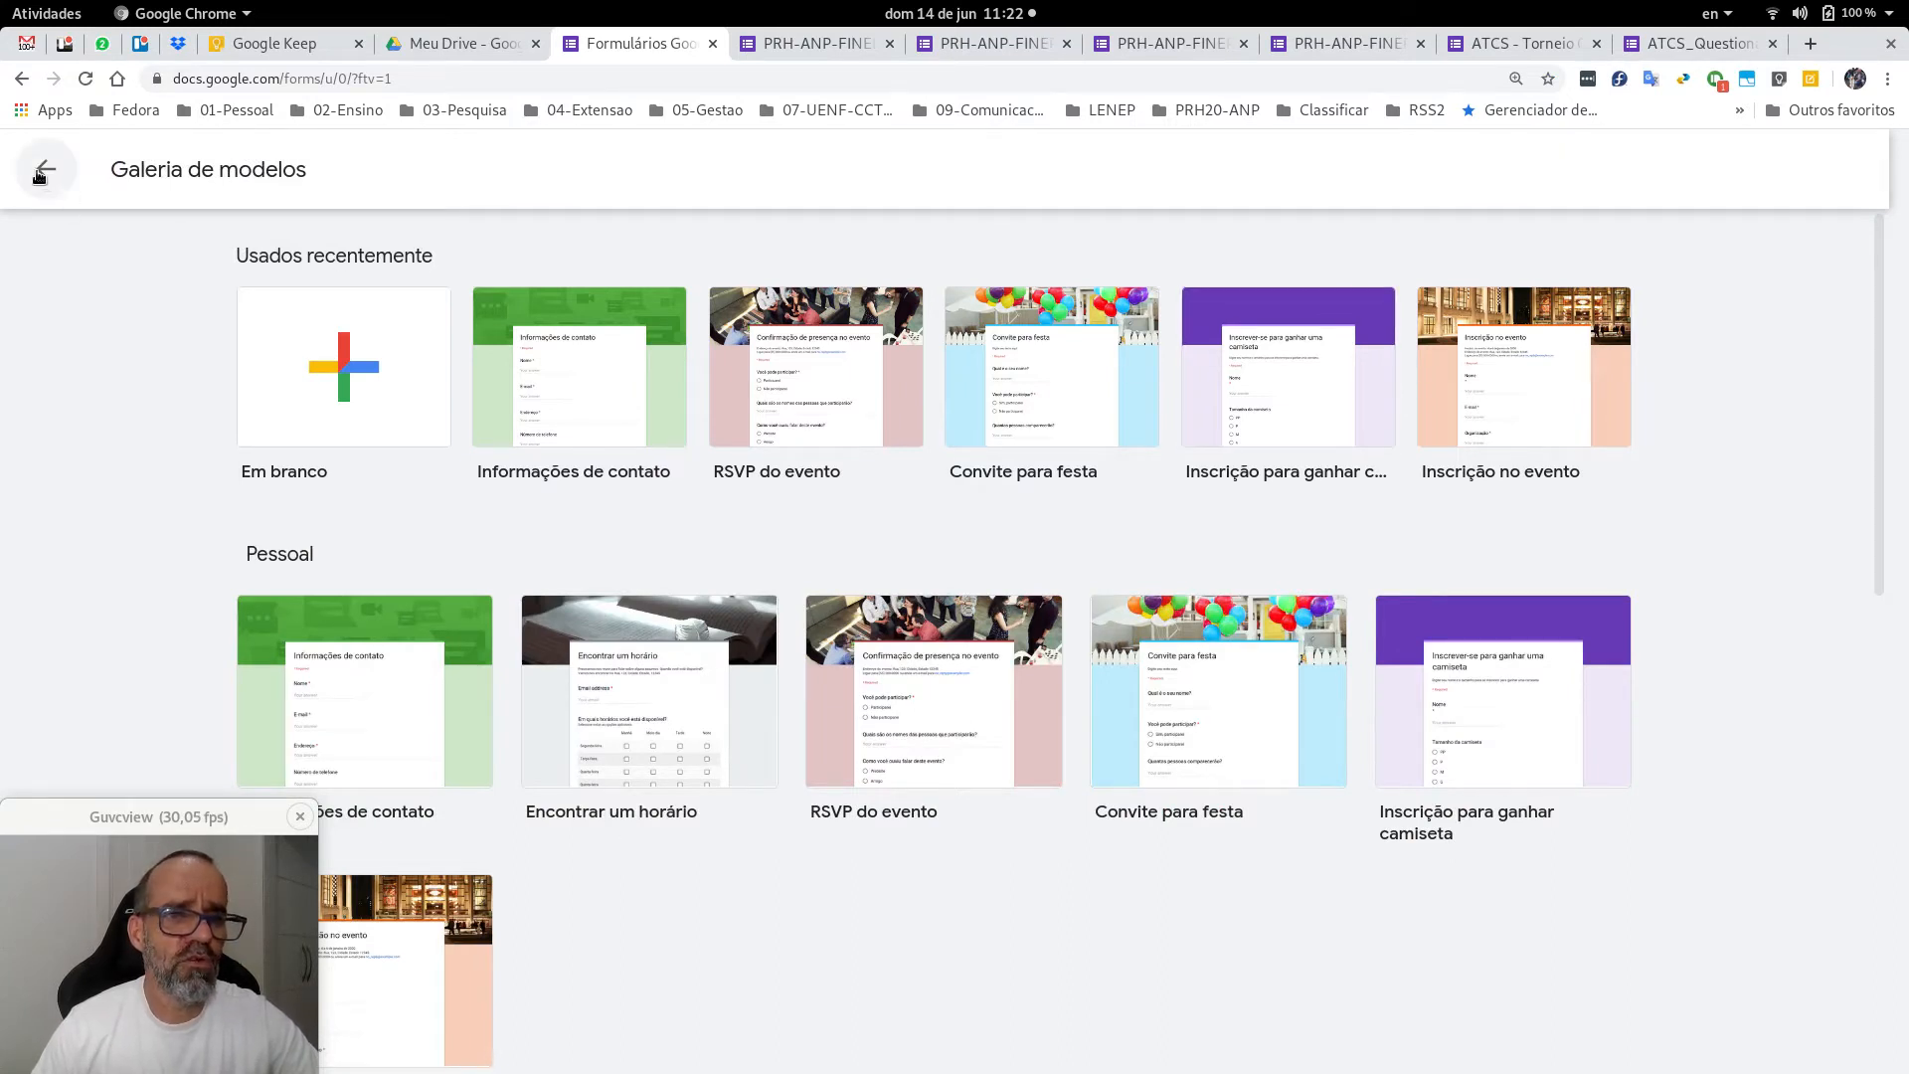
left_click(42, 171)
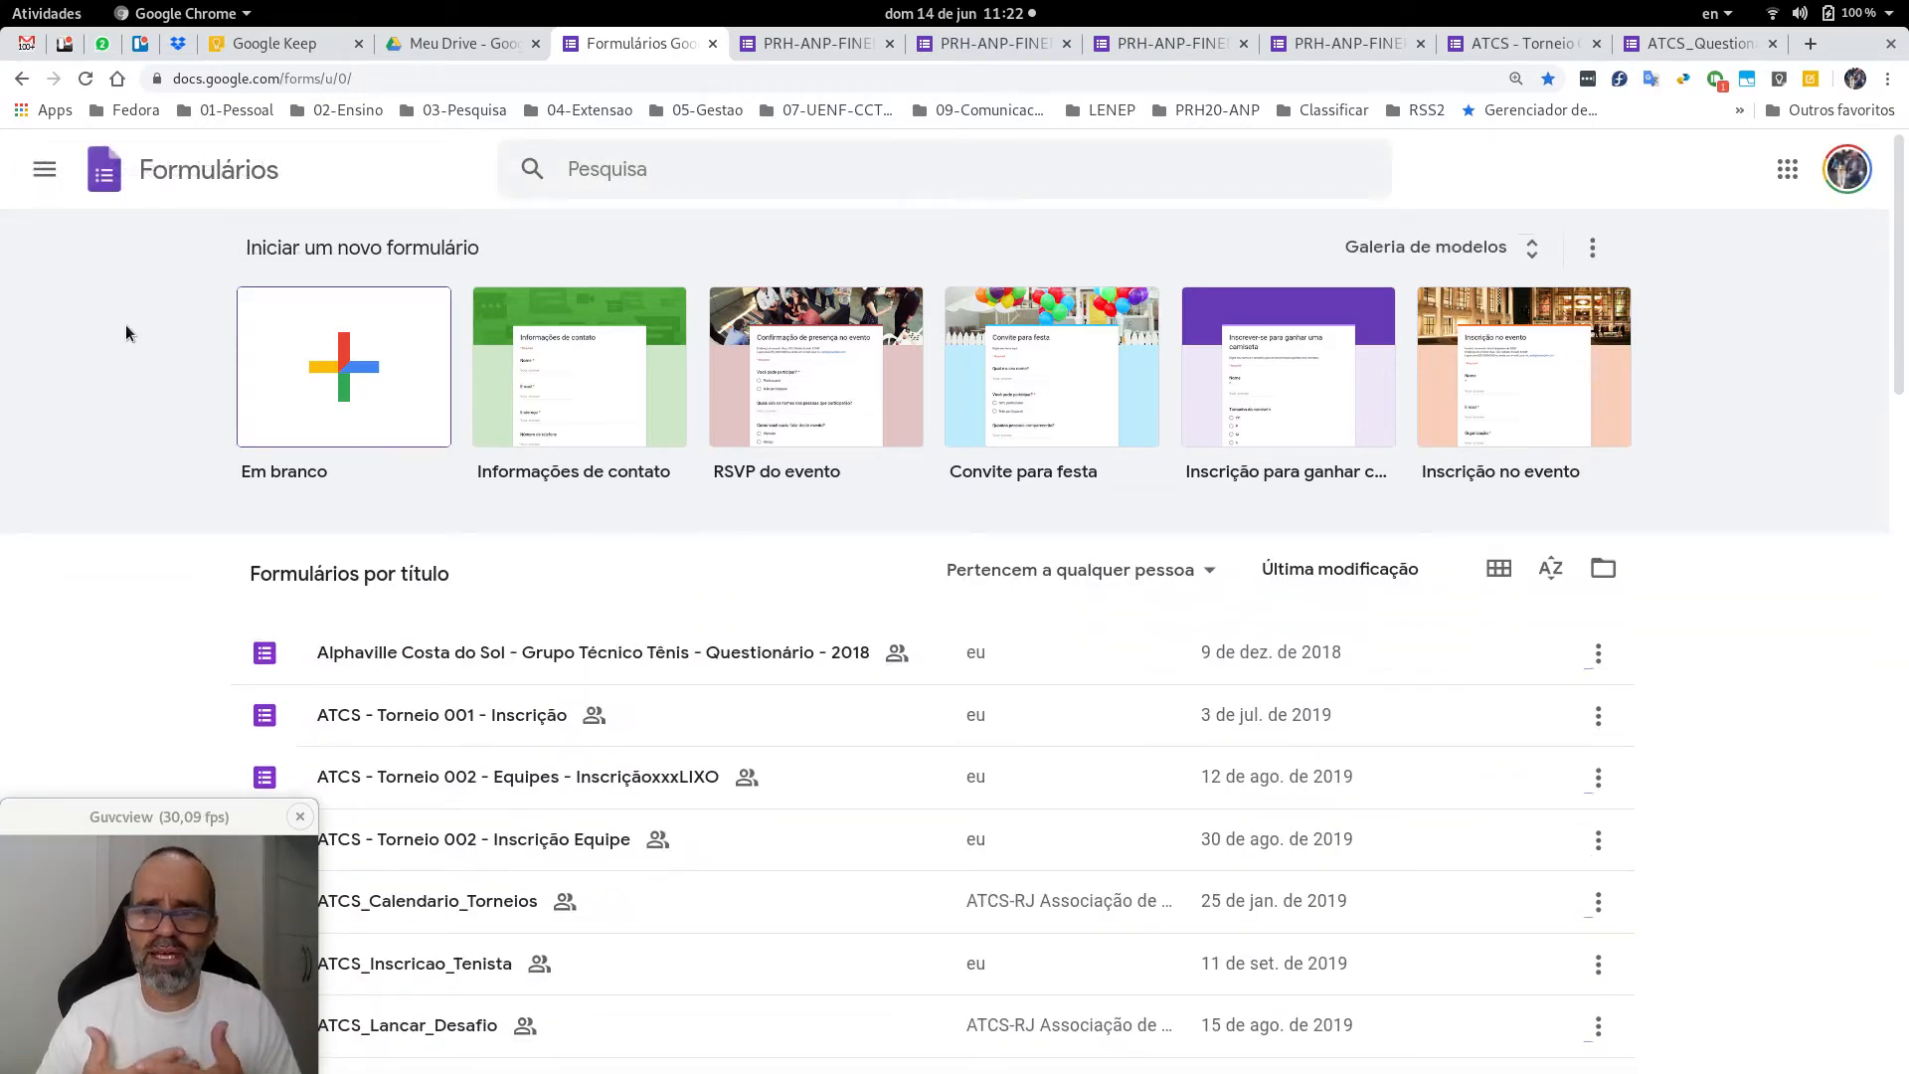
Start a blank form and title it 'Google Forms Exemplo de Uso'.
left_click(346, 379)
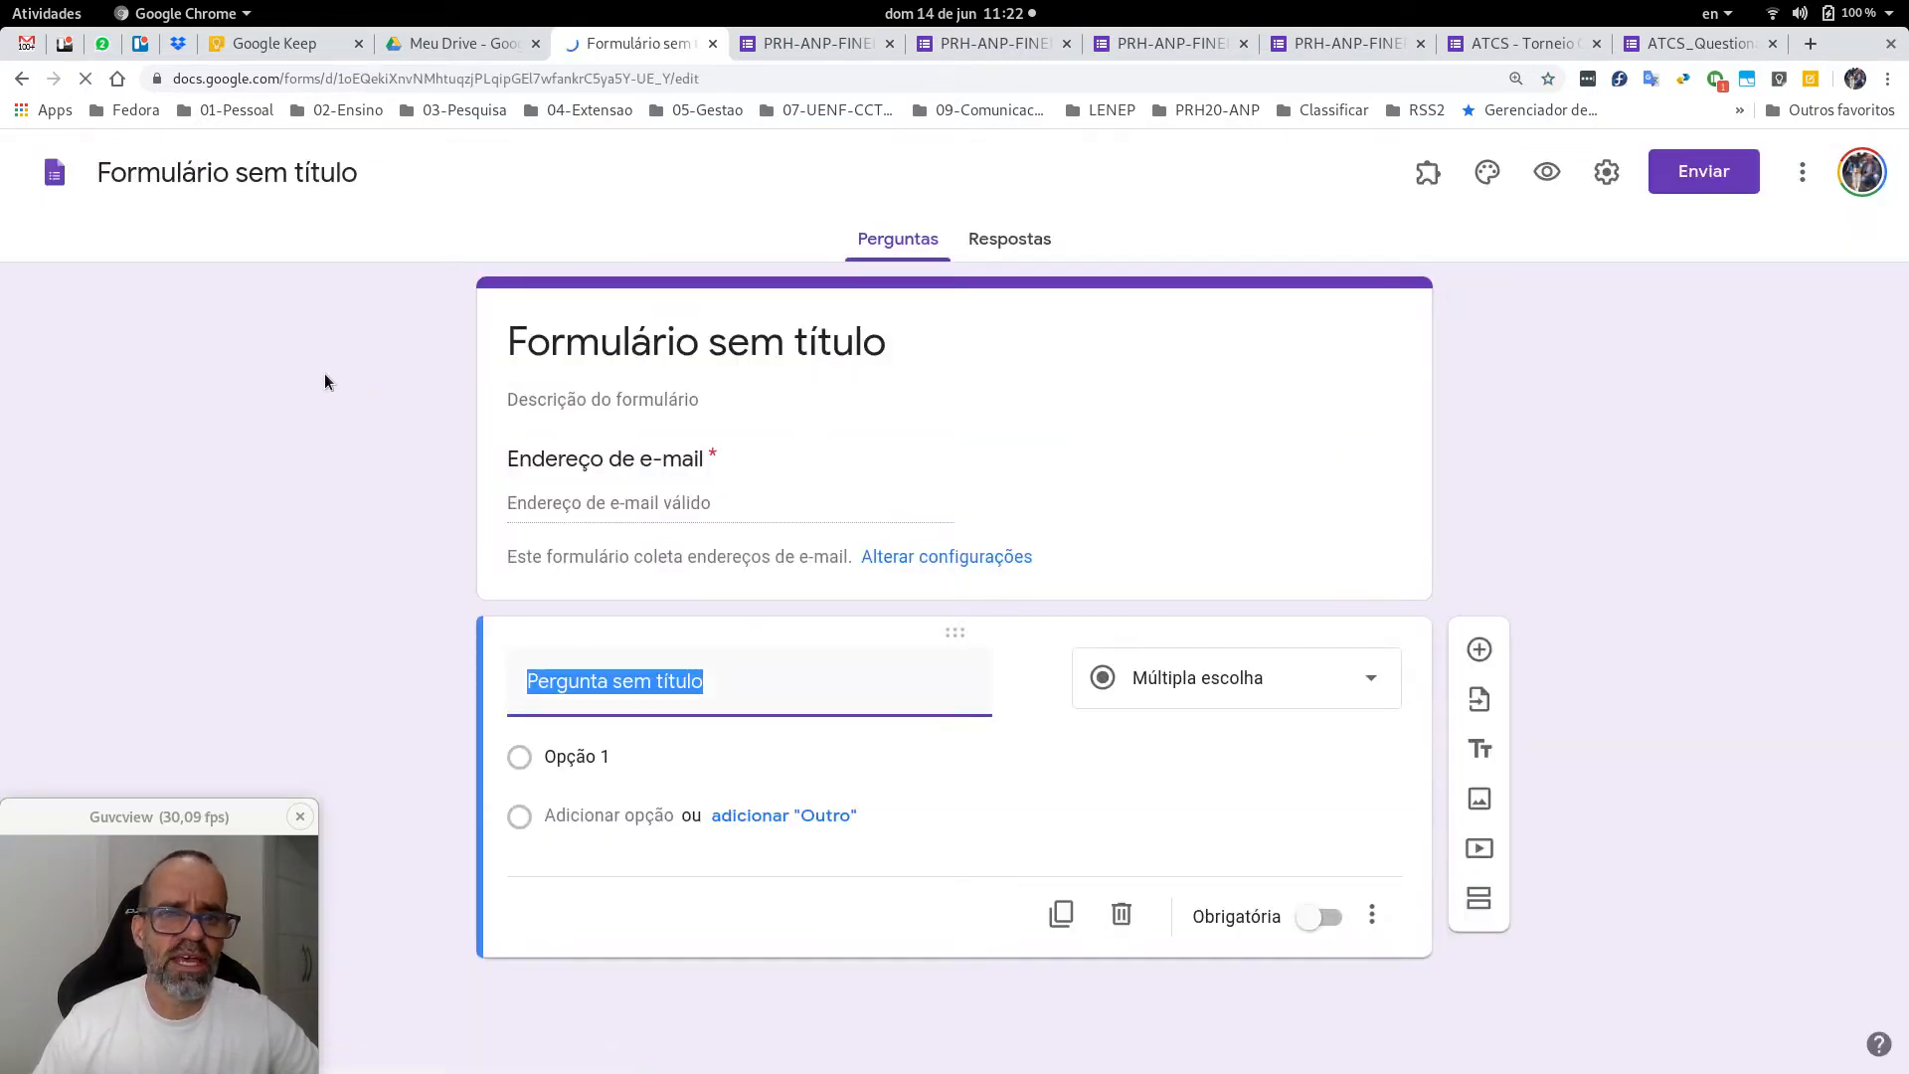
left_click(841, 350)
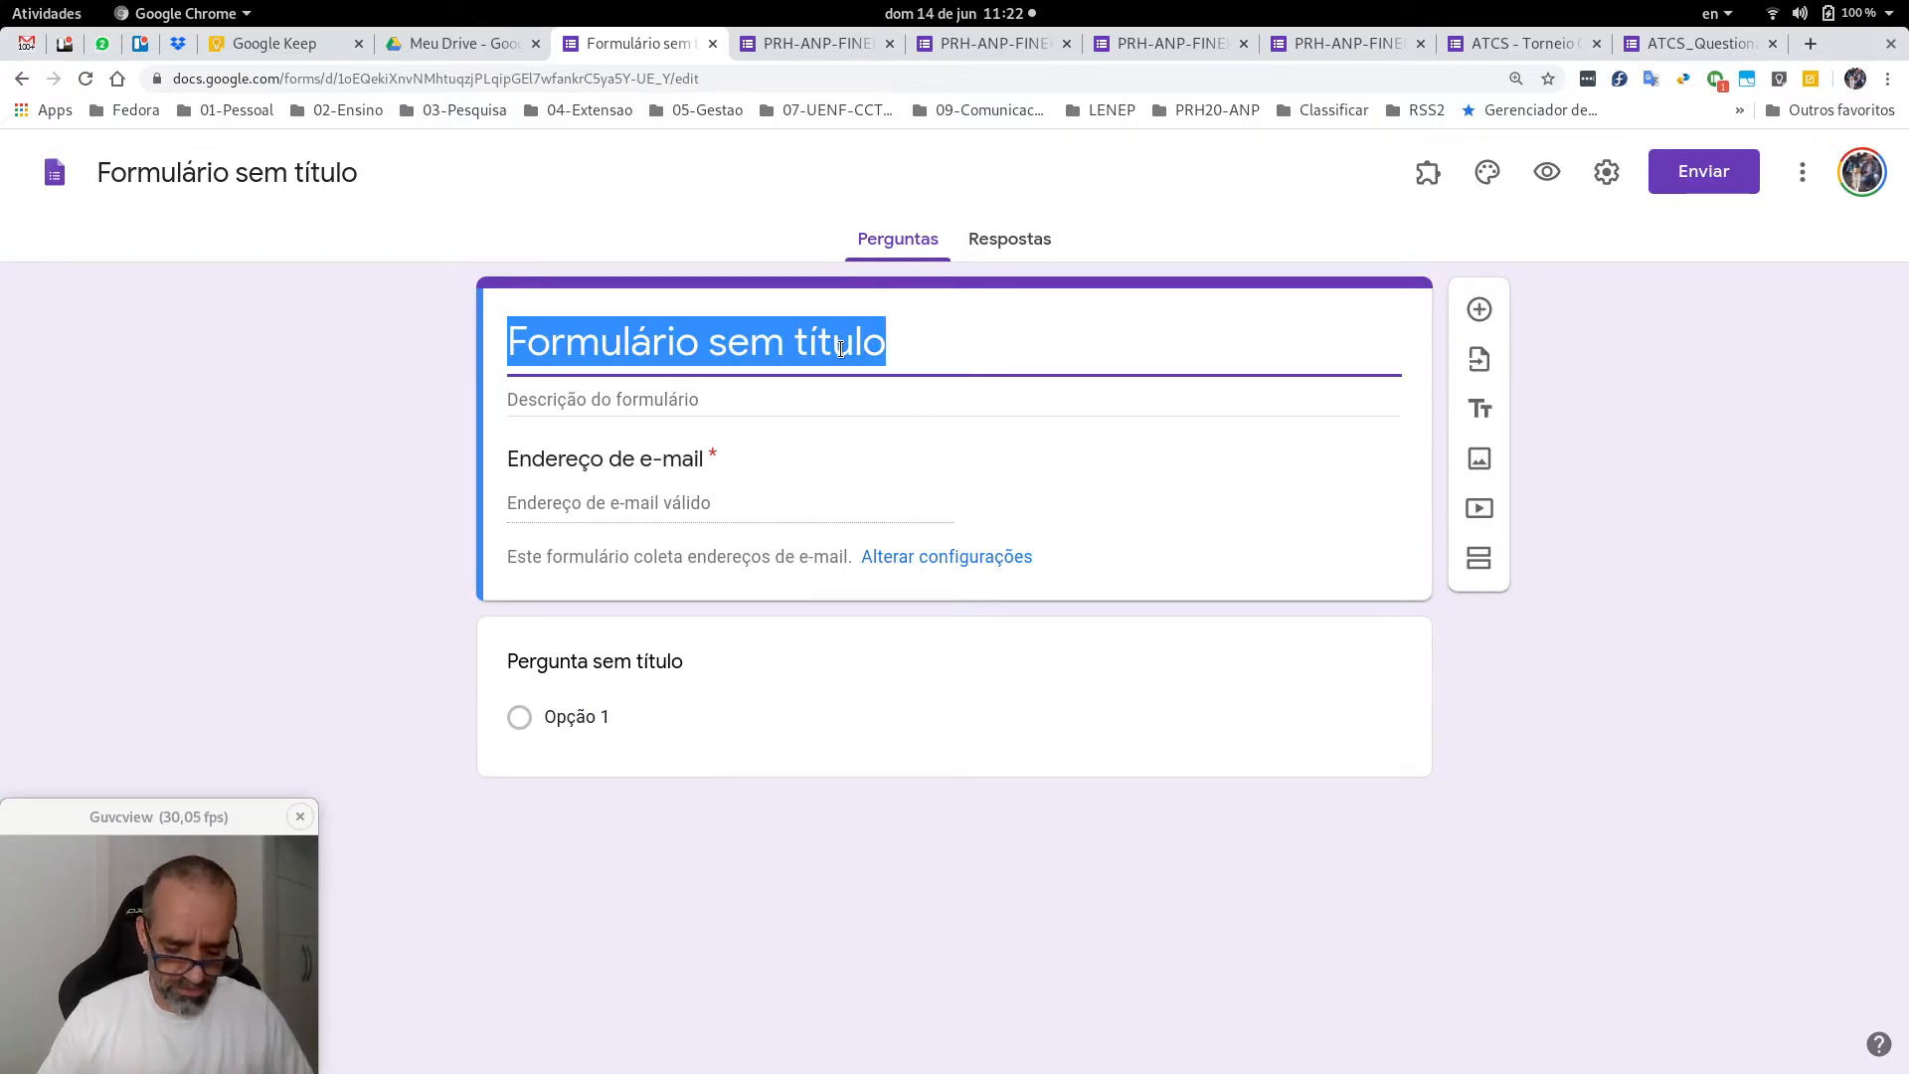
type("Google")
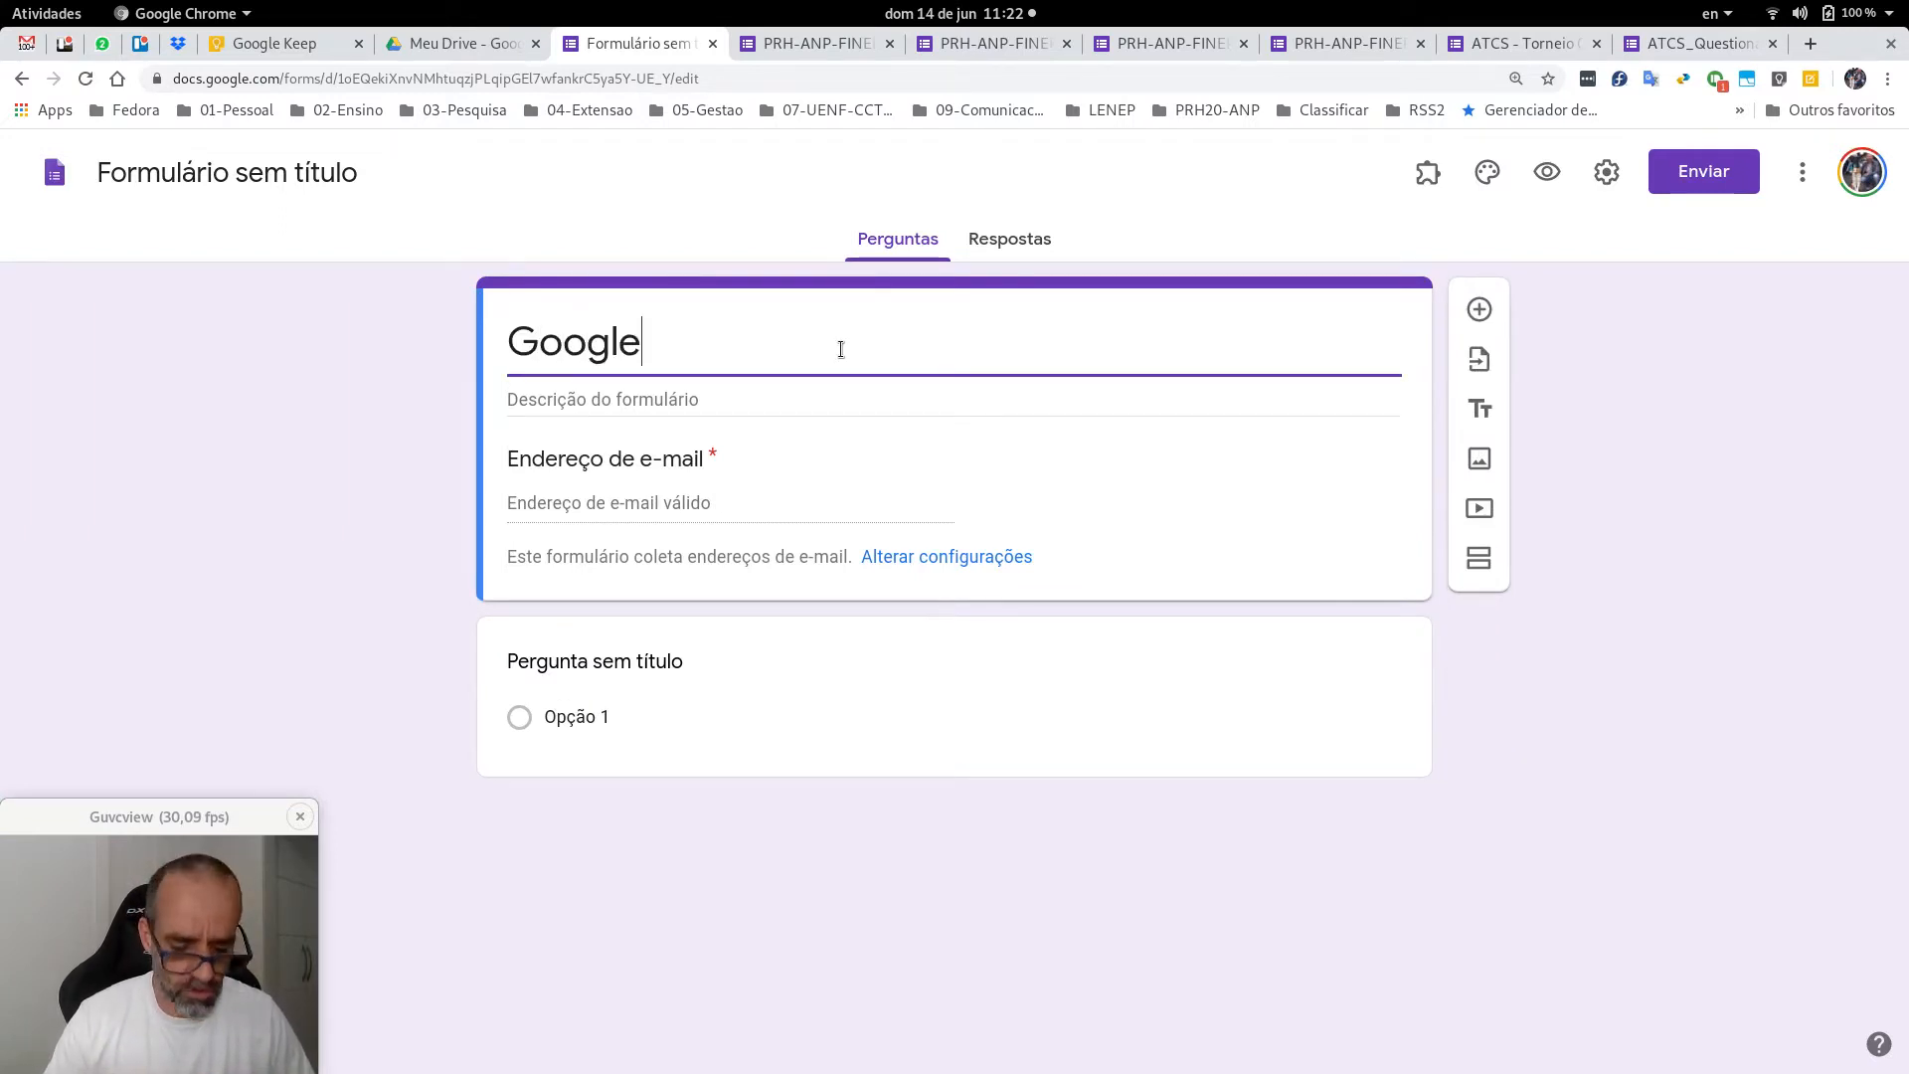
type(" Forms Exe")
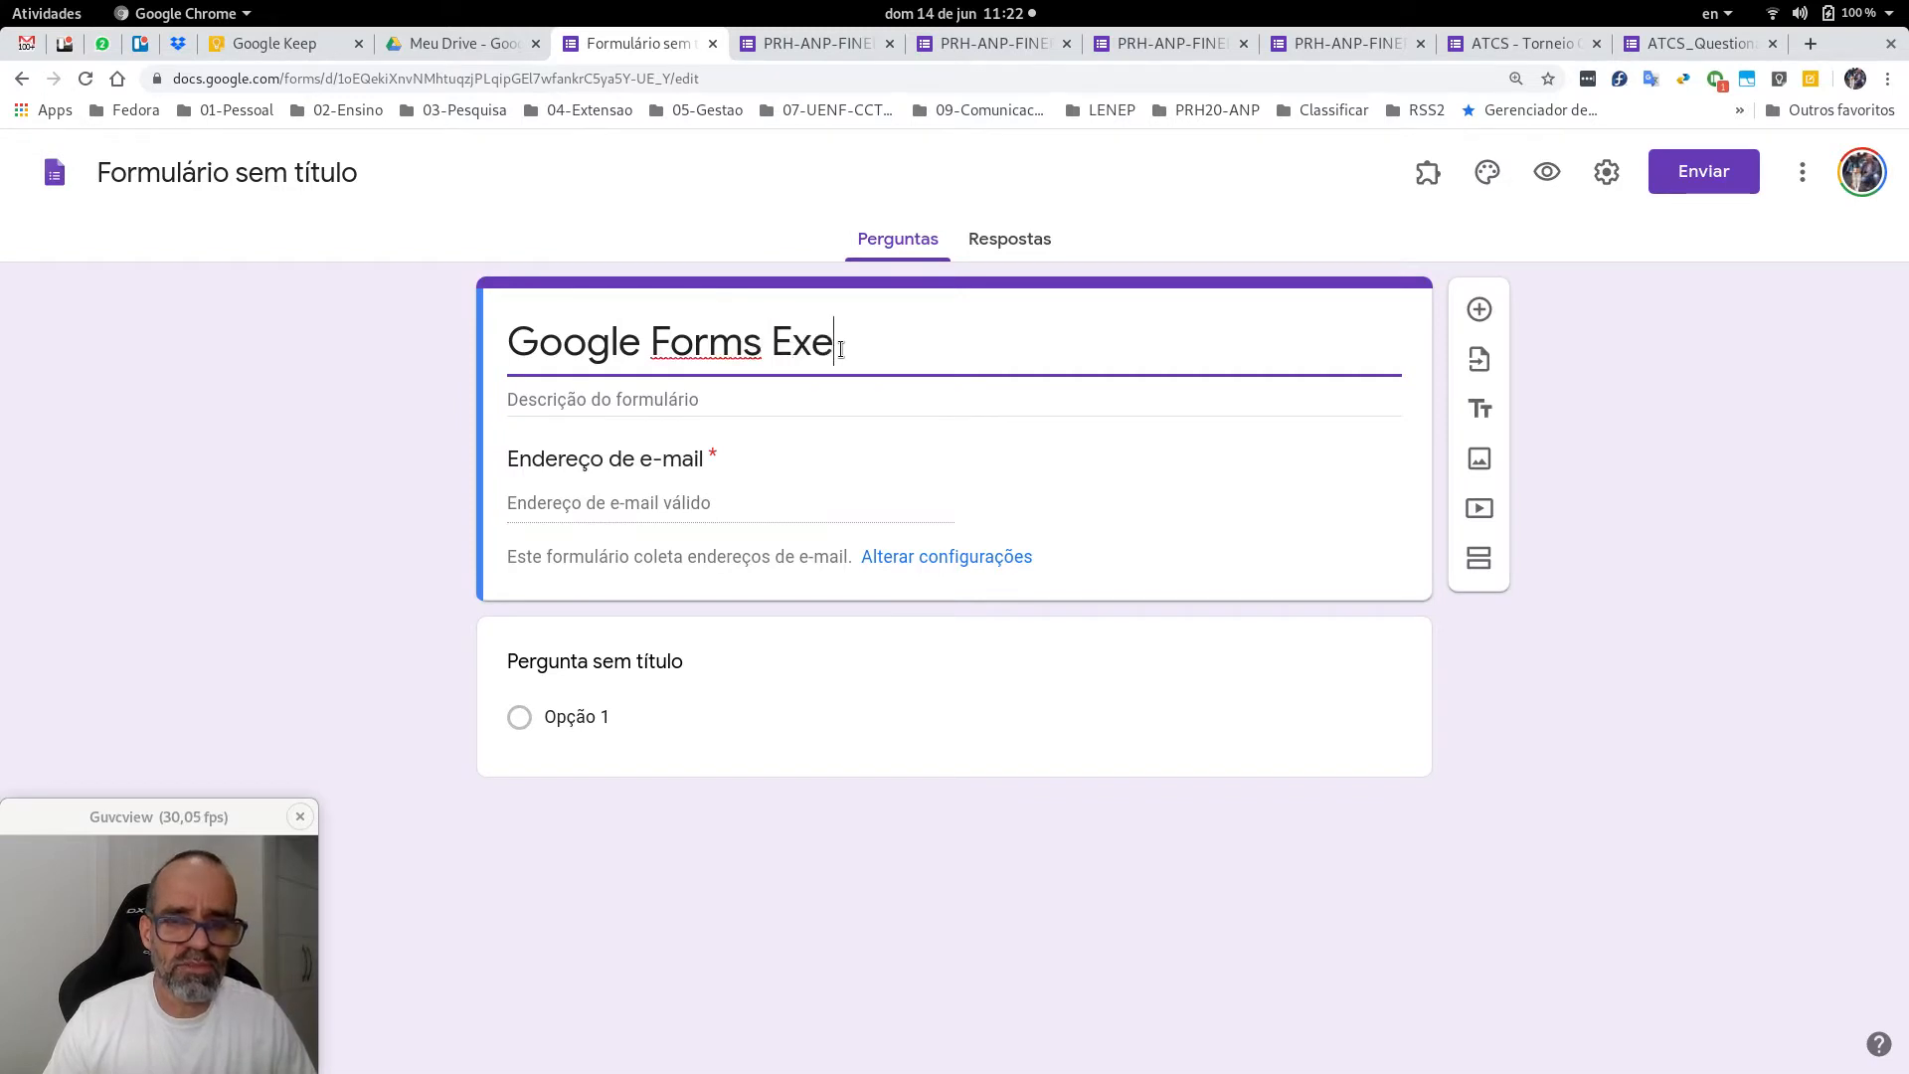
type("mplo d")
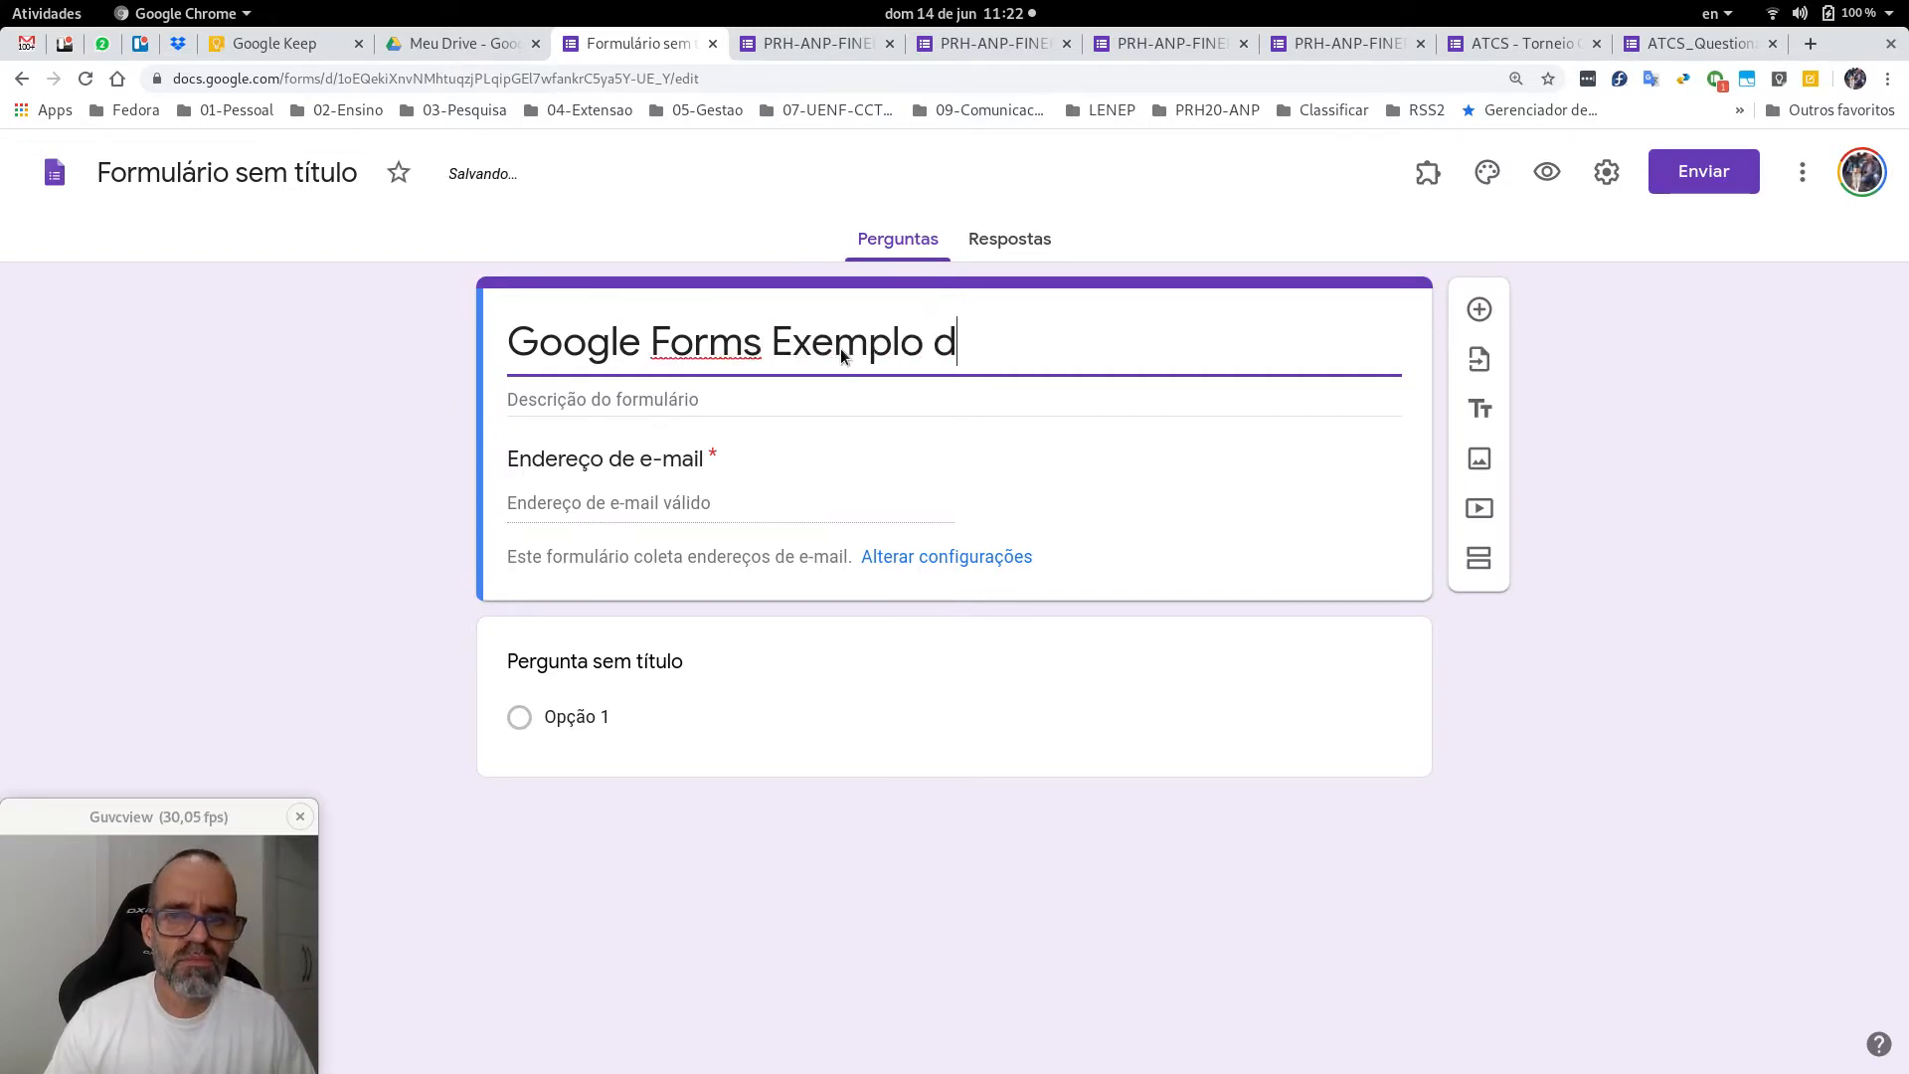
type("e Uso")
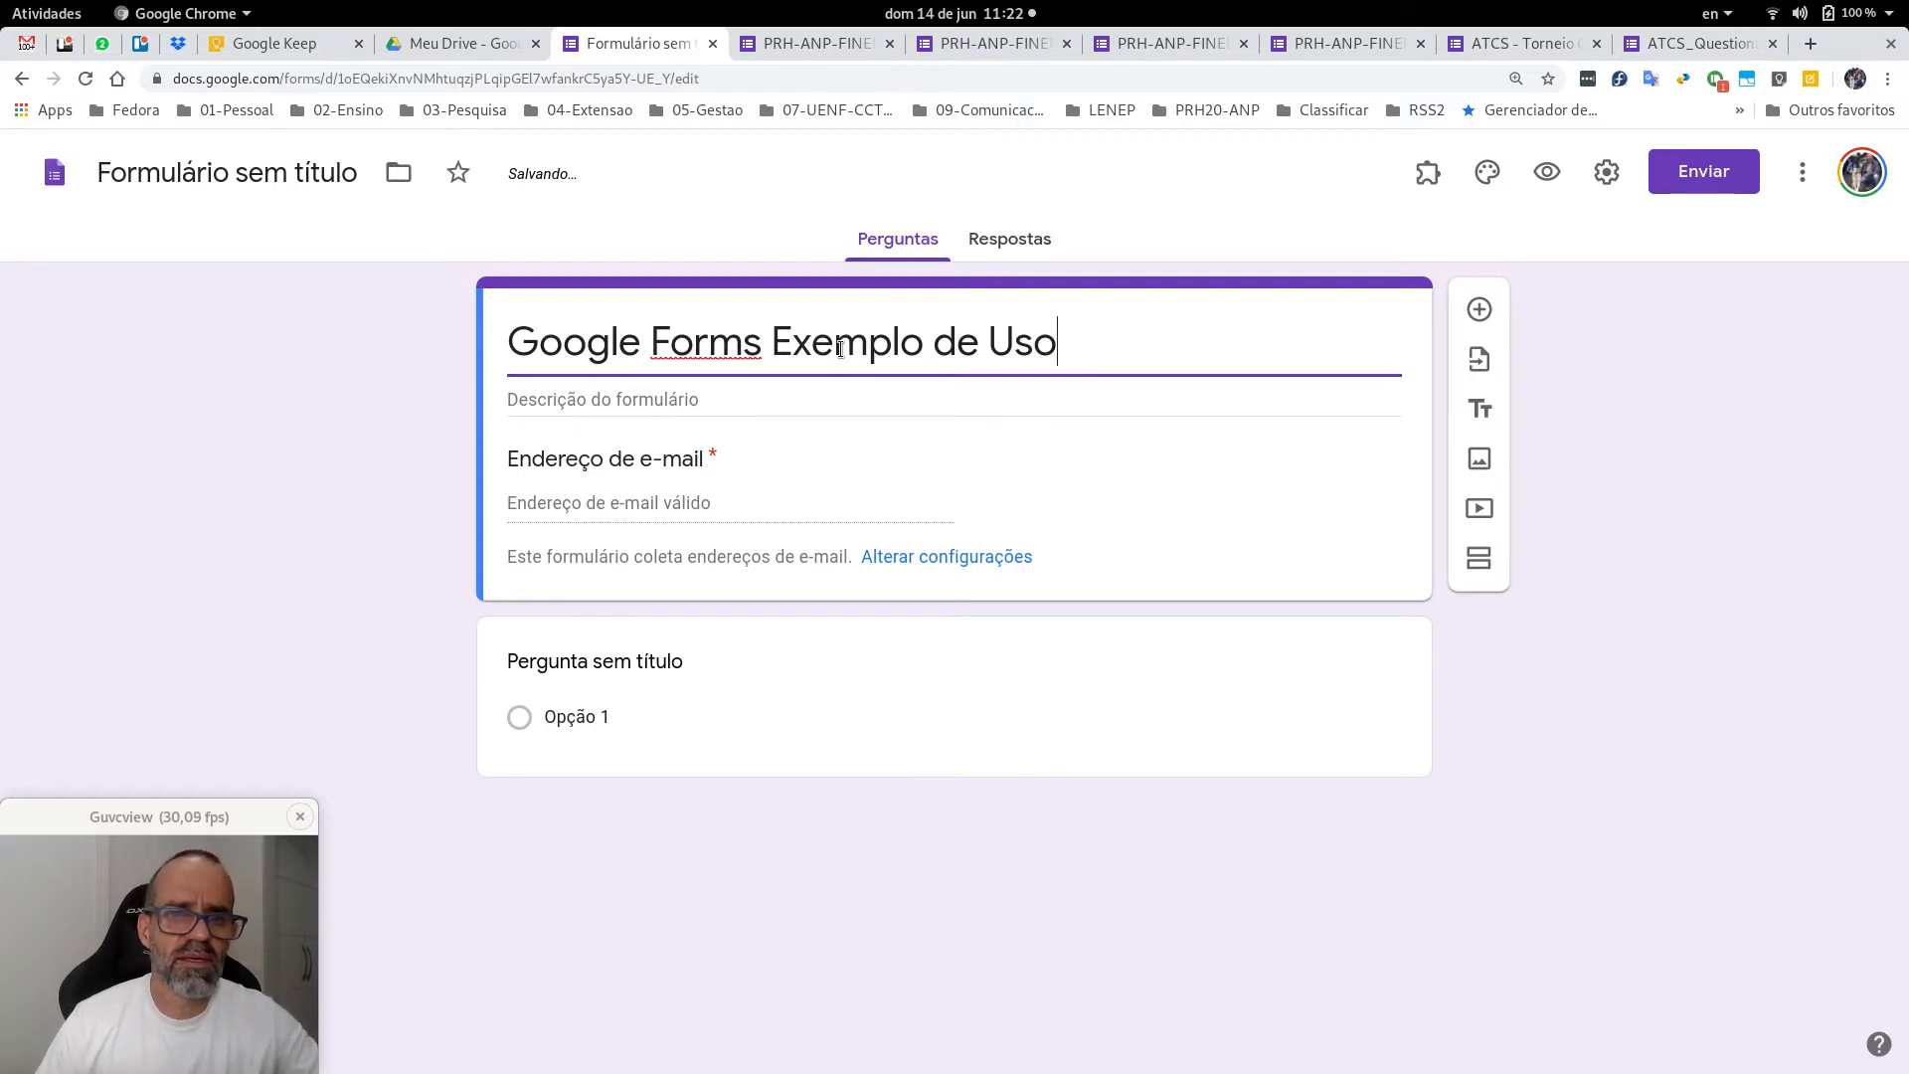
left_click(733, 396)
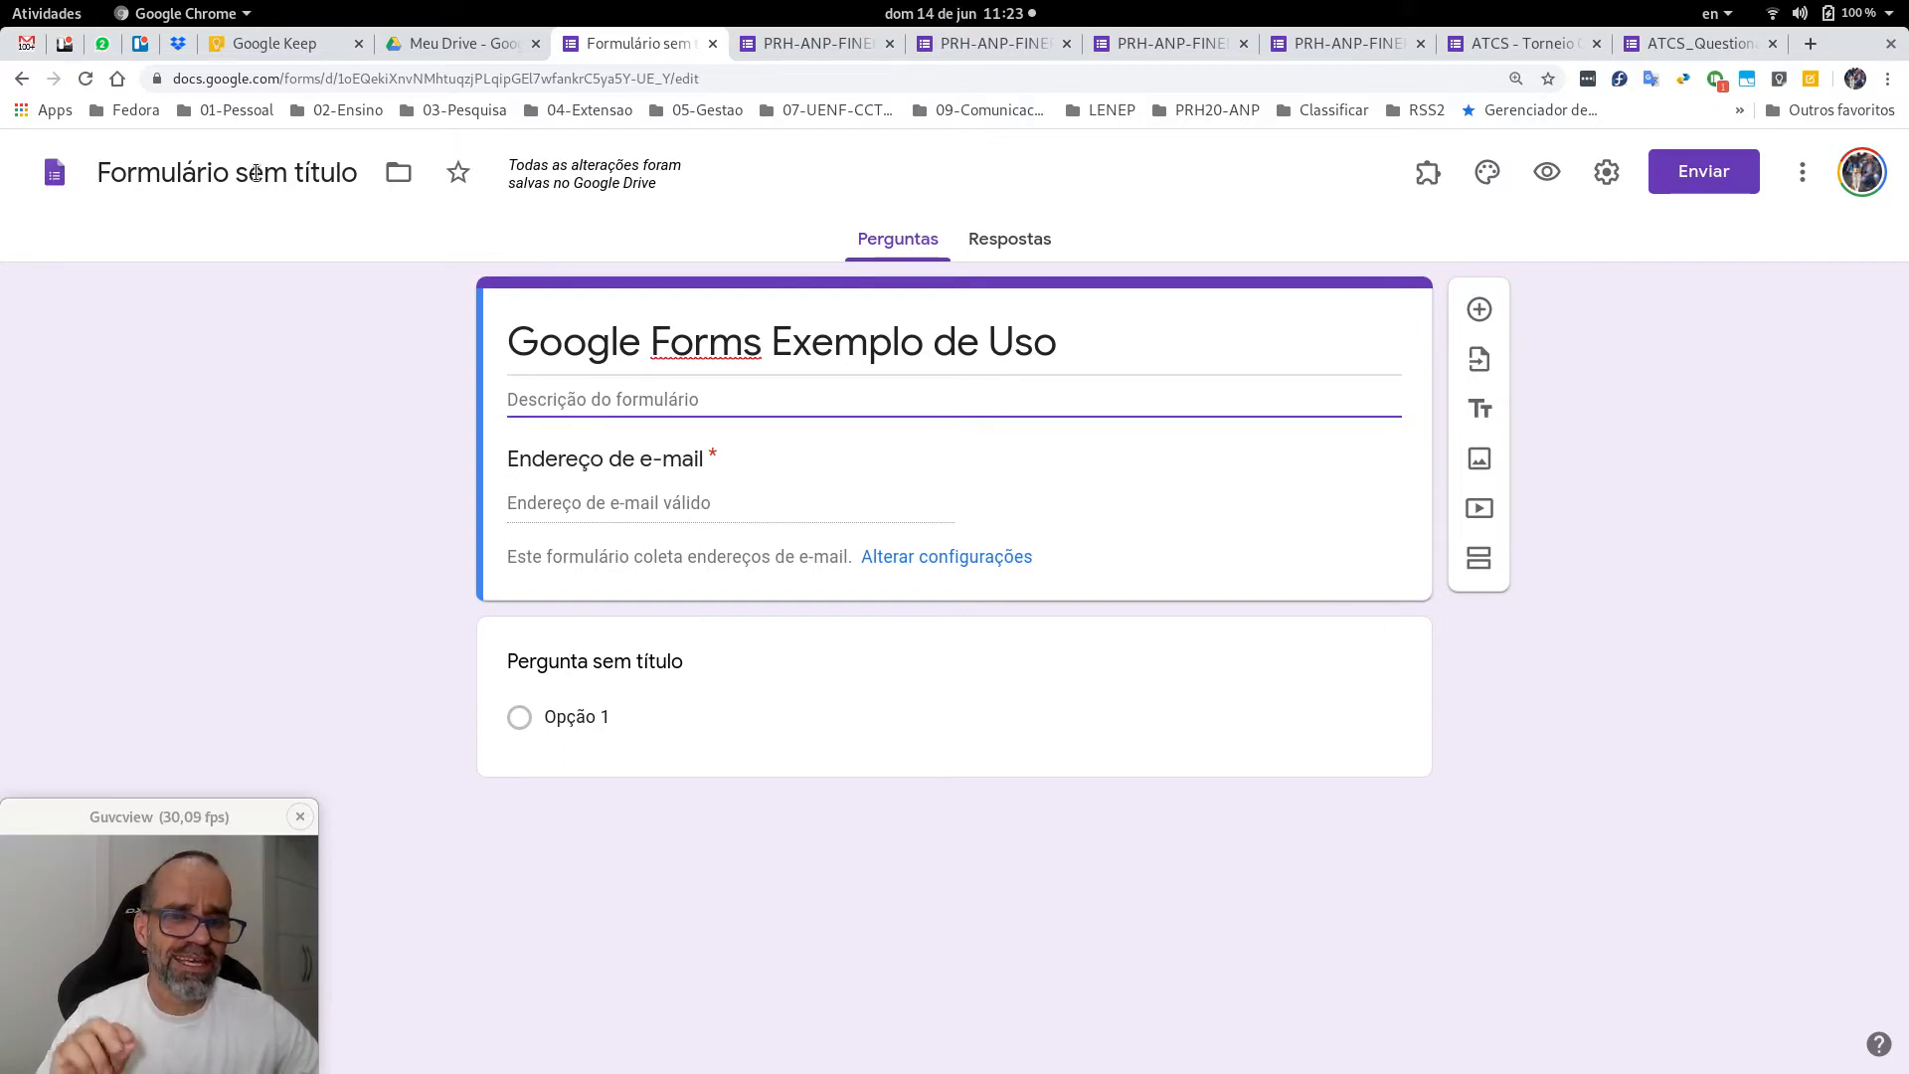
Name the form file 'Google Forms Exemplo de Uso', matching the form title.
left_click(257, 172)
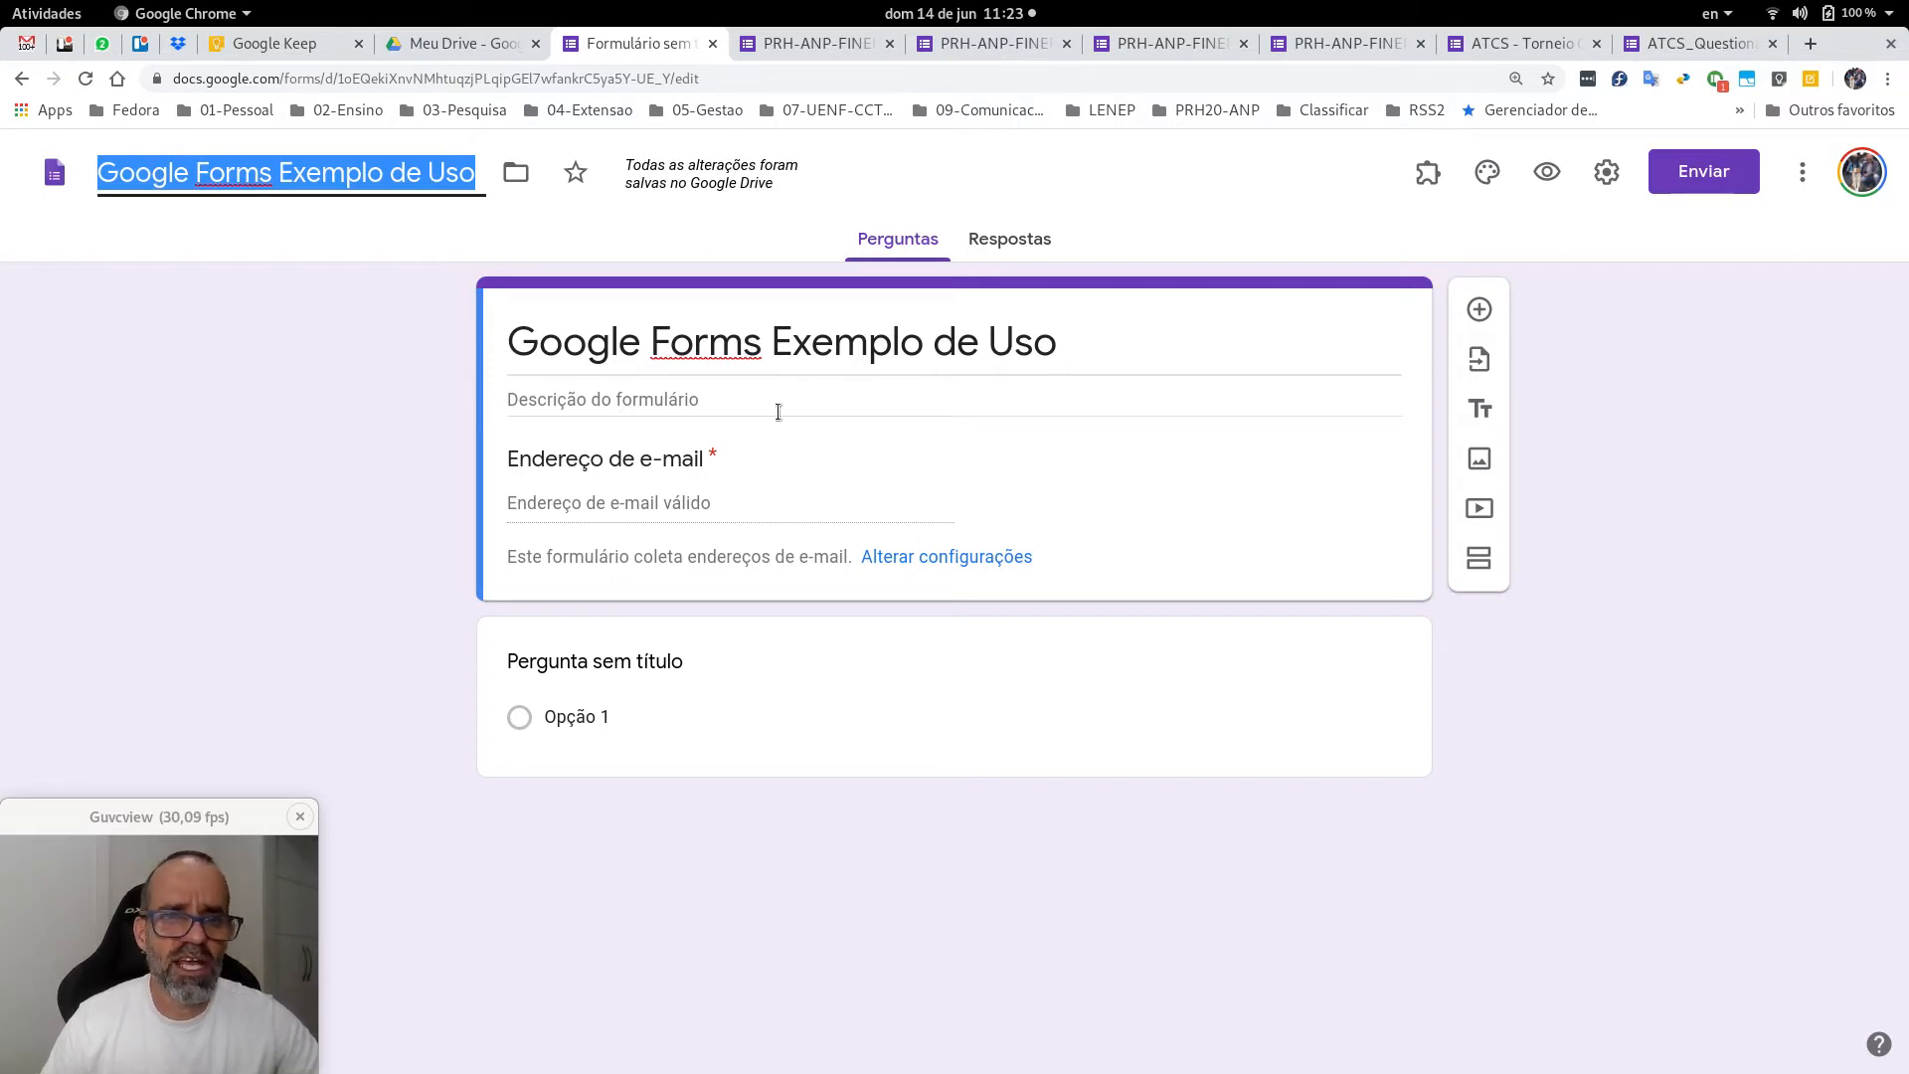
left_click(211, 171)
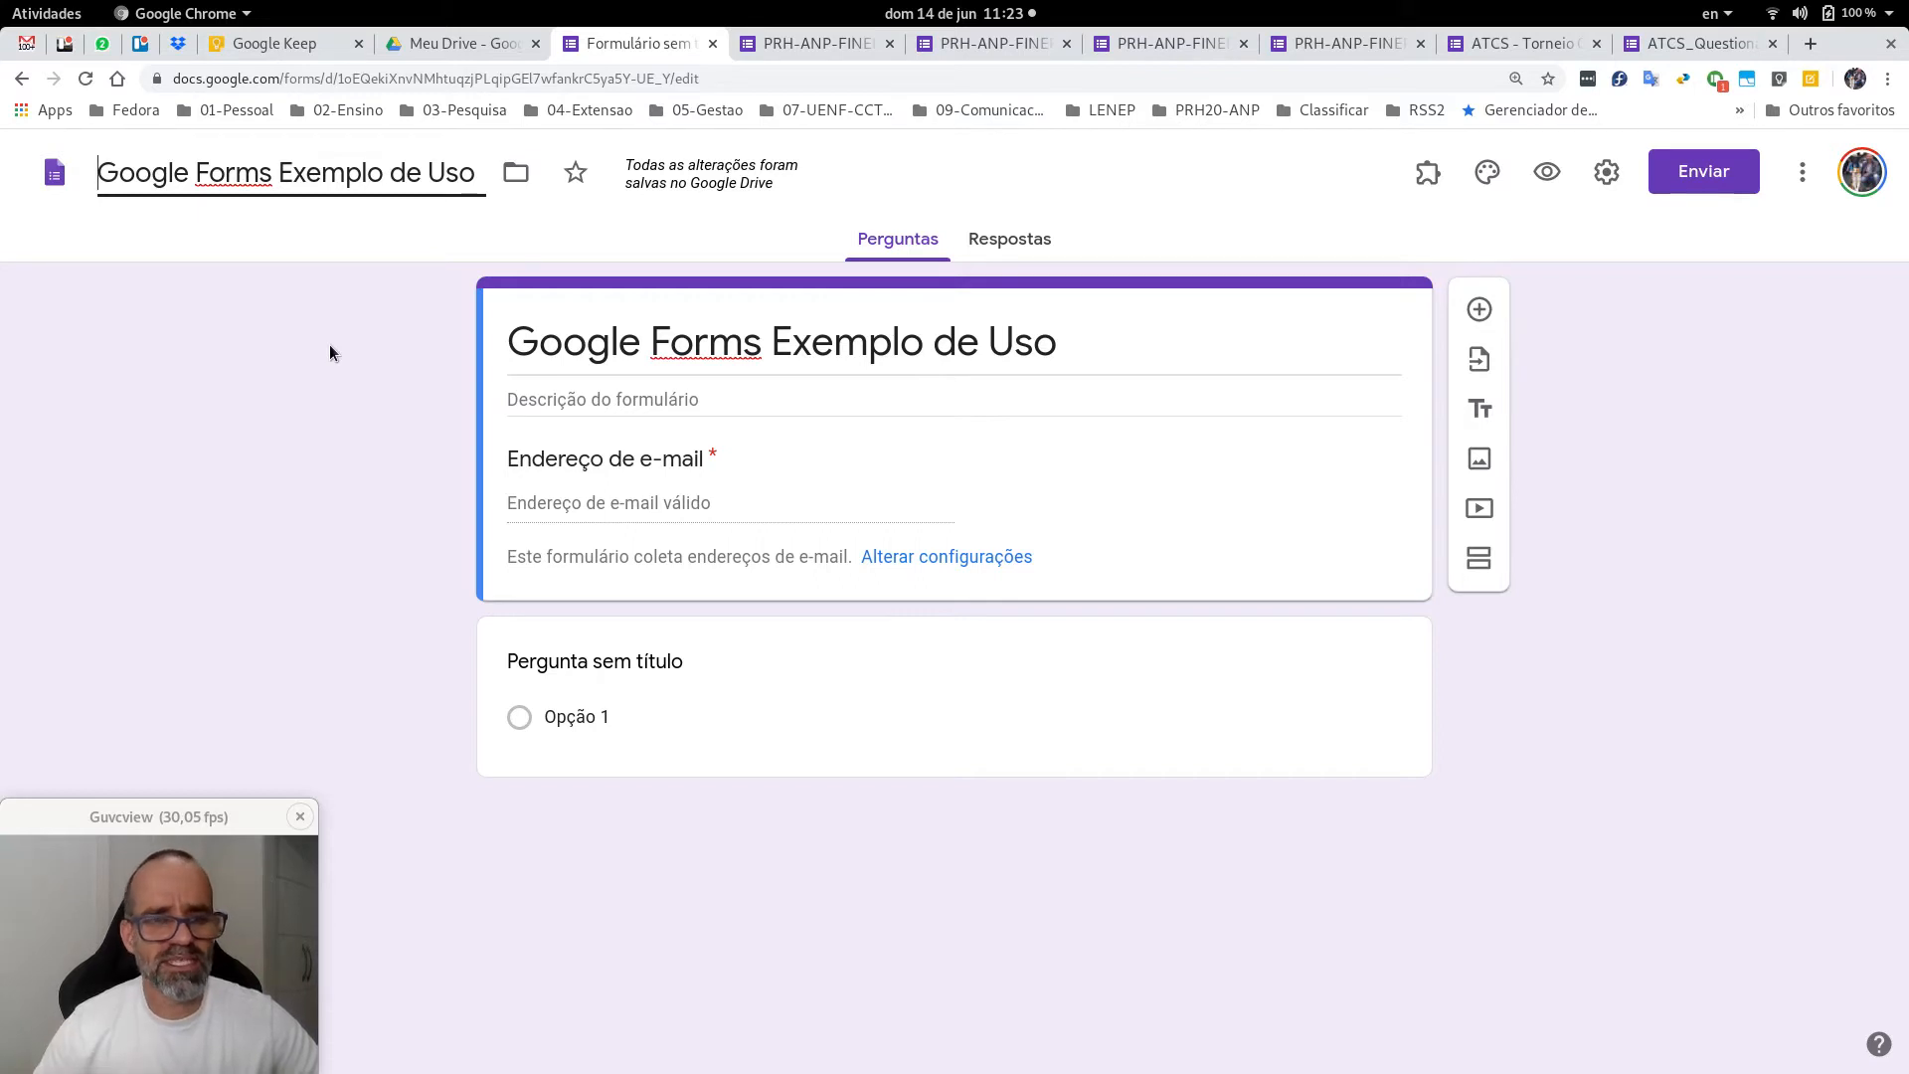
left_click(361, 374)
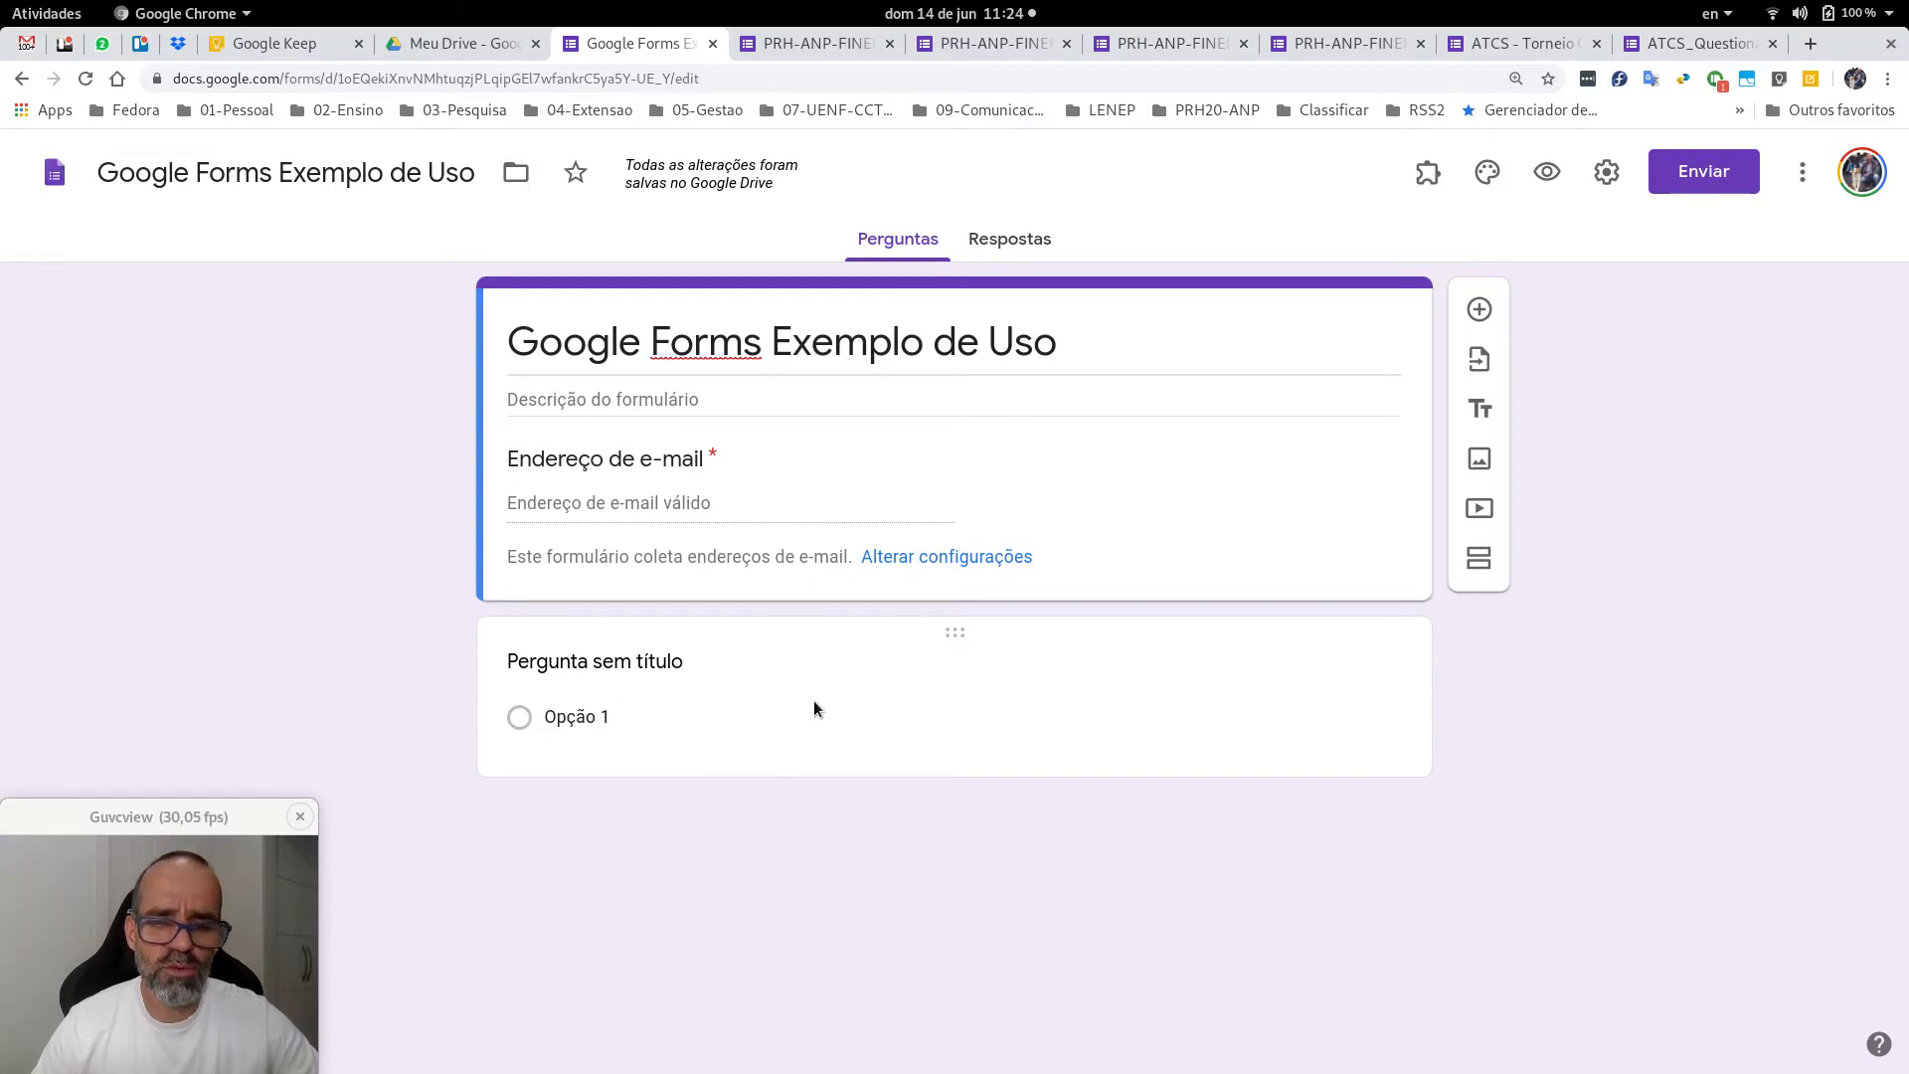
Title the first question 'Pergunta 1' and give it options Opção 1 through Opção 8.
left_click(816, 670)
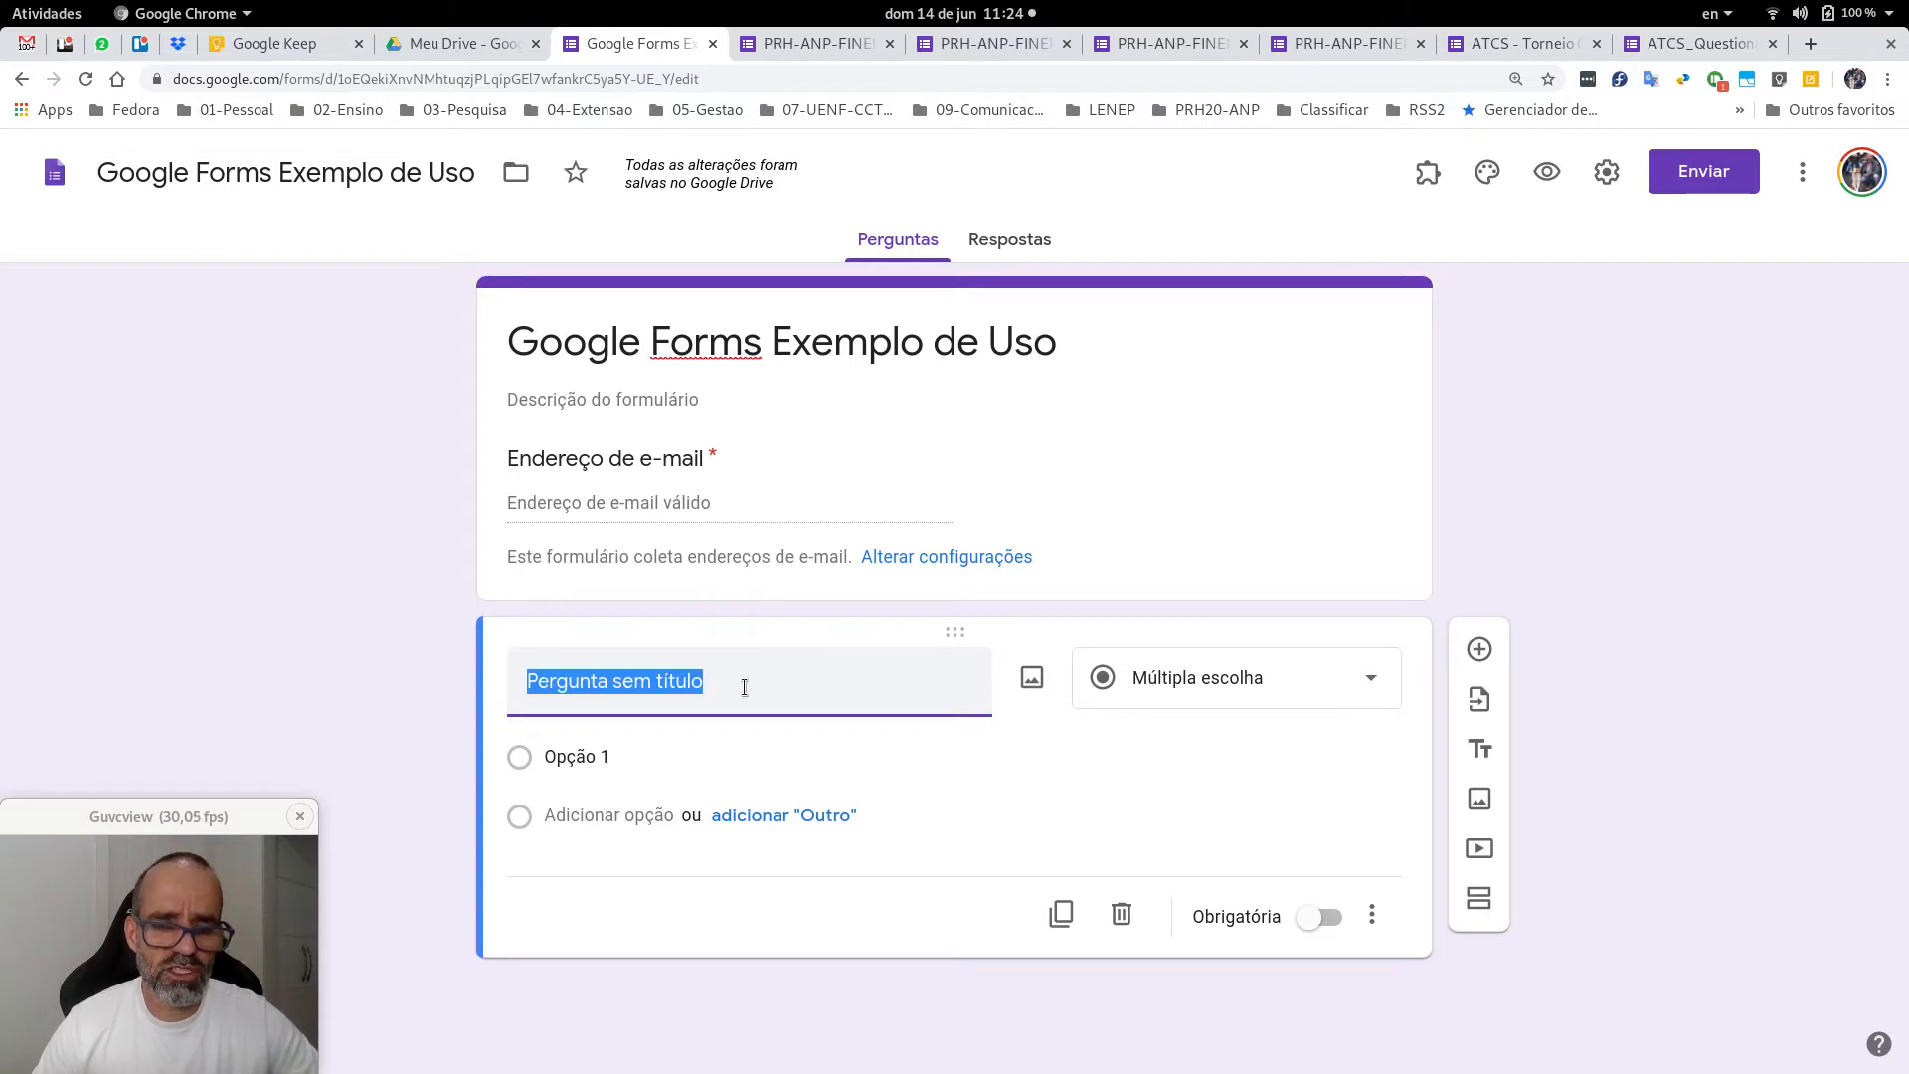
type("Perguna")
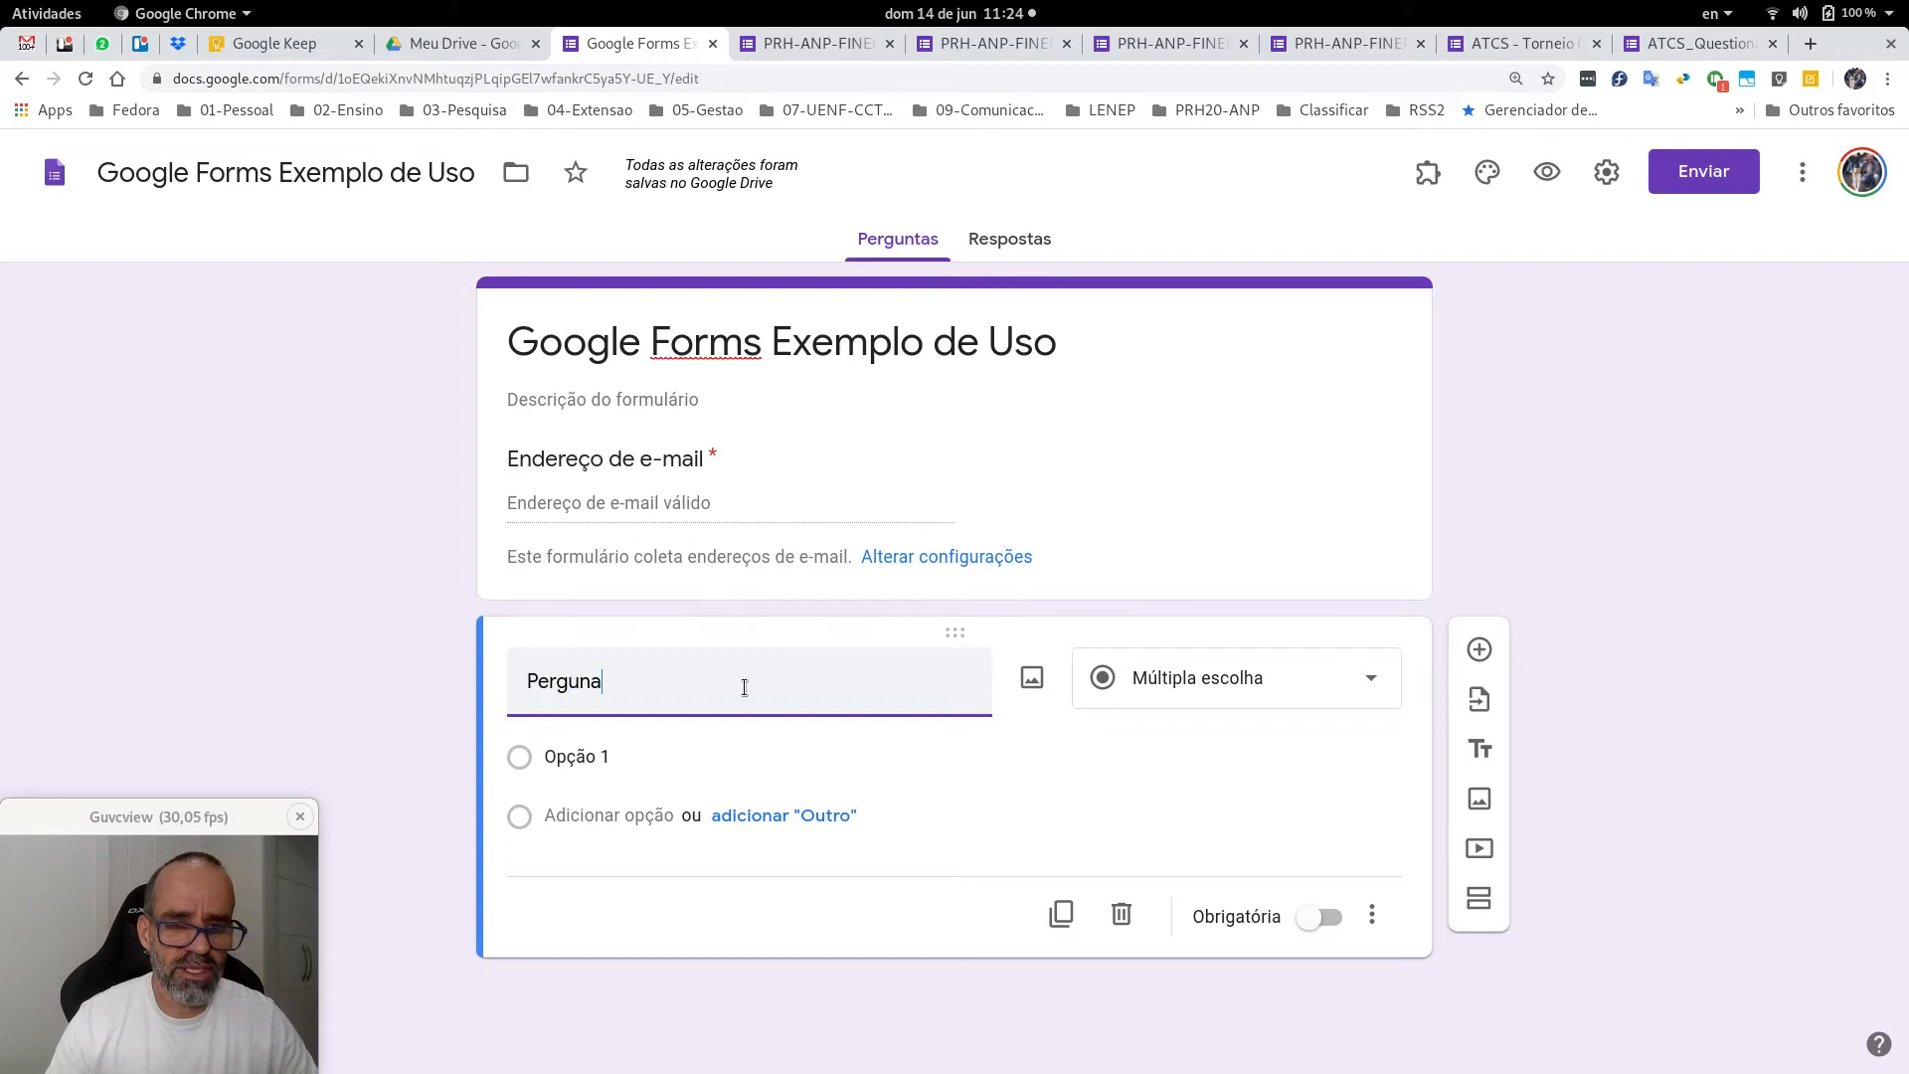
key("BackSpace")
type("ta 1")
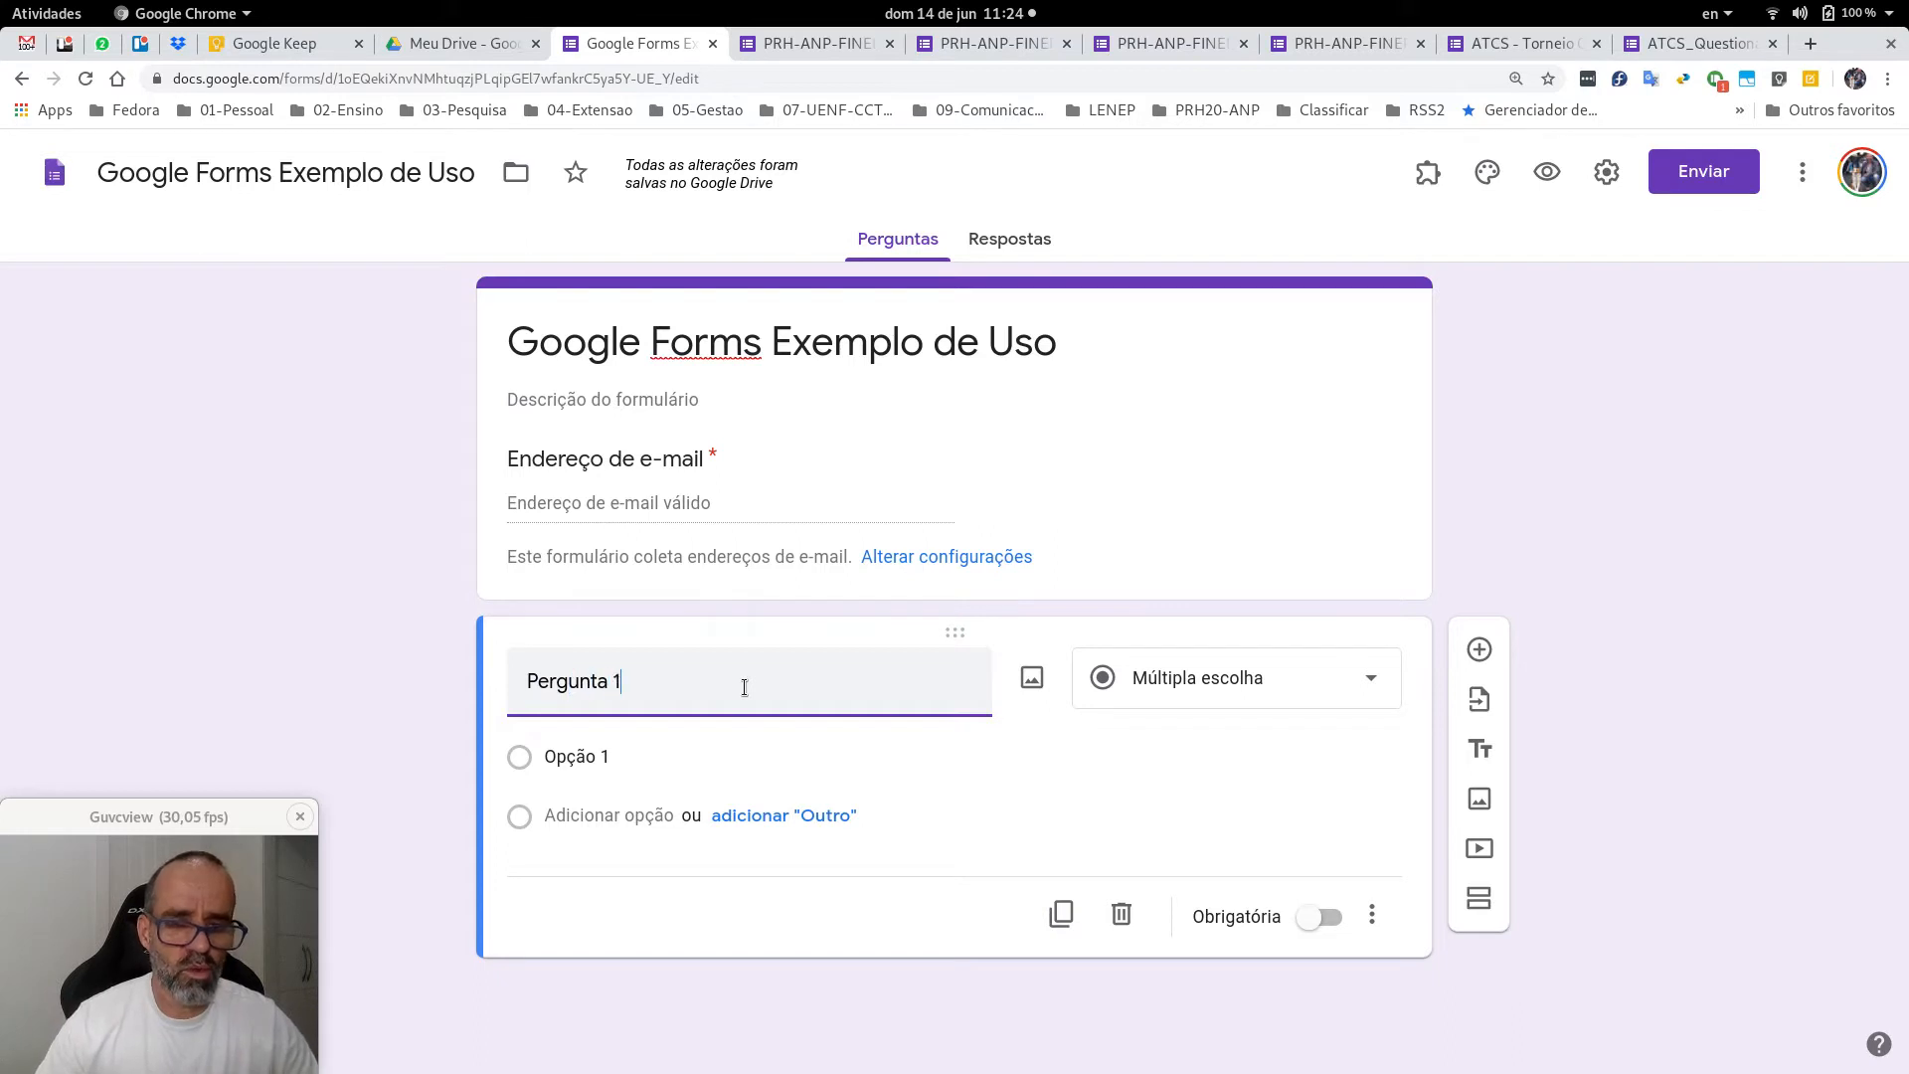
left_click(630, 761)
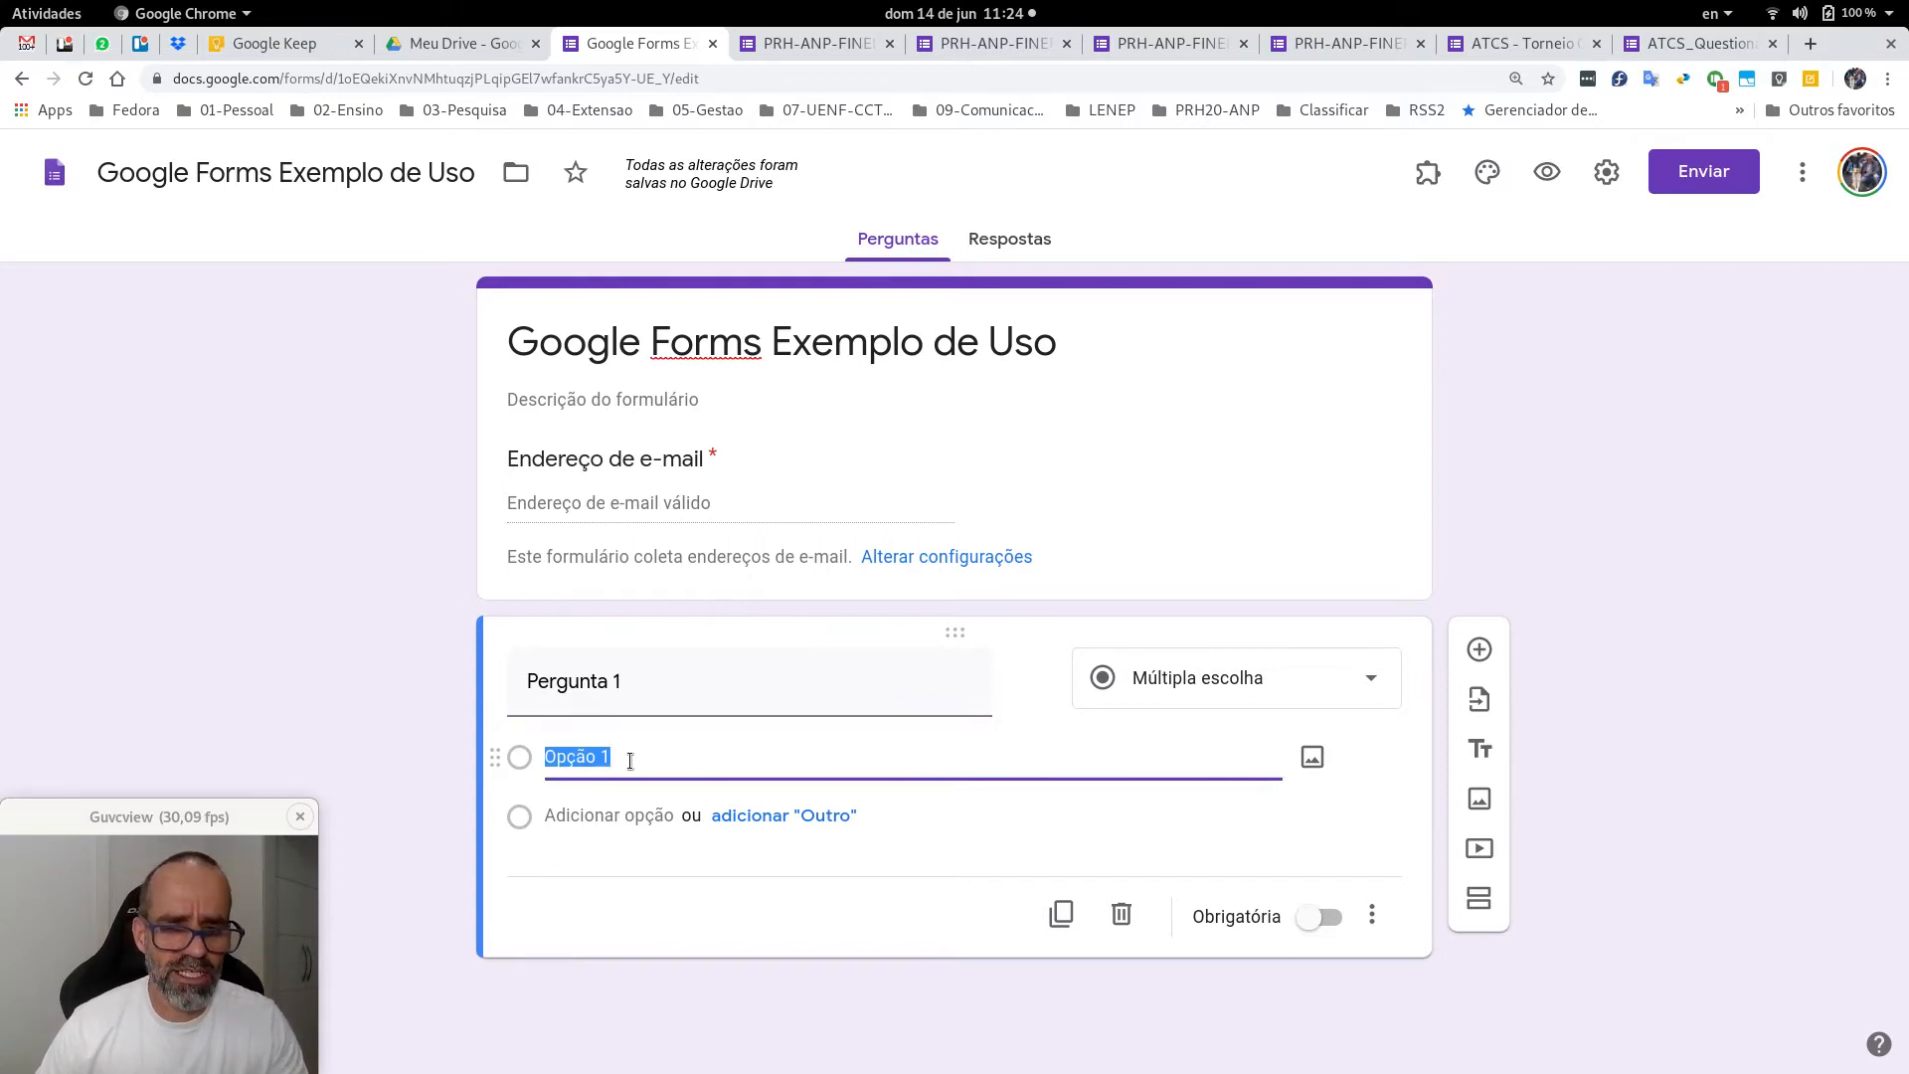
key("Return")
key("Return")
key("Return")
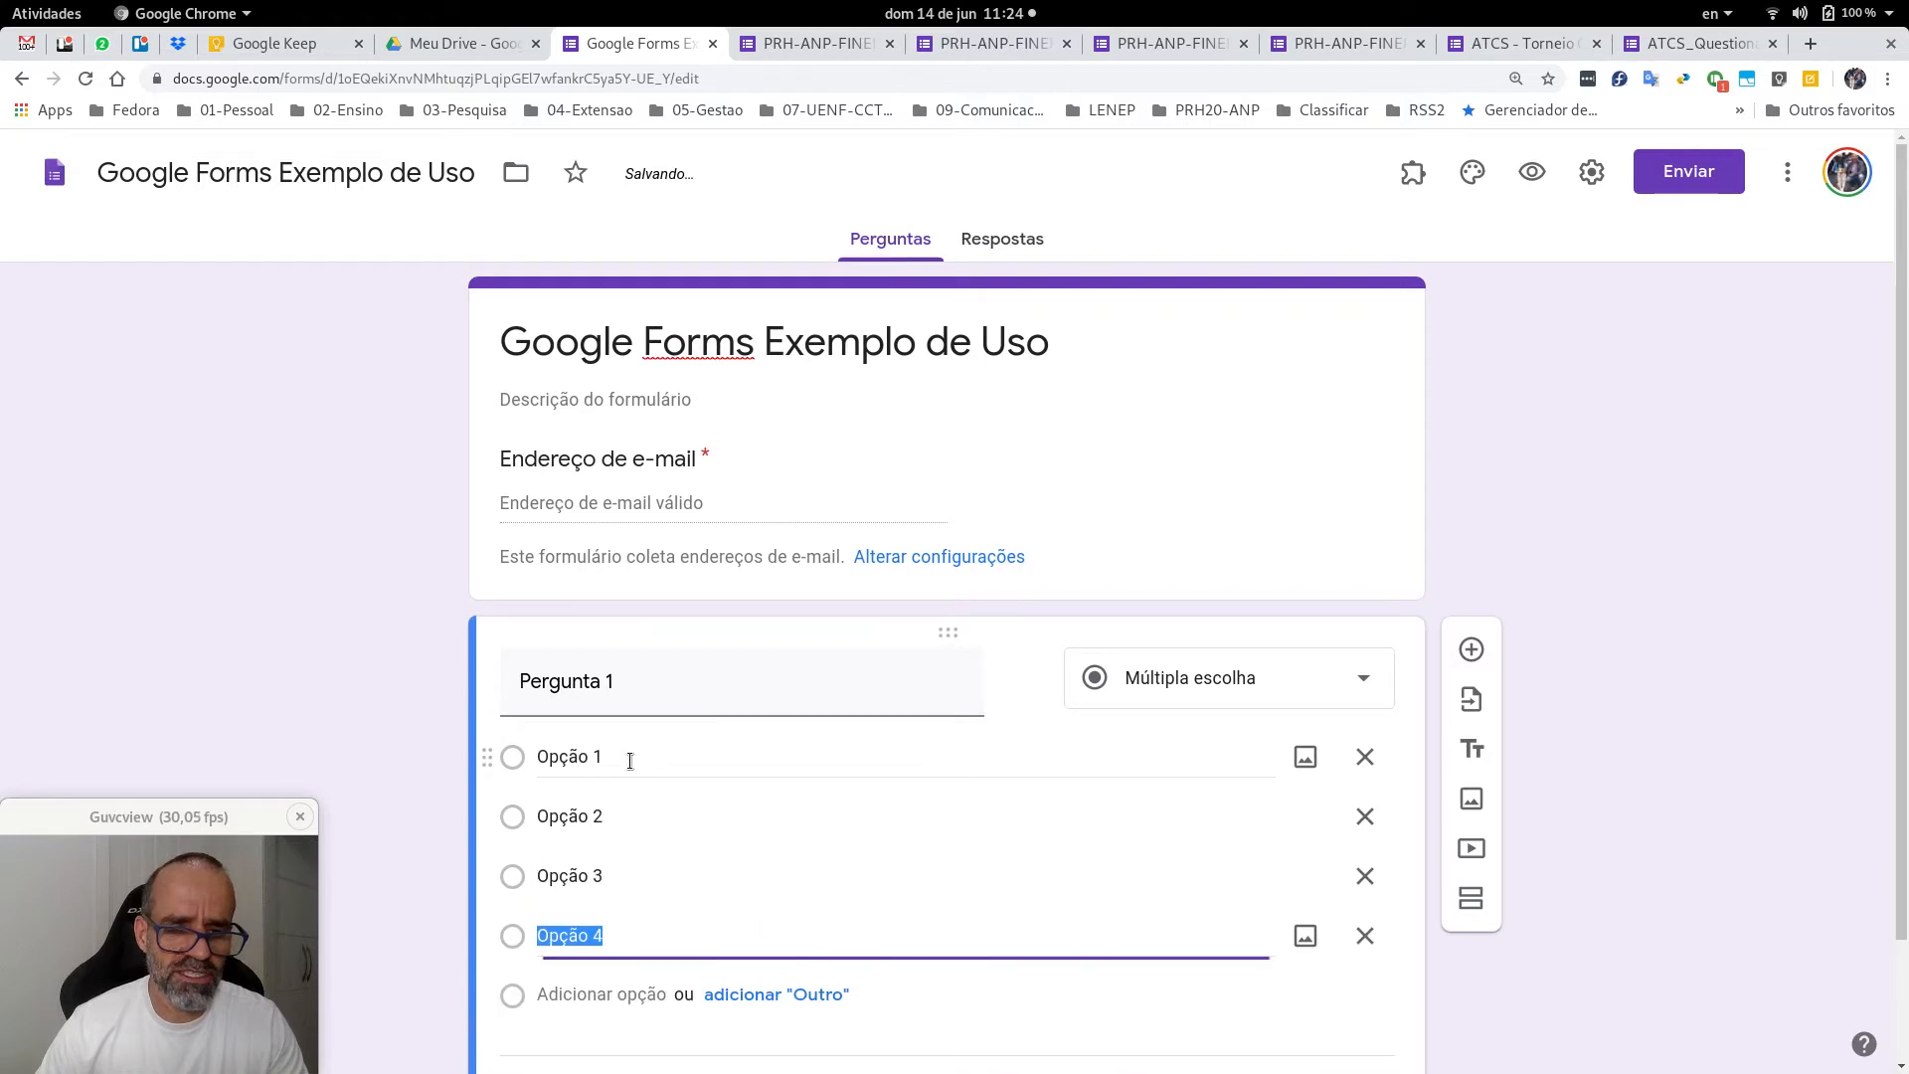
key("Return")
key("Return")
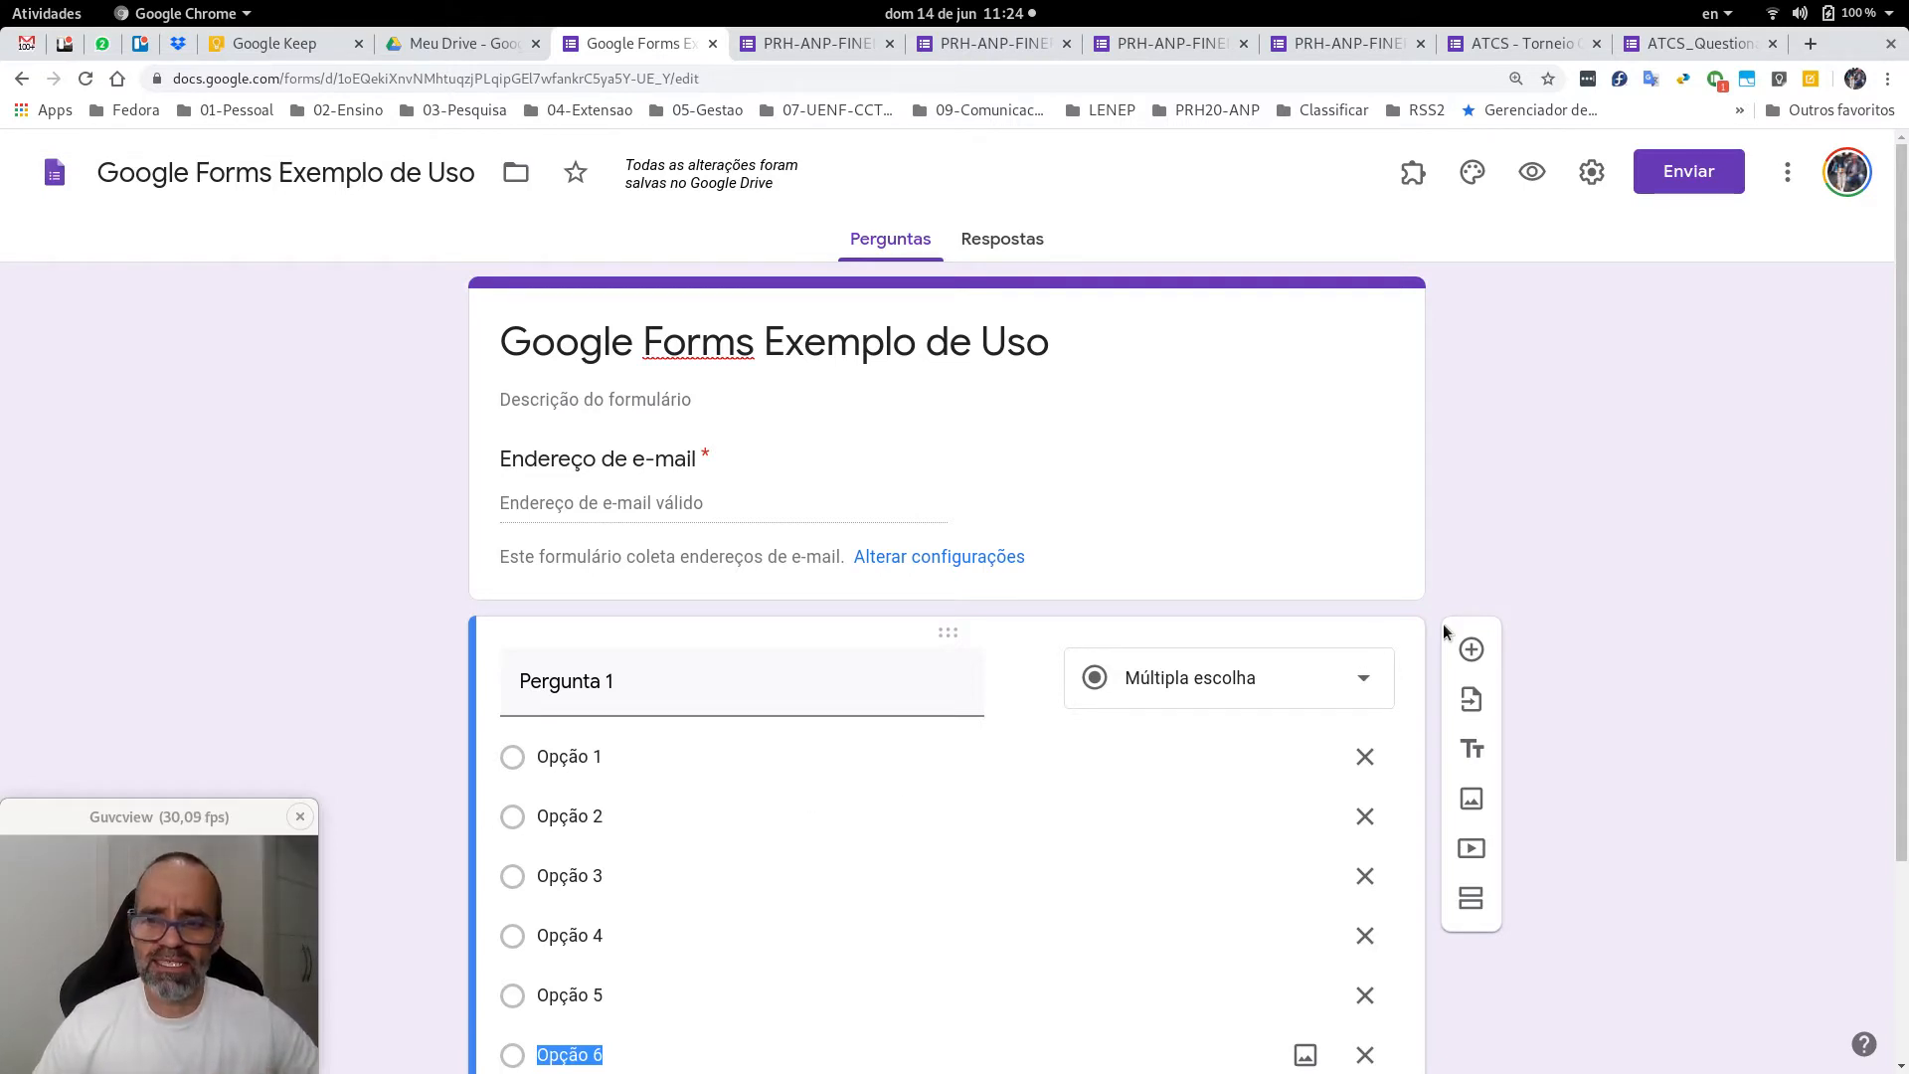
key("Return")
key("Return")
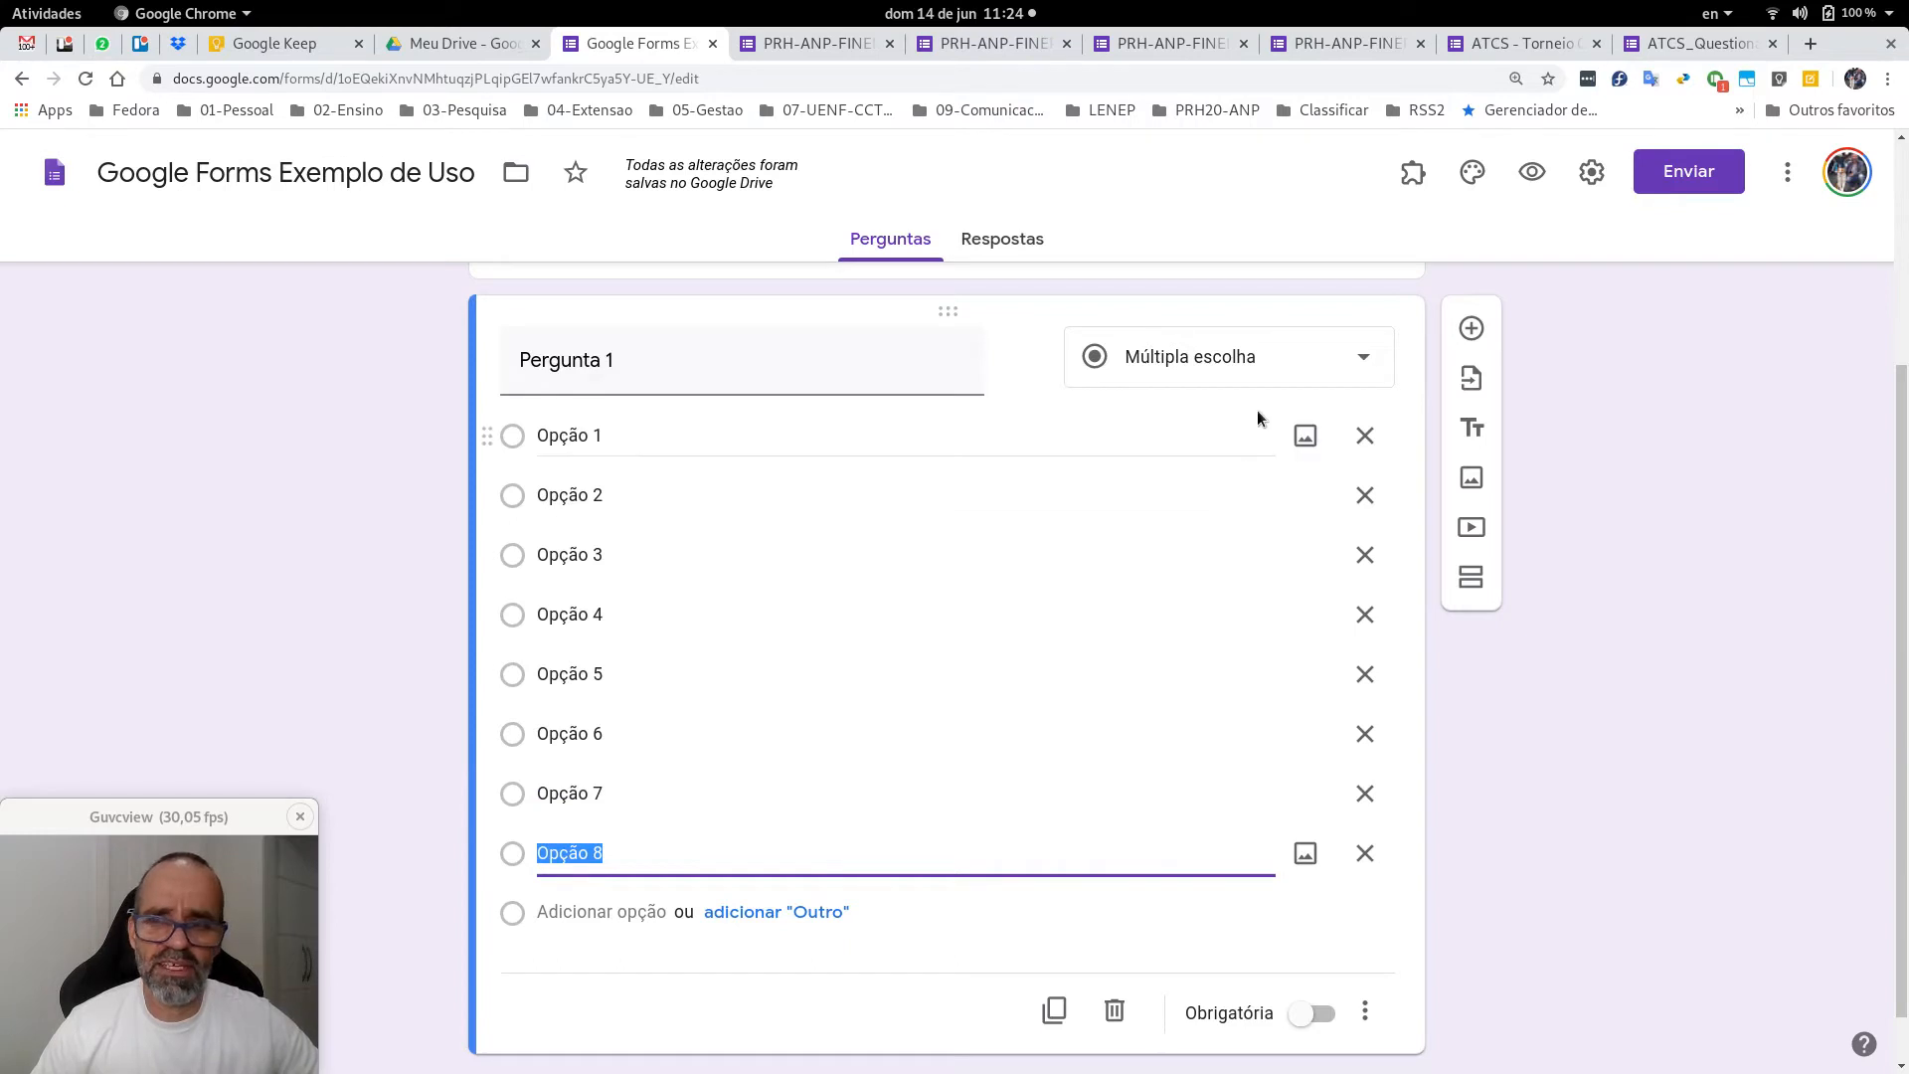
left_click(1363, 361)
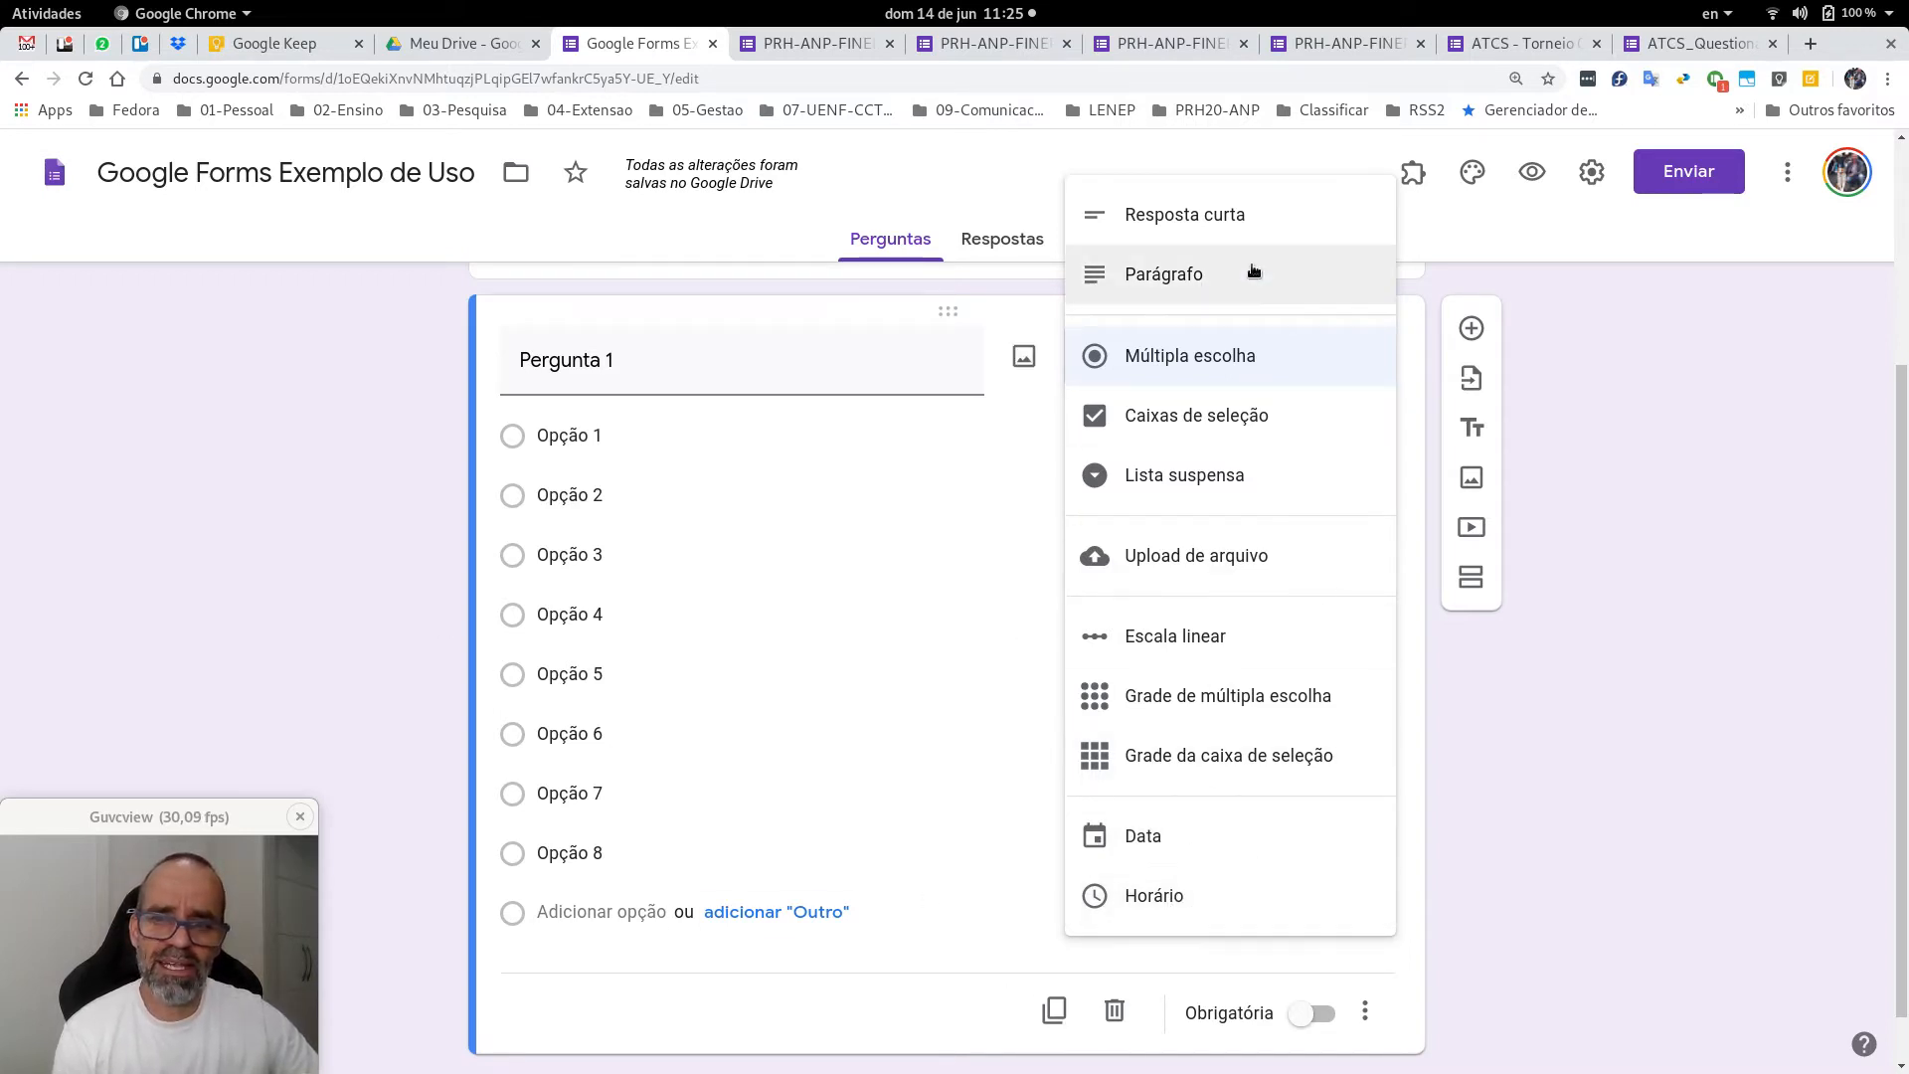
Keep Pergunta 1 as Múltipla escolha and mark it Obrigatória (required).
left_click(1526, 744)
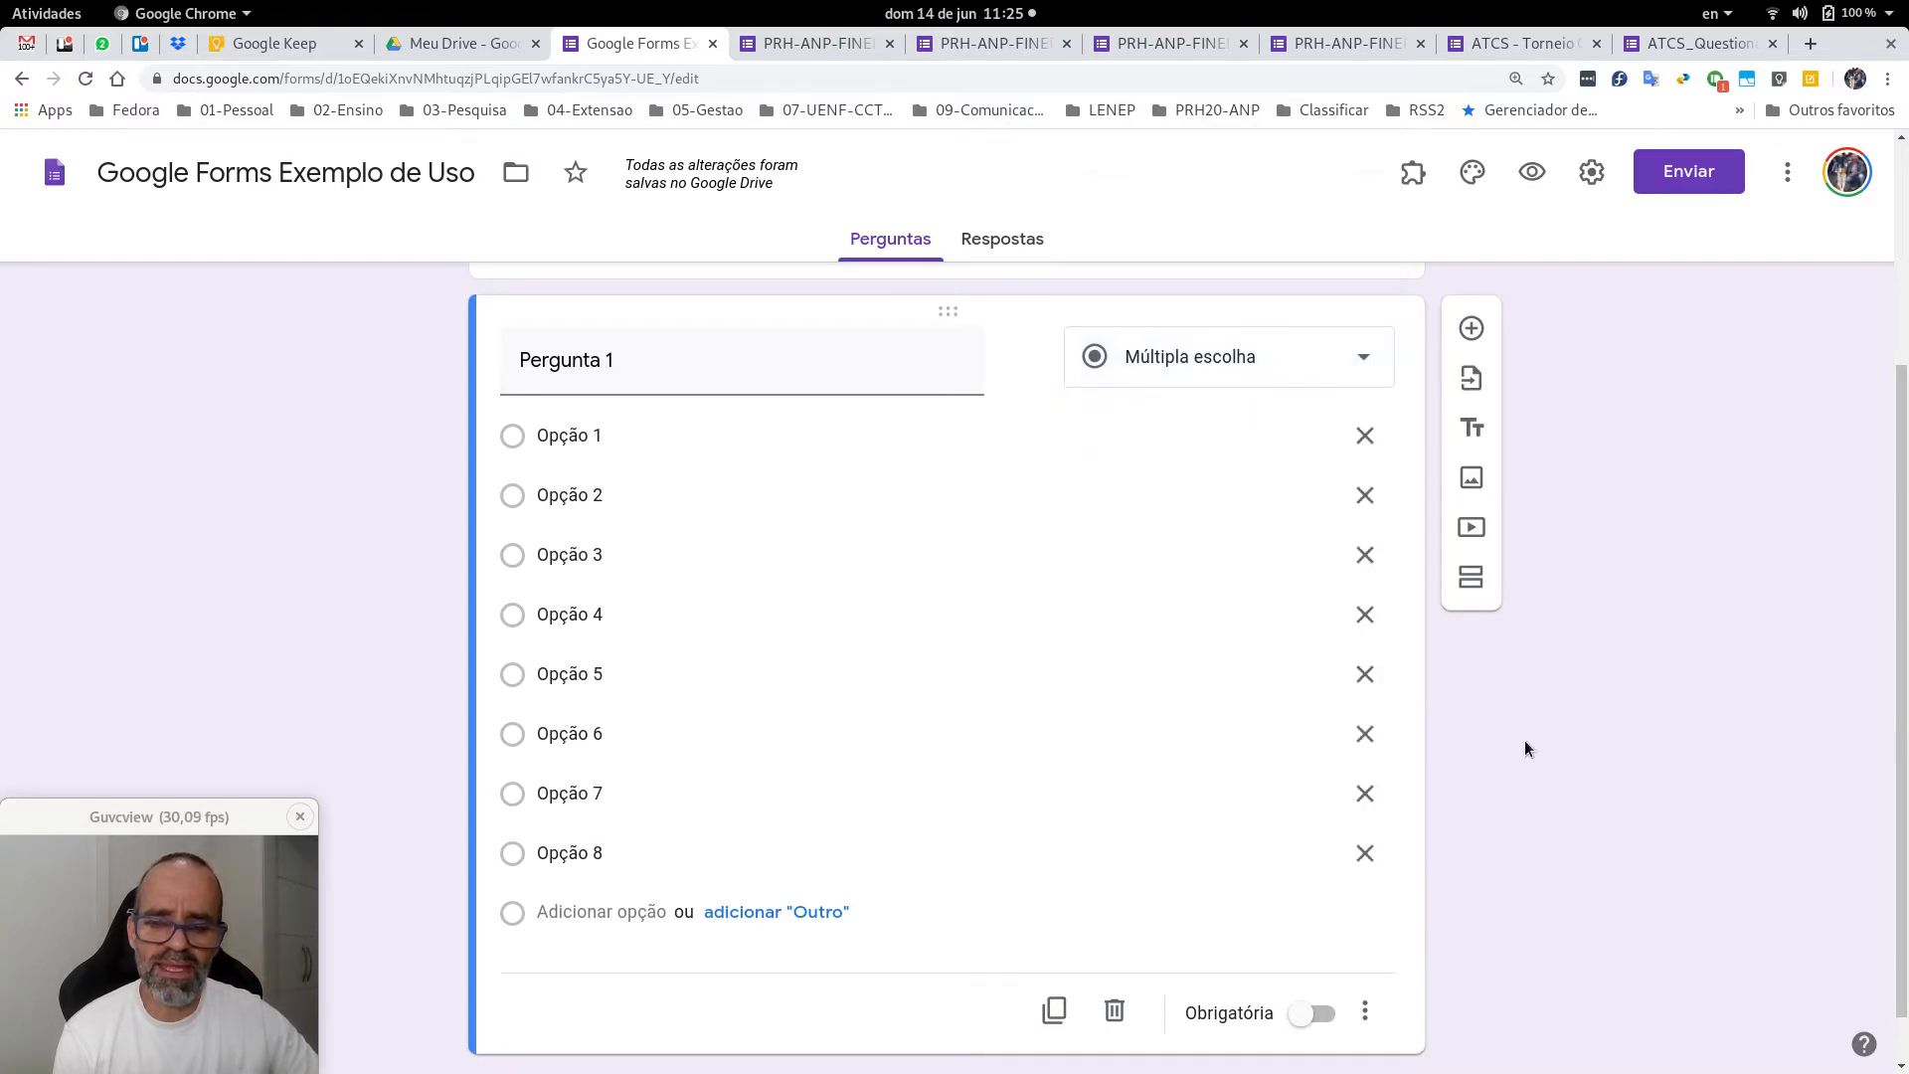
scroll(1283, 781, "down", 1)
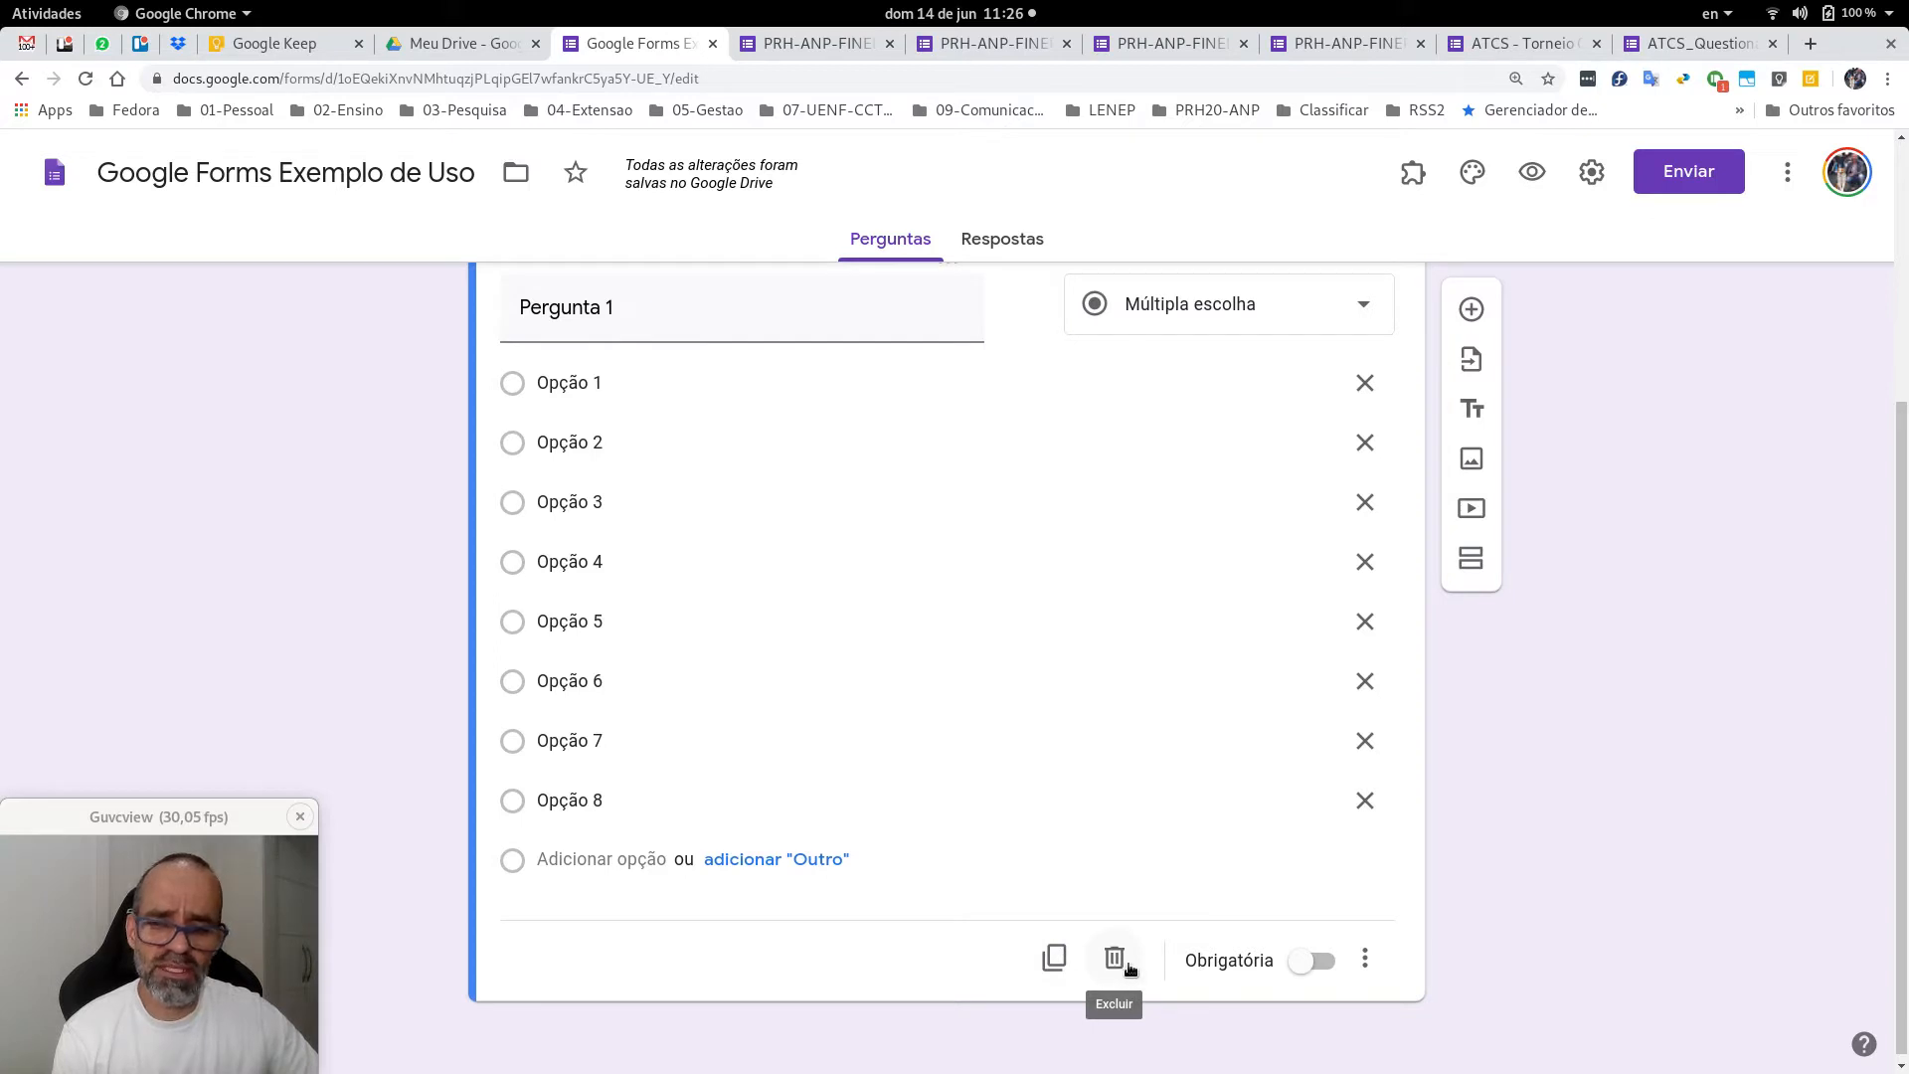
left_click(1314, 962)
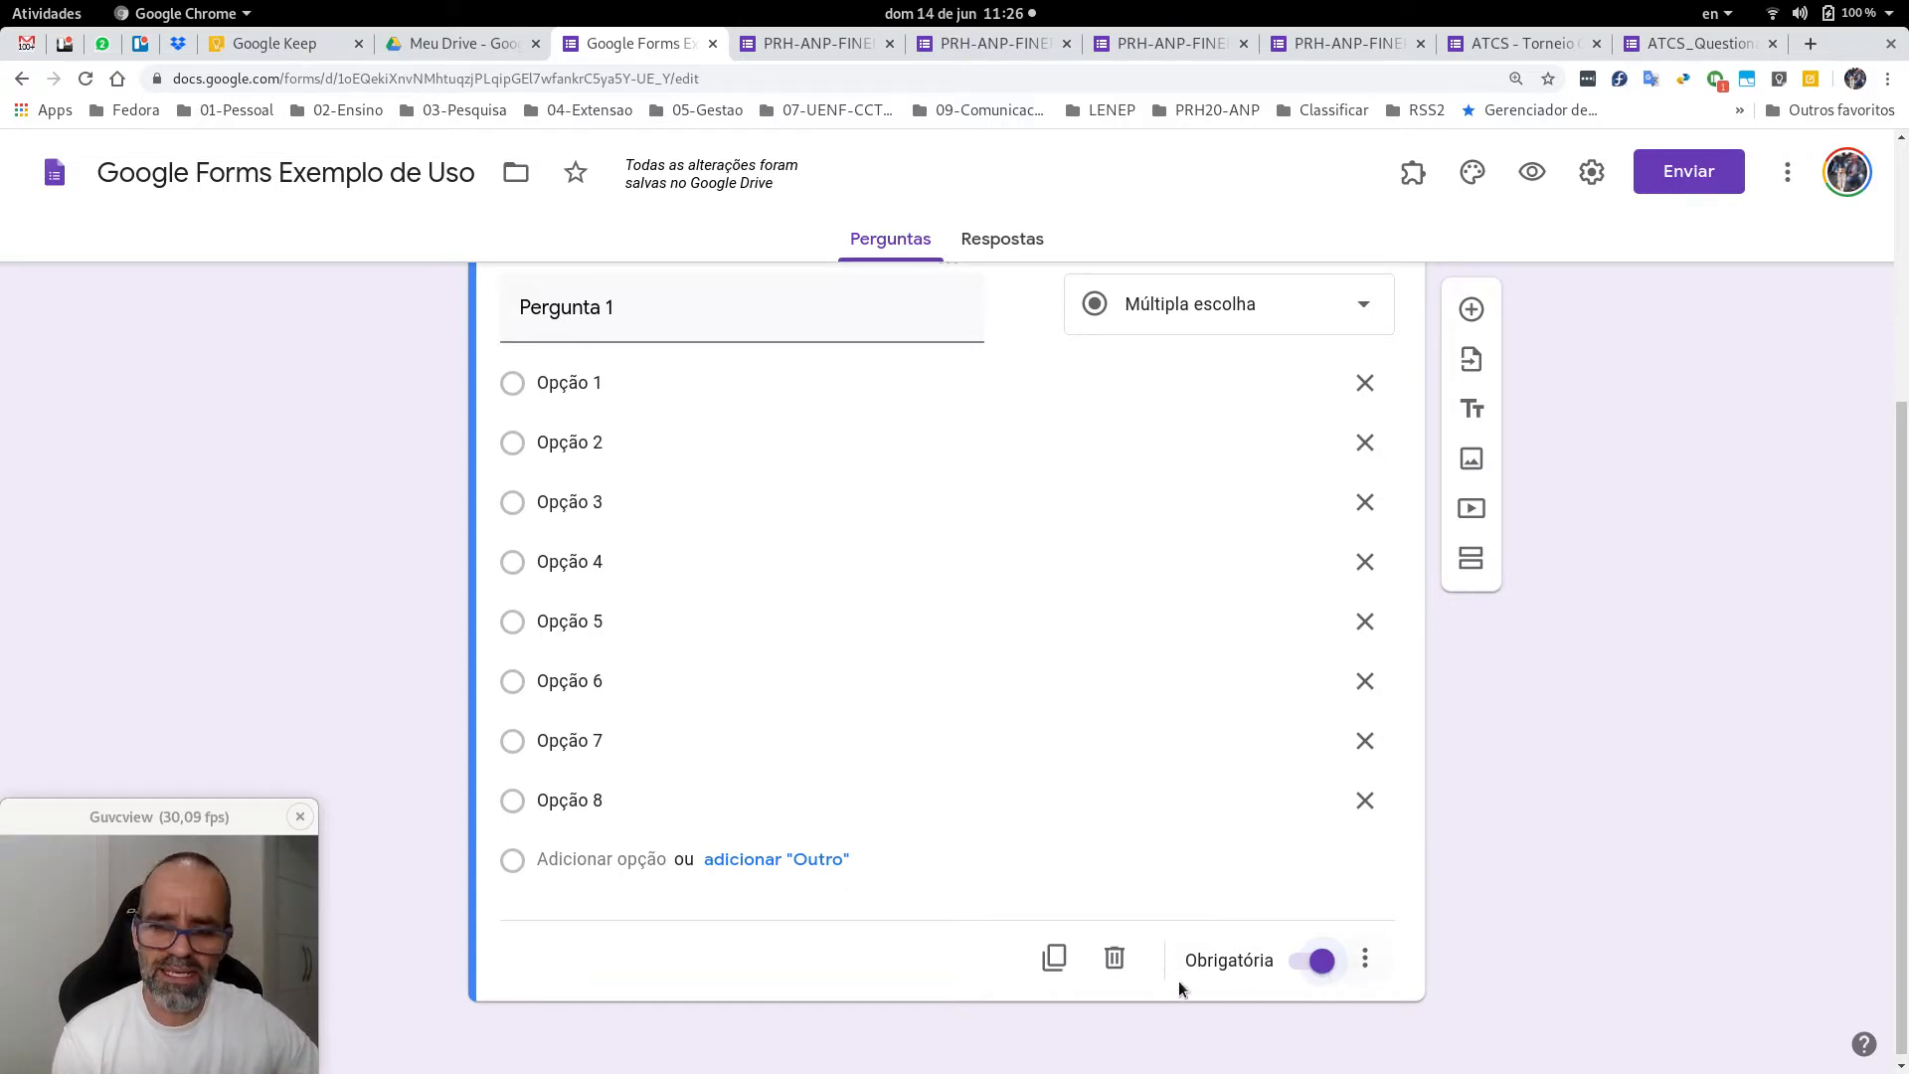
left_click(1369, 960)
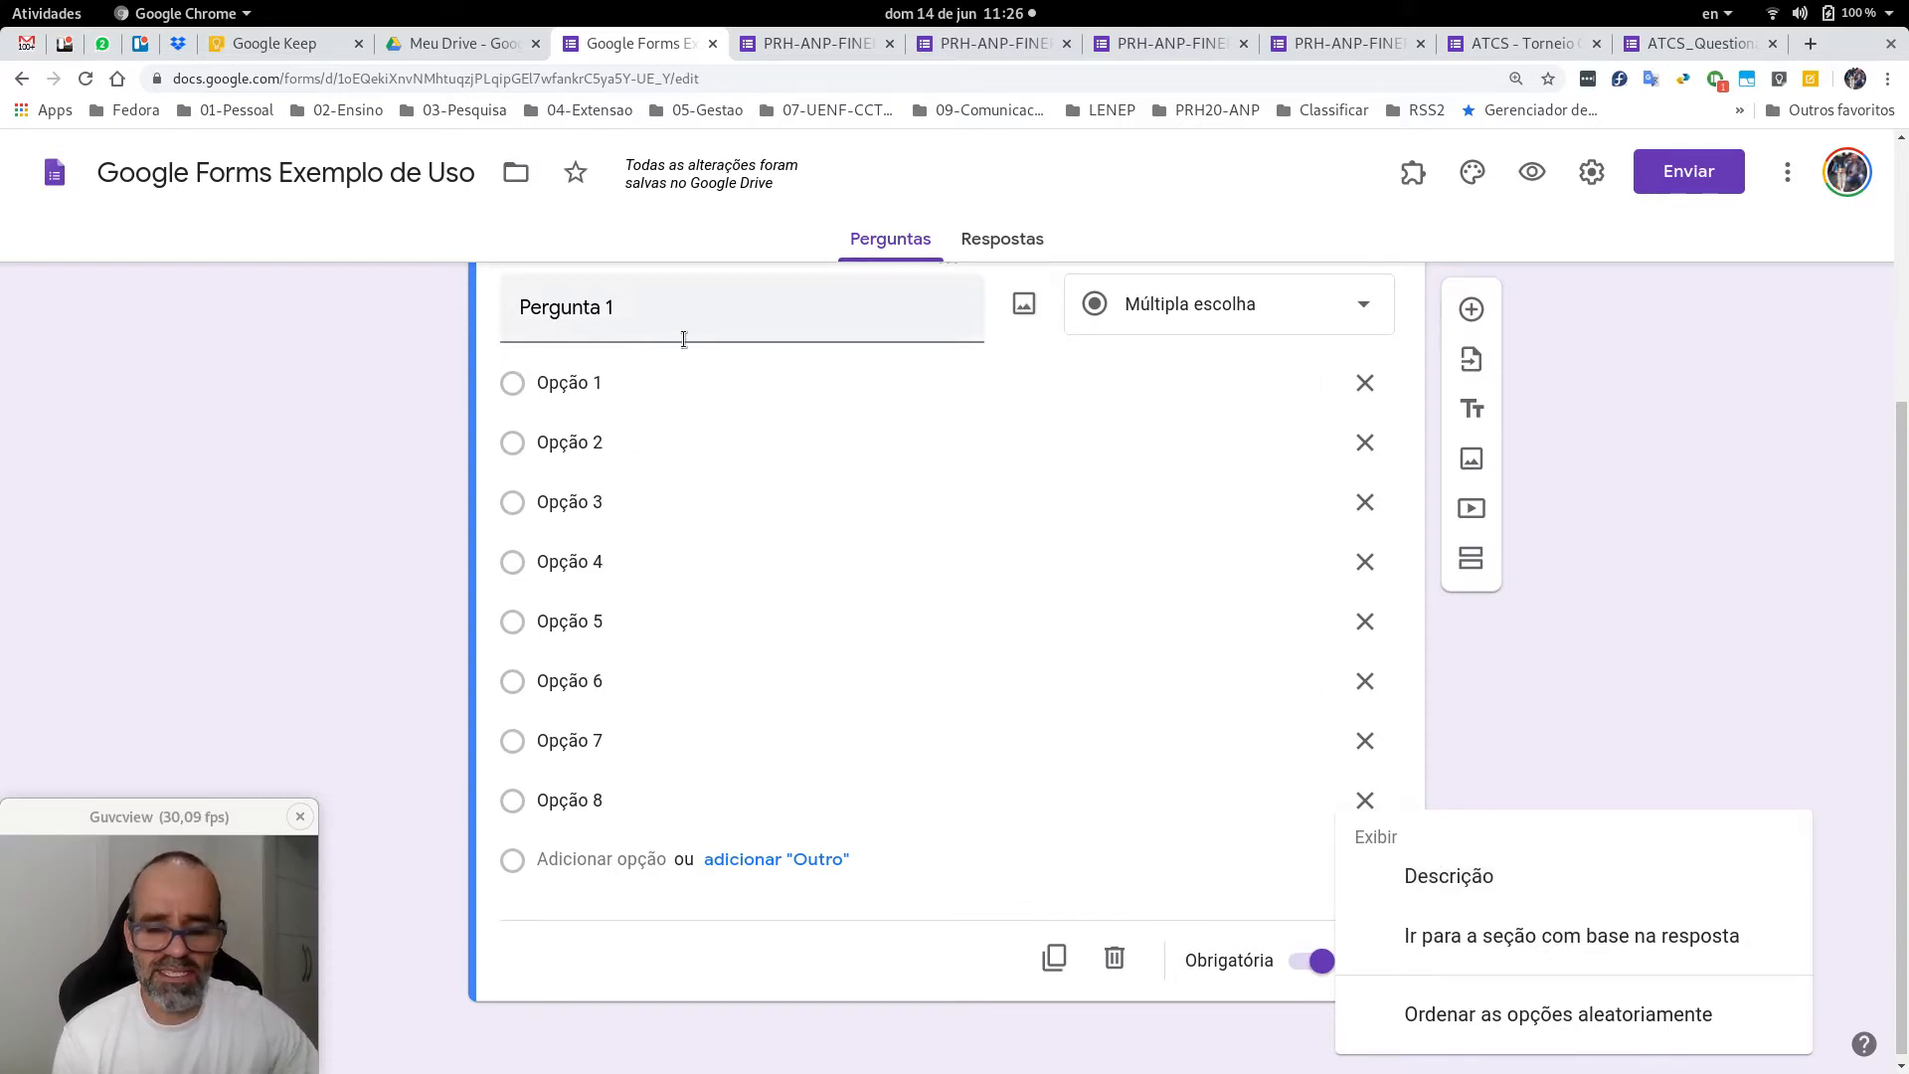
Add a Descrição line to Pergunta 1: 'Comentário sobre a pergunta; ou instrução de como responder.'.
left_click(1454, 877)
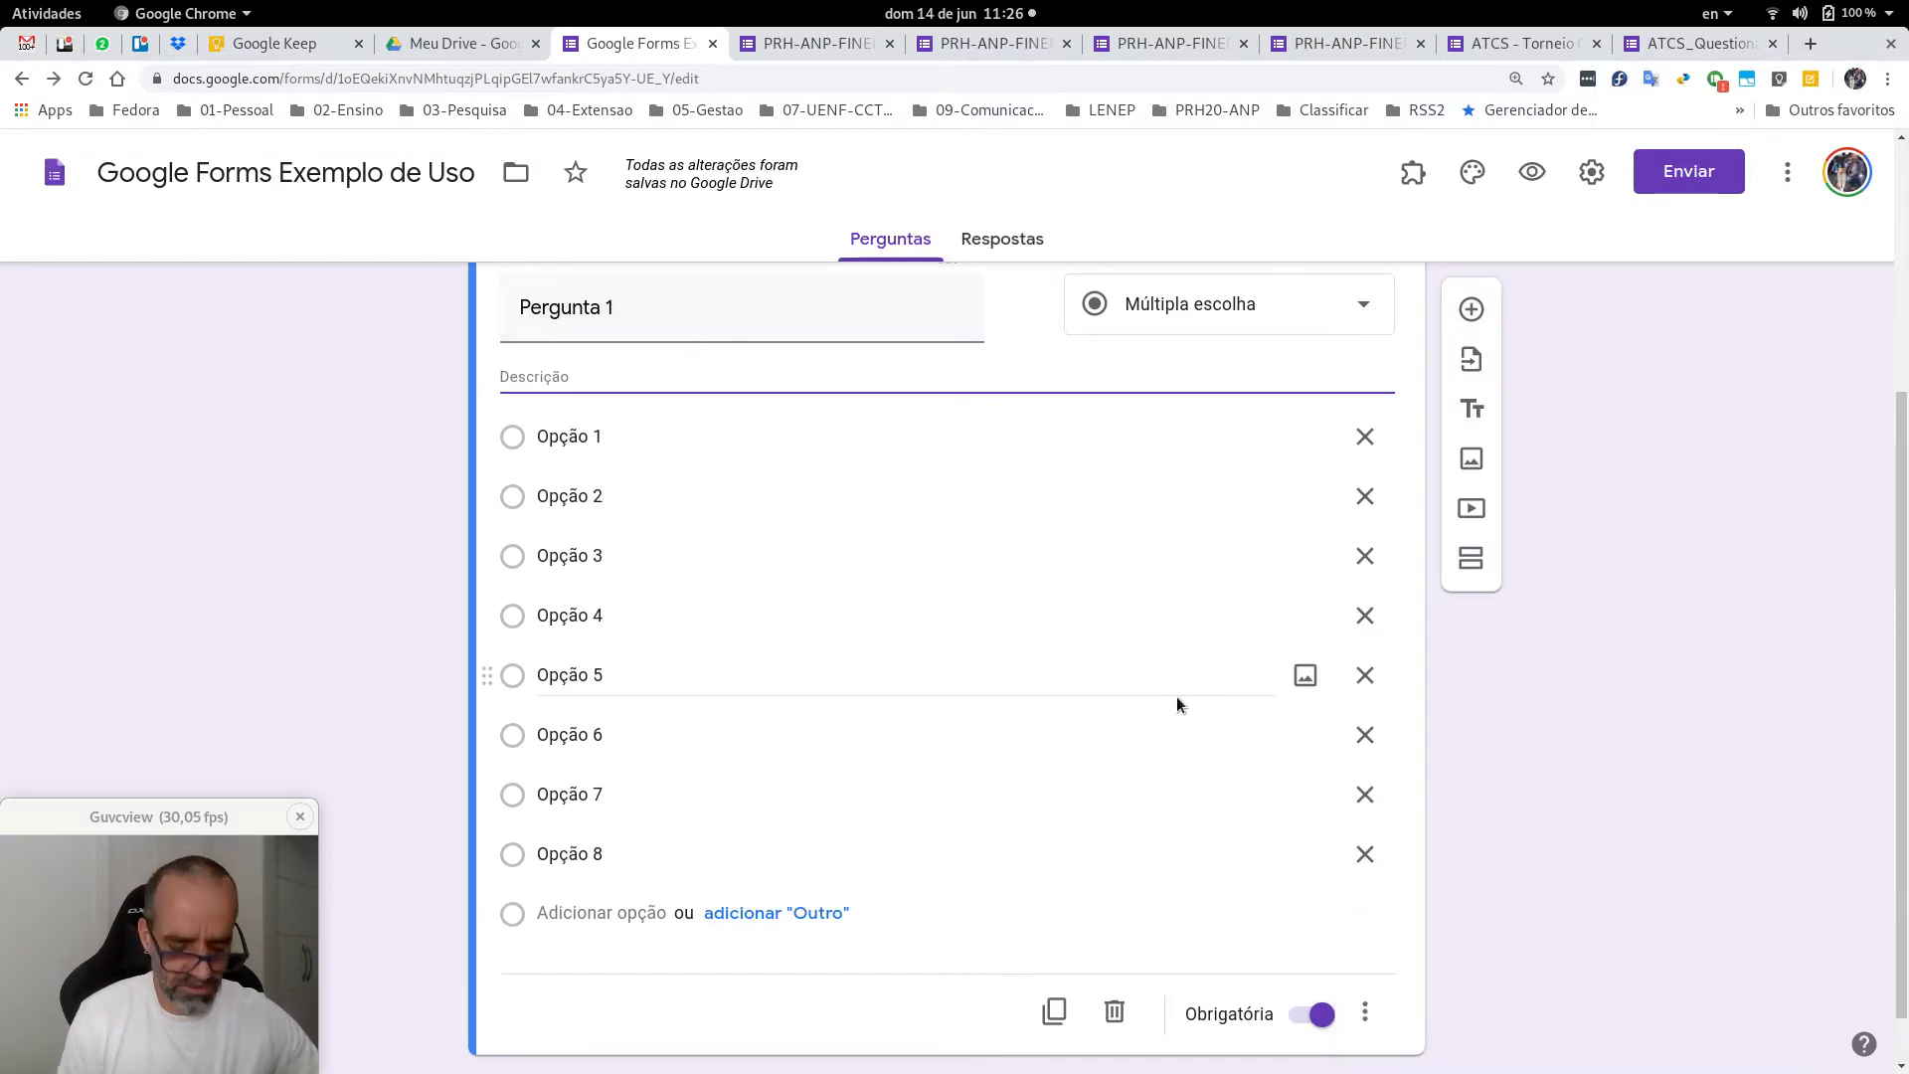
type("Coment")
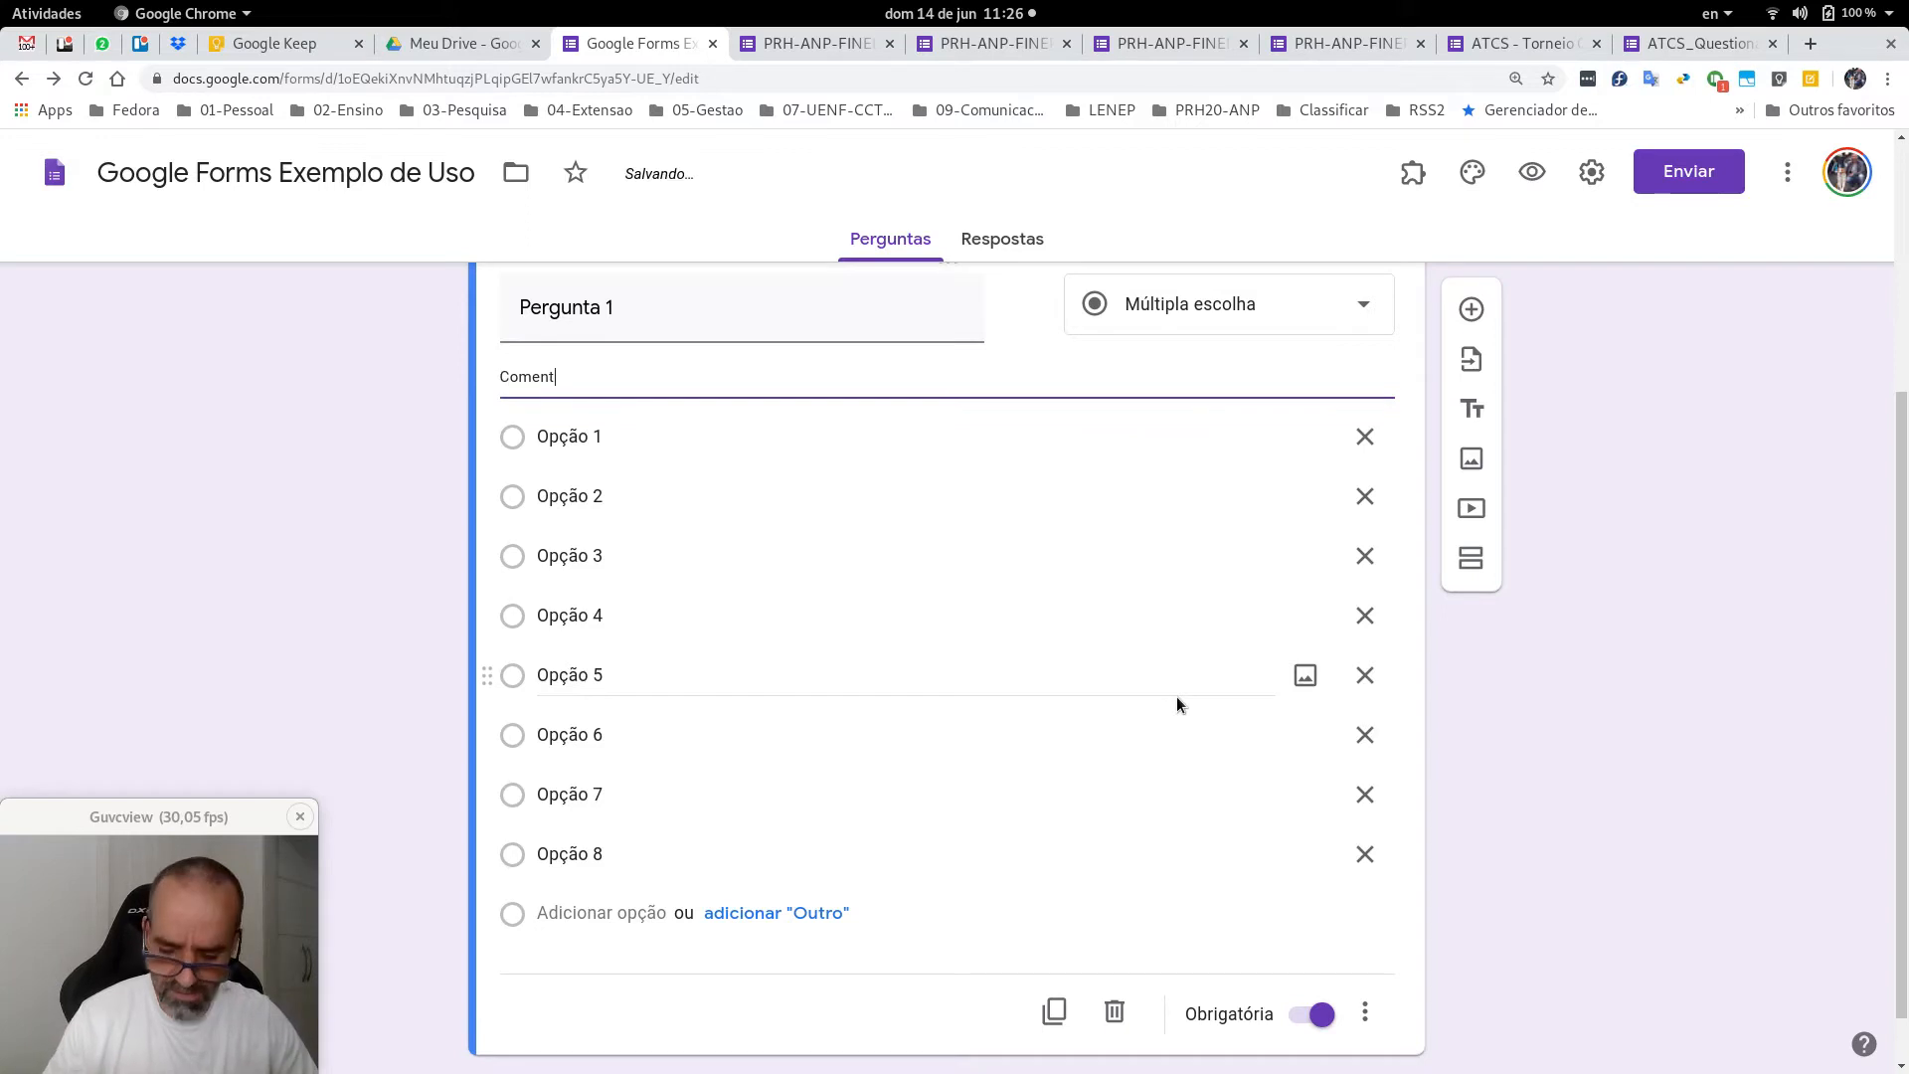
type("ário sobre ")
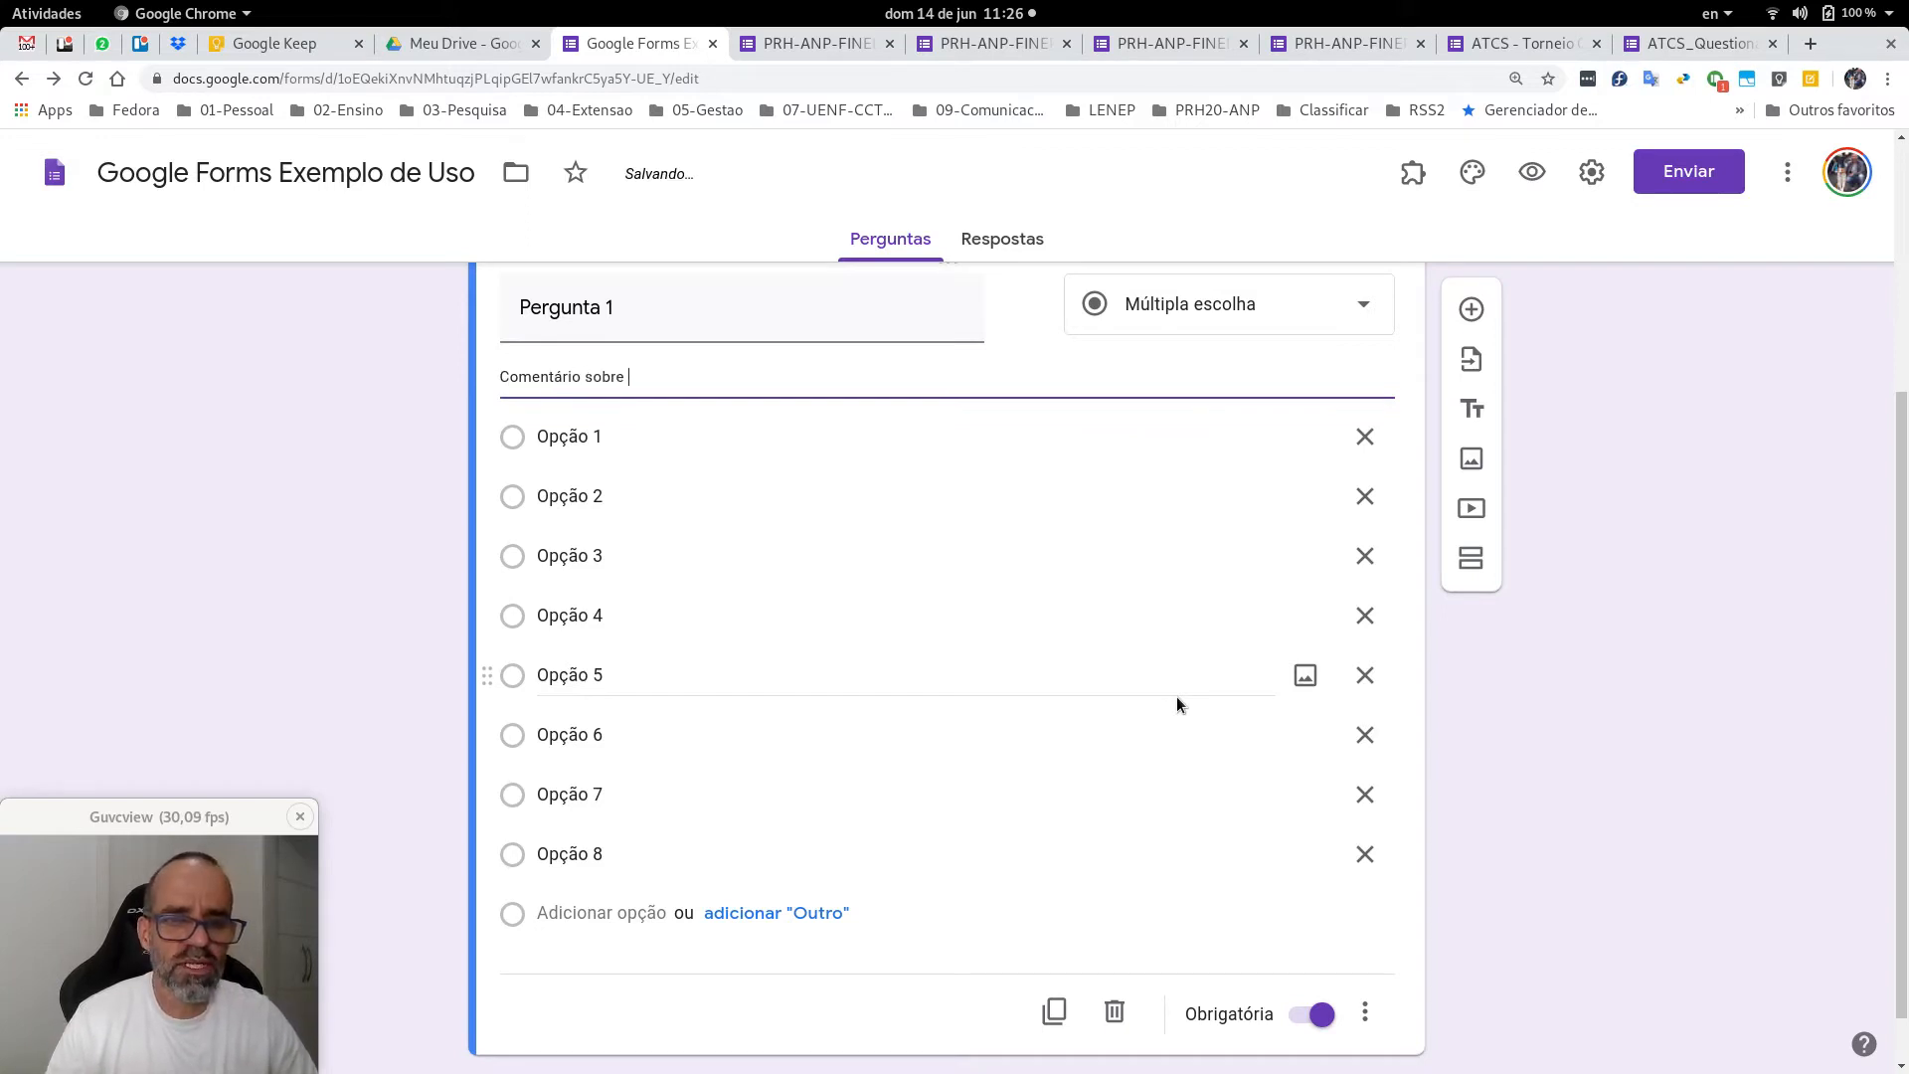
type("a pergunta")
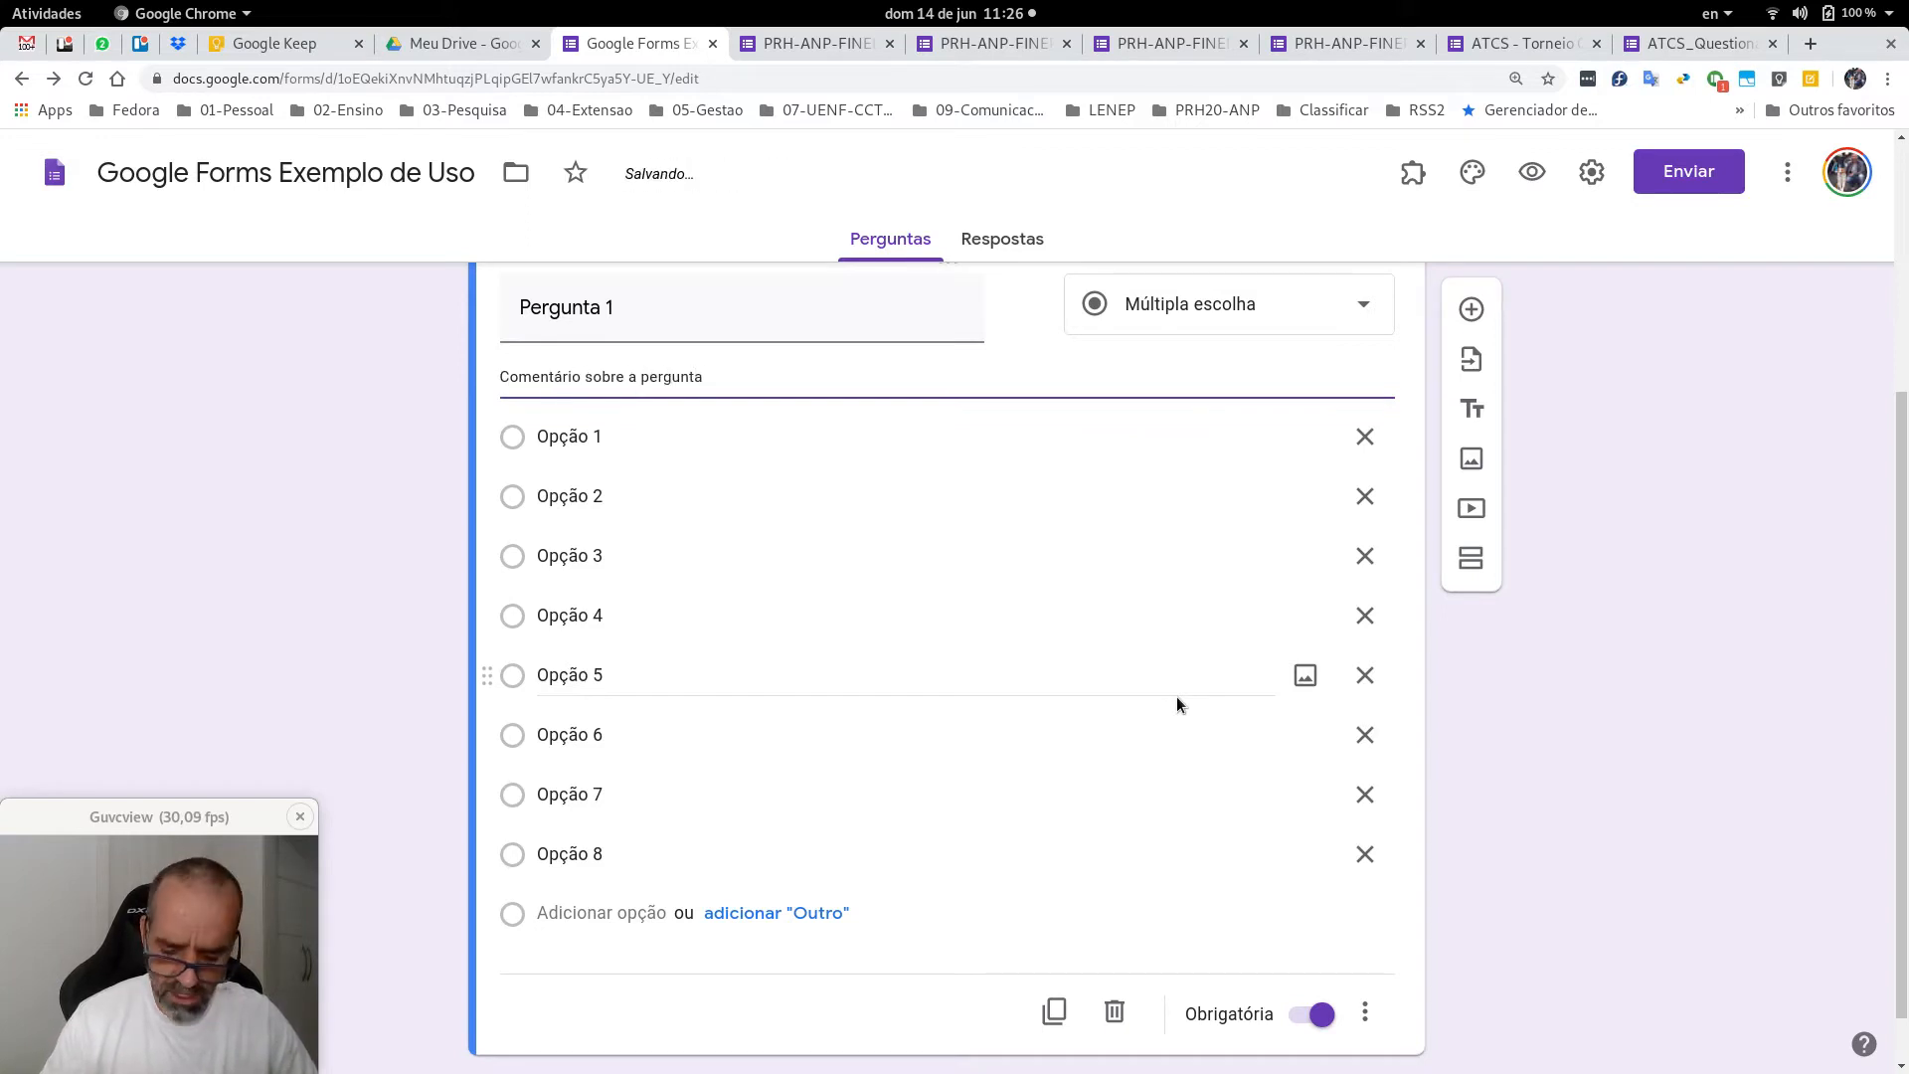
type("; o")
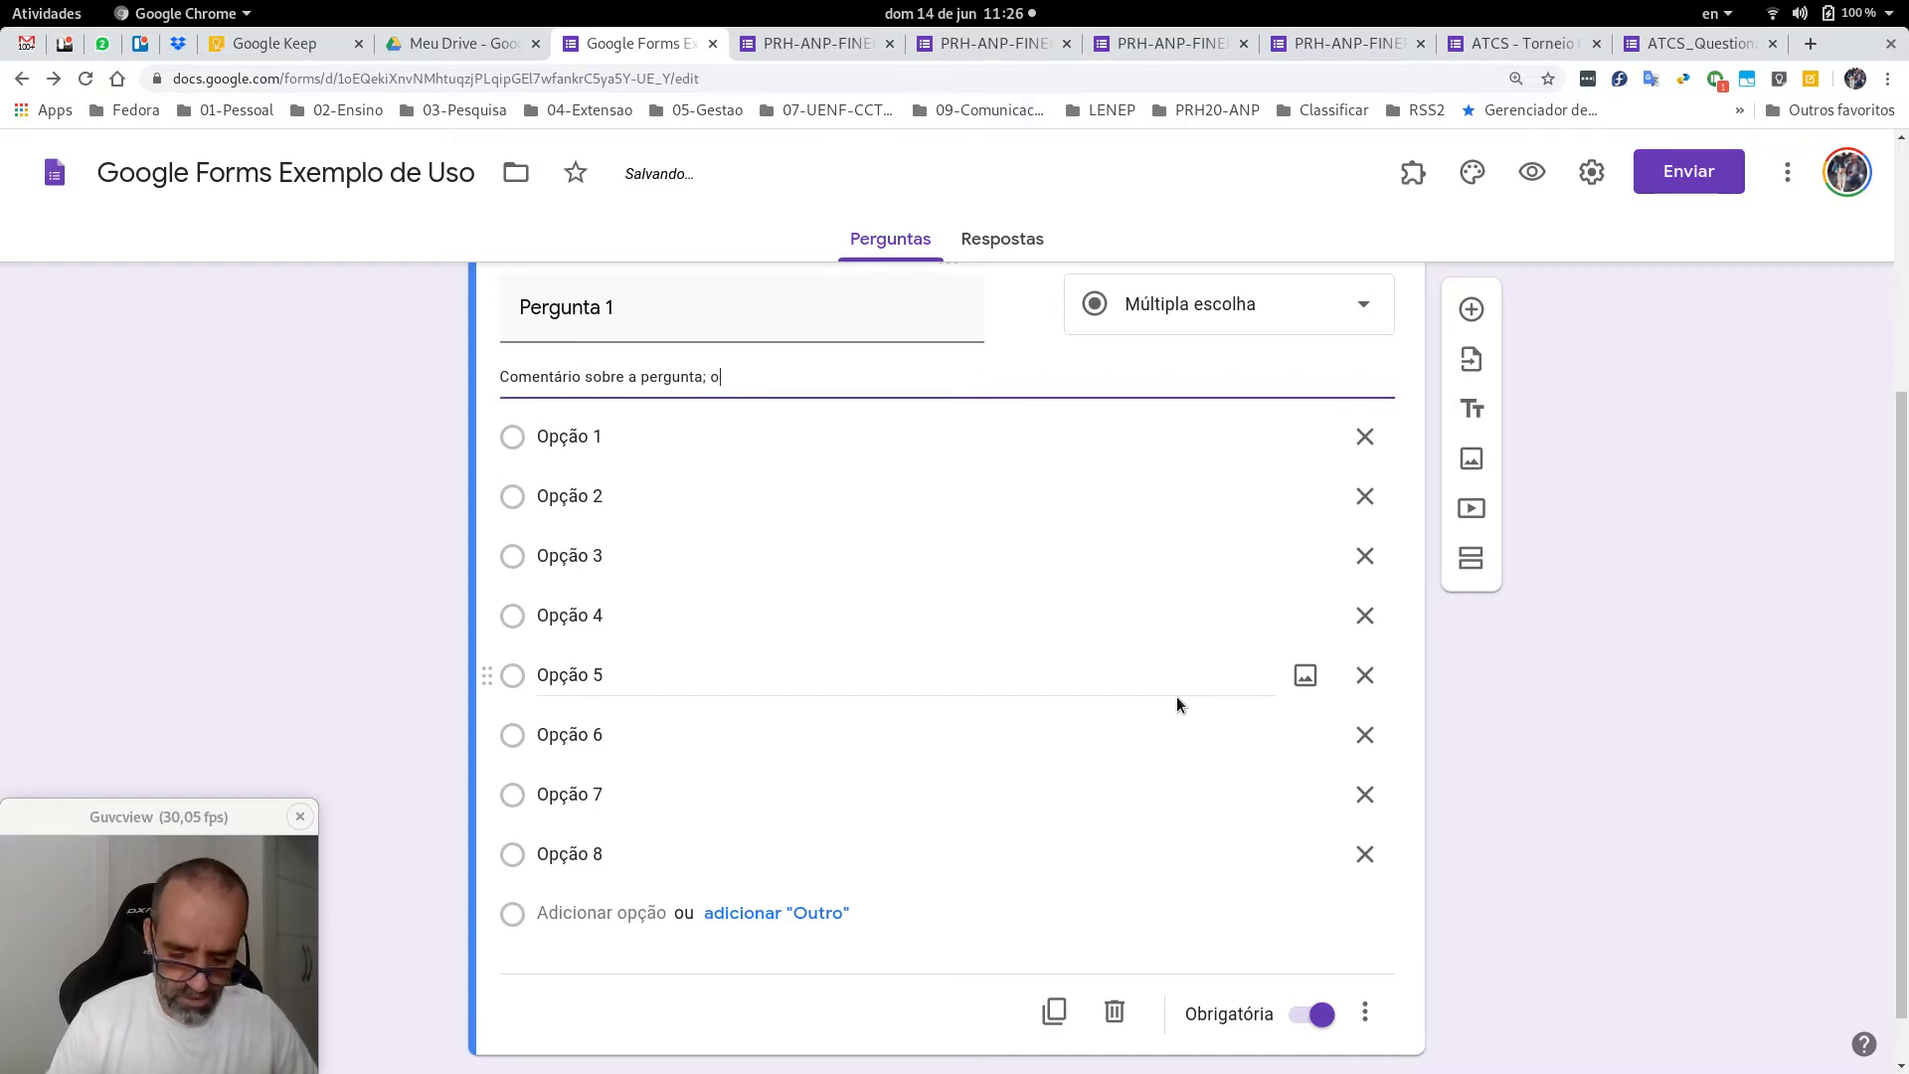
type("u instru")
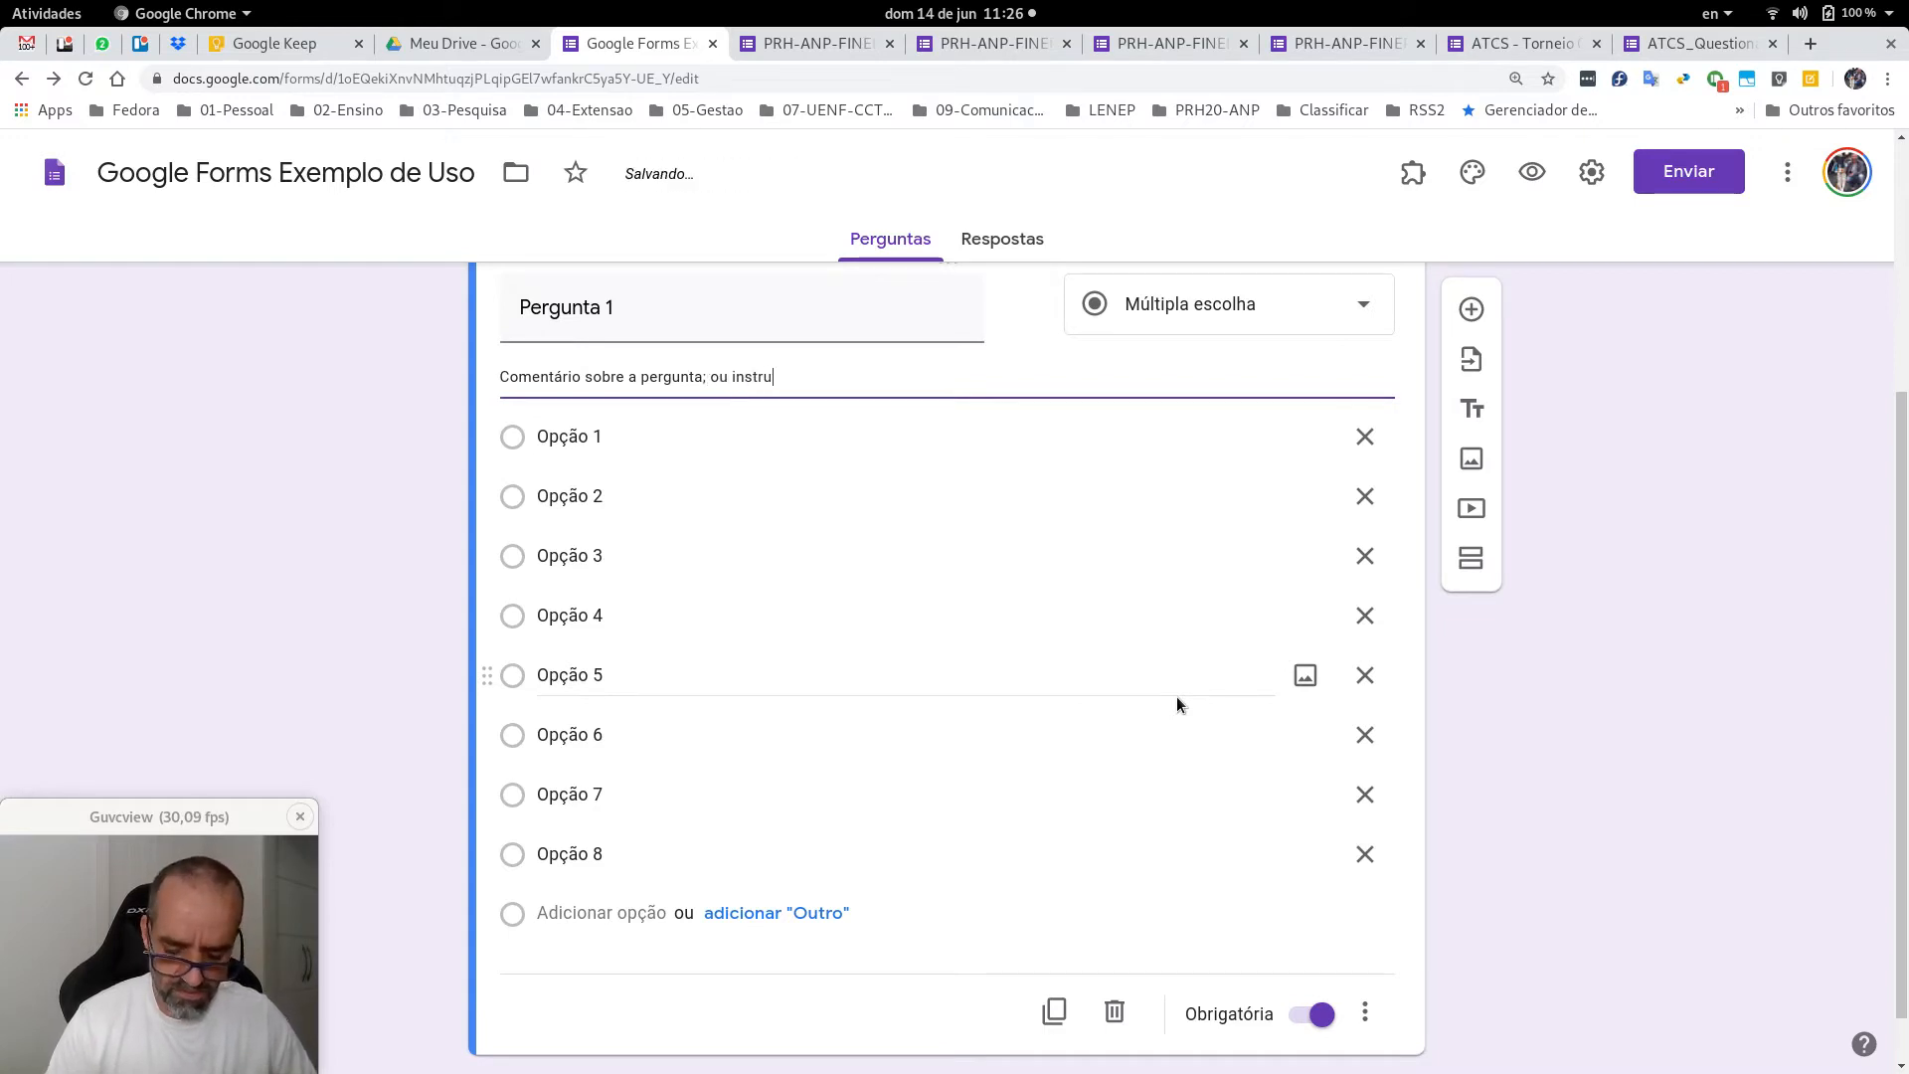
type("ção de c")
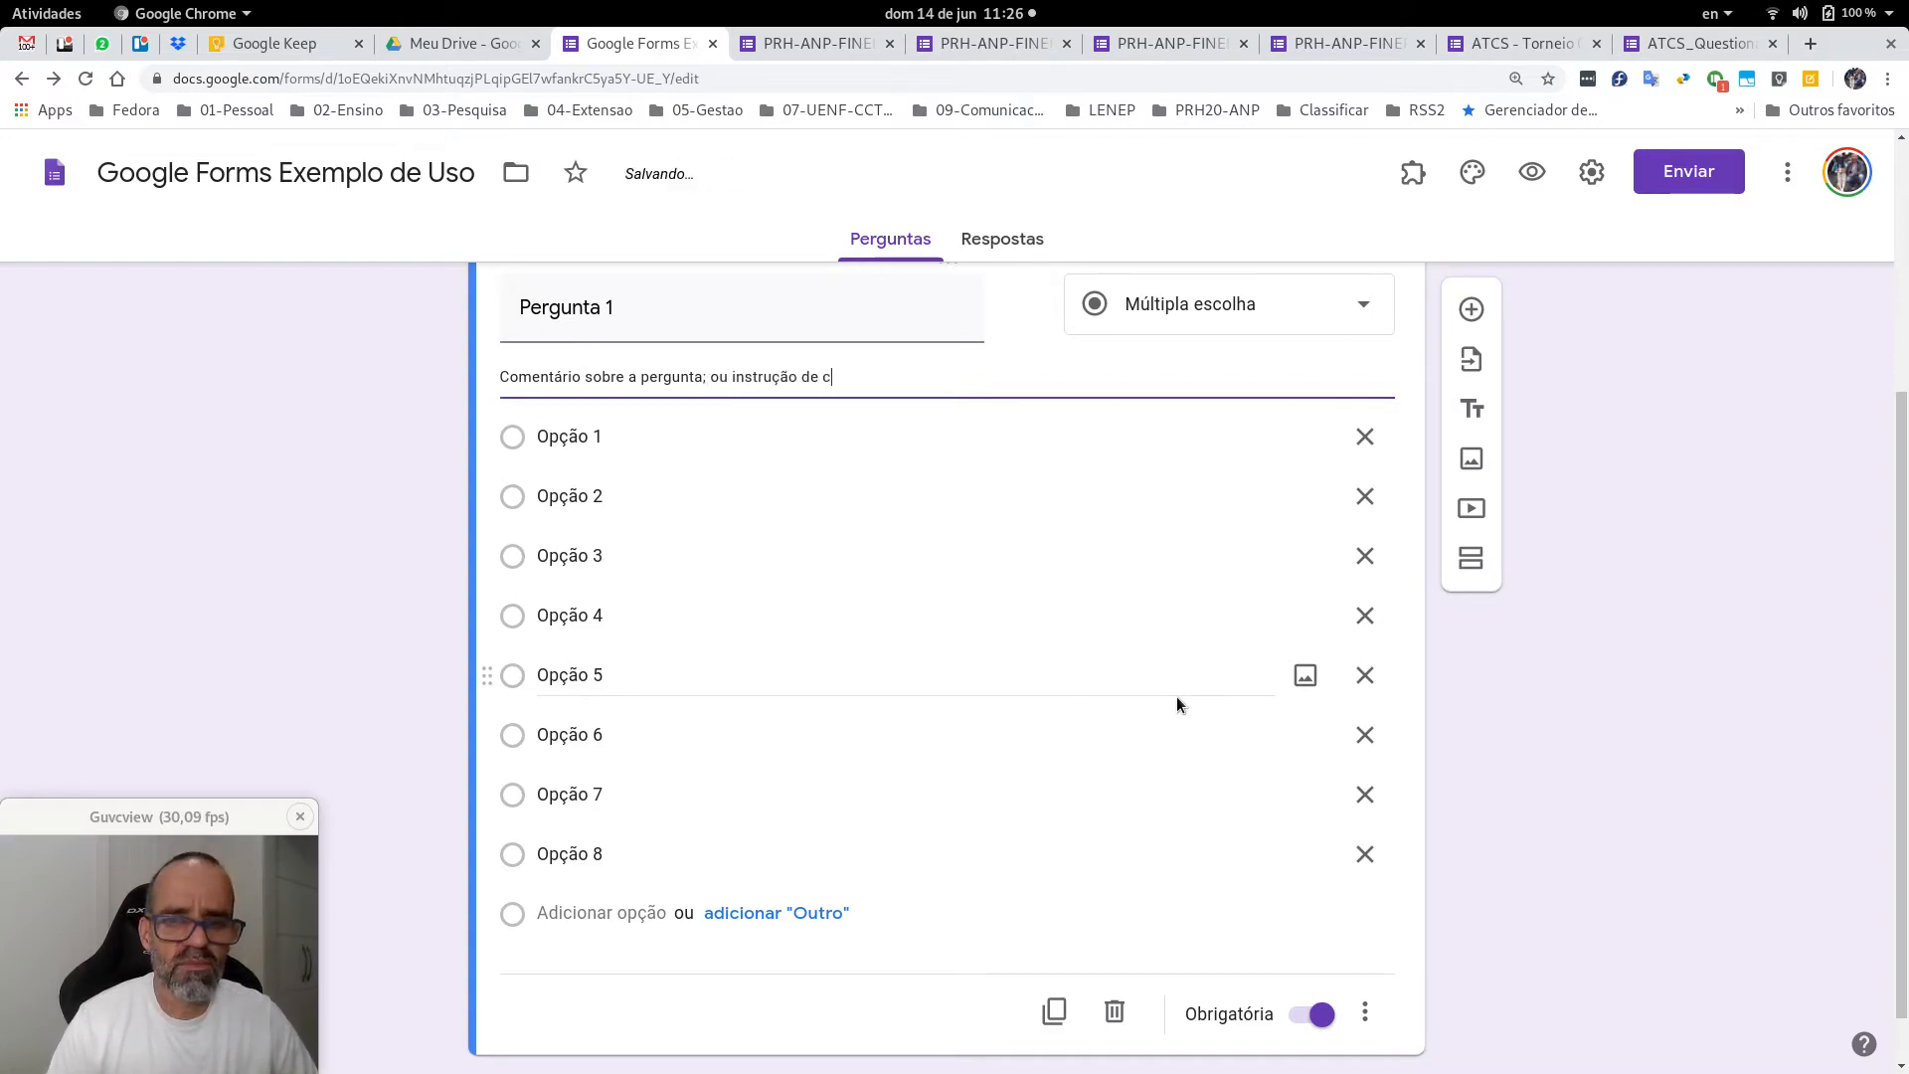
type("omo responder.")
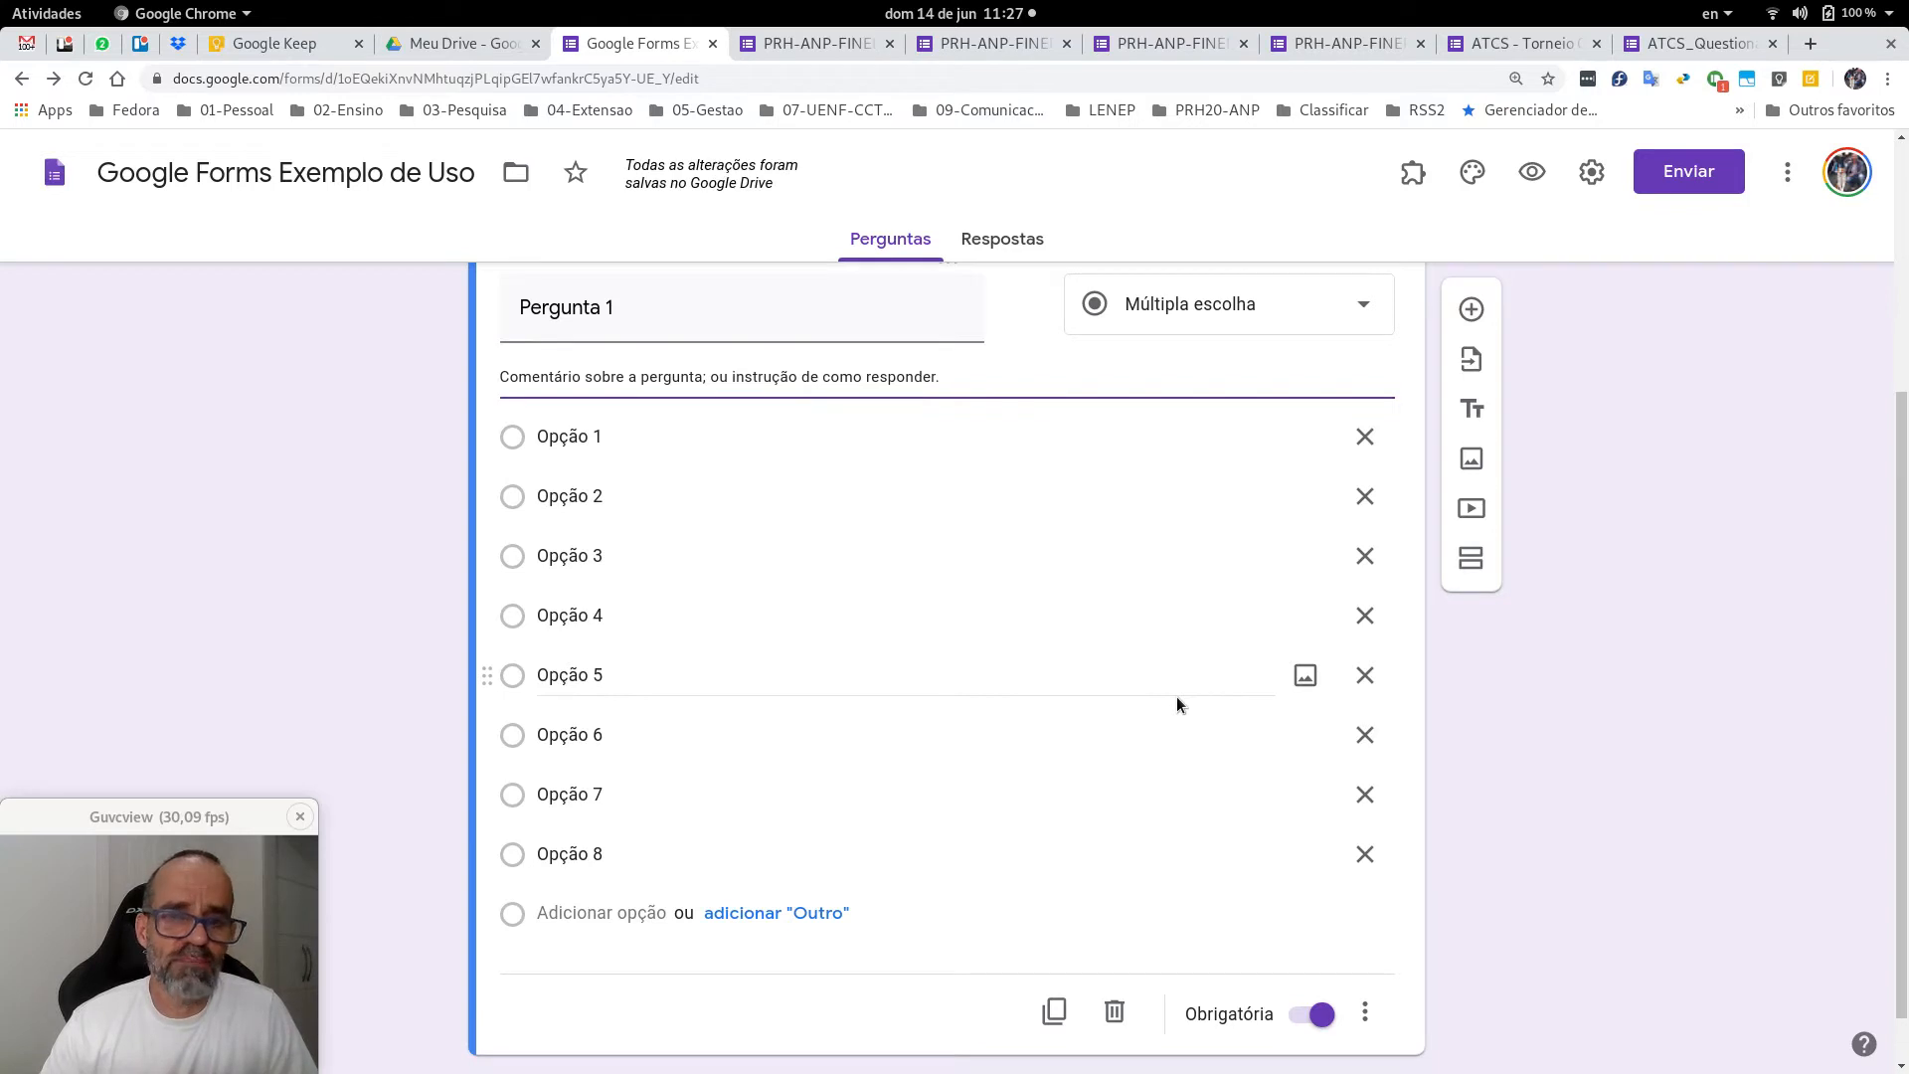
triple_click(696, 306)
left_click(696, 307)
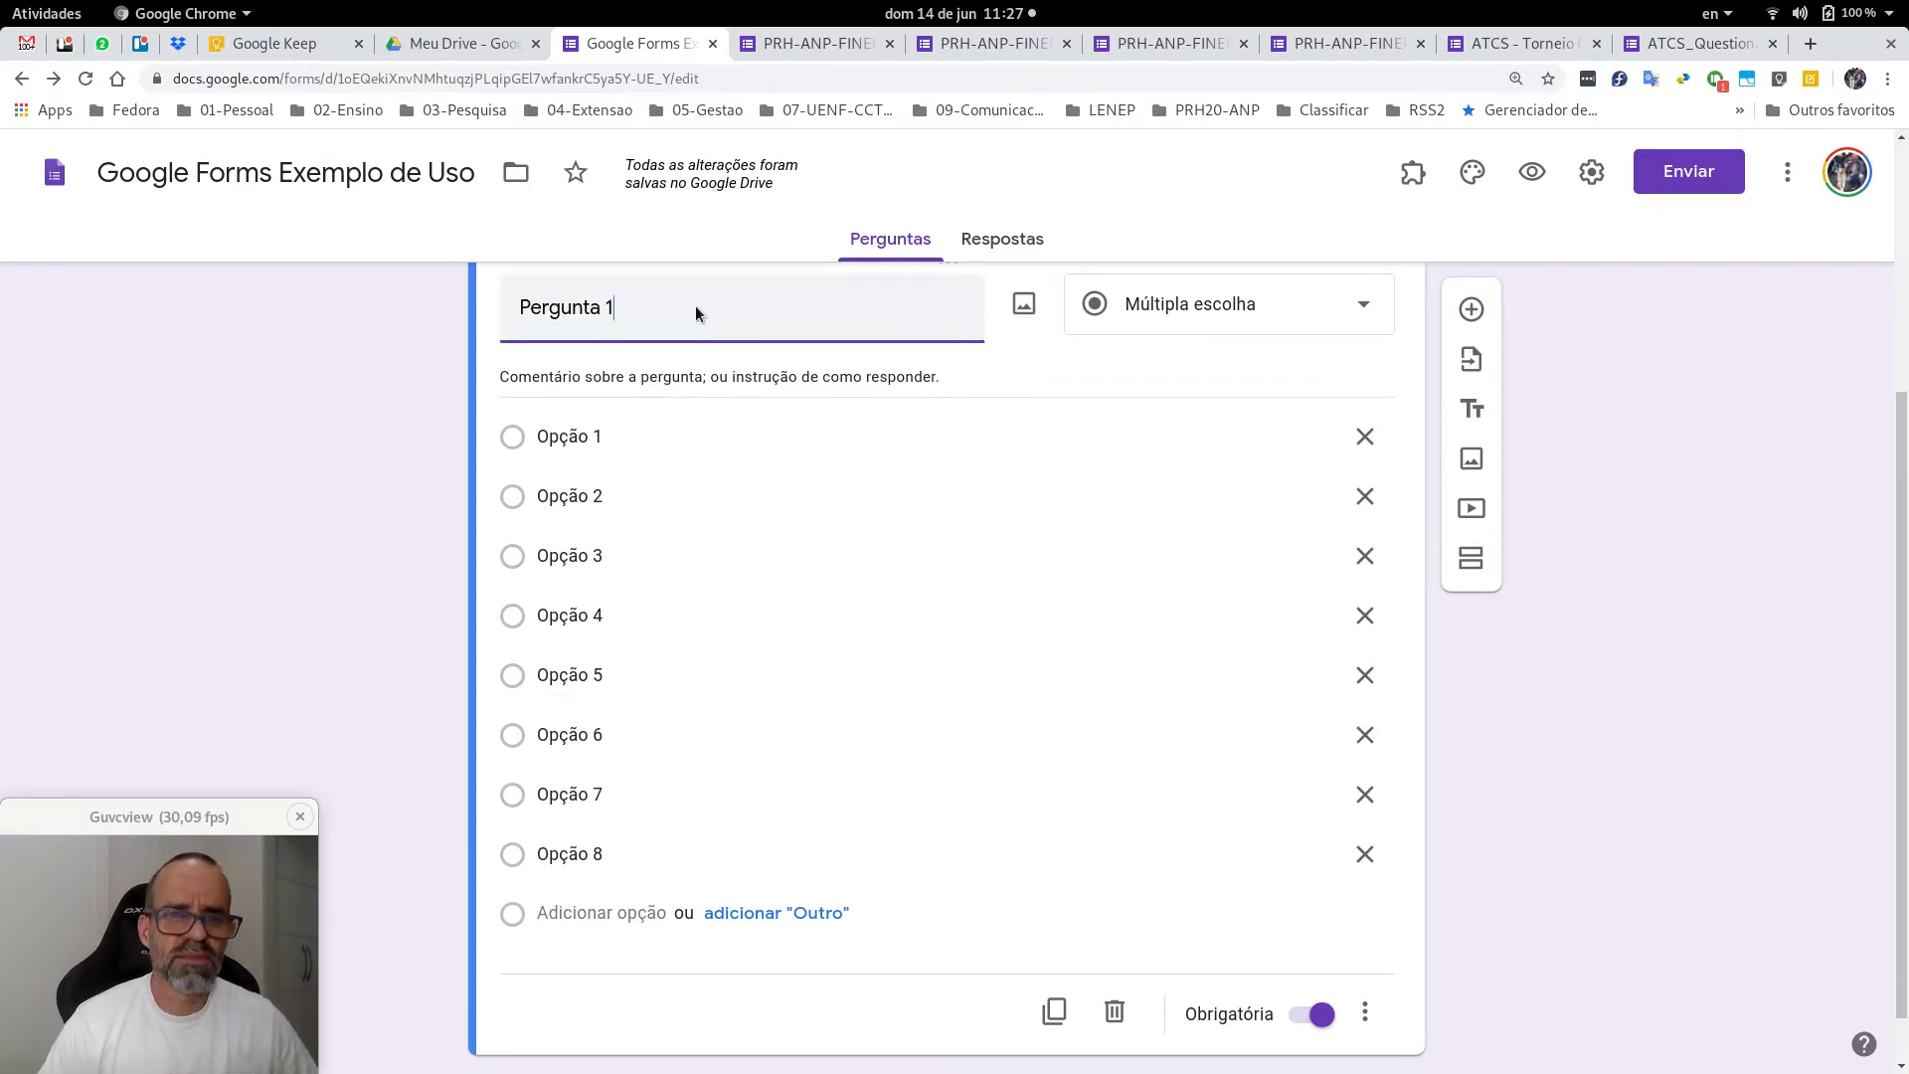
triple_click(707, 378)
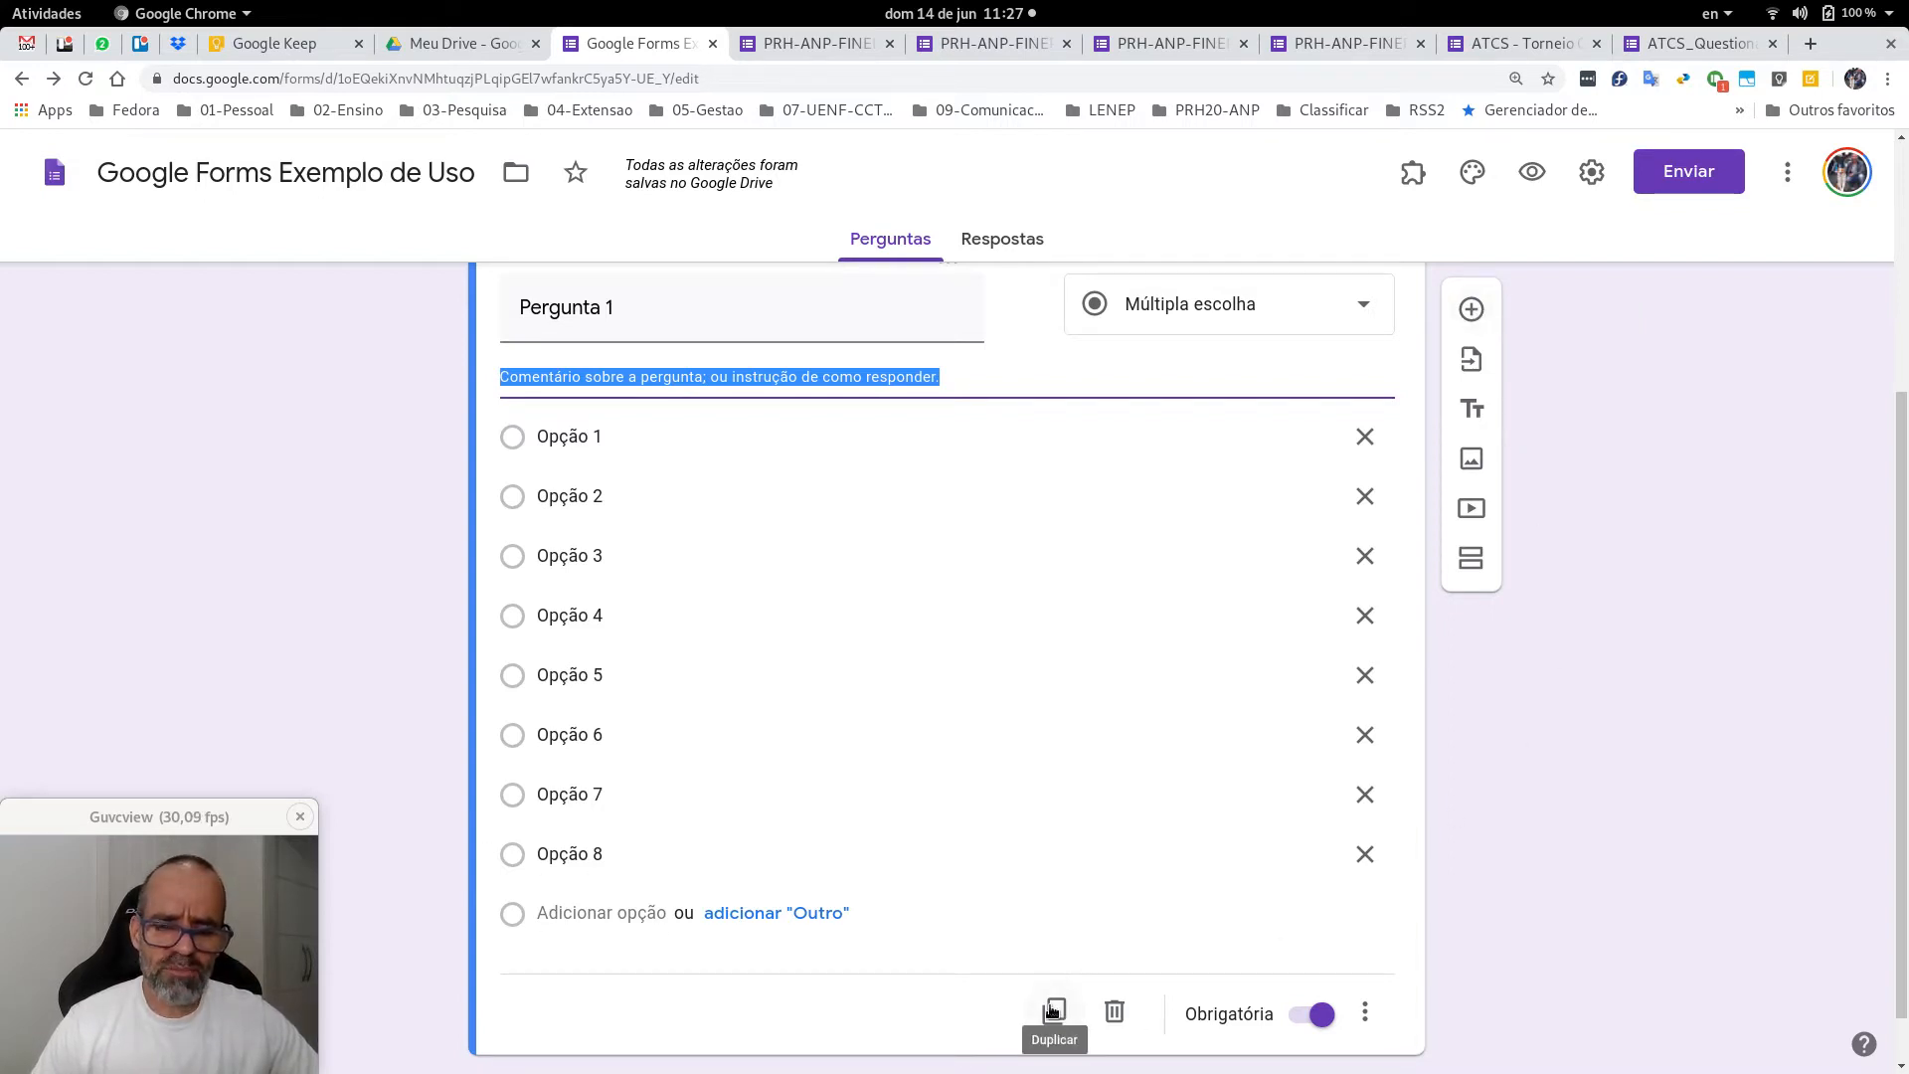
Duplicate the first question as 'Pergunta 2' with Caixas de seleção (checkboxes).
left_click(1052, 1011)
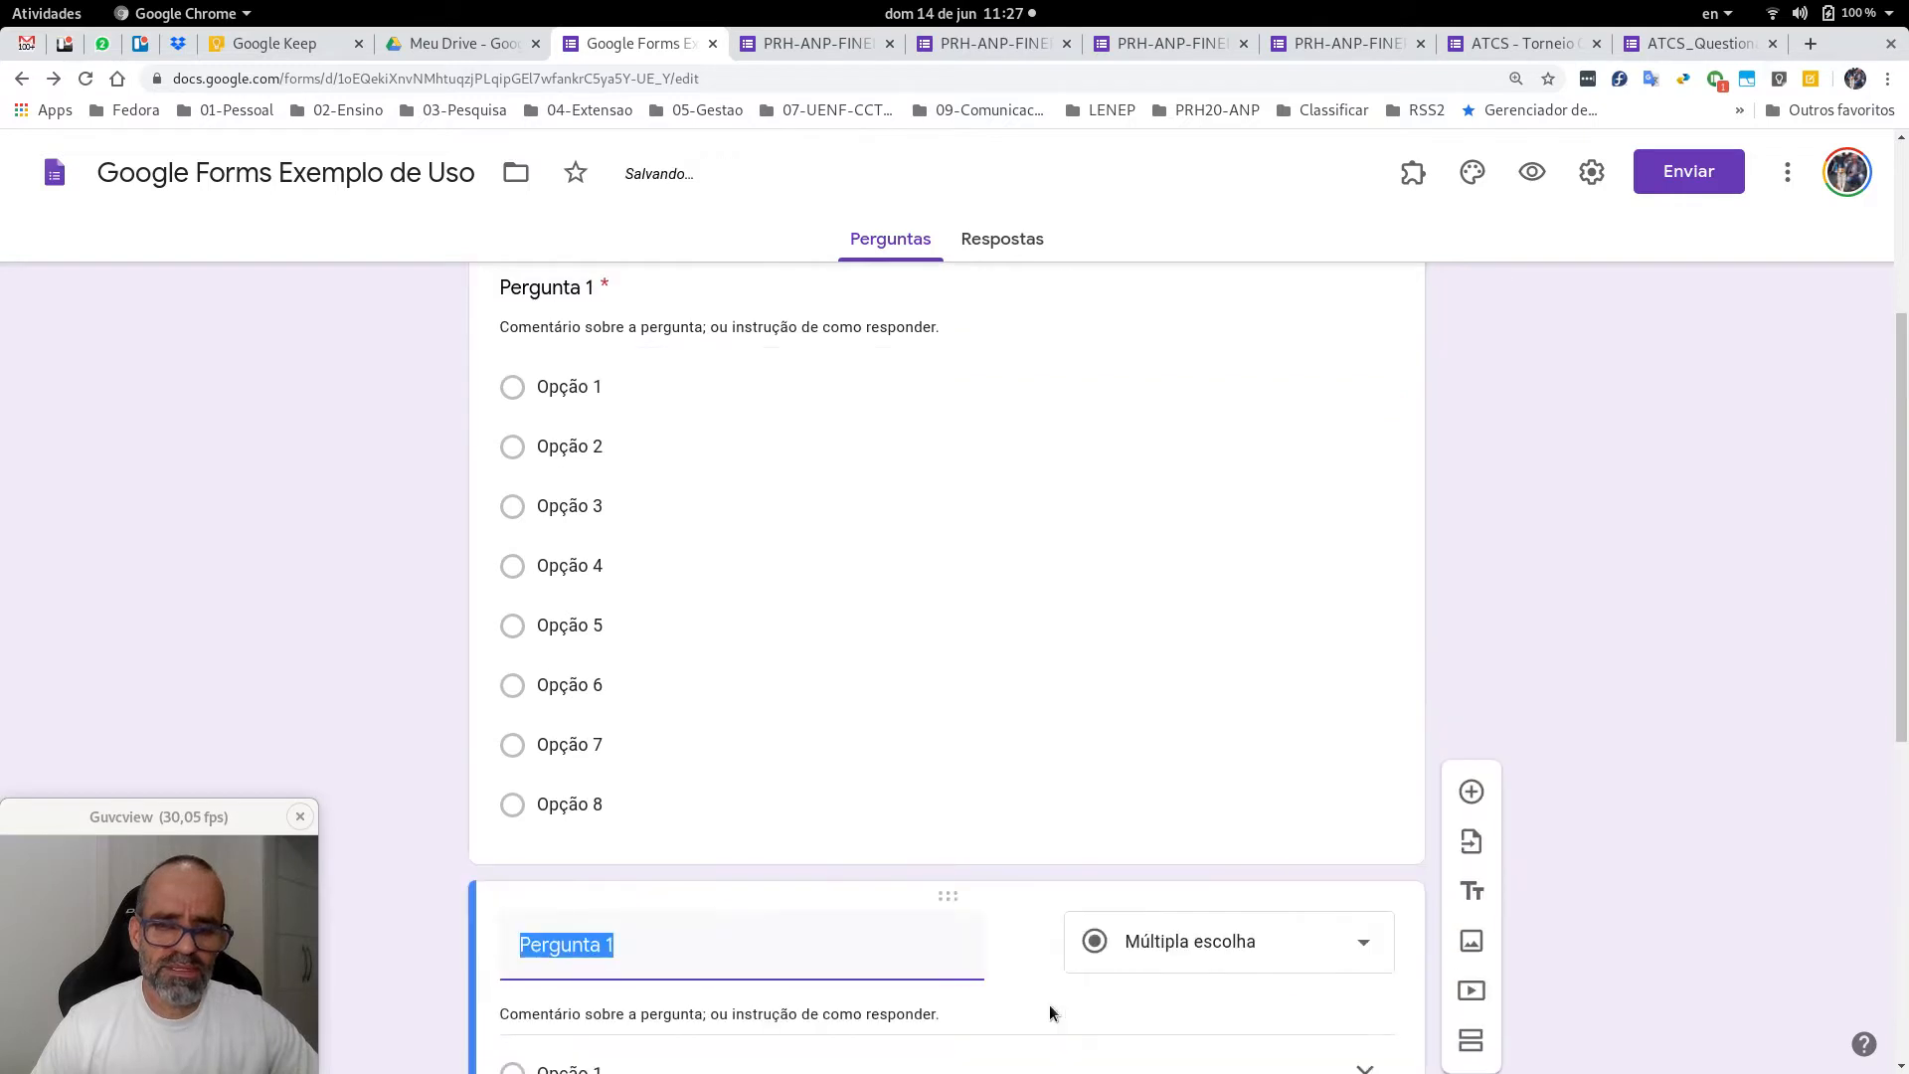
left_click(736, 797)
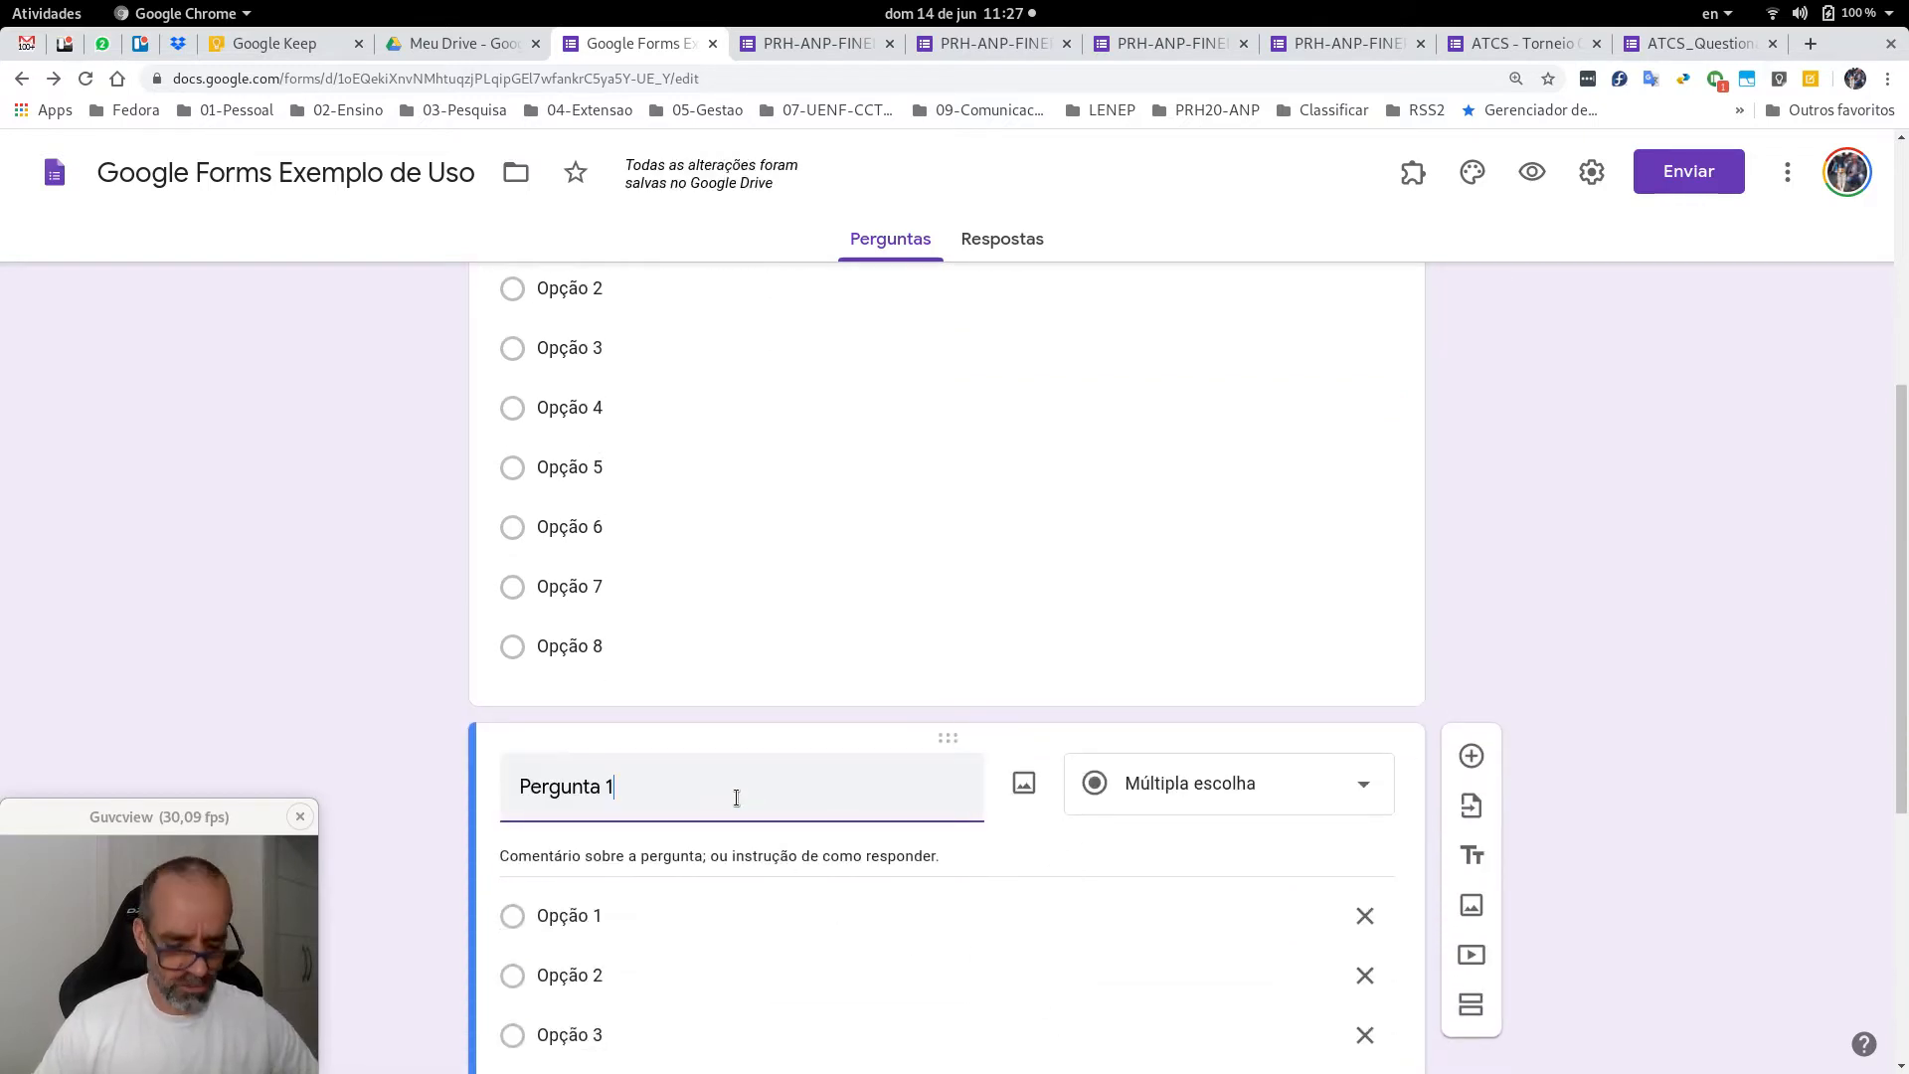
key("BackSpace")
type("2")
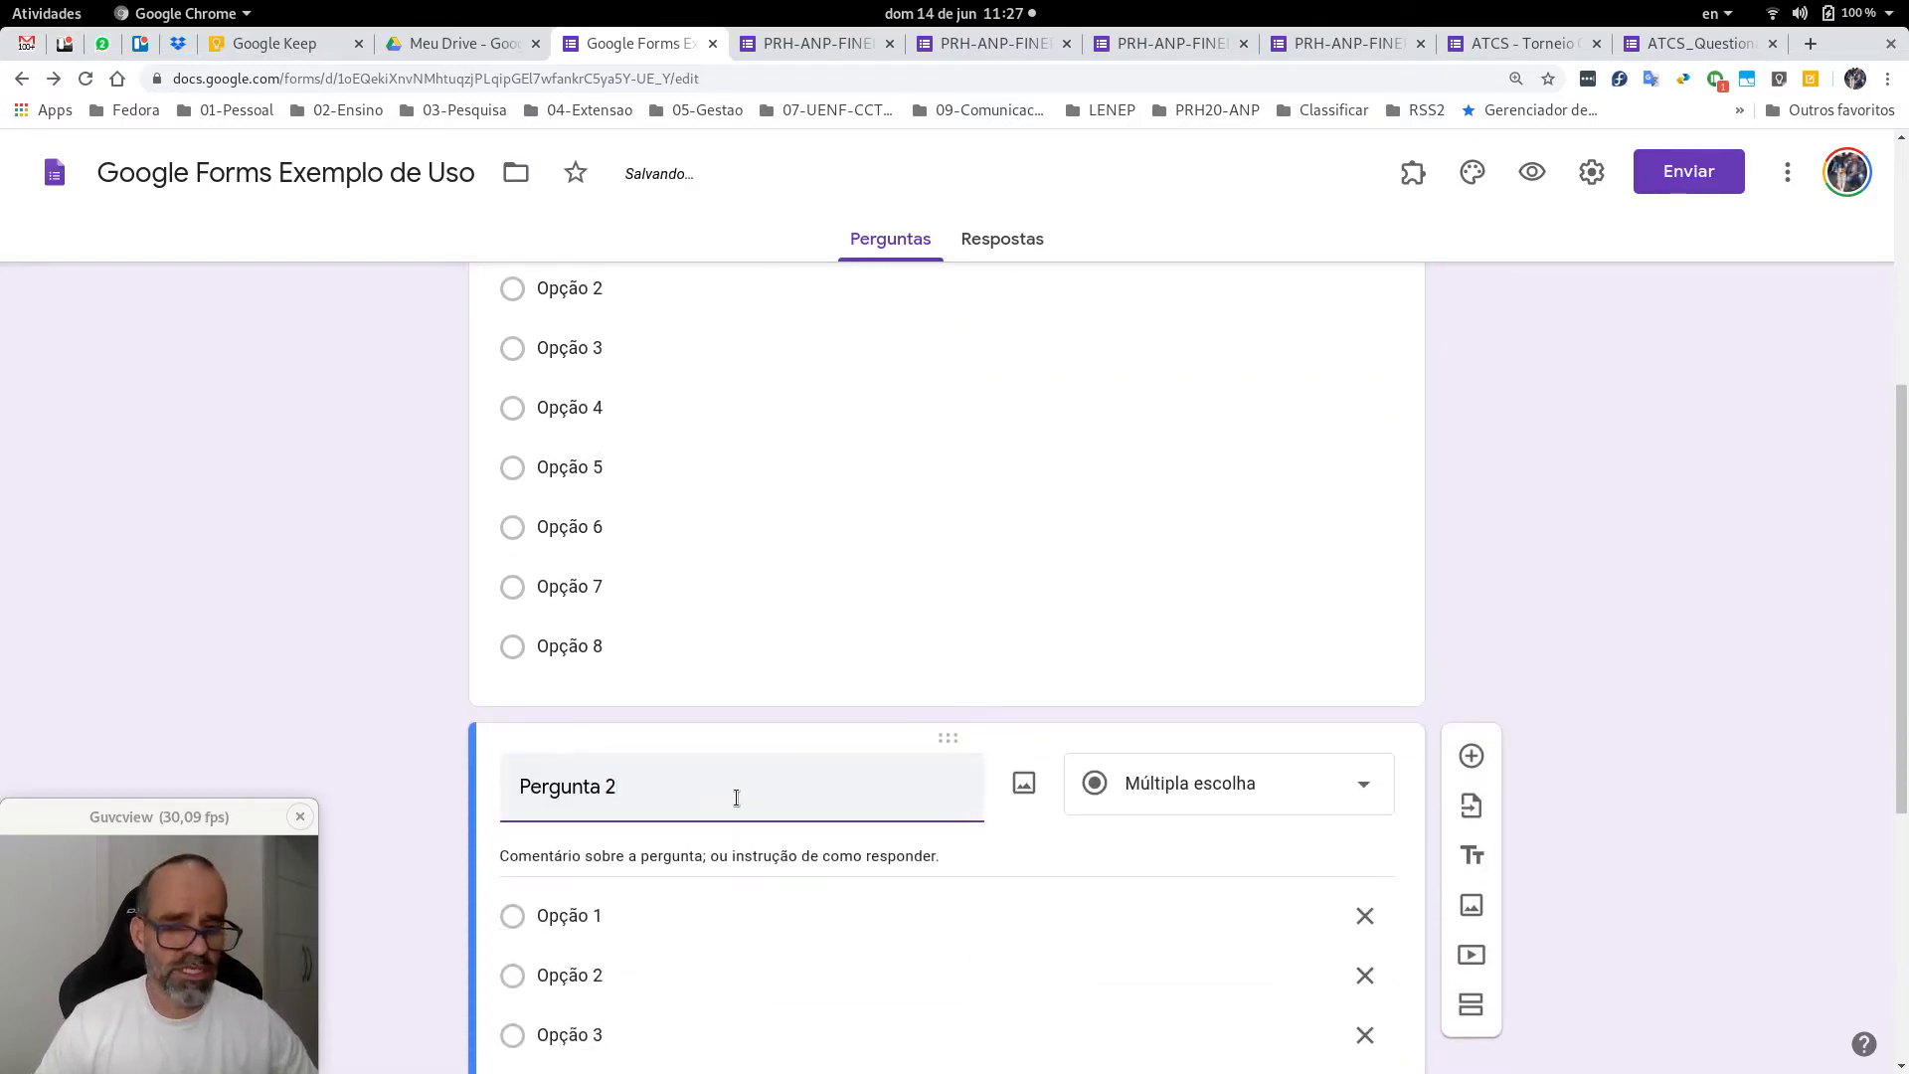
scroll(1362, 557, "down", 3)
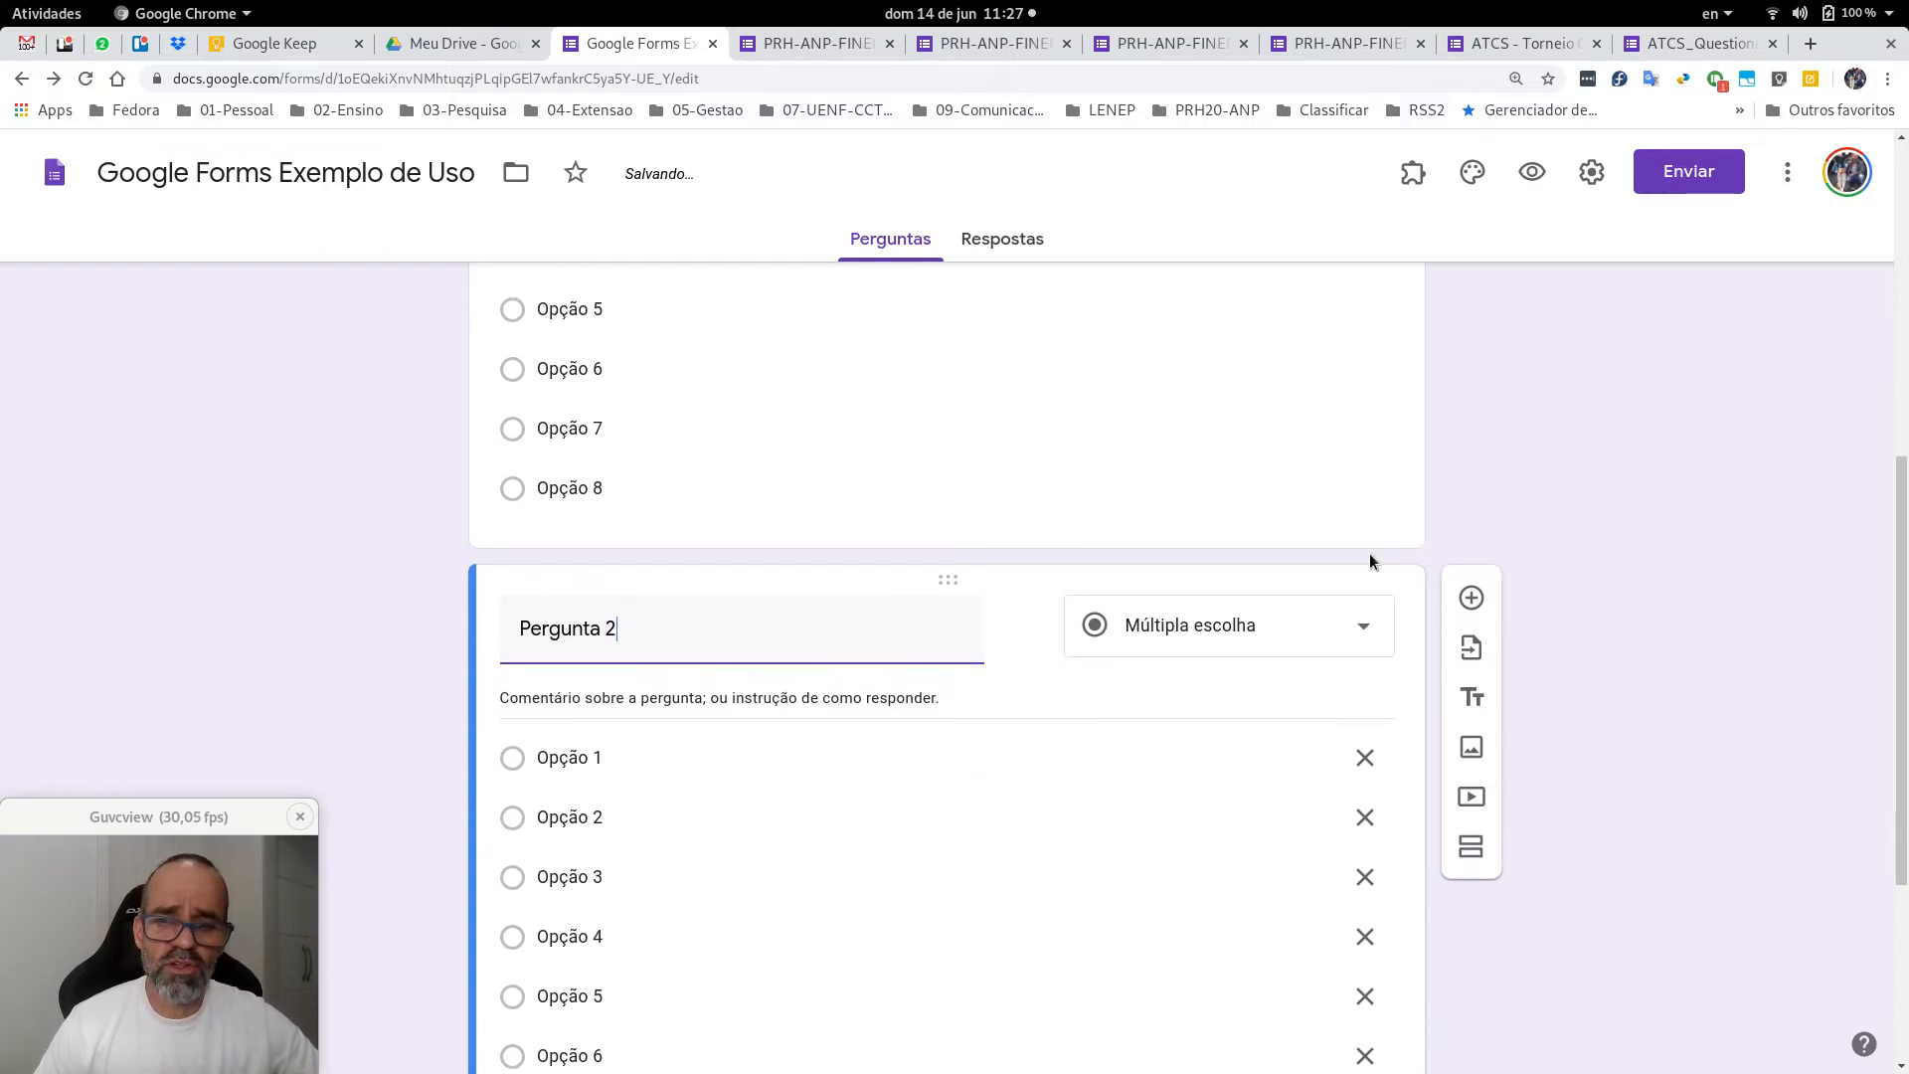
left_click(1312, 629)
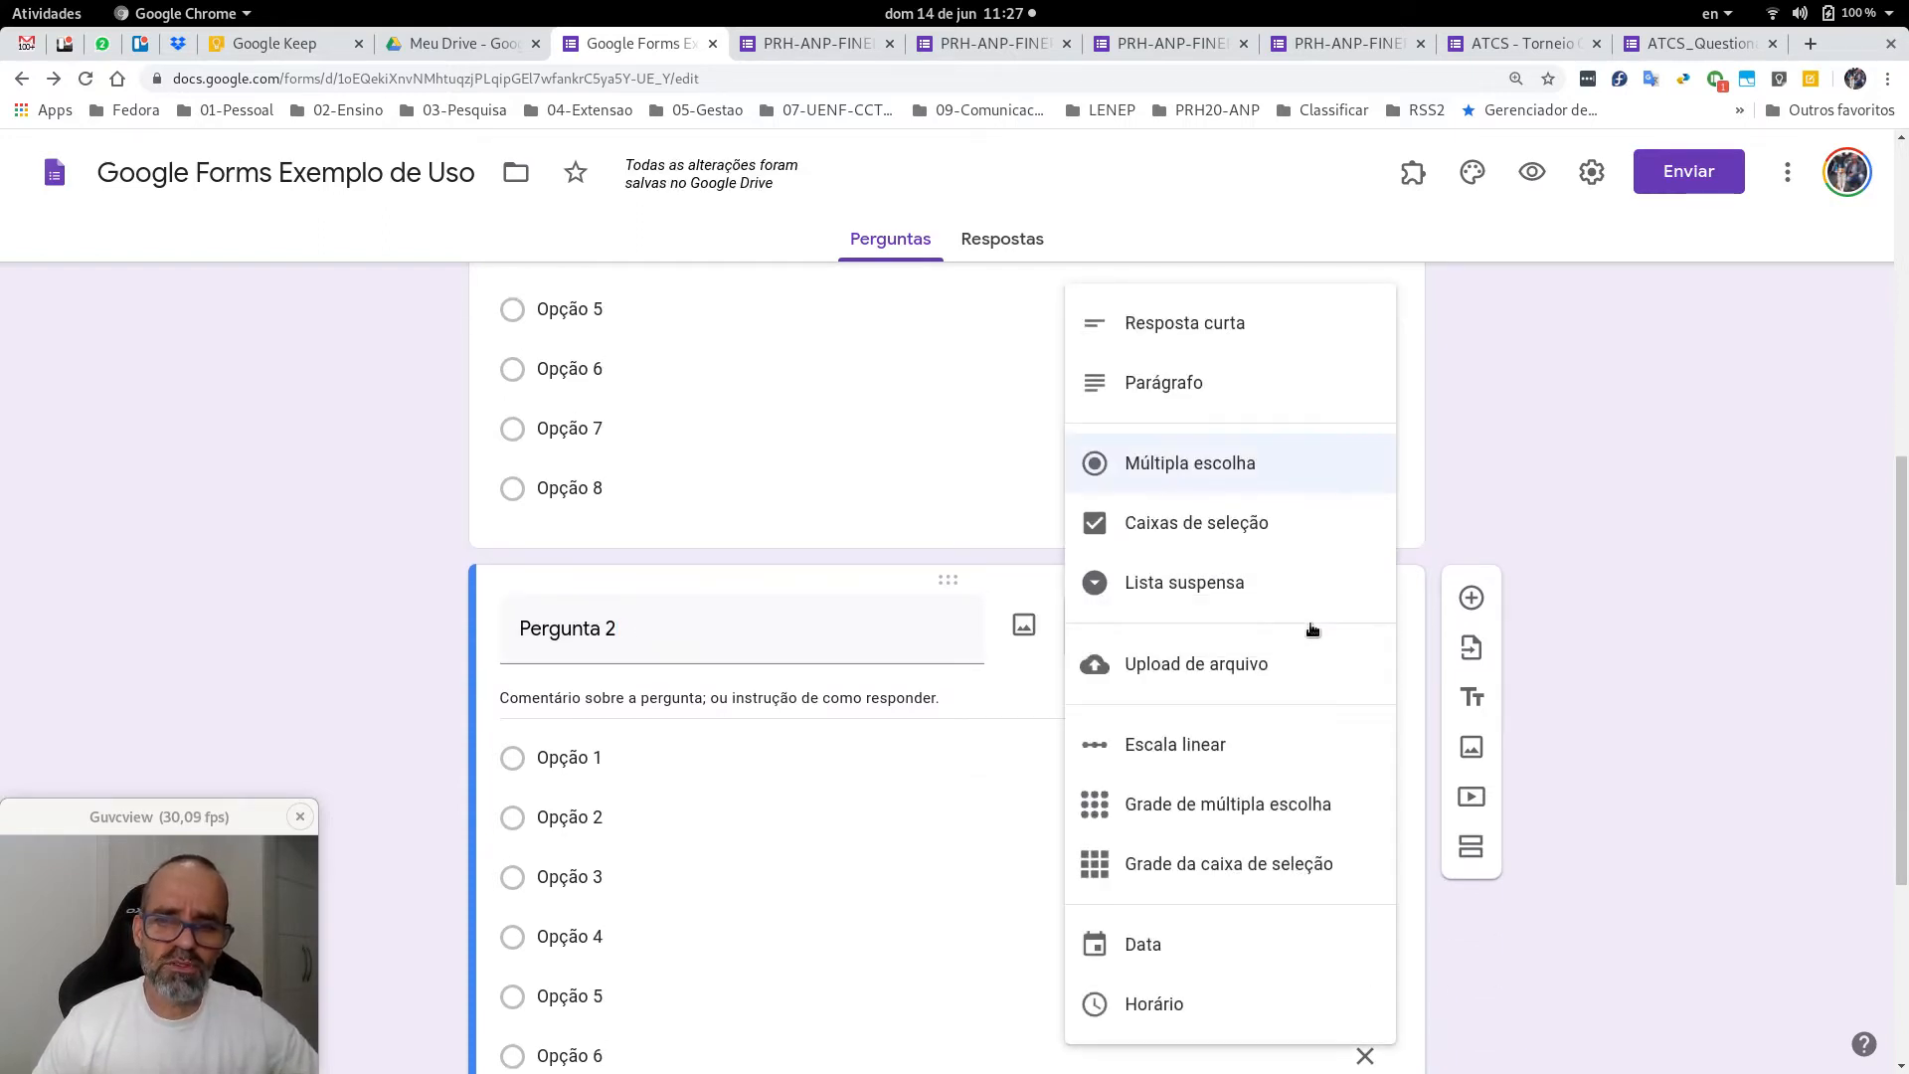
left_click(1227, 522)
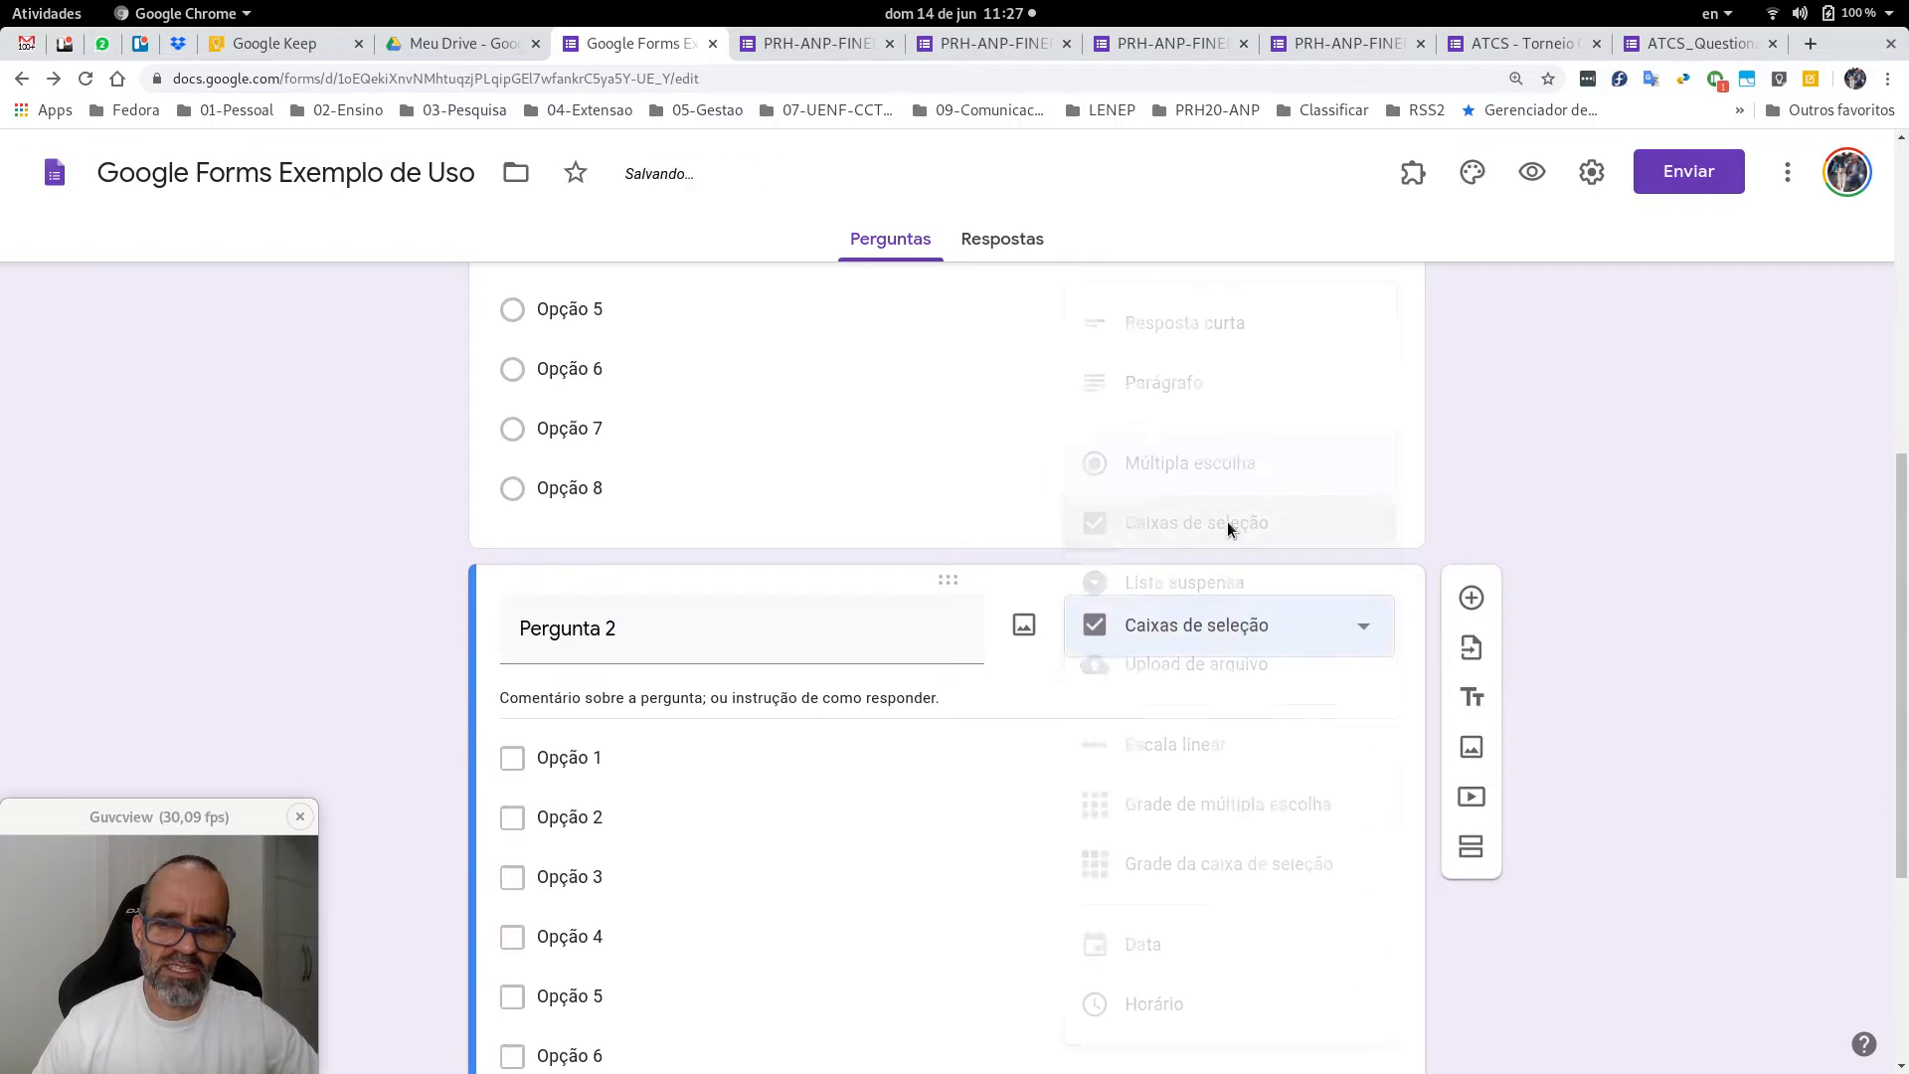
scroll(1245, 499, "down", 3)
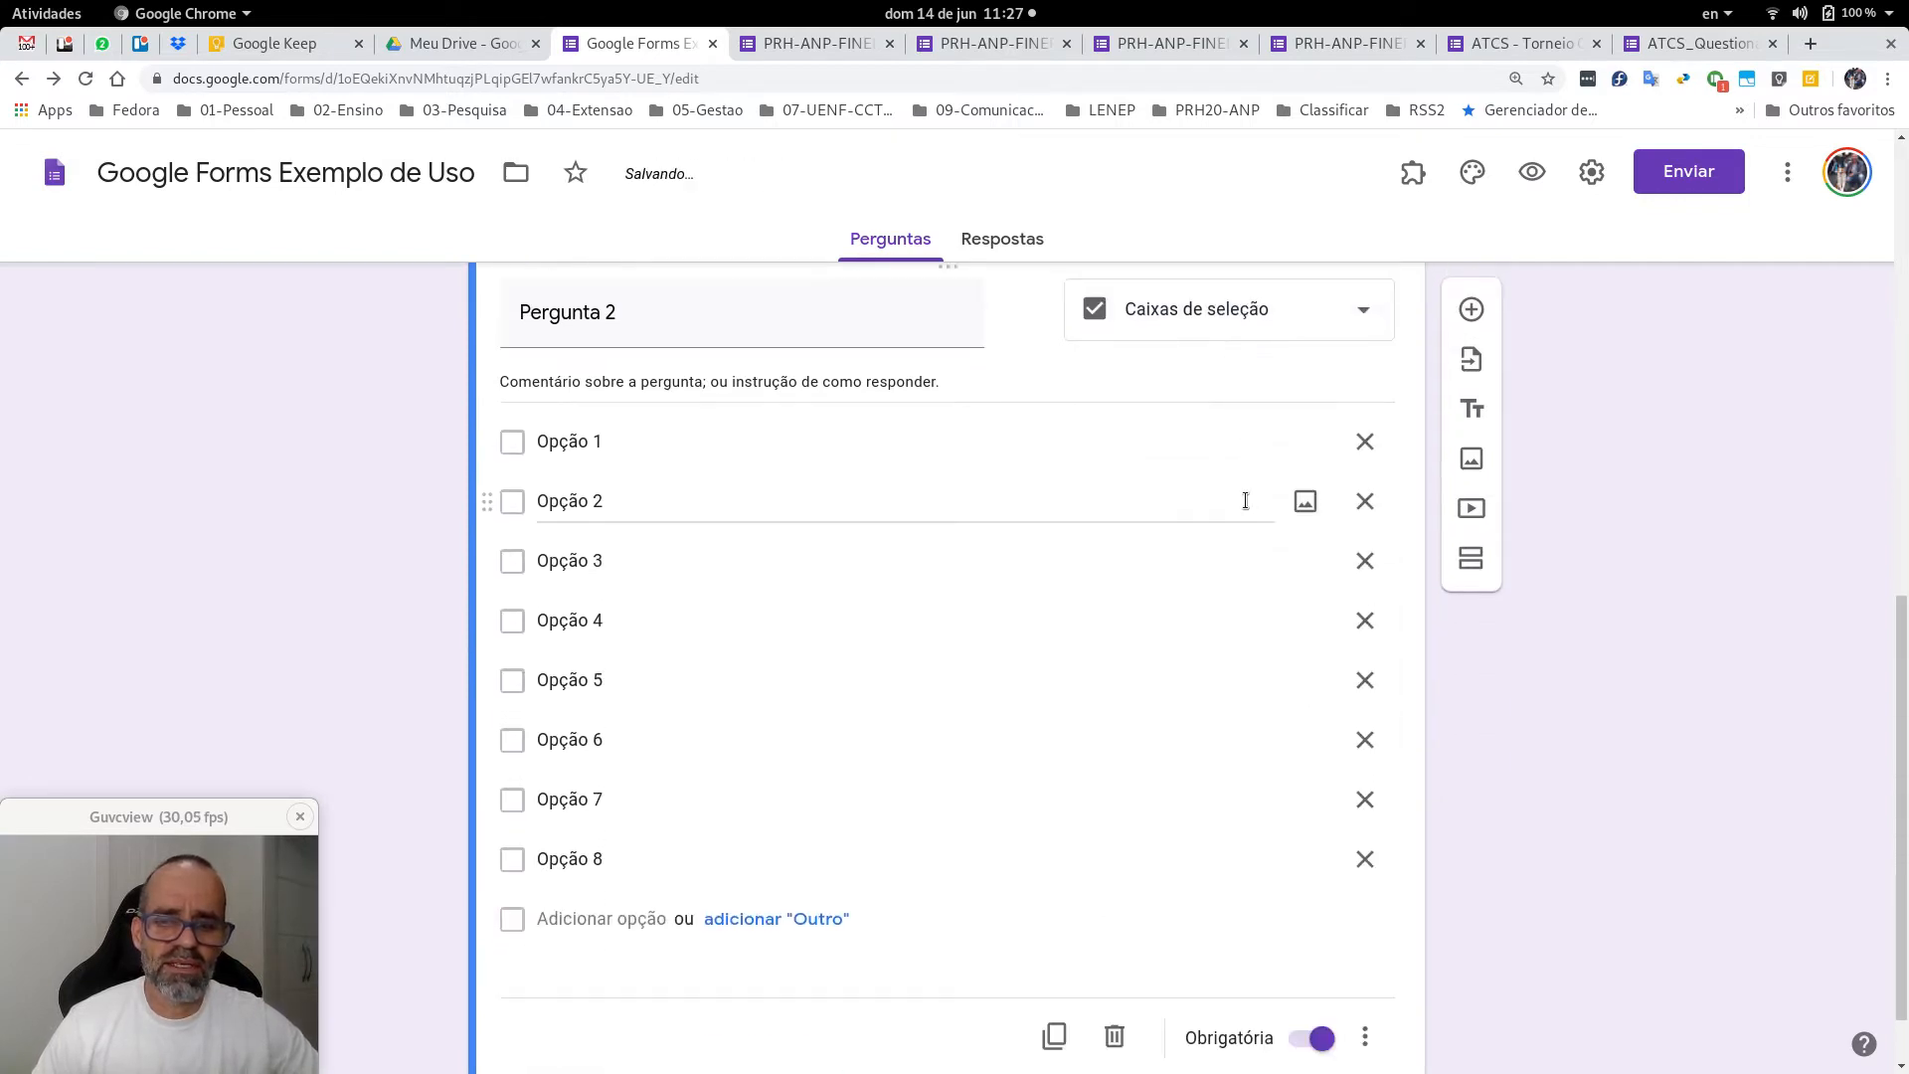
Duplicate Pergunta 2 as 'Pergunta 3' and make it a Lista suspensa dropdown.
left_click(1056, 1037)
left_click(833, 989)
key("BackSpace")
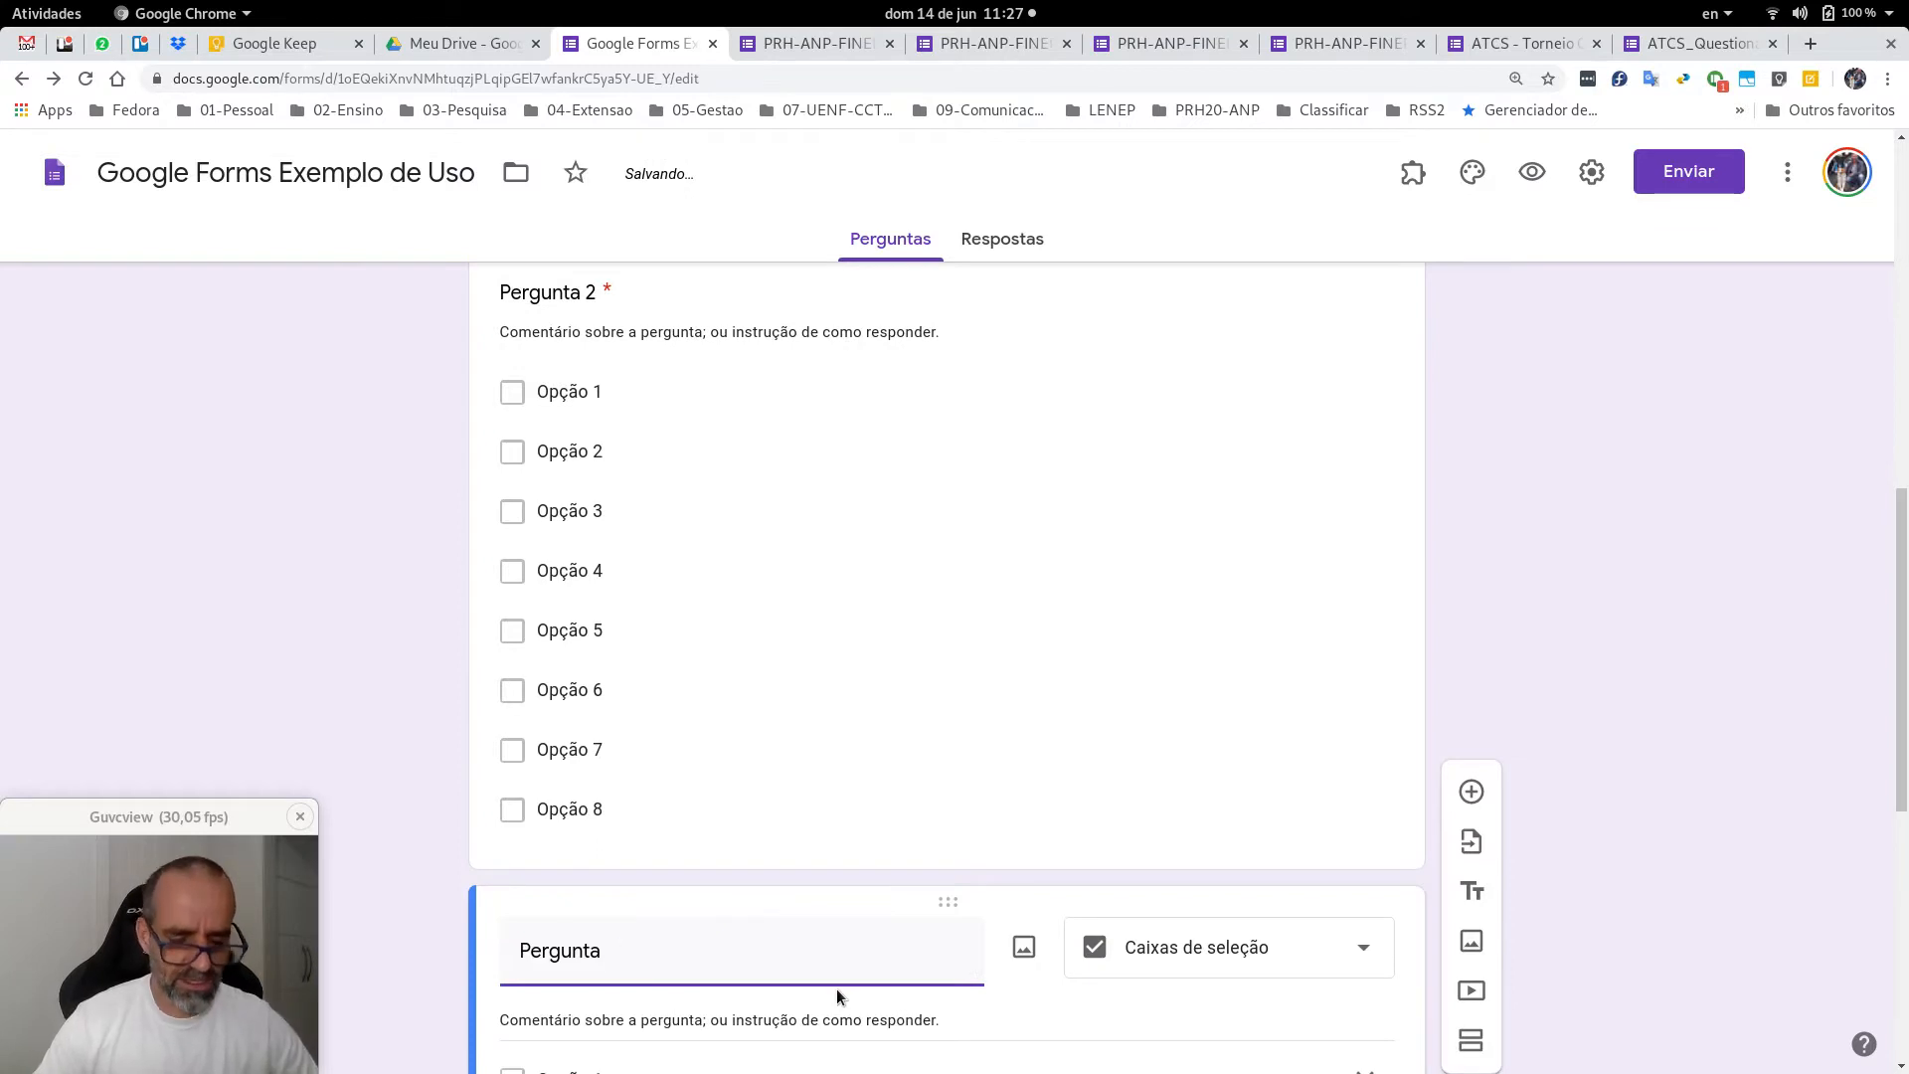
type("3")
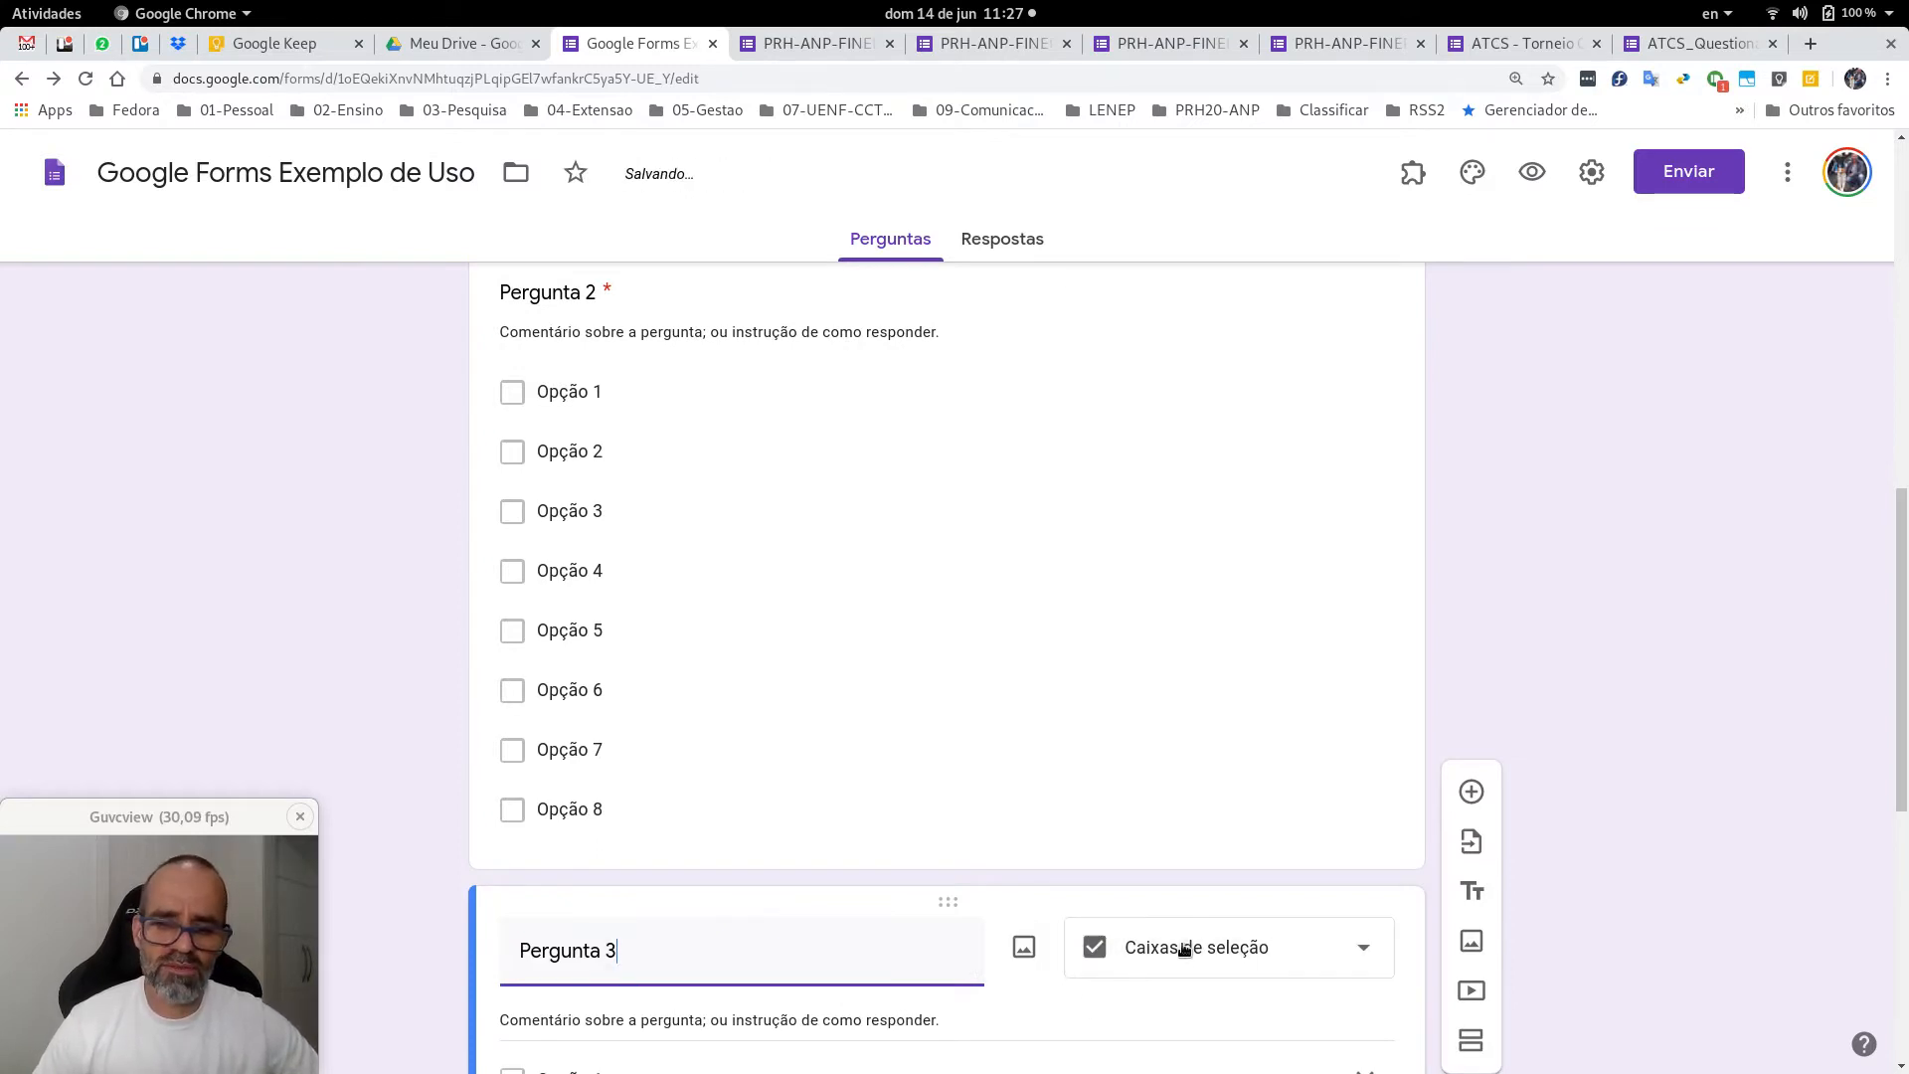
left_click(1184, 950)
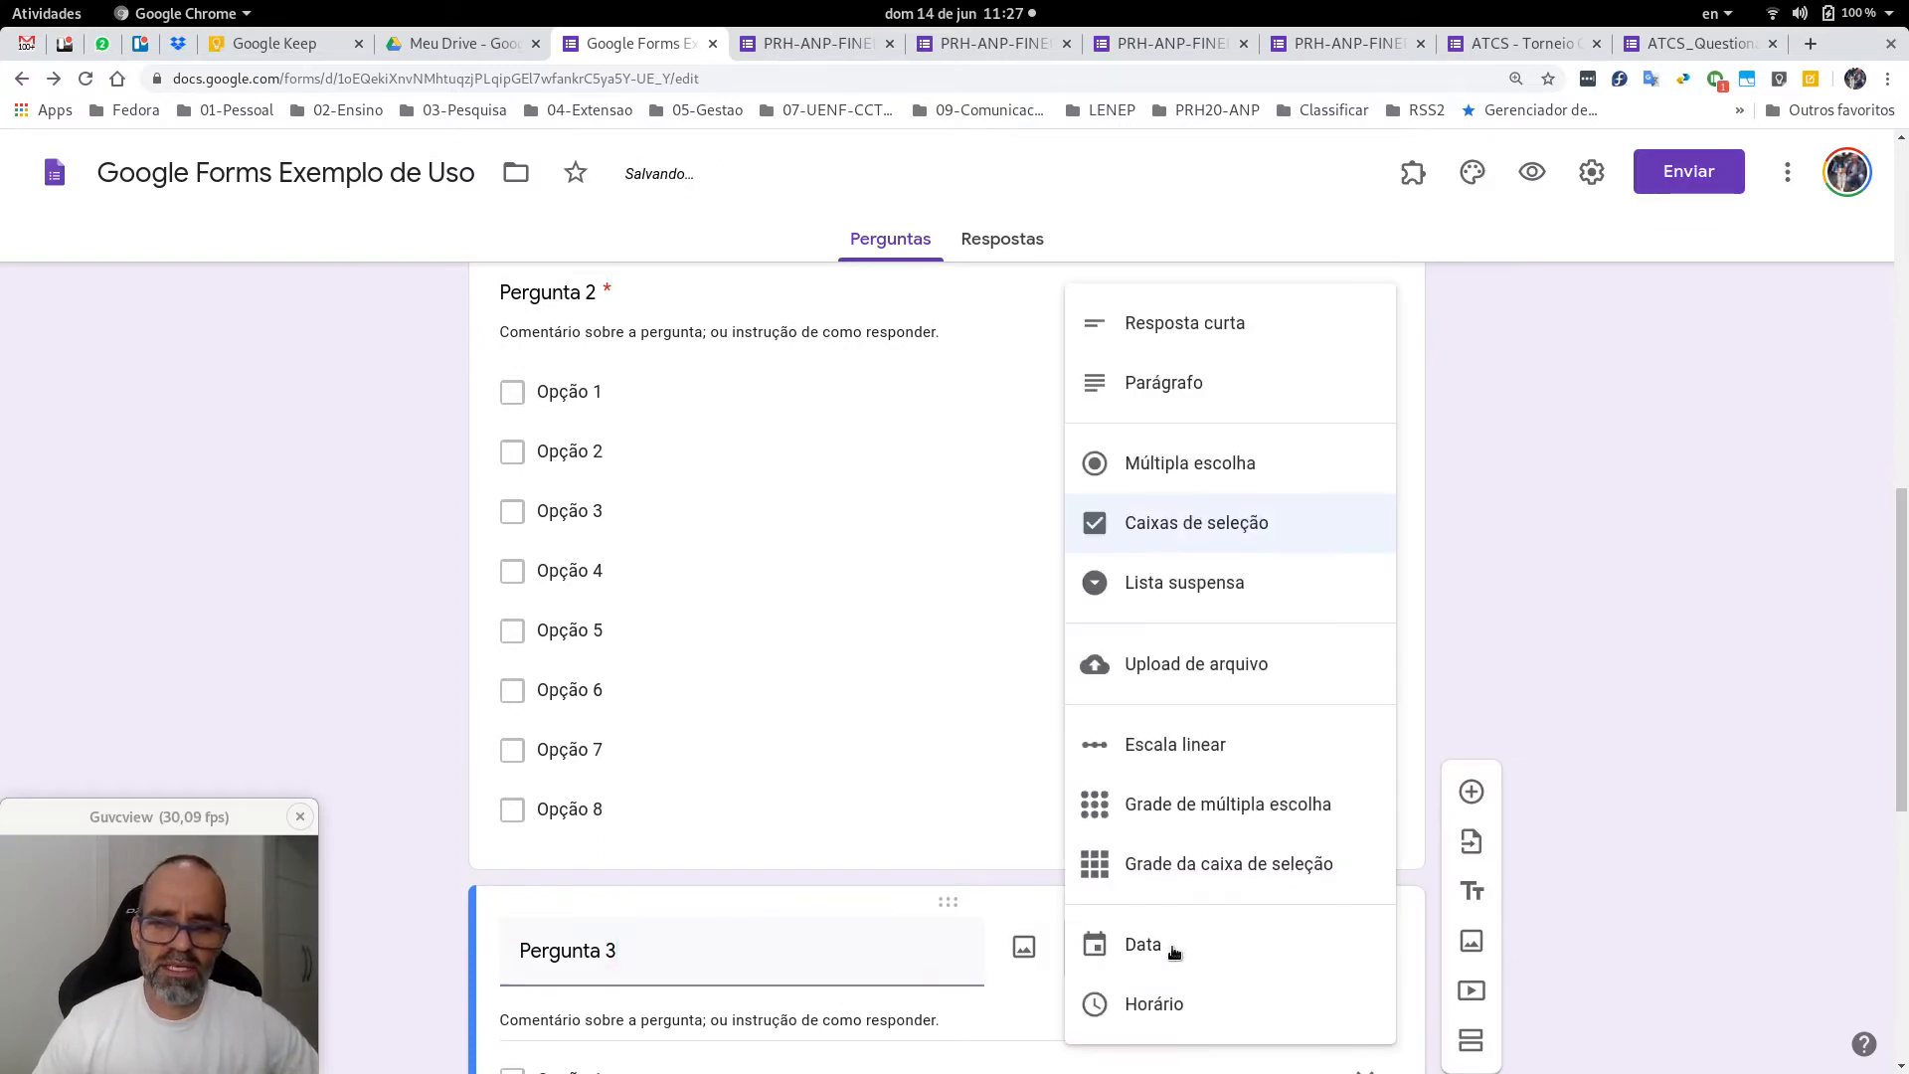
left_click(1221, 584)
scroll(1222, 586, "down", 2)
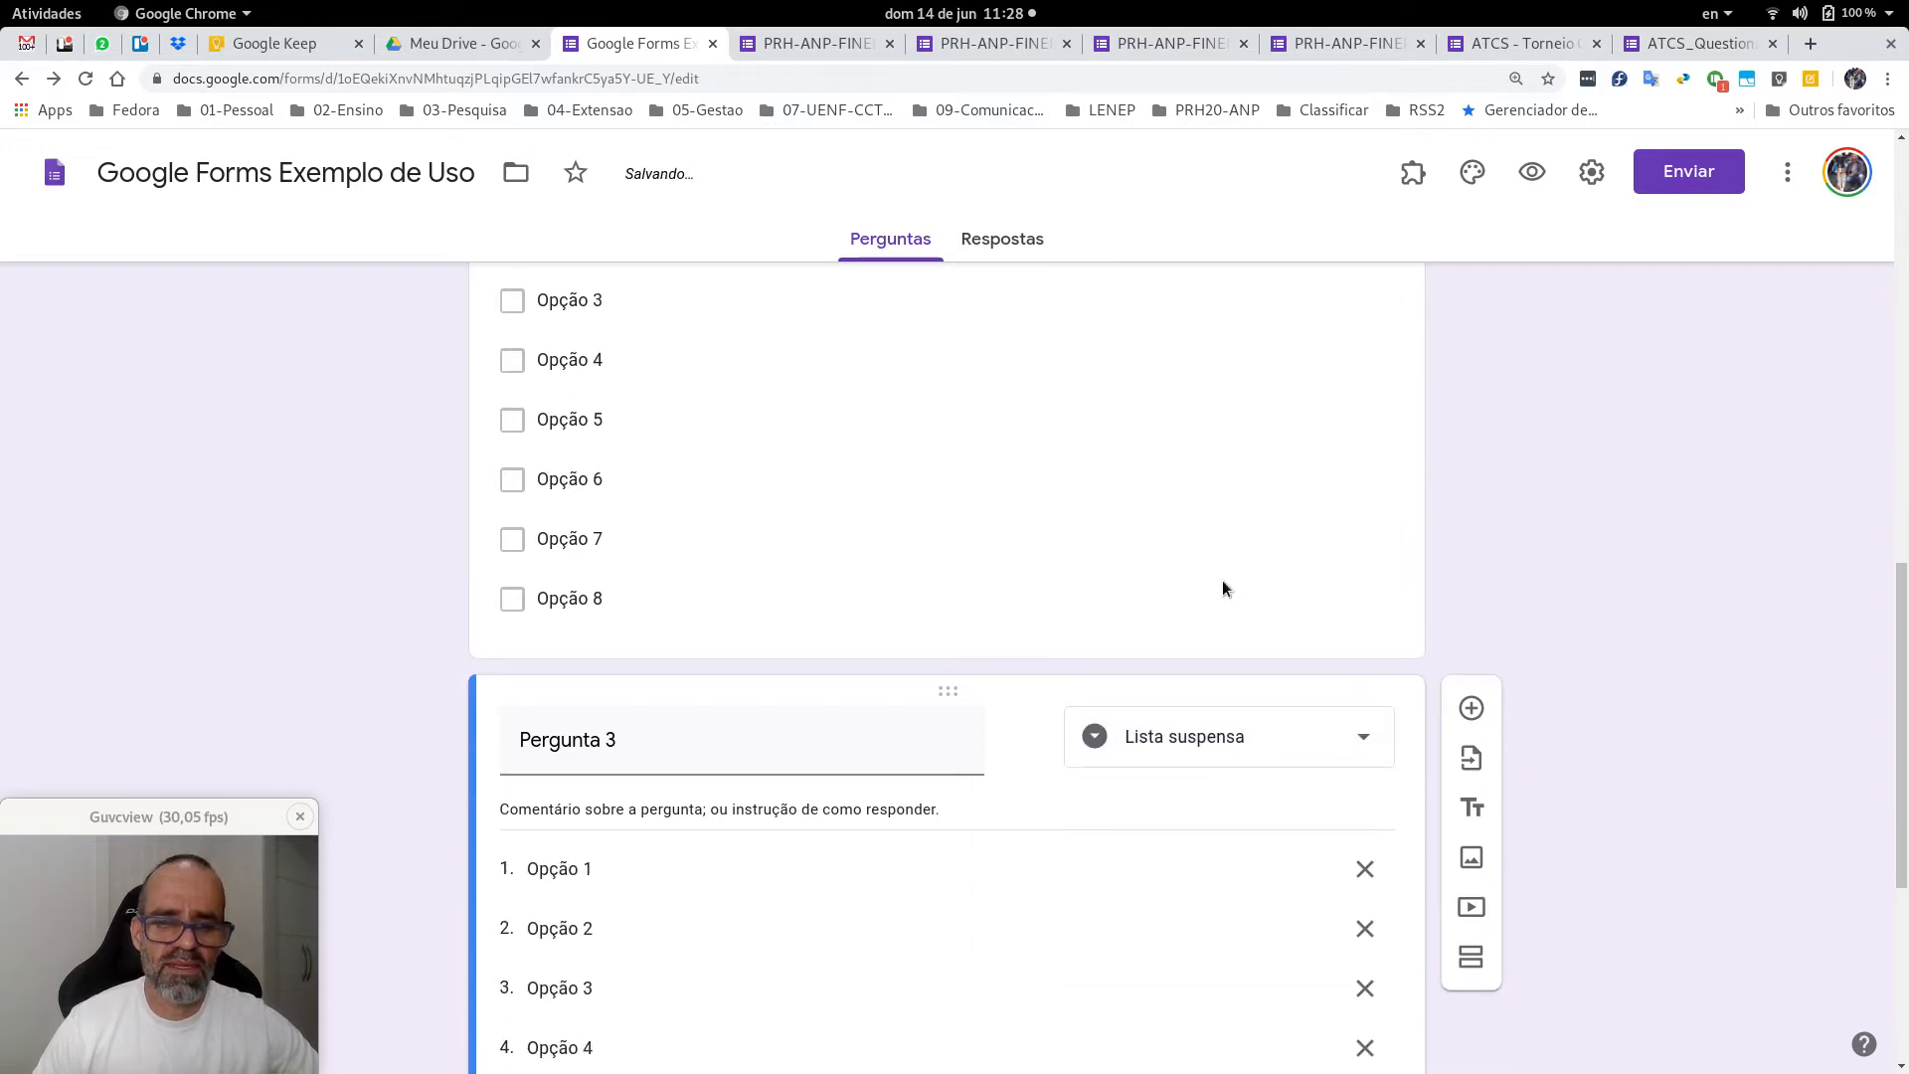
scroll(1223, 588, "down", 5)
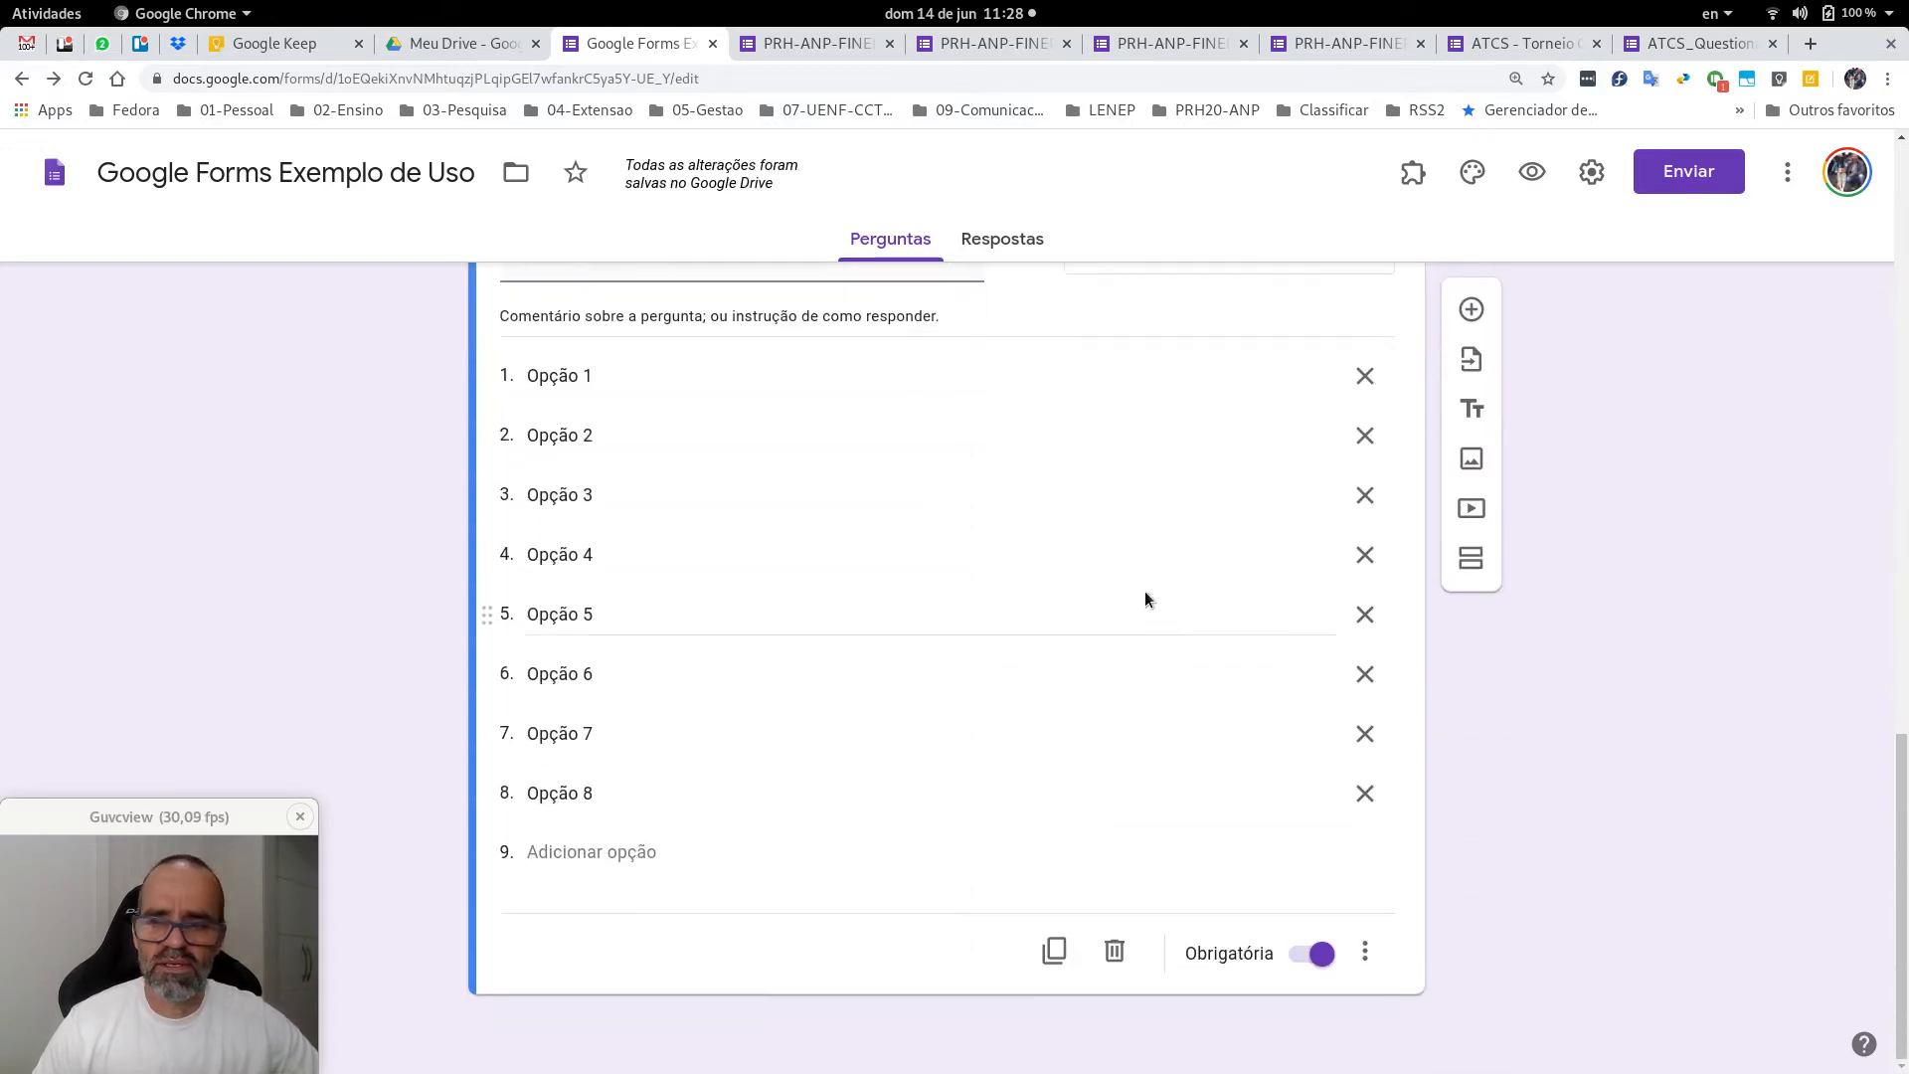
Add a new question 'Pergunta 4' as a short-answer question.
left_click(1471, 309)
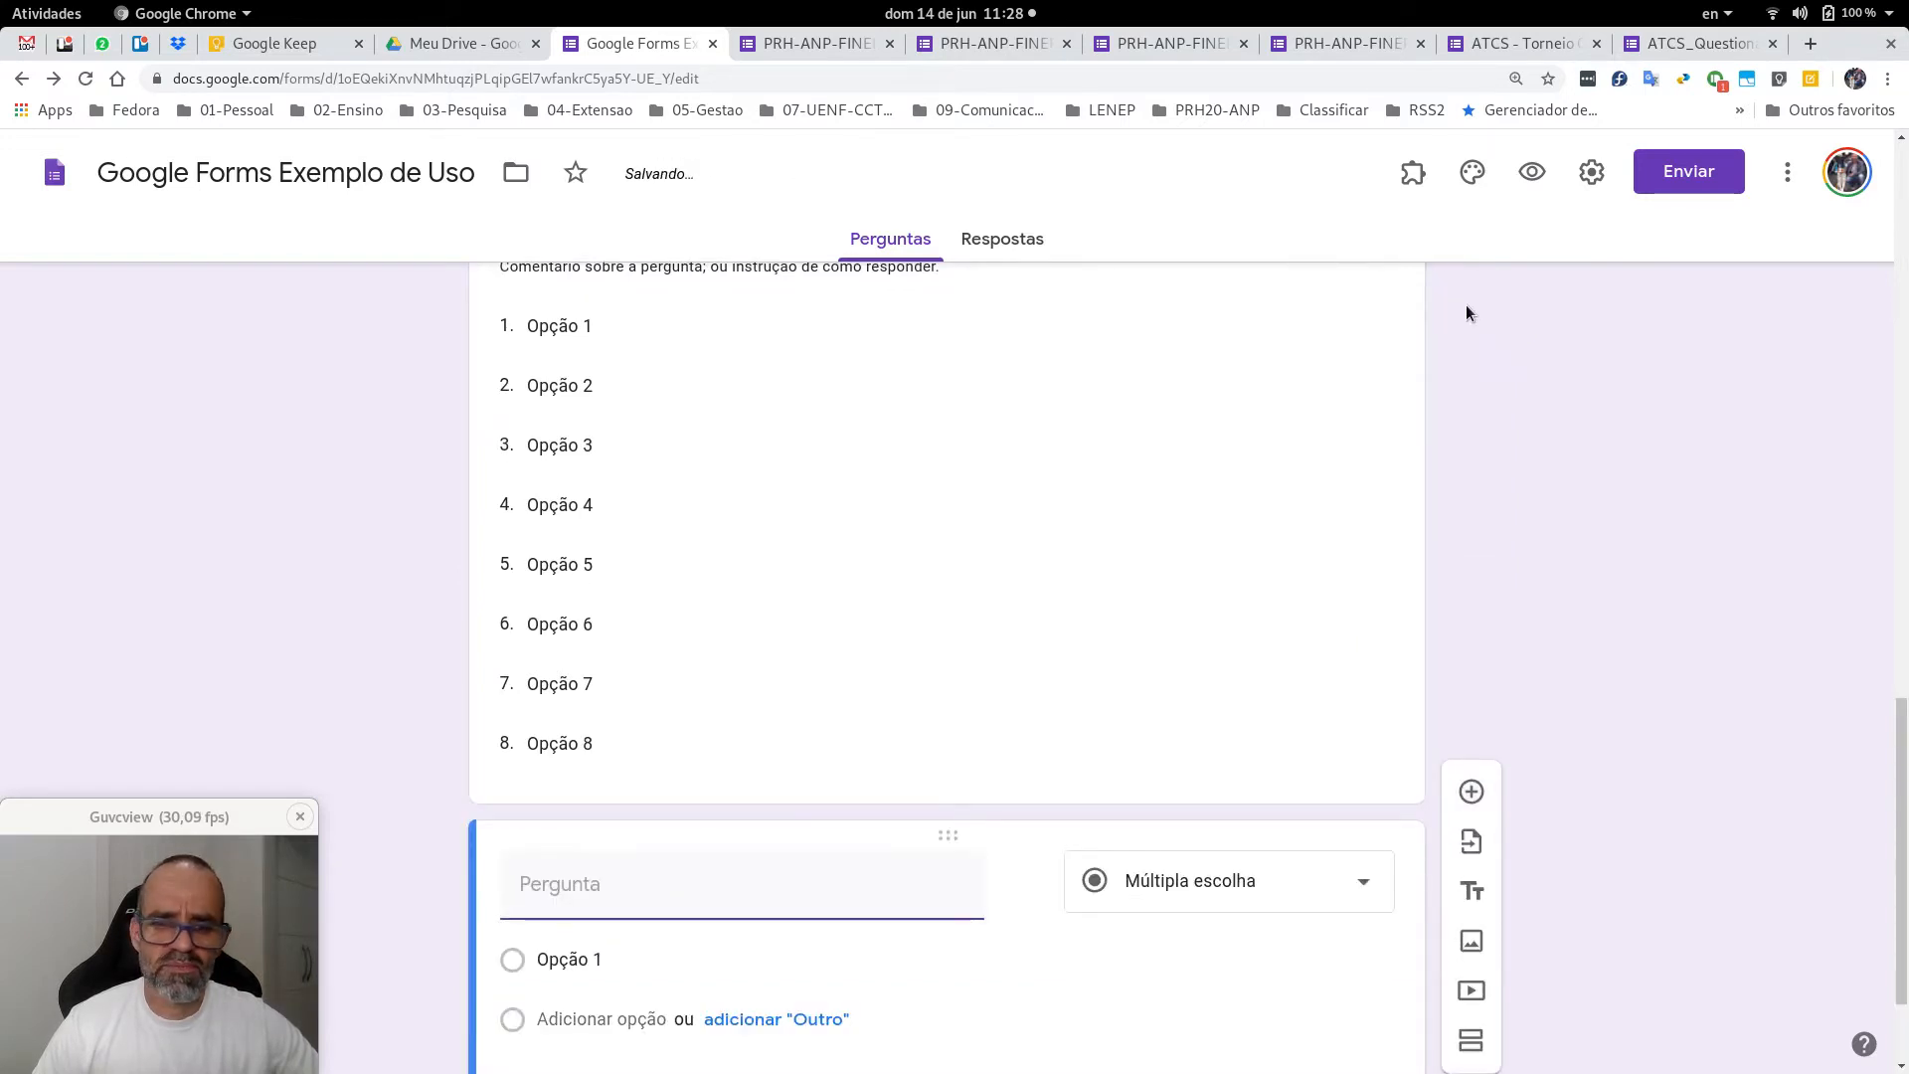
type("Pe")
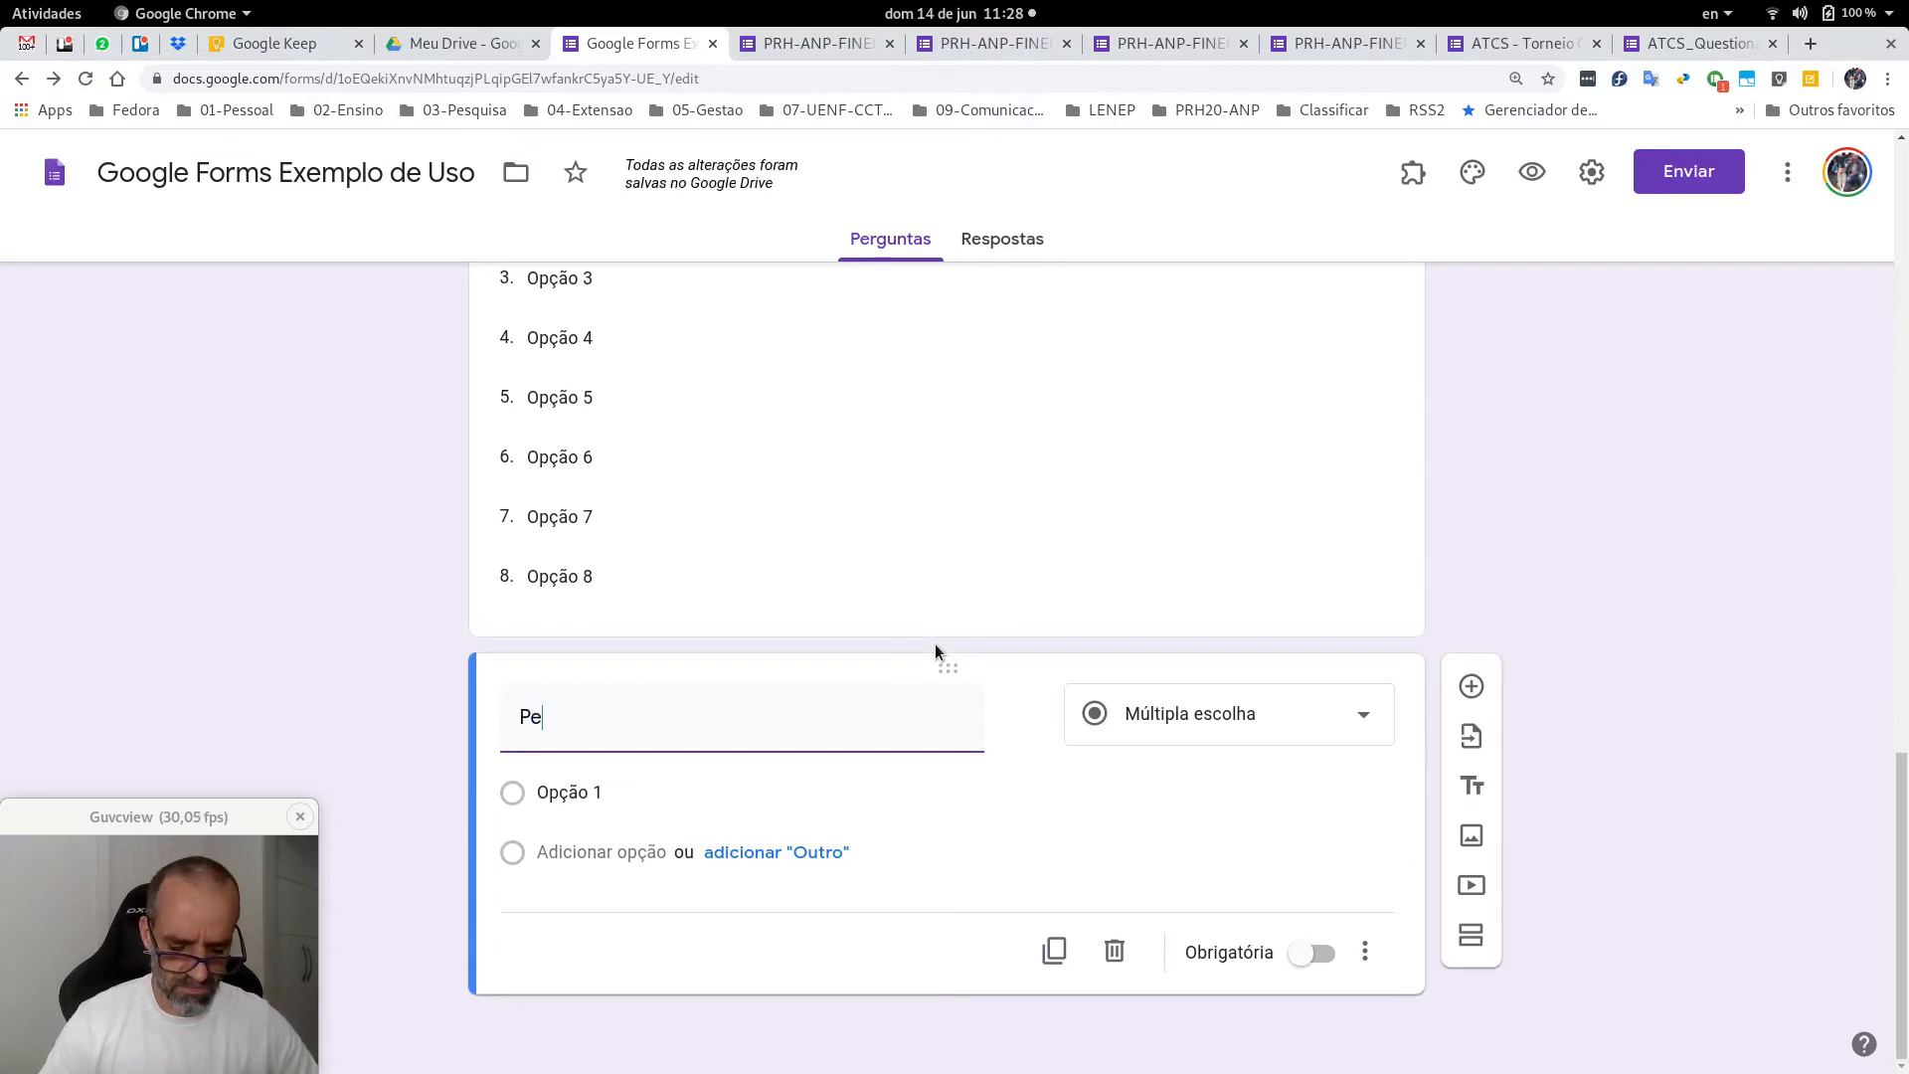
type("rgunta 4")
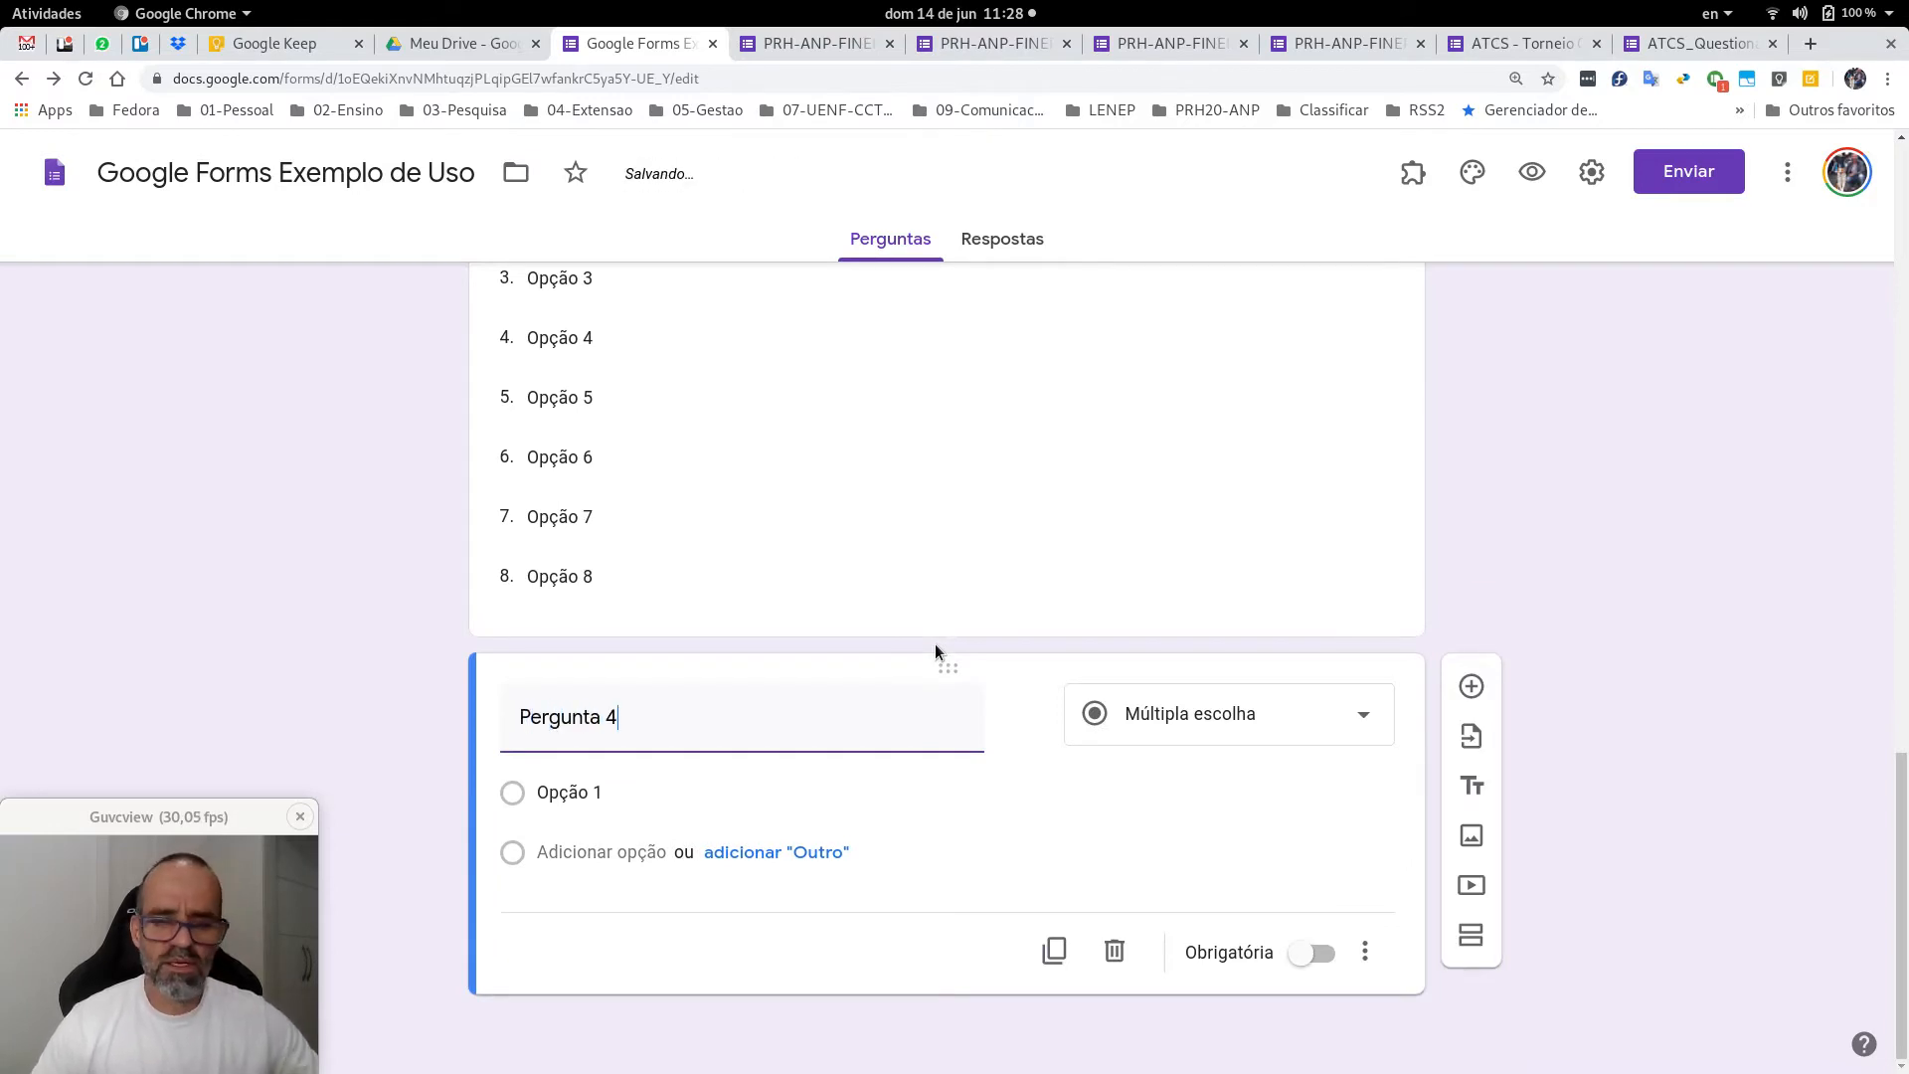
left_click(1171, 724)
left_click(1171, 725)
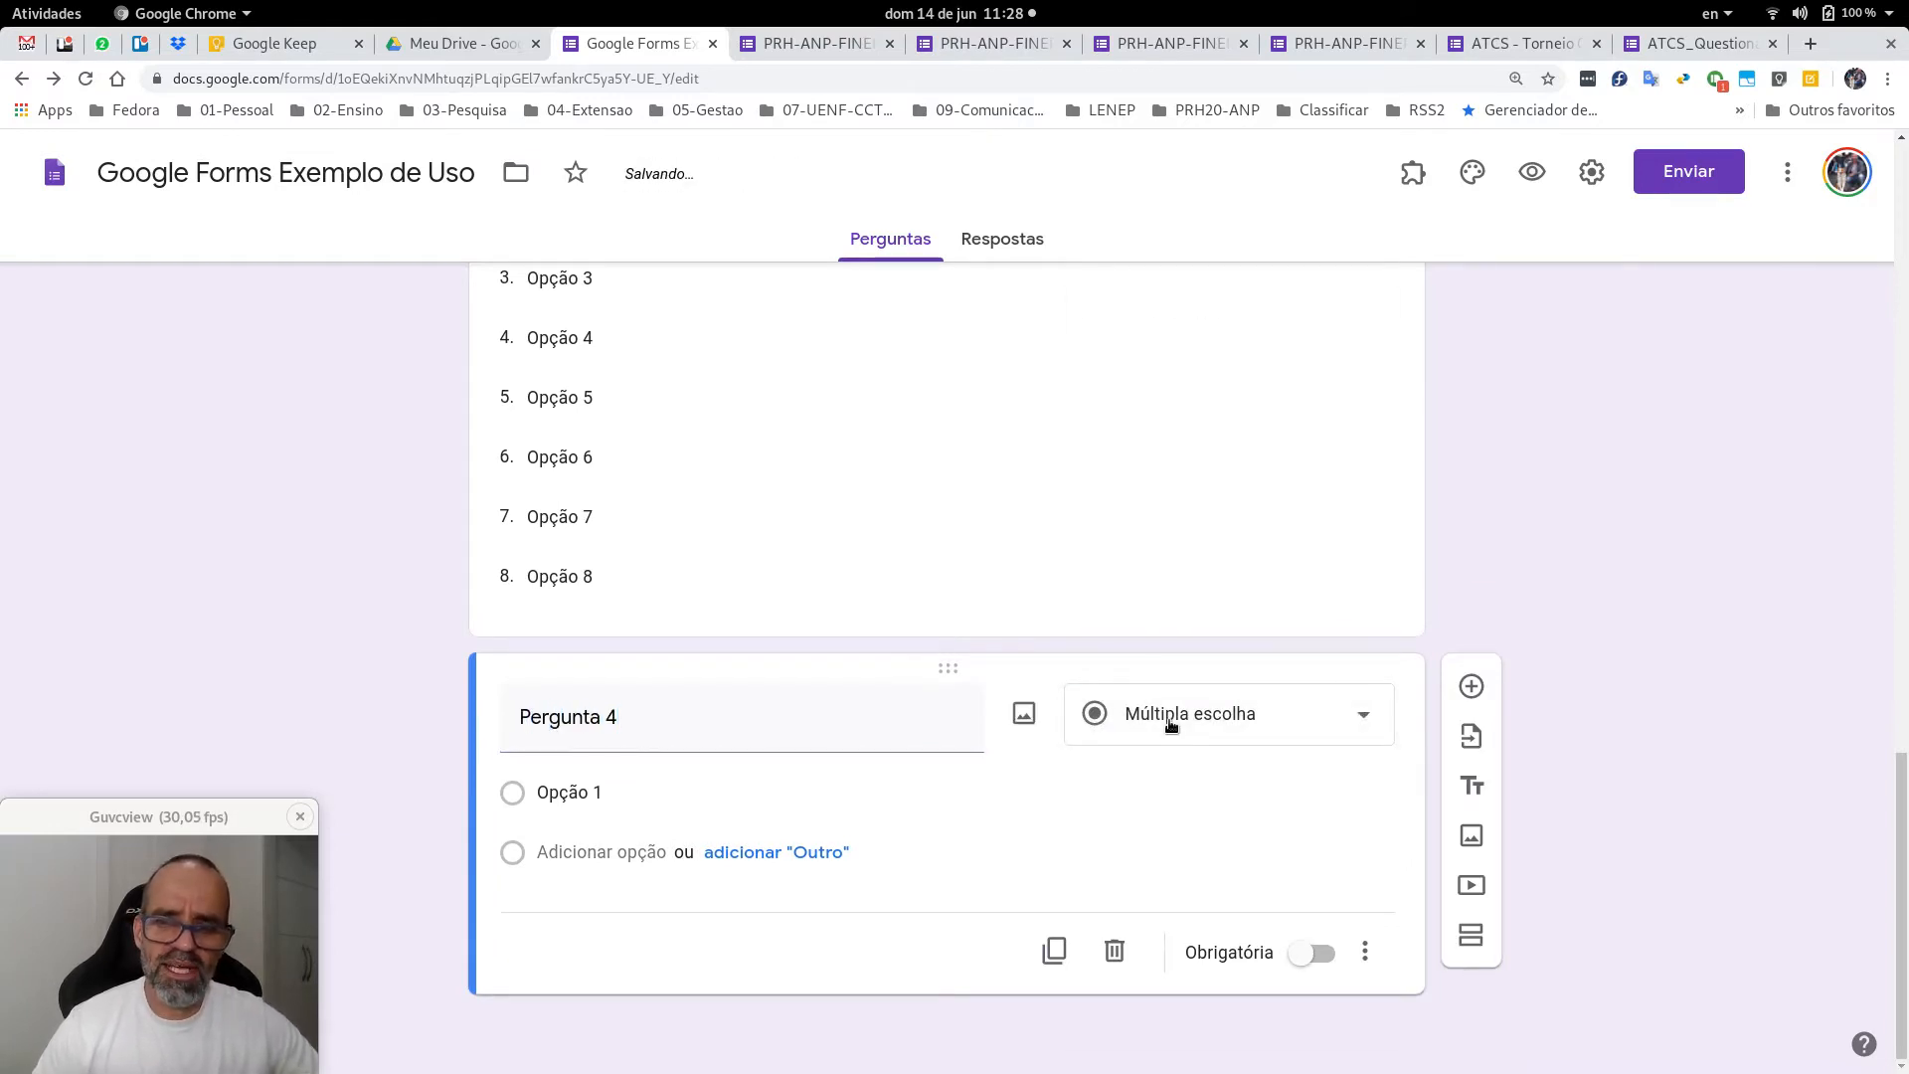
left_click(1171, 725)
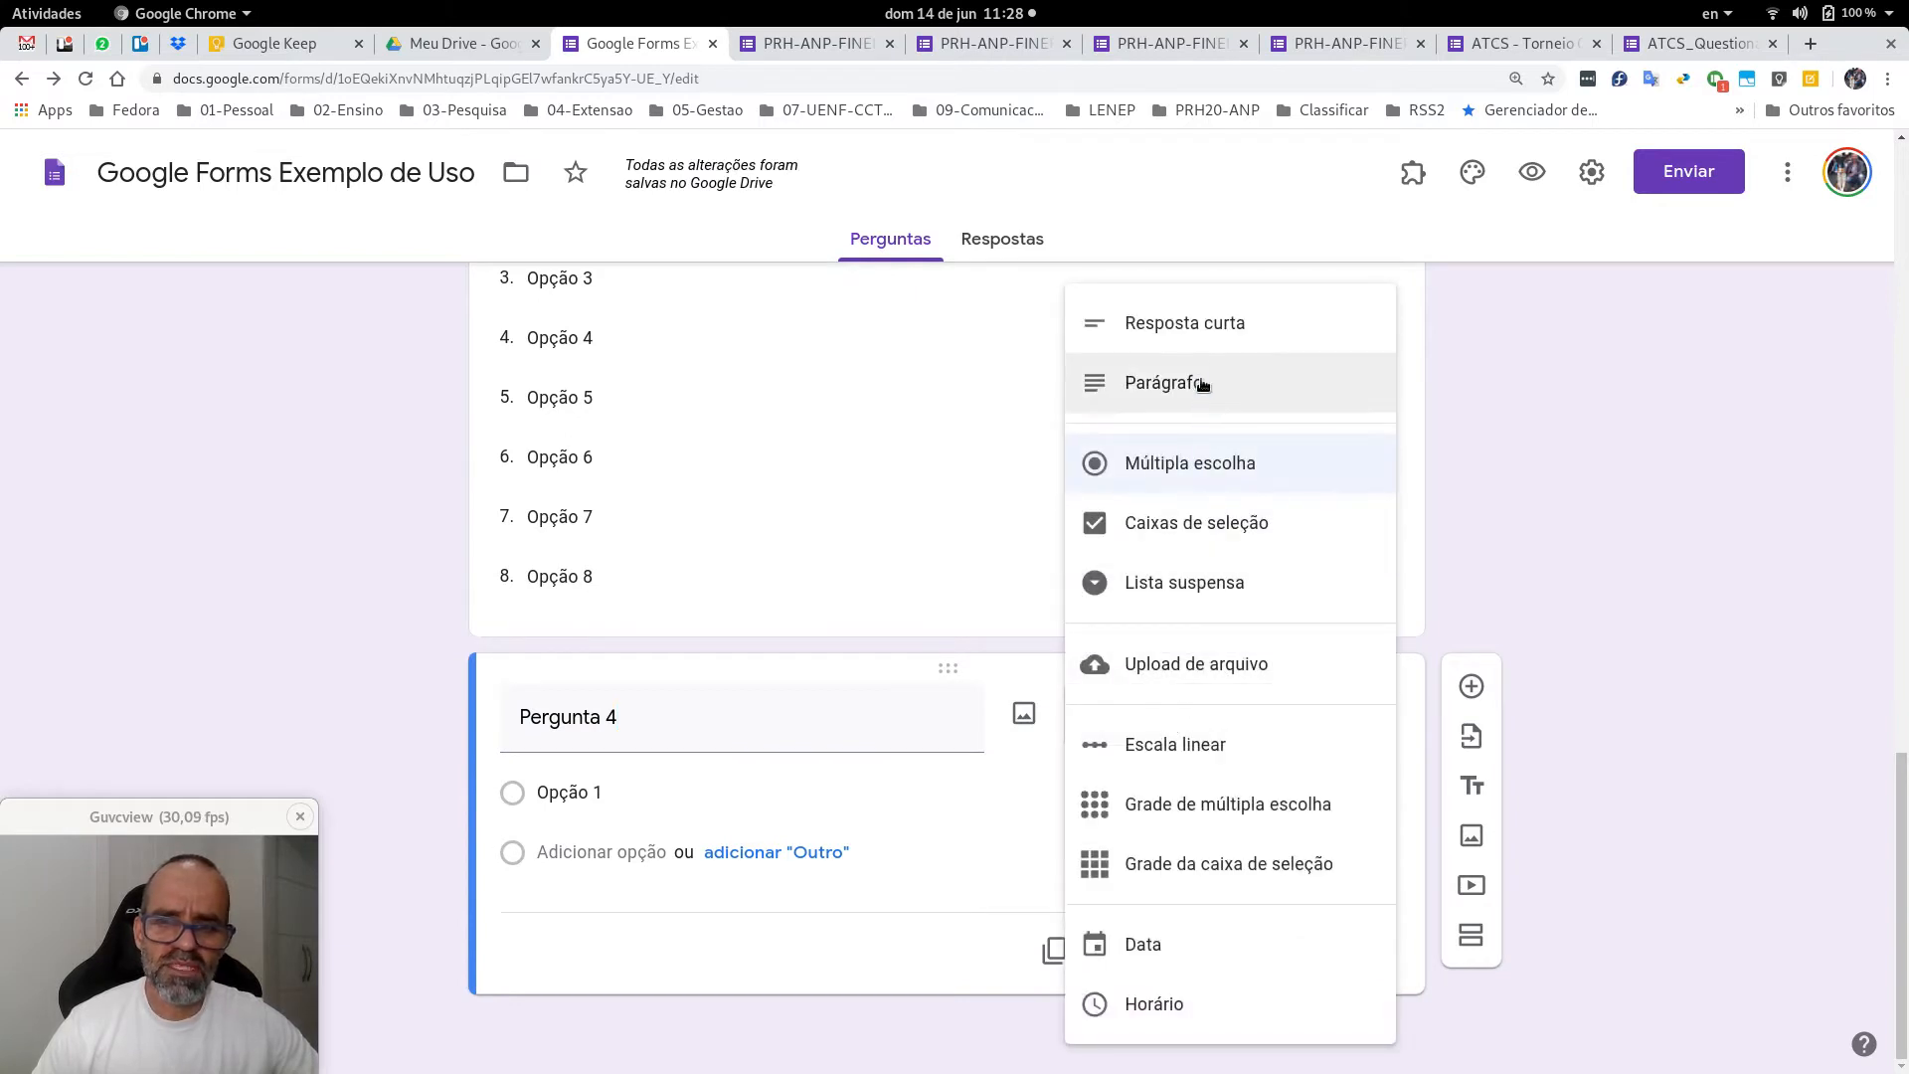
left_click(1191, 323)
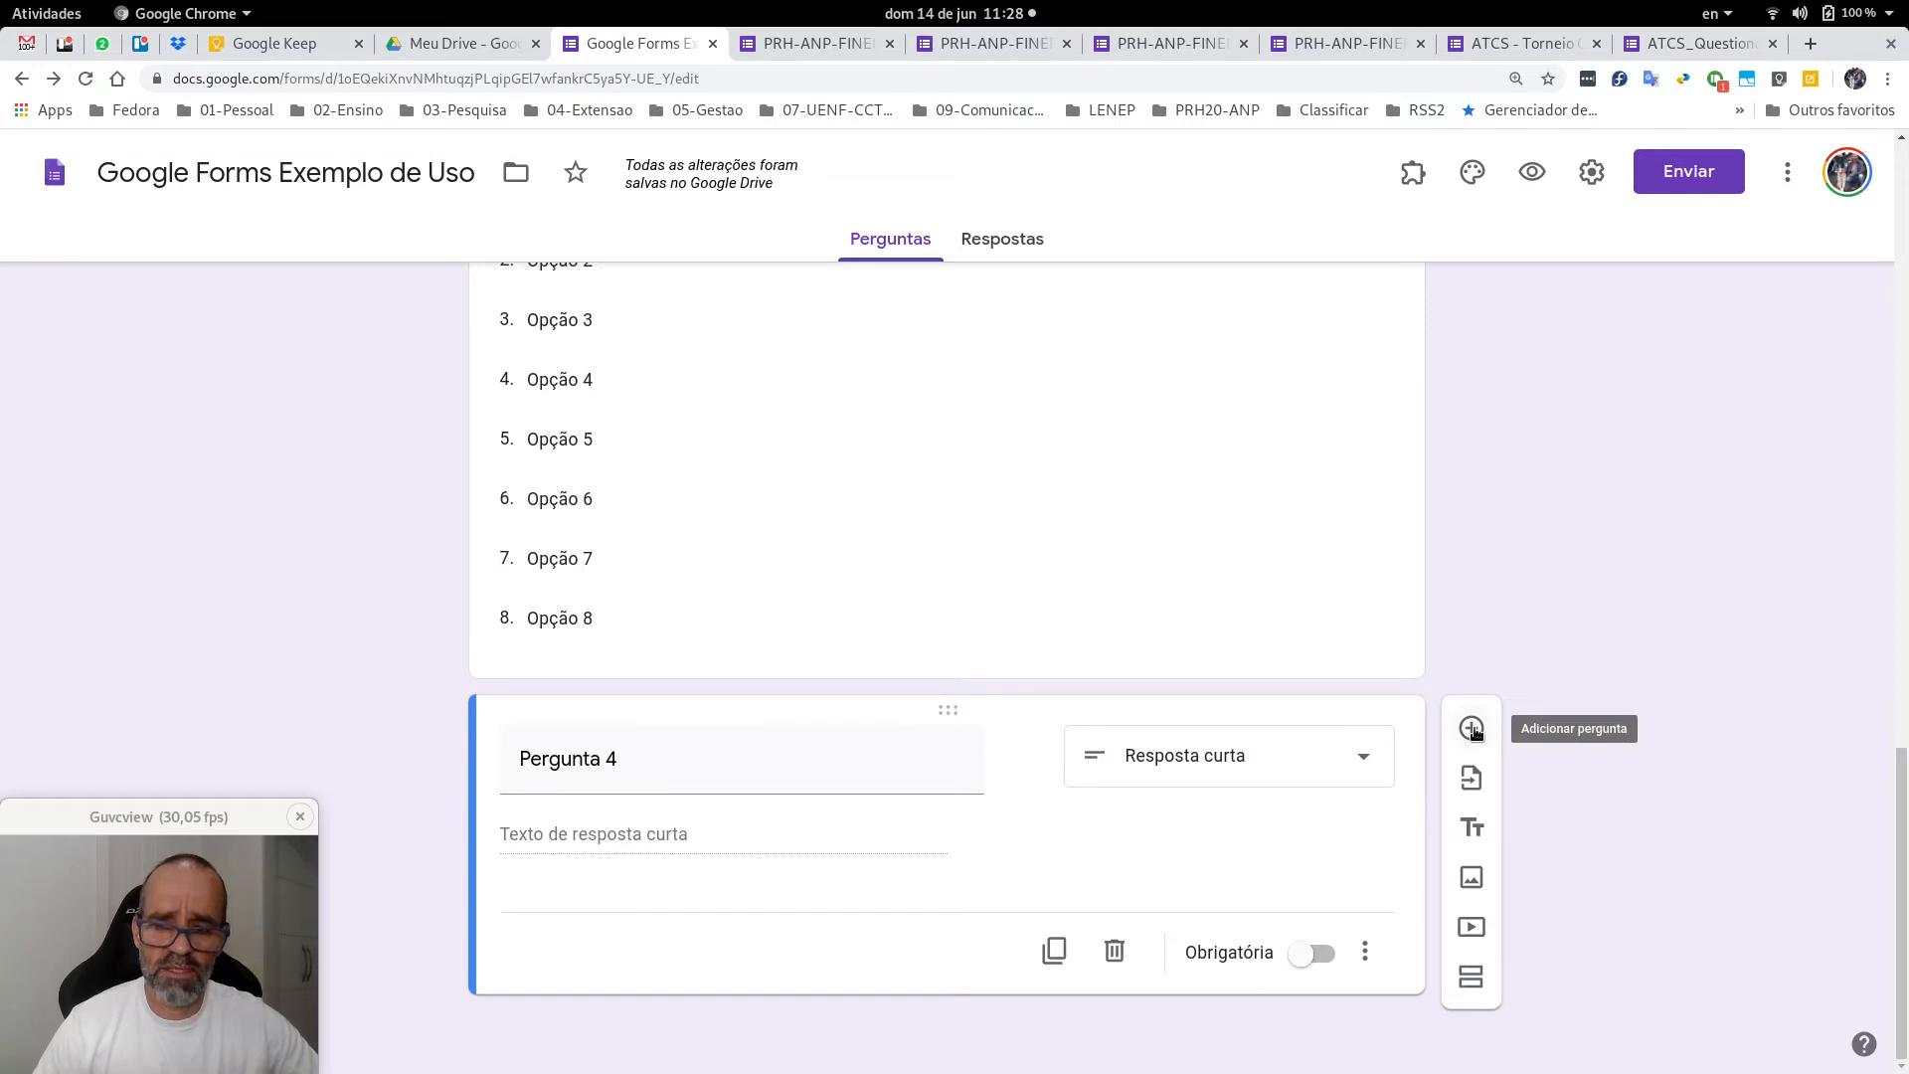
Add a new question 'Pergunta 5' as a Parágrafo long-answer question.
left_click(1471, 727)
type("Per")
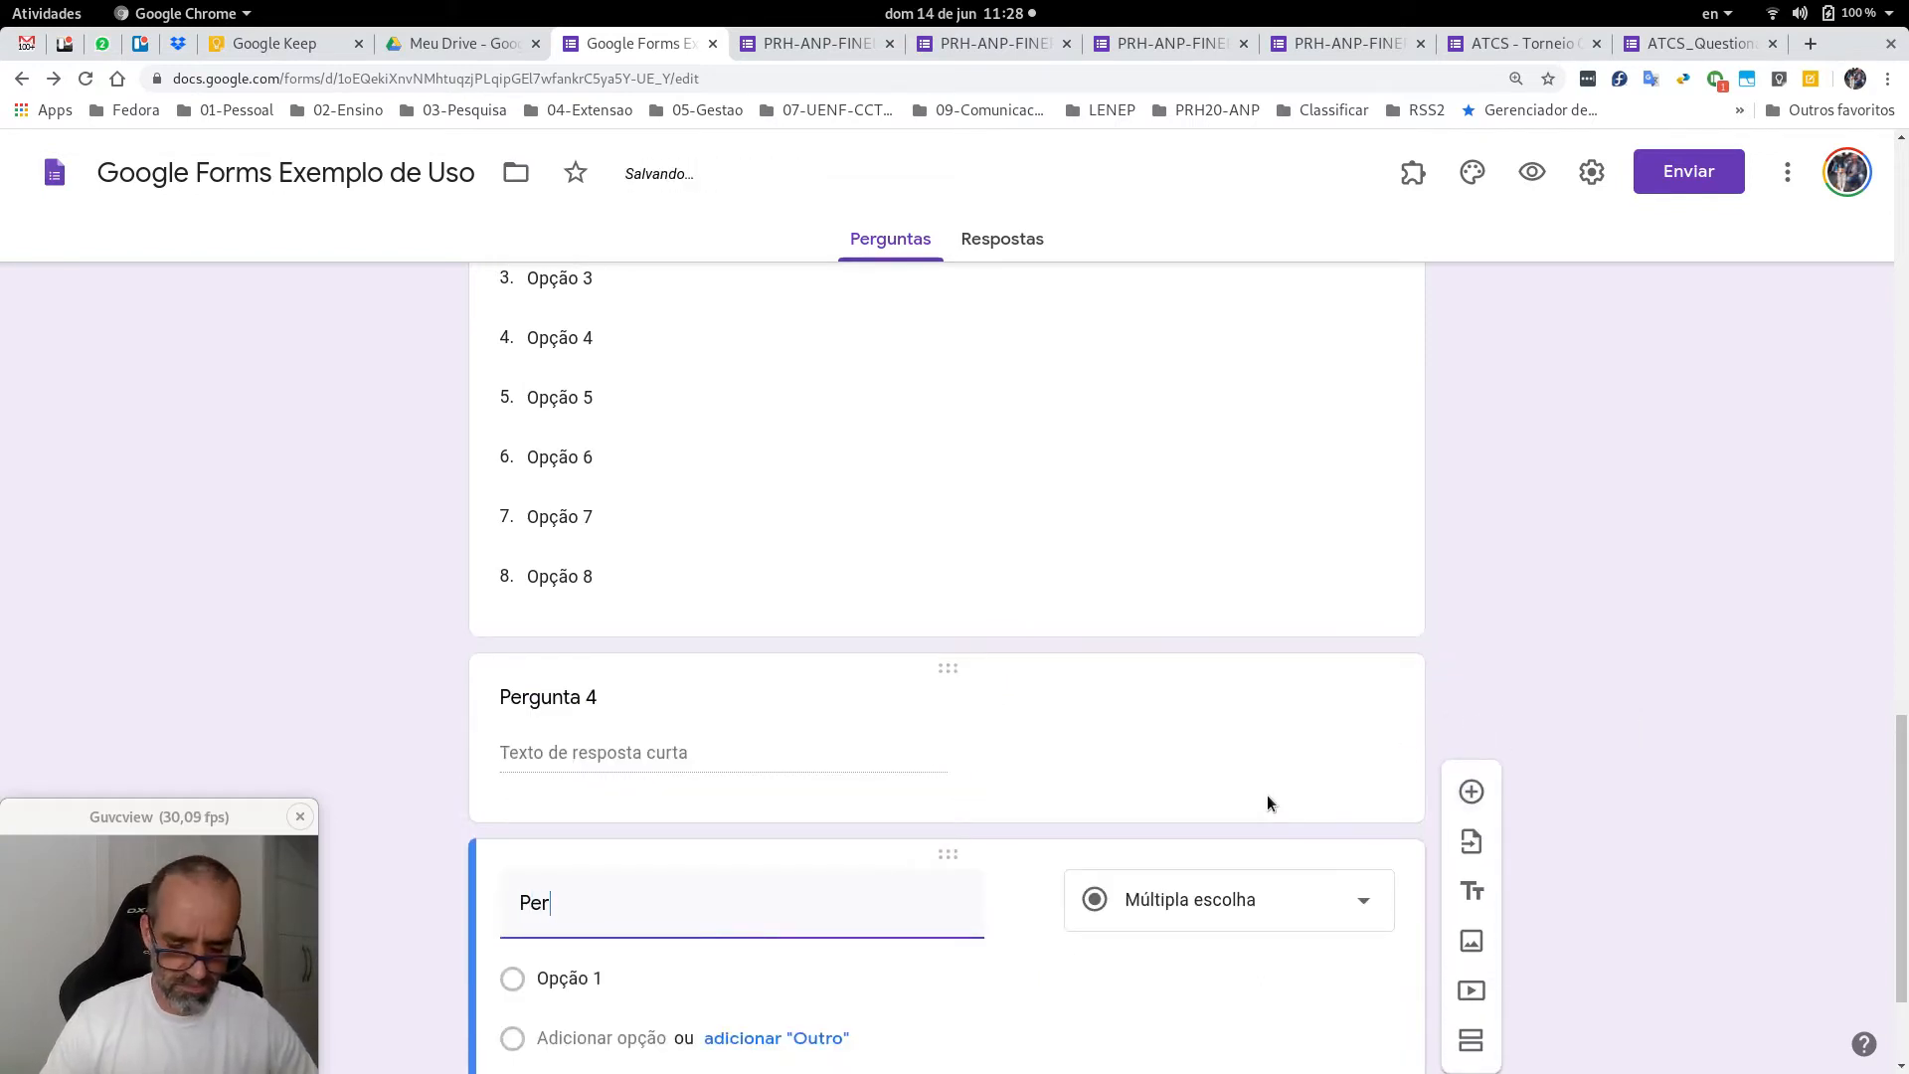
type("gunta 5")
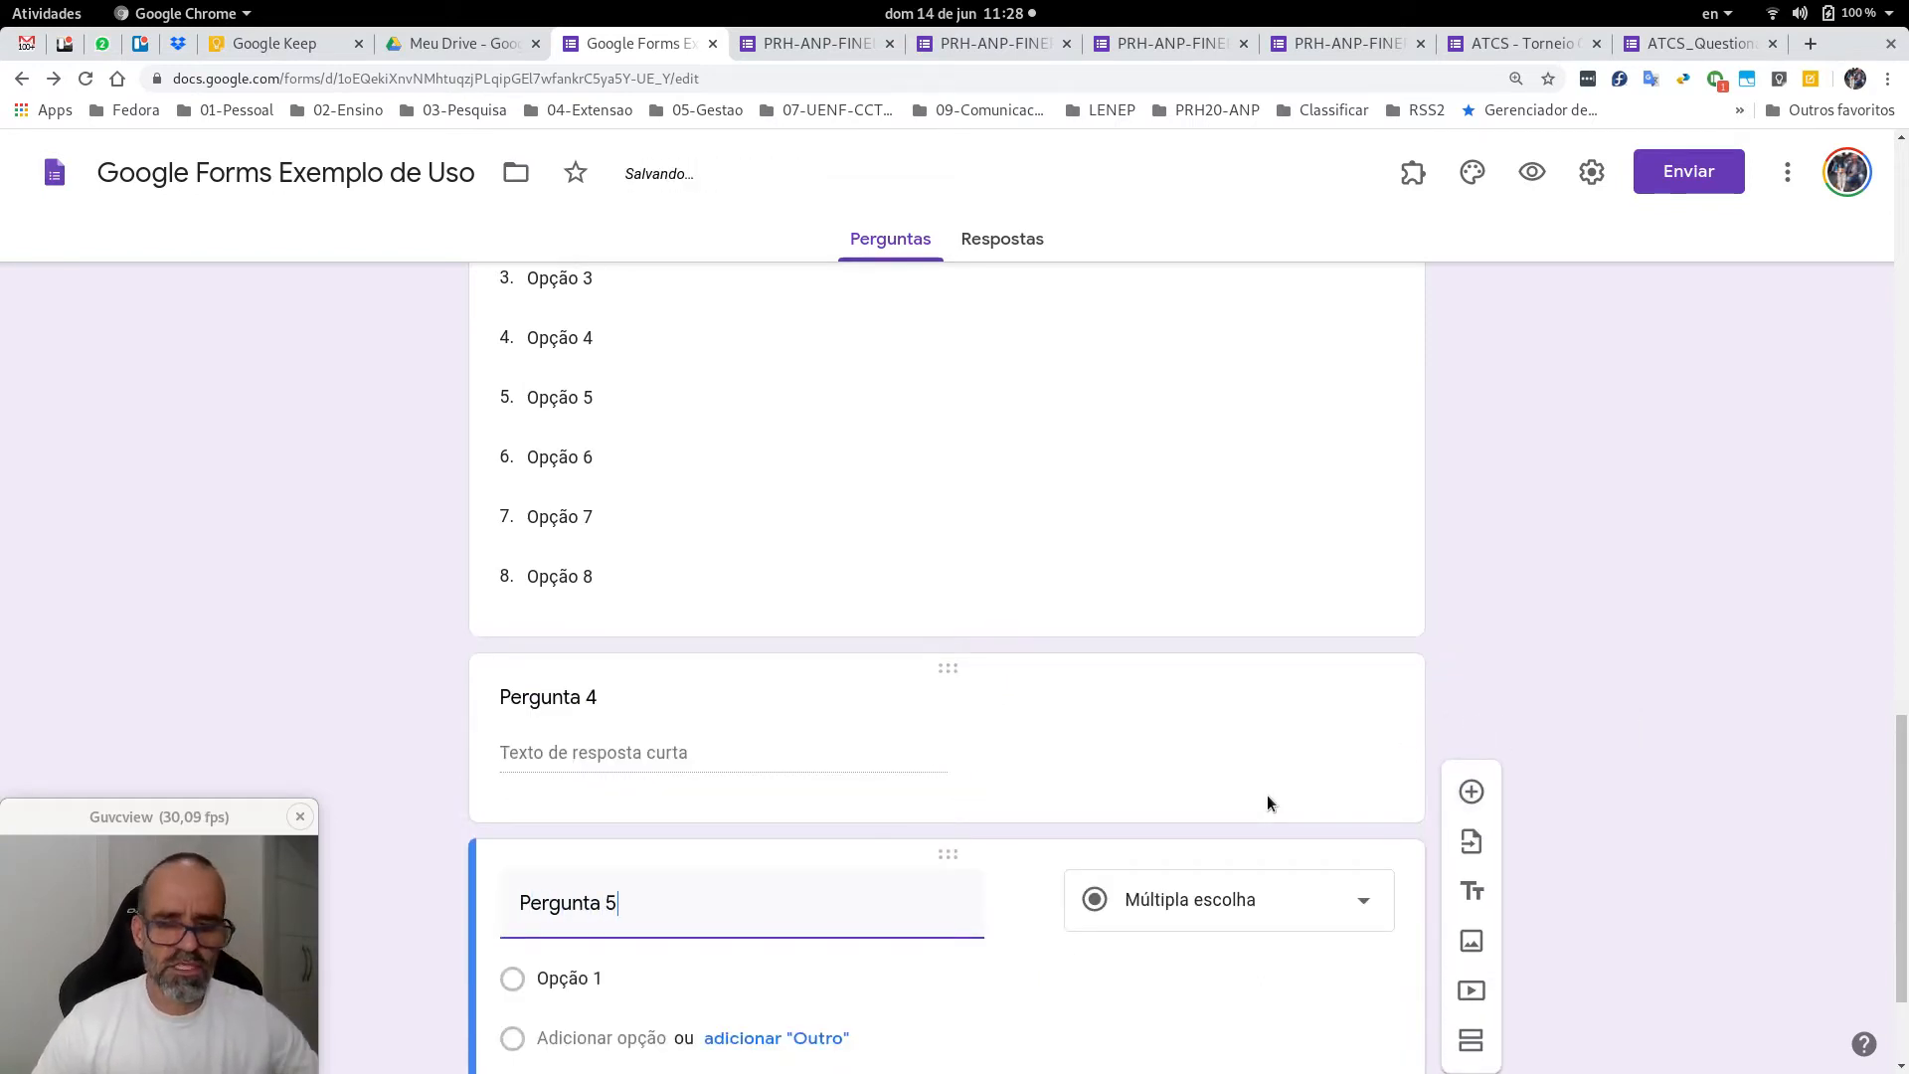
left_click(1293, 900)
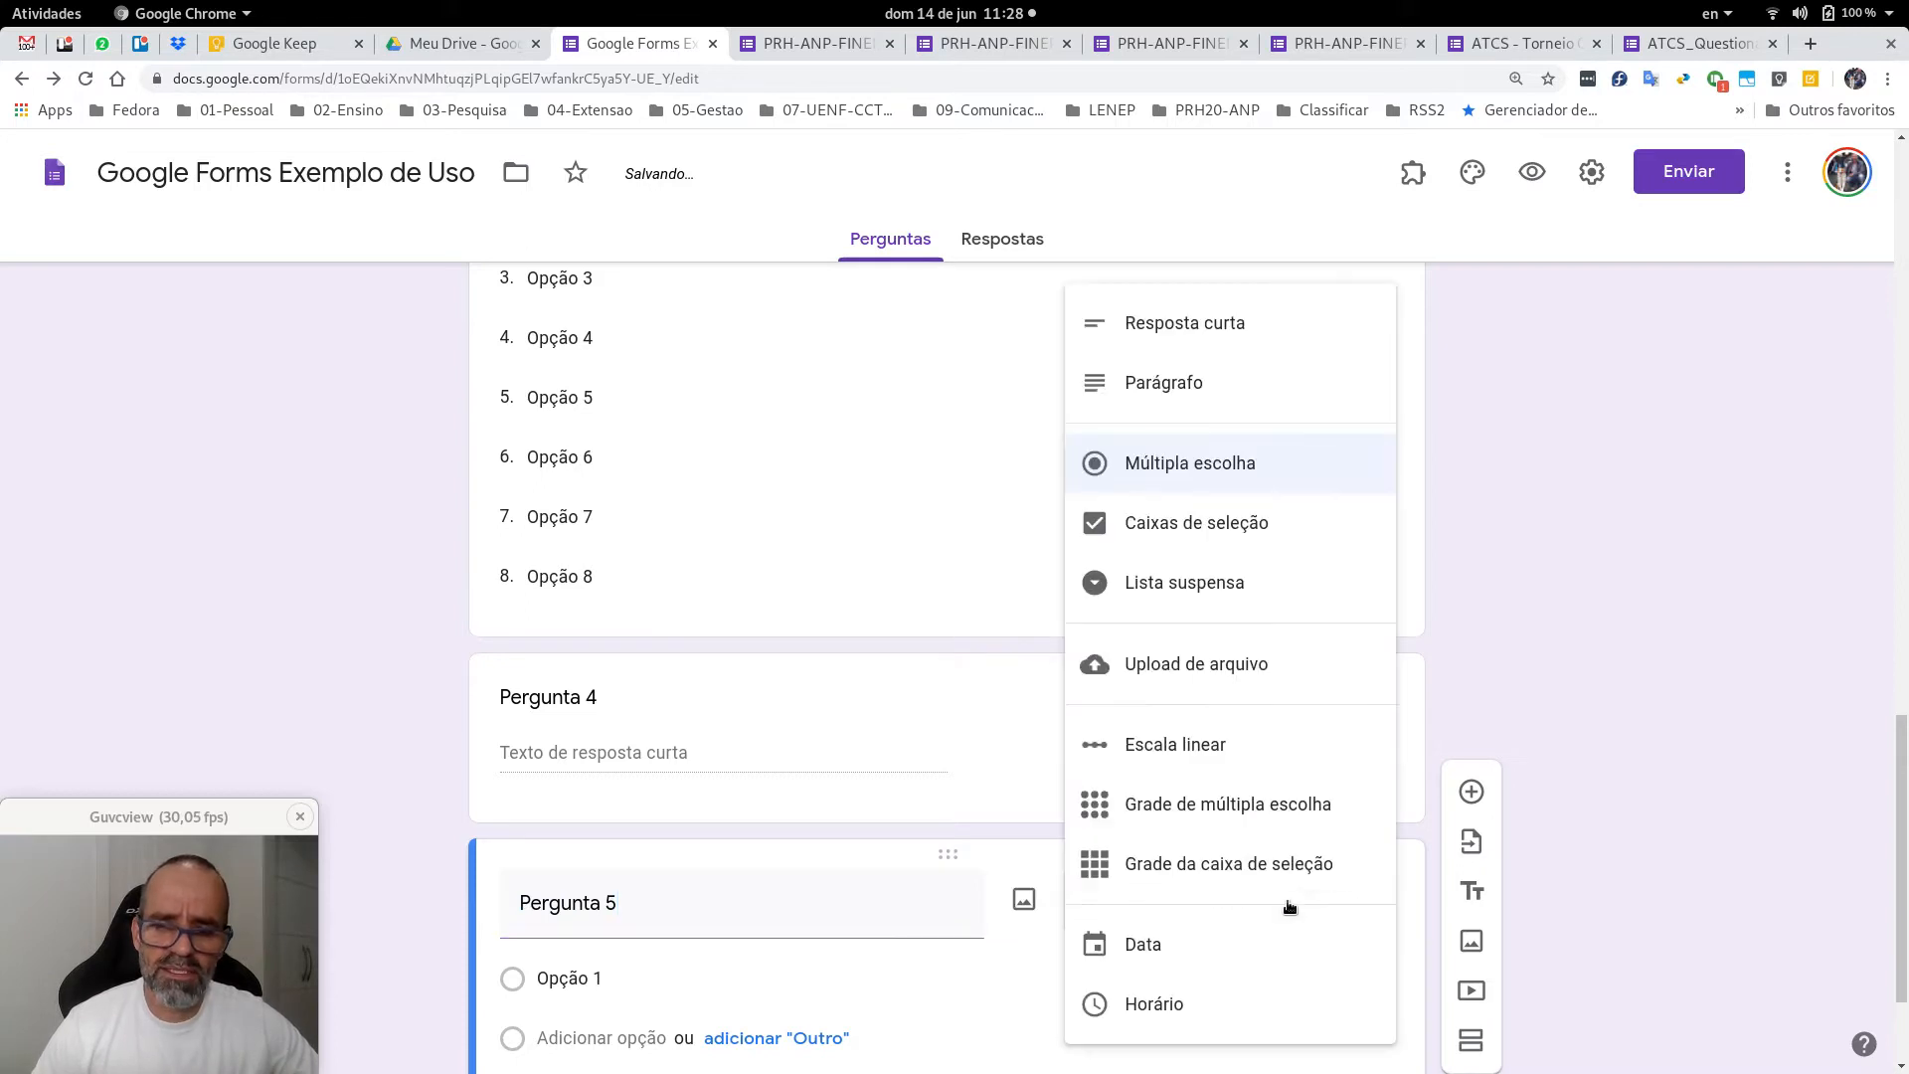
left_click(1186, 381)
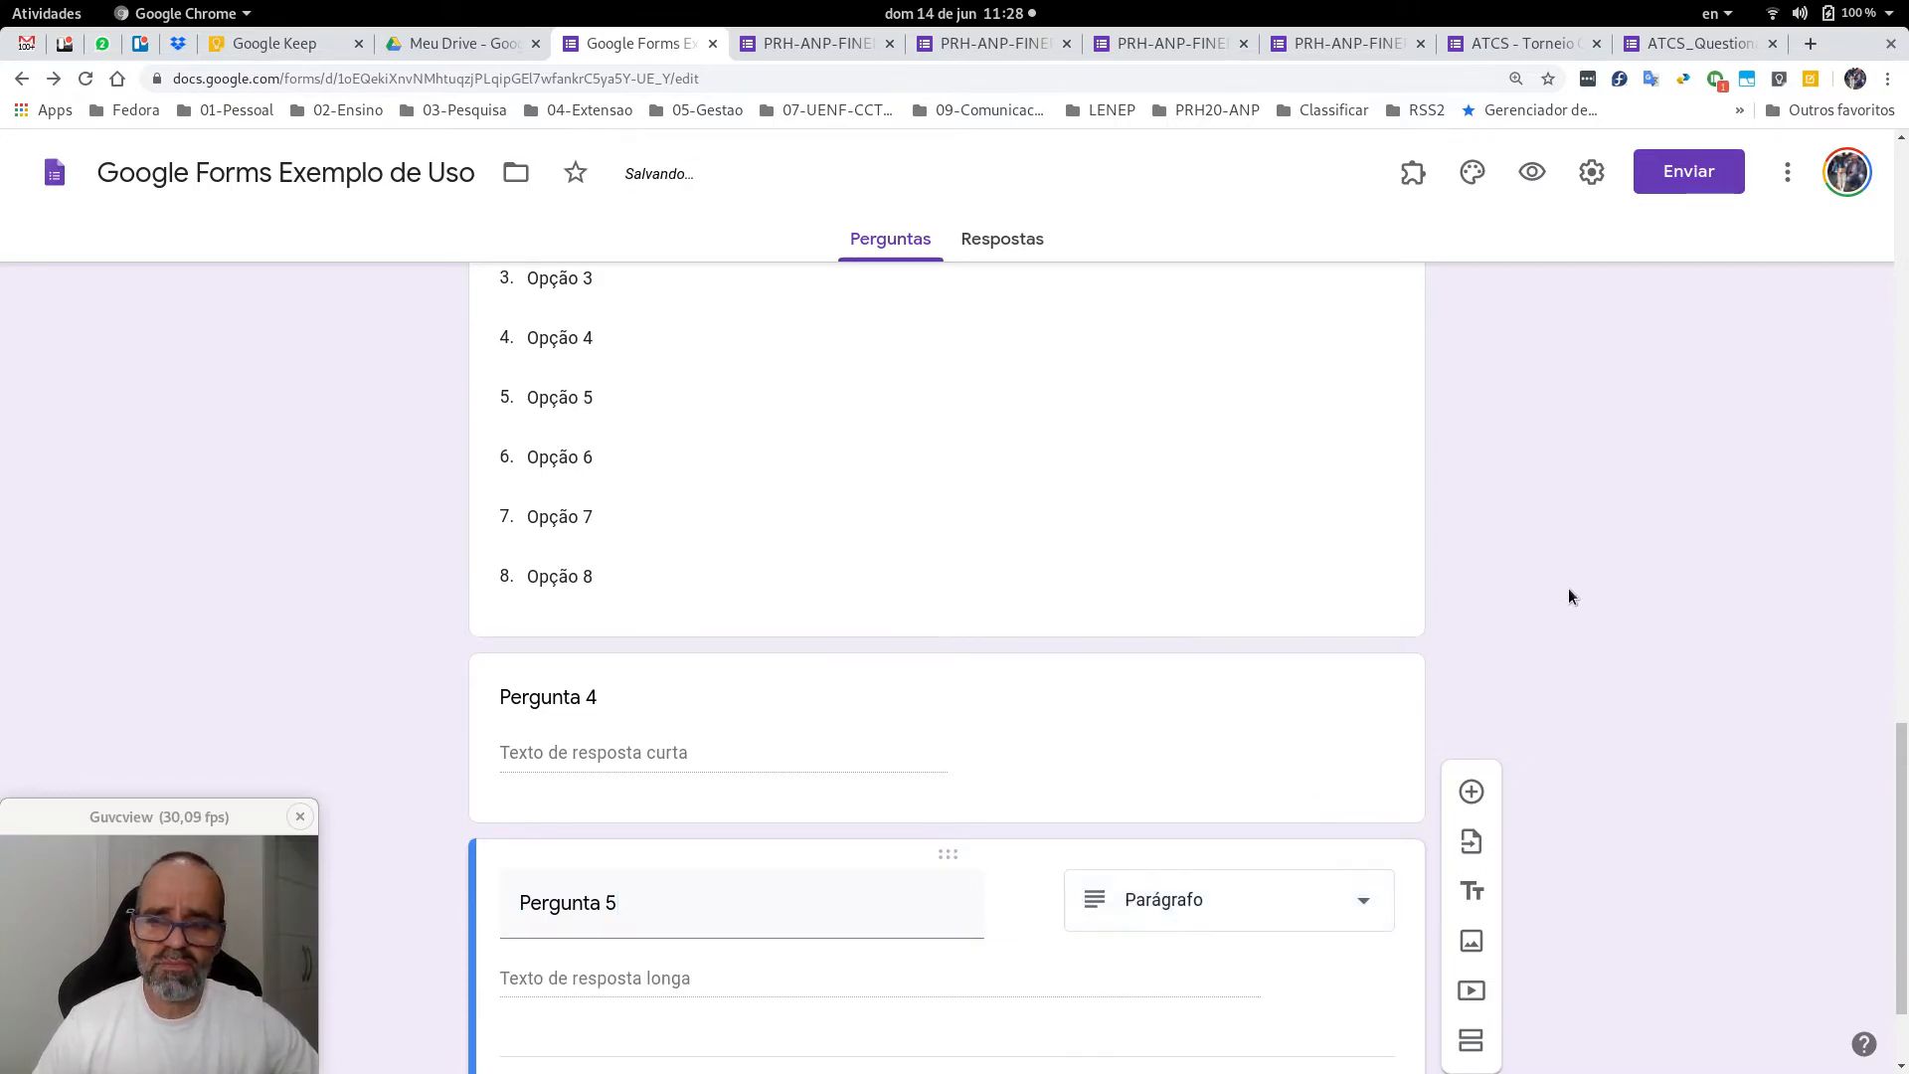
scroll(1570, 597, "up", 20)
scroll(1571, 597, "down", 1)
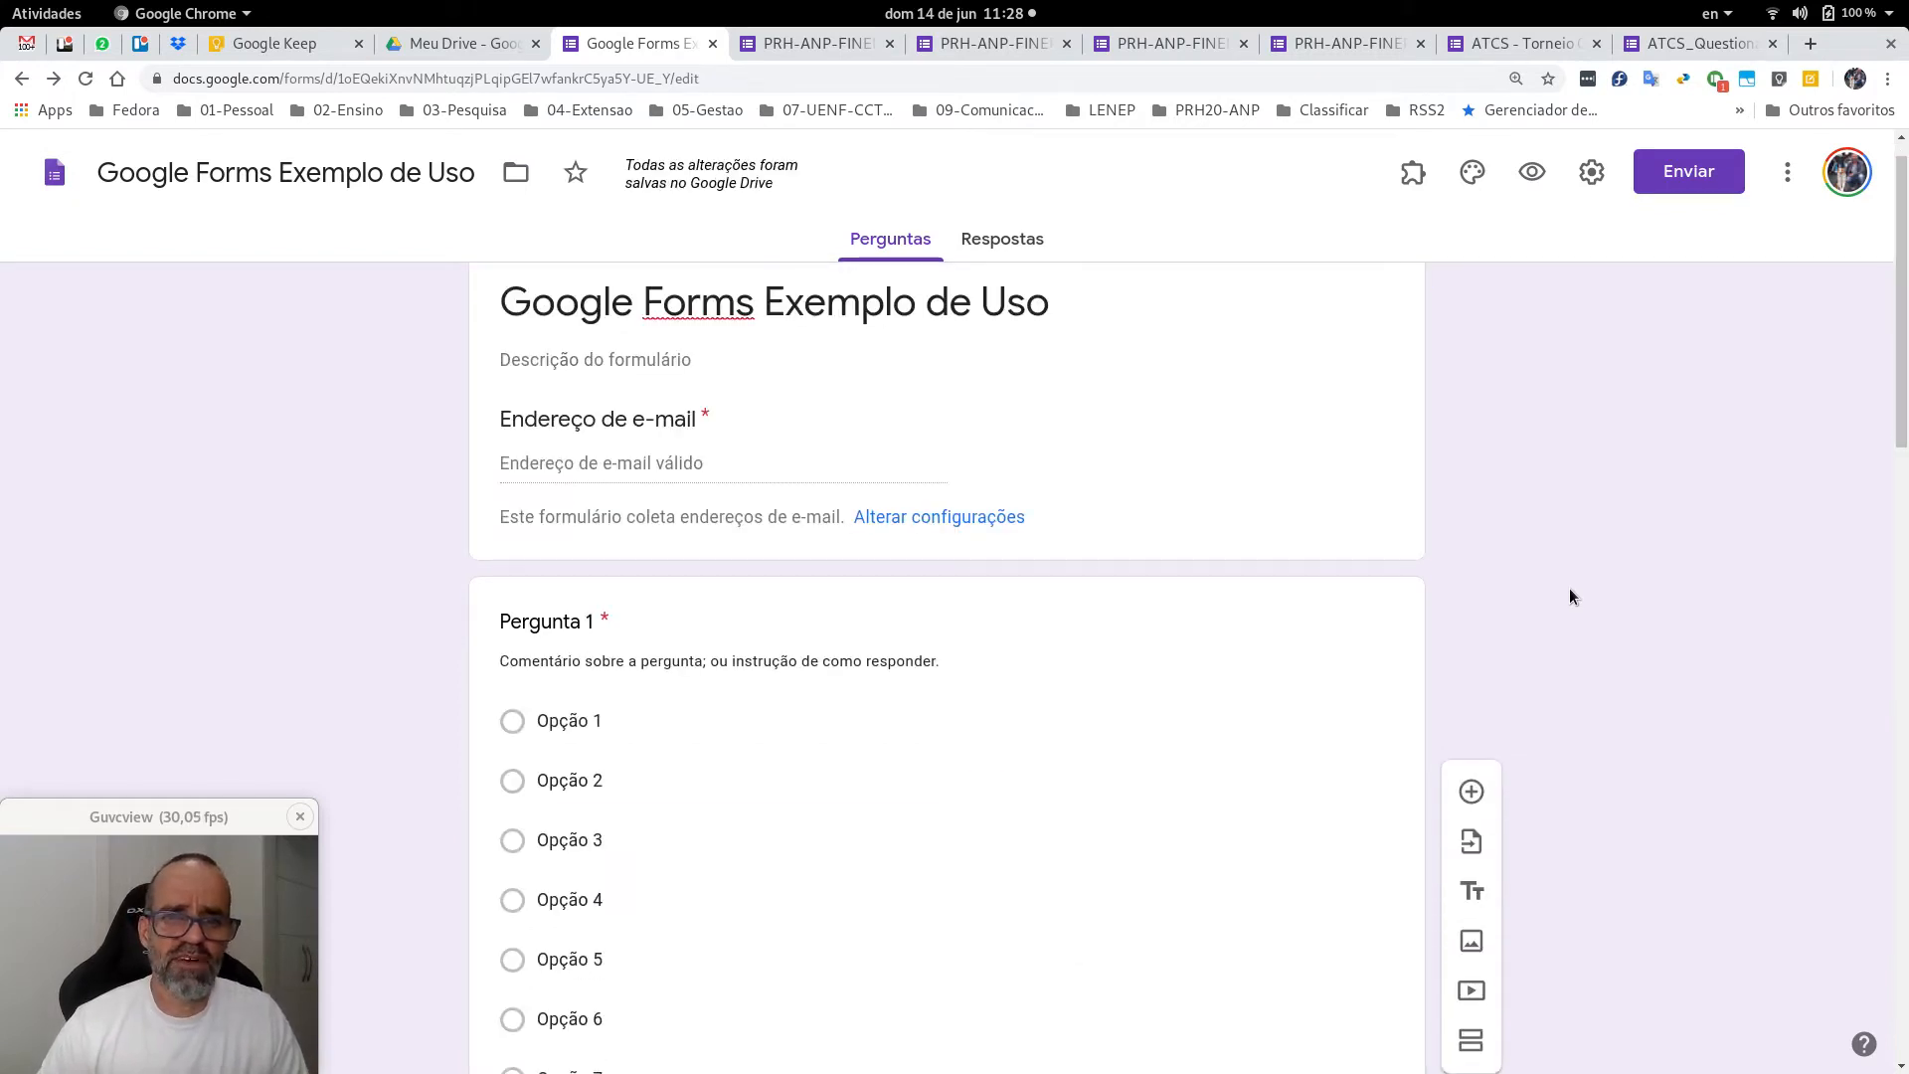
Enter 'Descrição breve' as the form description under the title.
scroll(1570, 596, "down", 1)
scroll(1569, 597, "up", 2)
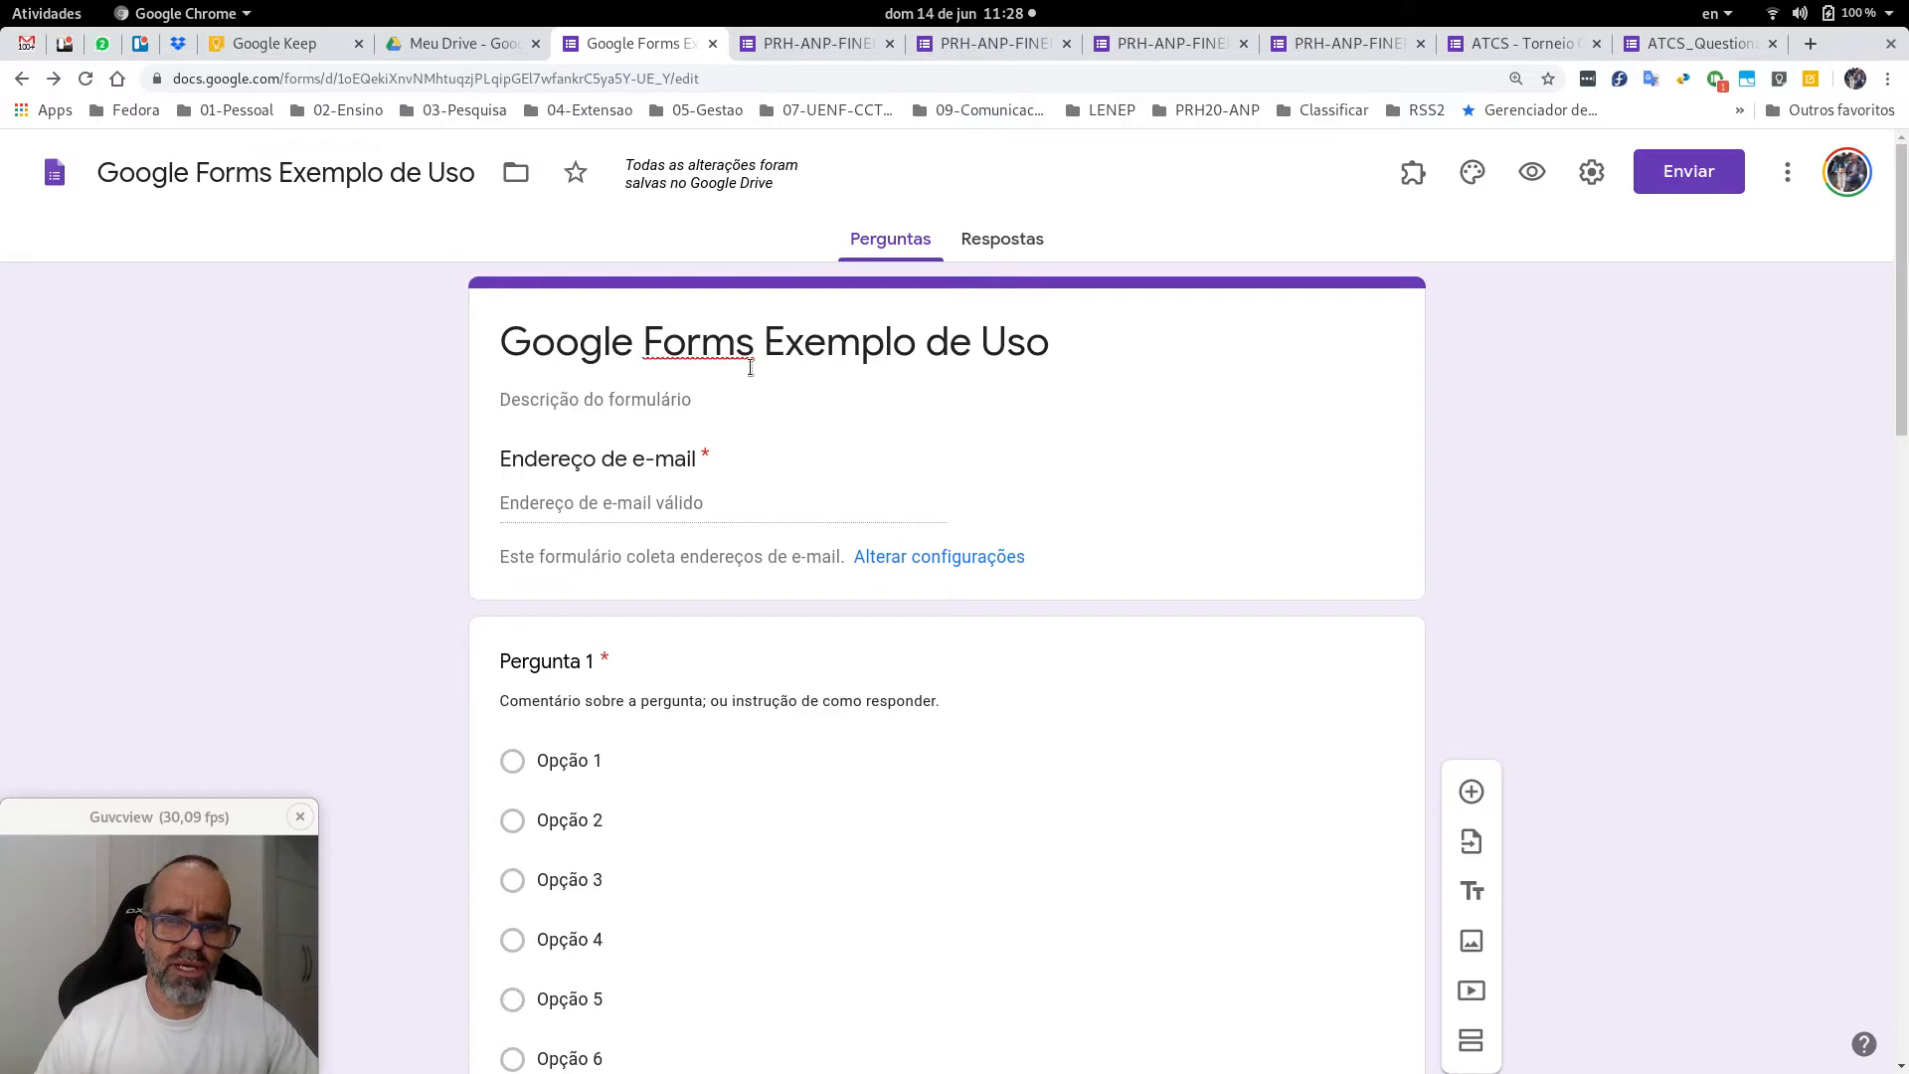
left_click(661, 391)
left_click(641, 399)
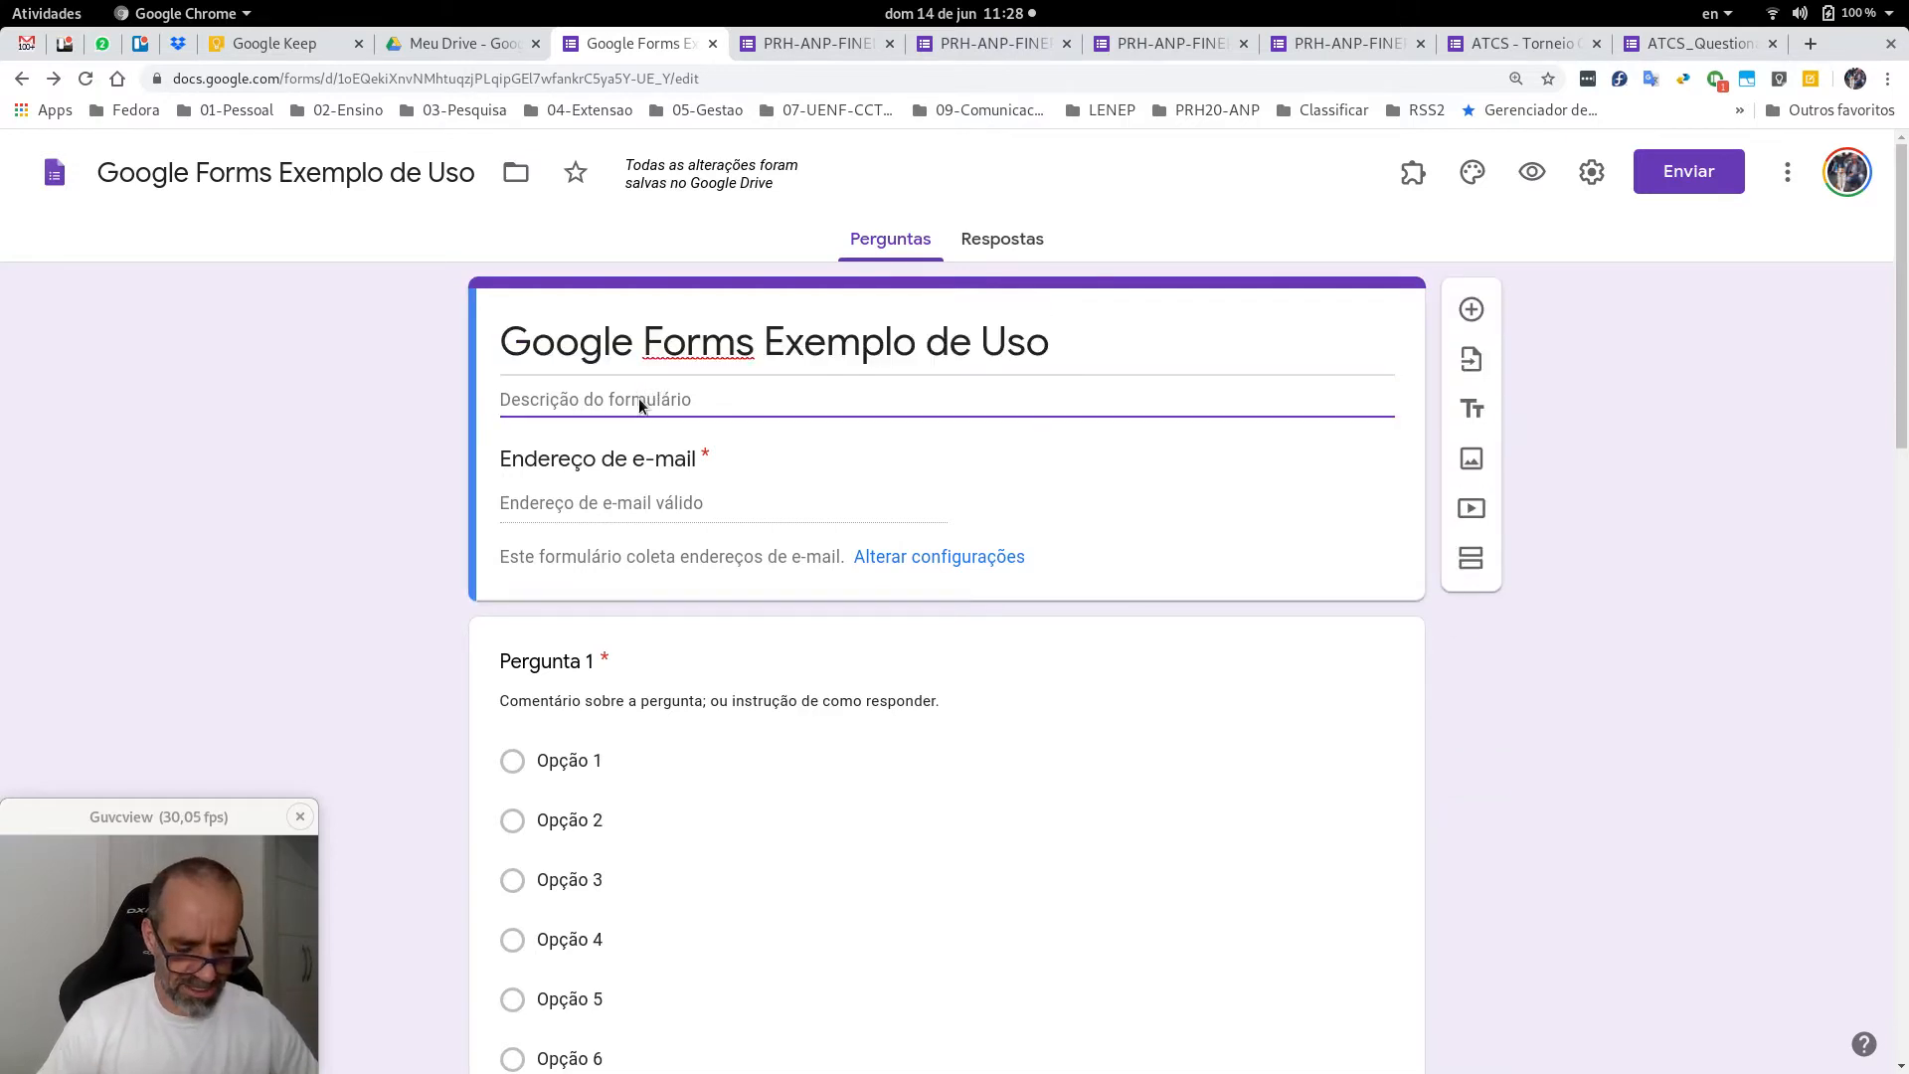
type("Descrição ")
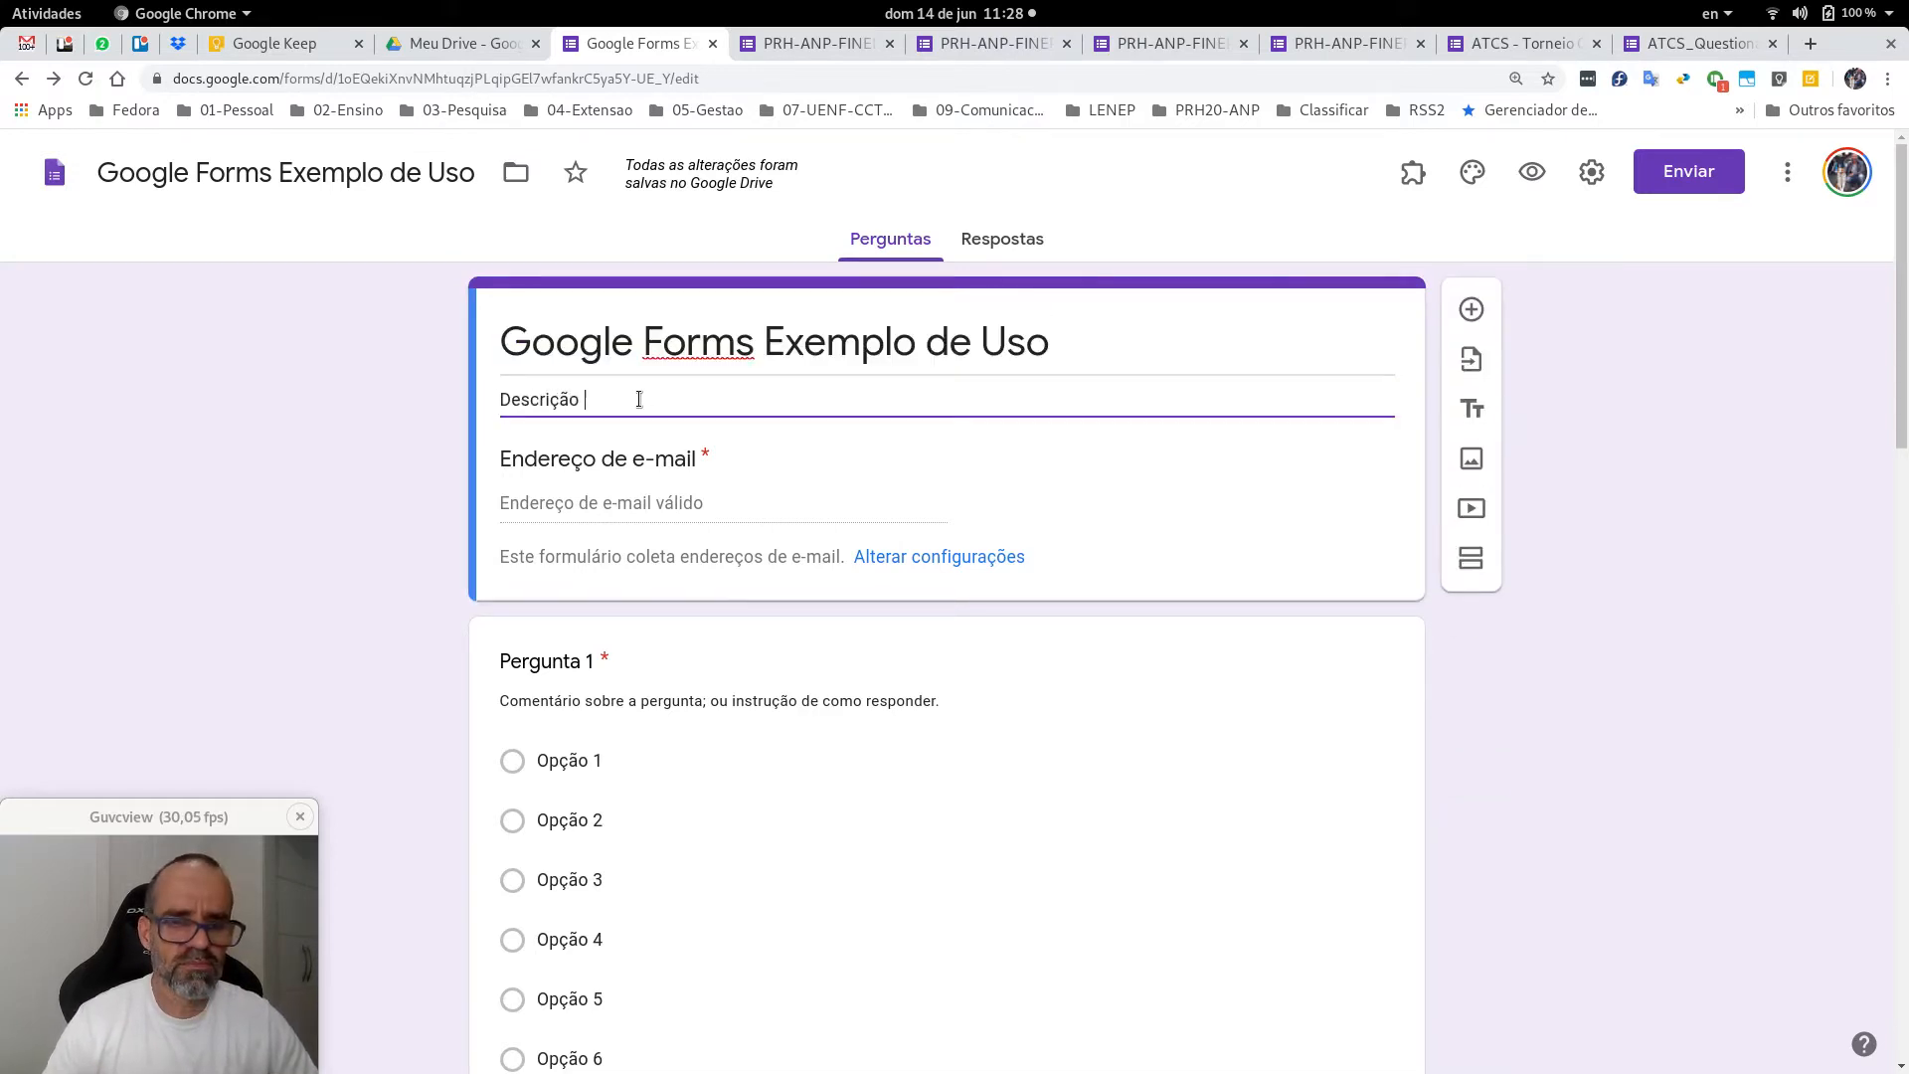
type("brev")
key("BackSpace")
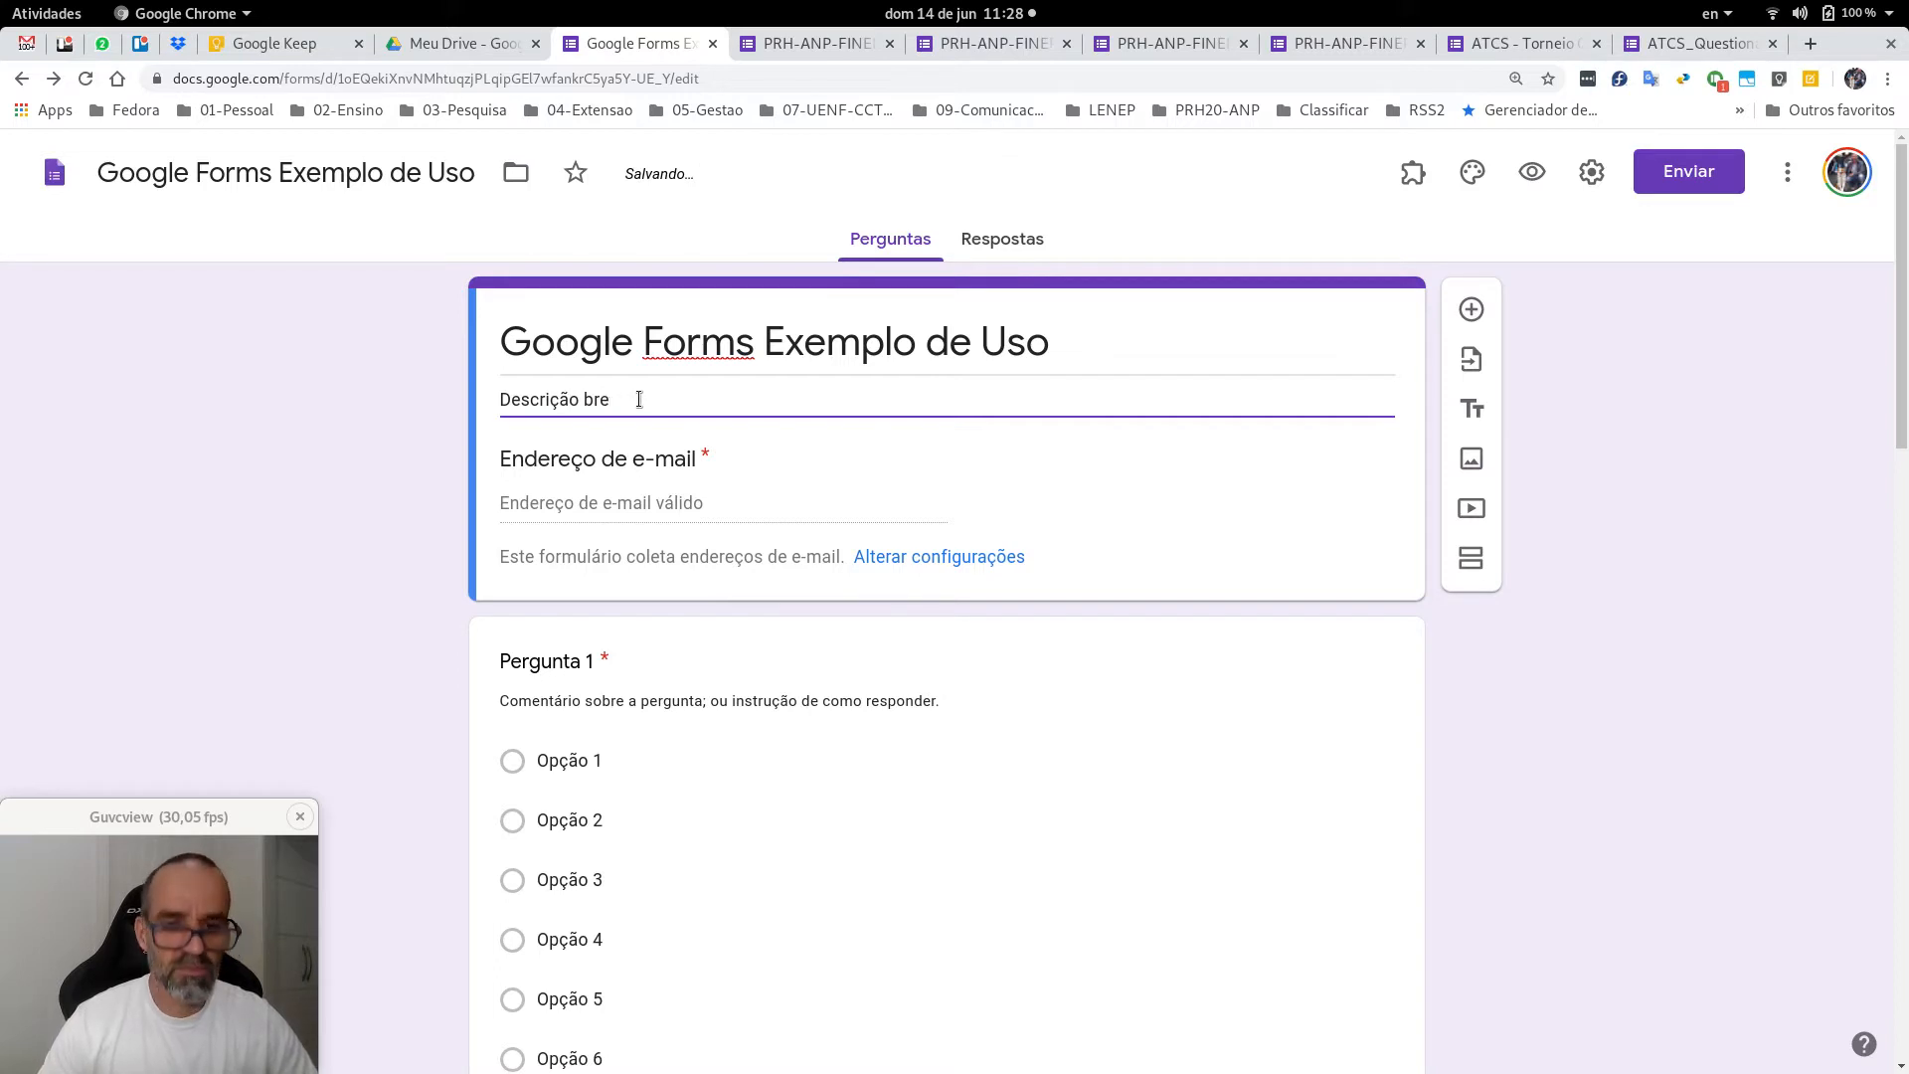
type("ve")
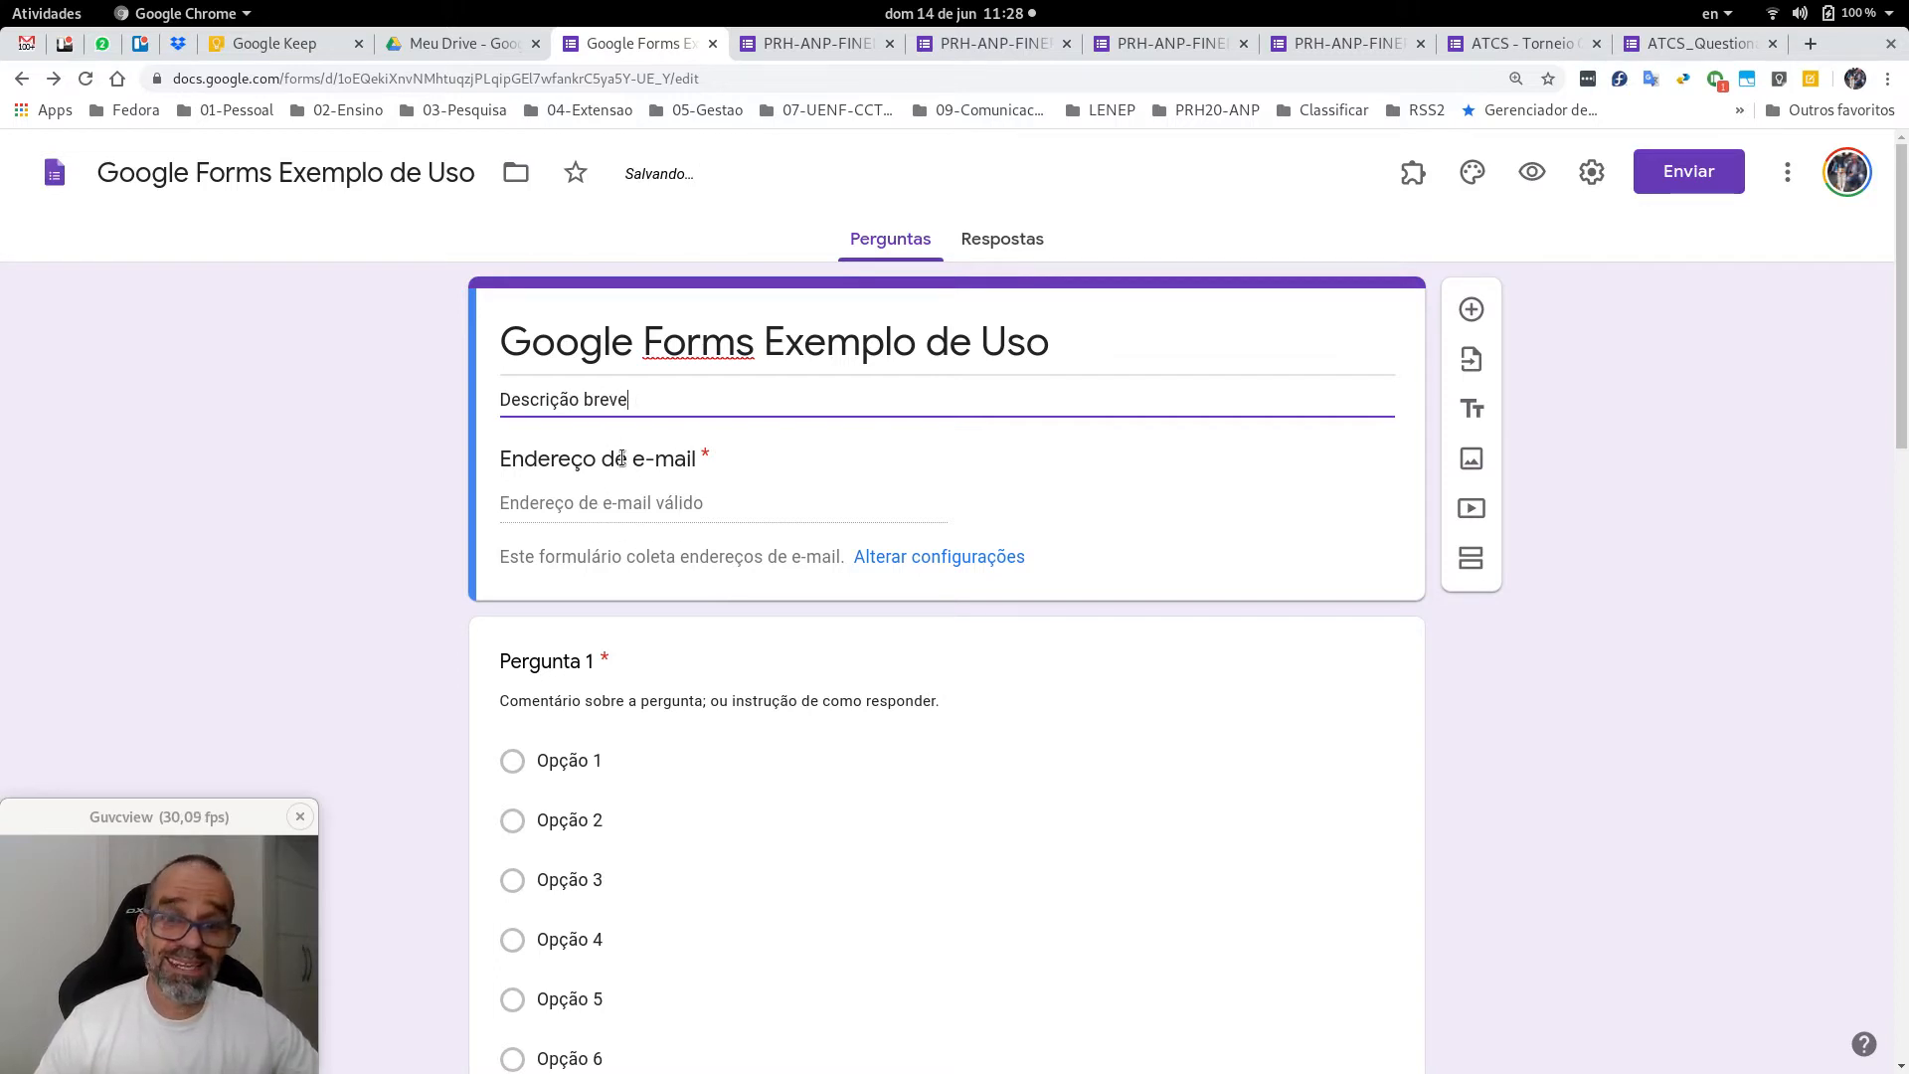
scroll(1253, 552, "down", 3)
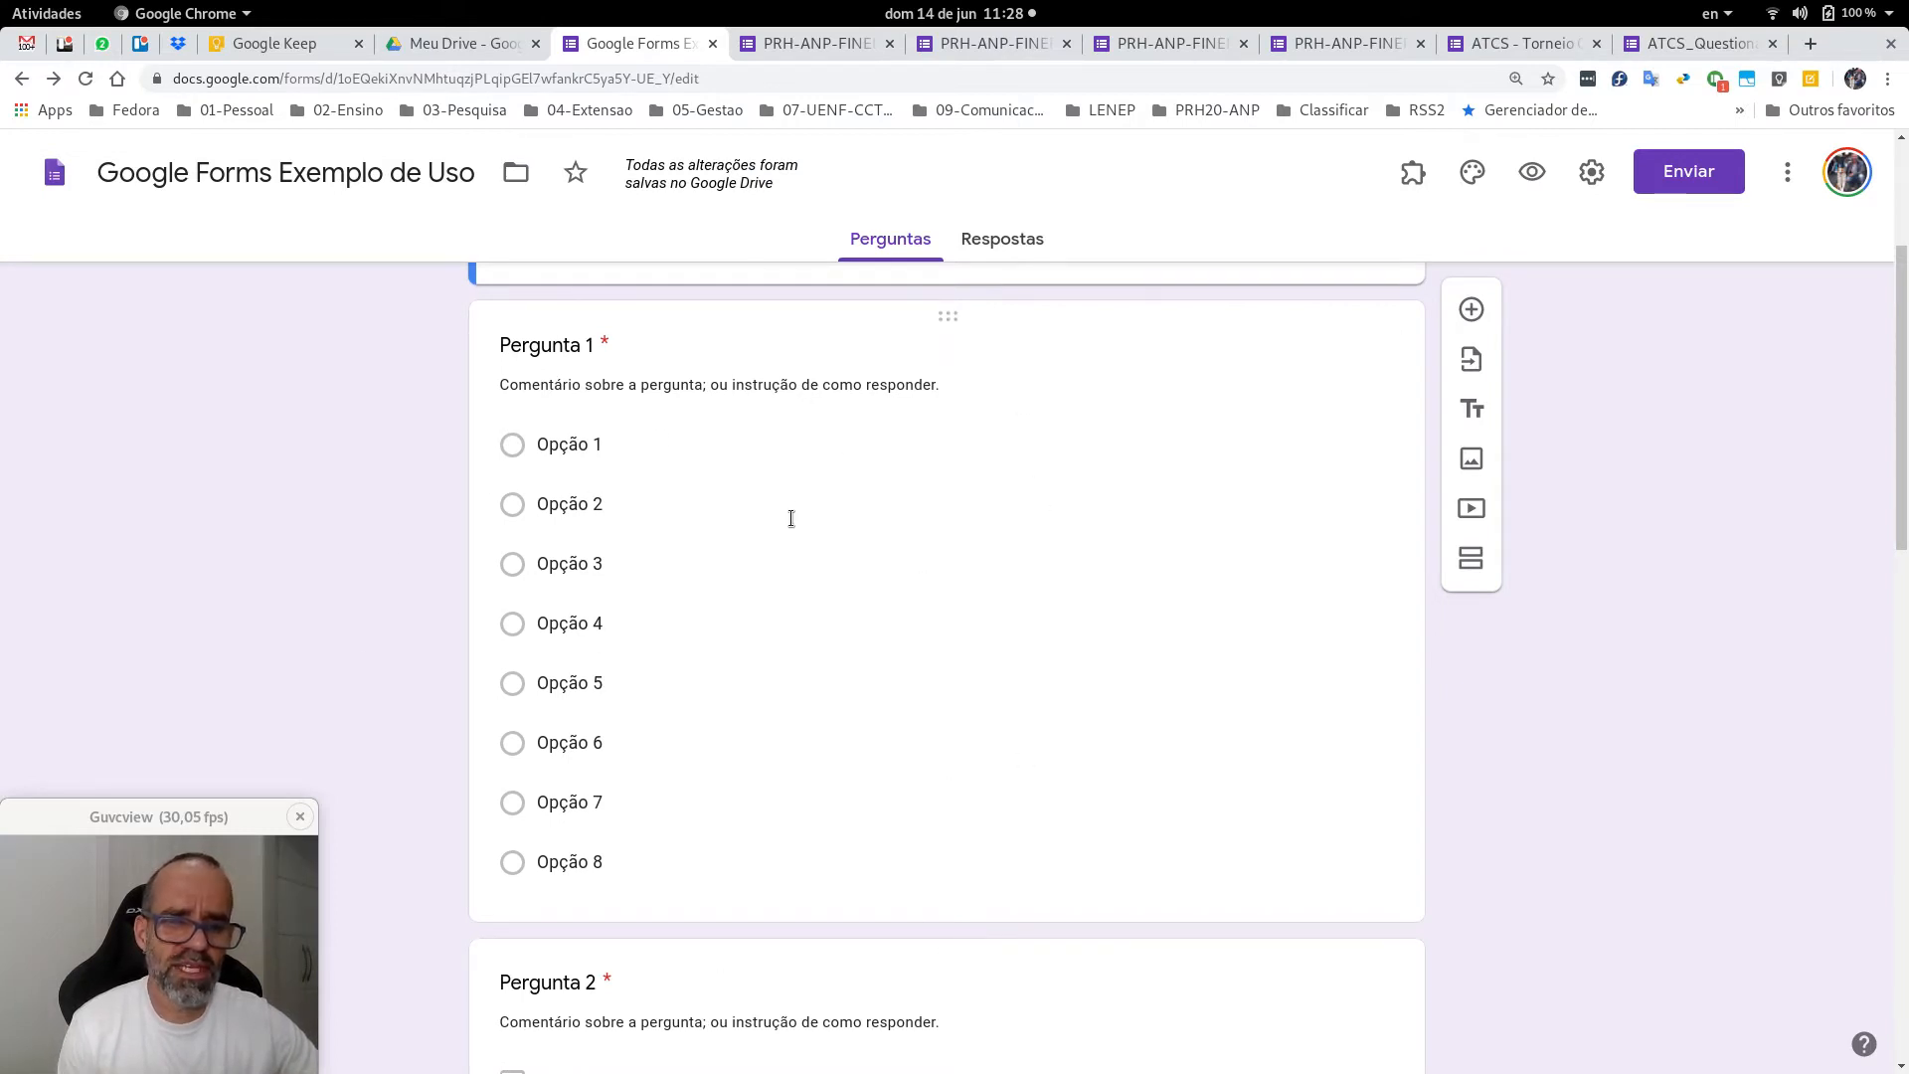
Look over Perguntas 3 and 4, then open the Enviar formulário dialog with subject prefilled.
scroll(674, 471, "down", 4)
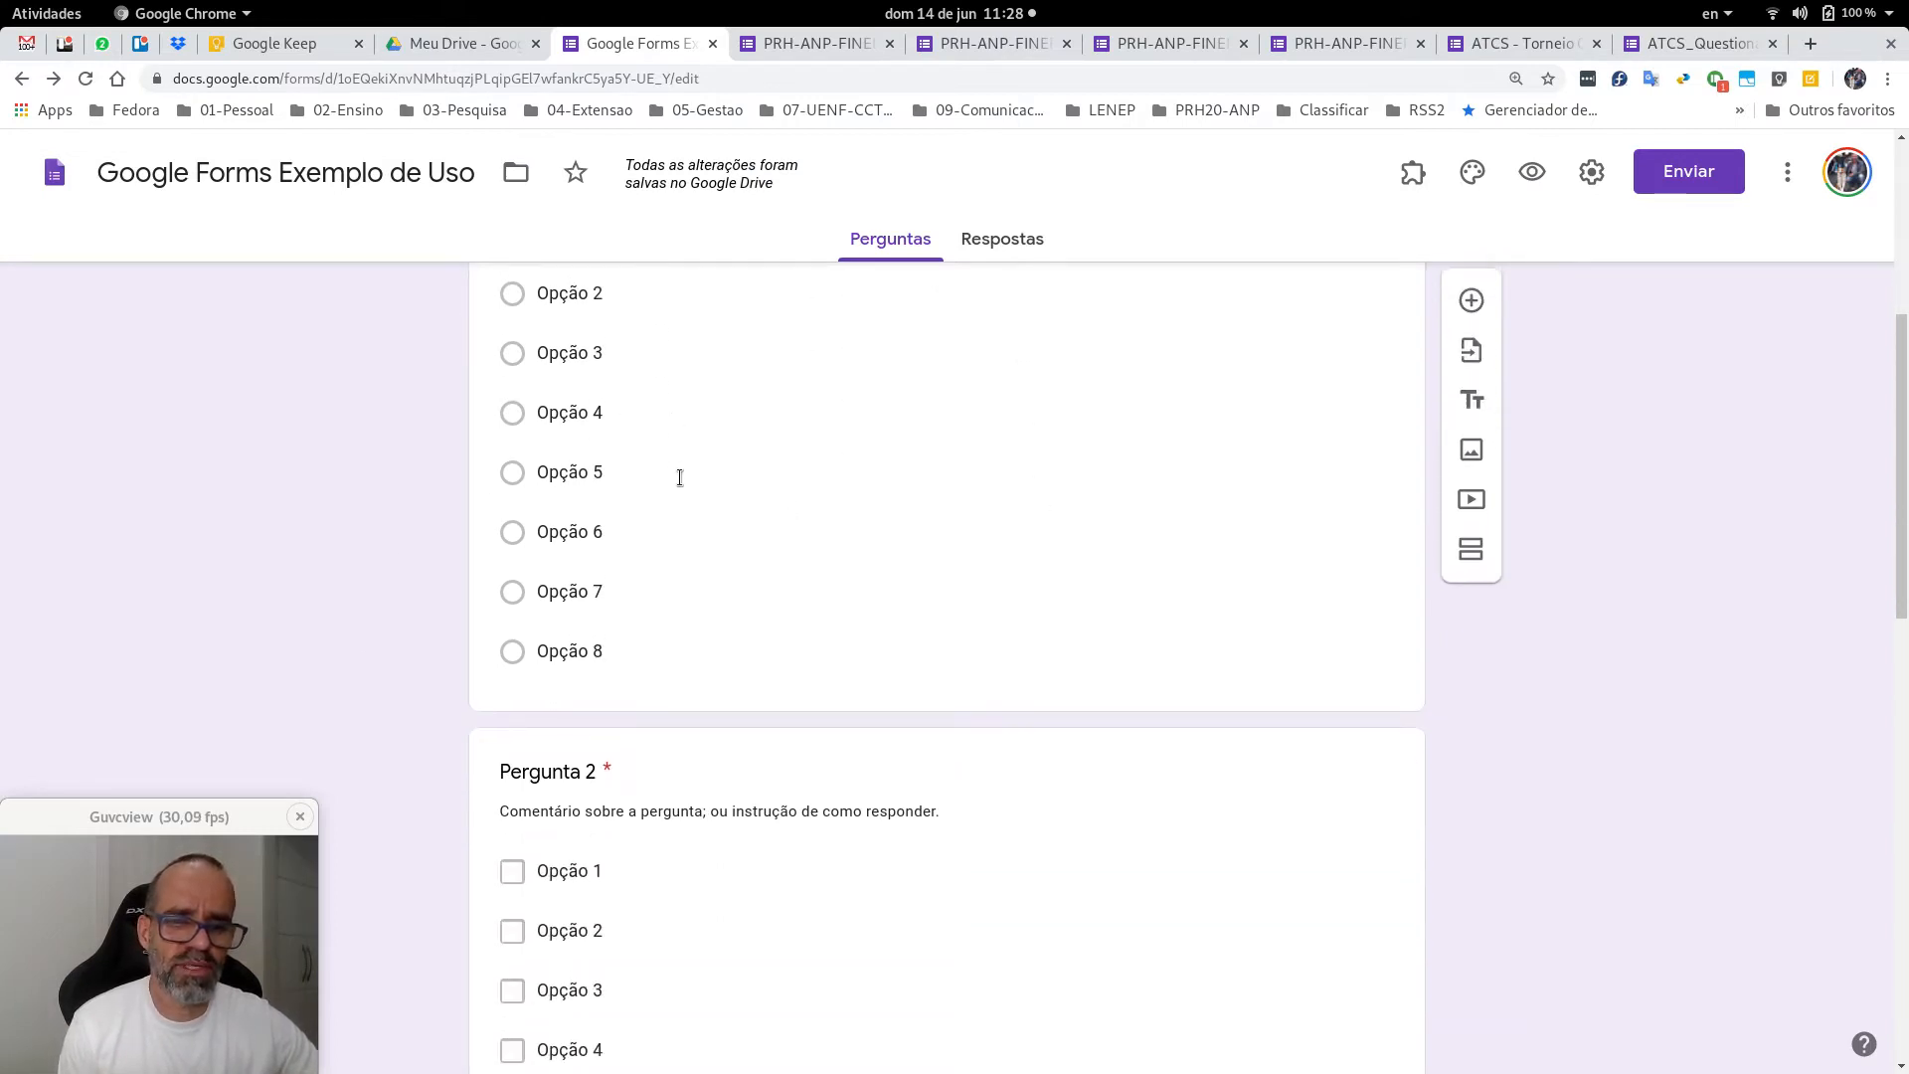
scroll(647, 642, "down", 12)
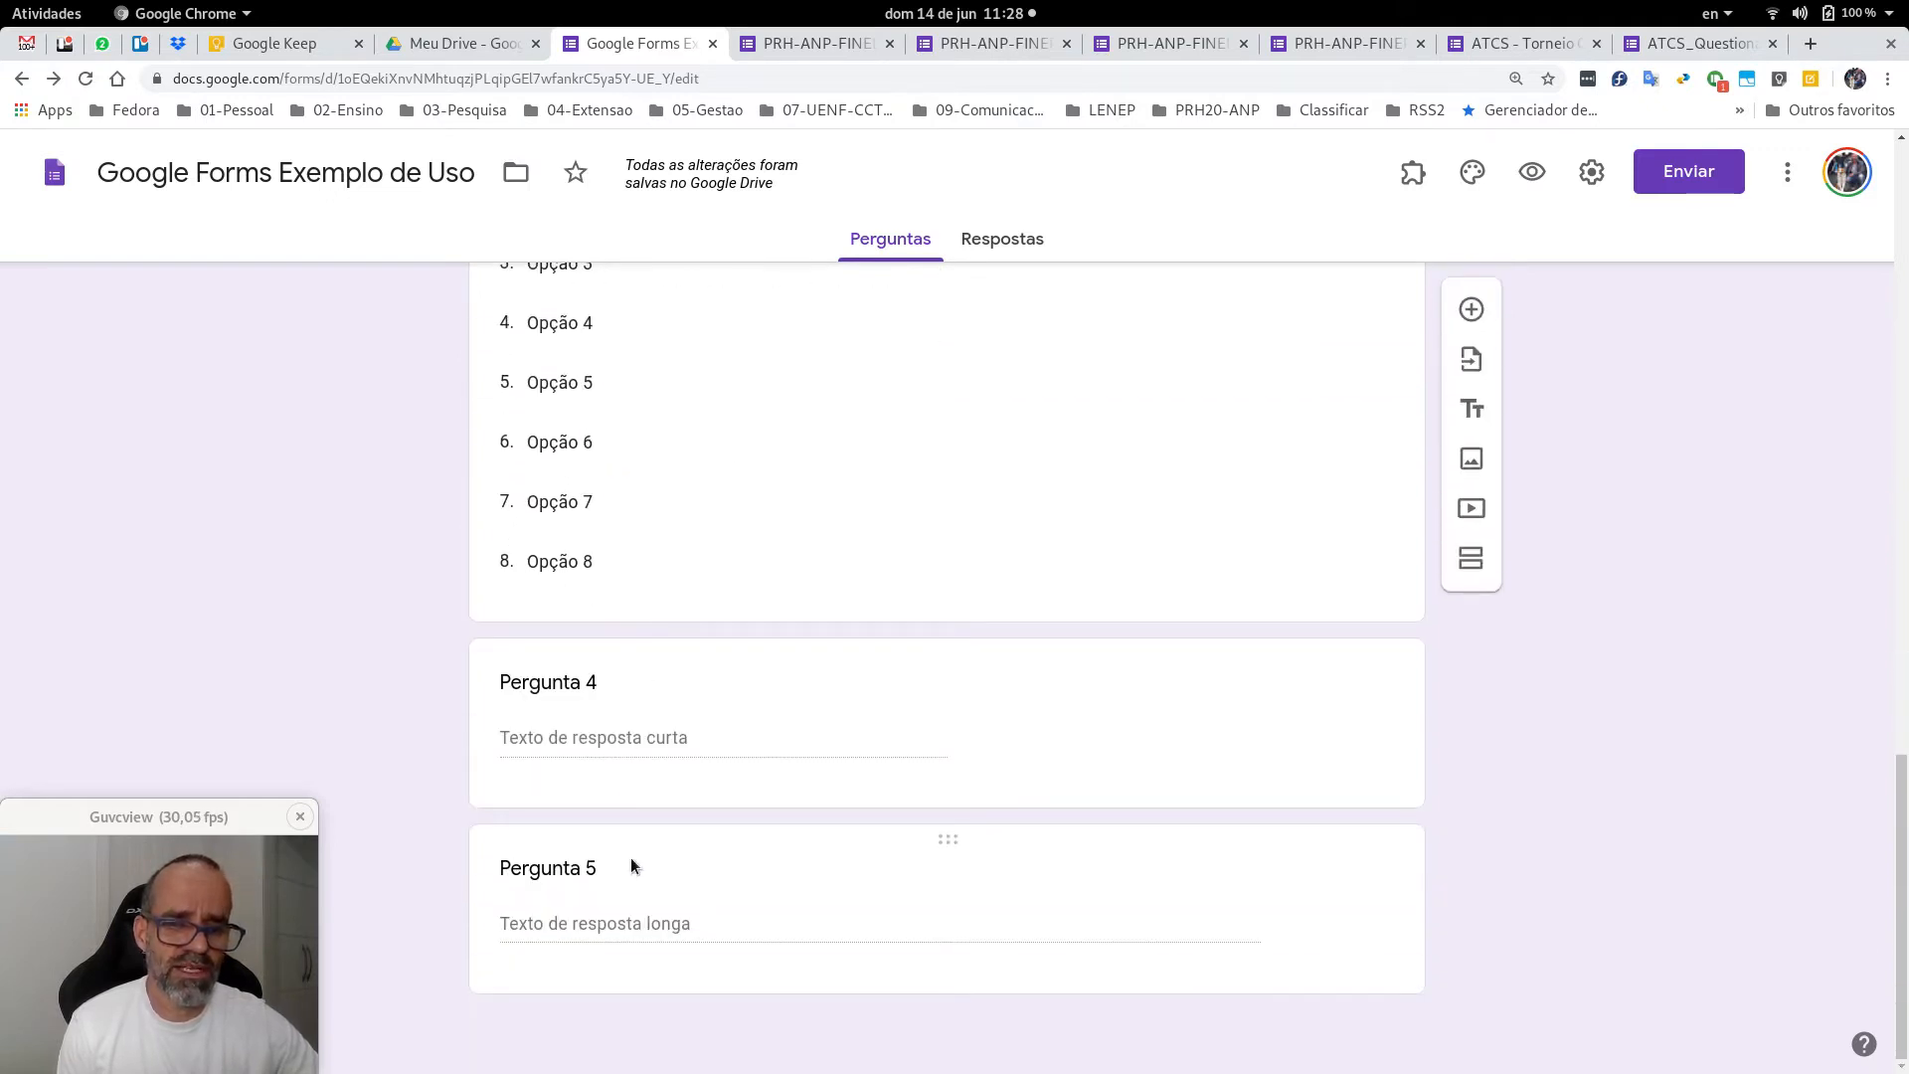
left_click(708, 731)
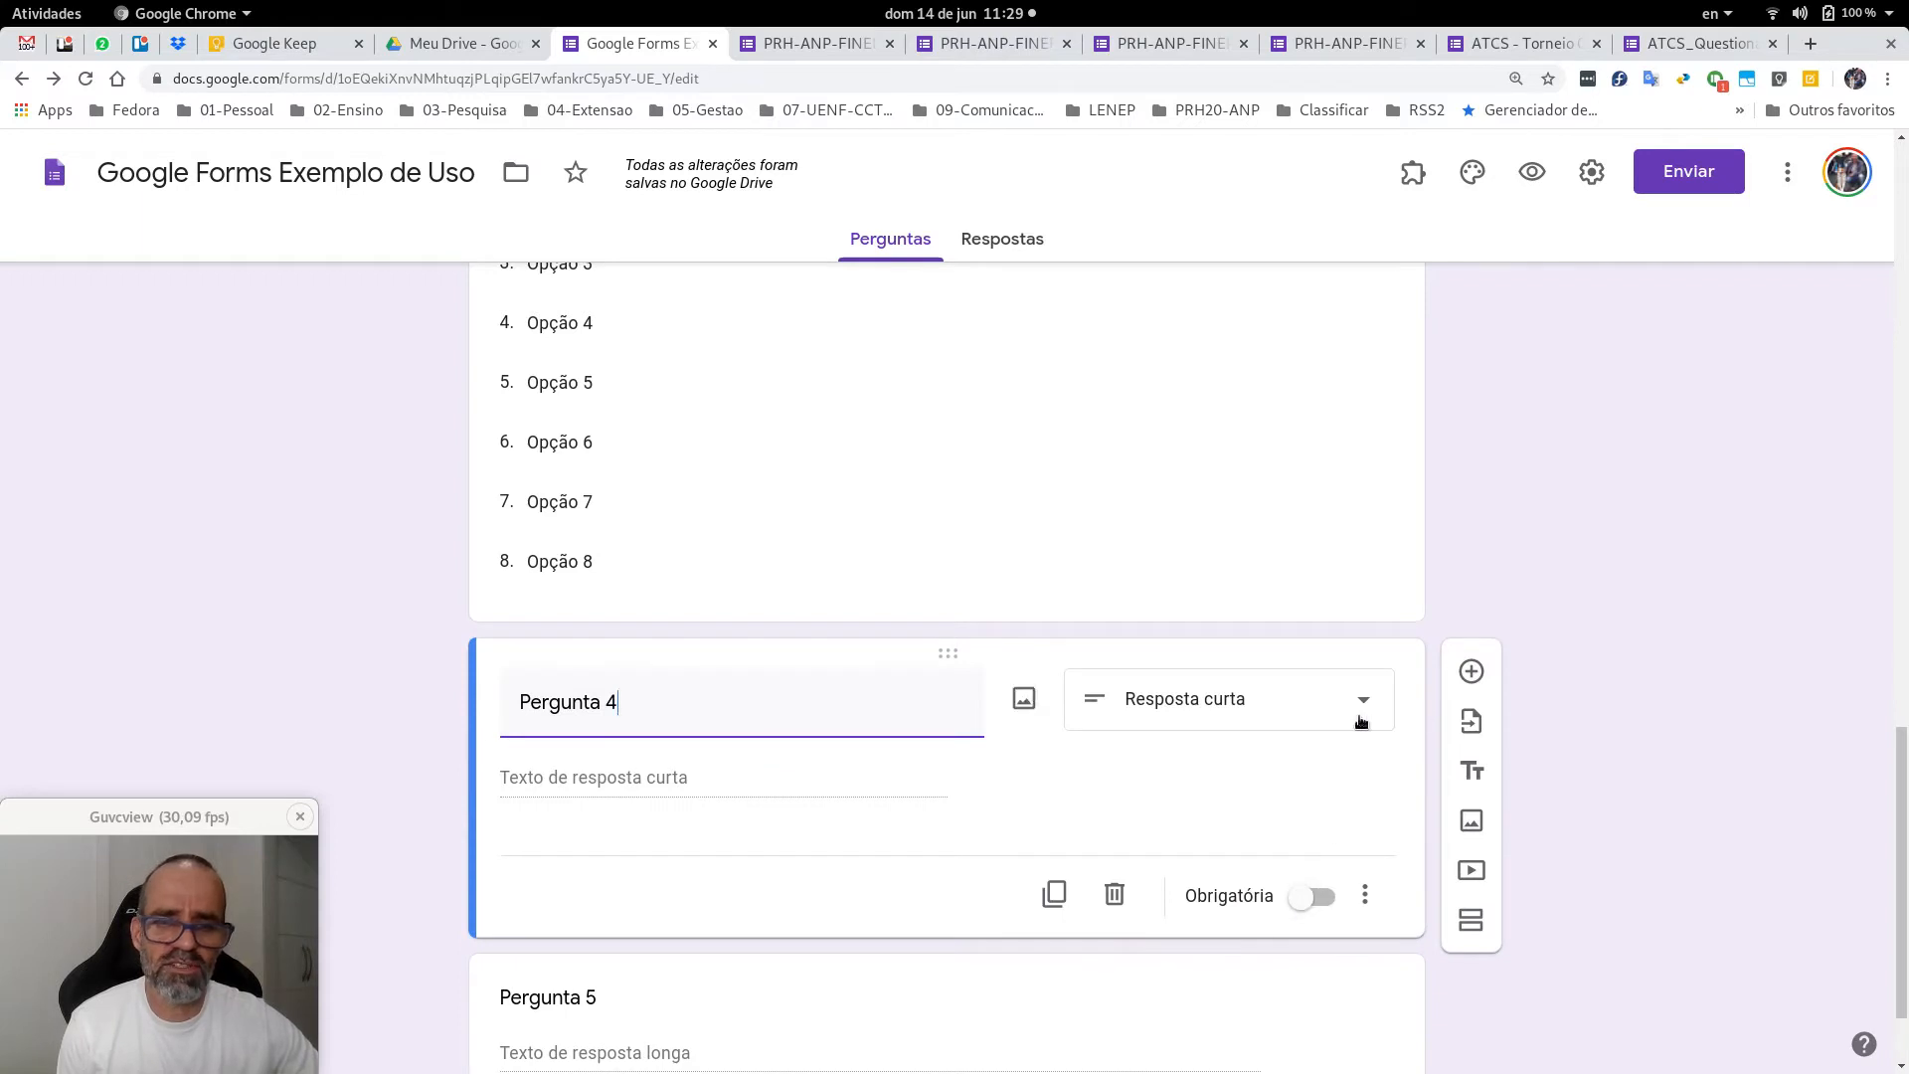
scroll(1411, 618, "up", 5)
left_click(921, 653)
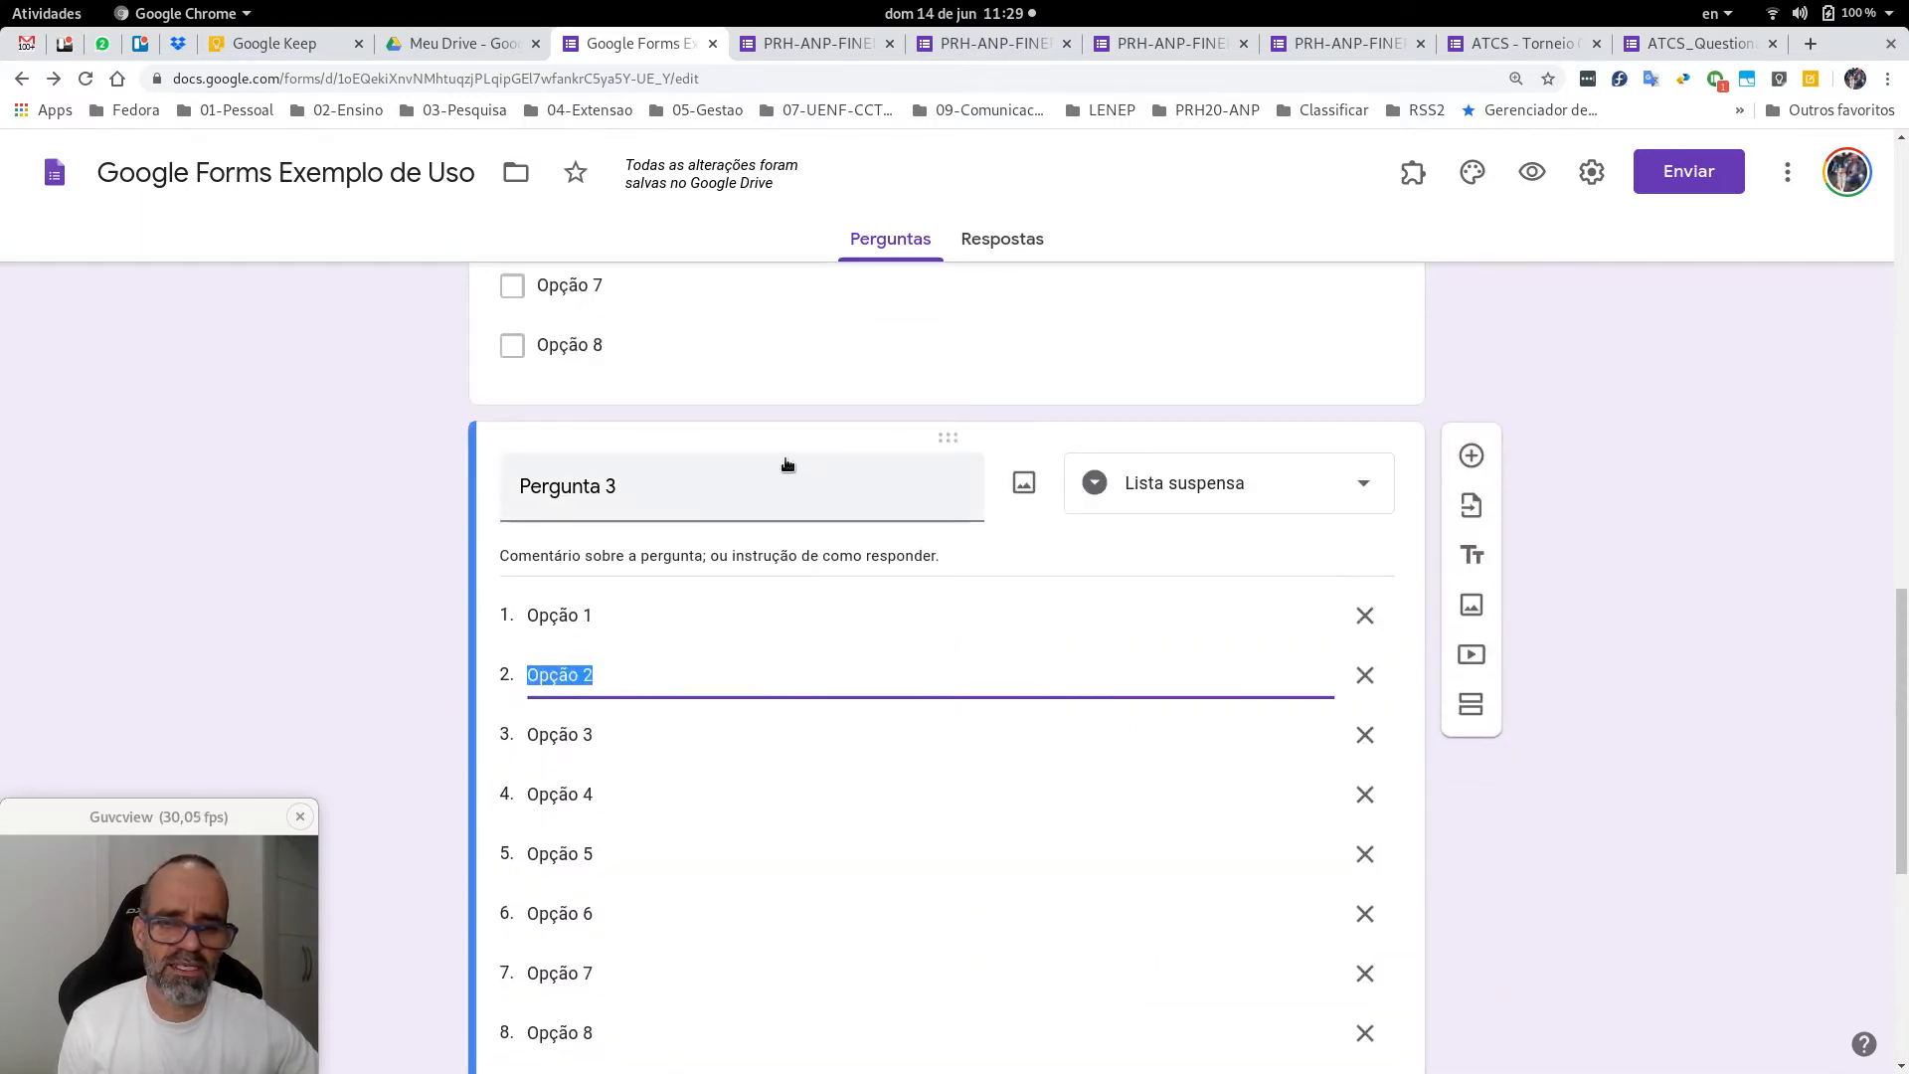
scroll(994, 756, "down", 3)
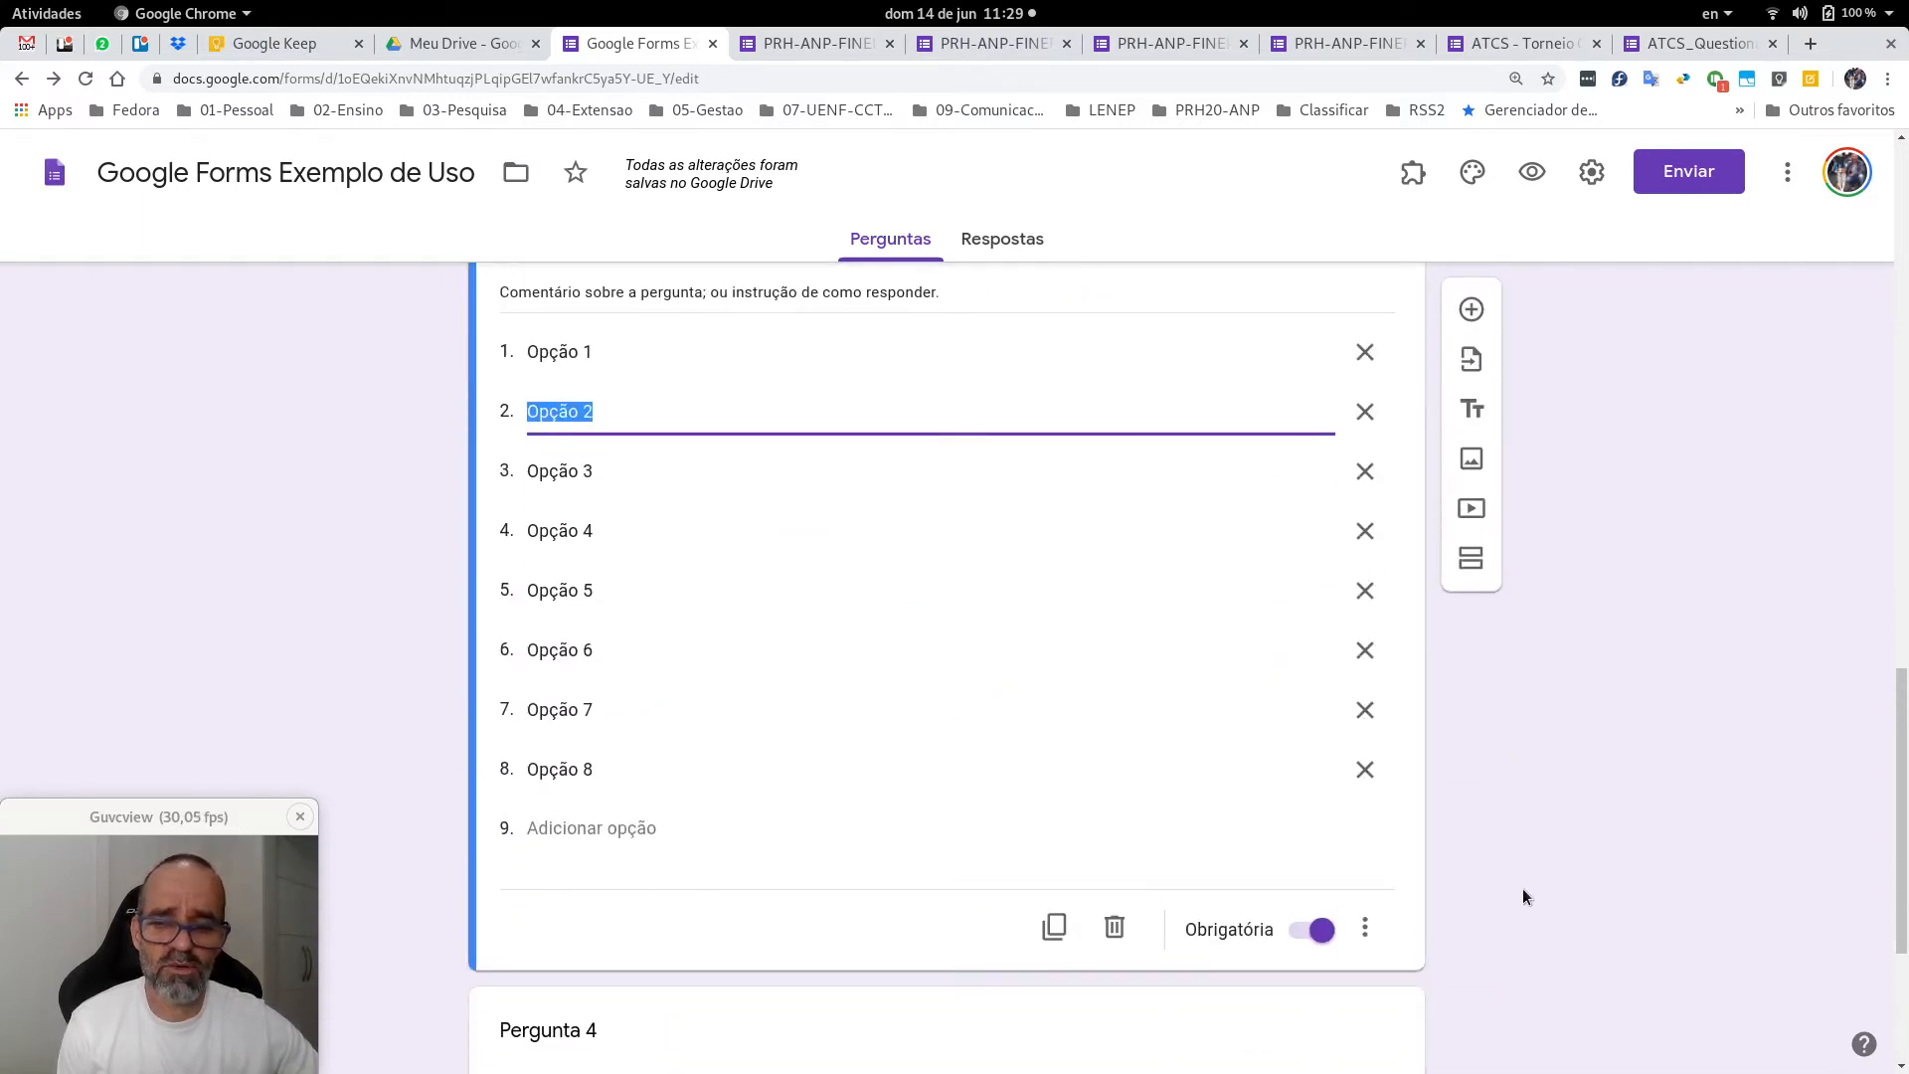
scroll(1530, 843, "up", 6)
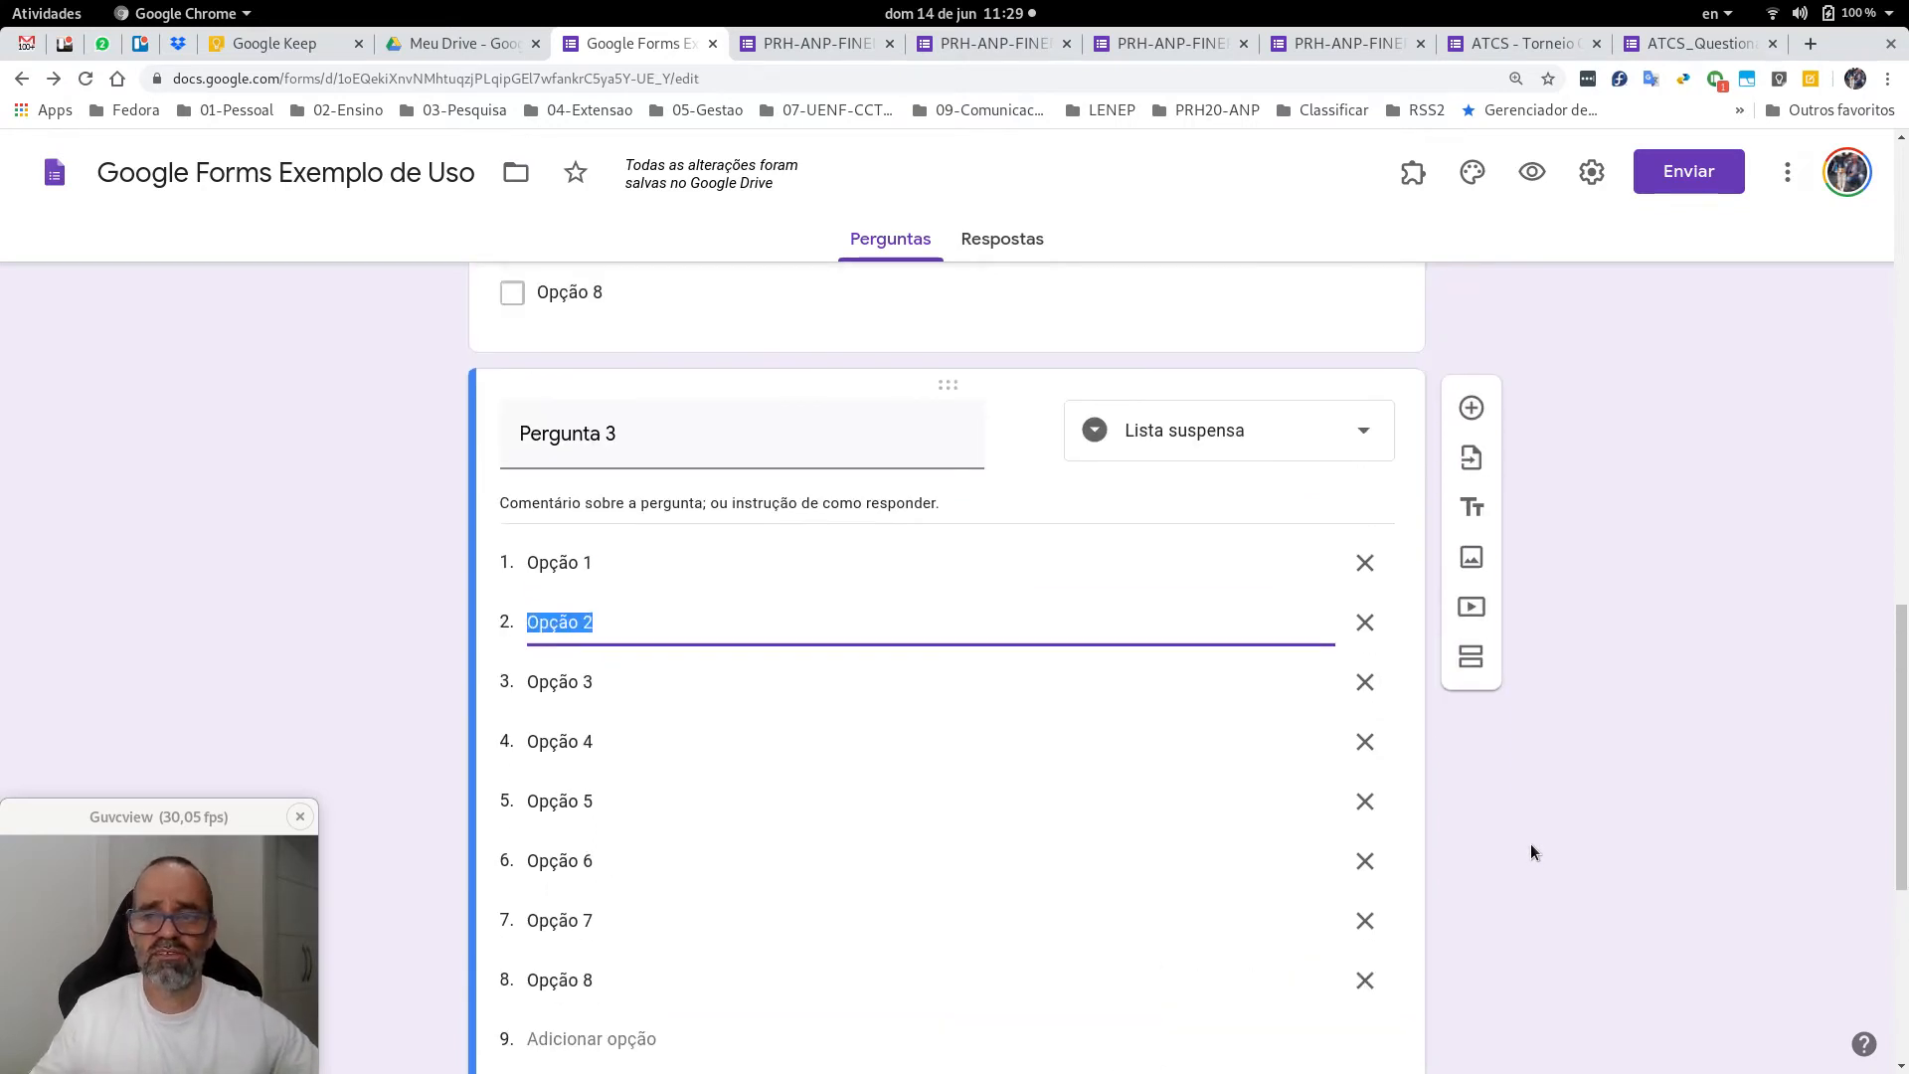
scroll(1535, 843, "up", 11)
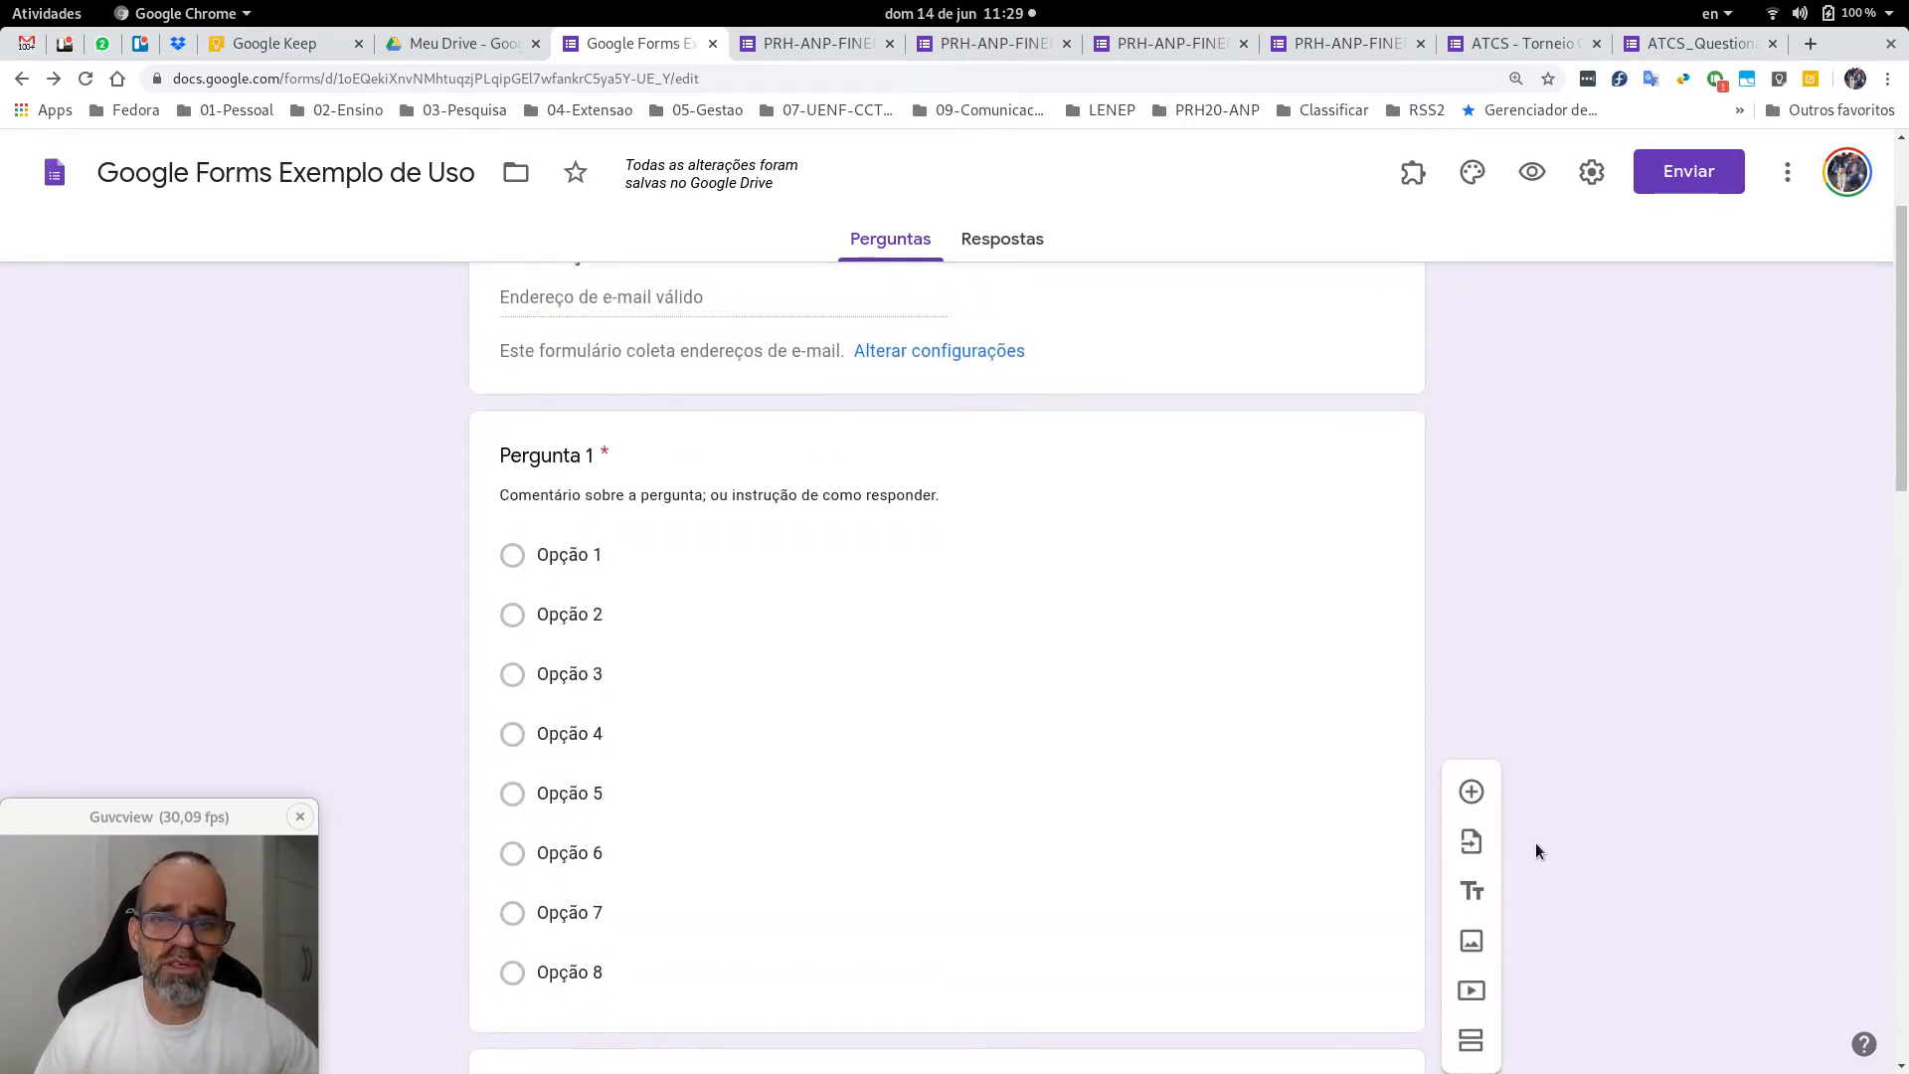
scroll(1536, 843, "up", 2)
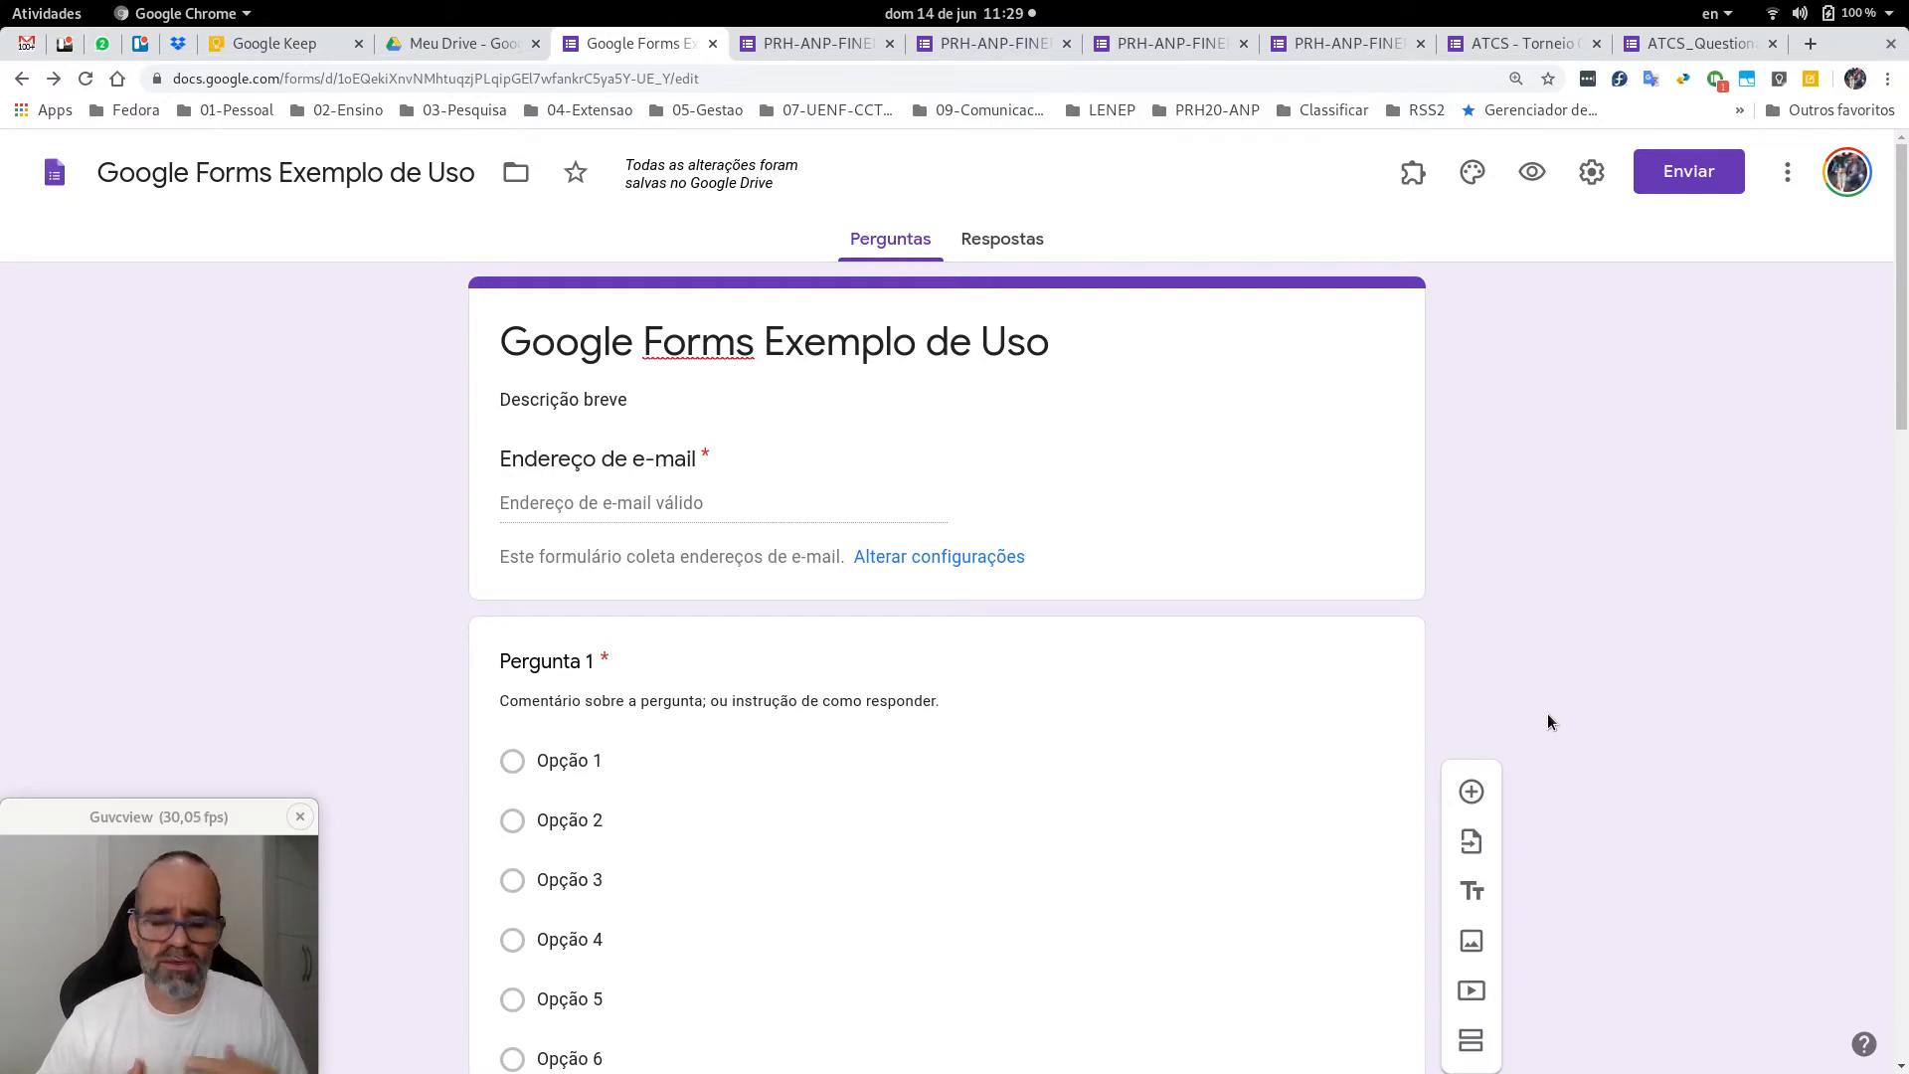
left_click(1671, 187)
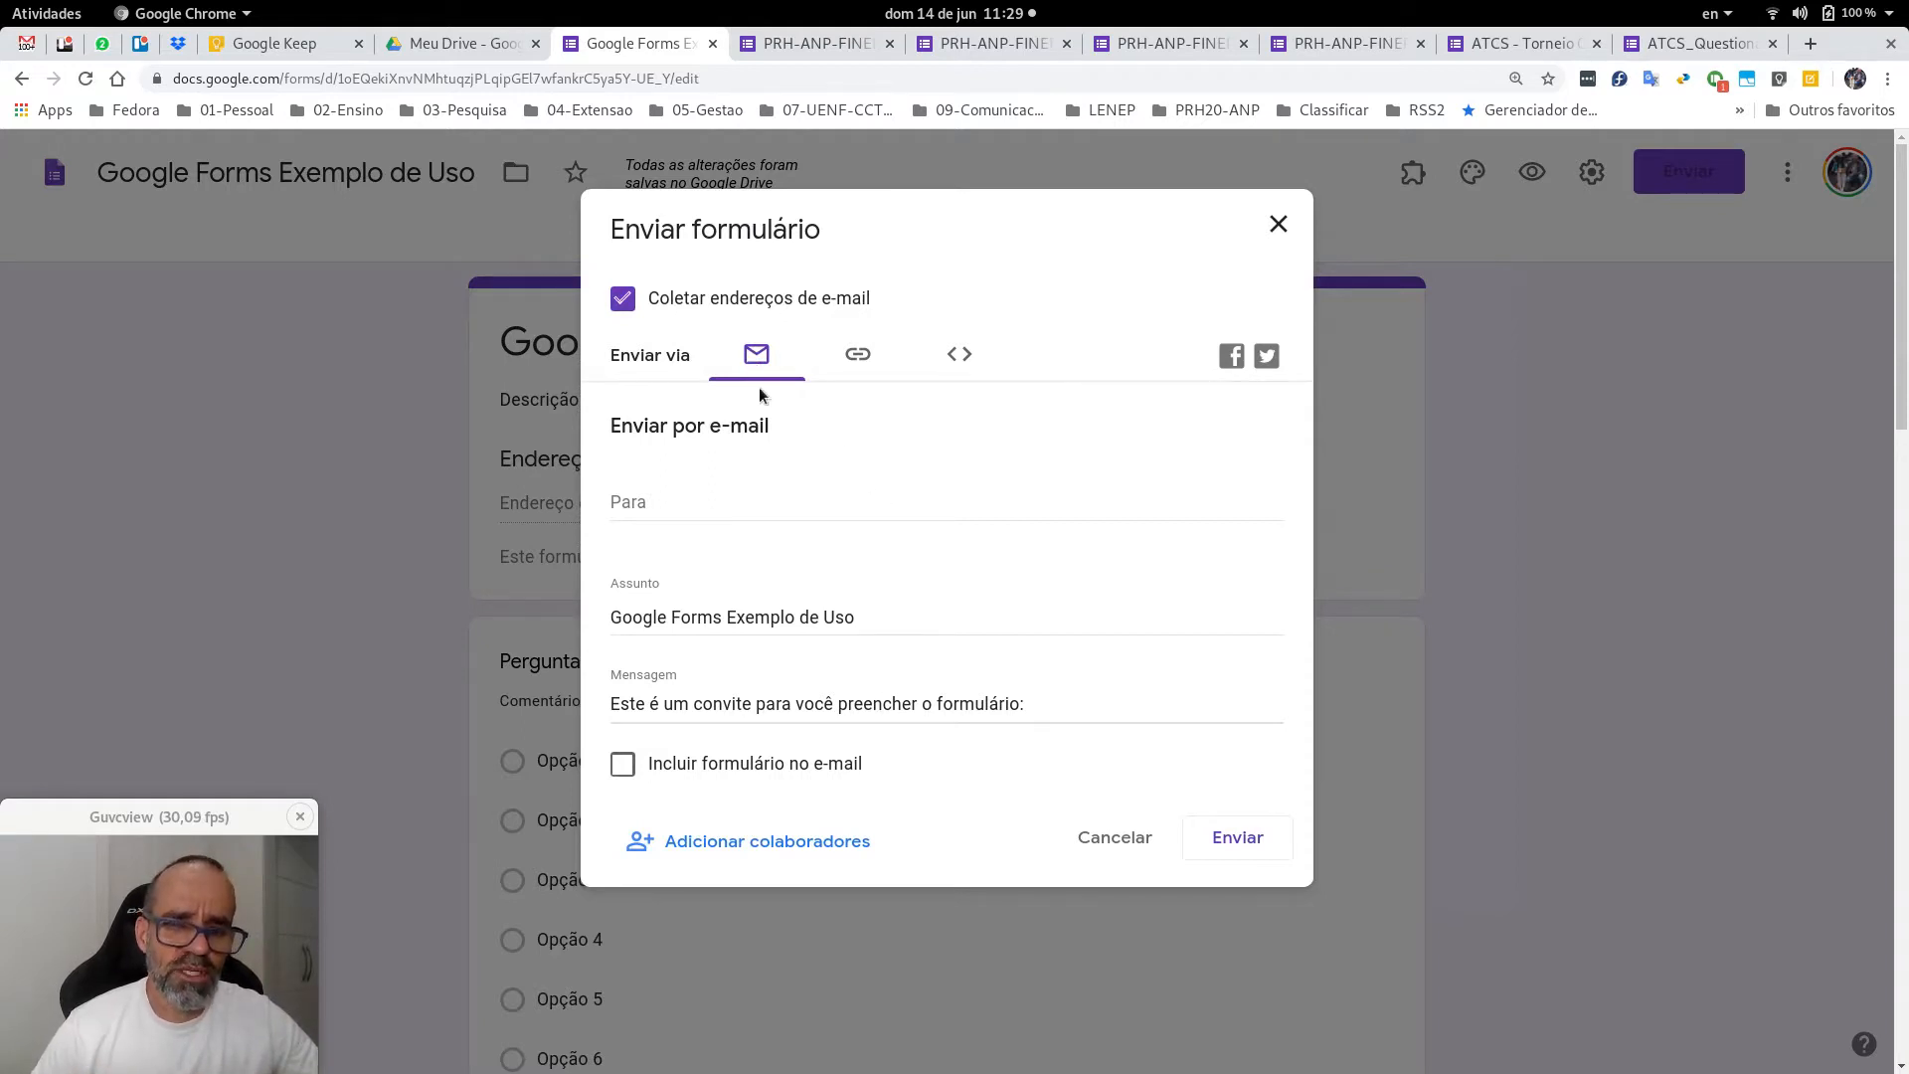
Enable 'Incluir formulário no e-mail' for the invitation, then switch to the form's shareable link.
left_click(721, 495)
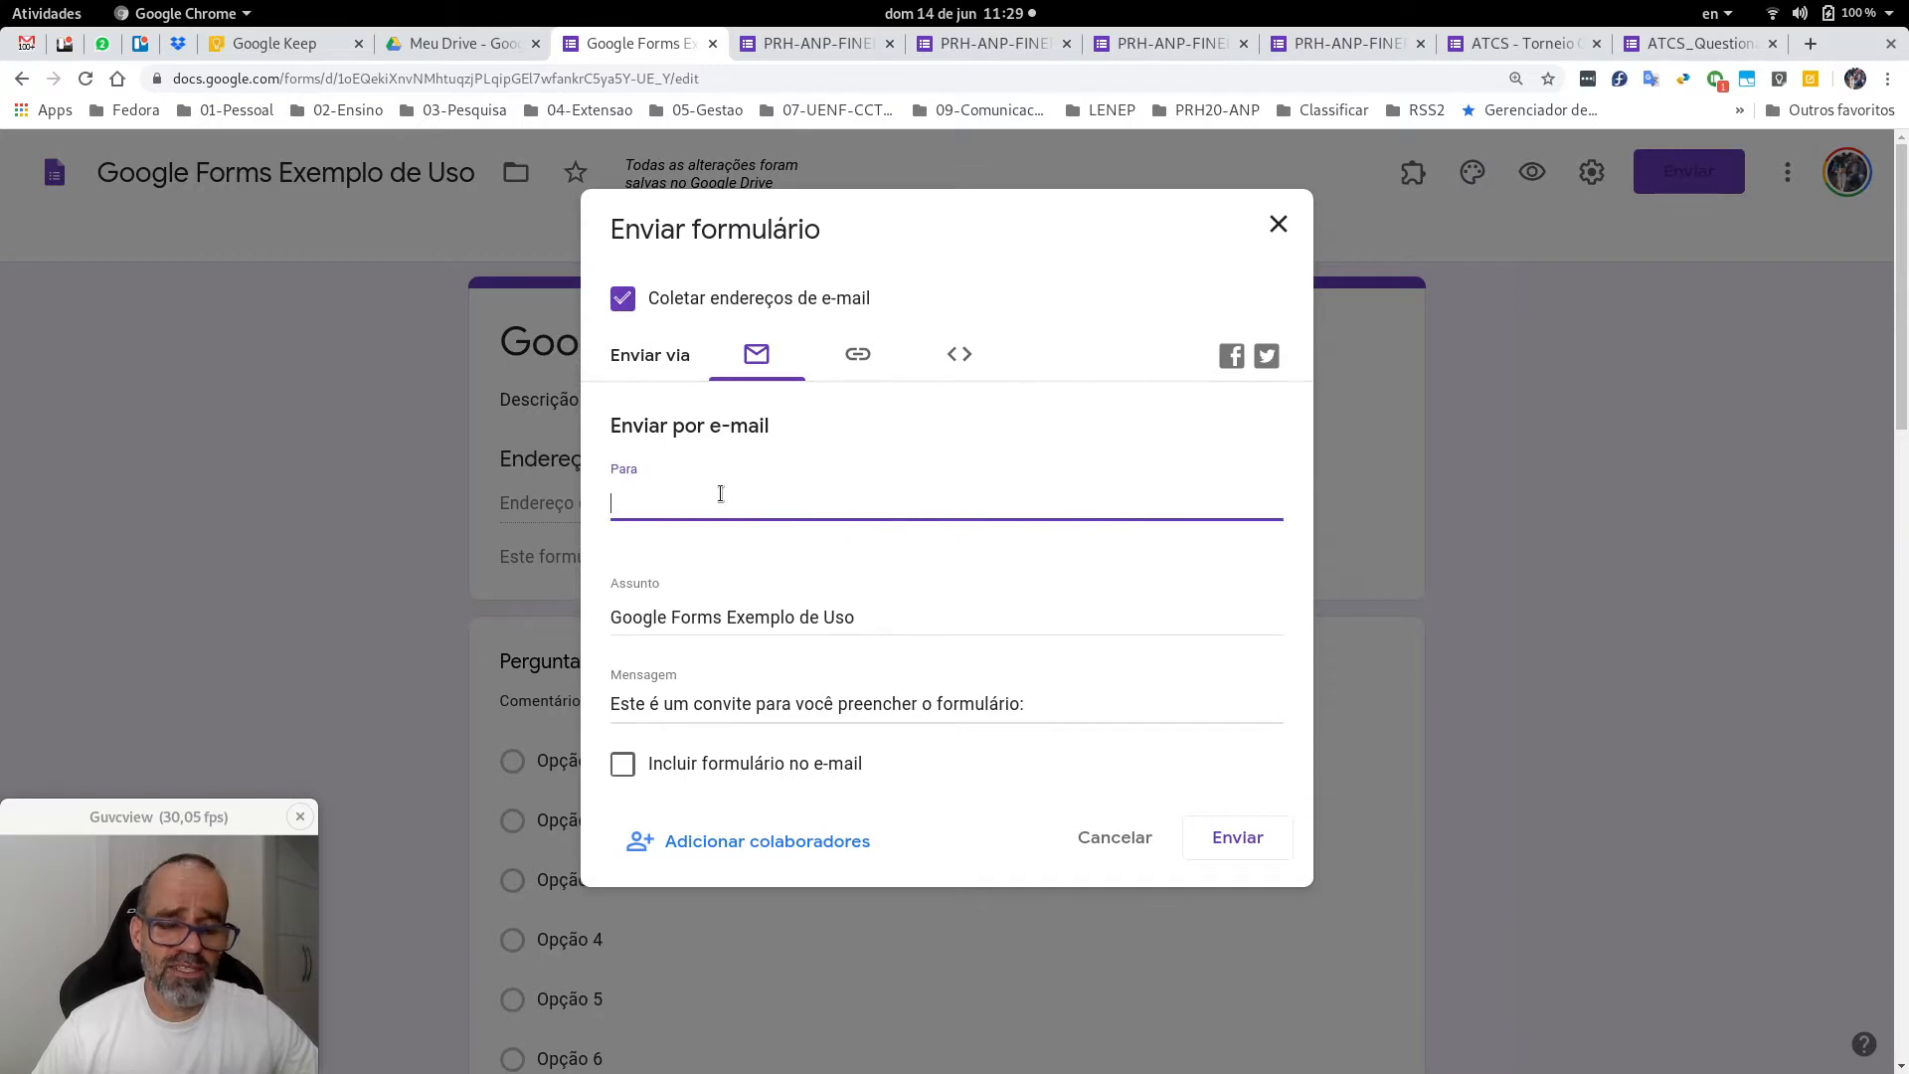
left_click(715, 620)
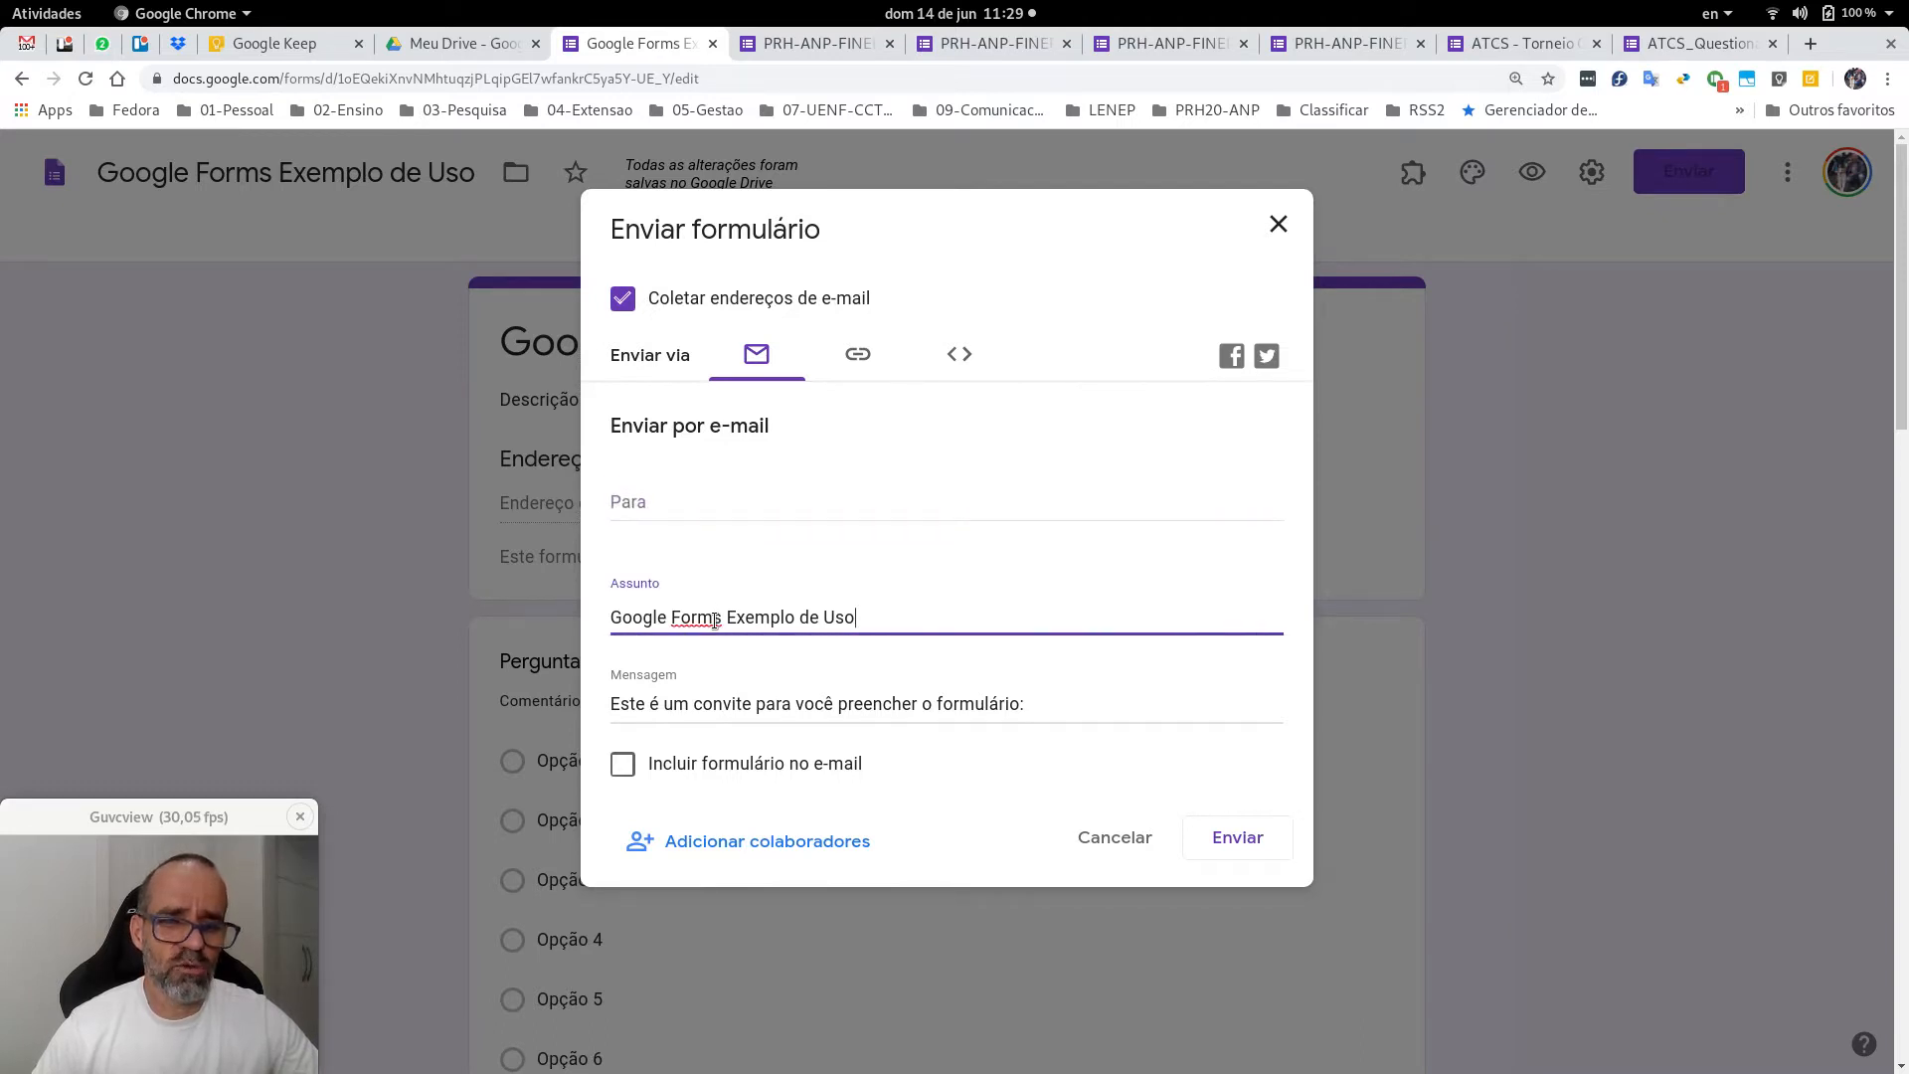
left_click(723, 705)
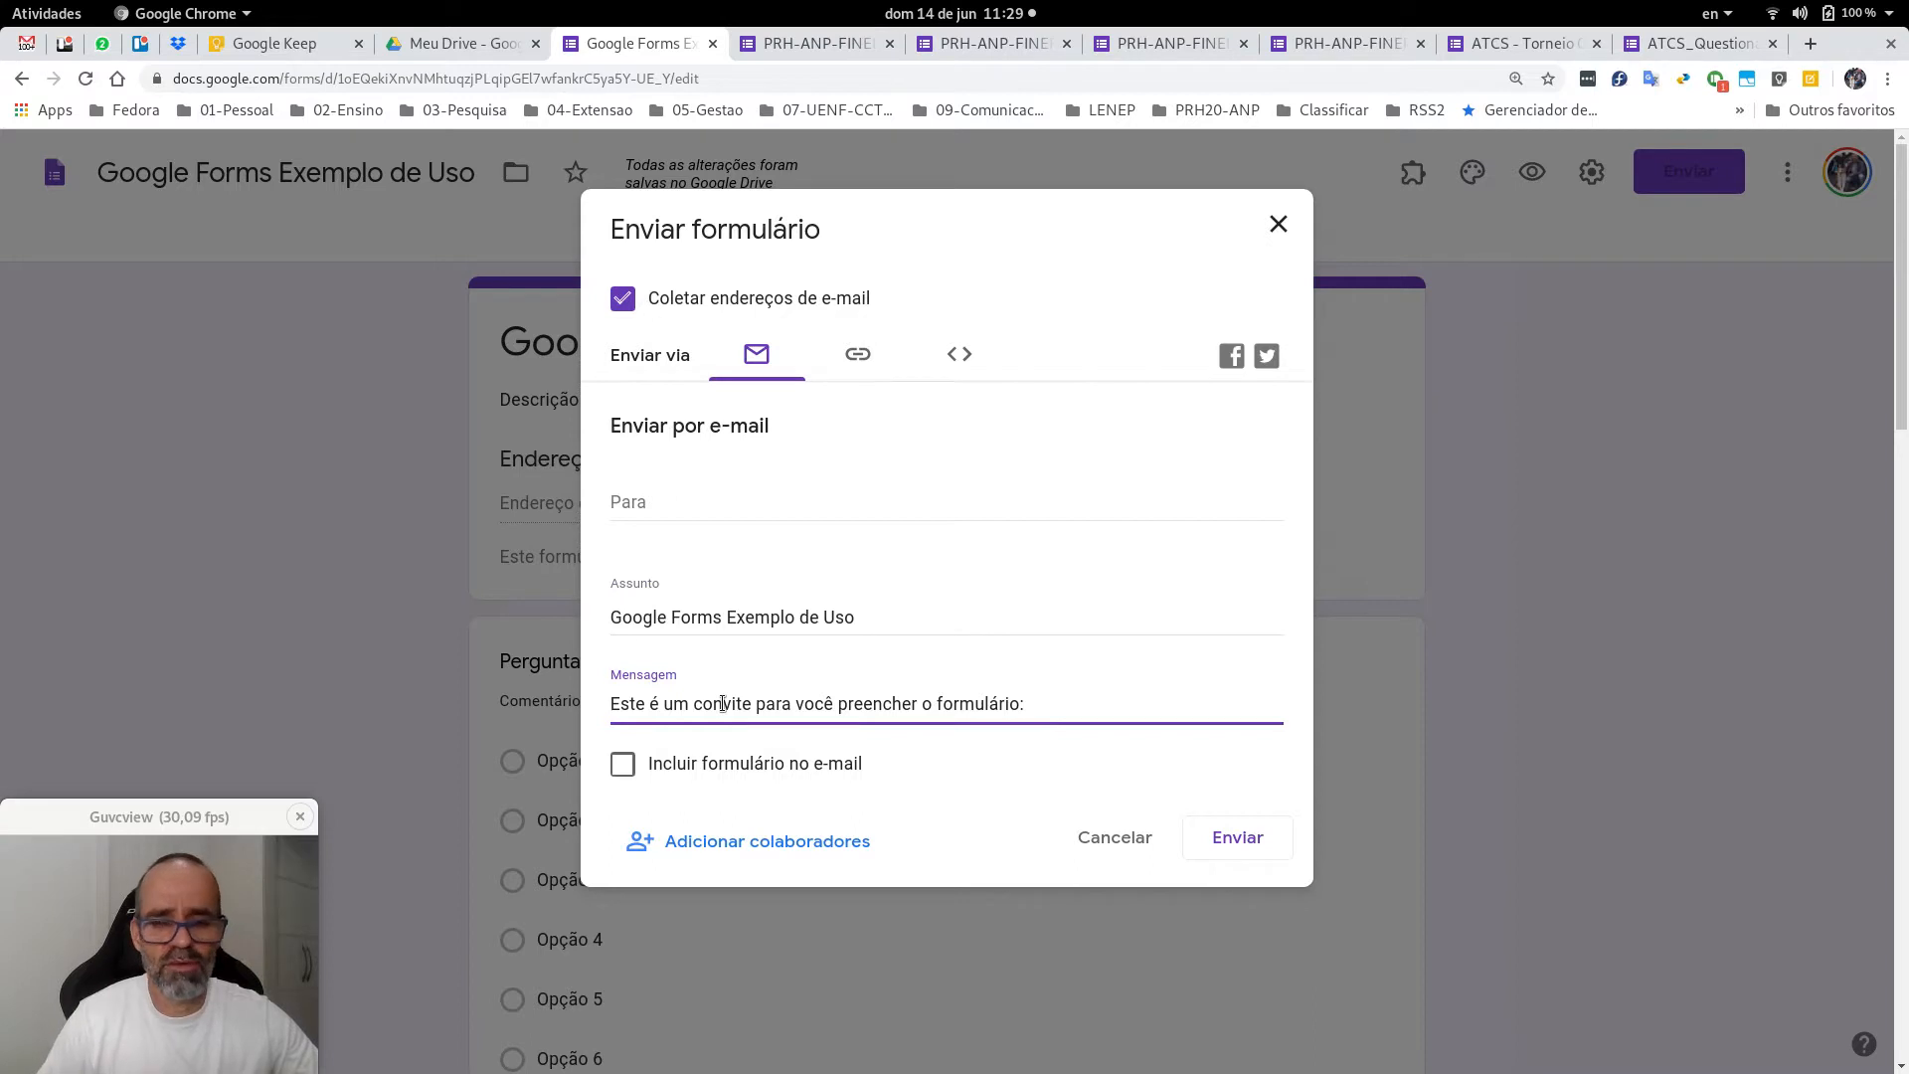
left_click(622, 767)
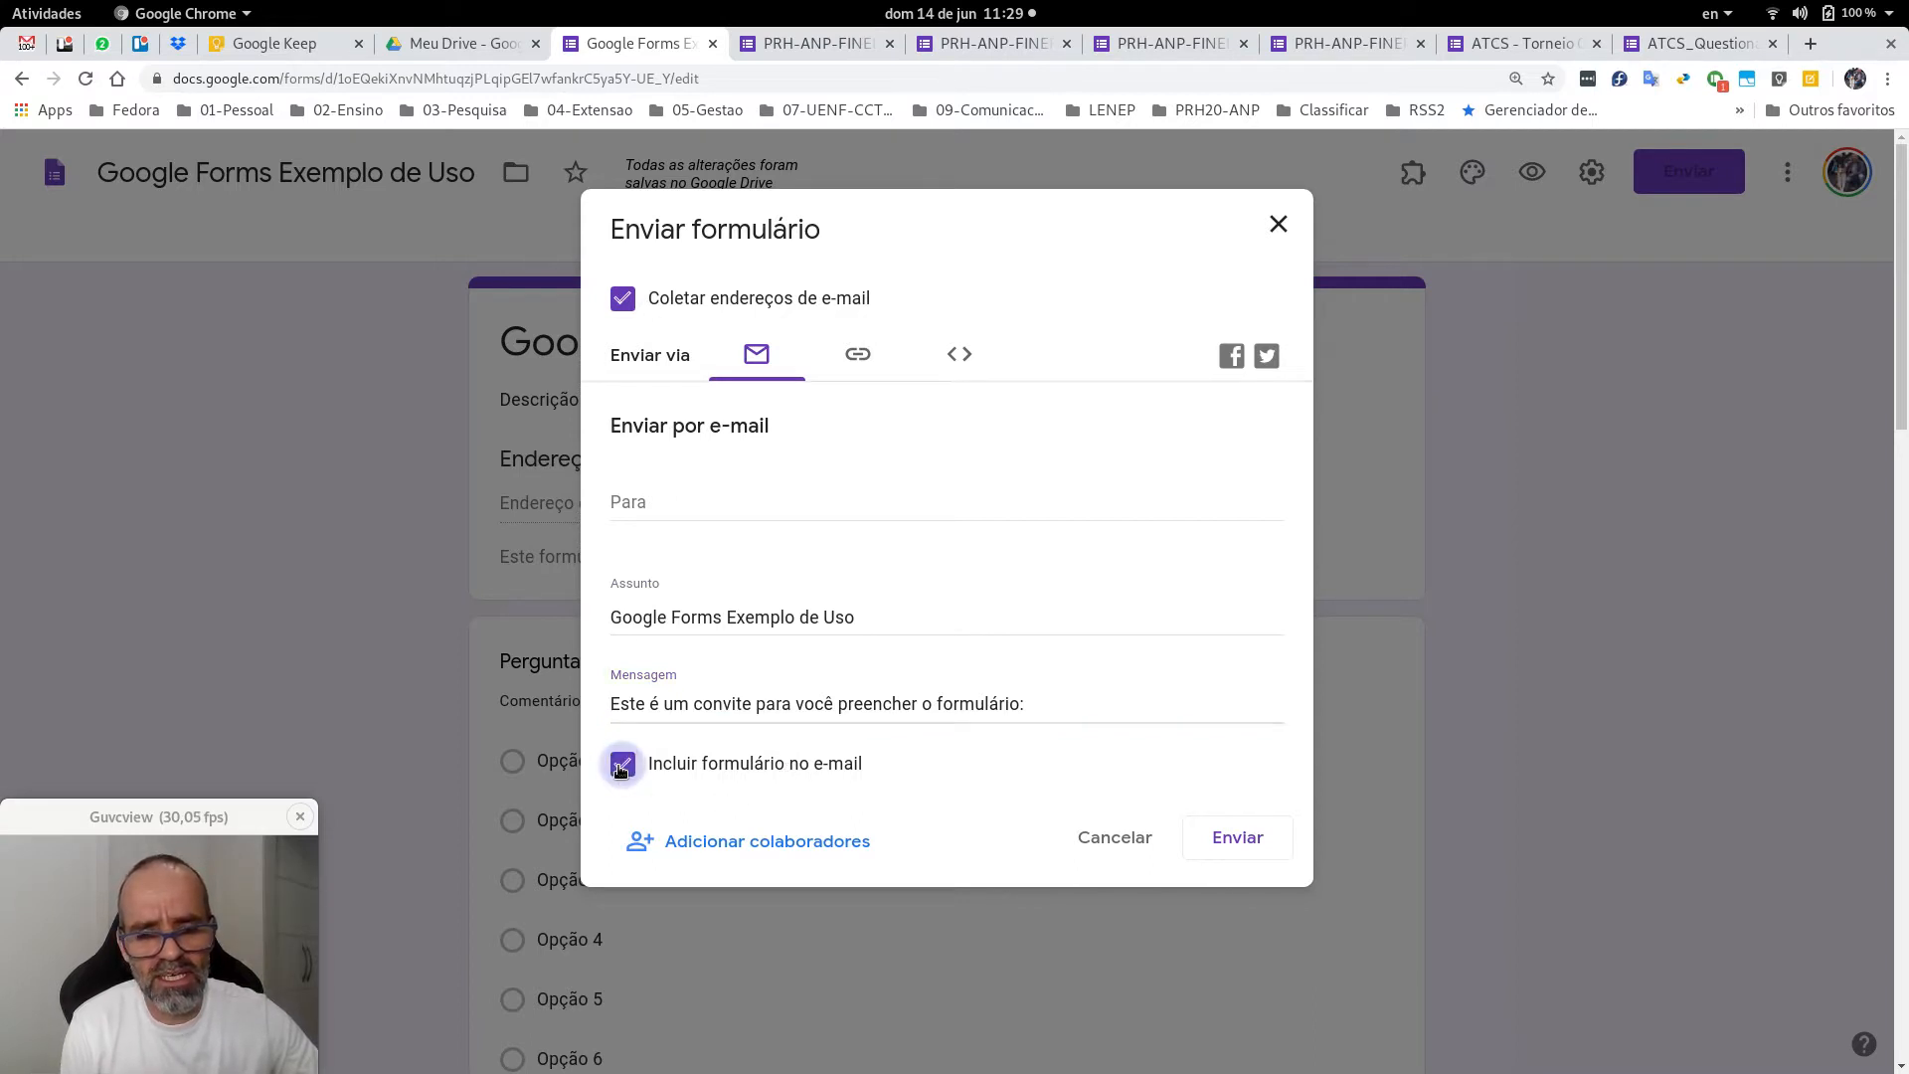
left_click(621, 767)
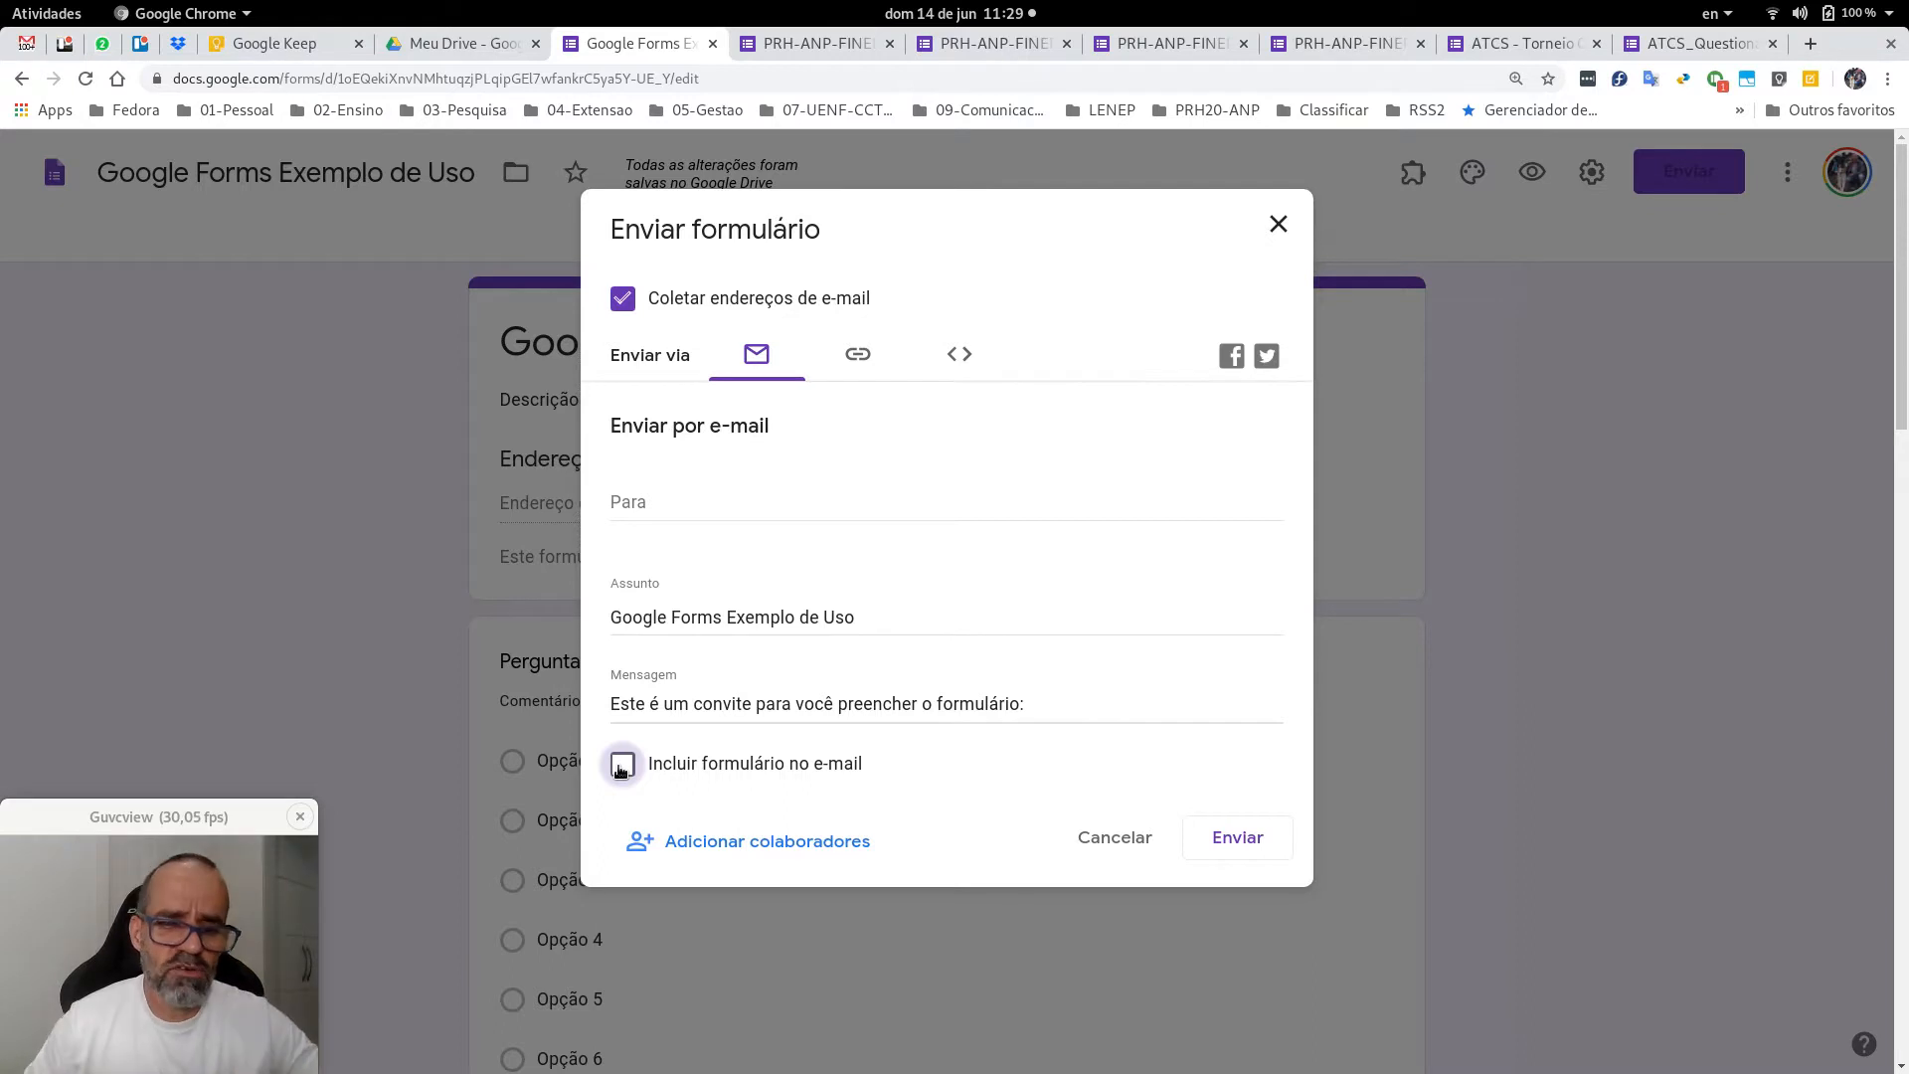
left_click(622, 768)
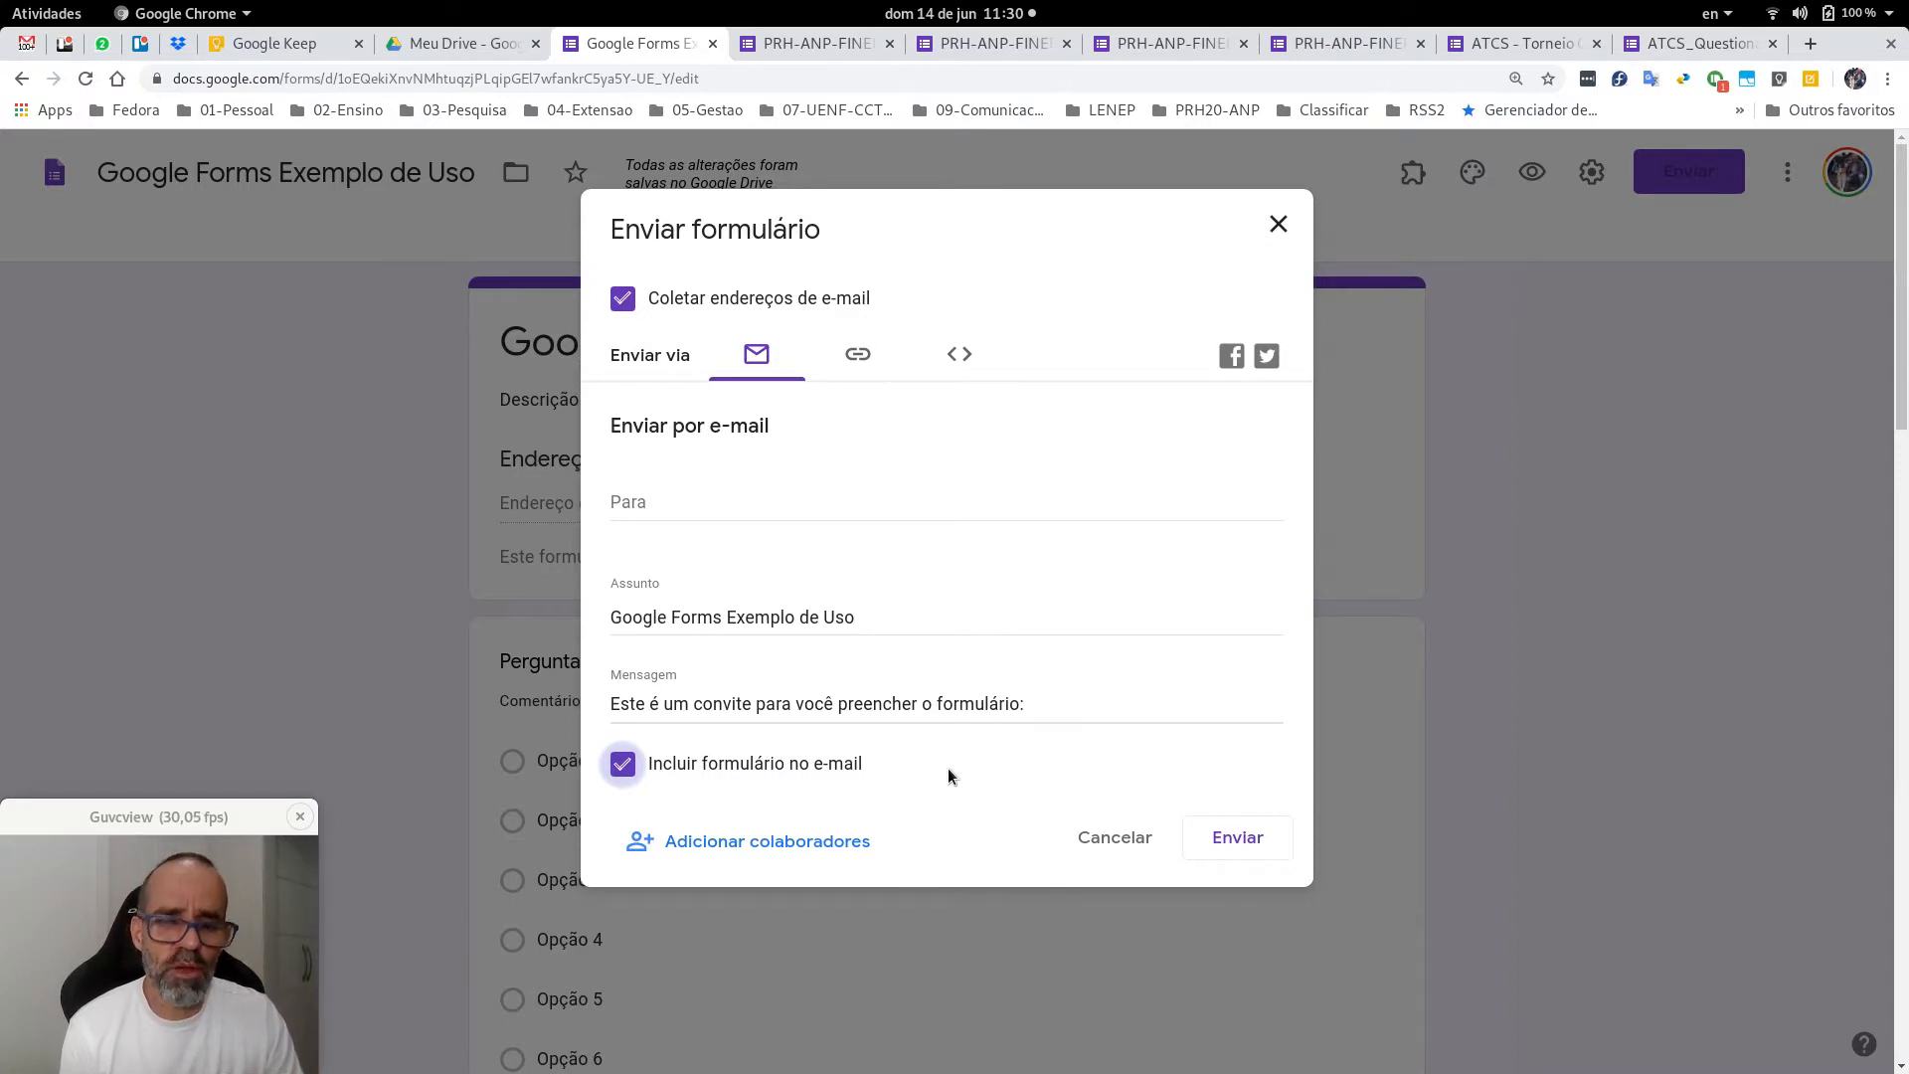
left_click(861, 362)
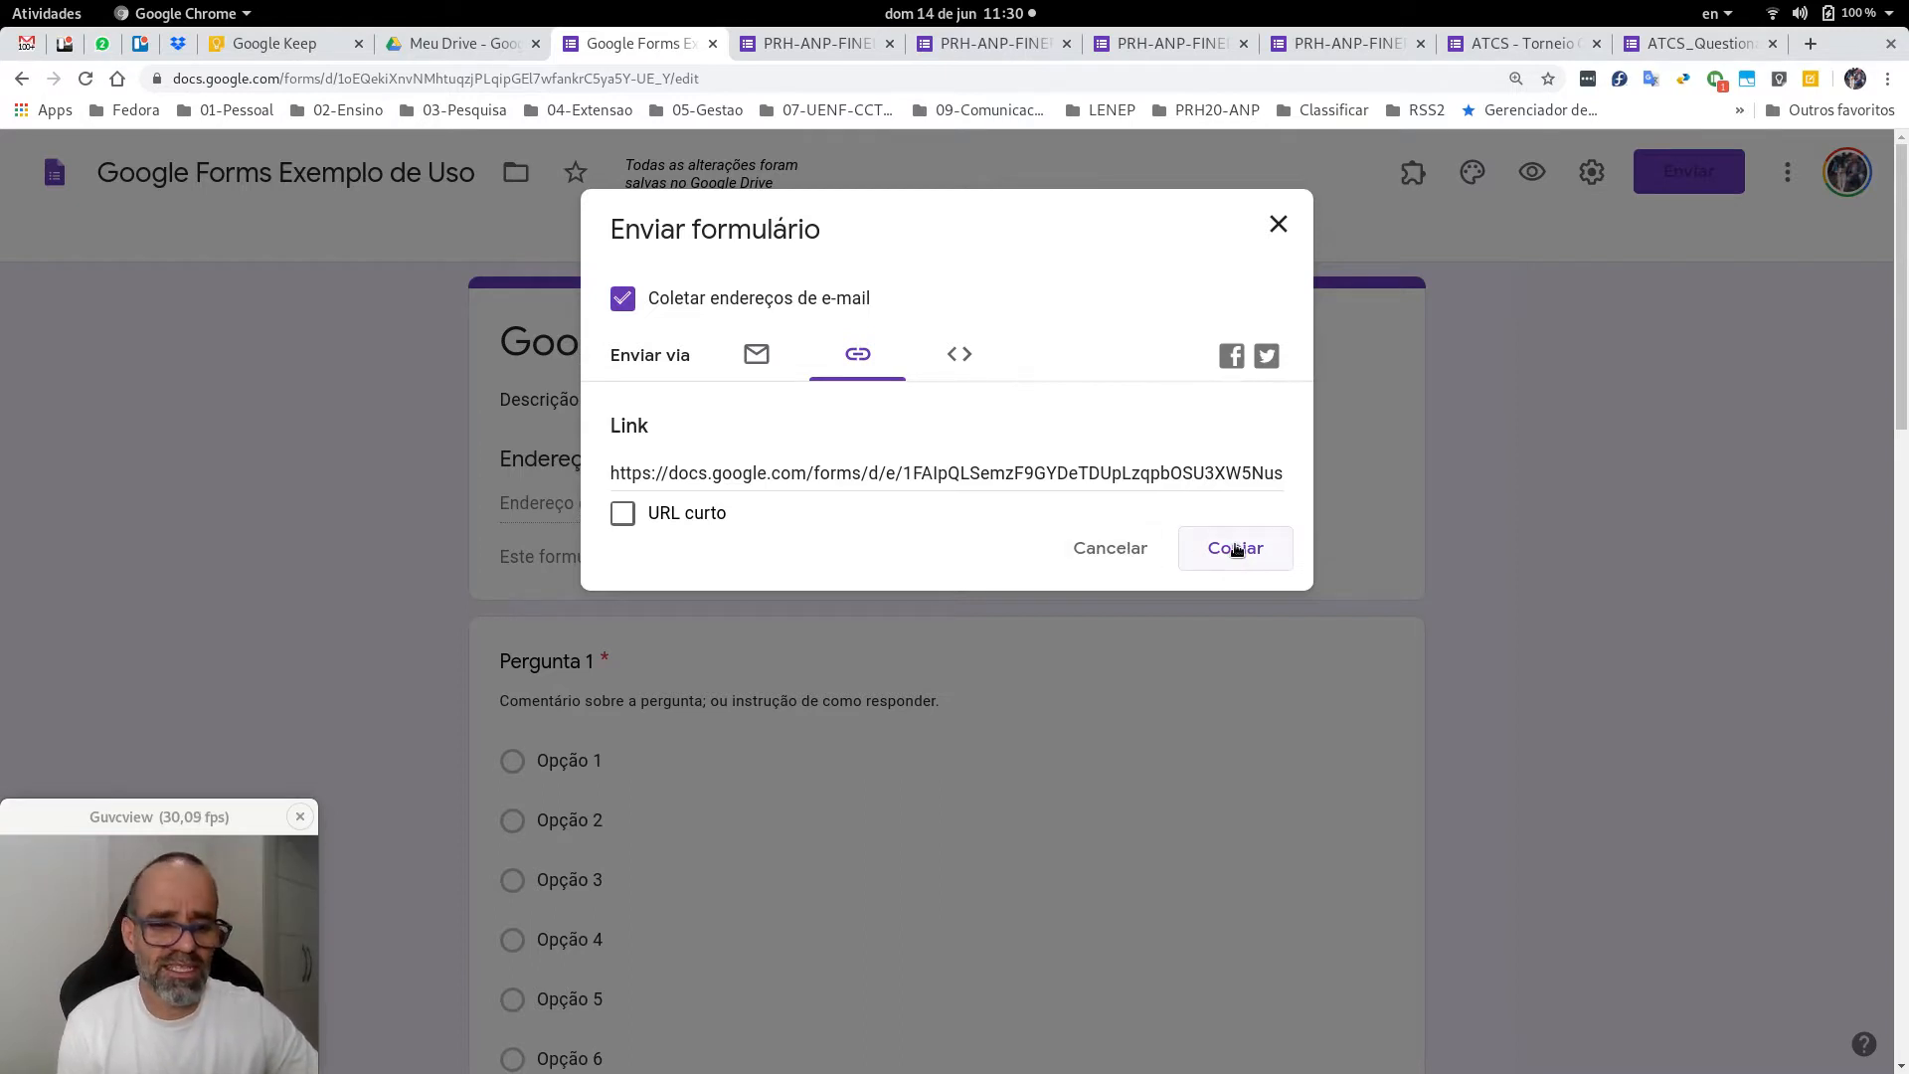
View the iframe embed code, then copy the full-length form link with Copiar.
left_click(957, 355)
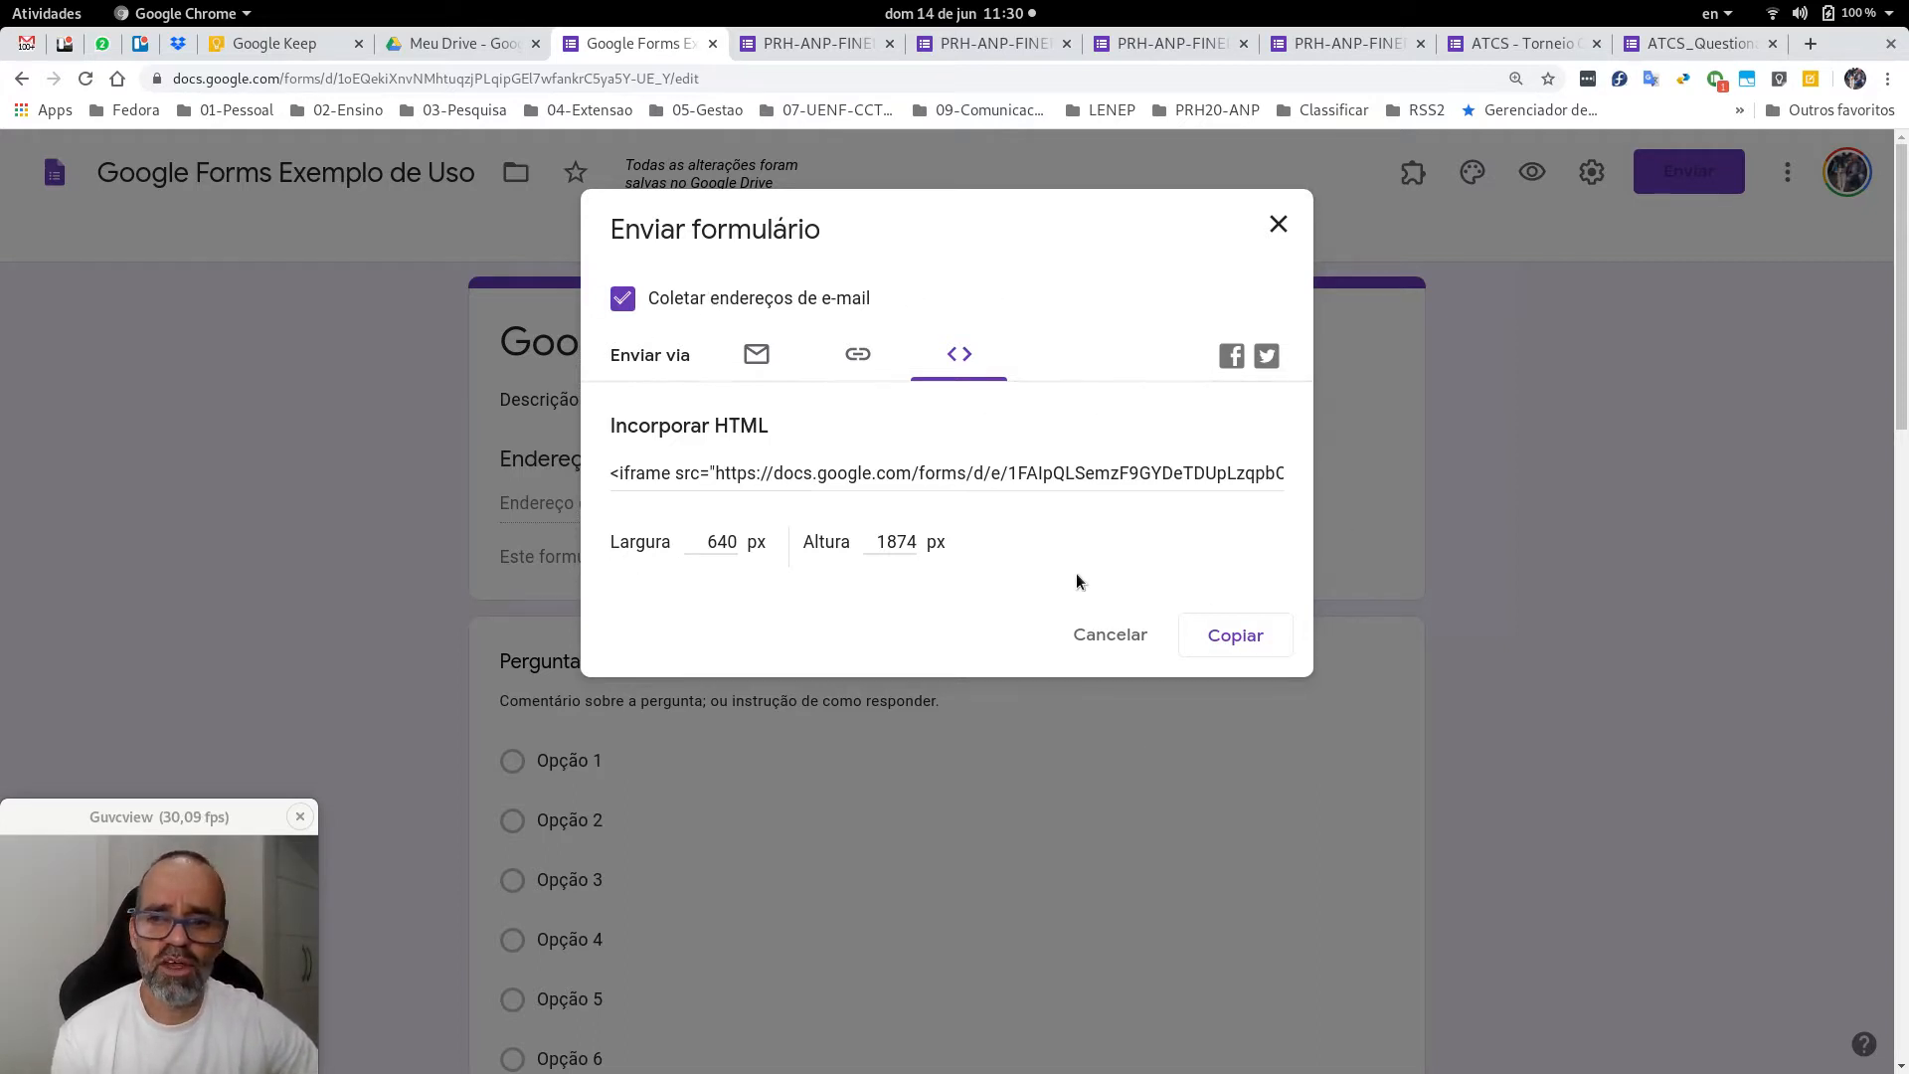
left_click(890, 384)
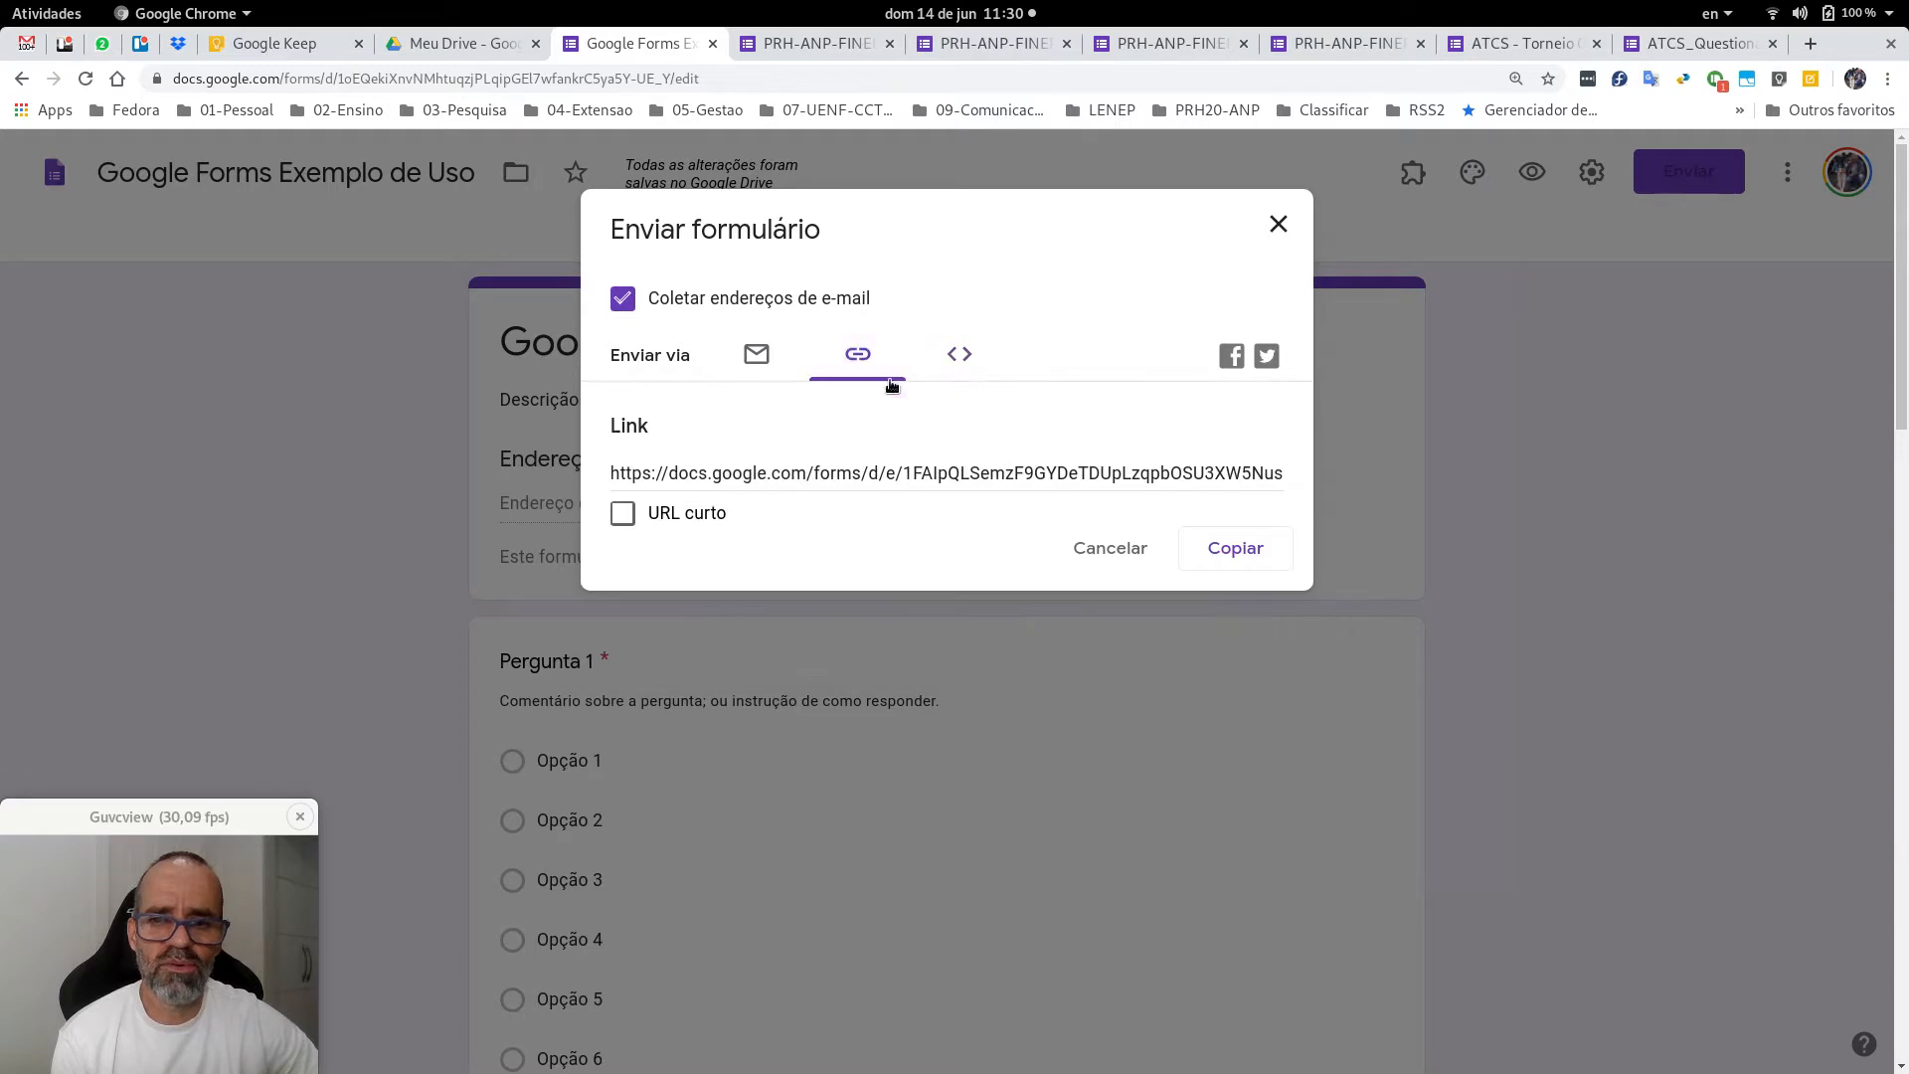
left_click(1236, 550)
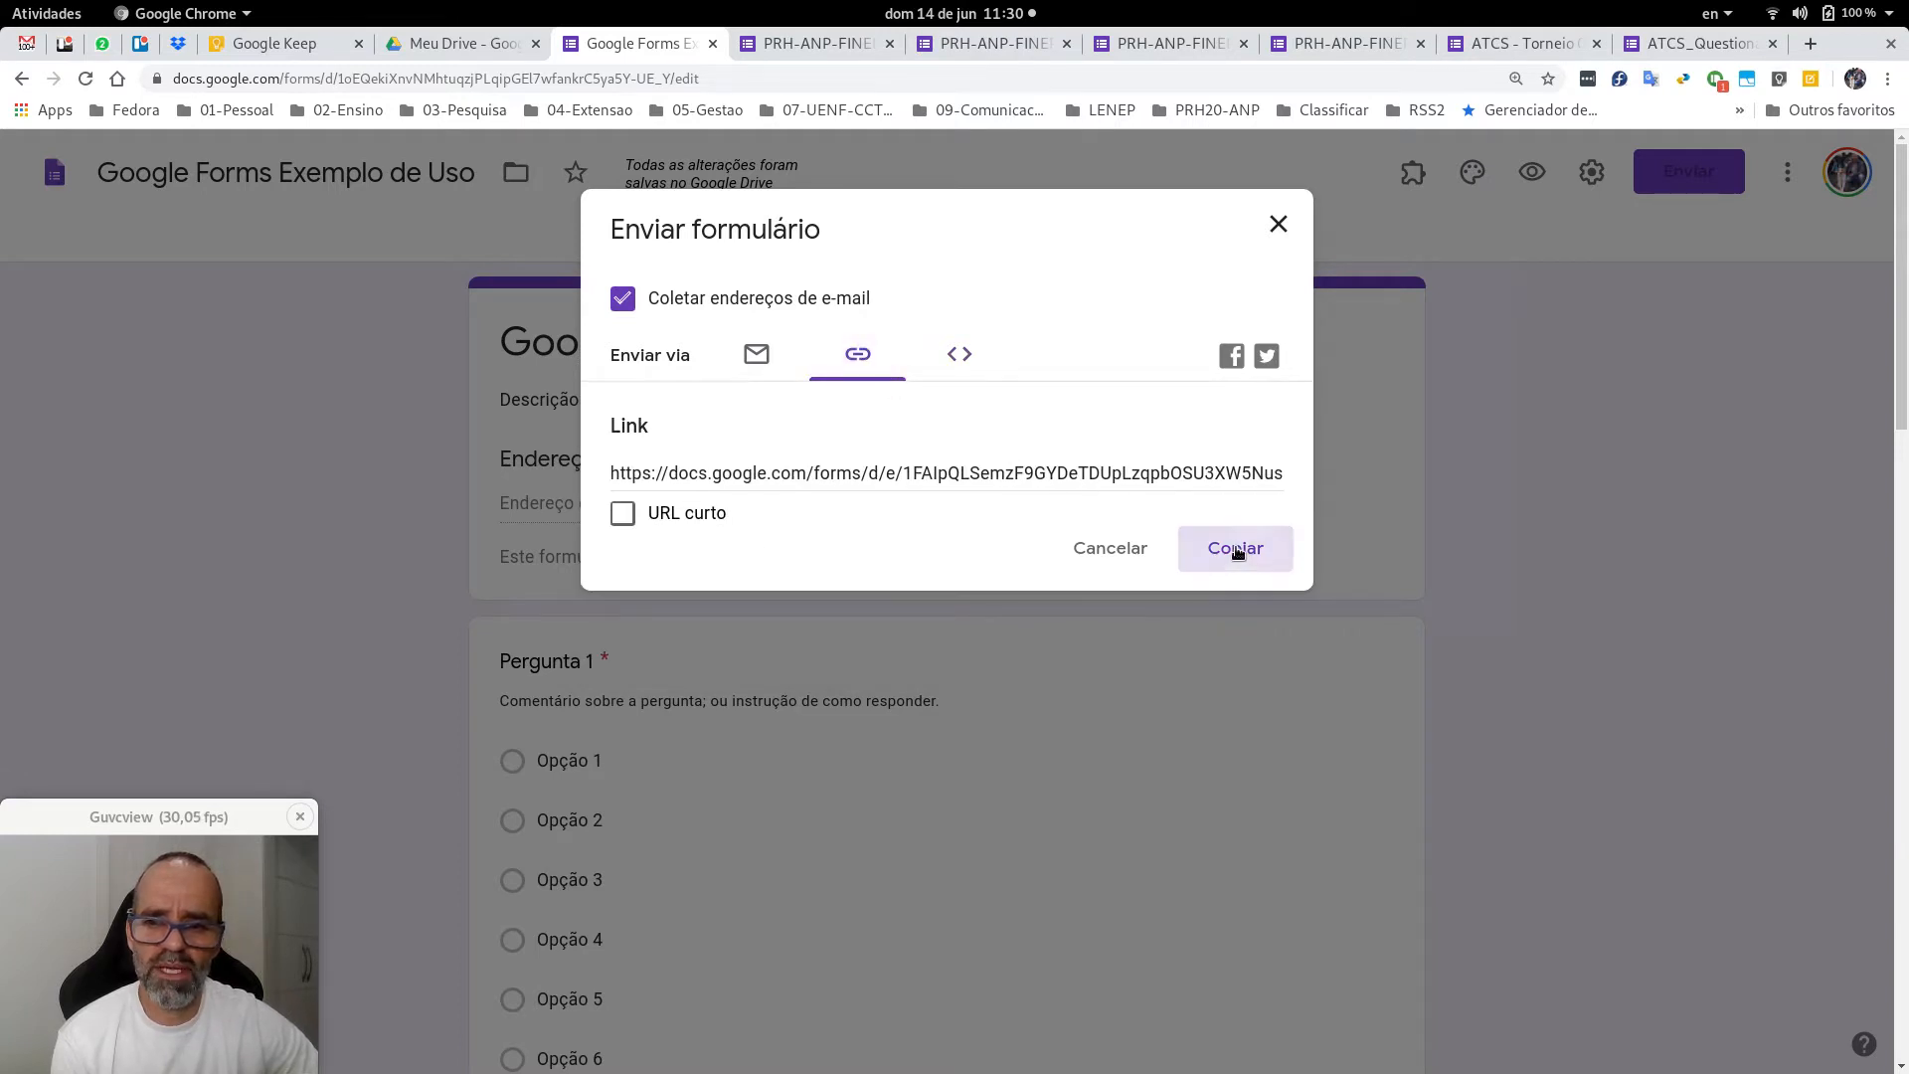
left_click(1281, 227)
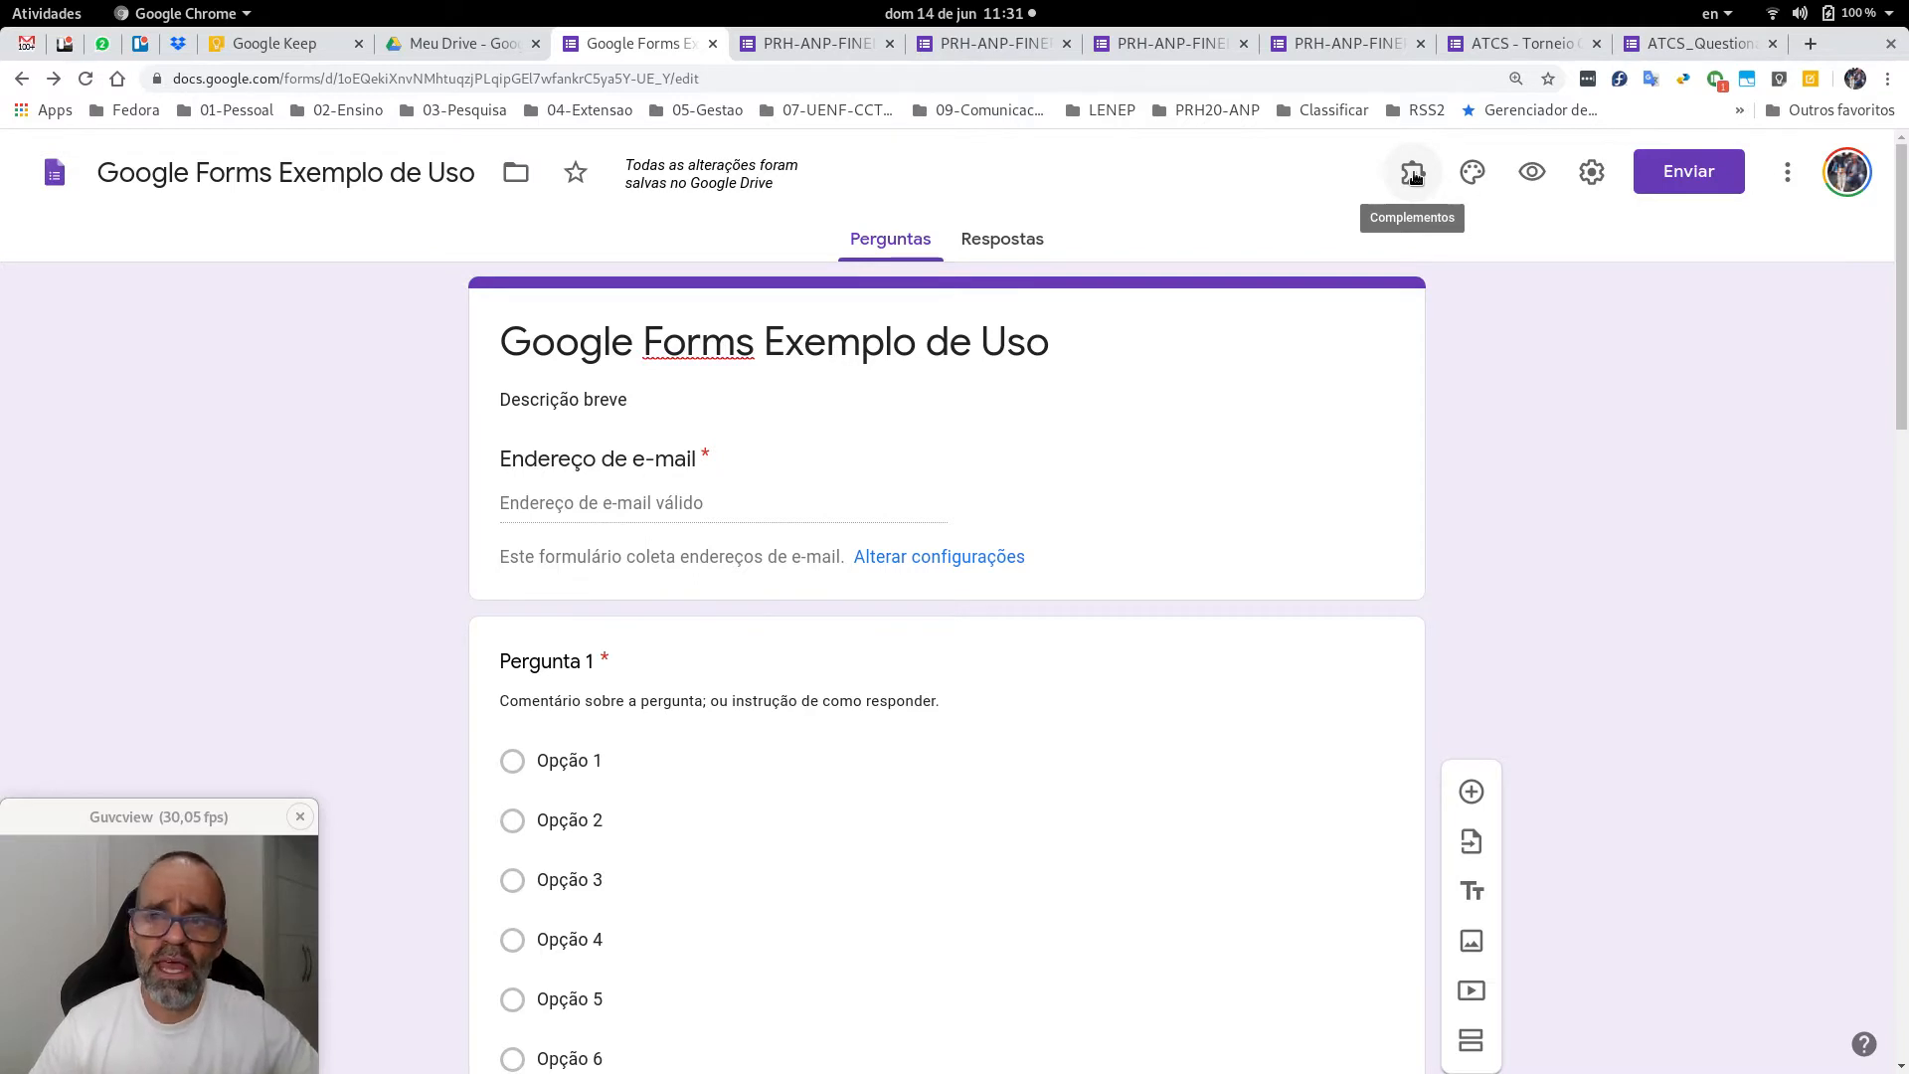
Insert the glowing lab flasks picture from the theme gallery as the form's header image.
left_click(1473, 174)
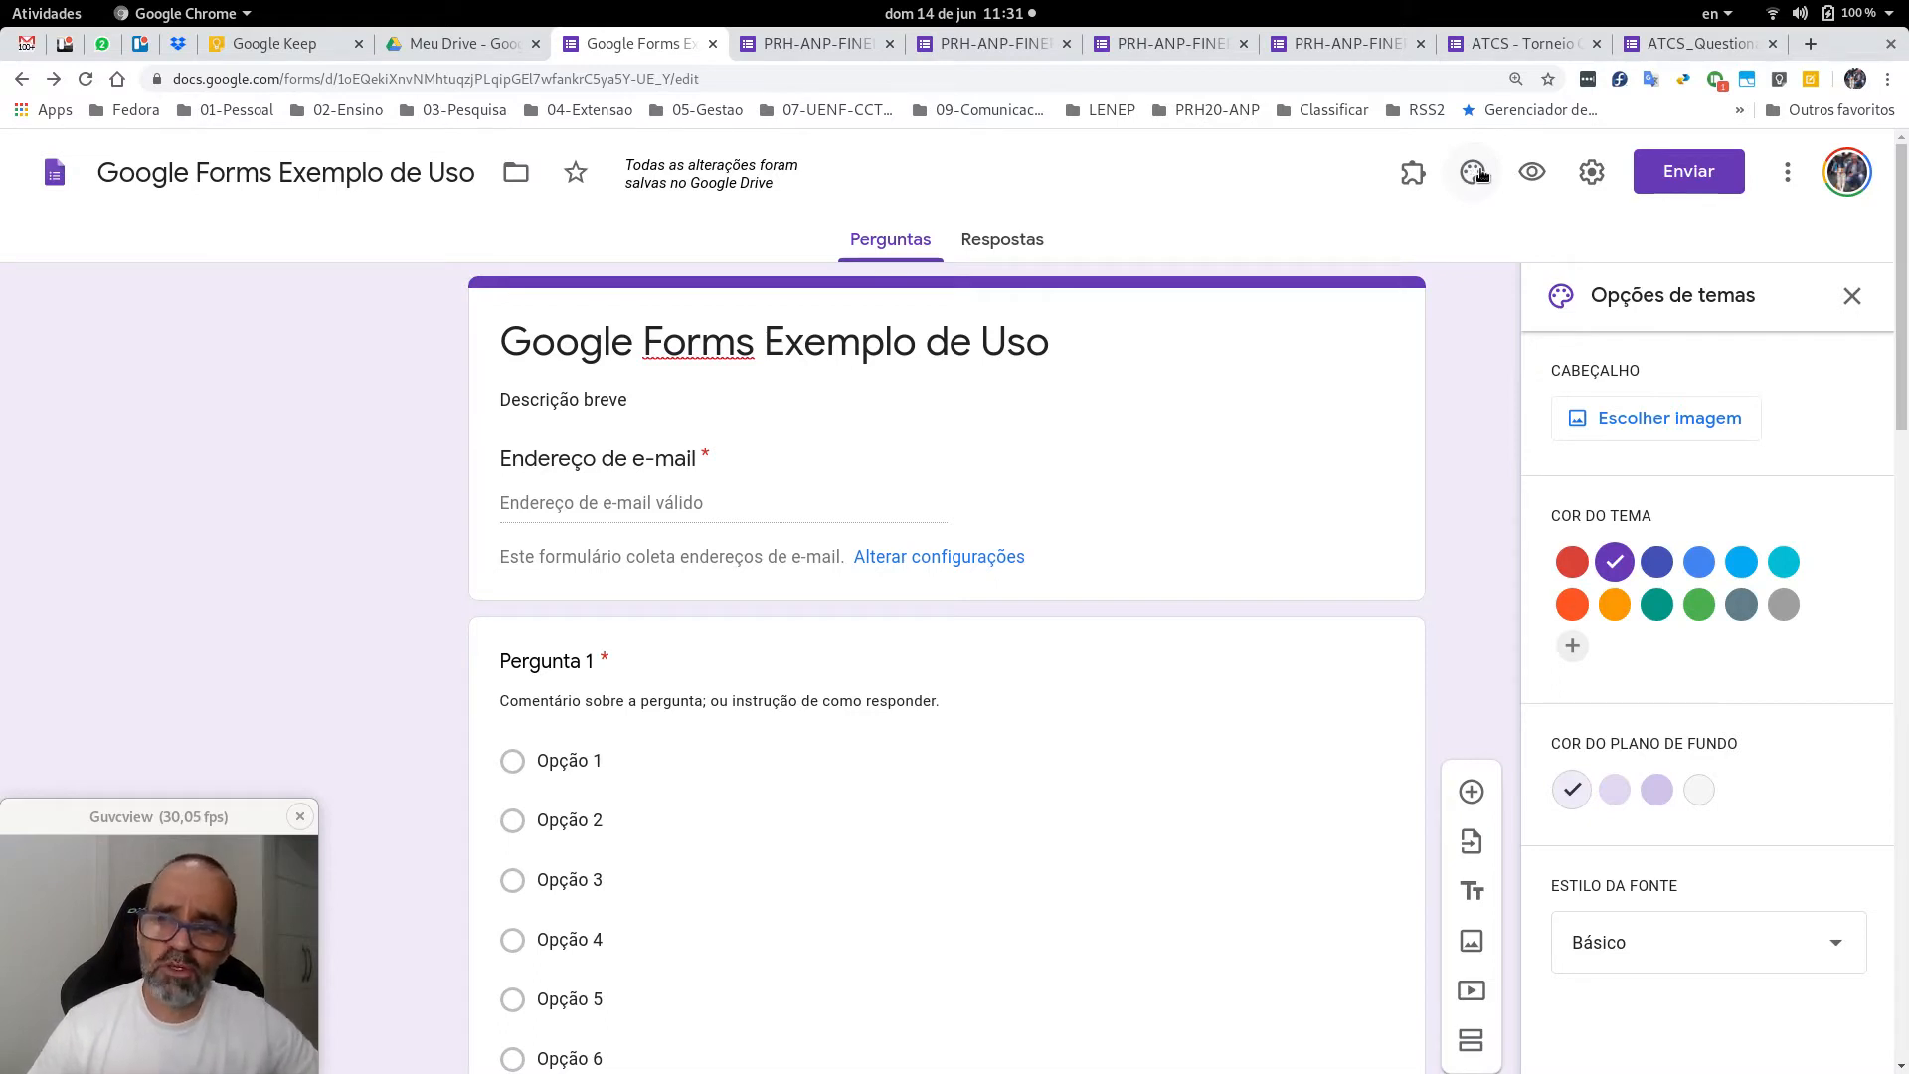
left_click(1713, 438)
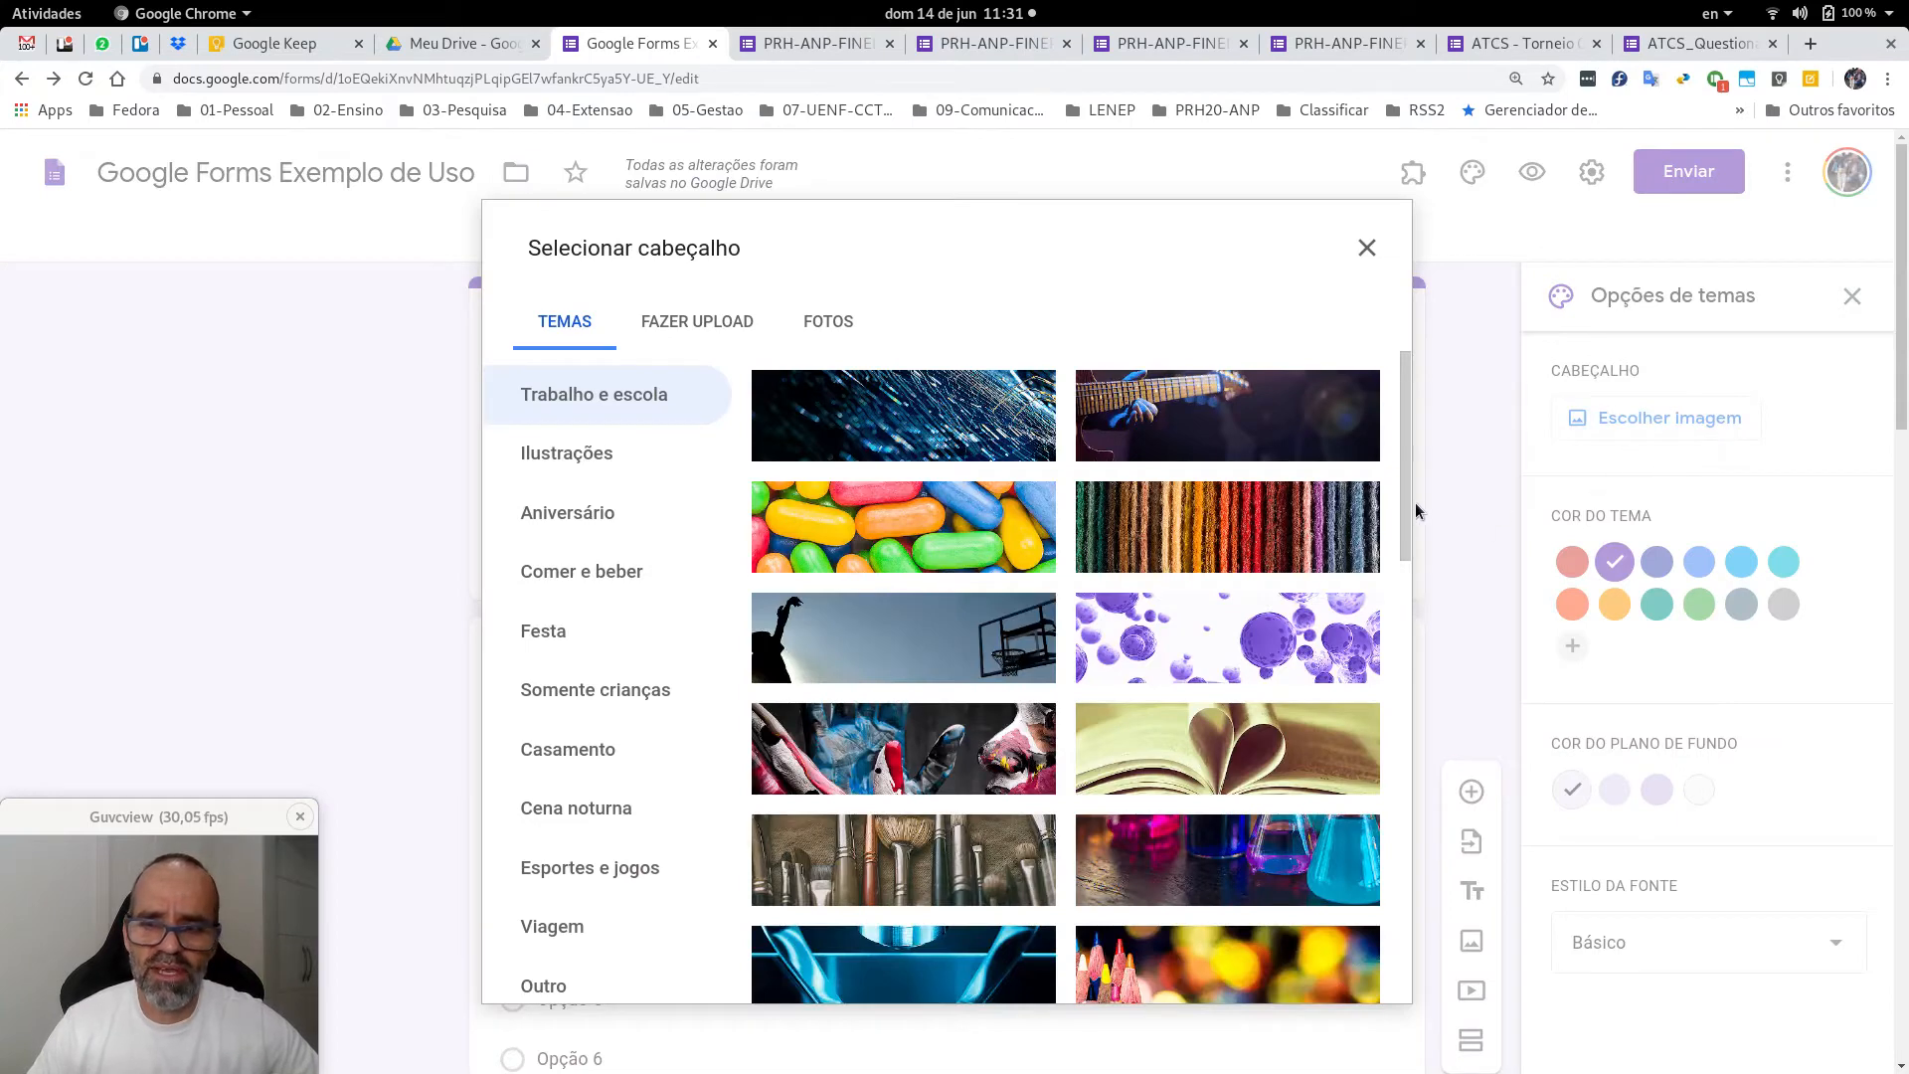
left_click_drag(1406, 415, 1347, 344)
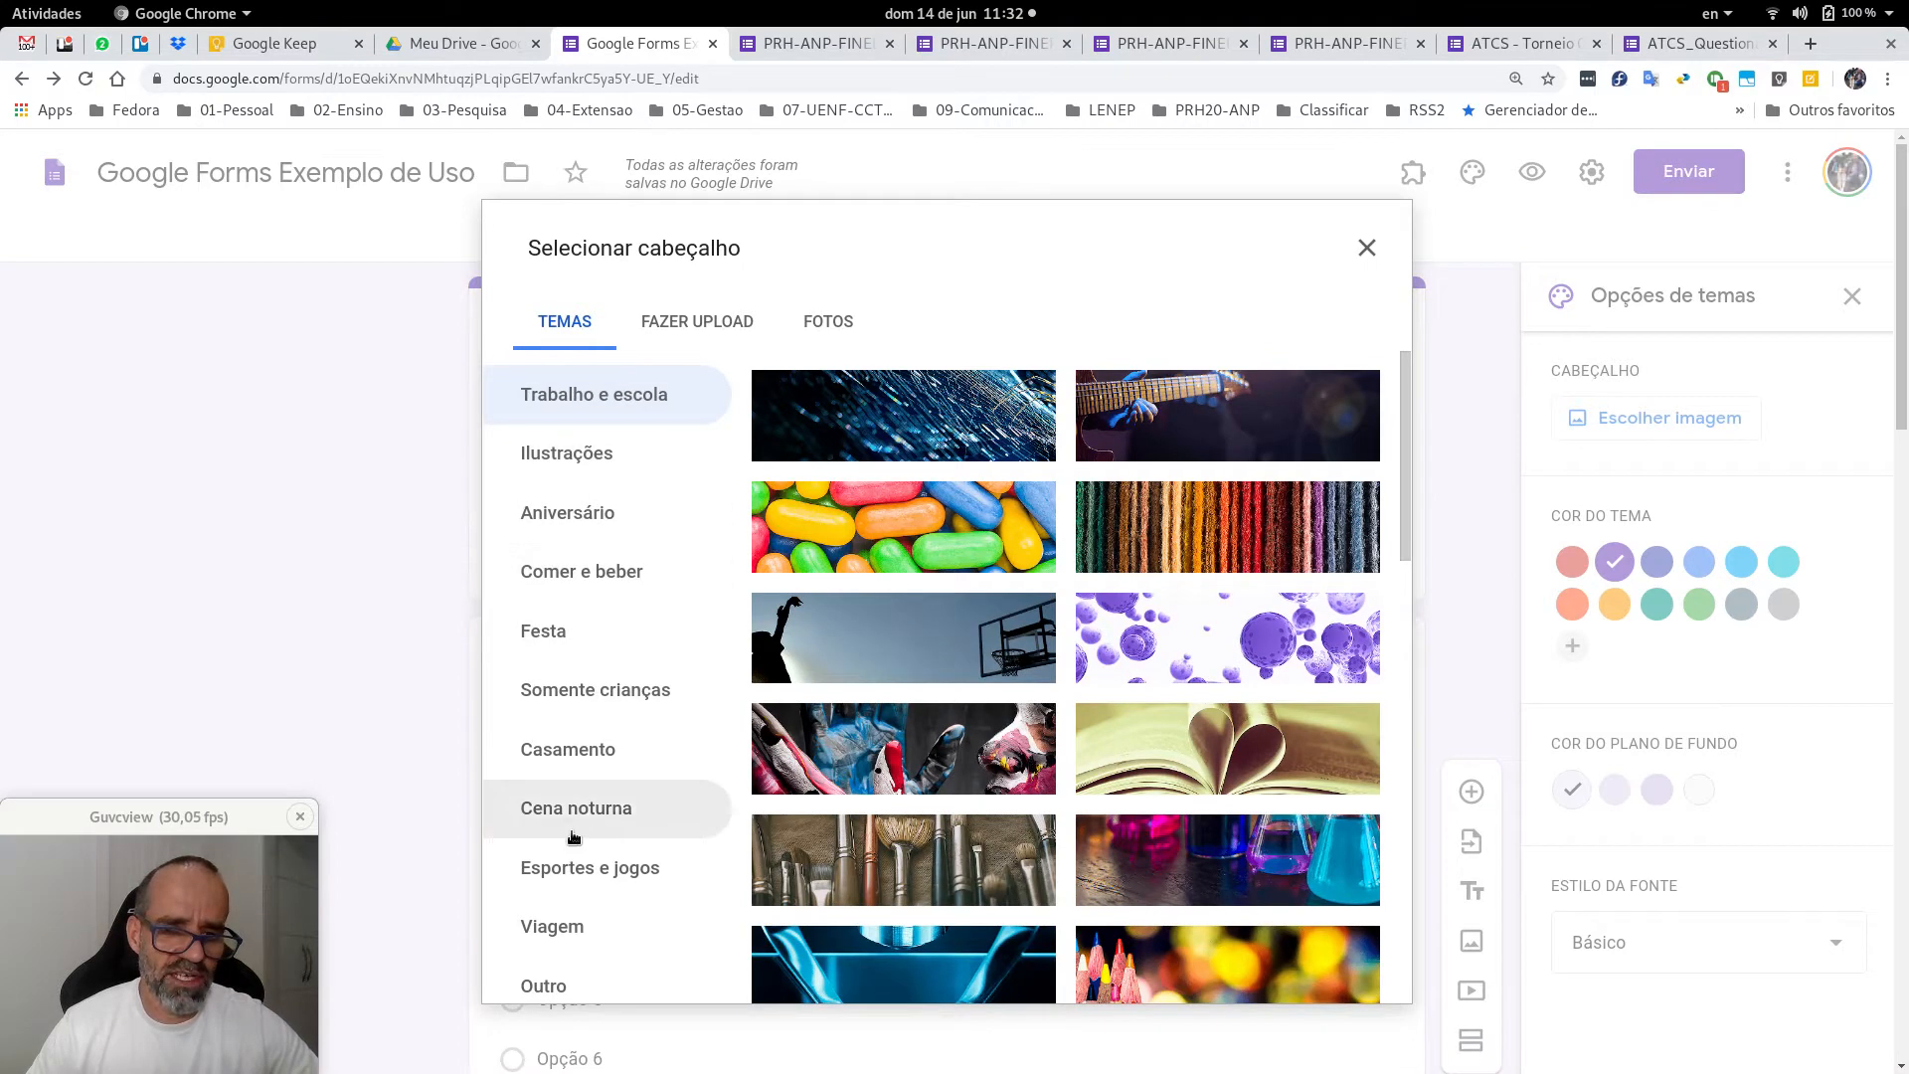
scroll(574, 831, "down", 2)
scroll(574, 818, "up", 2)
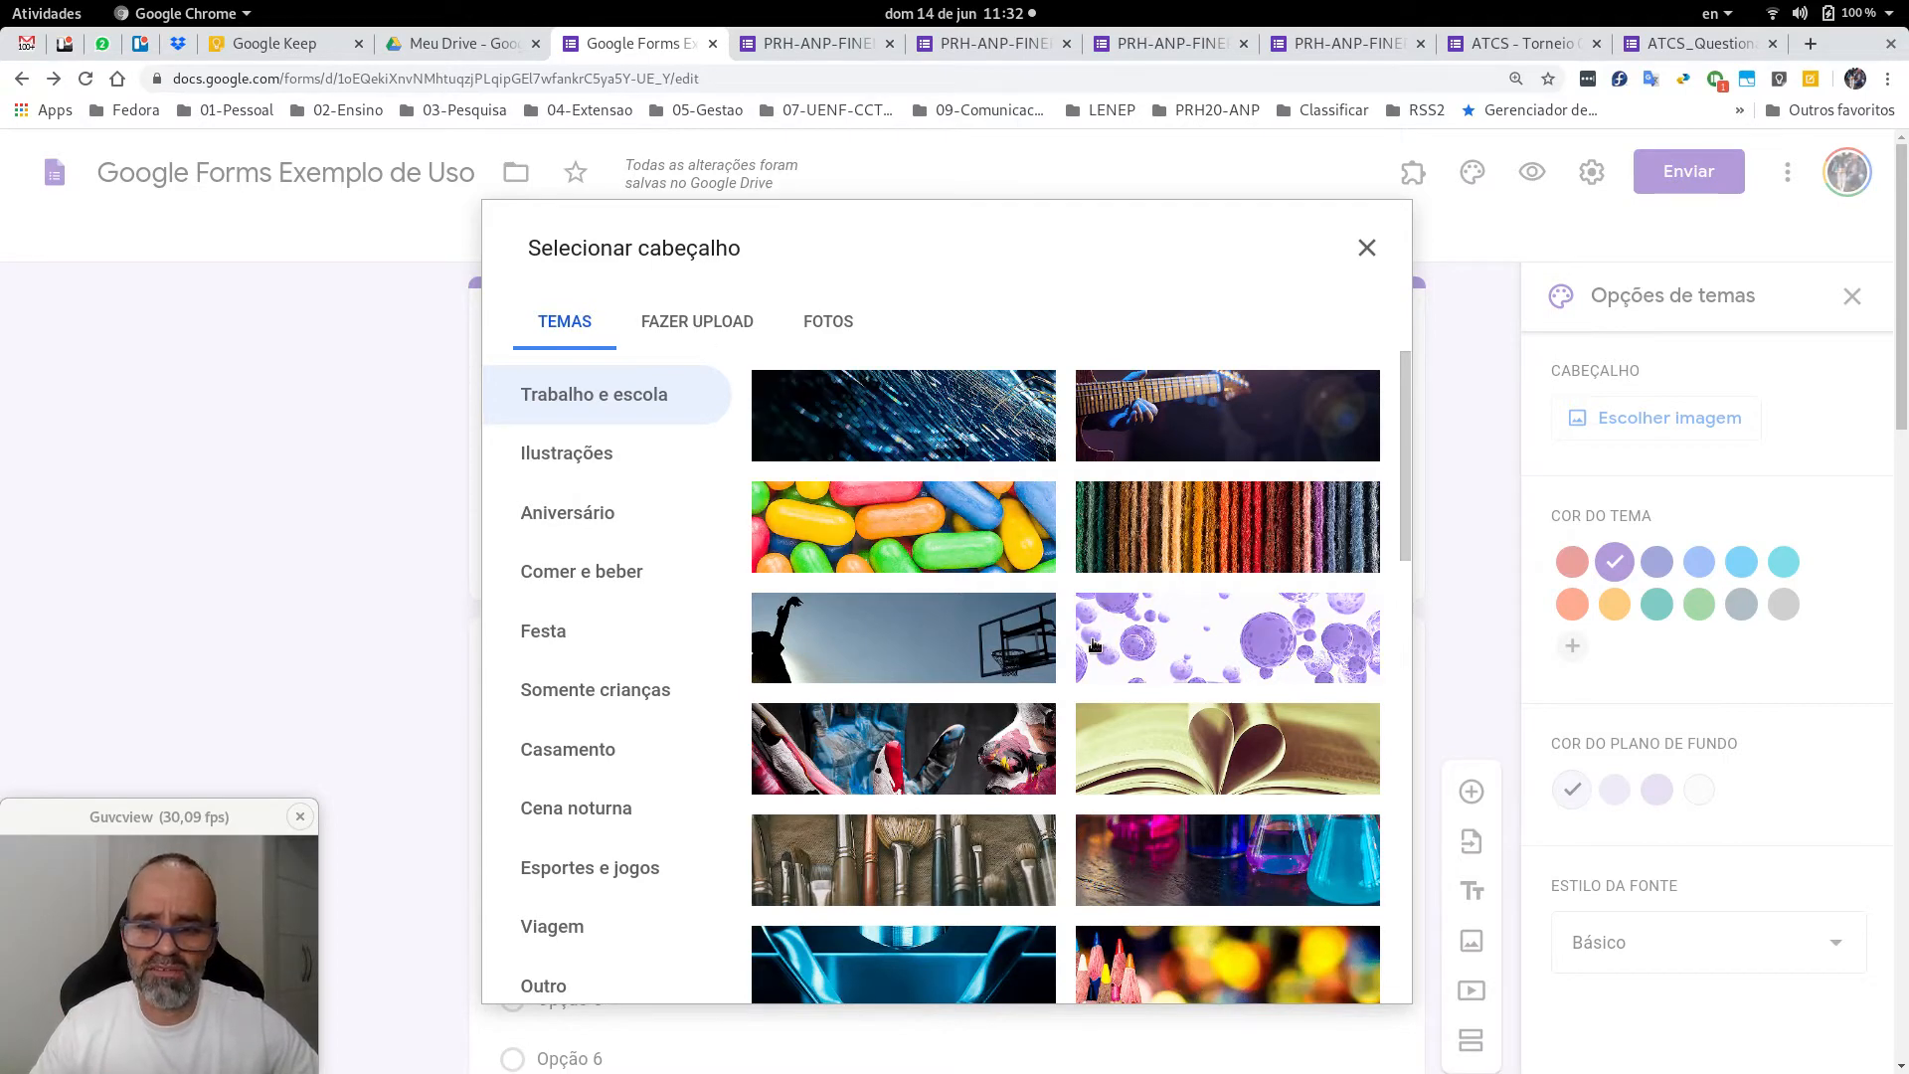
scroll(1208, 680, "down", 1)
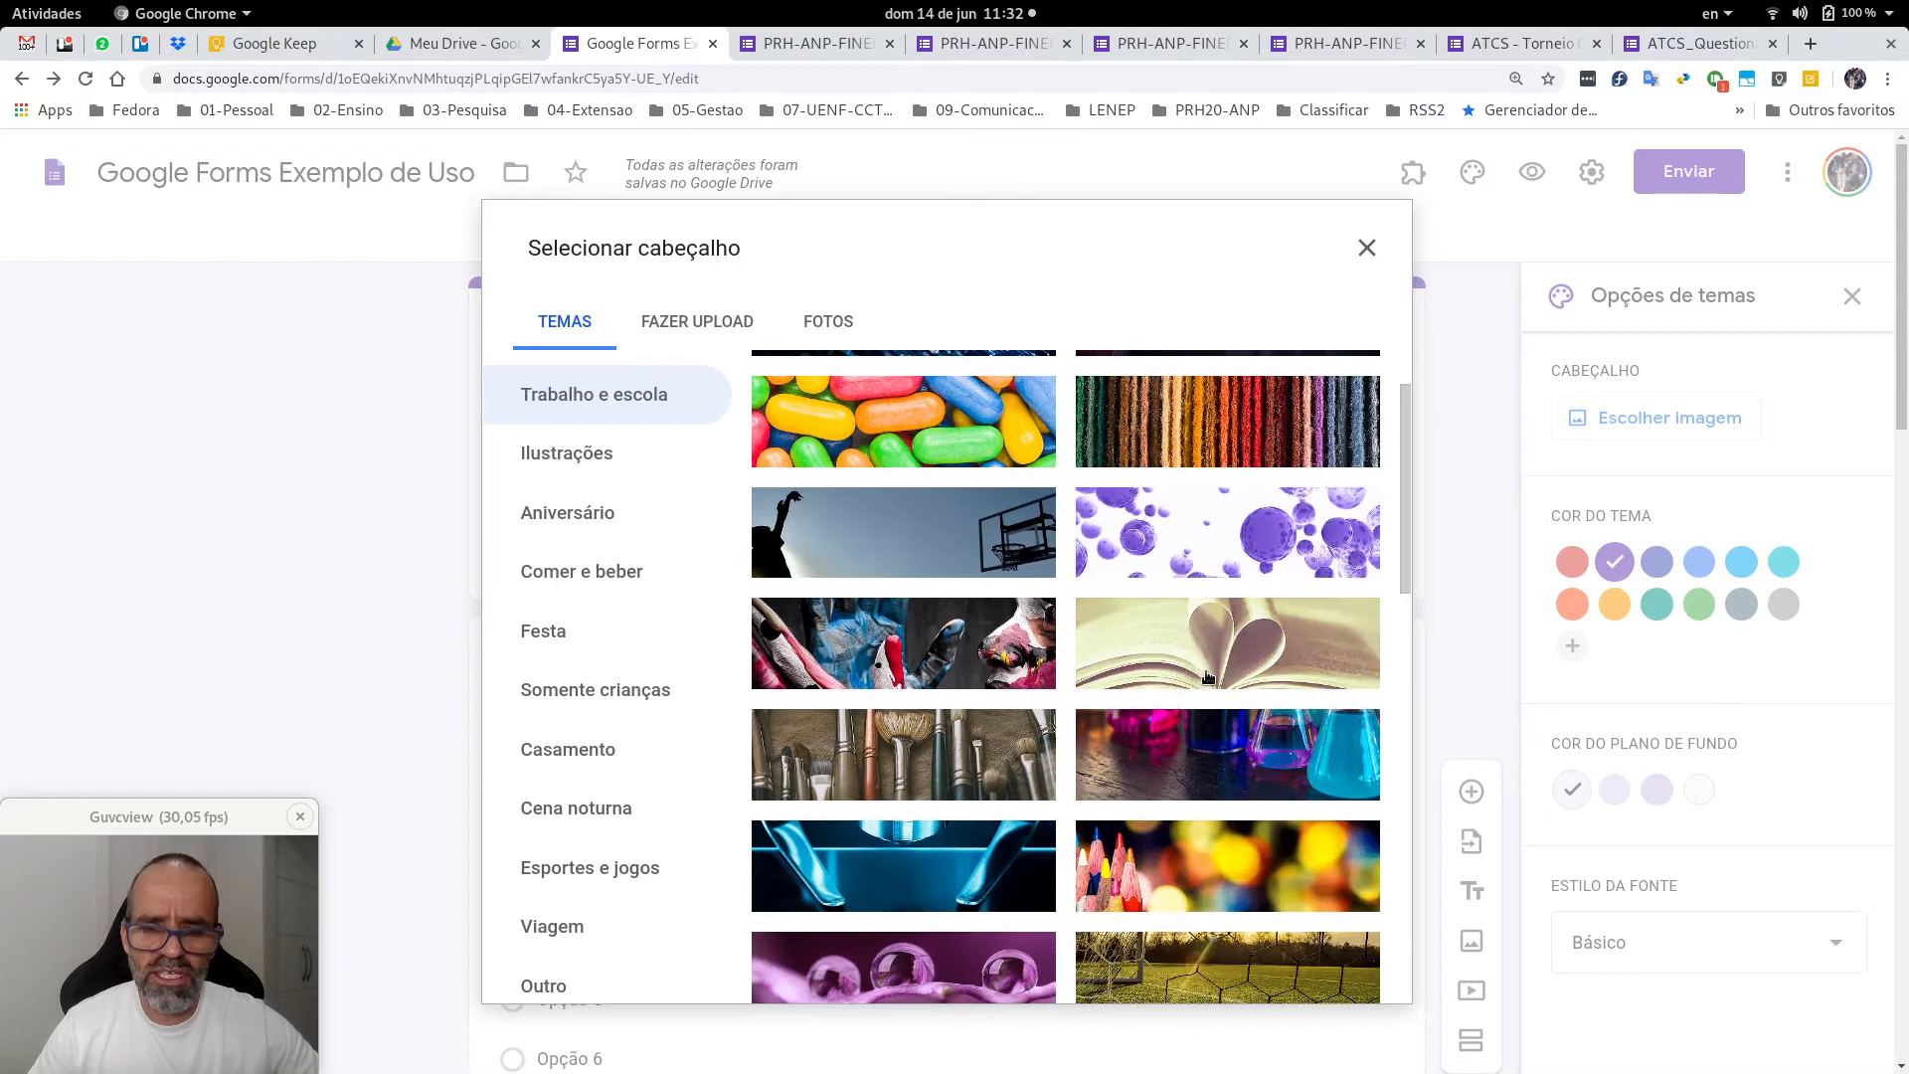
left_click(1234, 753)
left_click(1268, 781)
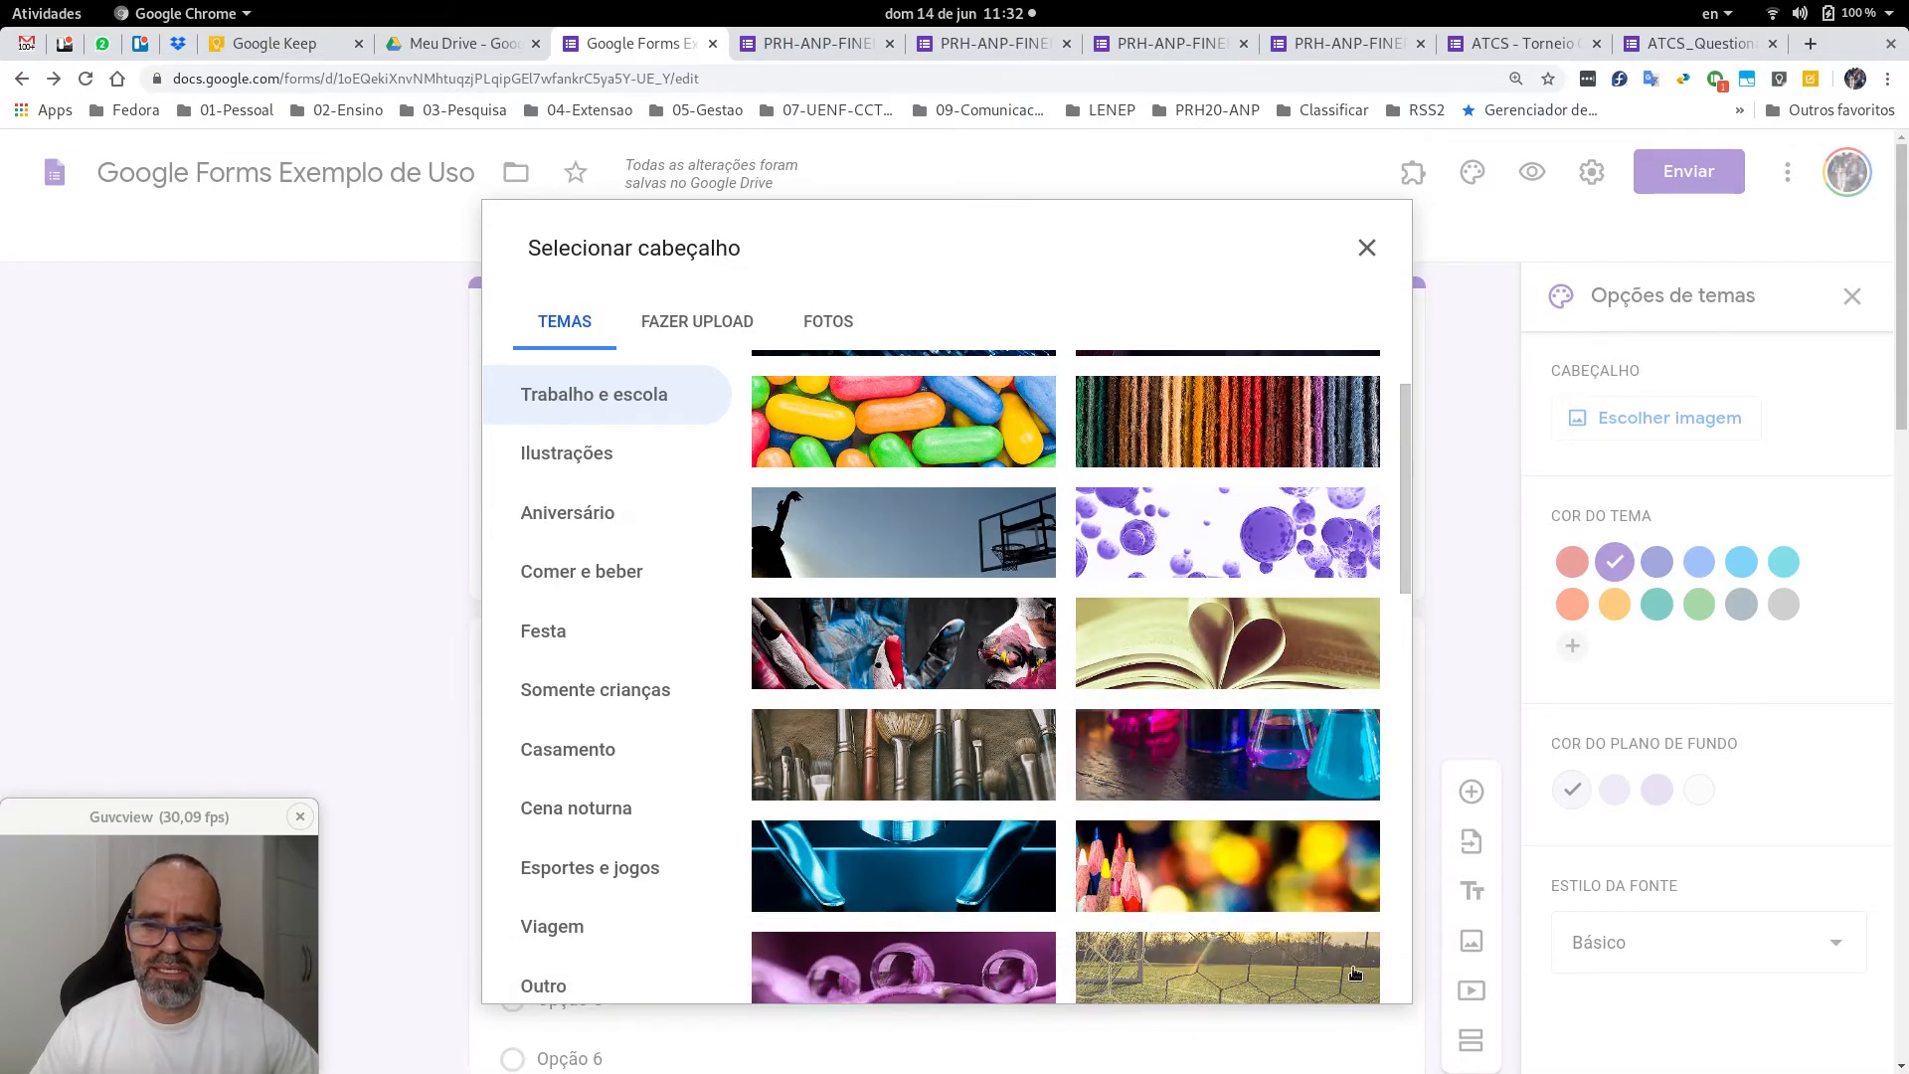
left_click(1282, 791)
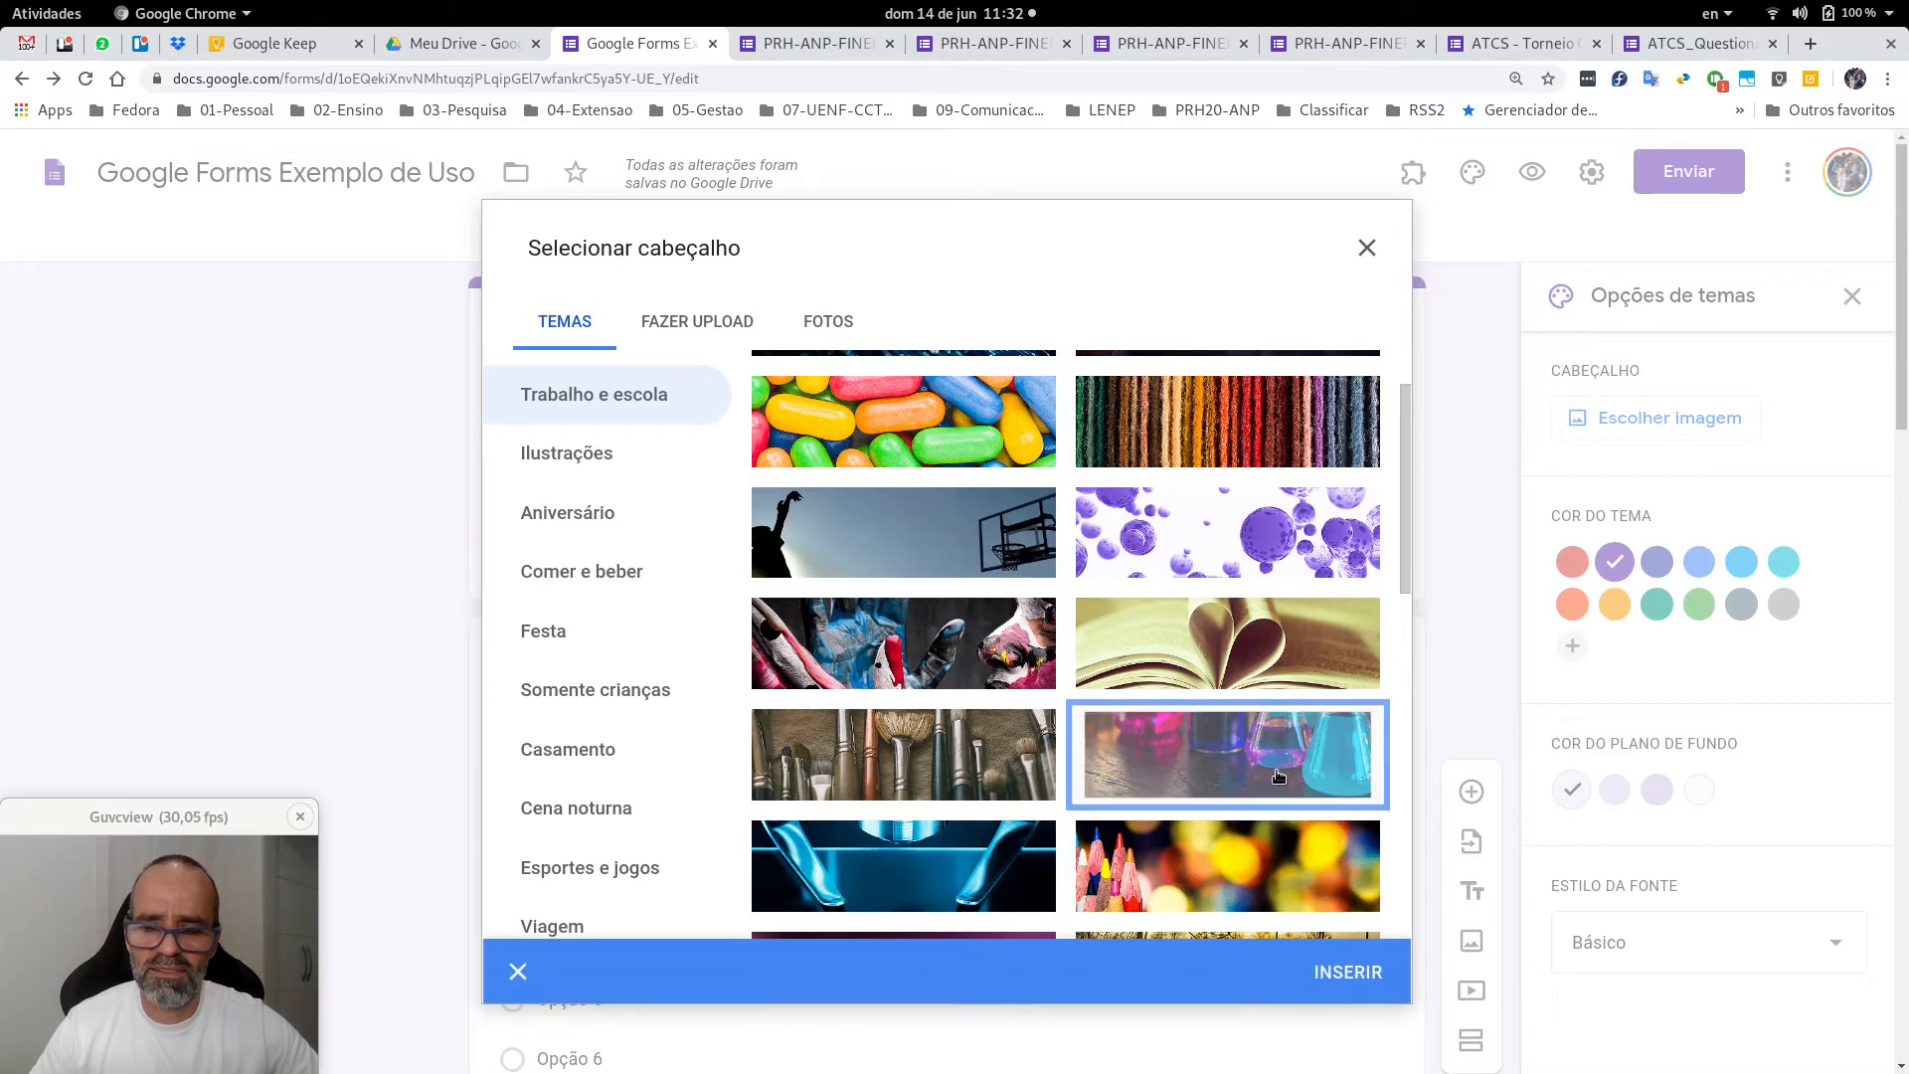
left_click(1349, 974)
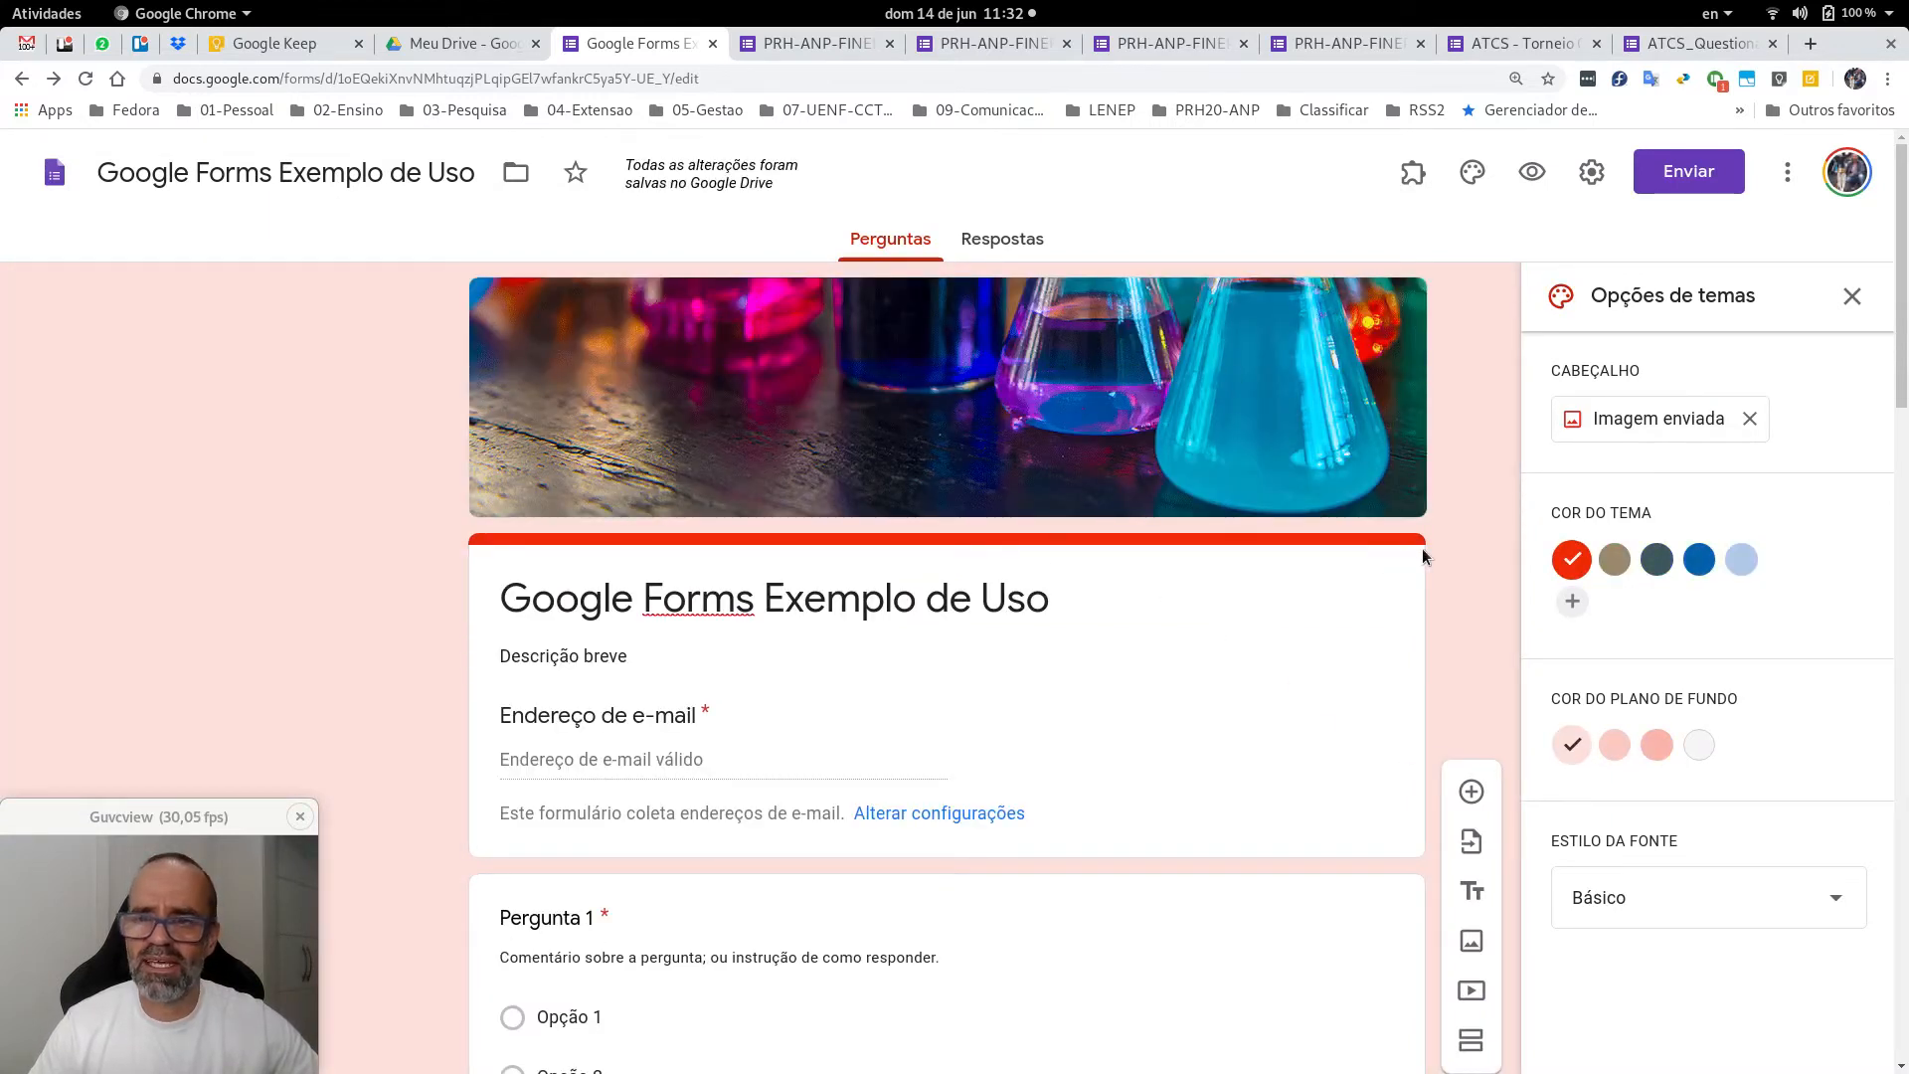
Try the brown theme colour, then return to red.
scroll(1496, 569, "down", 1)
scroll(1495, 569, "up", 1)
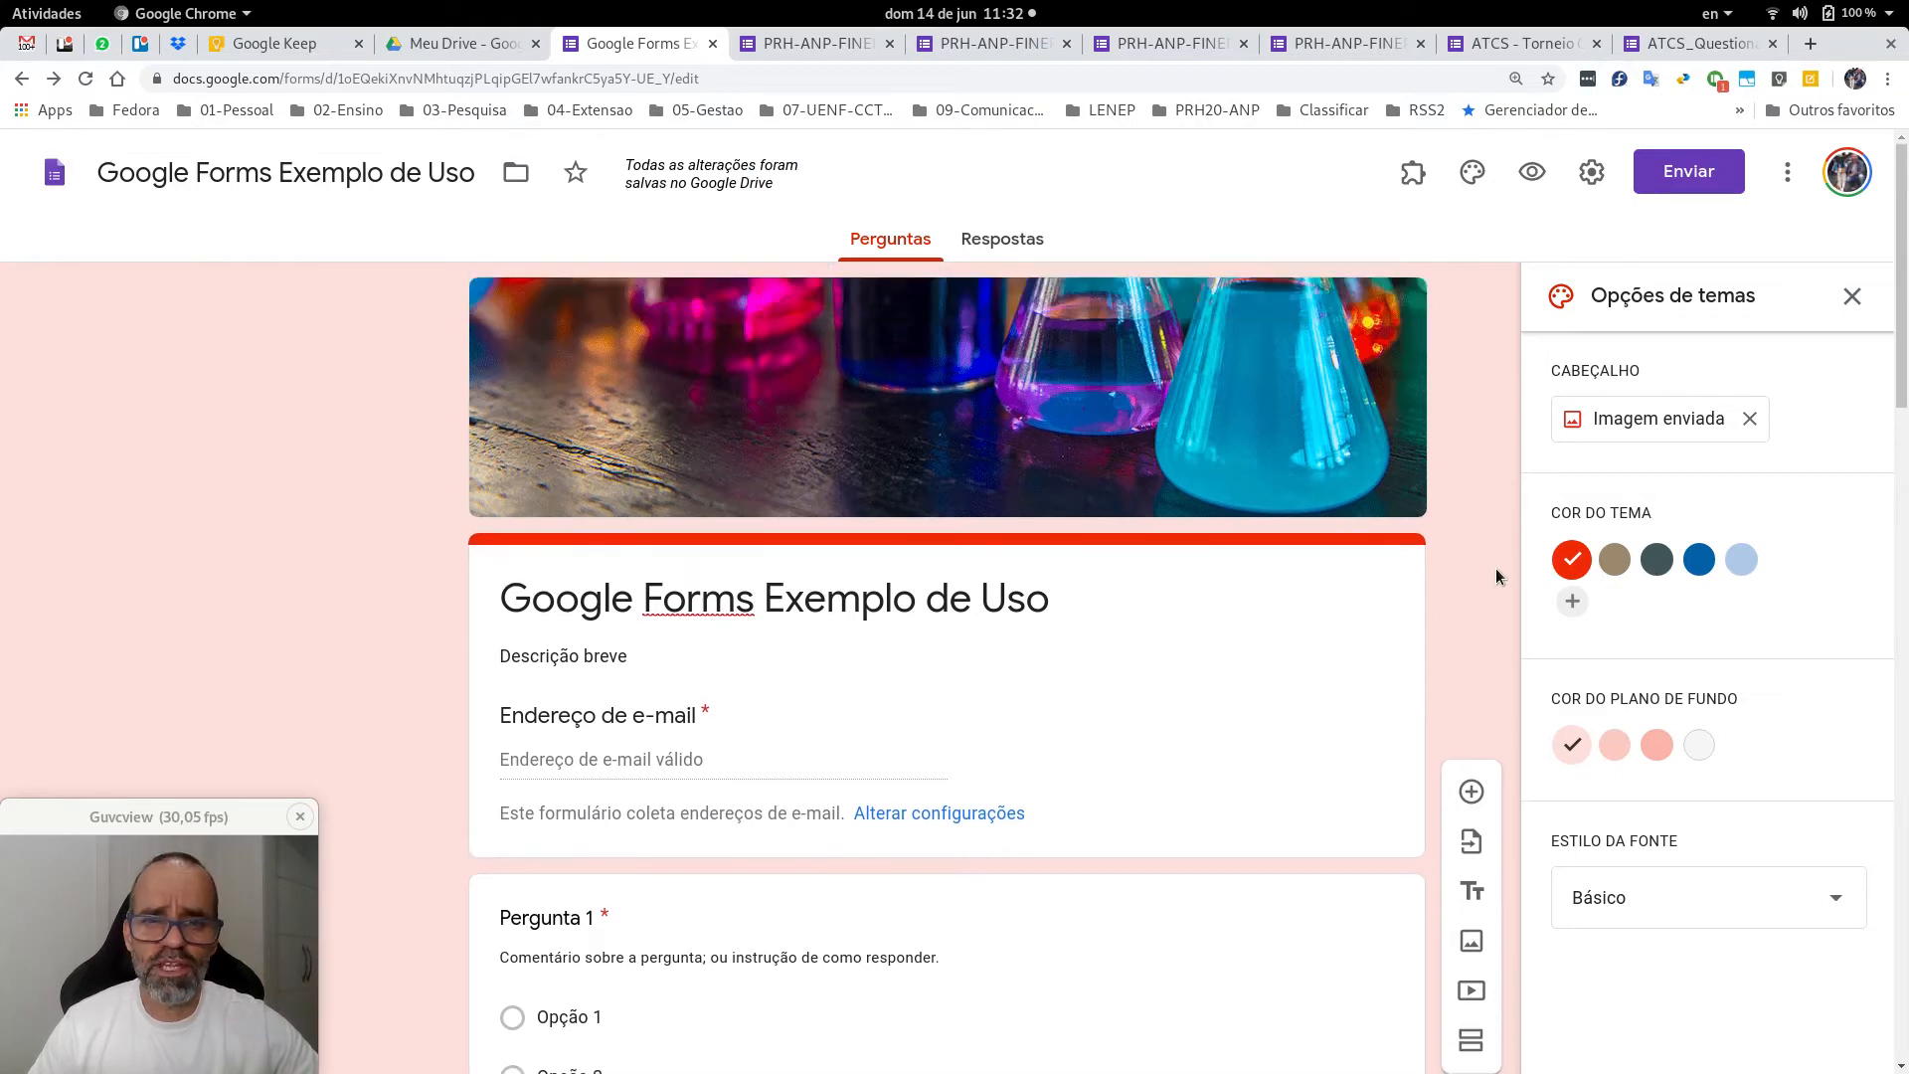
left_click(1615, 560)
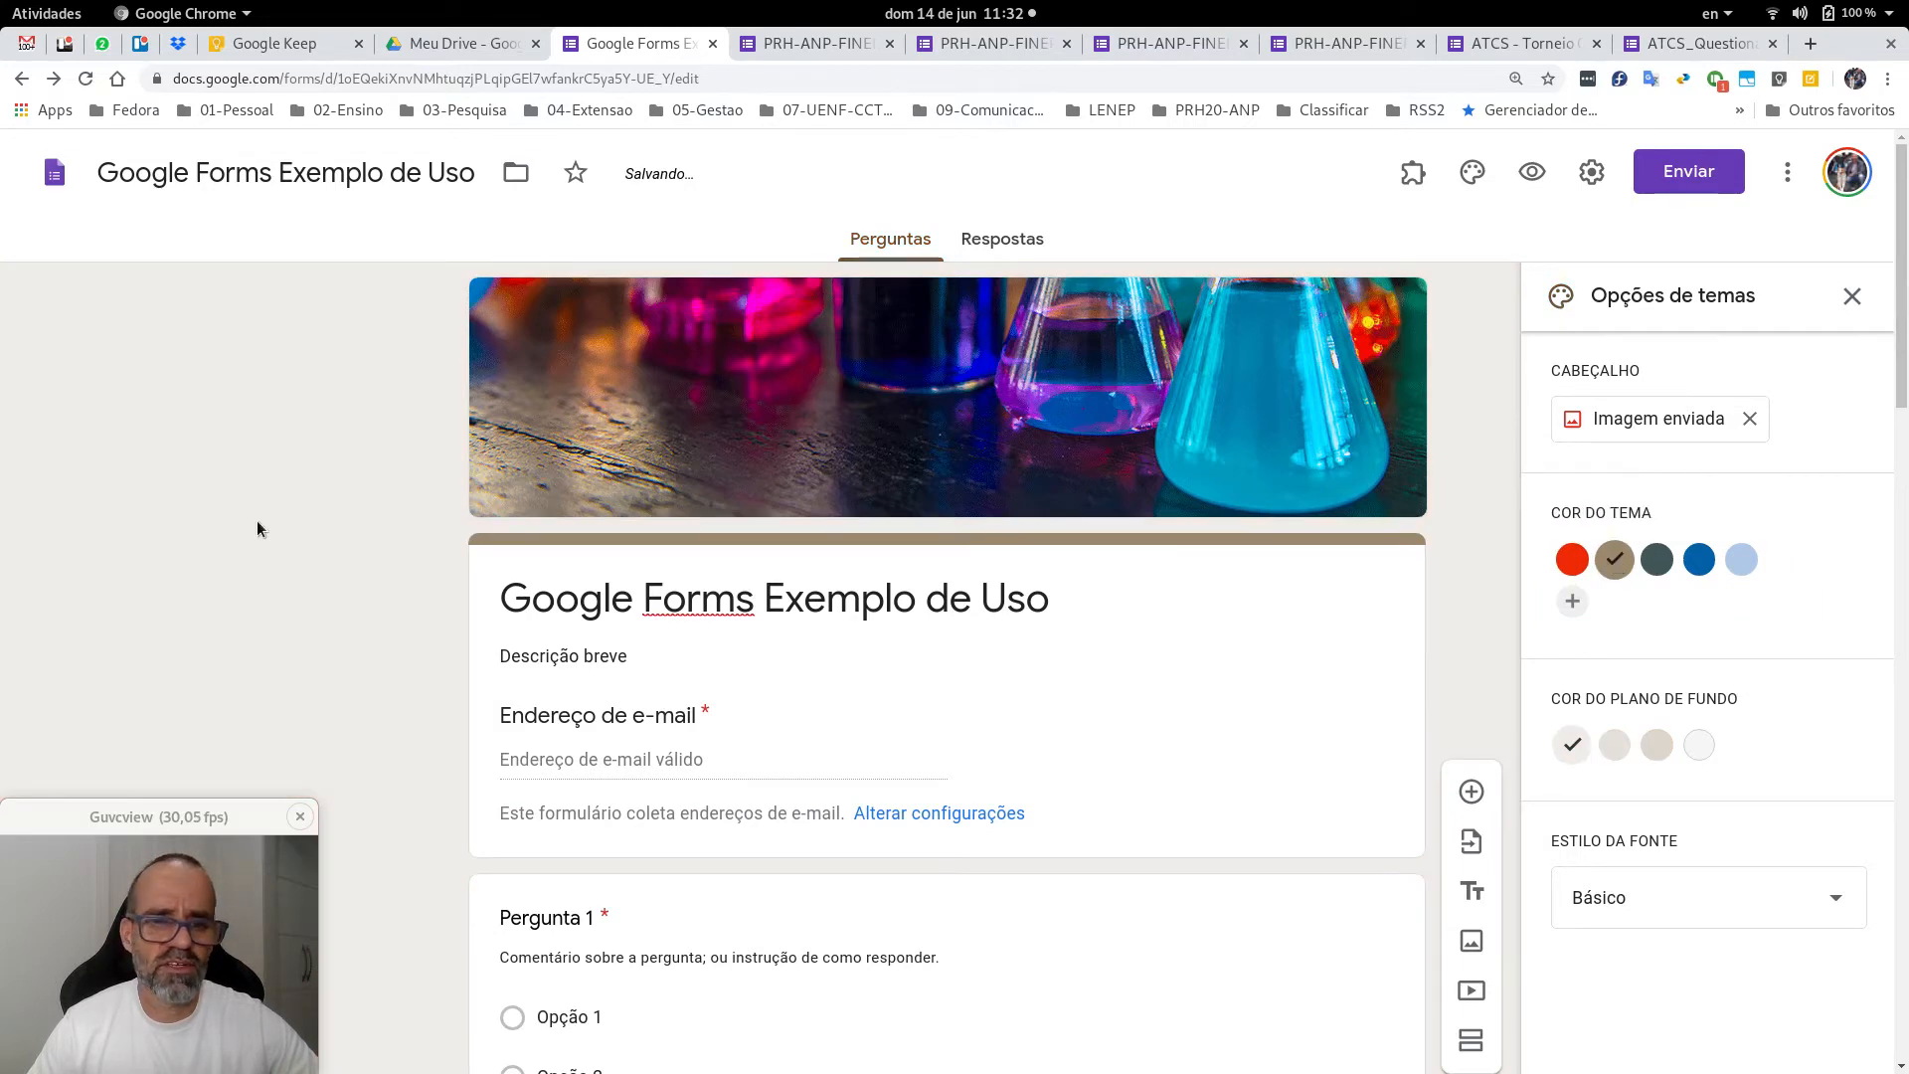
left_click(1572, 561)
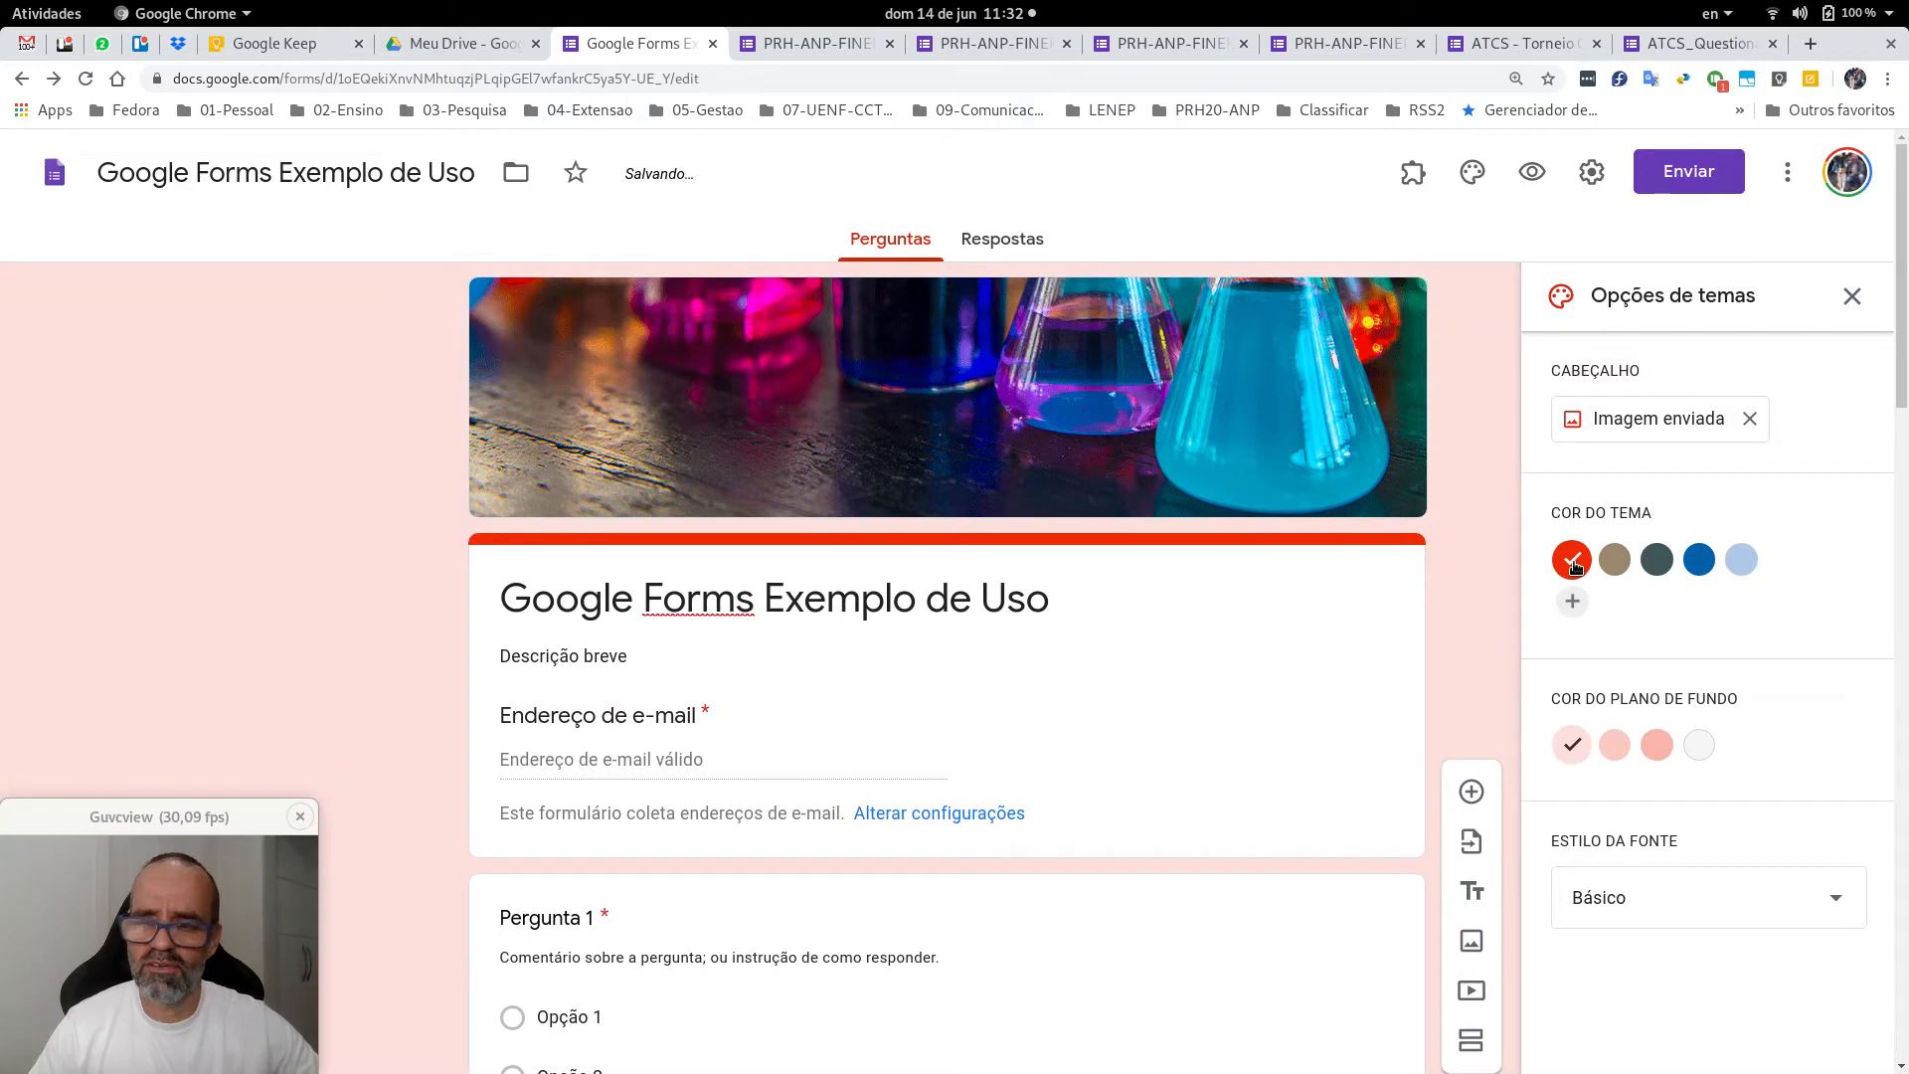
Try the Decorativo font, revert to Básico, and close the theme options.
scroll(1574, 565, "down", 2)
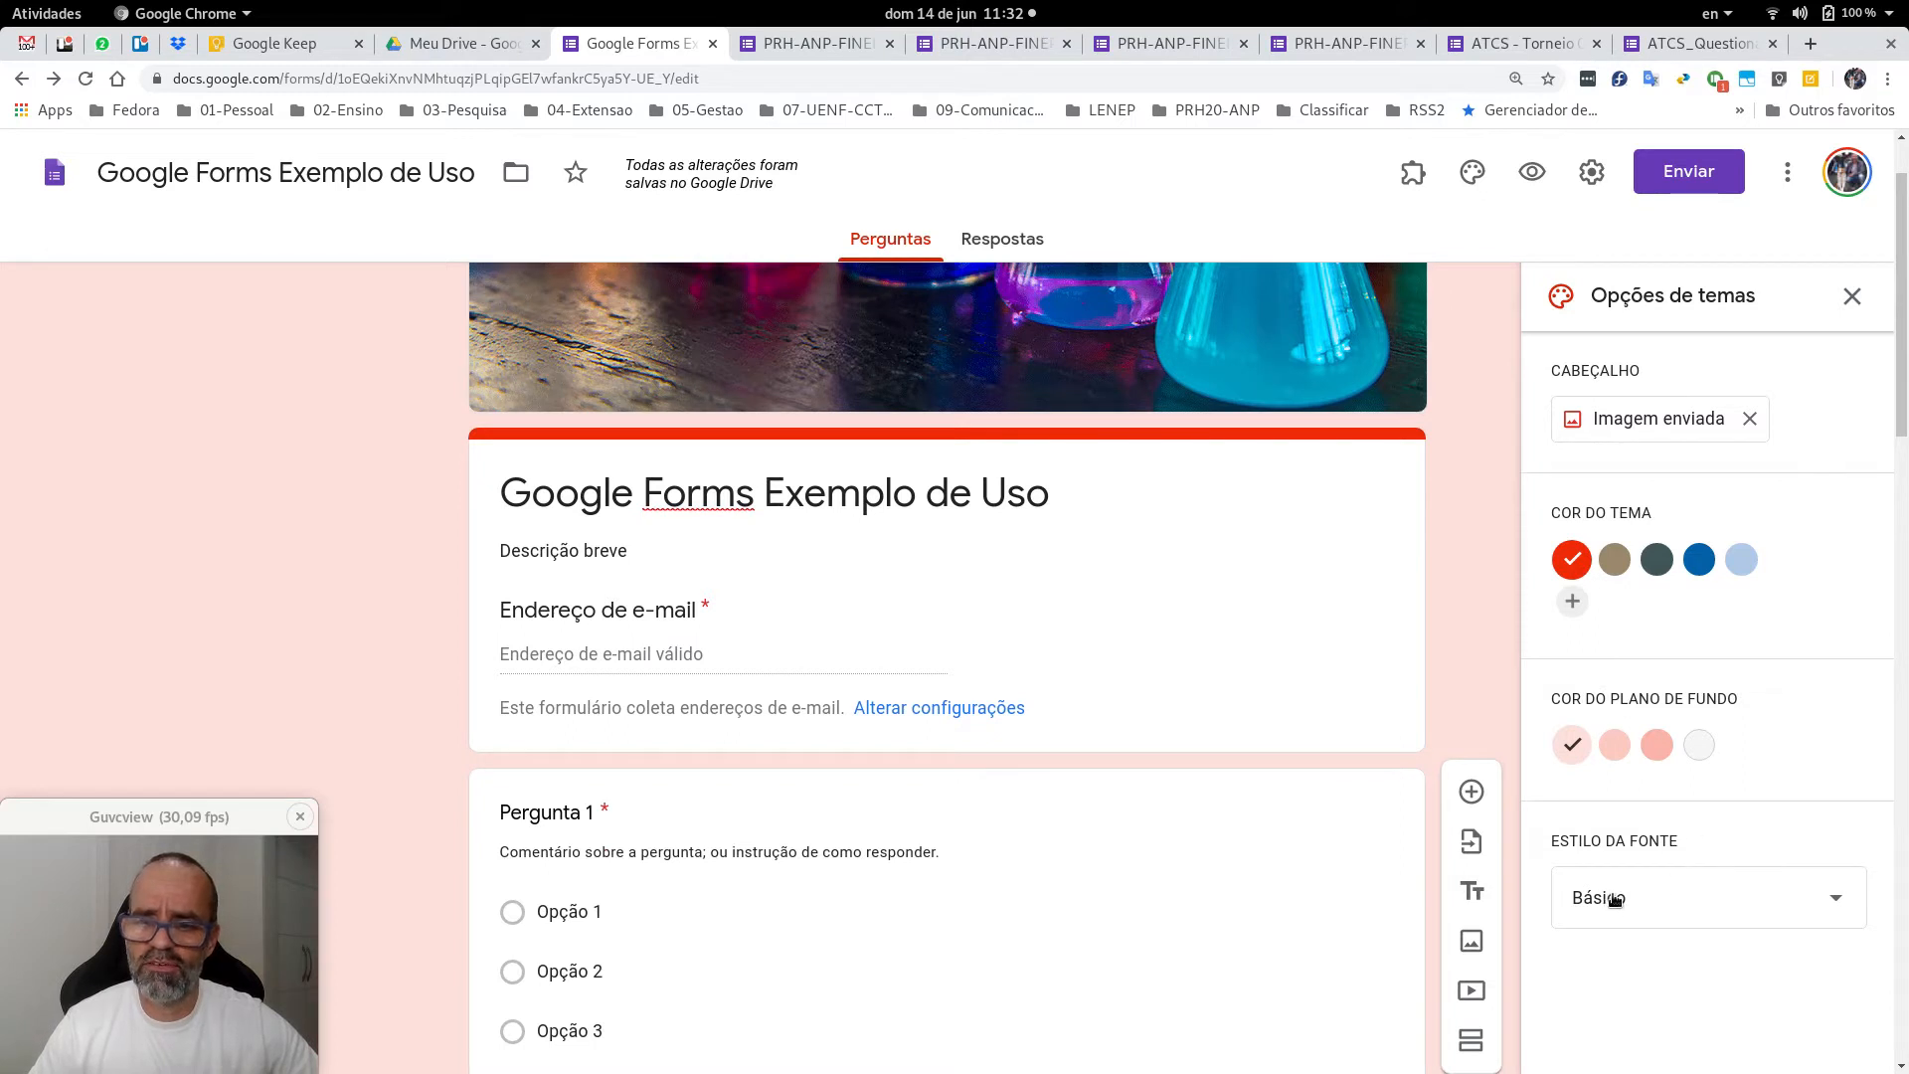
left_click(1835, 903)
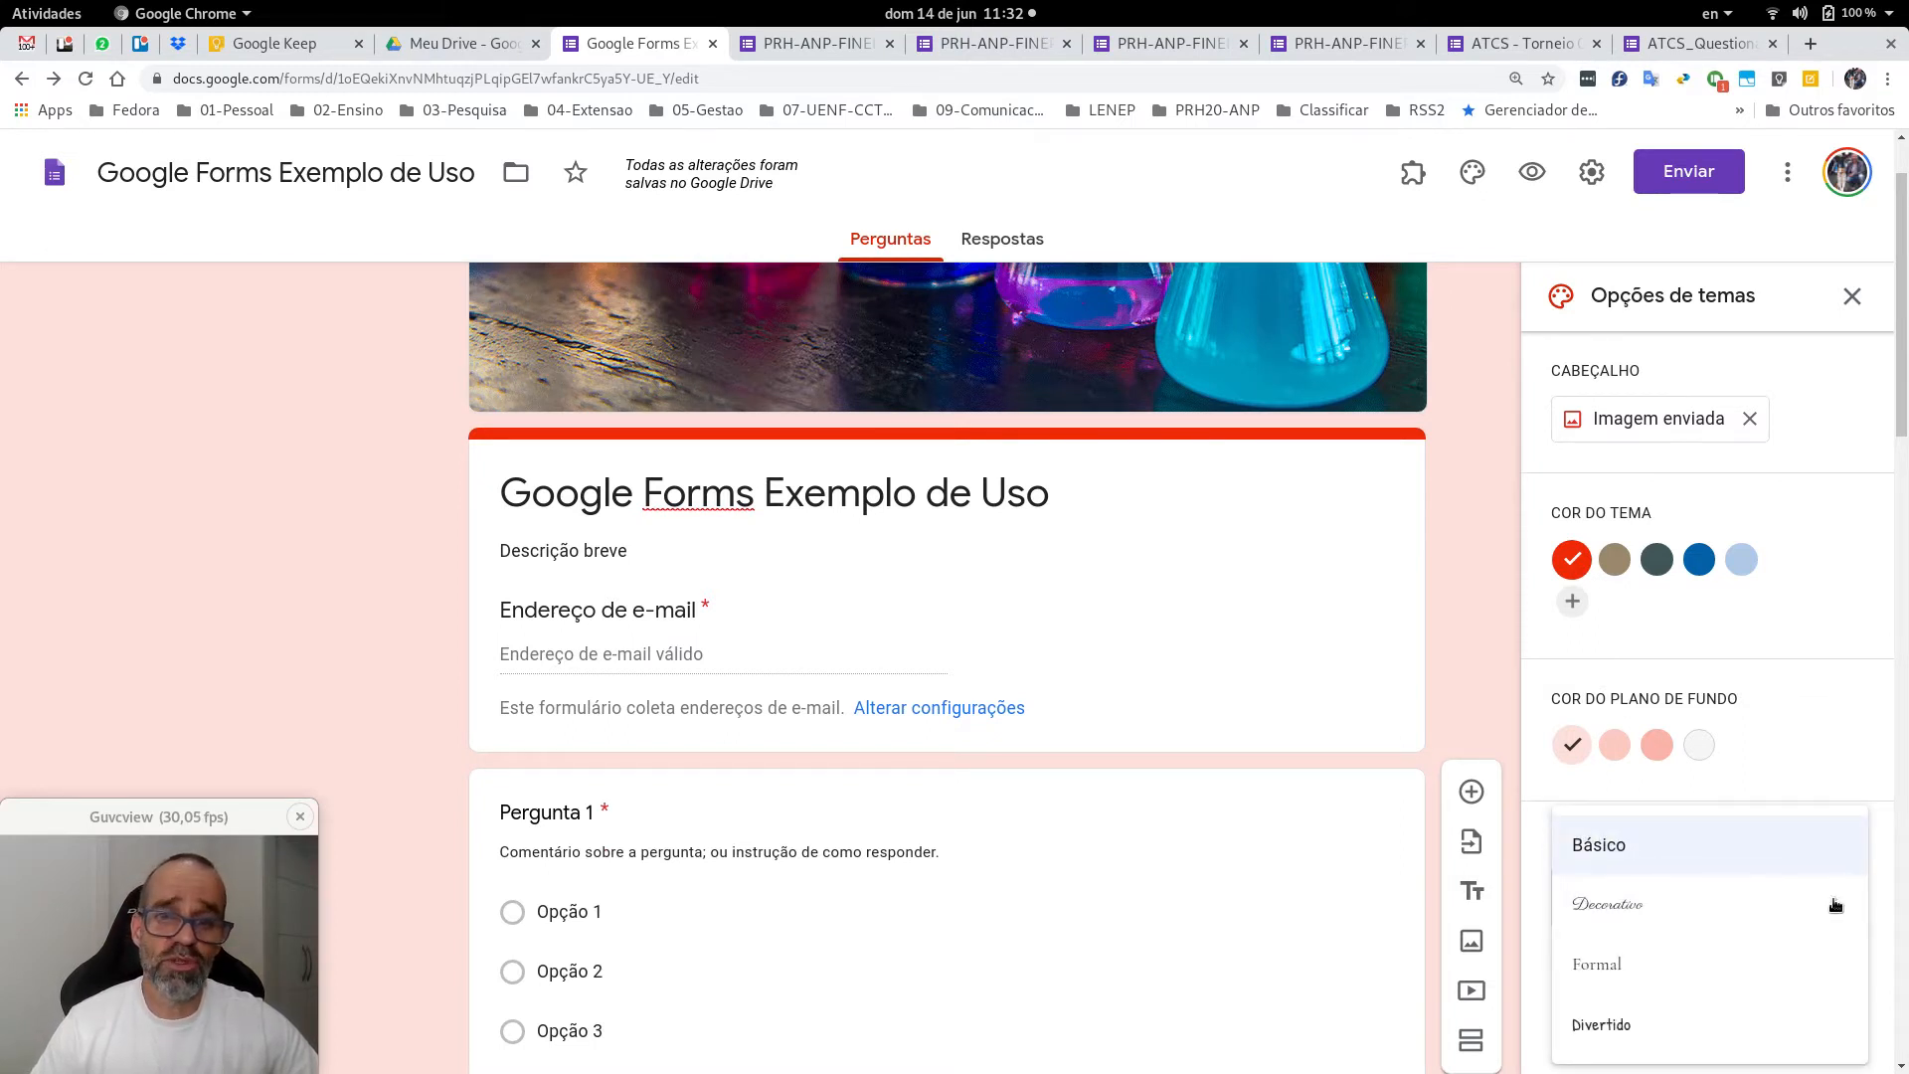
left_click(1637, 907)
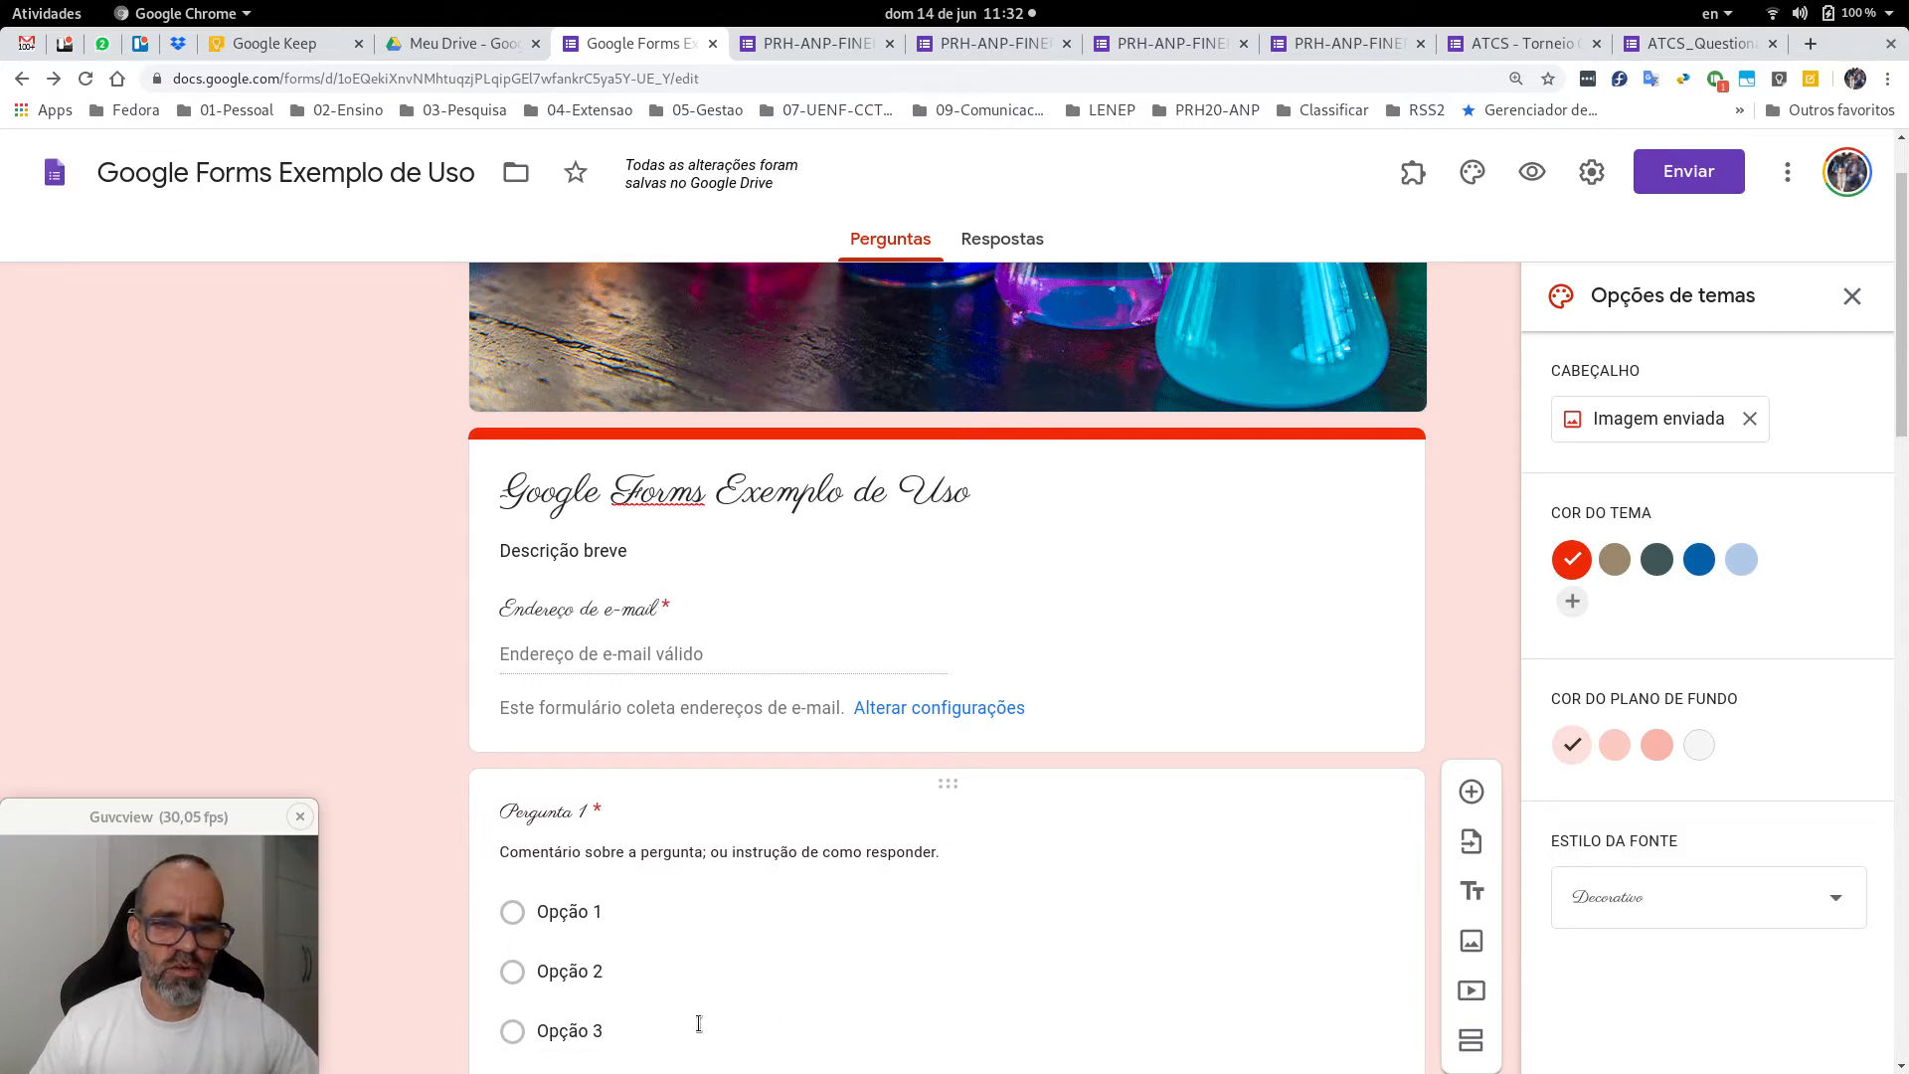
left_click(1603, 898)
left_click(1601, 846)
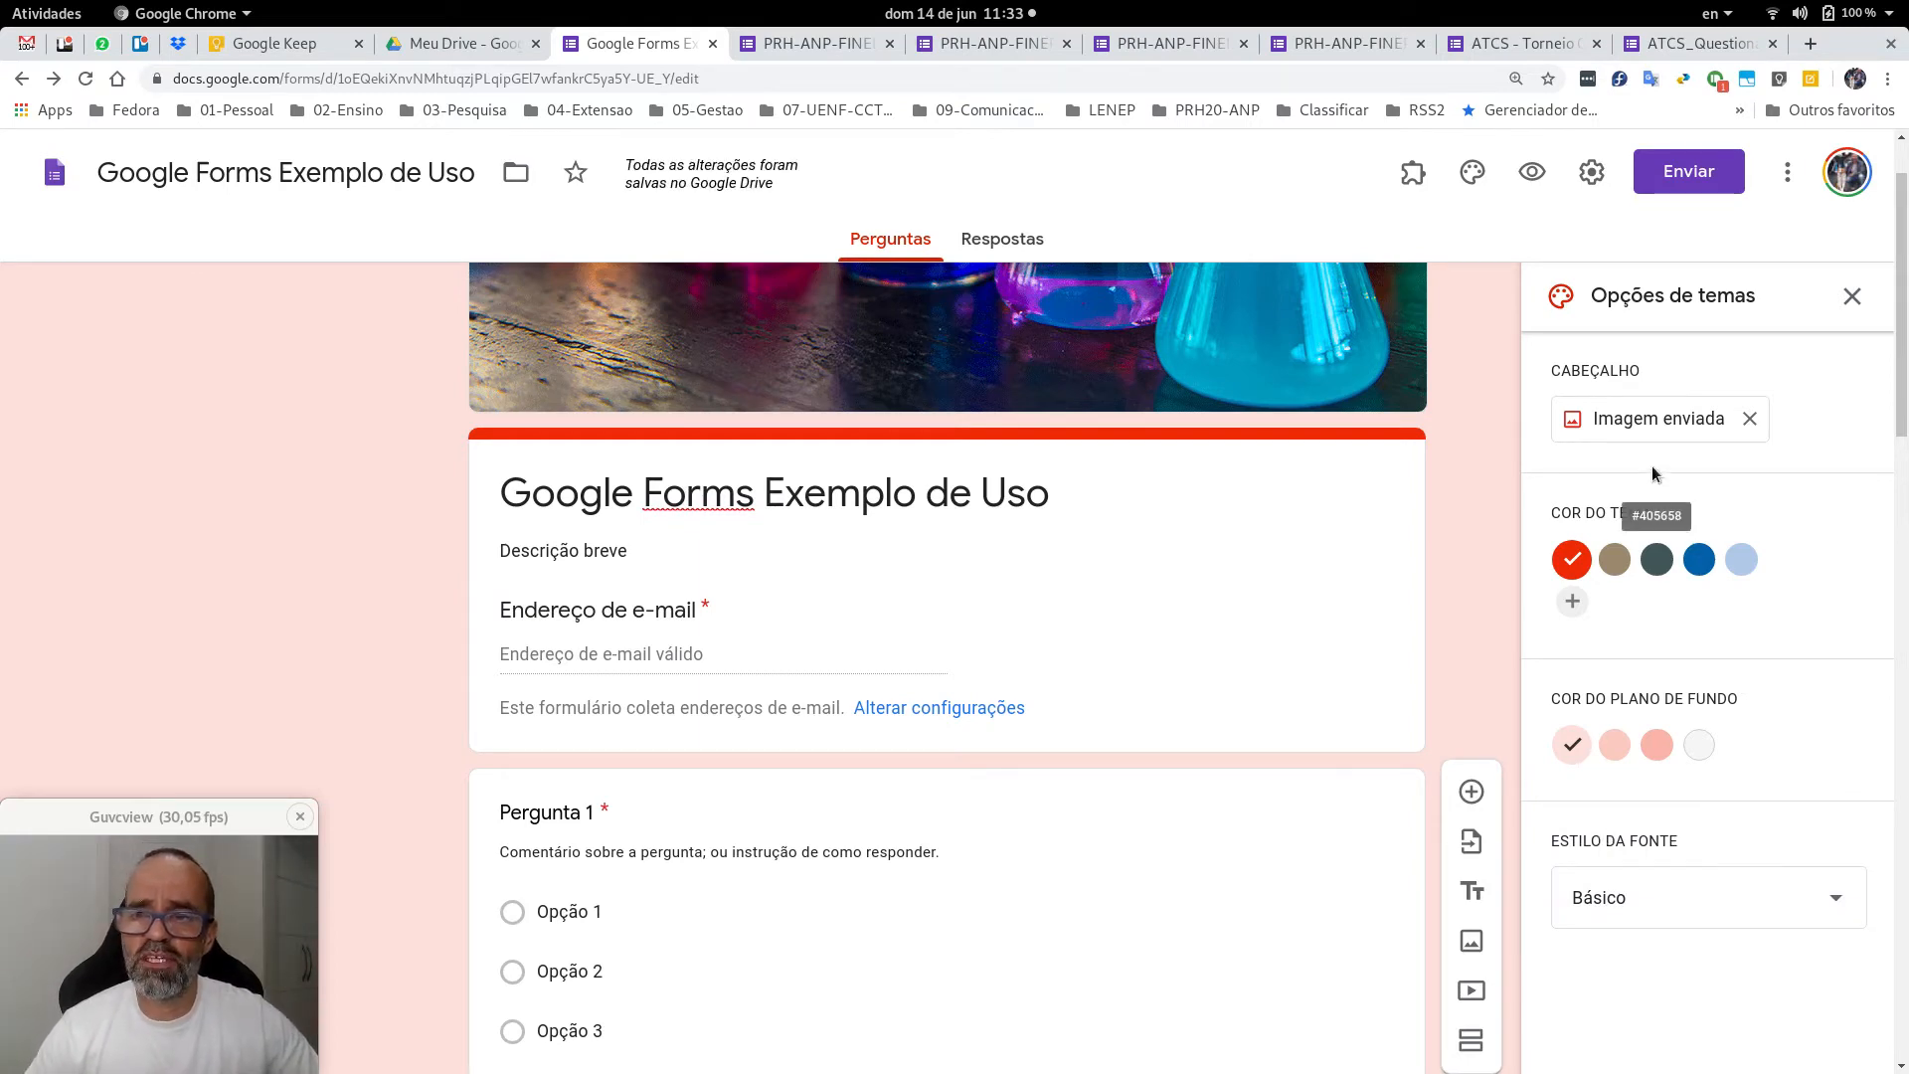
left_click(1851, 298)
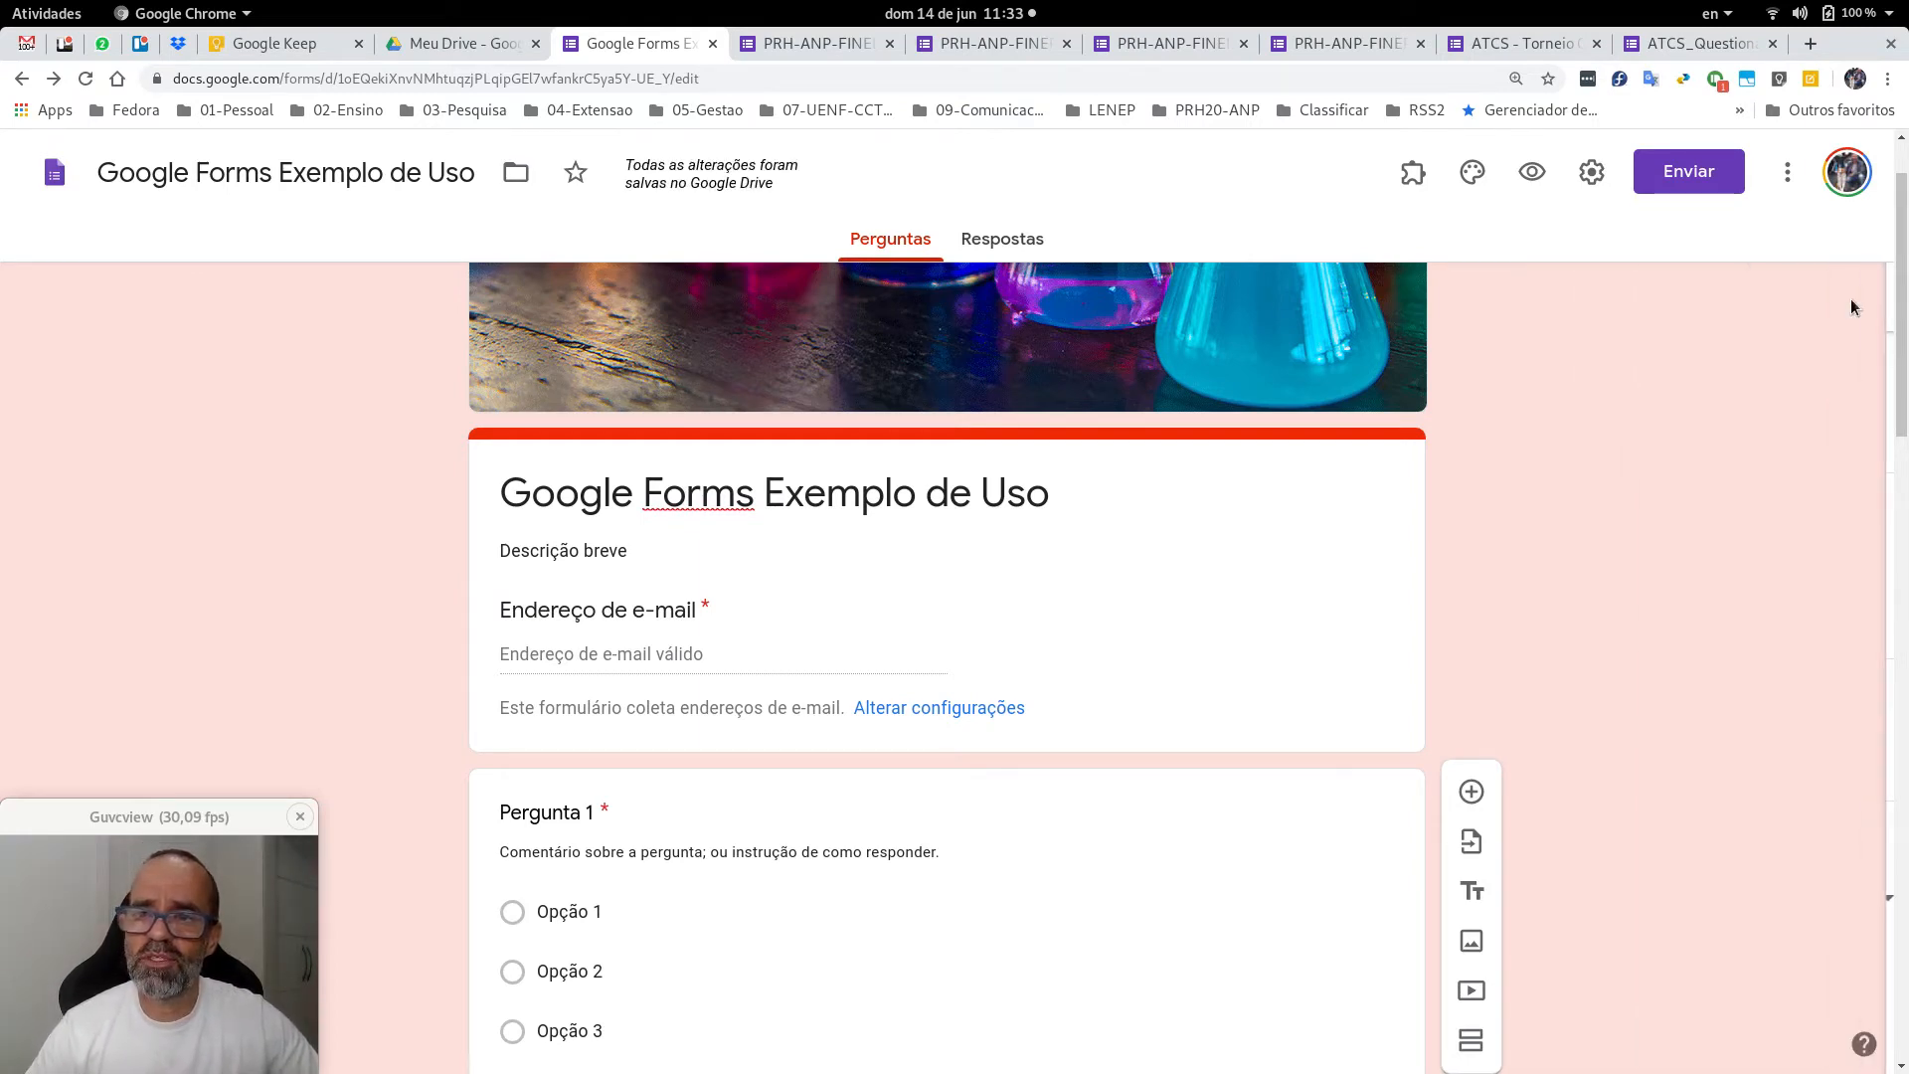
Preview the form as a respondent and enter the respondent's e-mail address.
left_click(1528, 174)
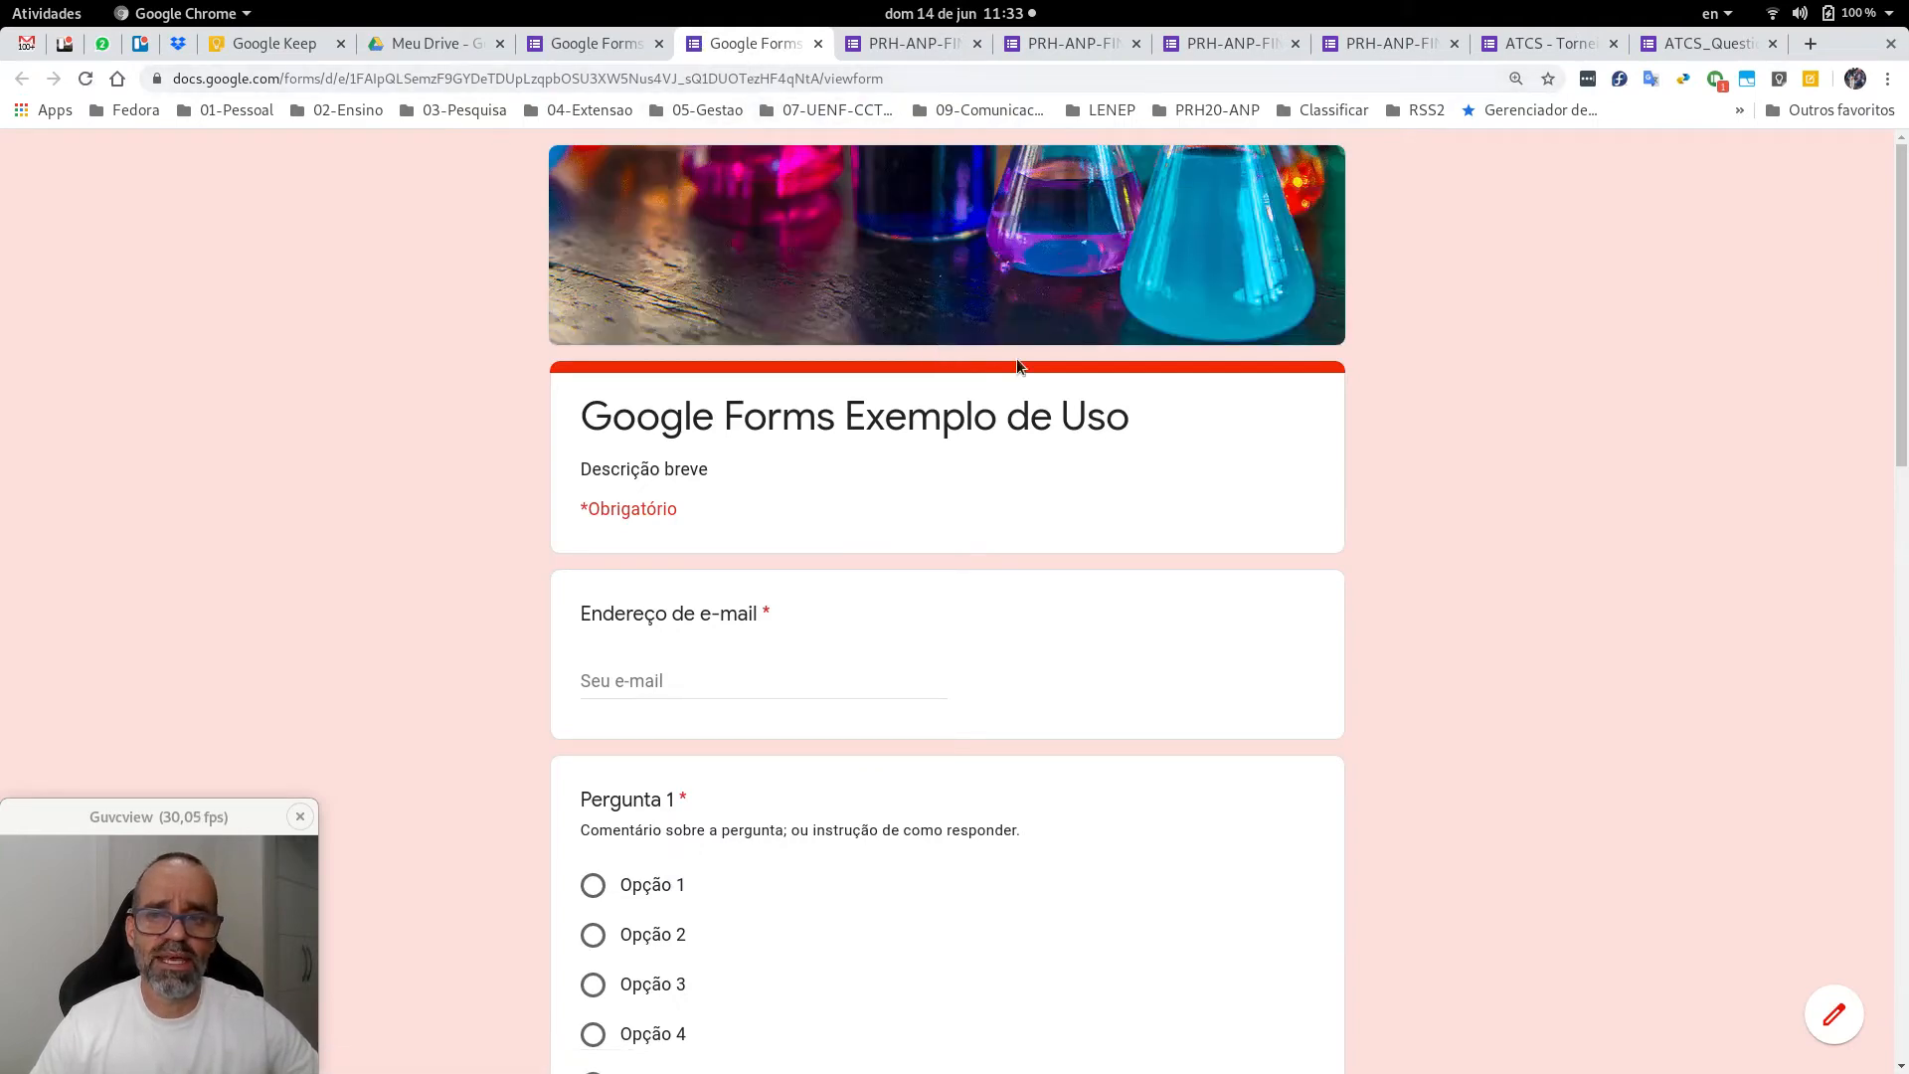
scroll(1381, 445, "down", 15)
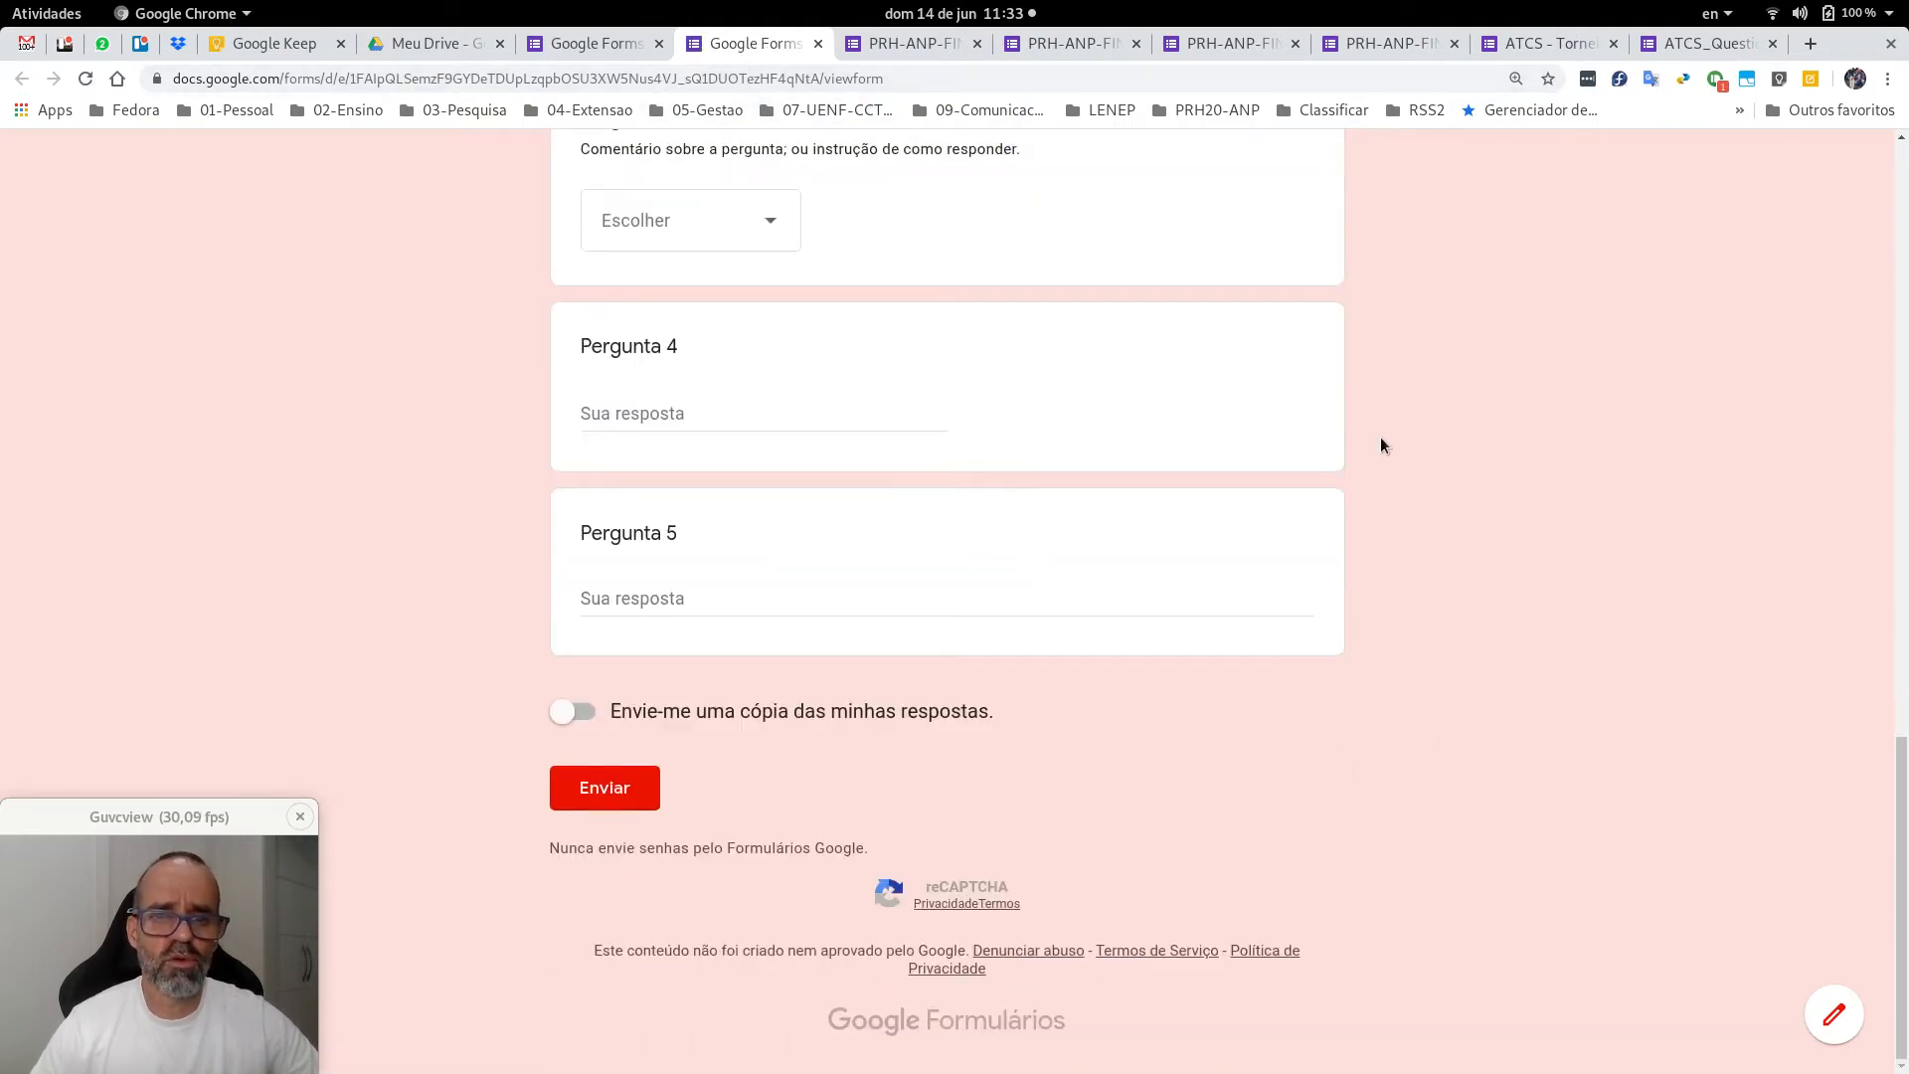
scroll(1381, 446, "up", 15)
scroll(1380, 445, "down", 1)
scroll(1380, 444, "up", 1)
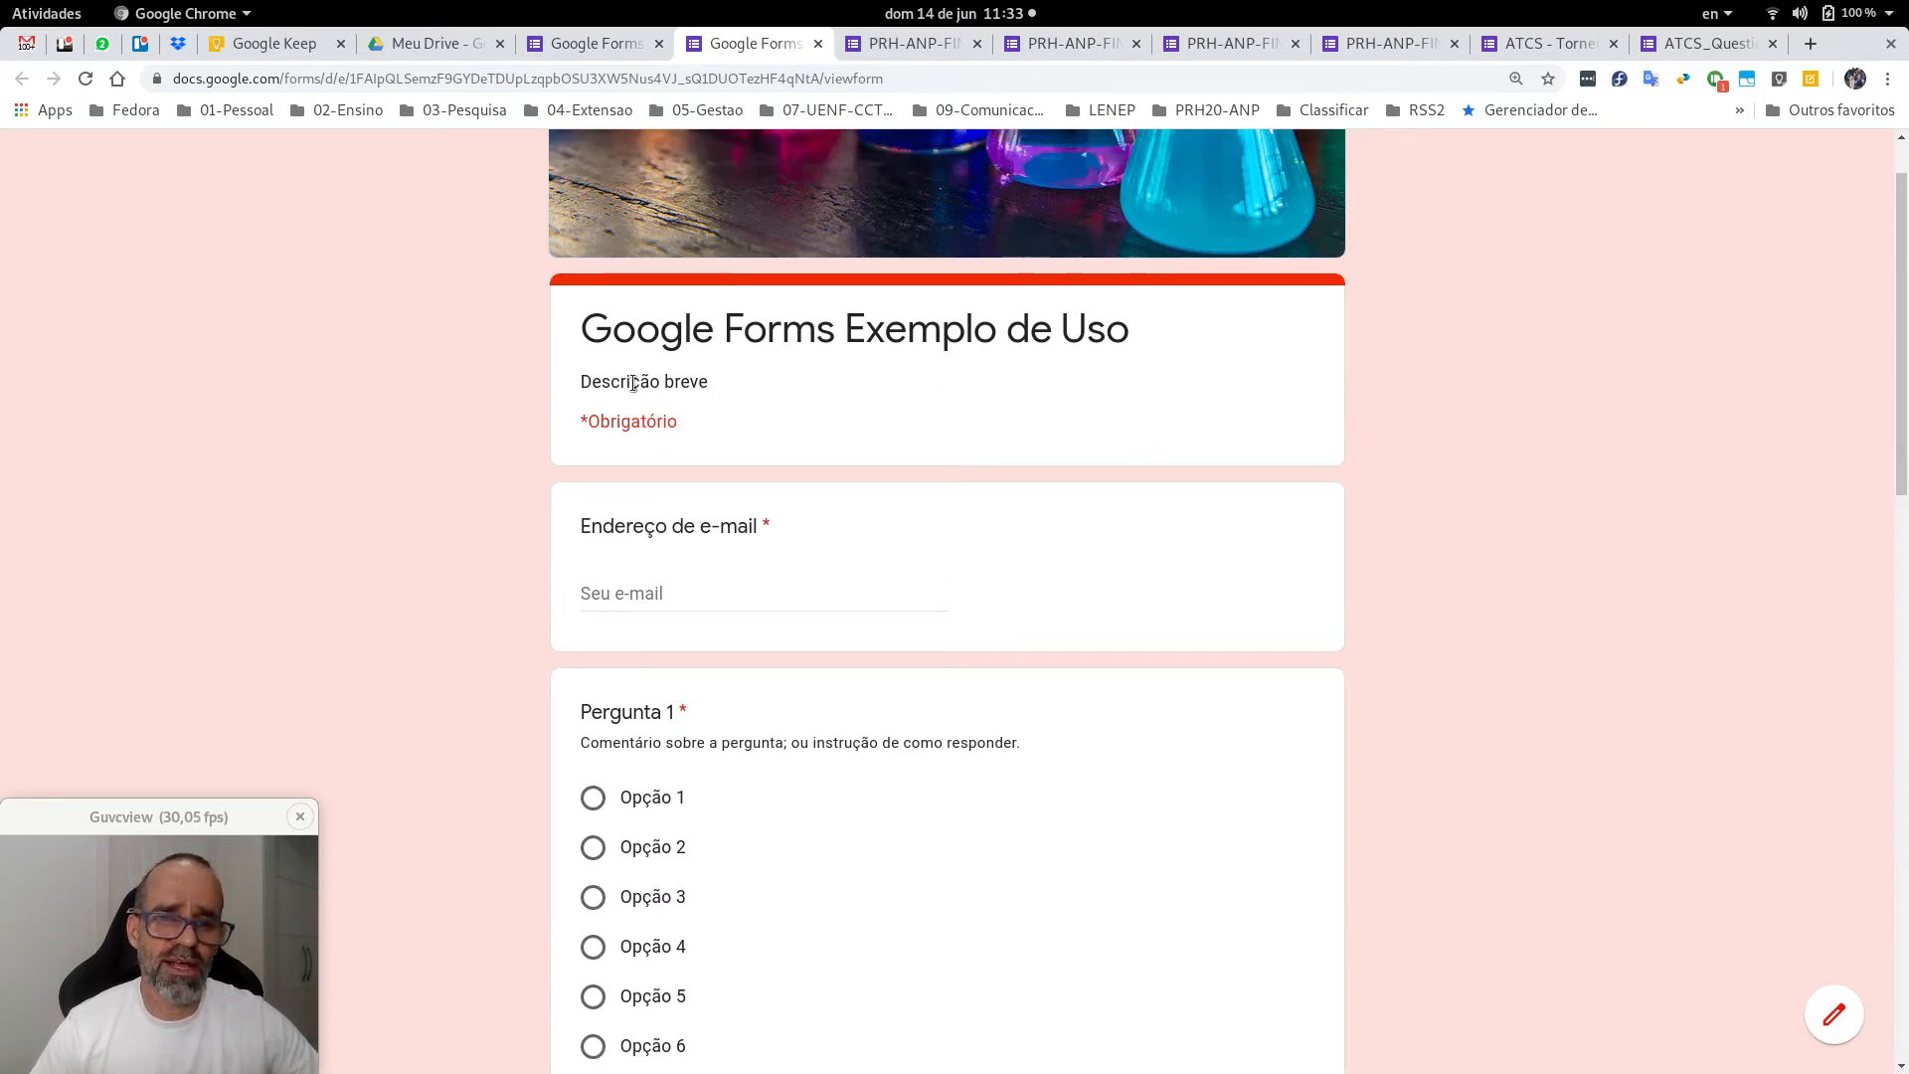
left_click(718, 597)
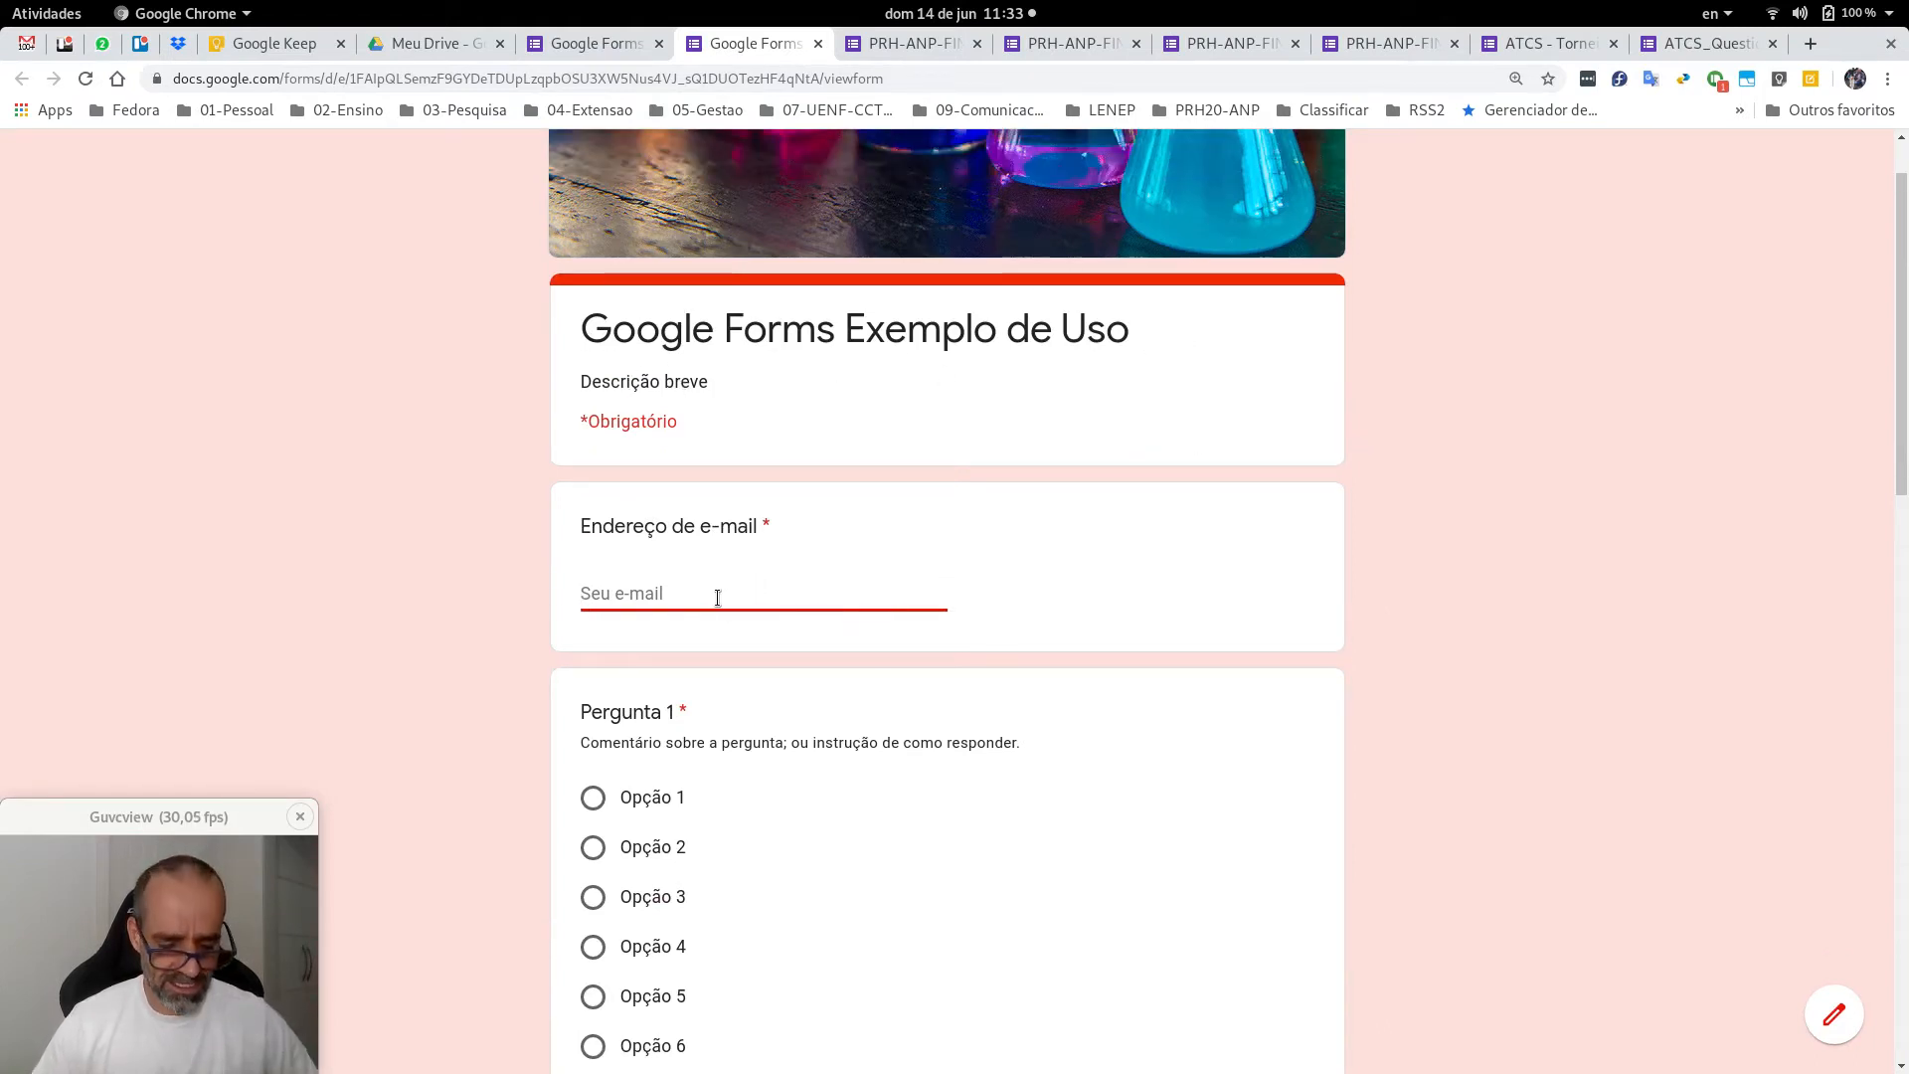
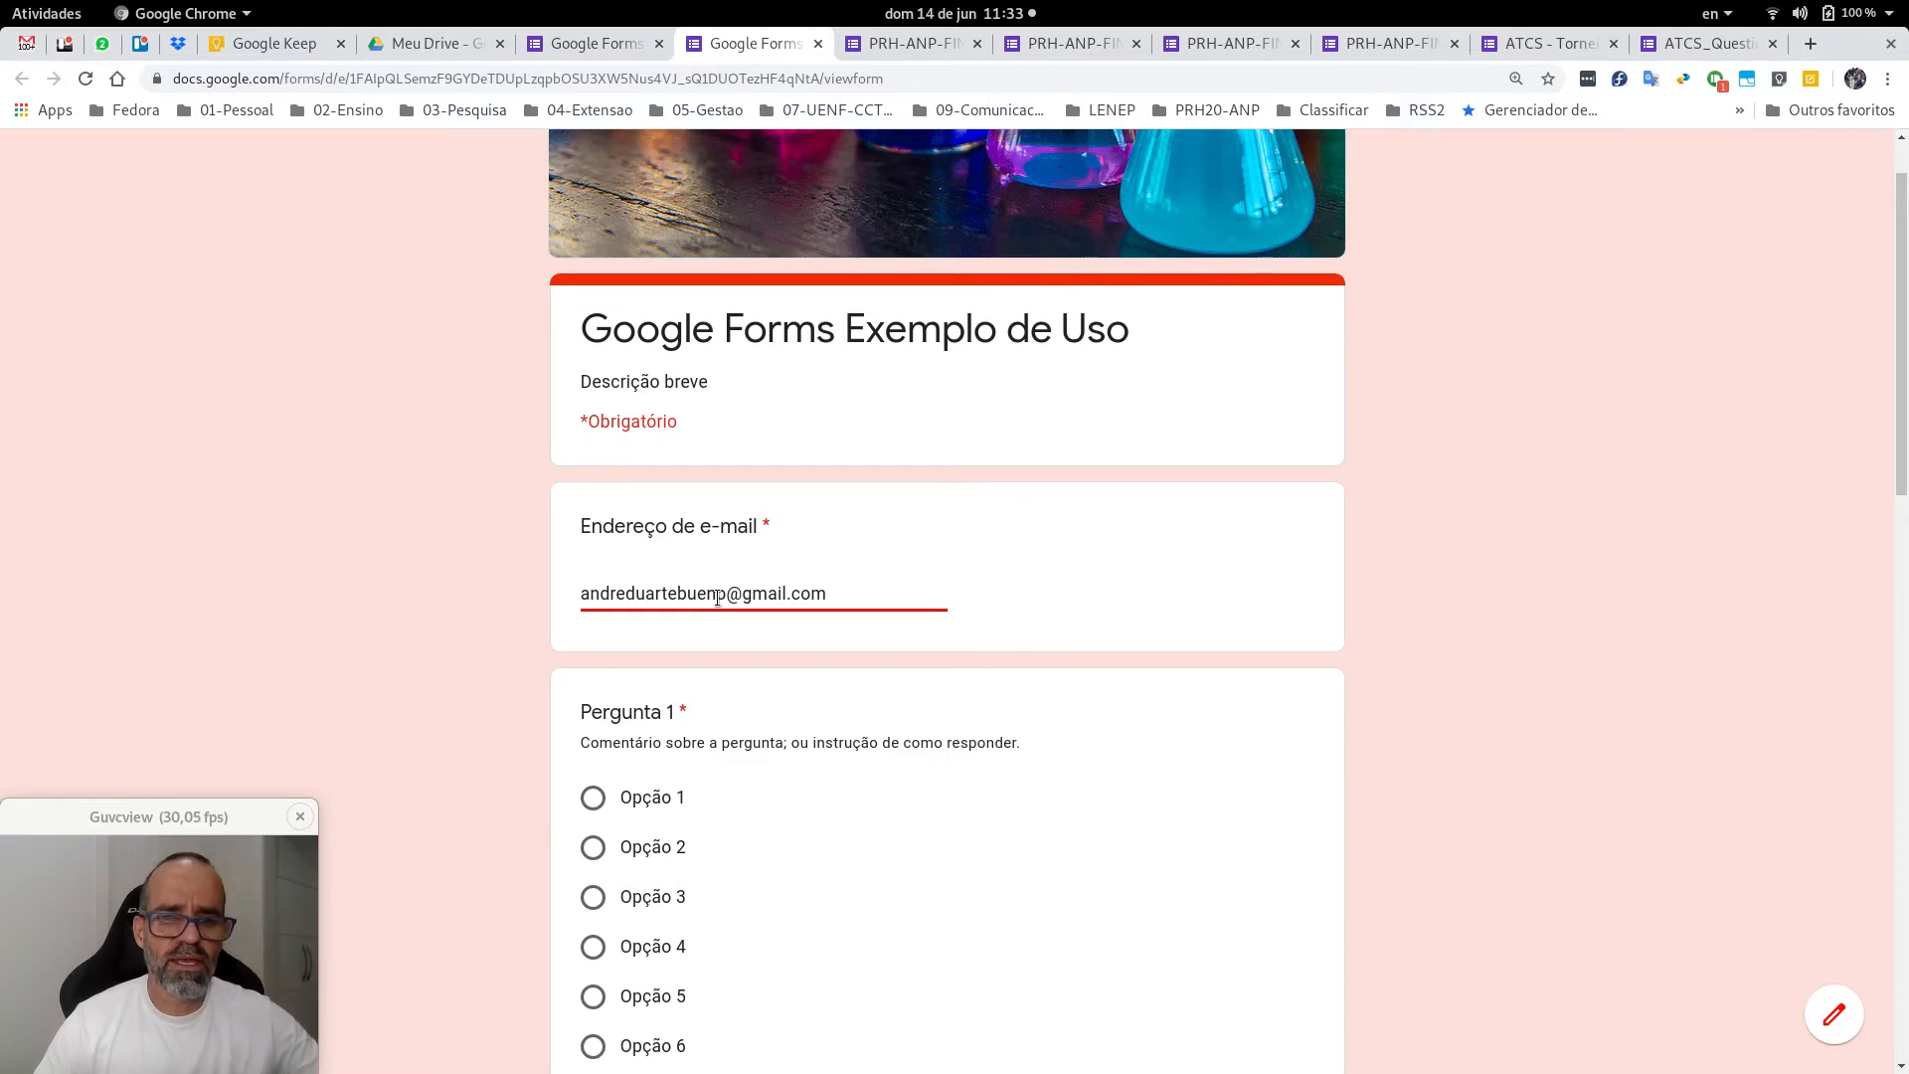
Answer Pergunta 1 with Opção 4 after briefly trying Opções 3 and 5.
scroll(1390, 581, "down", 3)
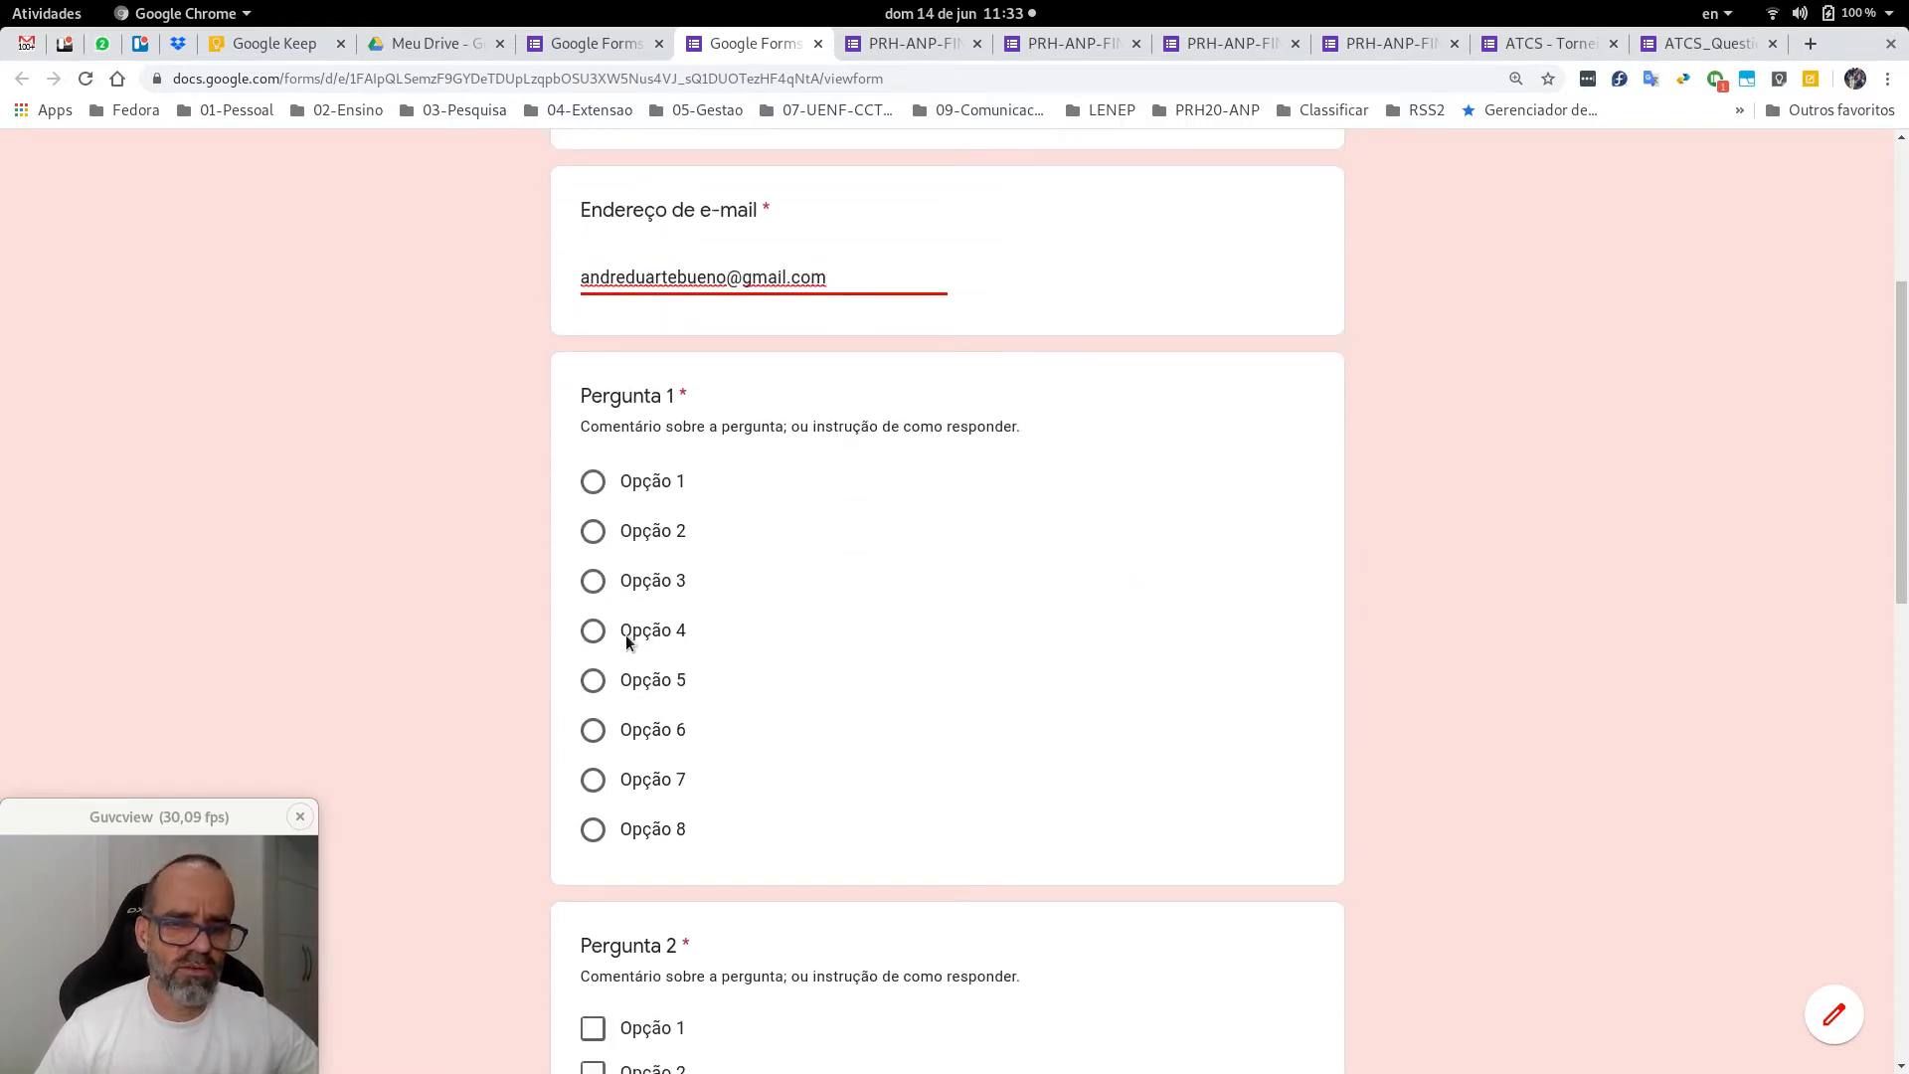
left_click(592, 630)
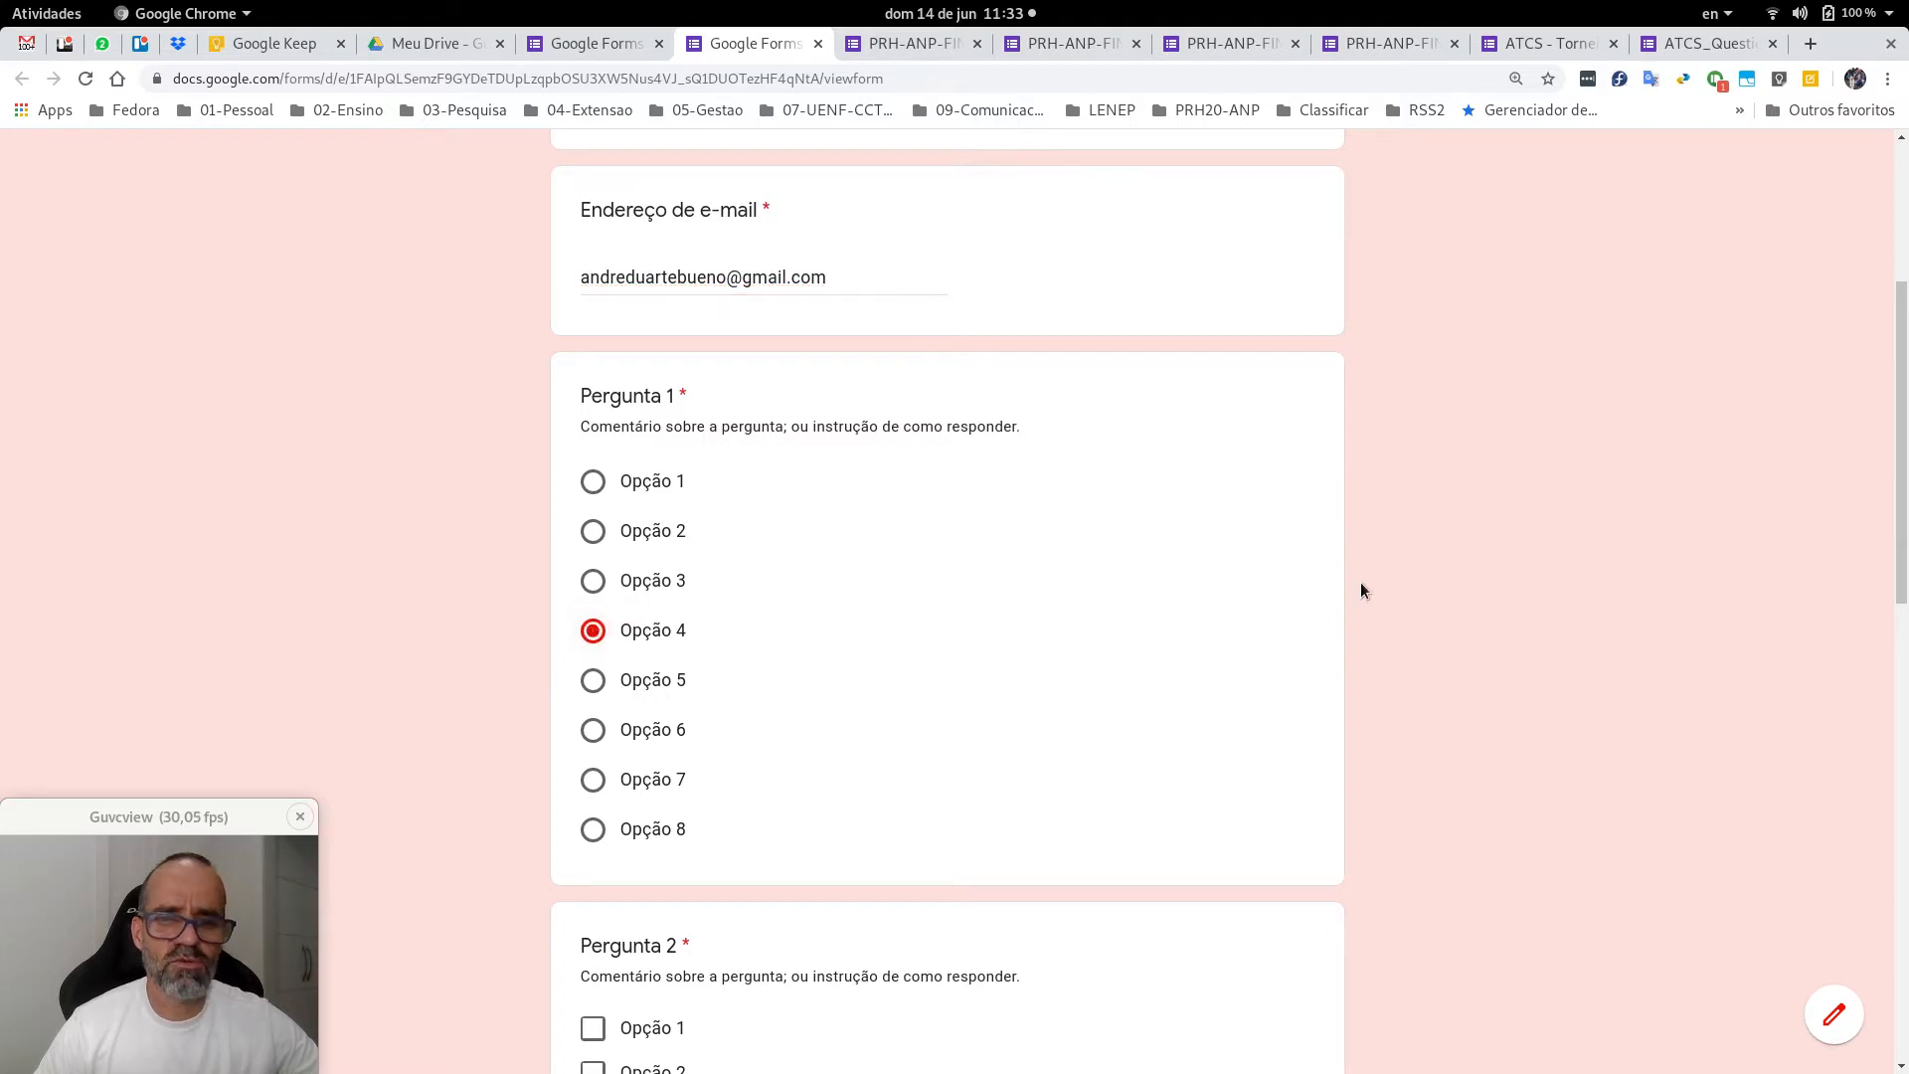
scroll(1362, 587, "down", 4)
scroll(1360, 581, "up", 4)
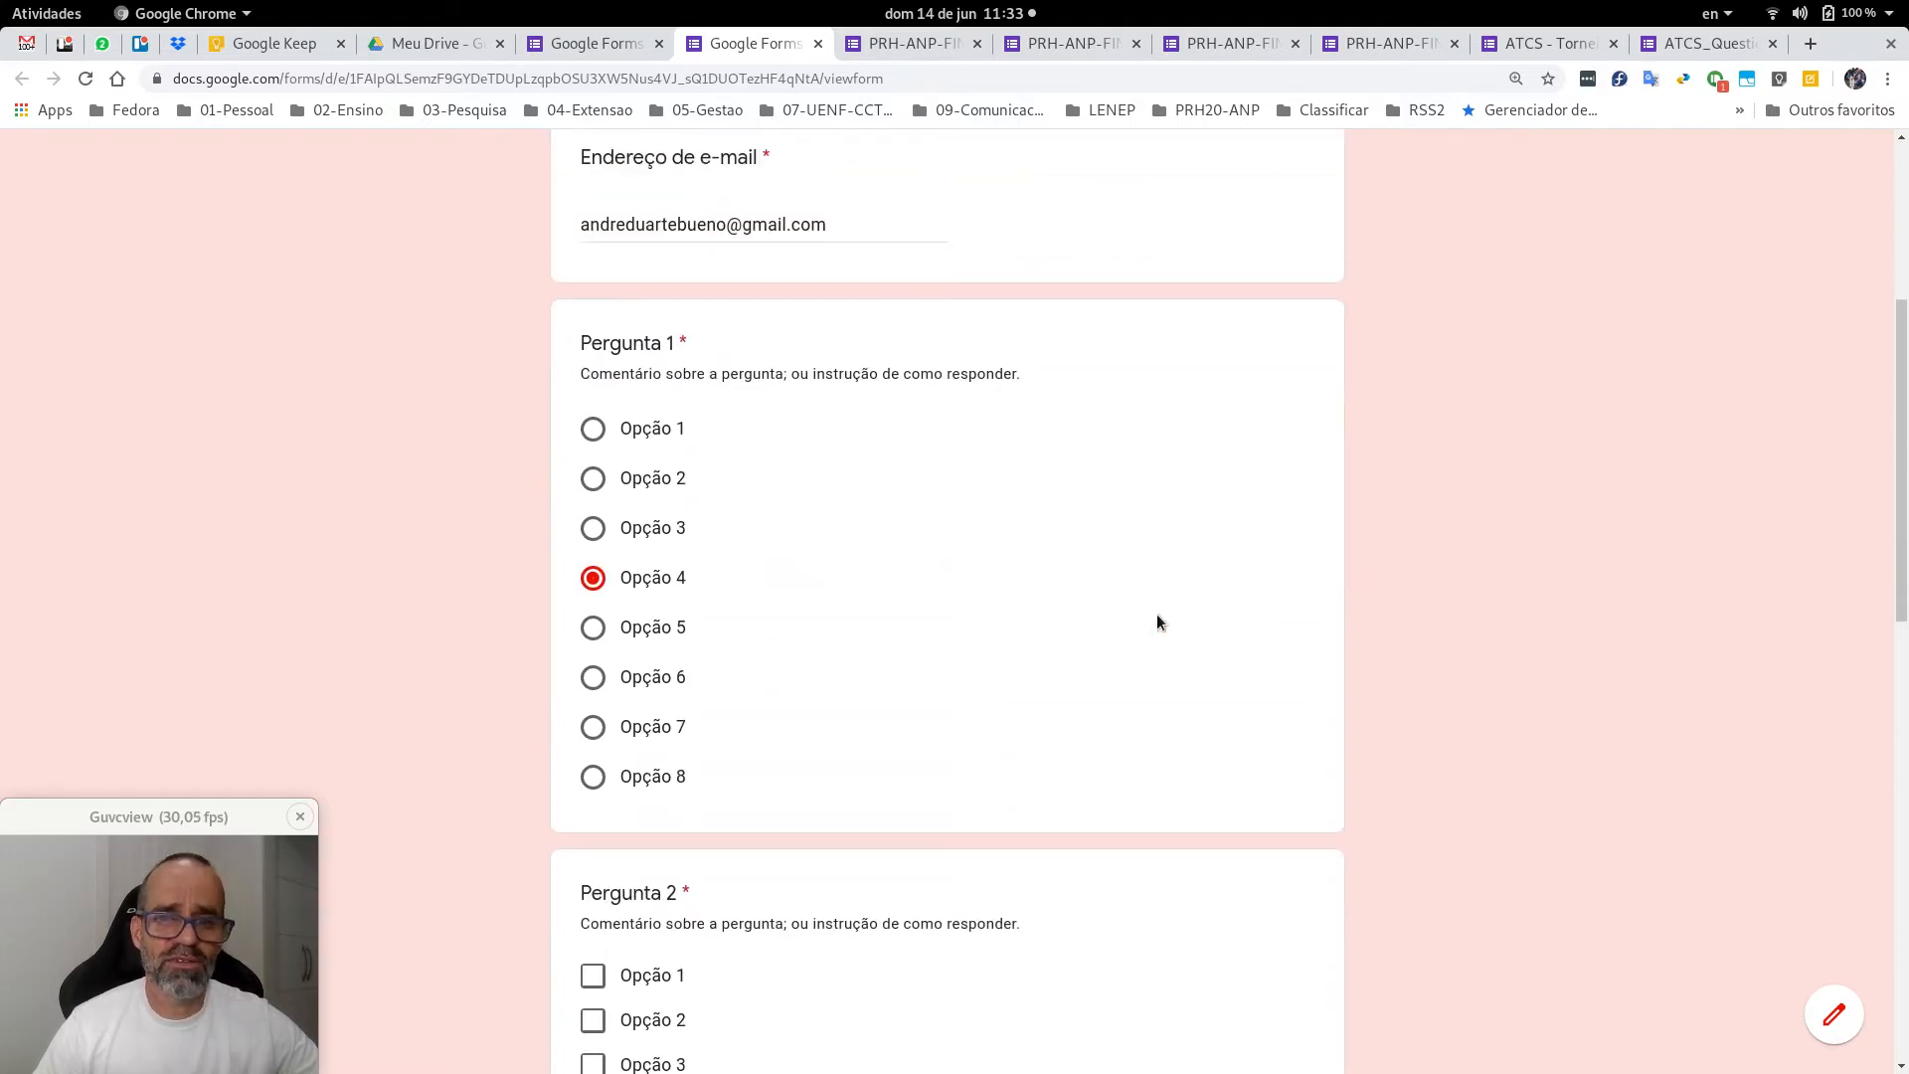
left_click(592, 532)
left_click(593, 582)
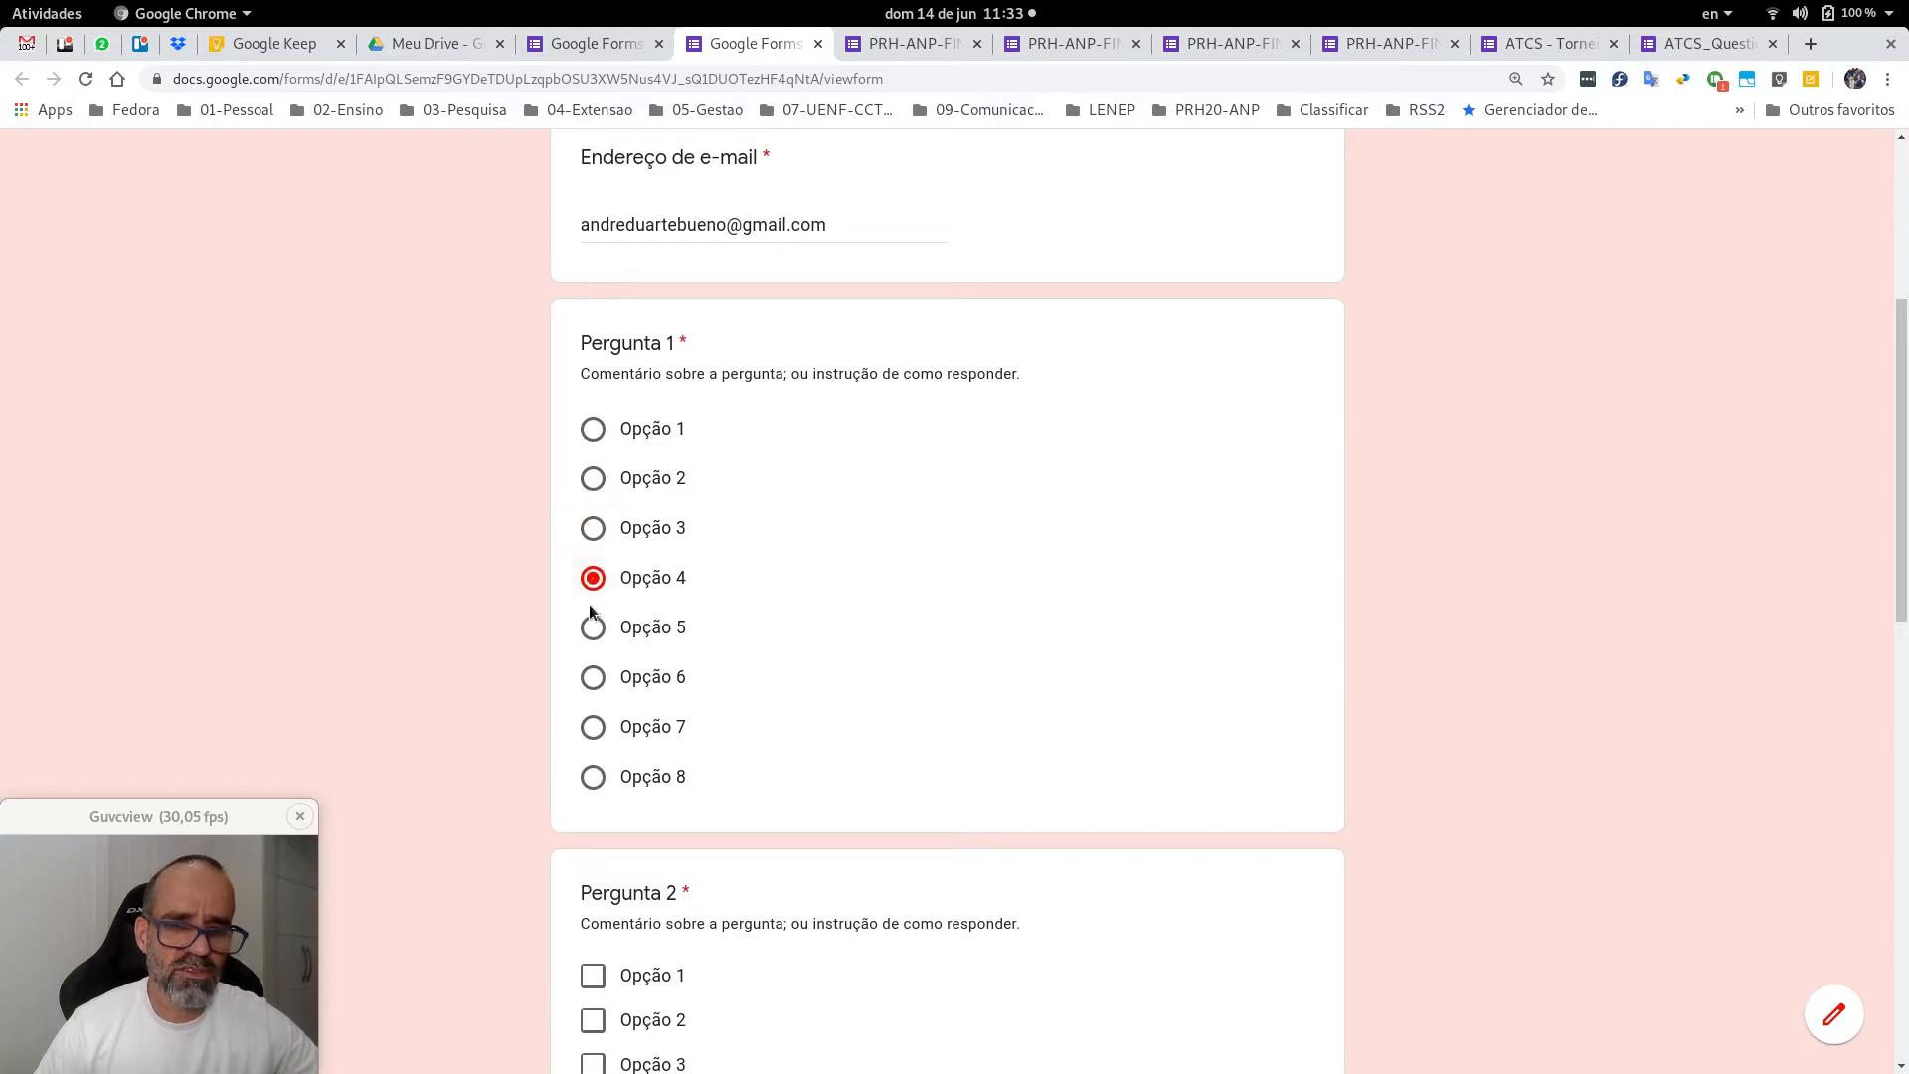
left_click(594, 634)
left_click(593, 580)
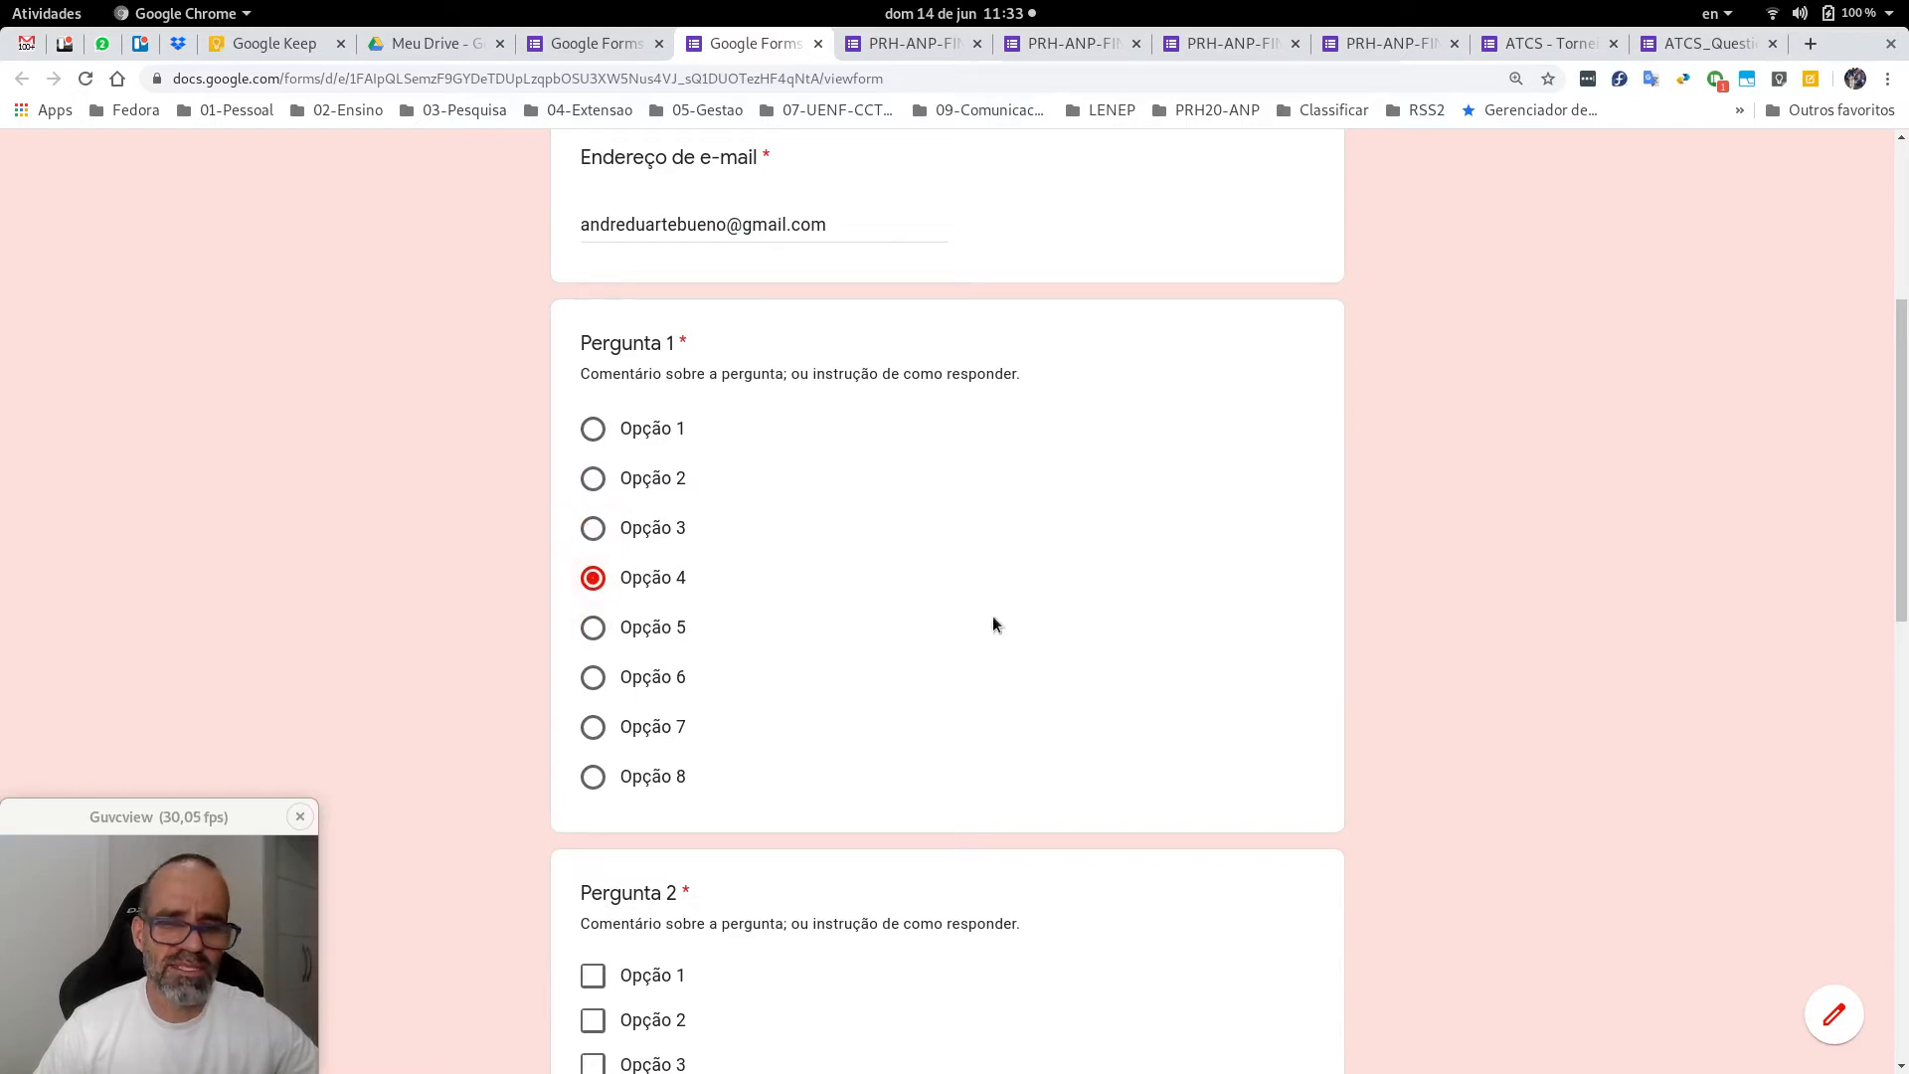
Tick Opção 2, Opção 3 and Opção 4 under Pergunta 2.
scroll(1349, 597, "down", 1)
scroll(1349, 596, "down", 3)
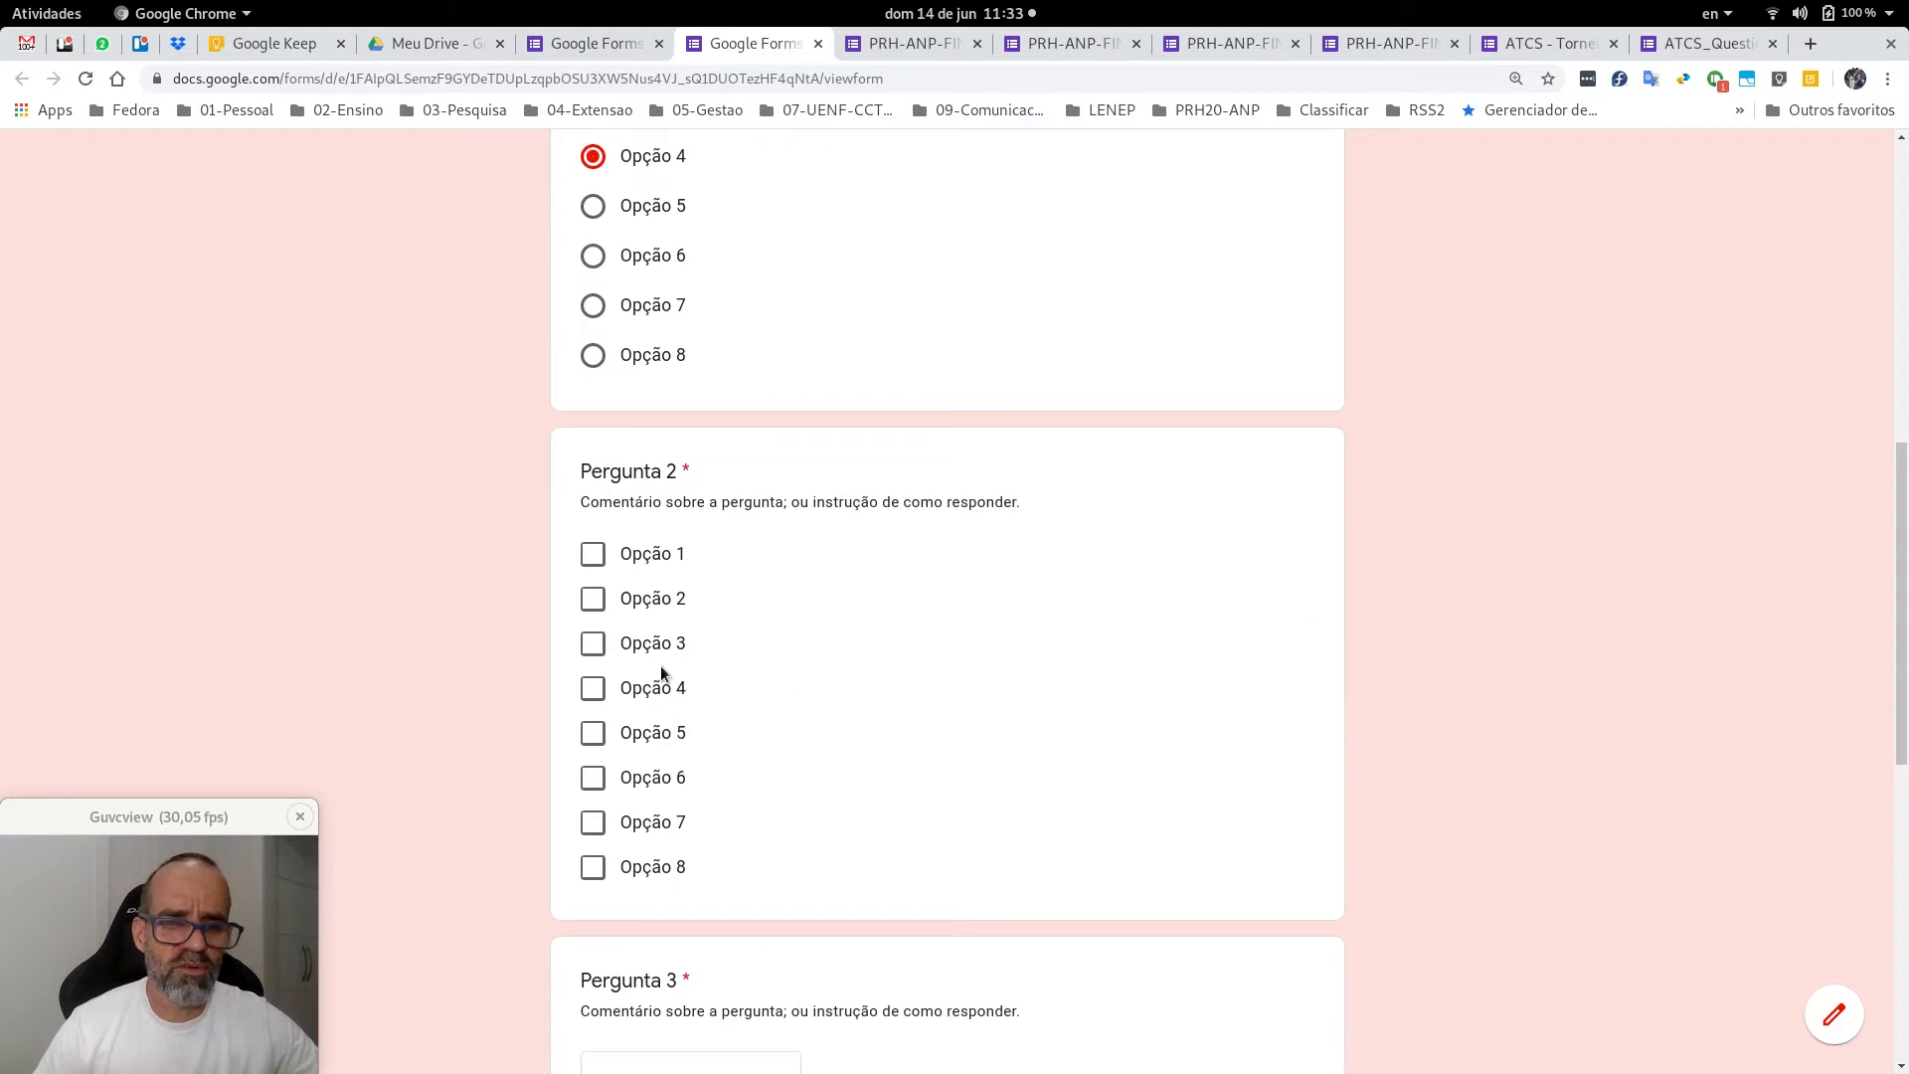
left_click(592, 598)
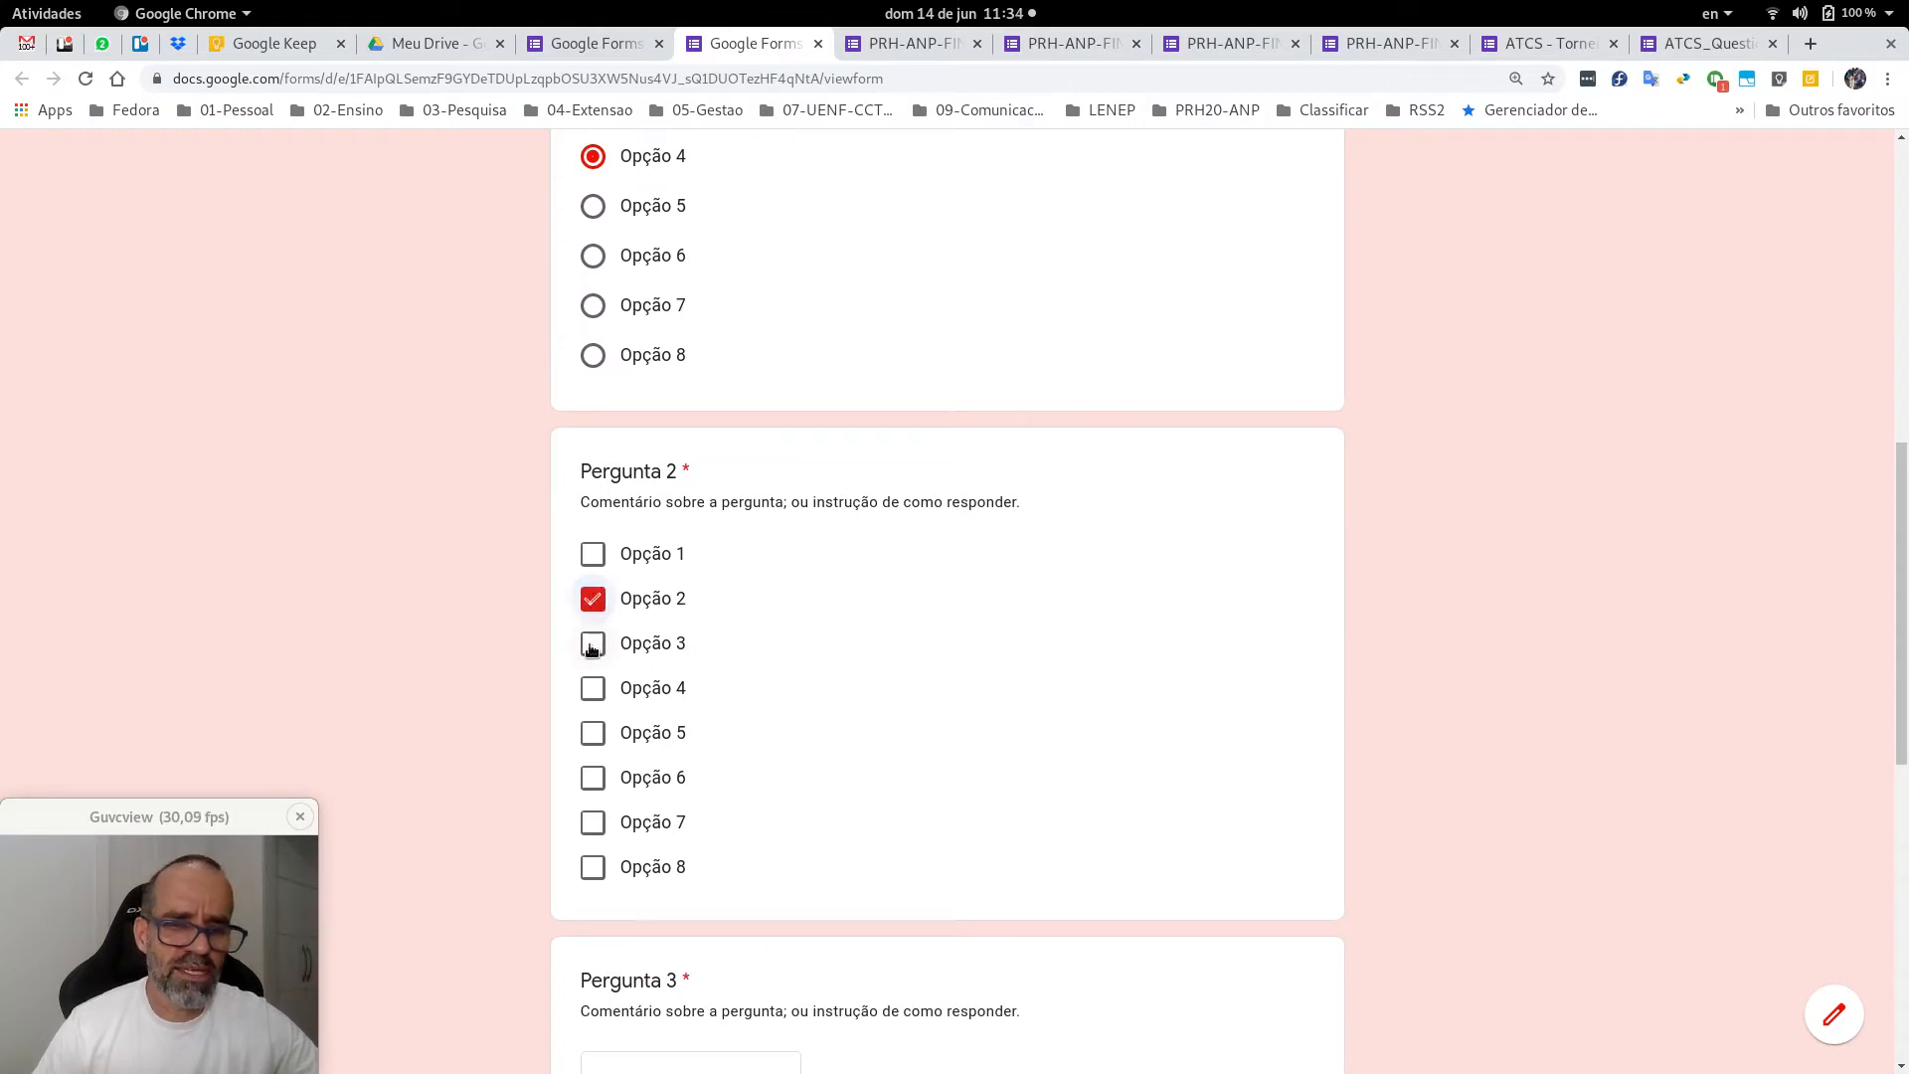
left_click(593, 645)
left_click(593, 688)
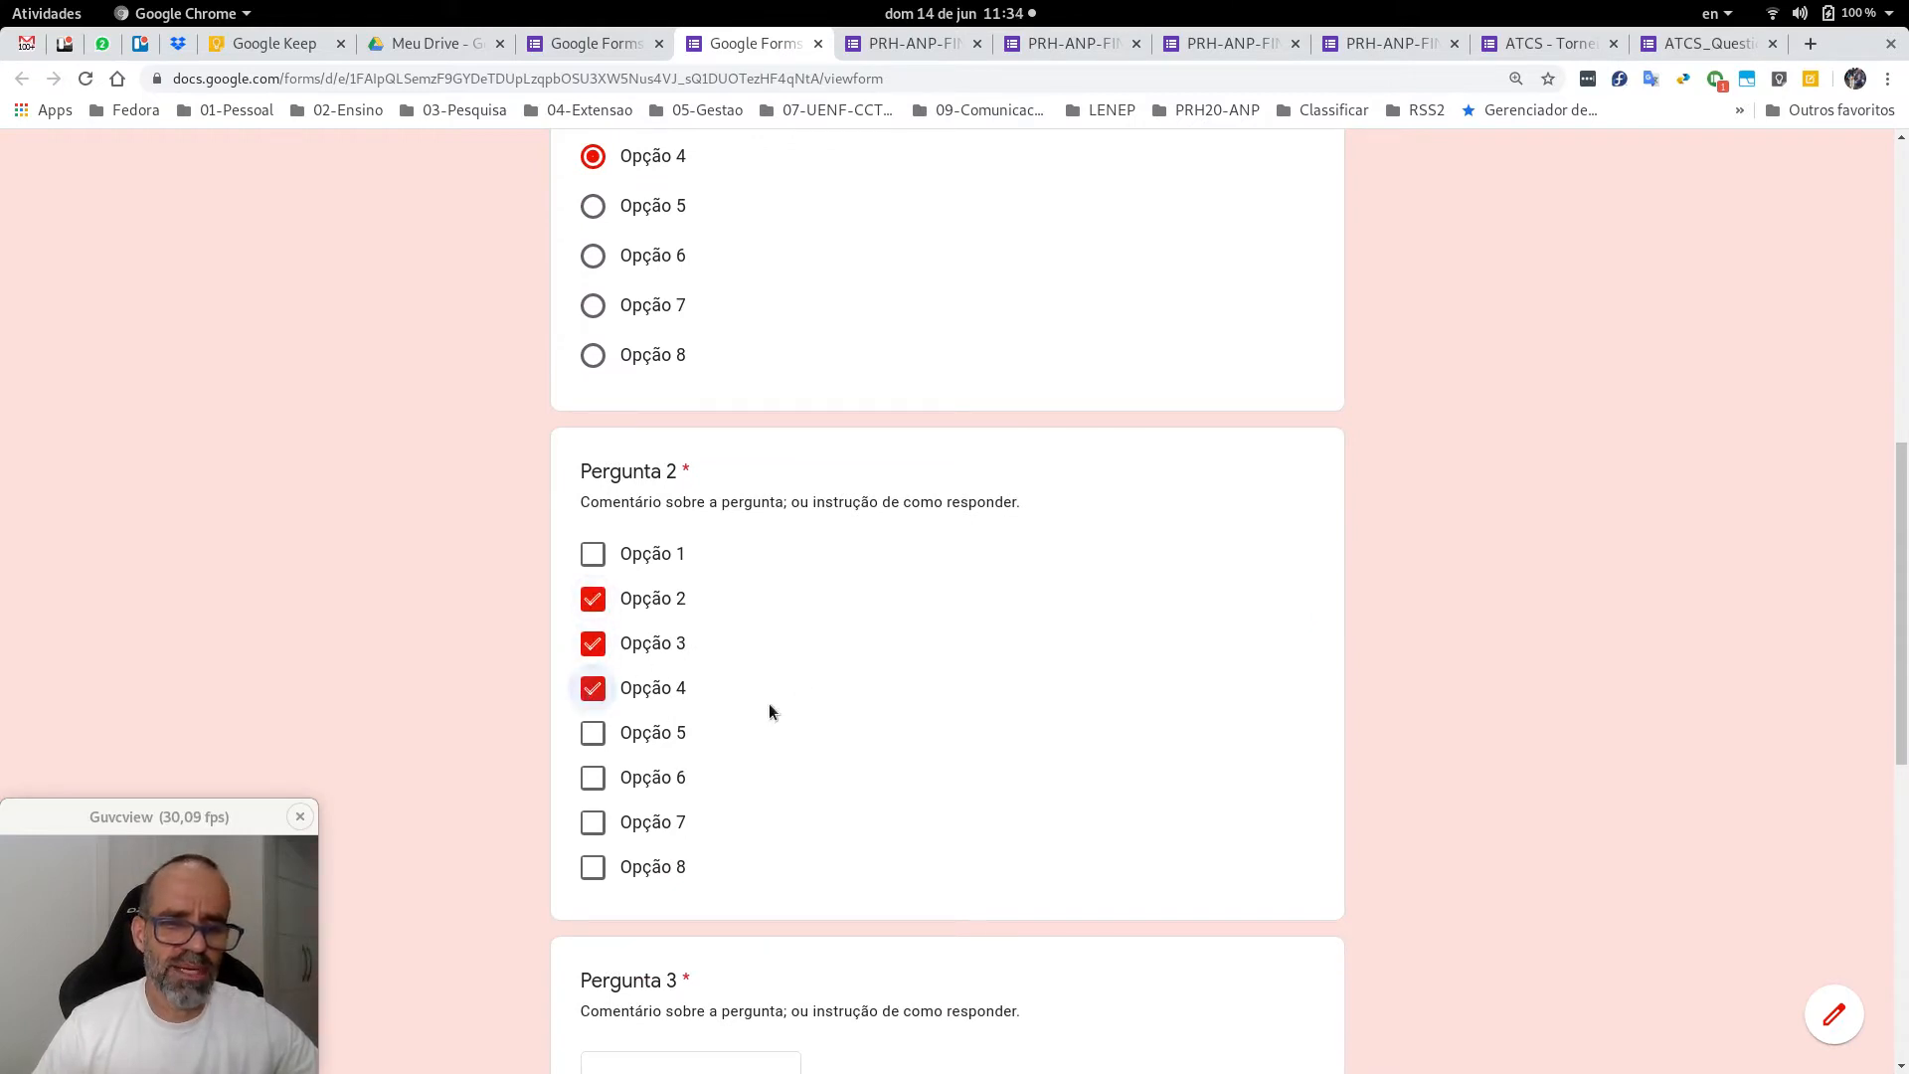
Open and close the Pergunta 3 dropdown twice without choosing an answer.
scroll(1261, 654, "down", 5)
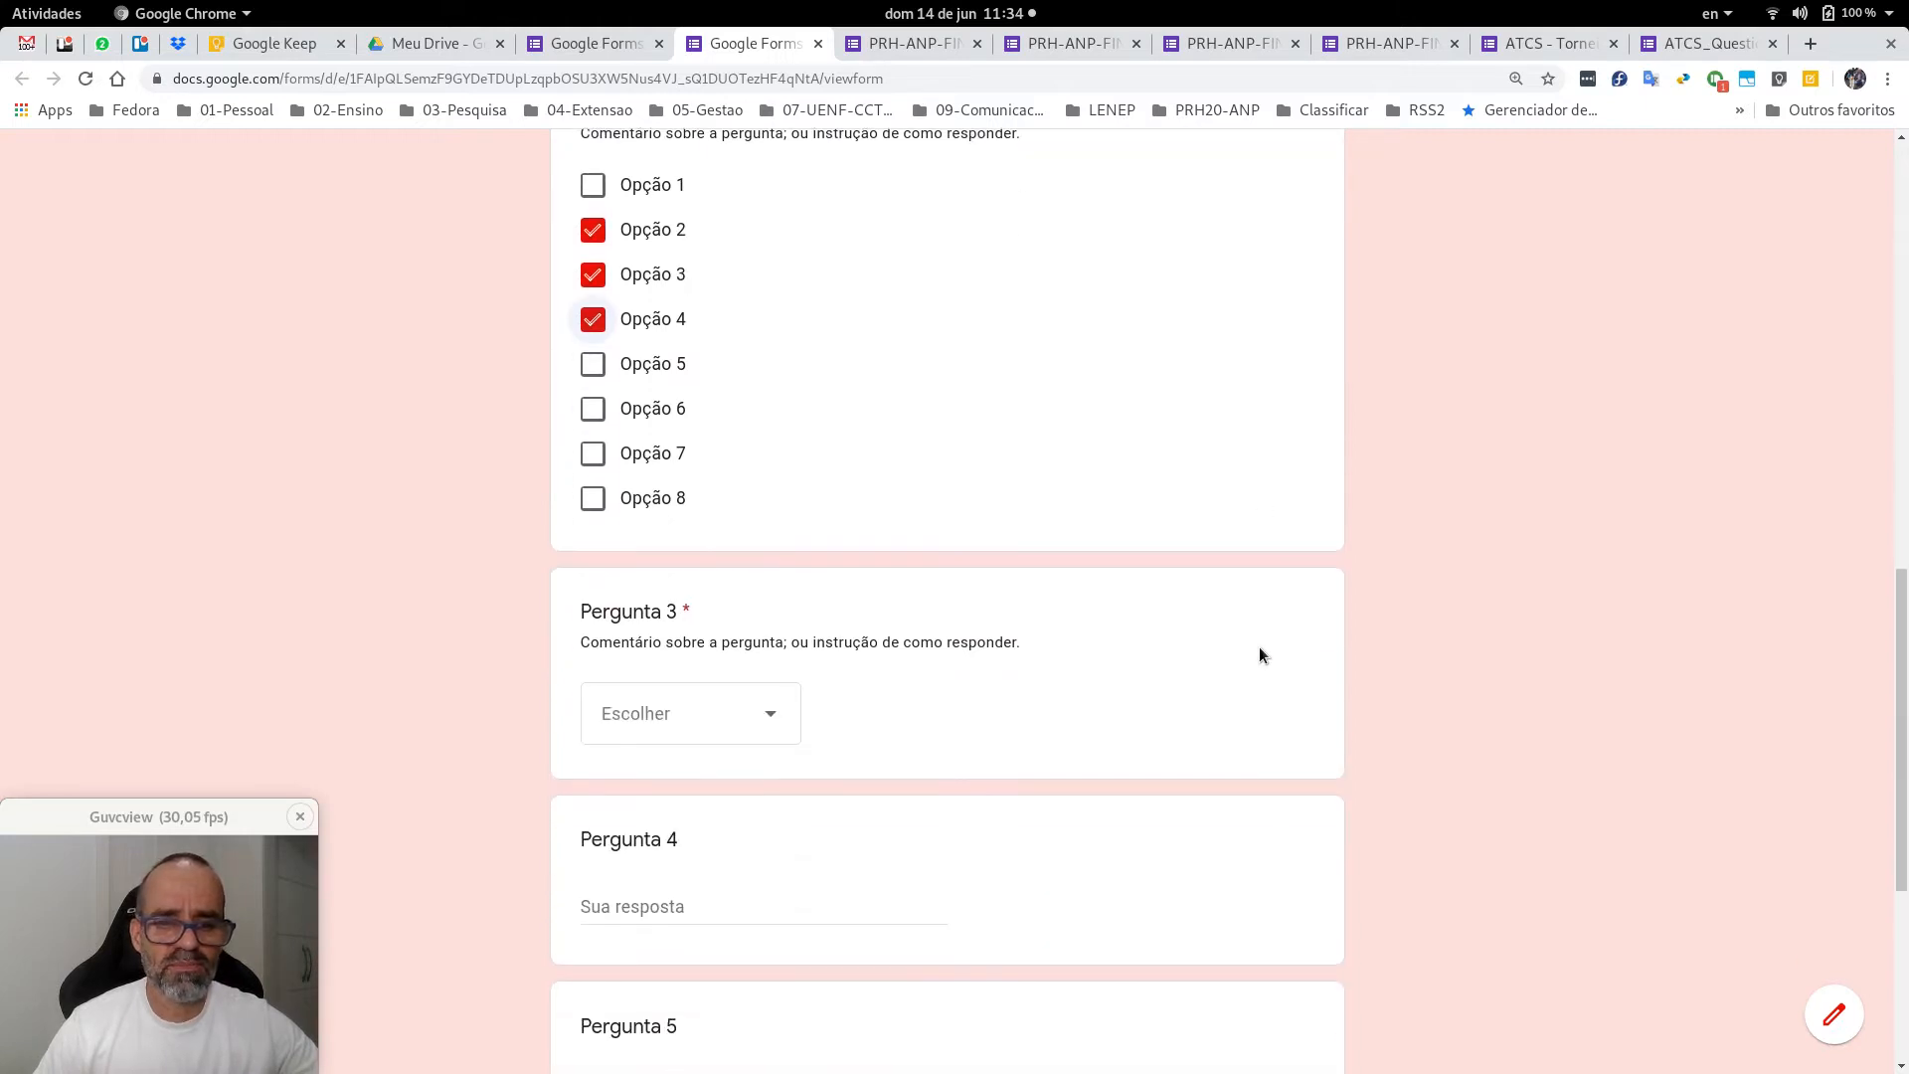
scroll(1259, 654, "down", 2)
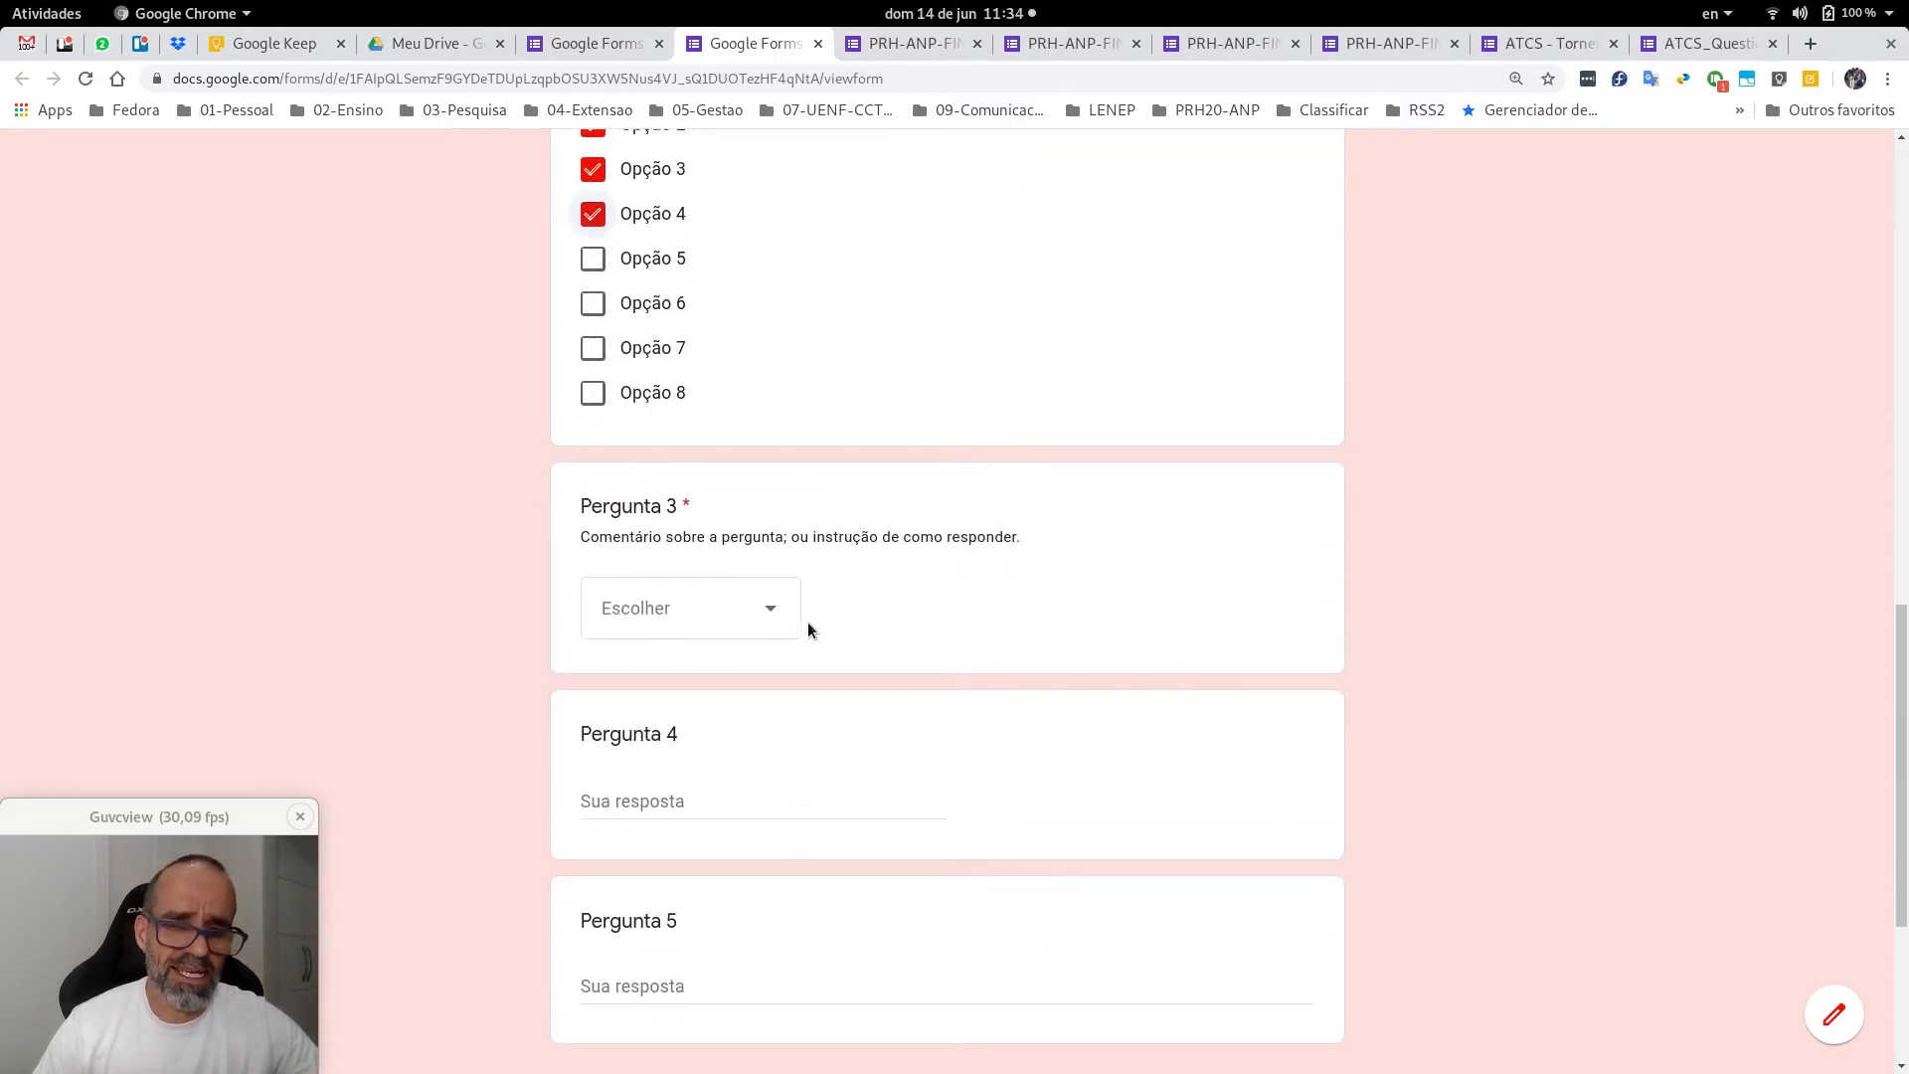
left_click(773, 617)
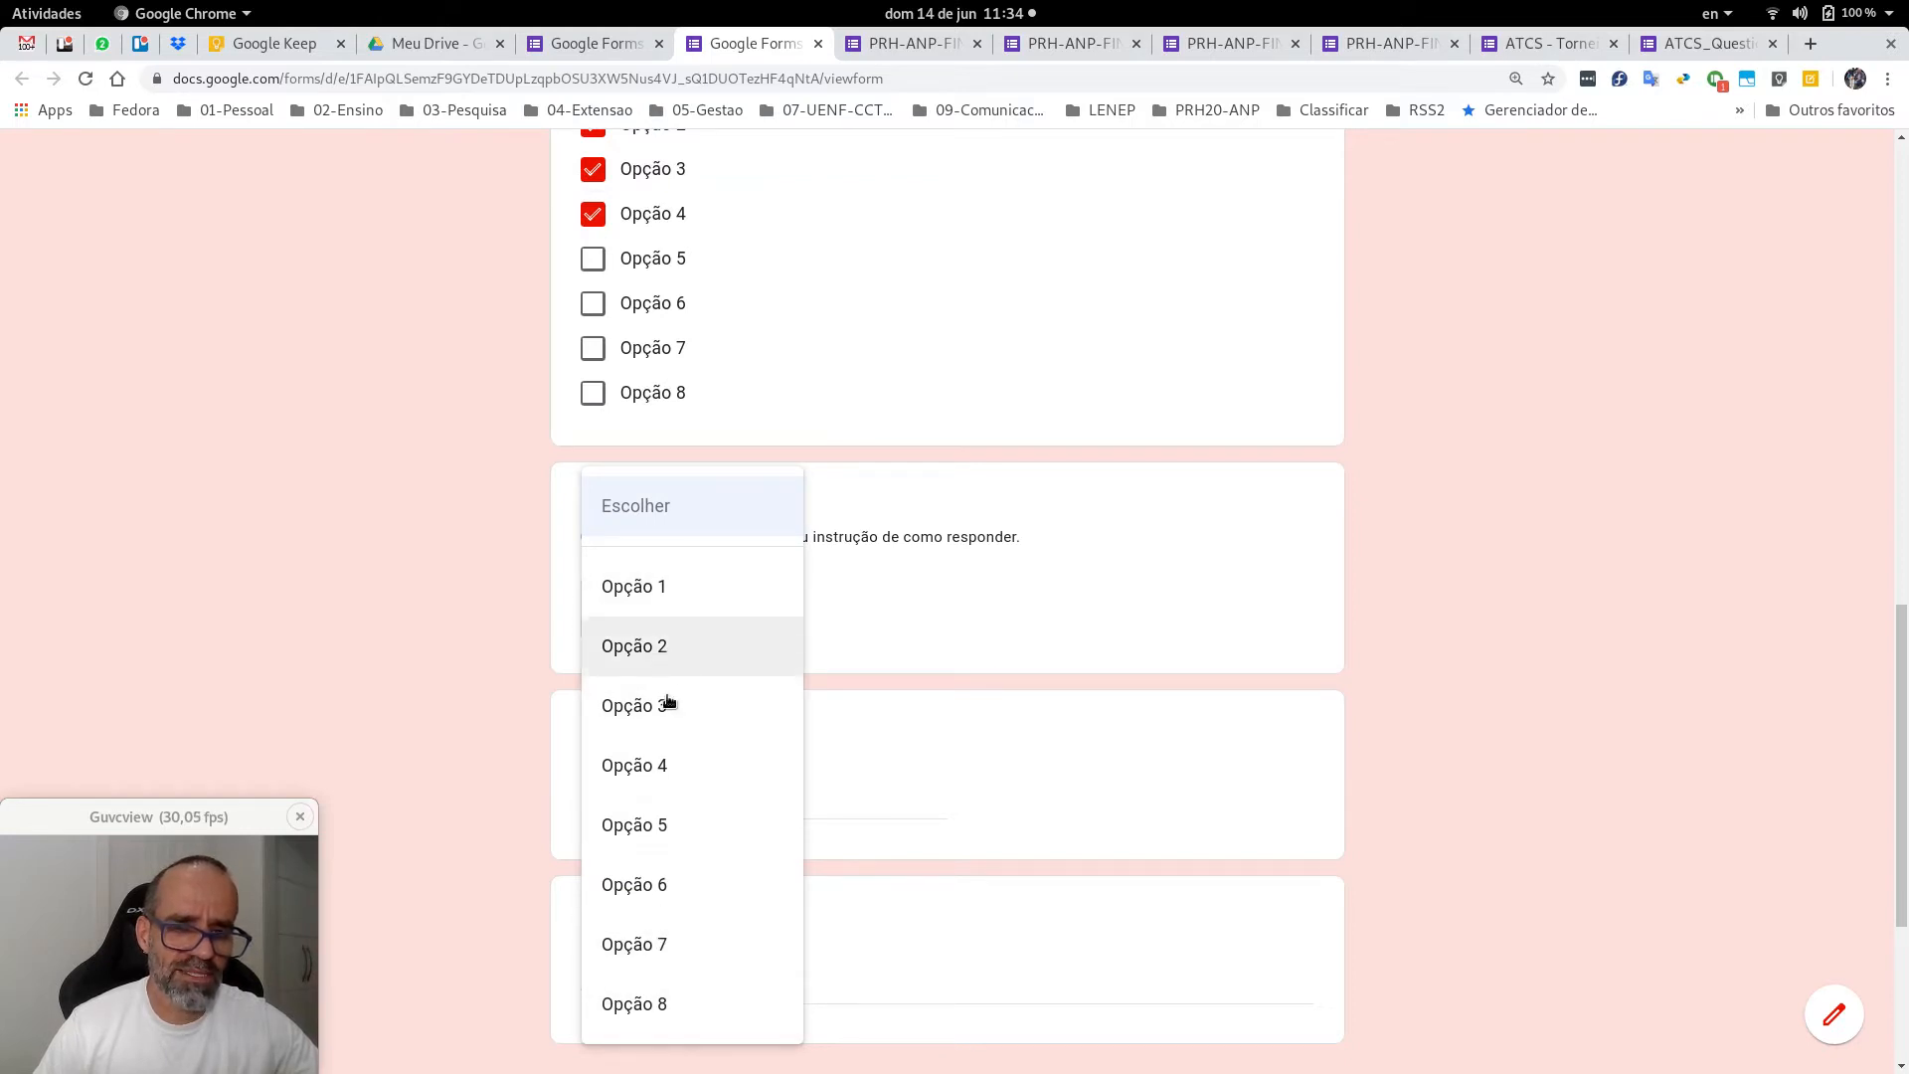
left_click(1549, 581)
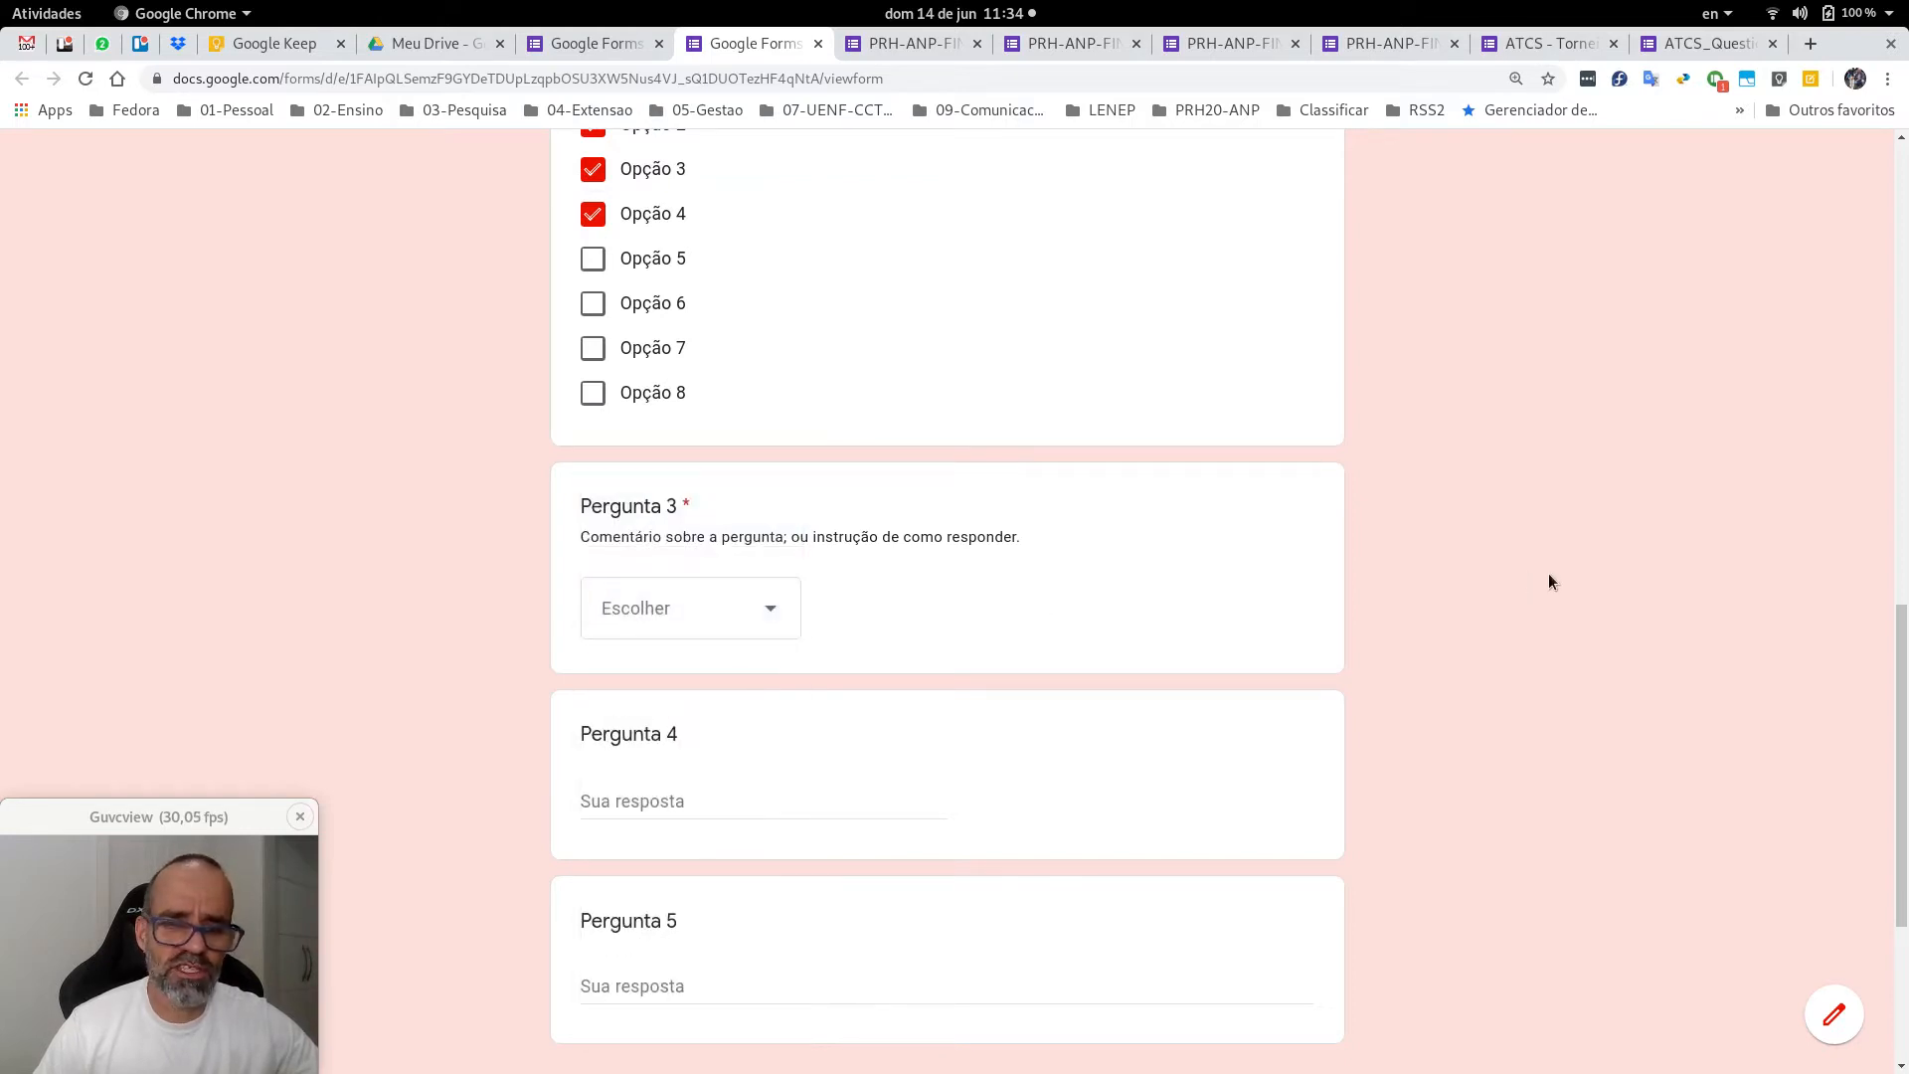
left_click(780, 613)
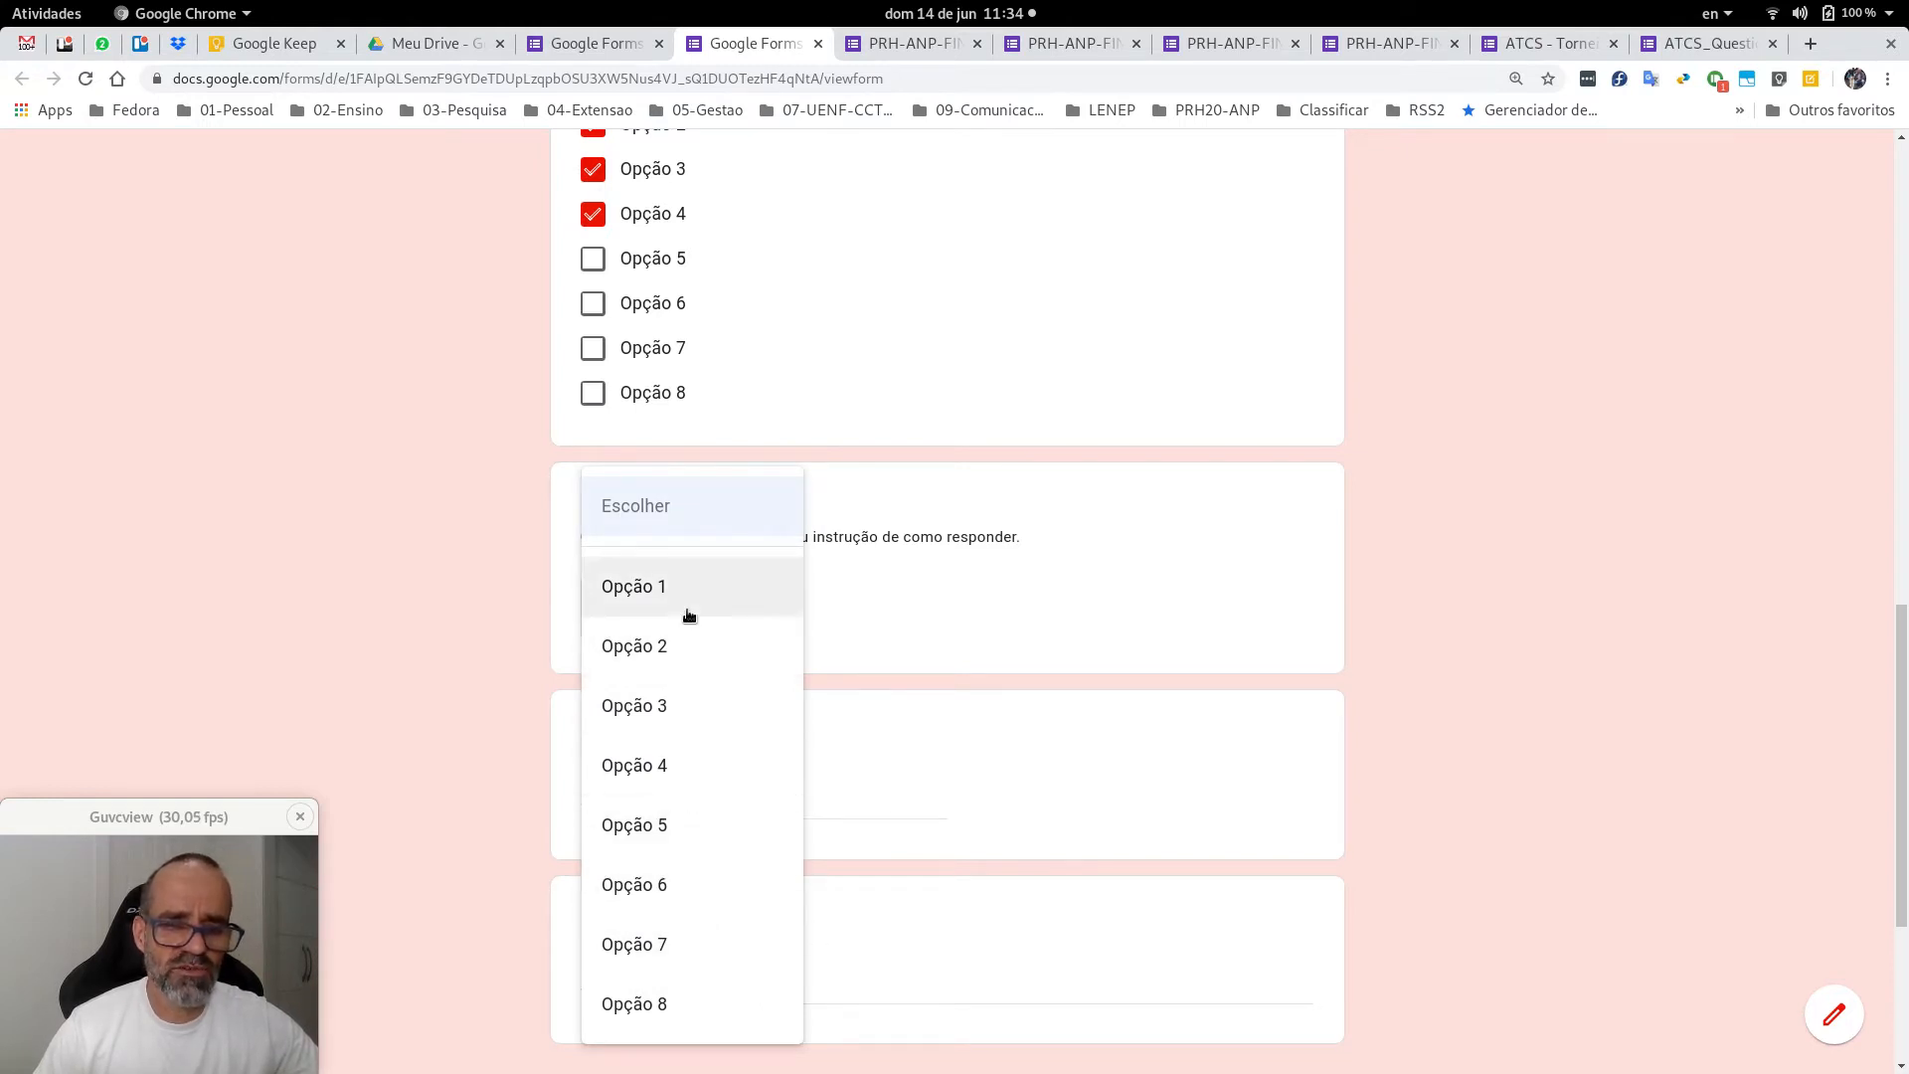
left_click(1102, 609)
scroll(1102, 611, "up", 6)
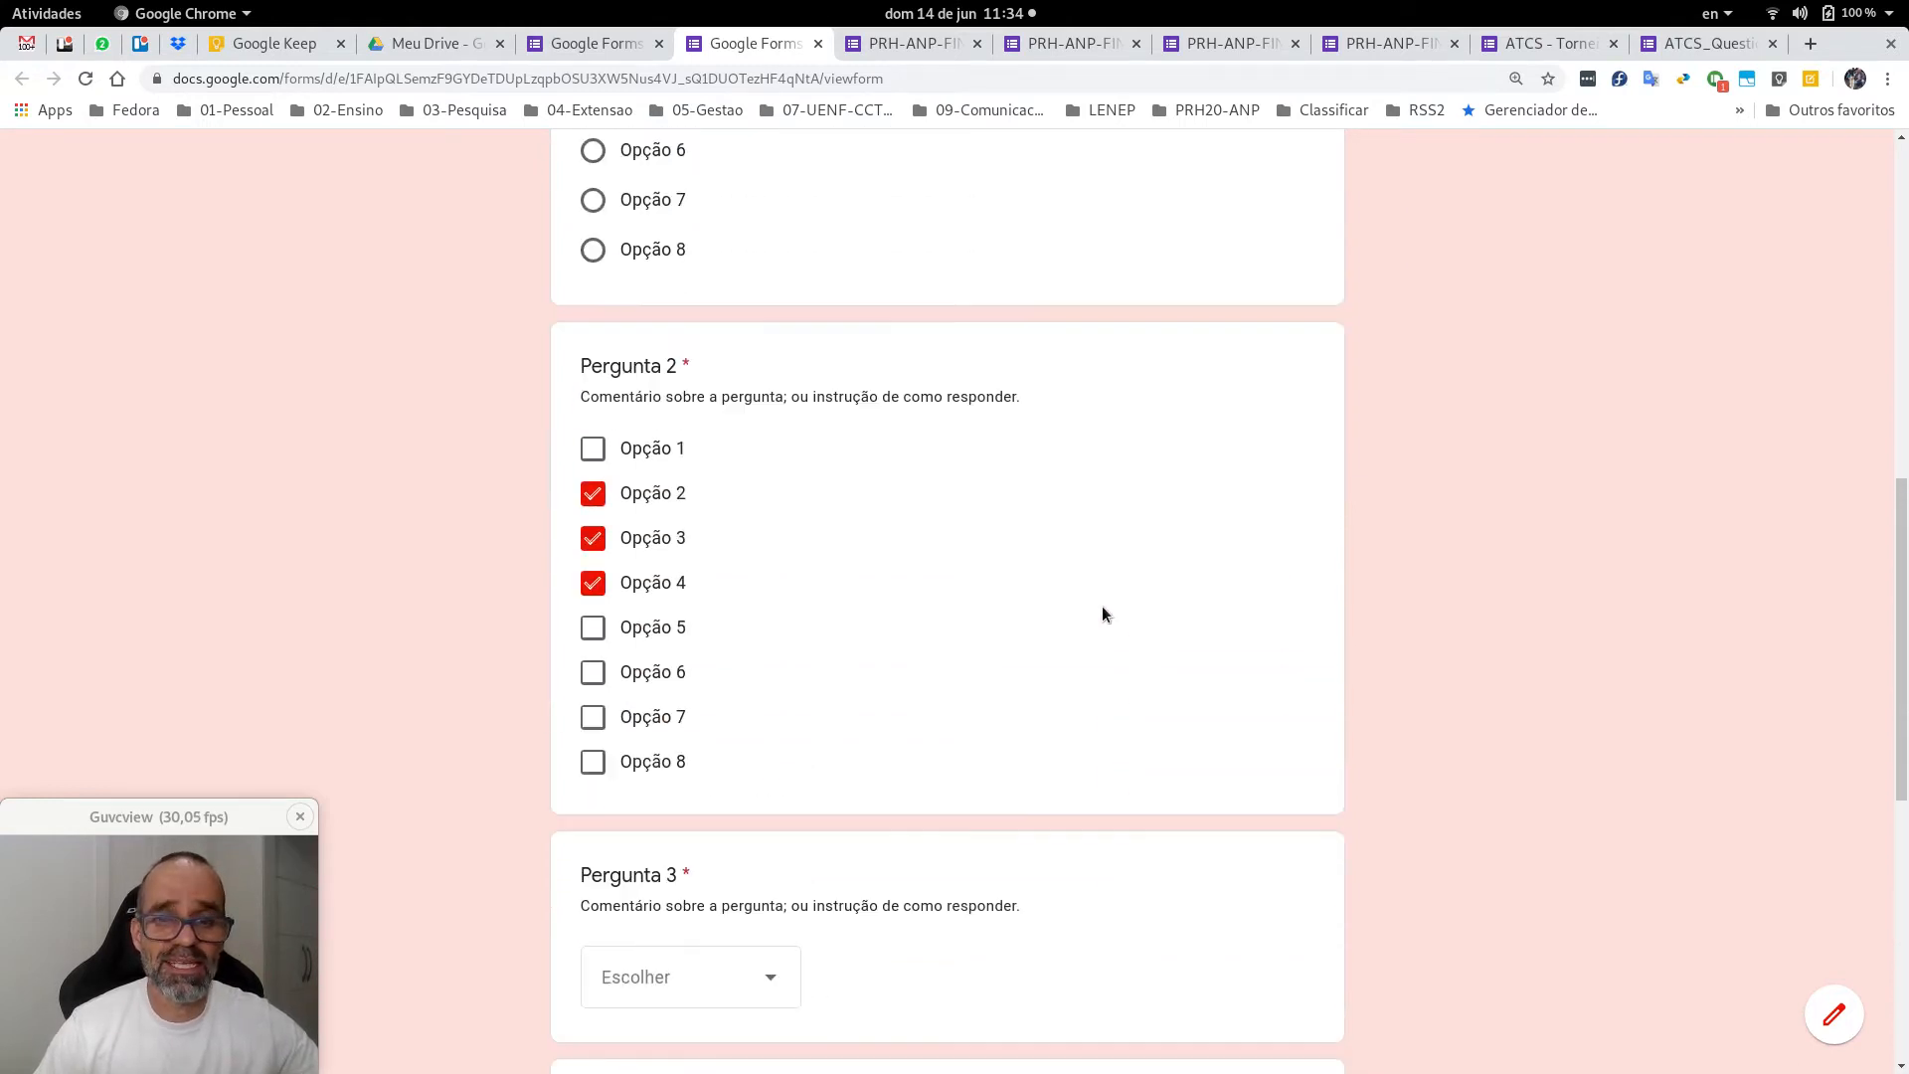
scroll(1102, 607, "up", 3)
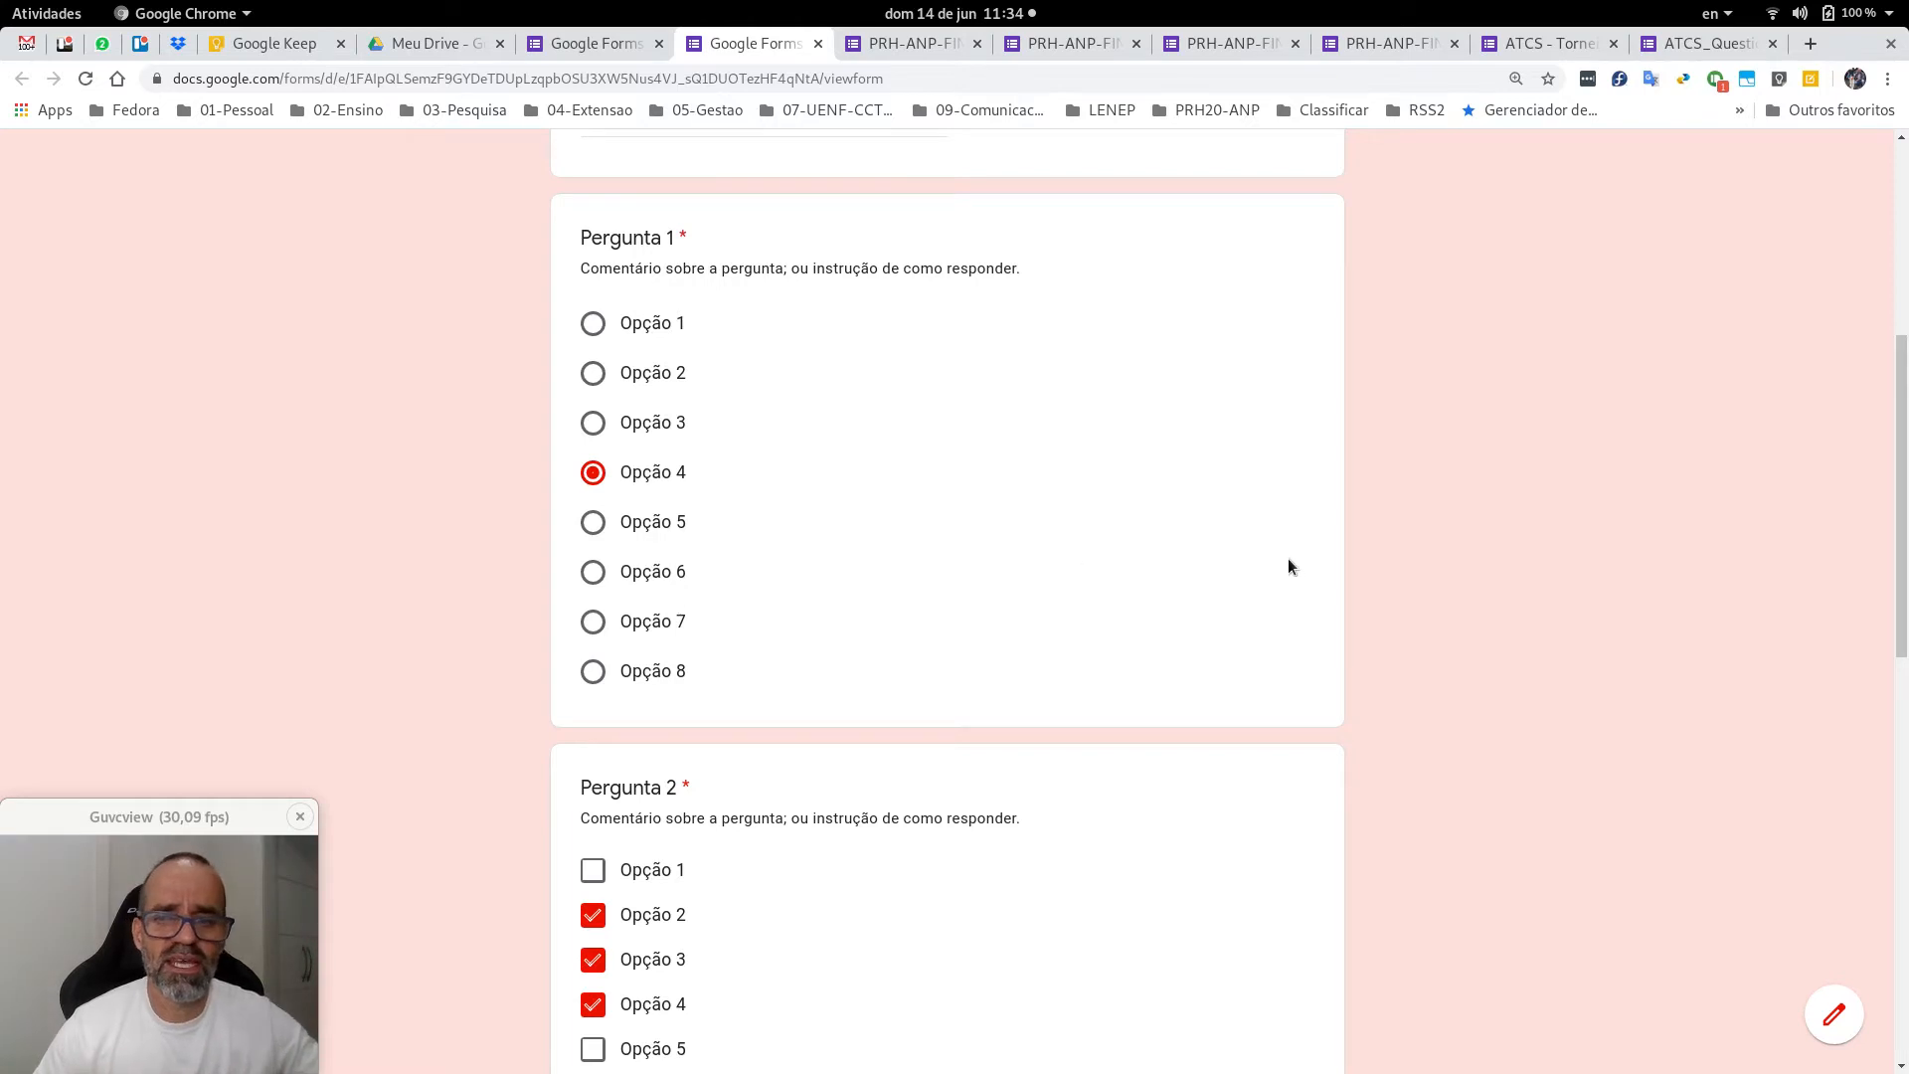
scroll(1286, 553, "down", 2)
scroll(1286, 562, "down", 3)
scroll(1285, 555, "down", 4)
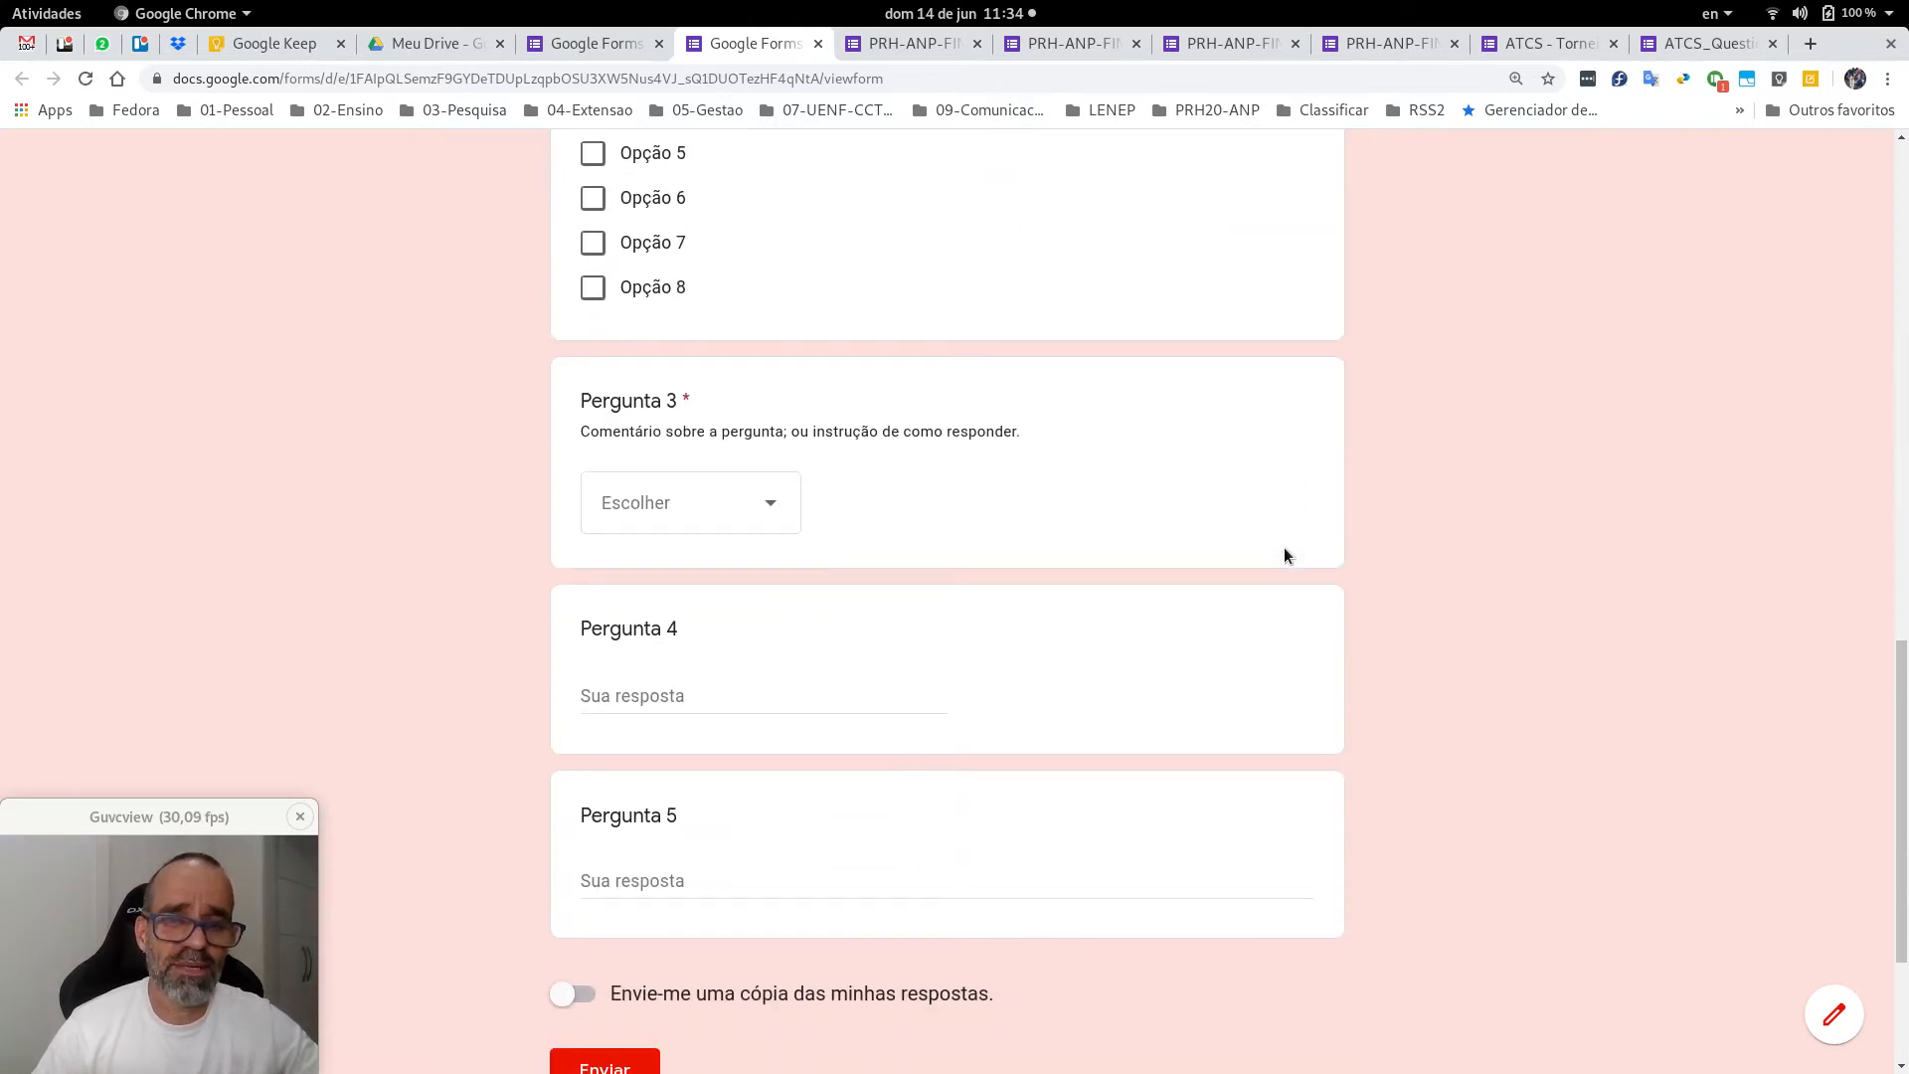
Choose Opção 4 for Pergunta 3, then answer 'Resposta curta' and 'Resposta mais longa' for Perguntas 4–5.
left_click(773, 522)
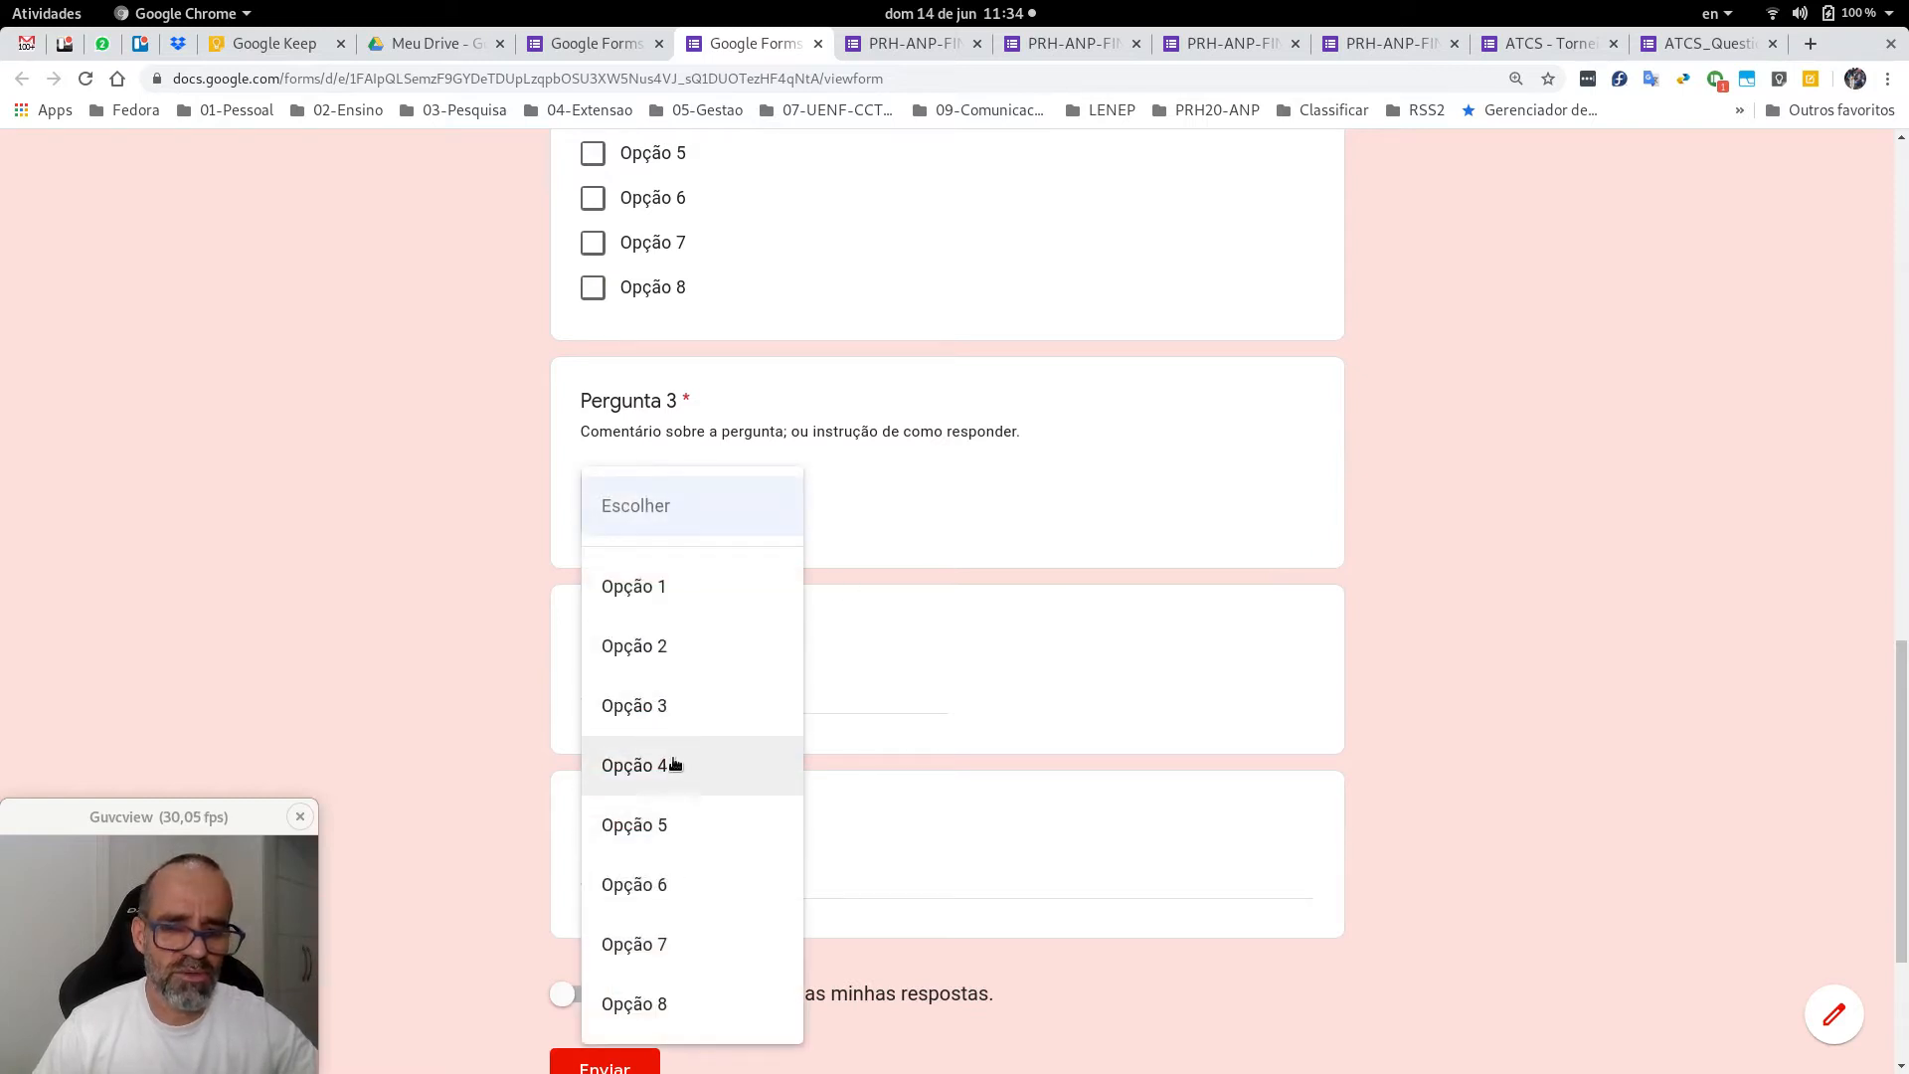
left_click(671, 765)
left_click(748, 693)
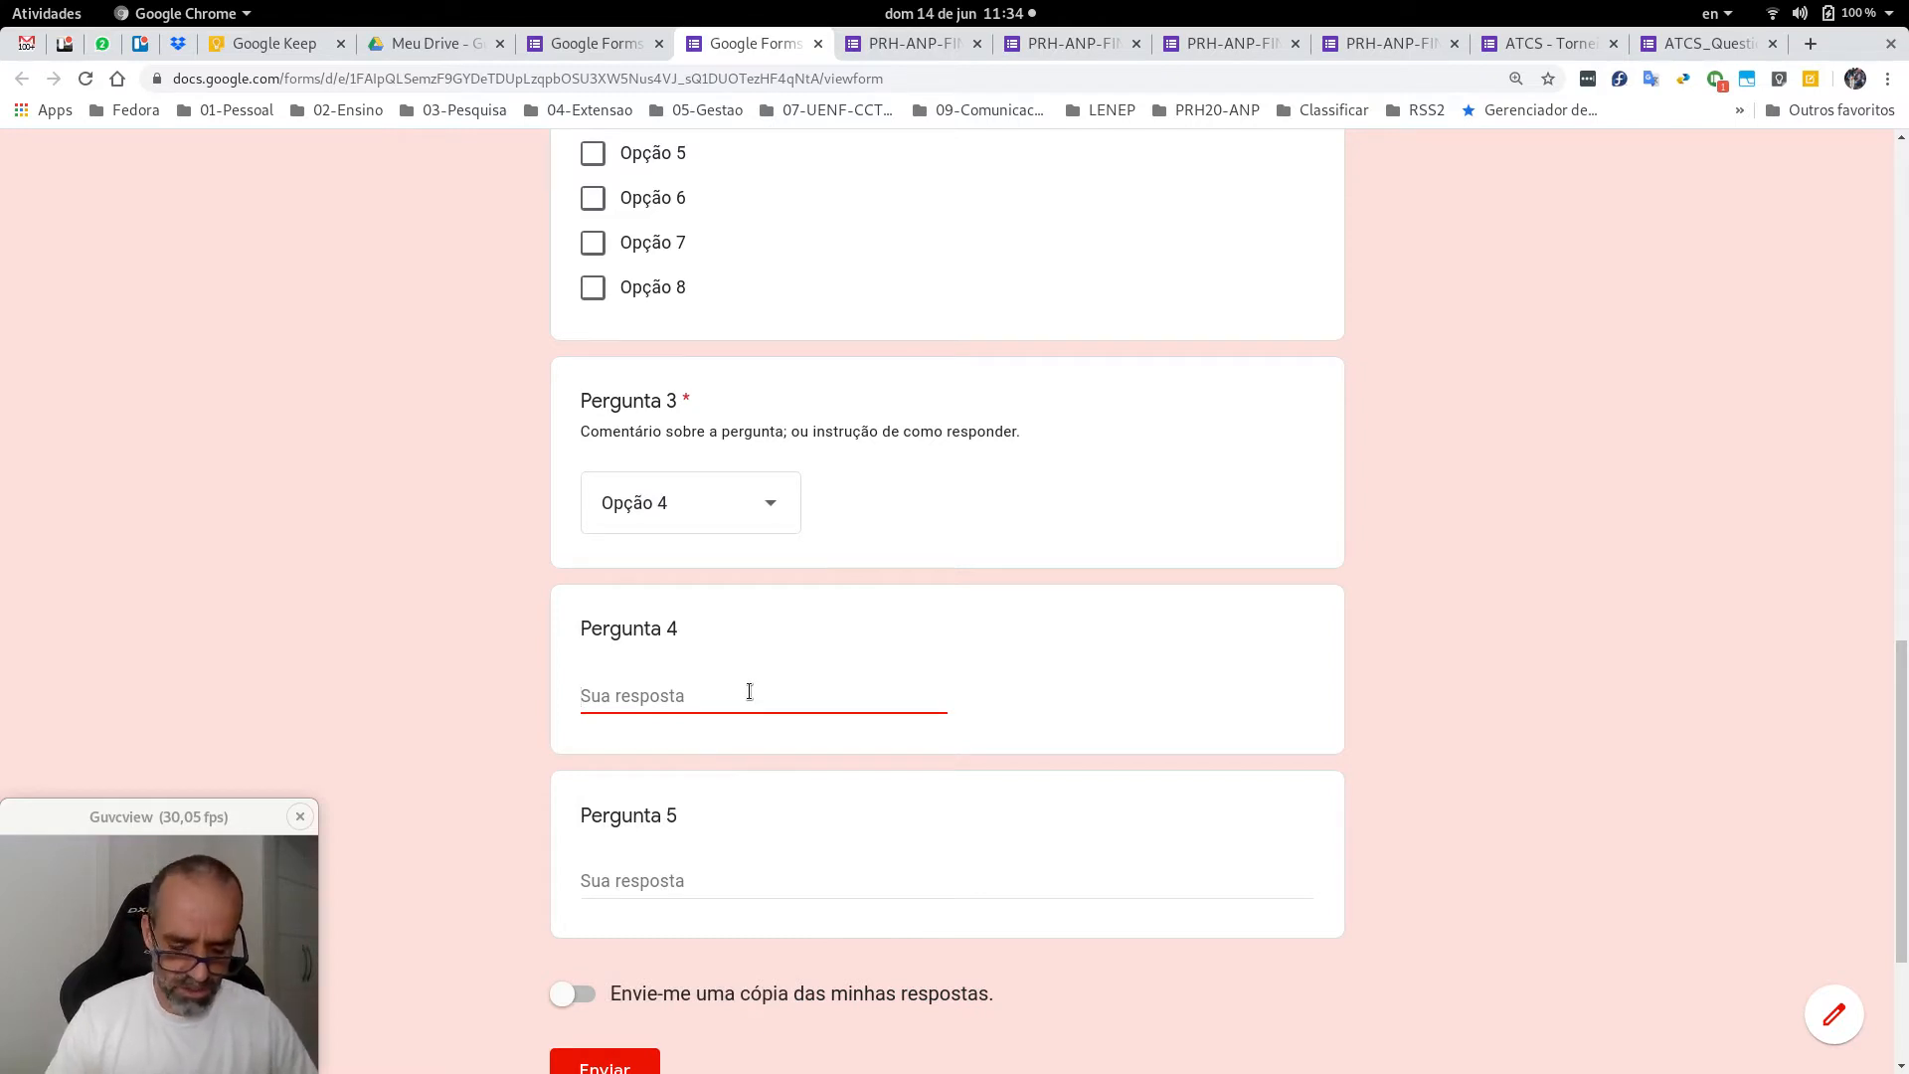
type("Resposta curt")
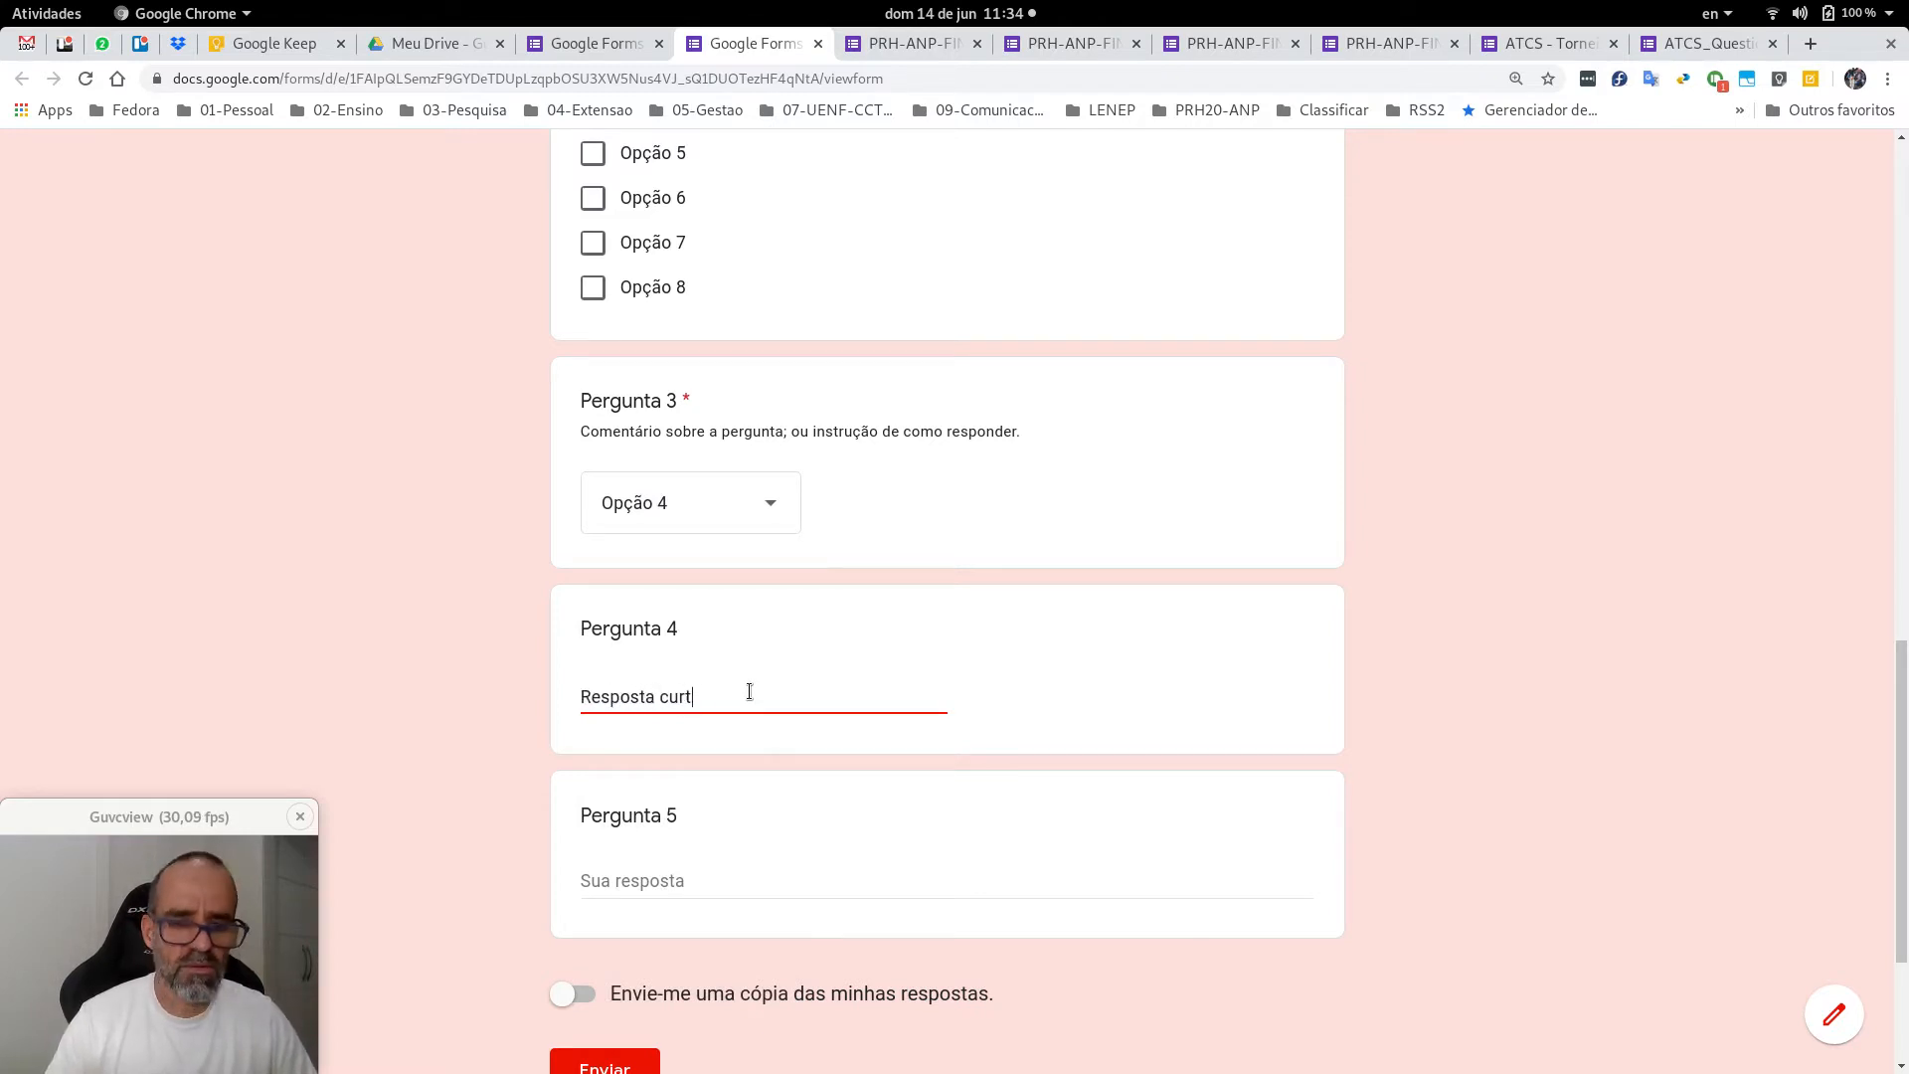
type("a")
key("Tab")
type("Res")
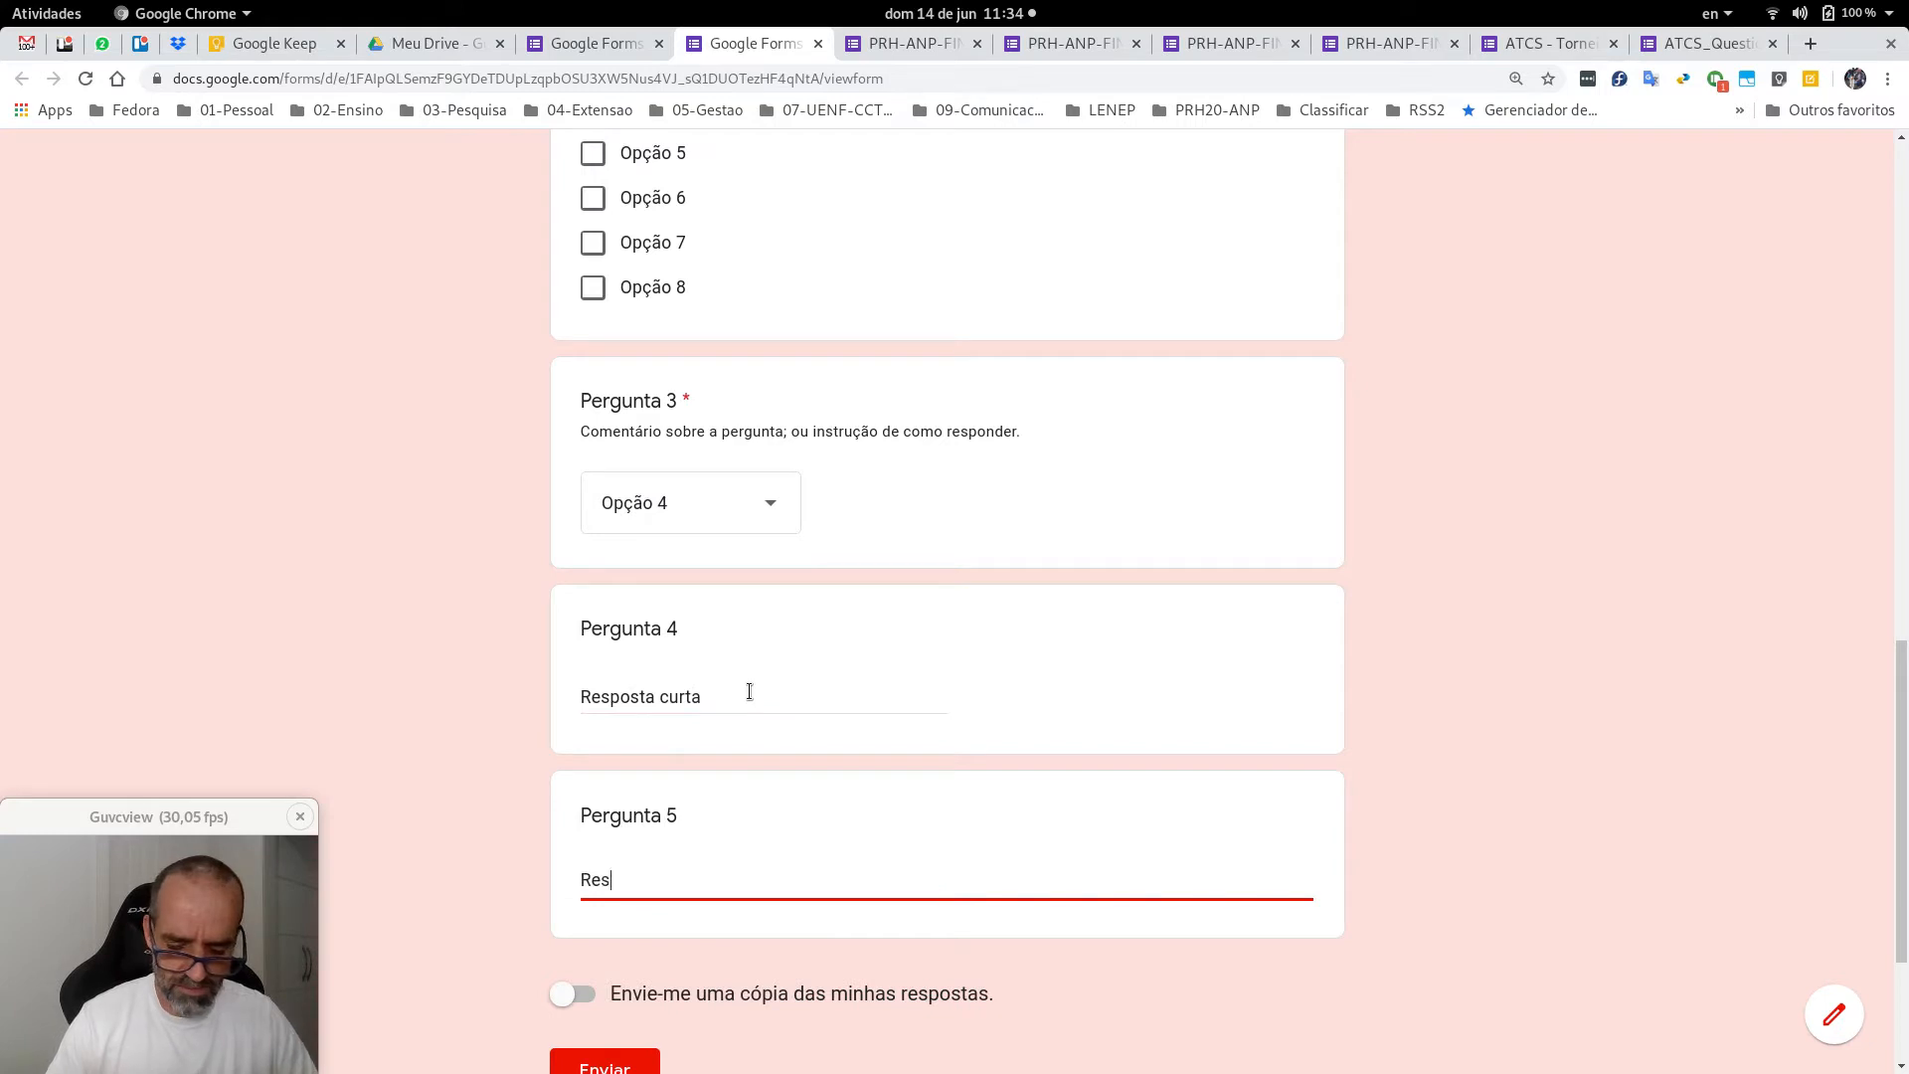
type("posta ma")
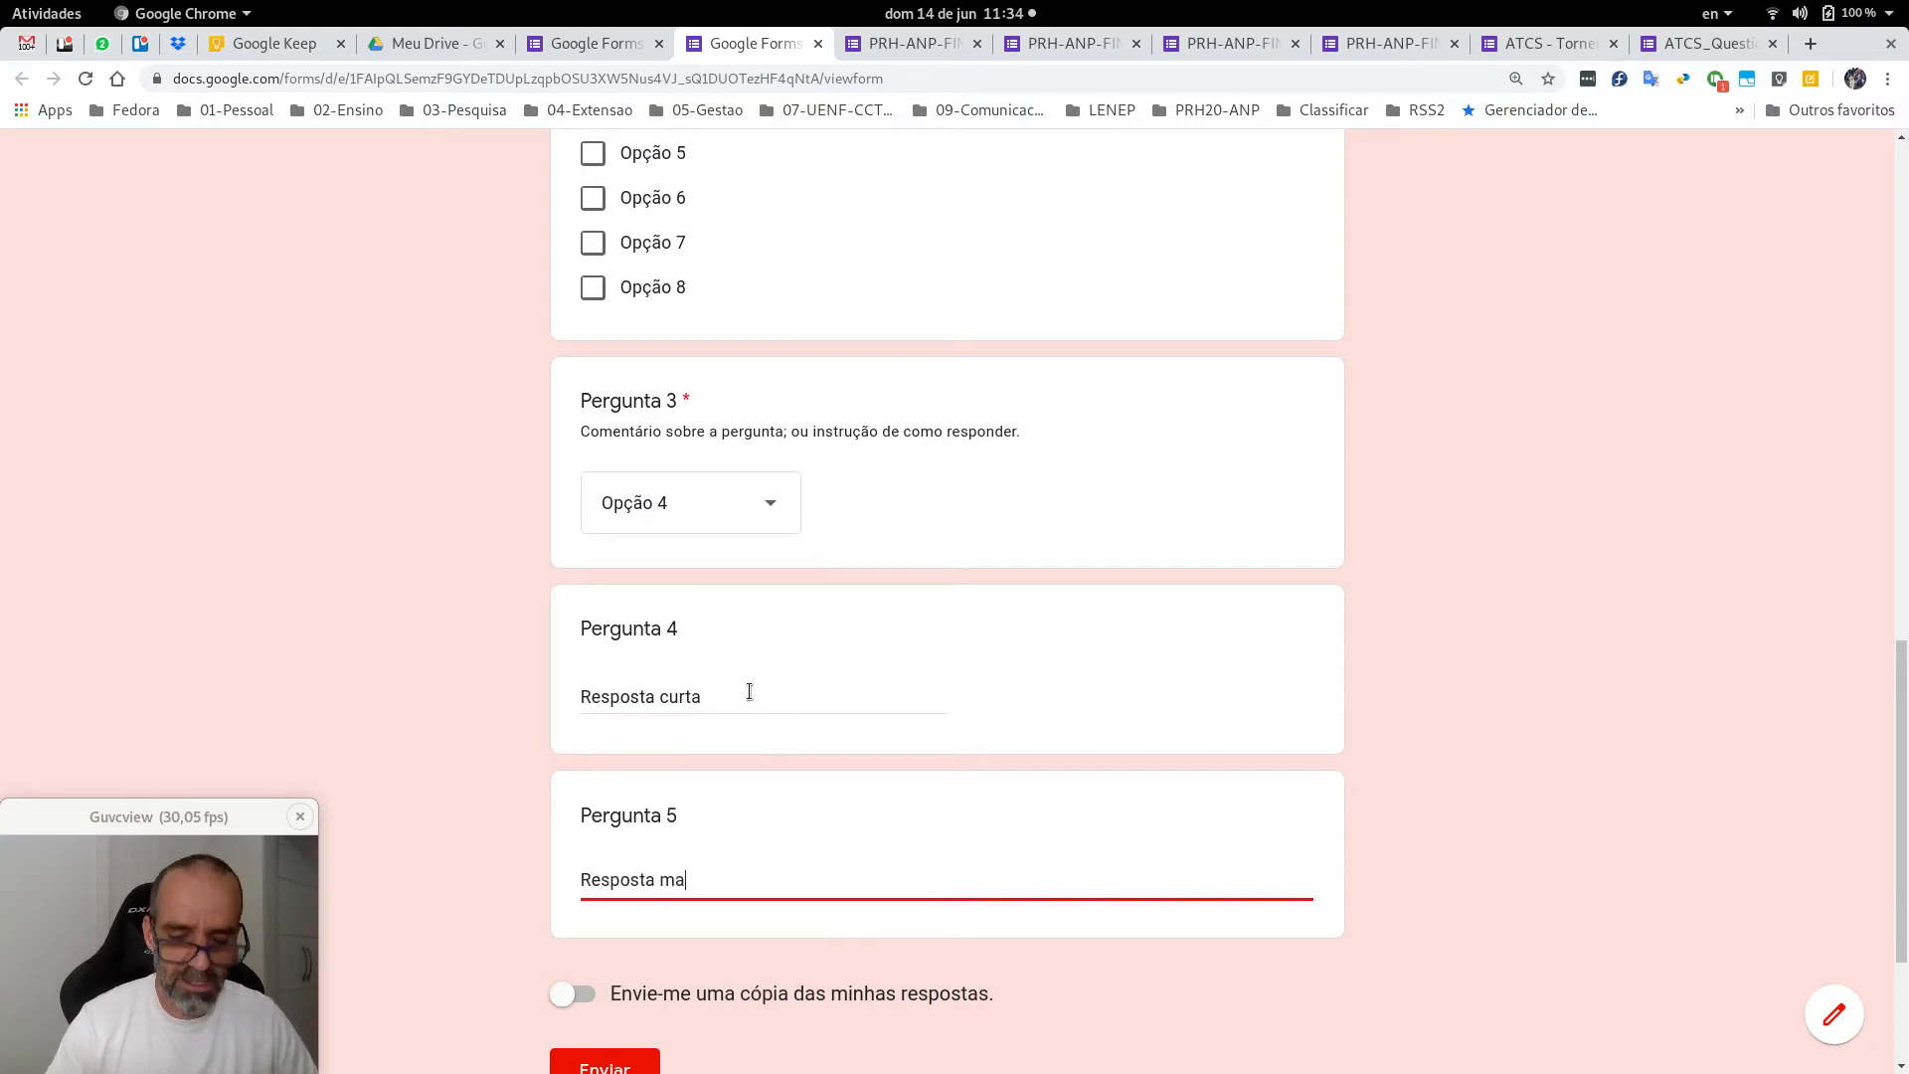
type("is longa")
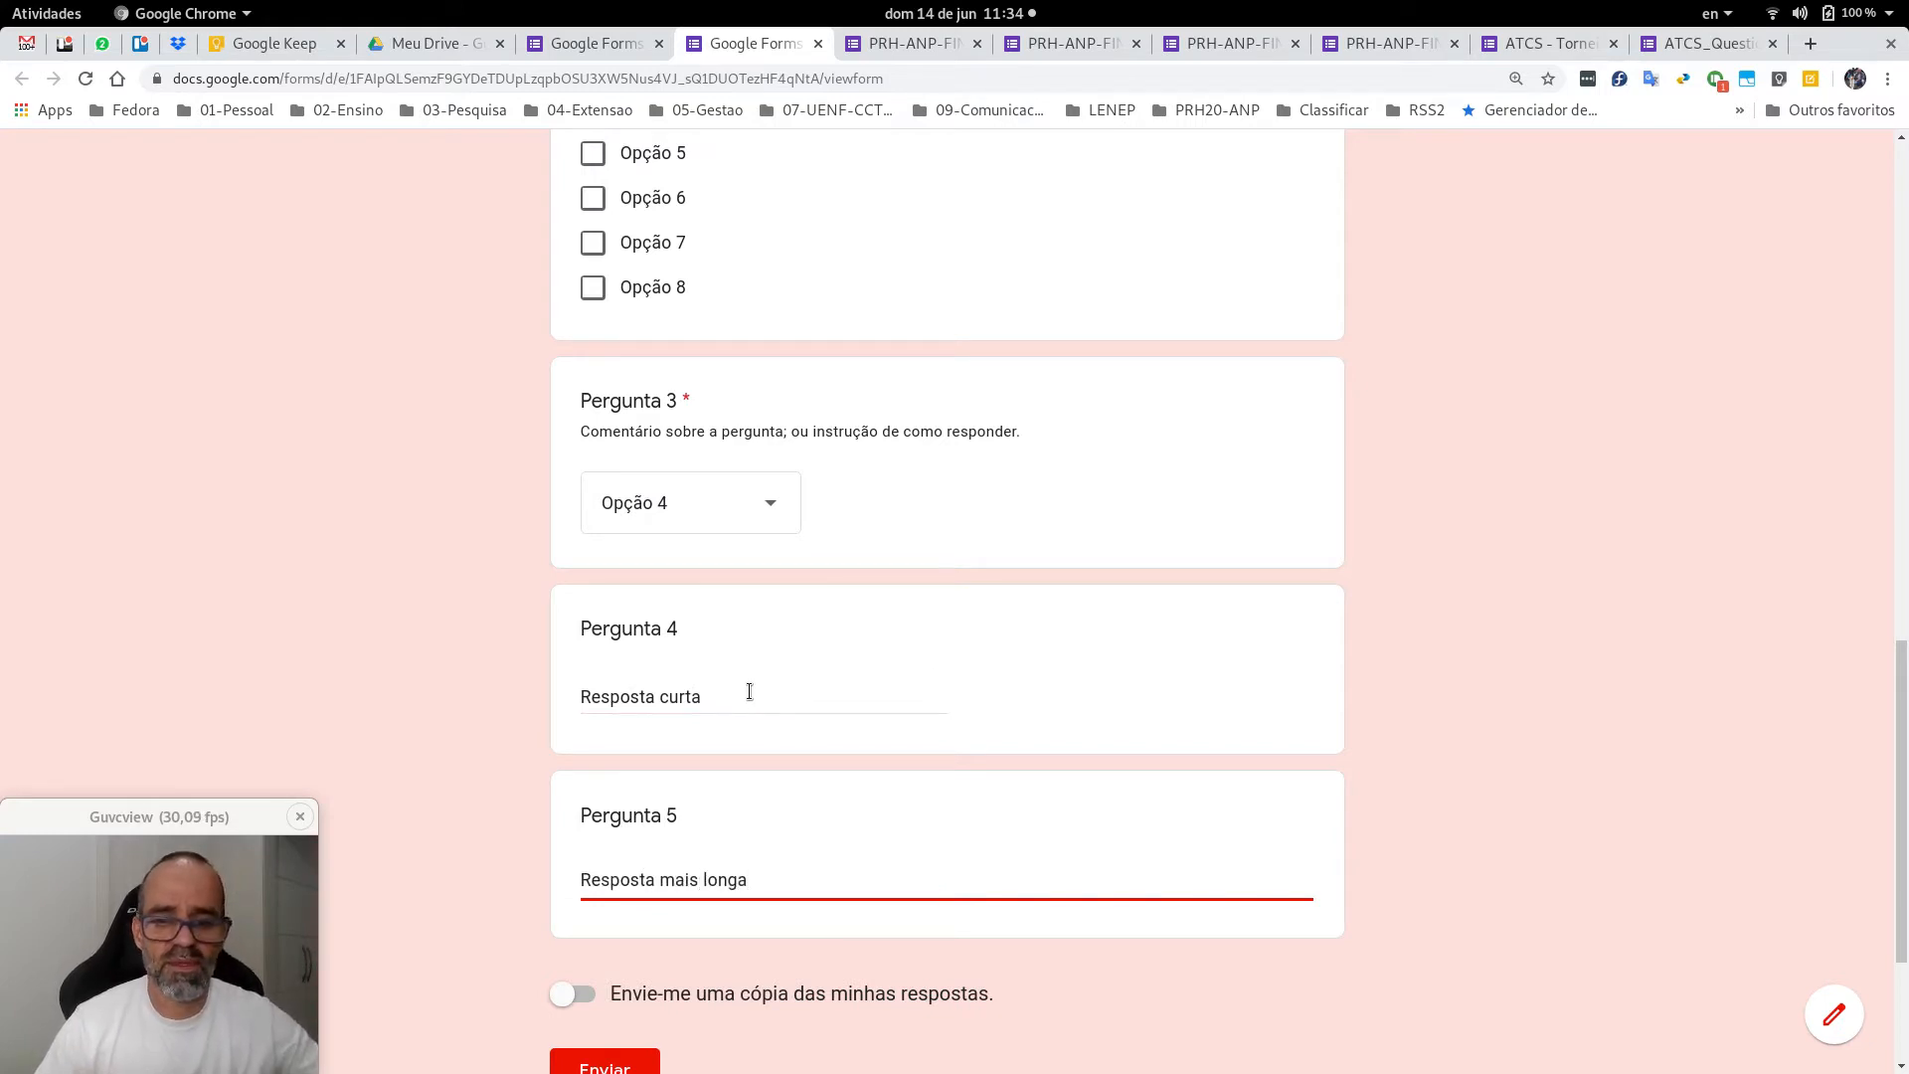
scroll(1475, 695, "down", 3)
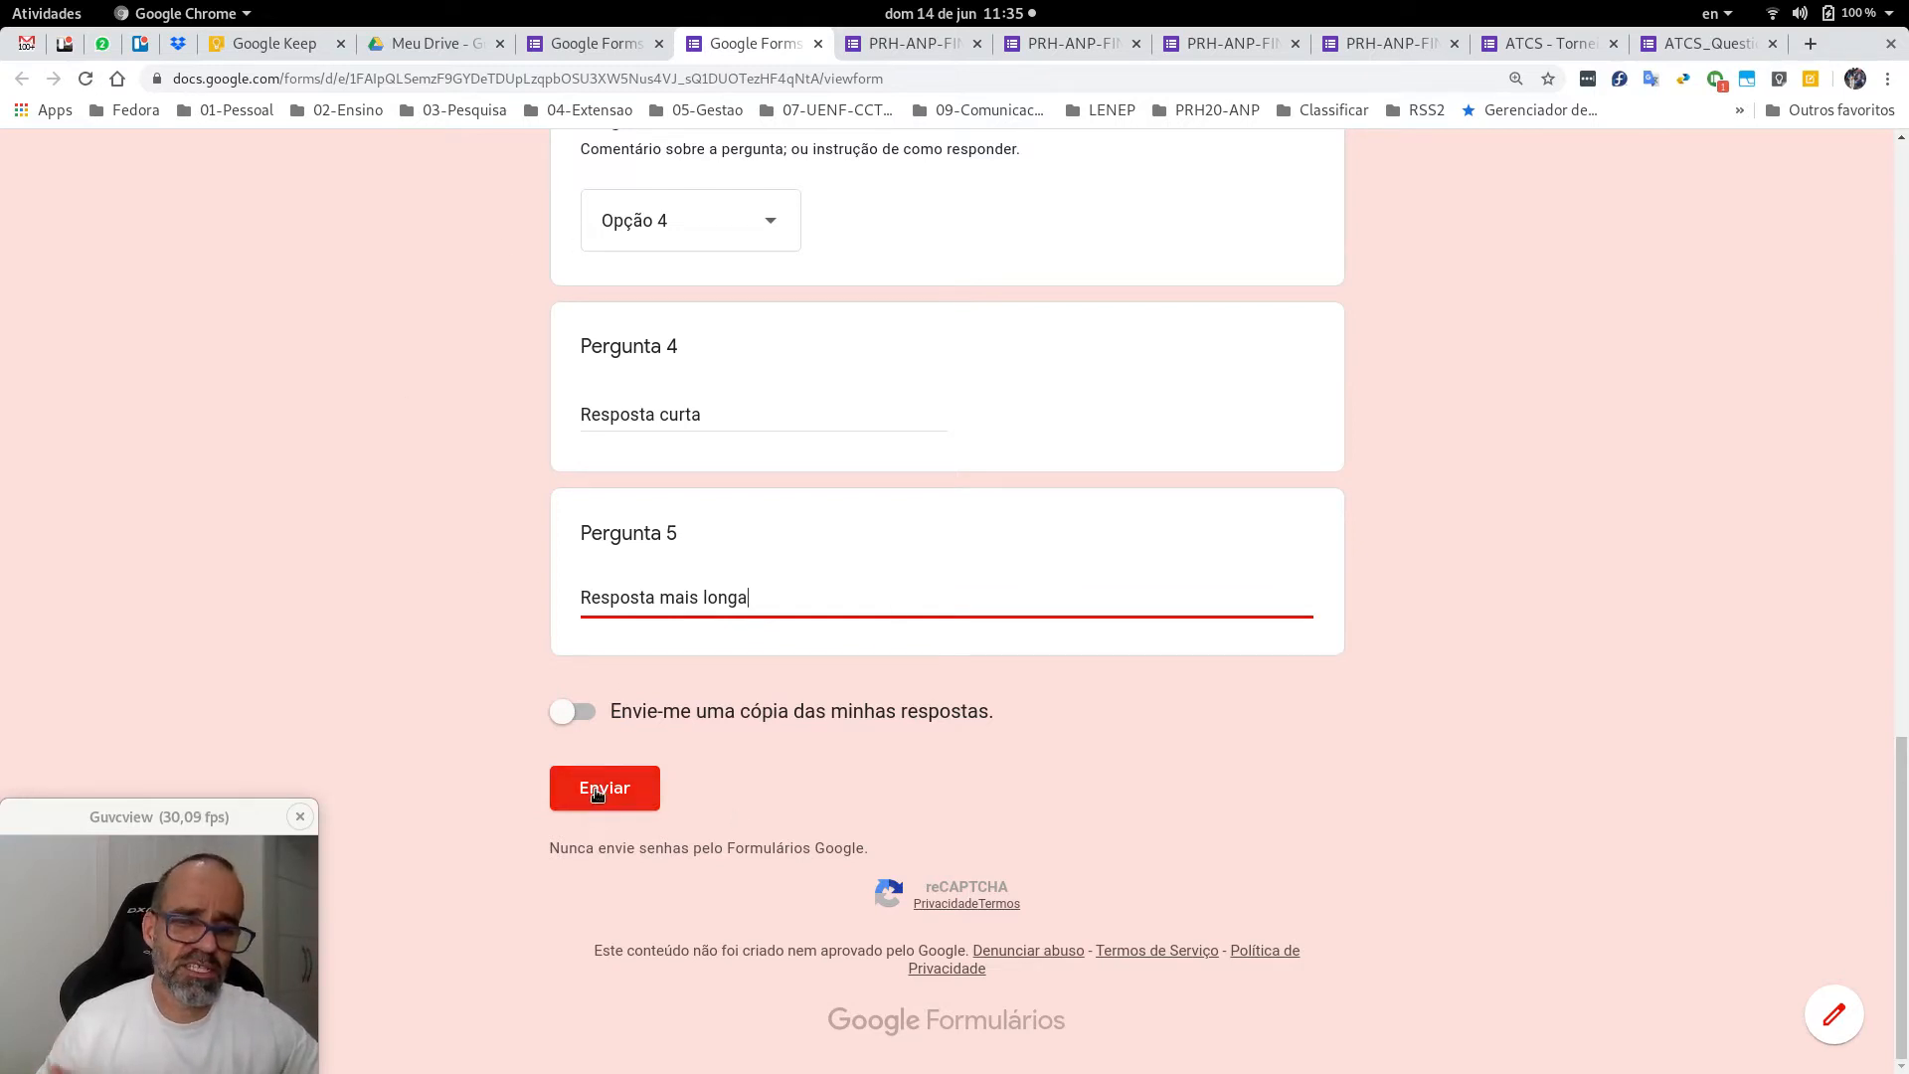
Turn on 'Envie-me uma cópia das minhas respostas' and submit the response.
left_click(587, 714)
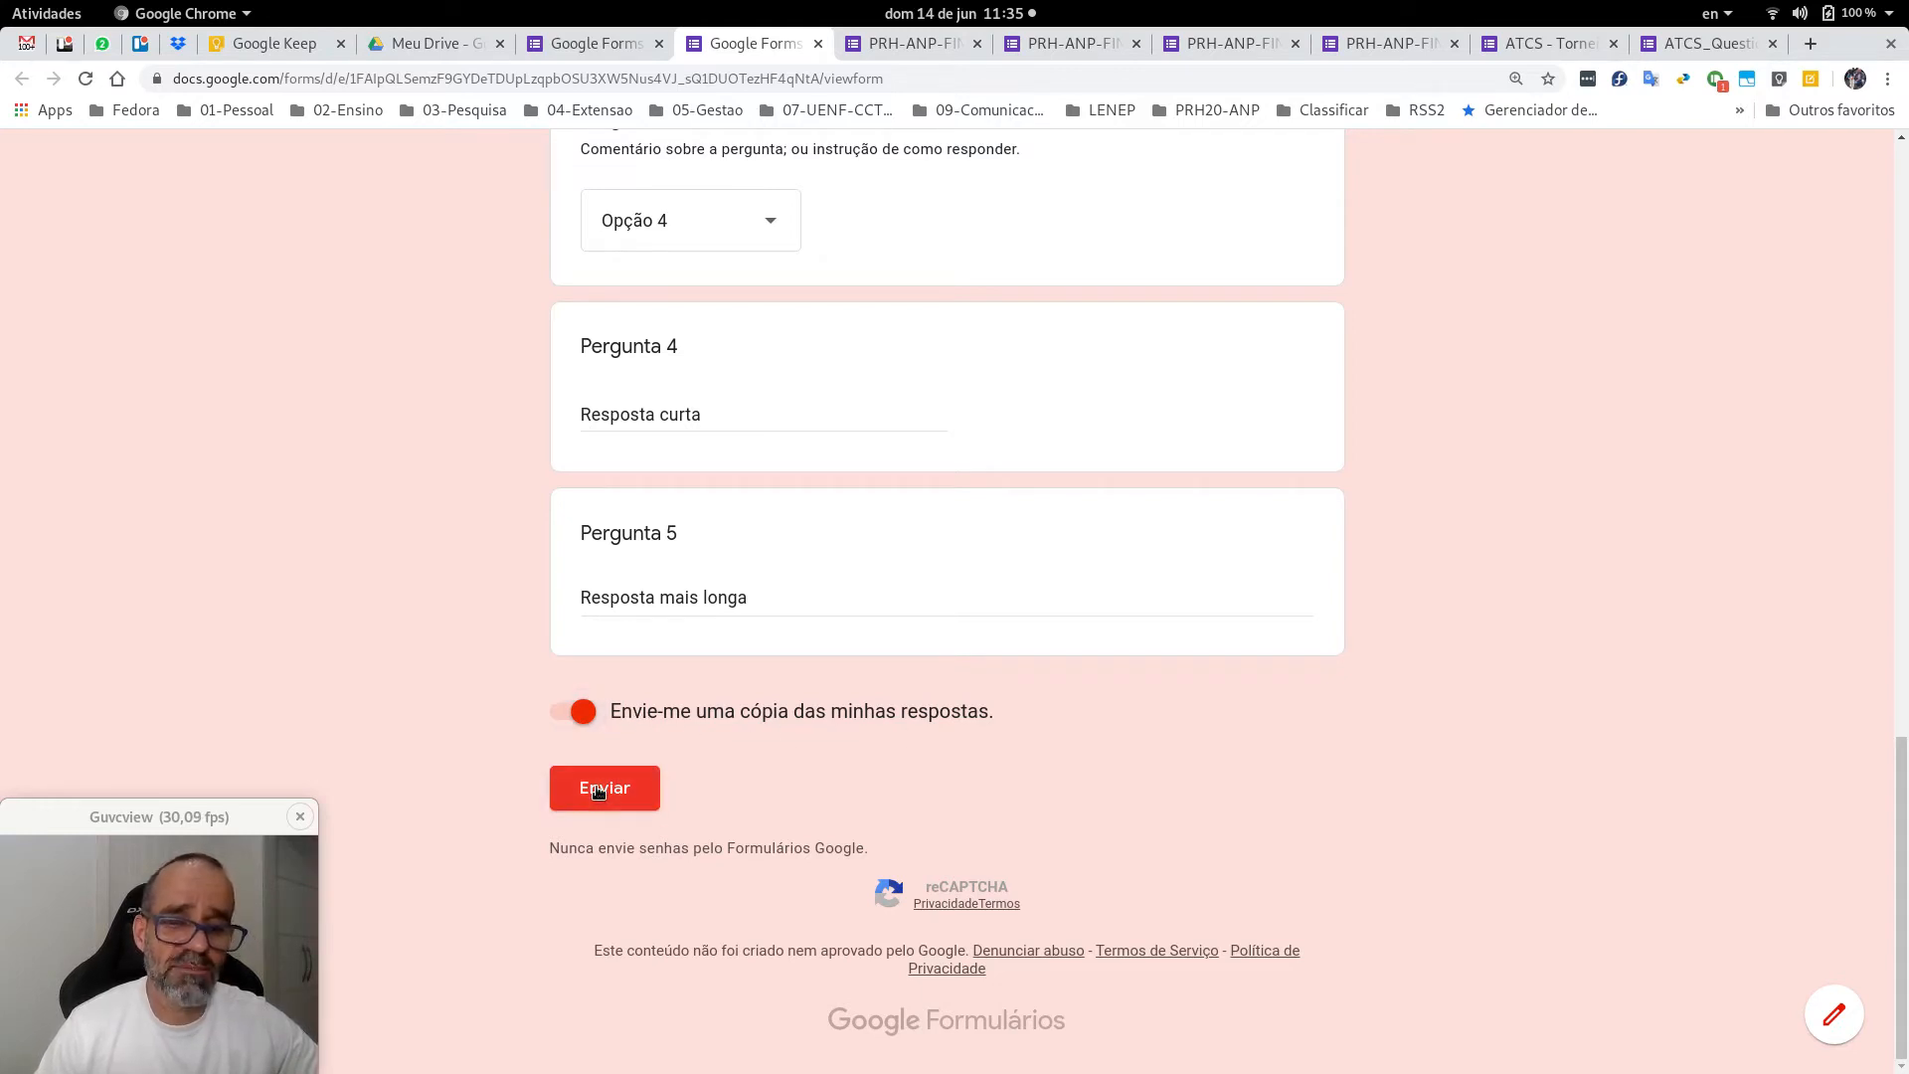
left_click(598, 791)
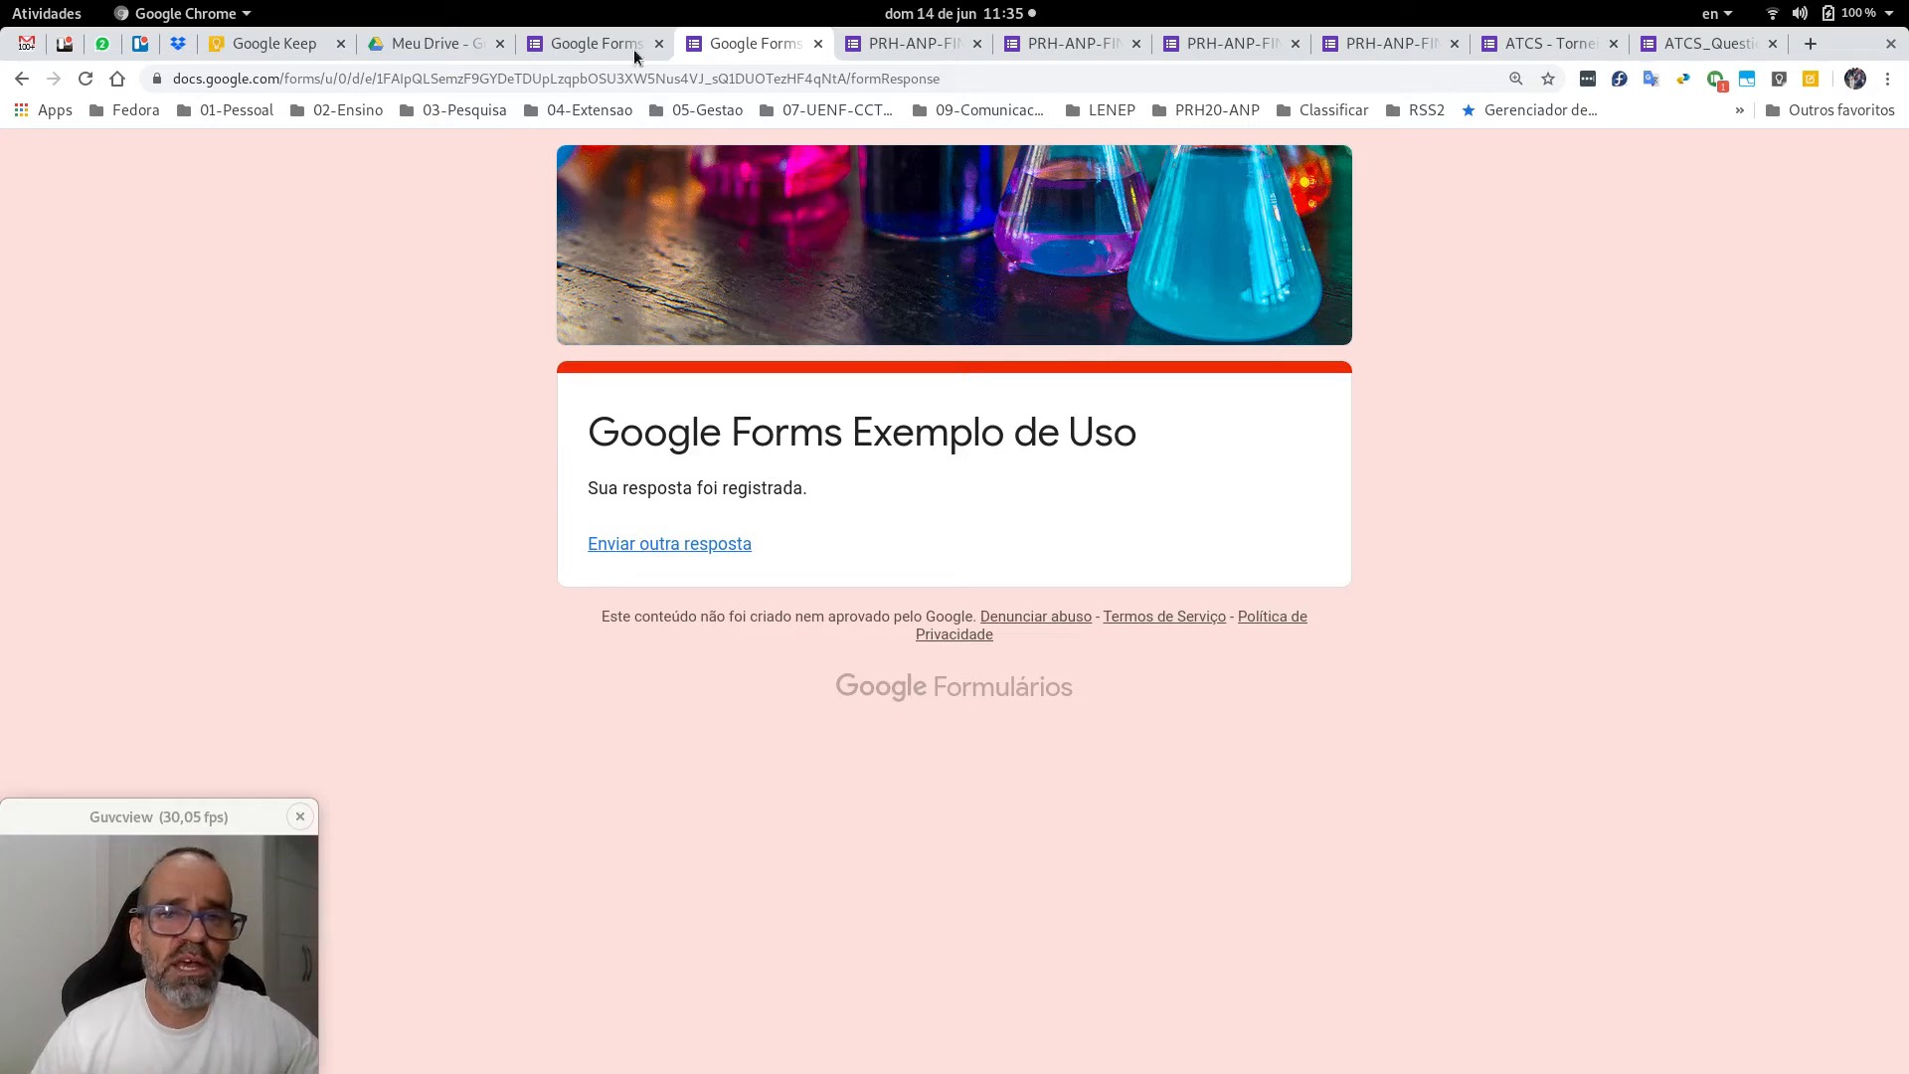
Open the 'Google Forms Exemplo de Uso' receipt under Gmail's Atualizações tab and scroll through the answers.
left_click(25, 49)
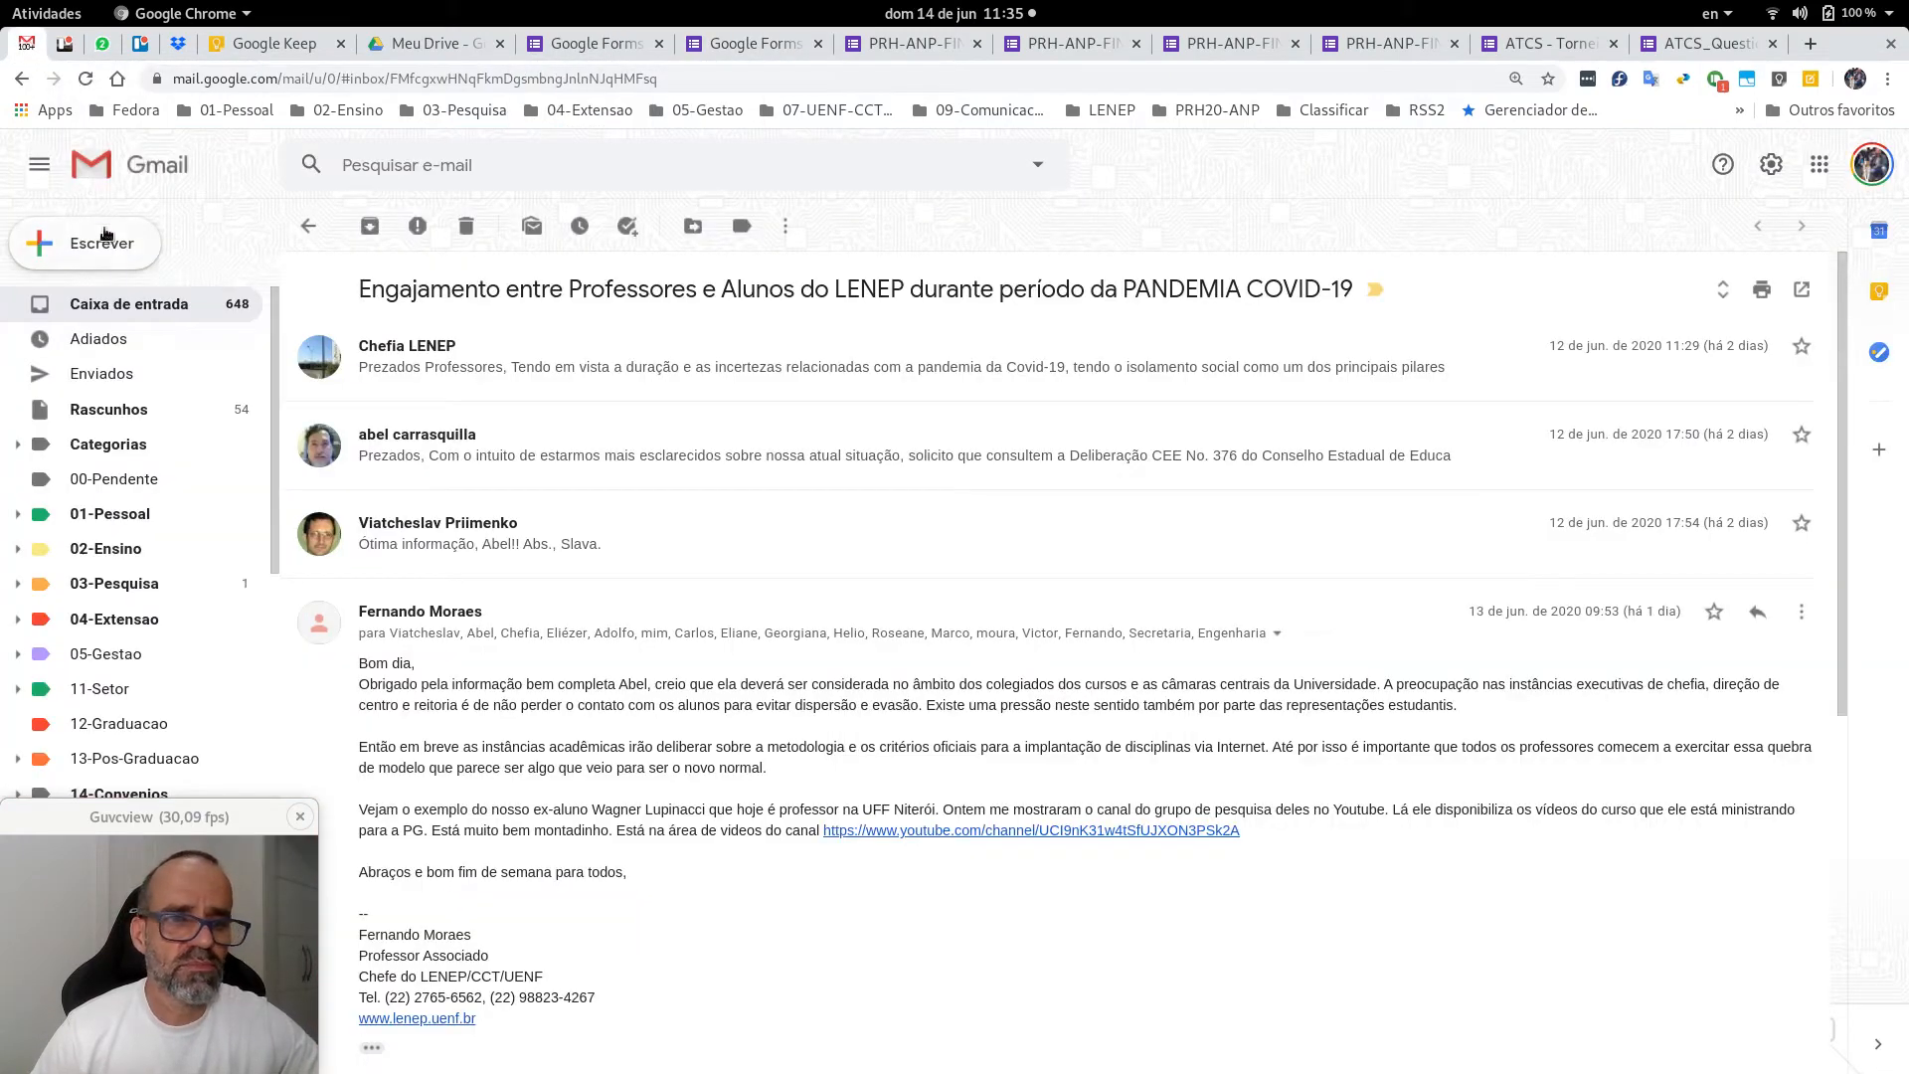
left_click(130, 300)
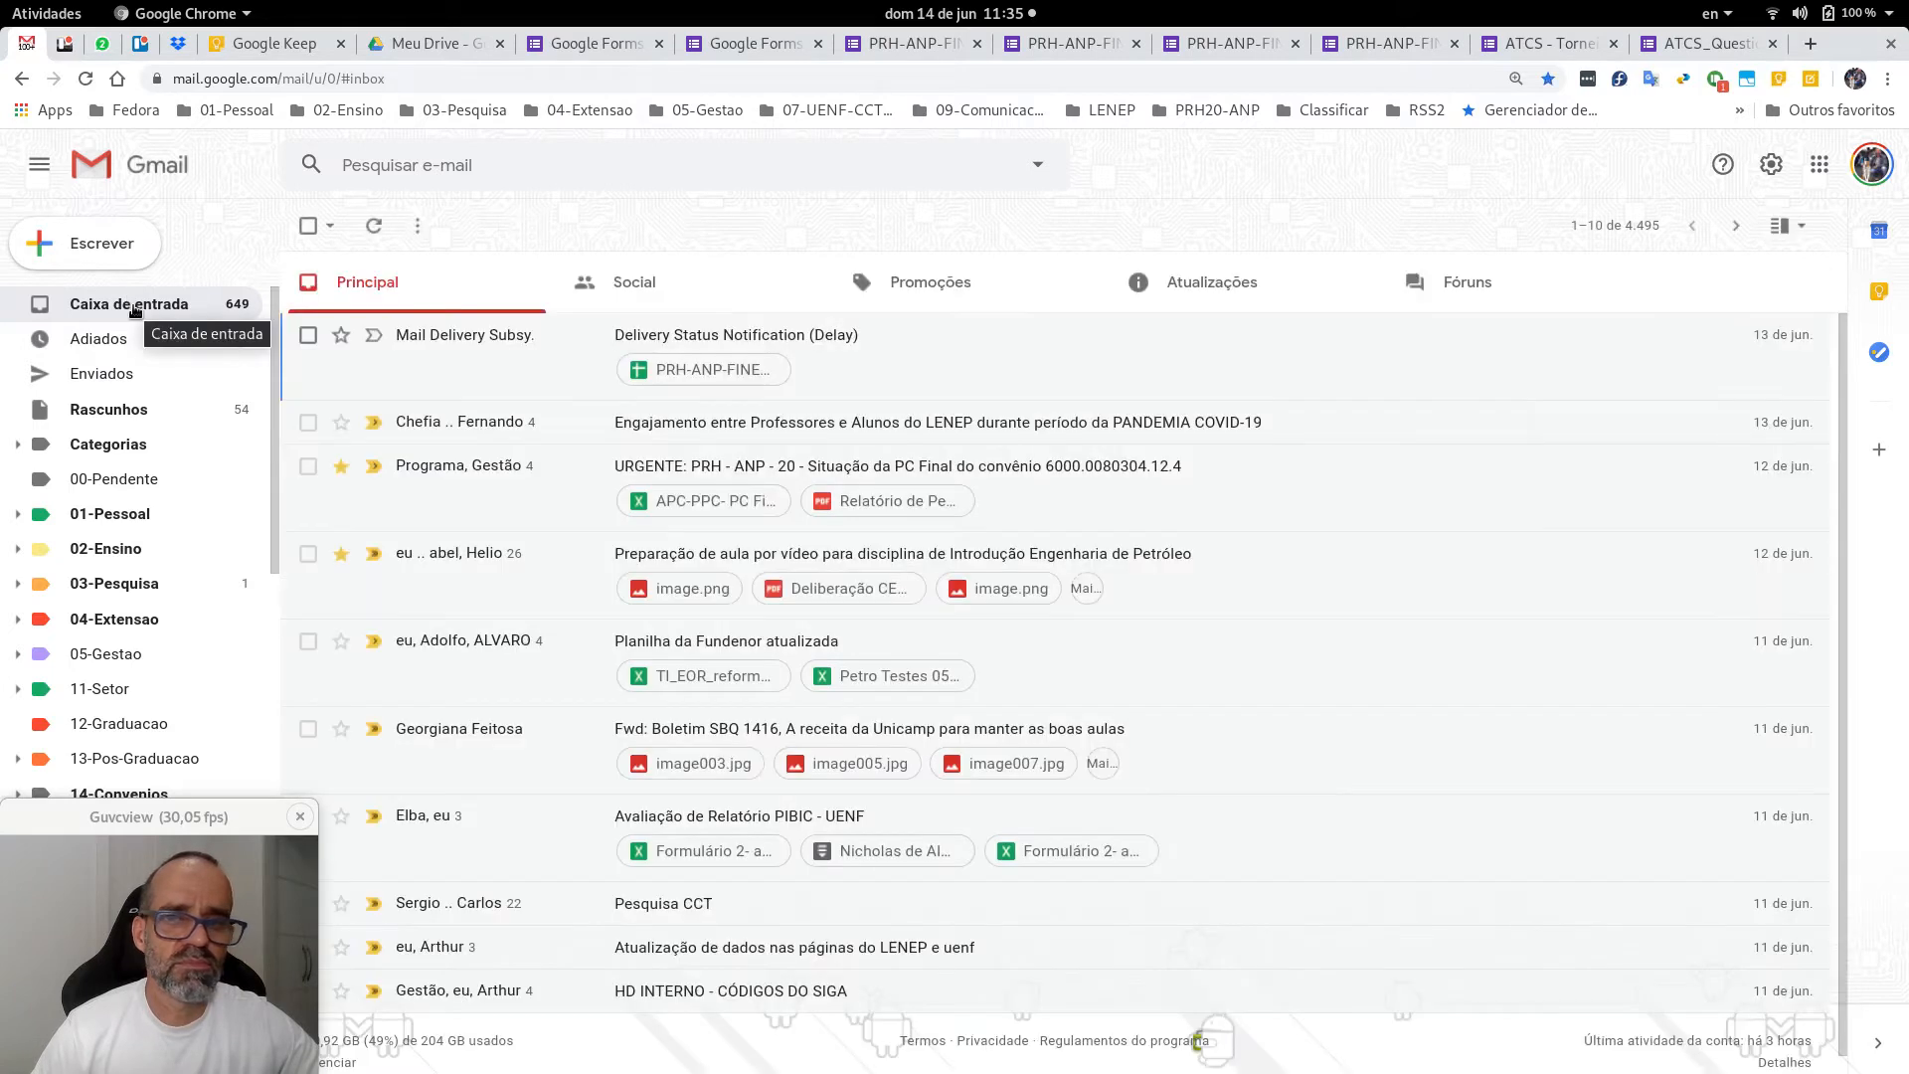
left_click(1235, 299)
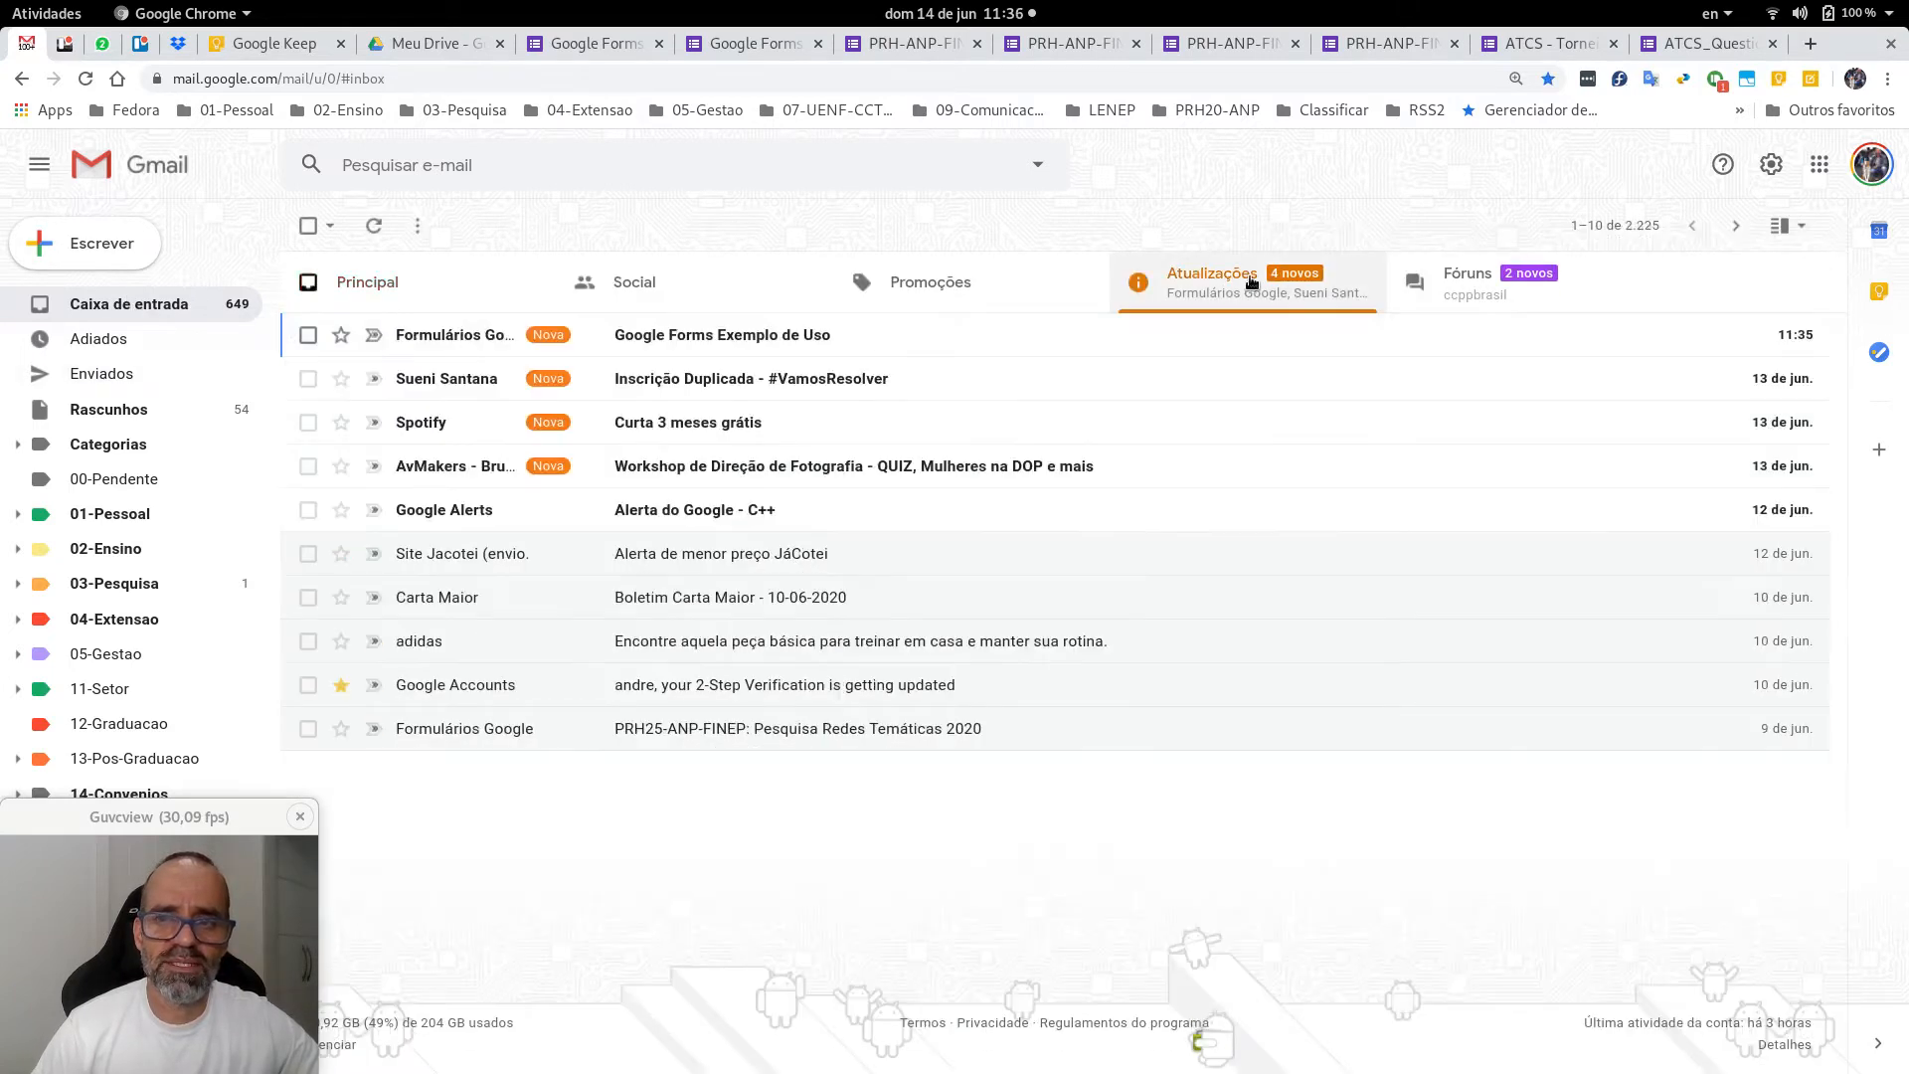
left_click(655, 338)
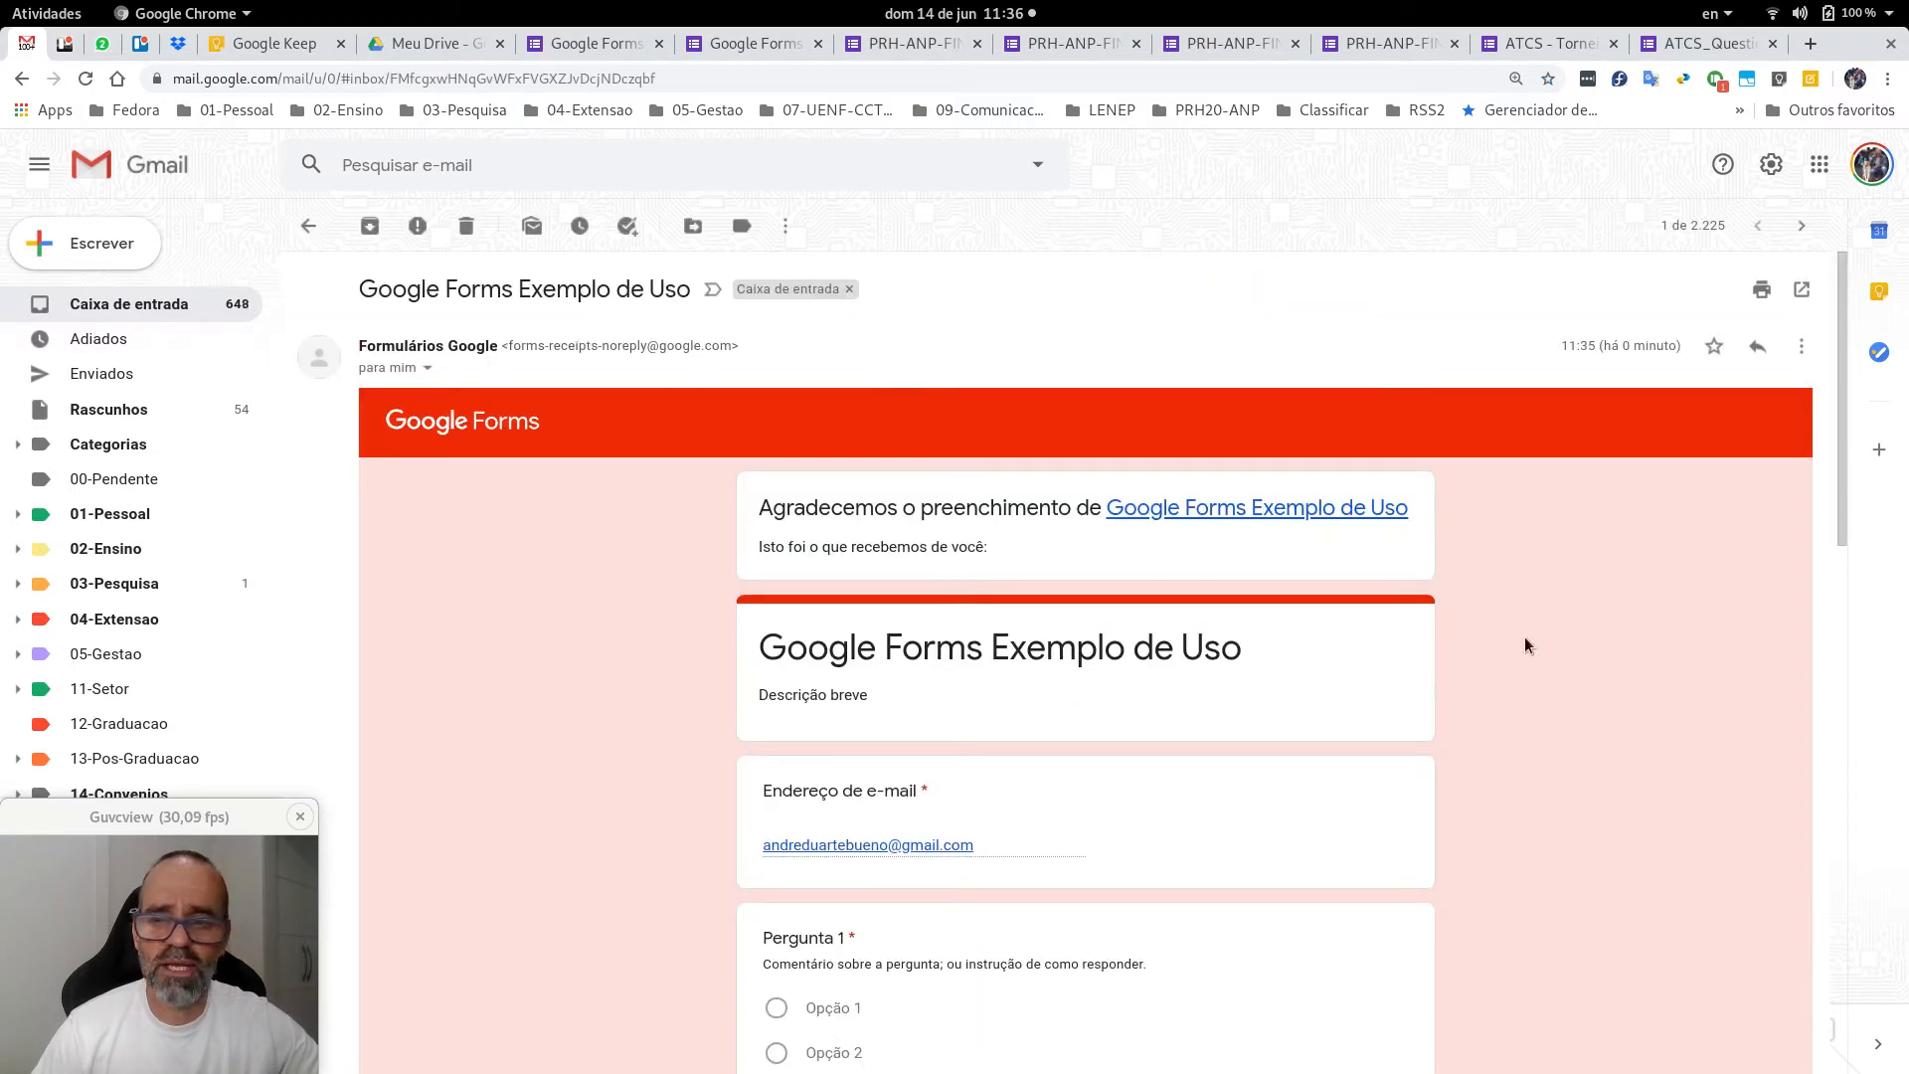
scroll(1649, 494, "down", 1)
scroll(1650, 494, "down", 15)
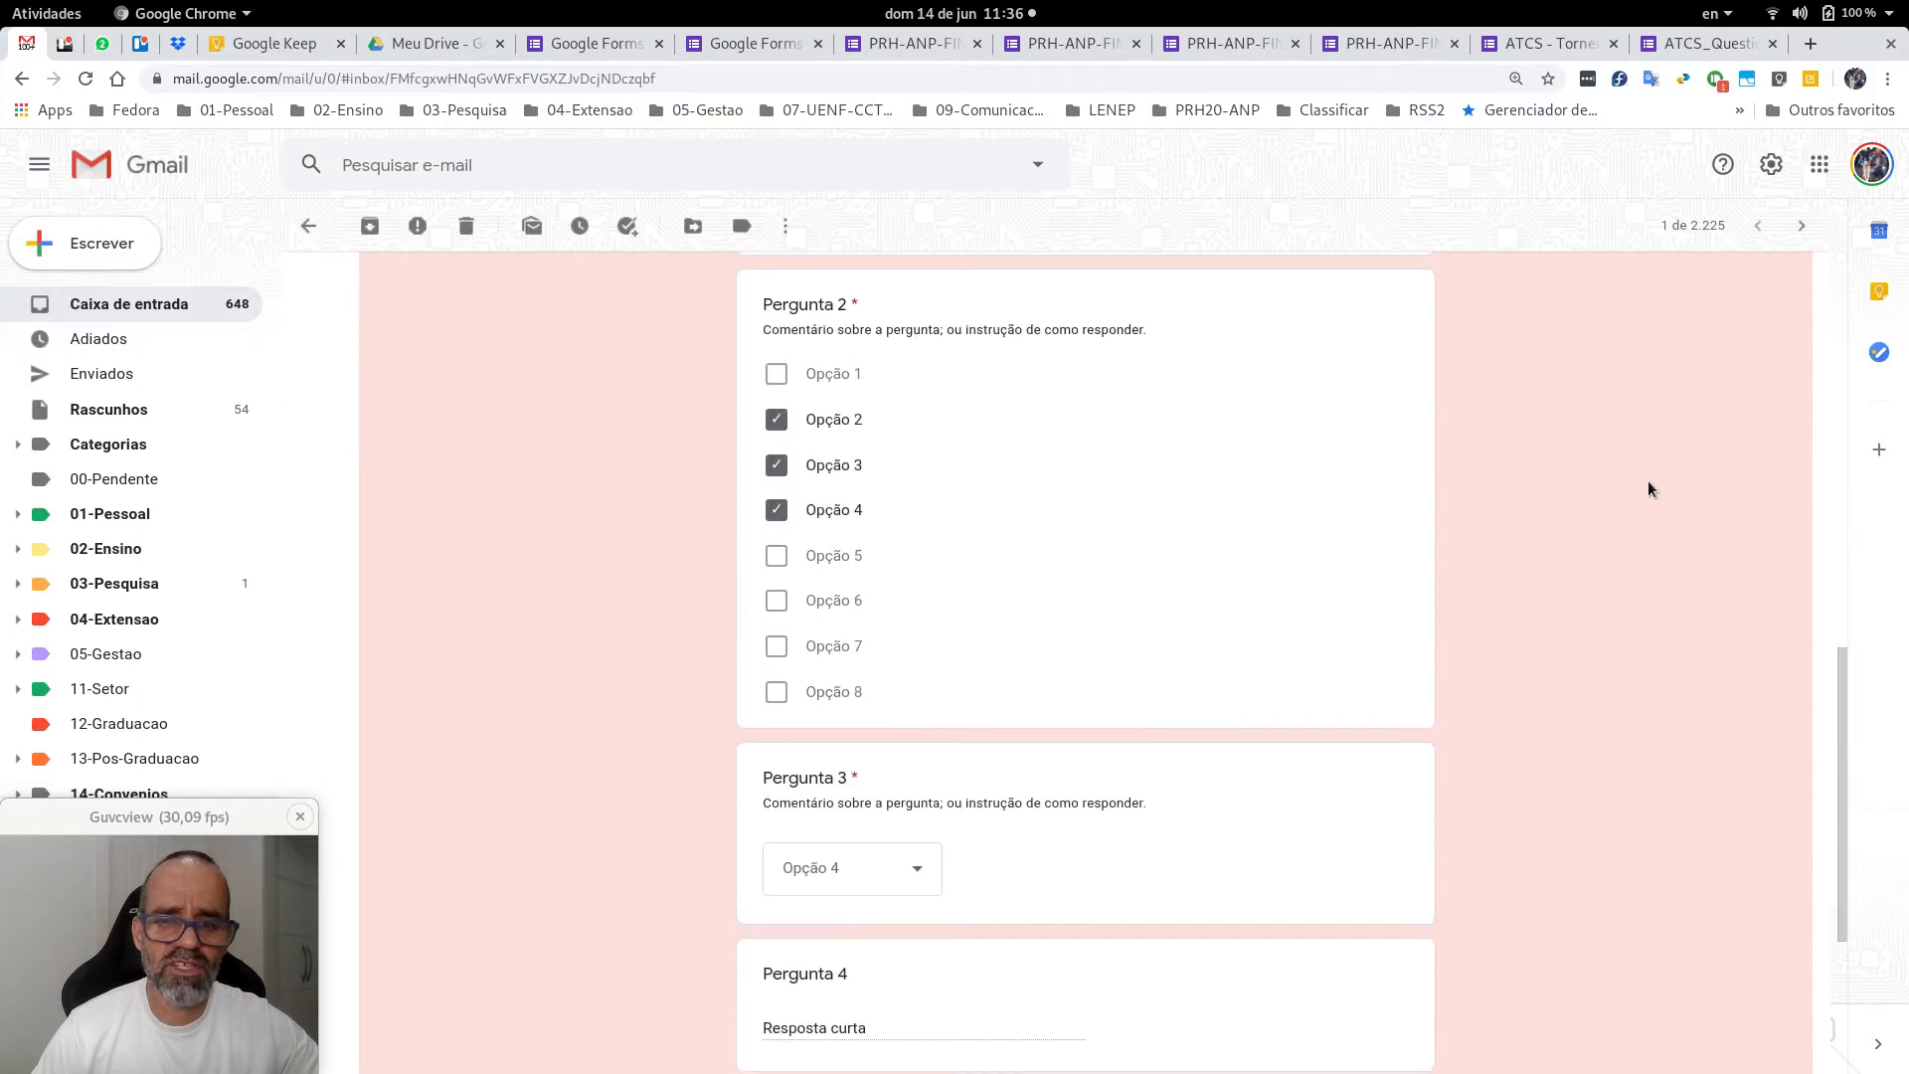
scroll(1649, 481, "up", 15)
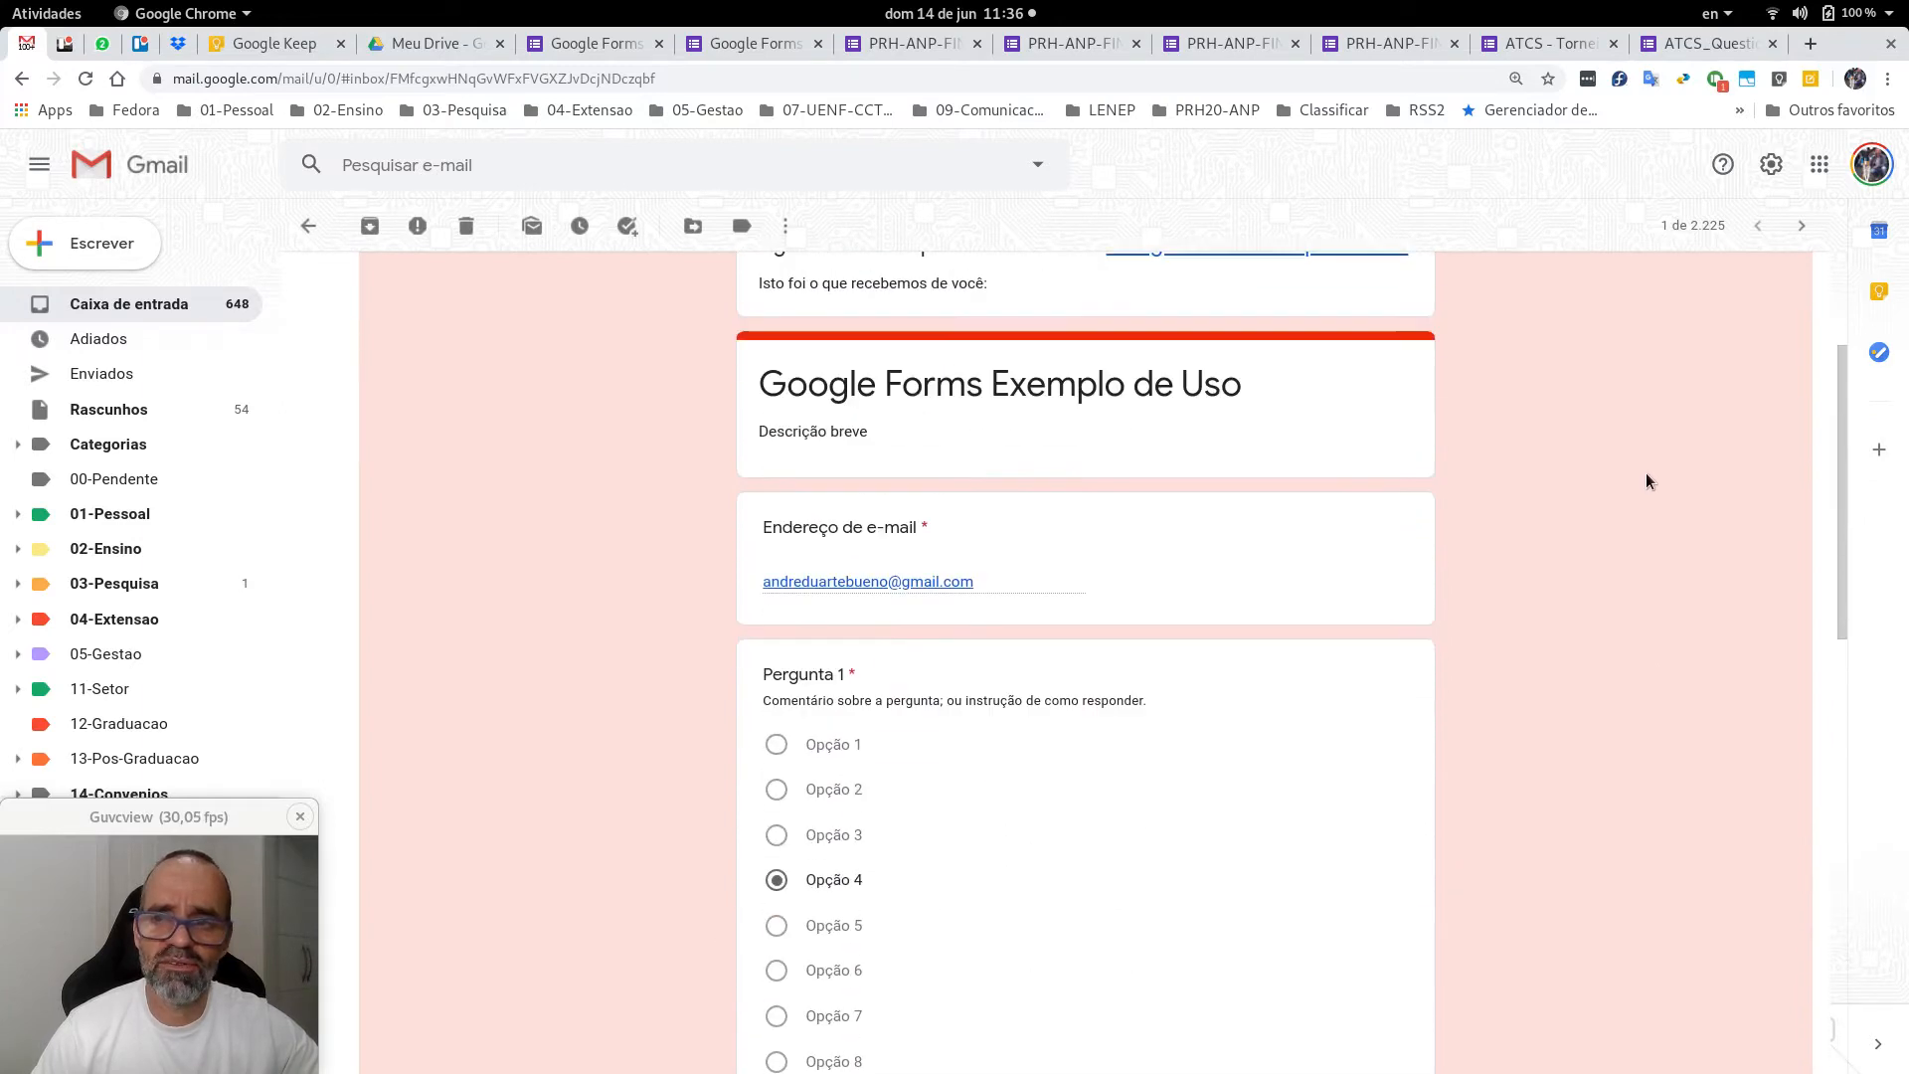
scroll(1651, 442, "down", 3)
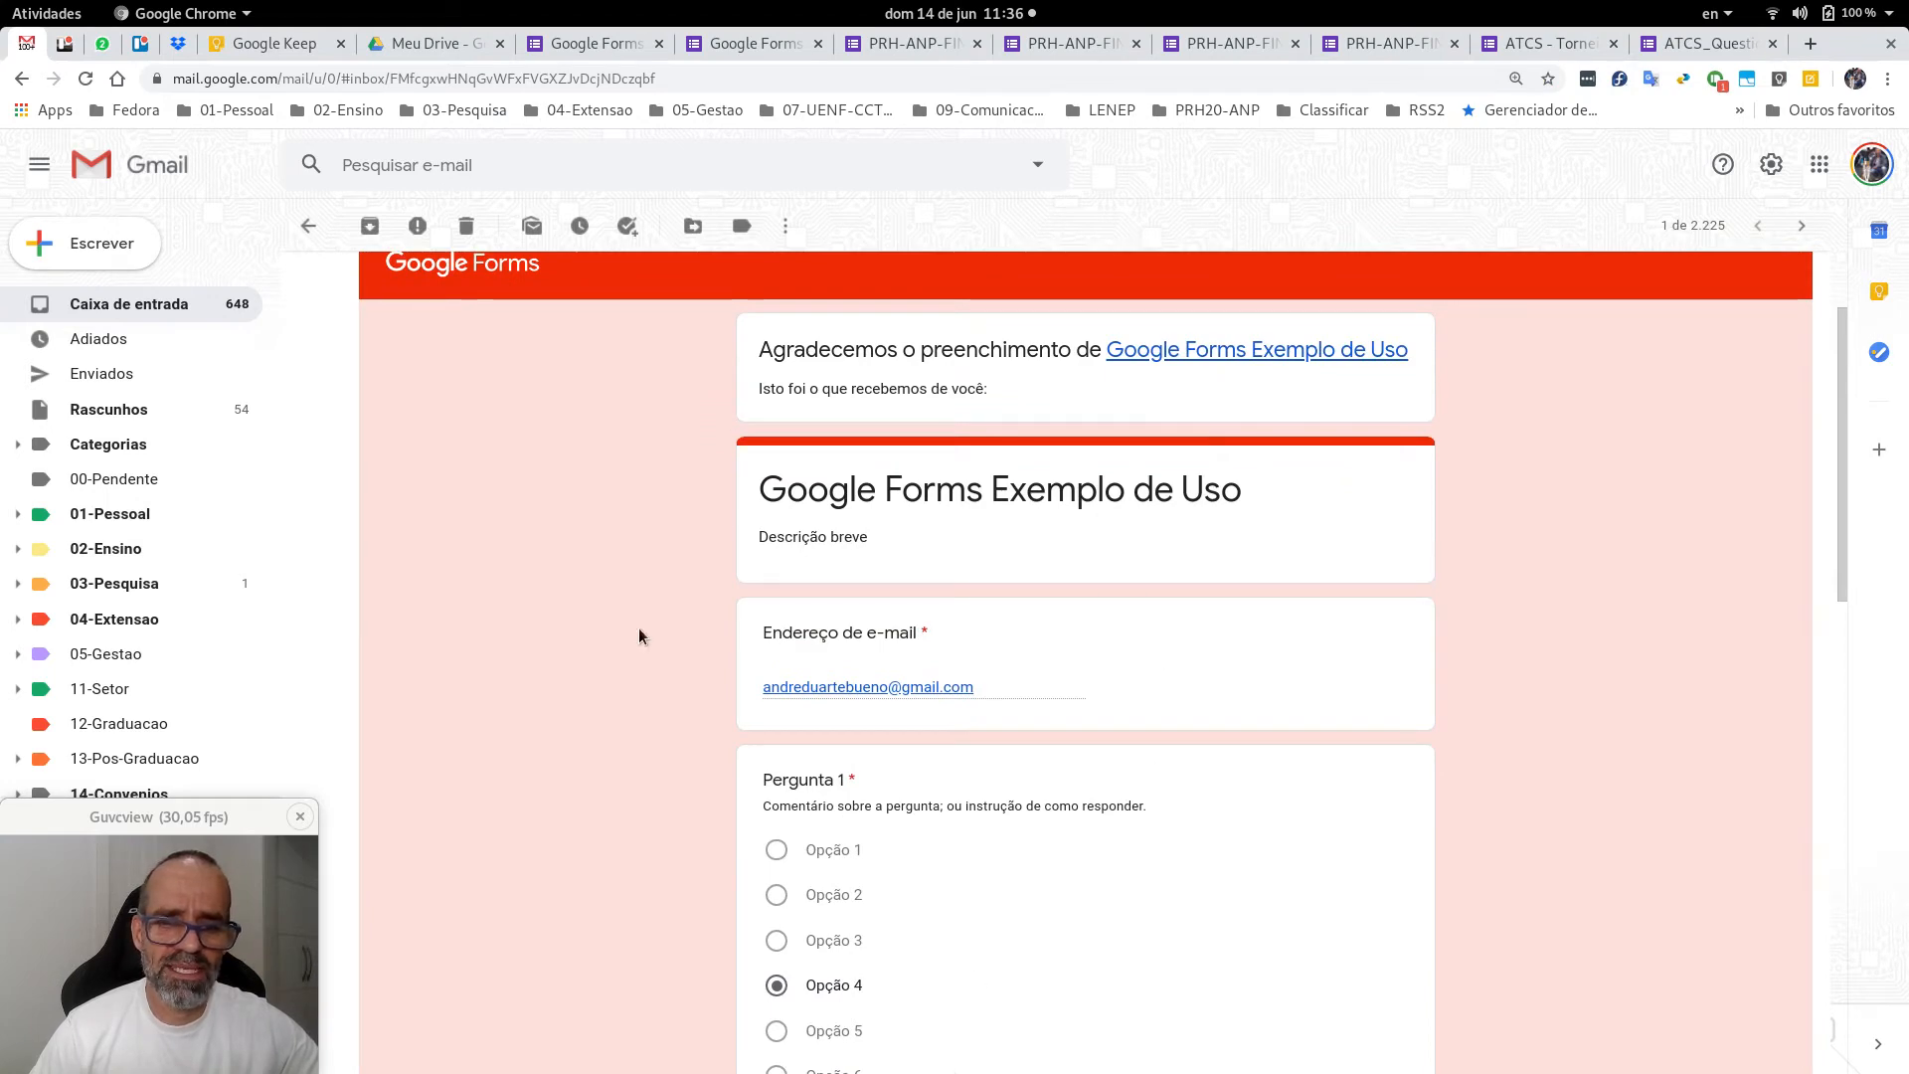
scroll(985, 634, "down", 18)
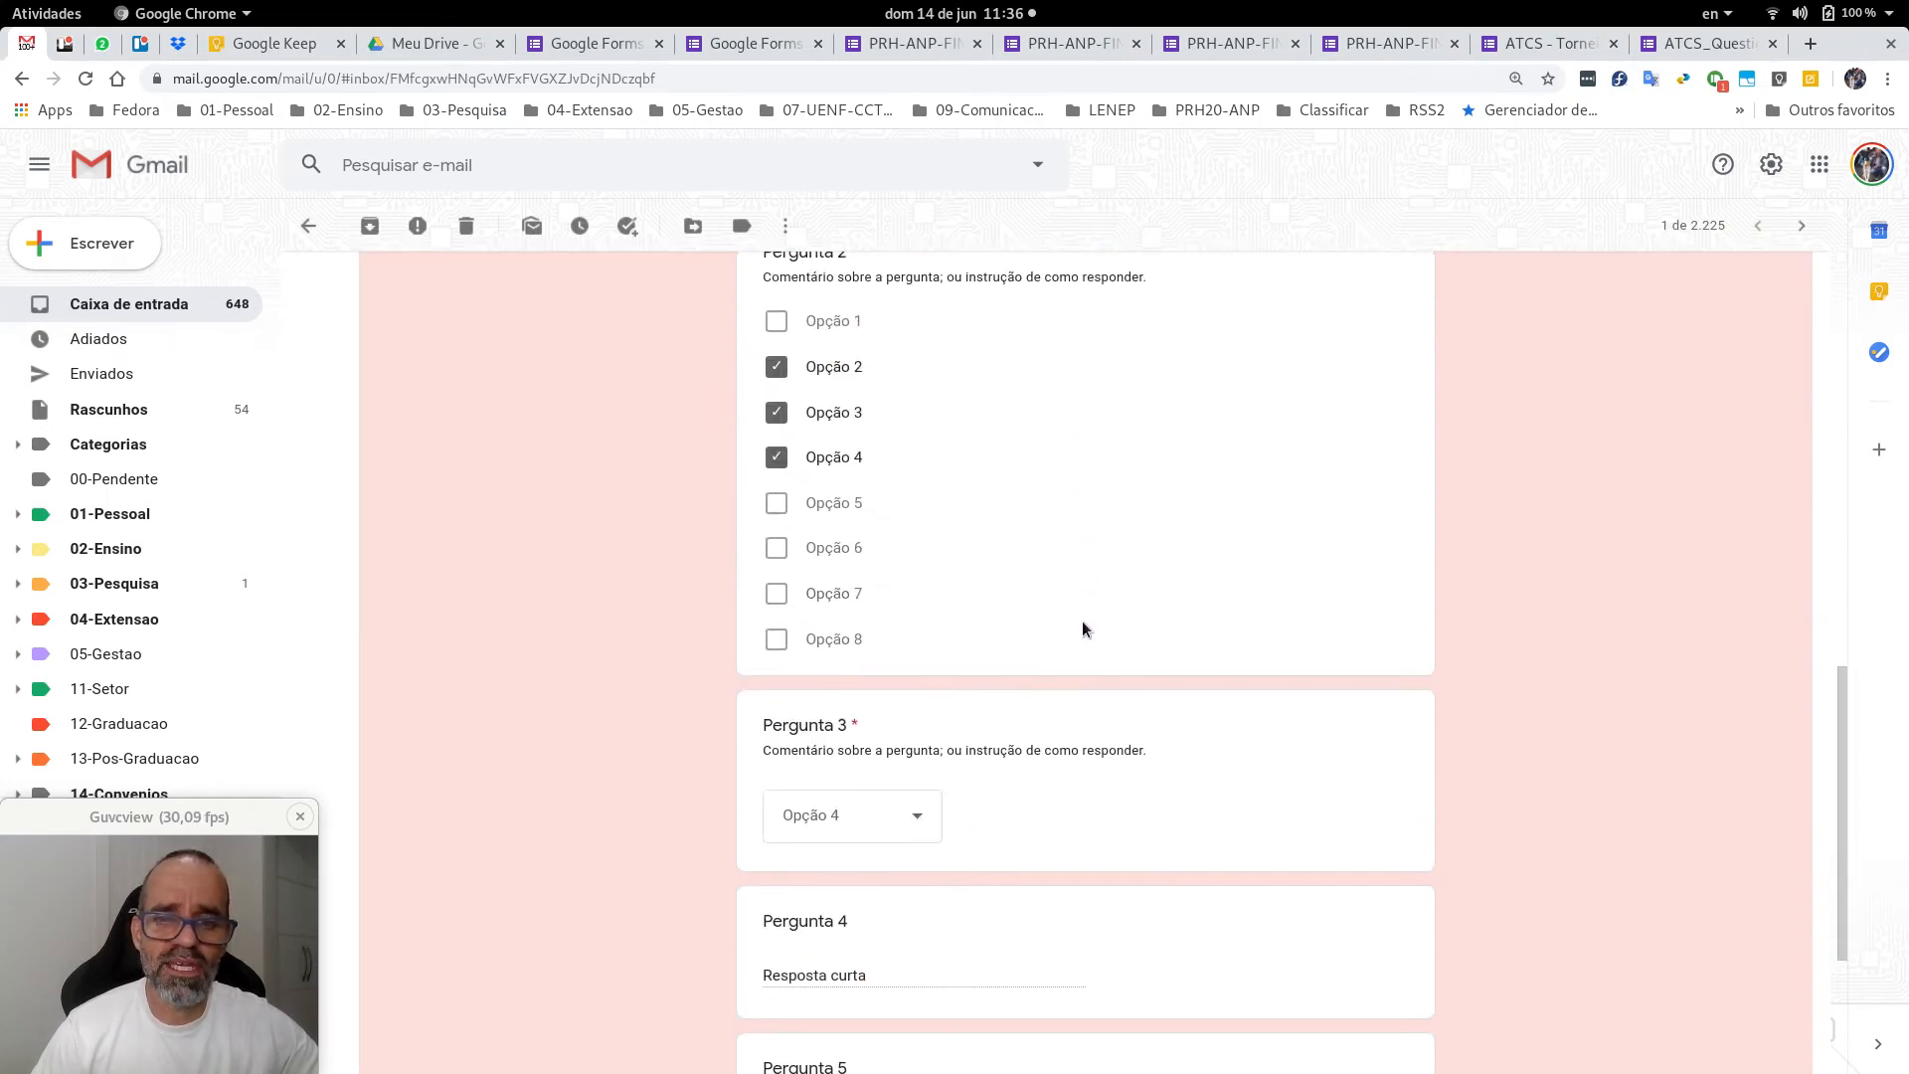
scroll(1084, 628, "down", 5)
scroll(1084, 628, "up", 10)
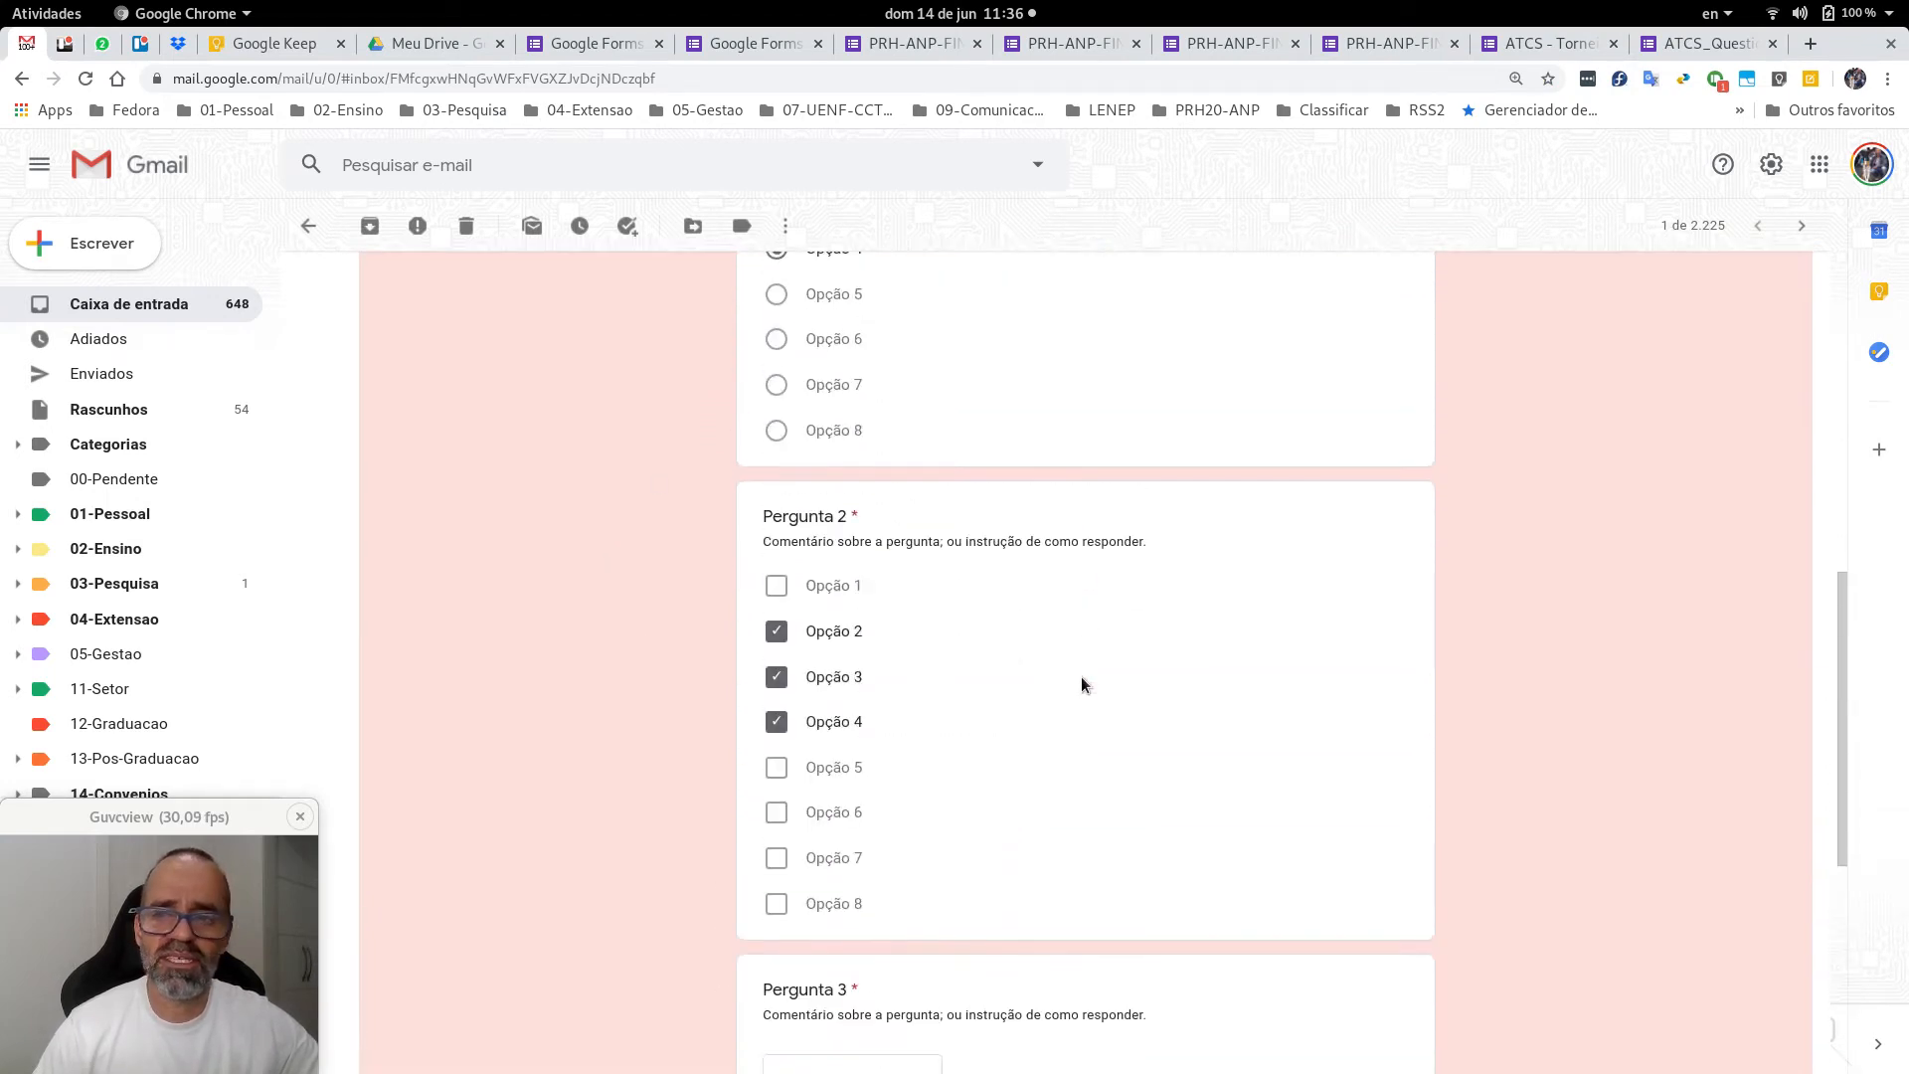
scroll(1518, 649, "up", 10)
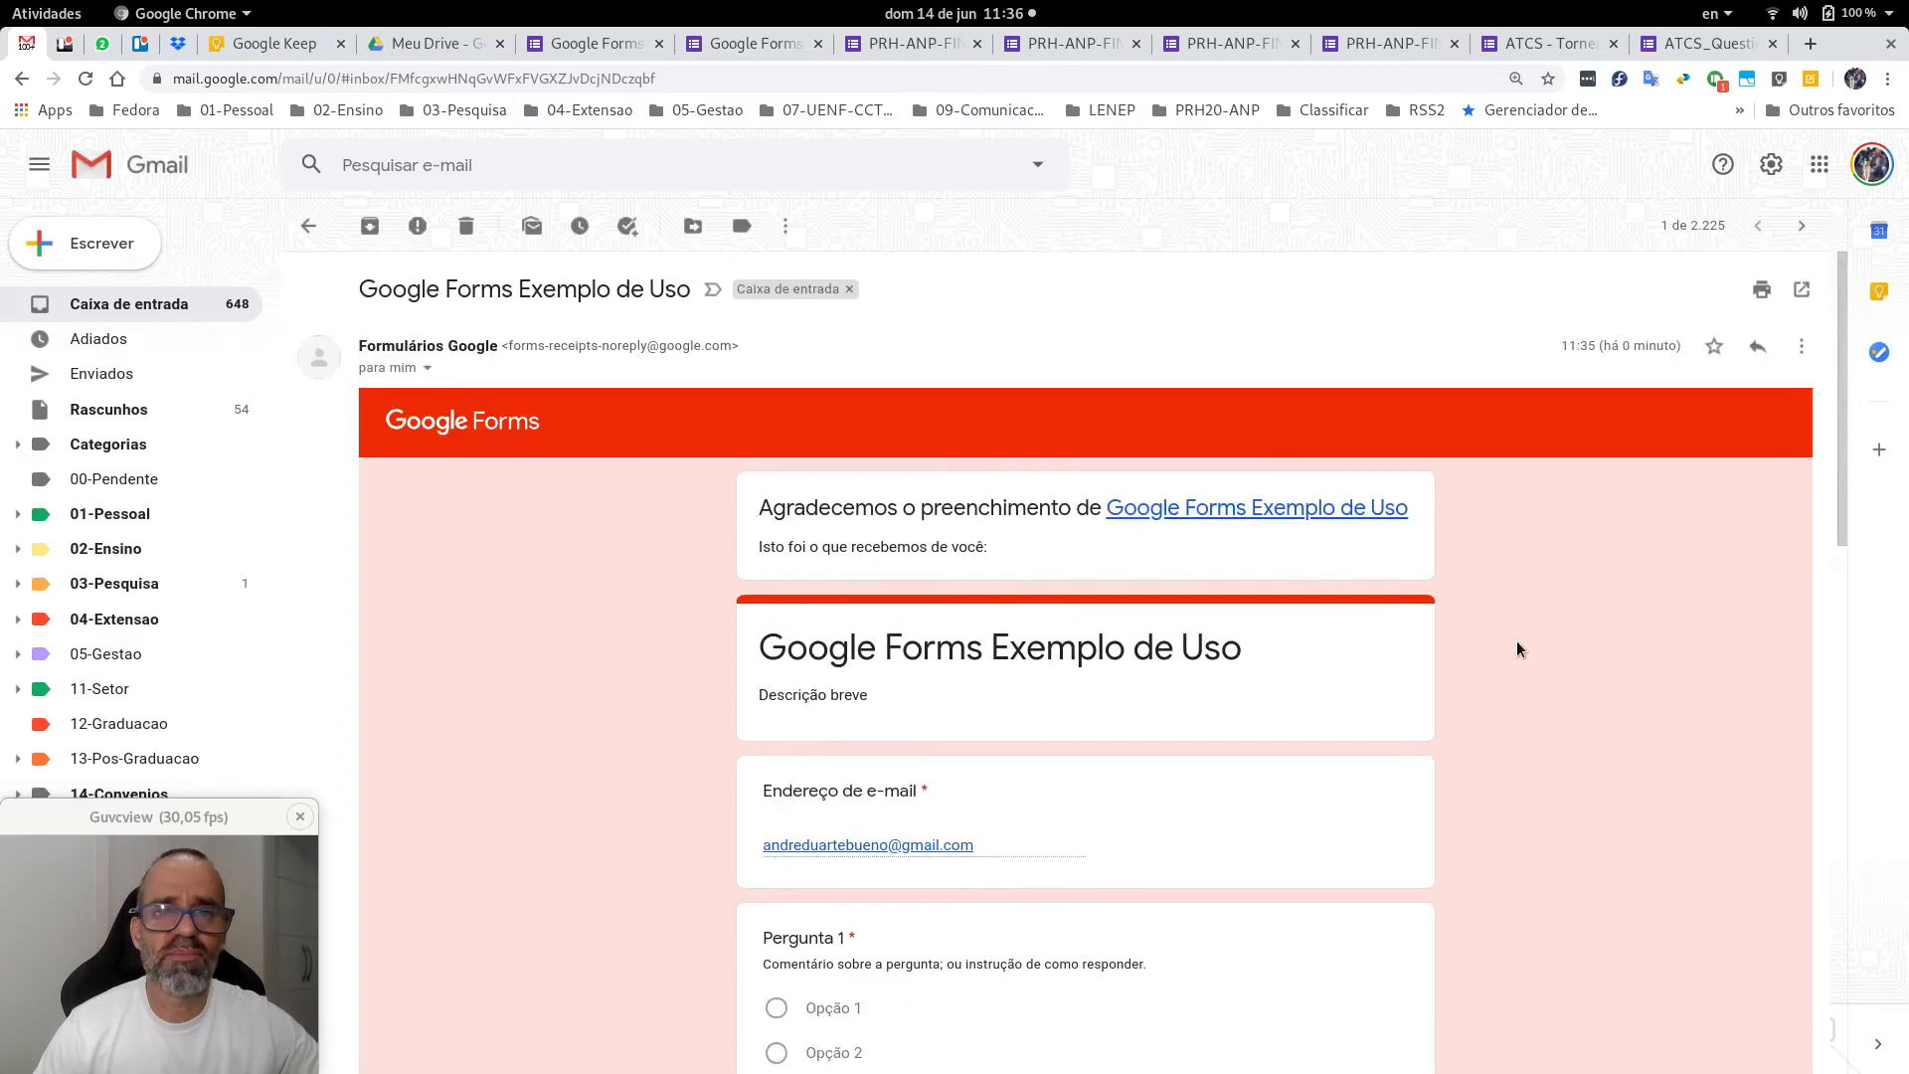
Switch back to the form editor tab, now showing 1 response.
left_click(588, 42)
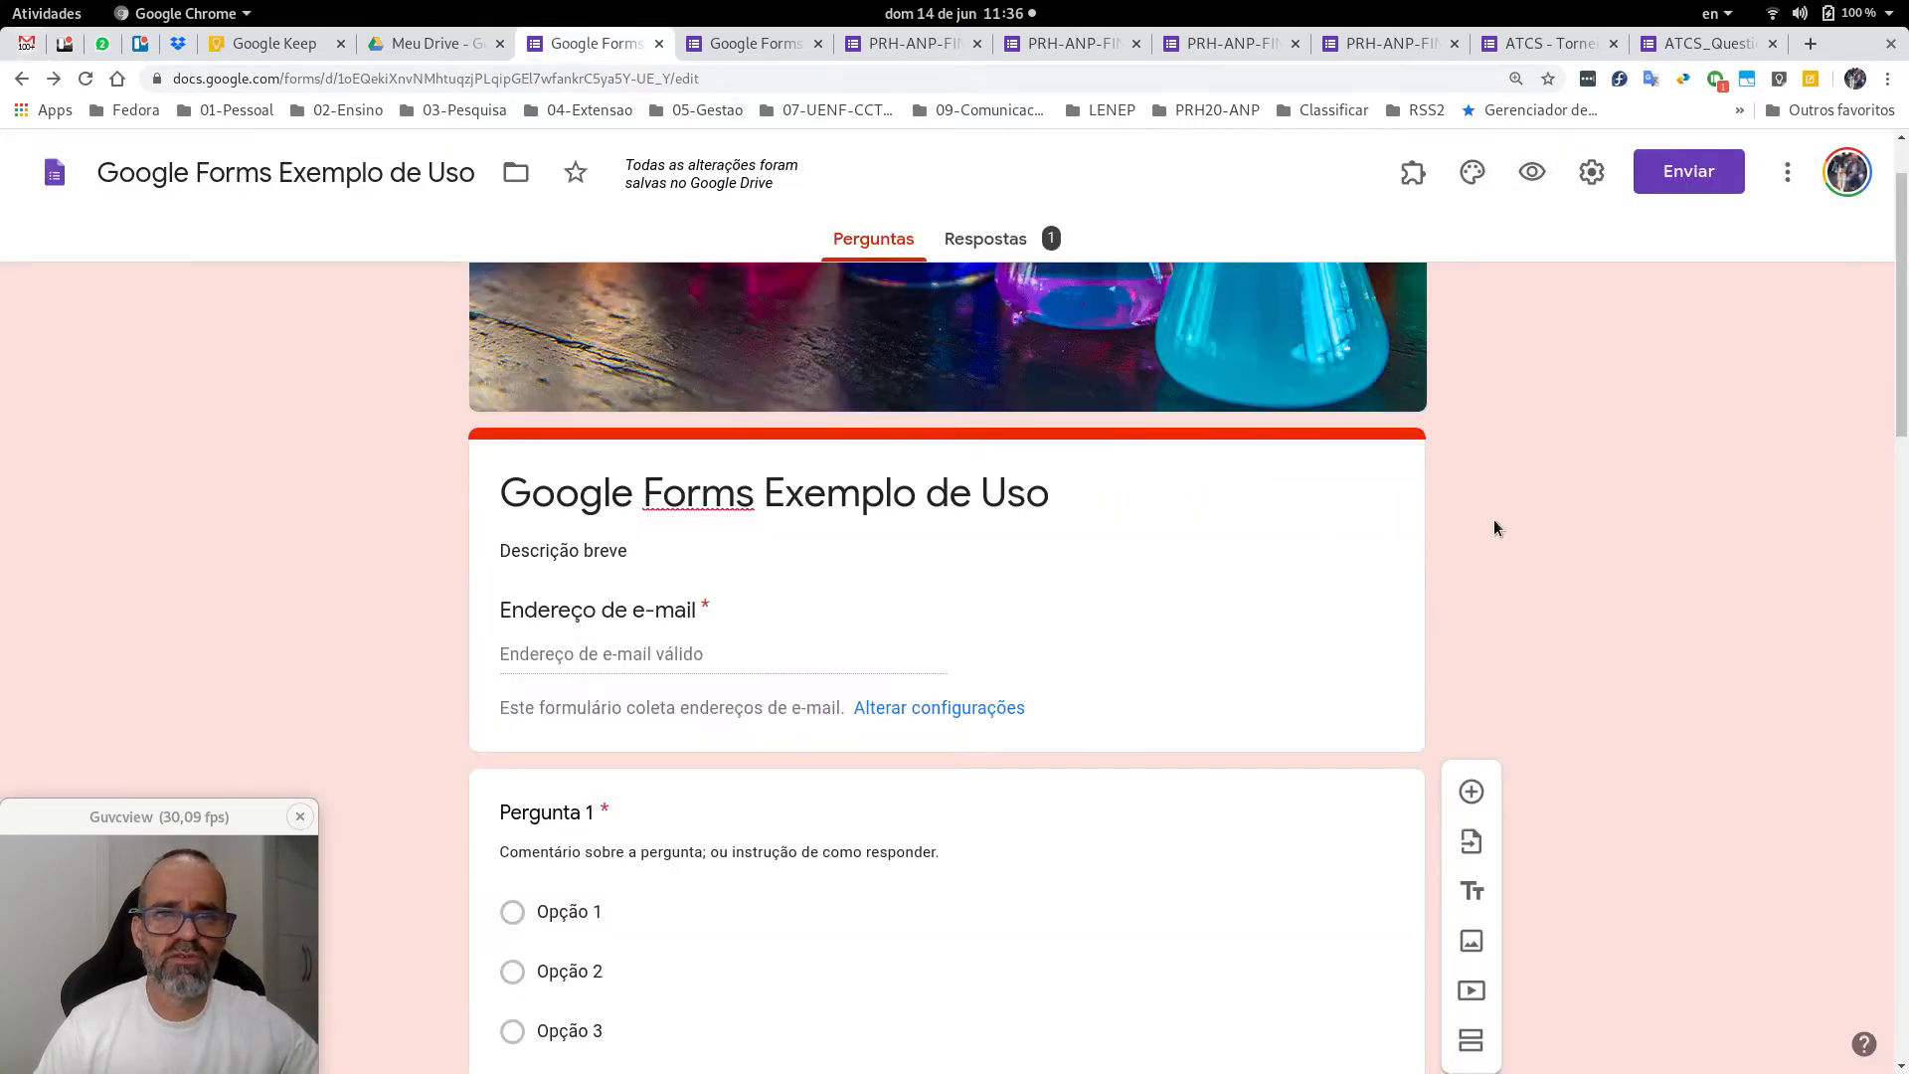
scroll(1496, 527, "up", 2)
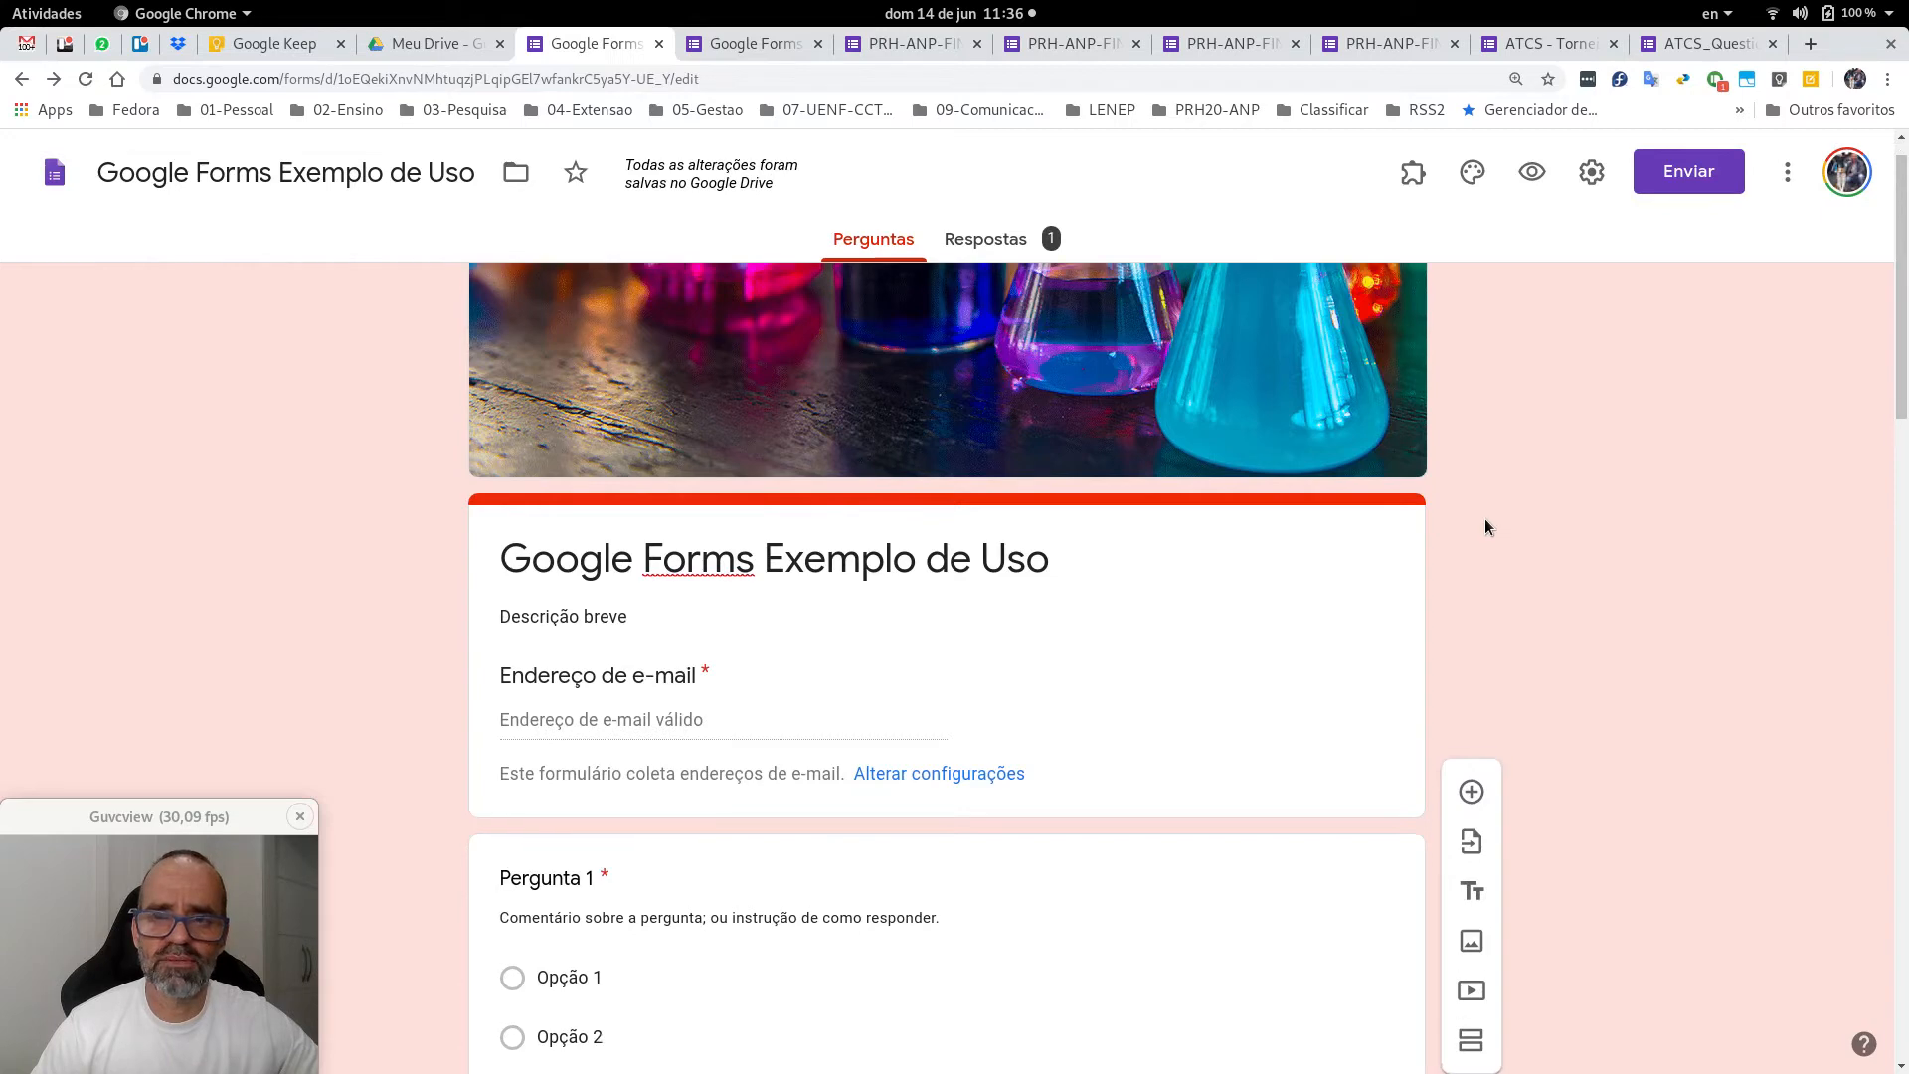
scroll(1486, 519, "down", 1)
scroll(1485, 519, "up", 1)
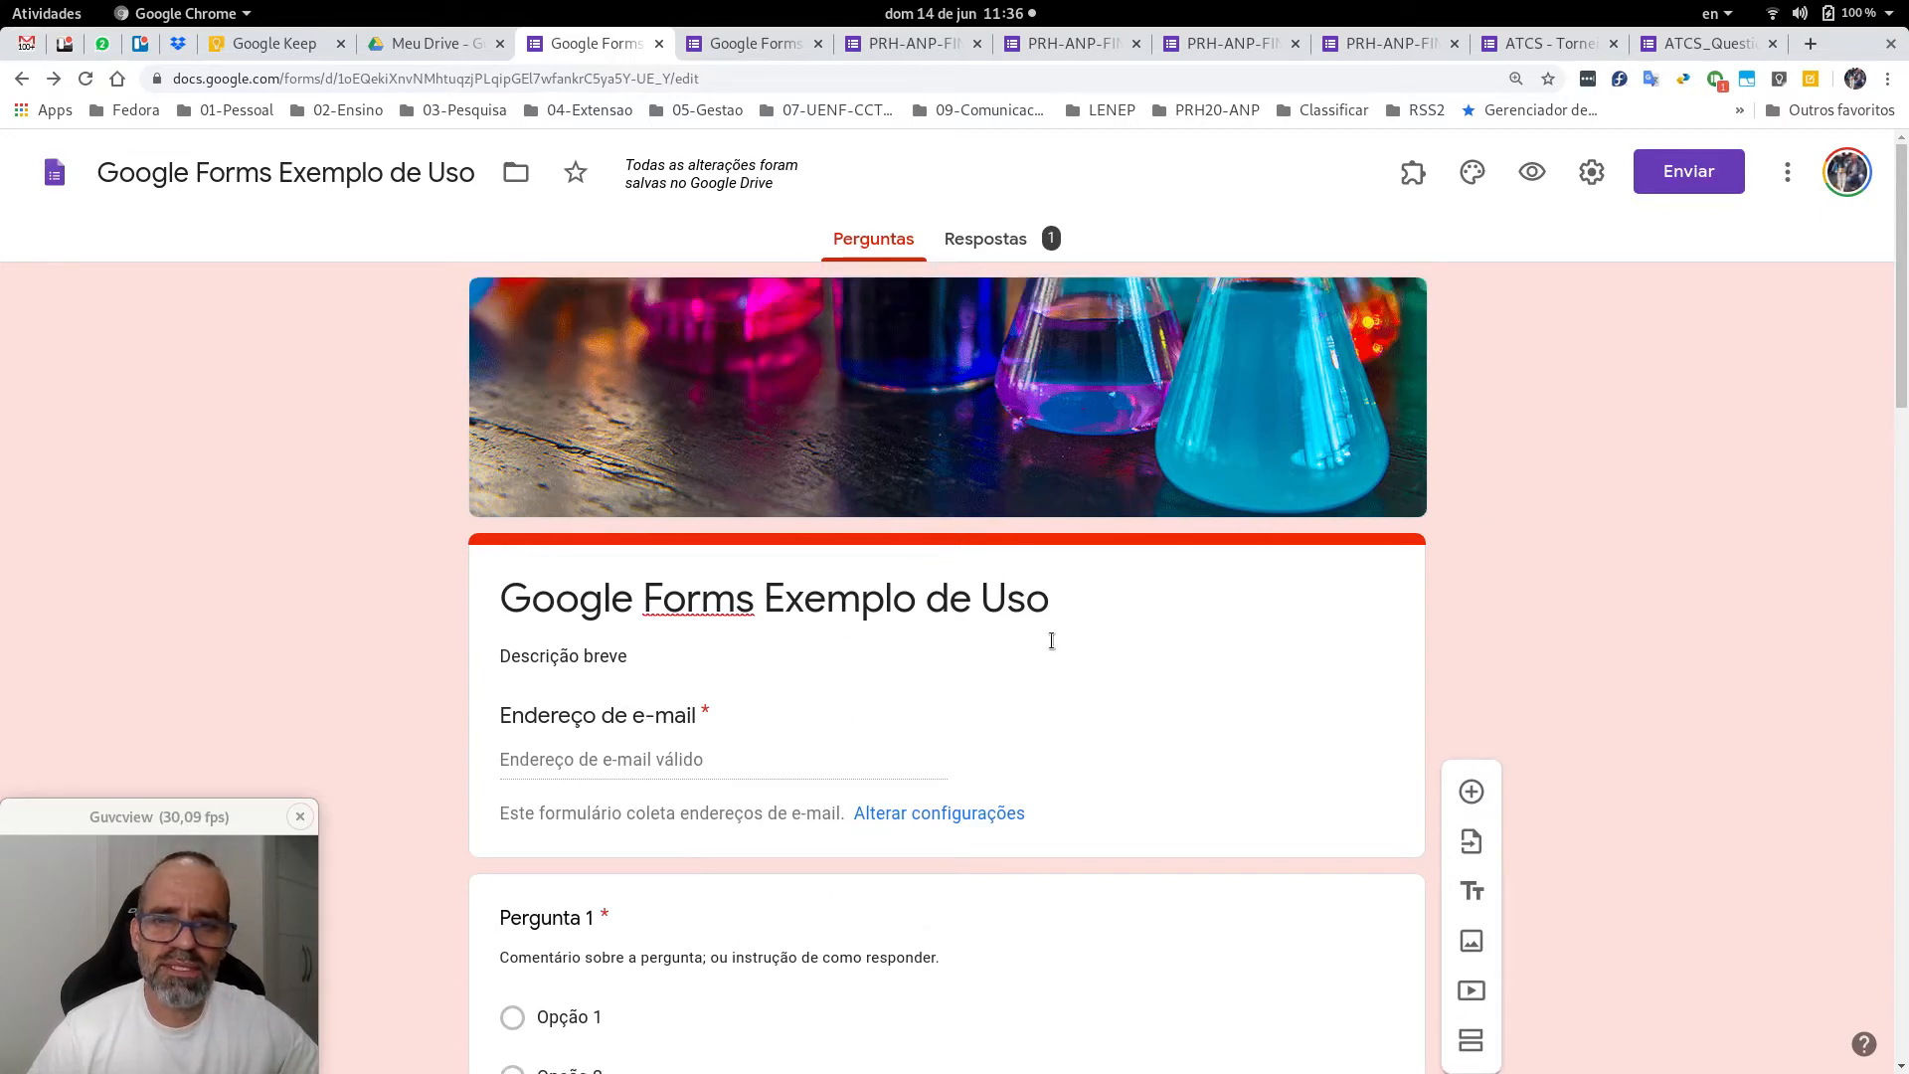
left_click(998, 241)
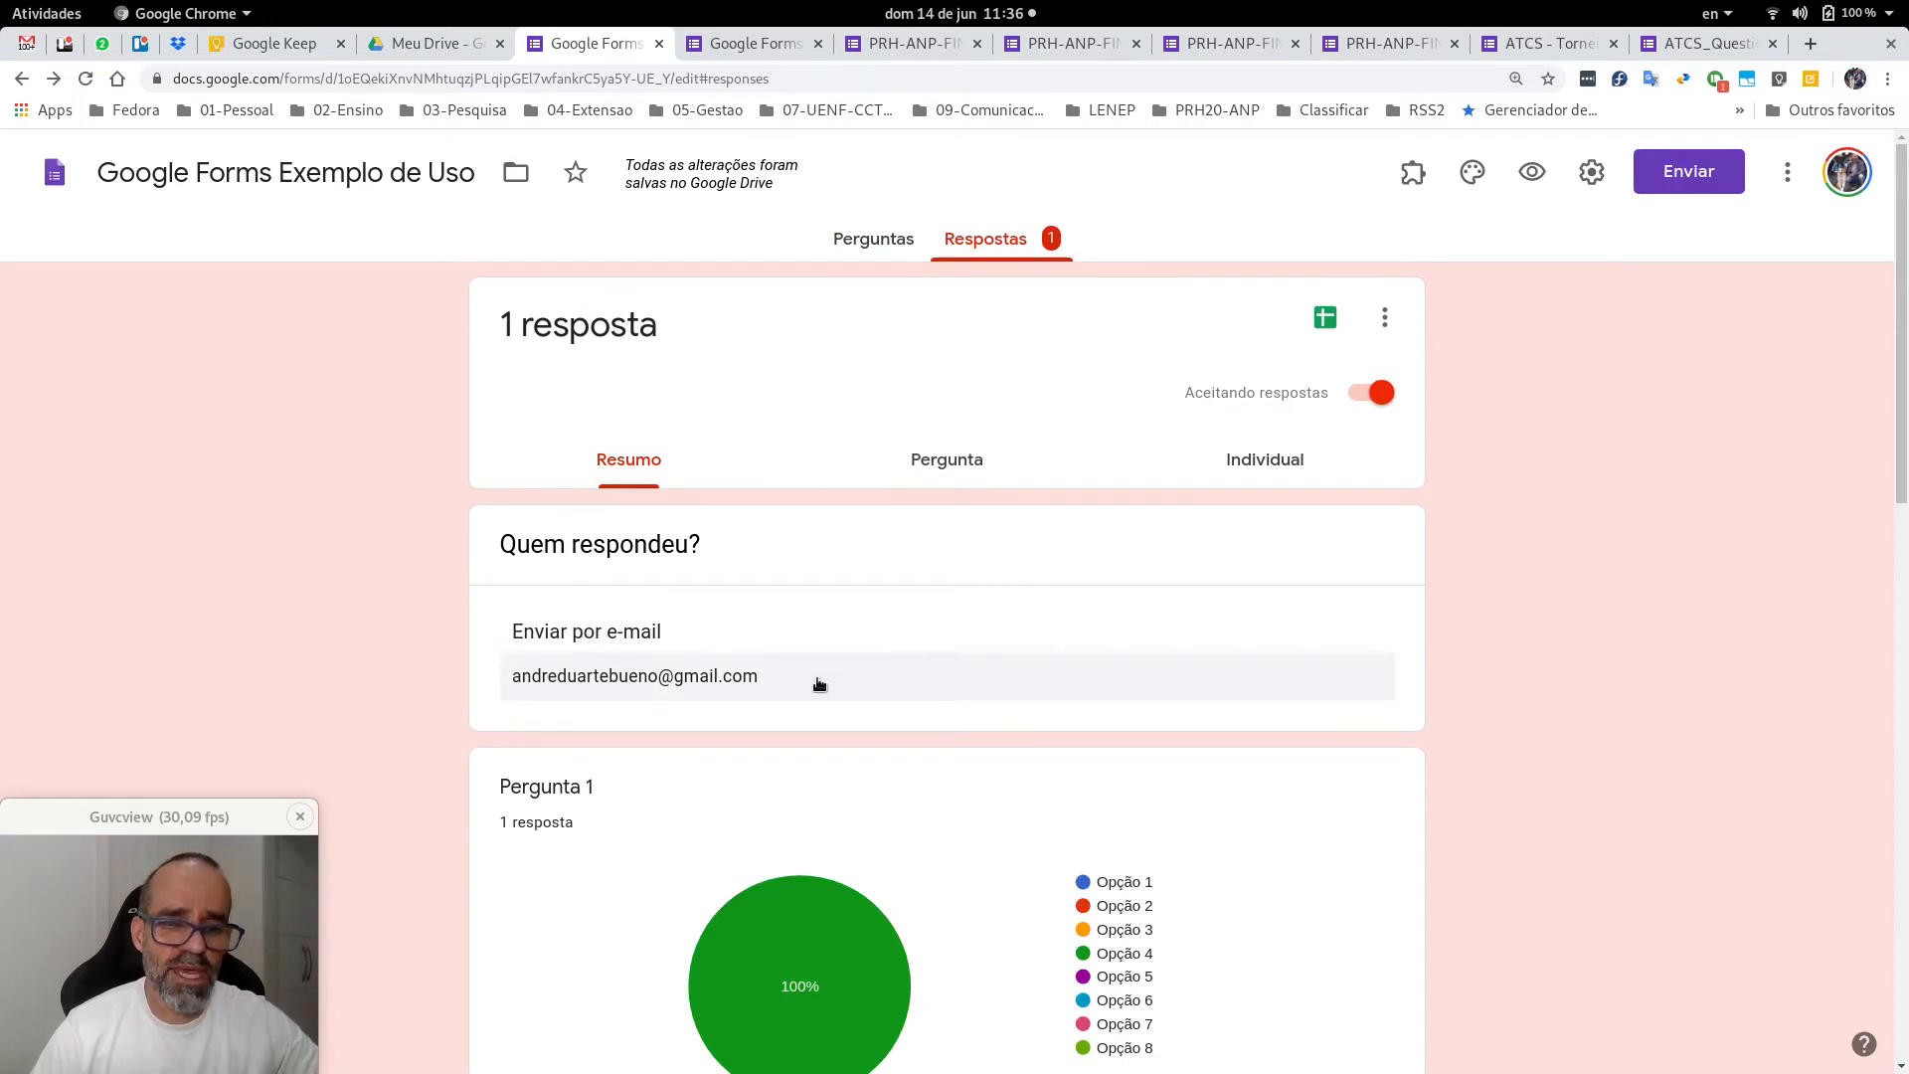
scroll(819, 684, "down", 8)
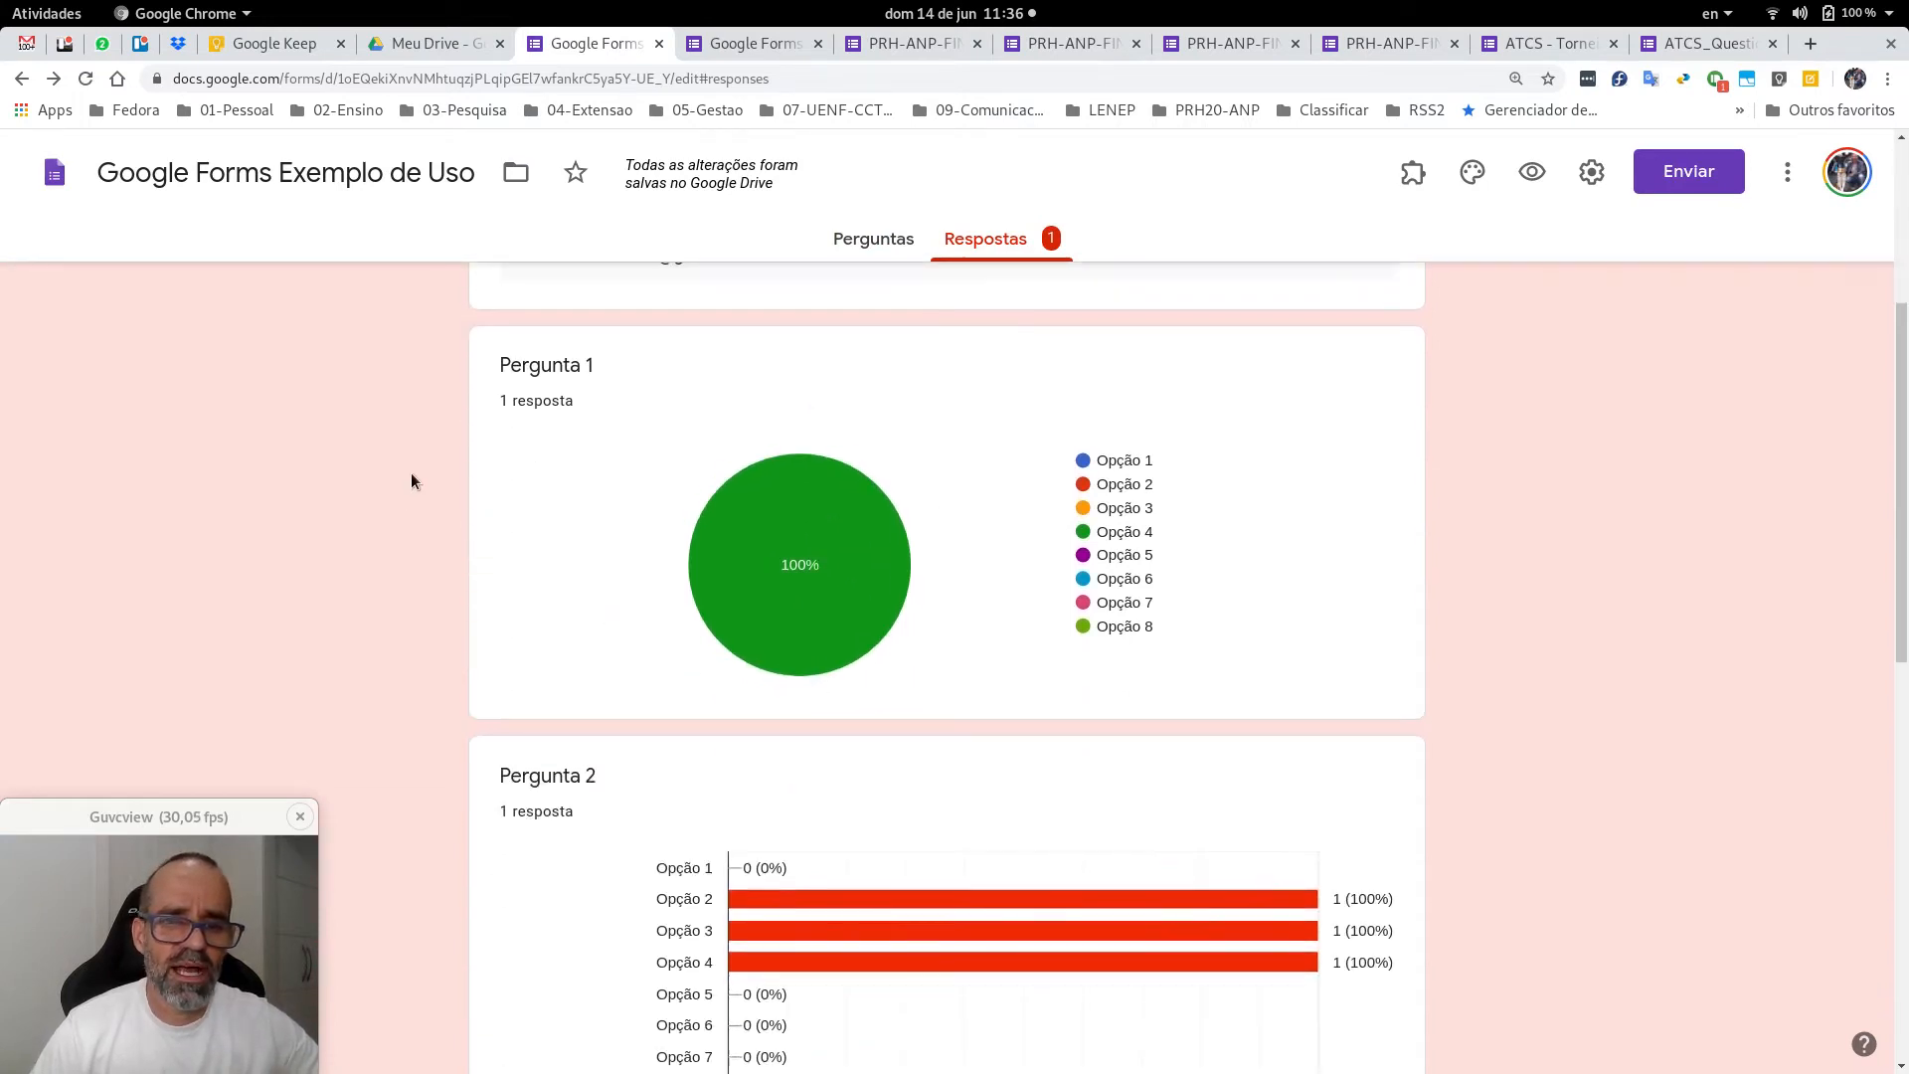
scroll(597, 795, "down", 13)
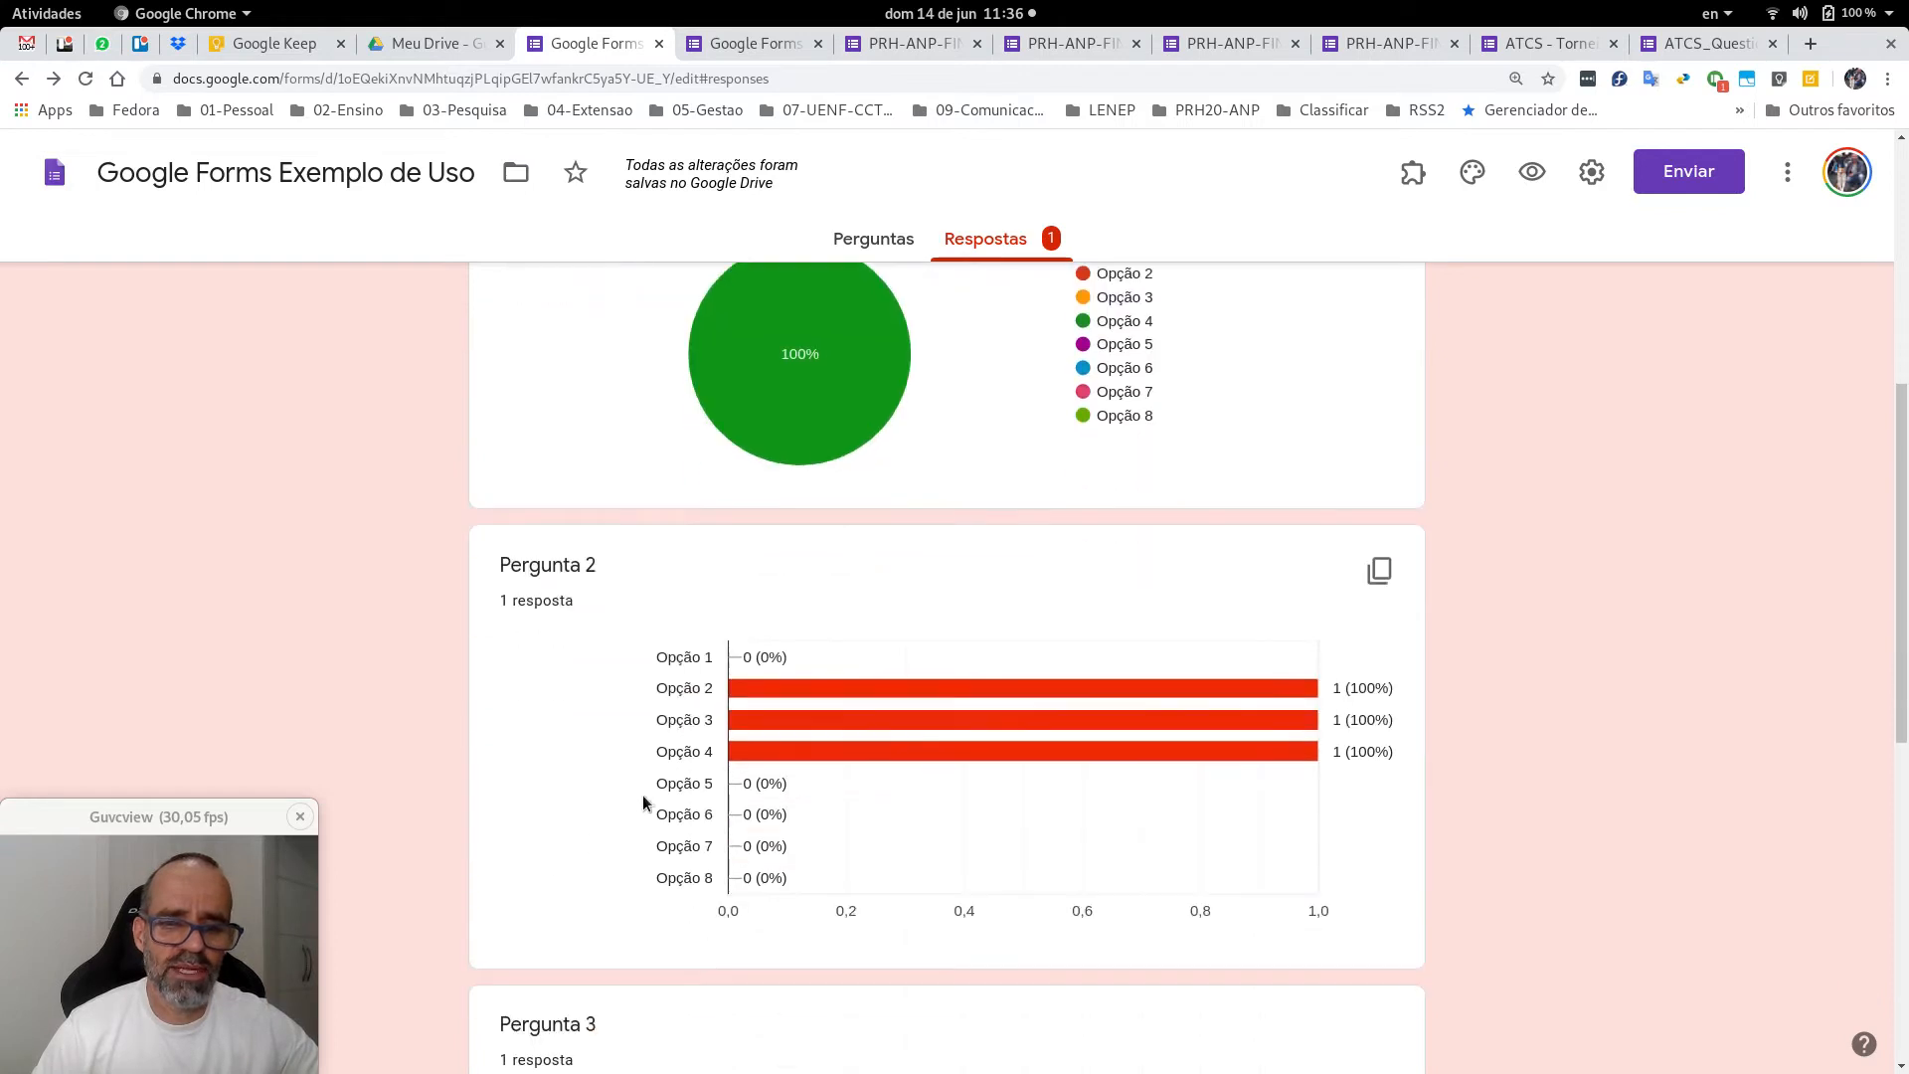
scroll(698, 714, "down", 7)
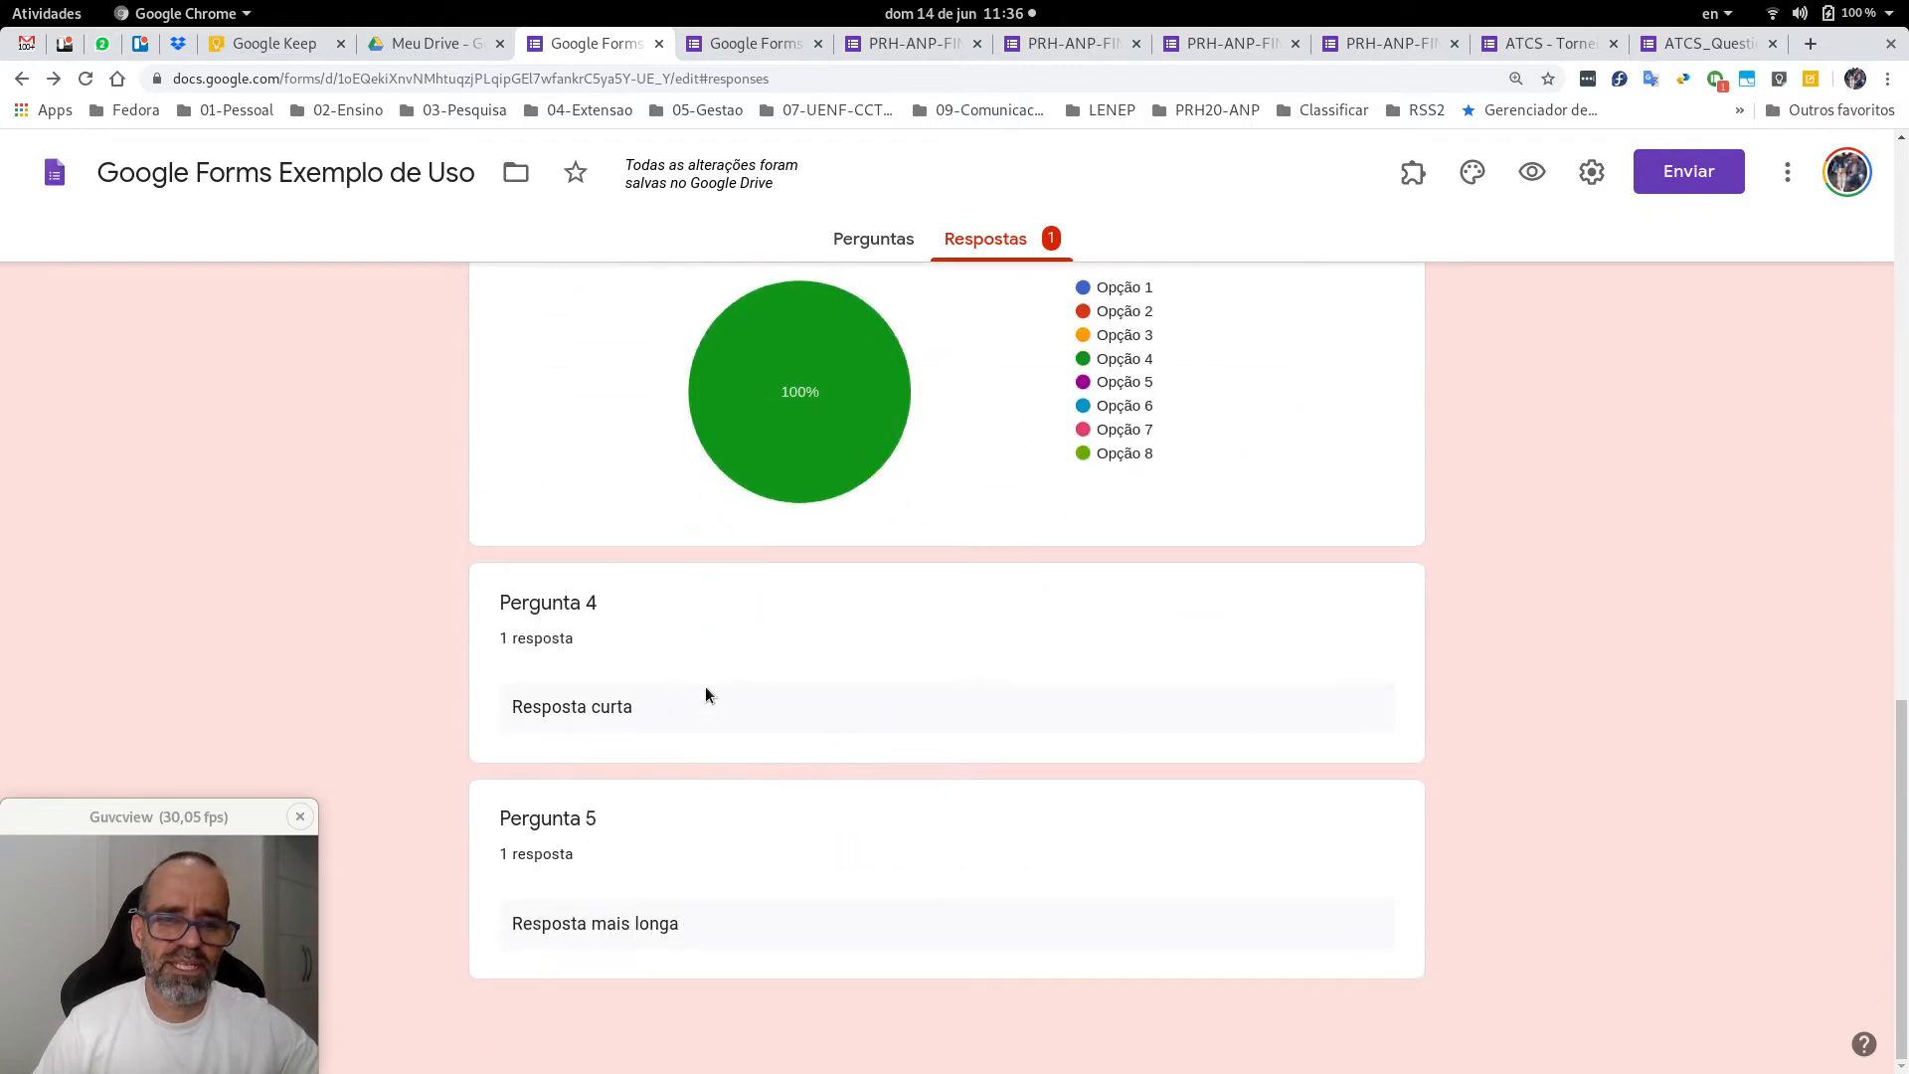
key("Home")
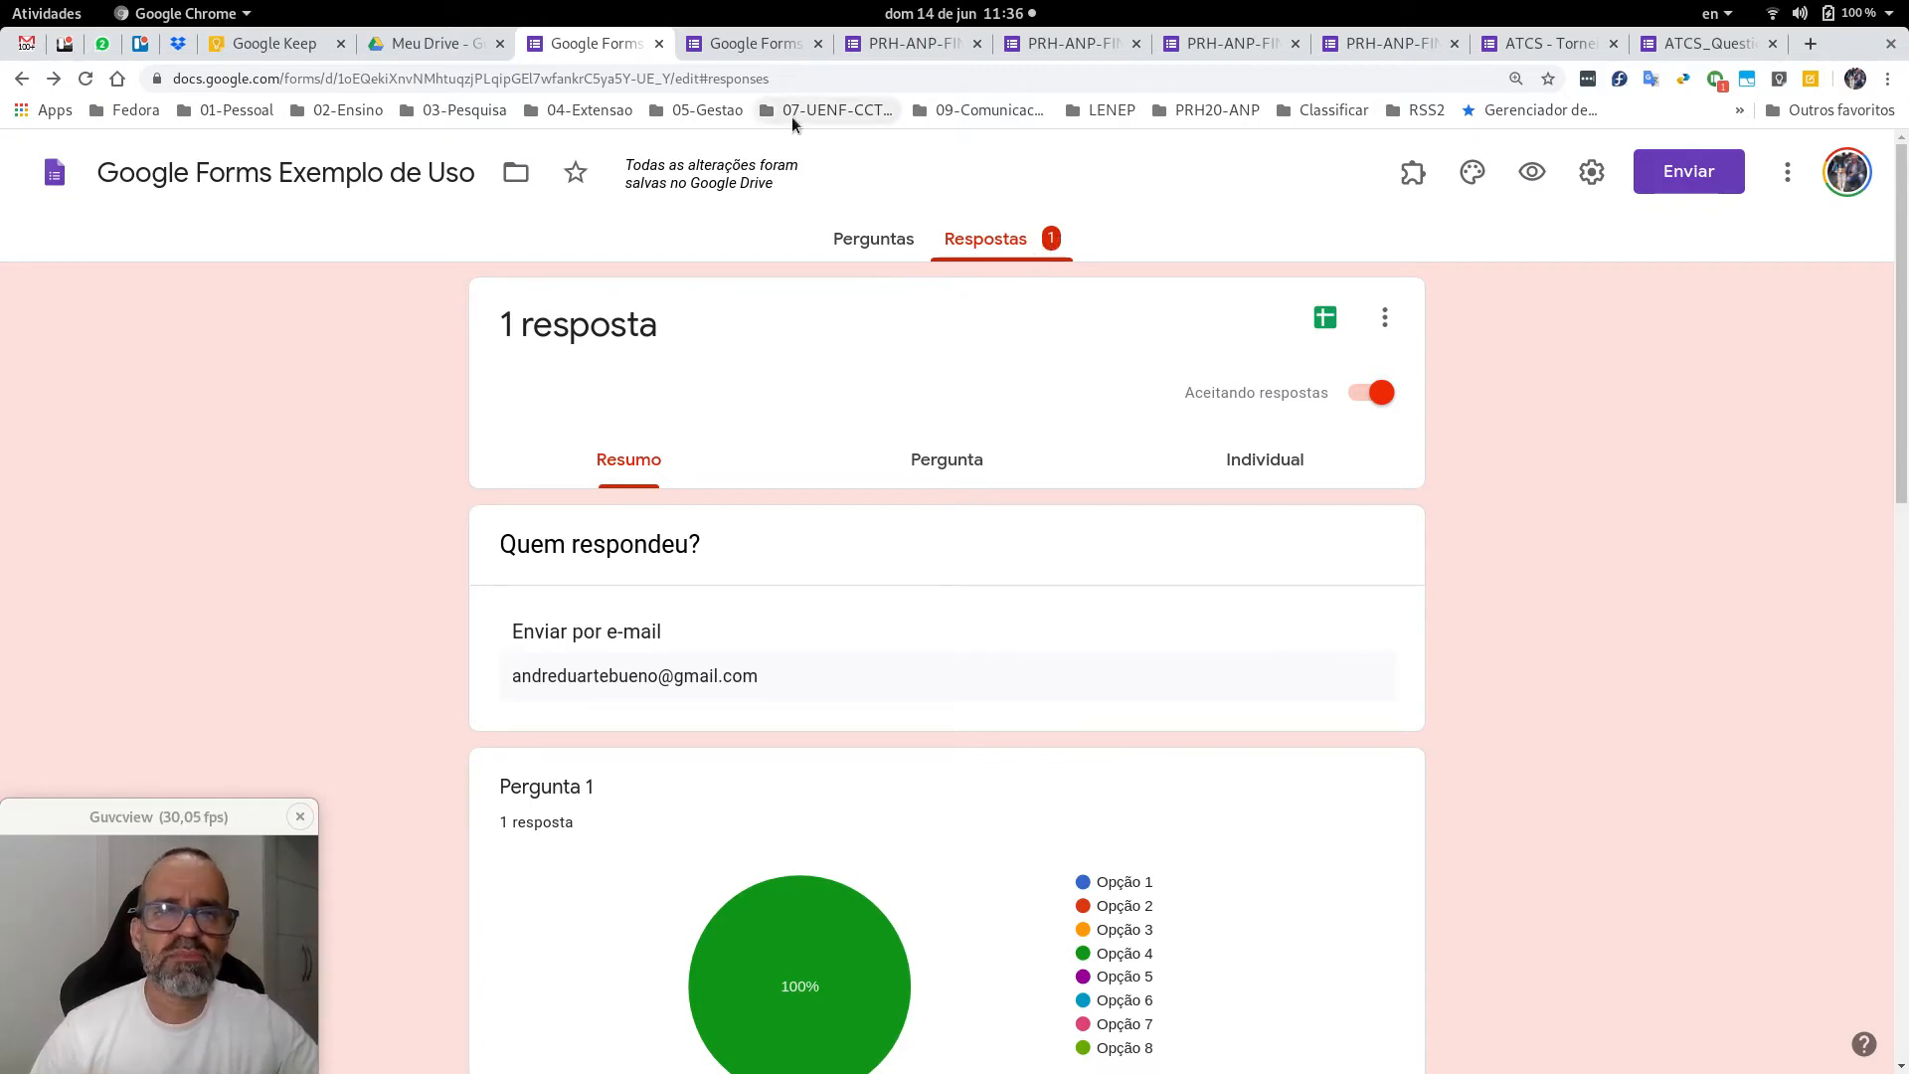
left_click(873, 240)
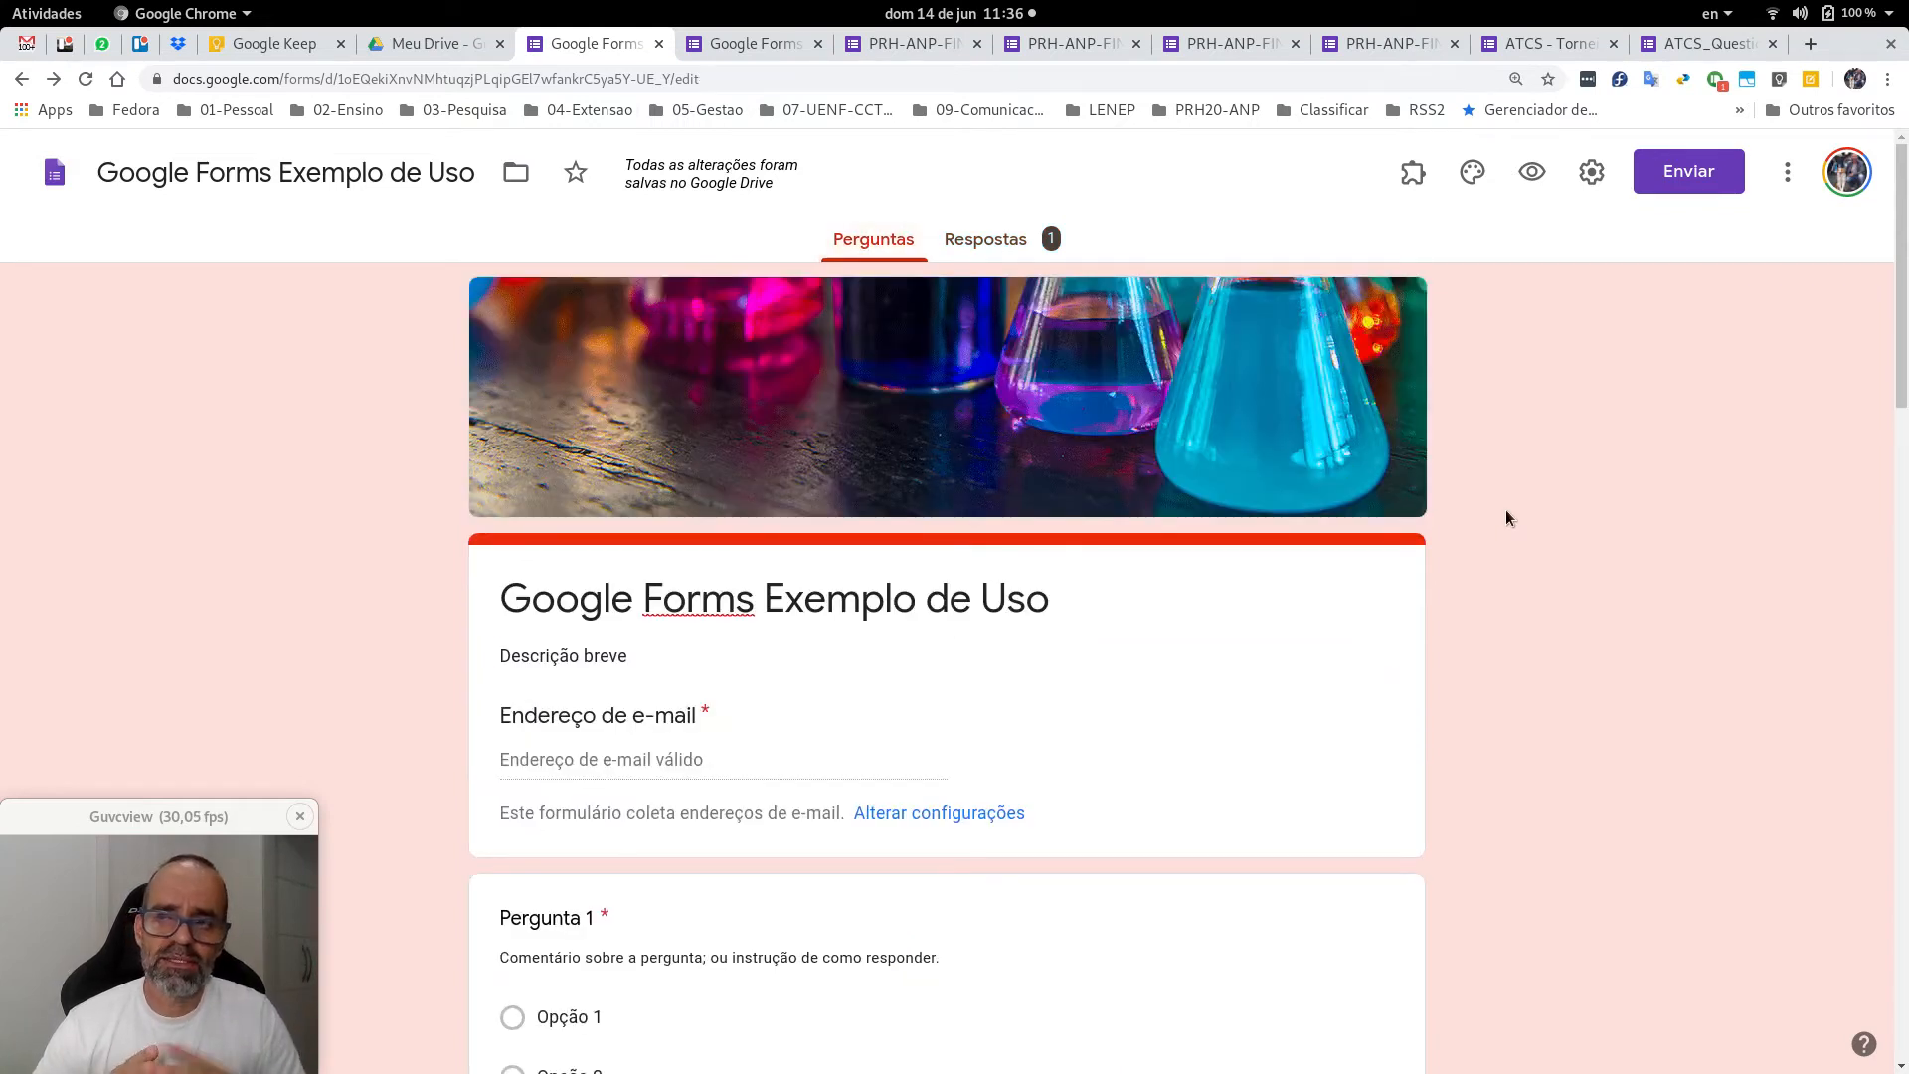
In settings, keep e-mail collection on and set response receipts to Sempre.
left_click(1593, 175)
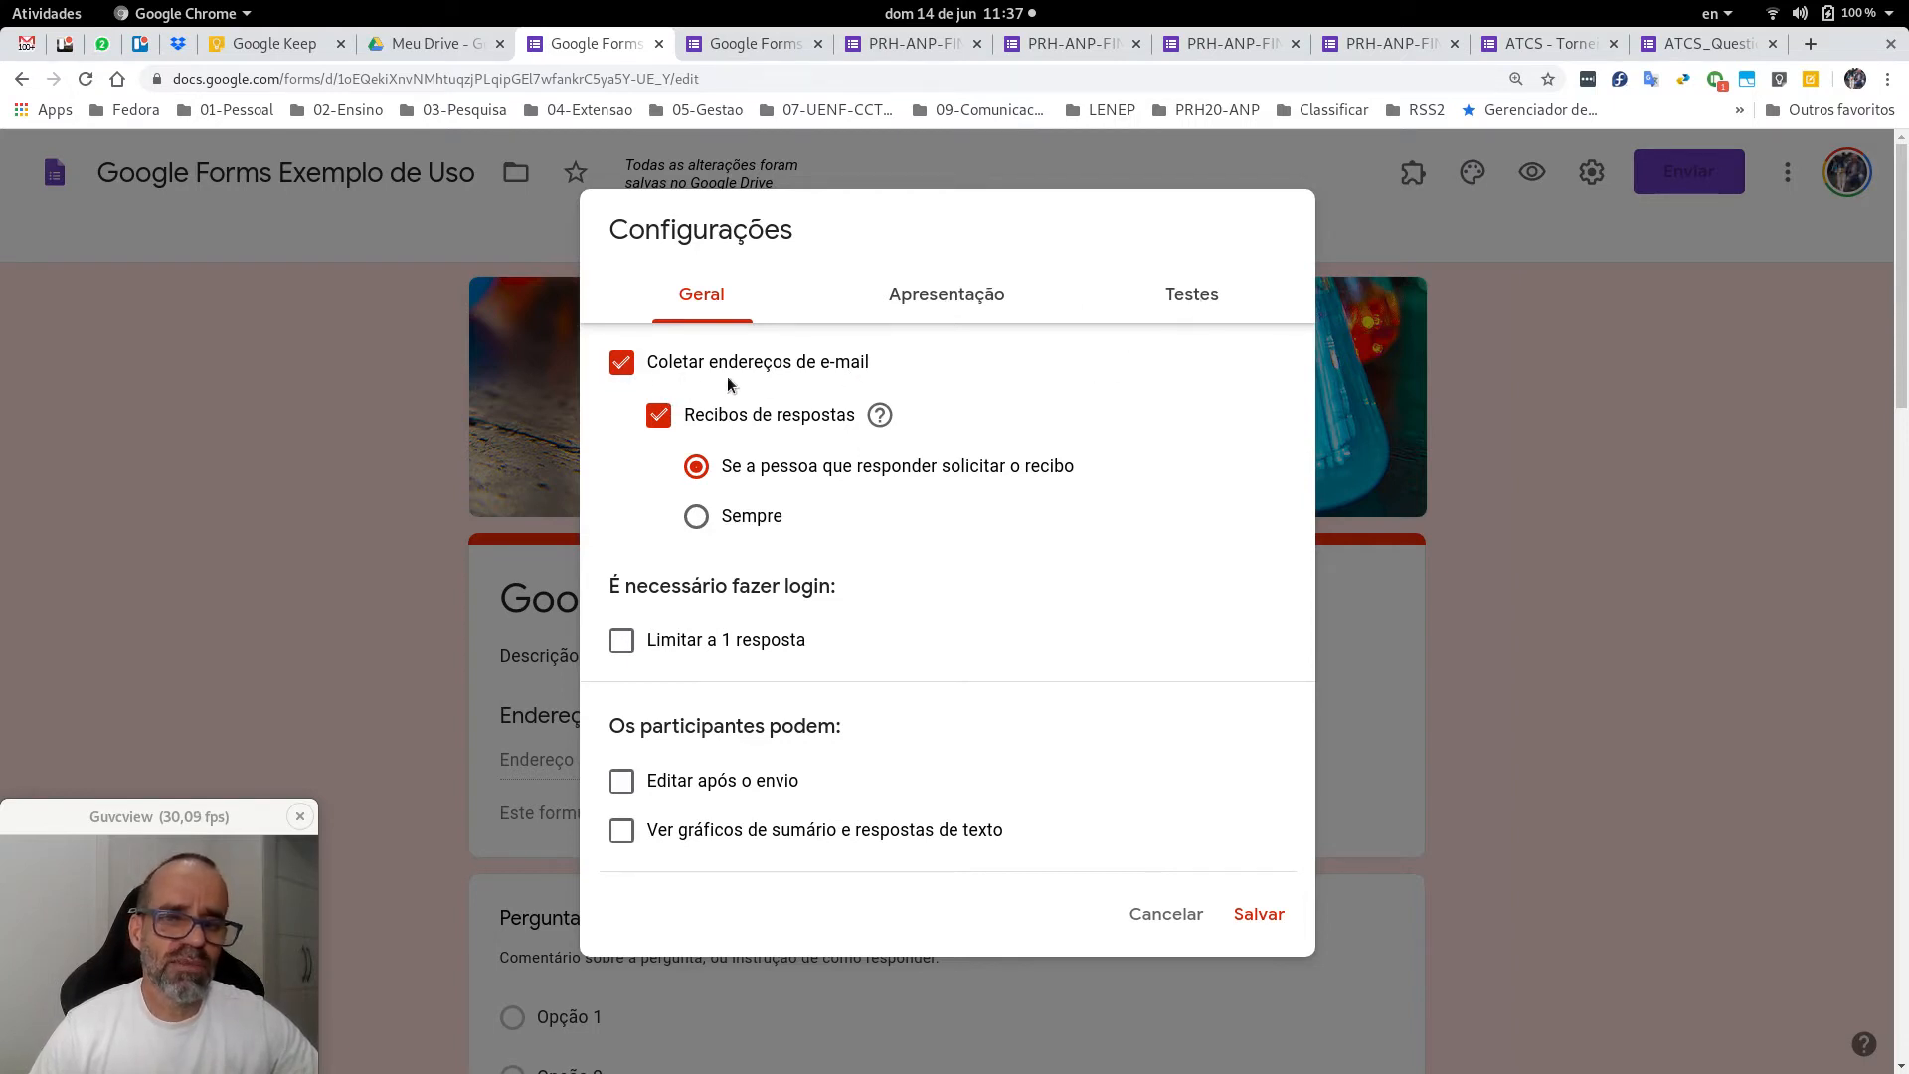
left_click(623, 366)
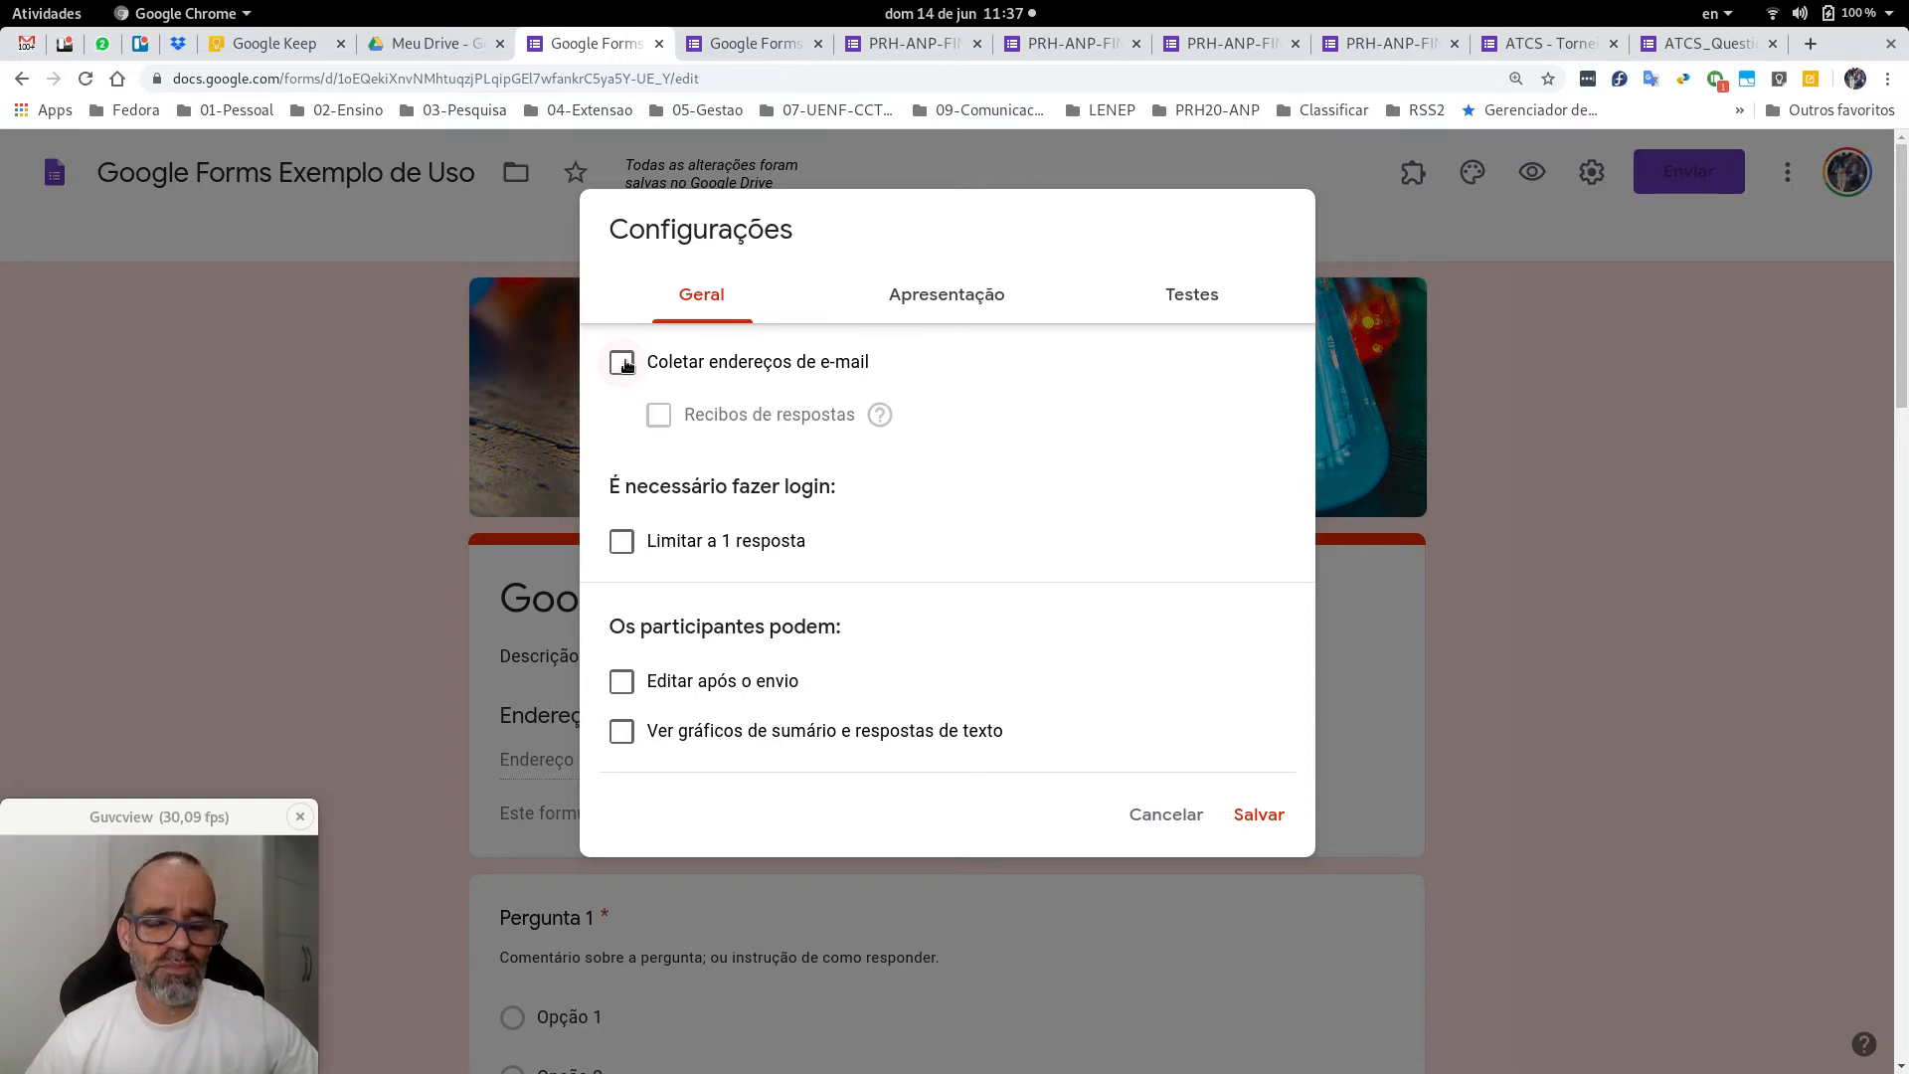
left_click(623, 364)
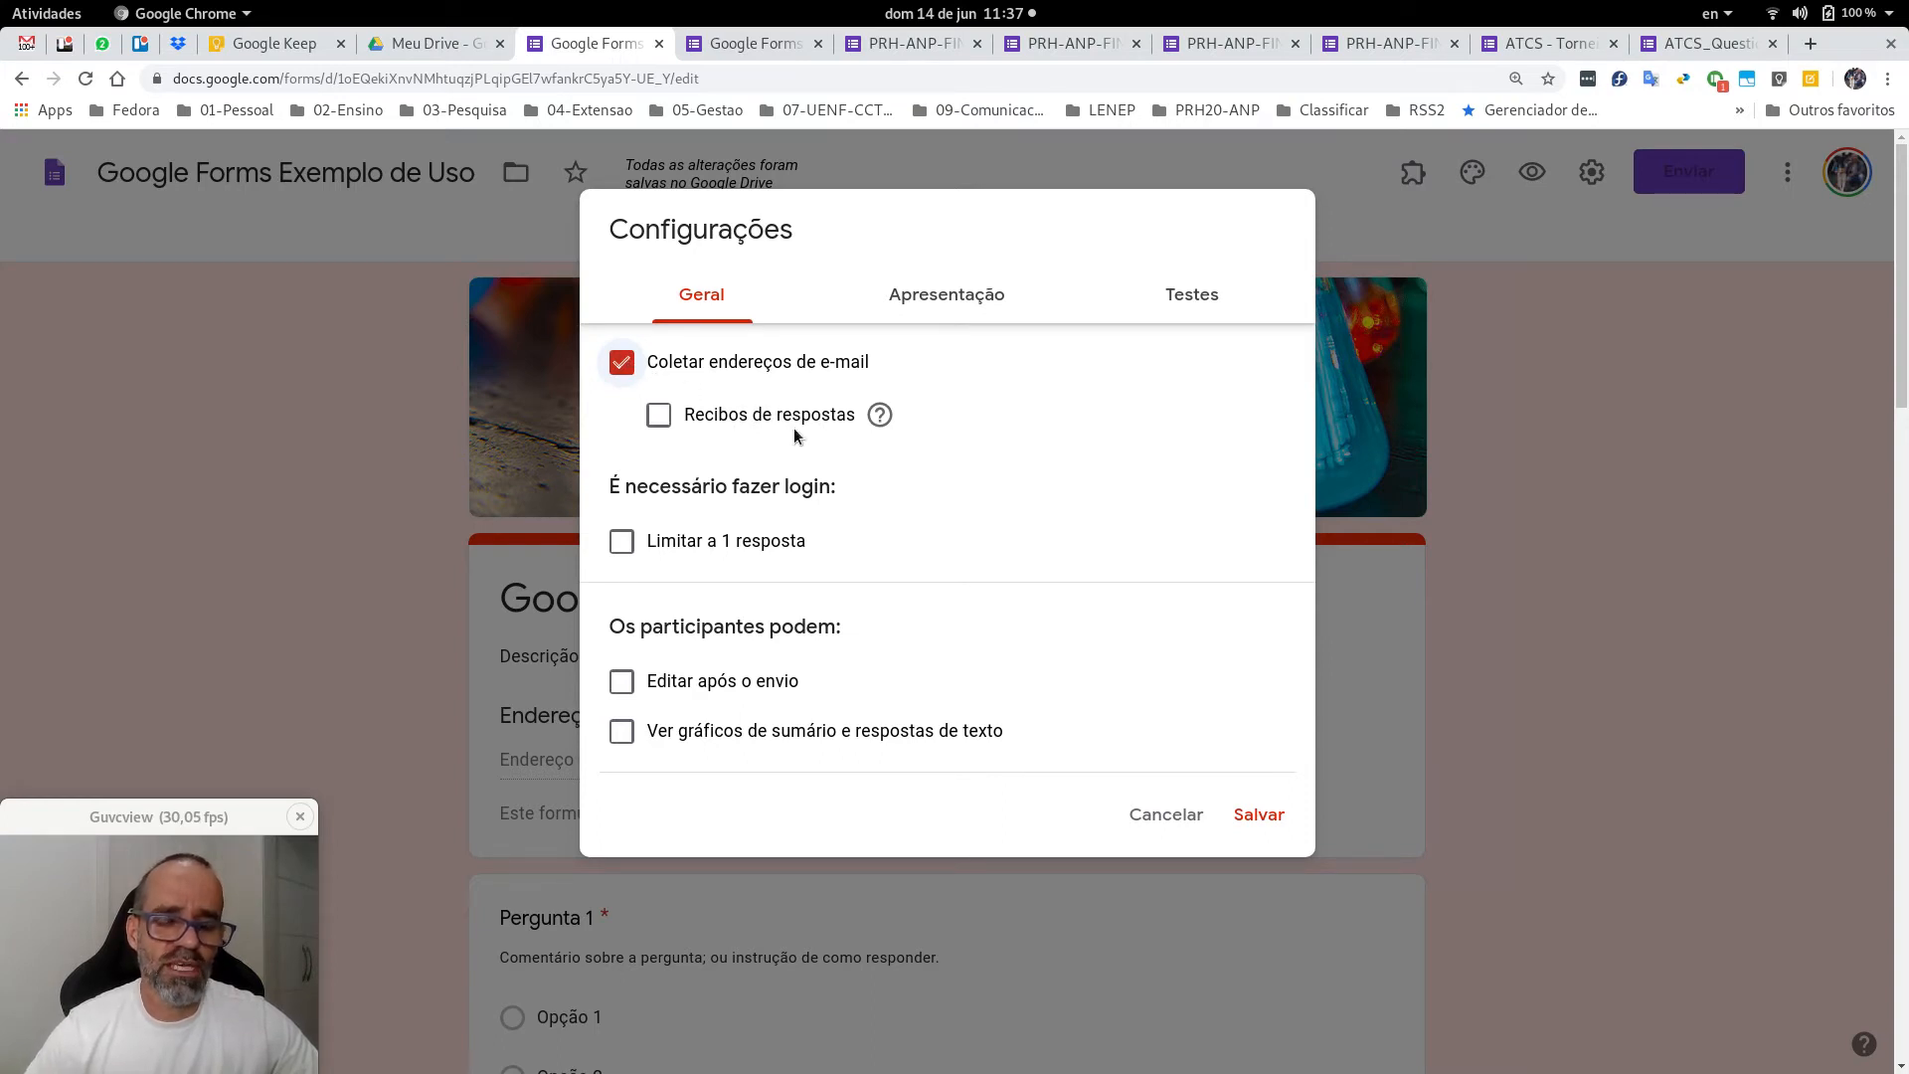
left_click(659, 416)
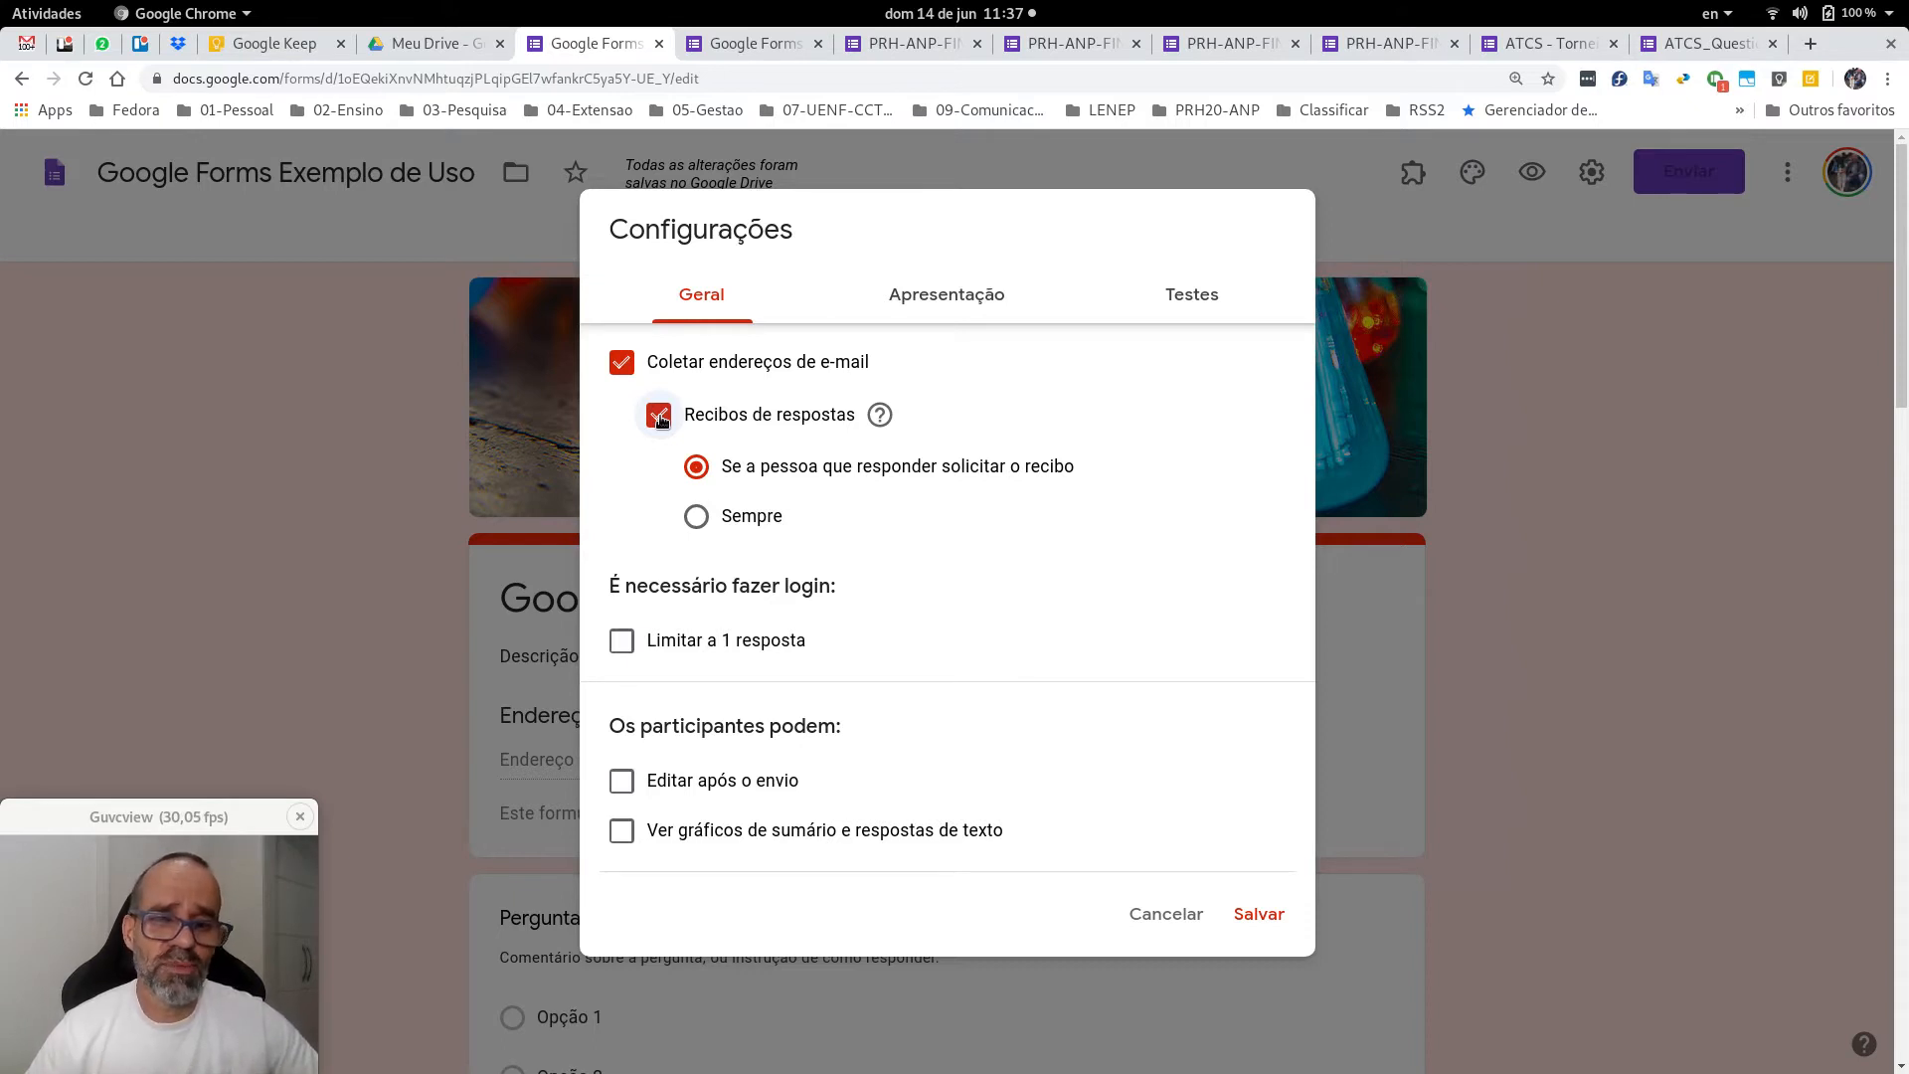
left_click(696, 516)
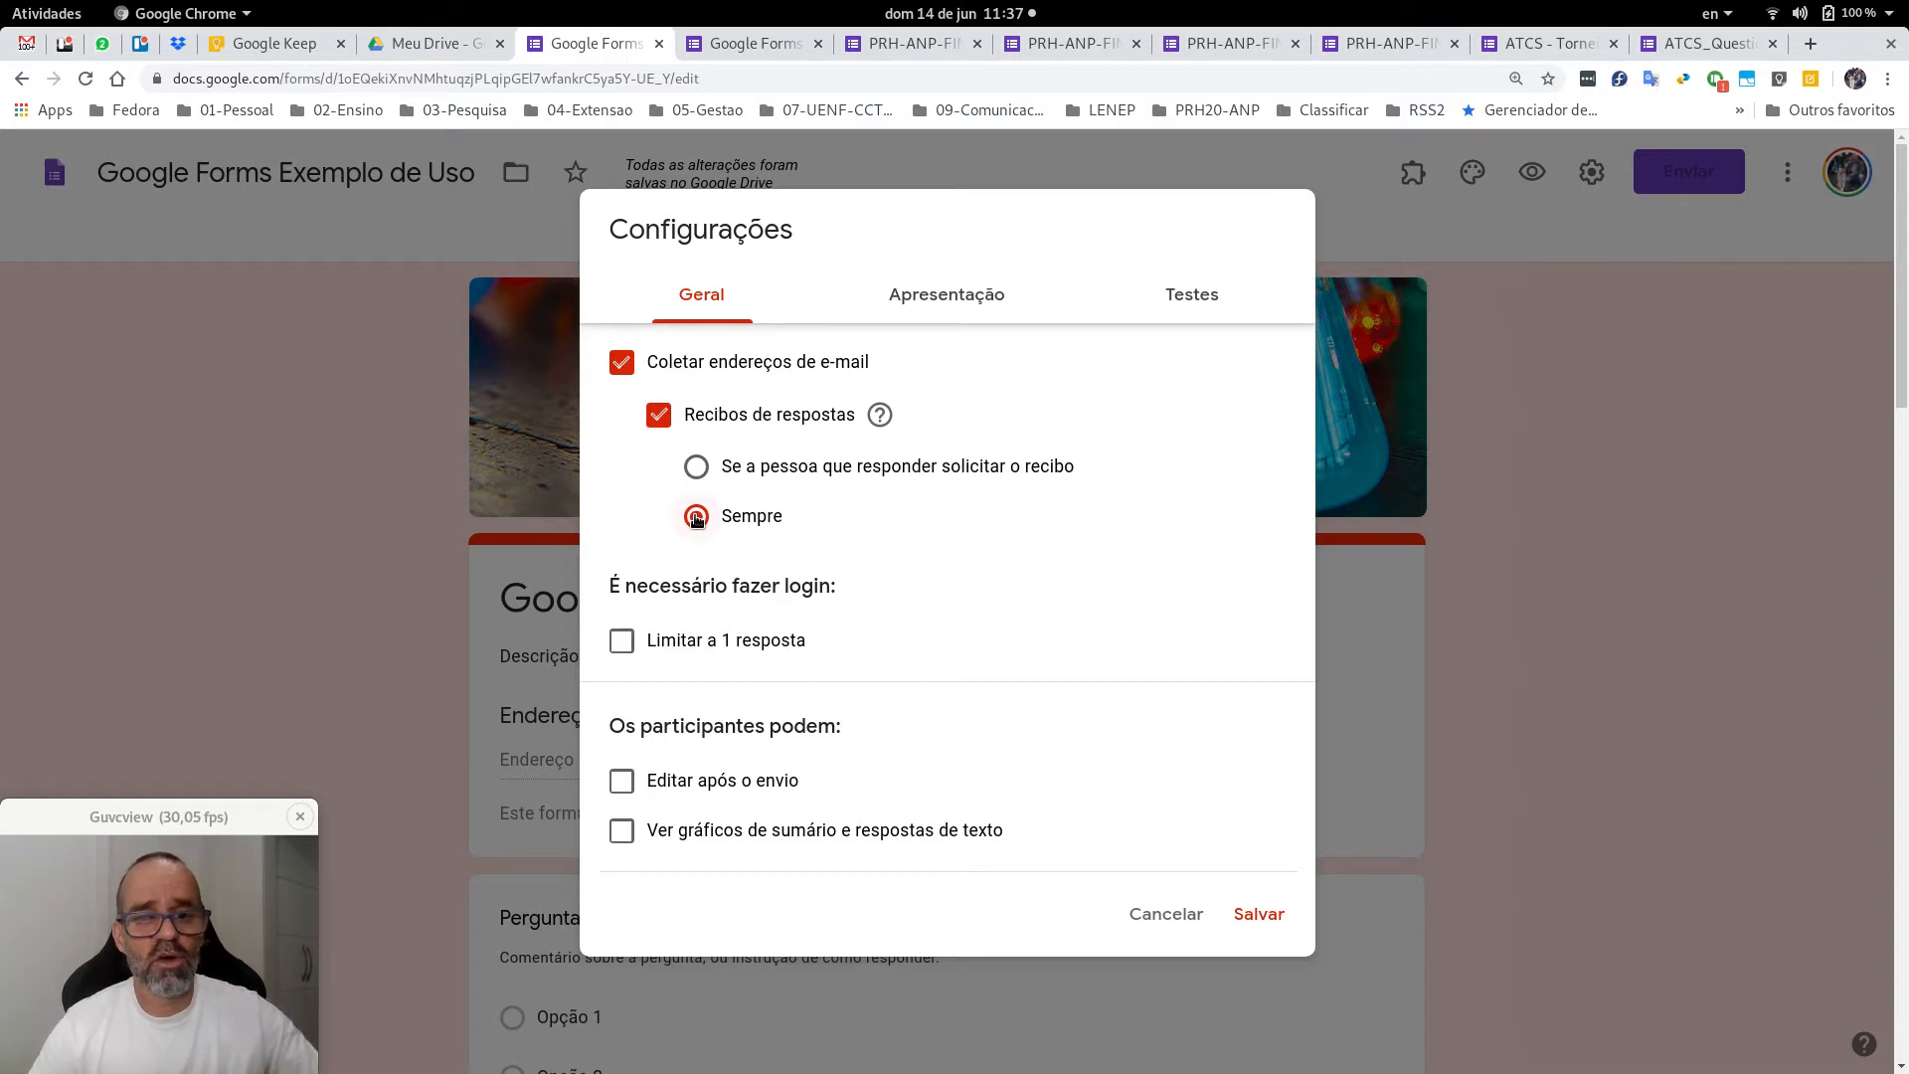
left_click(697, 467)
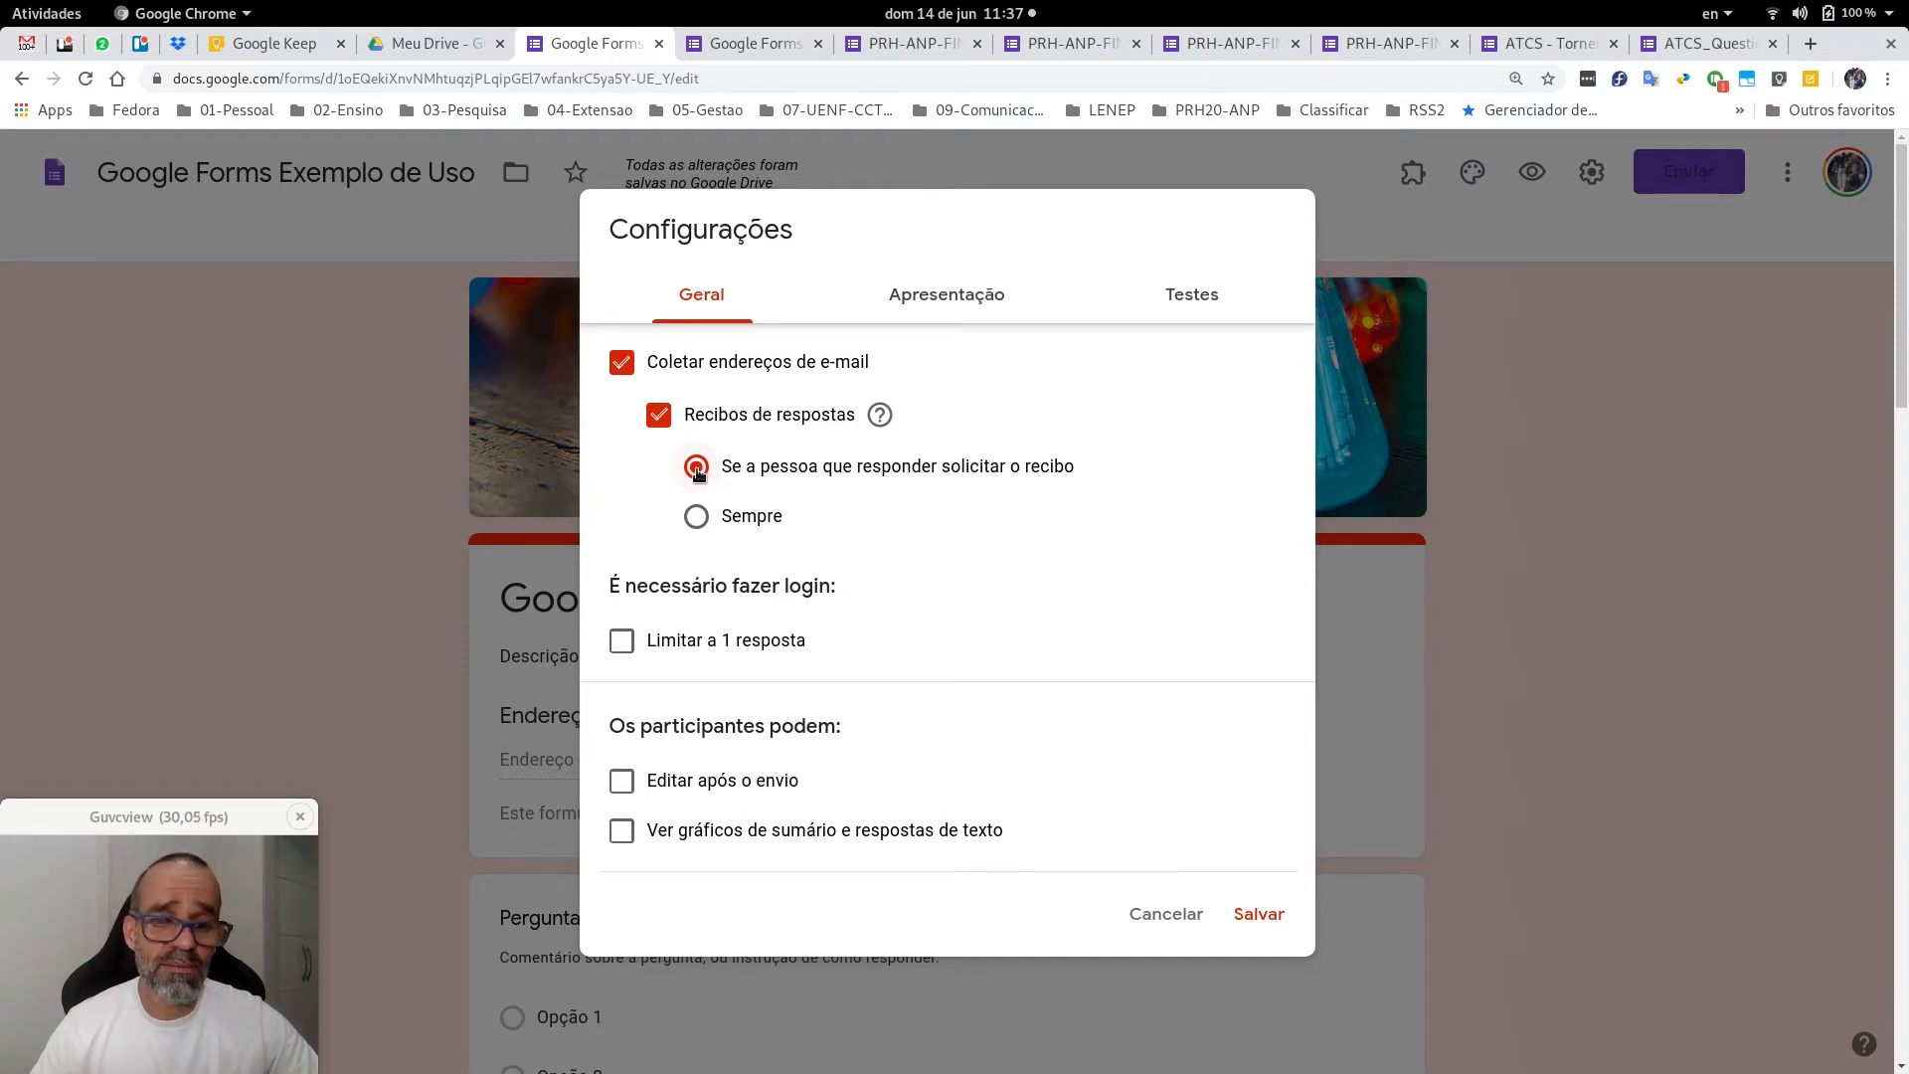
left_click(696, 517)
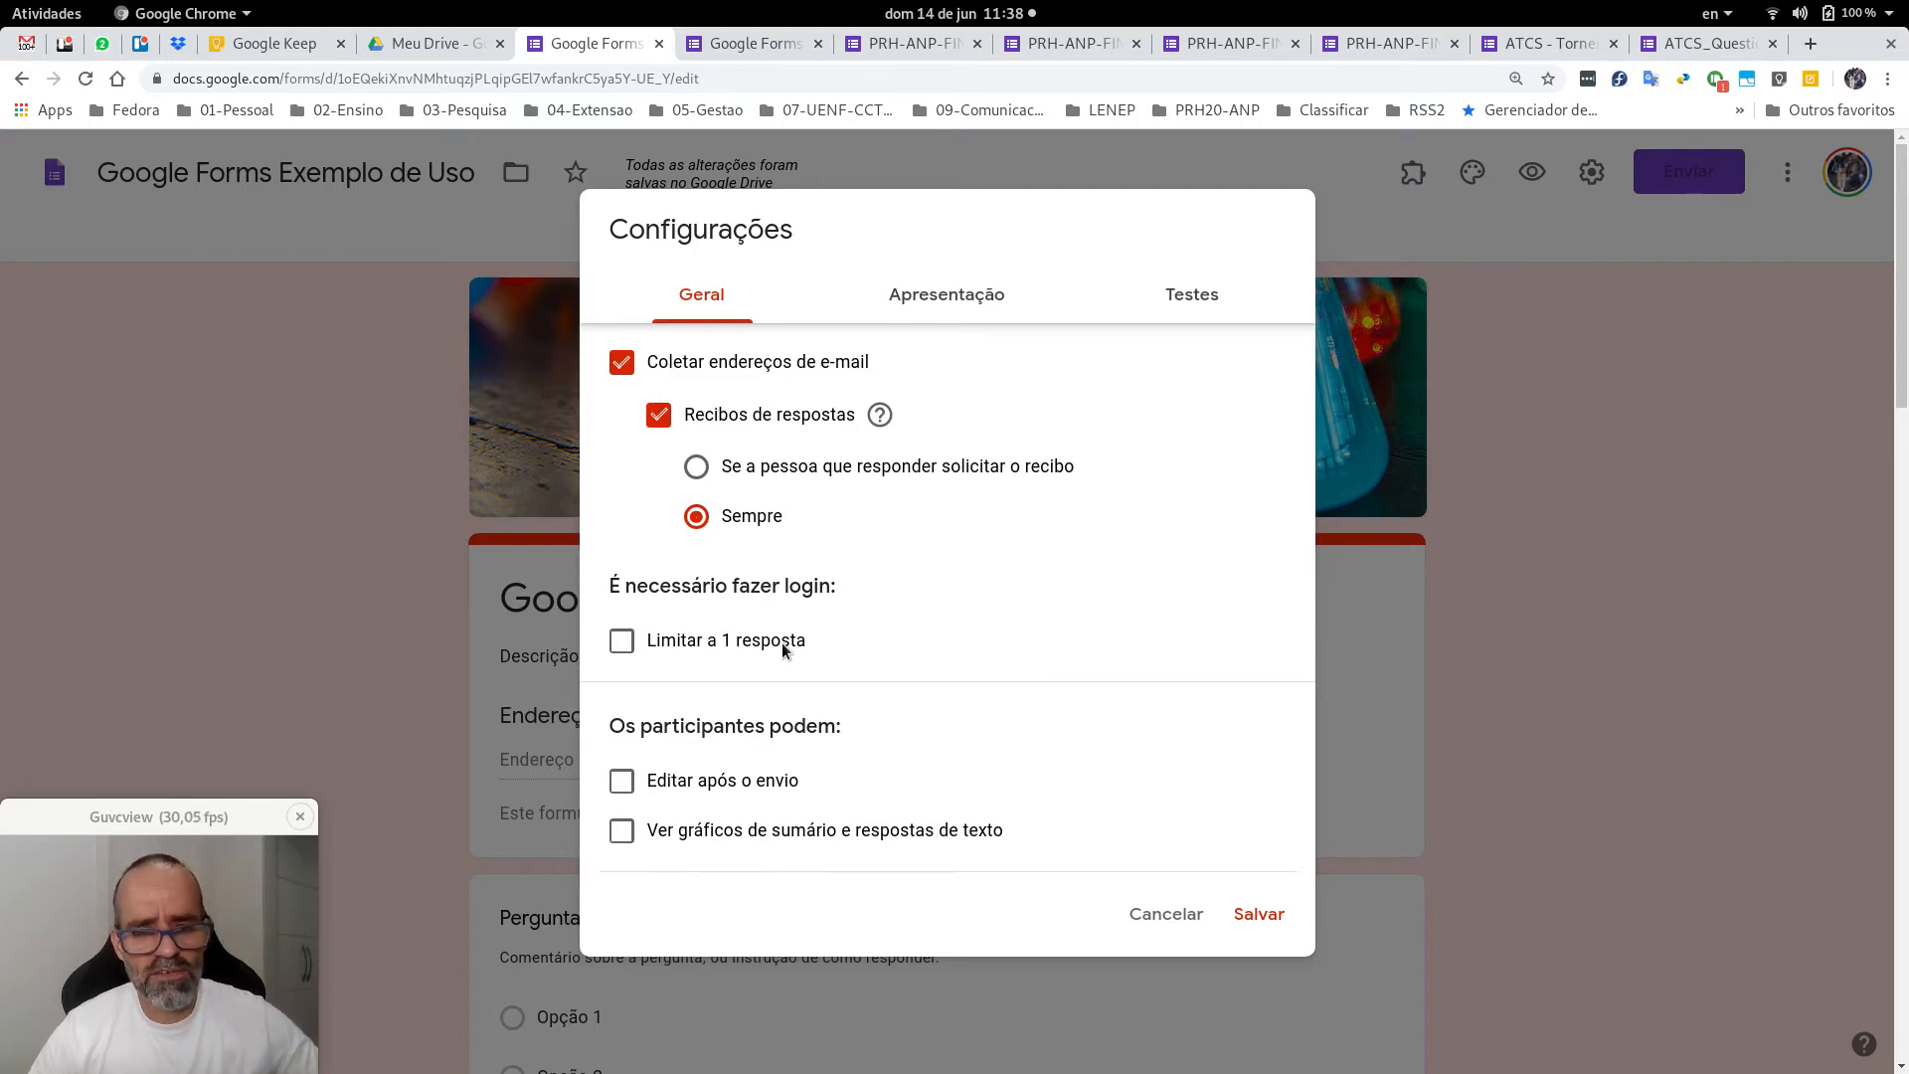
Enable Limitar a 1 resposta and Editar após o envio, then switch to Apresentação.
left_click(621, 642)
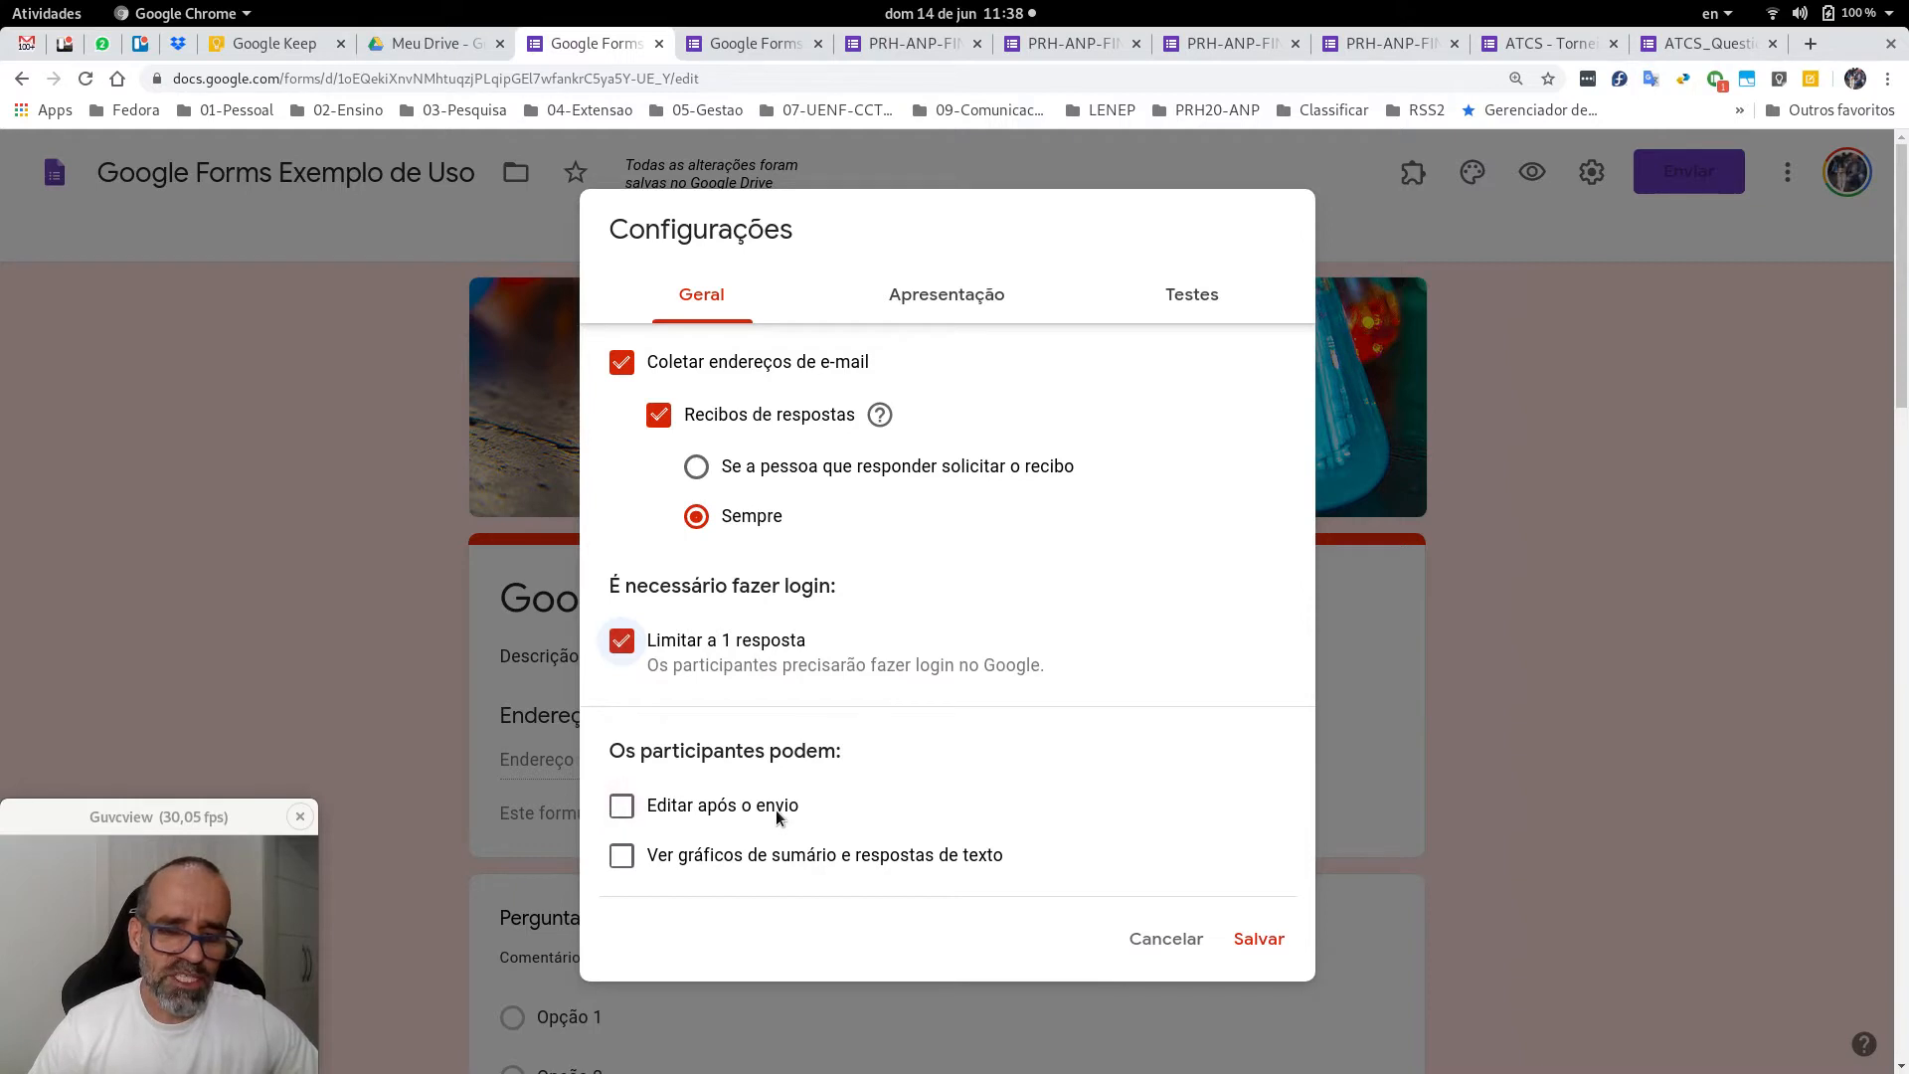
left_click(618, 813)
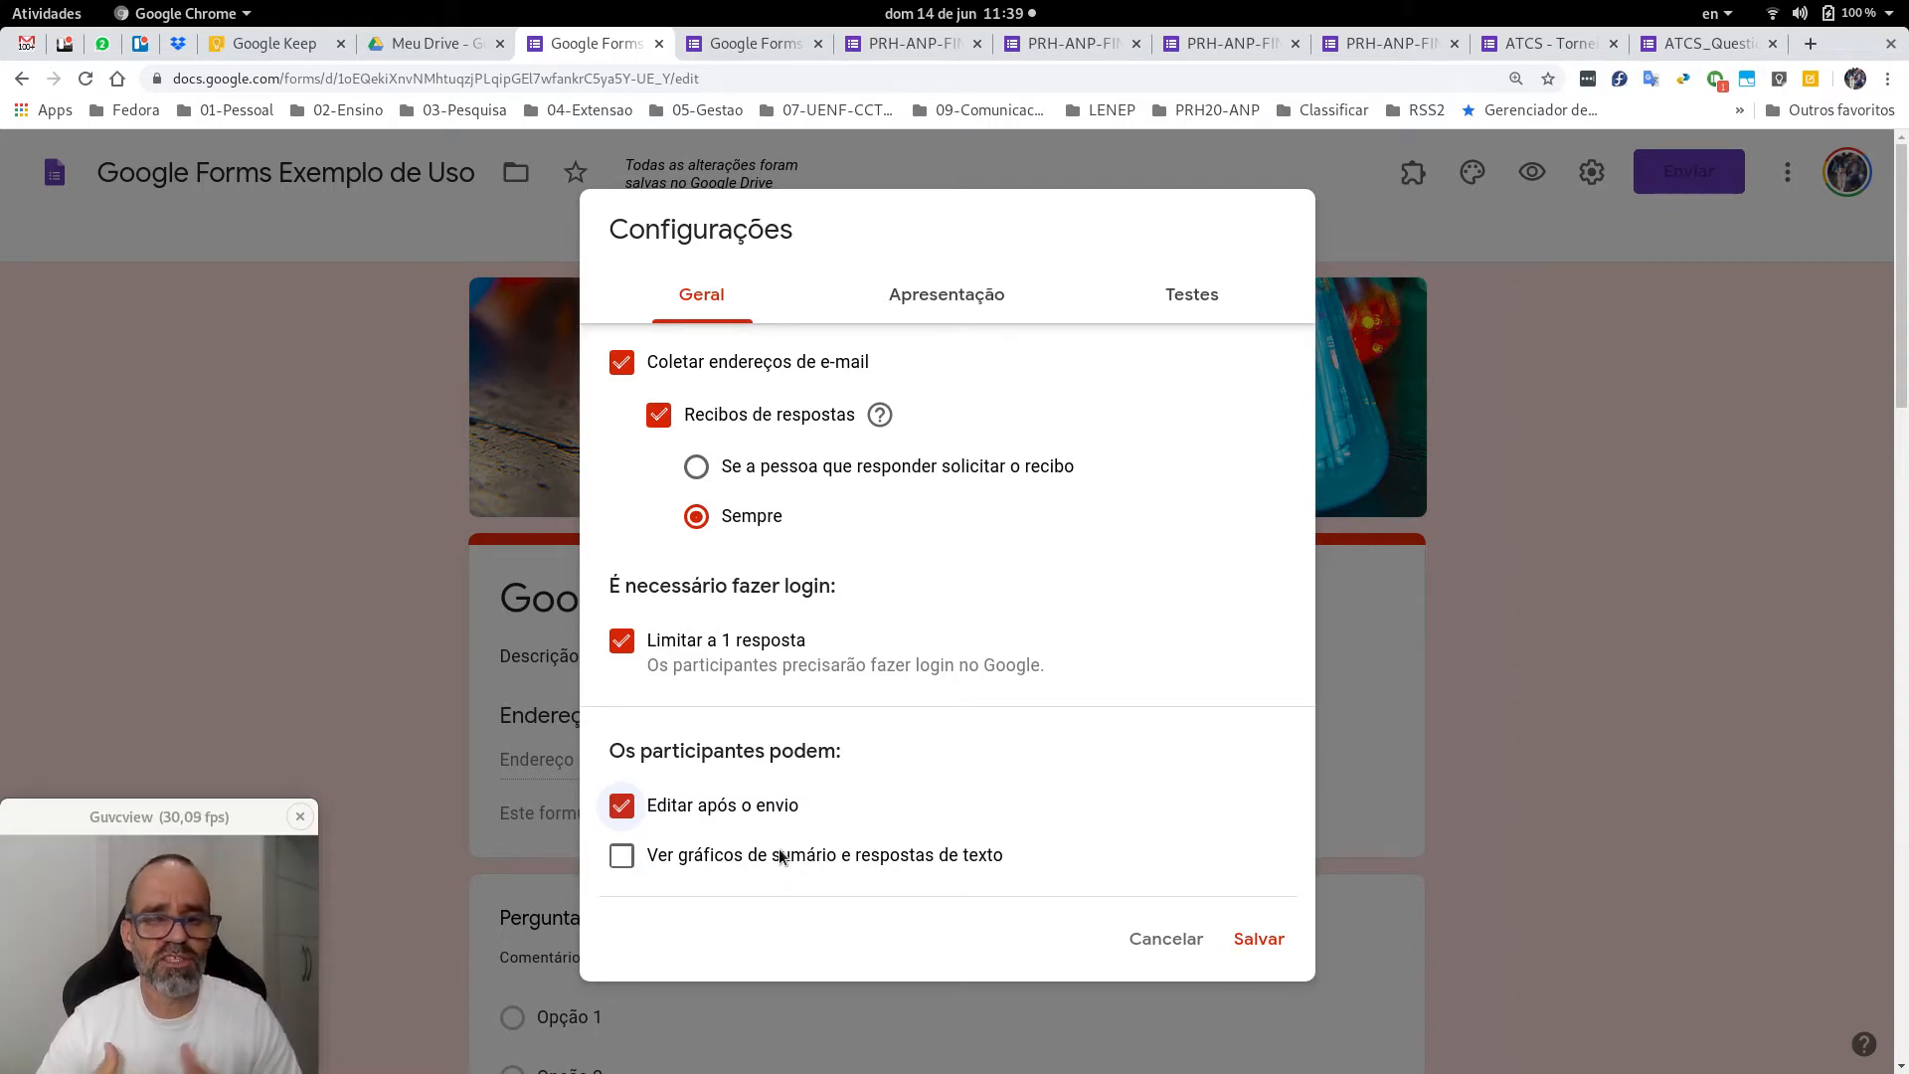
left_click(942, 298)
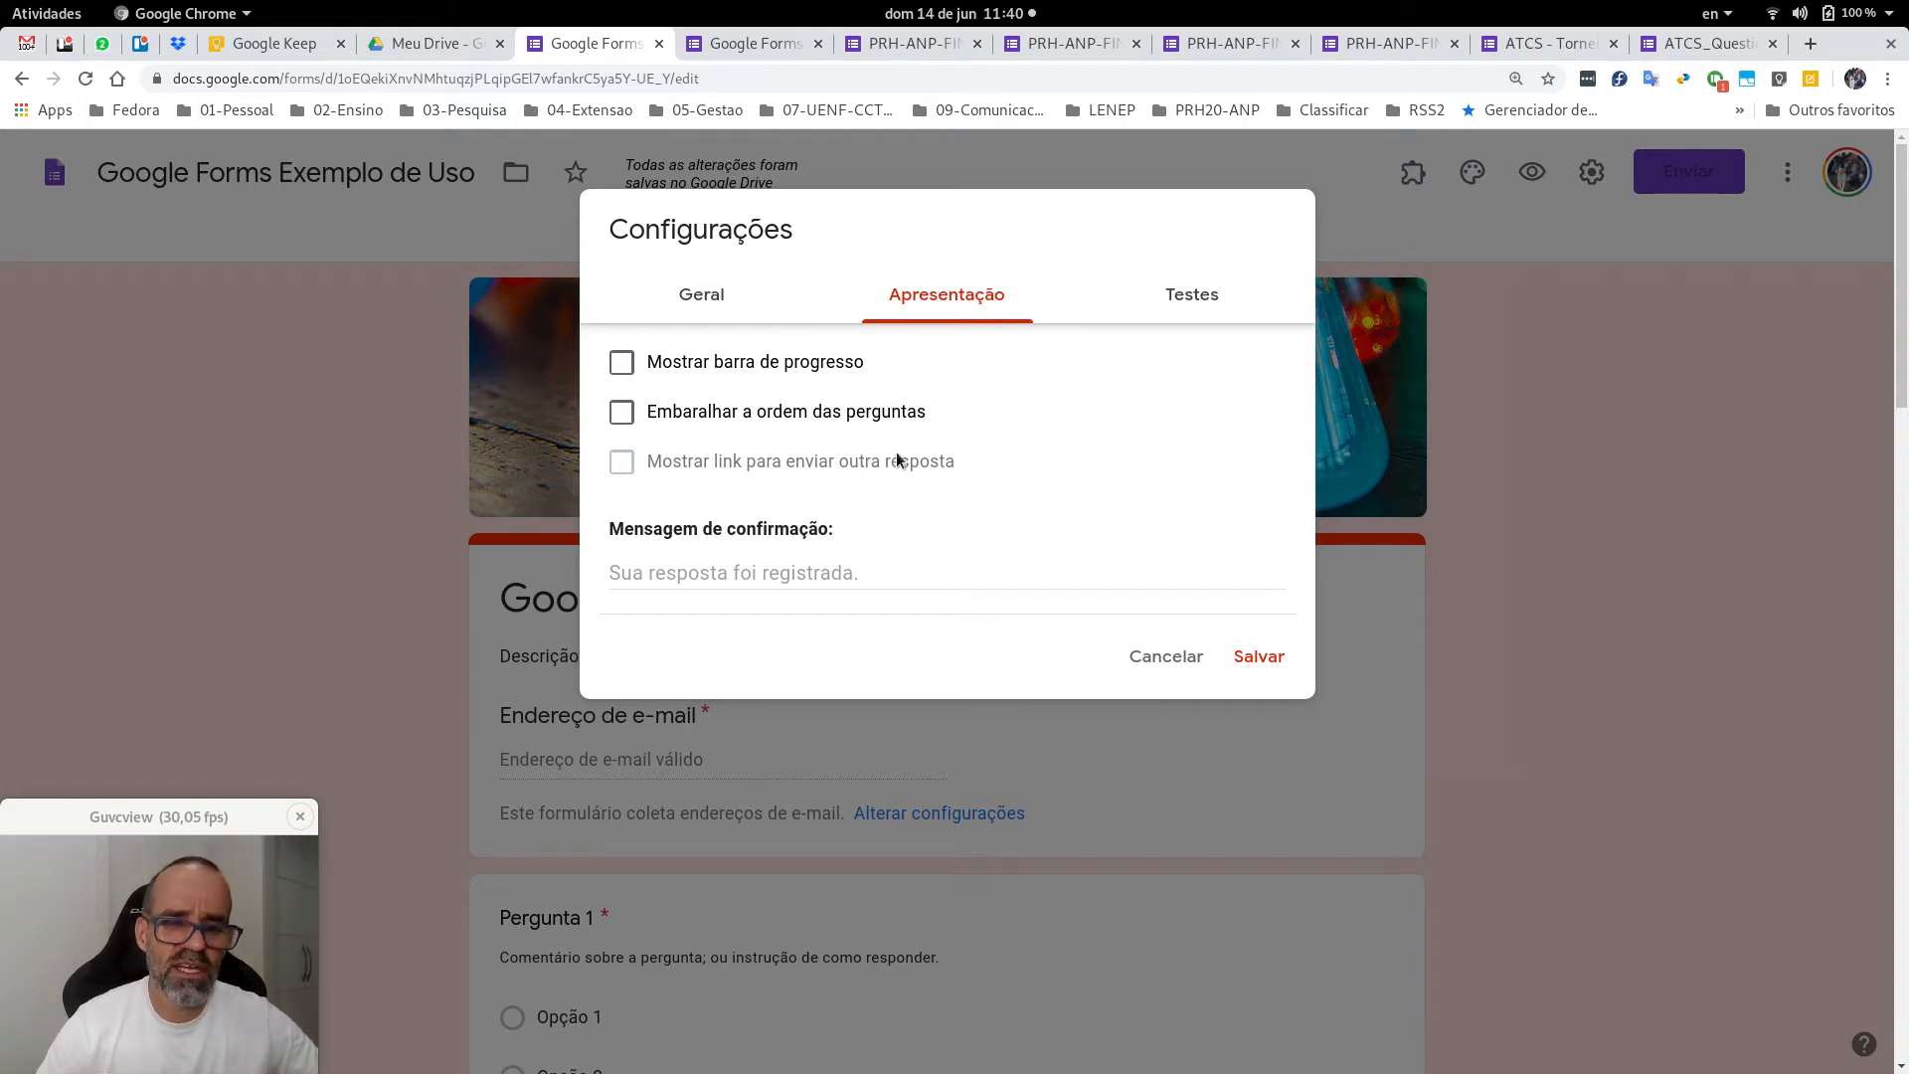
Write the confirmation message 'Obrigado pelo envio da resposta; se tiver dúvidas entre em contato com o professor…'.
left_click(808, 570)
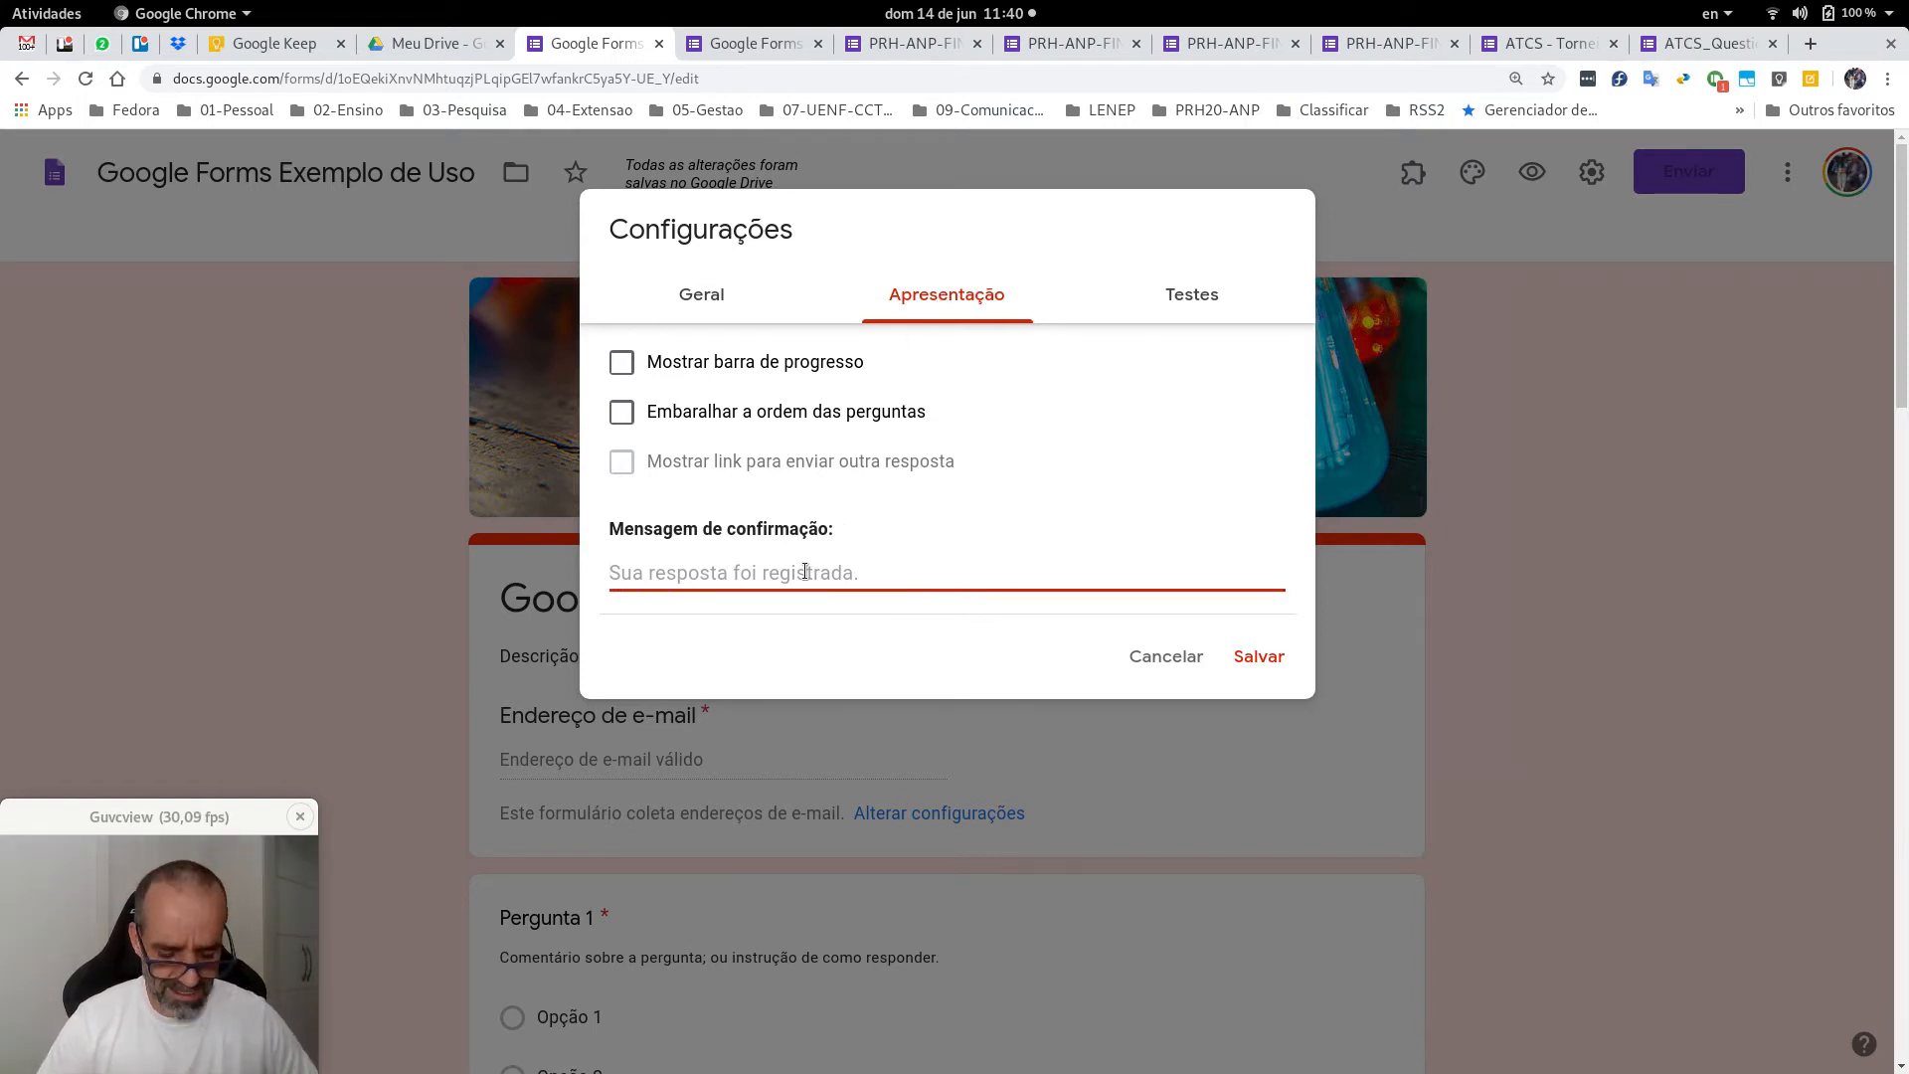
type("Obrigado")
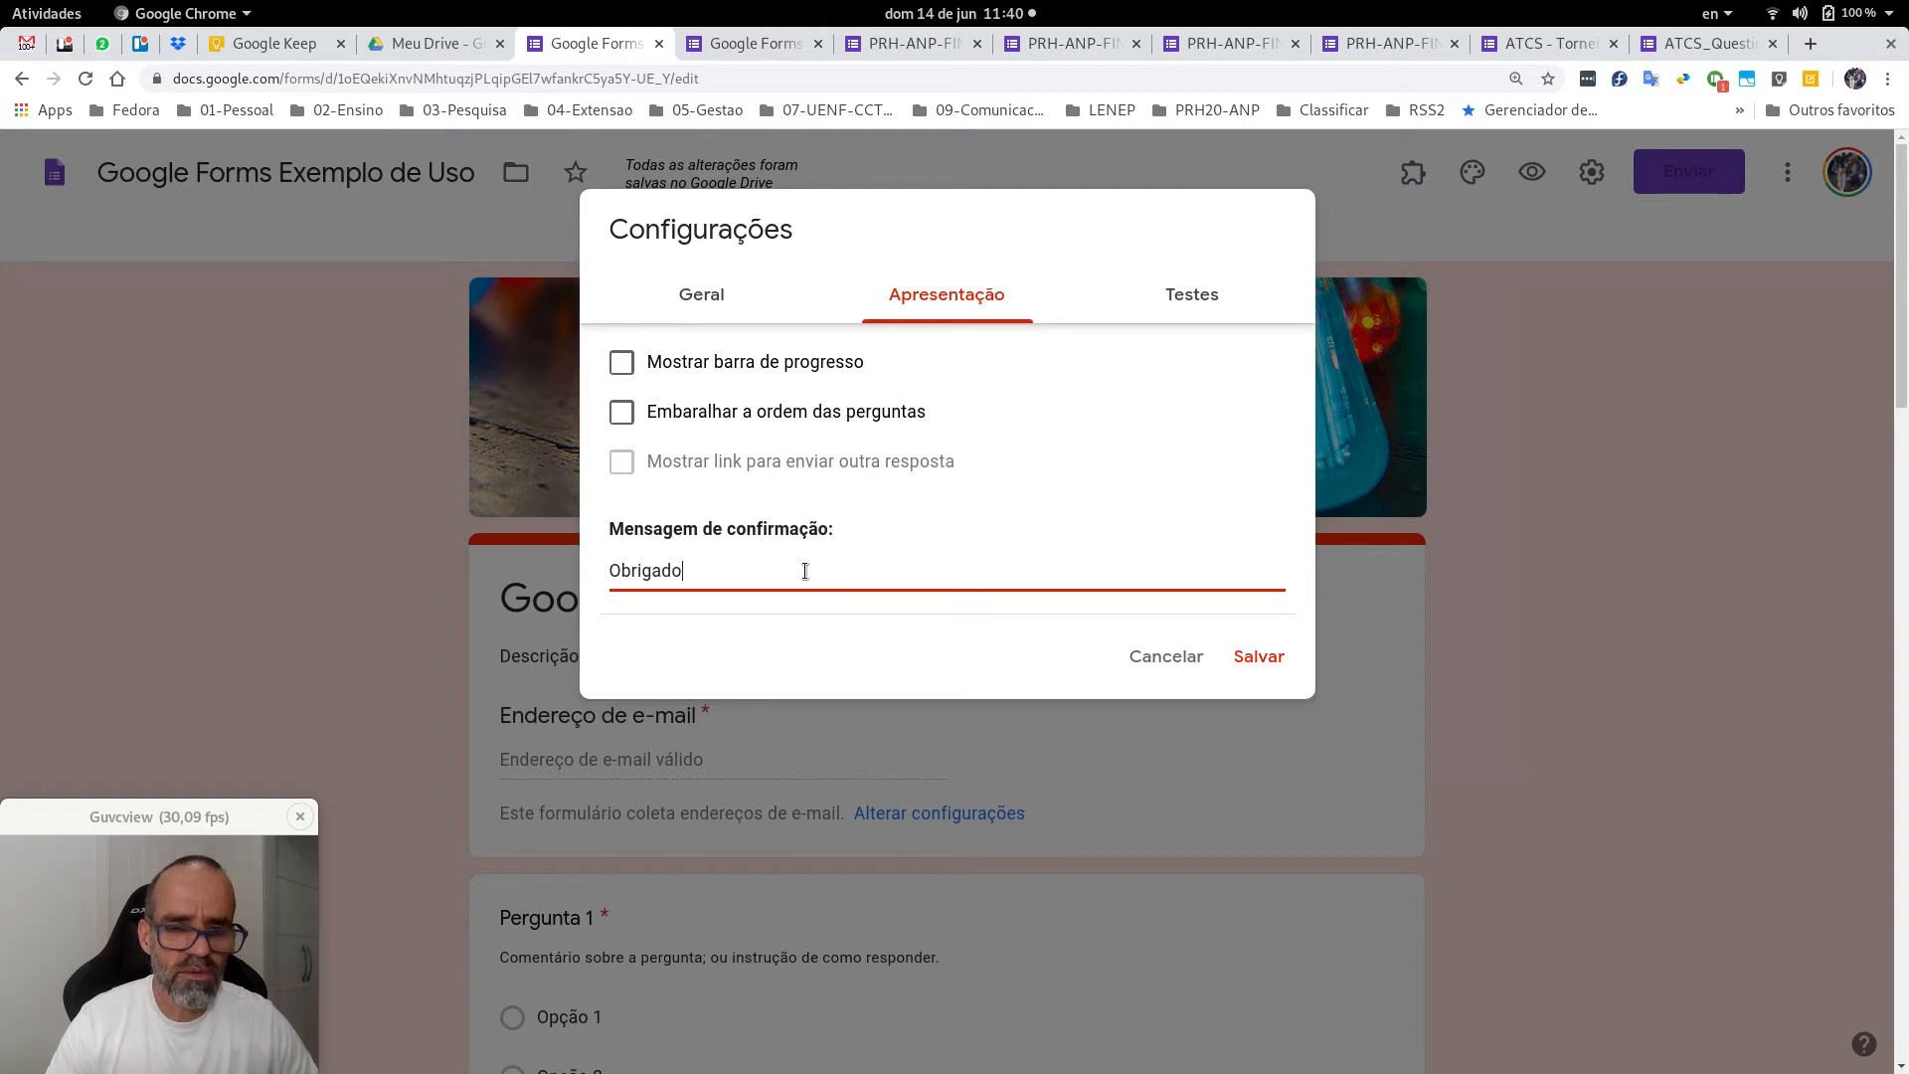
type(" pelo envio da ")
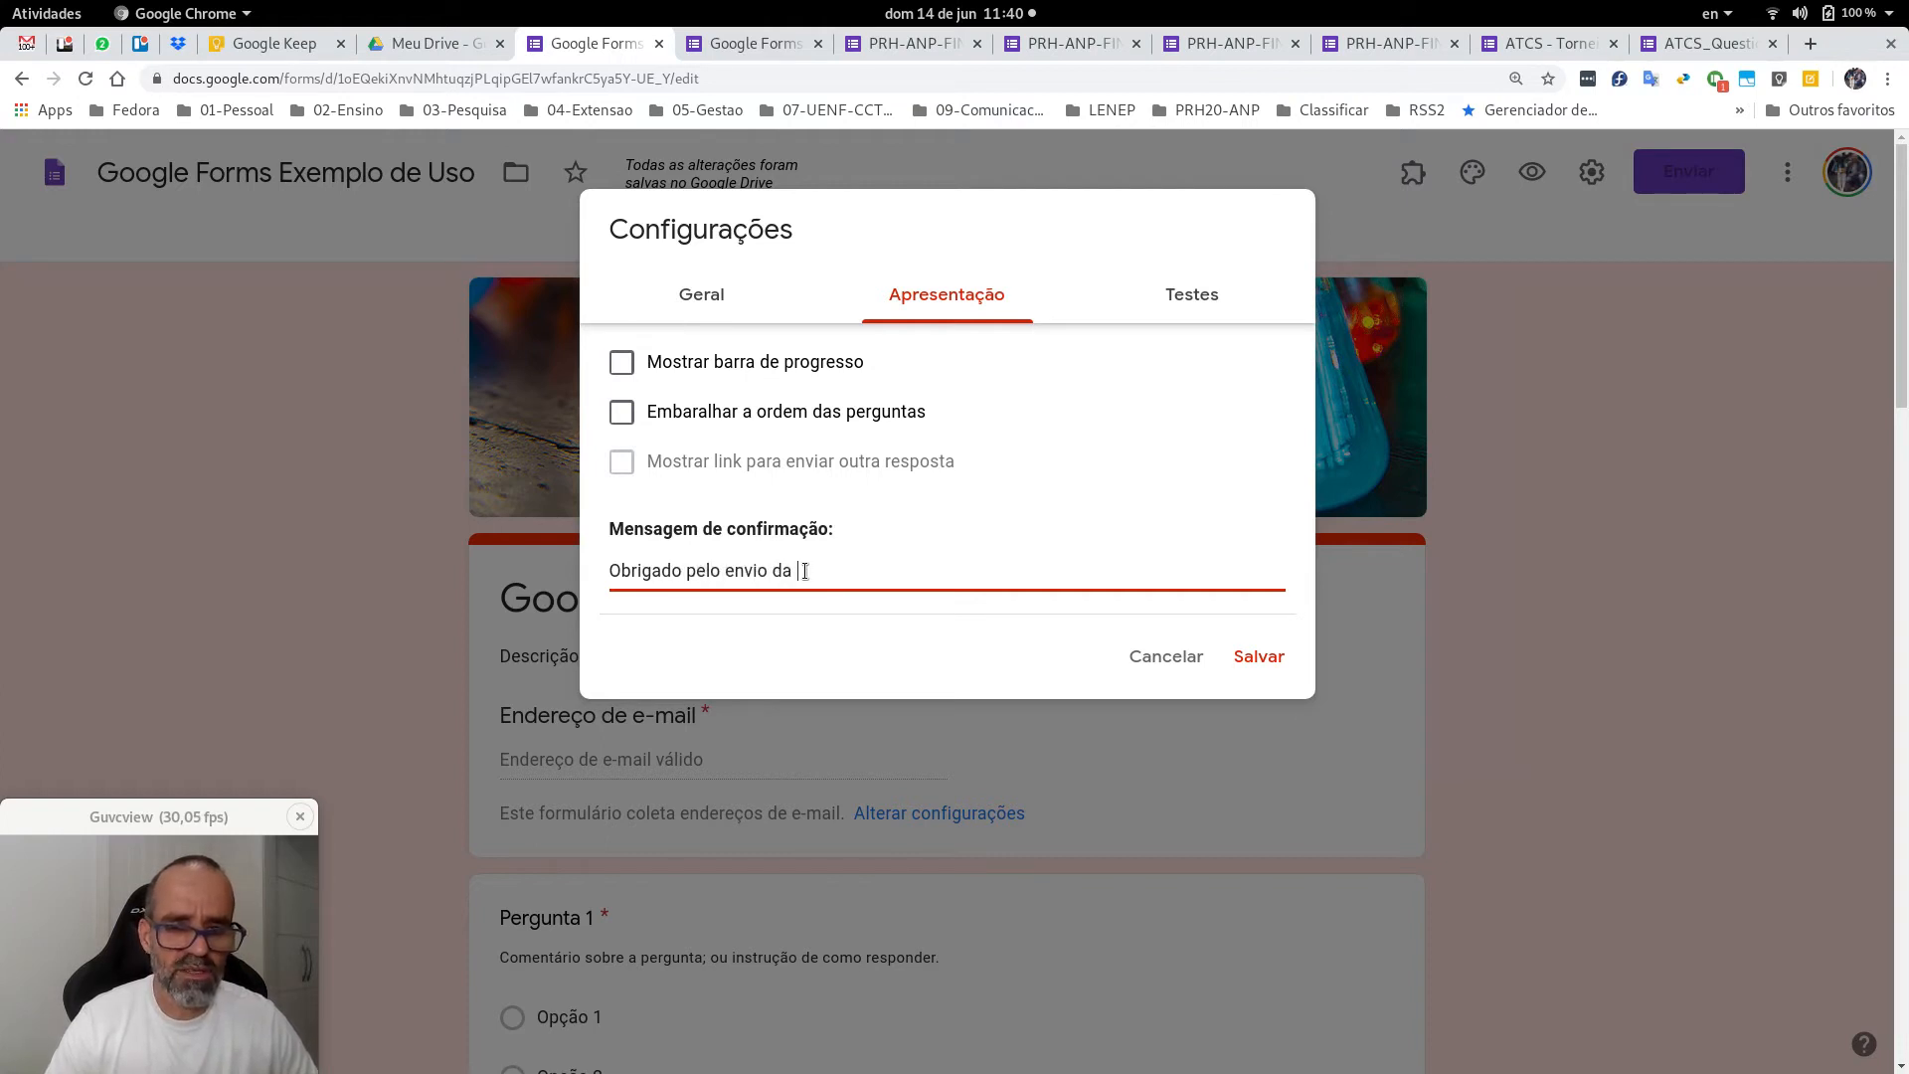
type("resposta; se tiver d")
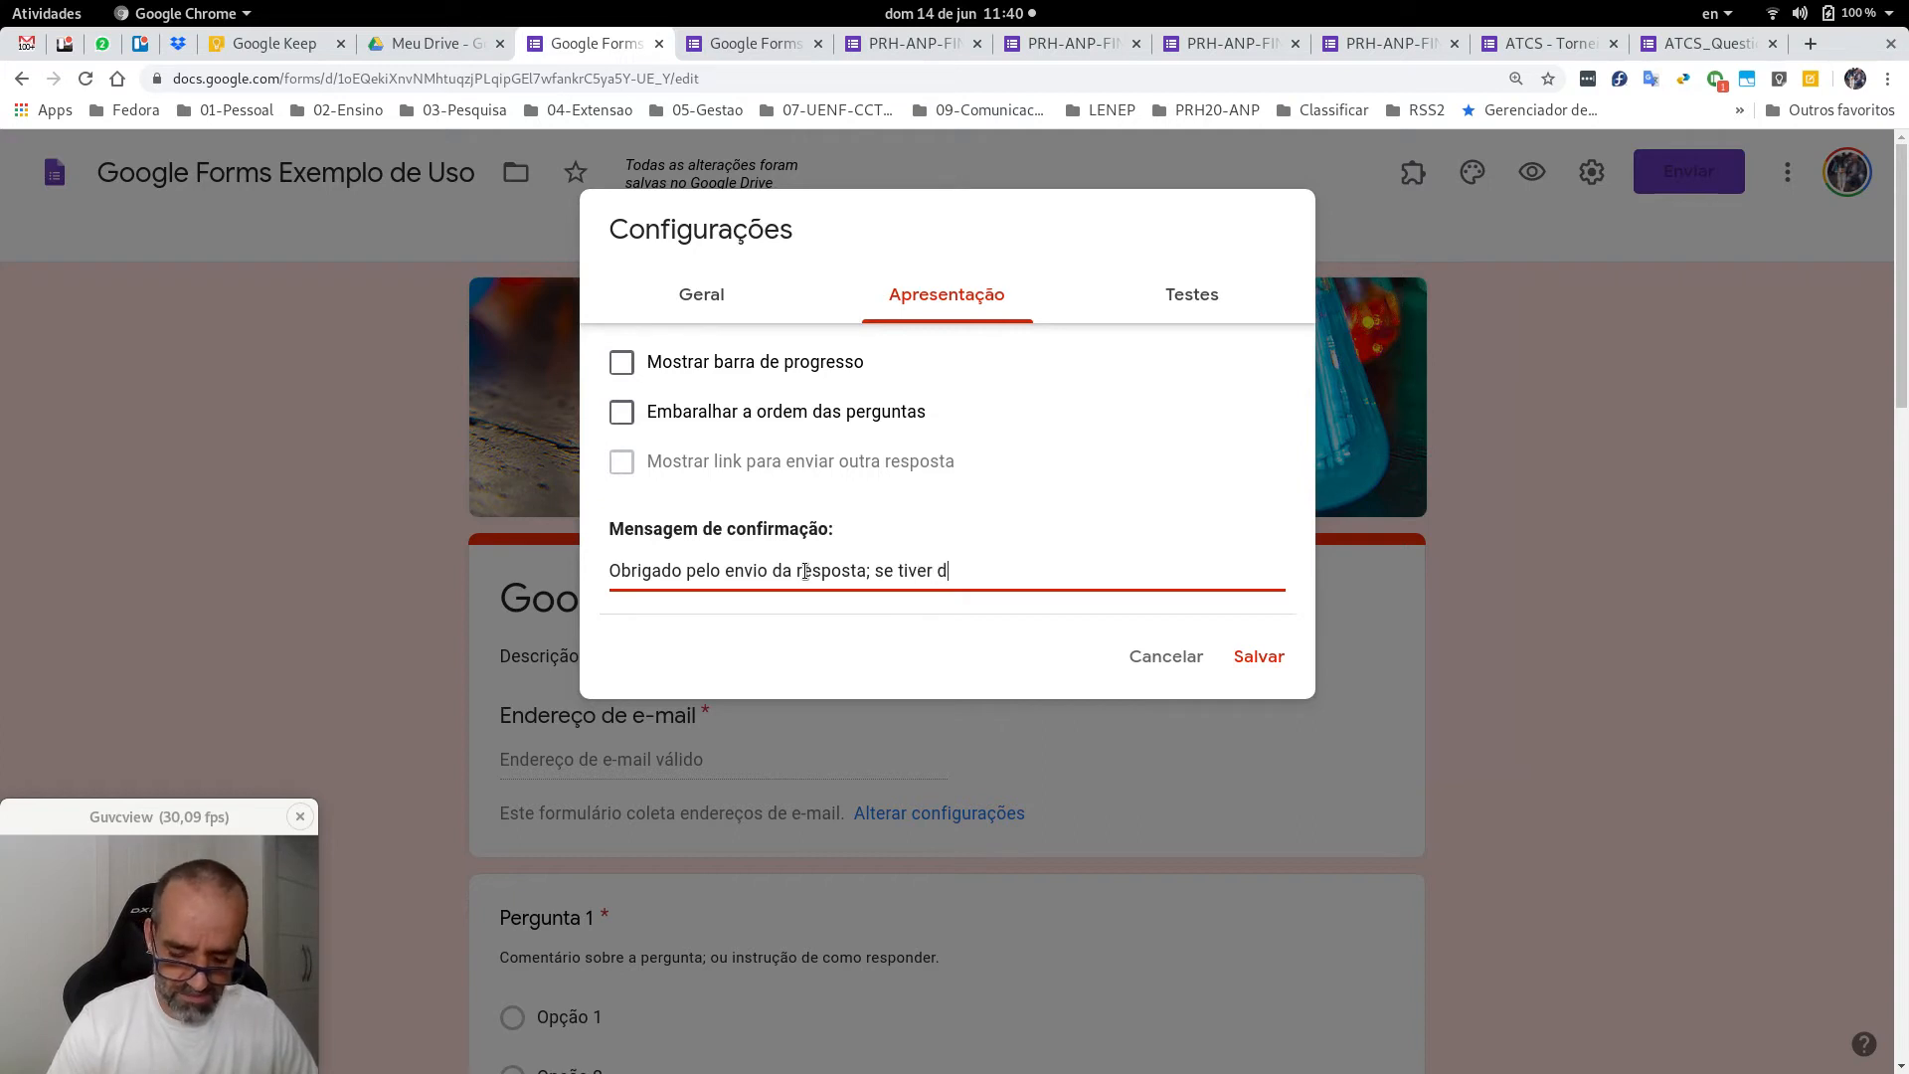
type("úvidas entre em c")
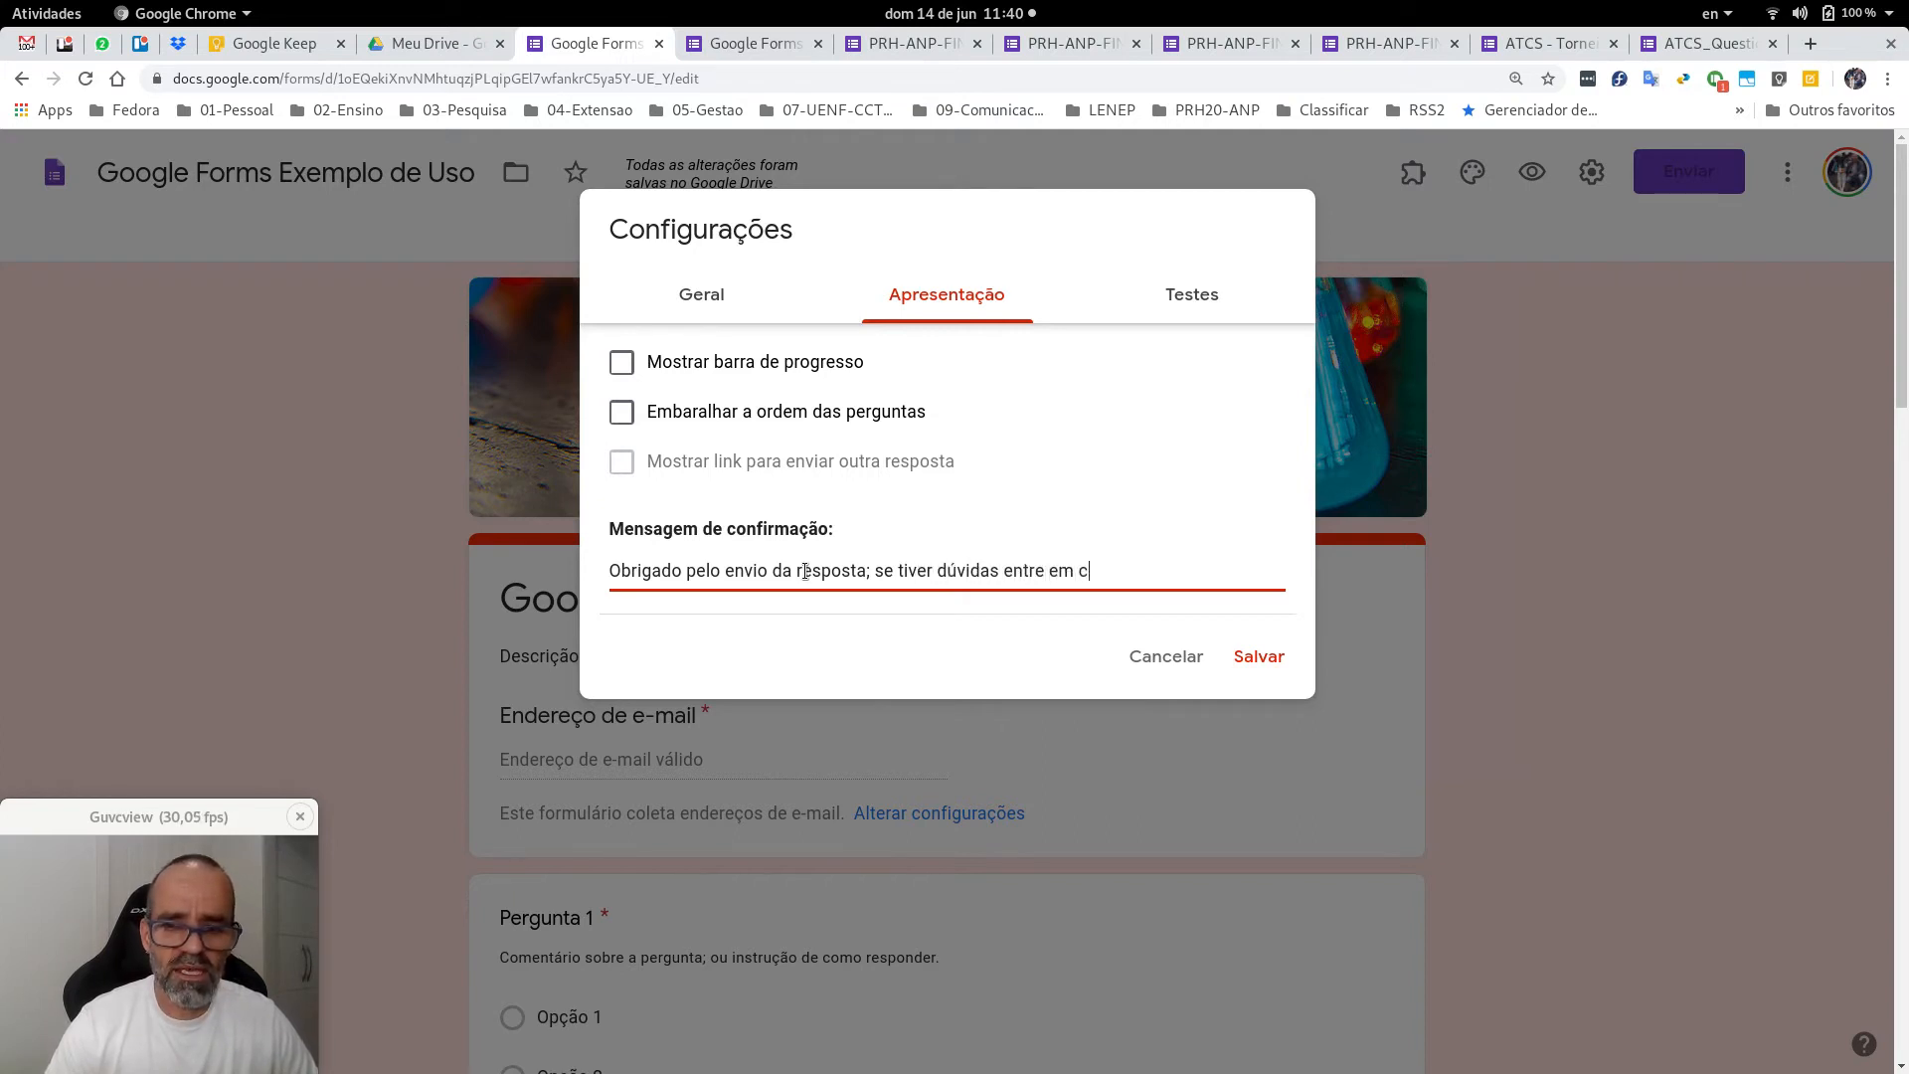
type("ontato com o pro")
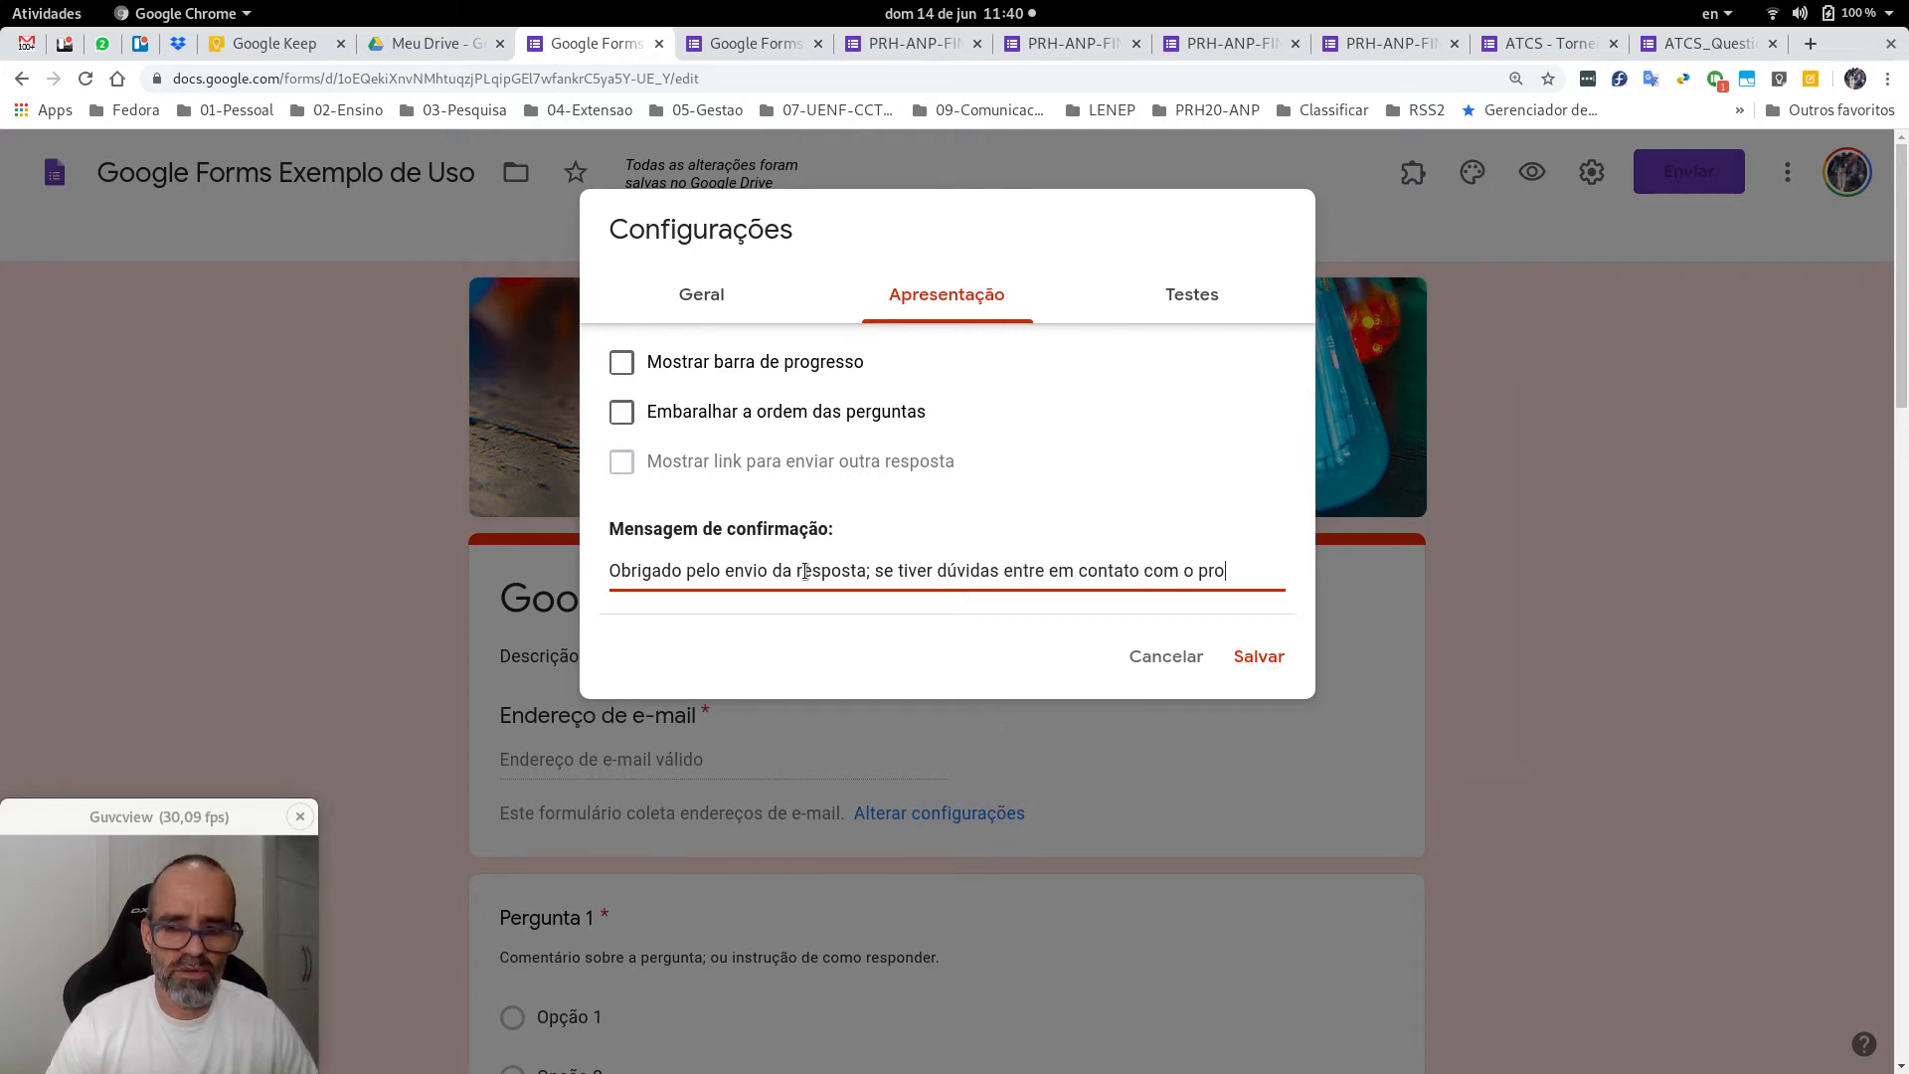
type("fessor no site ")
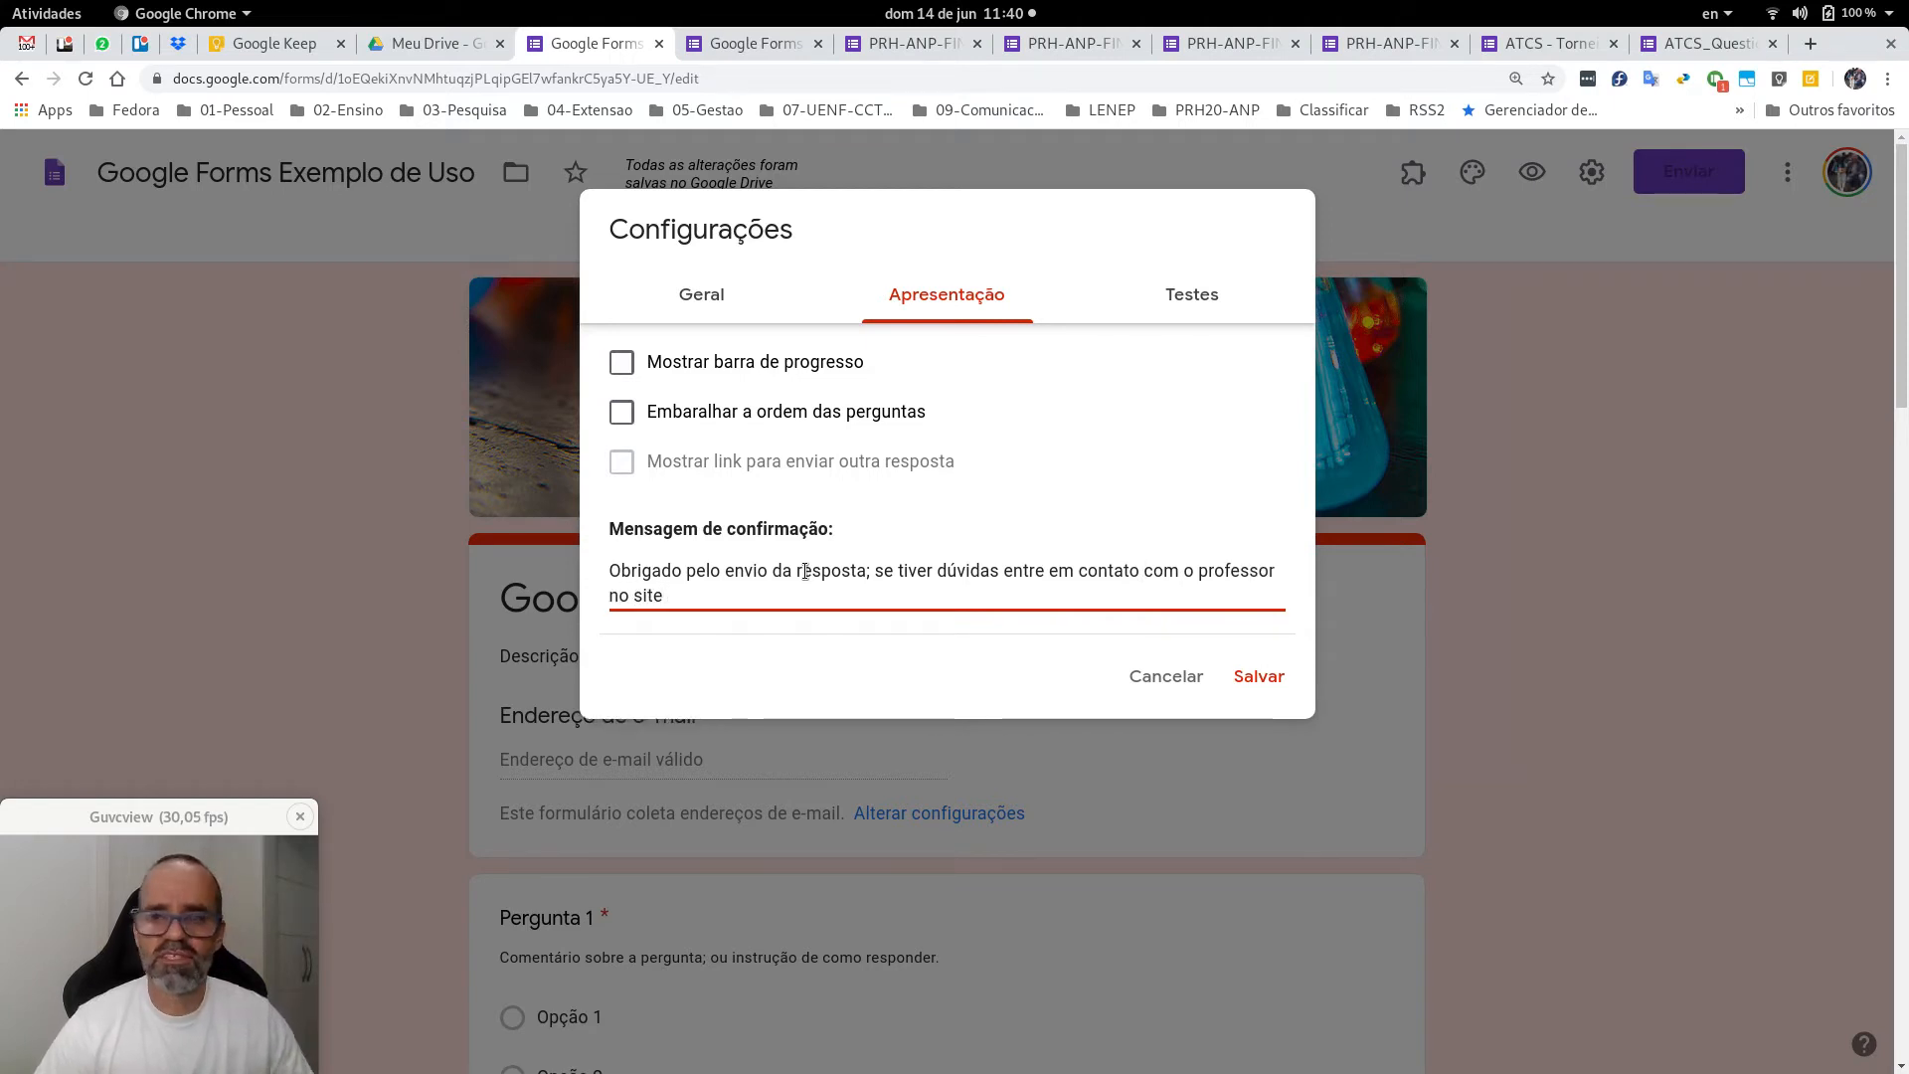
type("...")
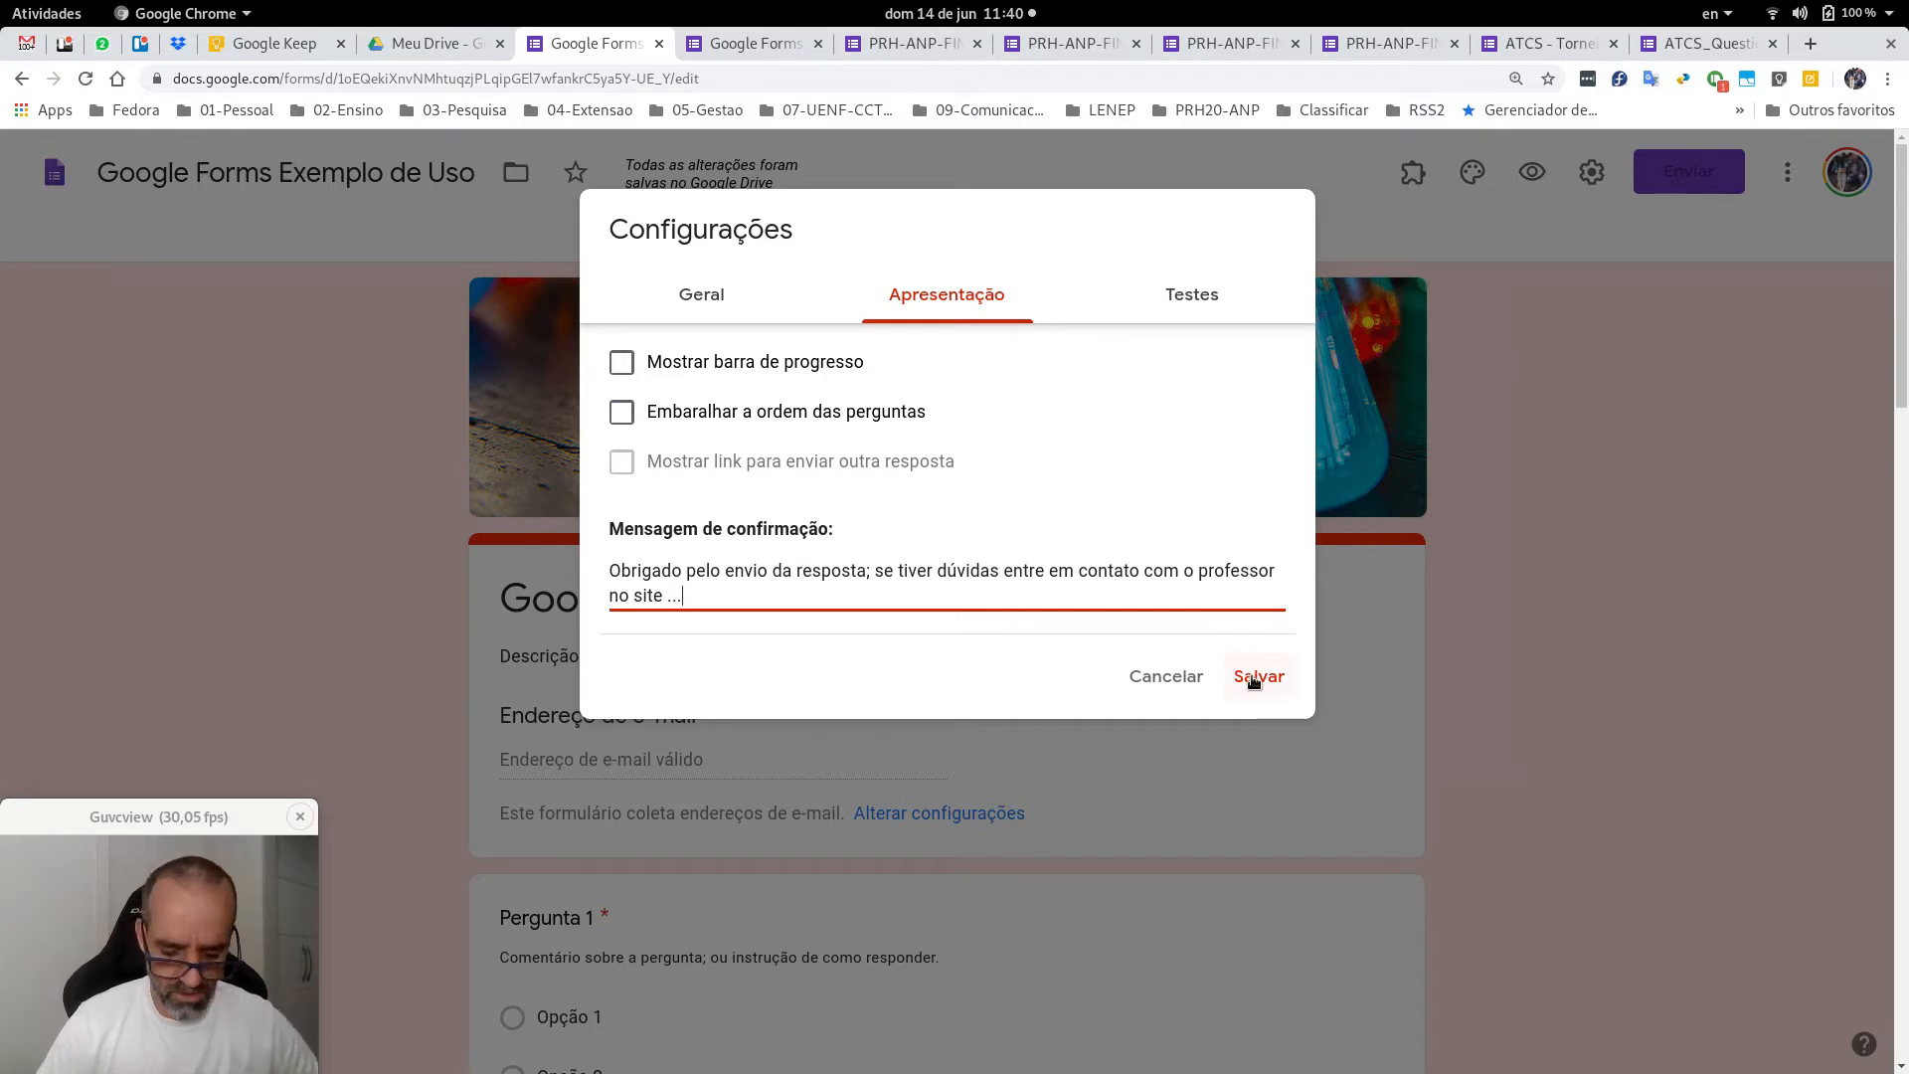
type(" ou pelo ")
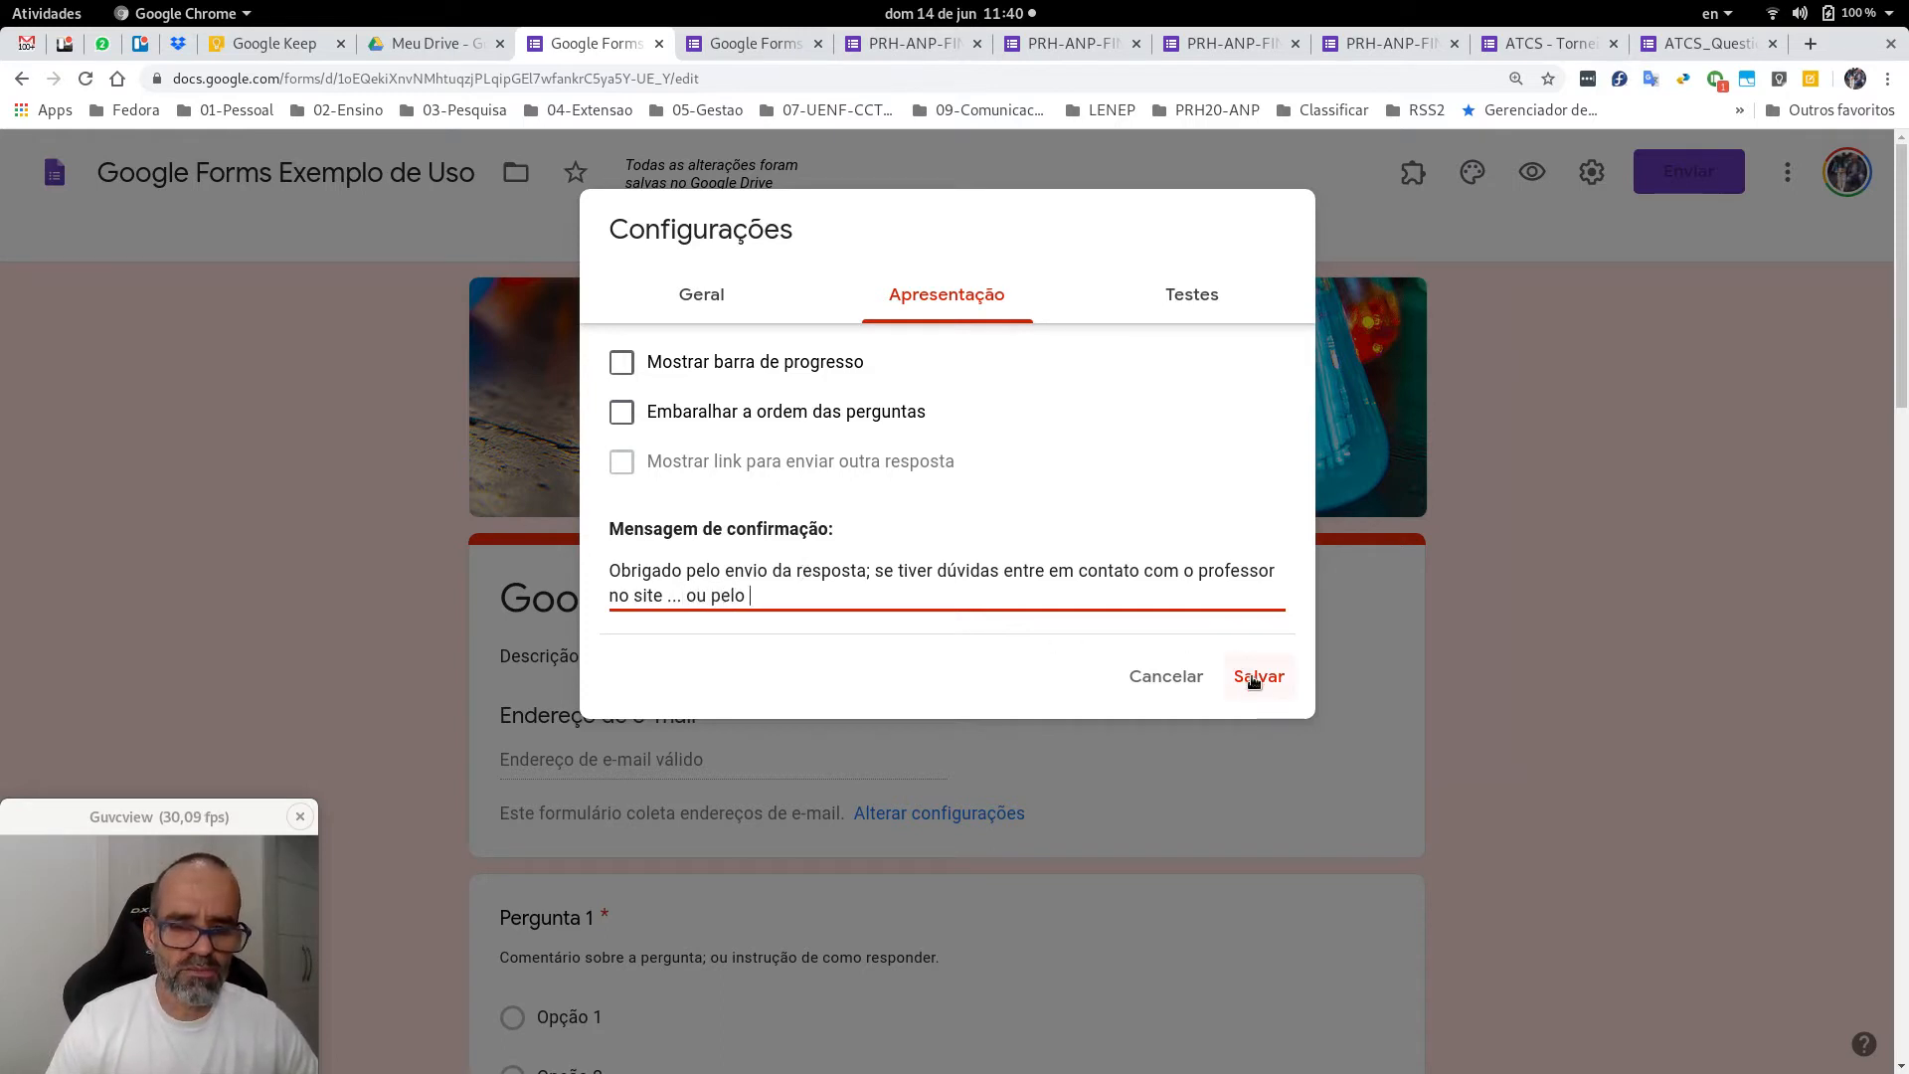
type("email ...")
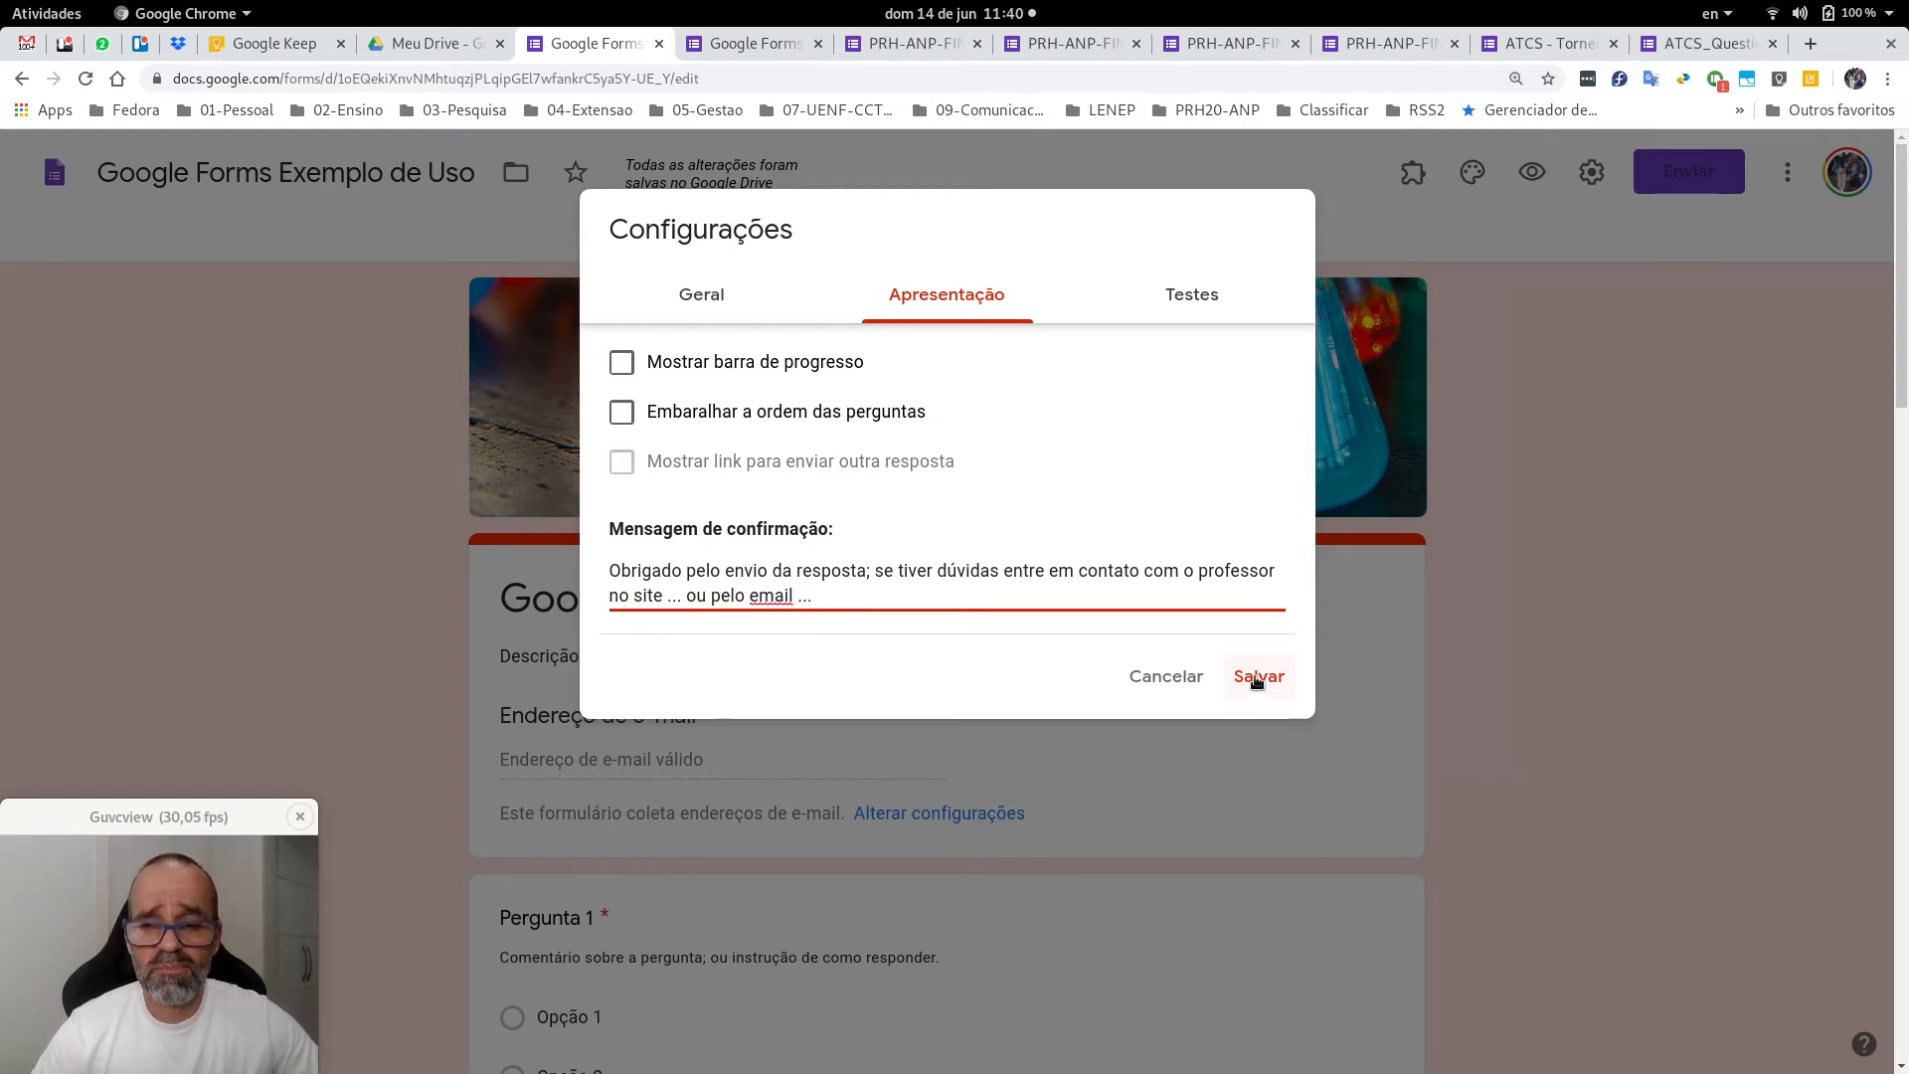
Go to the Testes settings and switch on Criar teste.
left_click(1182, 300)
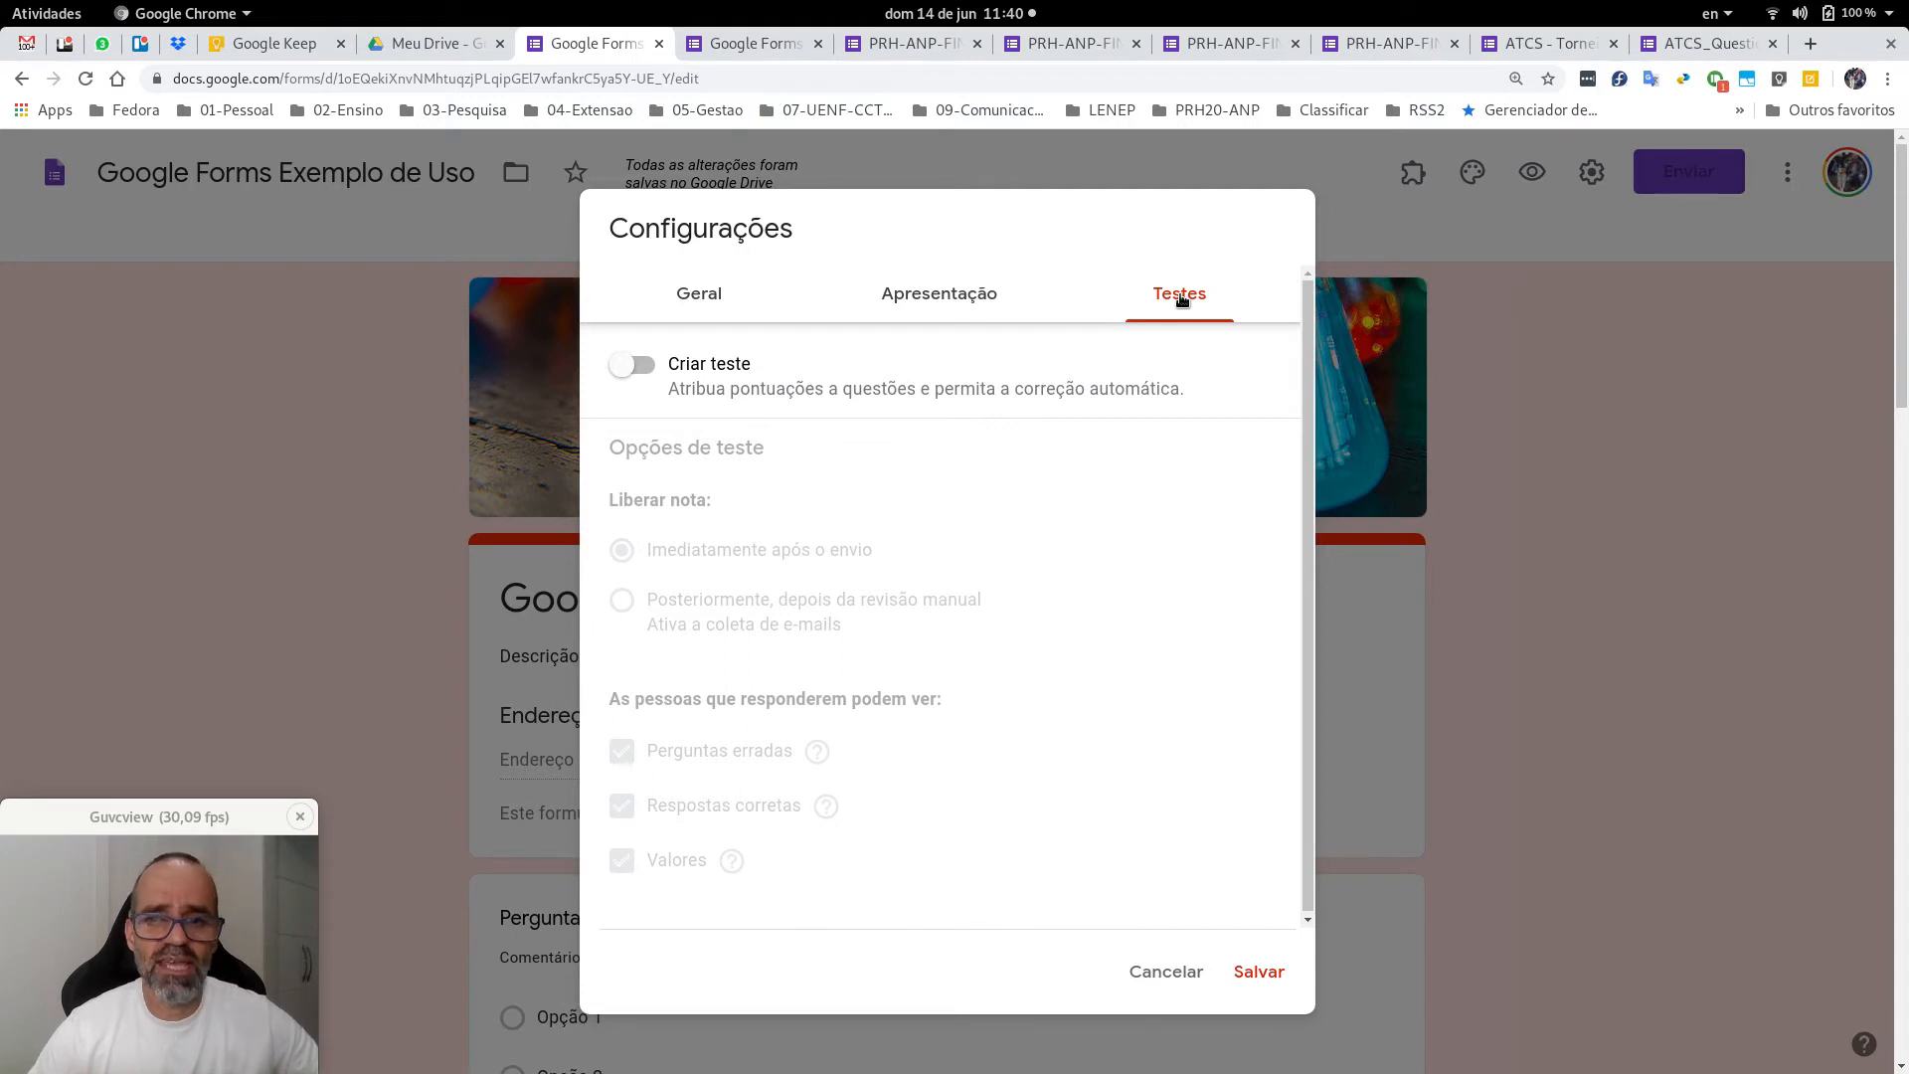
left_click(645, 365)
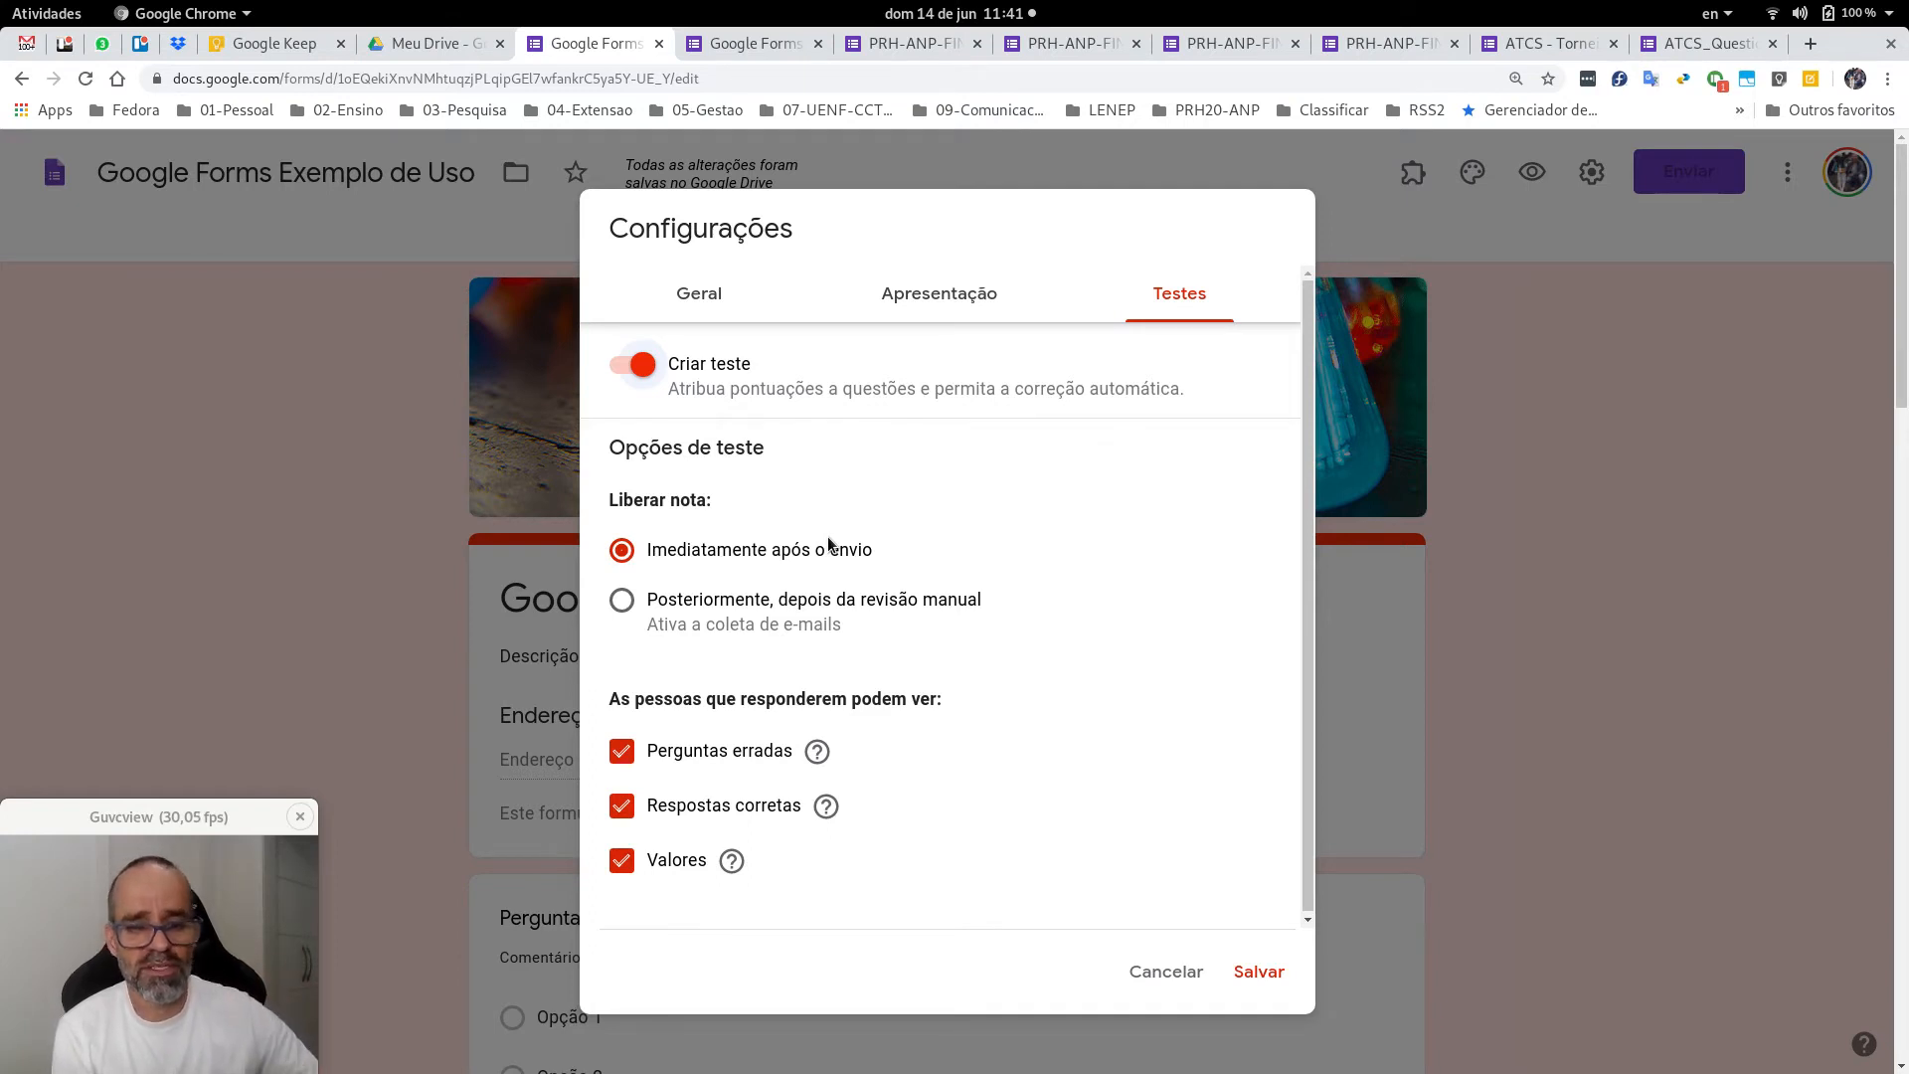
Pick grade release after manual review, turn Criar teste off, and save the settings.
left_click(623, 602)
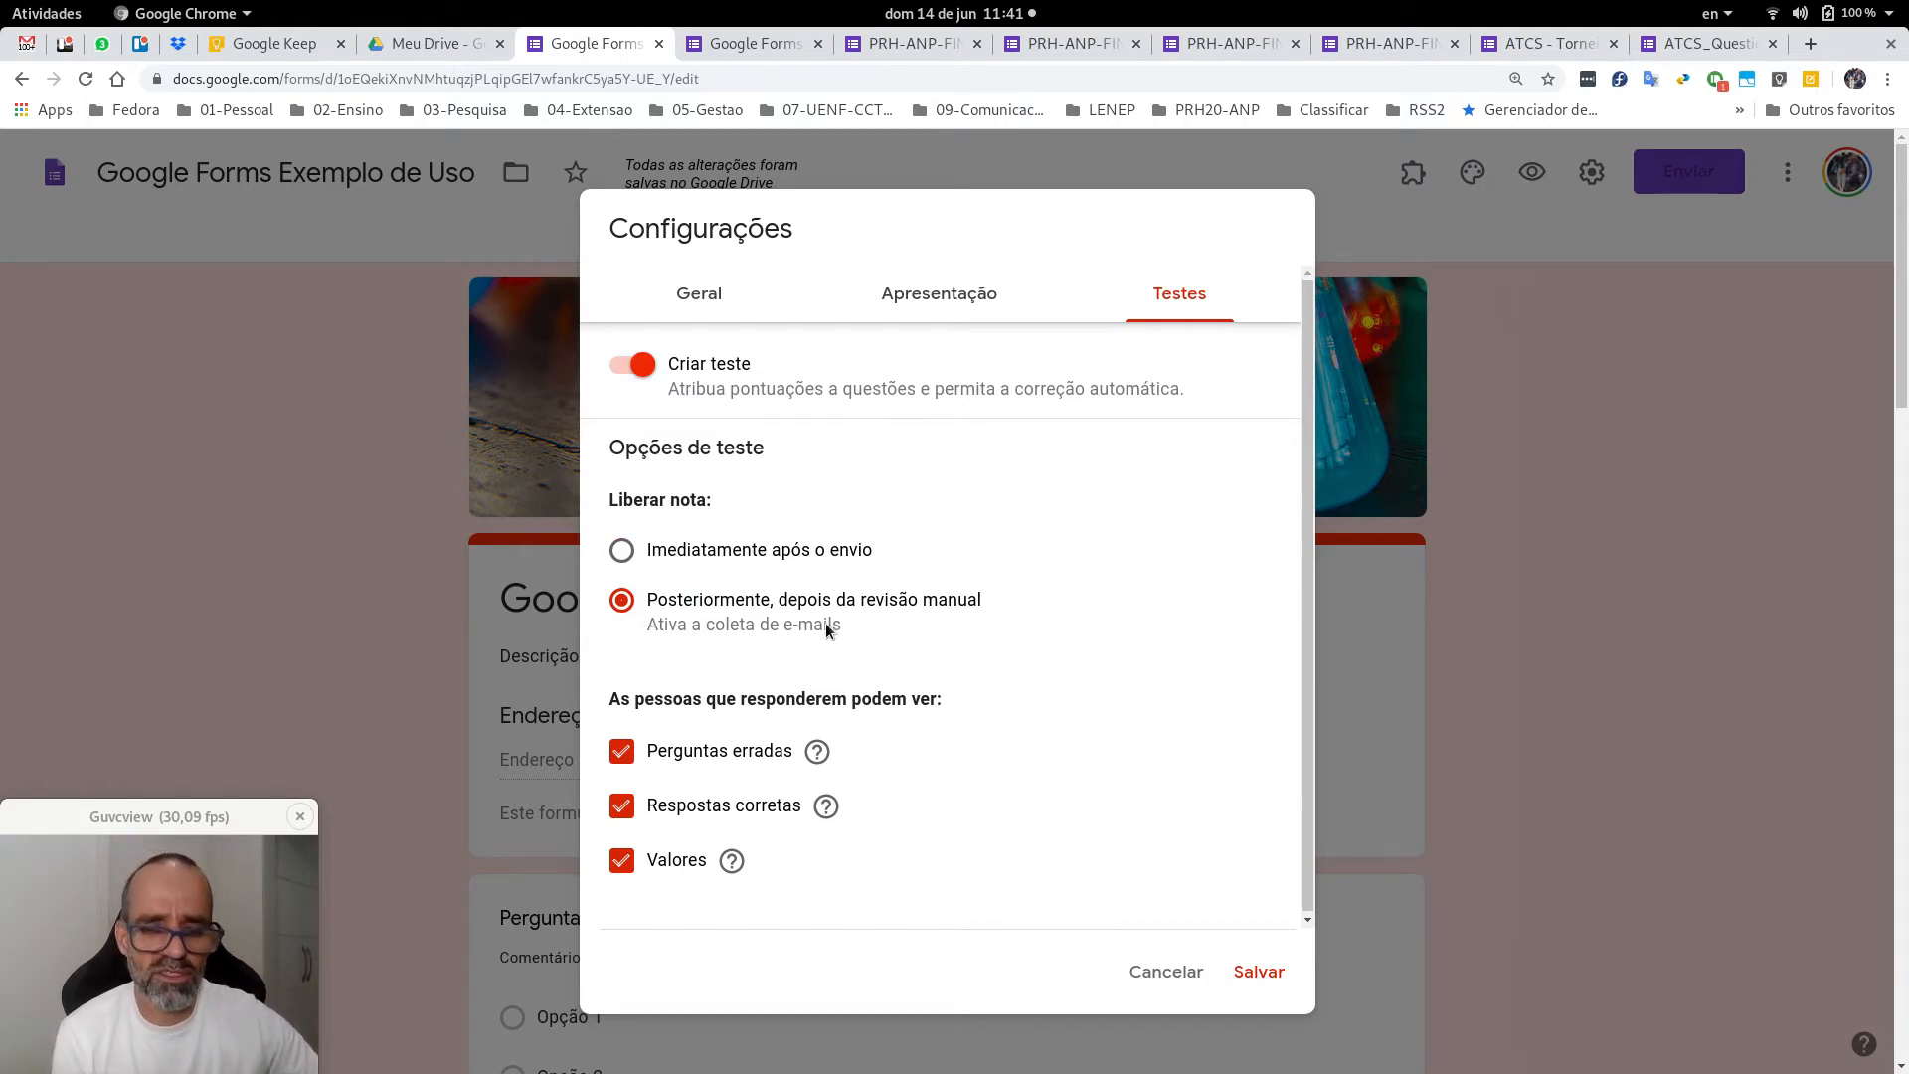
scroll(827, 623, "down", 1)
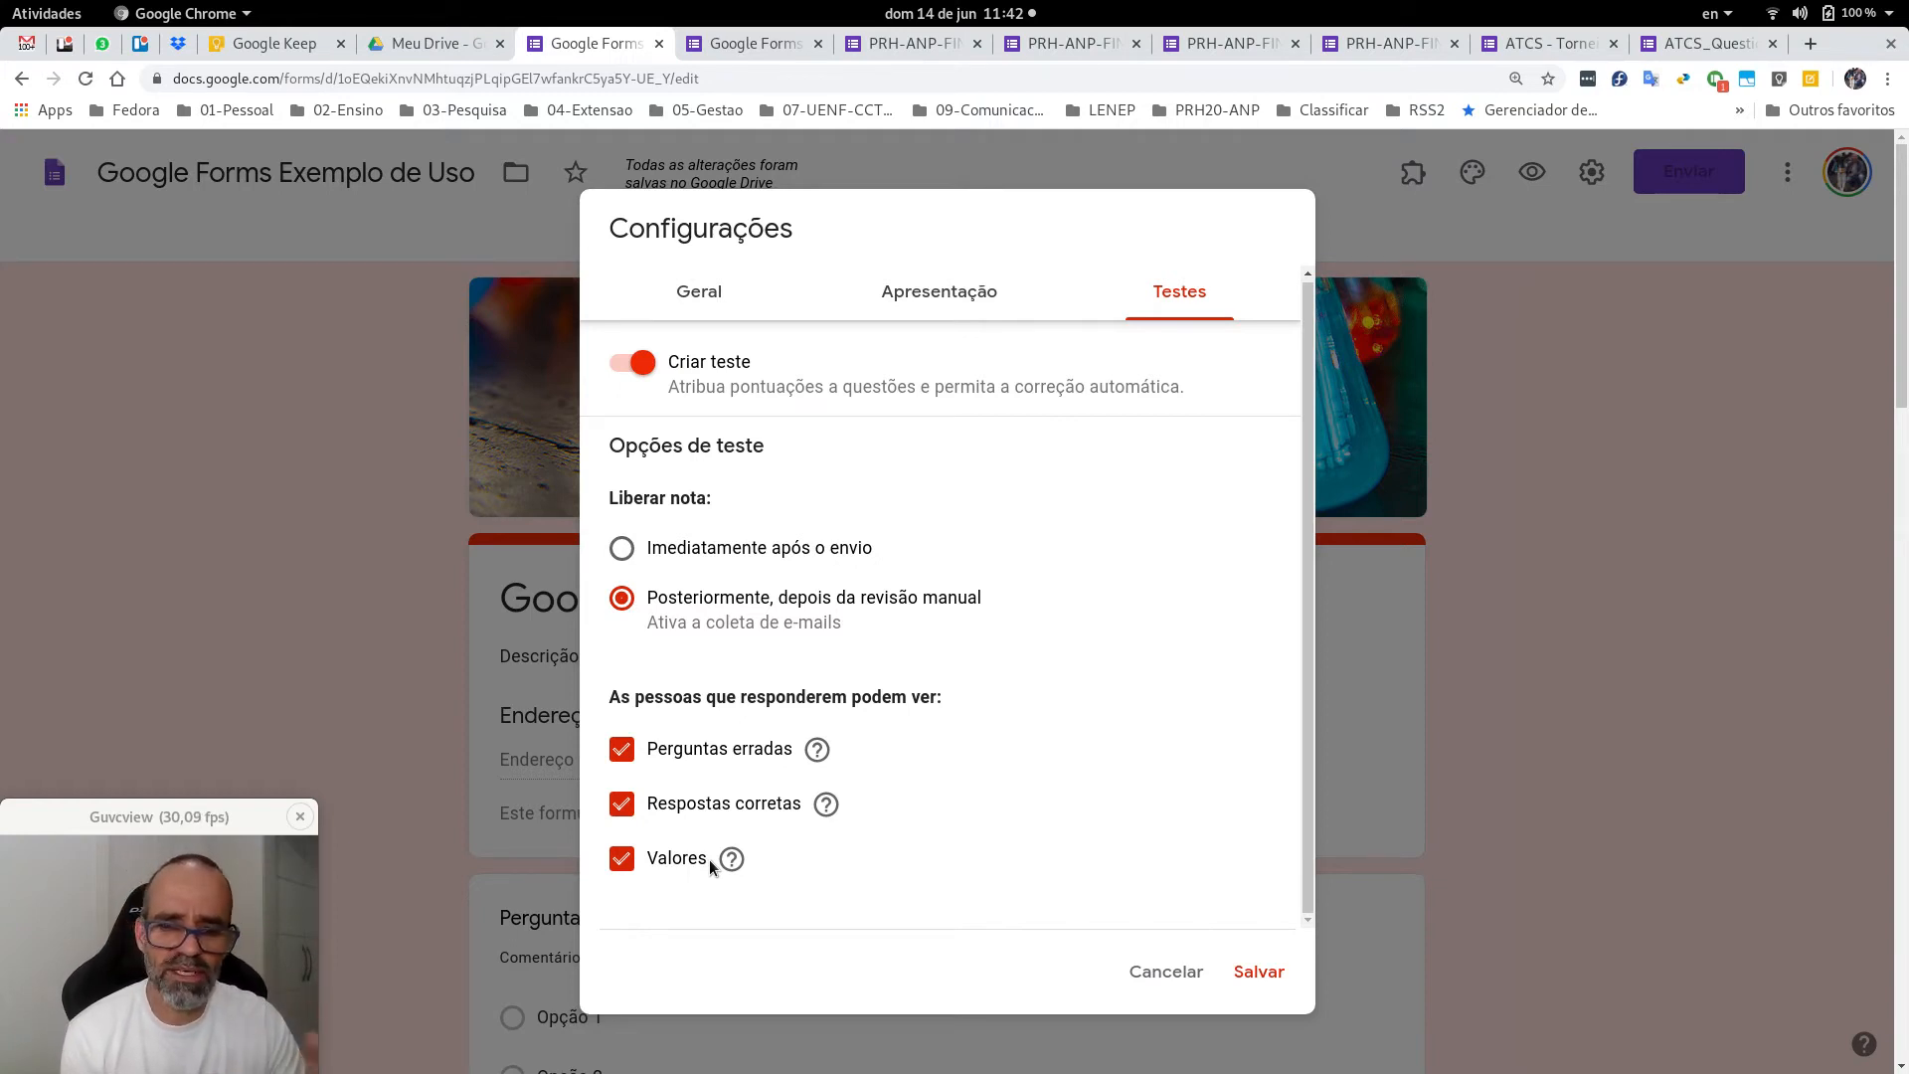
left_click(622, 367)
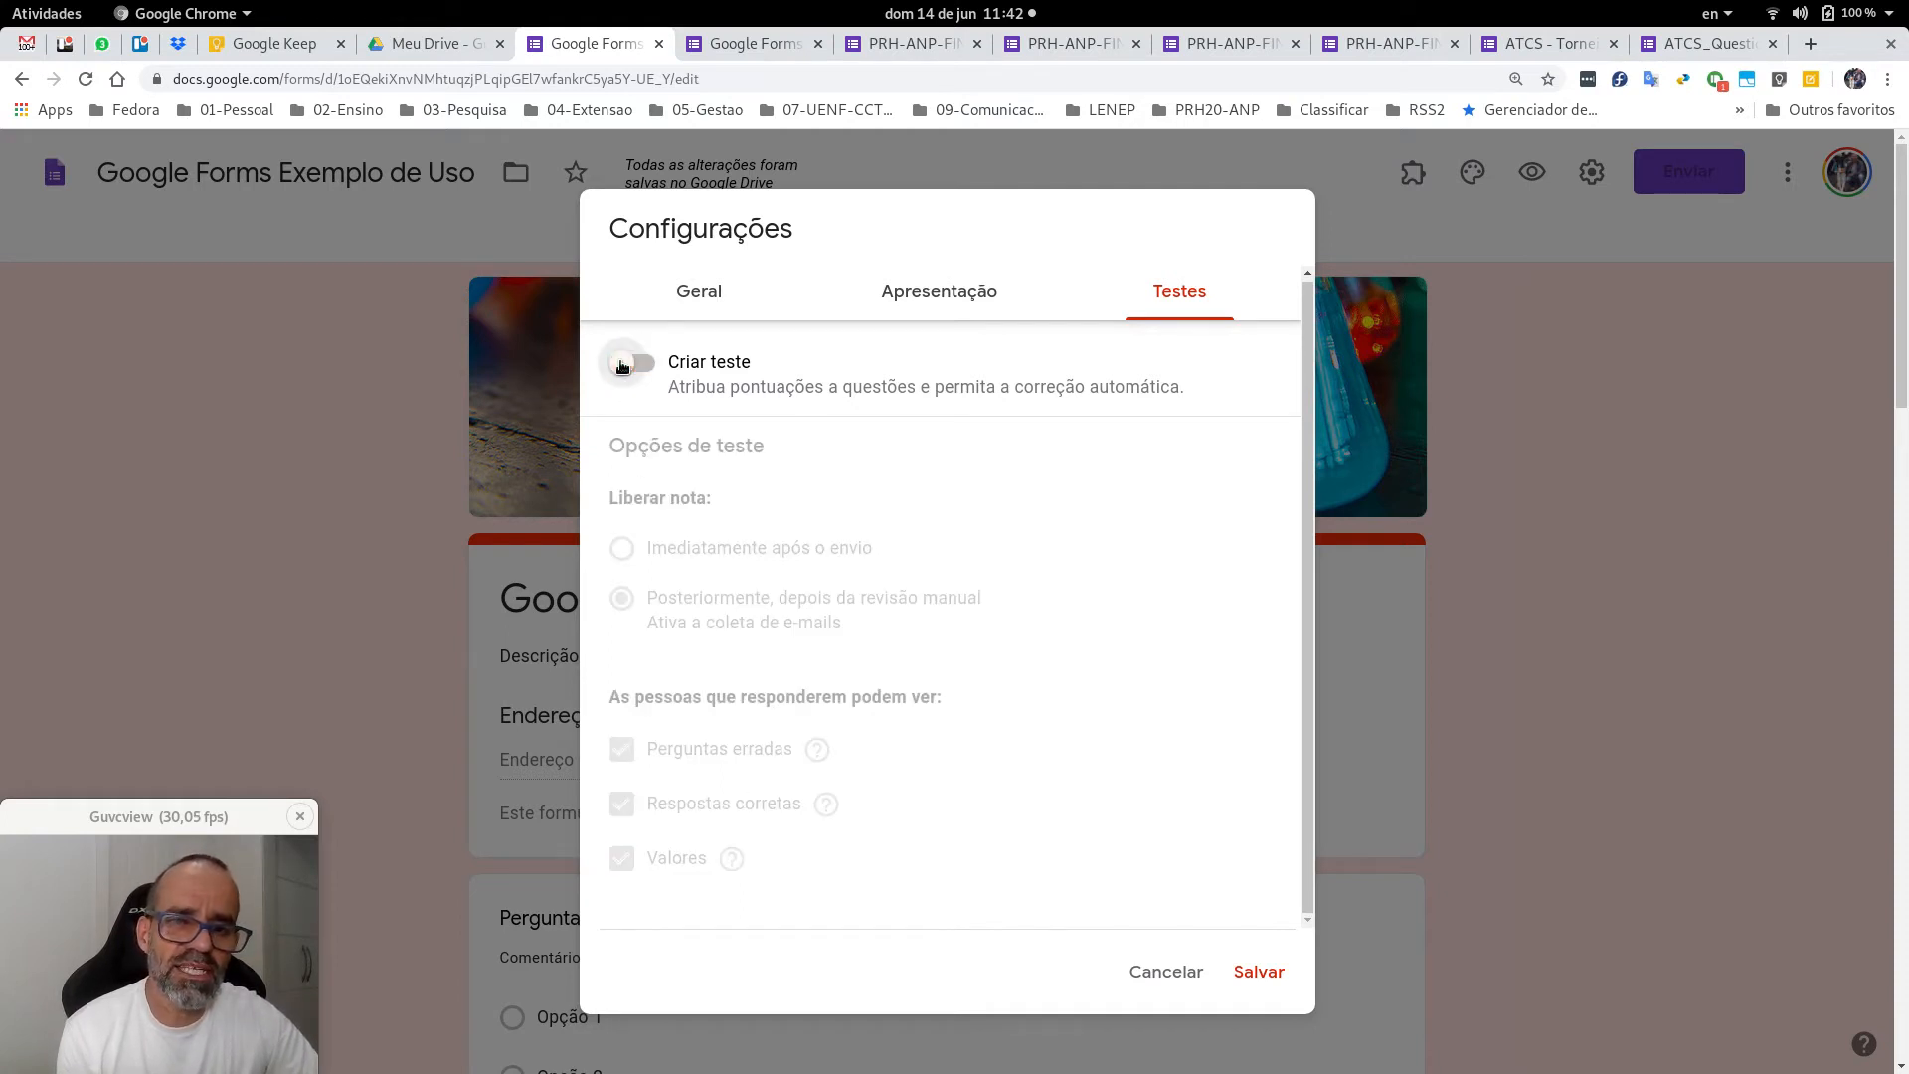
left_click(1257, 974)
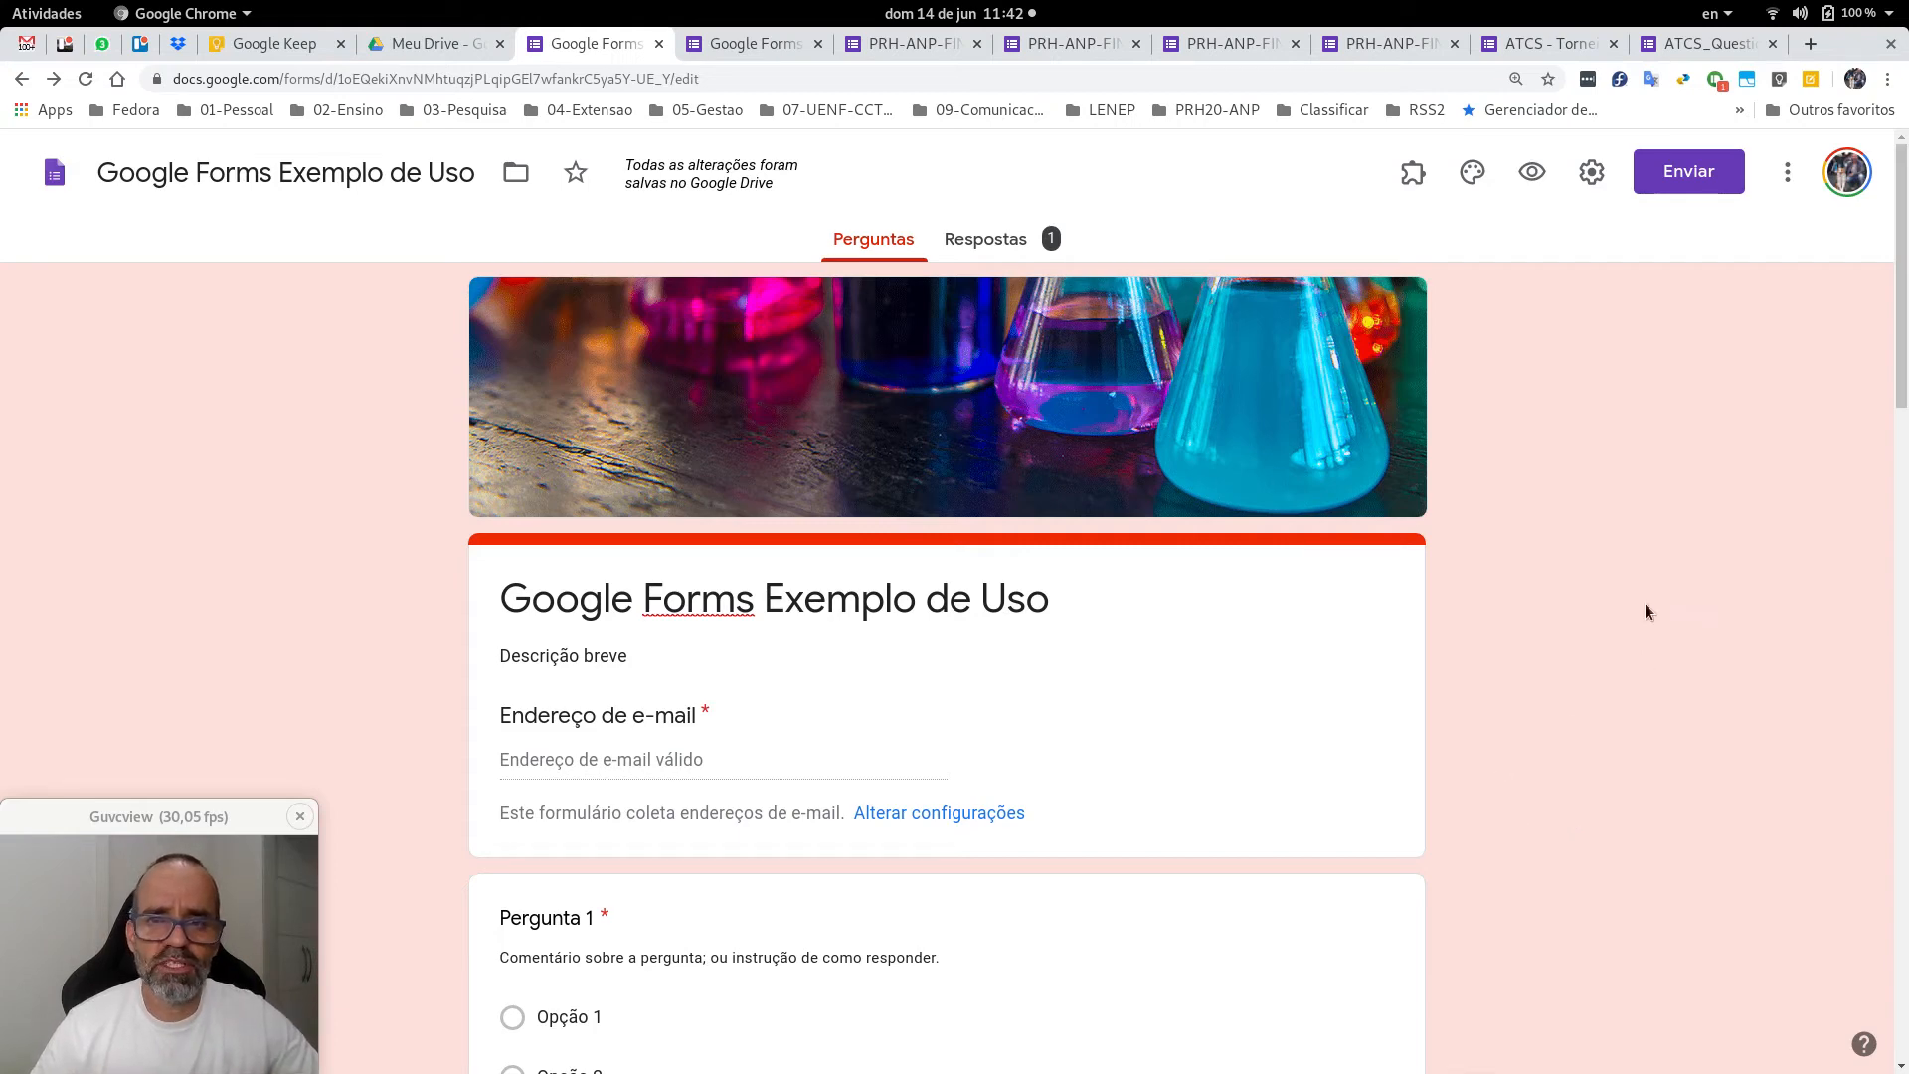
scroll(1646, 609, "down", 1)
scroll(1647, 609, "up", 1)
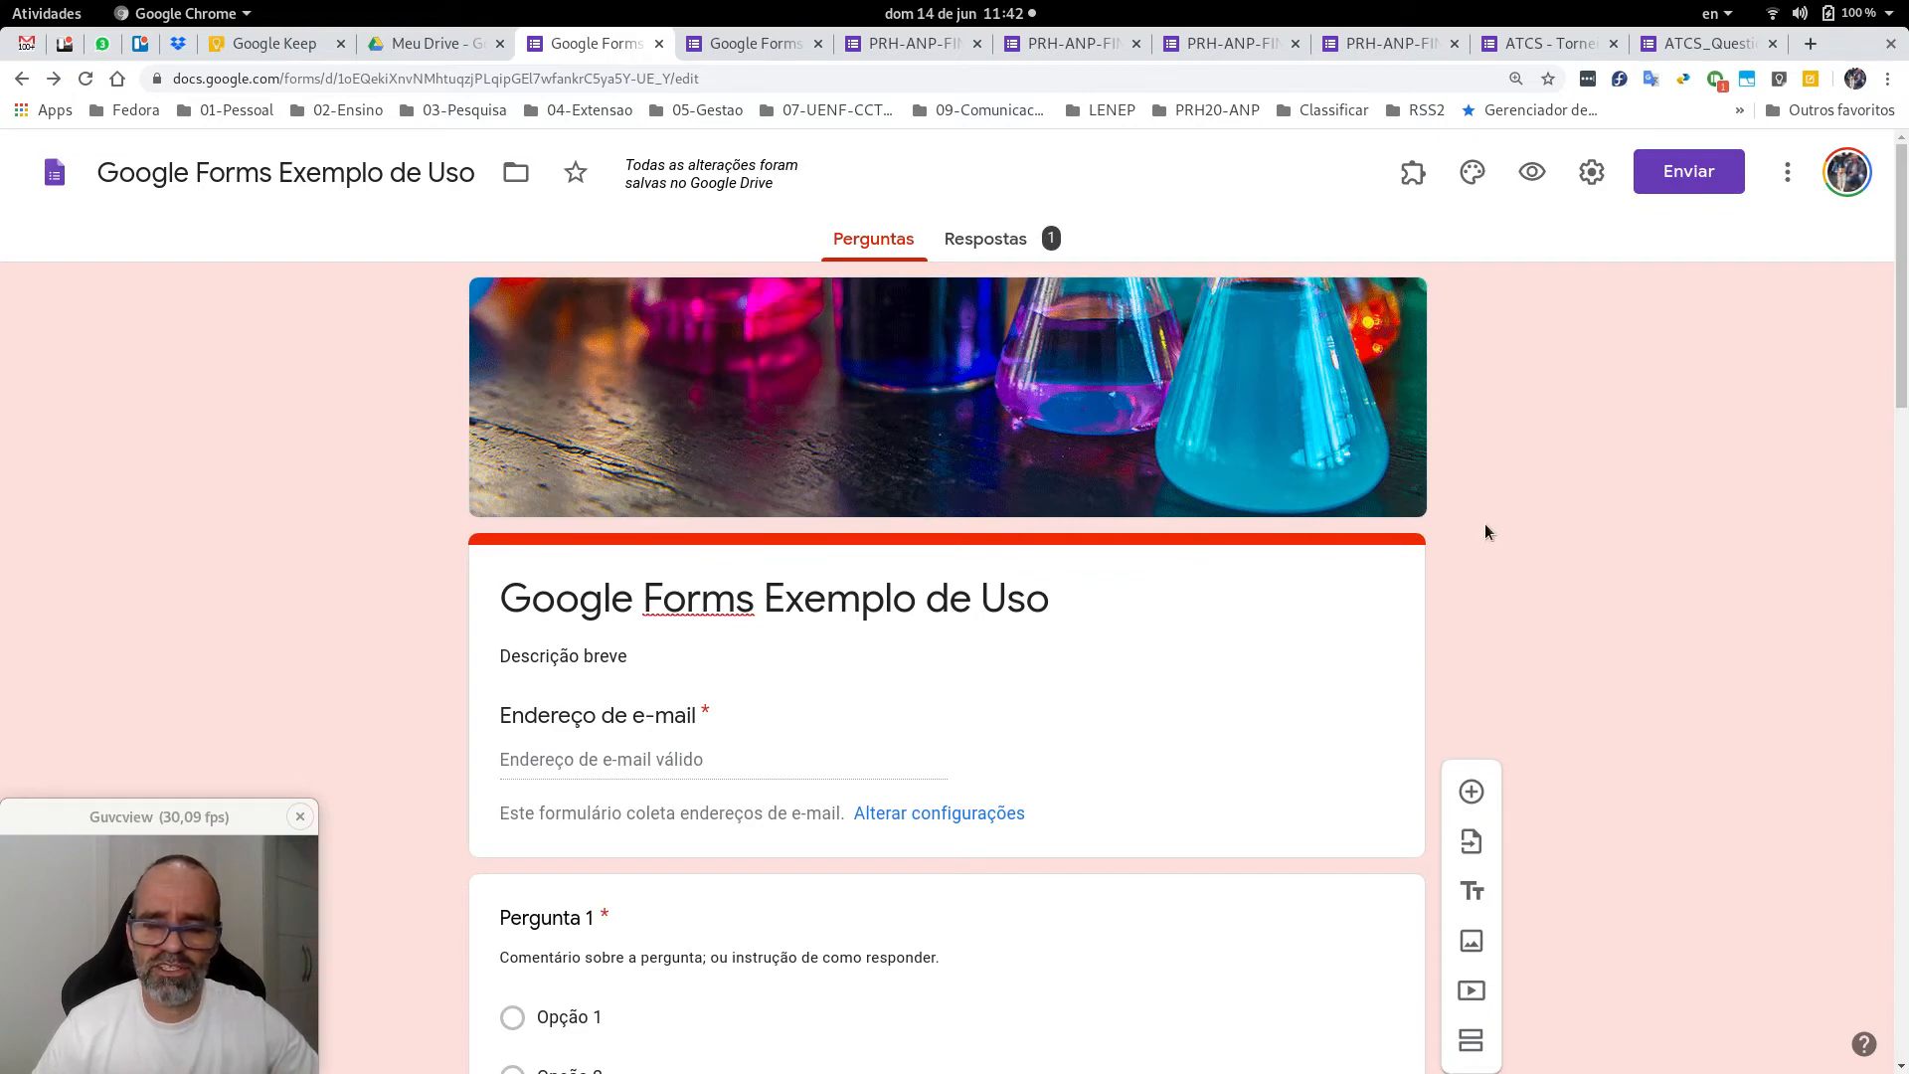
scroll(1484, 523, "down", 3)
scroll(1502, 534, "down", 2)
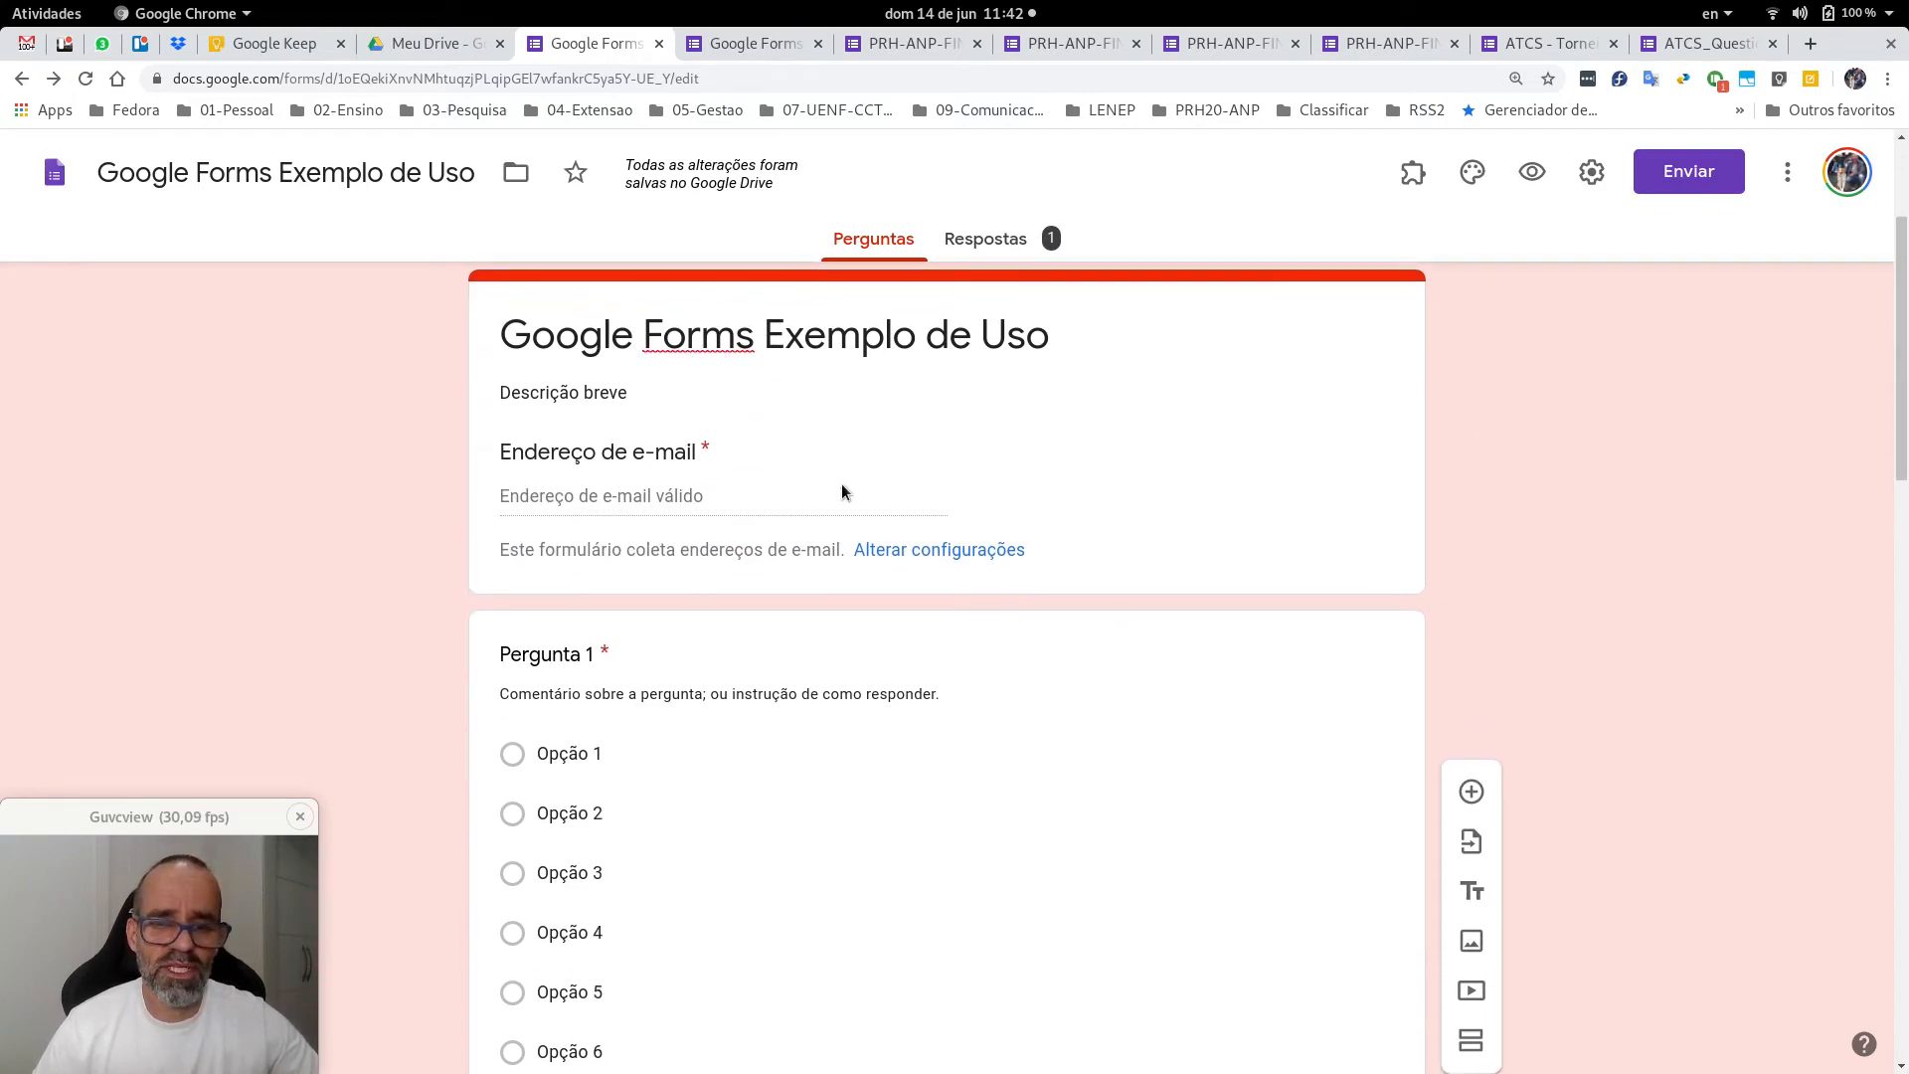
scroll(1325, 553, "down", 4)
scroll(1325, 555, "down", 2)
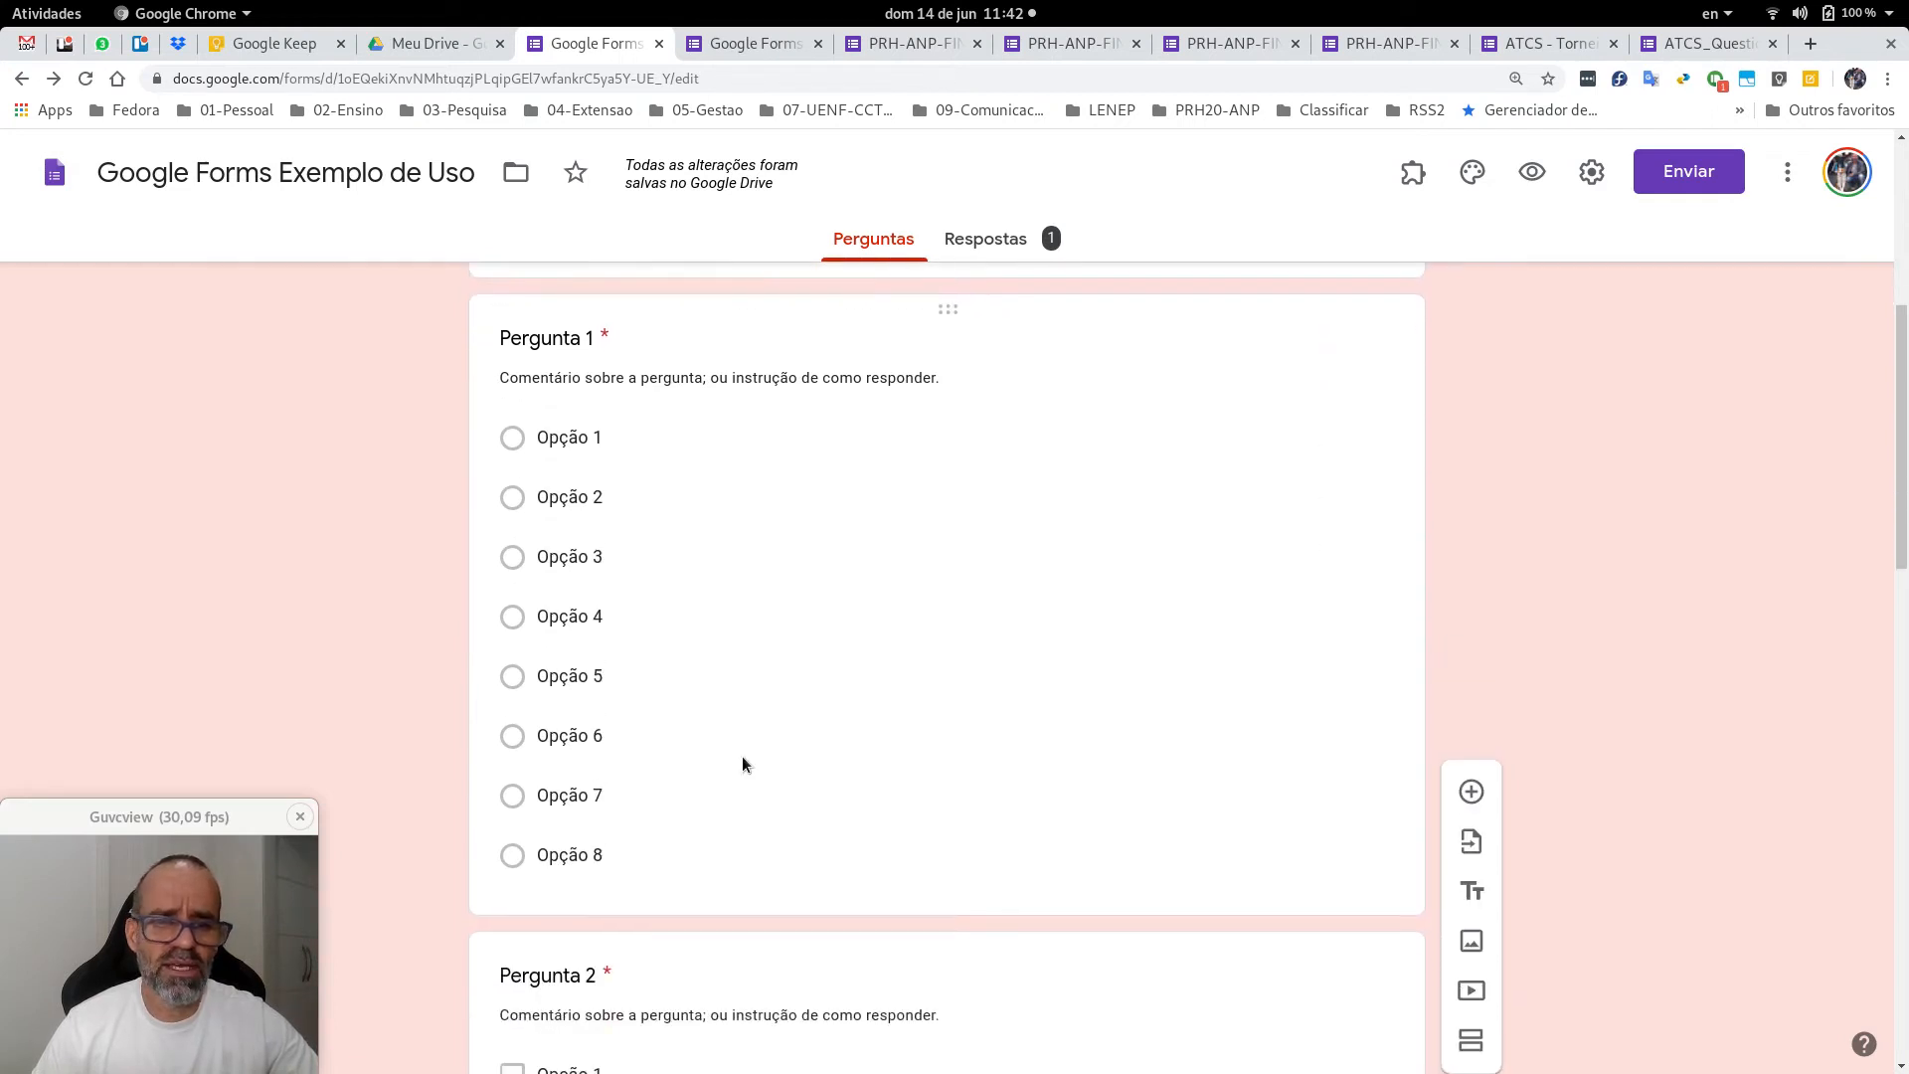
scroll(866, 696, "down", 6)
scroll(866, 696, "down", 11)
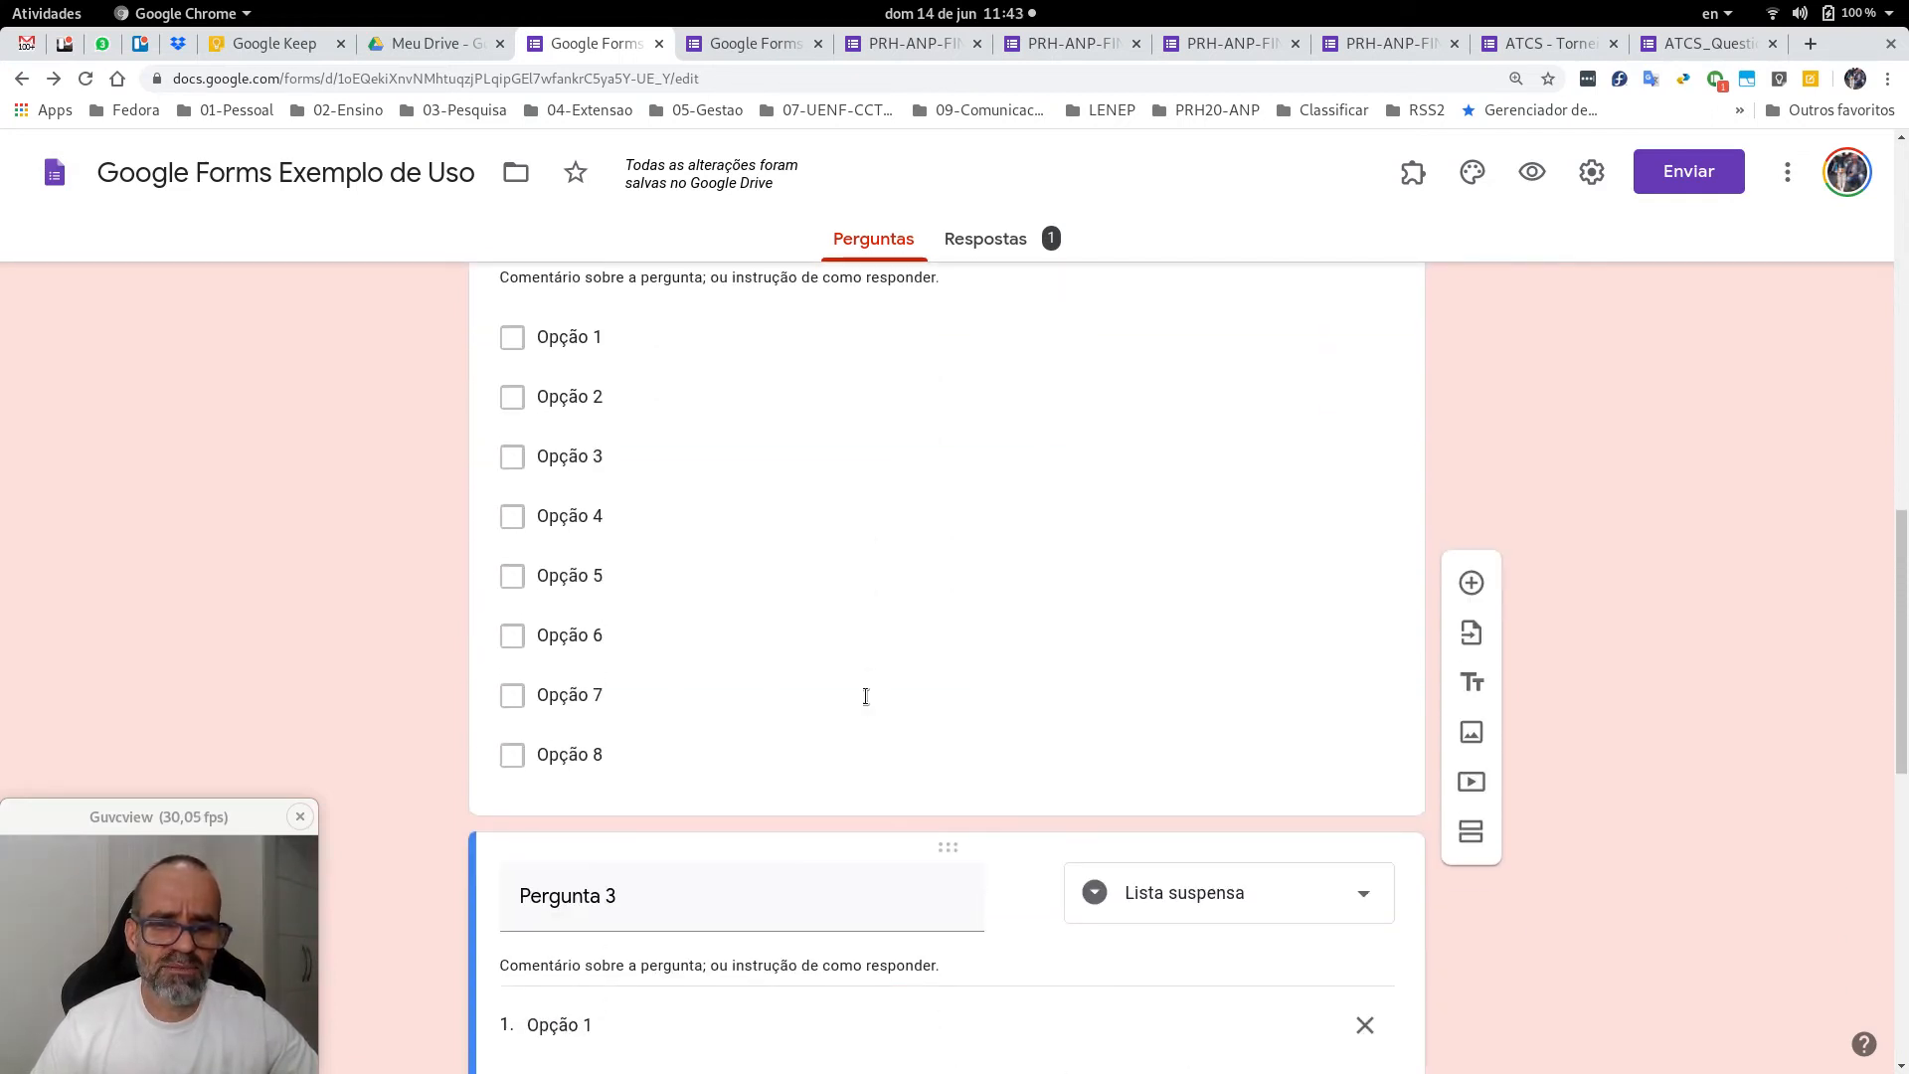
scroll(1524, 848, "down", 15)
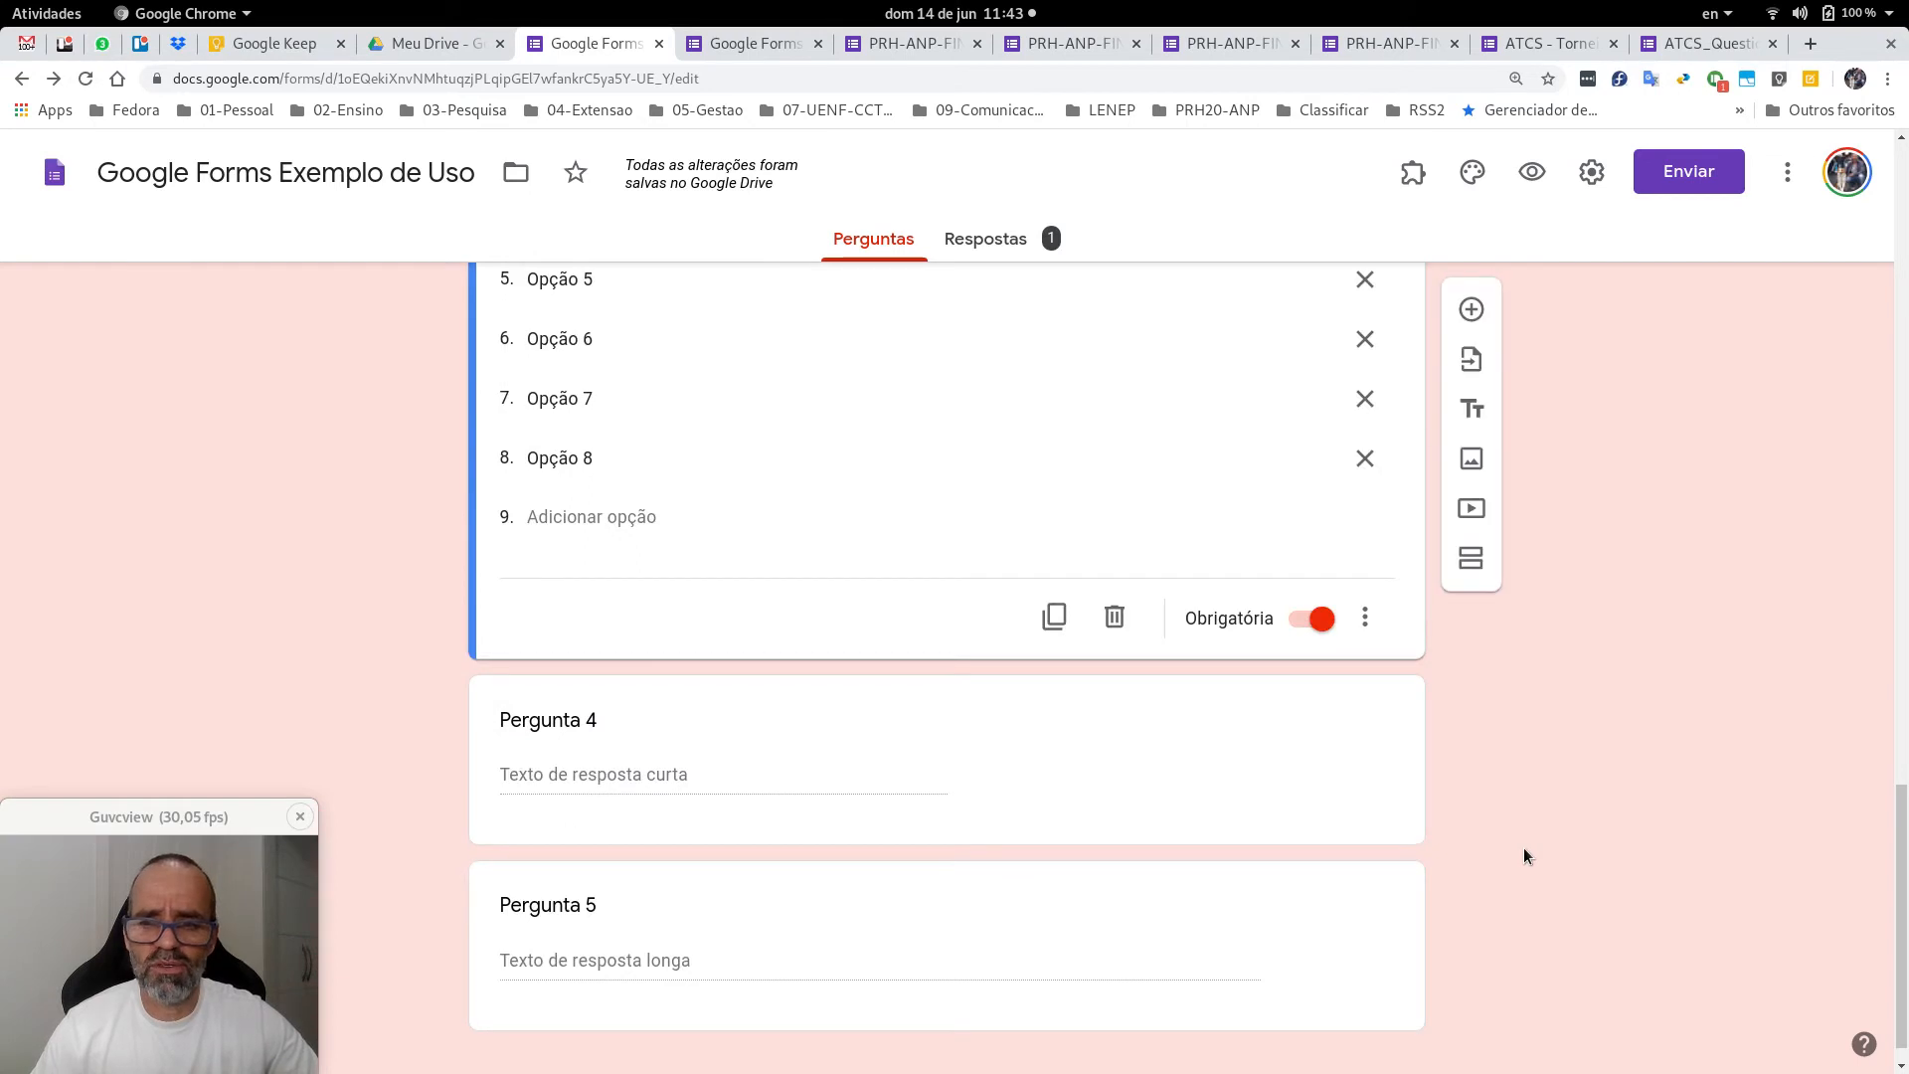
scroll(1523, 847, "up", 15)
scroll(1488, 740, "down", 3)
left_click(1331, 573)
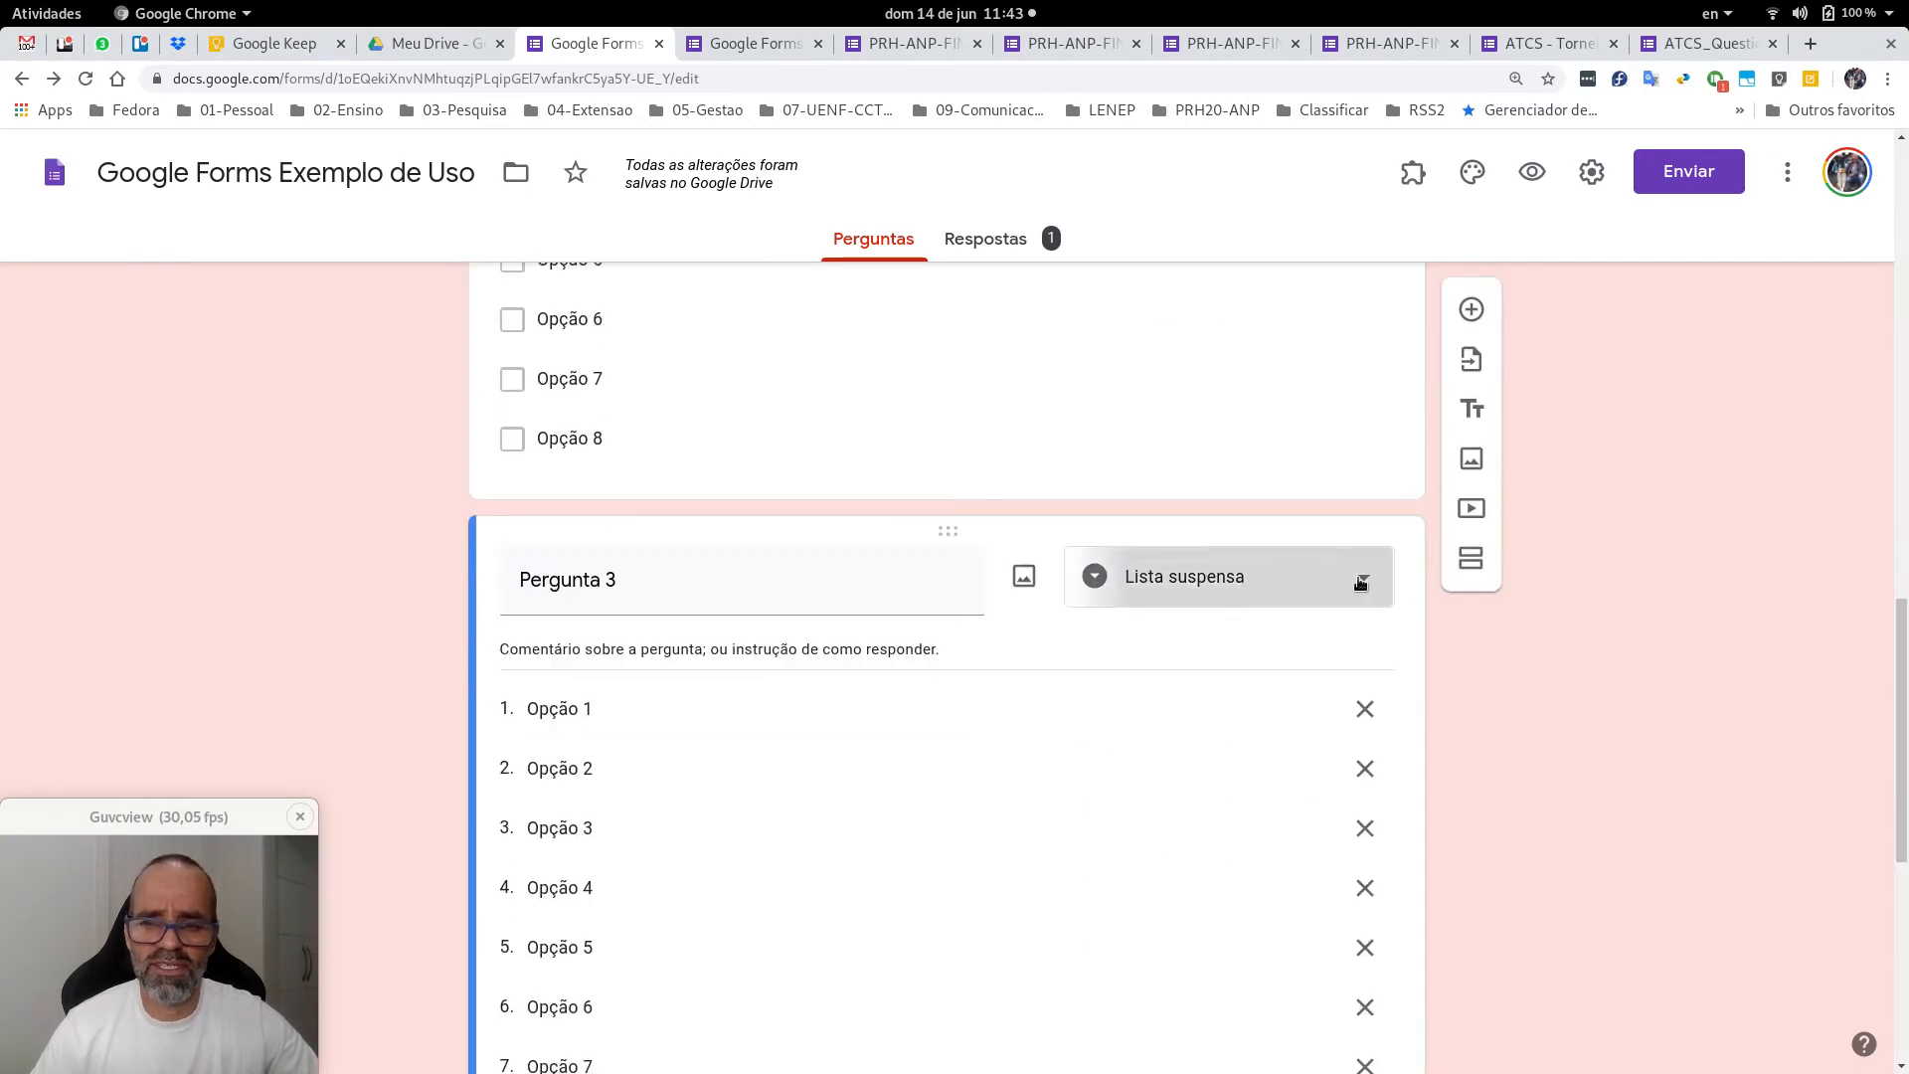
left_click(1644, 640)
scroll(1645, 635, "up", 20)
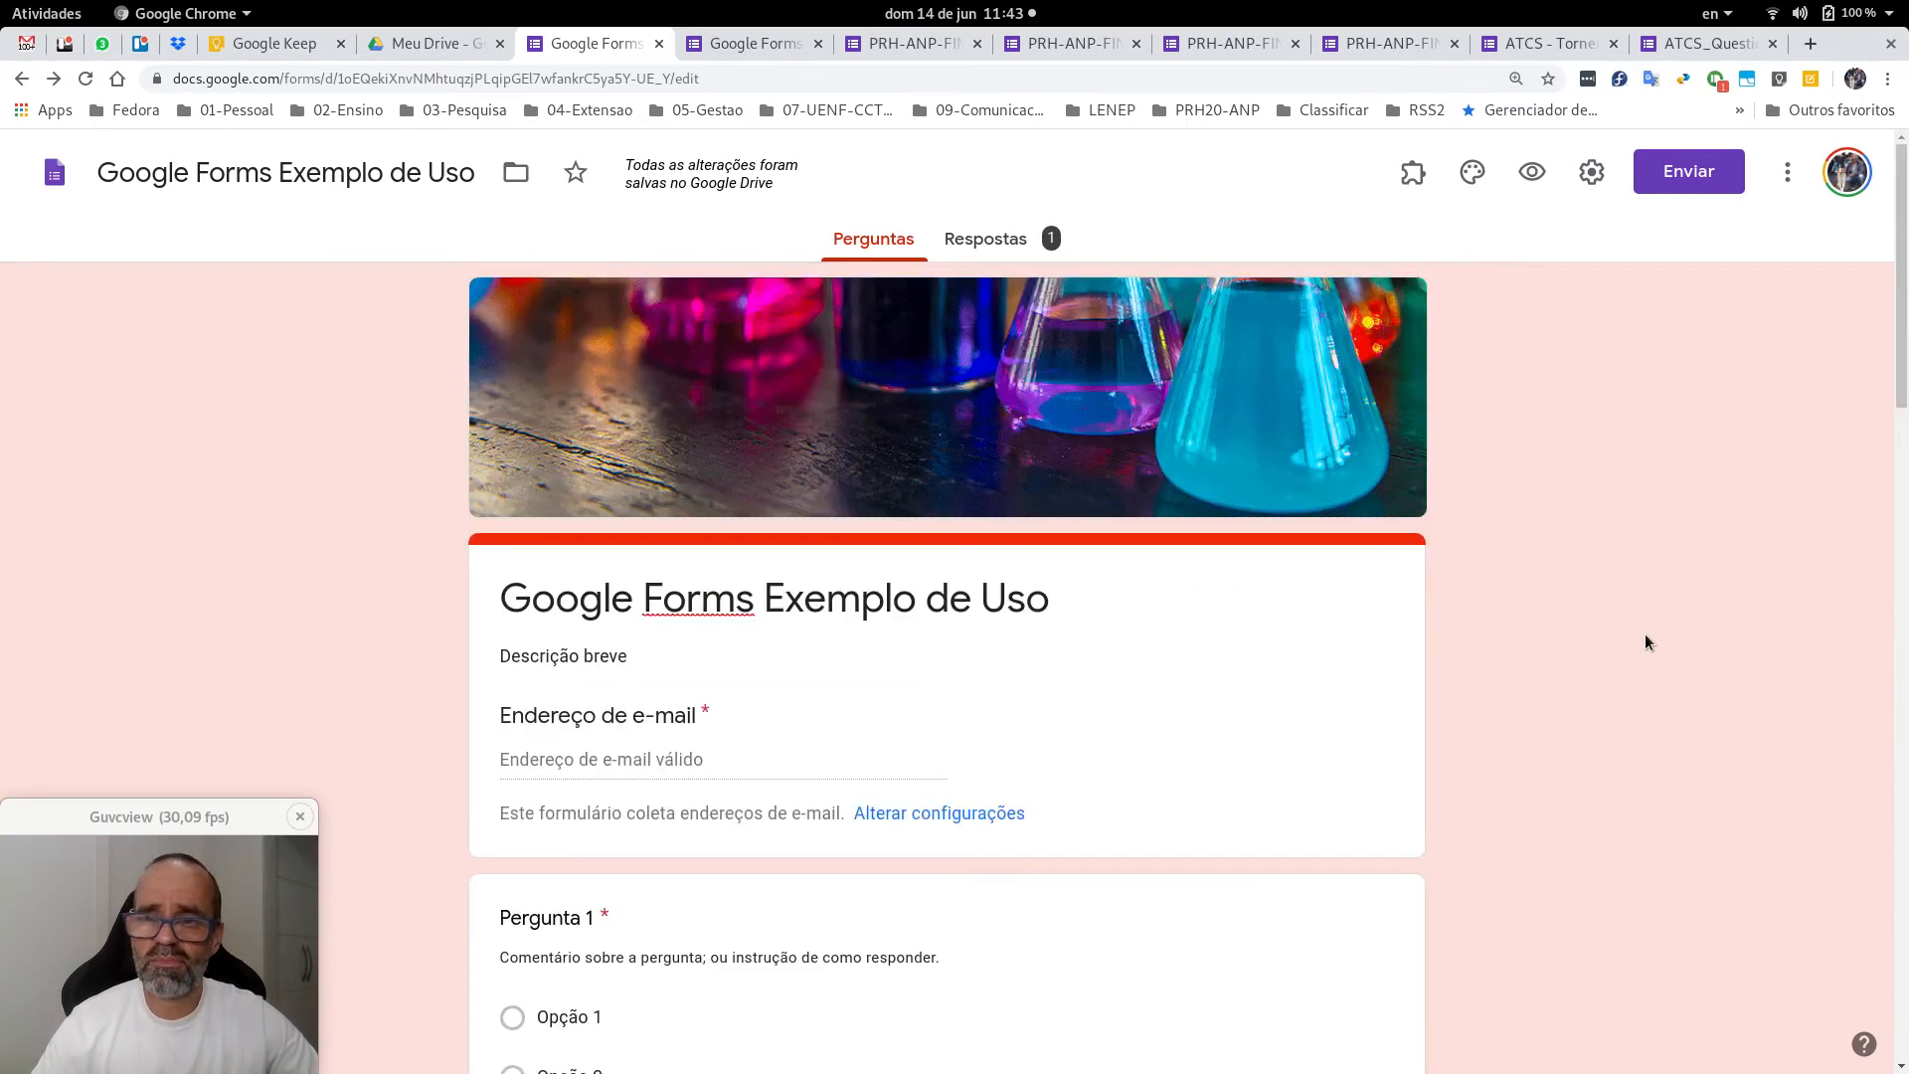
scroll(1683, 620, "down", 4)
scroll(1682, 622, "down", 2)
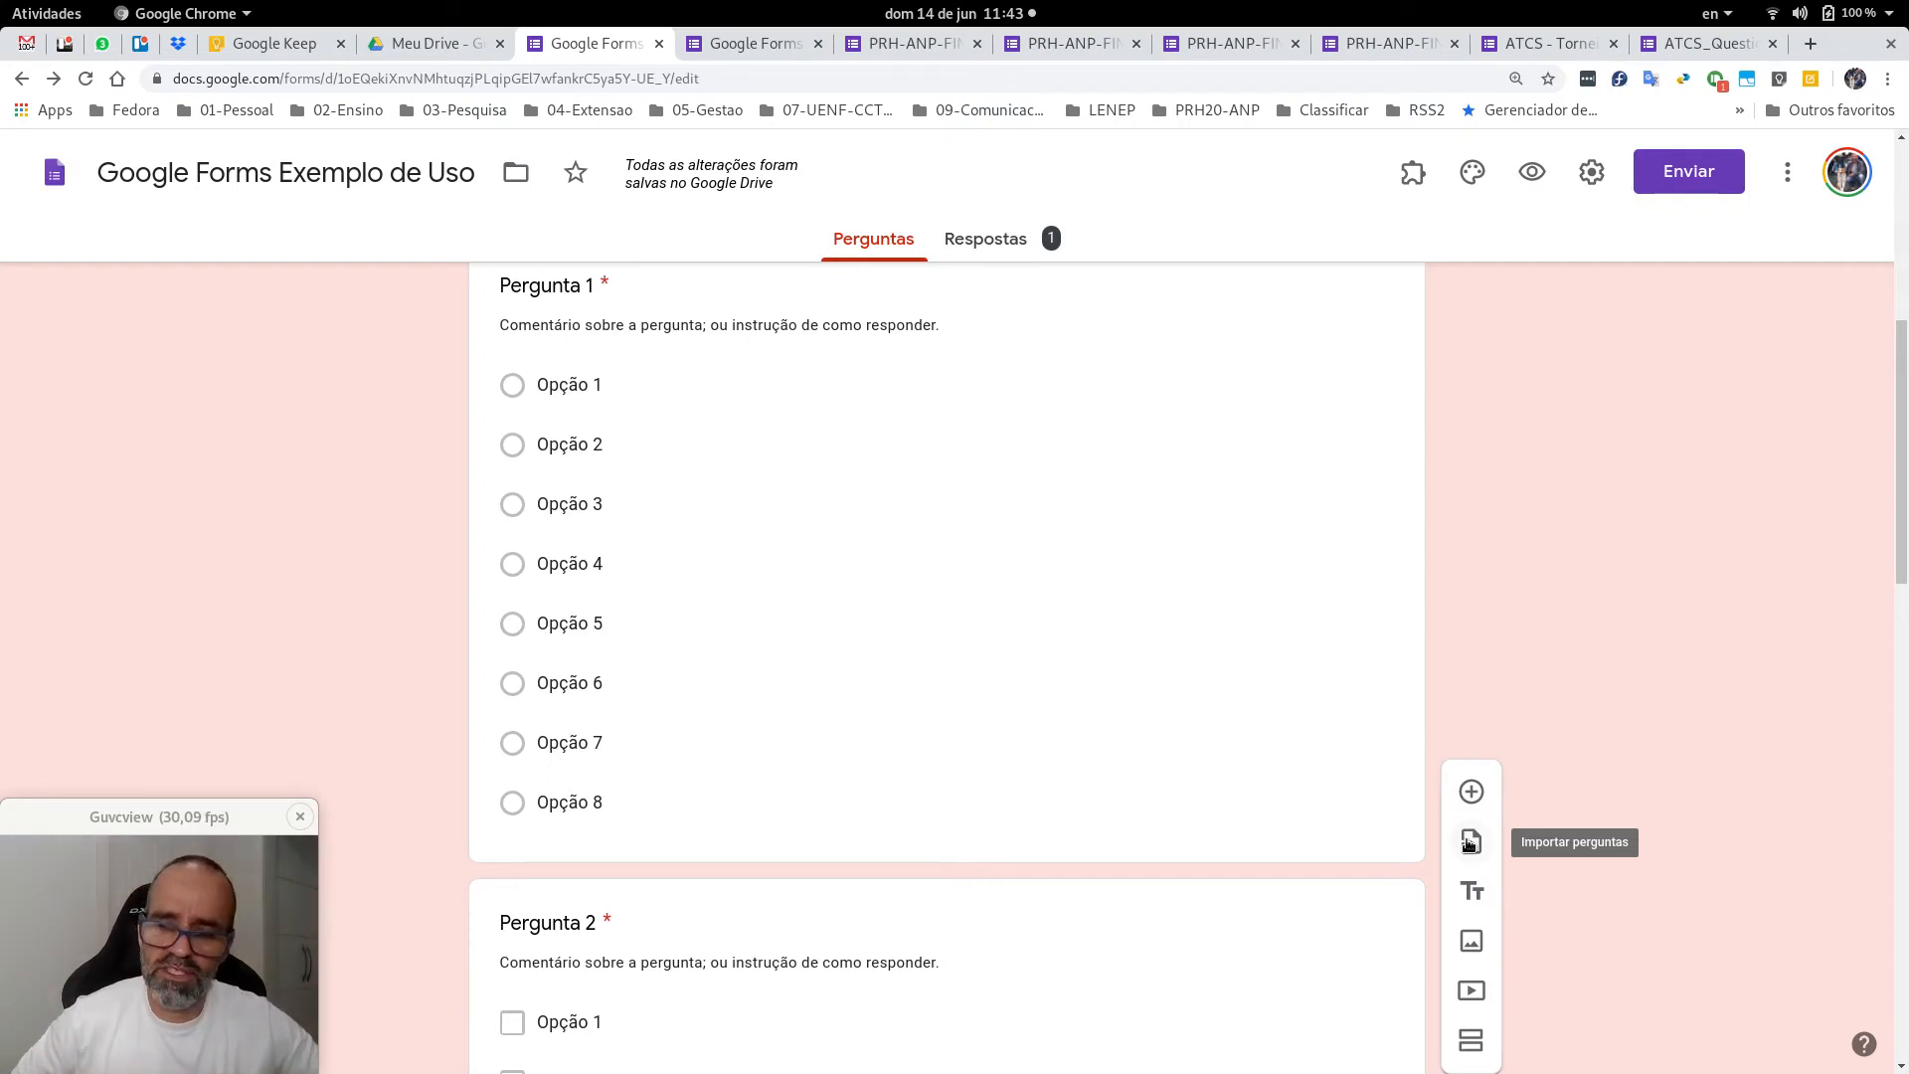
Import 'Informe o número de seu PRH' from the PRH-ANP-FINEP: Solicitação ao Comitê de Coordenadores form.
left_click(1468, 844)
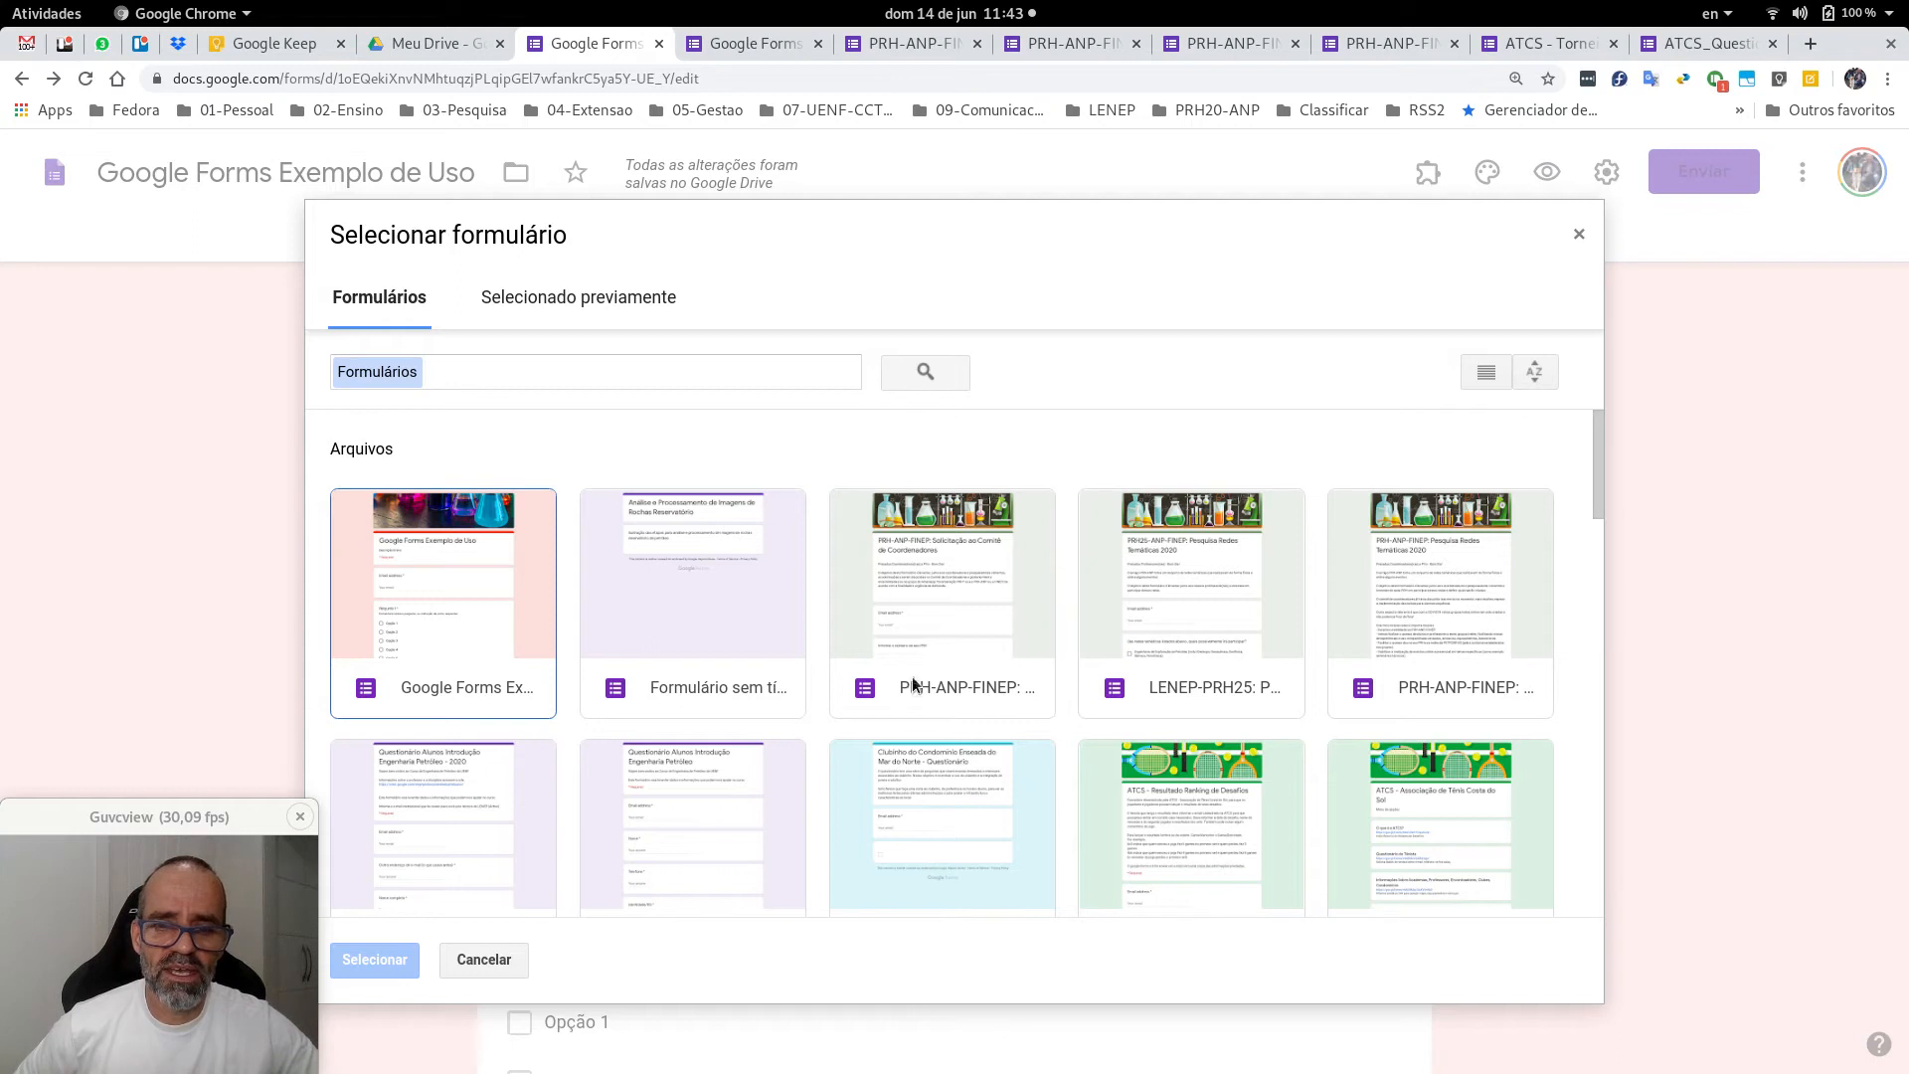
left_click(922, 599)
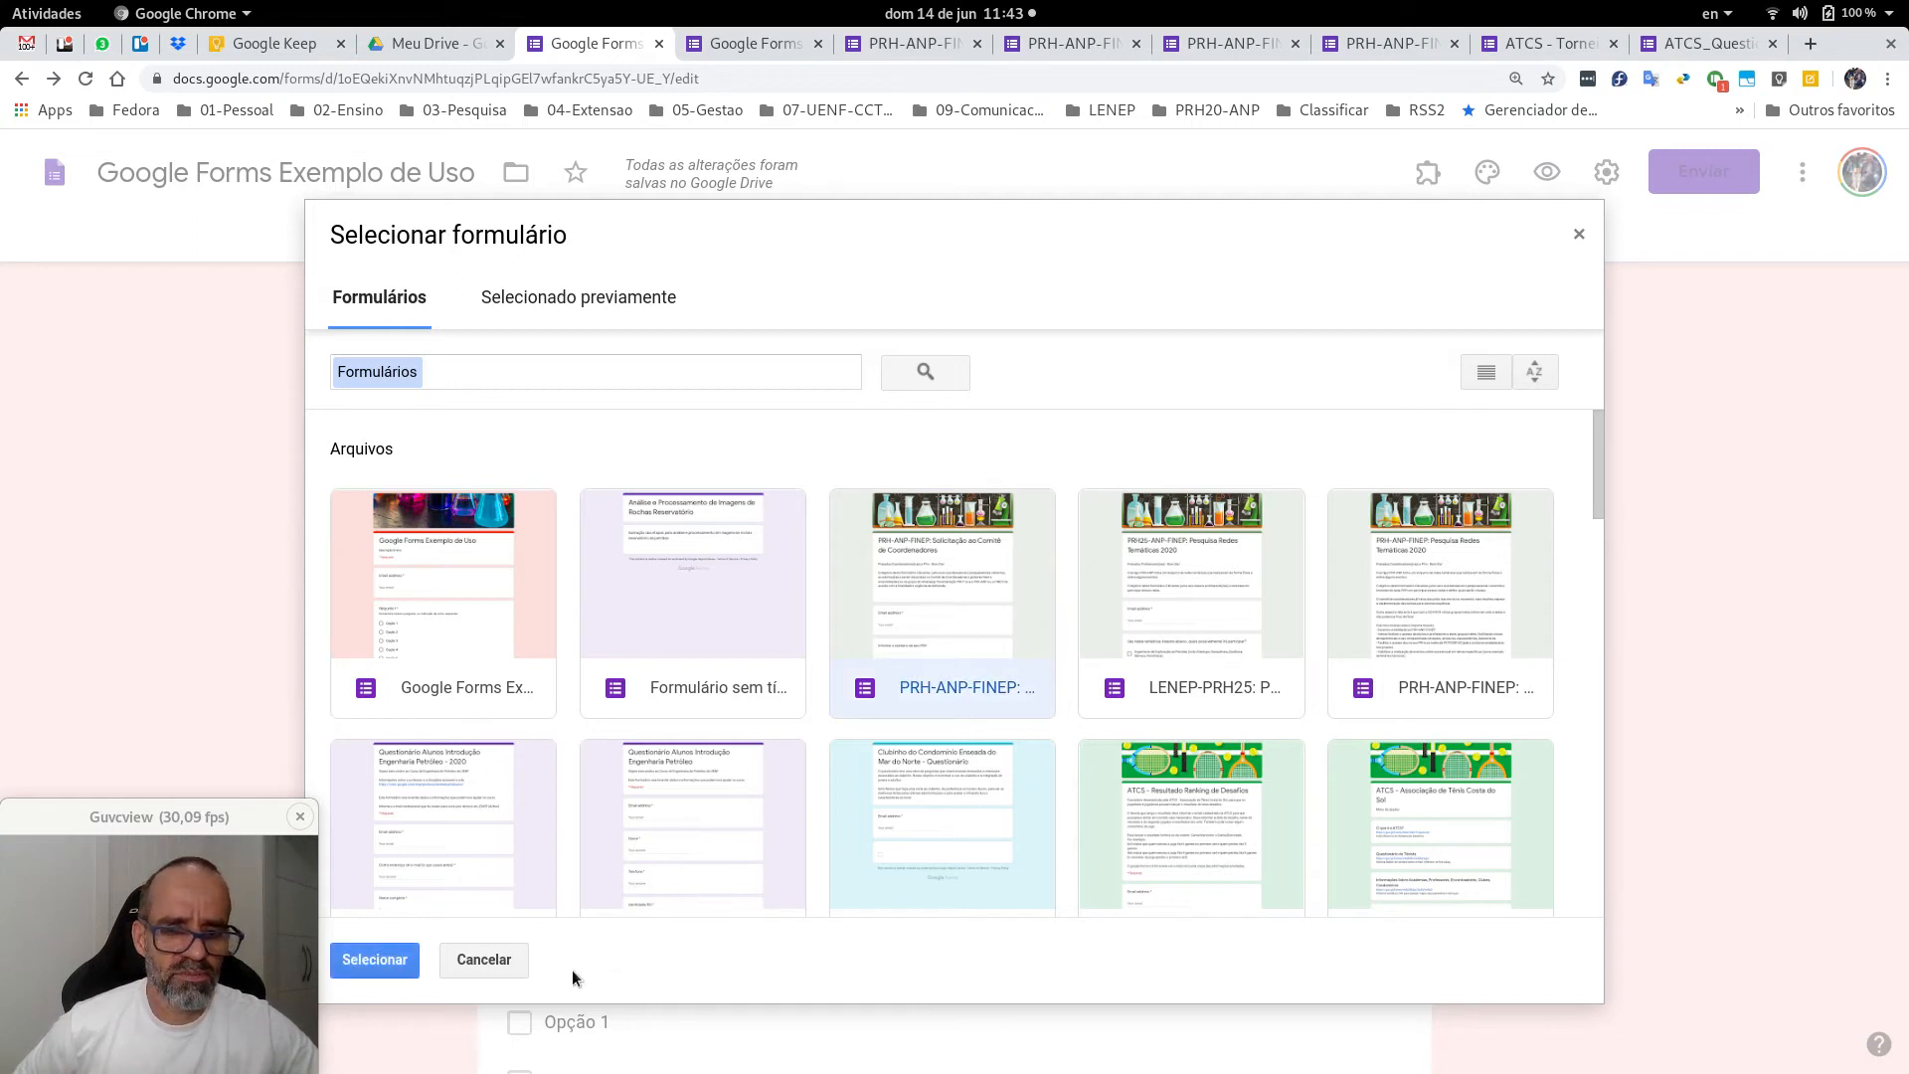
left_click(378, 961)
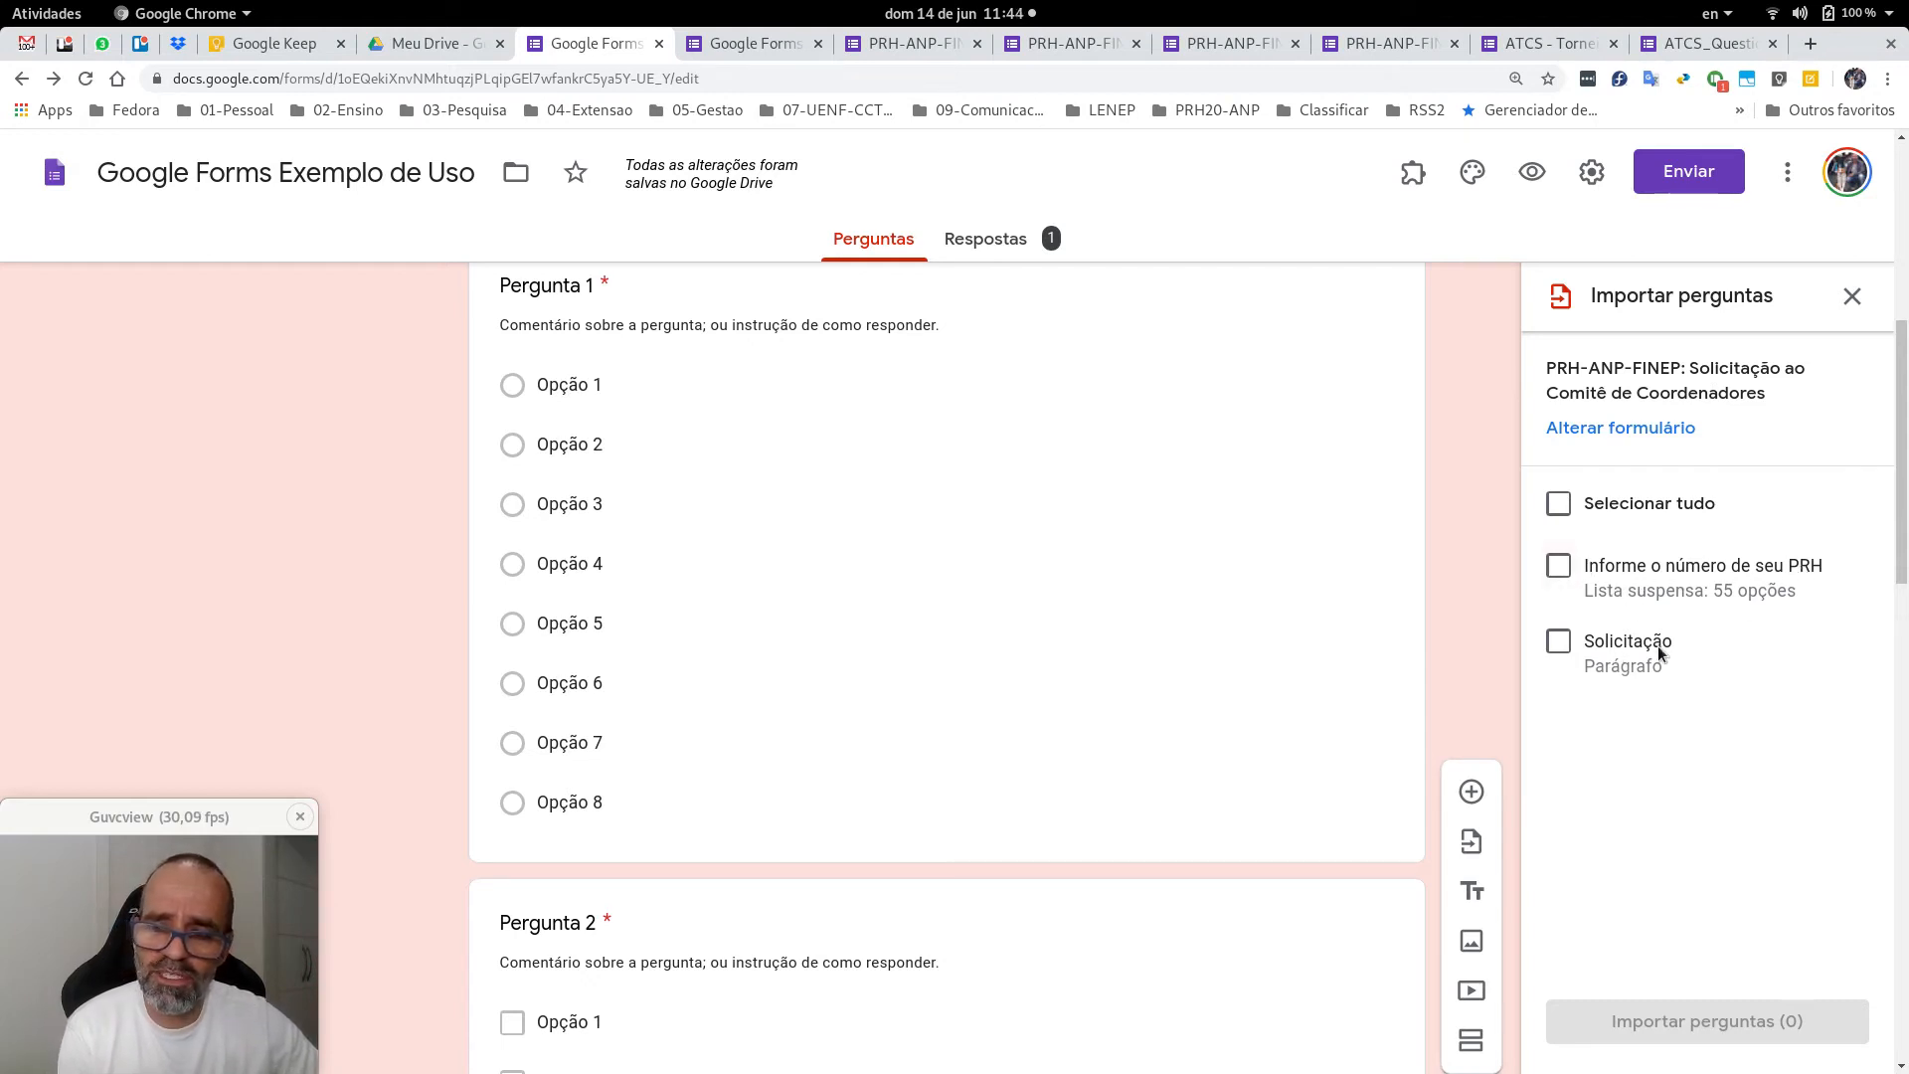
left_click(1558, 567)
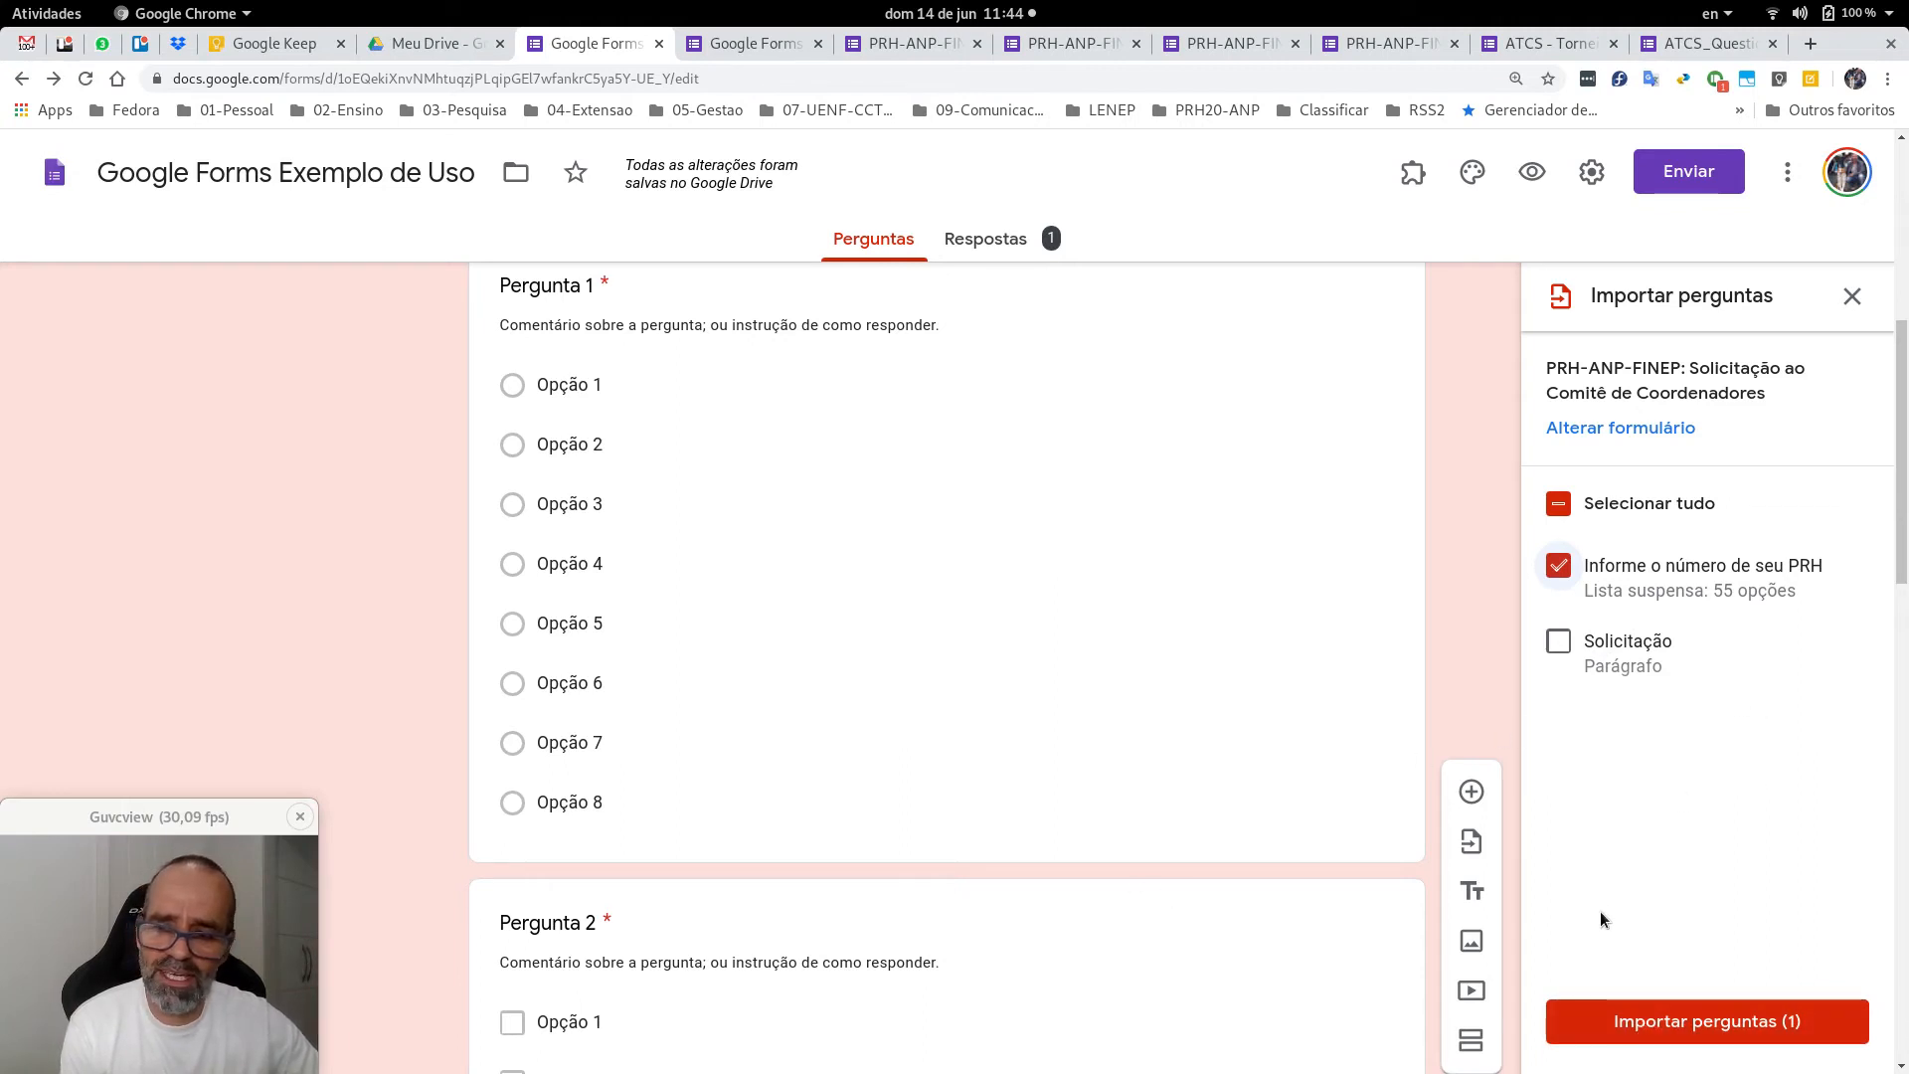
left_click(1646, 1034)
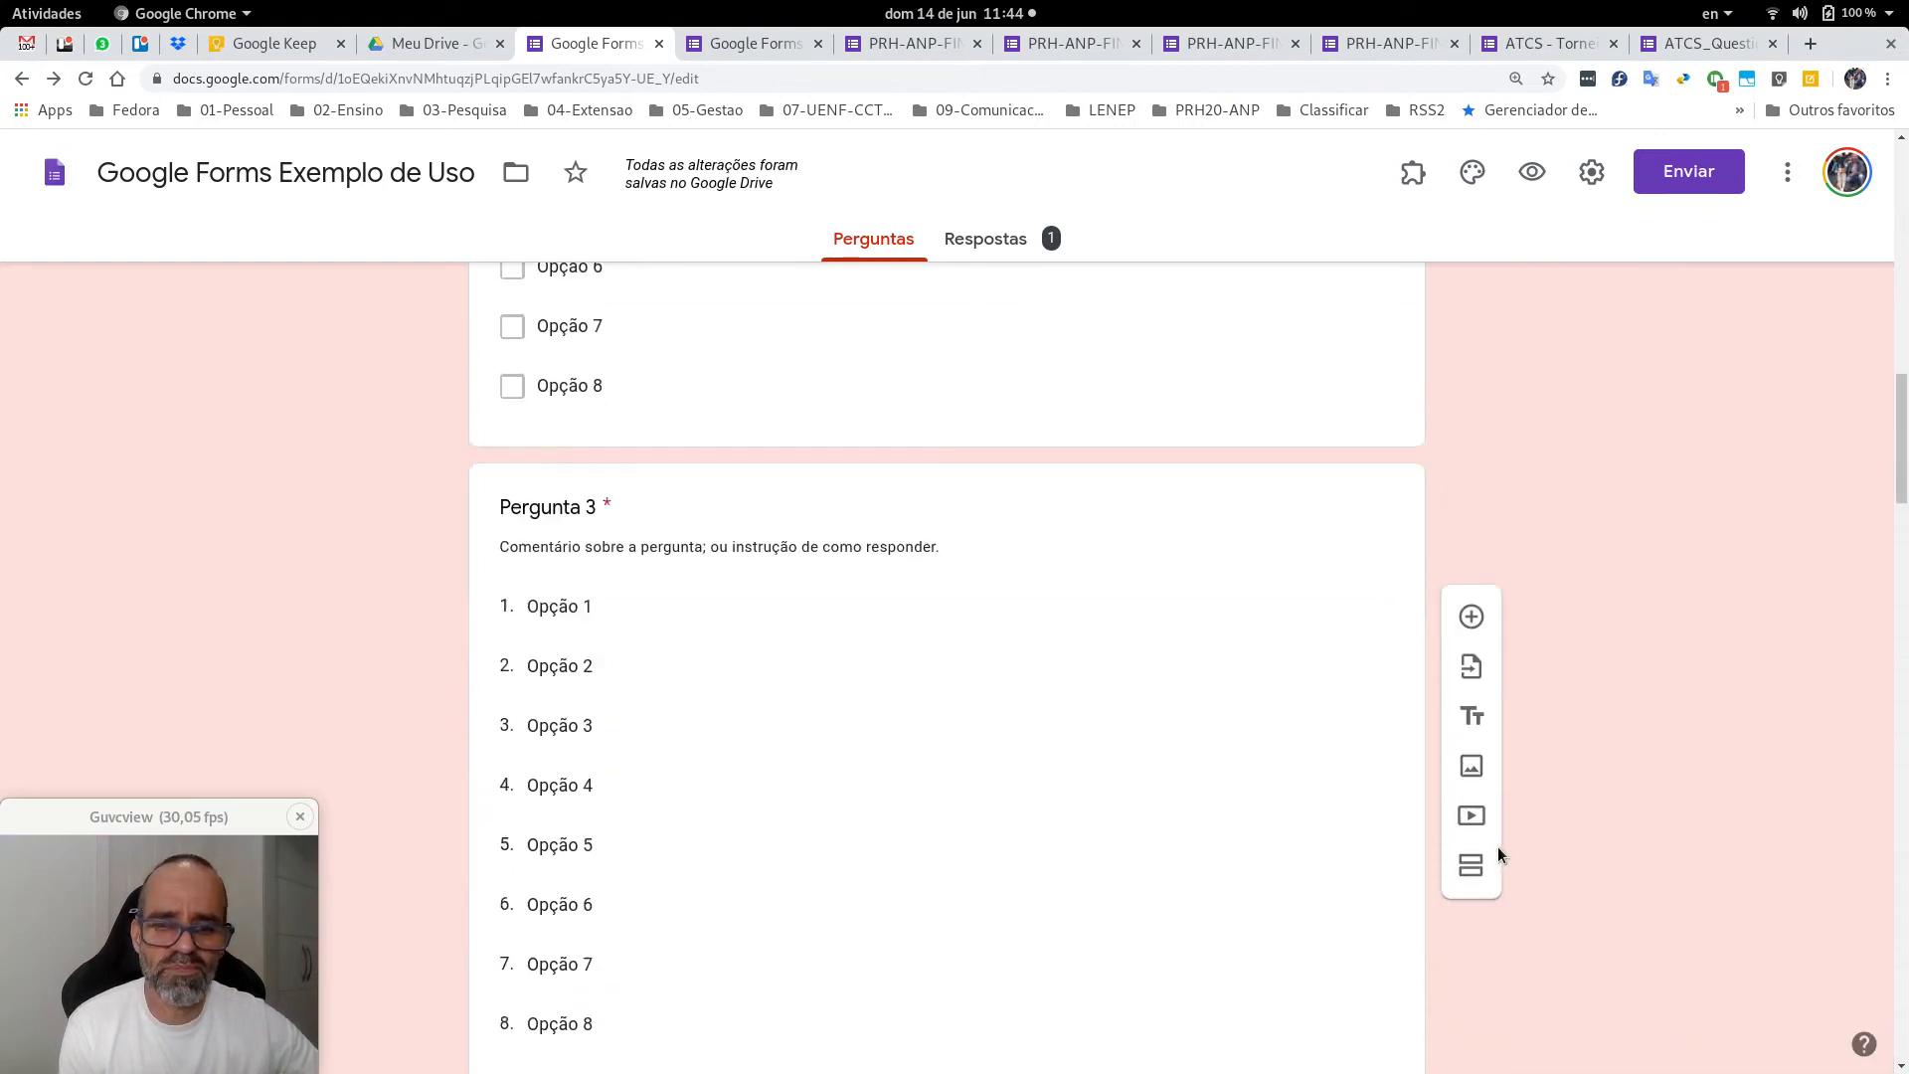
Review the PRH-01 to PRH-55 options, then delete the imported PRH question.
scroll(1498, 851, "down", 8)
scroll(1498, 852, "up", 3)
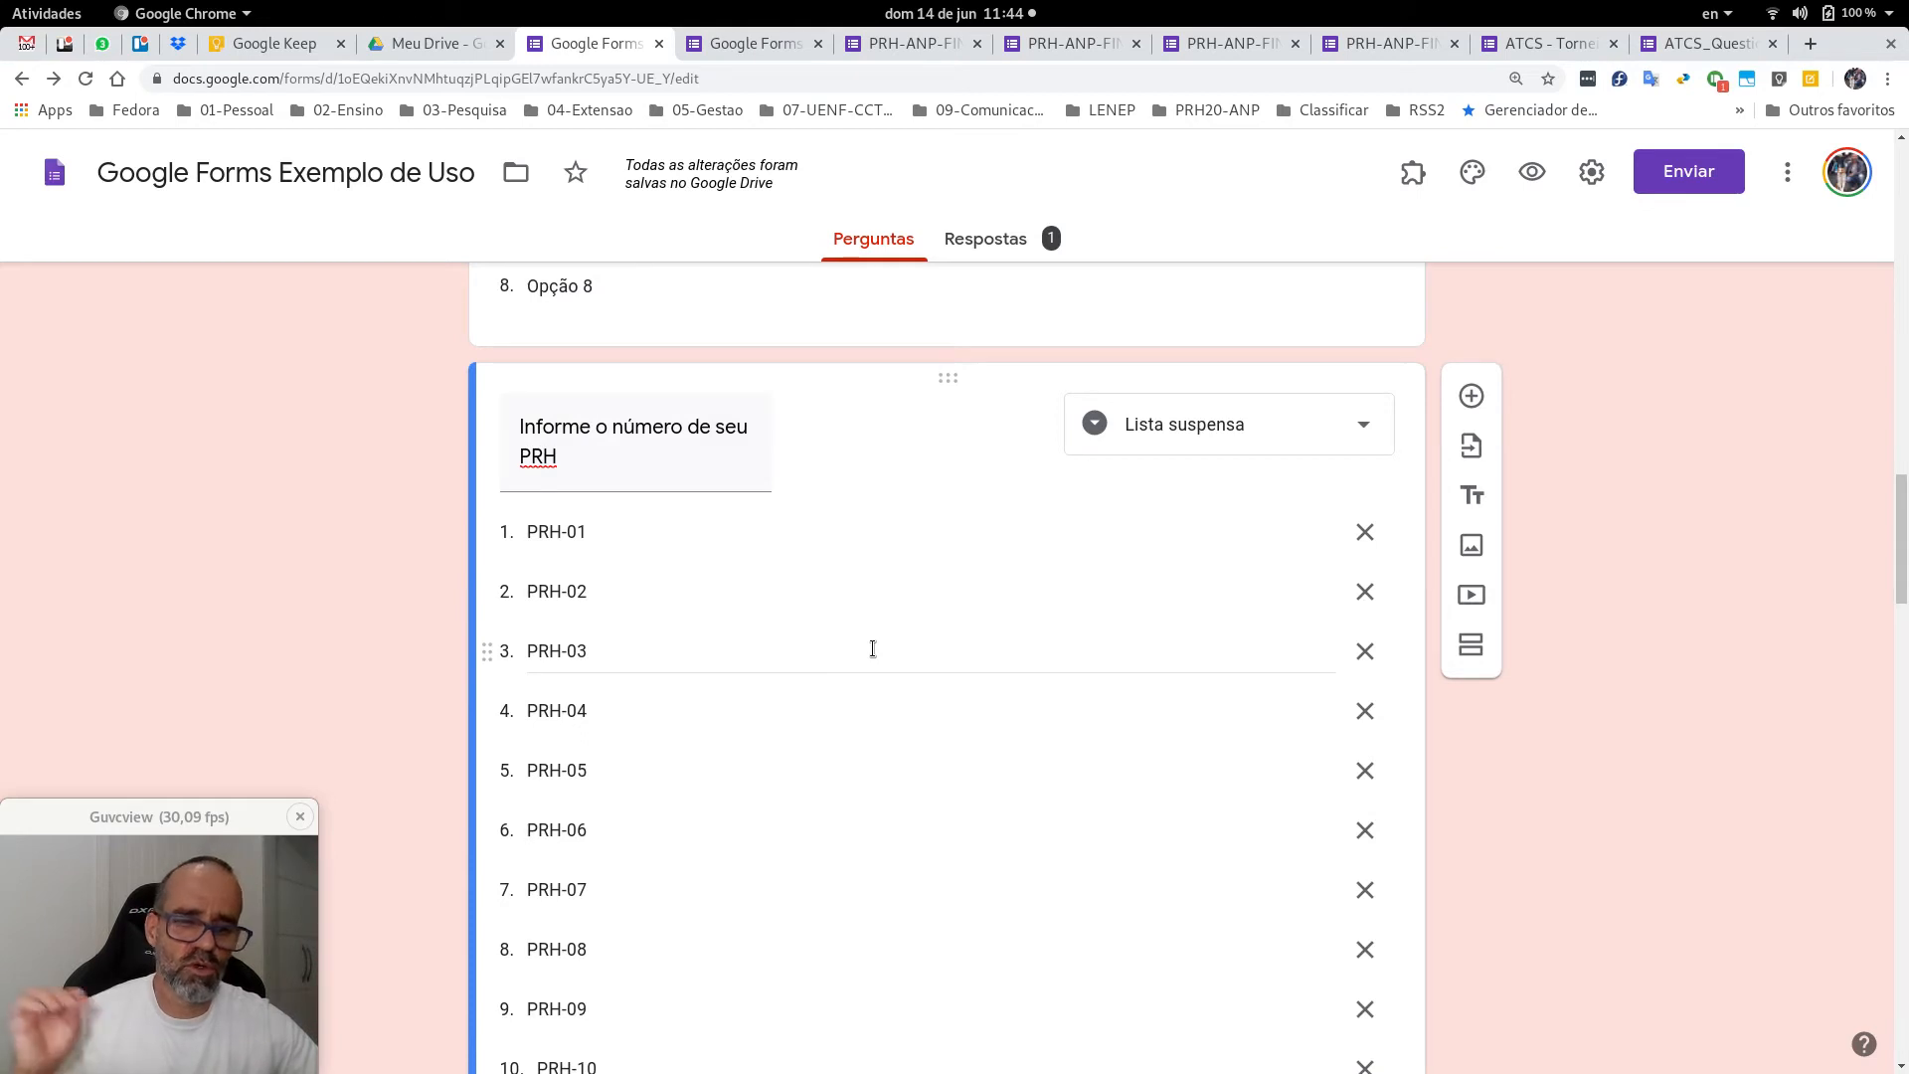
scroll(895, 646, "down", 12)
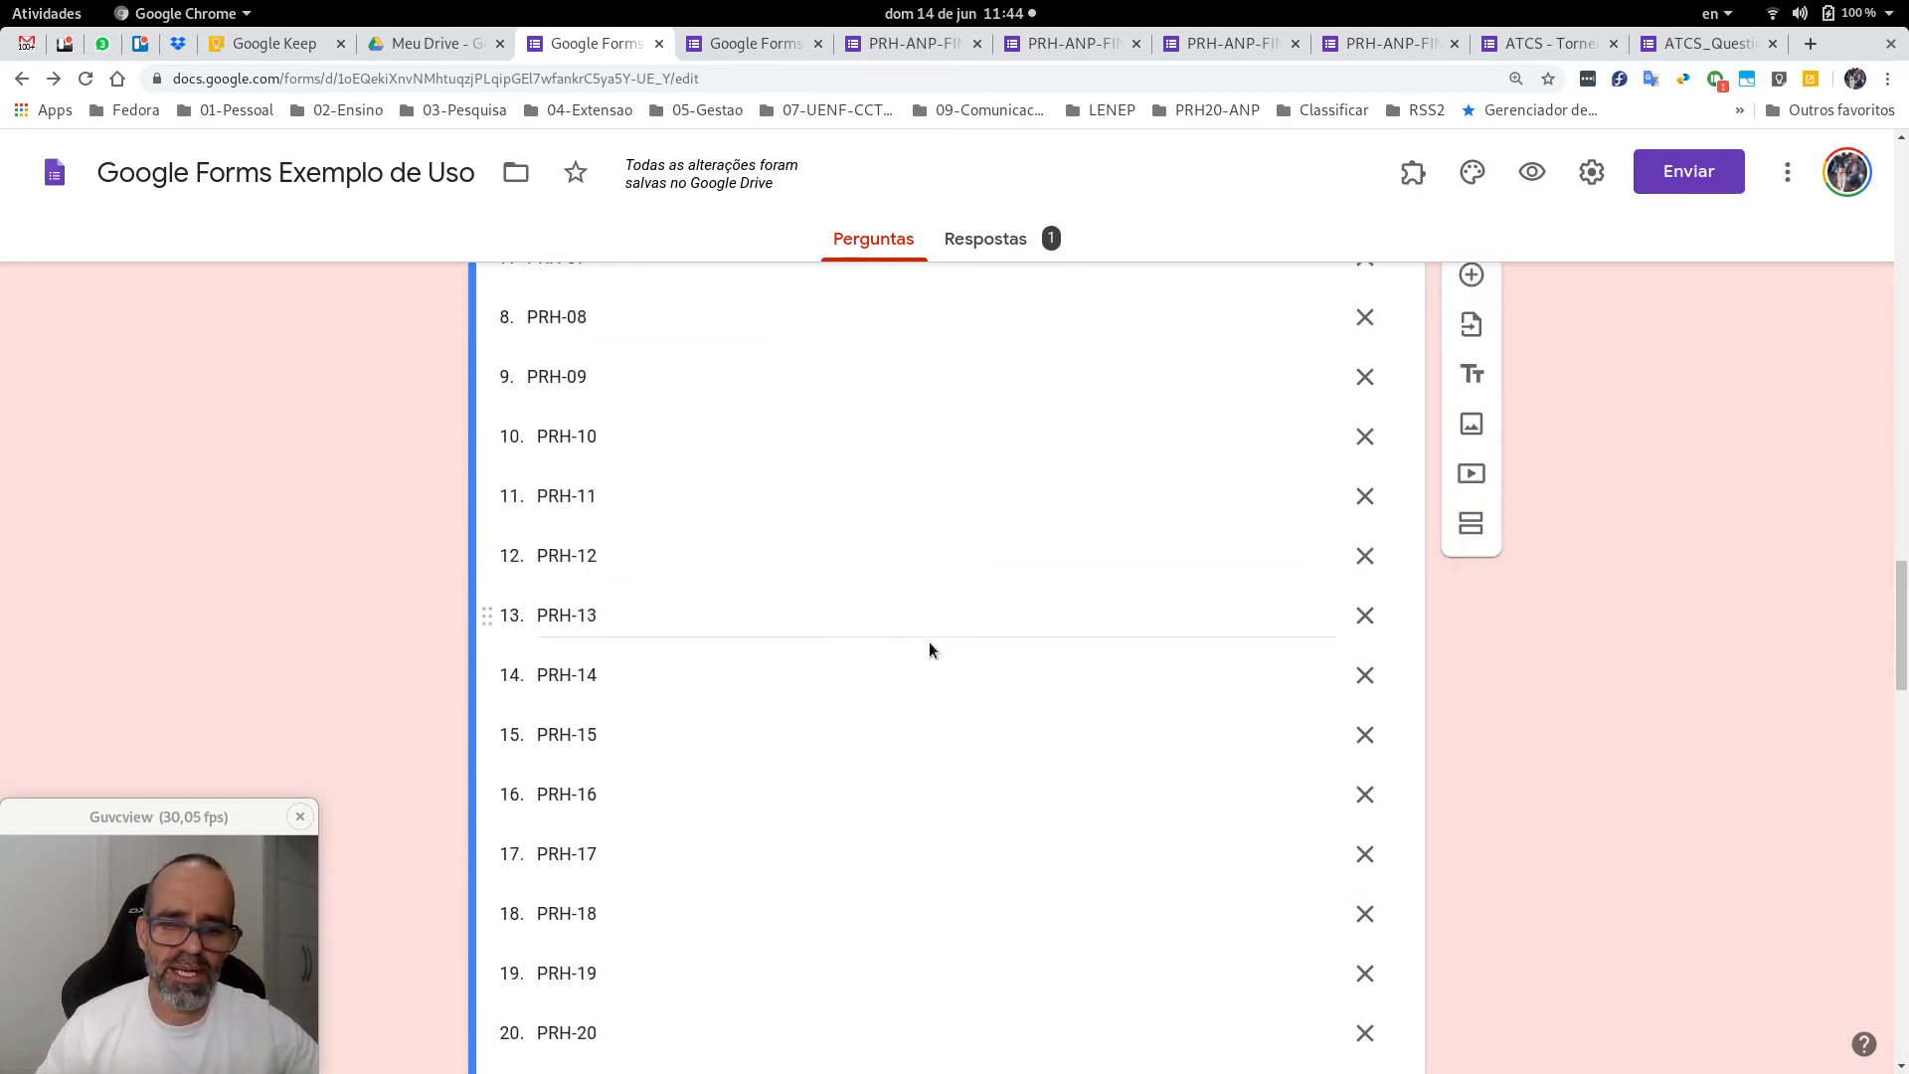
scroll(1065, 856, "down", 5)
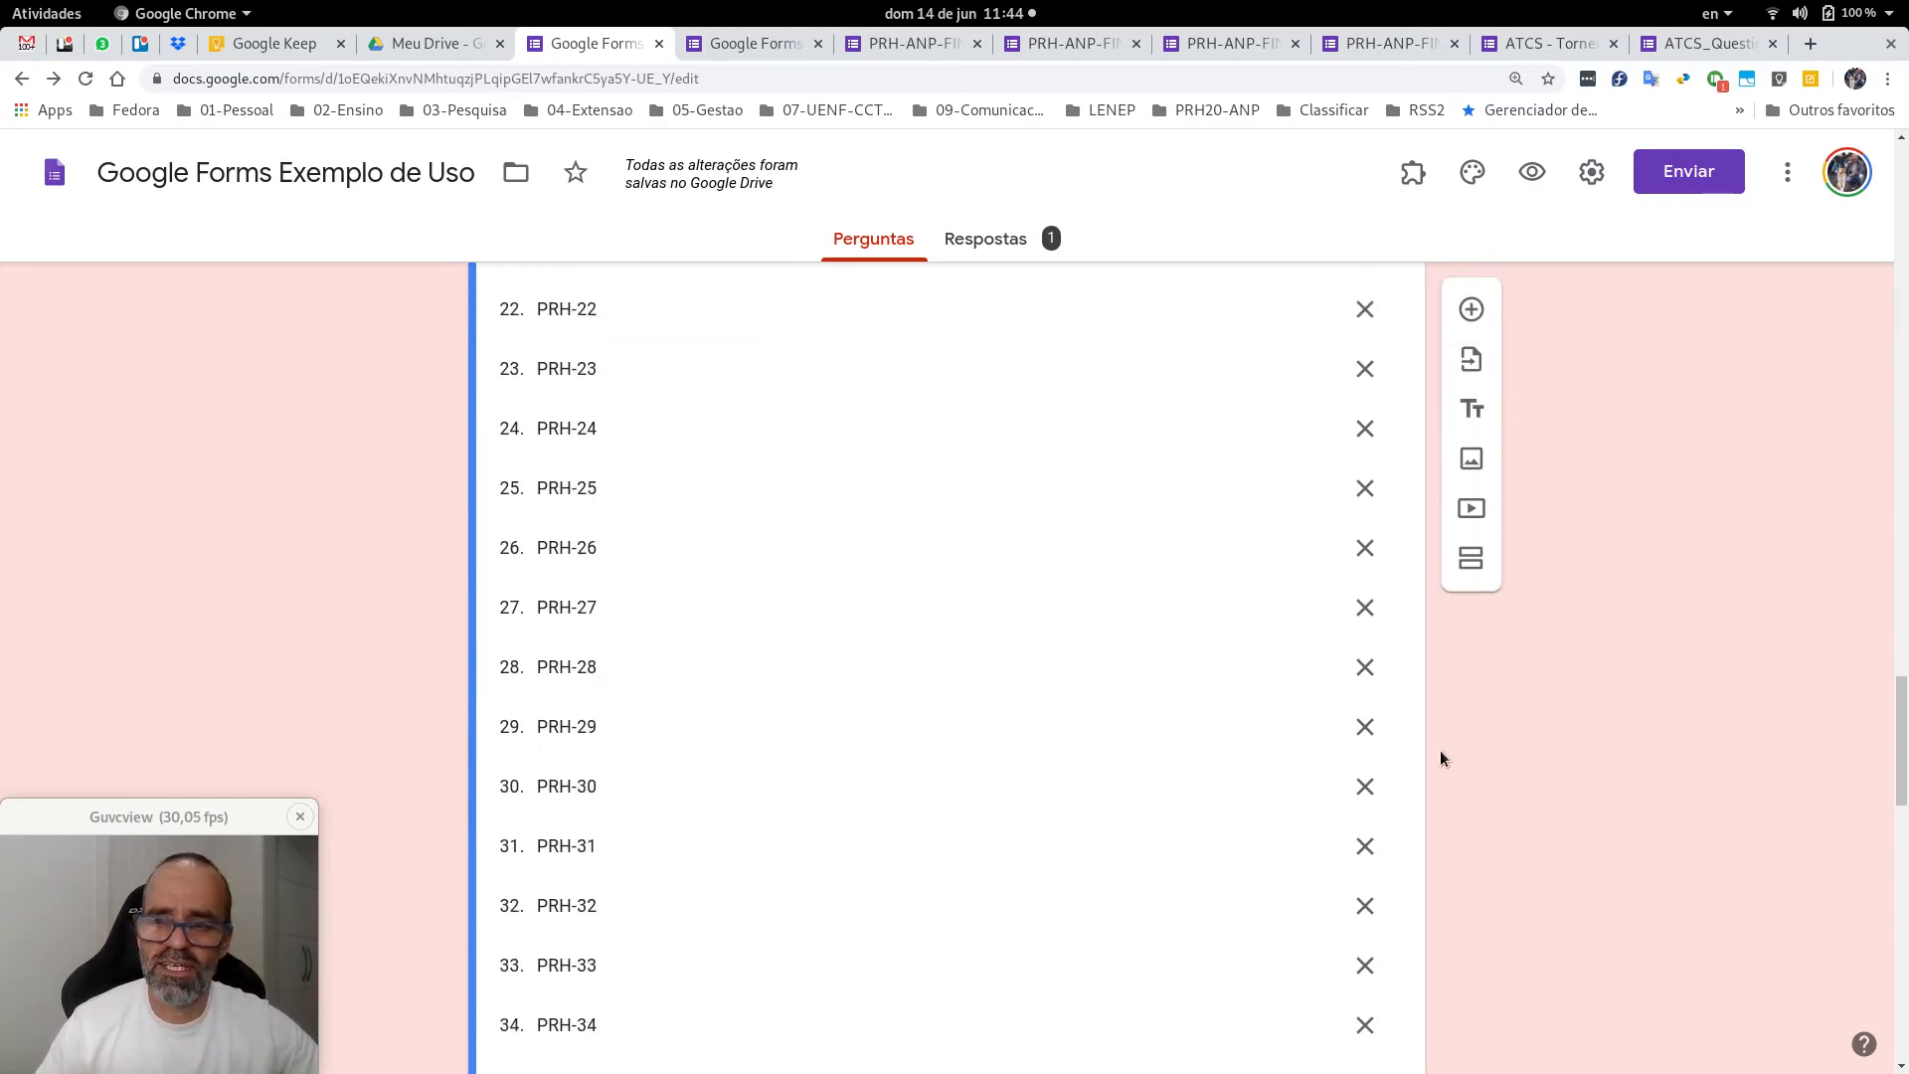
scroll(1453, 762, "down", 20)
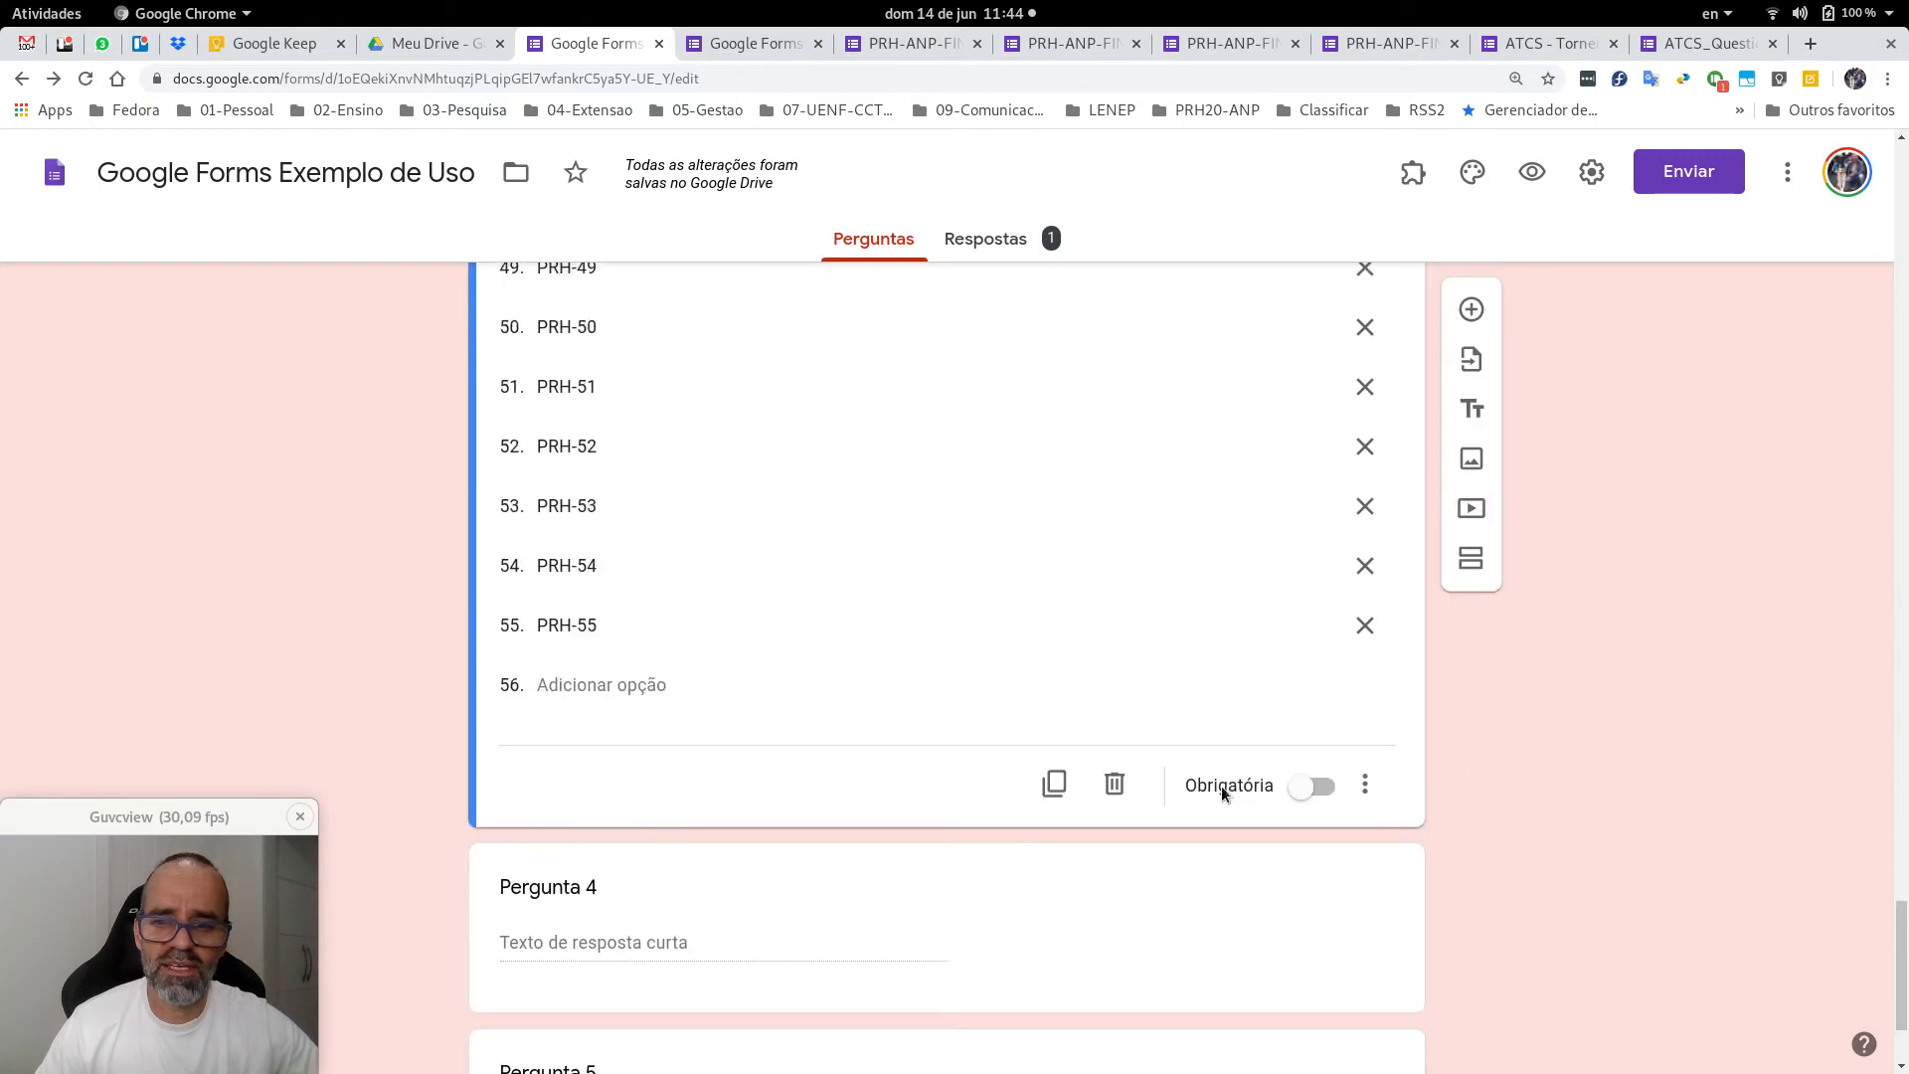
left_click(1115, 786)
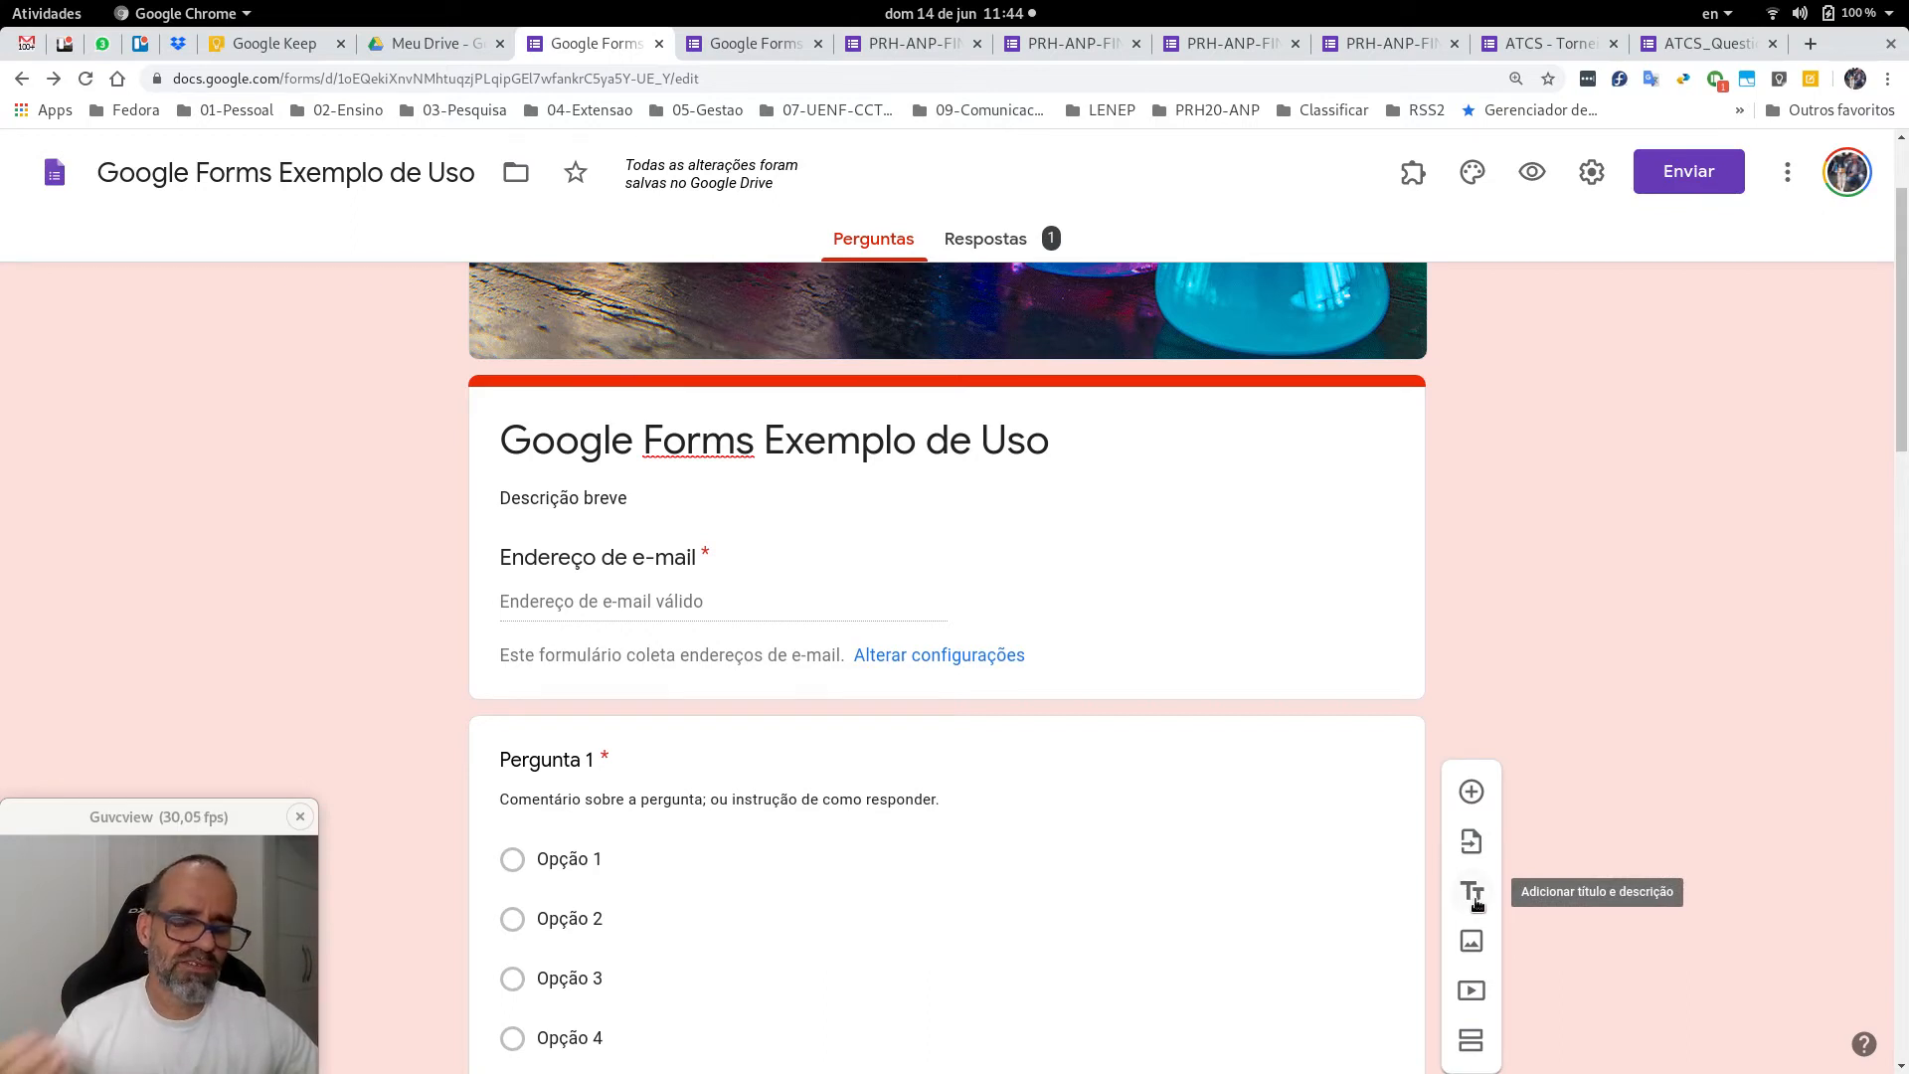
left_click(1476, 904)
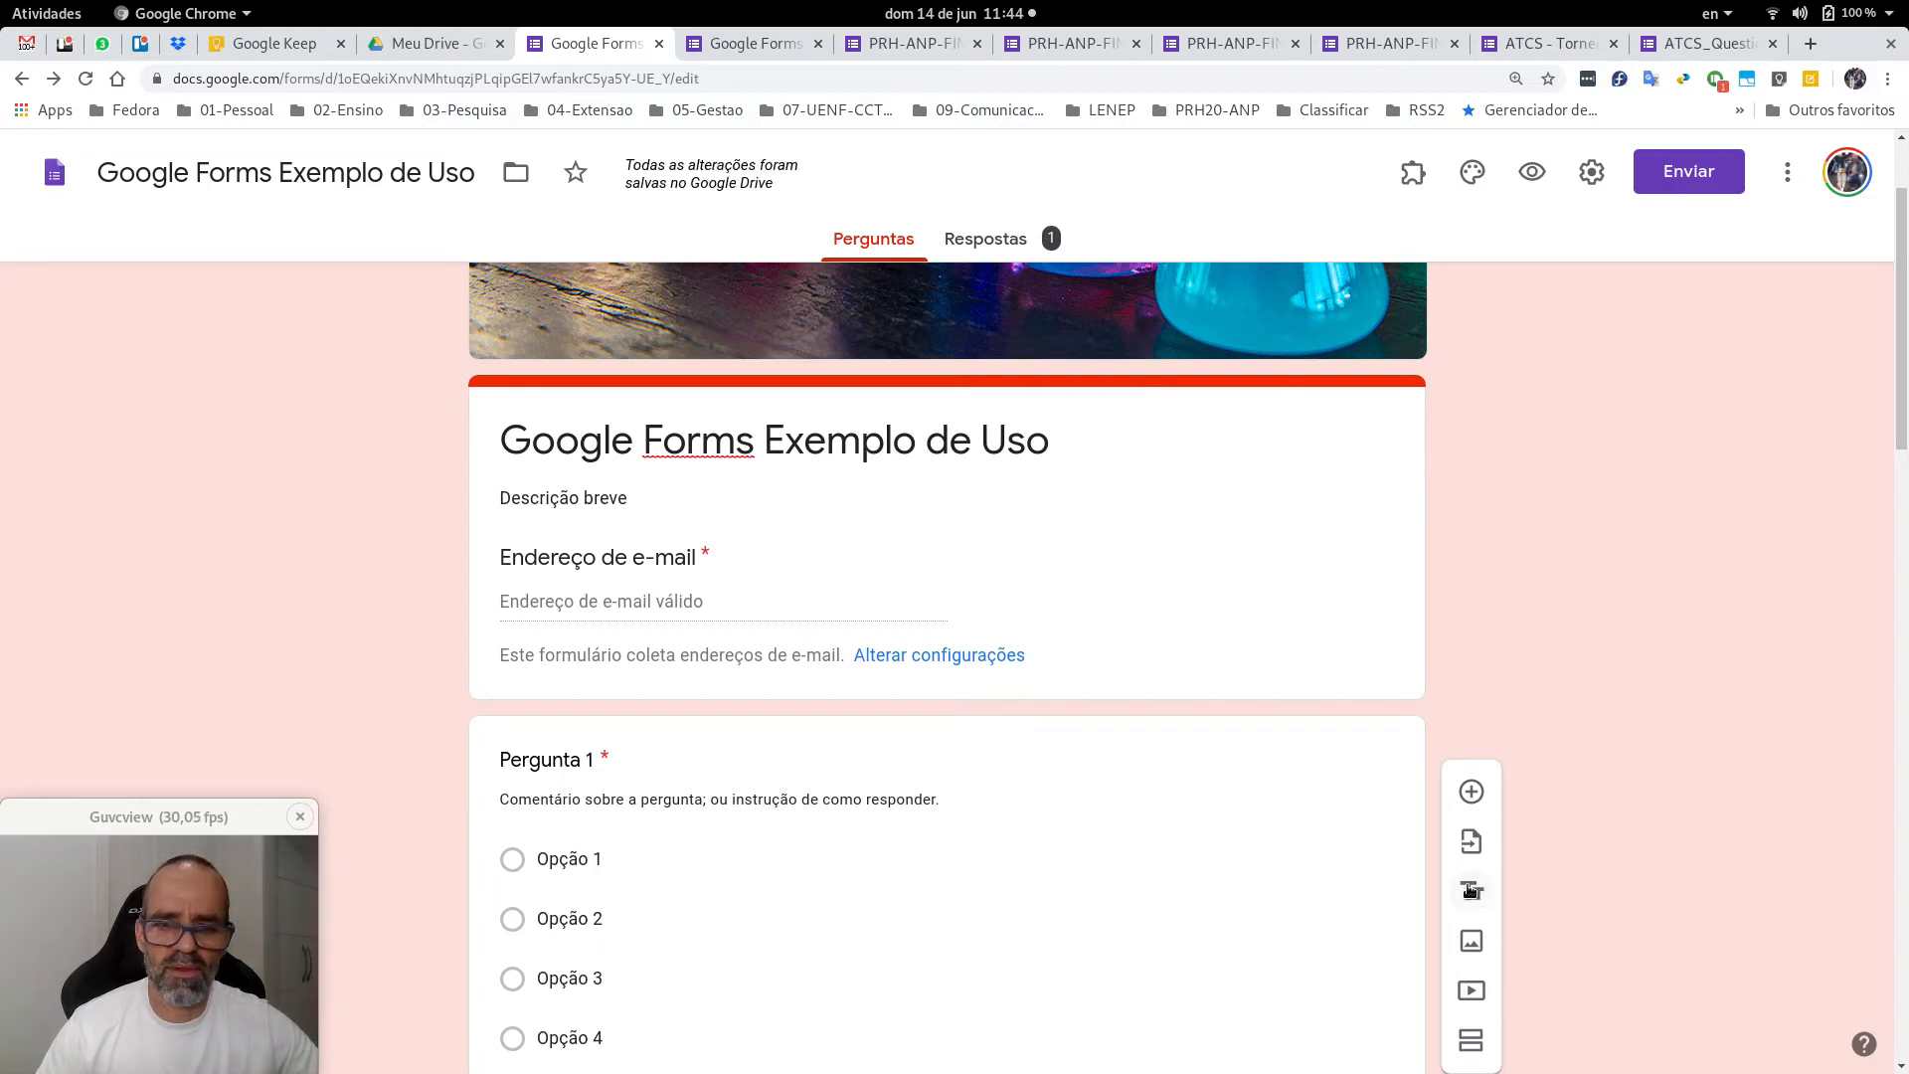
left_click(1471, 890)
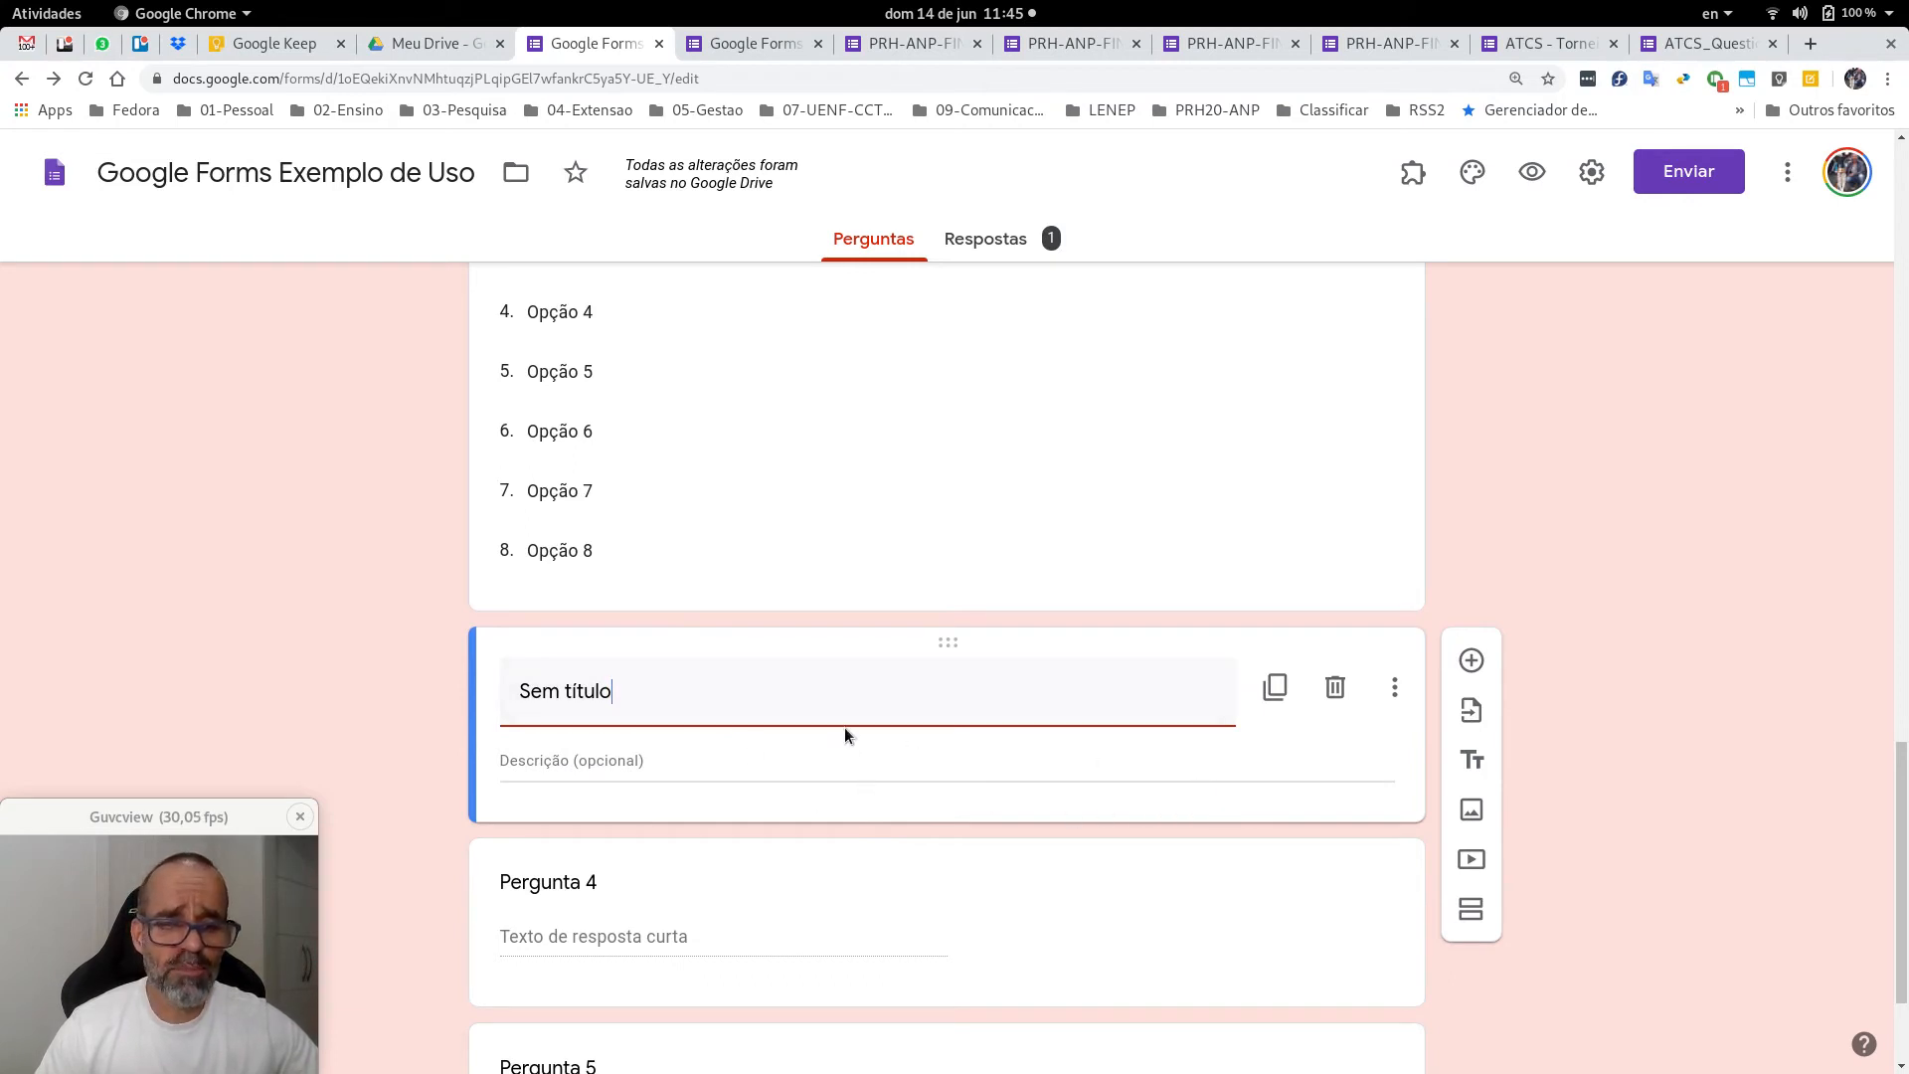
scroll(844, 726, "up", 4)
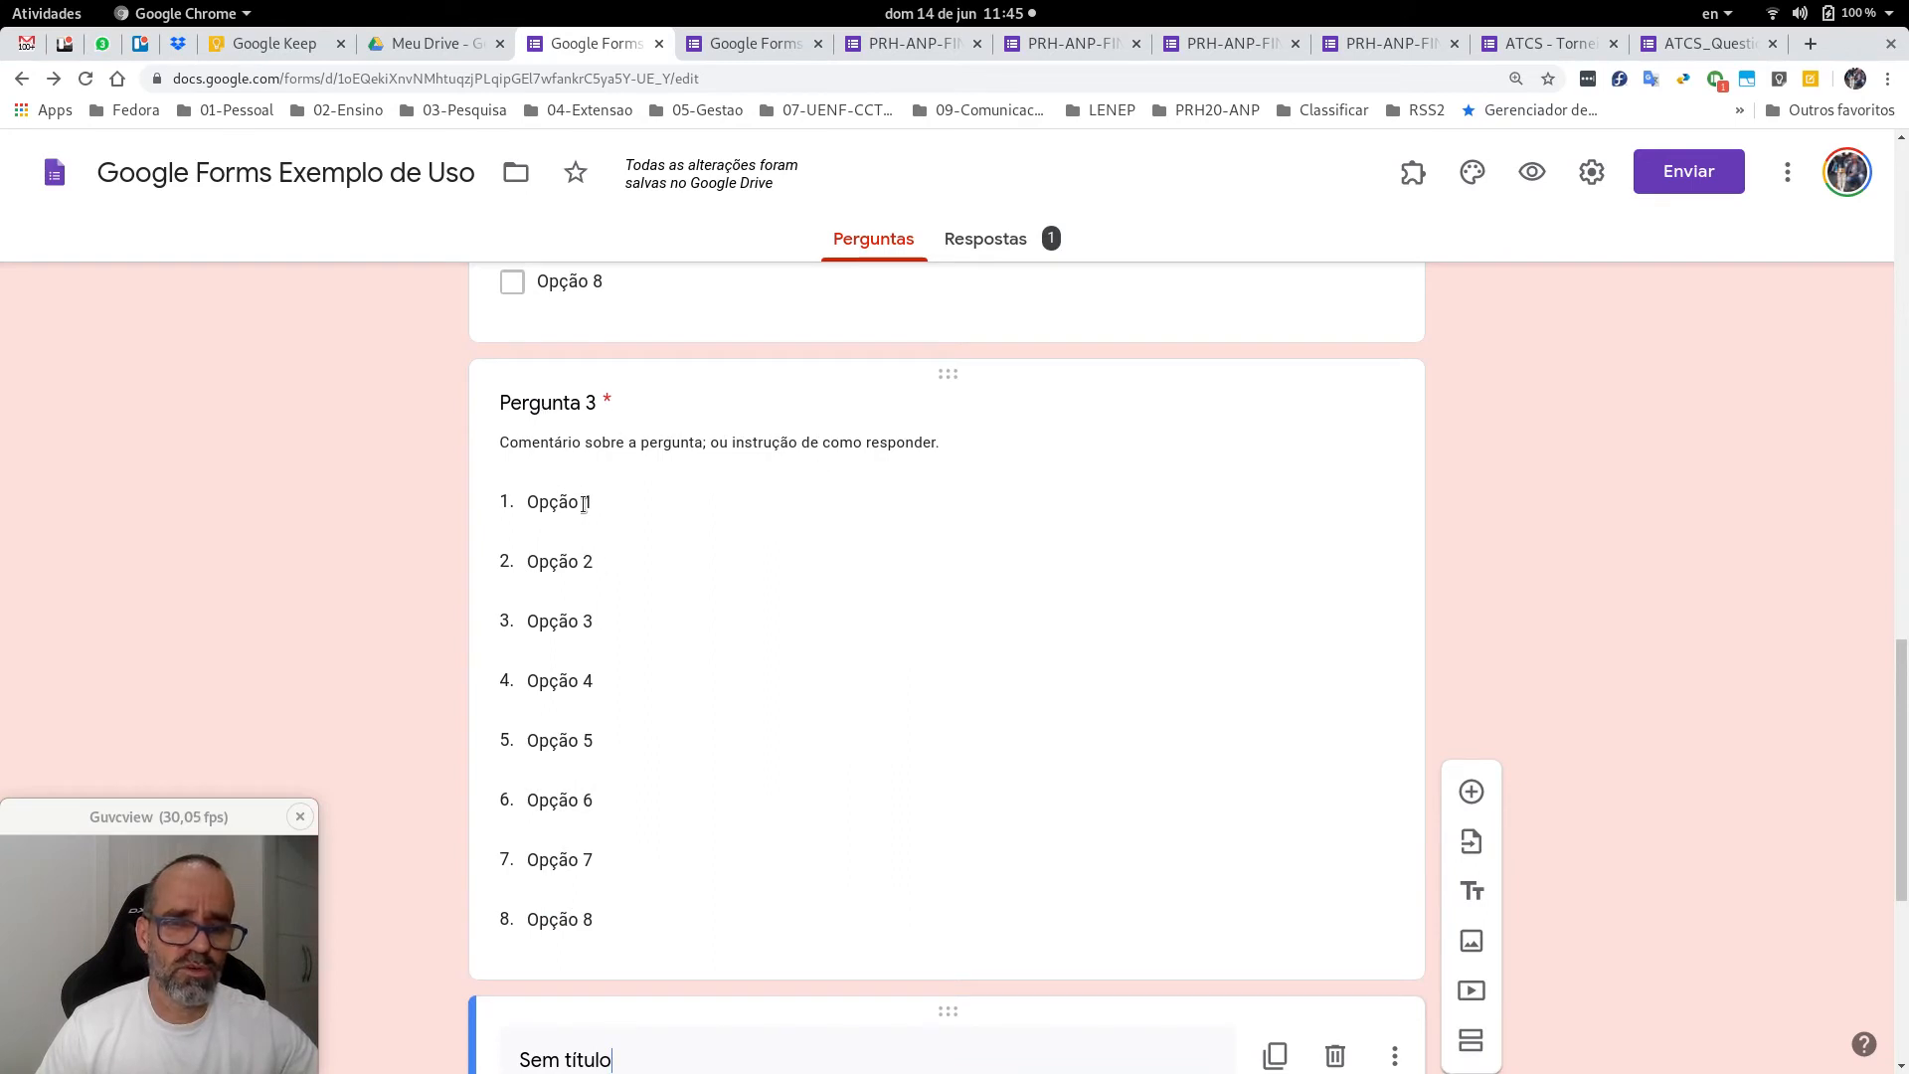
scroll(844, 780, "down", 4)
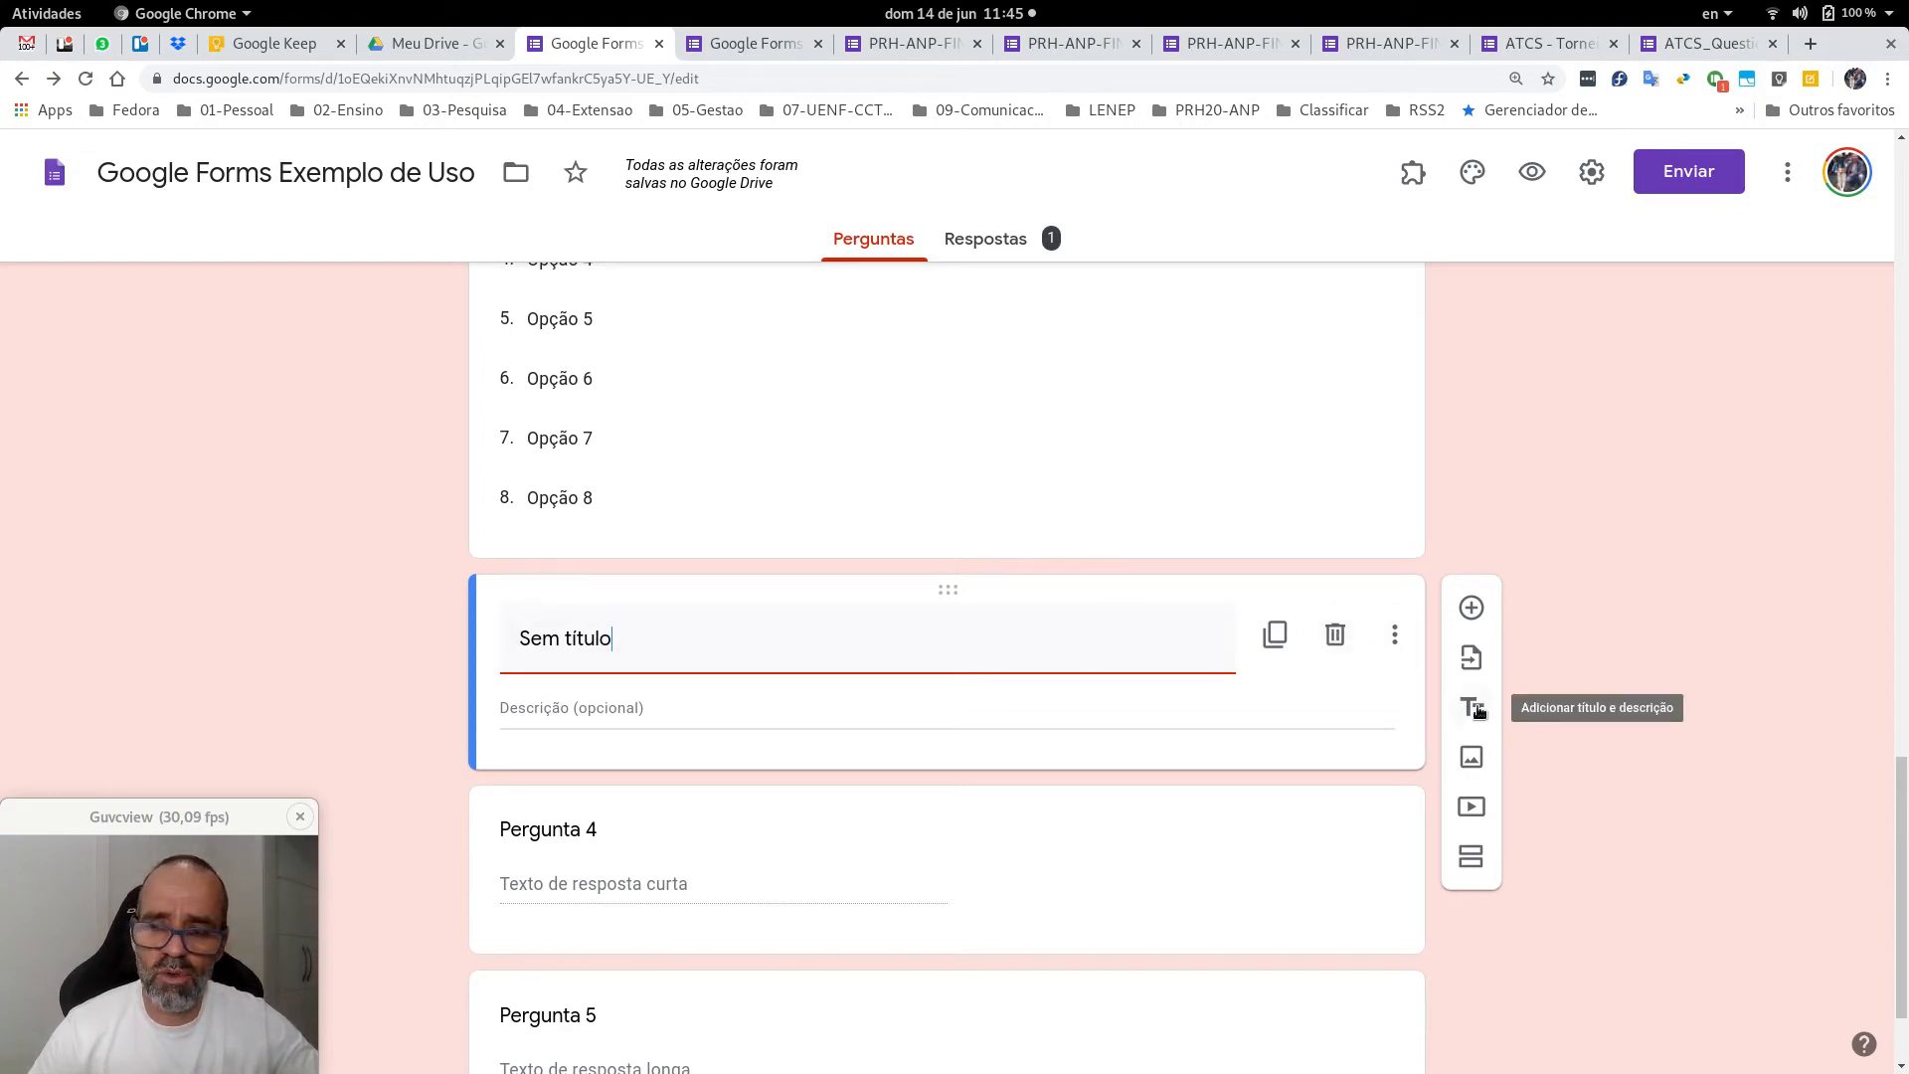
left_click(1336, 636)
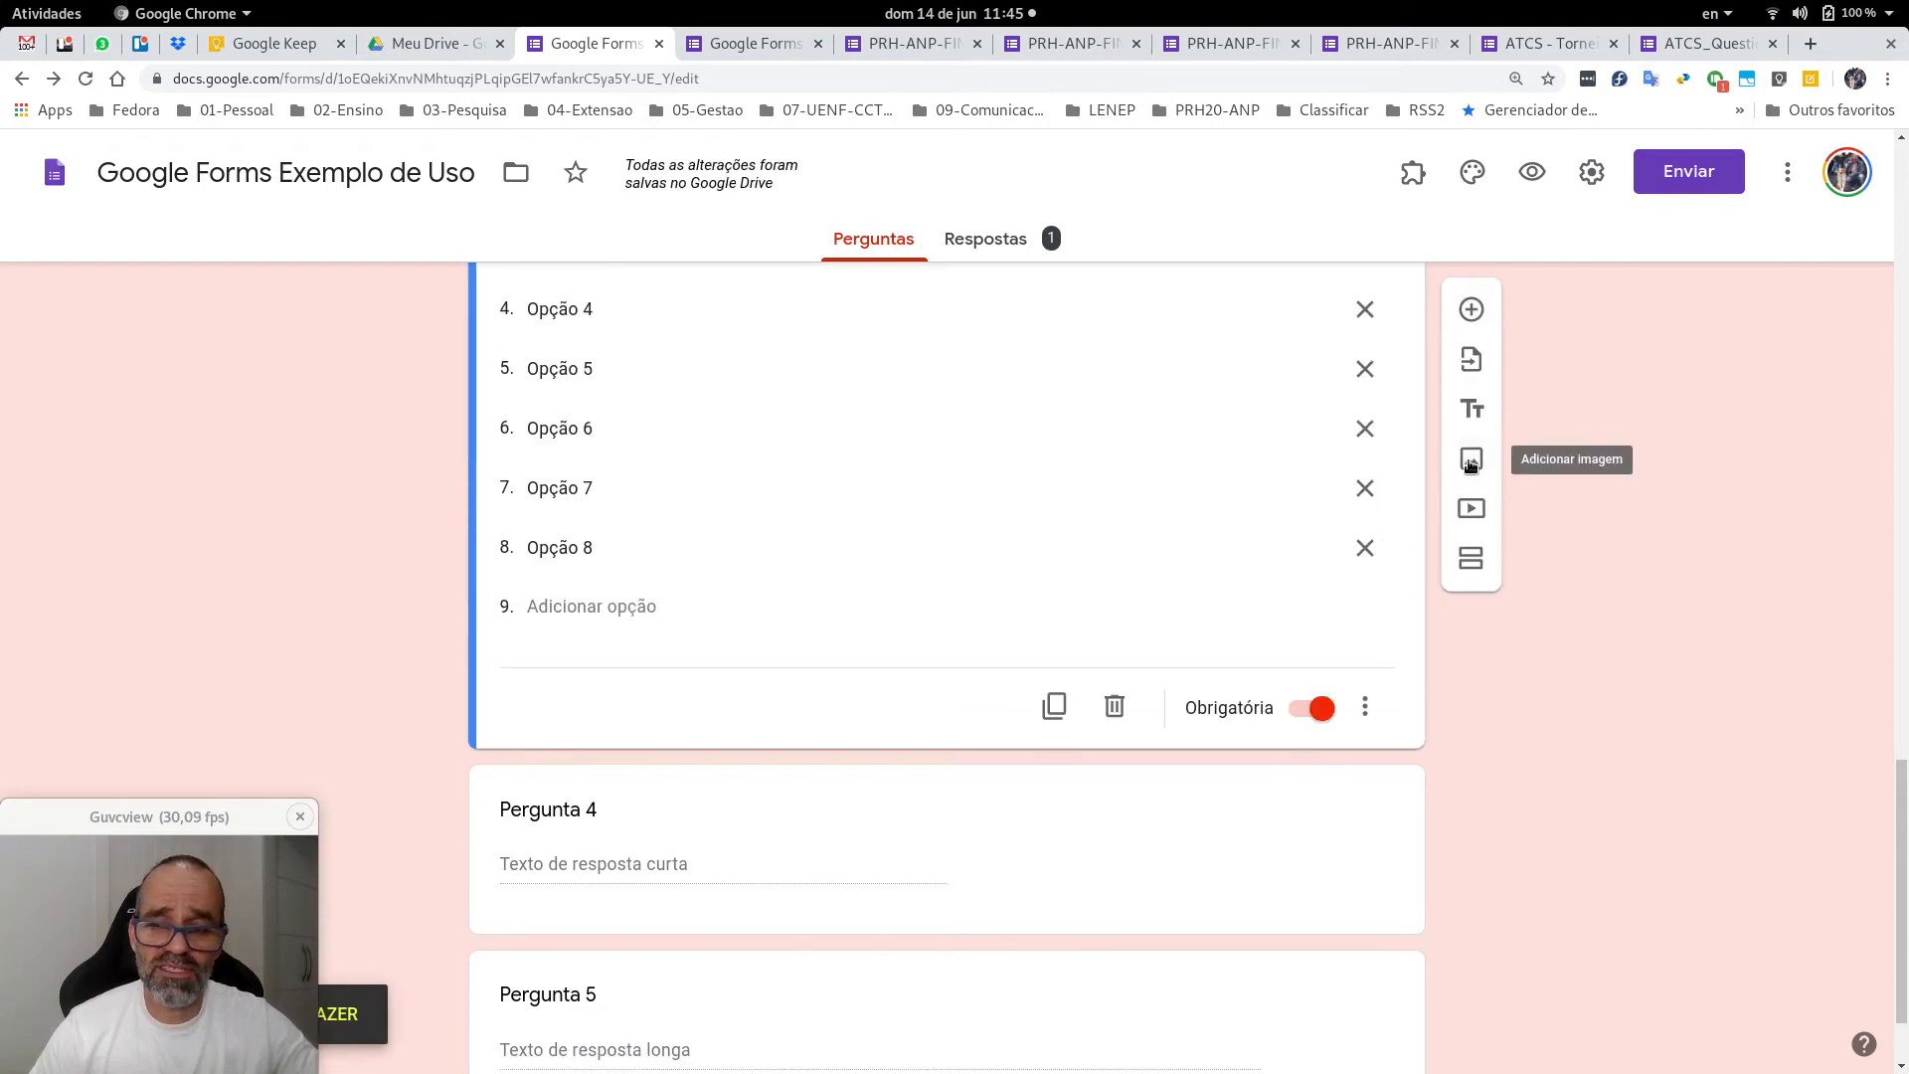
In Inserir imagem, try Câmera (denying camera access), Por URL and Fotos, then browse Google Drive.
left_click(1471, 462)
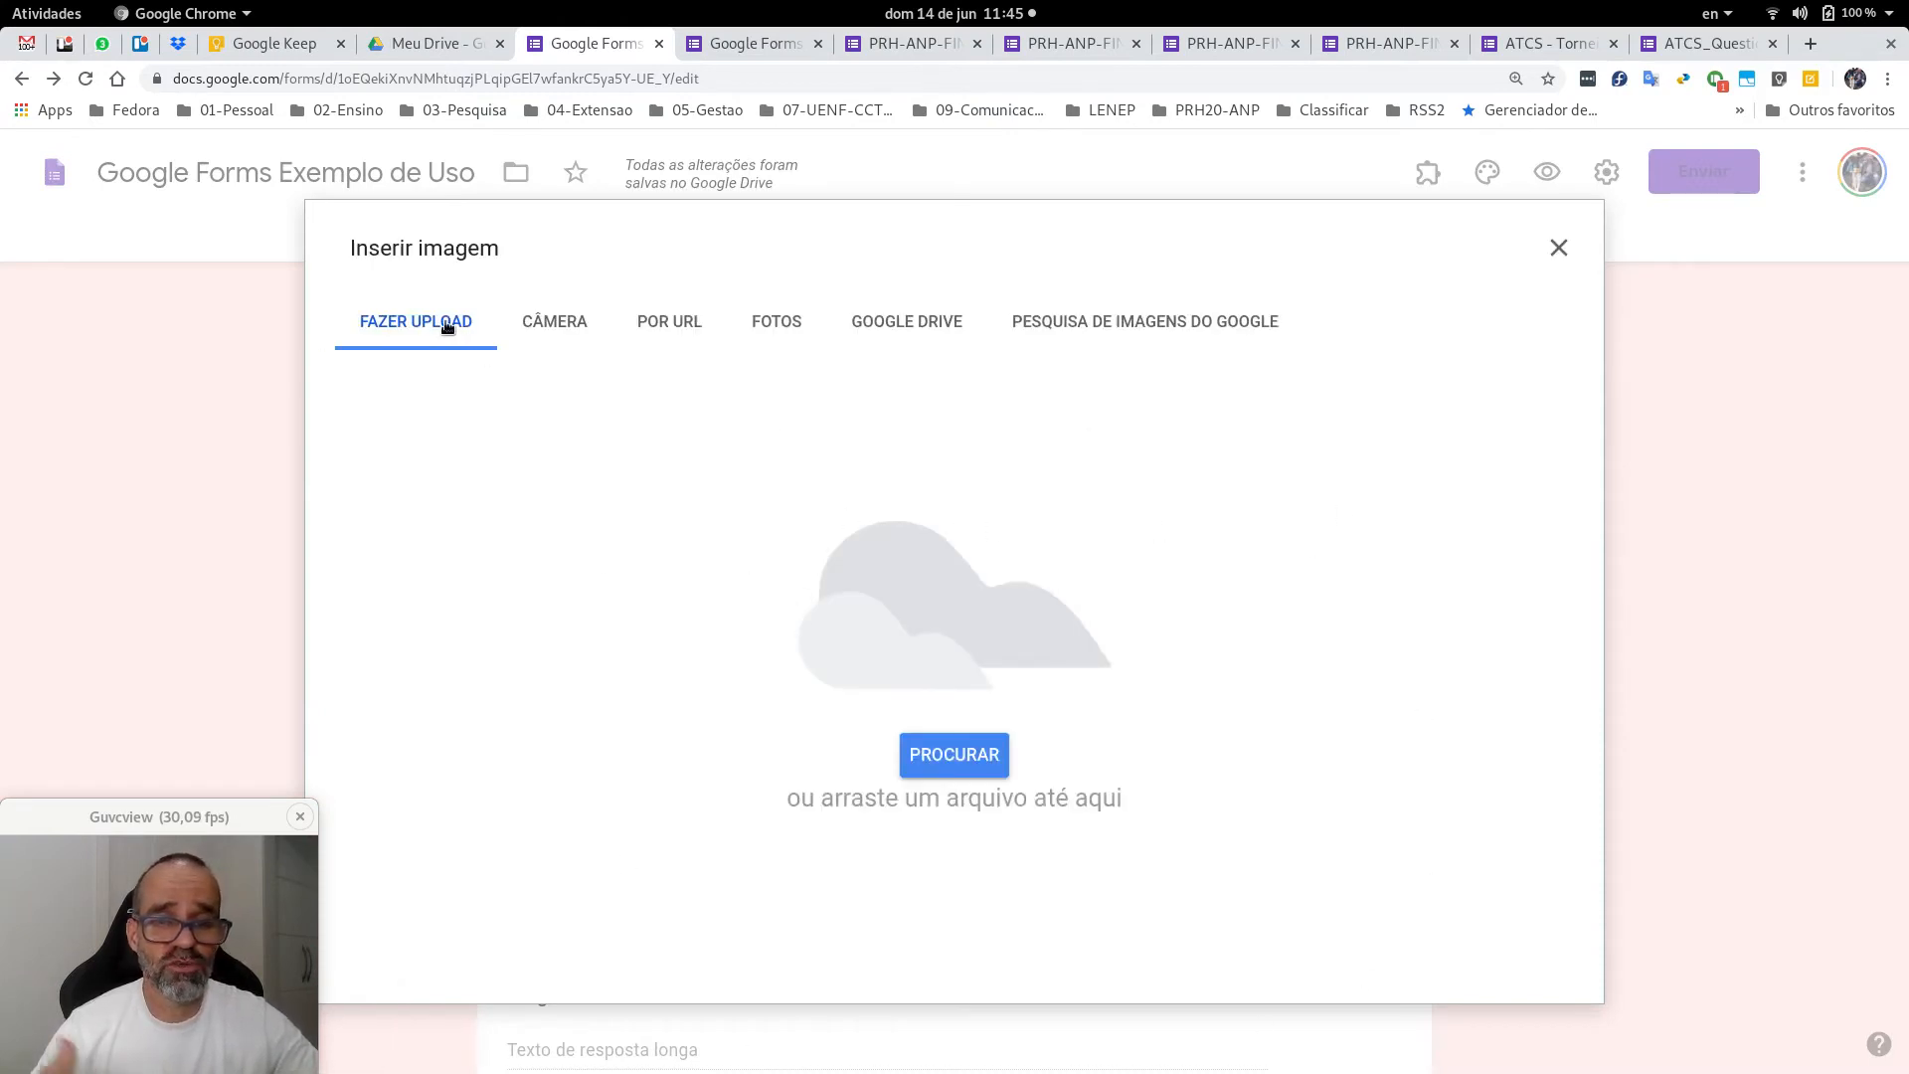
left_click(547, 328)
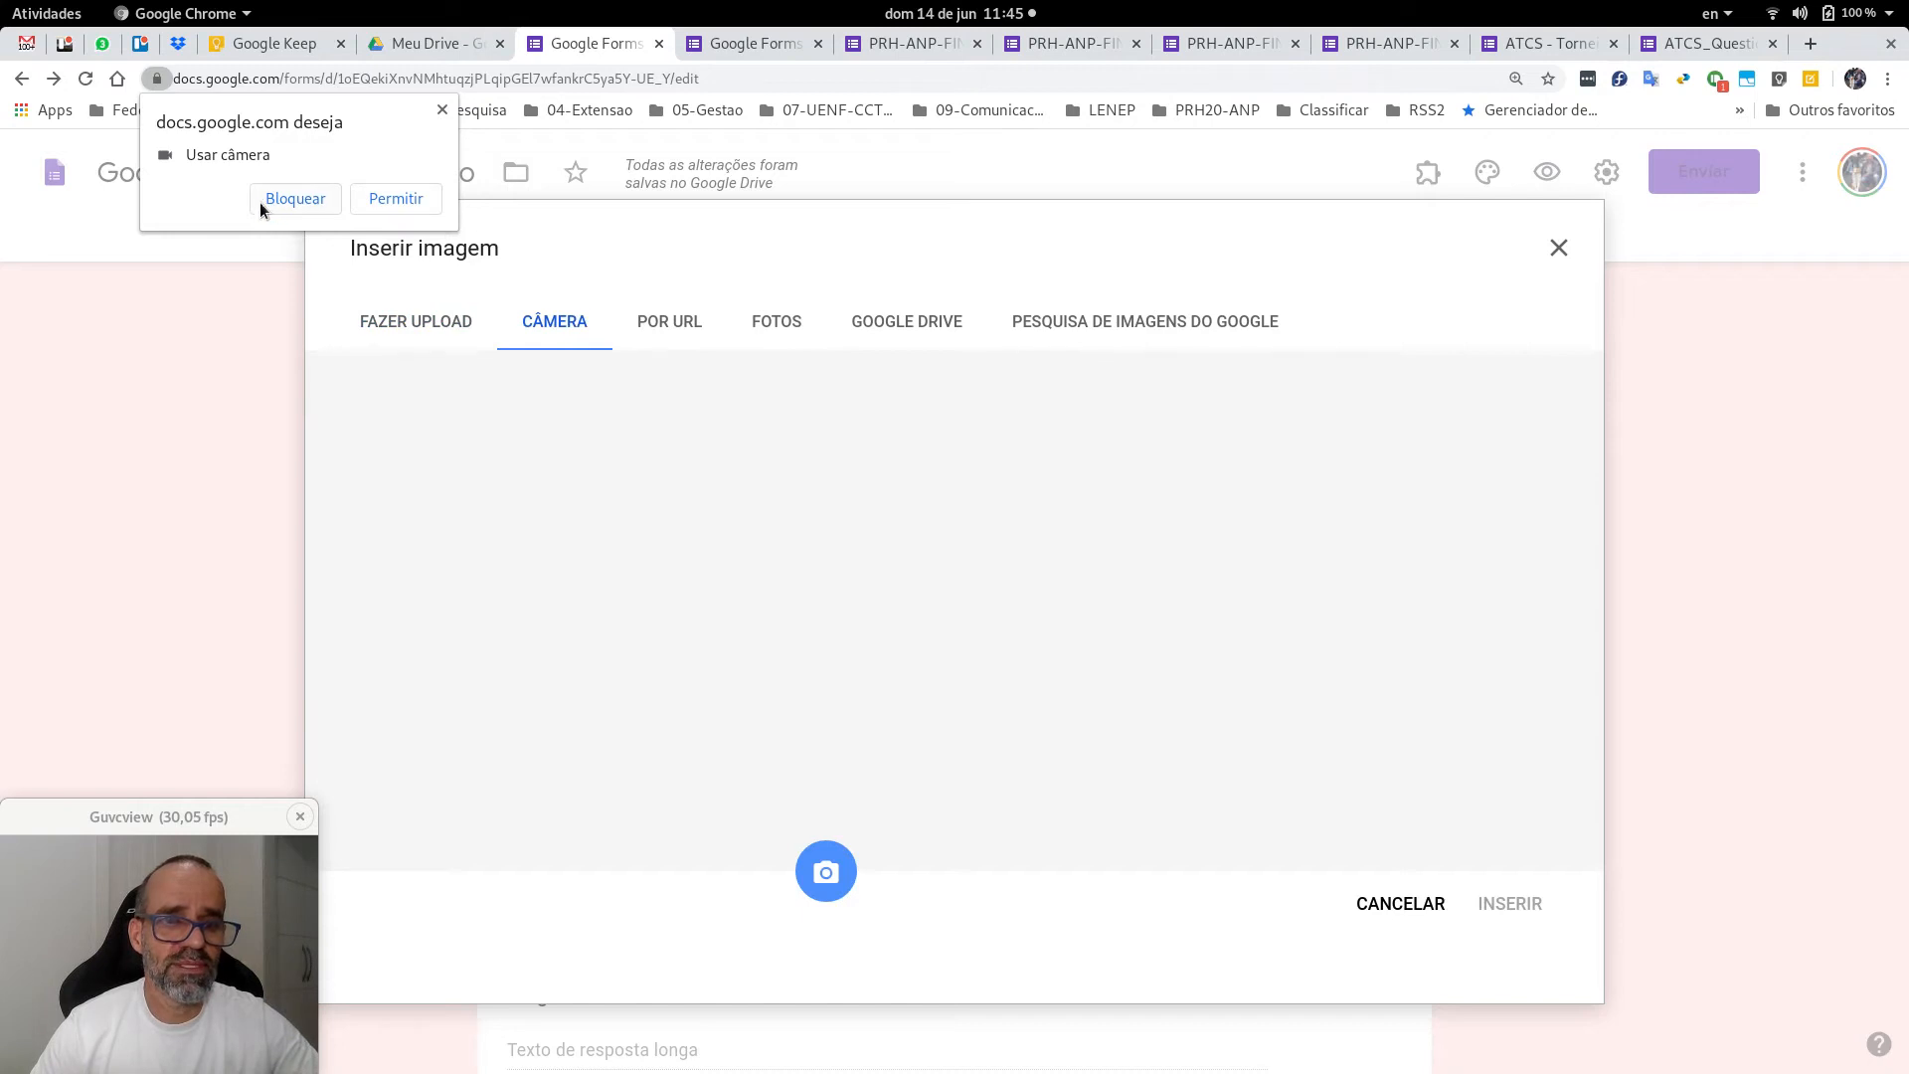
left_click(292, 197)
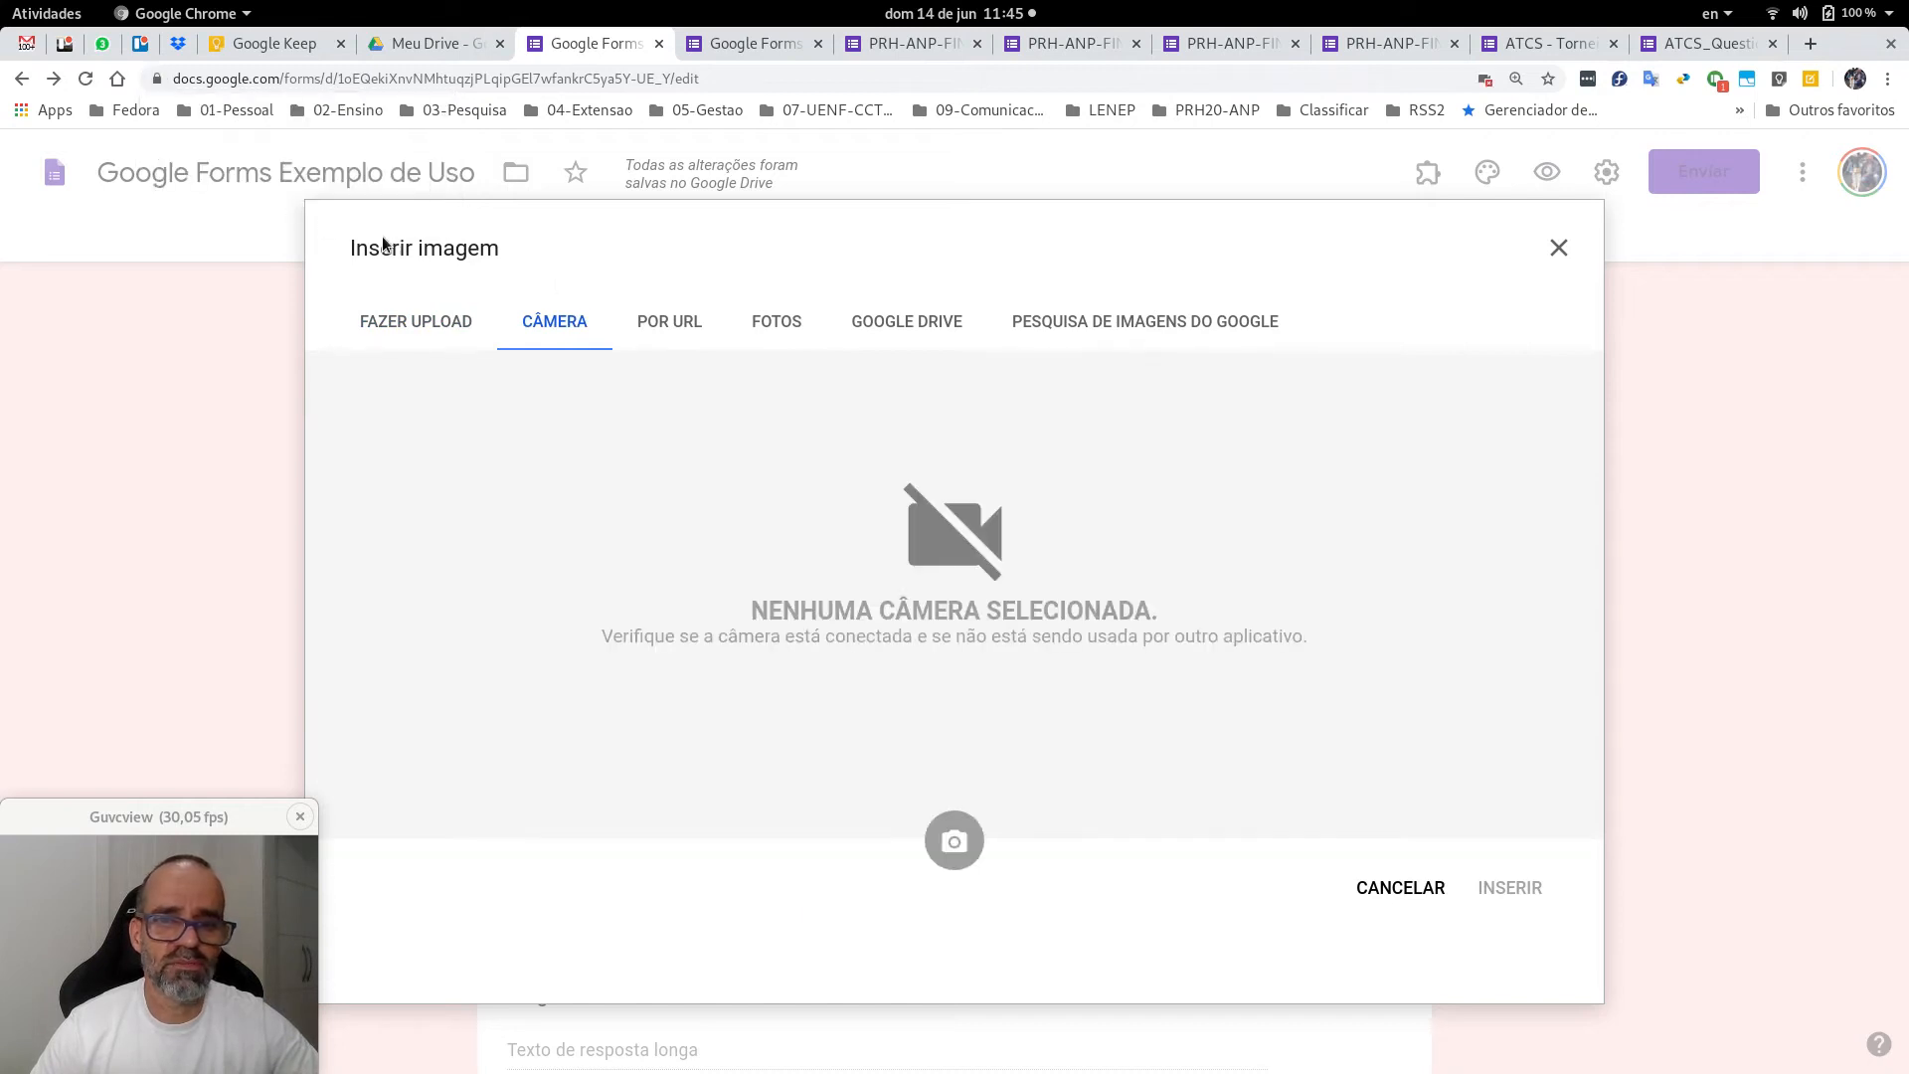
left_click(676, 326)
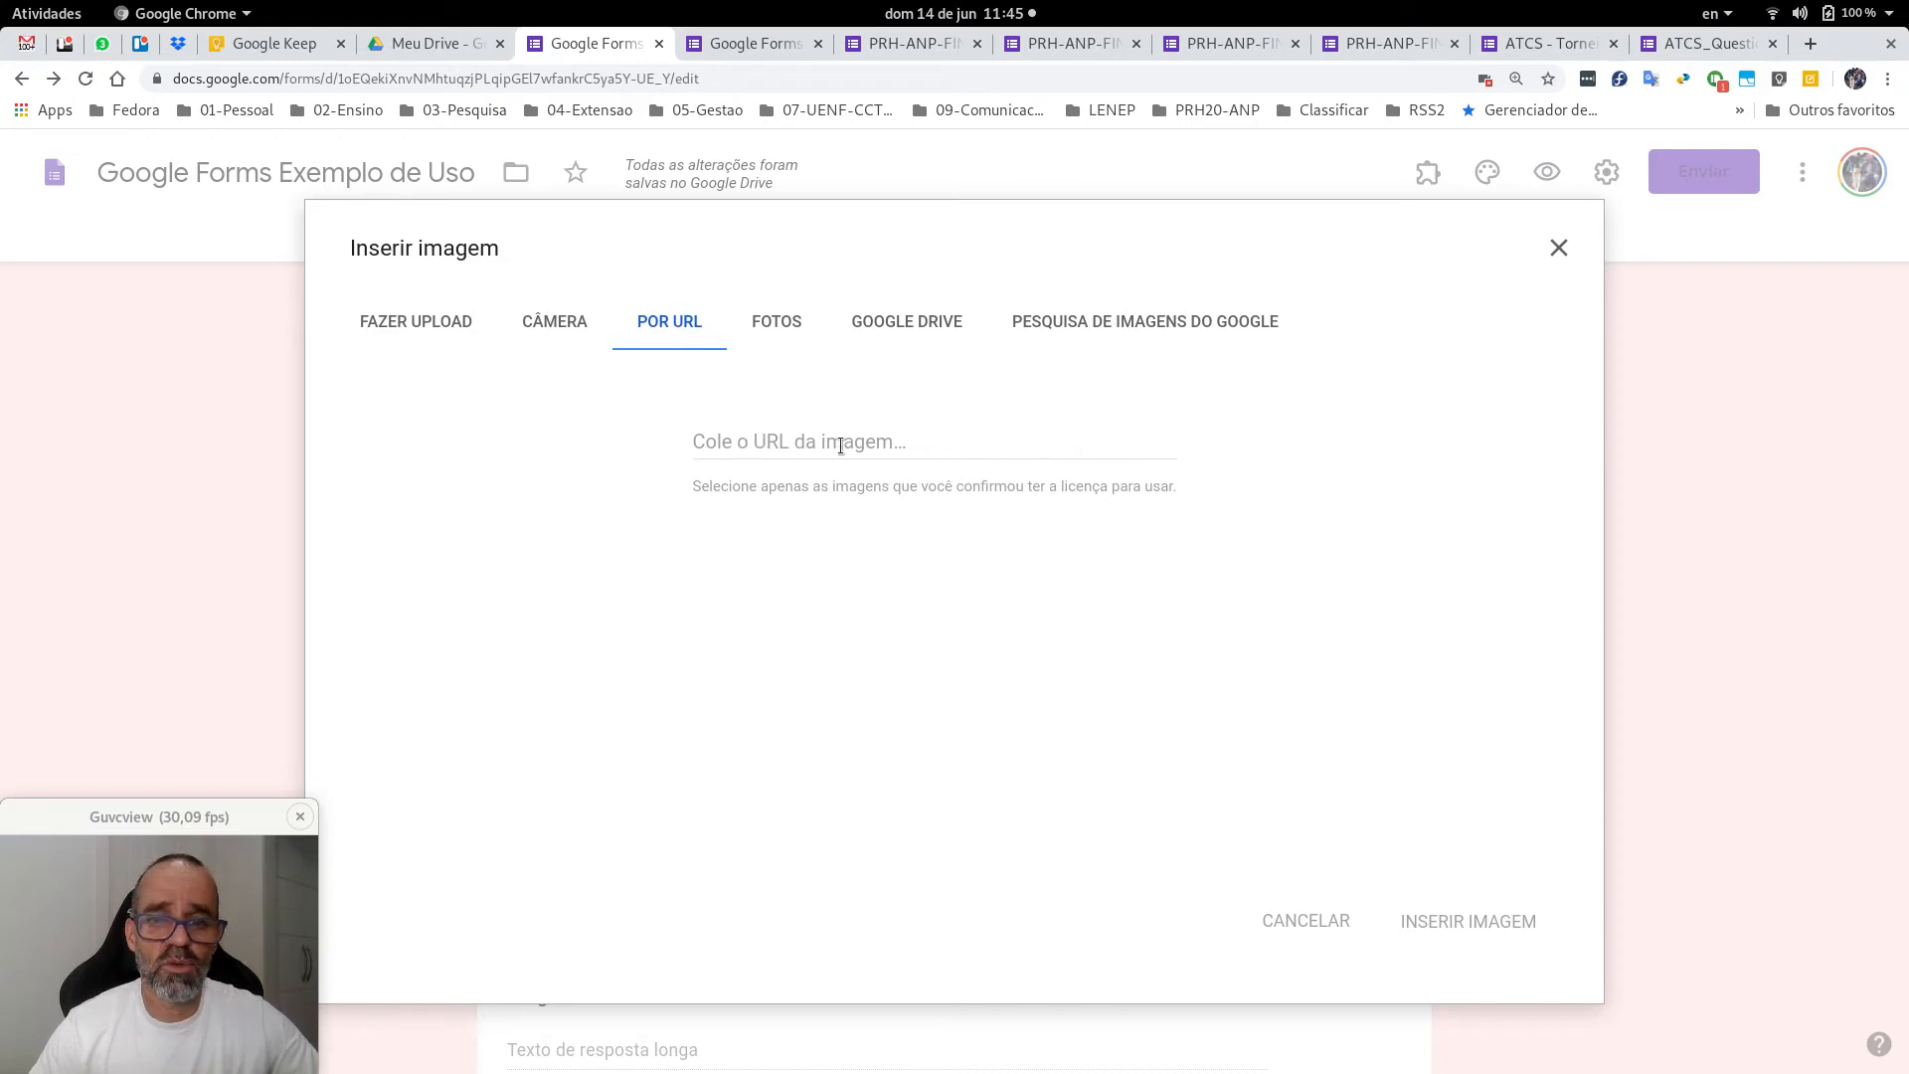
left_click(779, 318)
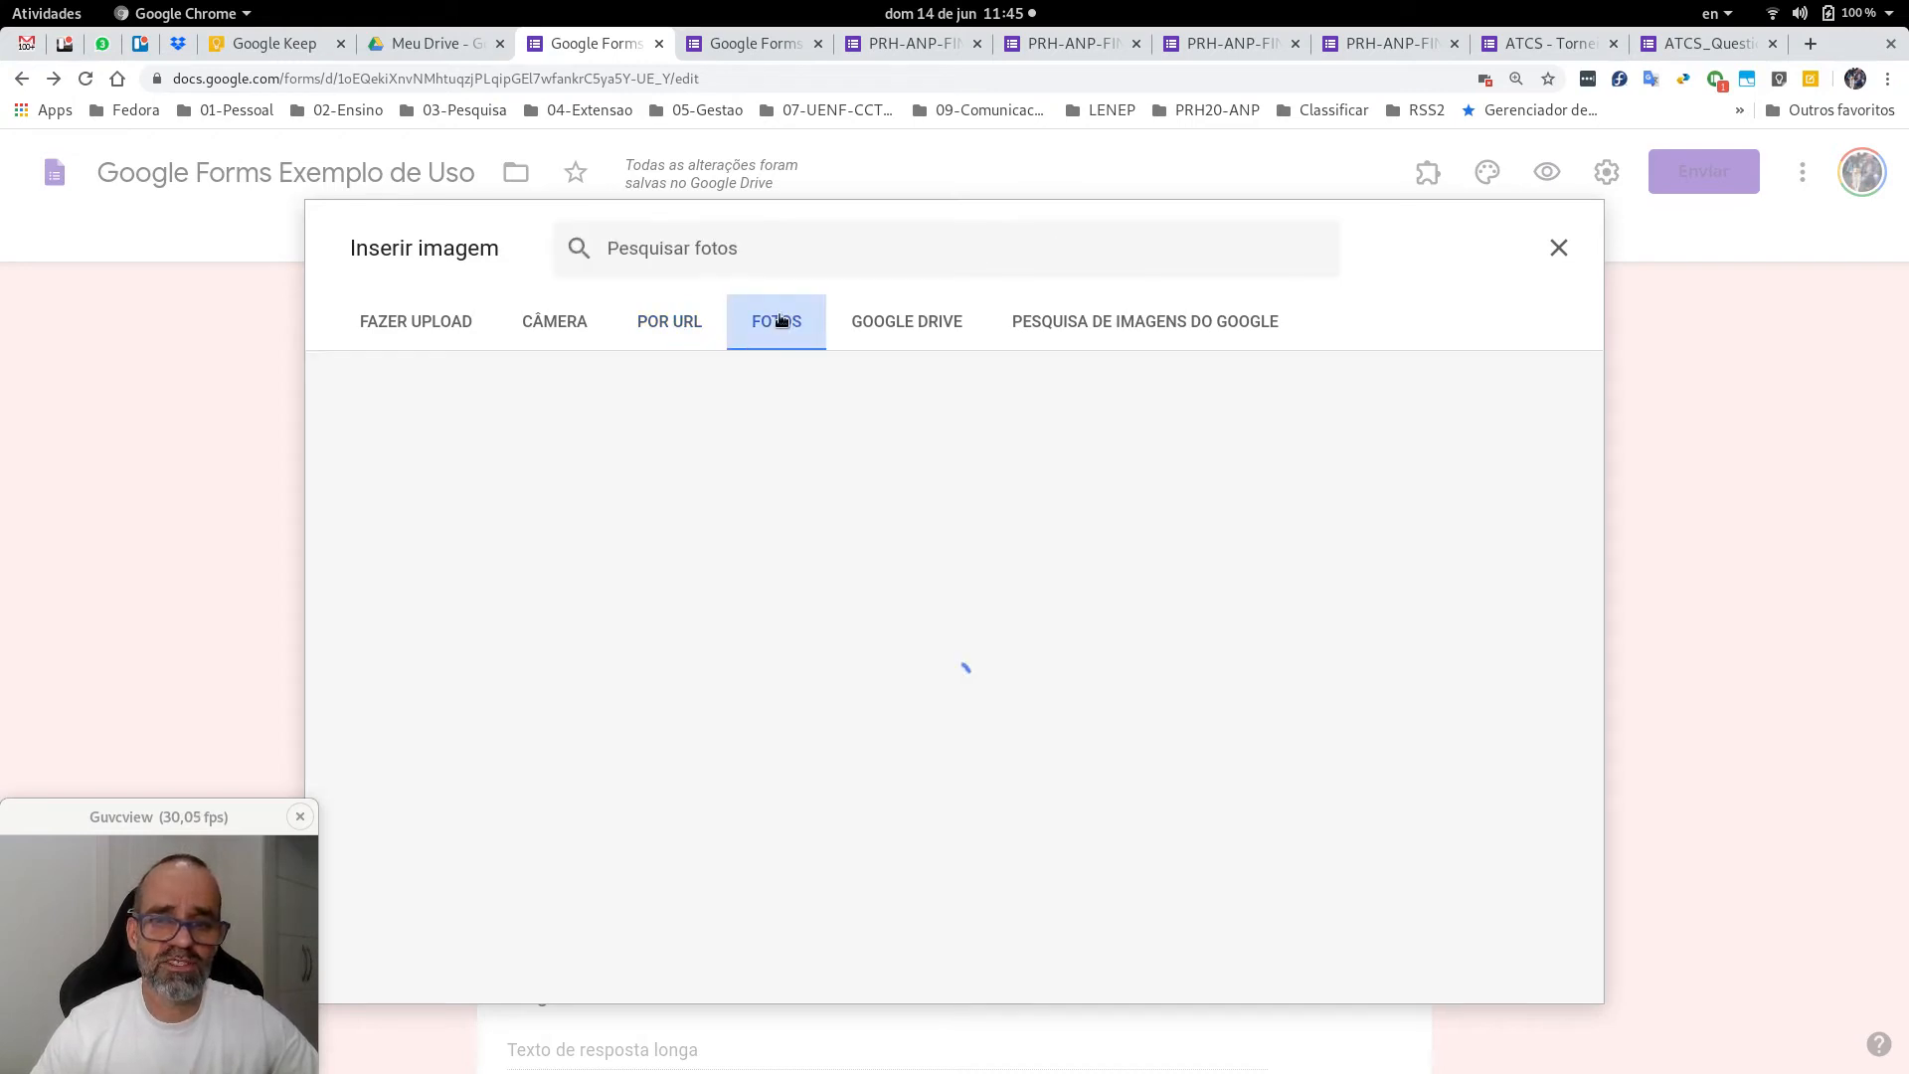
left_click(886, 322)
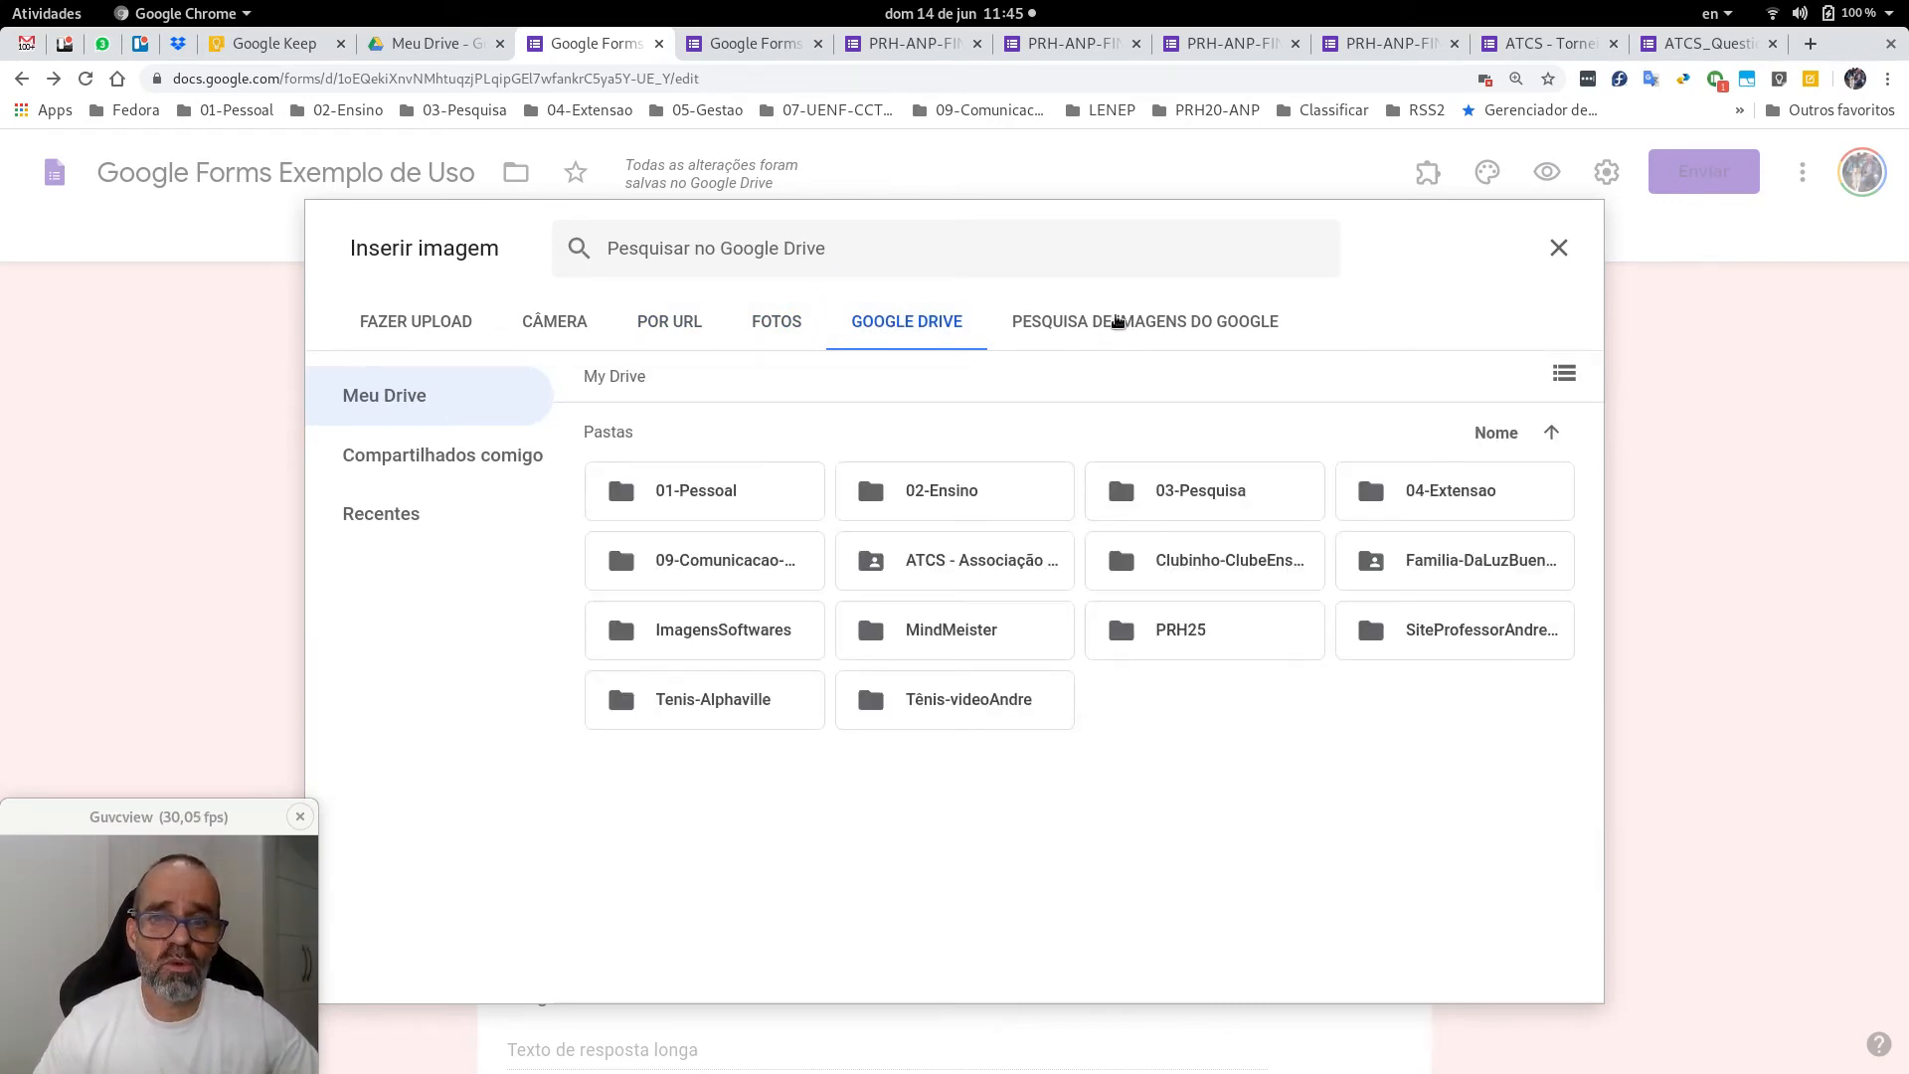
Insert Software-Imago-1.jpg from the ImagensSoftwares Drive folder into the form.
left_click(407, 45)
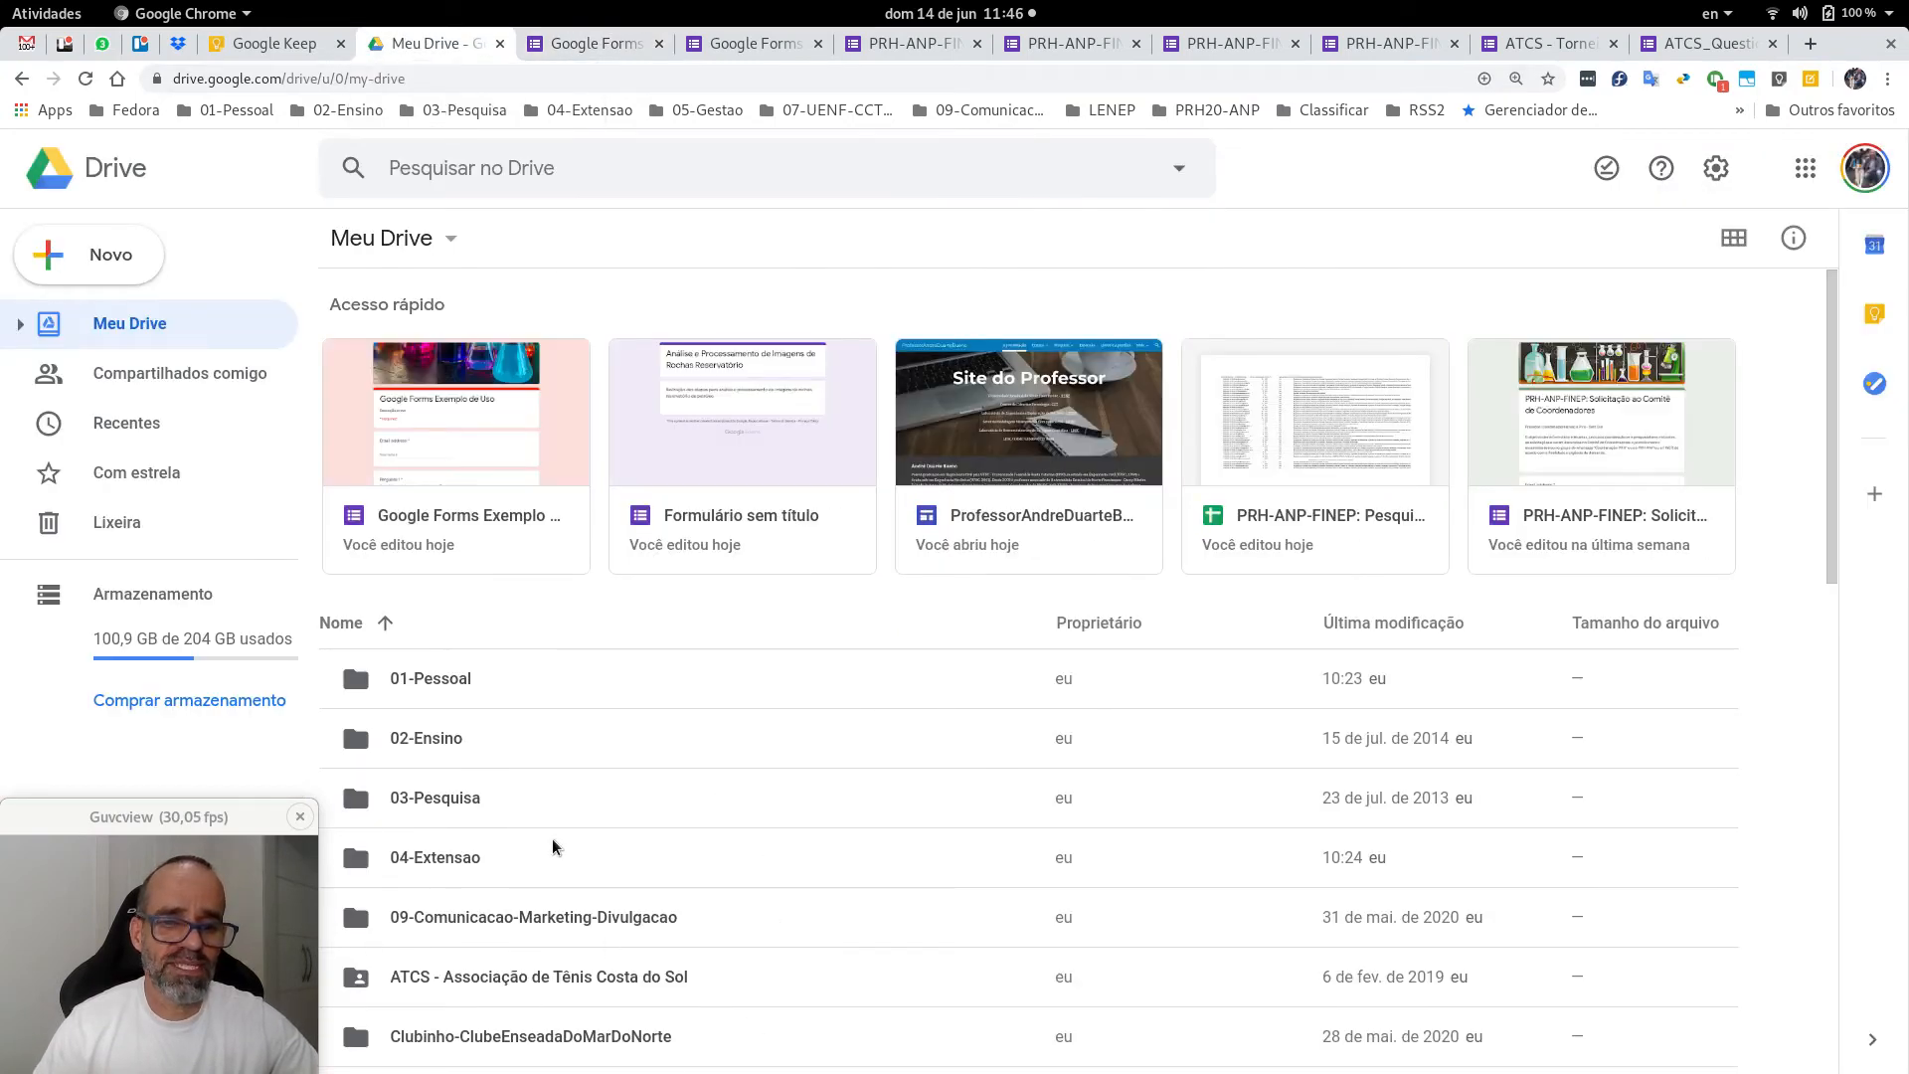
left_click(602, 45)
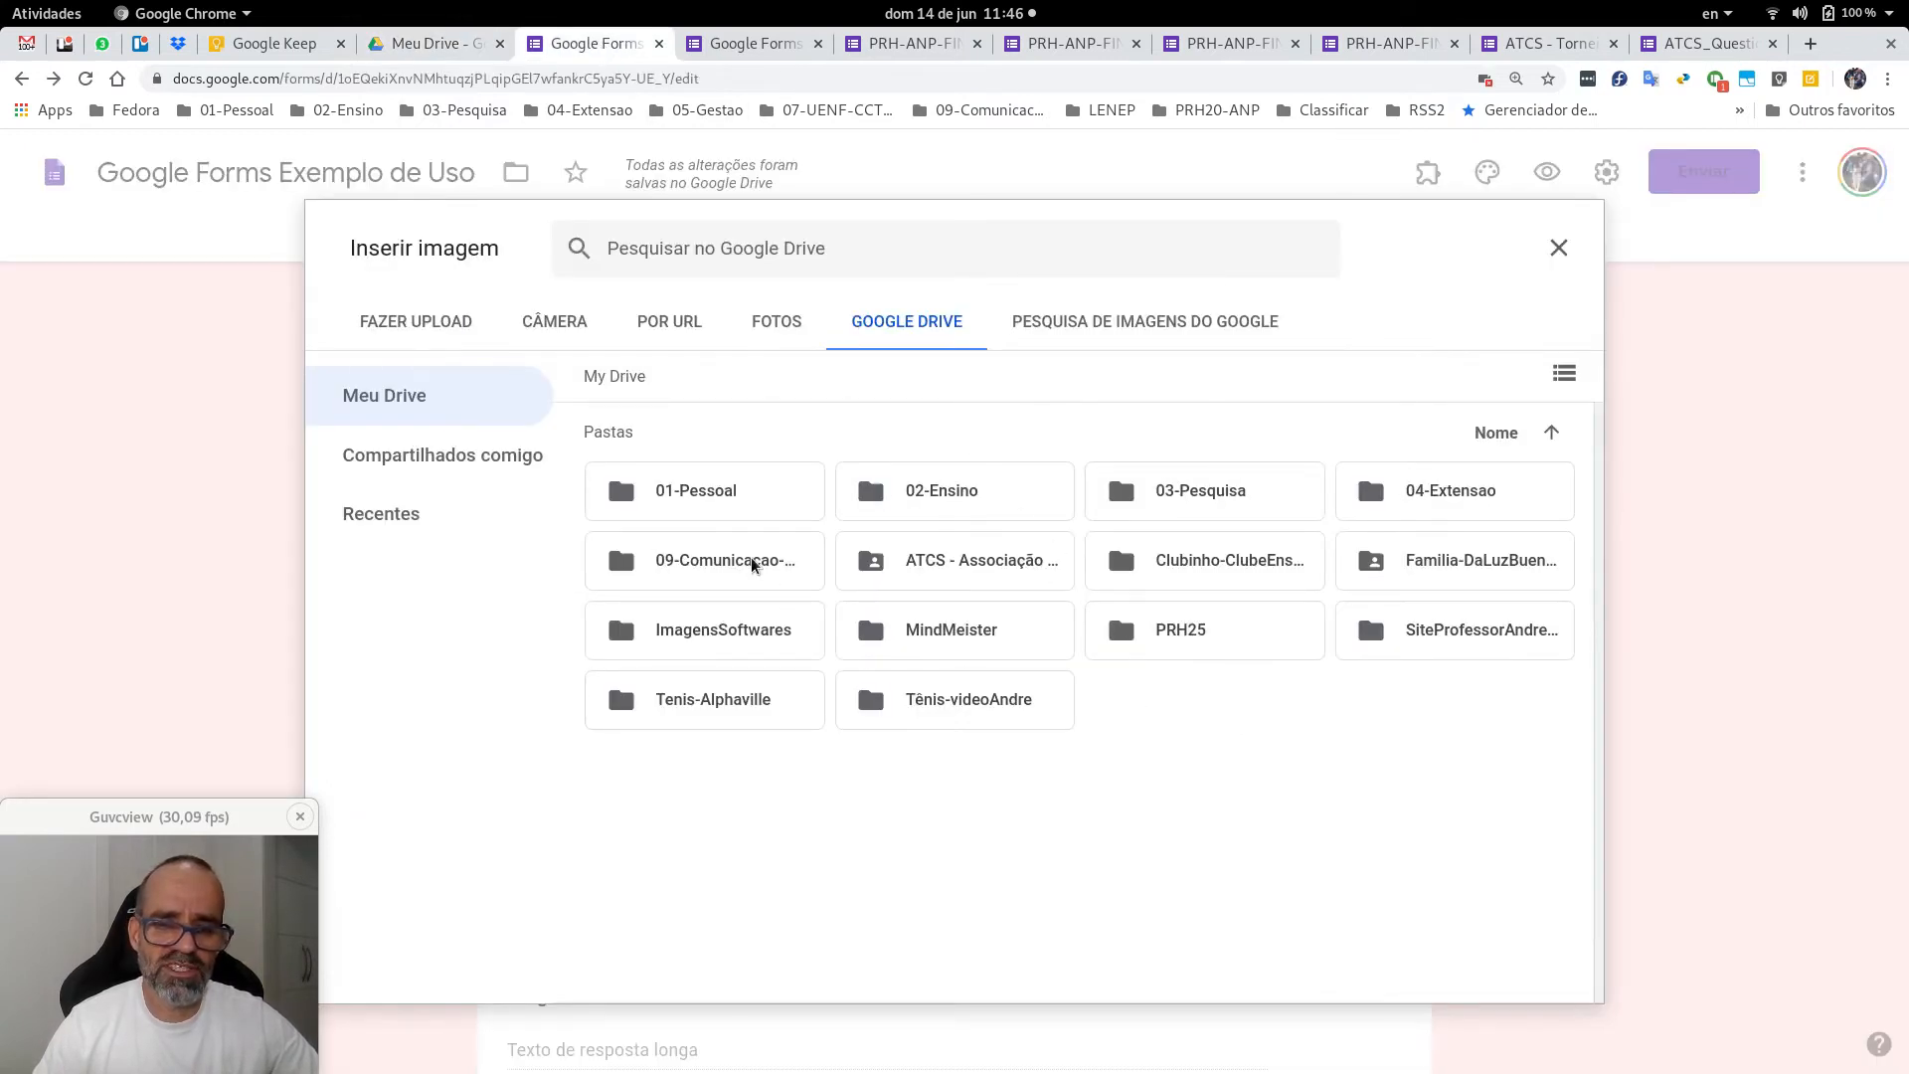
double_click(733, 633)
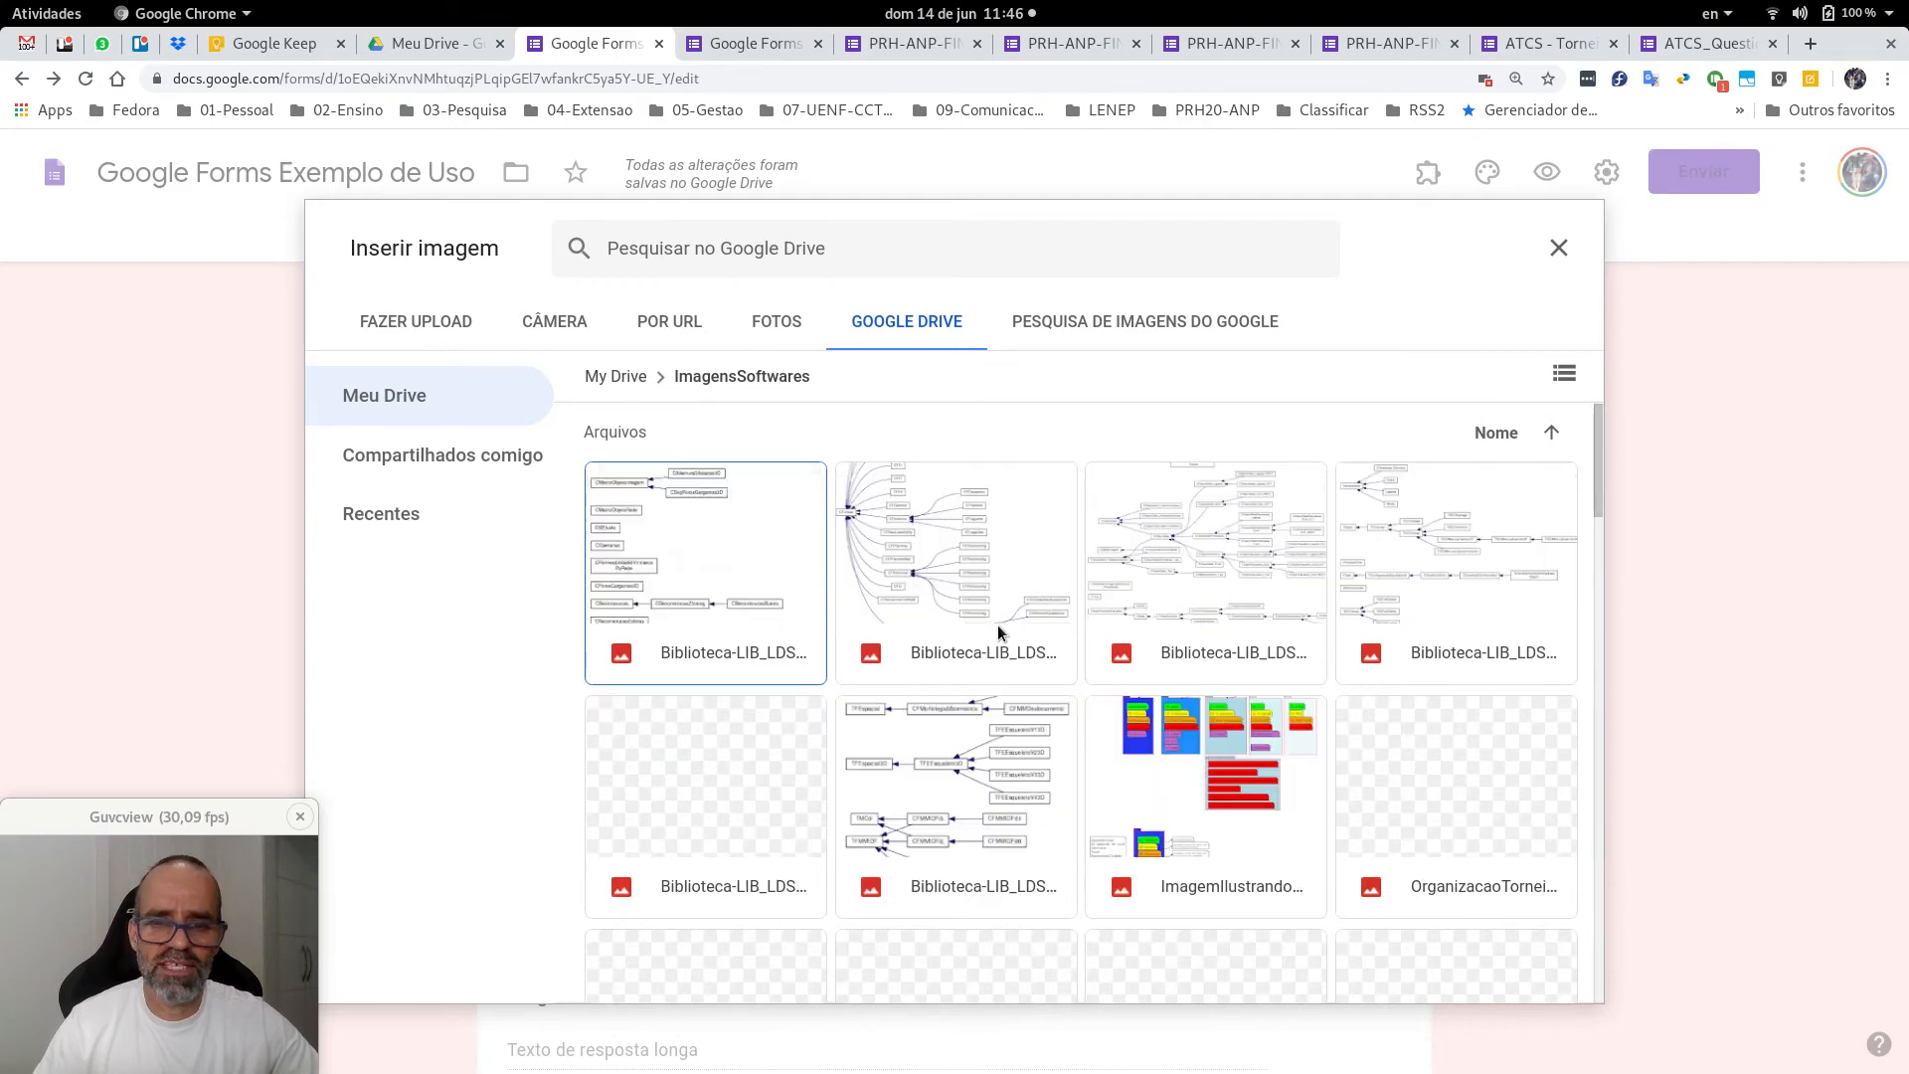
scroll(1114, 696, "down", 3)
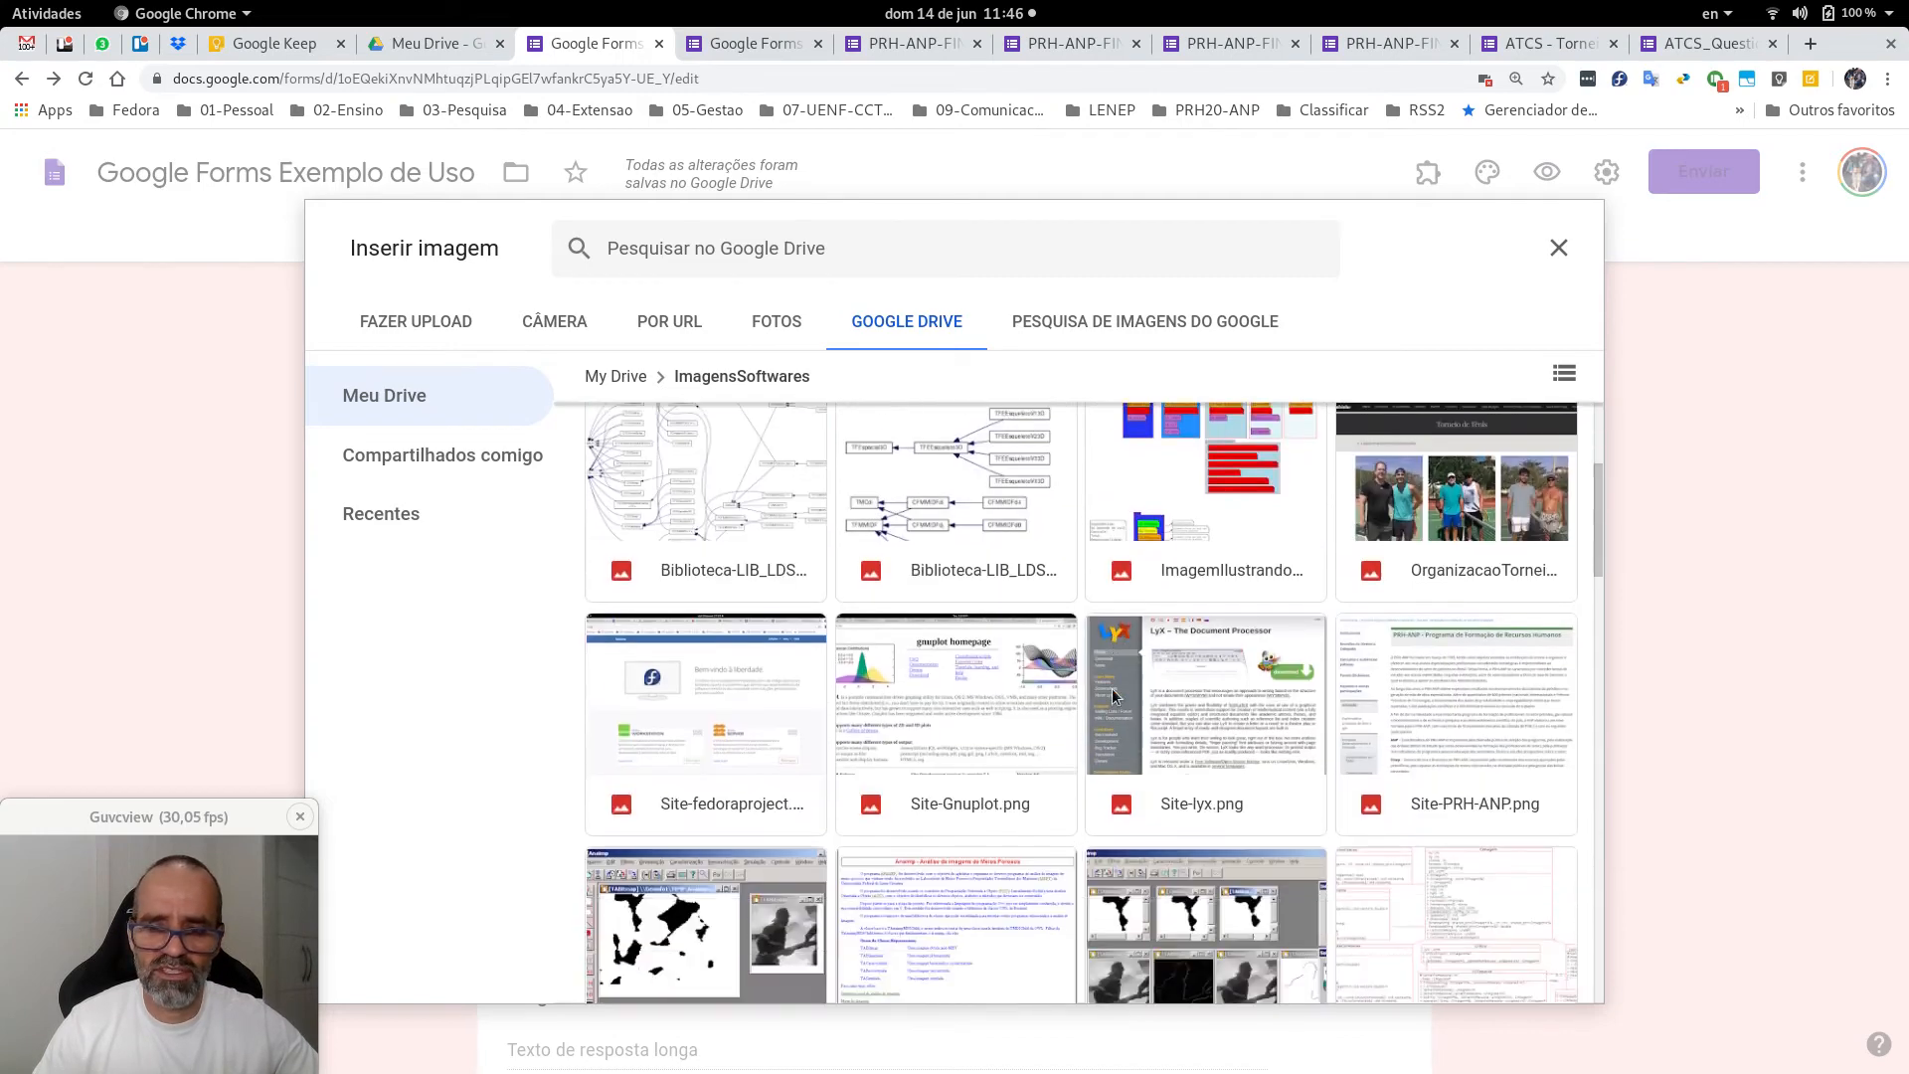
scroll(1114, 696, "down", 5)
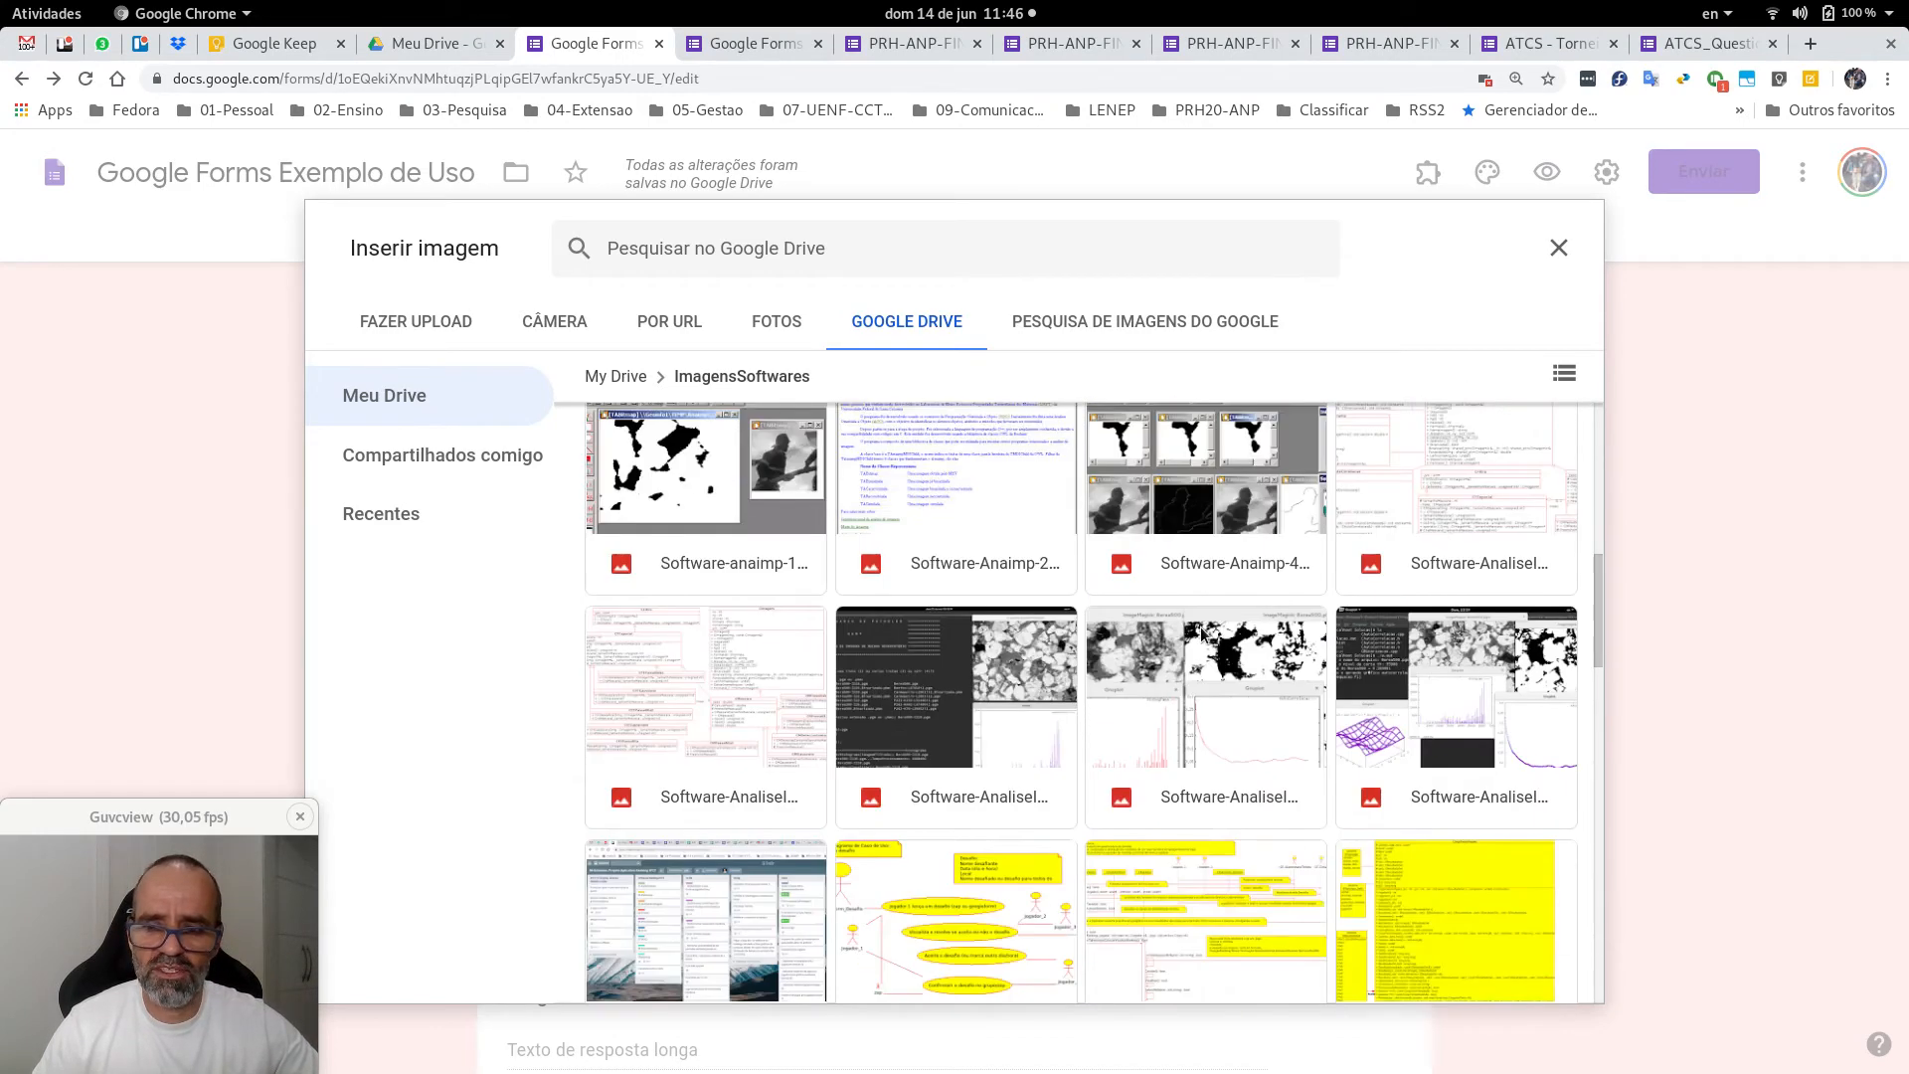
scroll(1197, 617, "down", 10)
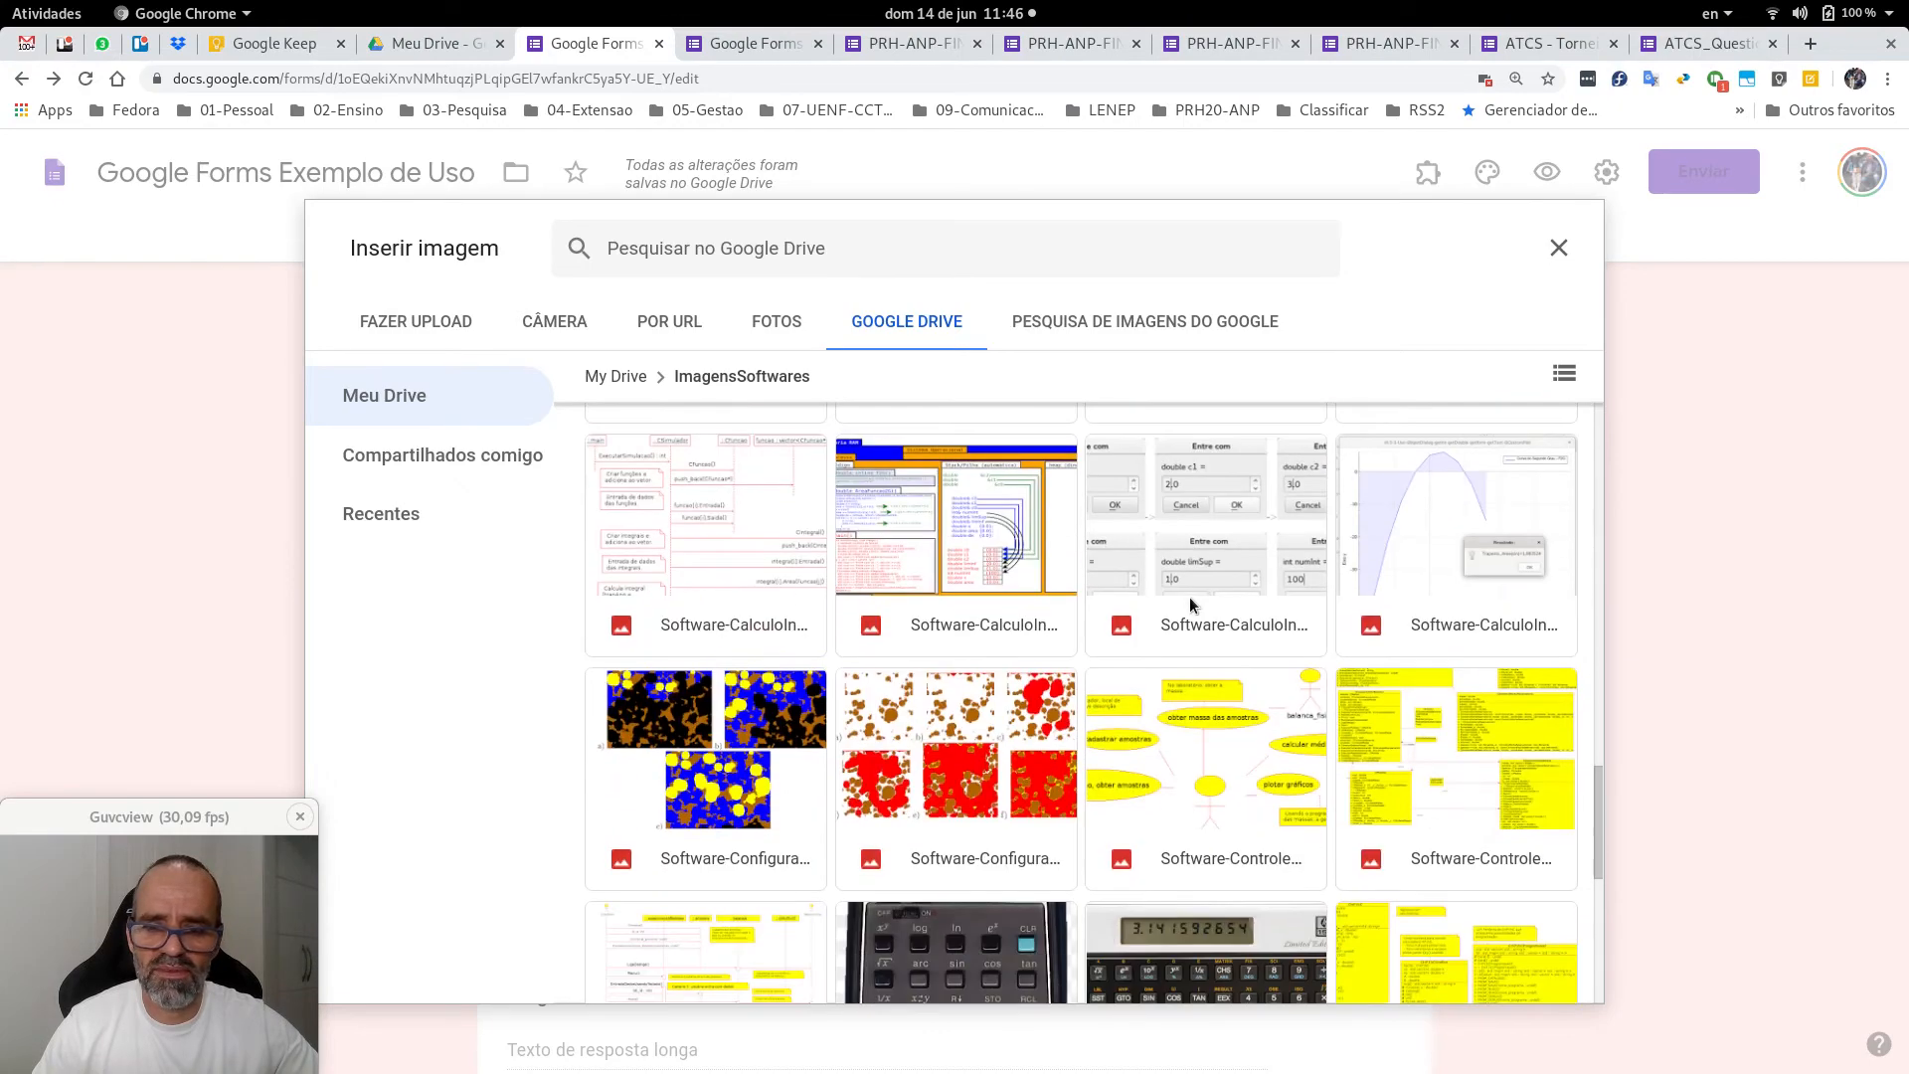
scroll(1189, 597, "down", 10)
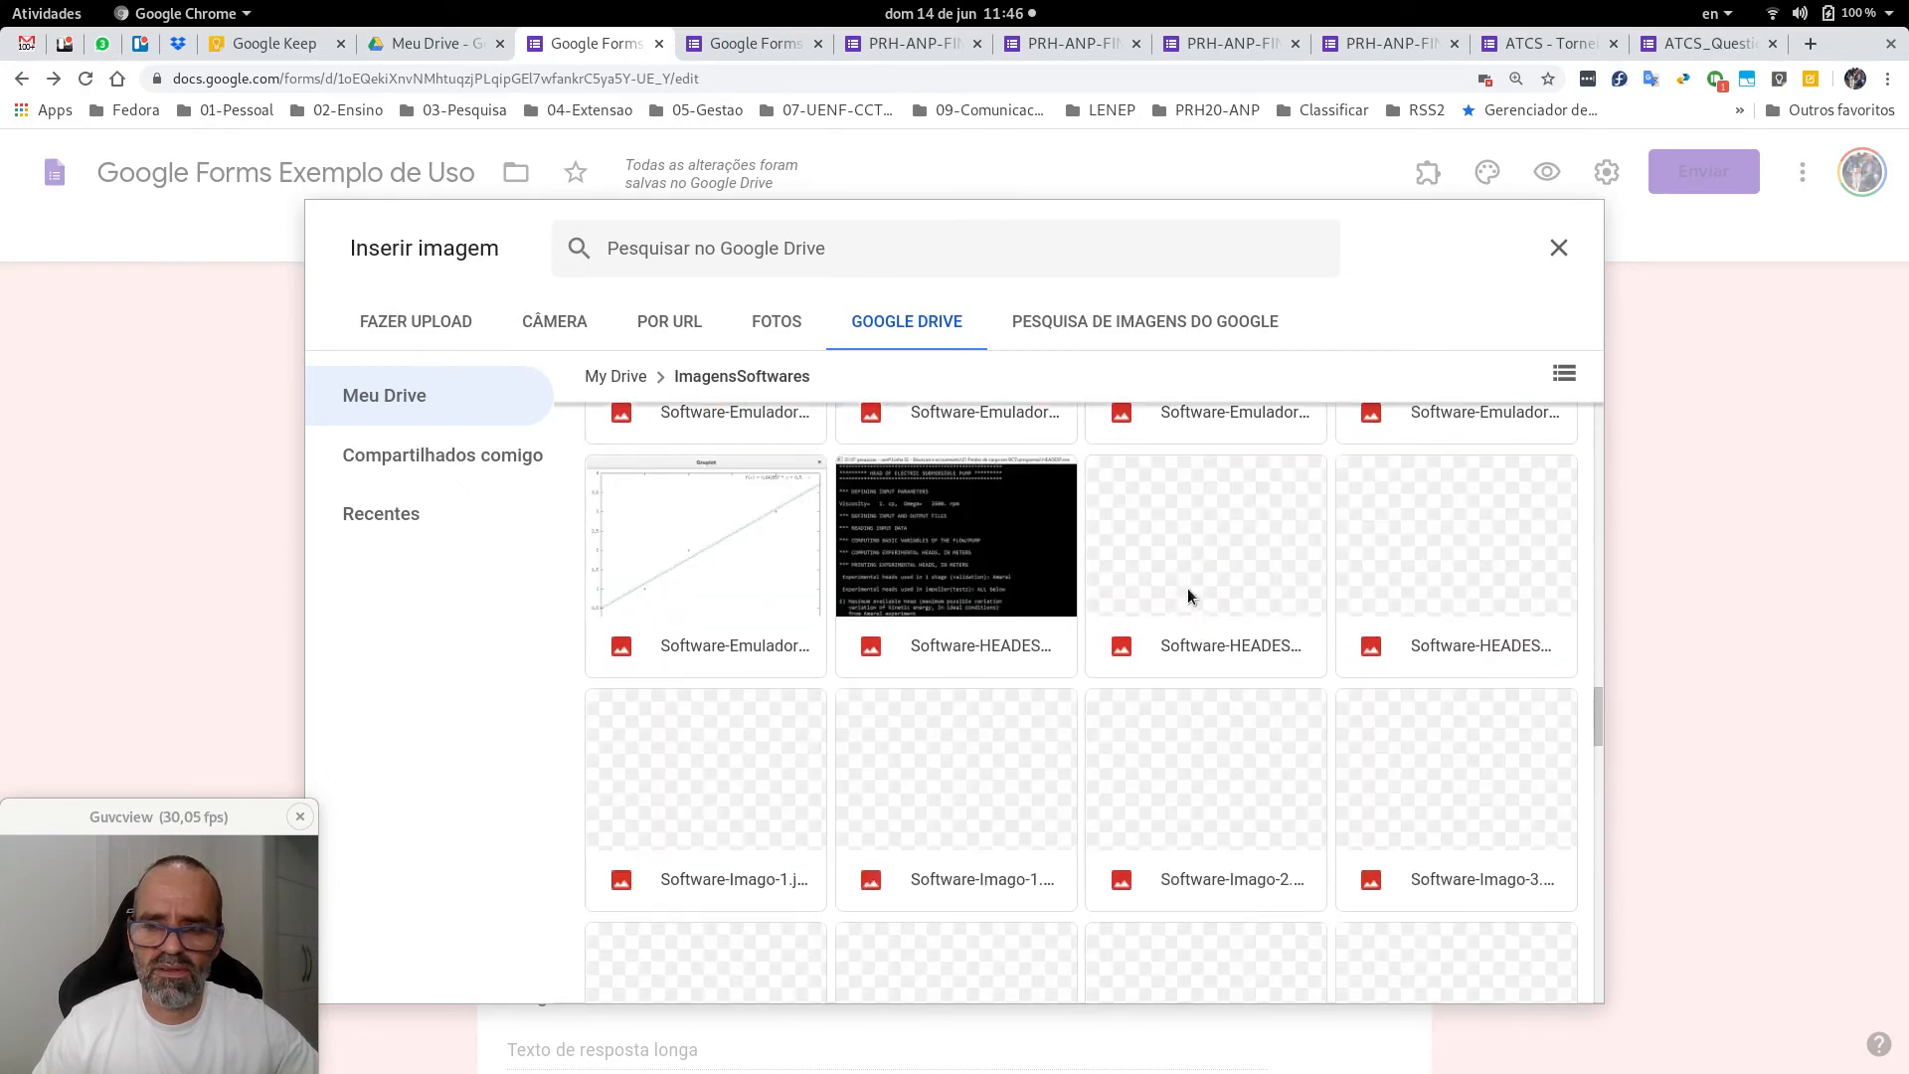
double_click(742, 795)
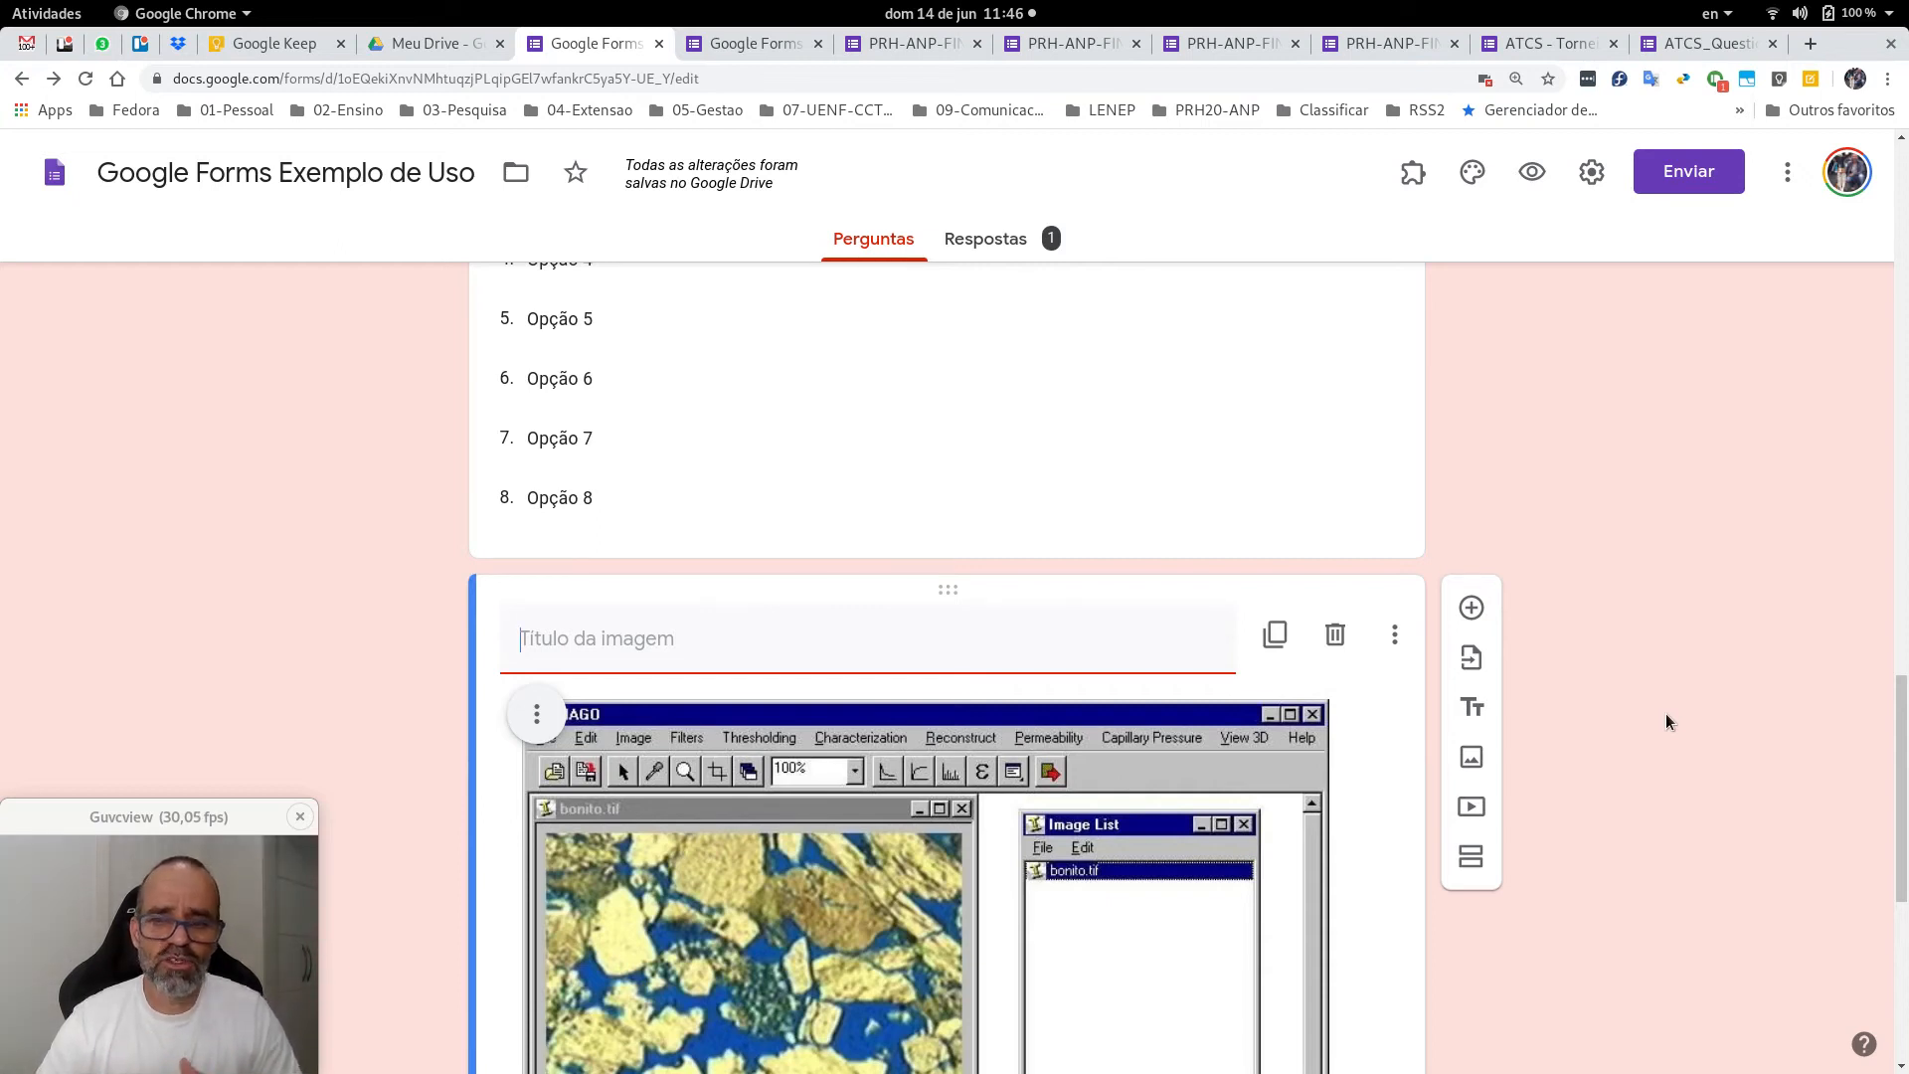
Title the Imago image 'Imagem ilustrativa do software Imago'.
scroll(1668, 712, "down", 4)
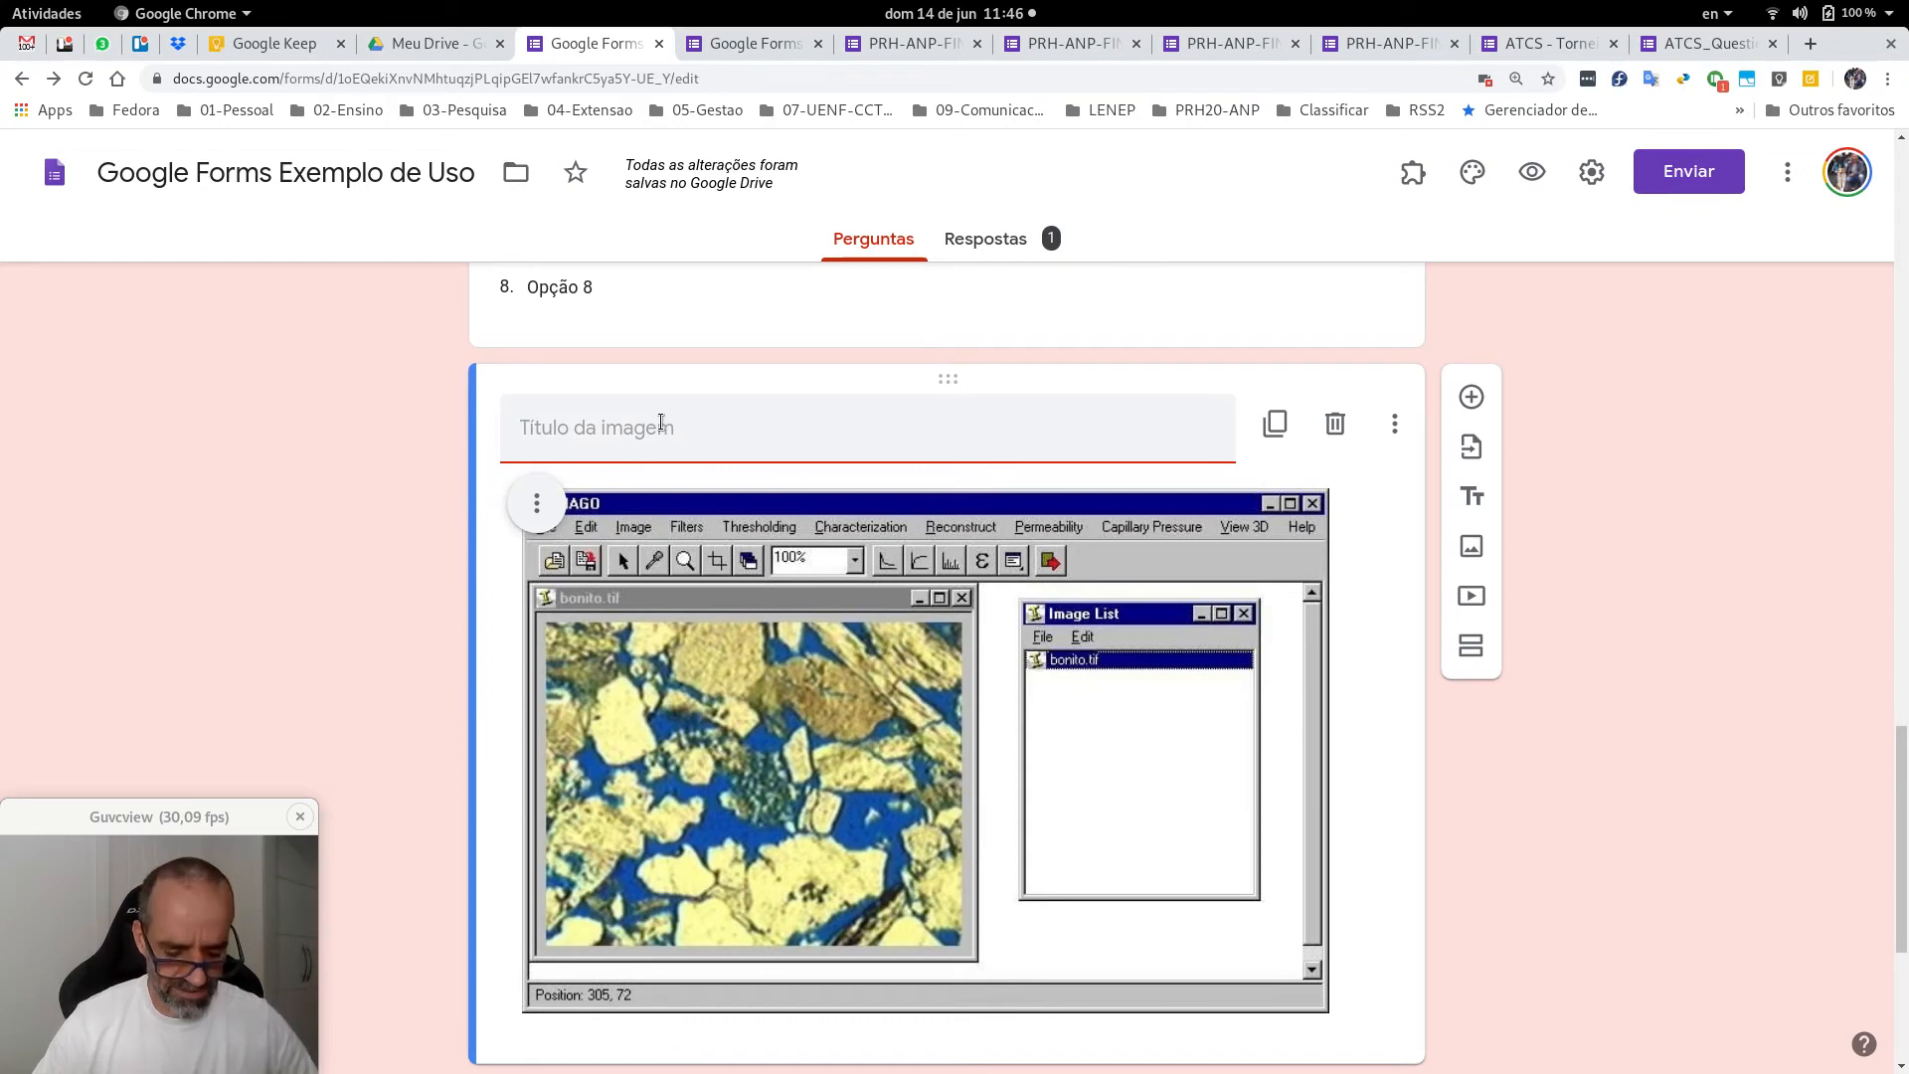
type("Imagem ")
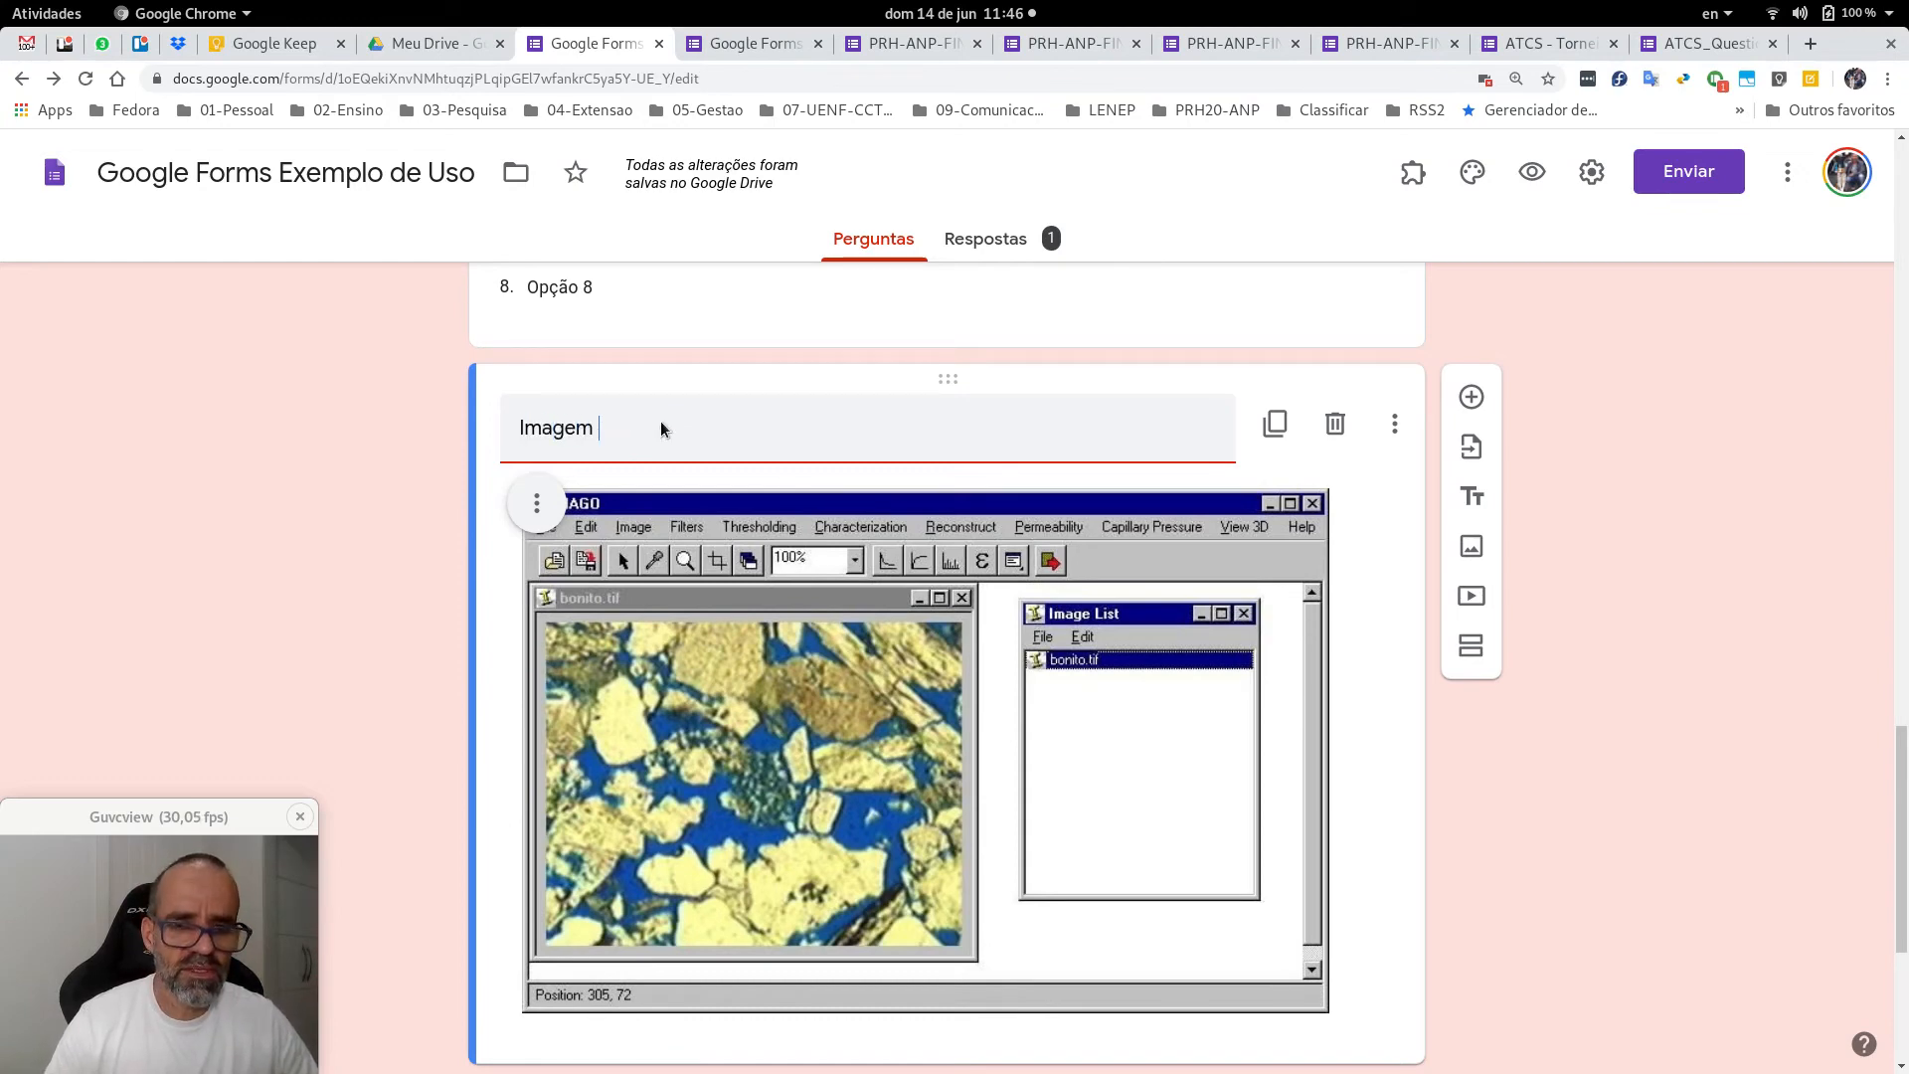
type("ilustrativa ")
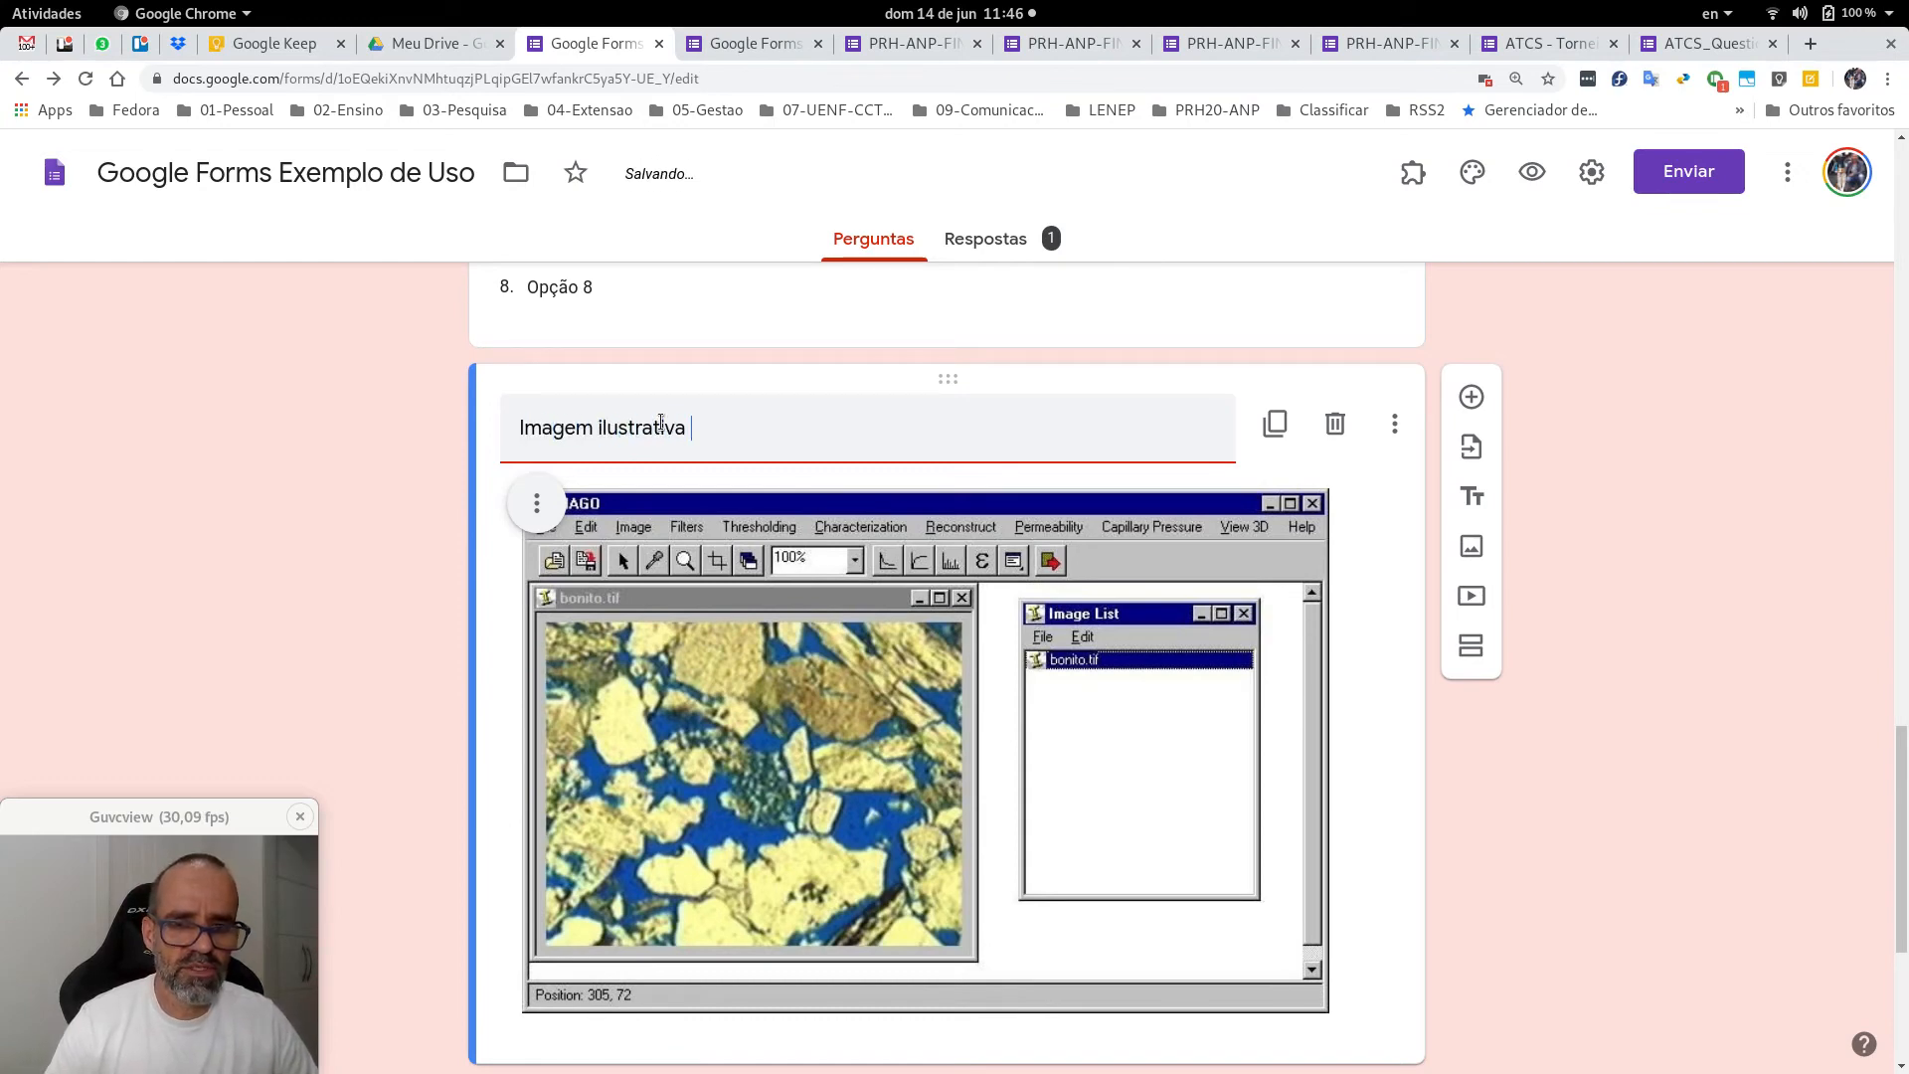
type("do software I")
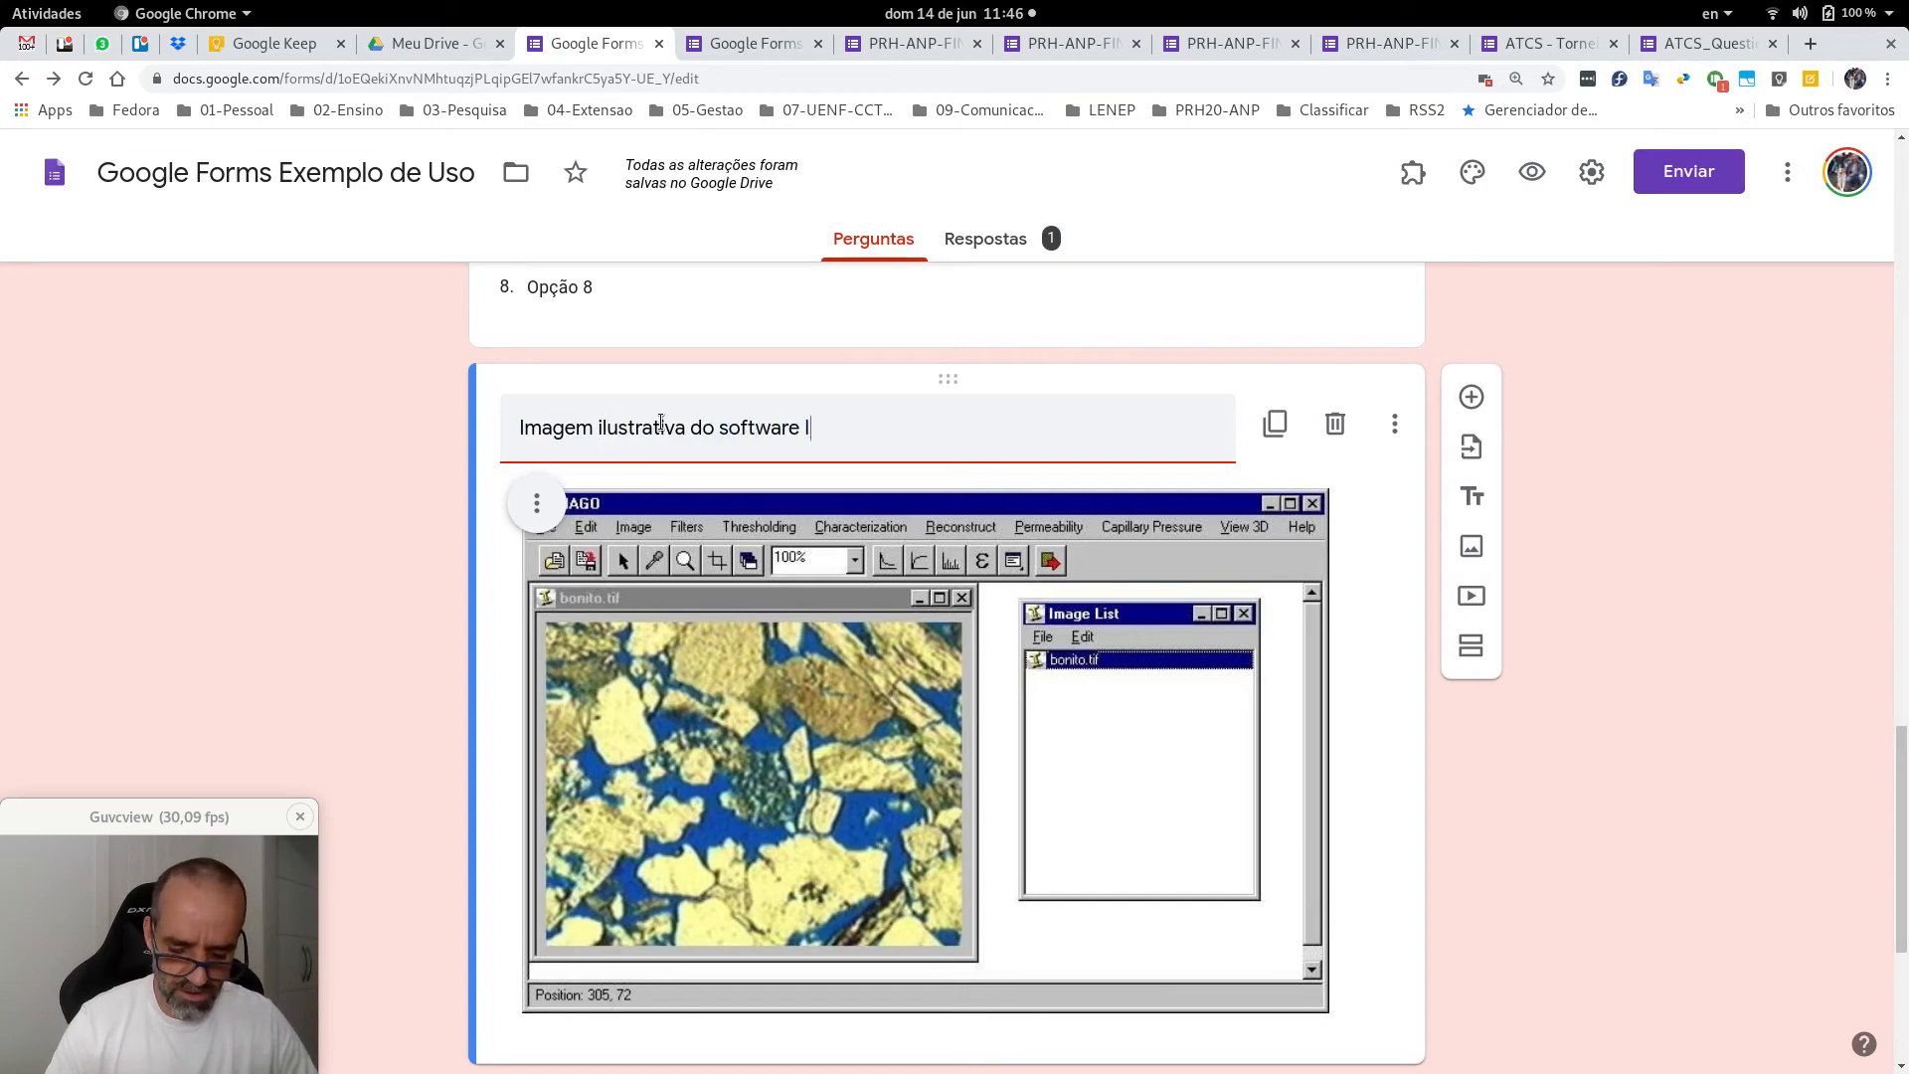
type("mago")
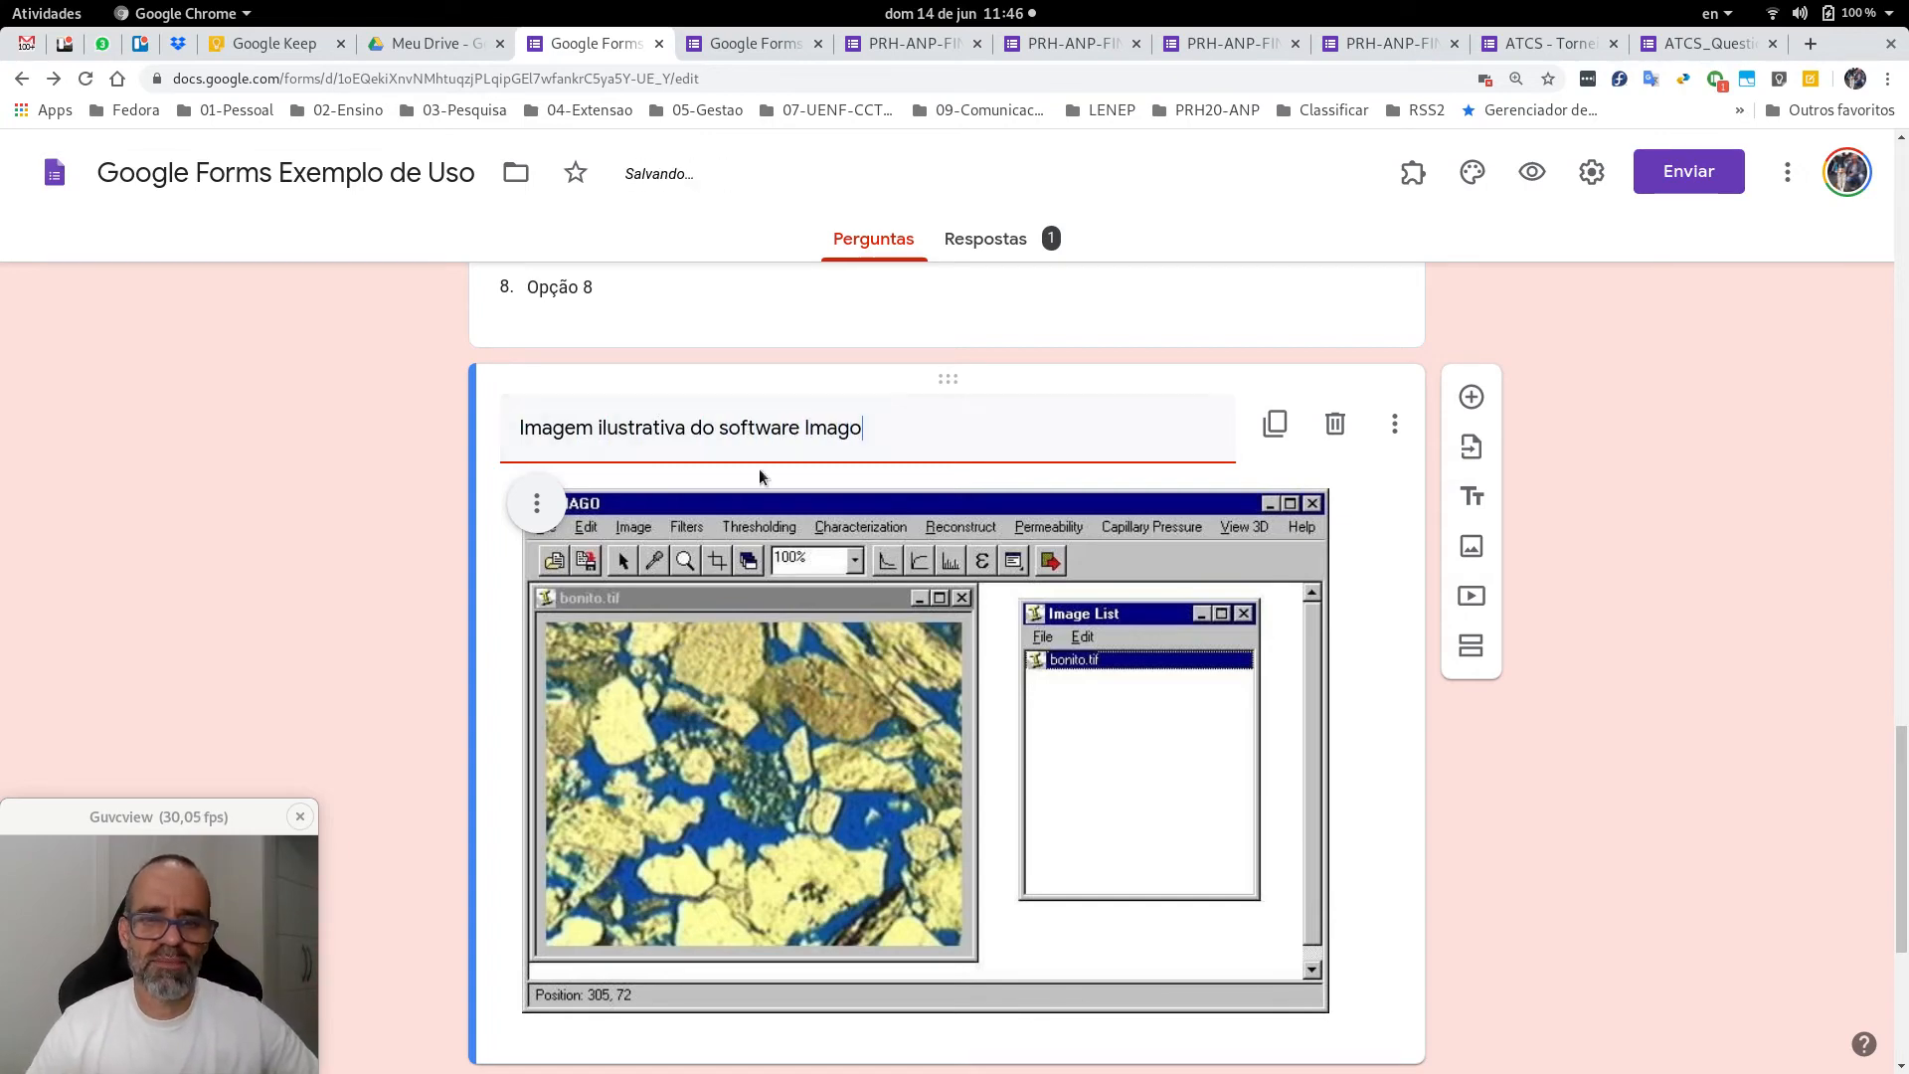
scroll(758, 475, "down", 2)
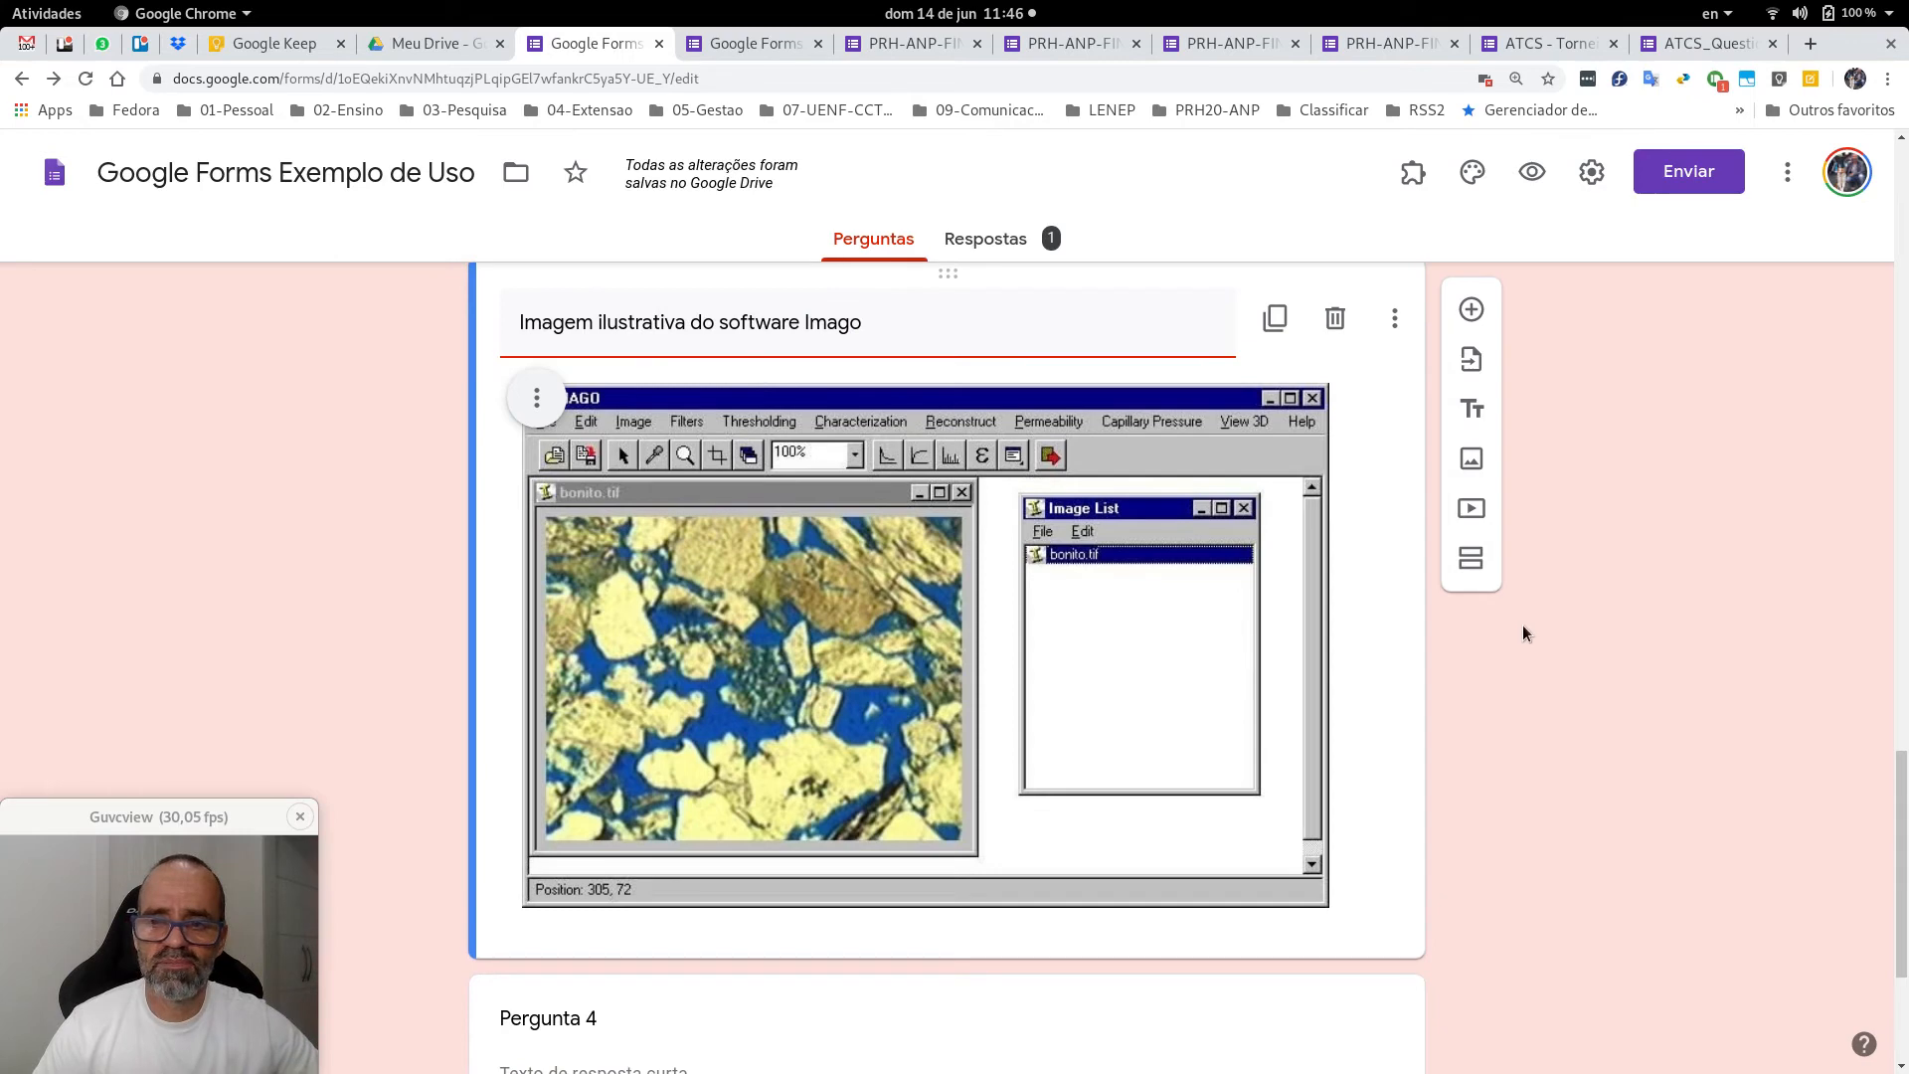
scroll(1524, 633, "up", 15)
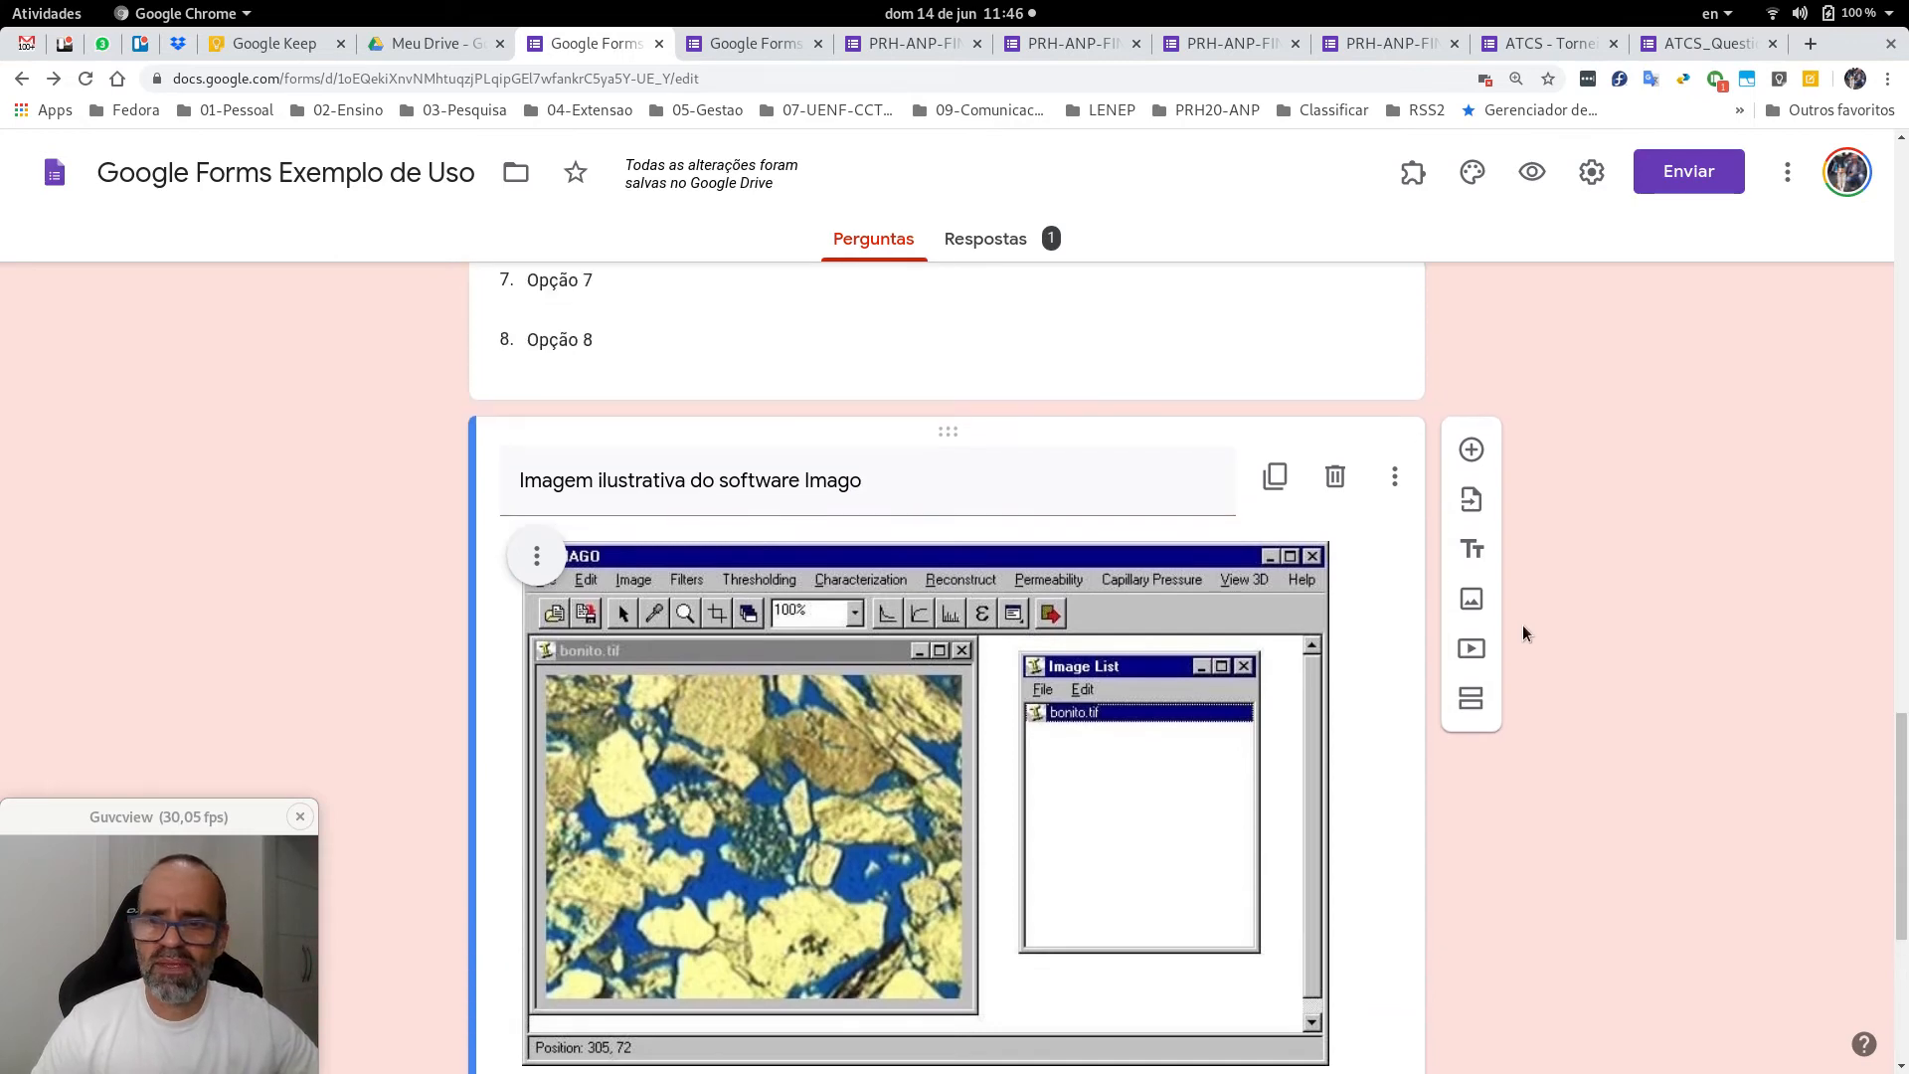
scroll(1527, 604, "down", 2)
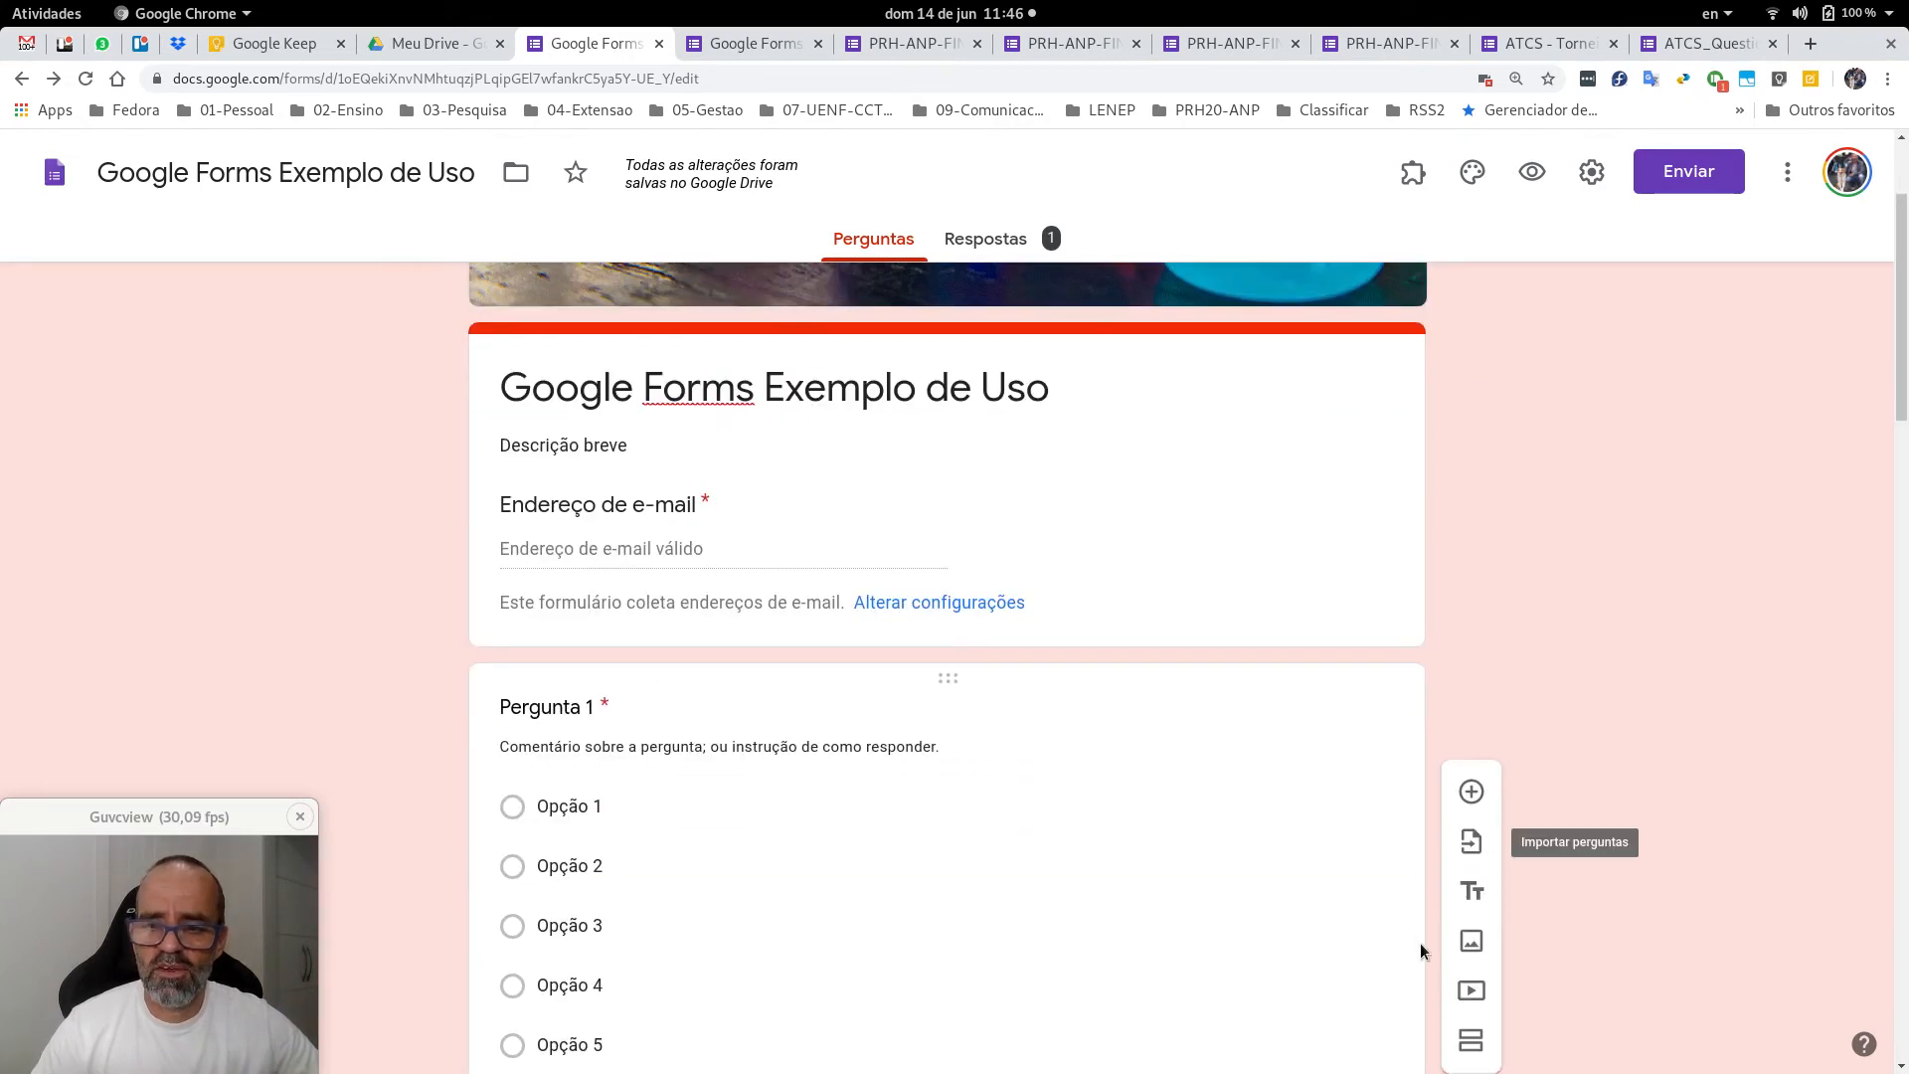
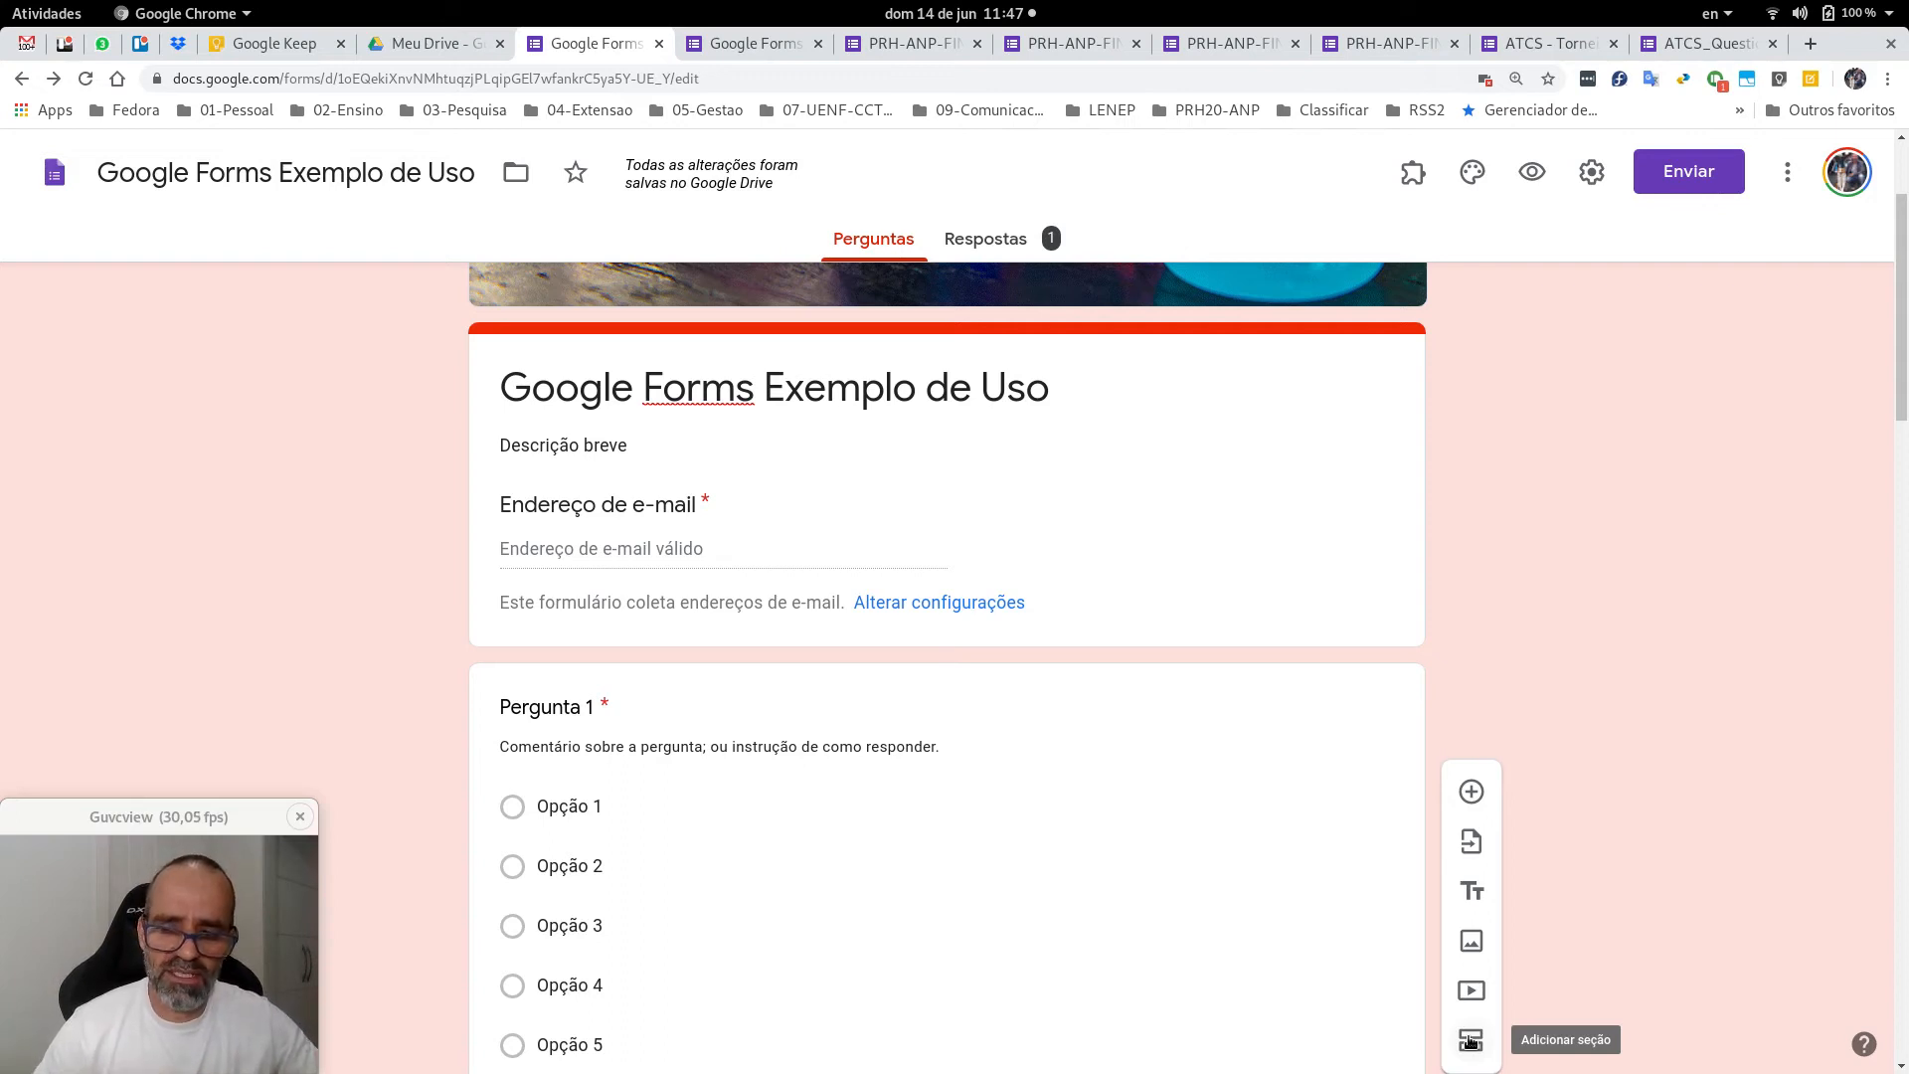
Add a section break after the Imago image, creating an untitled Section 2.
left_click(1470, 1041)
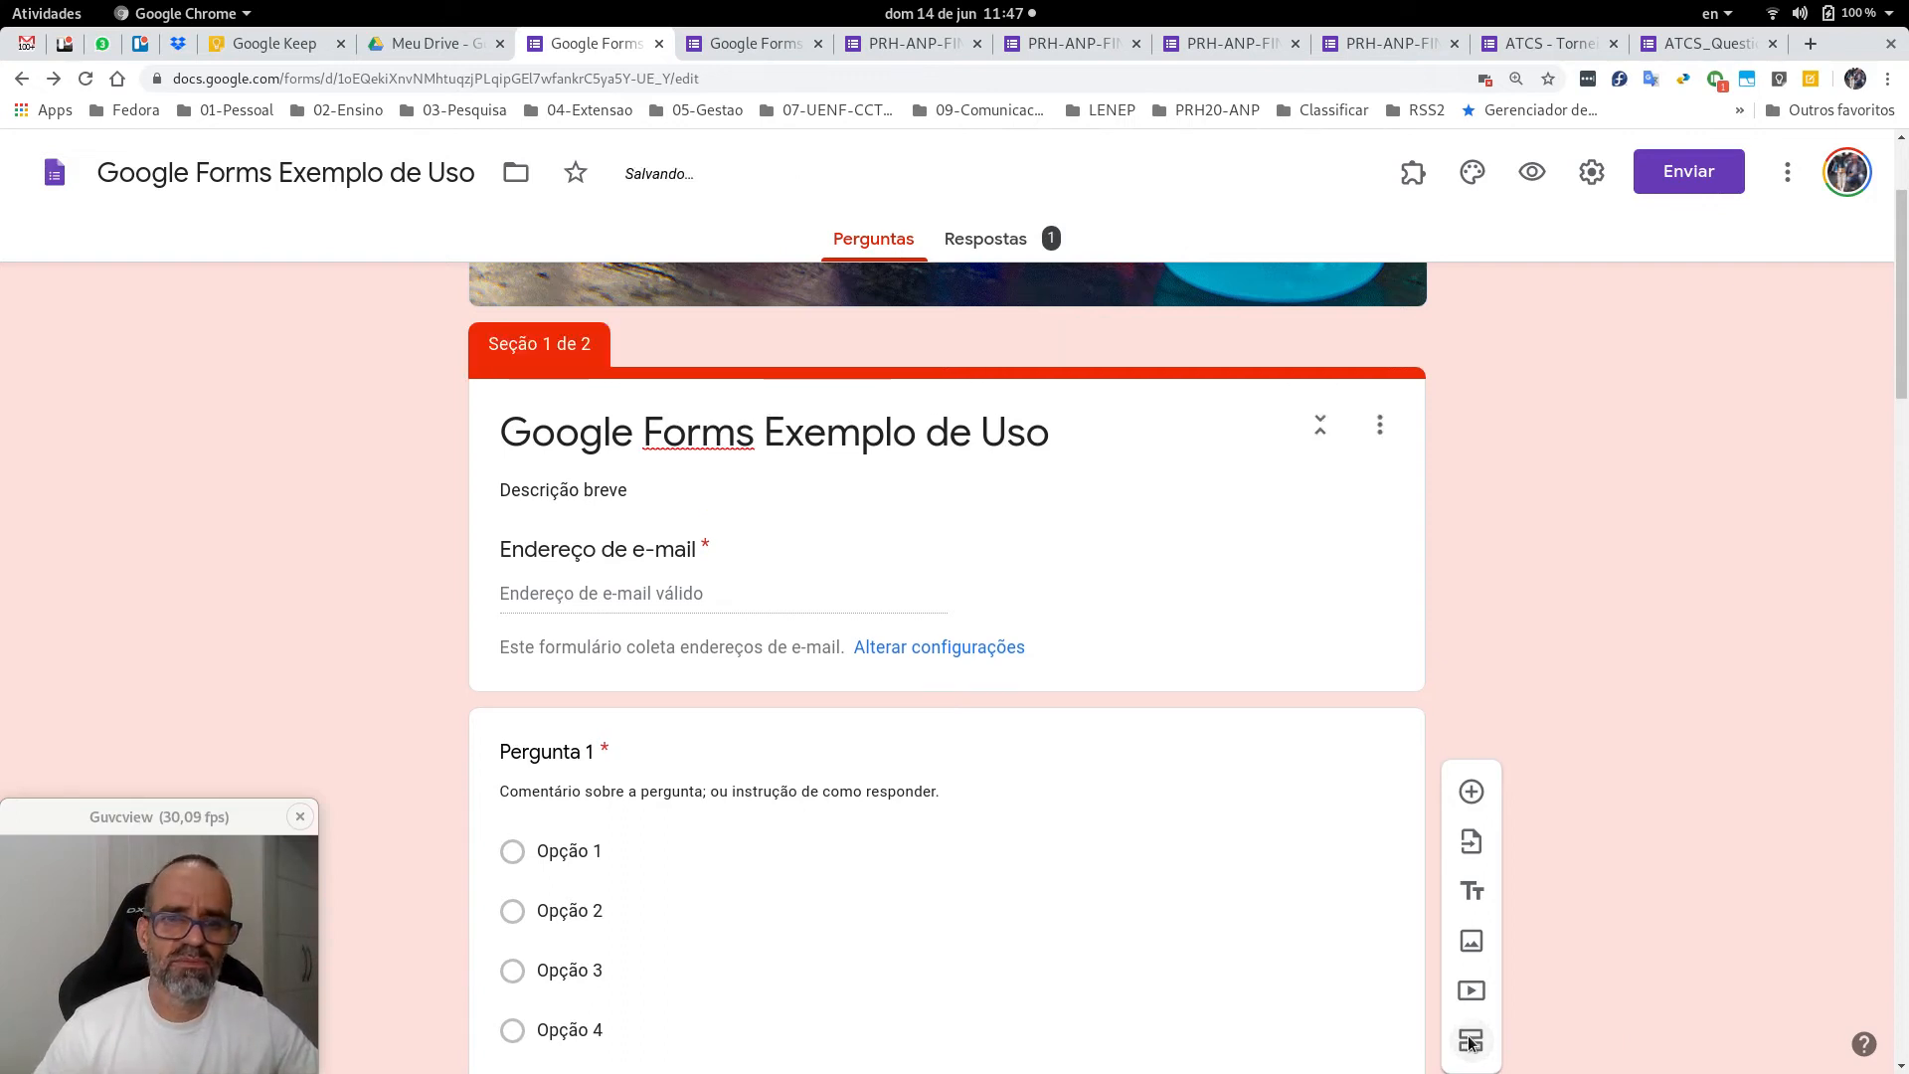
scroll(1541, 476, "up", 2)
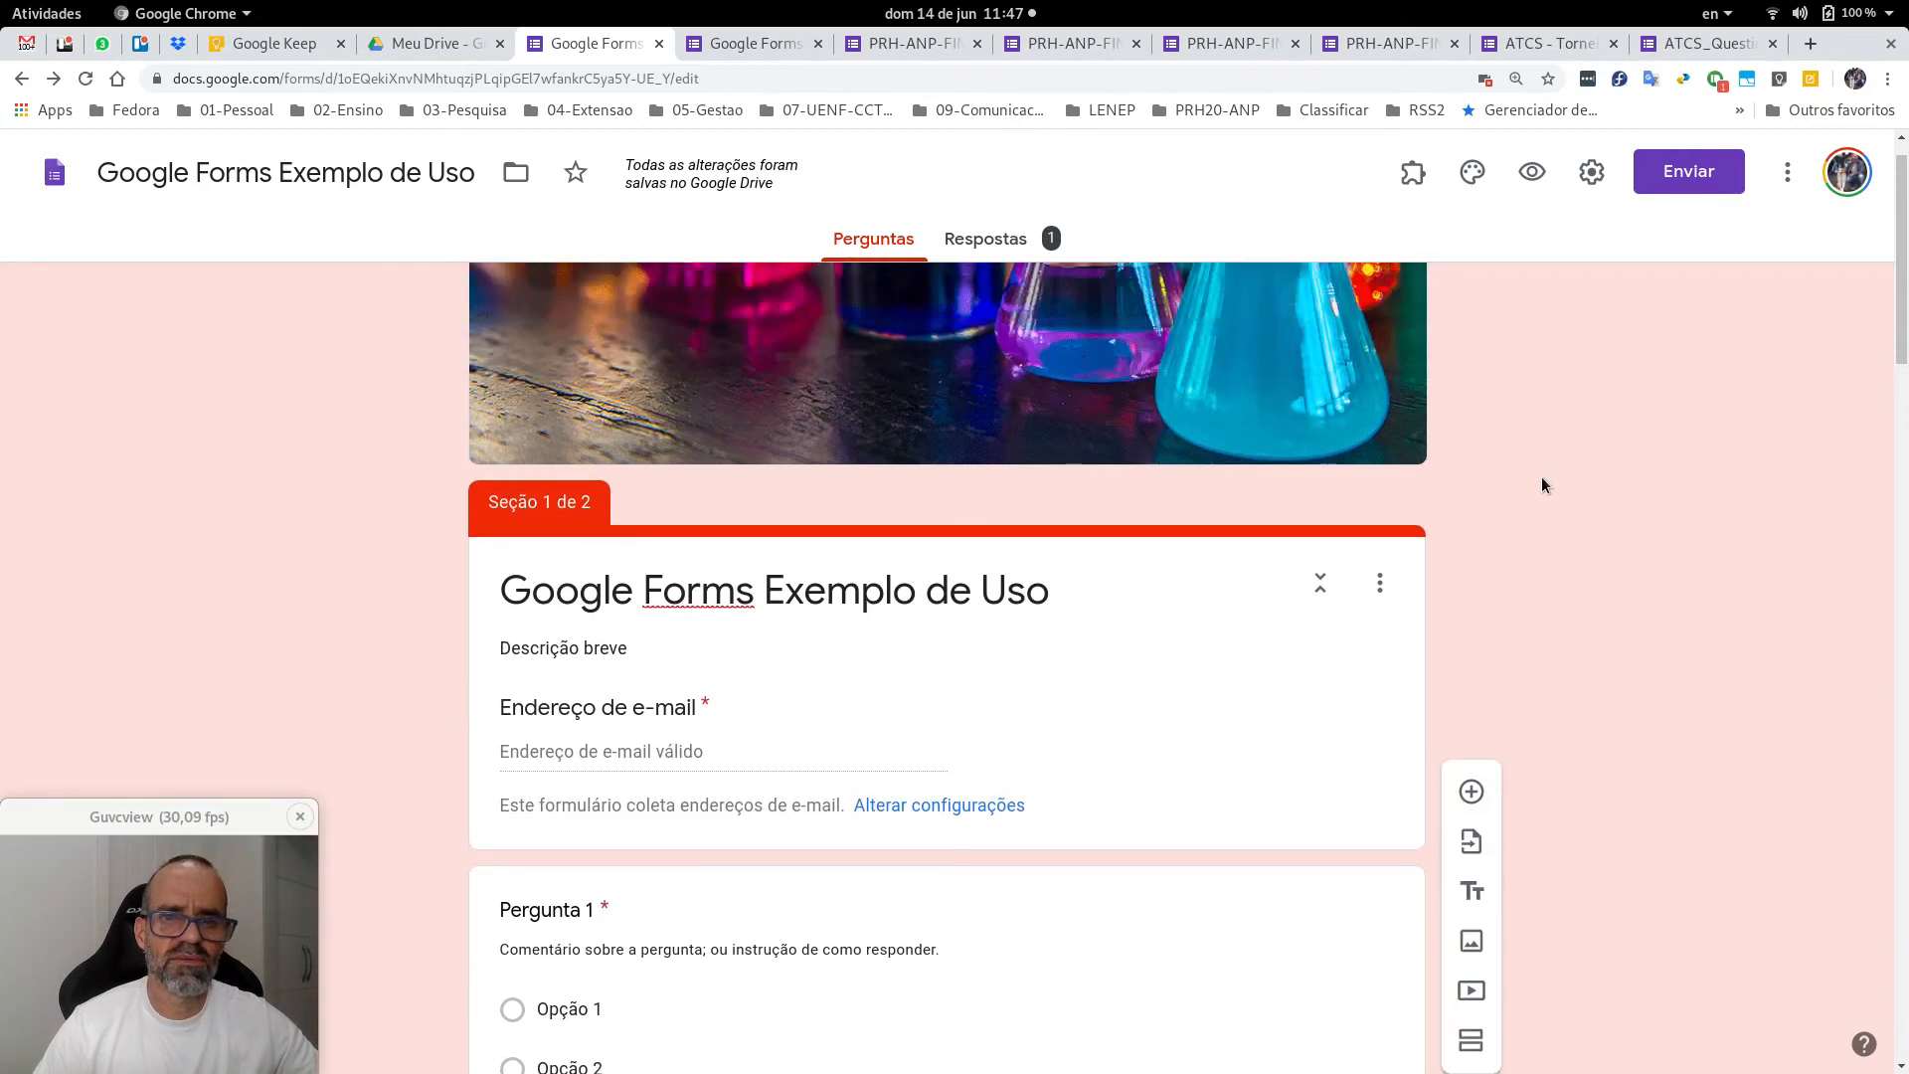
scroll(1521, 494, "up", 1)
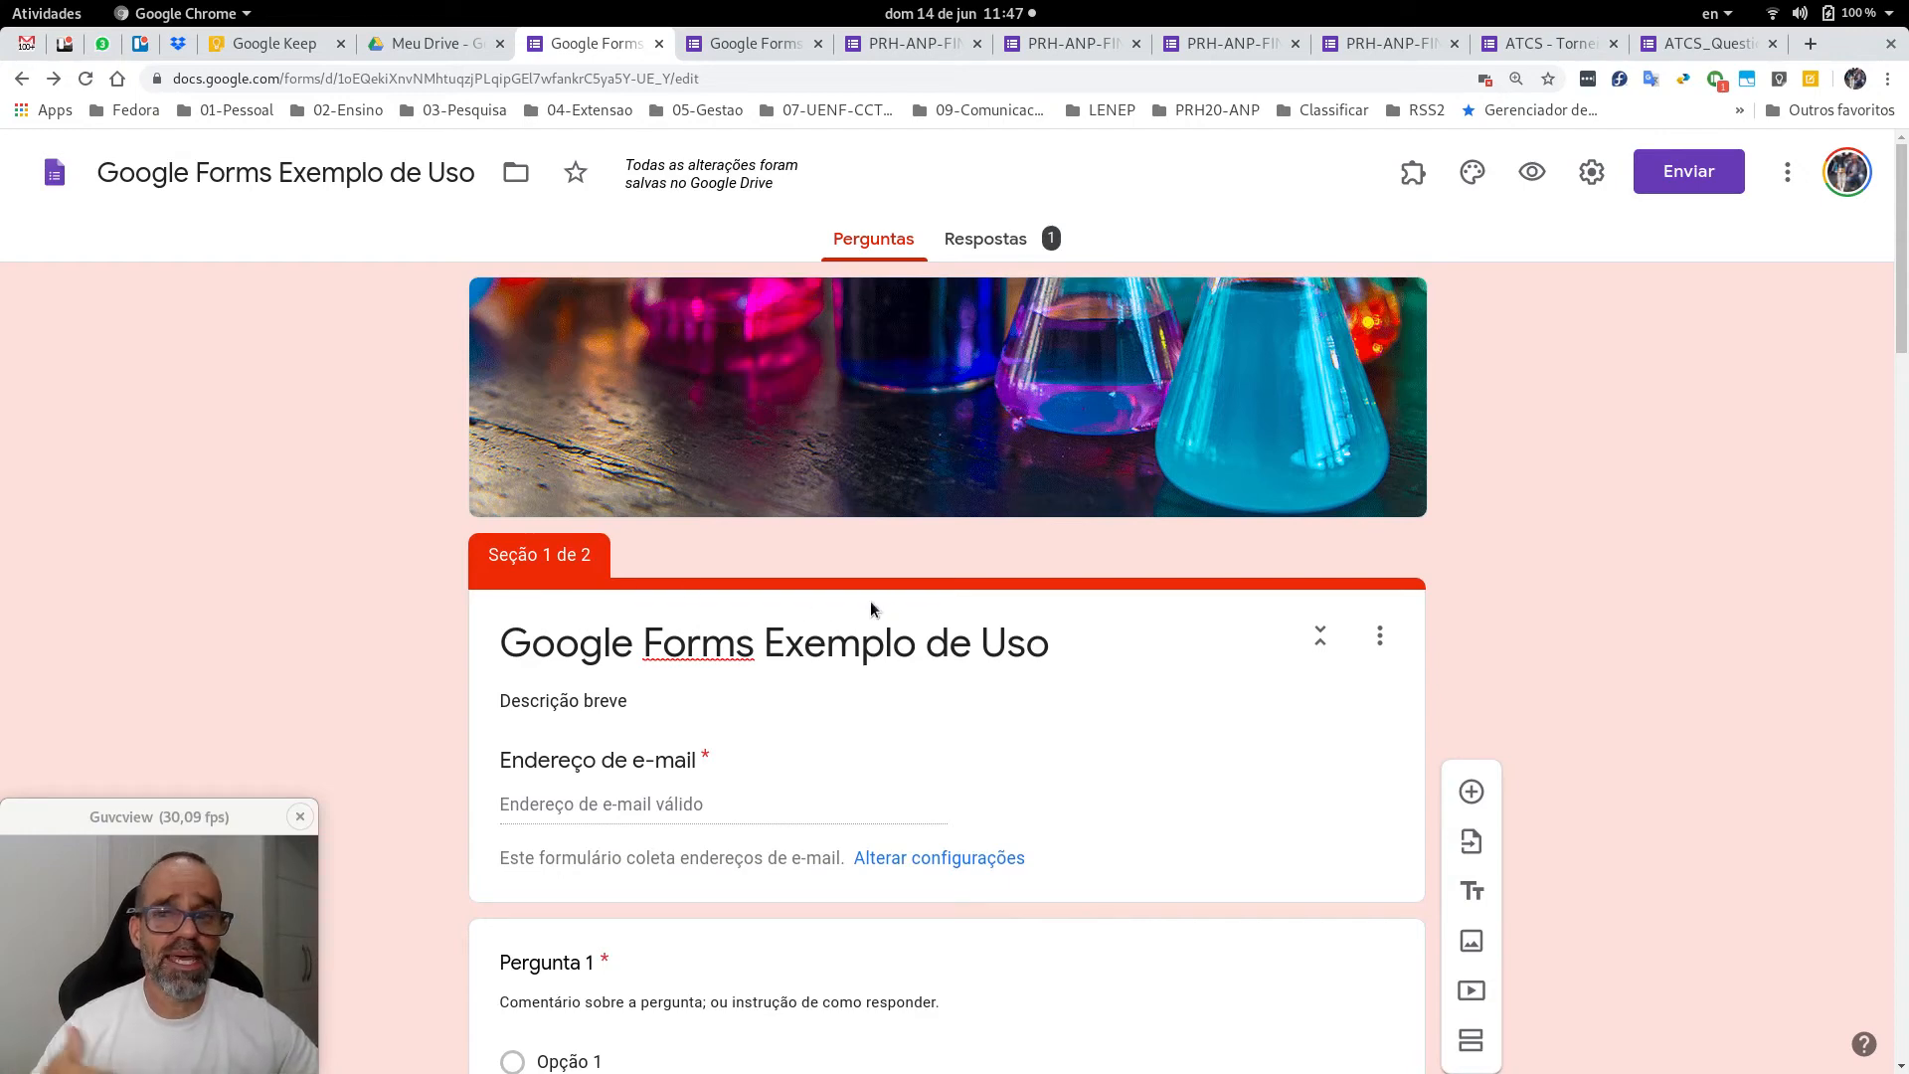
scroll(857, 599, "down", 12)
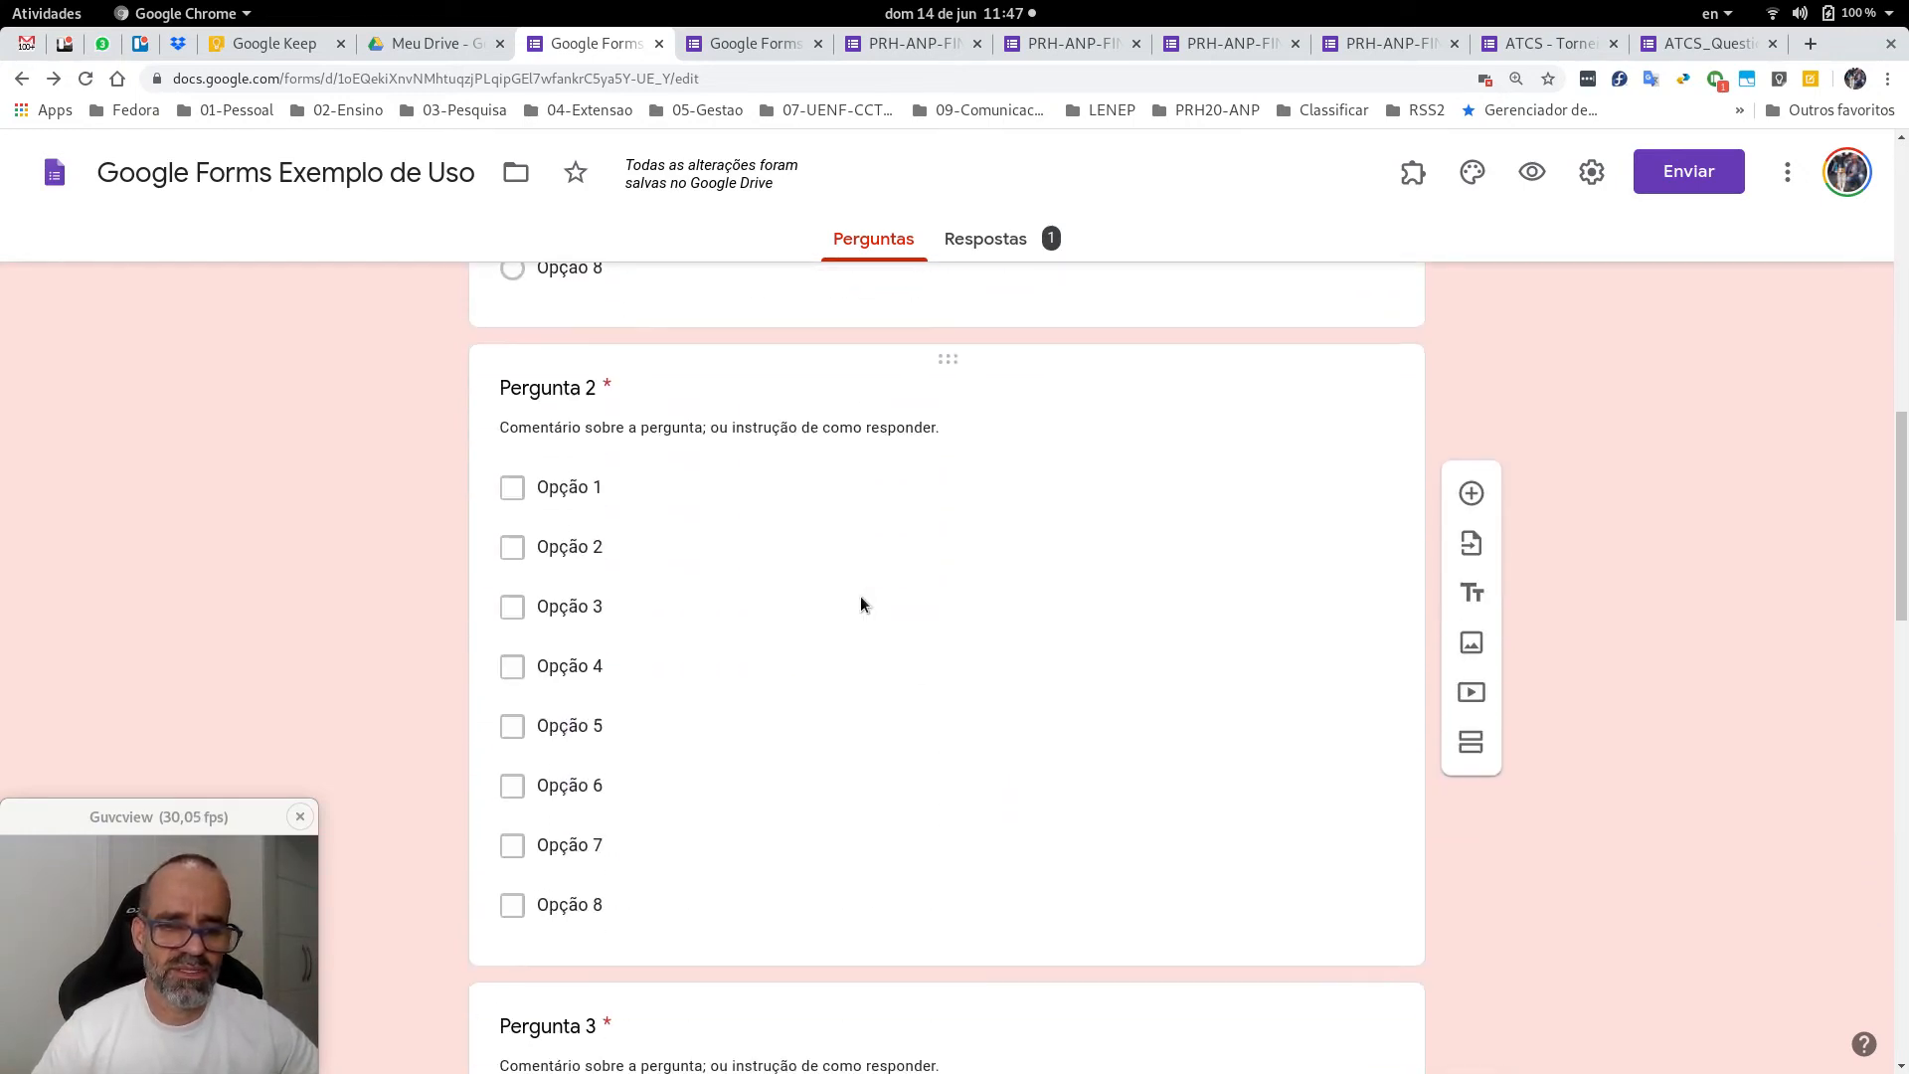
scroll(861, 595, "down", 15)
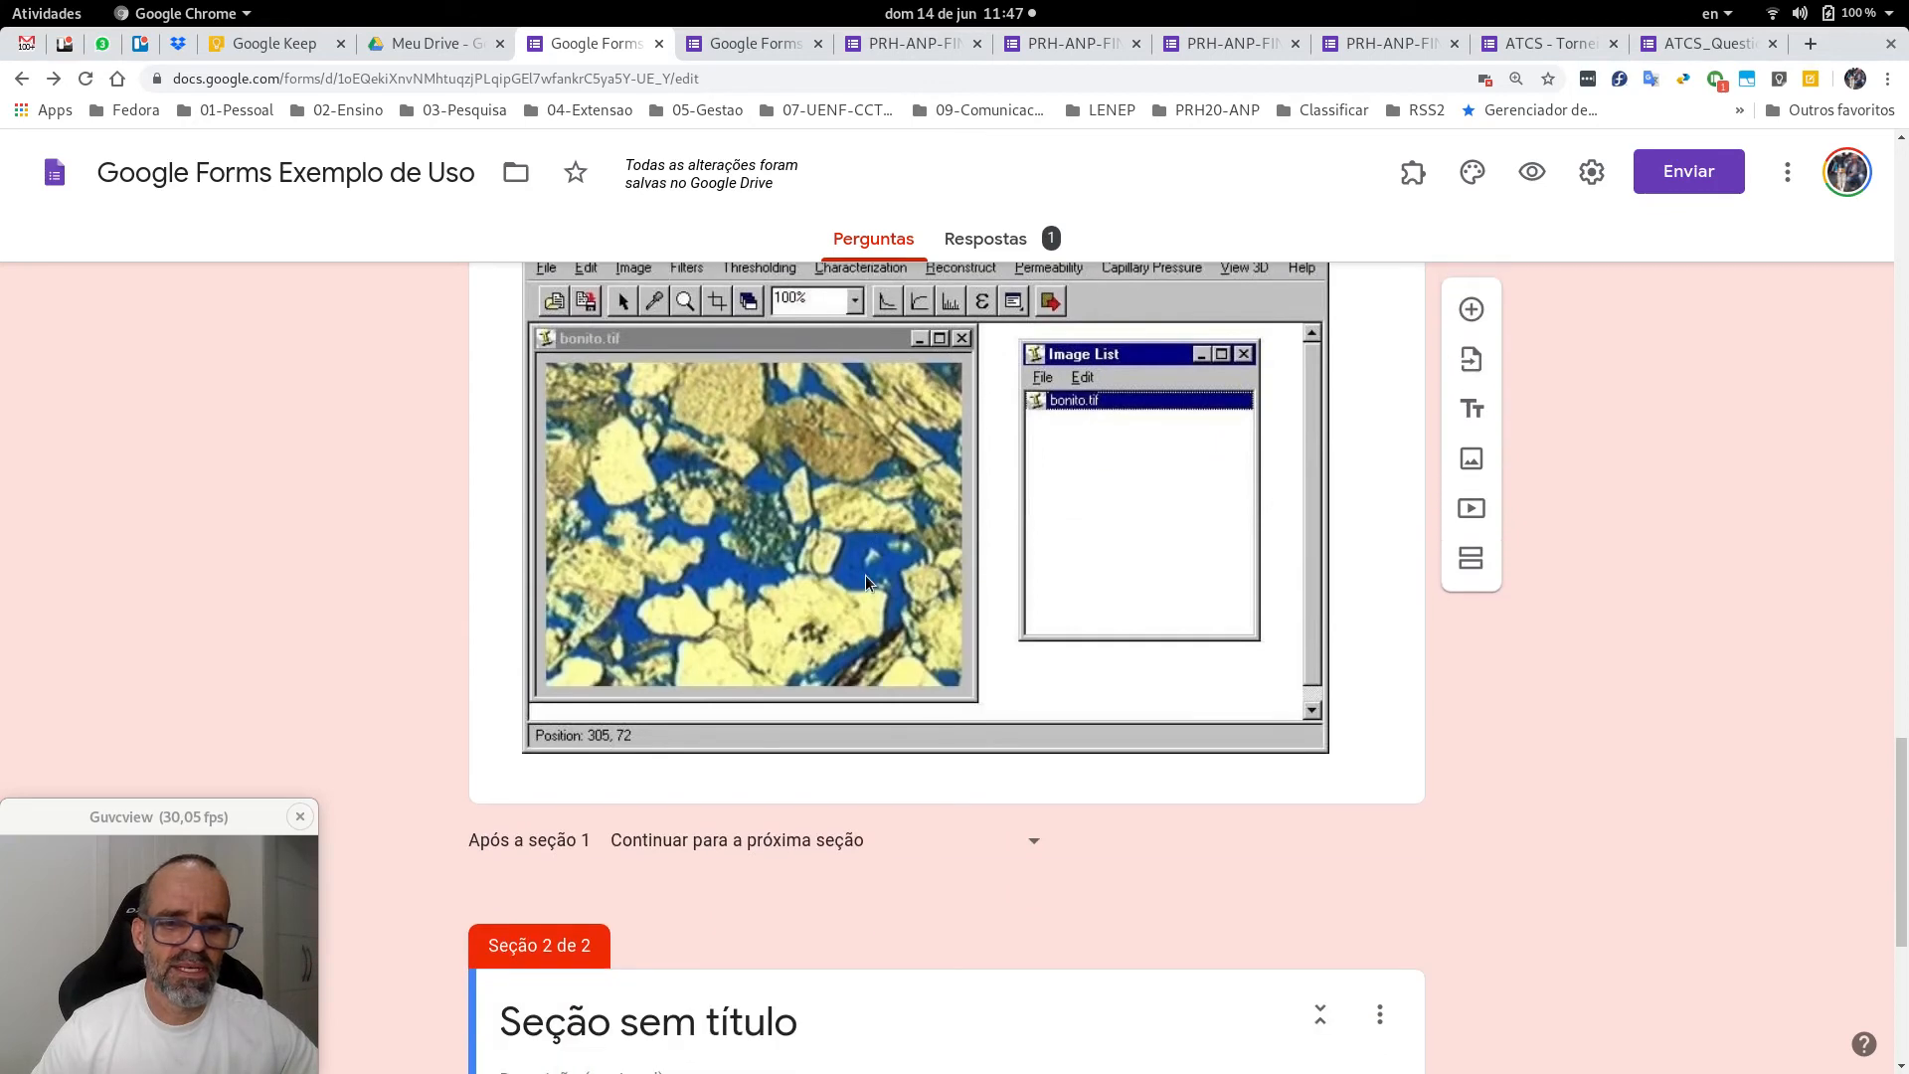
scroll(815, 791, "down", 1)
Title Section 2 'Exemplos de softwares desenvolvidos'.
left_click(760, 918)
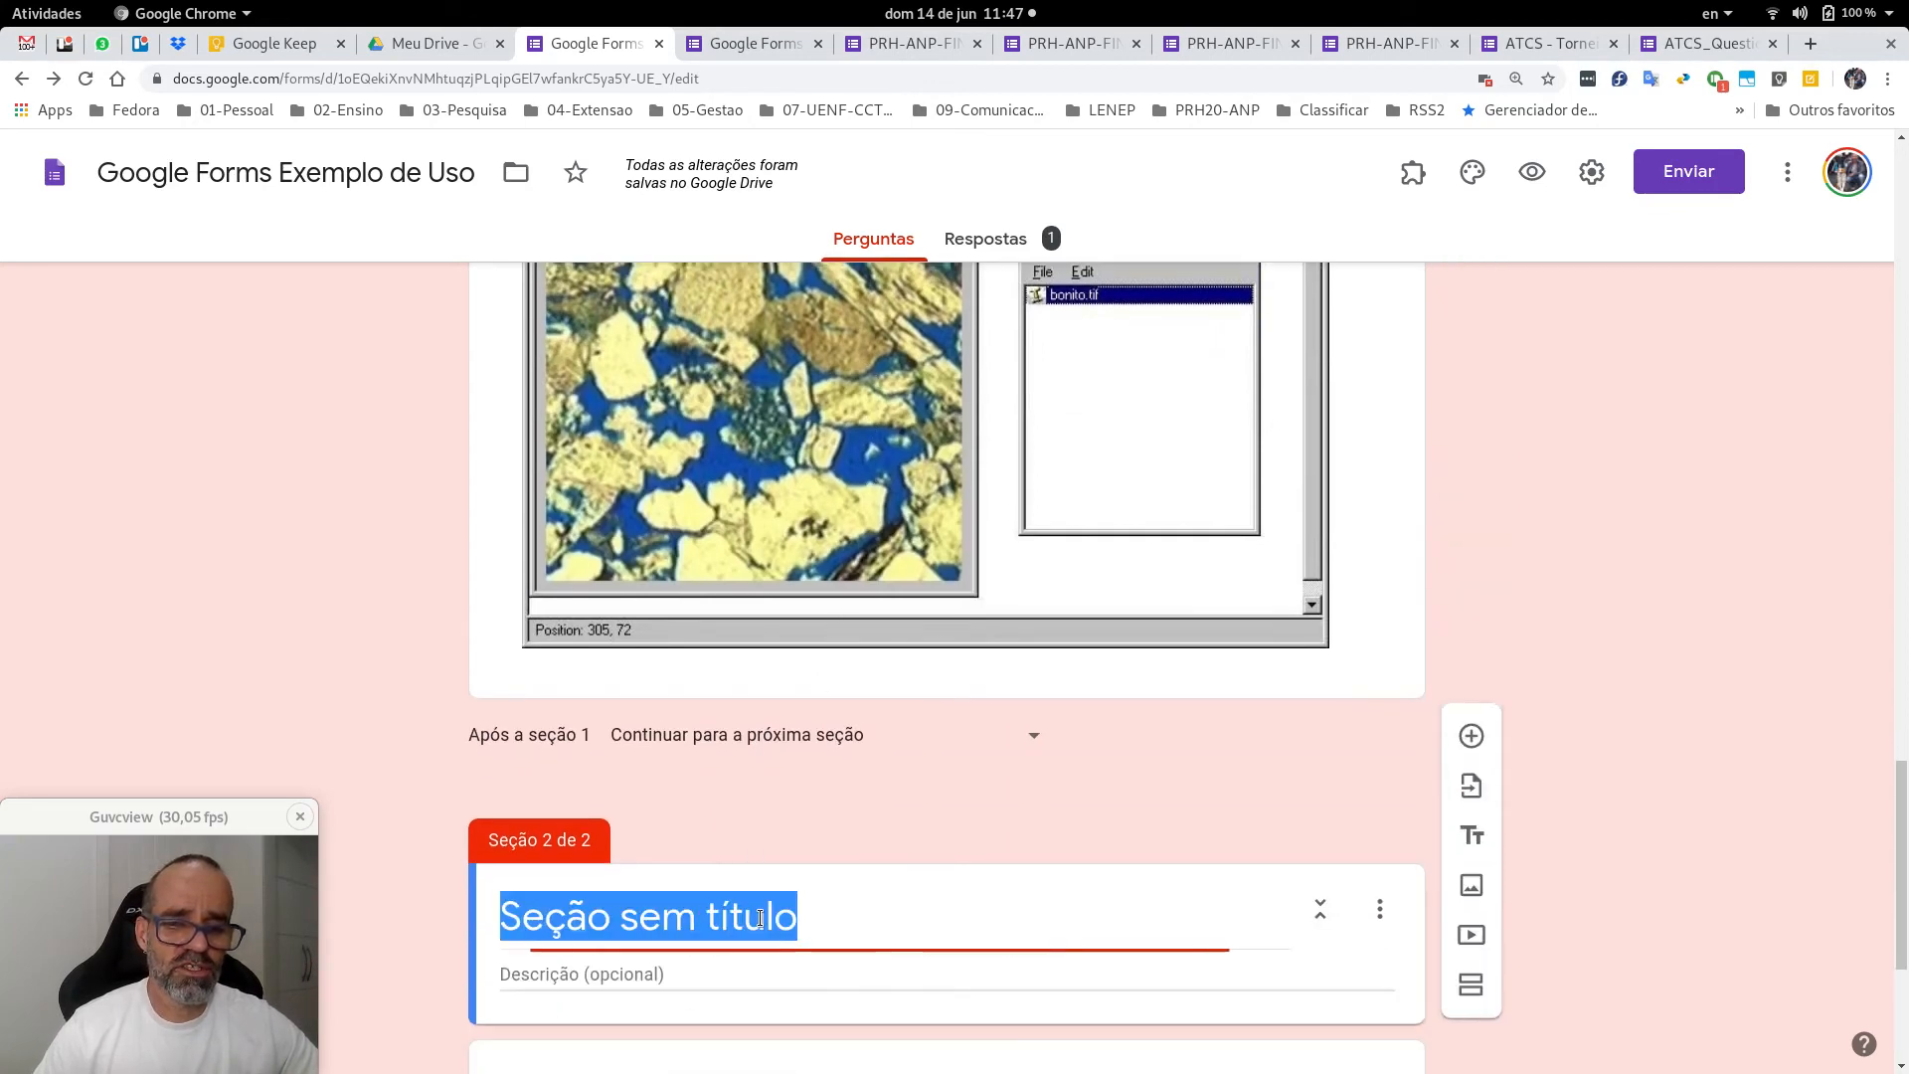
type("Exem")
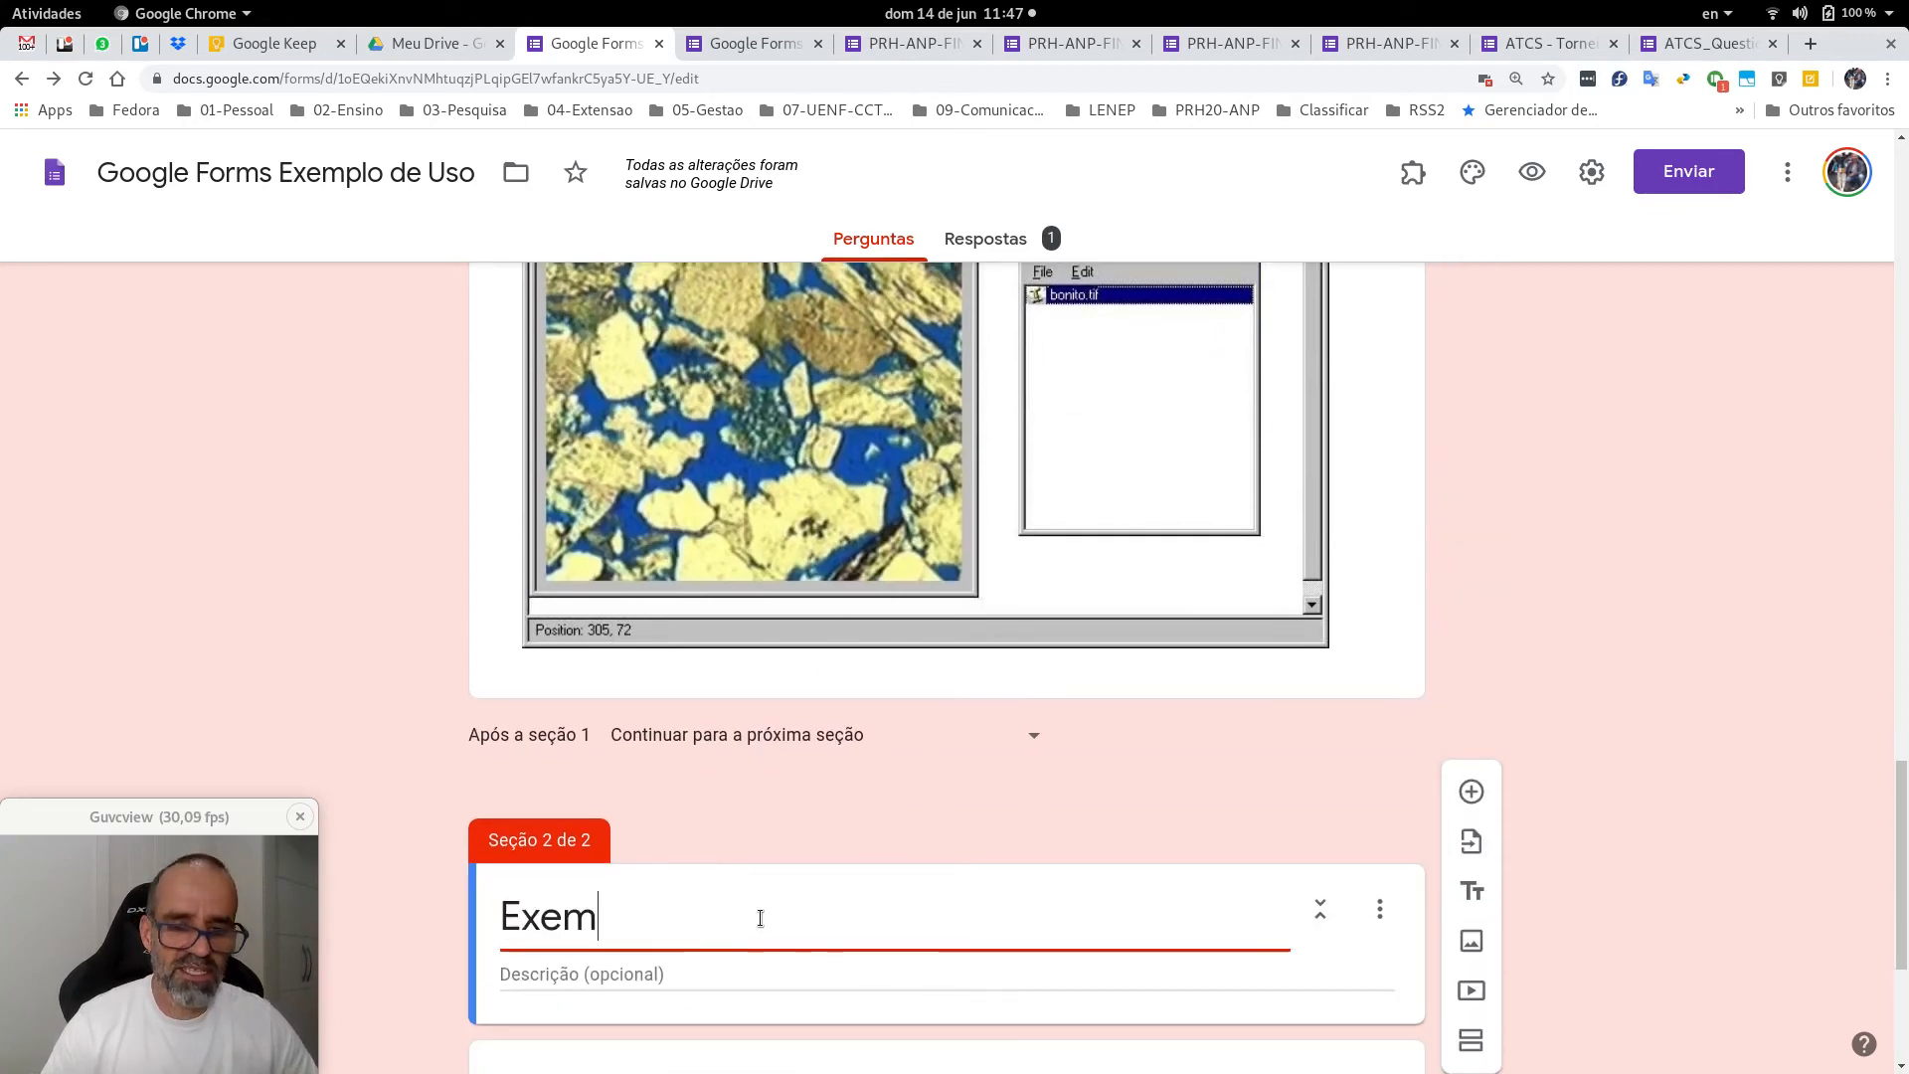
type("plos de so")
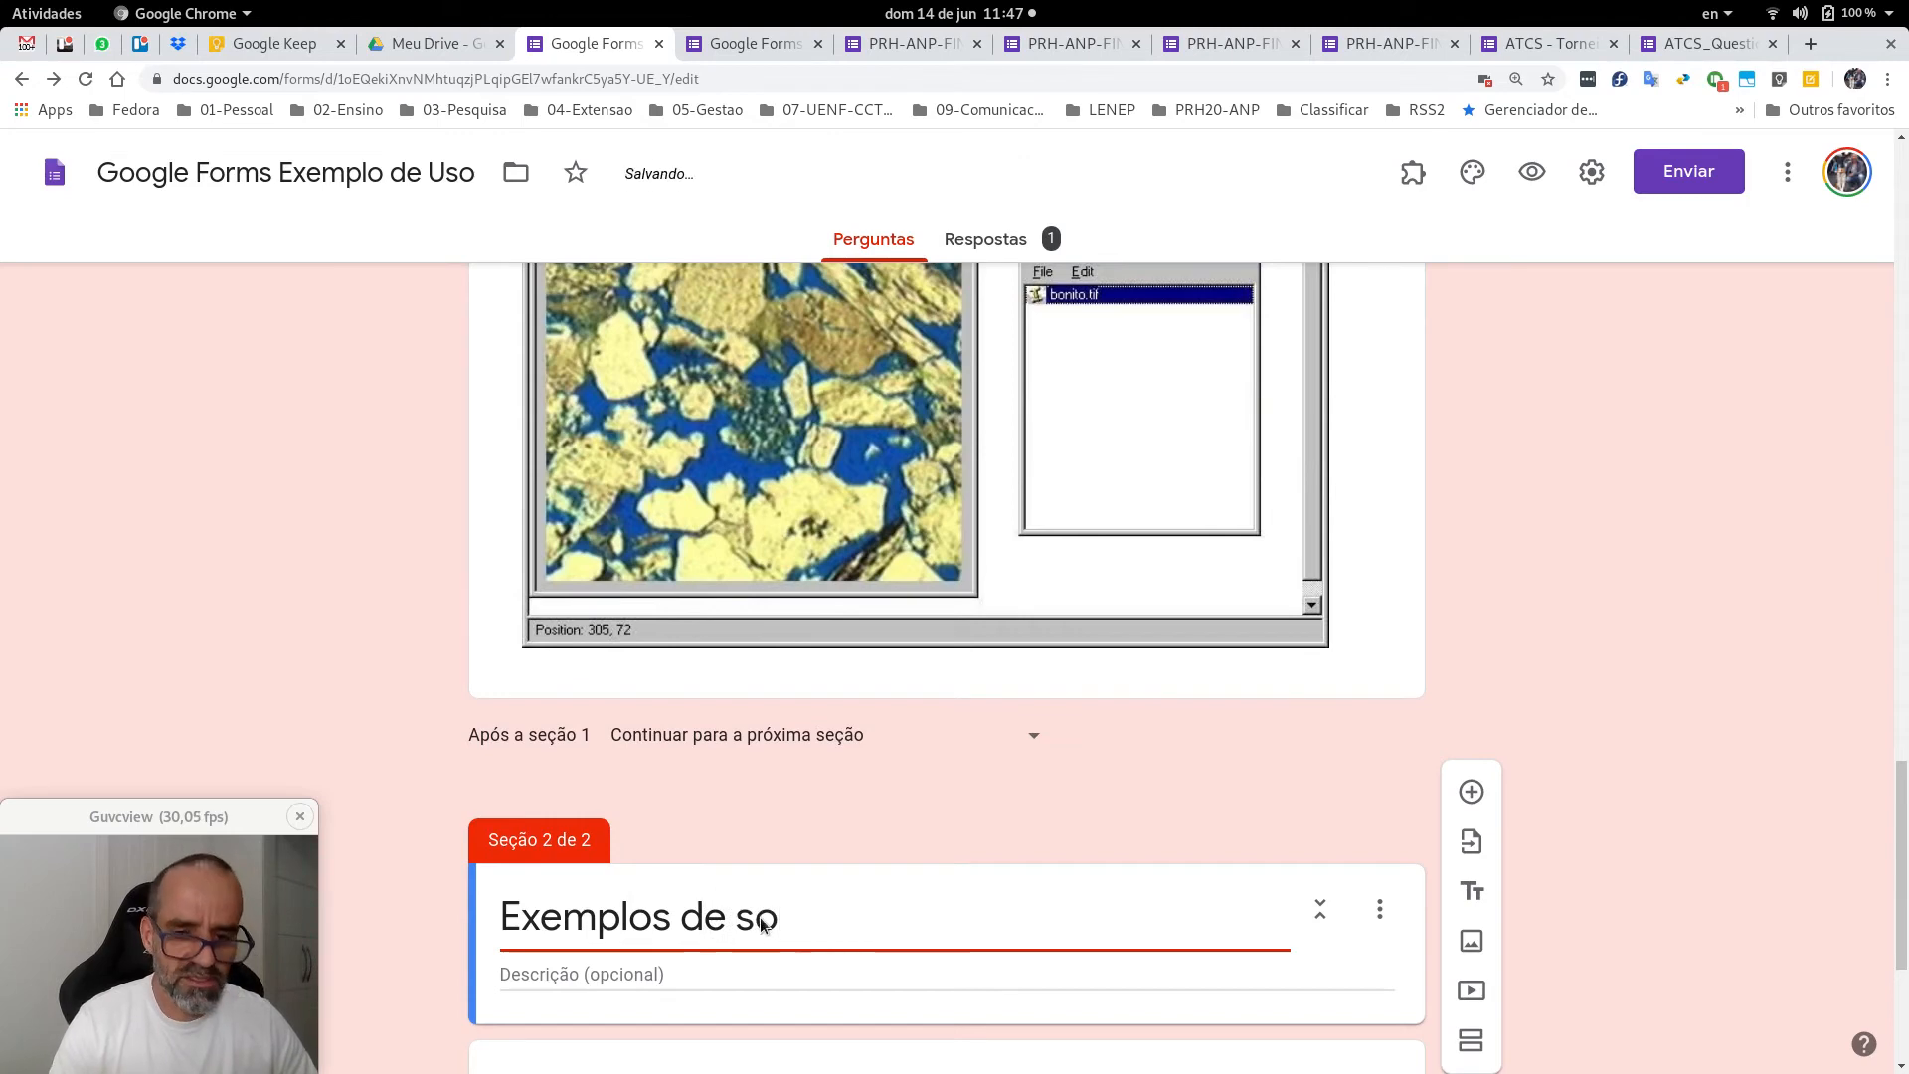
type("ftwares dese")
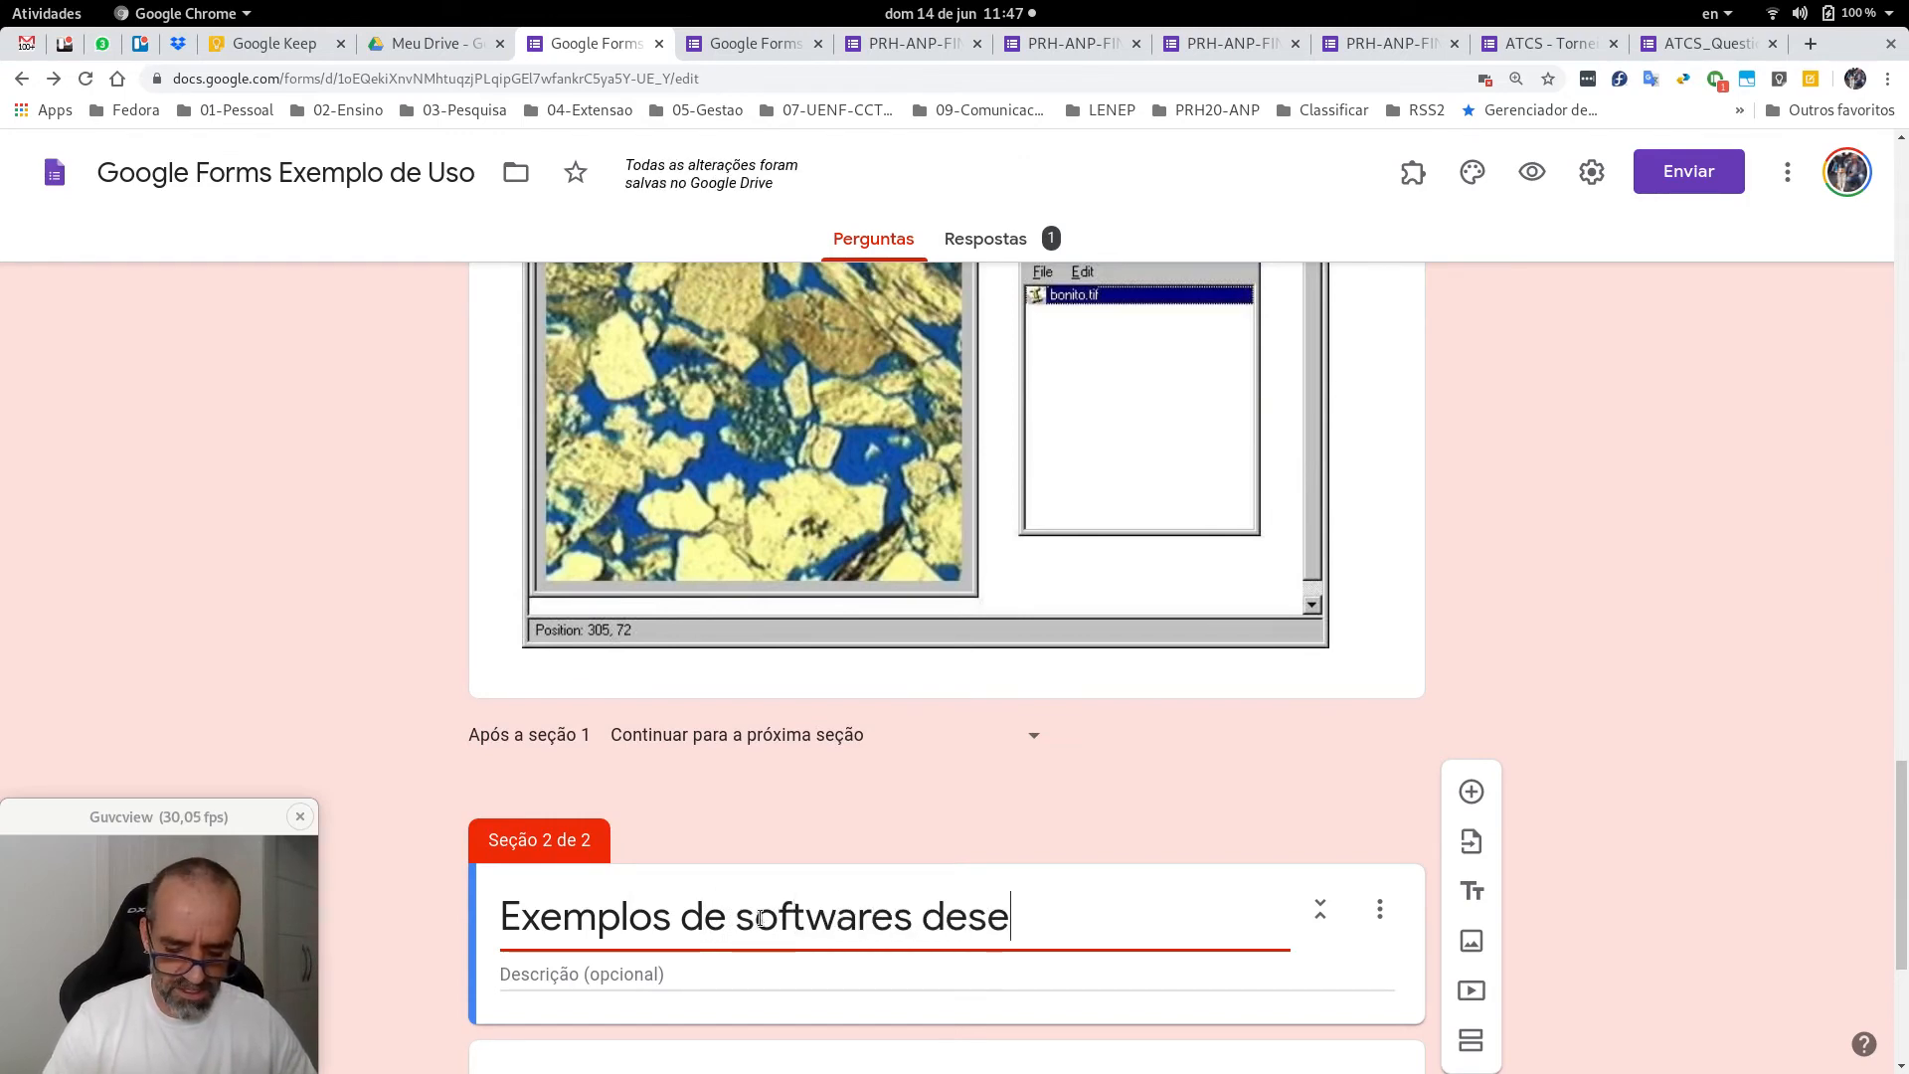
type("nvolvidos")
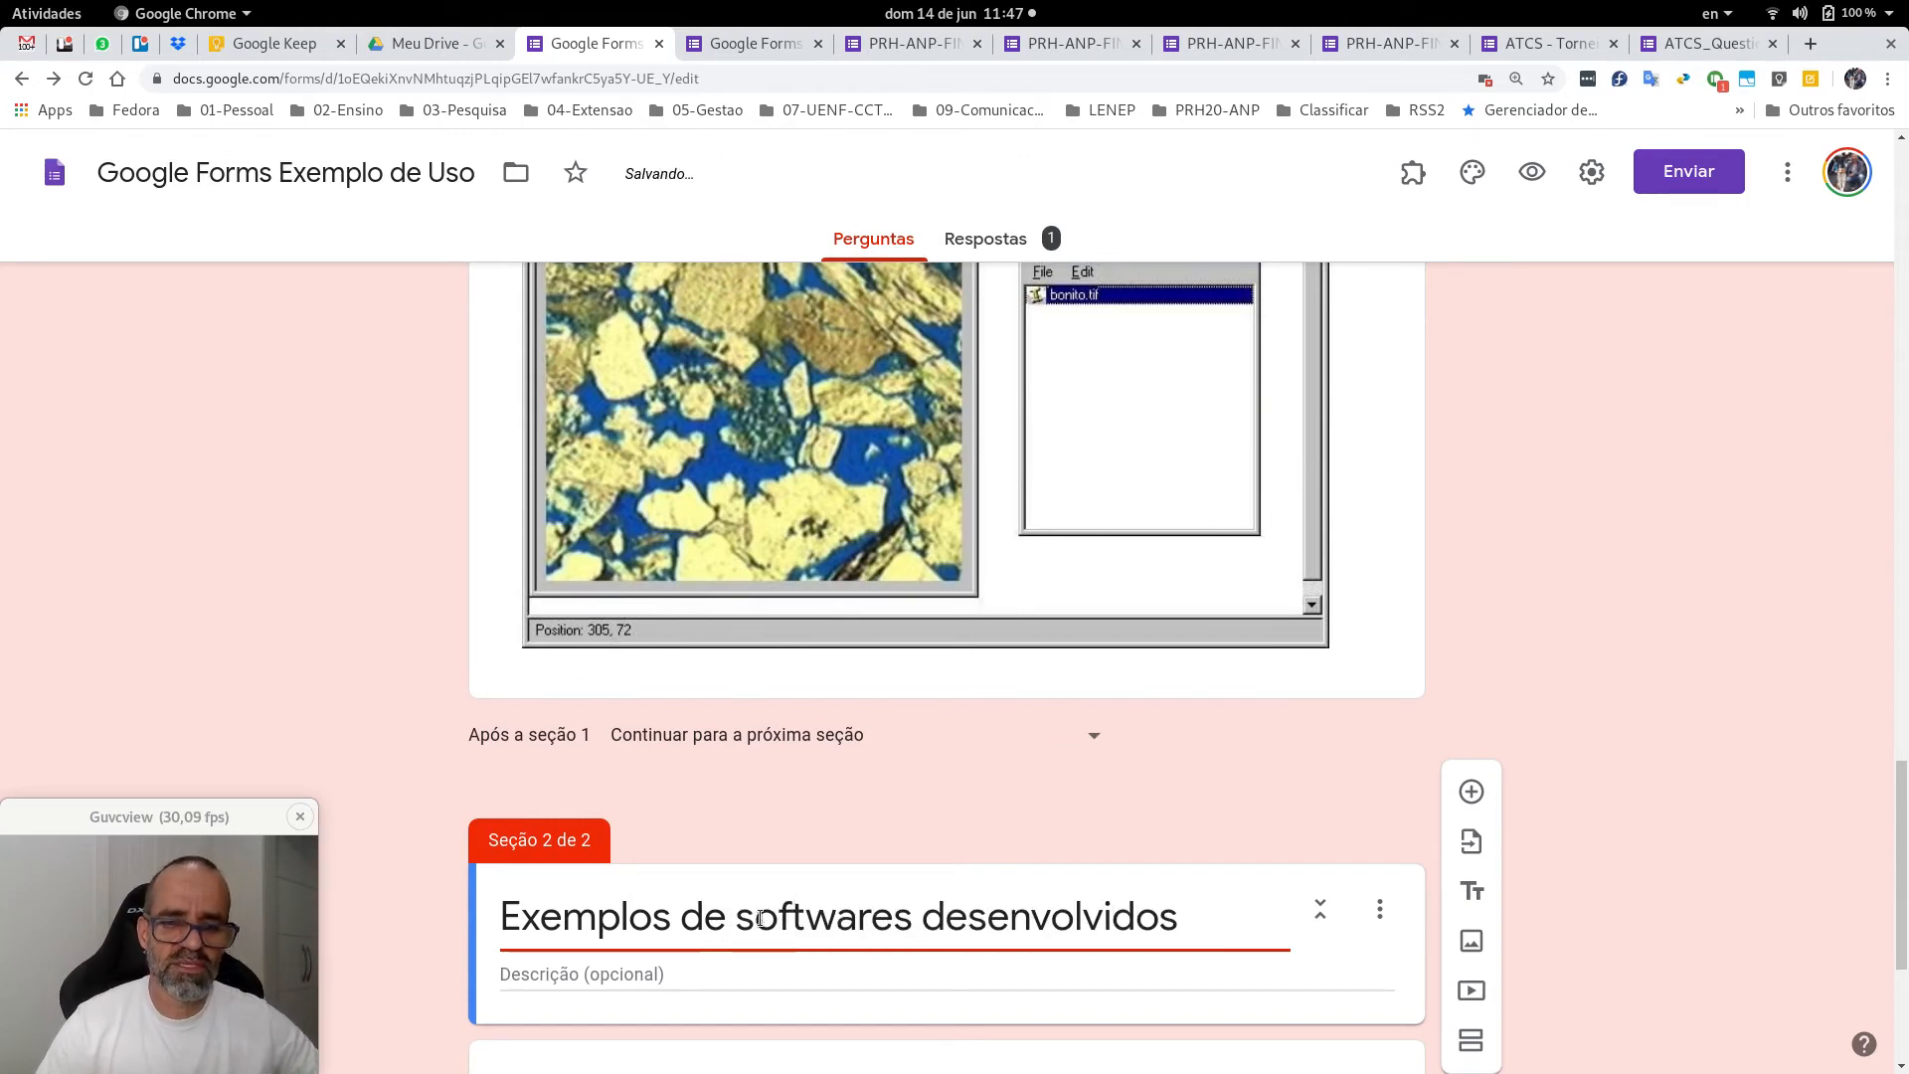
scroll(330, 611, "up", 5)
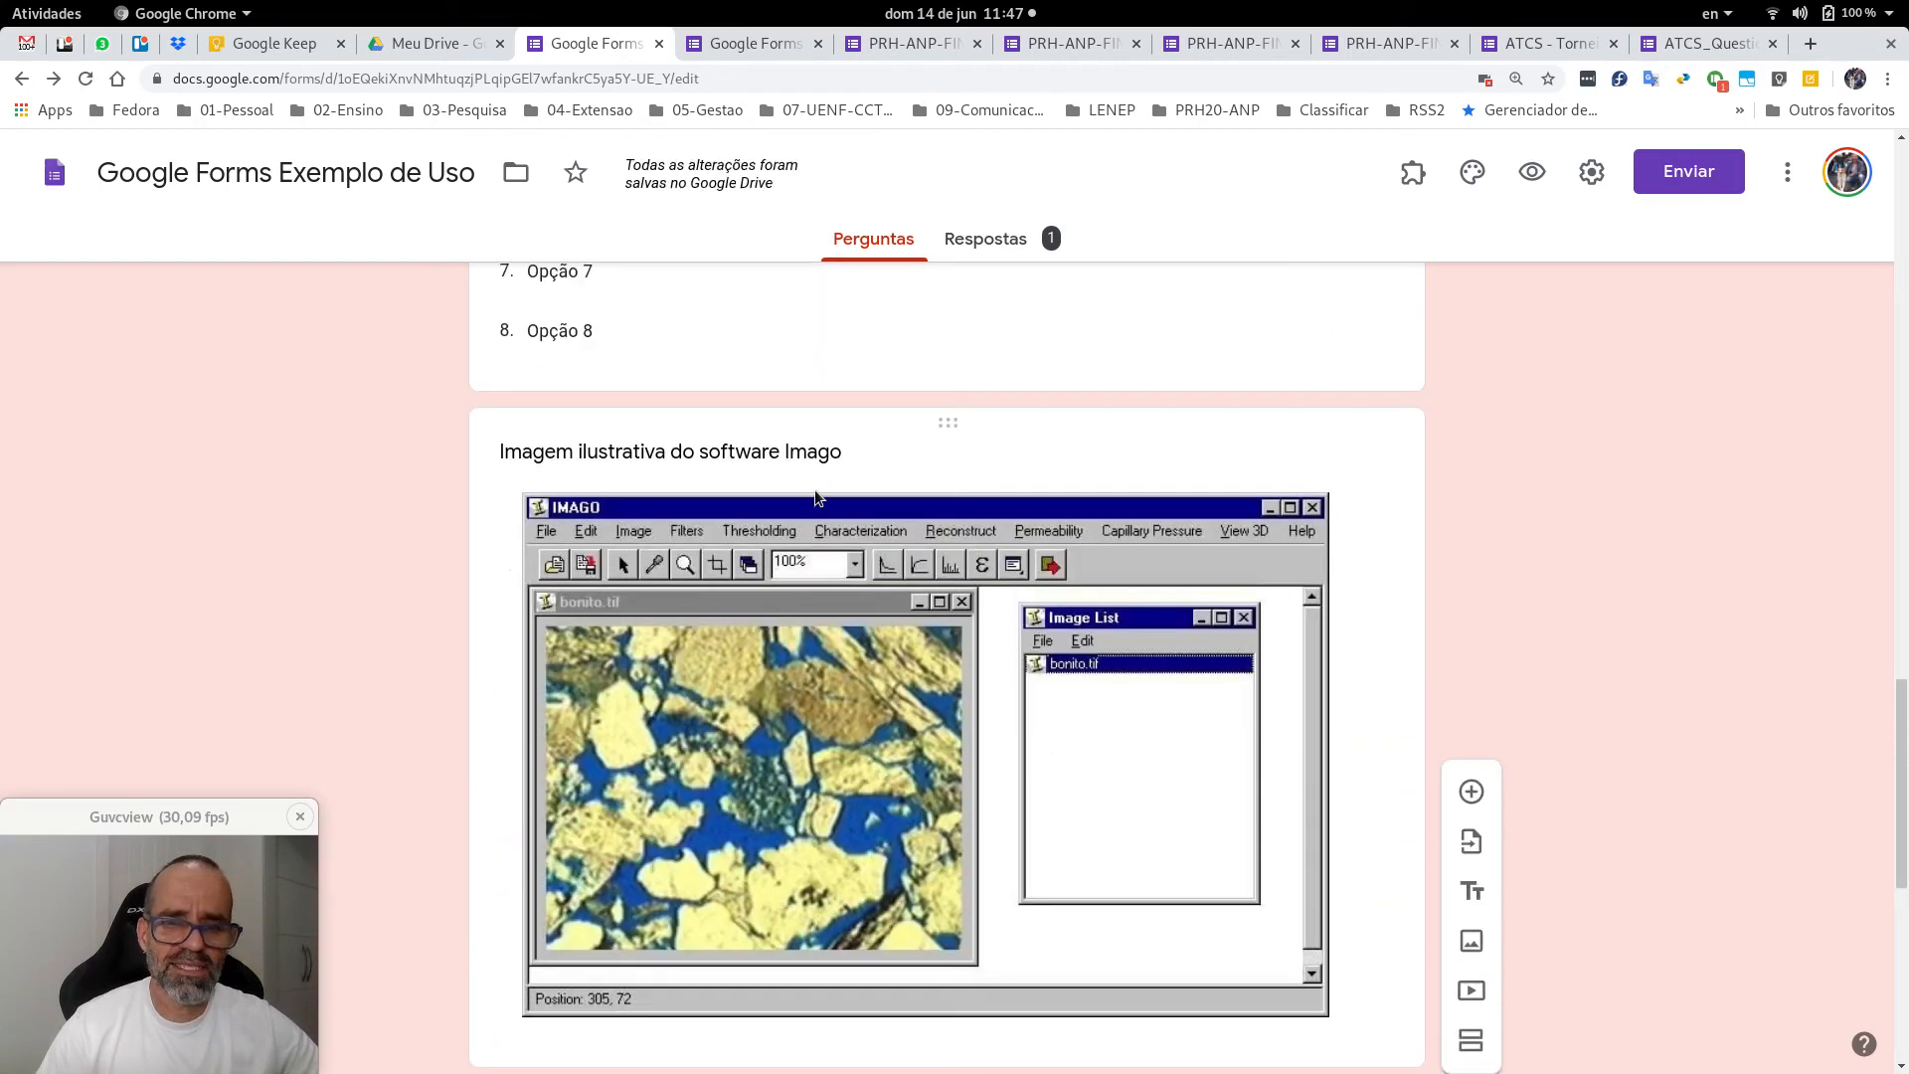
Drag the Imago image item down into Section 2.
left_click_drag(955, 422, 905, 500)
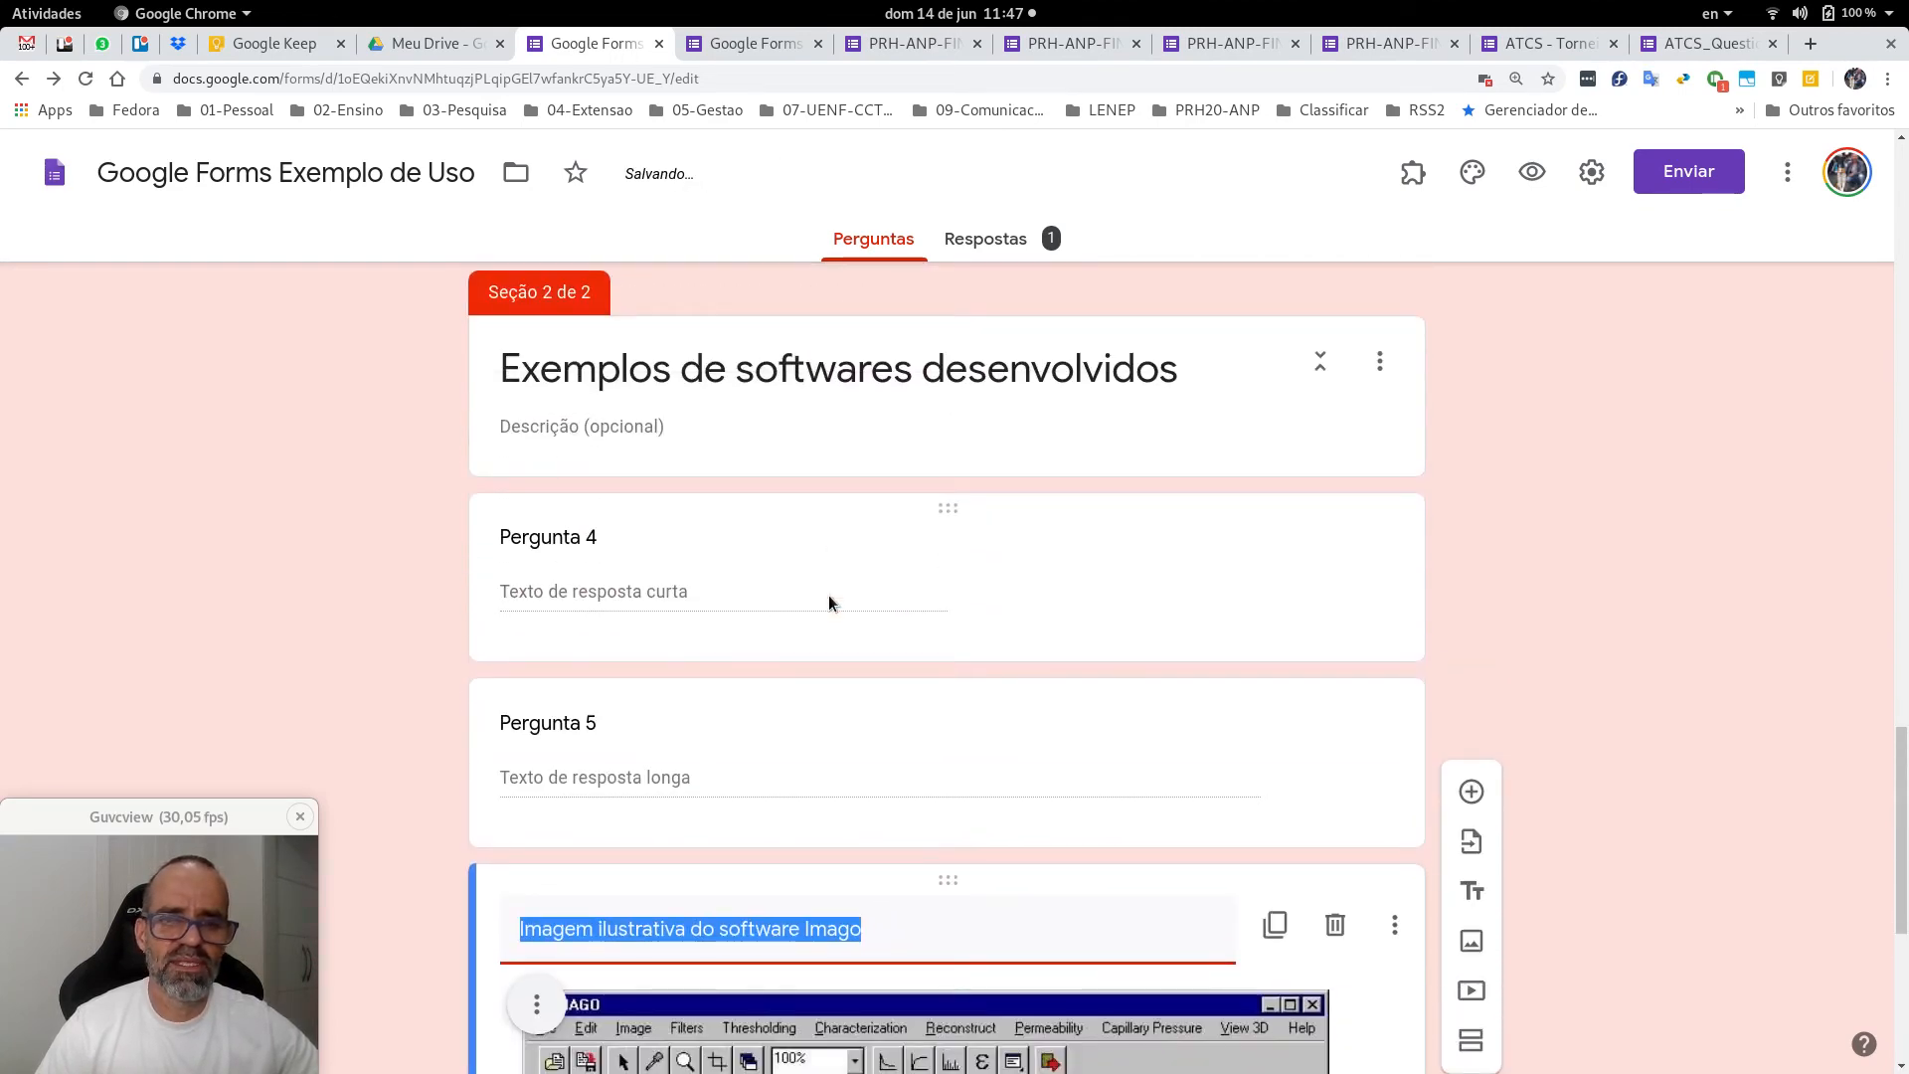
scroll(656, 591, "up", 2)
scroll(497, 525, "up", 4)
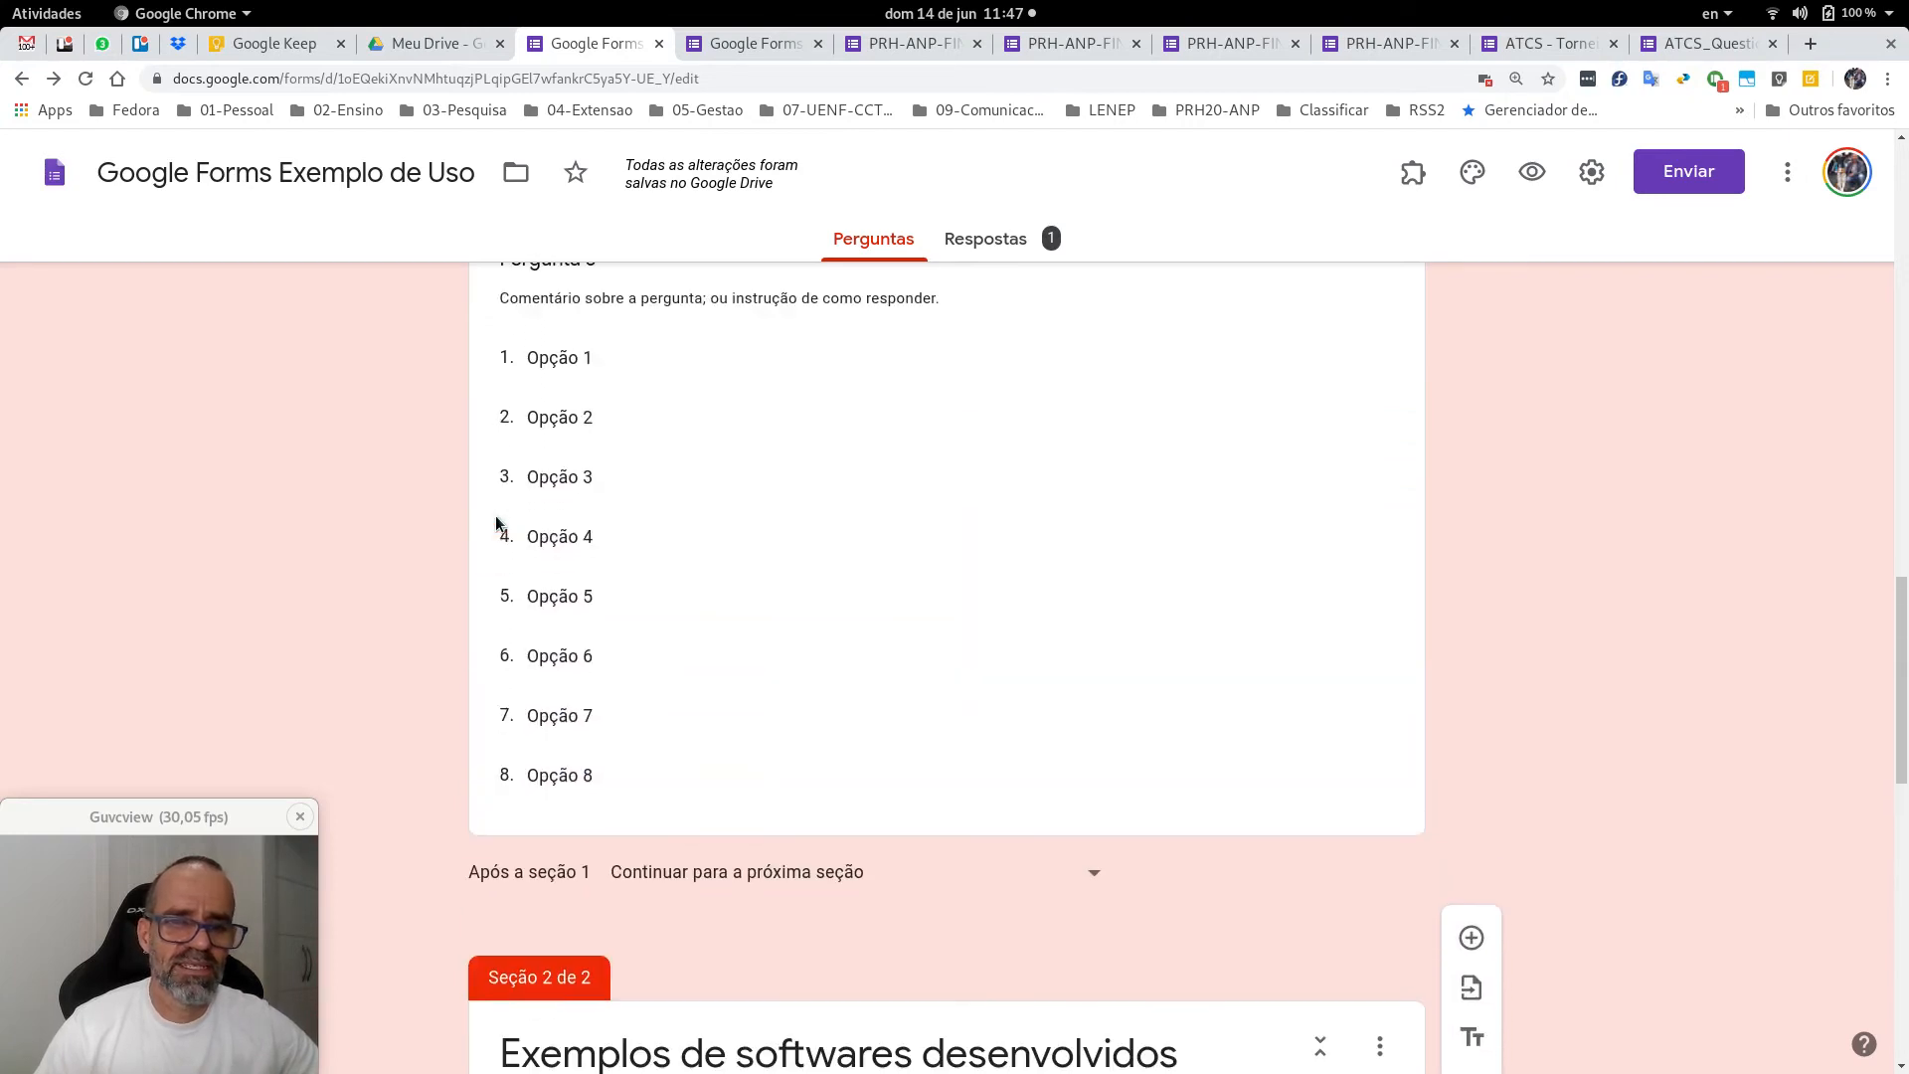
scroll(235, 486, "down", 5)
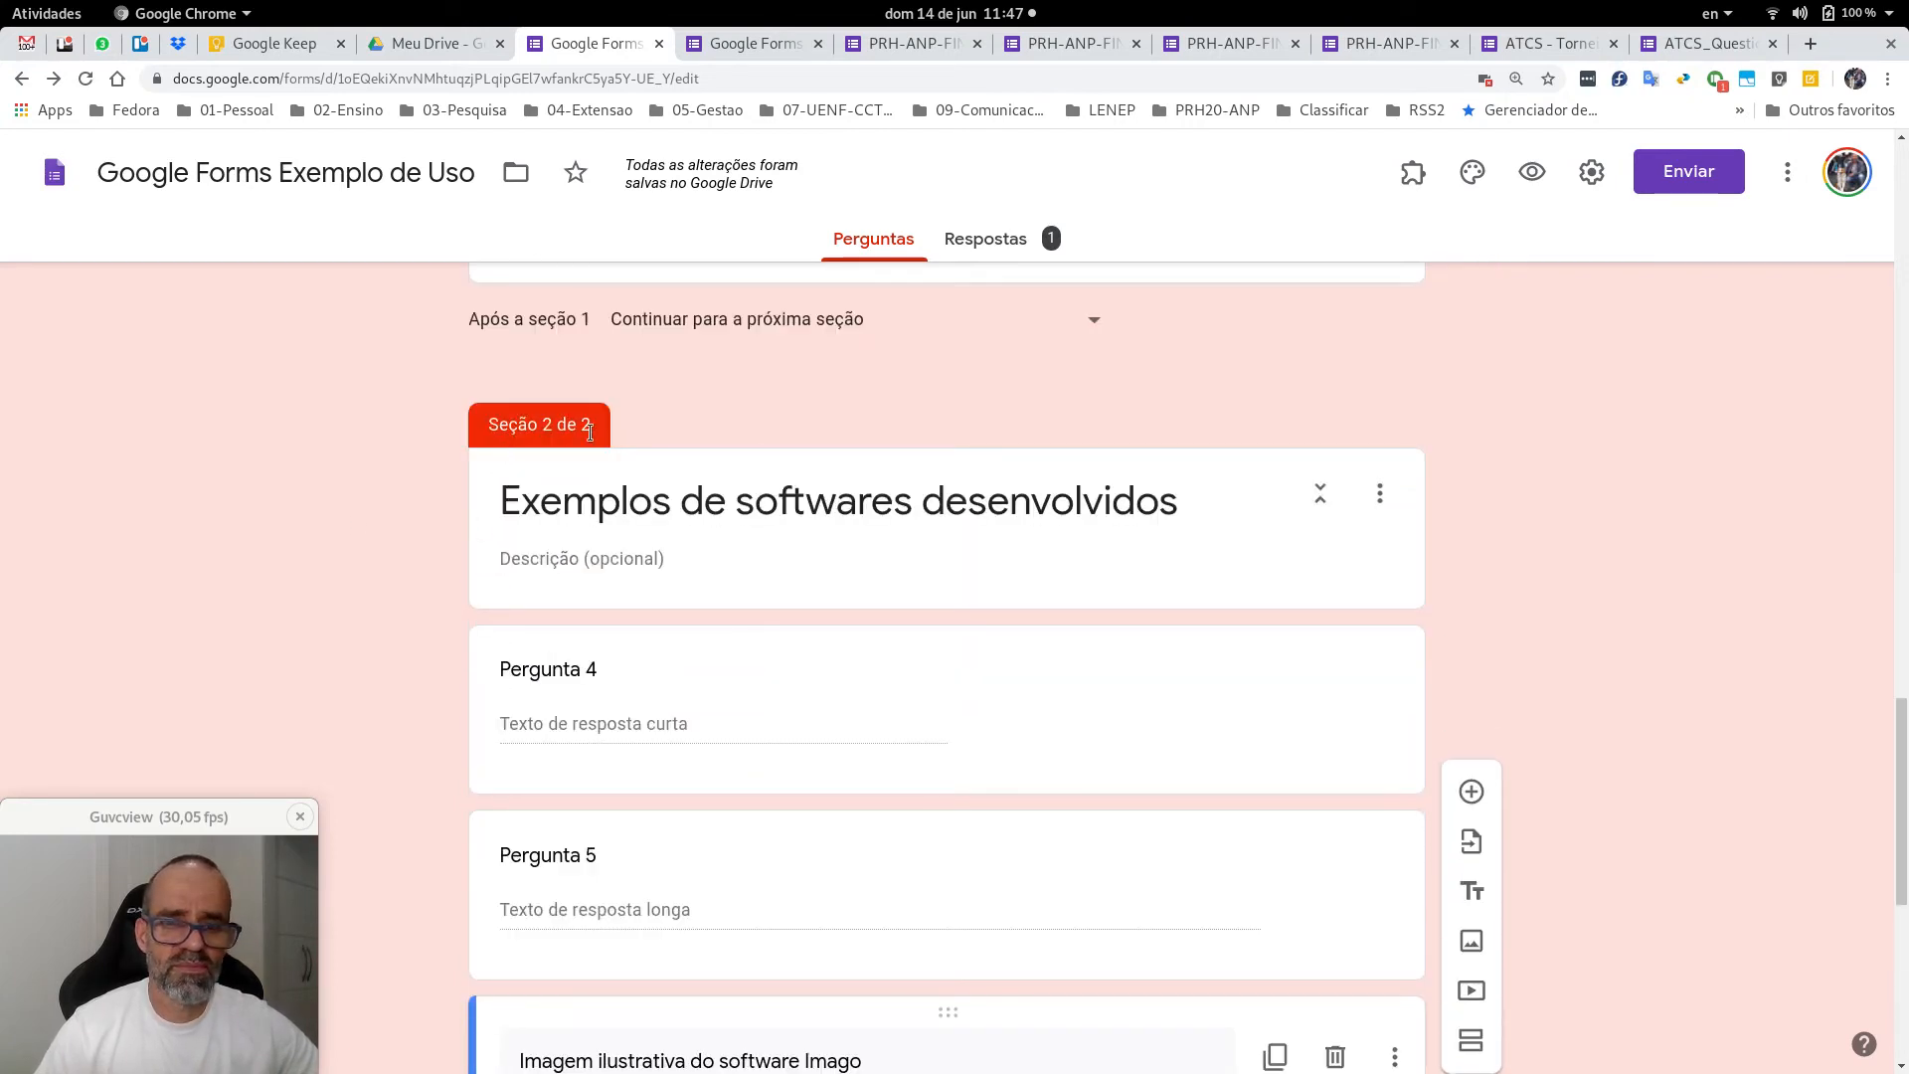
scroll(1625, 490, "up", 15)
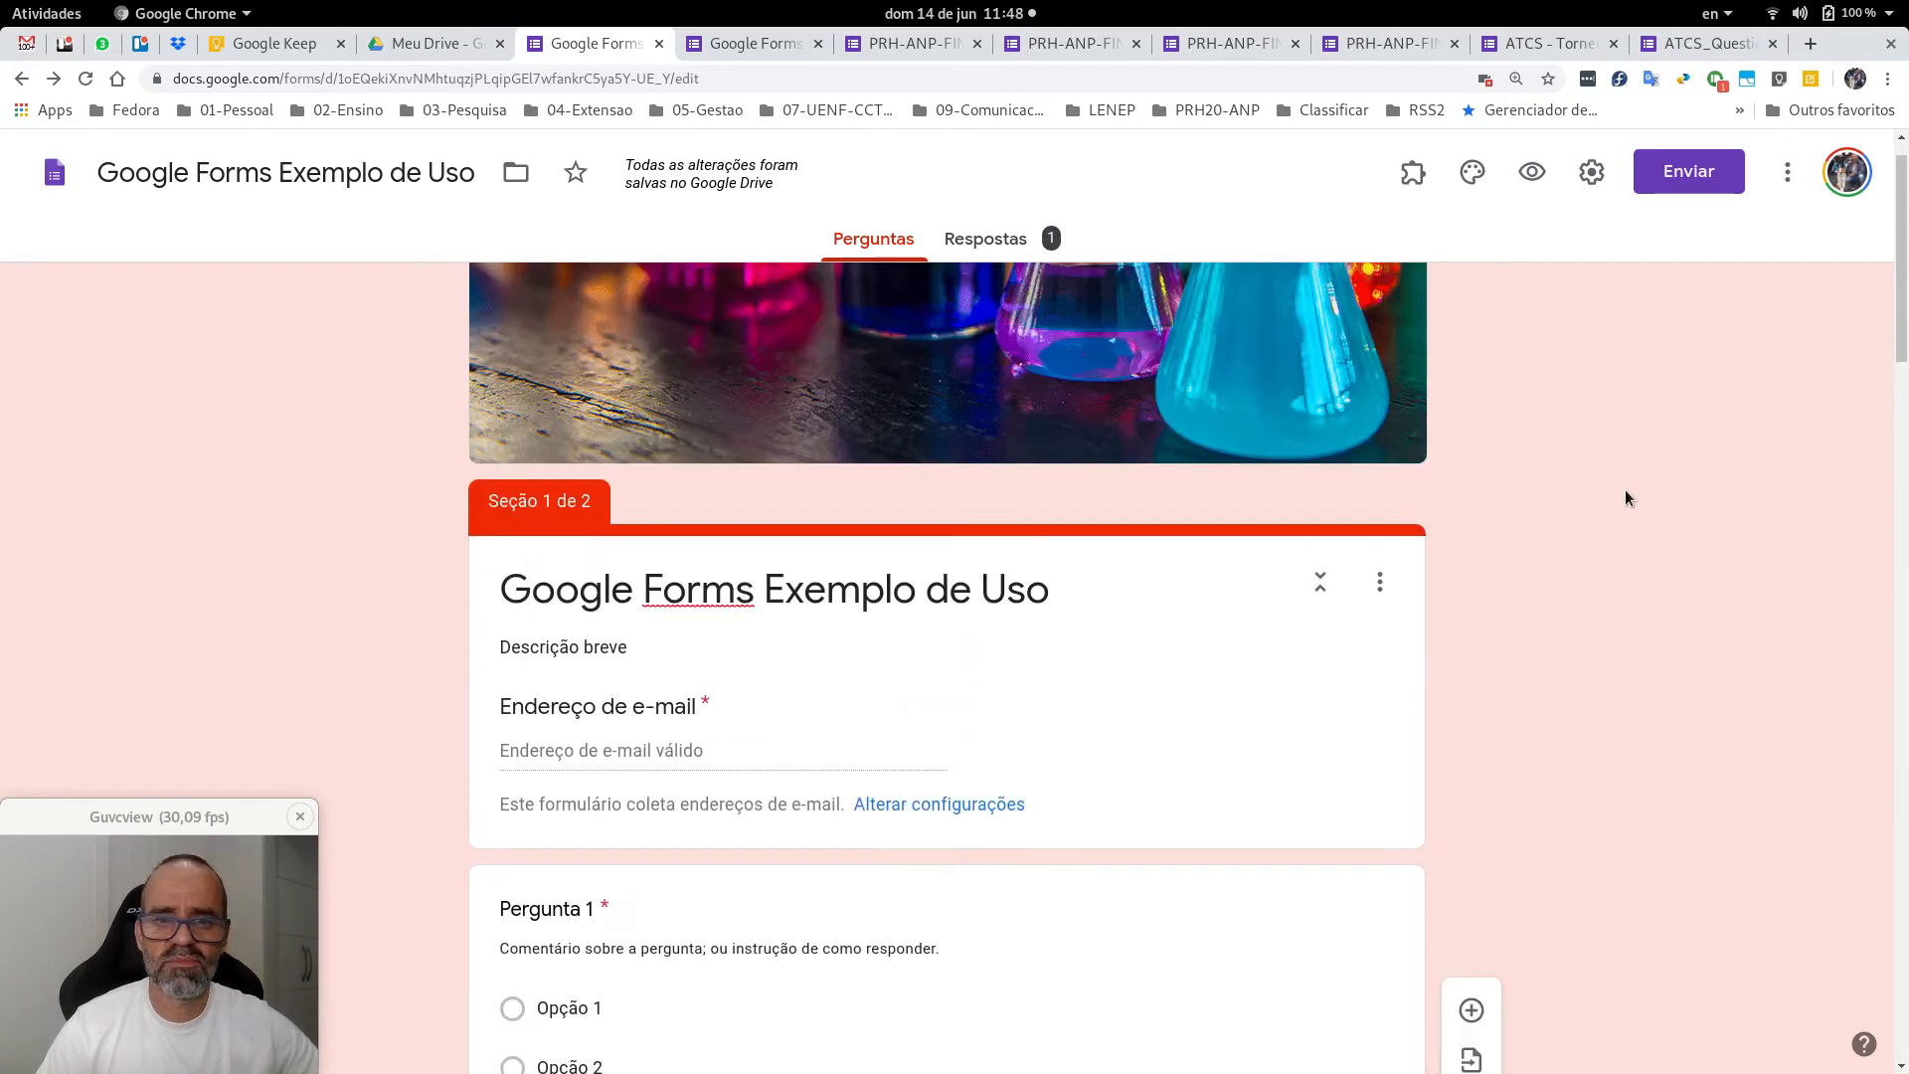
key("End")
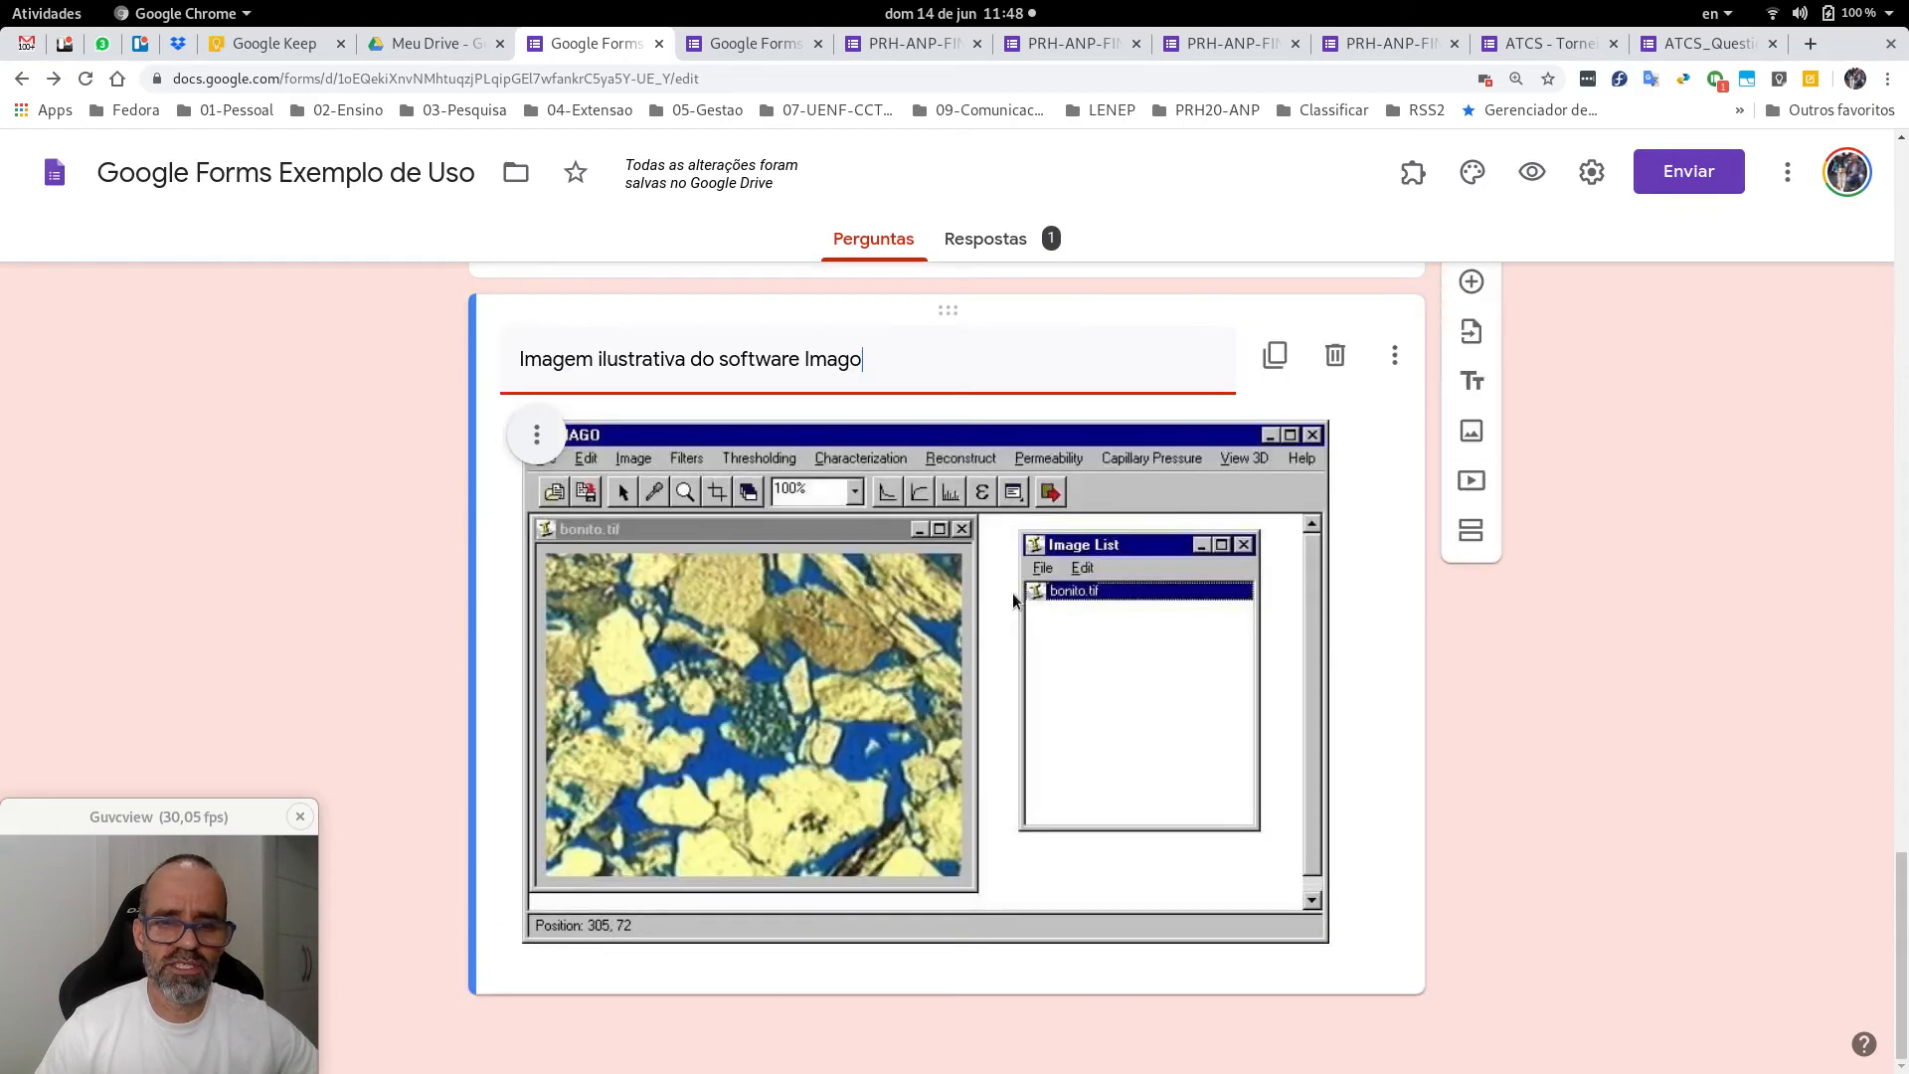
scroll(1639, 599, "up", 13)
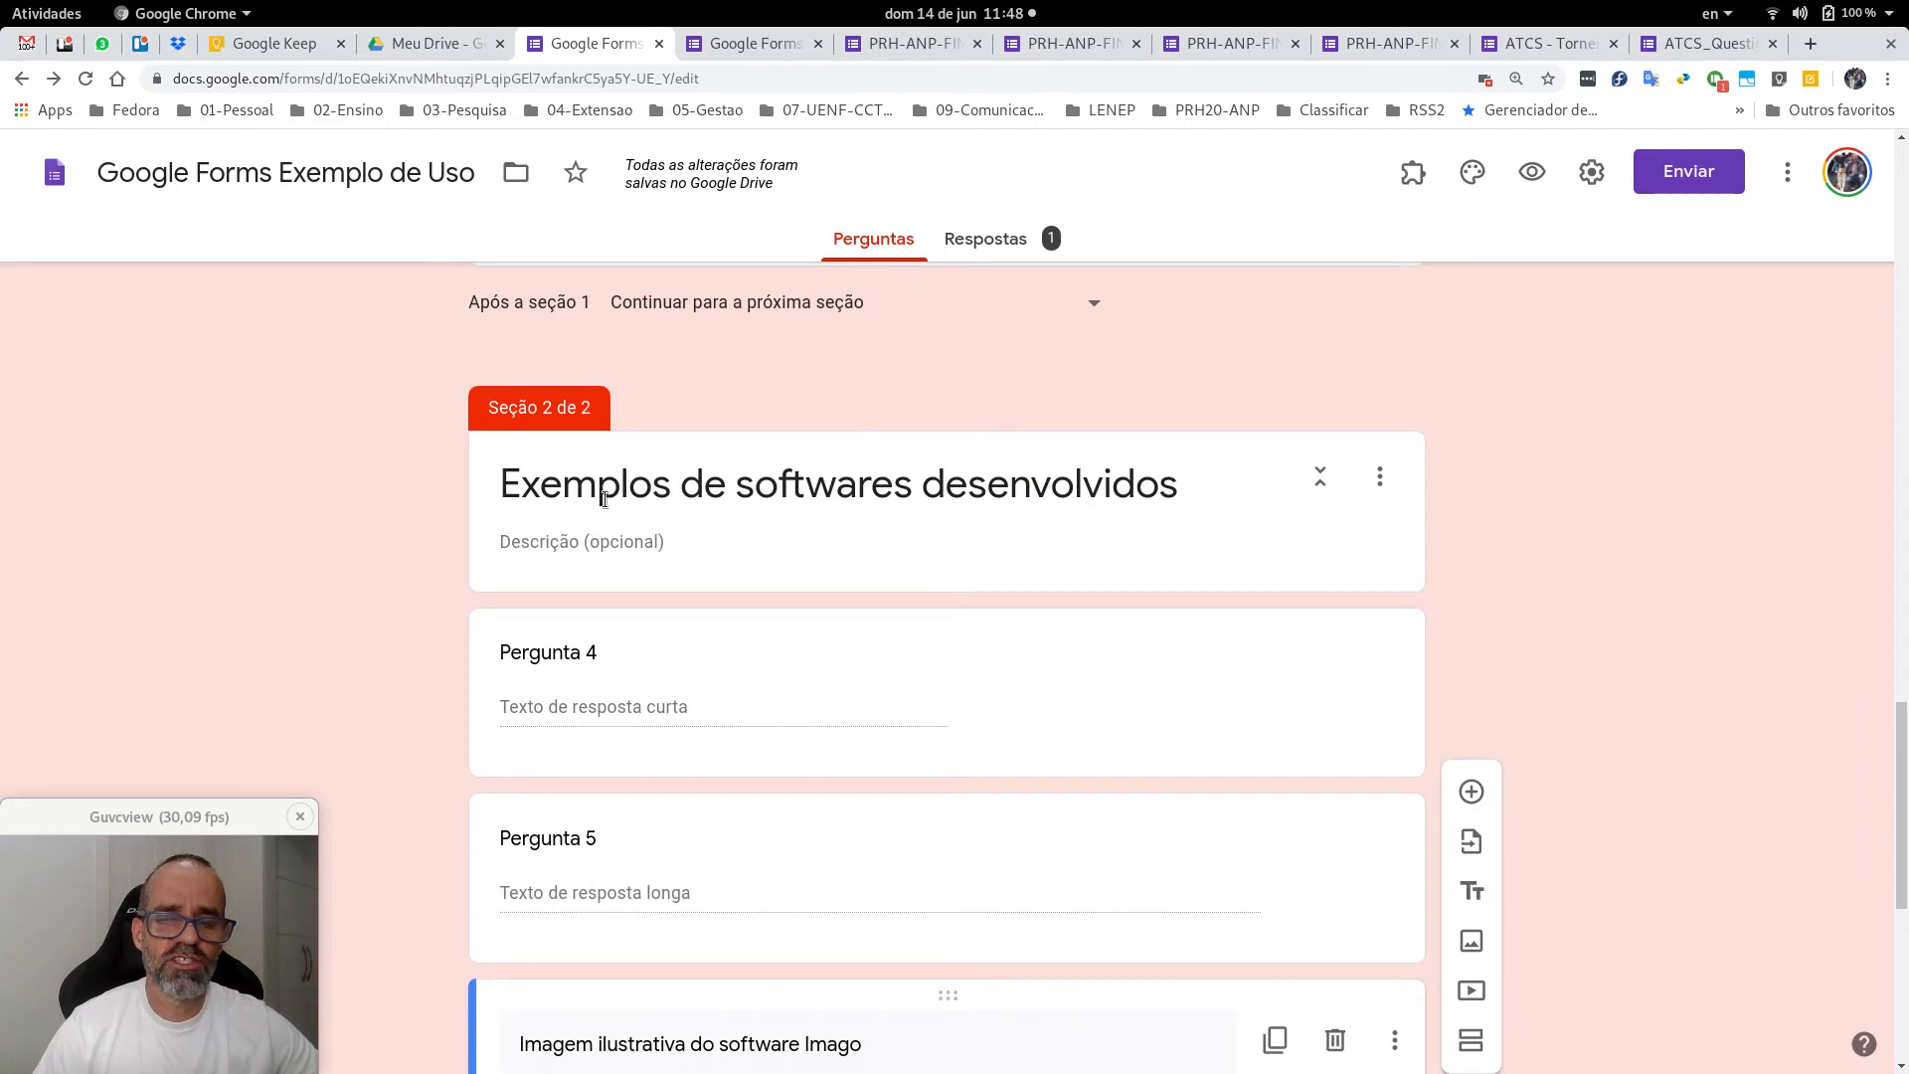
scroll(1037, 577, "down", 3)
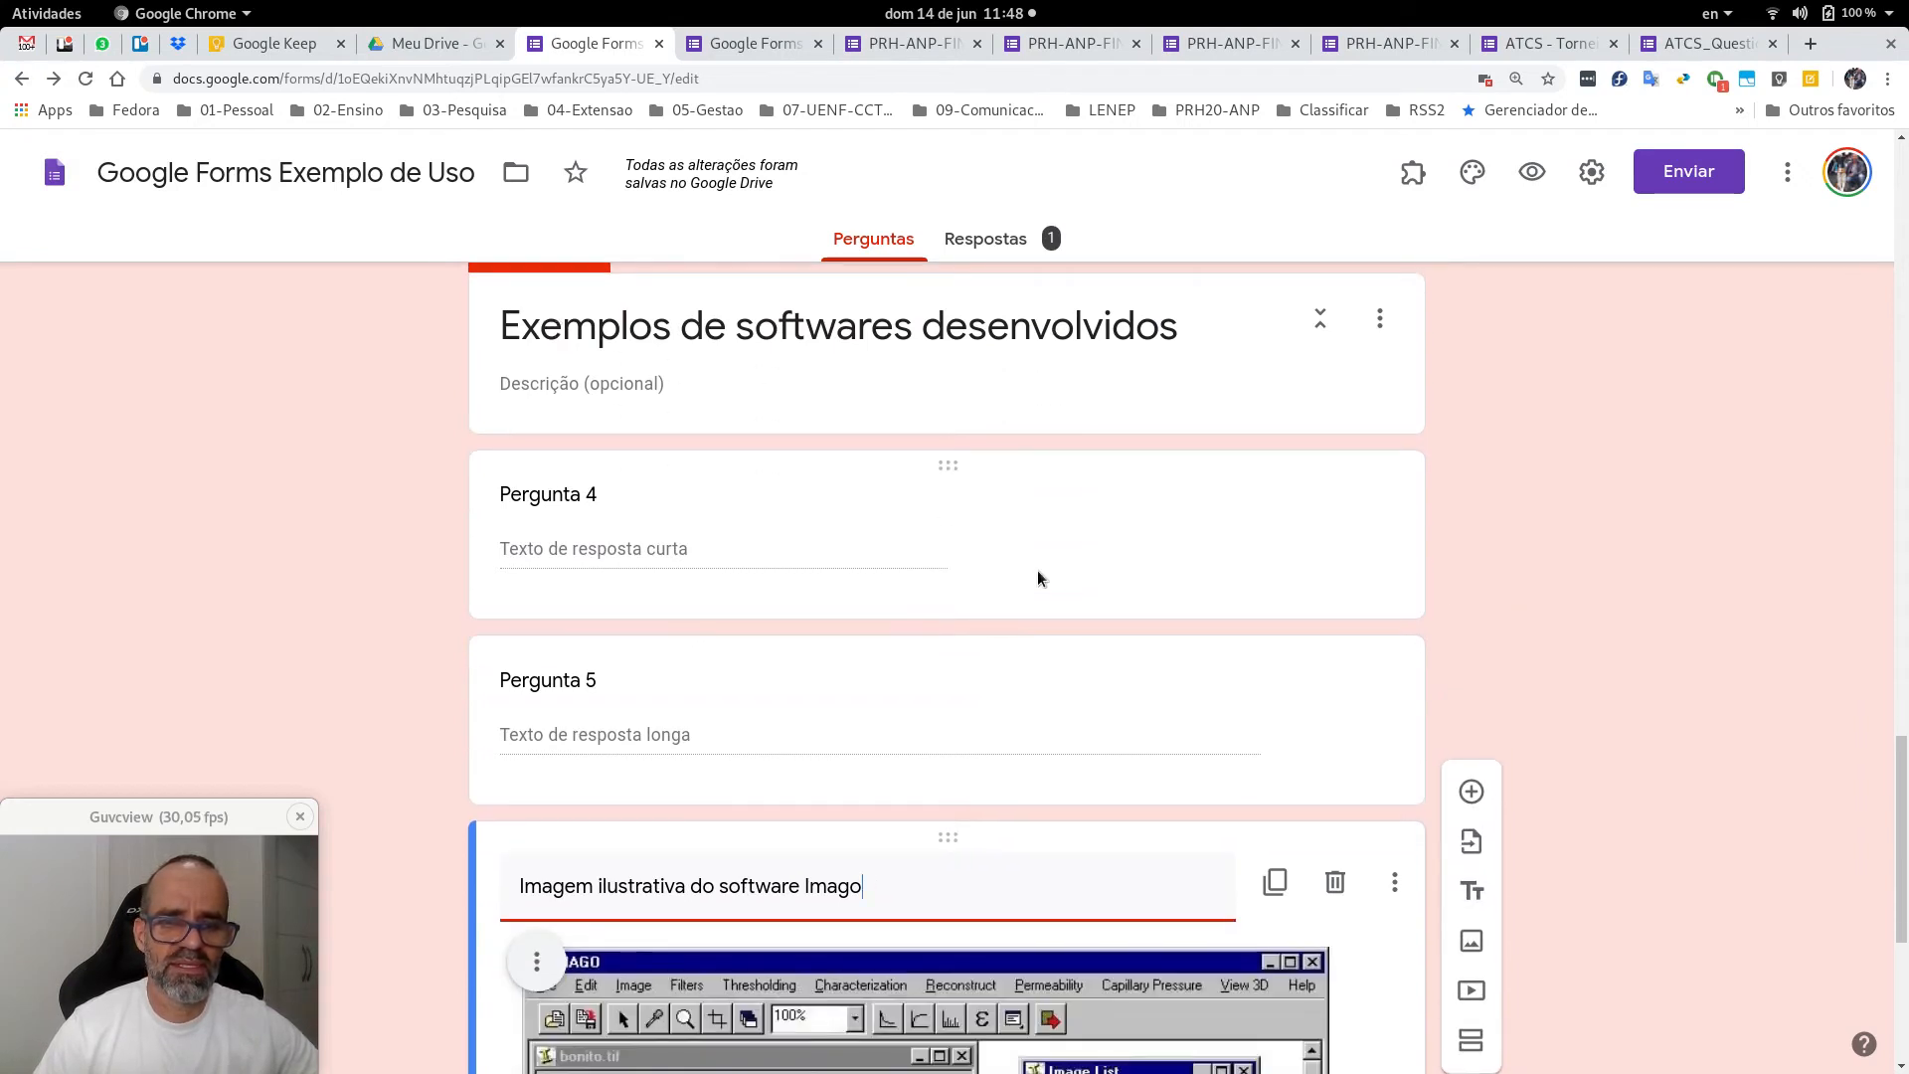
scroll(750, 492, "up", 4)
scroll(750, 487, "down", 2)
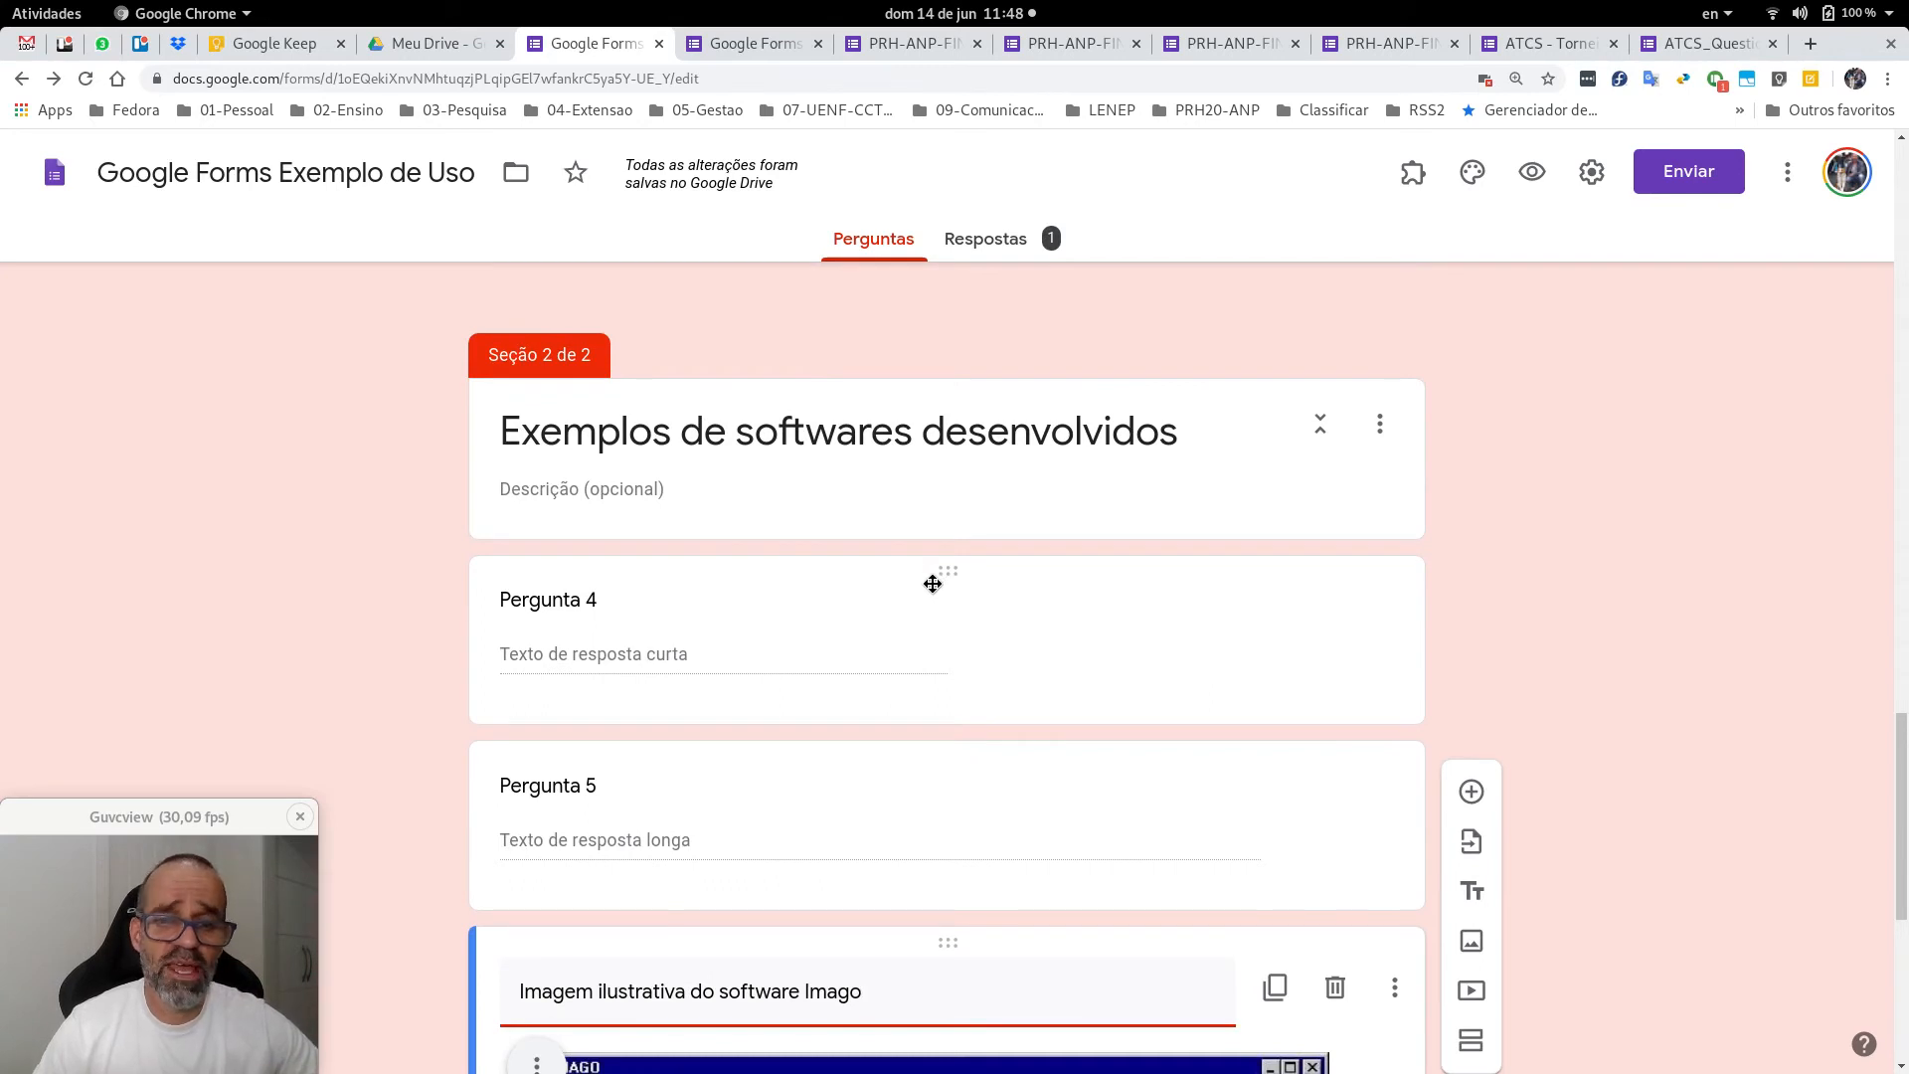
Move Pergunta 4 back above the section break so Perguntas 4 and 5 end section 1.
left_click_drag(950, 567, 959, 792)
scroll(964, 528, "down", 5)
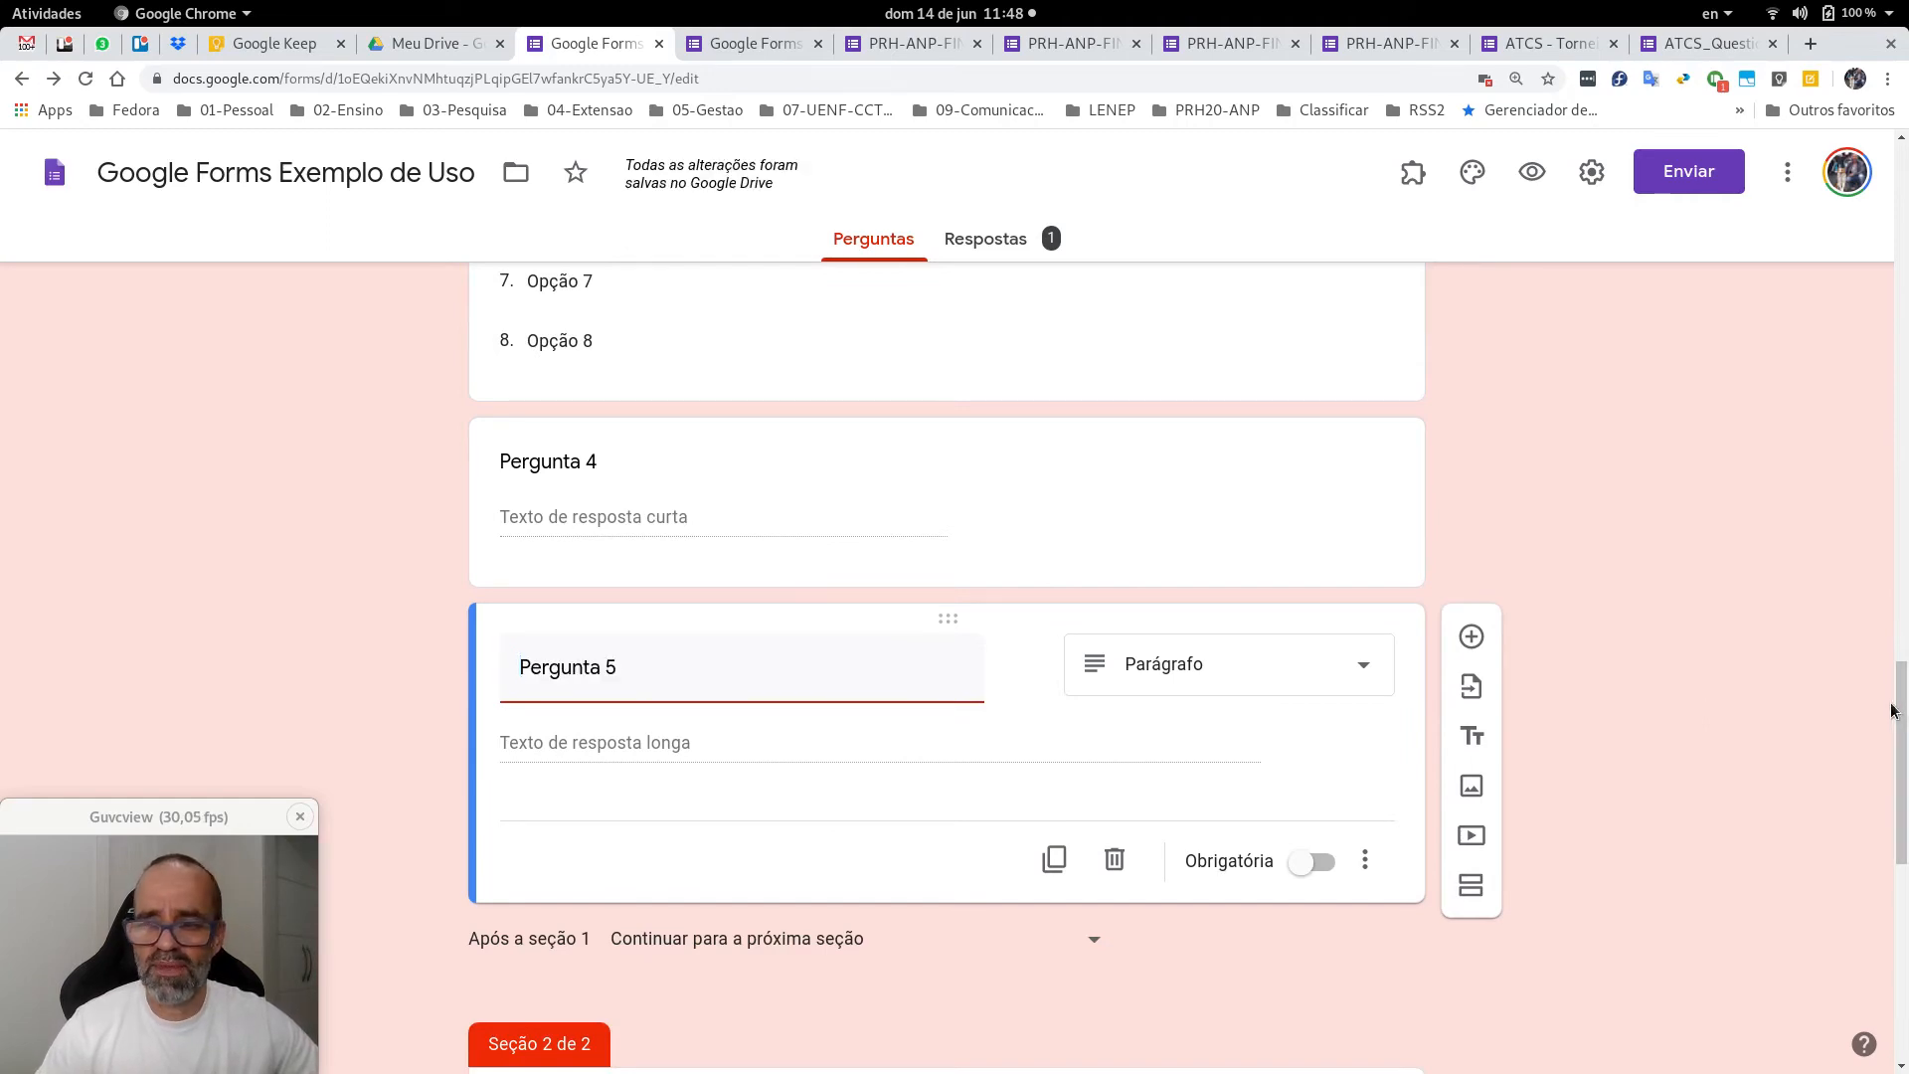
left_click_drag(1894, 718, 1800, 206)
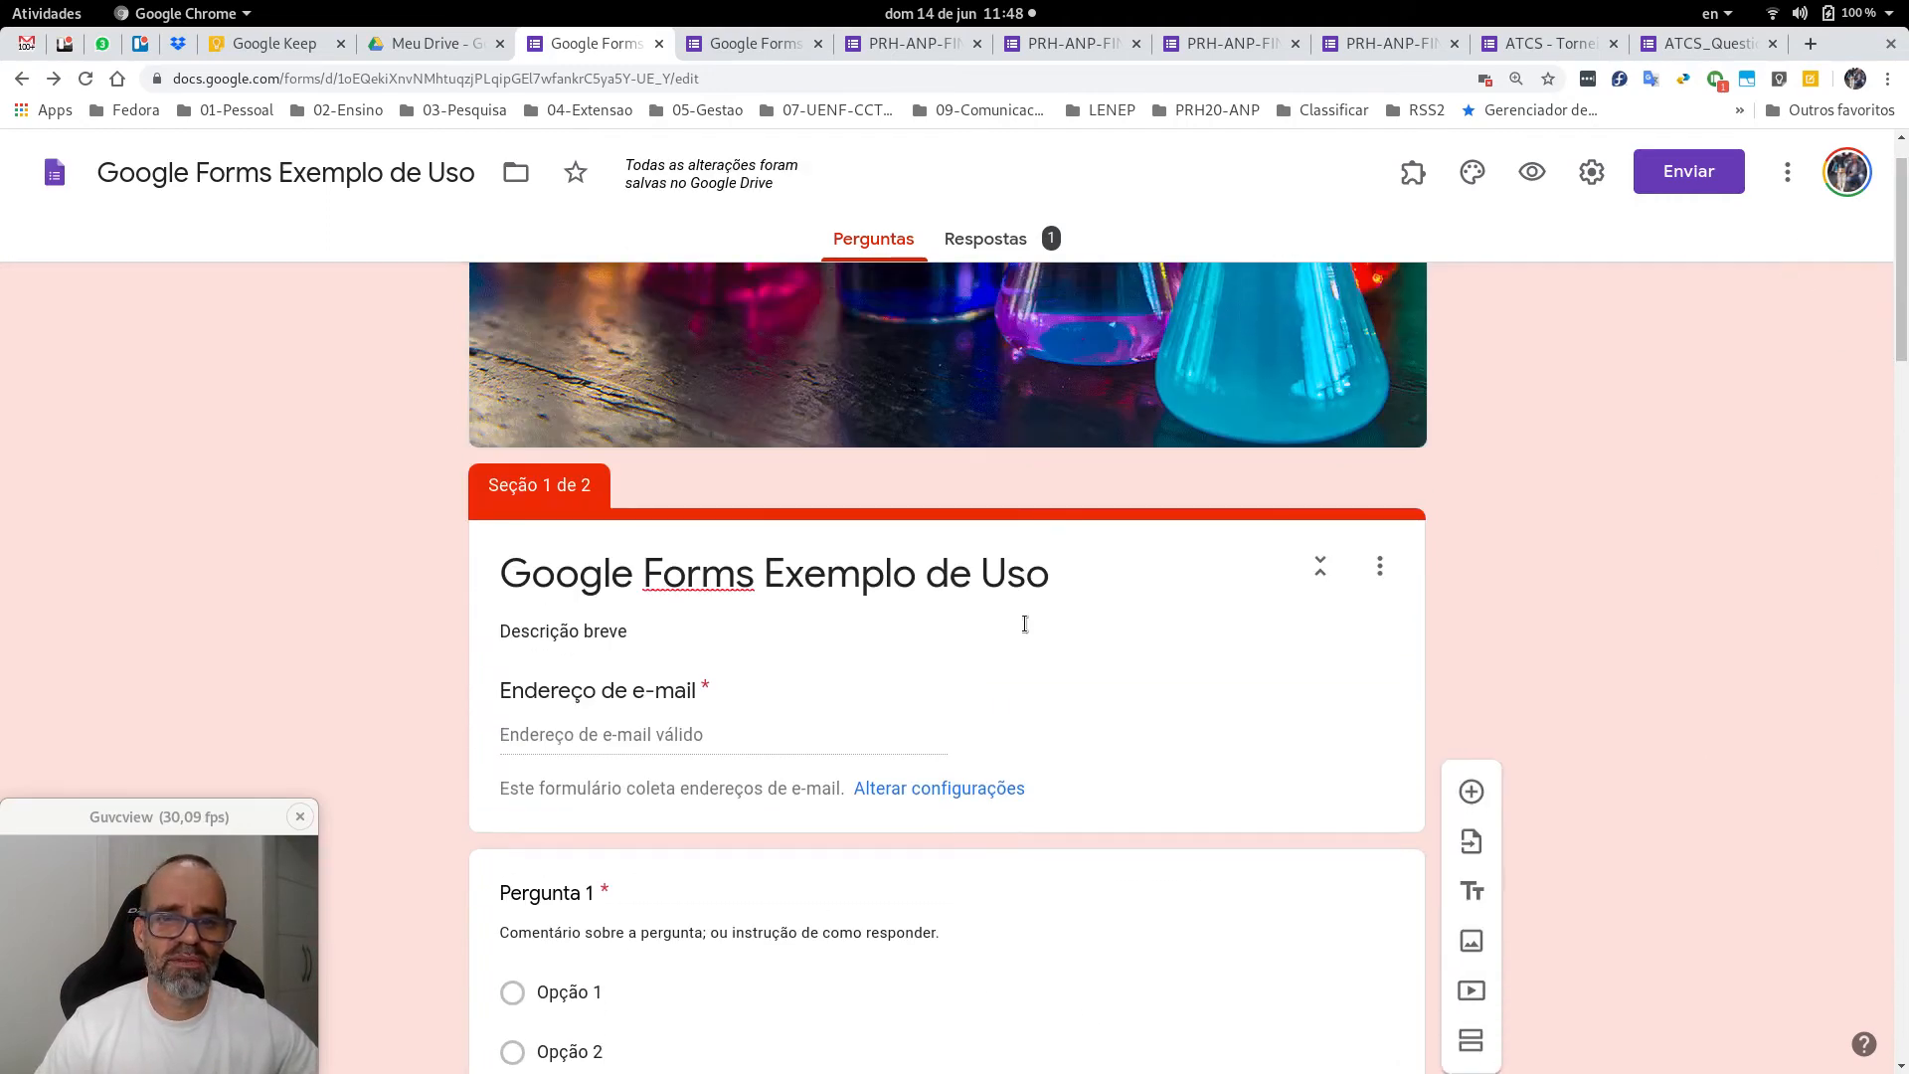
scroll(1071, 465, "up", 1)
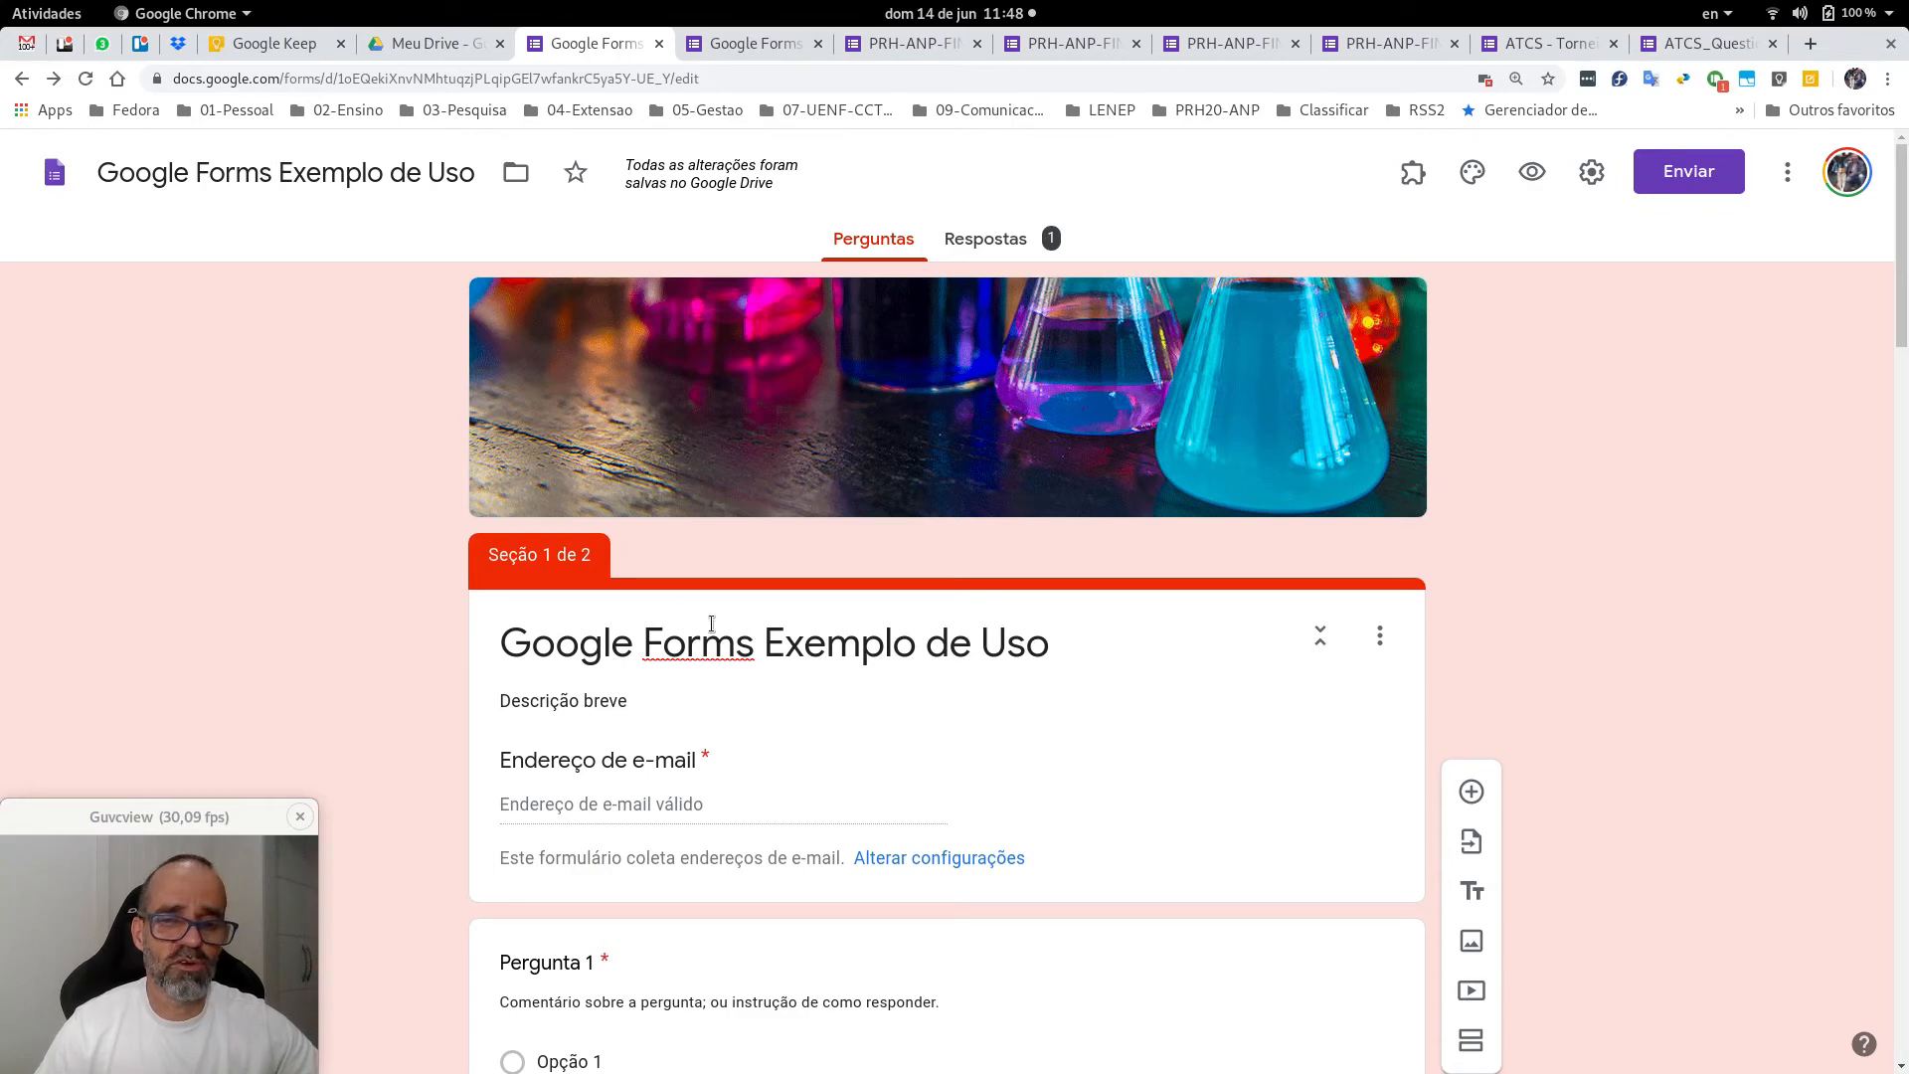
triple_click(615, 706)
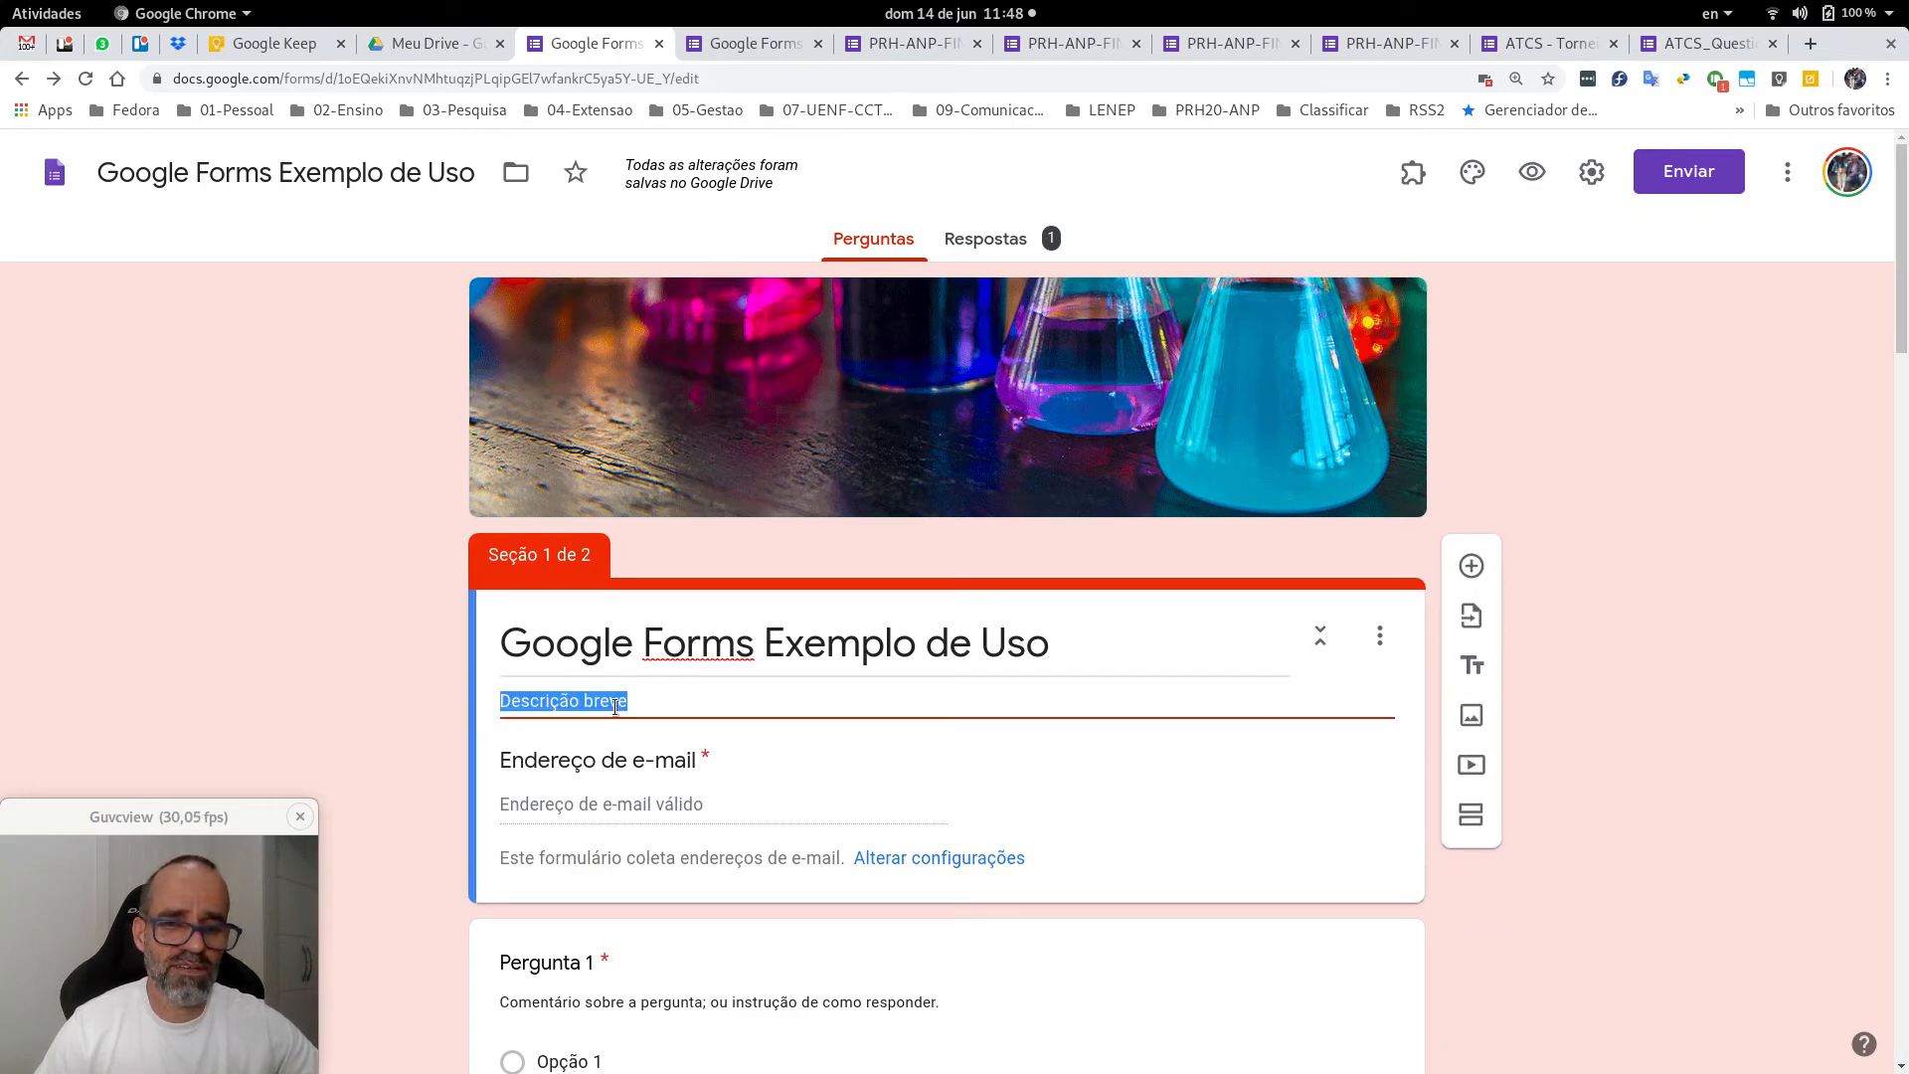
scroll(823, 606, "down", 2)
scroll(819, 652, "down", 2)
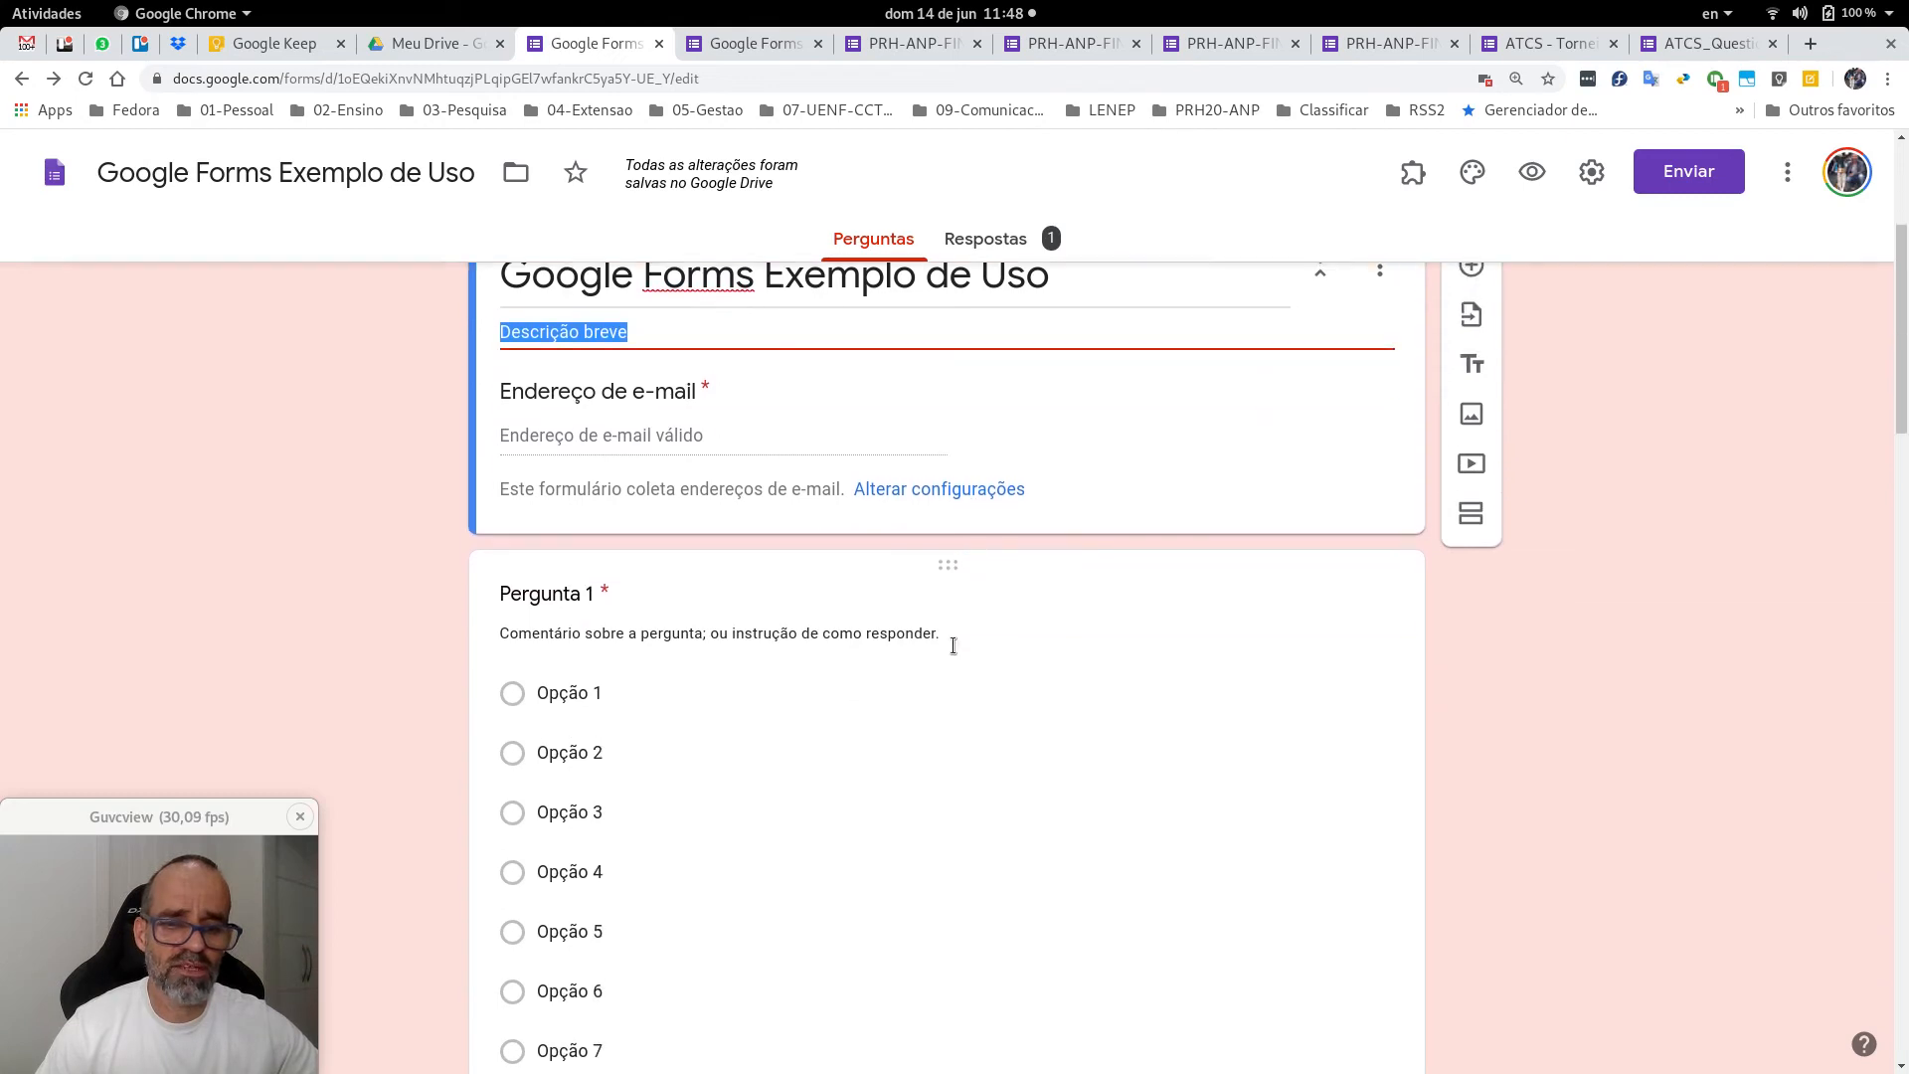
scroll(751, 642, "down", 15)
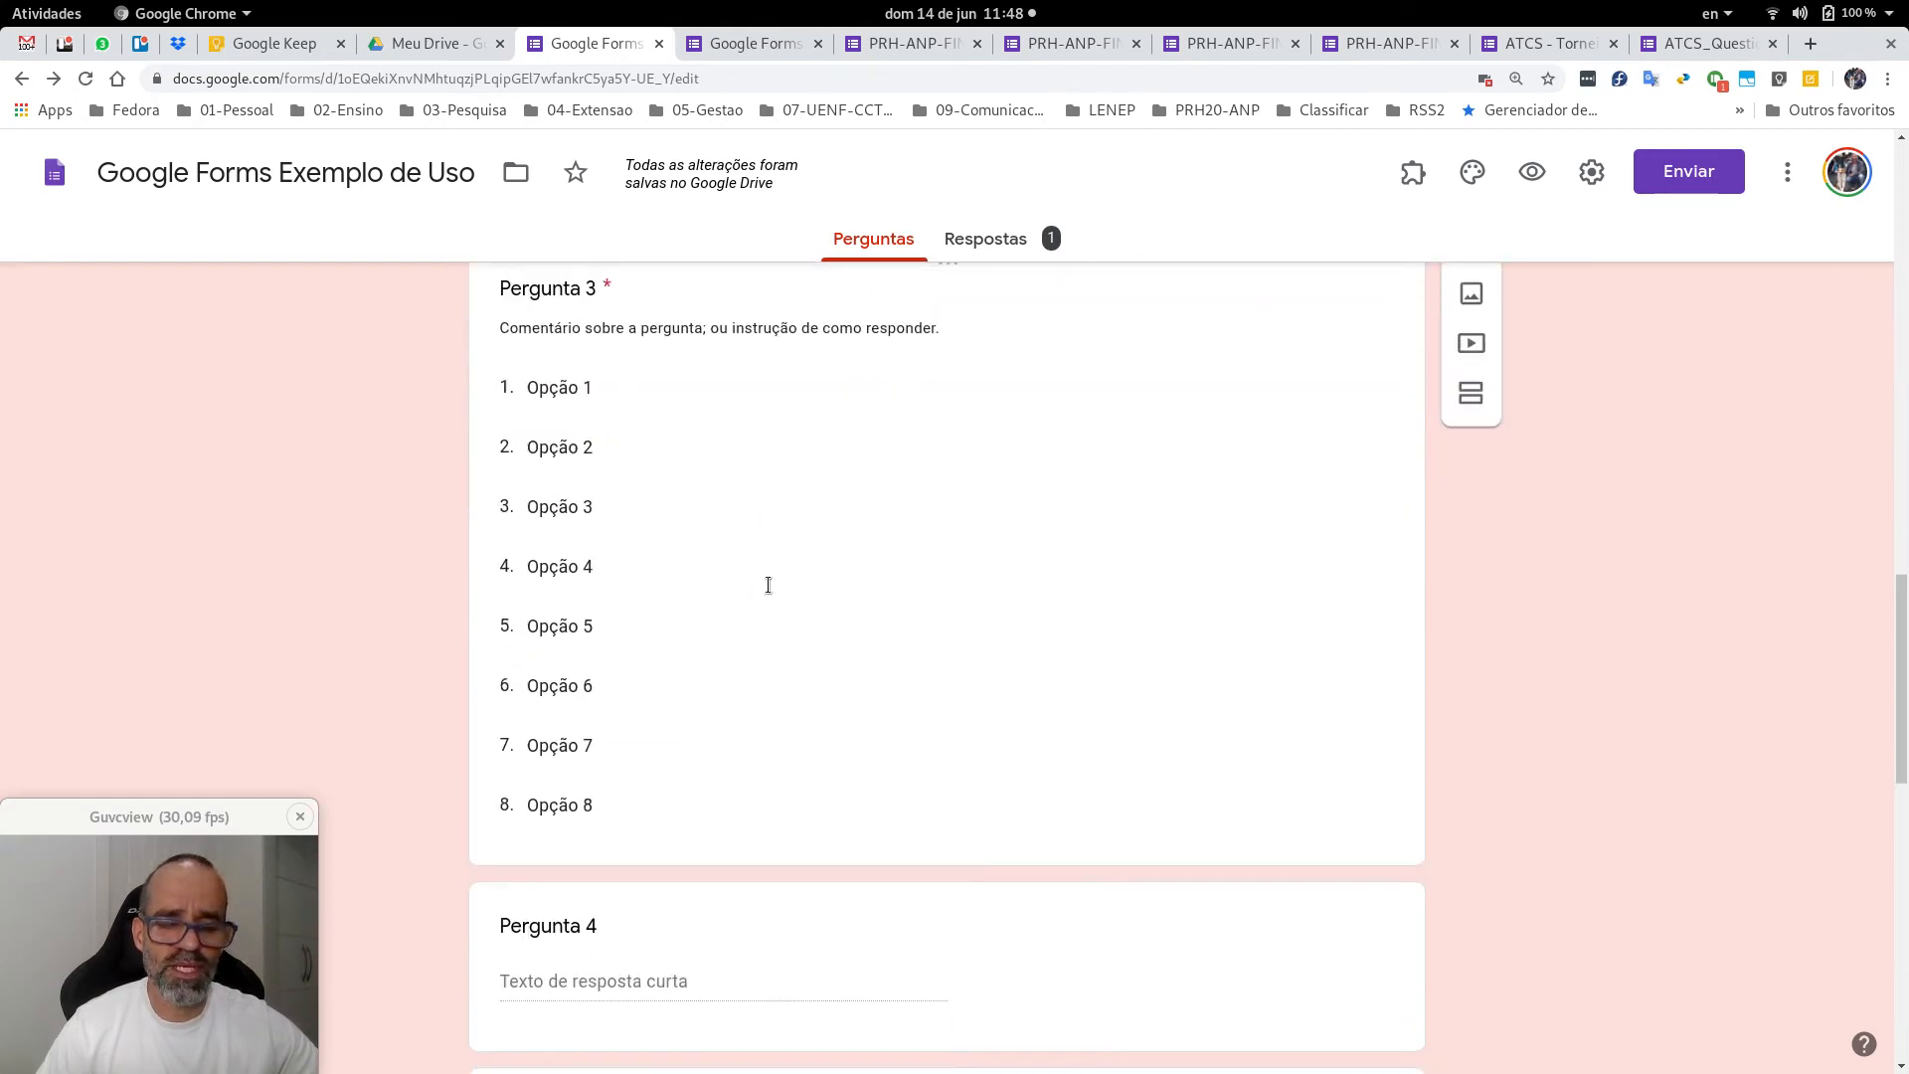
scroll(771, 577, "down", 7)
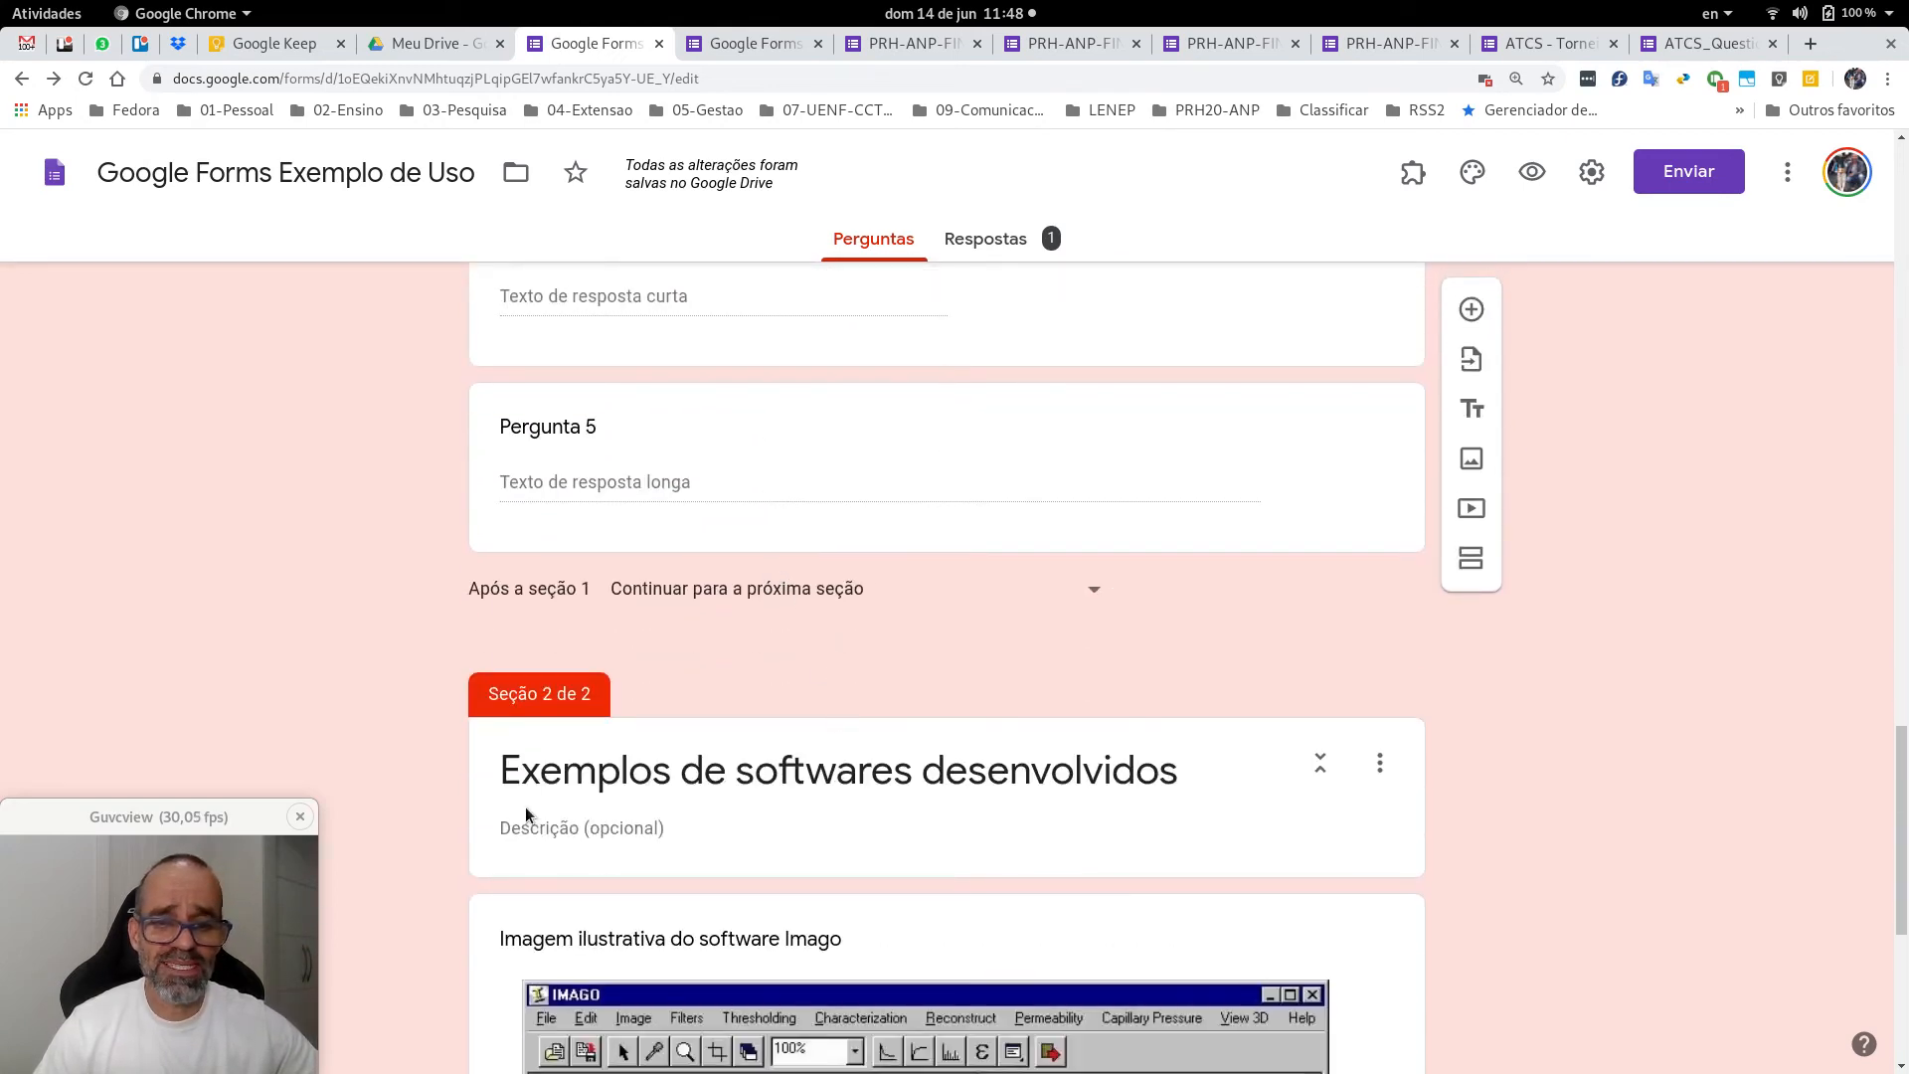
scroll(1034, 681, "down", 5)
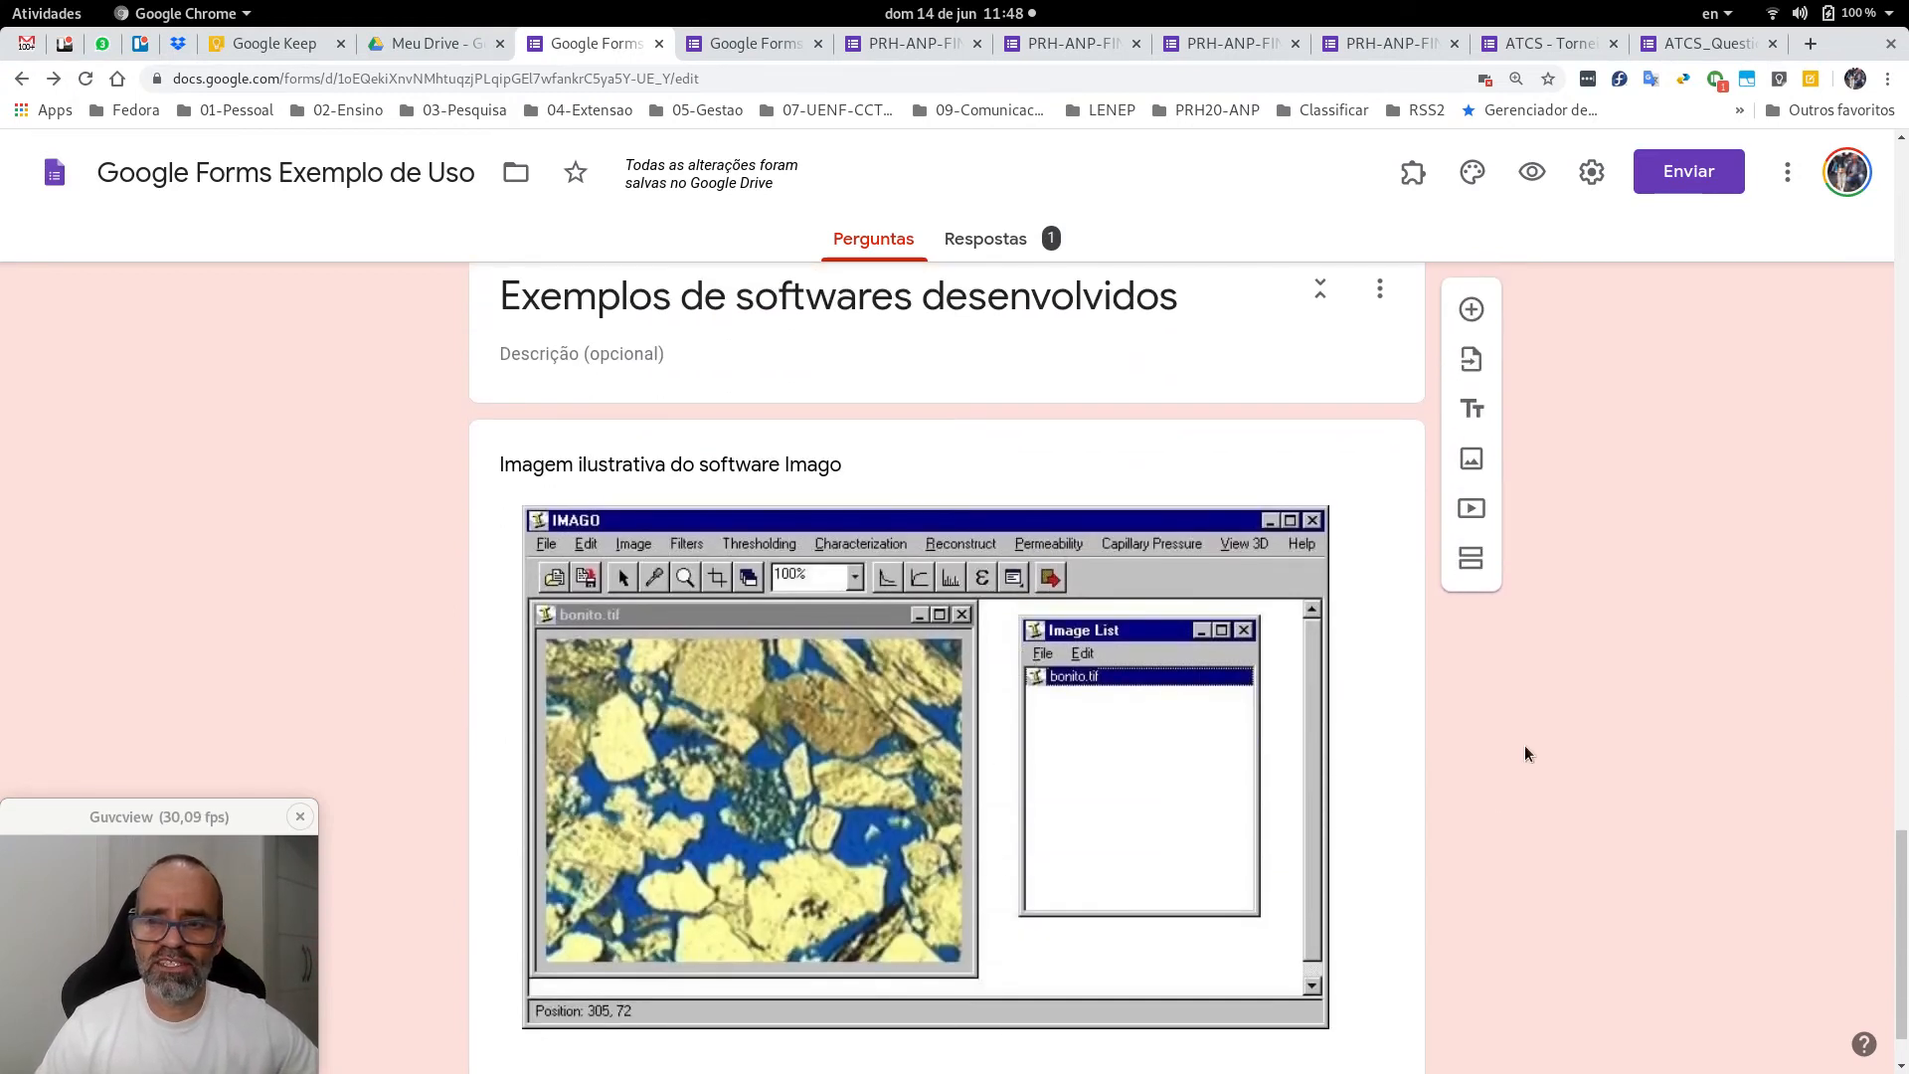
scroll(1526, 748, "down", 1)
scroll(1524, 744, "up", 20)
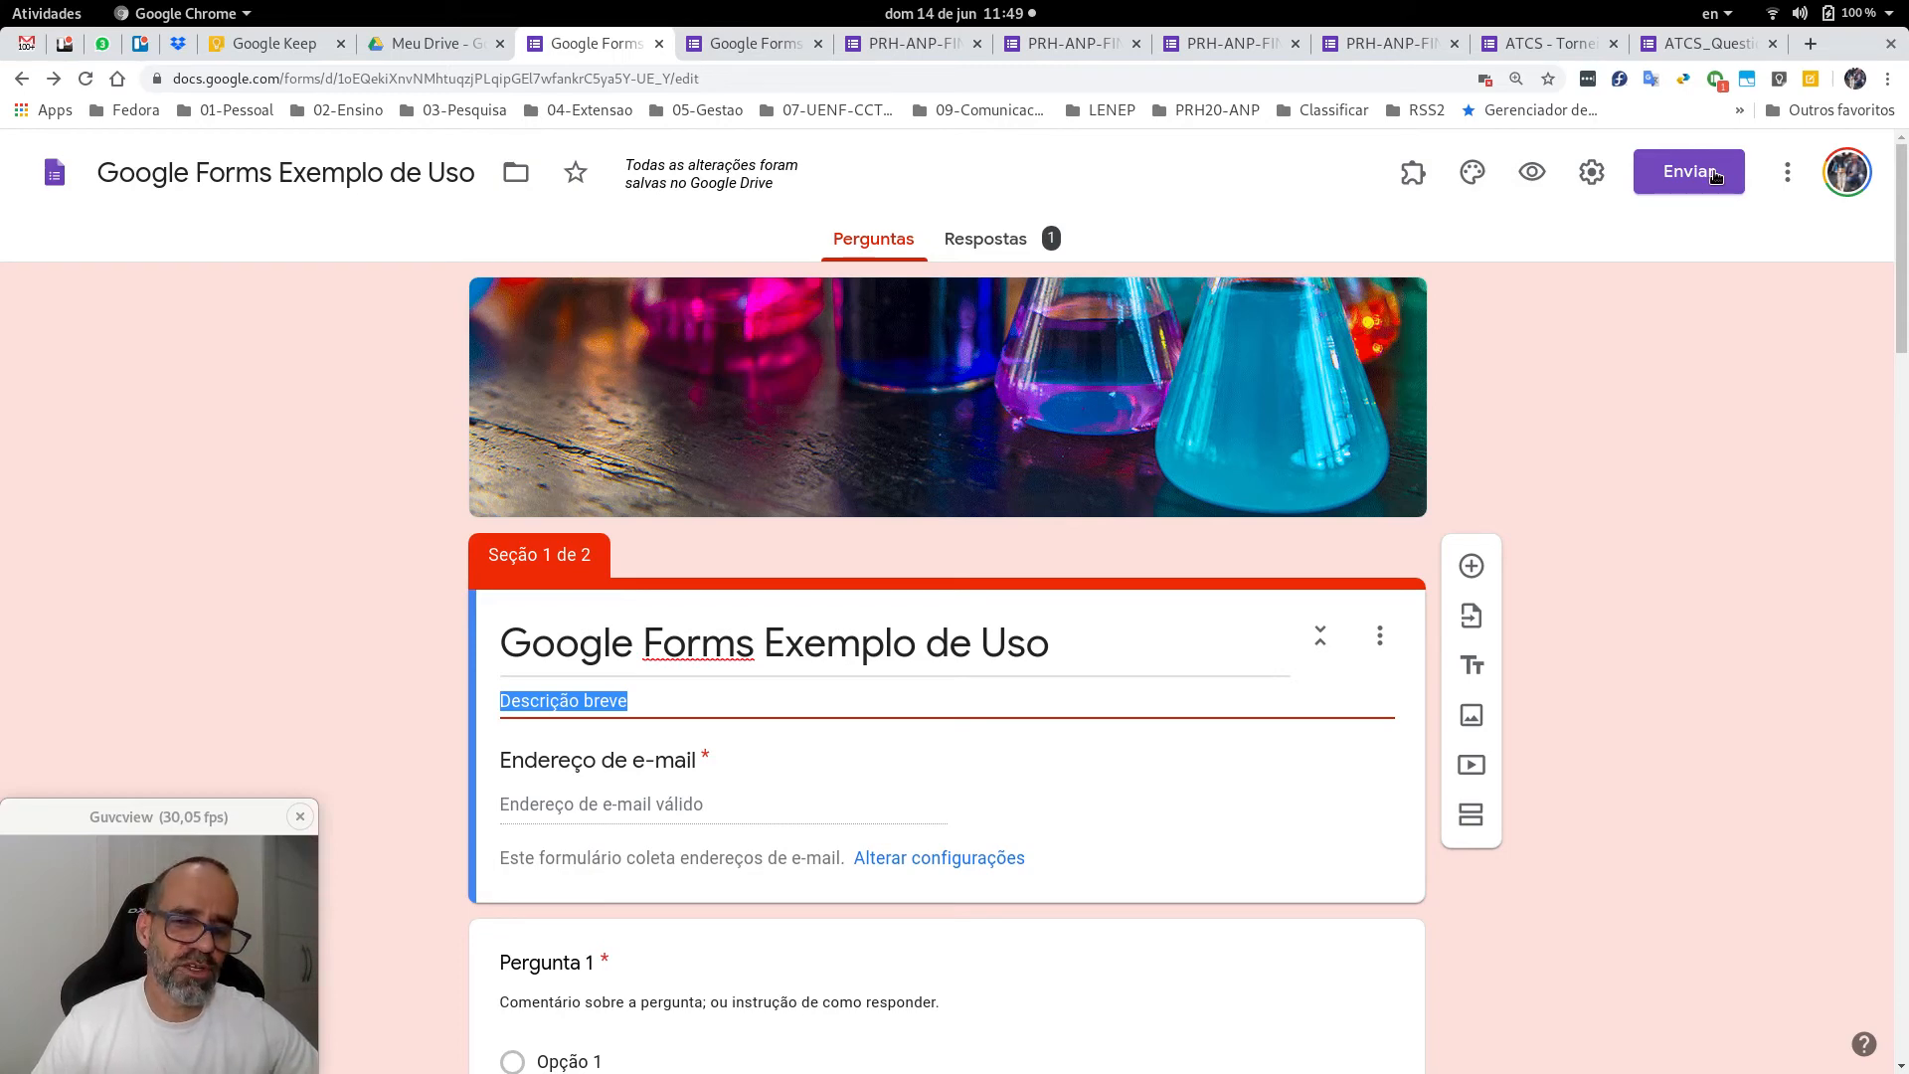
Add a colleague, found by their institutional e-mail address, as an editor of the form.
left_click(1787, 176)
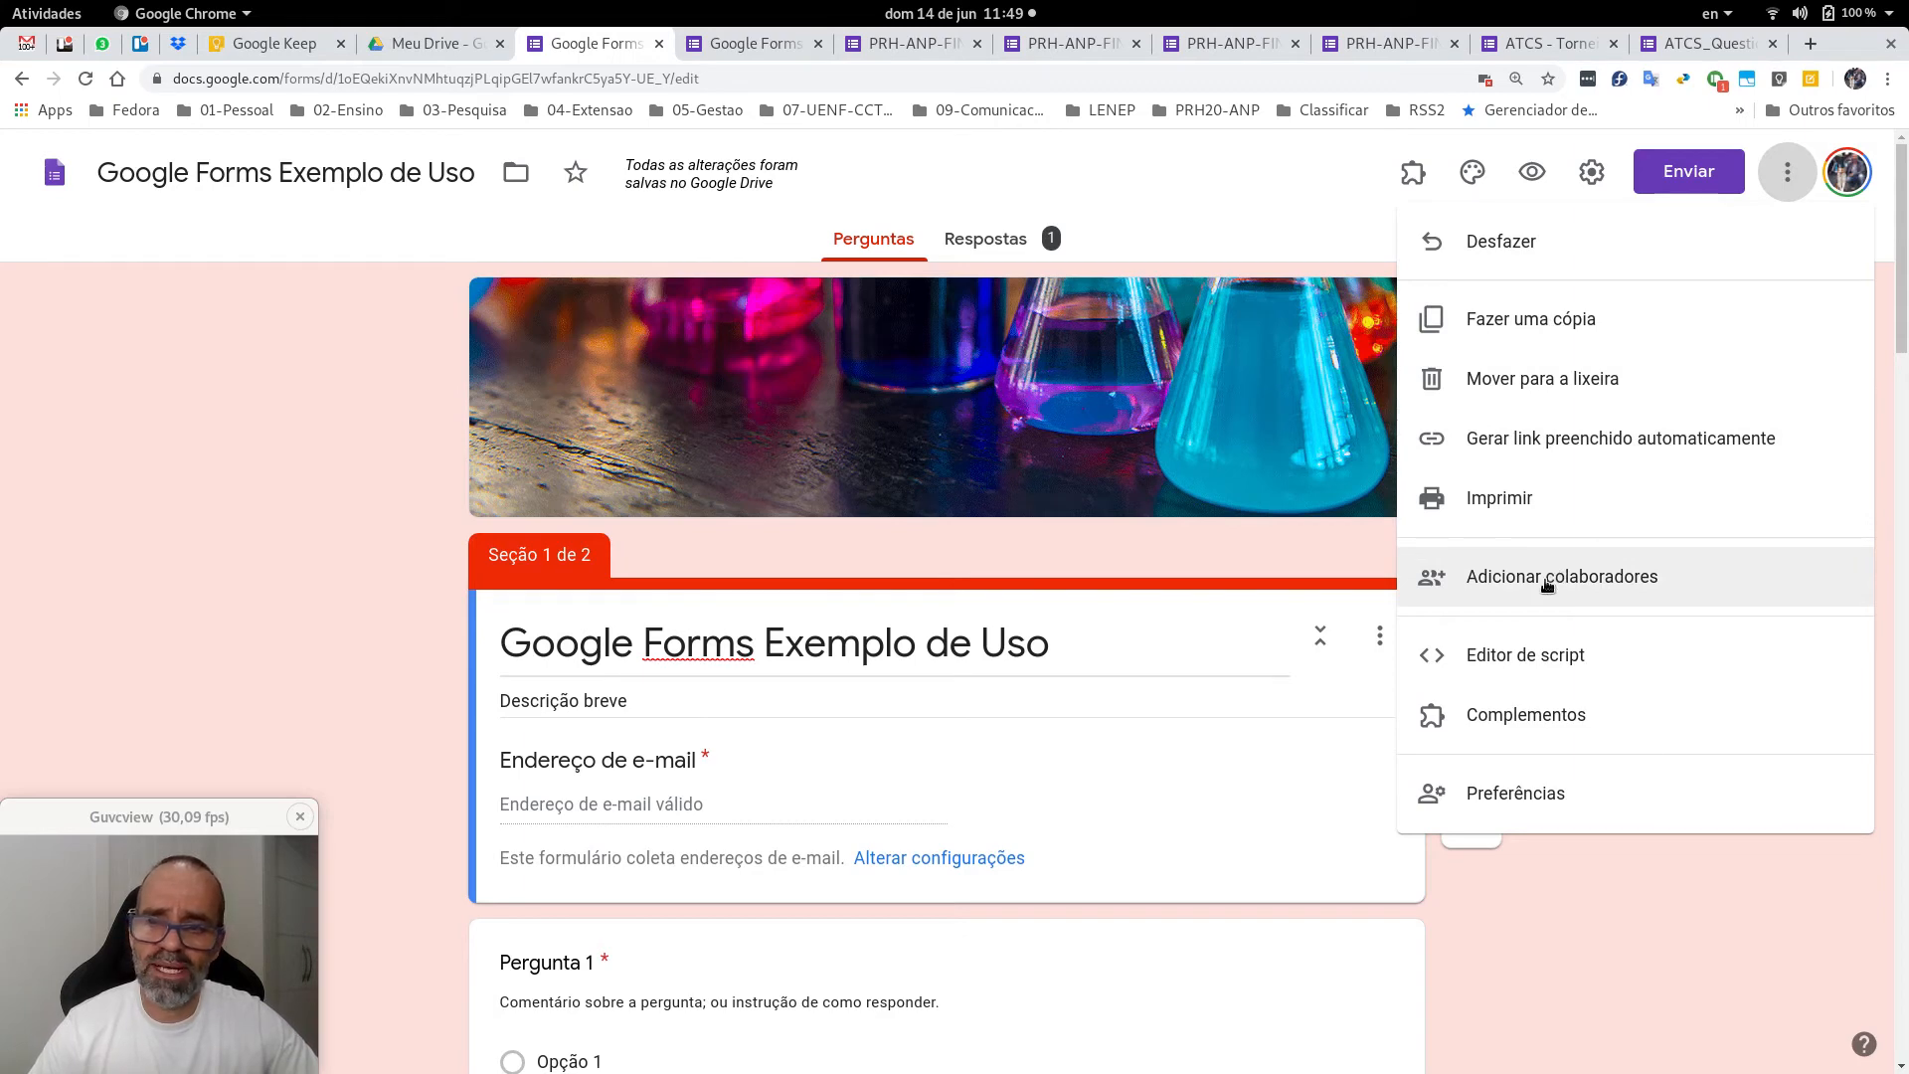
left_click(1611, 578)
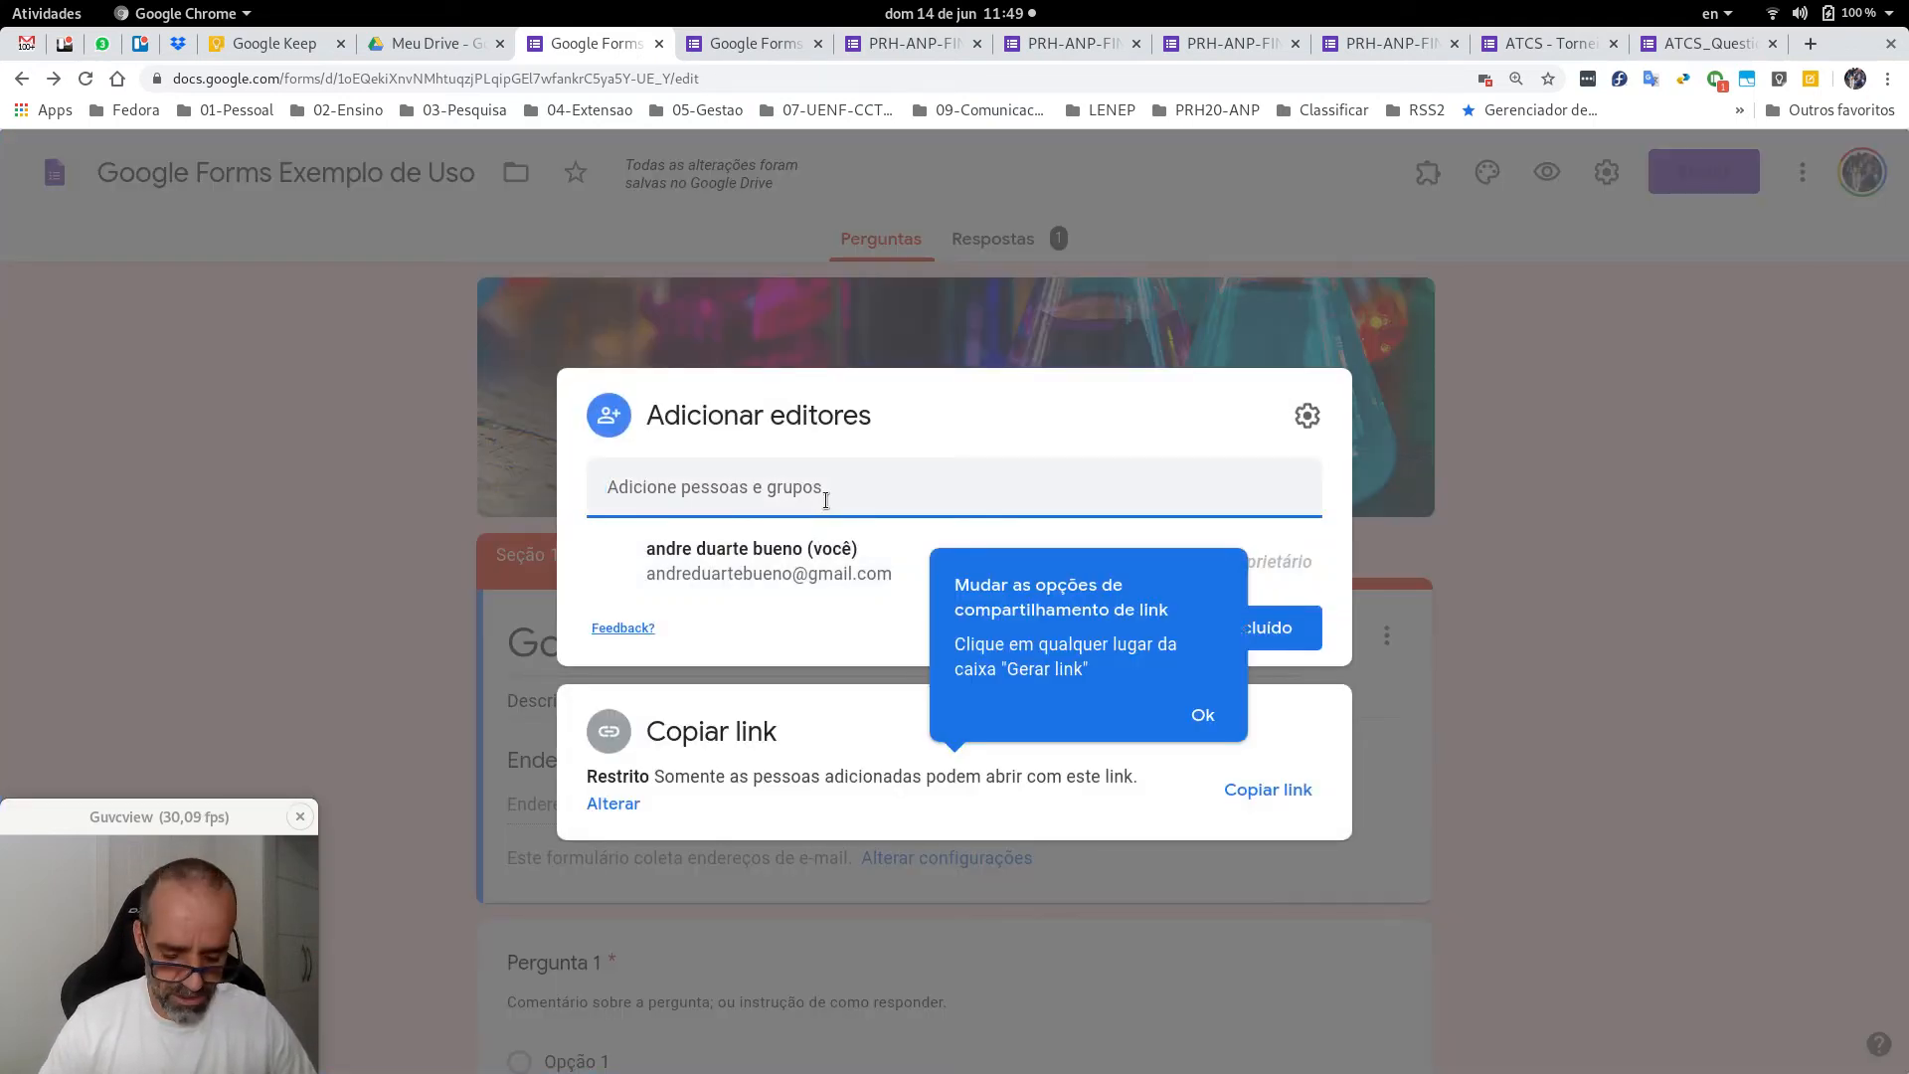
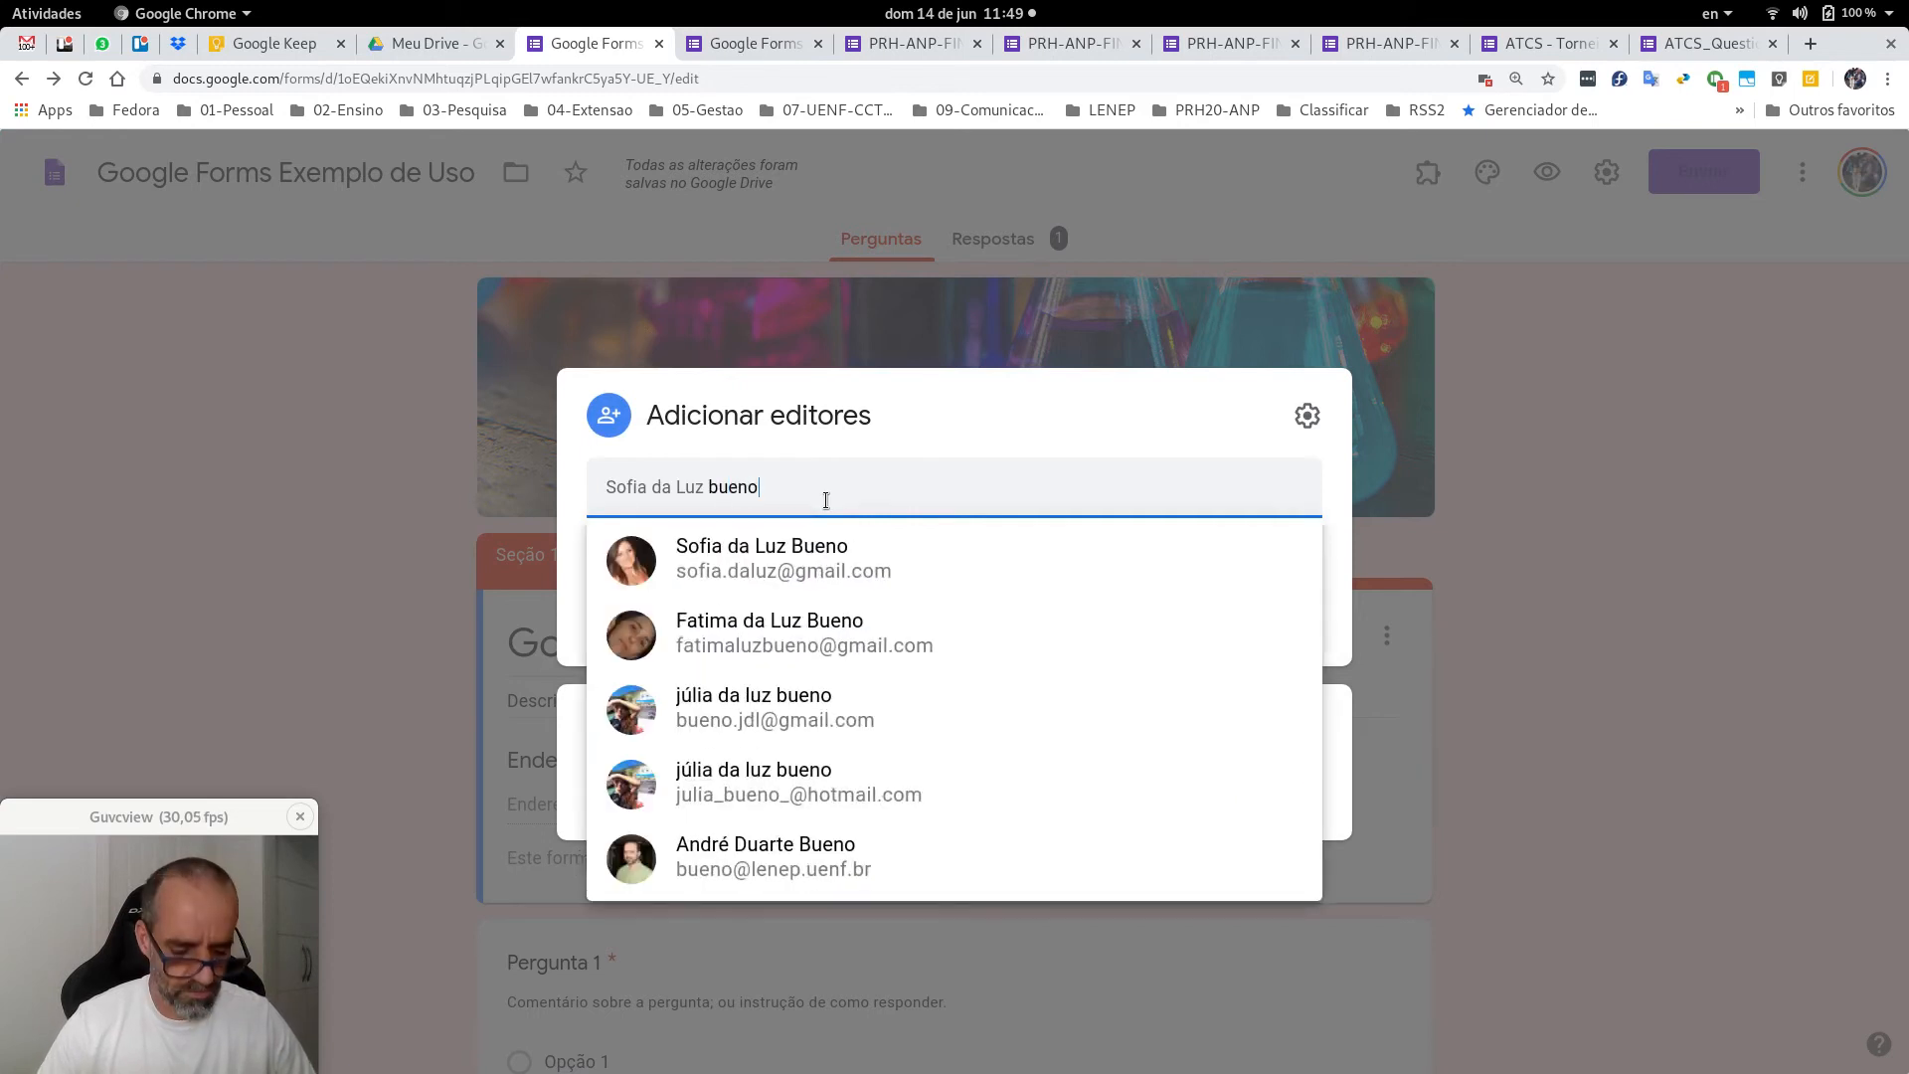
key("ctrl+shift+Left")
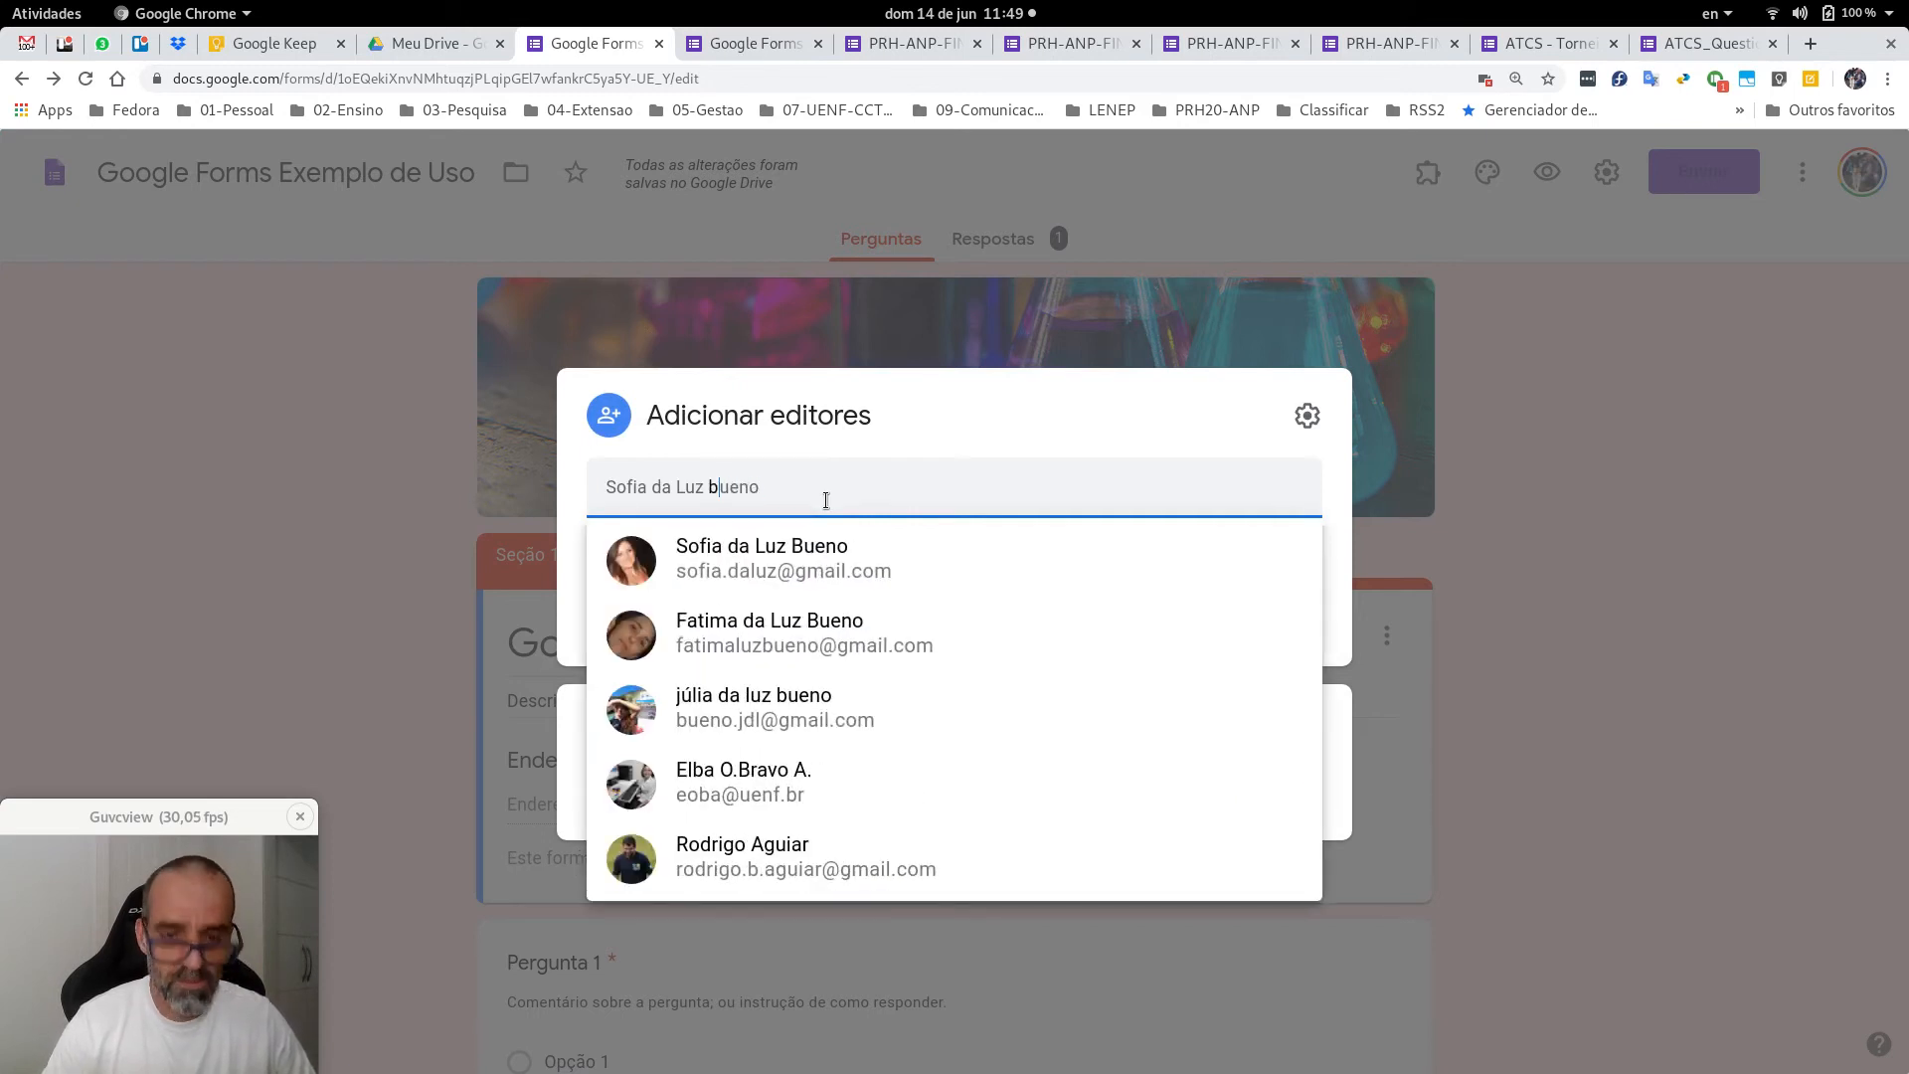
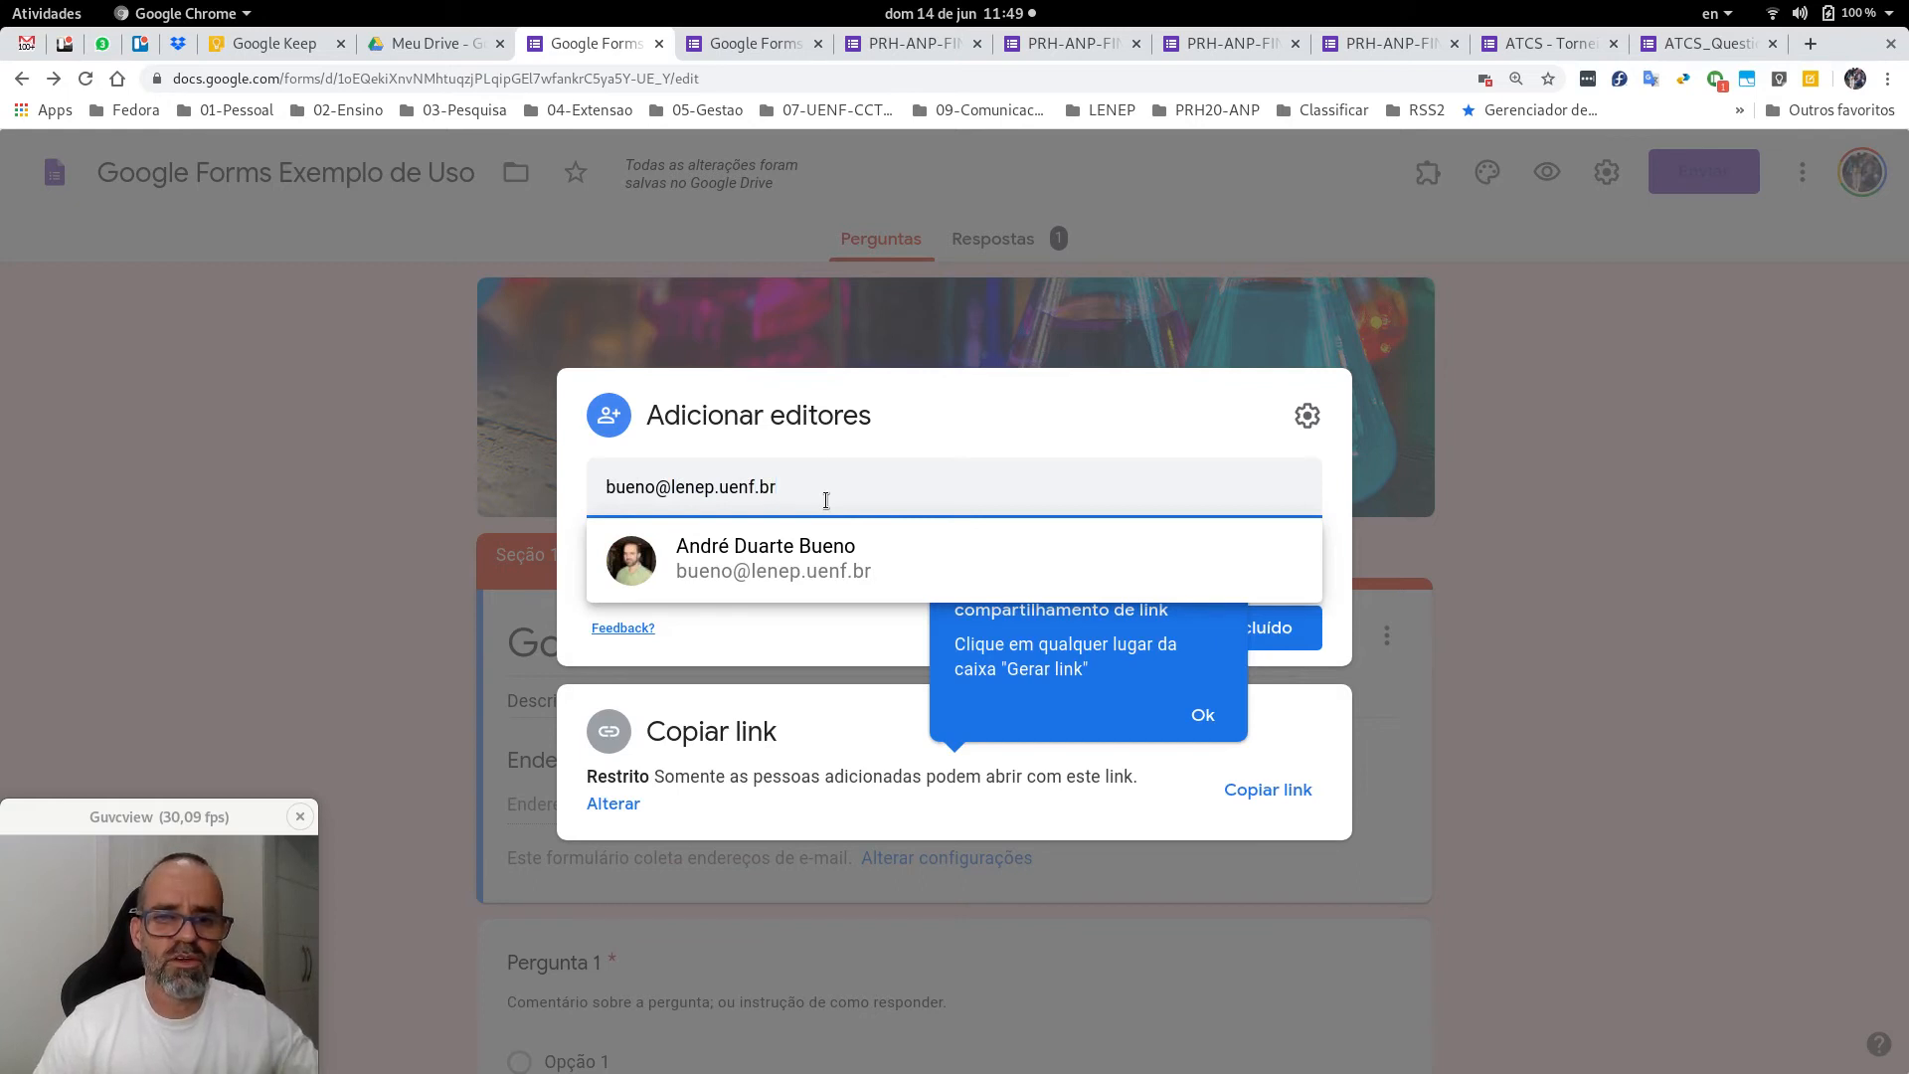
left_click(799, 554)
Send the editor invitation with the message 'Favor incluir suas perguntas'.
left_click(935, 568)
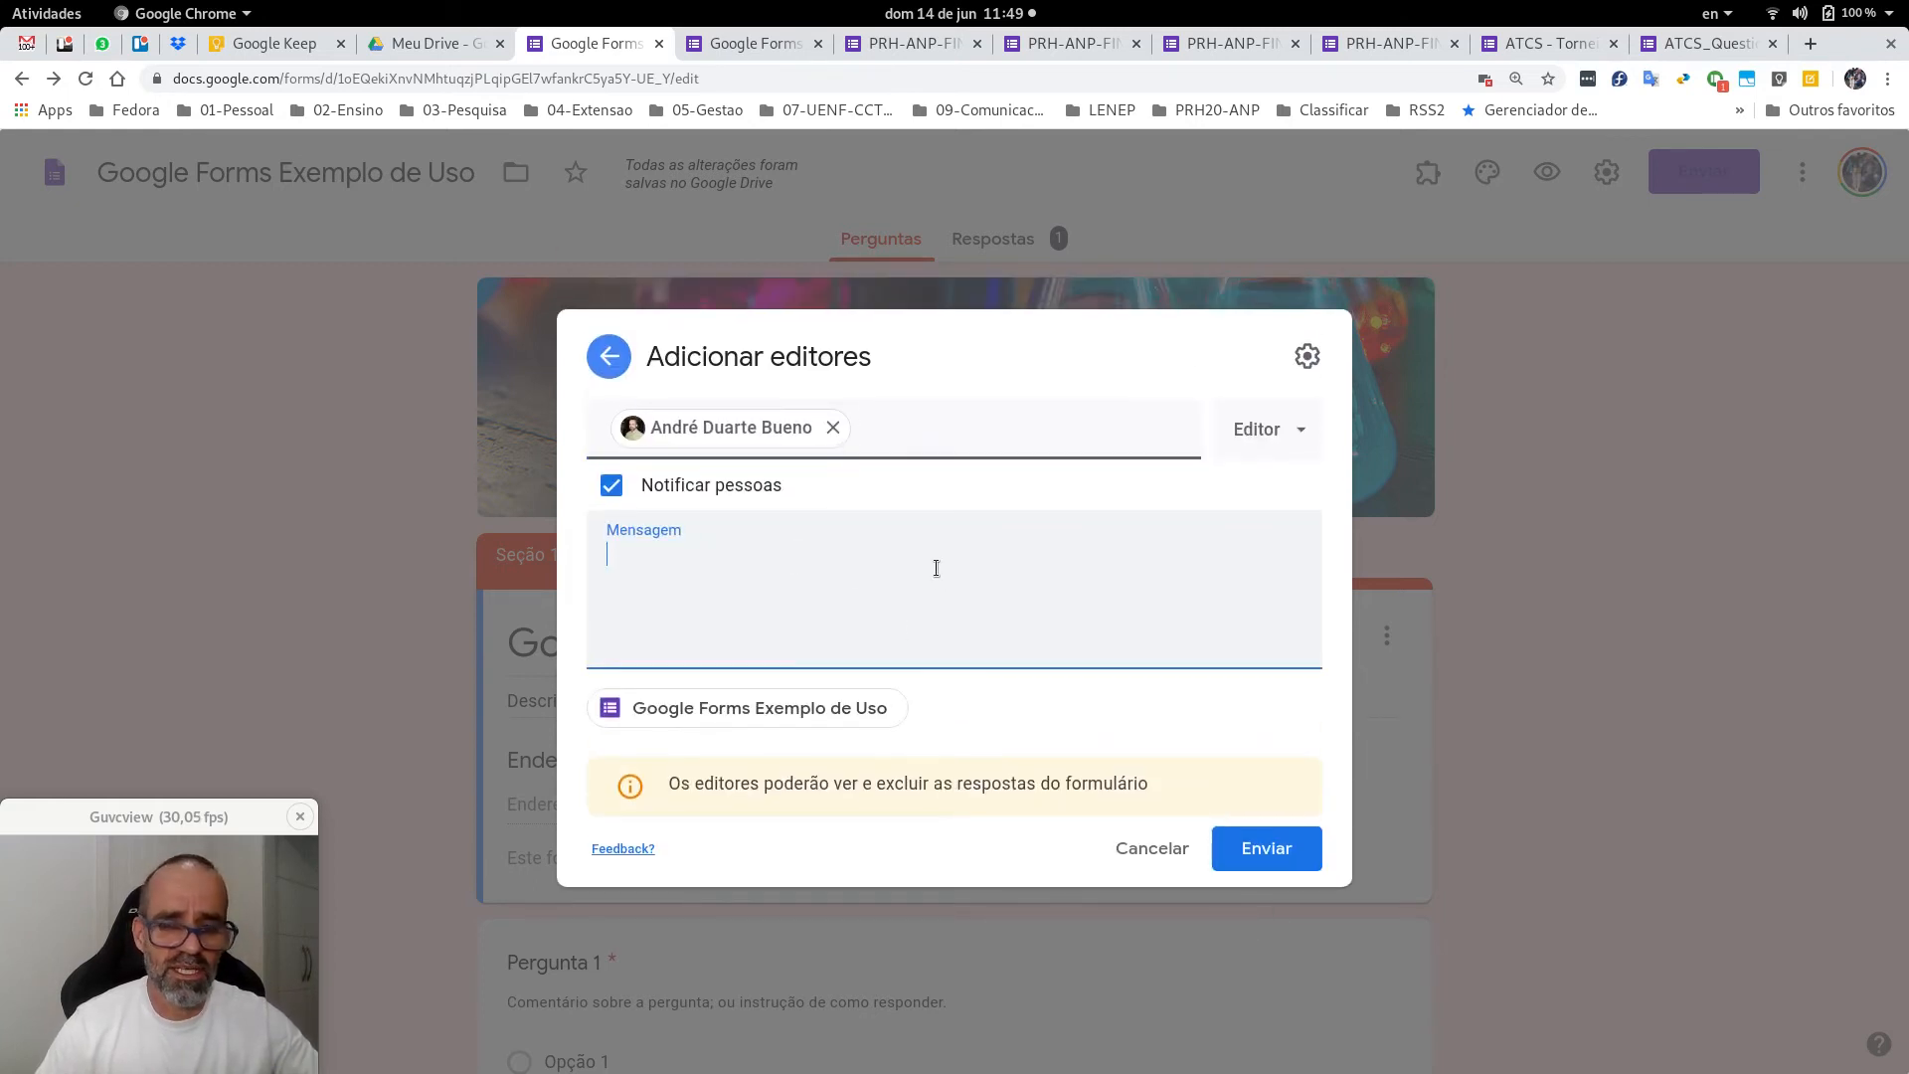
type("Fav")
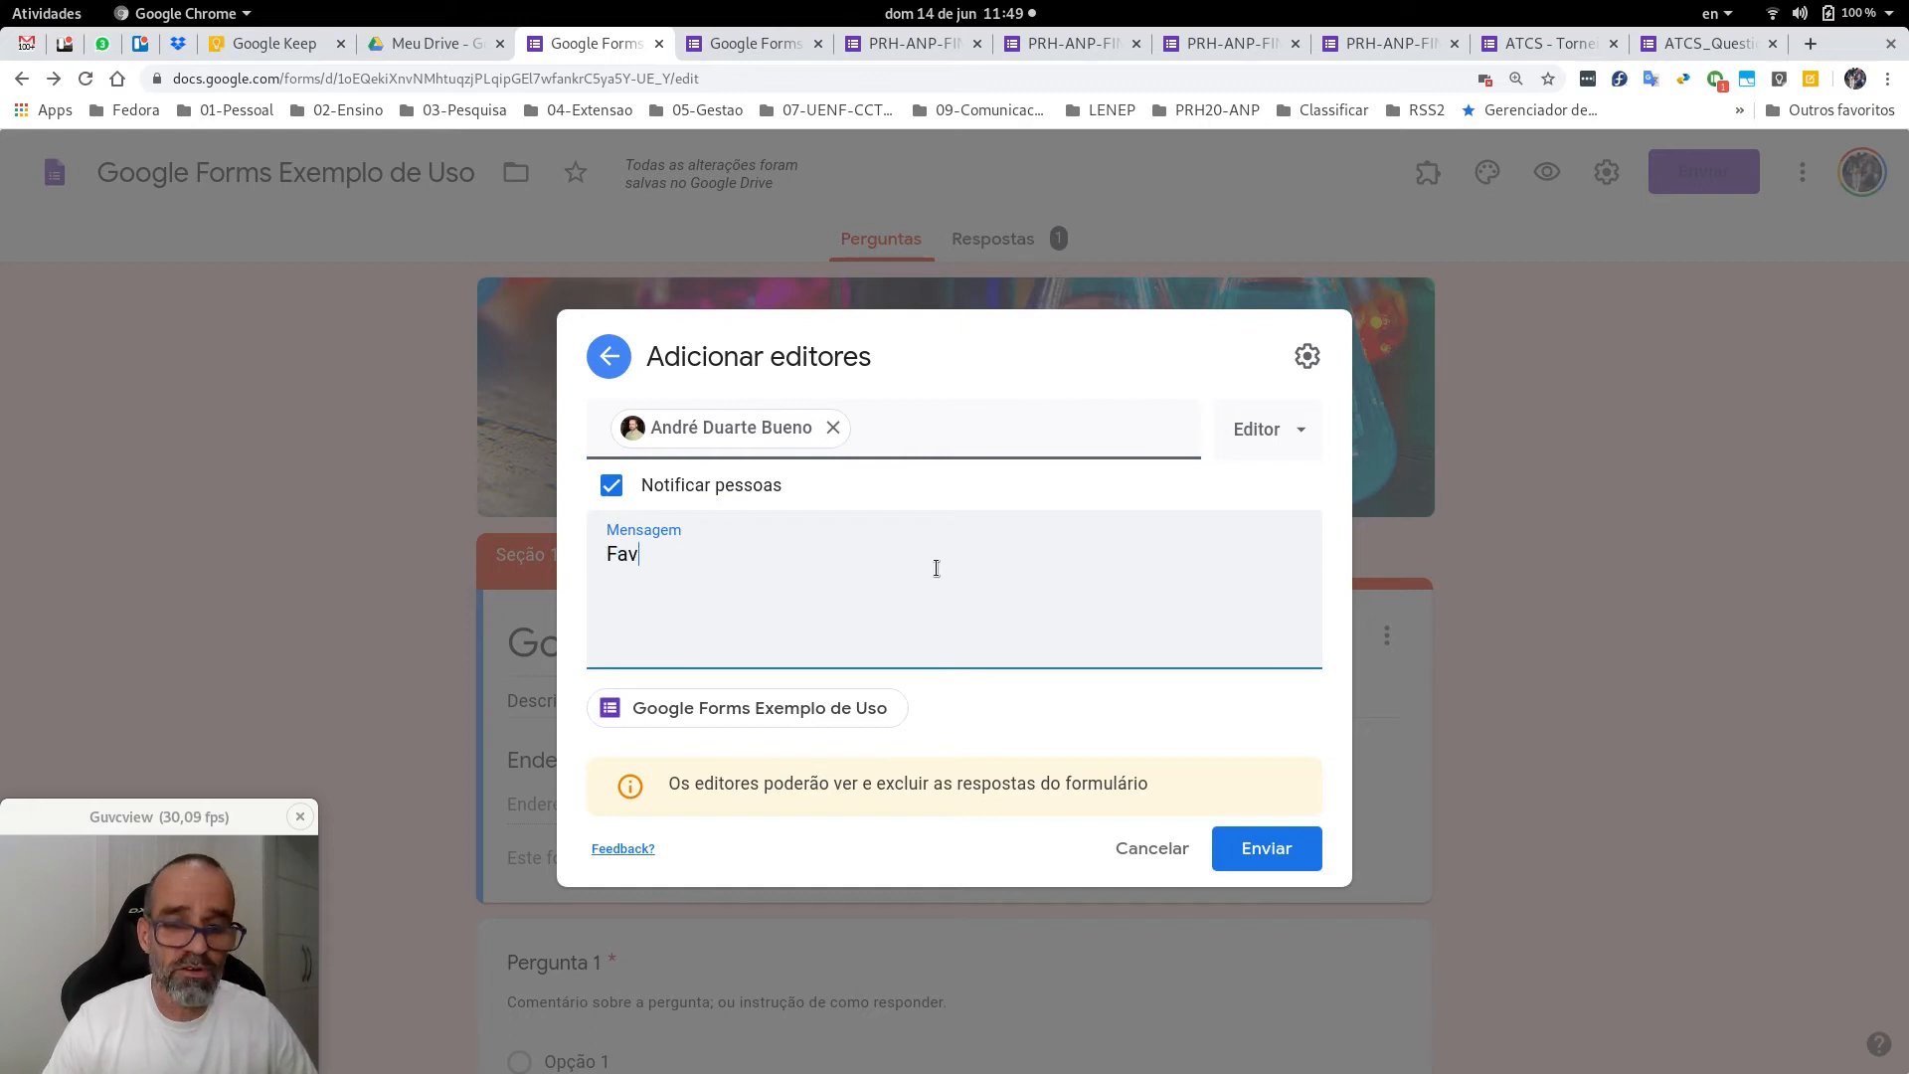
type("or incluir suas perguntas.")
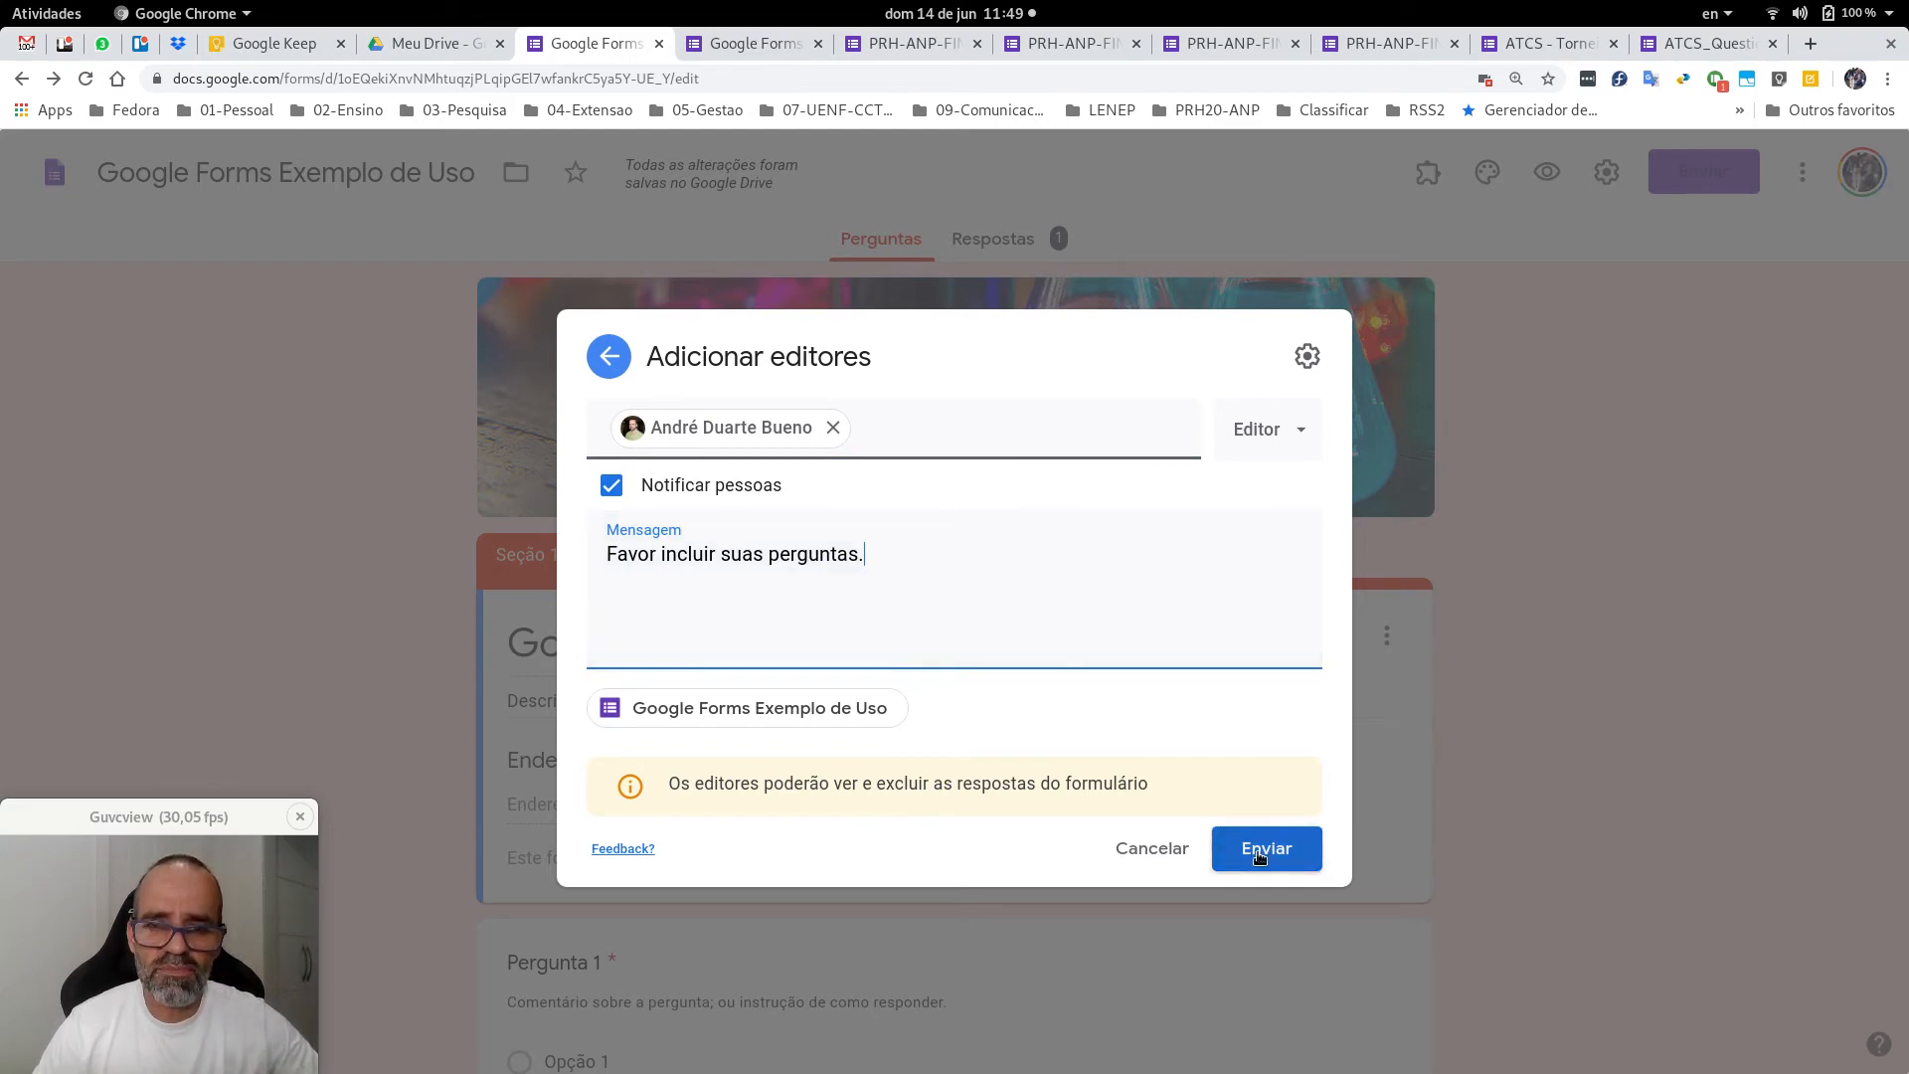
left_click(1259, 853)
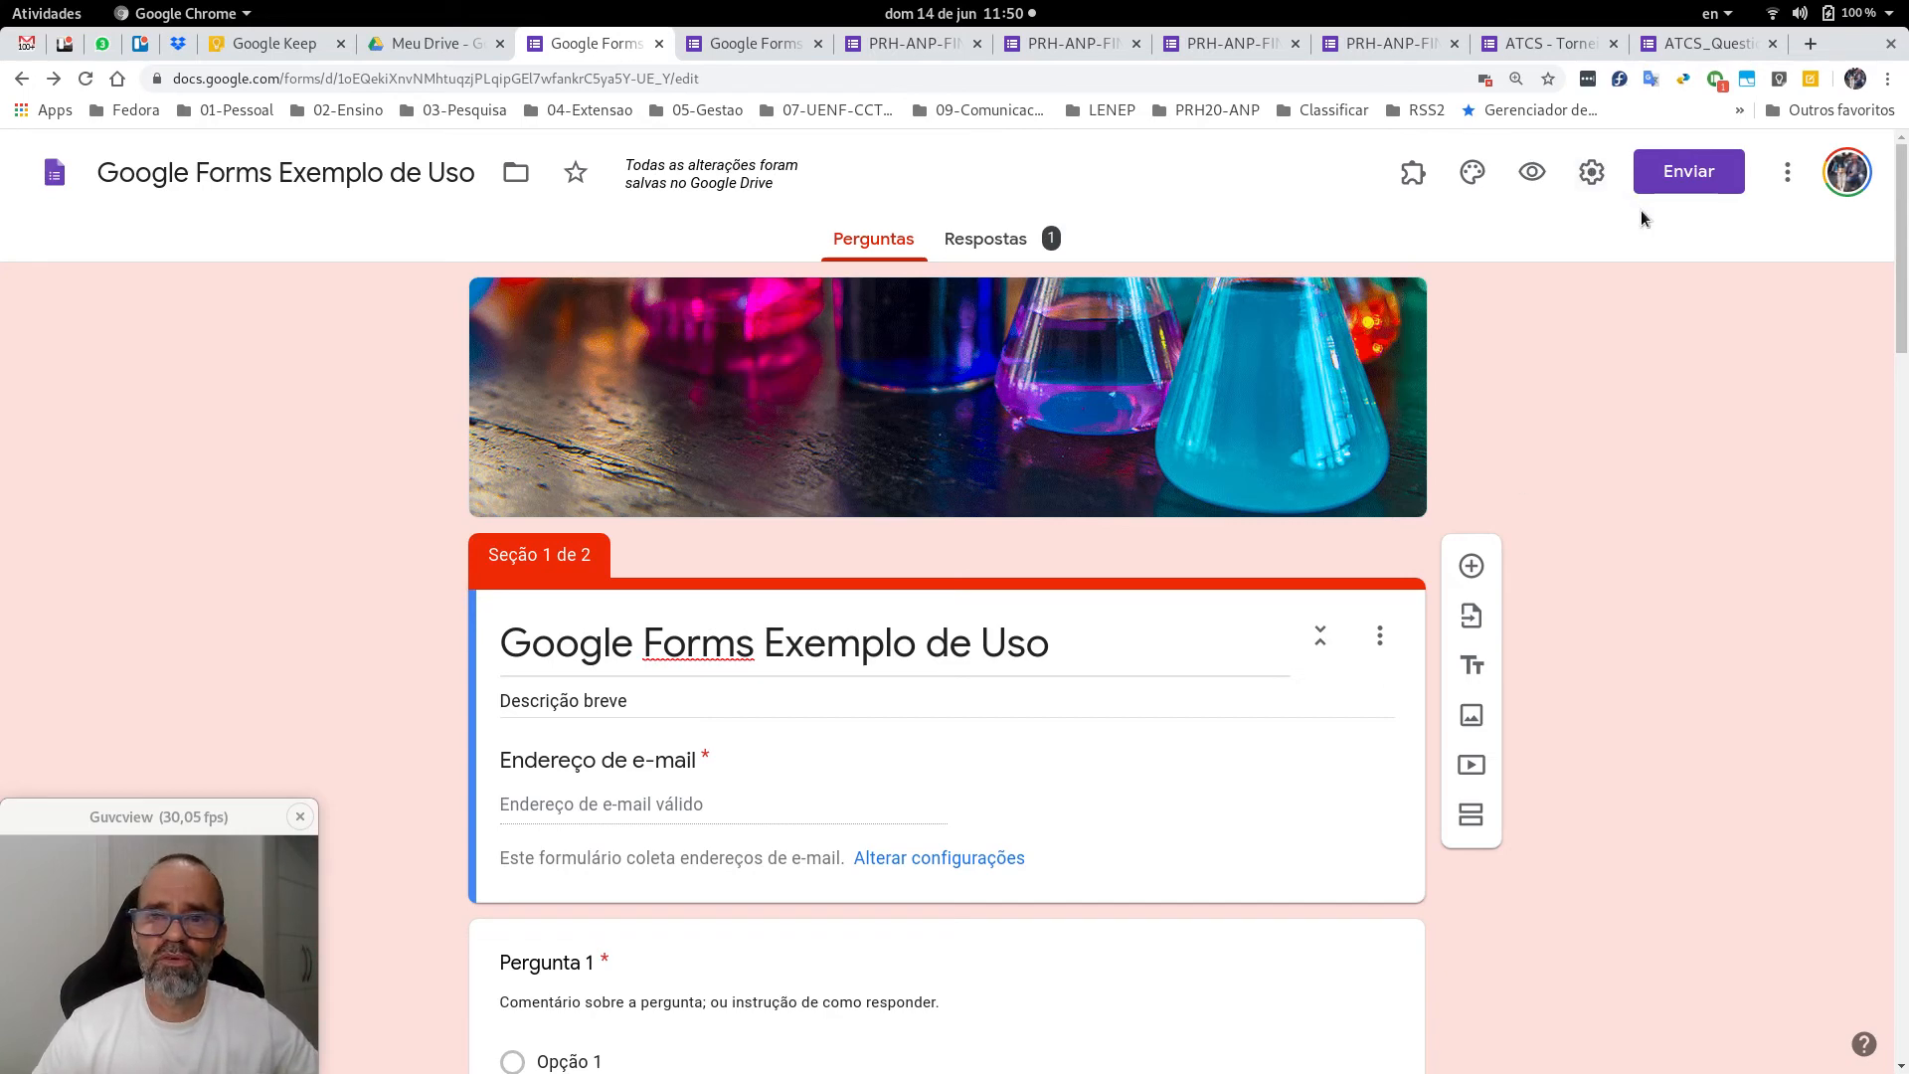
Preview the form, start a new response and enter the respondent's e-mail address.
left_click(1532, 175)
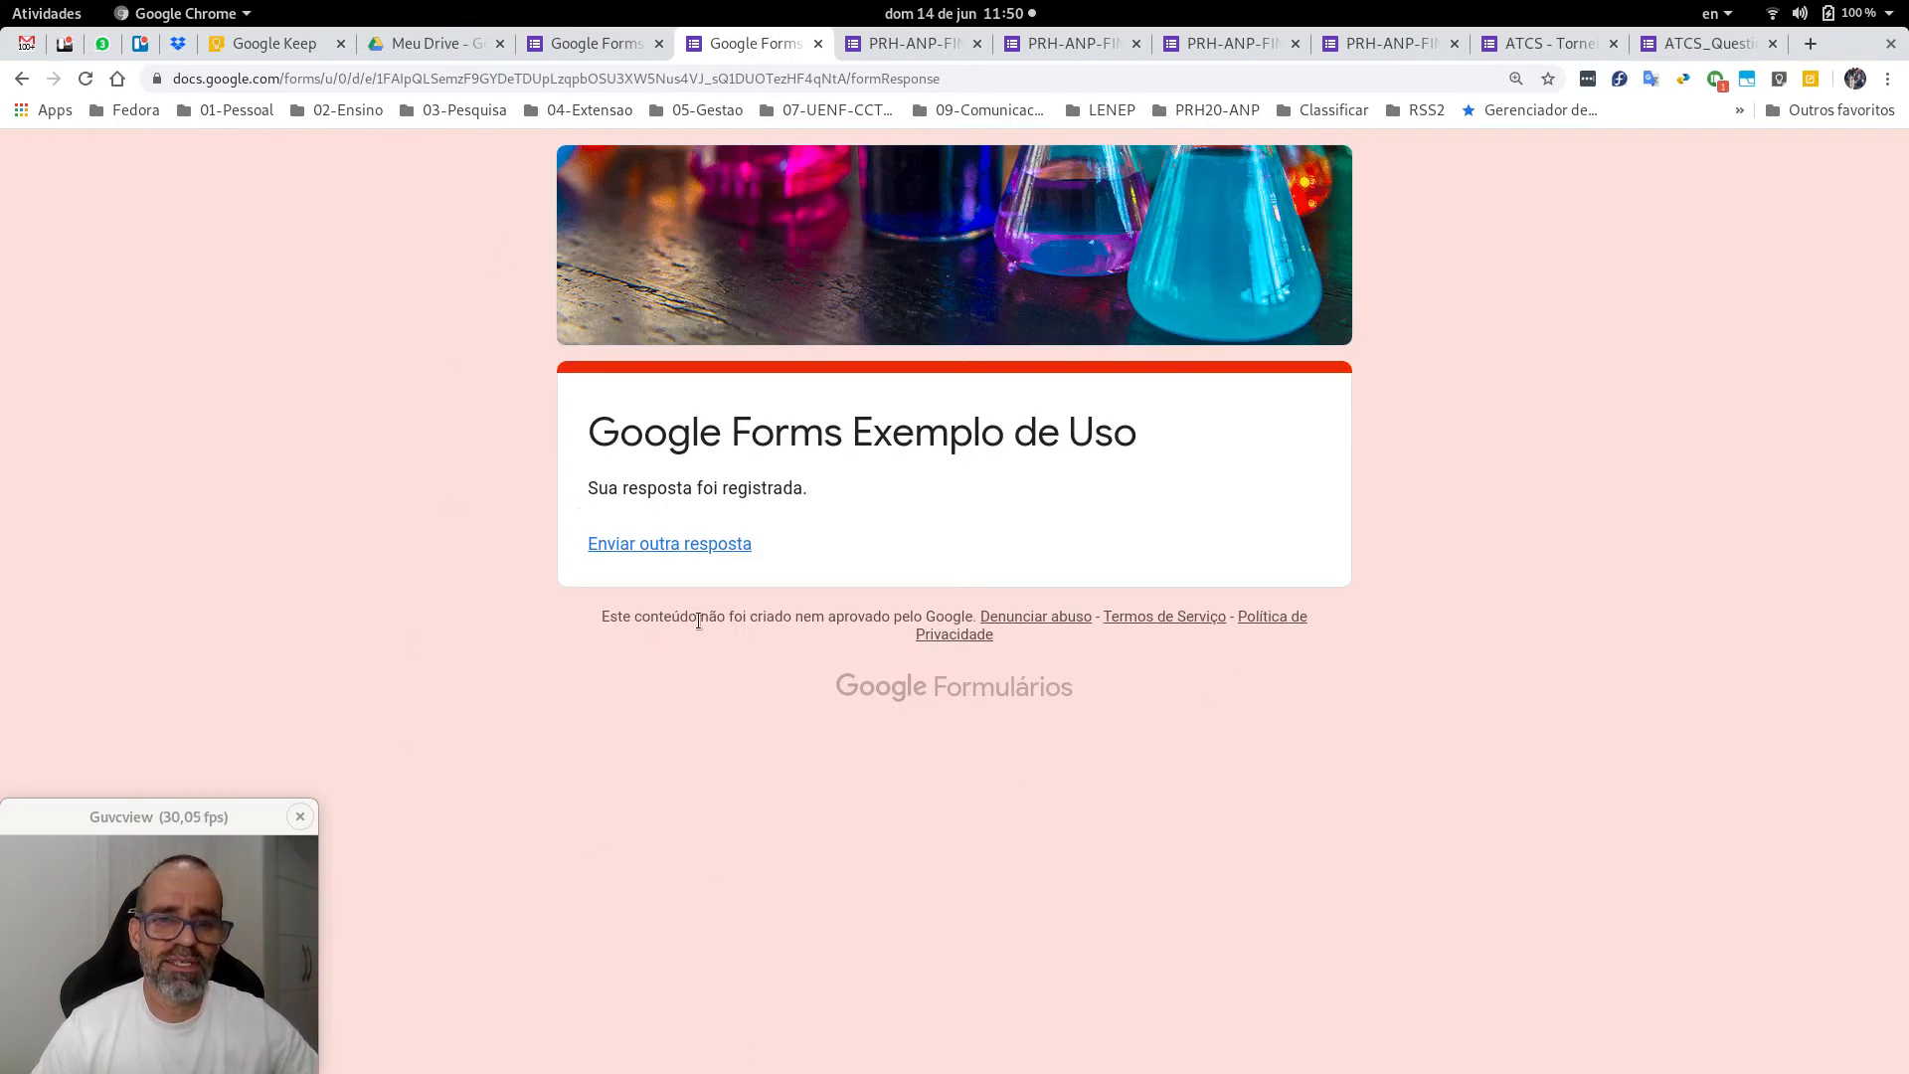
left_click(704, 547)
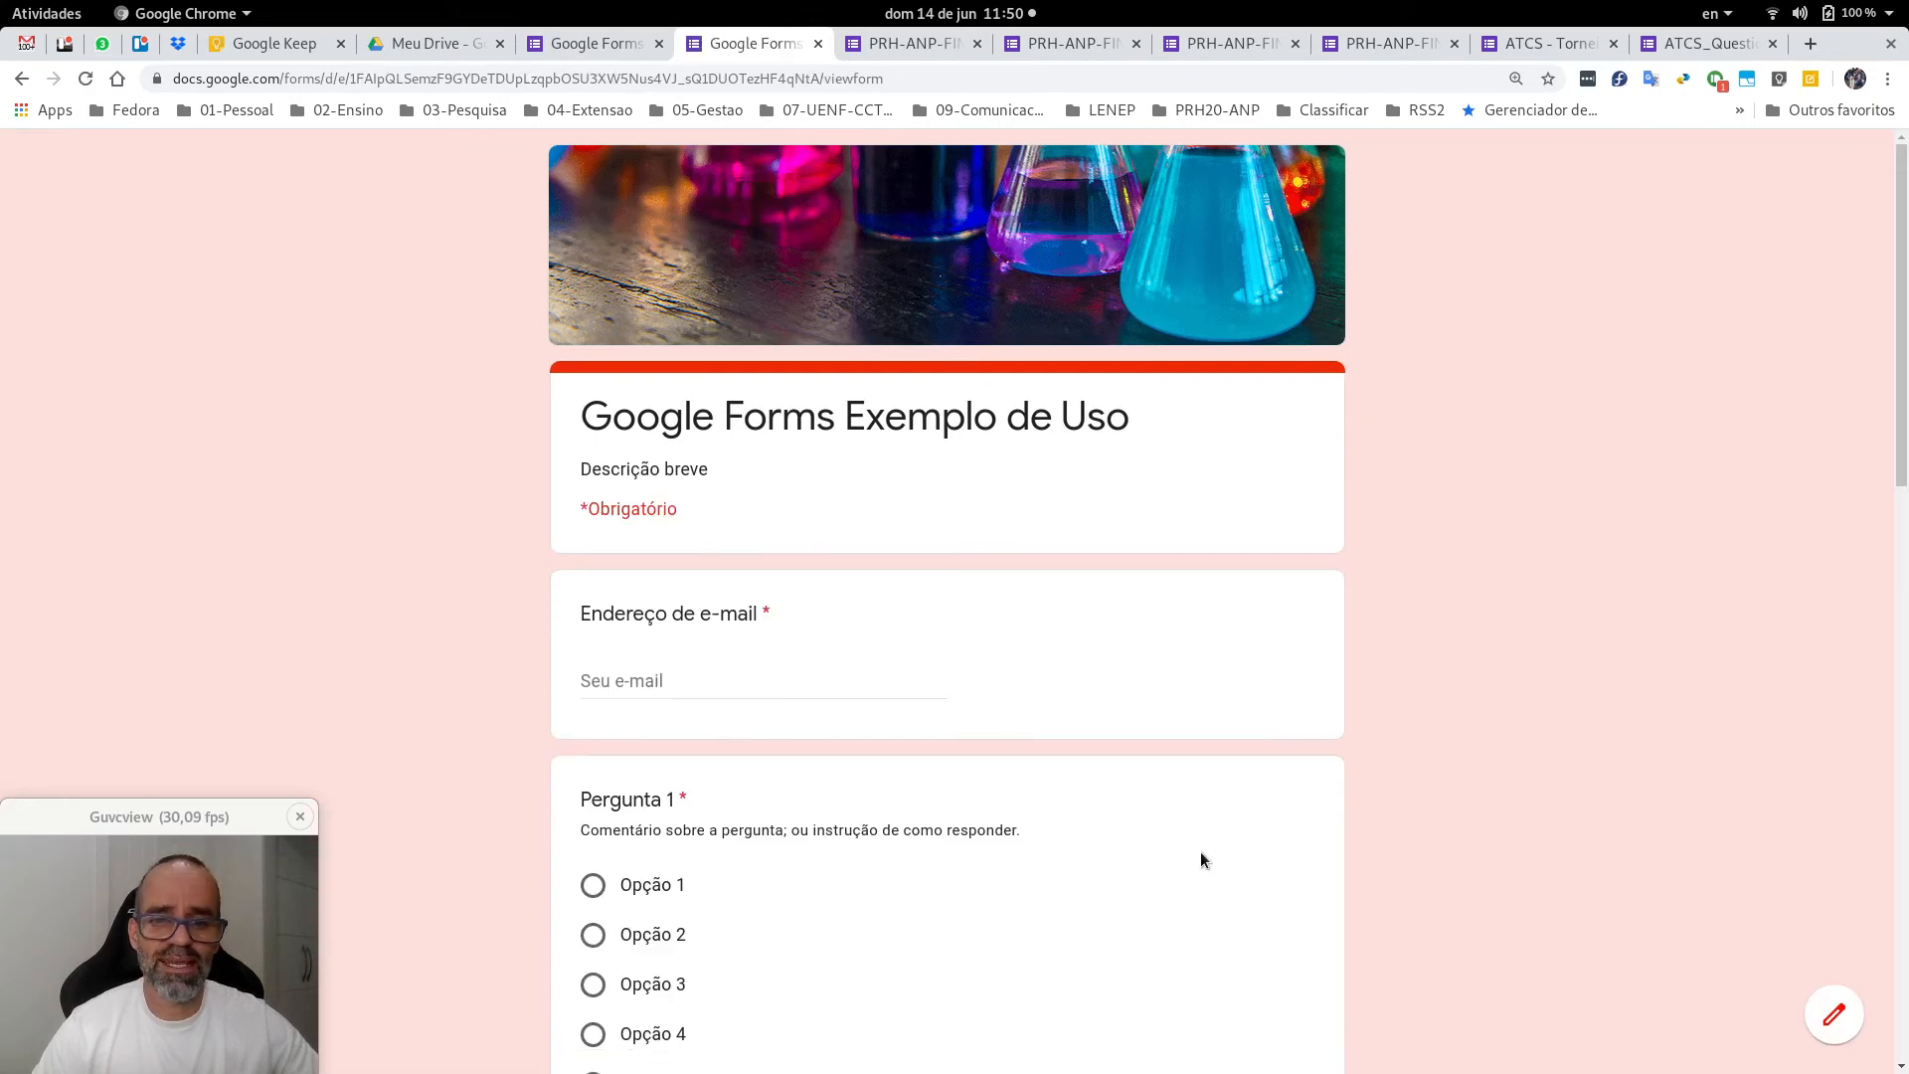
scroll(1458, 563, "down", 15)
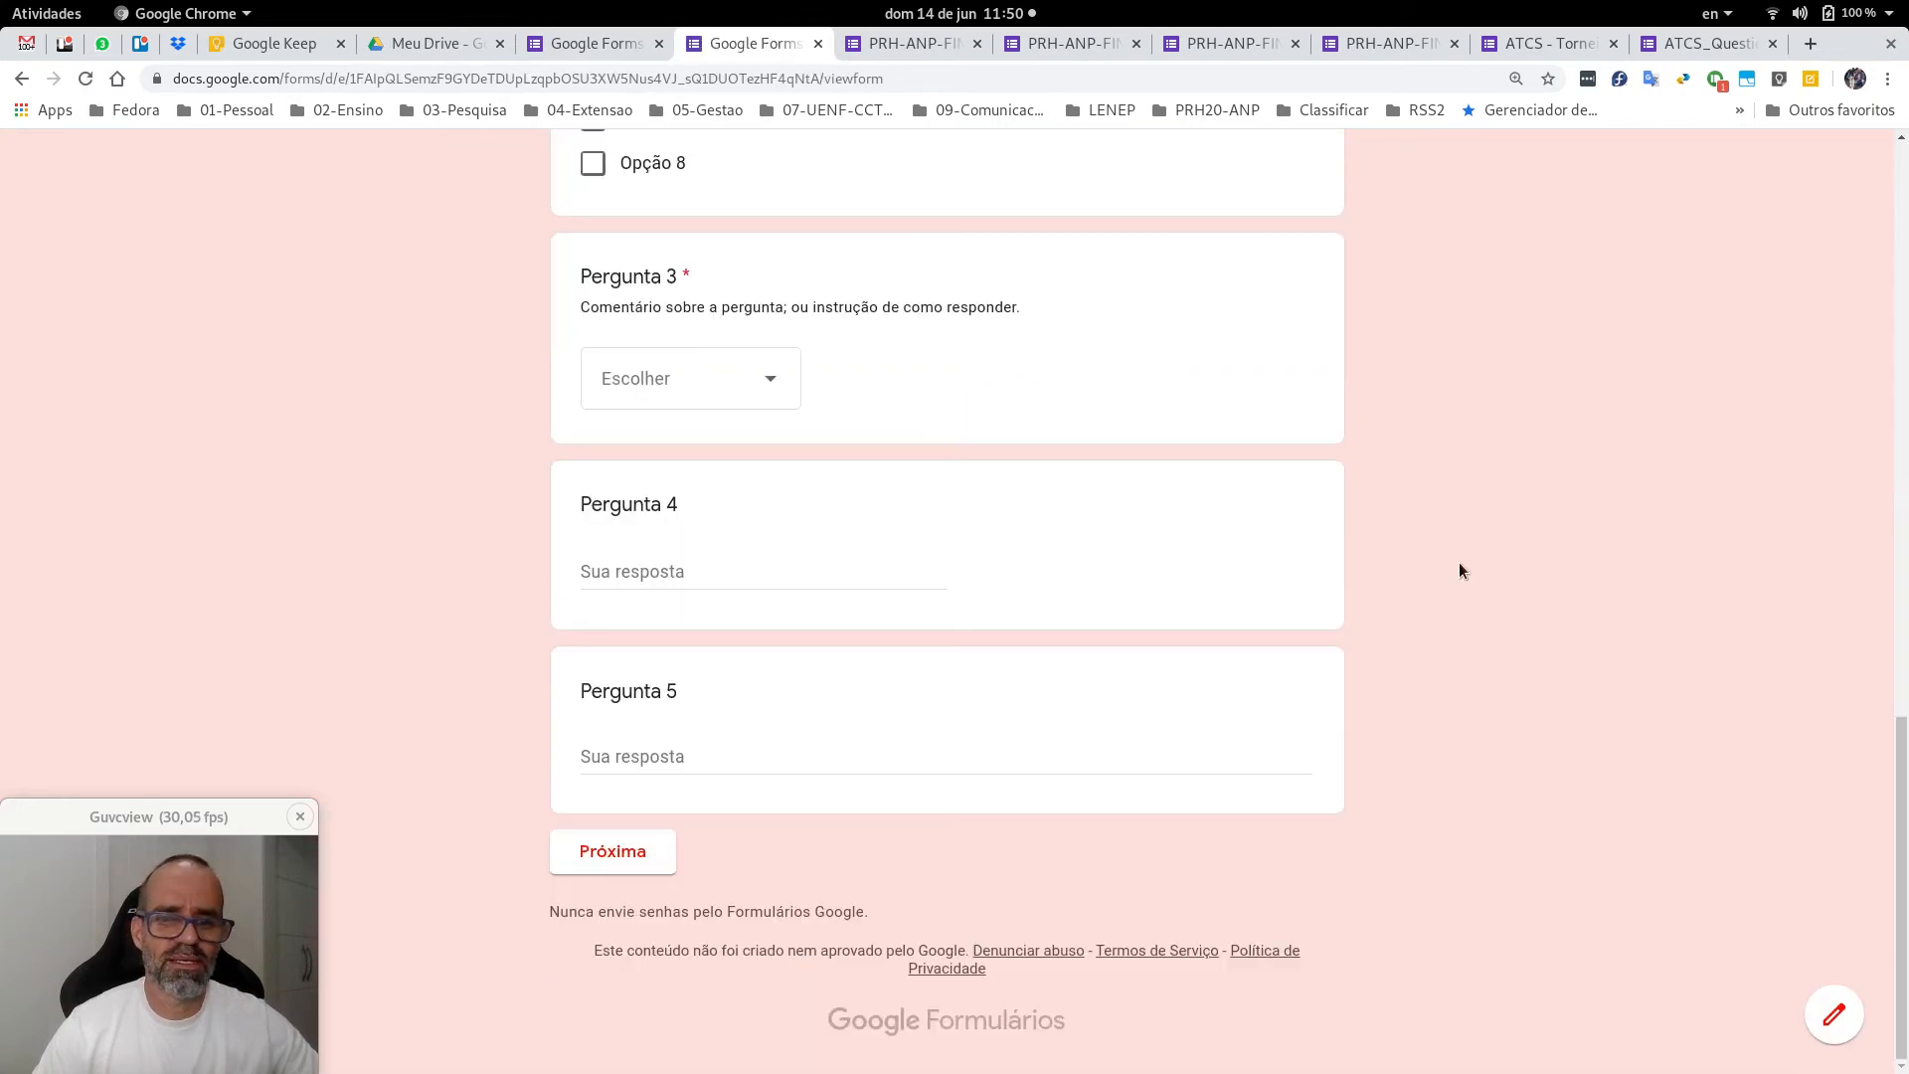
scroll(1459, 563, "up", 15)
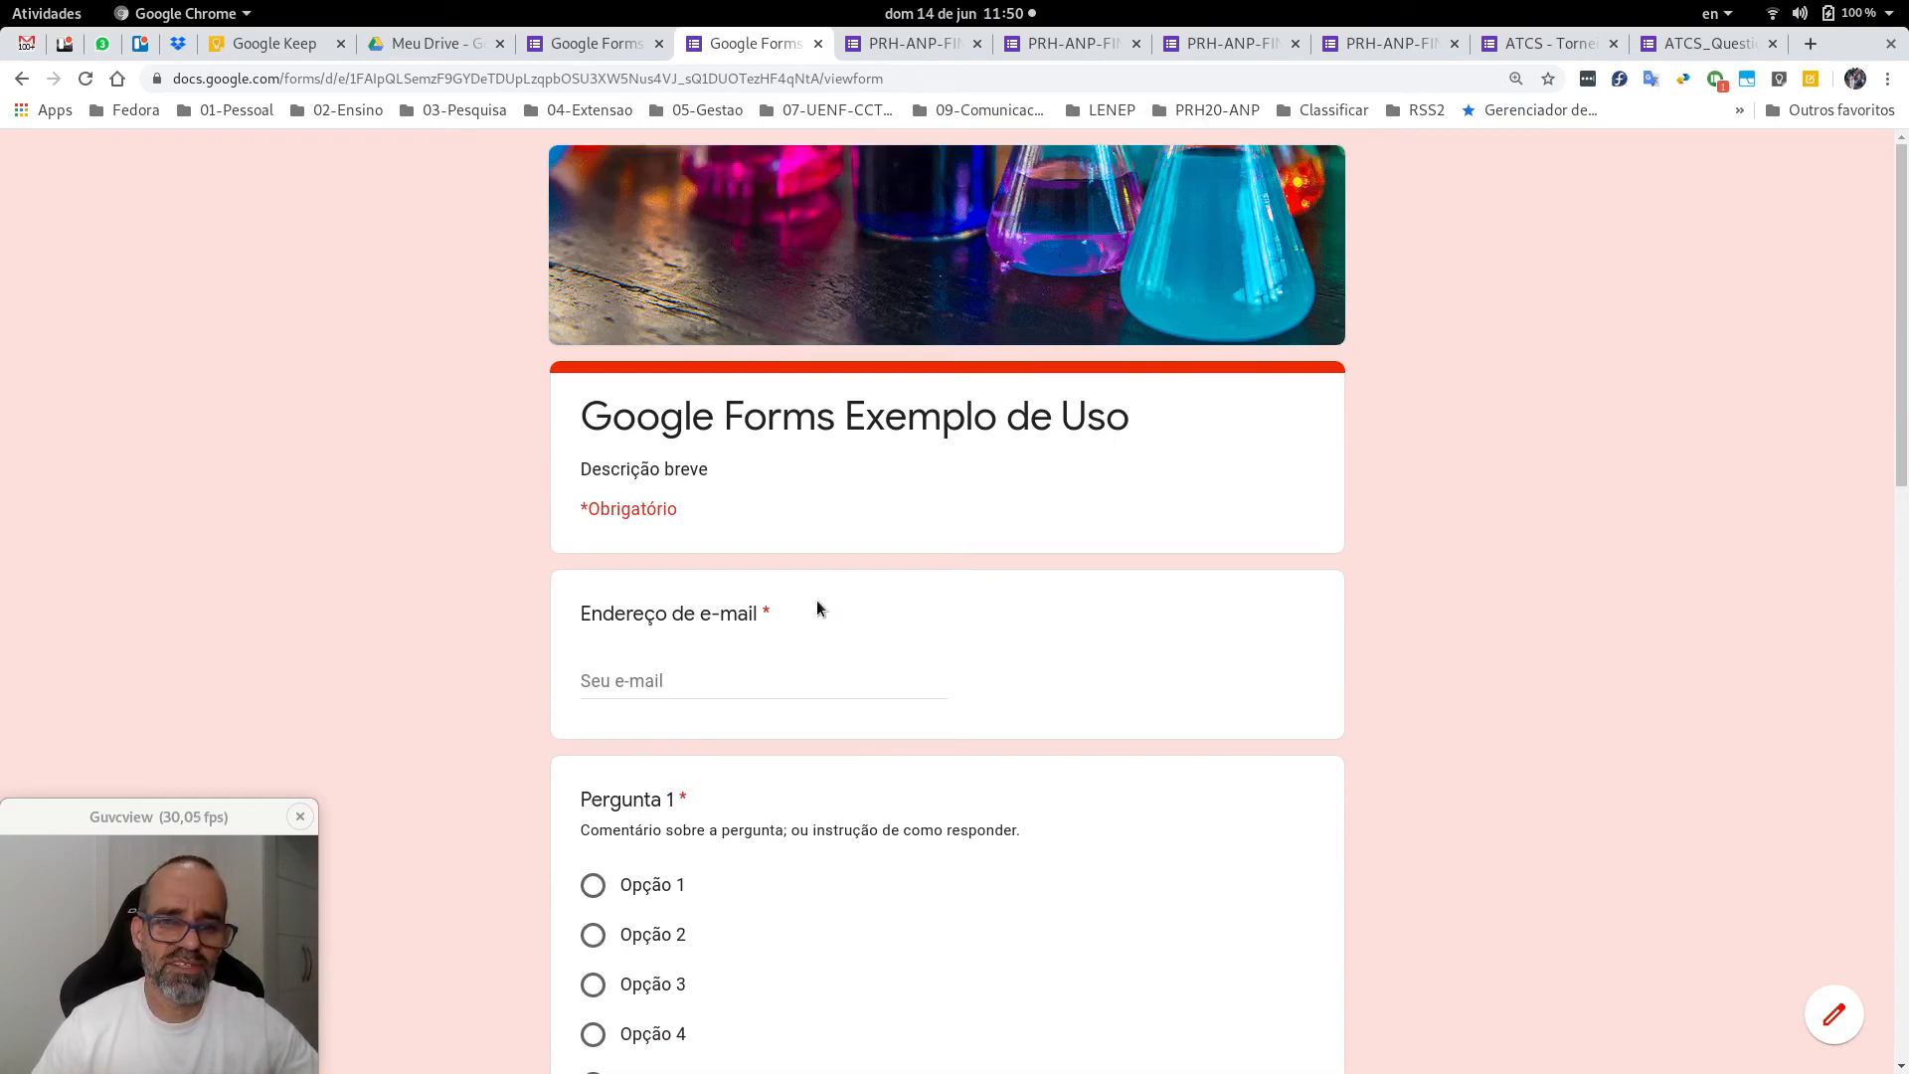
left_click(755, 677)
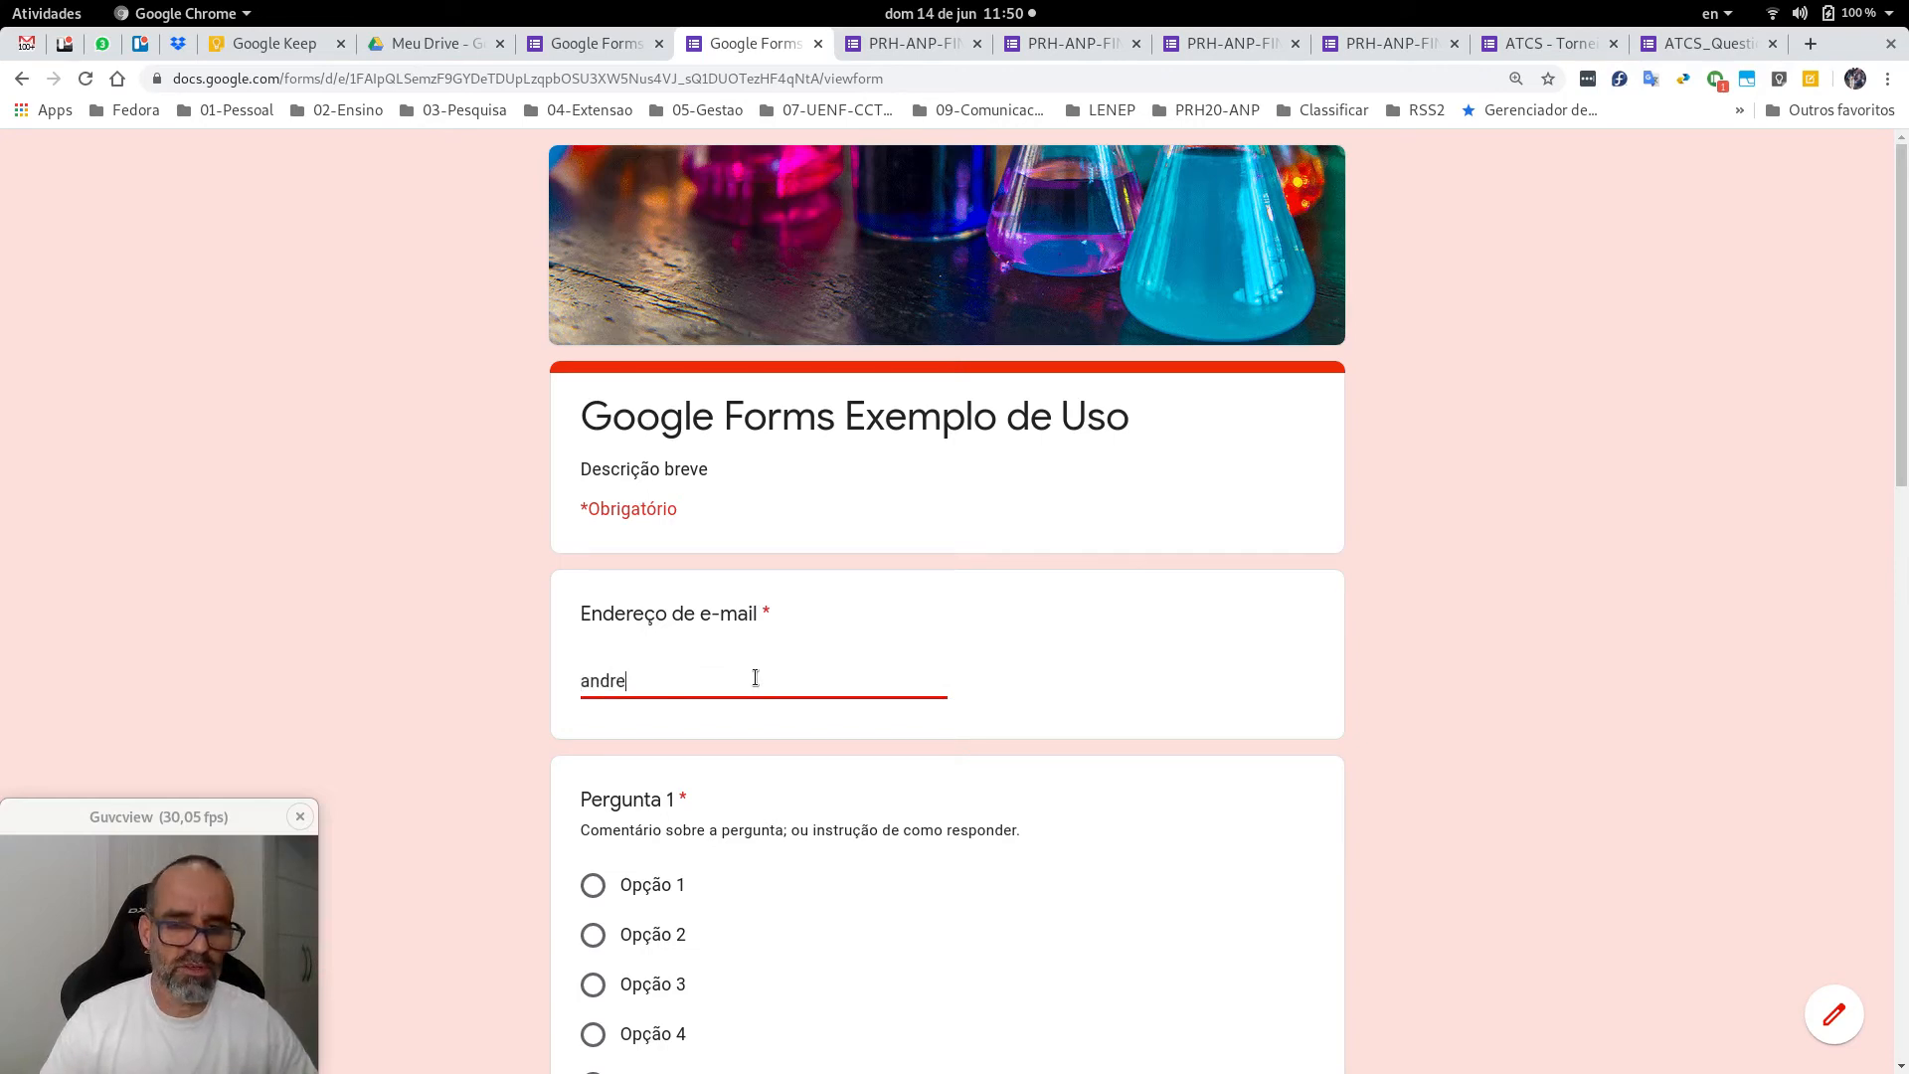
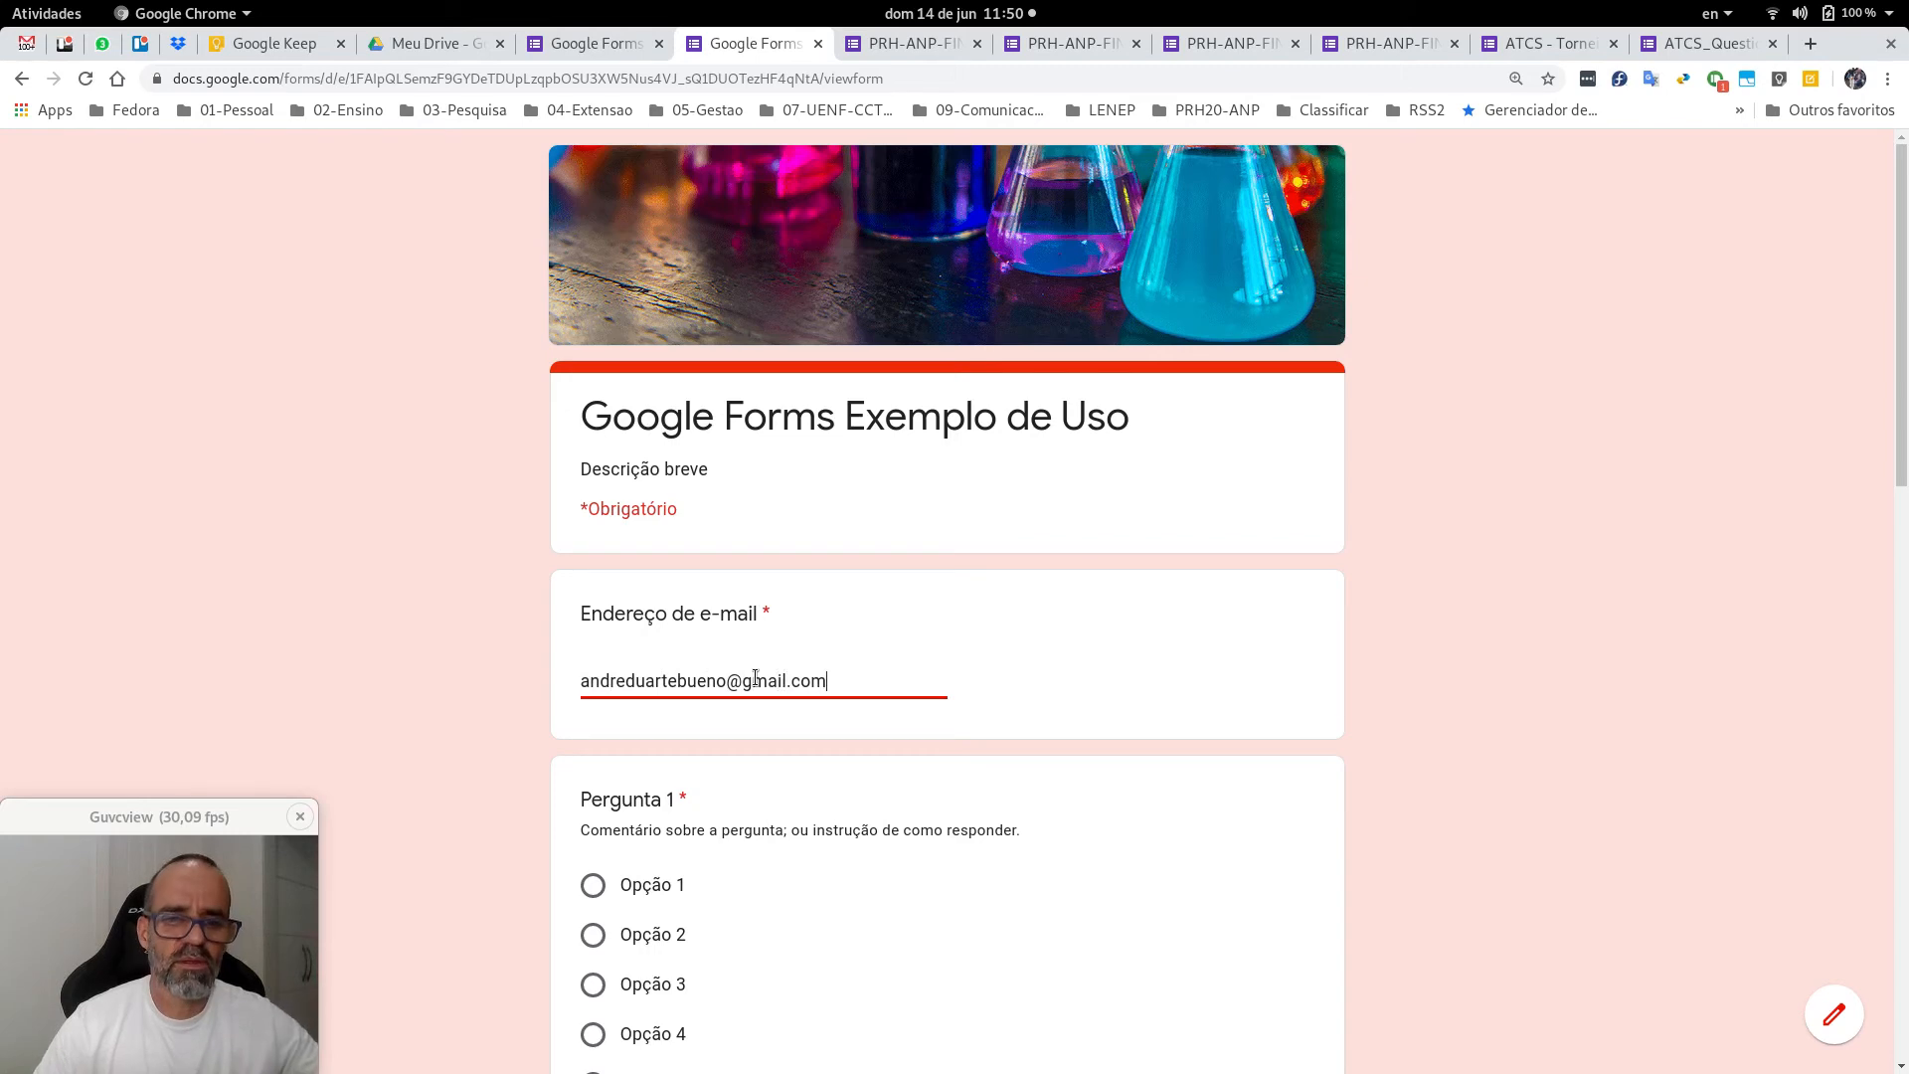
Answer Pergunta 1 with Opção 3, Pergunta 2 with Opções 2 and 3, Pergunta 3 with Opção 2.
scroll(769, 642, "down", 4)
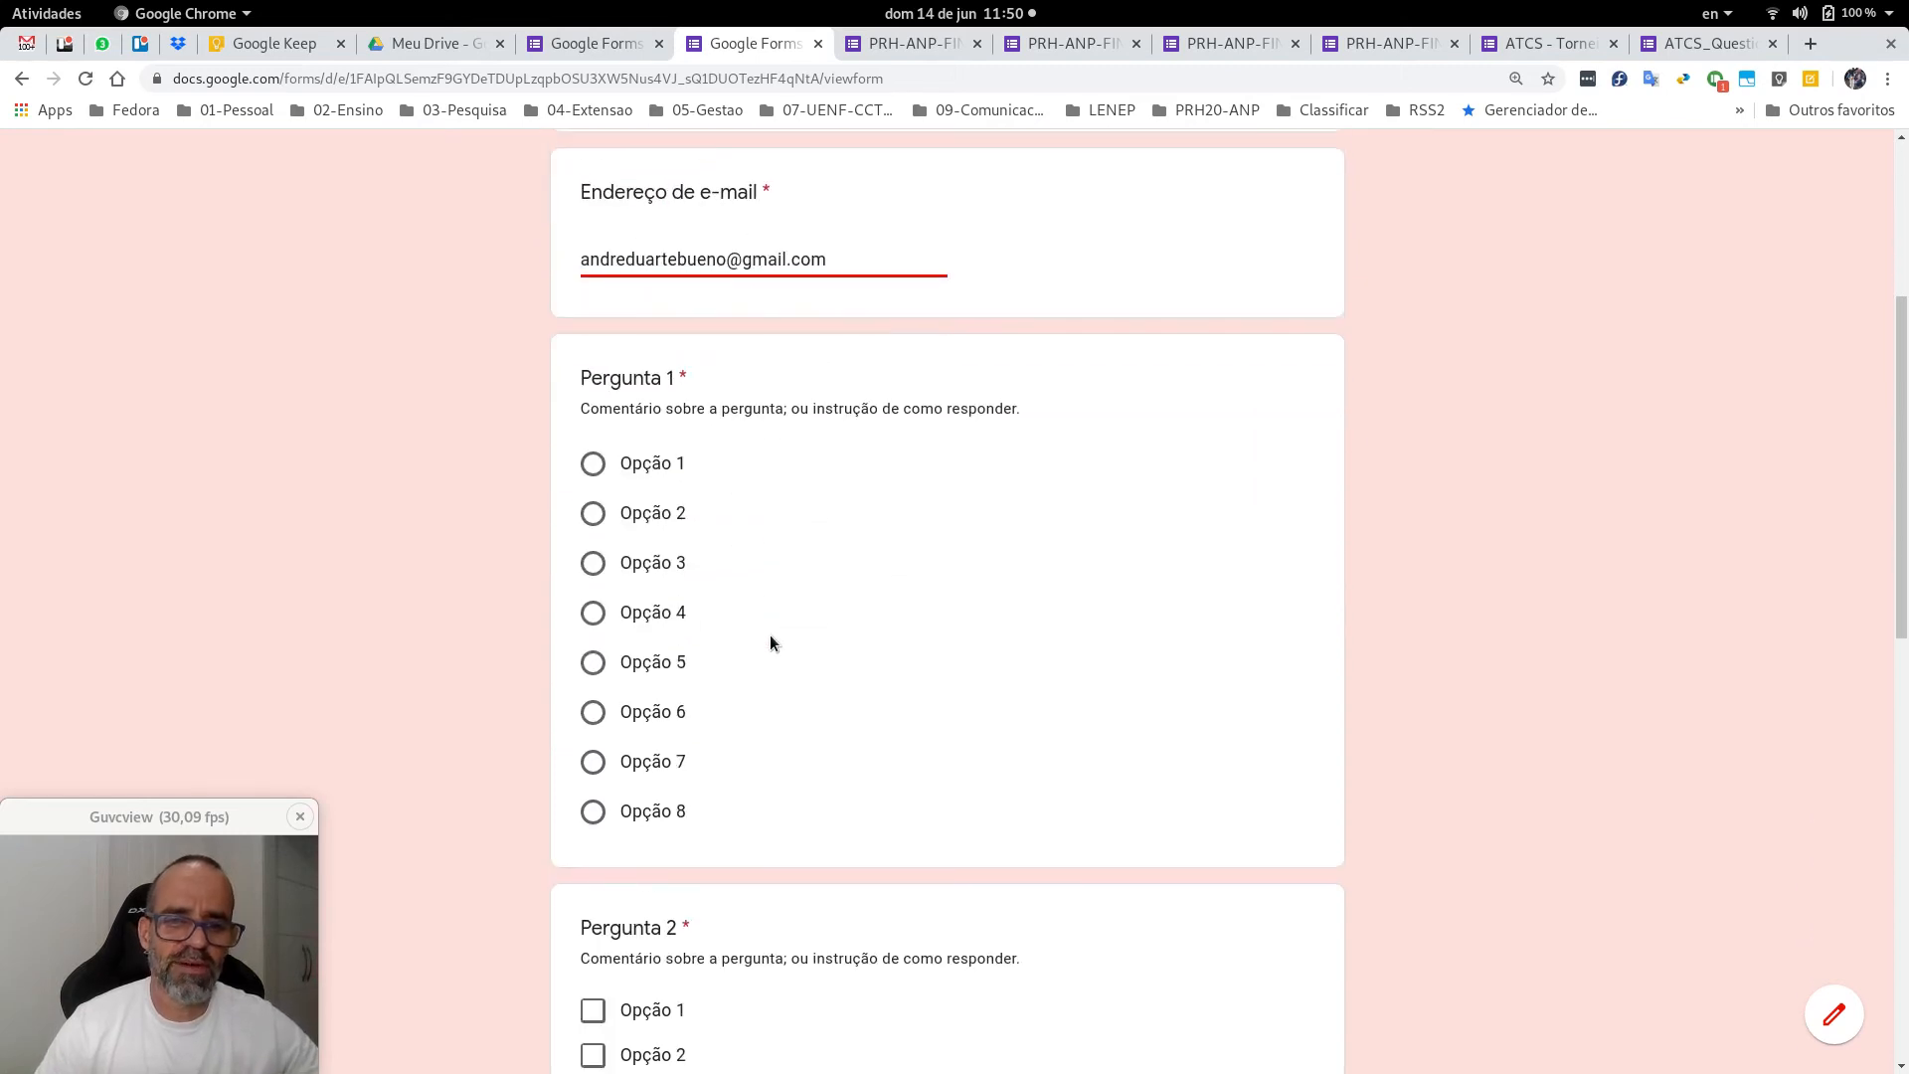
left_click(591, 511)
left_click(594, 564)
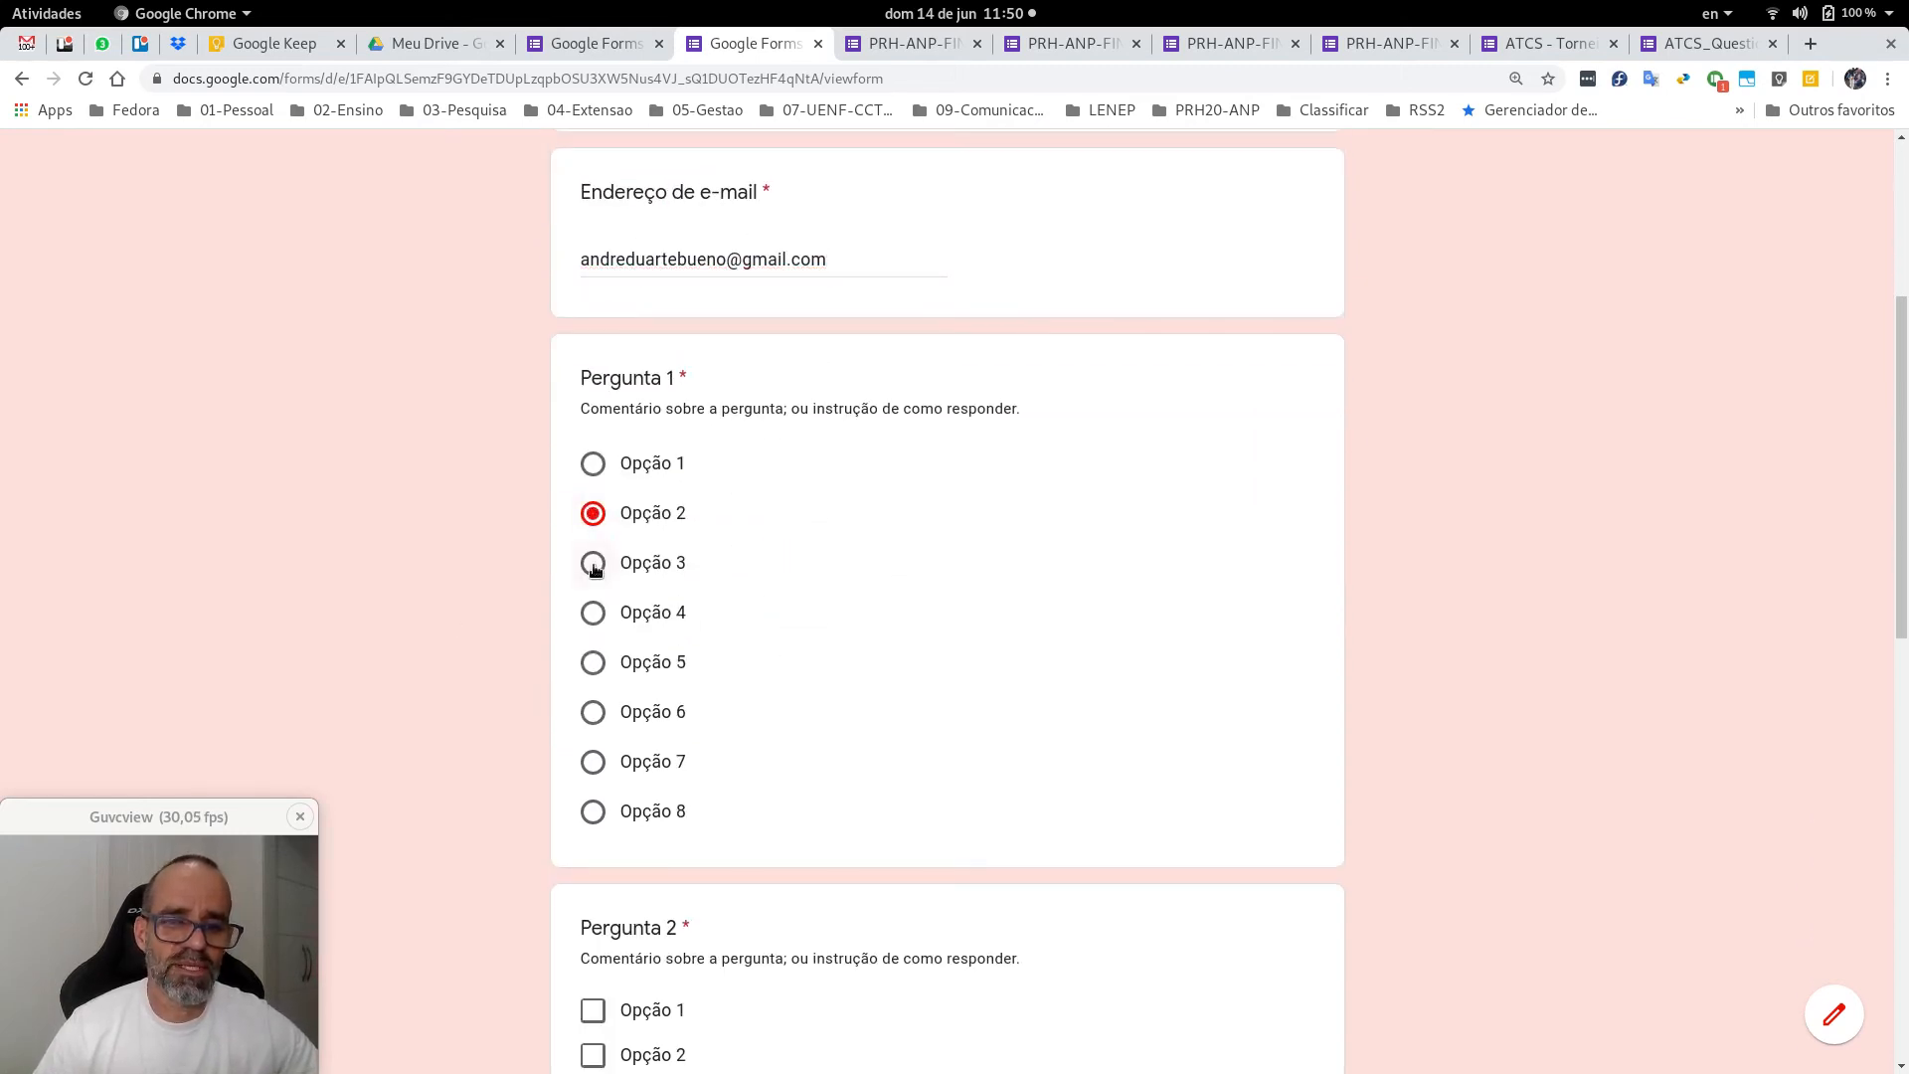
scroll(937, 523, "down", 4)
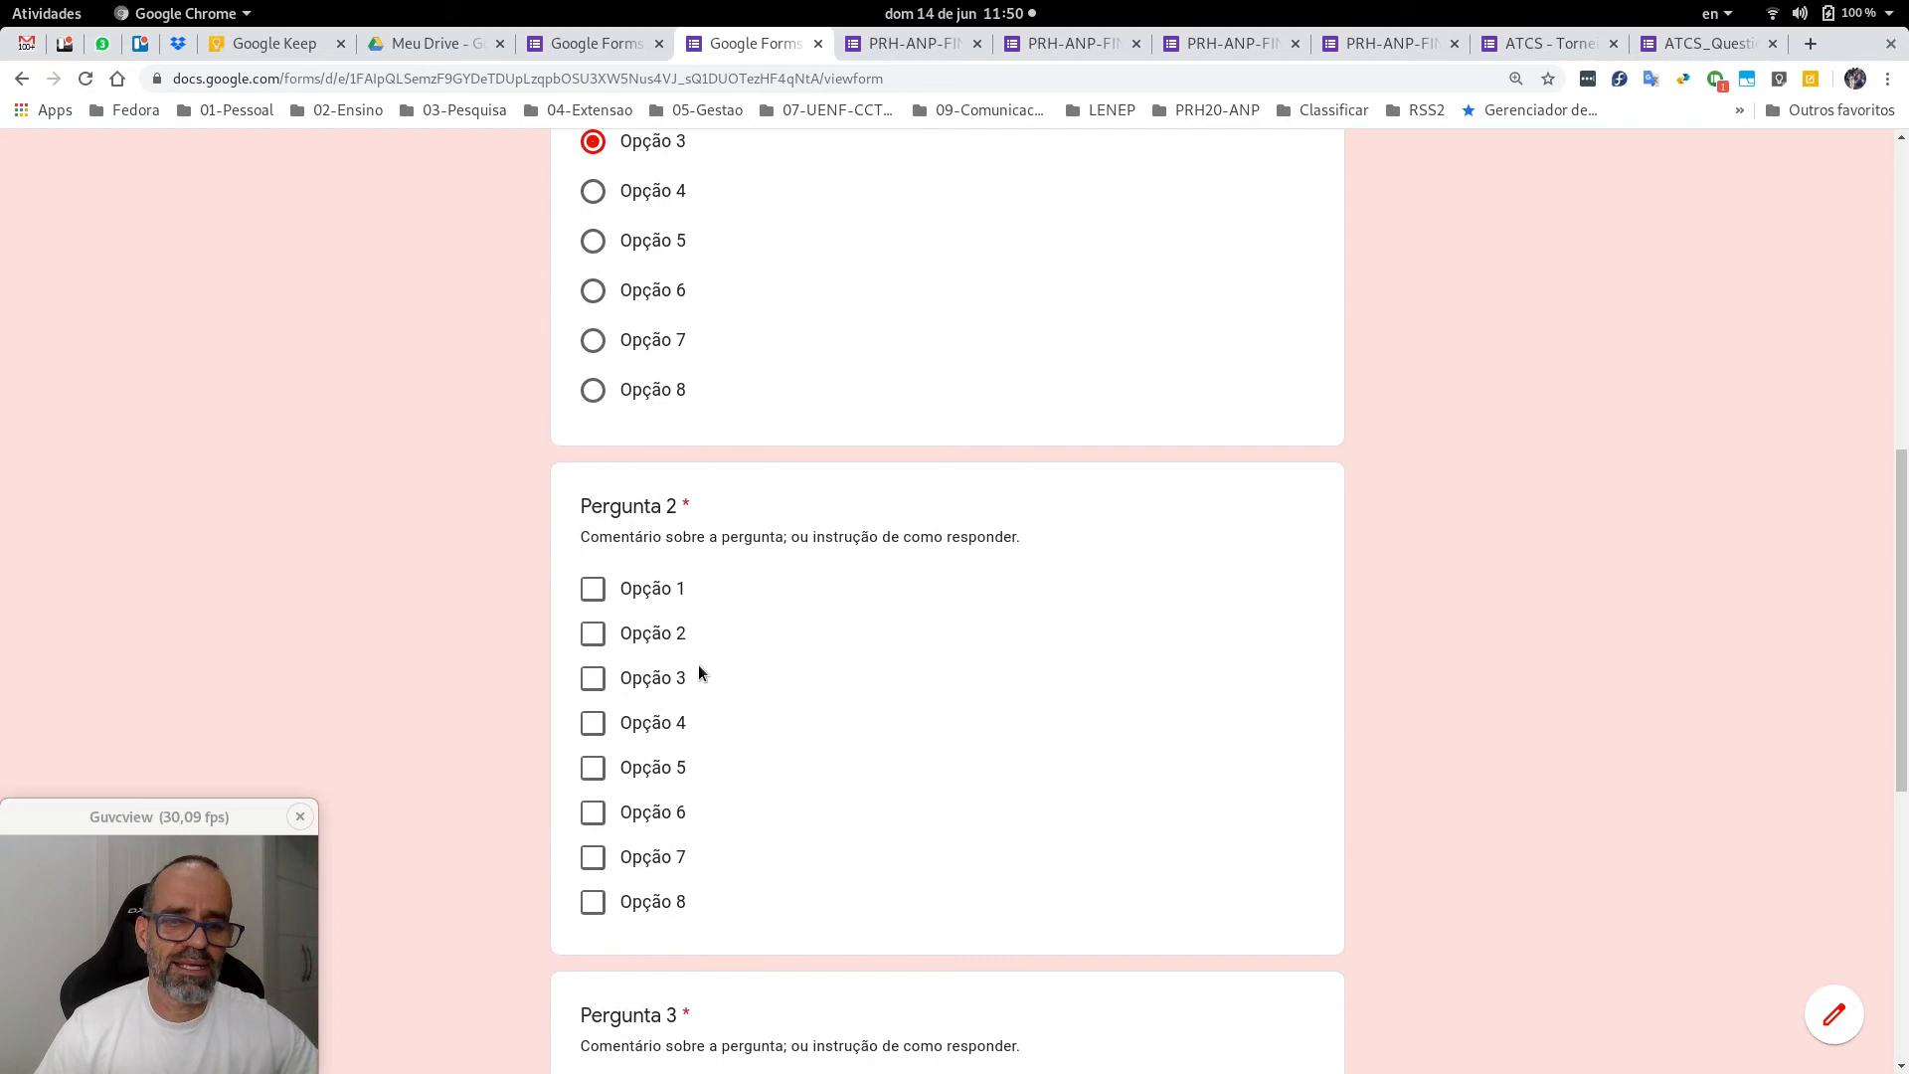
left_click(594, 636)
left_click(594, 680)
scroll(943, 637, "down", 5)
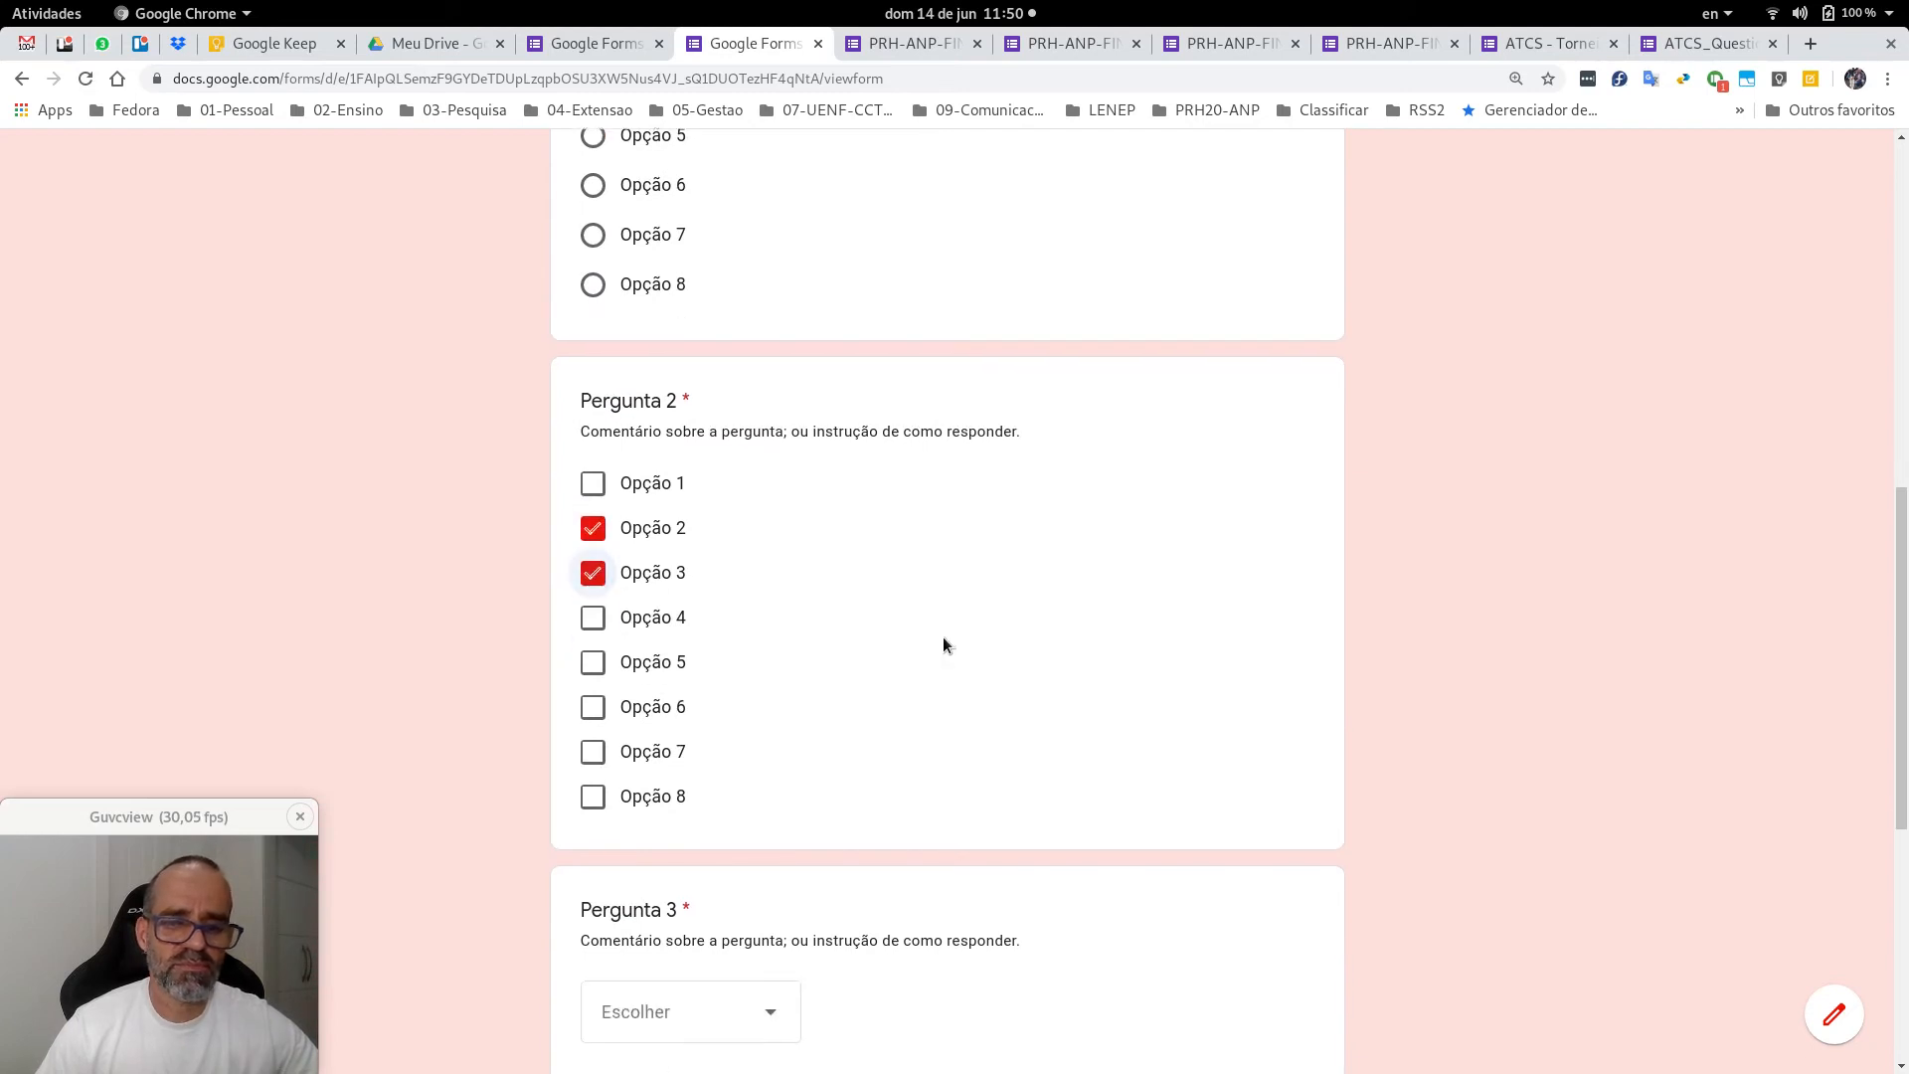
left_click(723, 592)
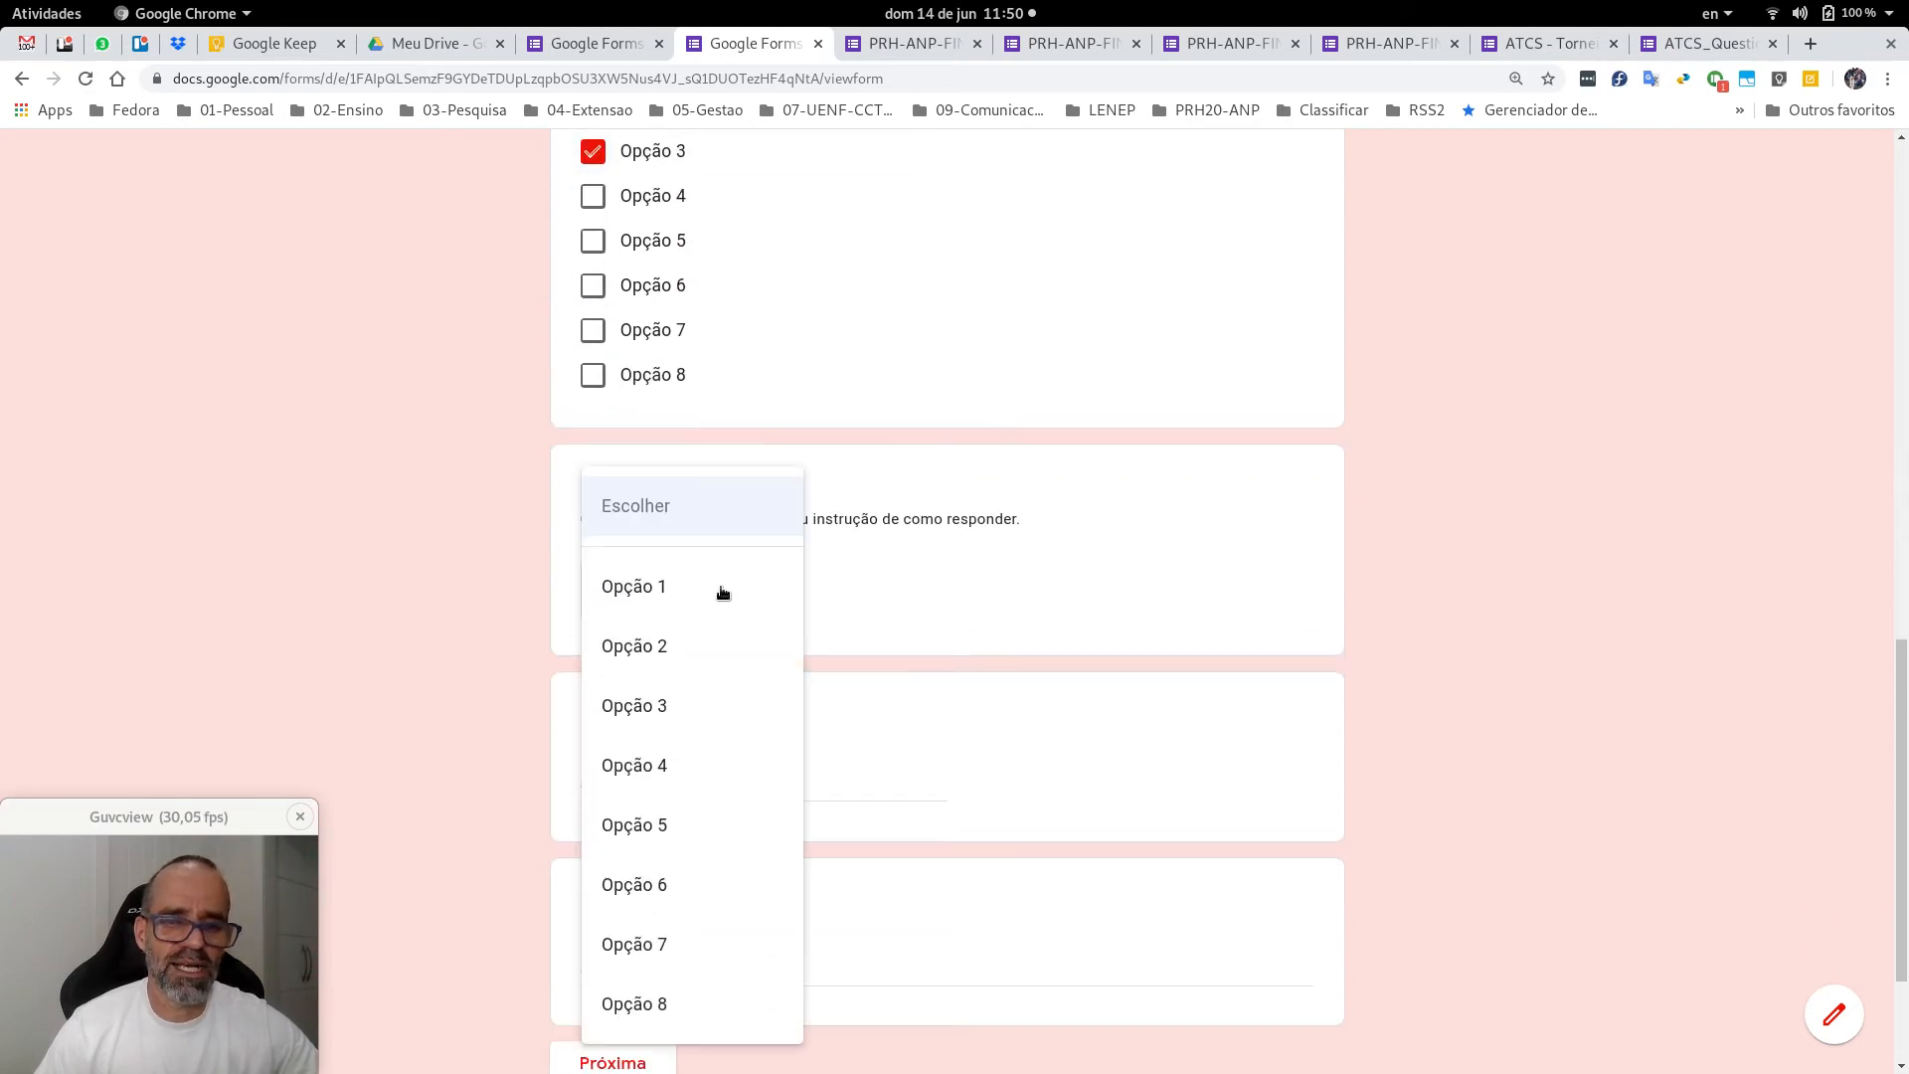
left_click(660, 646)
scroll(755, 652, "down", 2)
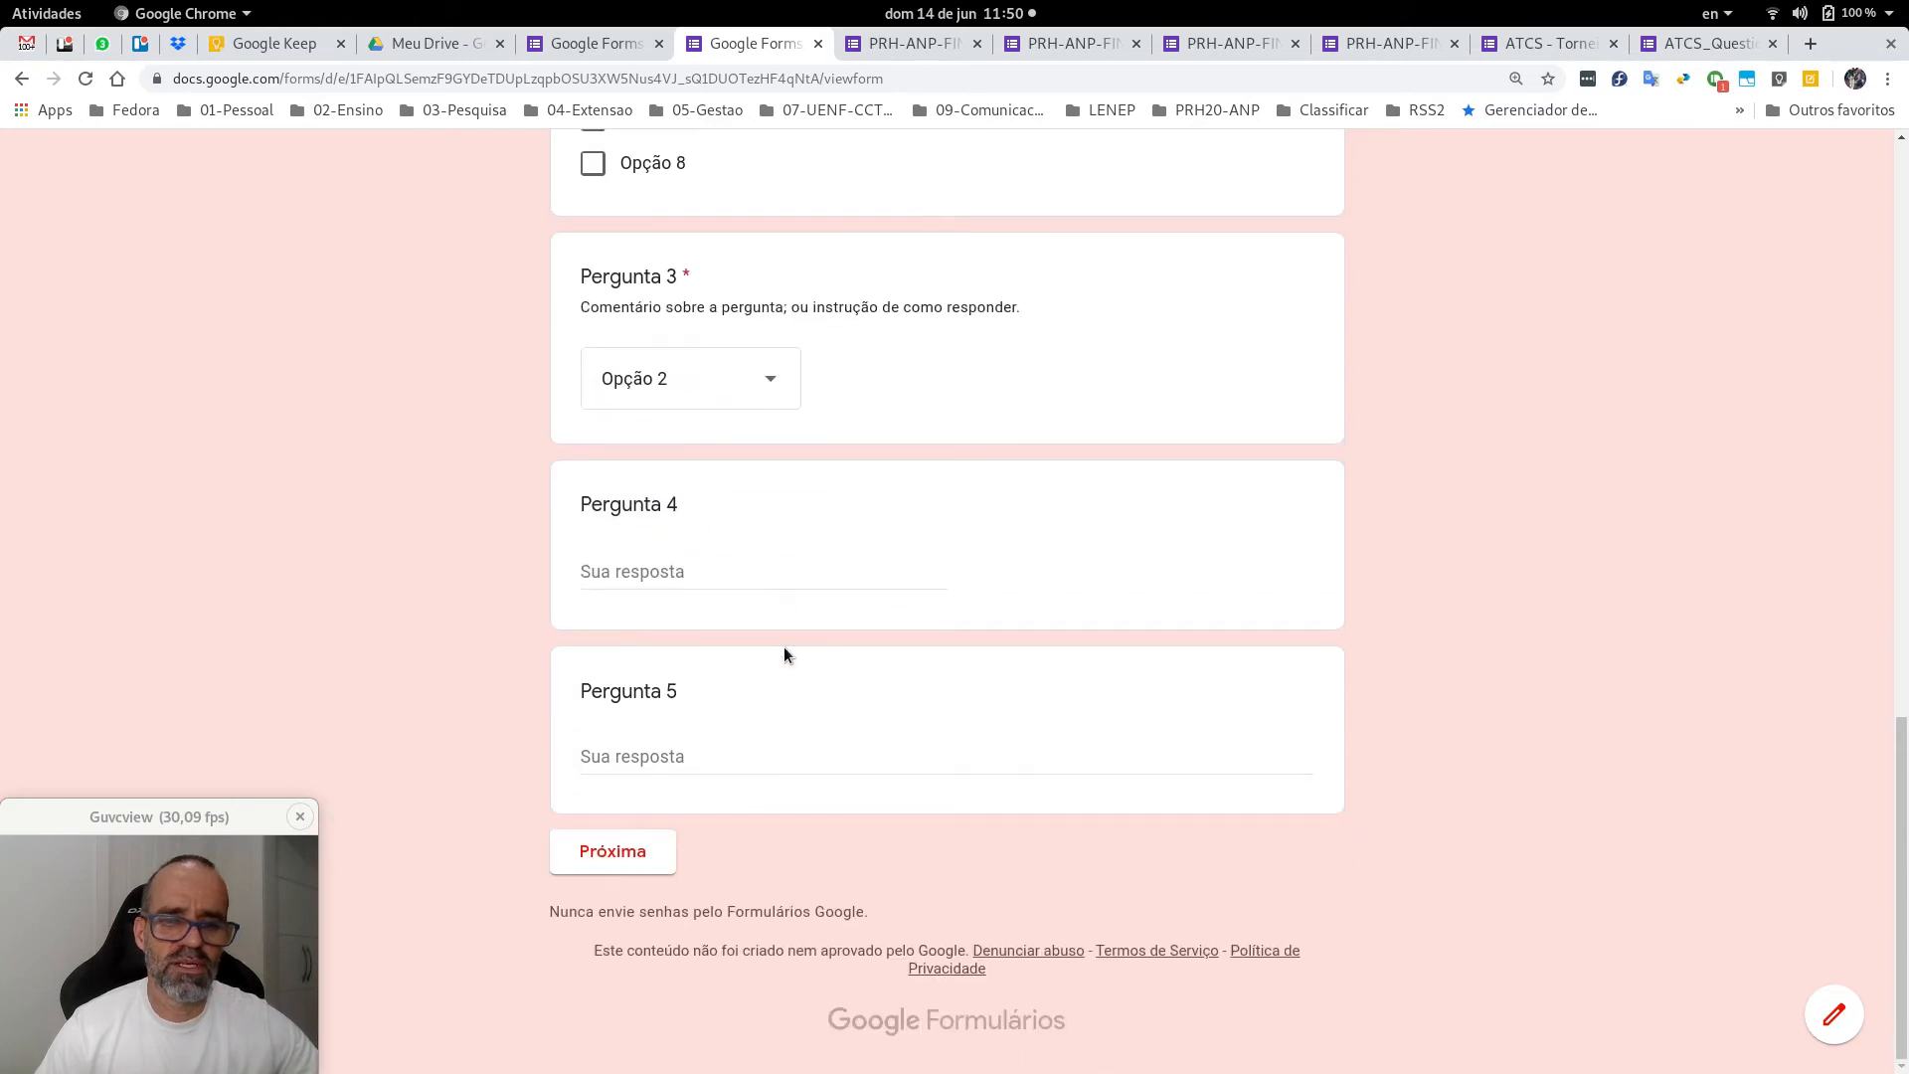
Answer Pergunta 4 'resposta curta' and Pergunta 5 'resposta longa', then go to the next page.
left_click(728, 578)
type("r")
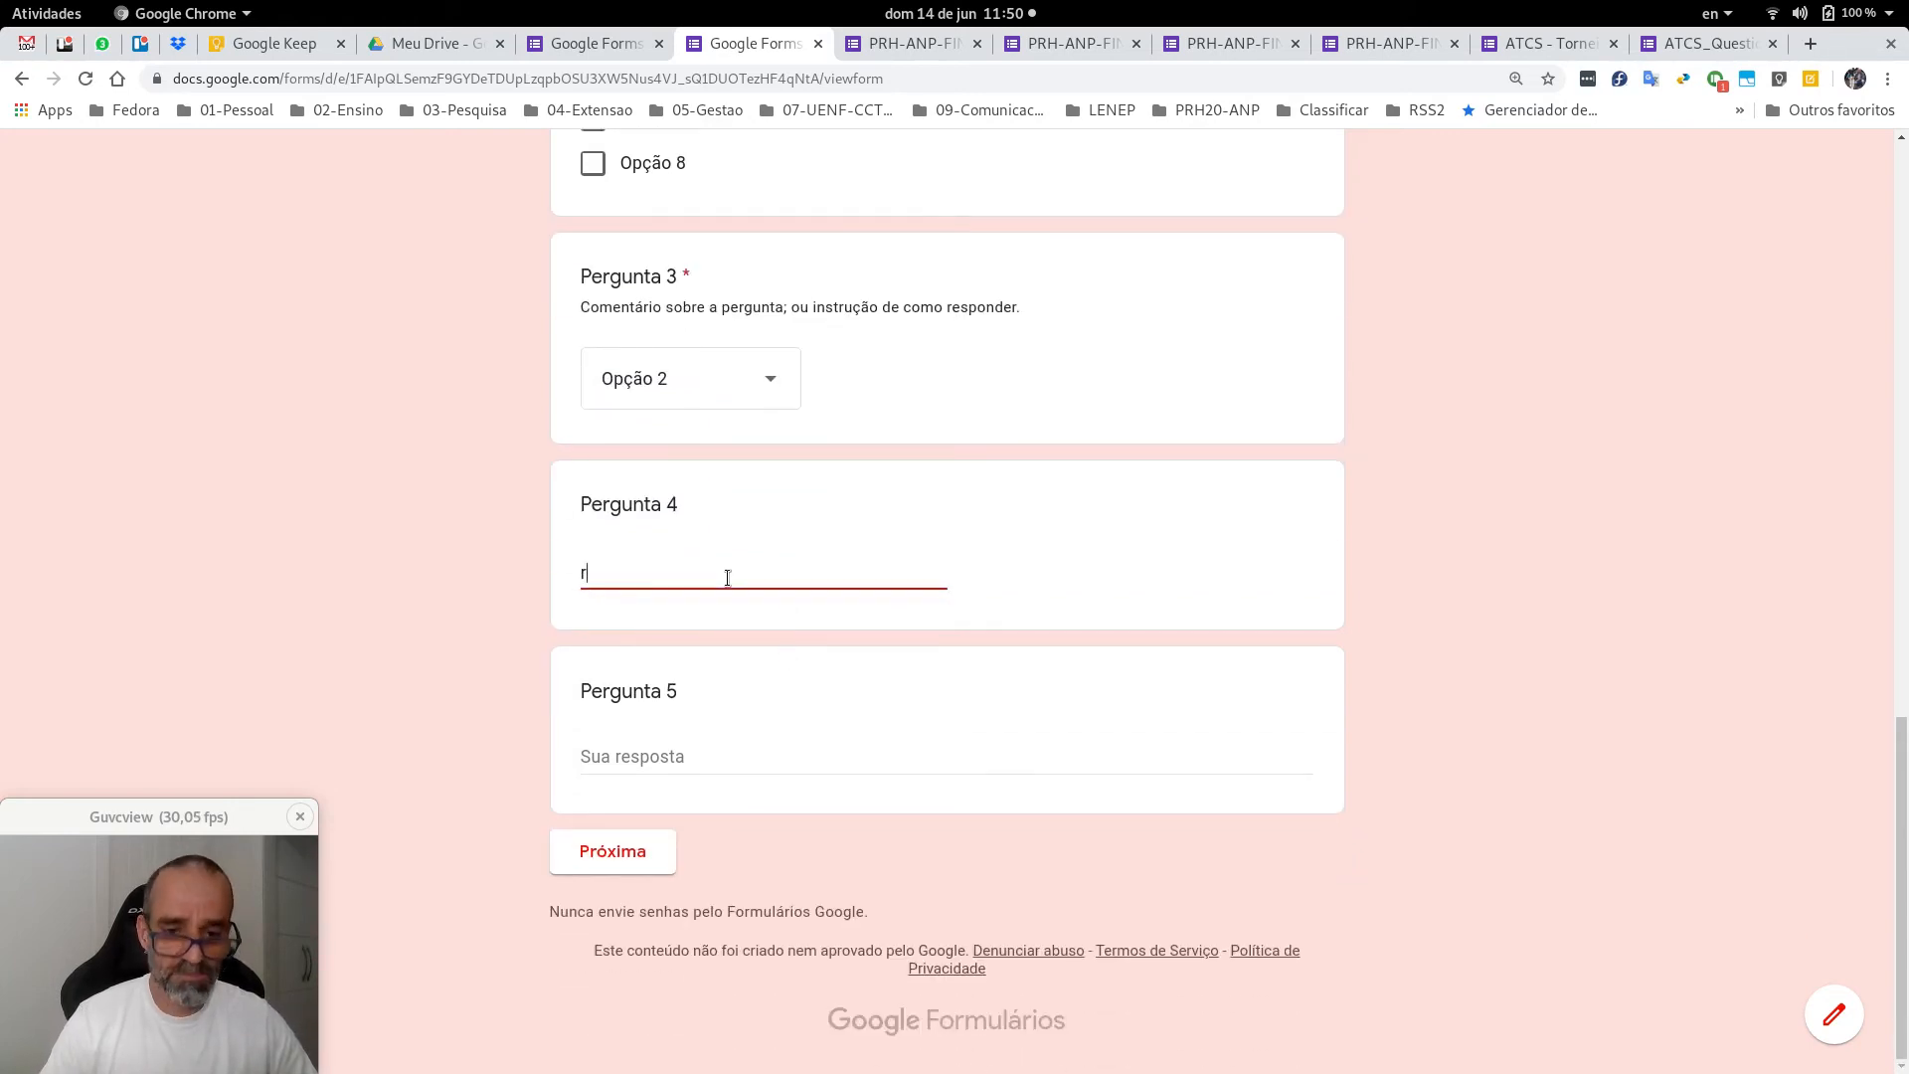
type("esposta cur")
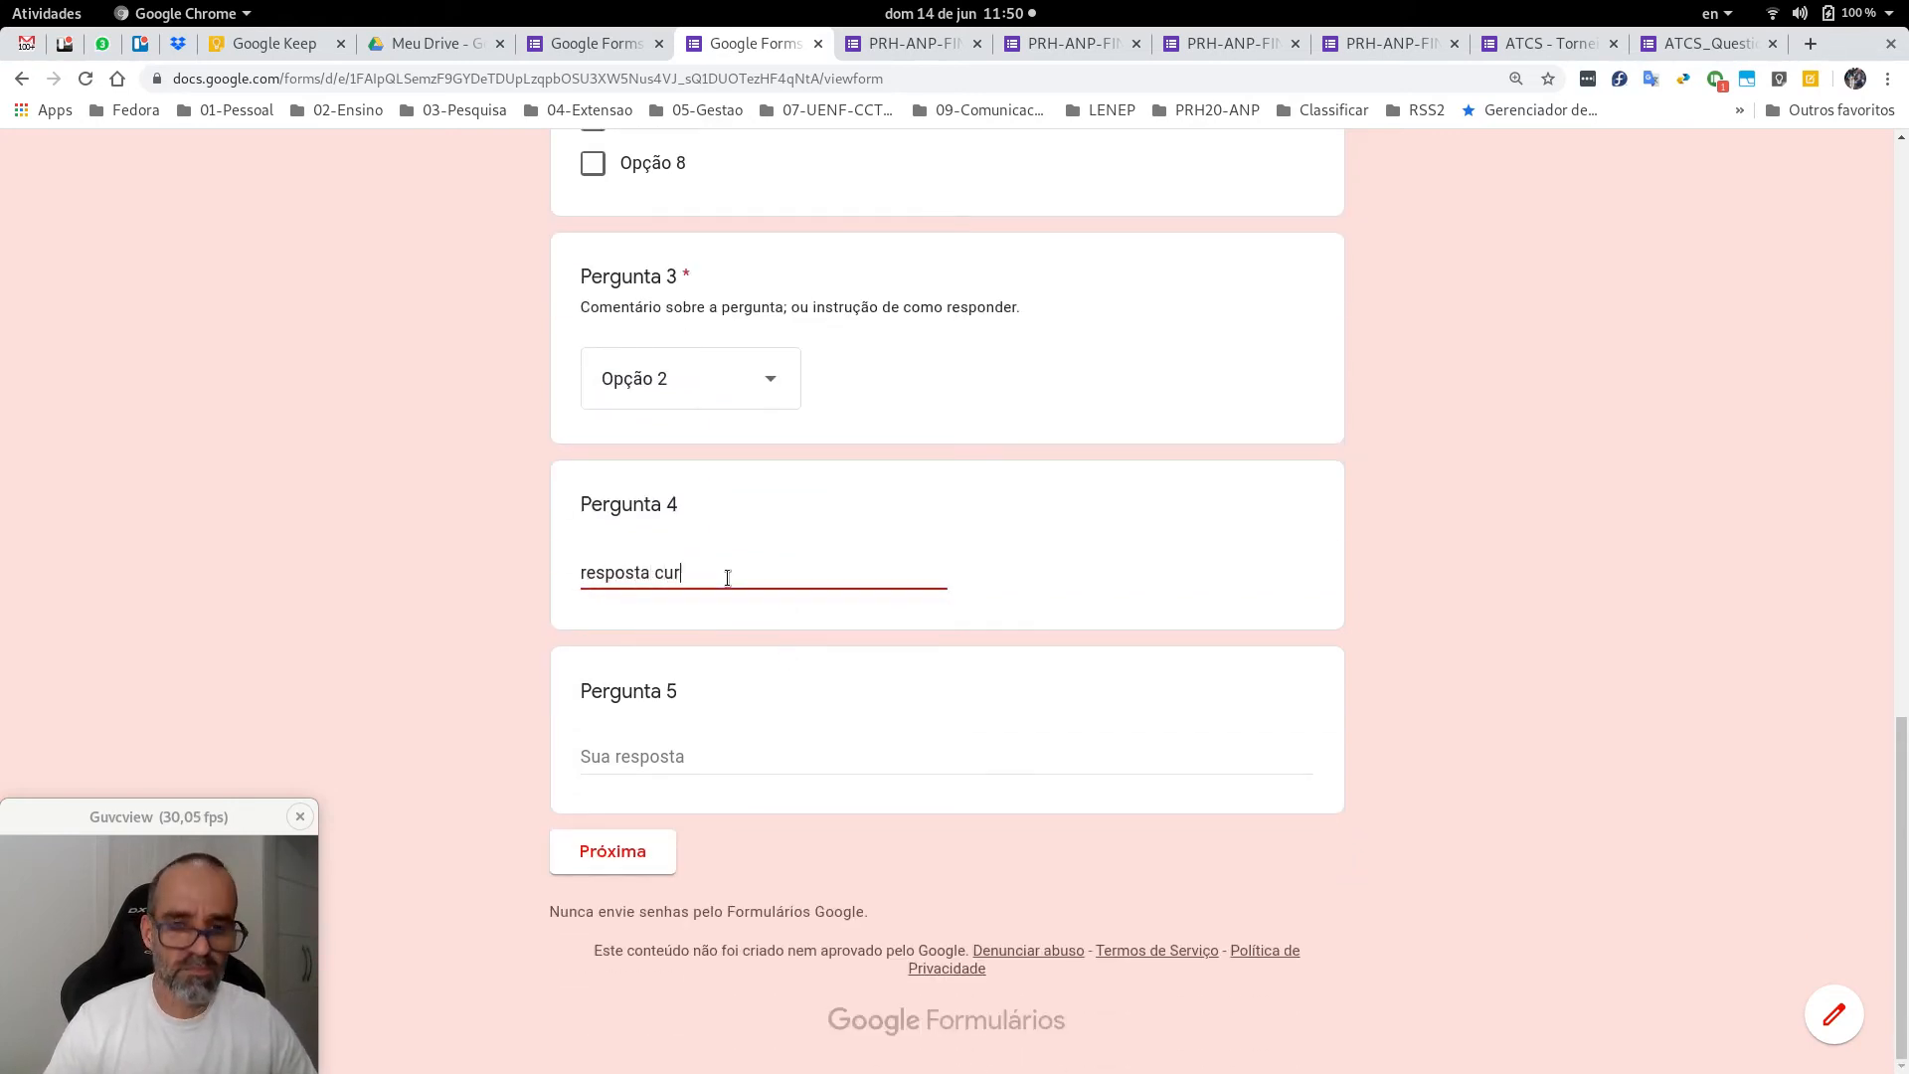
type("ta")
key("Tab")
type("resposta ")
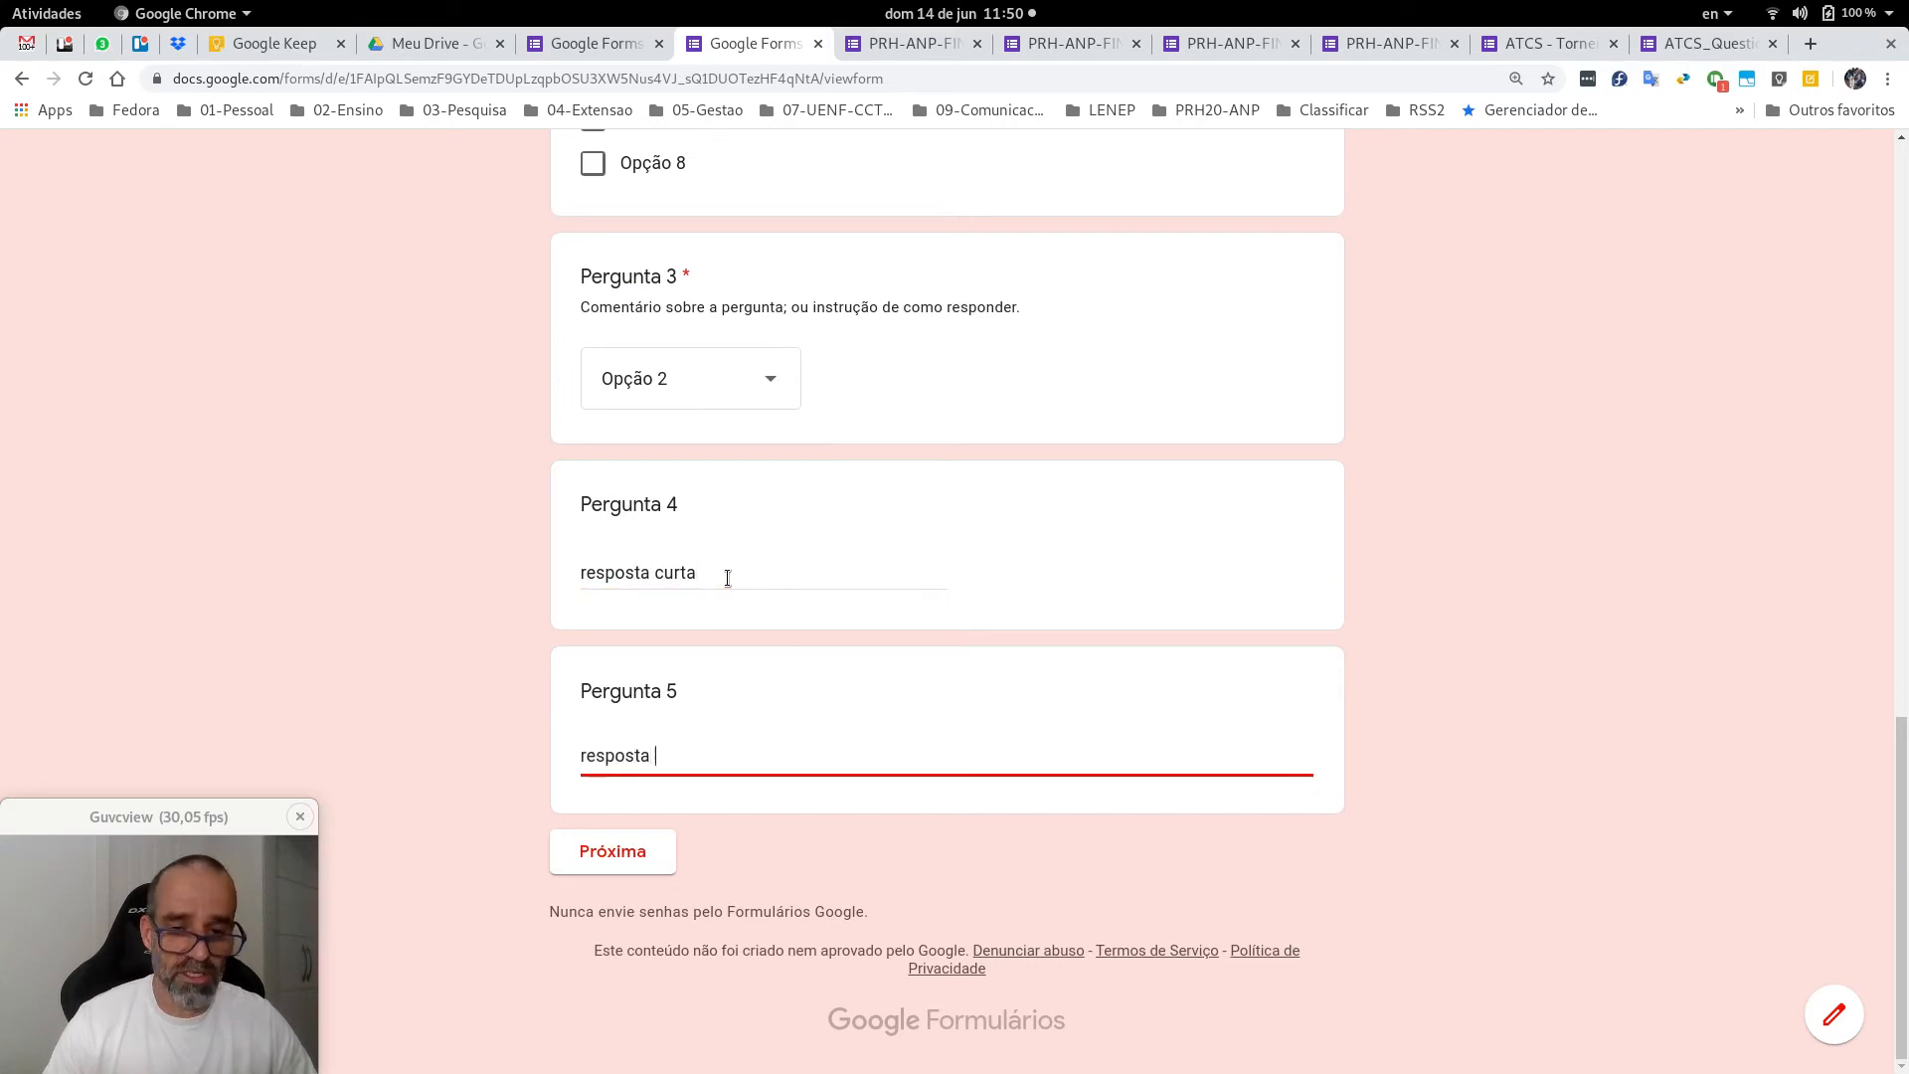
type("longa")
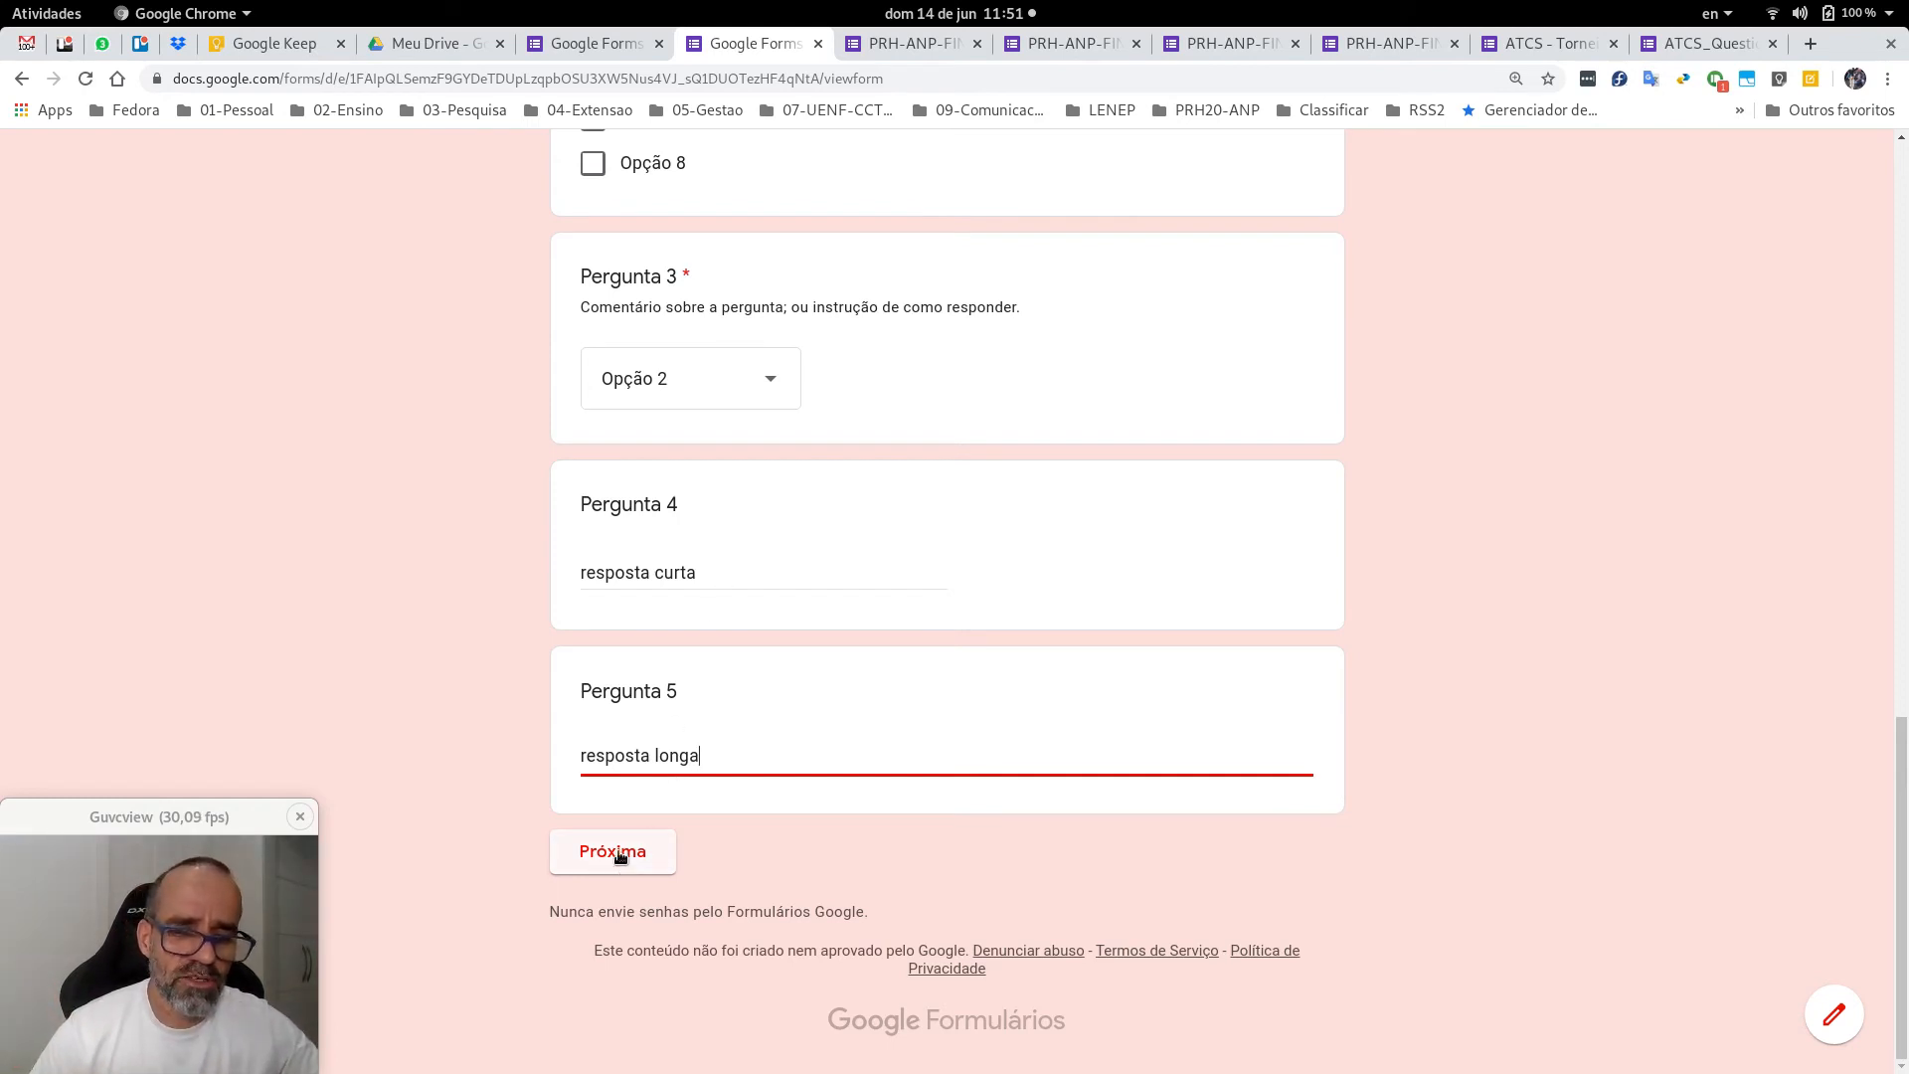
left_click(617, 853)
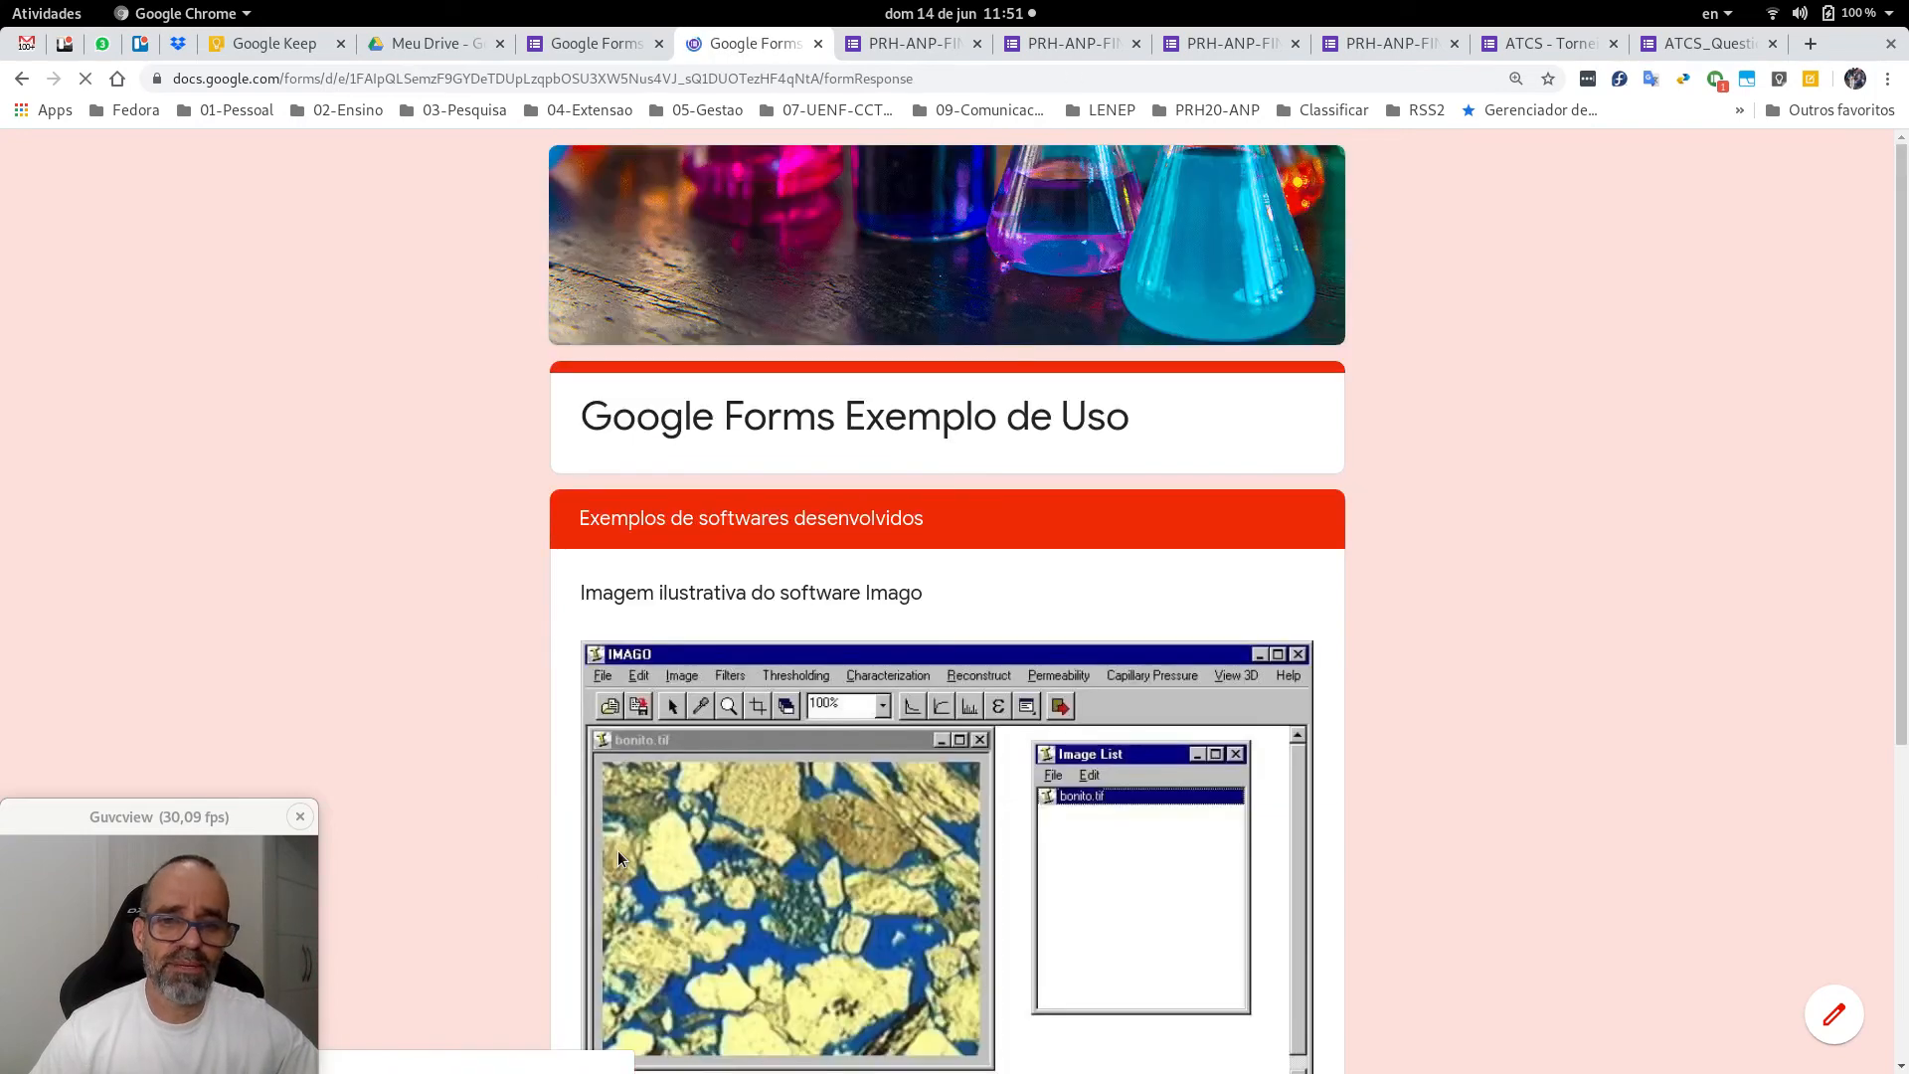
Return from the preview's second page to the form editor without submitting the response.
scroll(1494, 531, "down", 5)
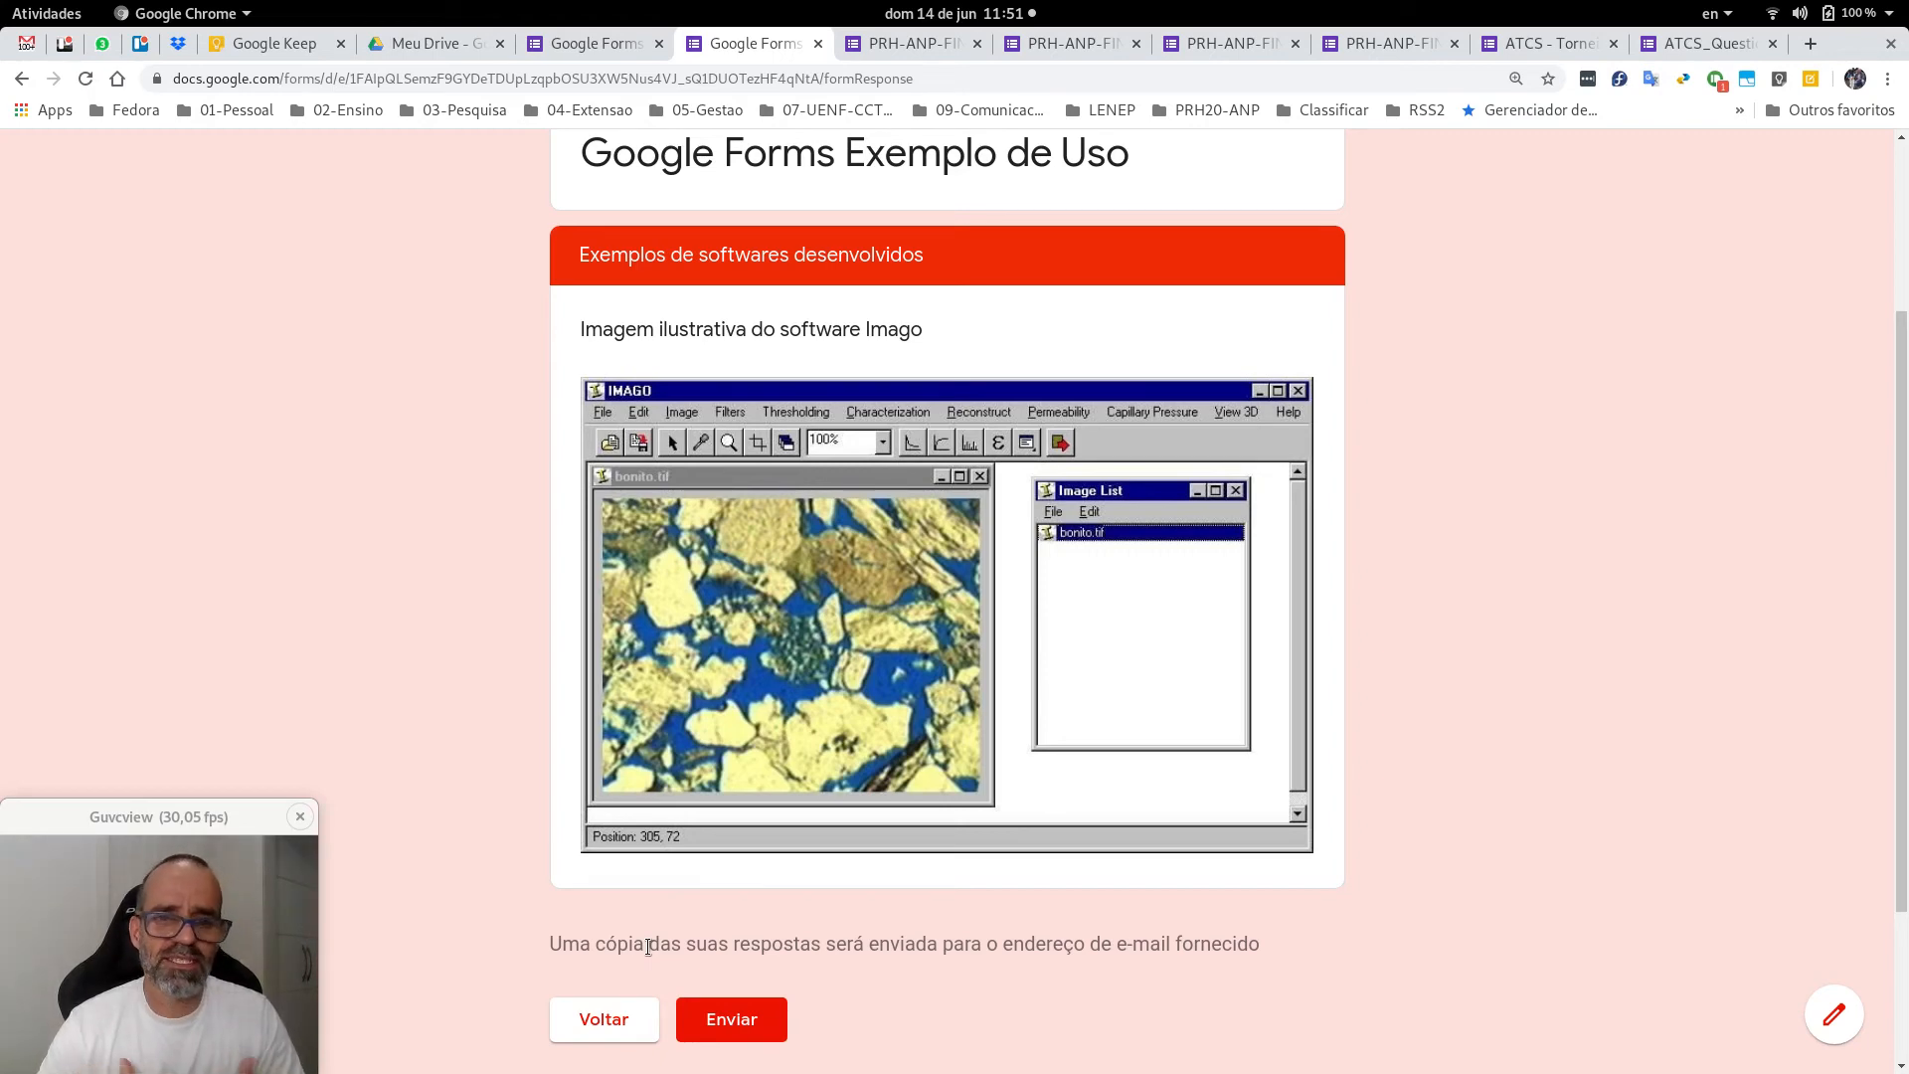
left_click(600, 1026)
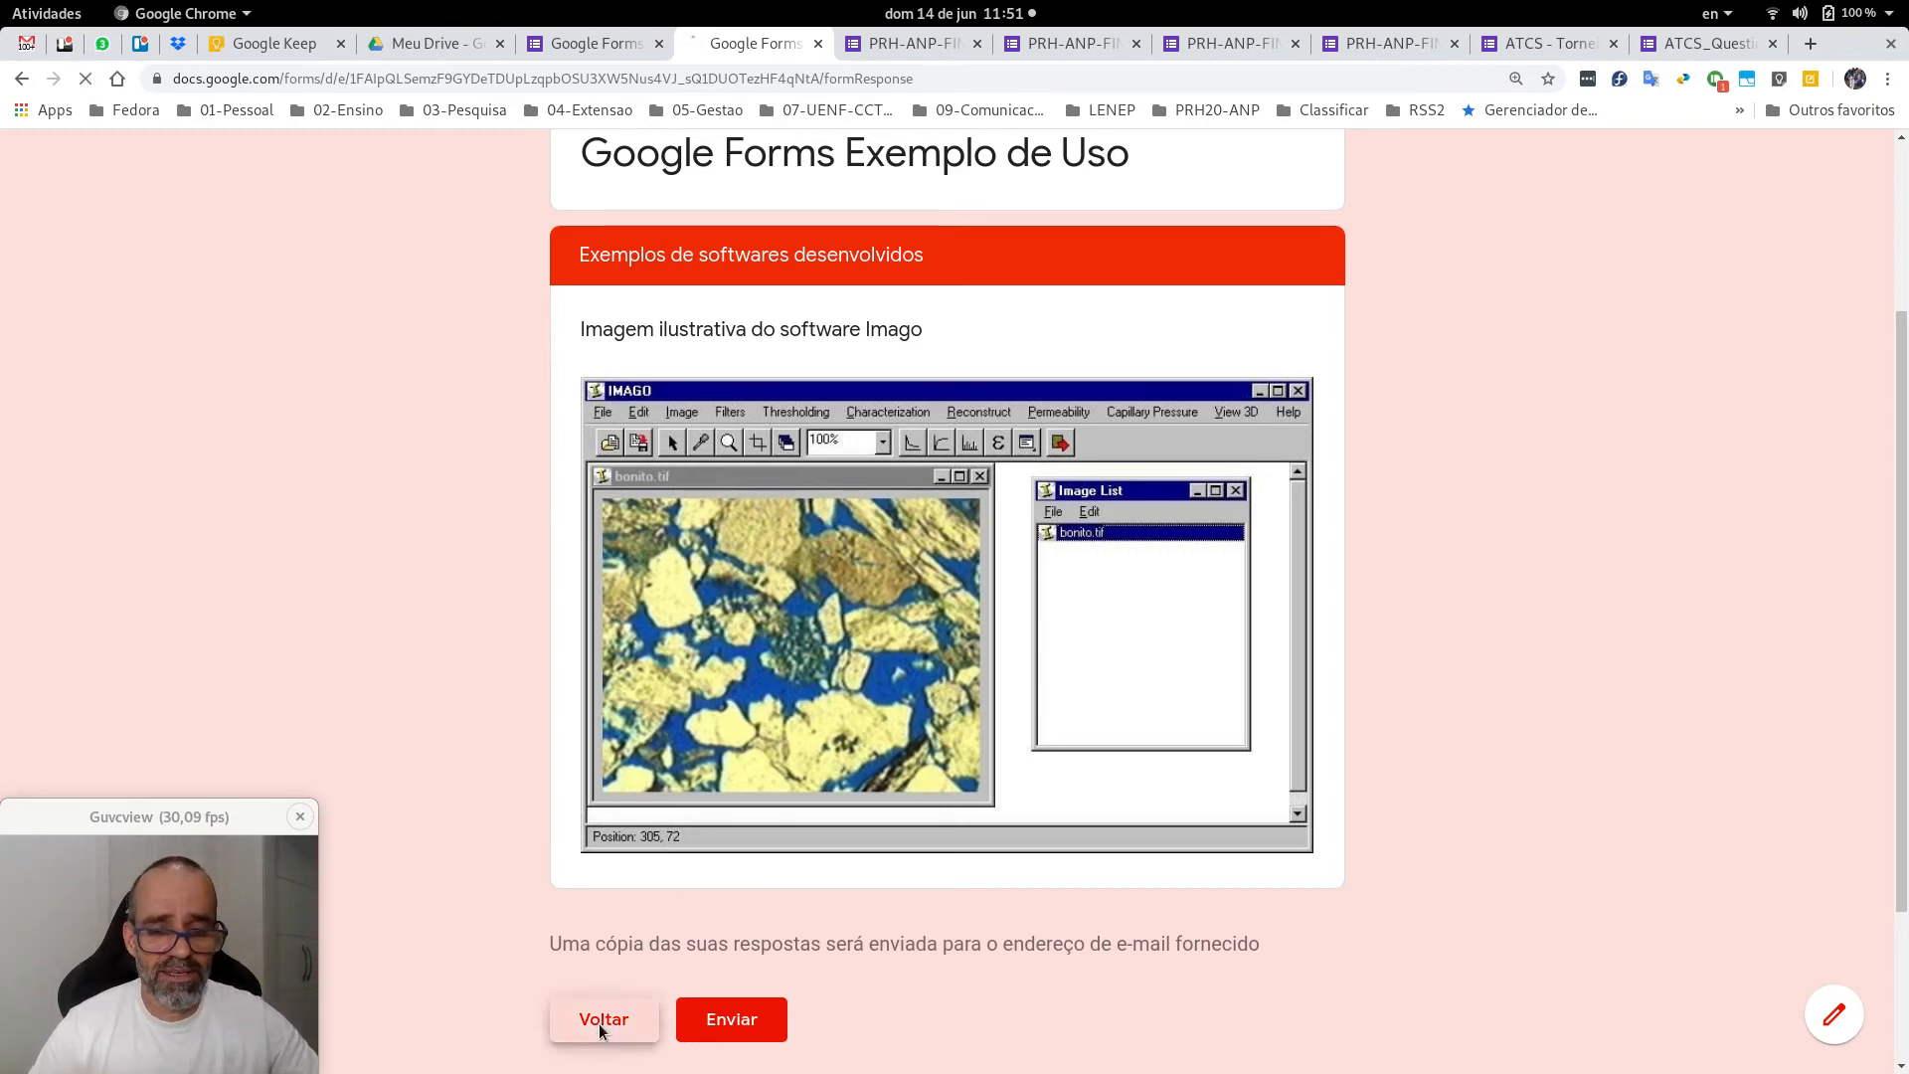
scroll(677, 891, "down", 15)
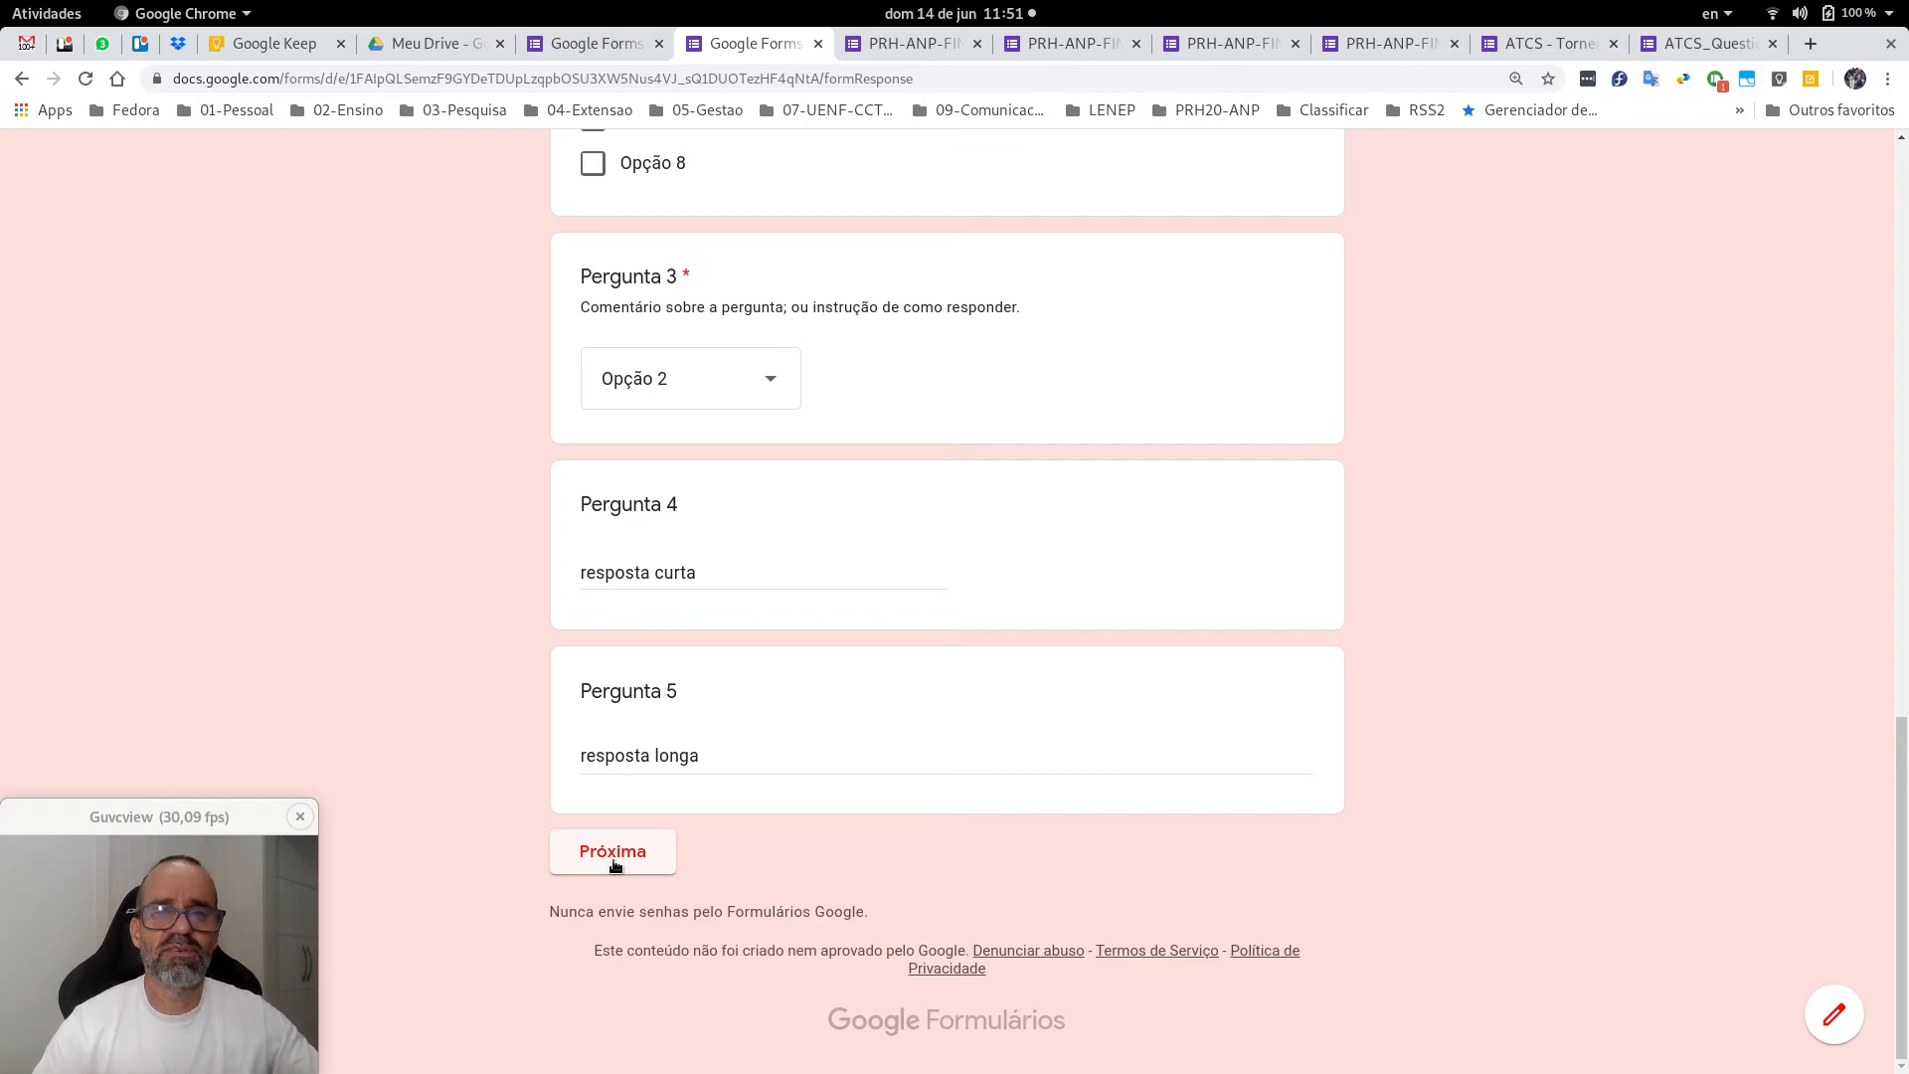
left_click(613, 853)
left_click(601, 42)
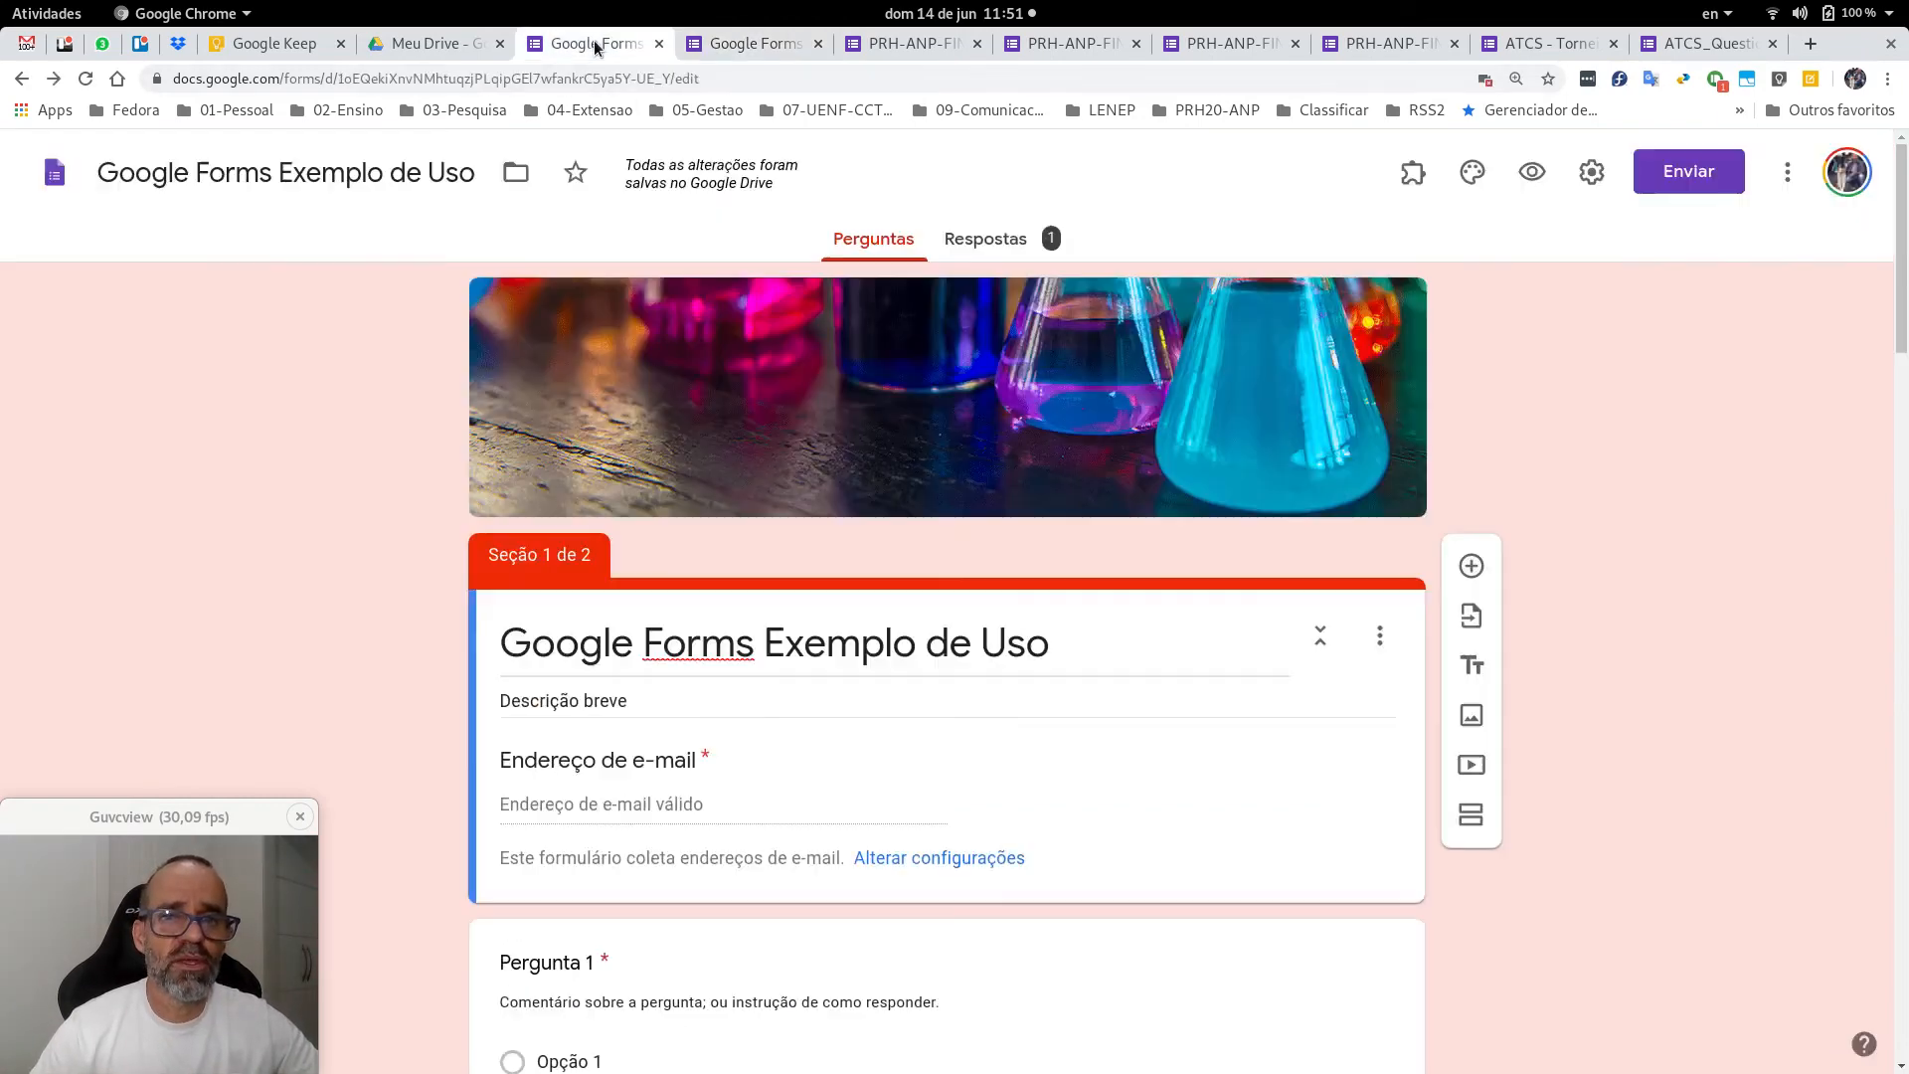
Enable 'Mostrar barra de progresso' in the Apresentação settings and save.
left_click(1584, 176)
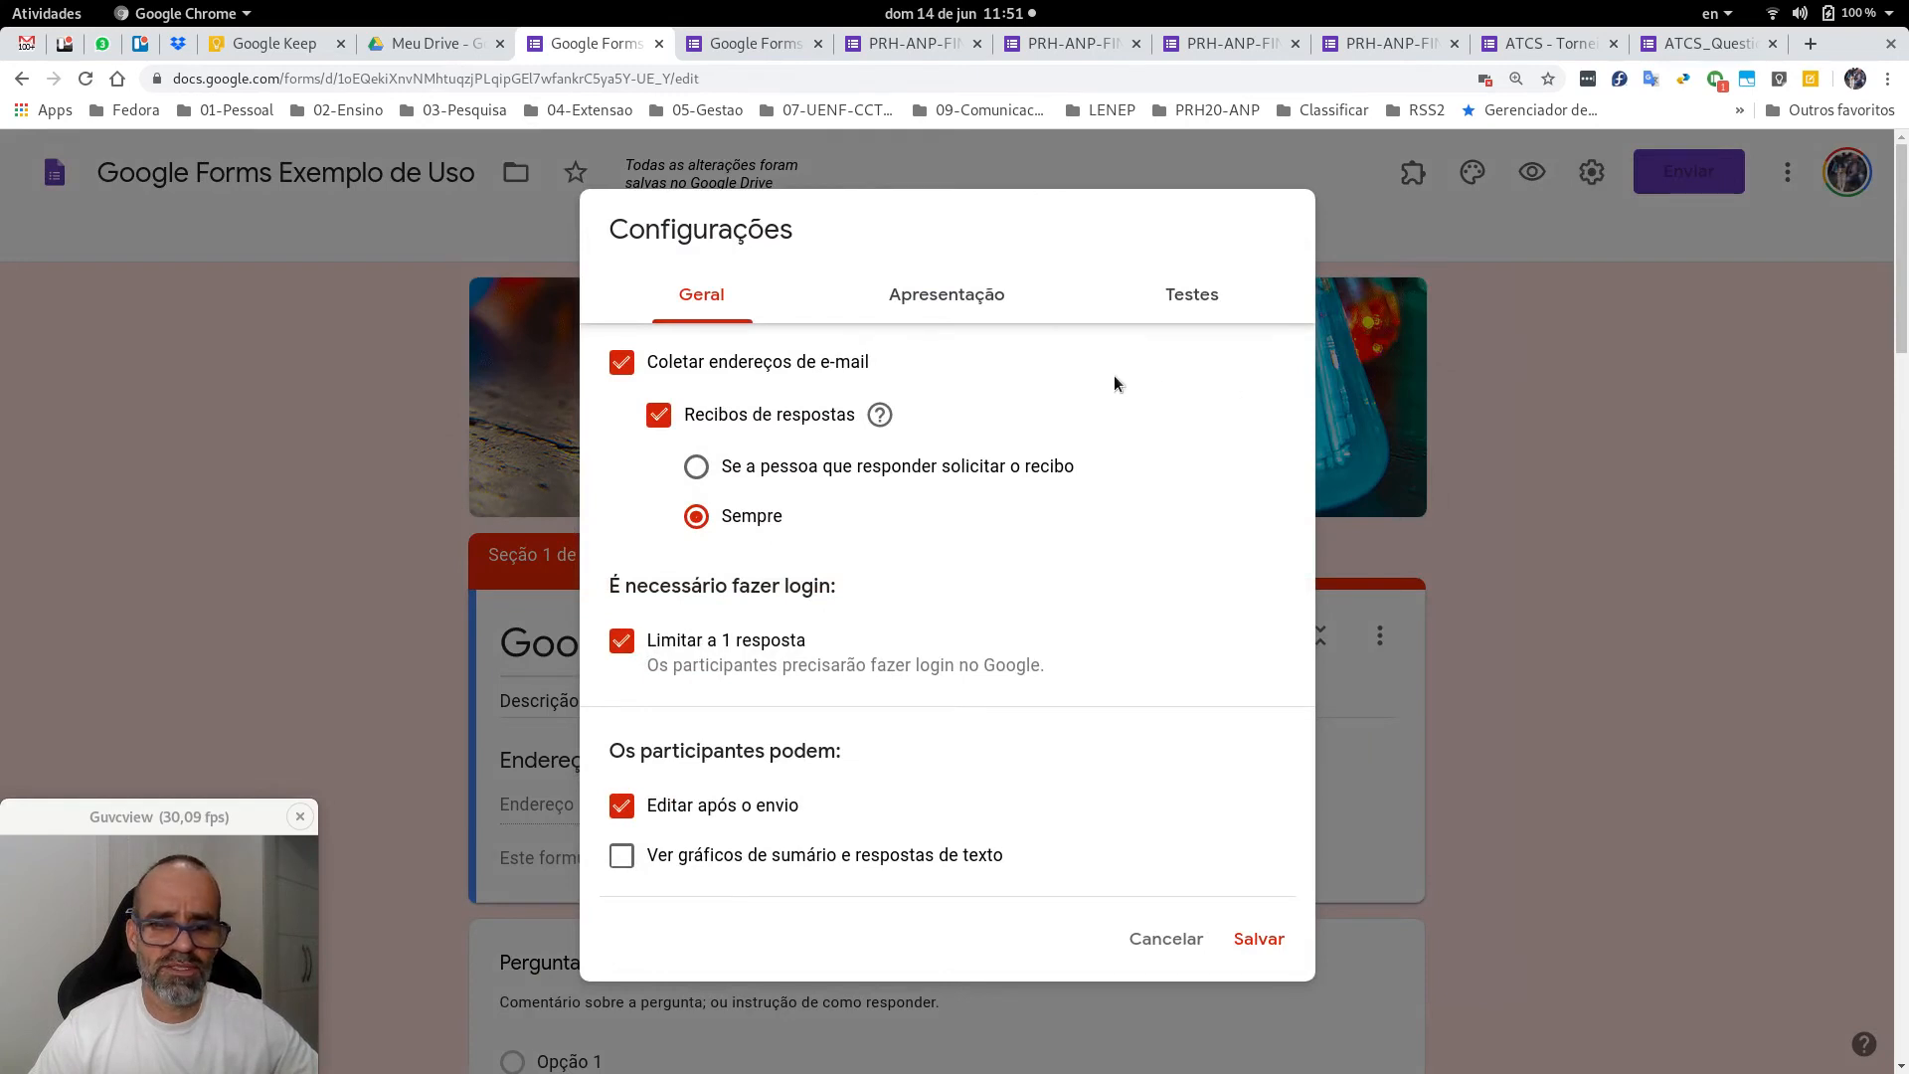
left_click(958, 296)
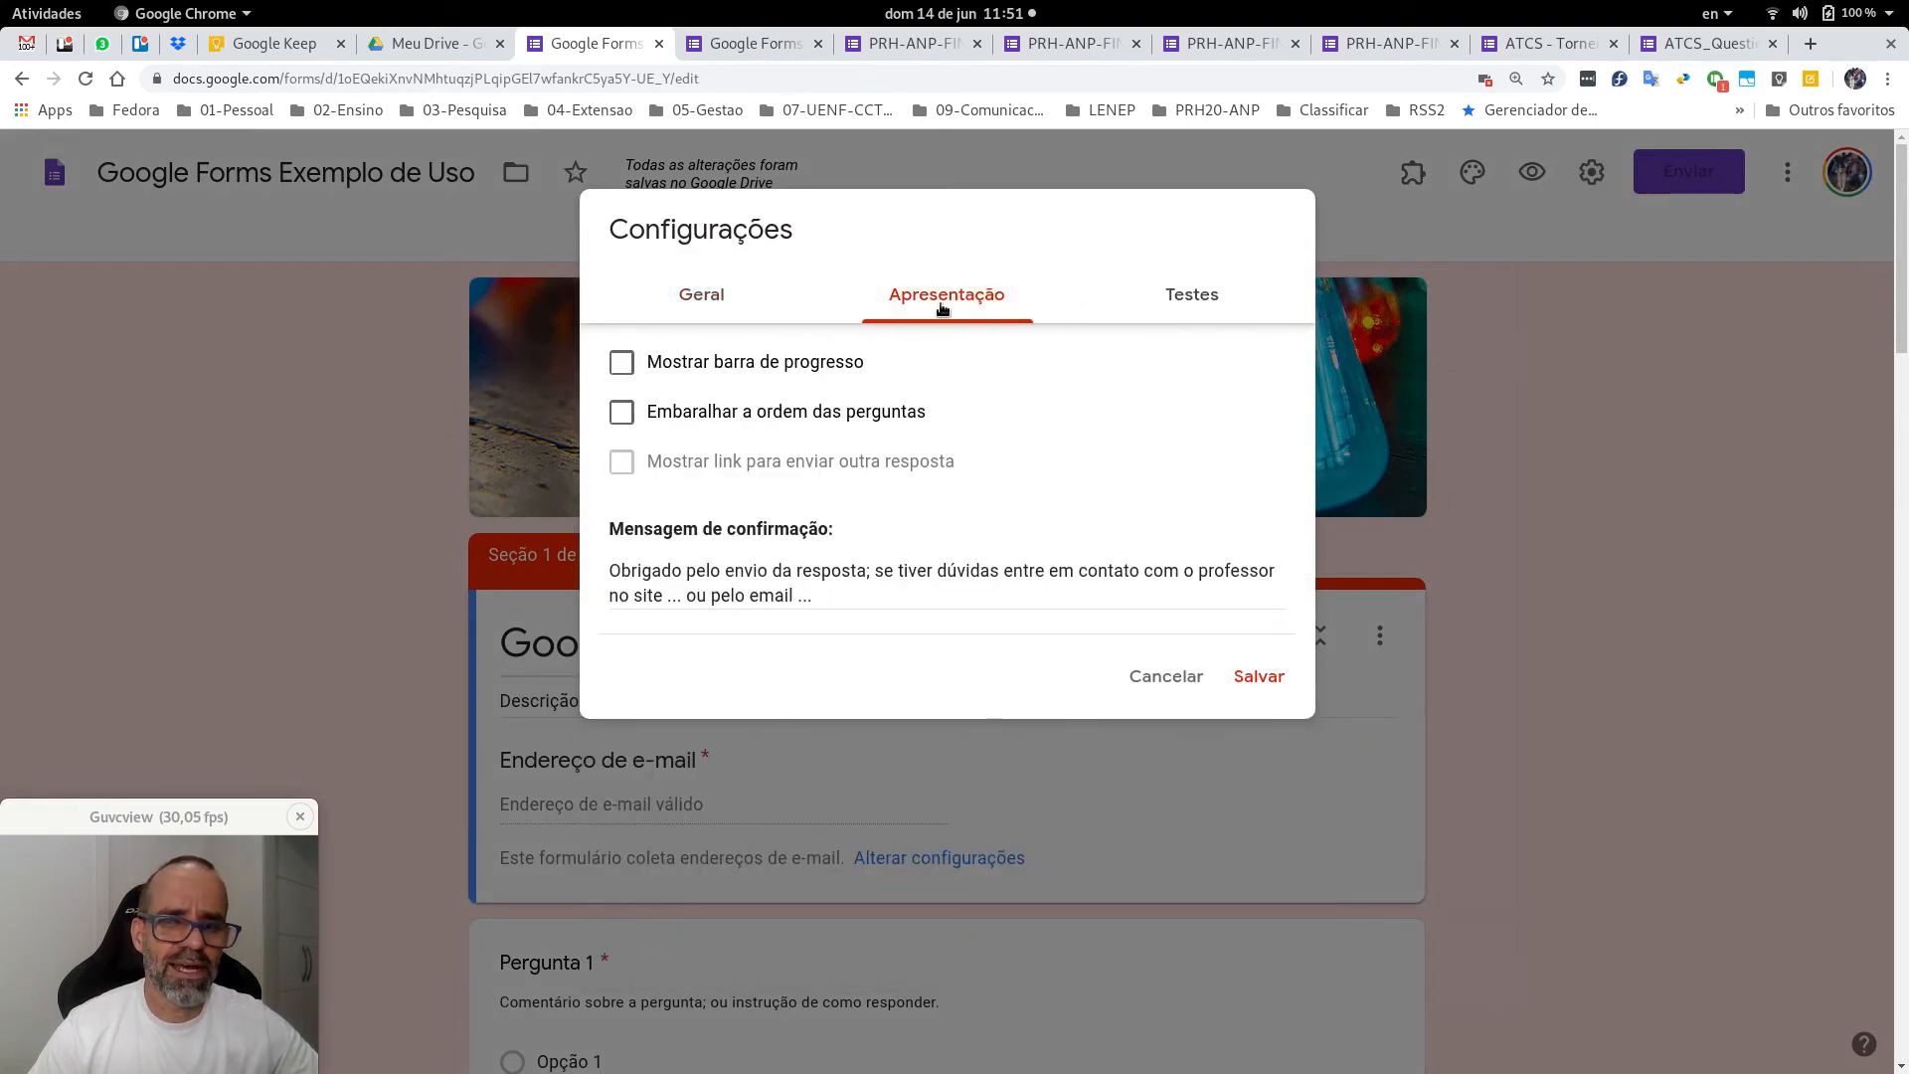
left_click(621, 366)
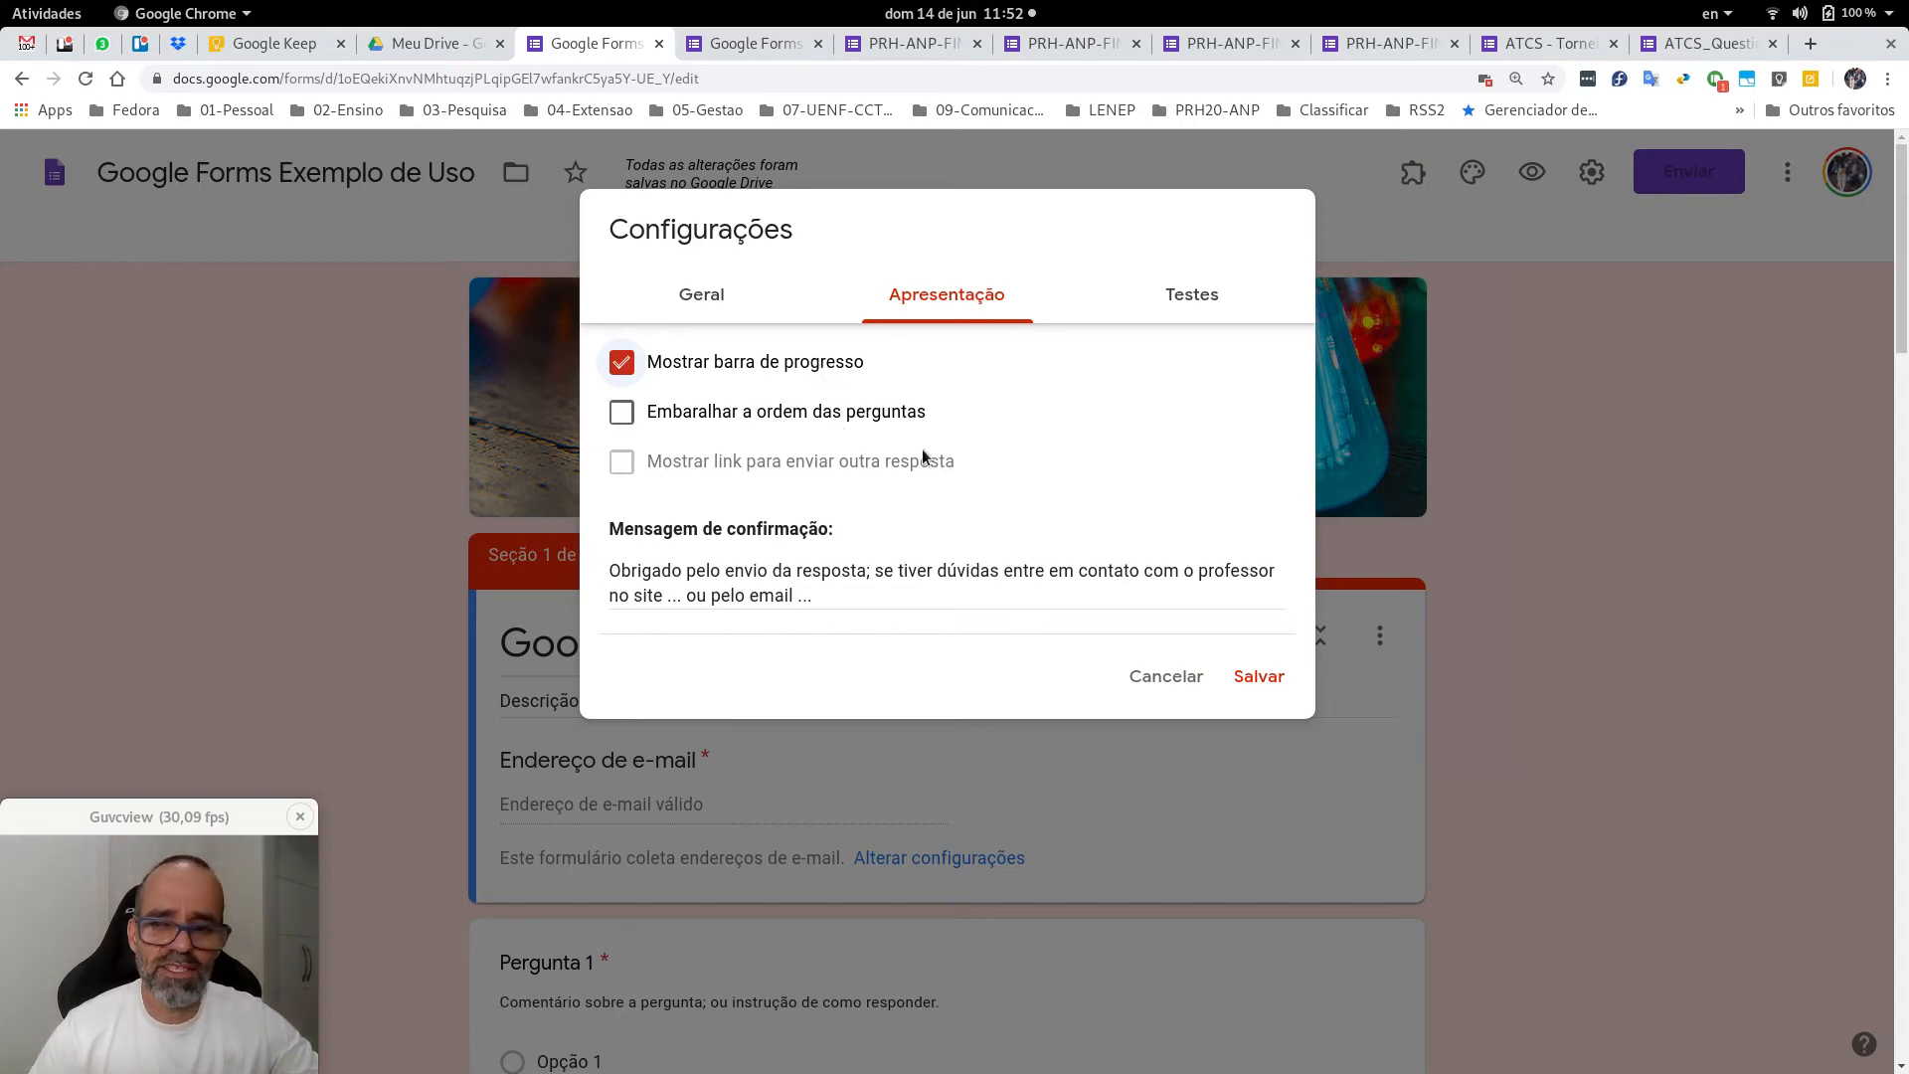
left_click(1259, 677)
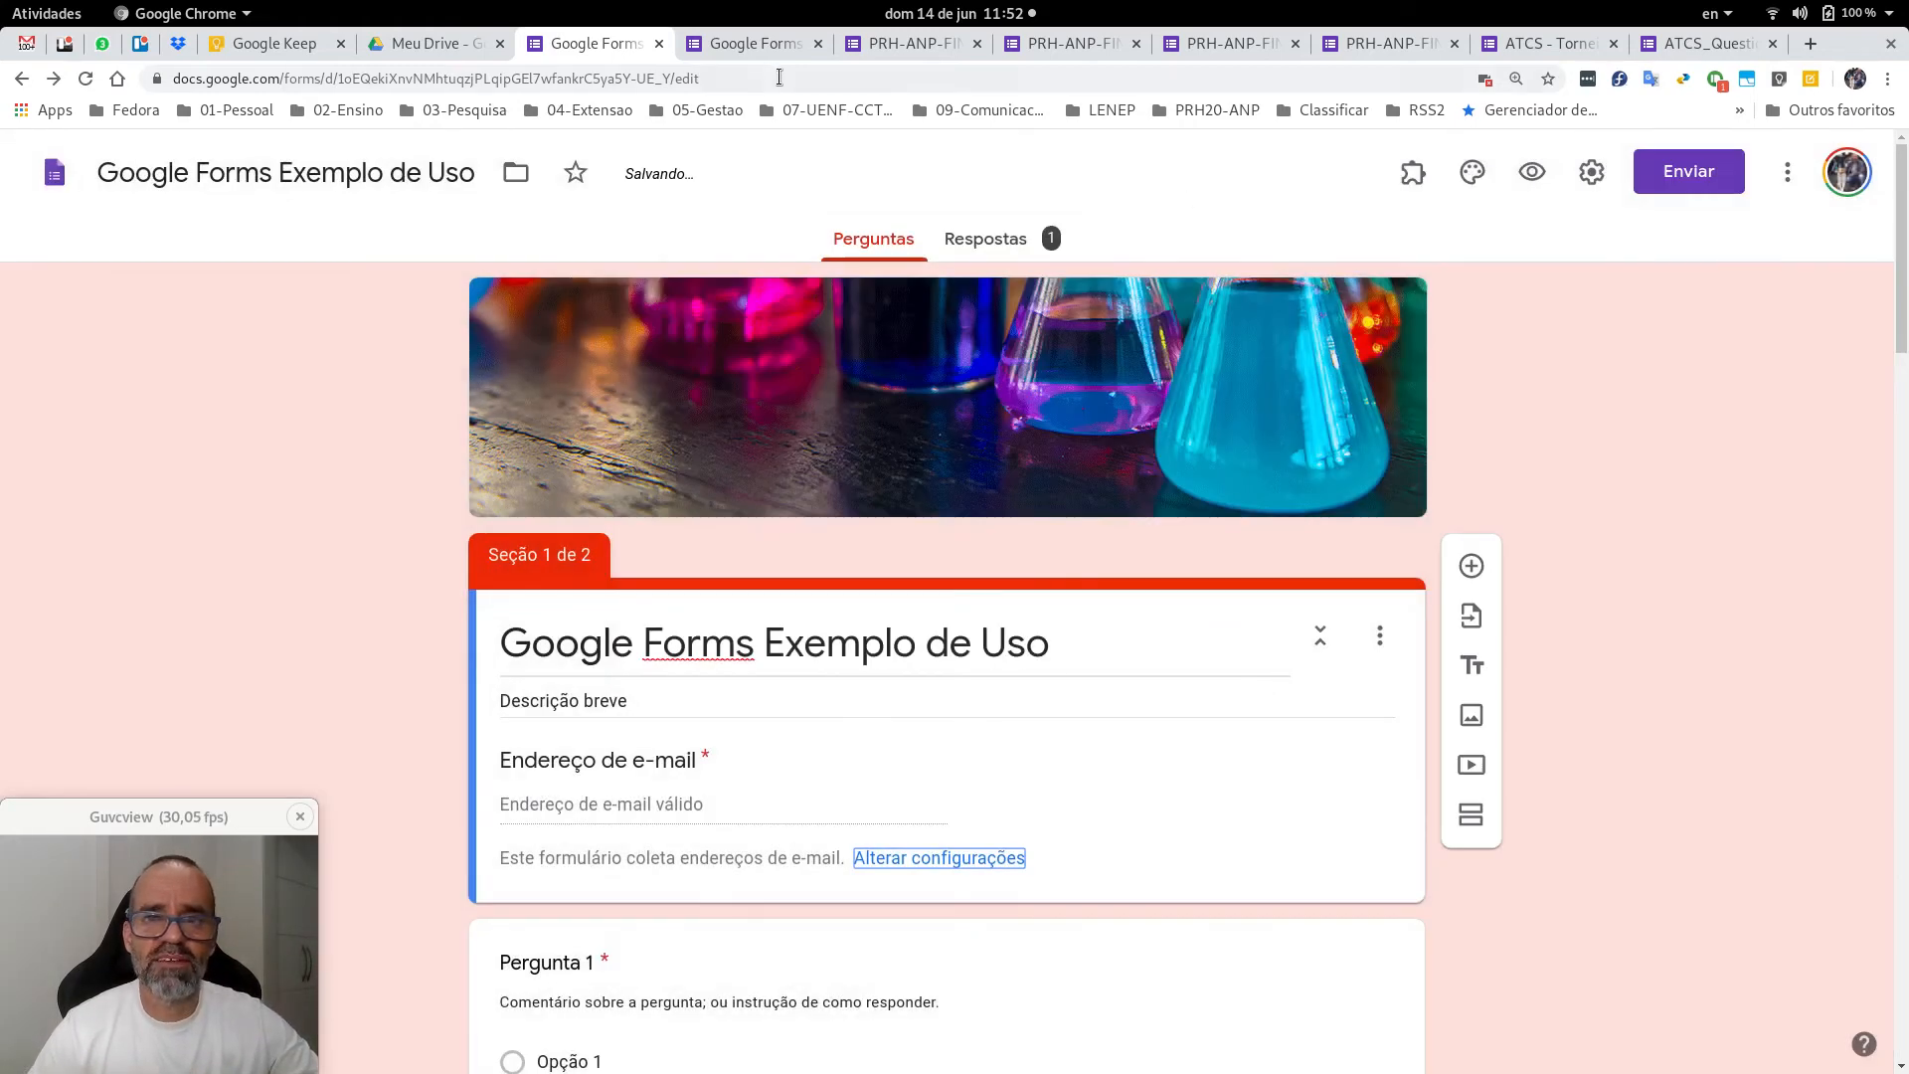
left_click(756, 43)
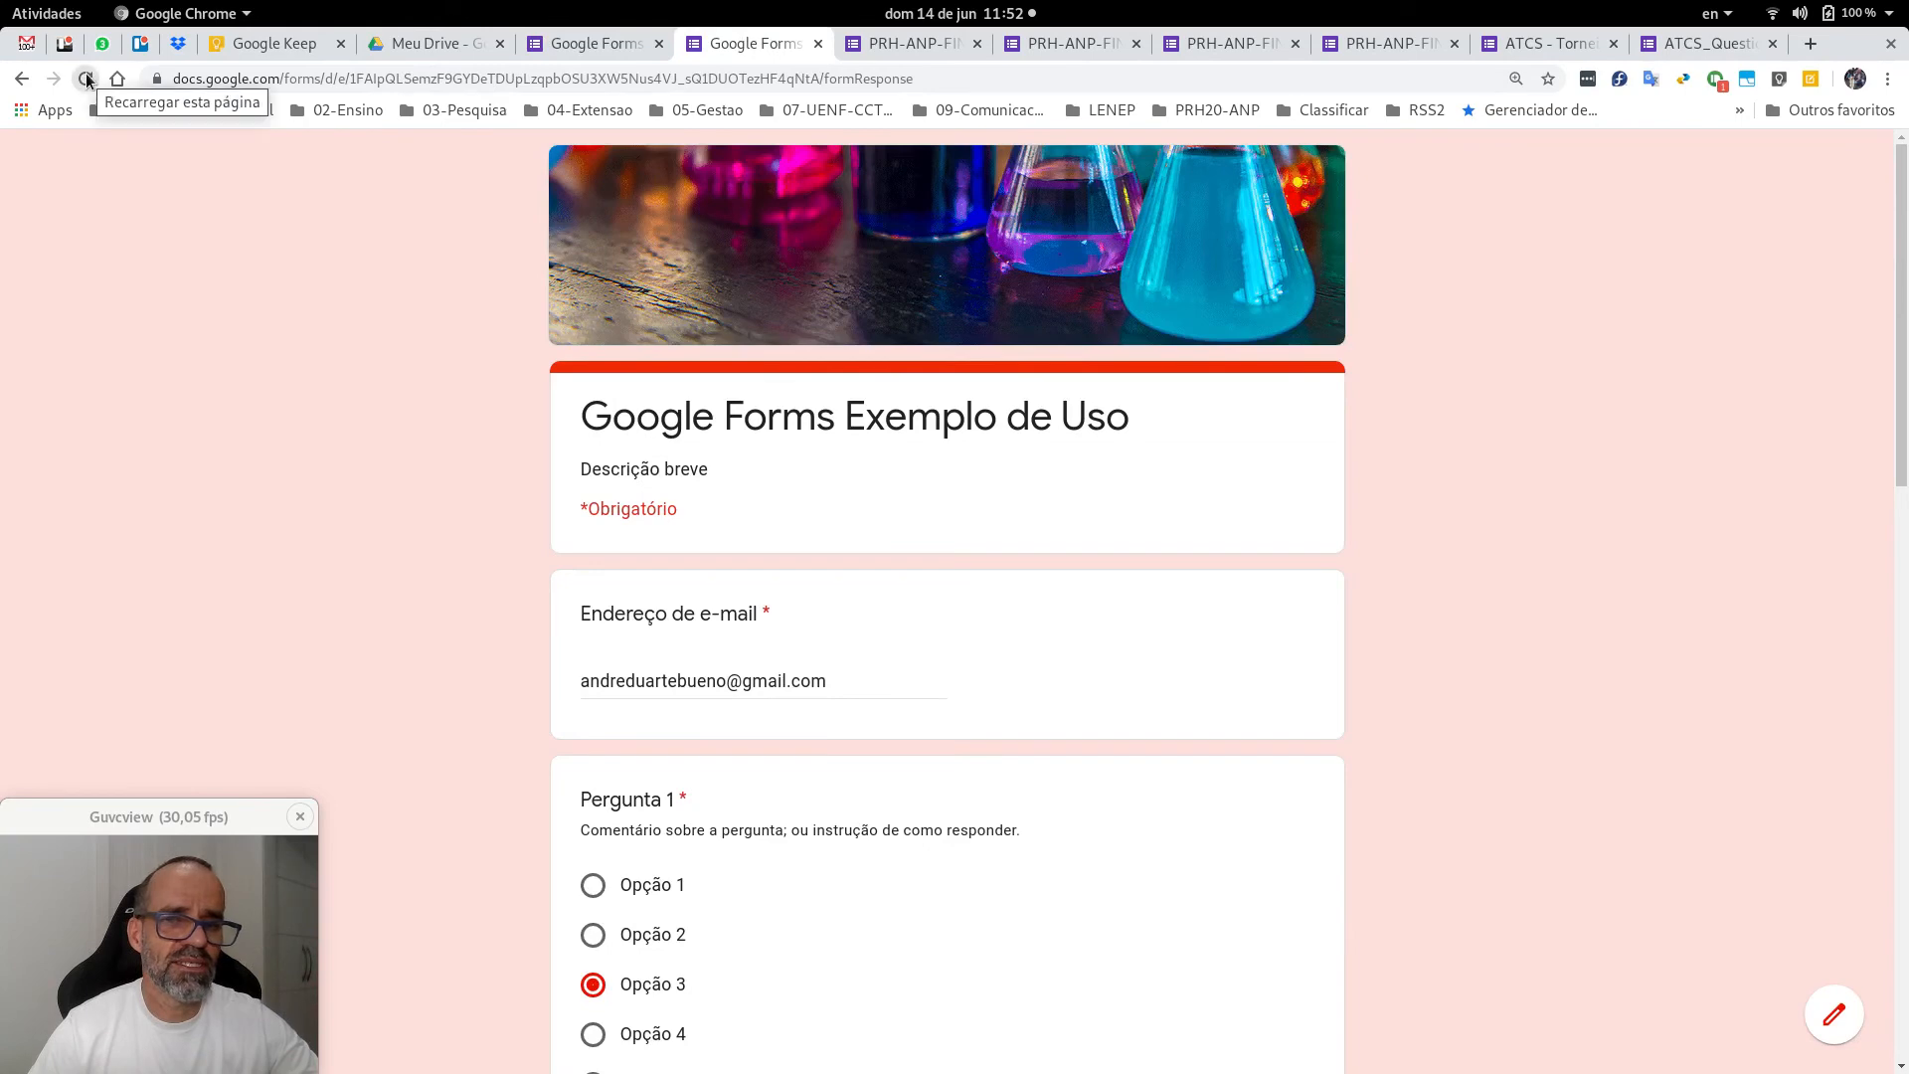
Reload the live form and enter the respondent's e-mail address.
left_click(86, 88)
left_click(1092, 203)
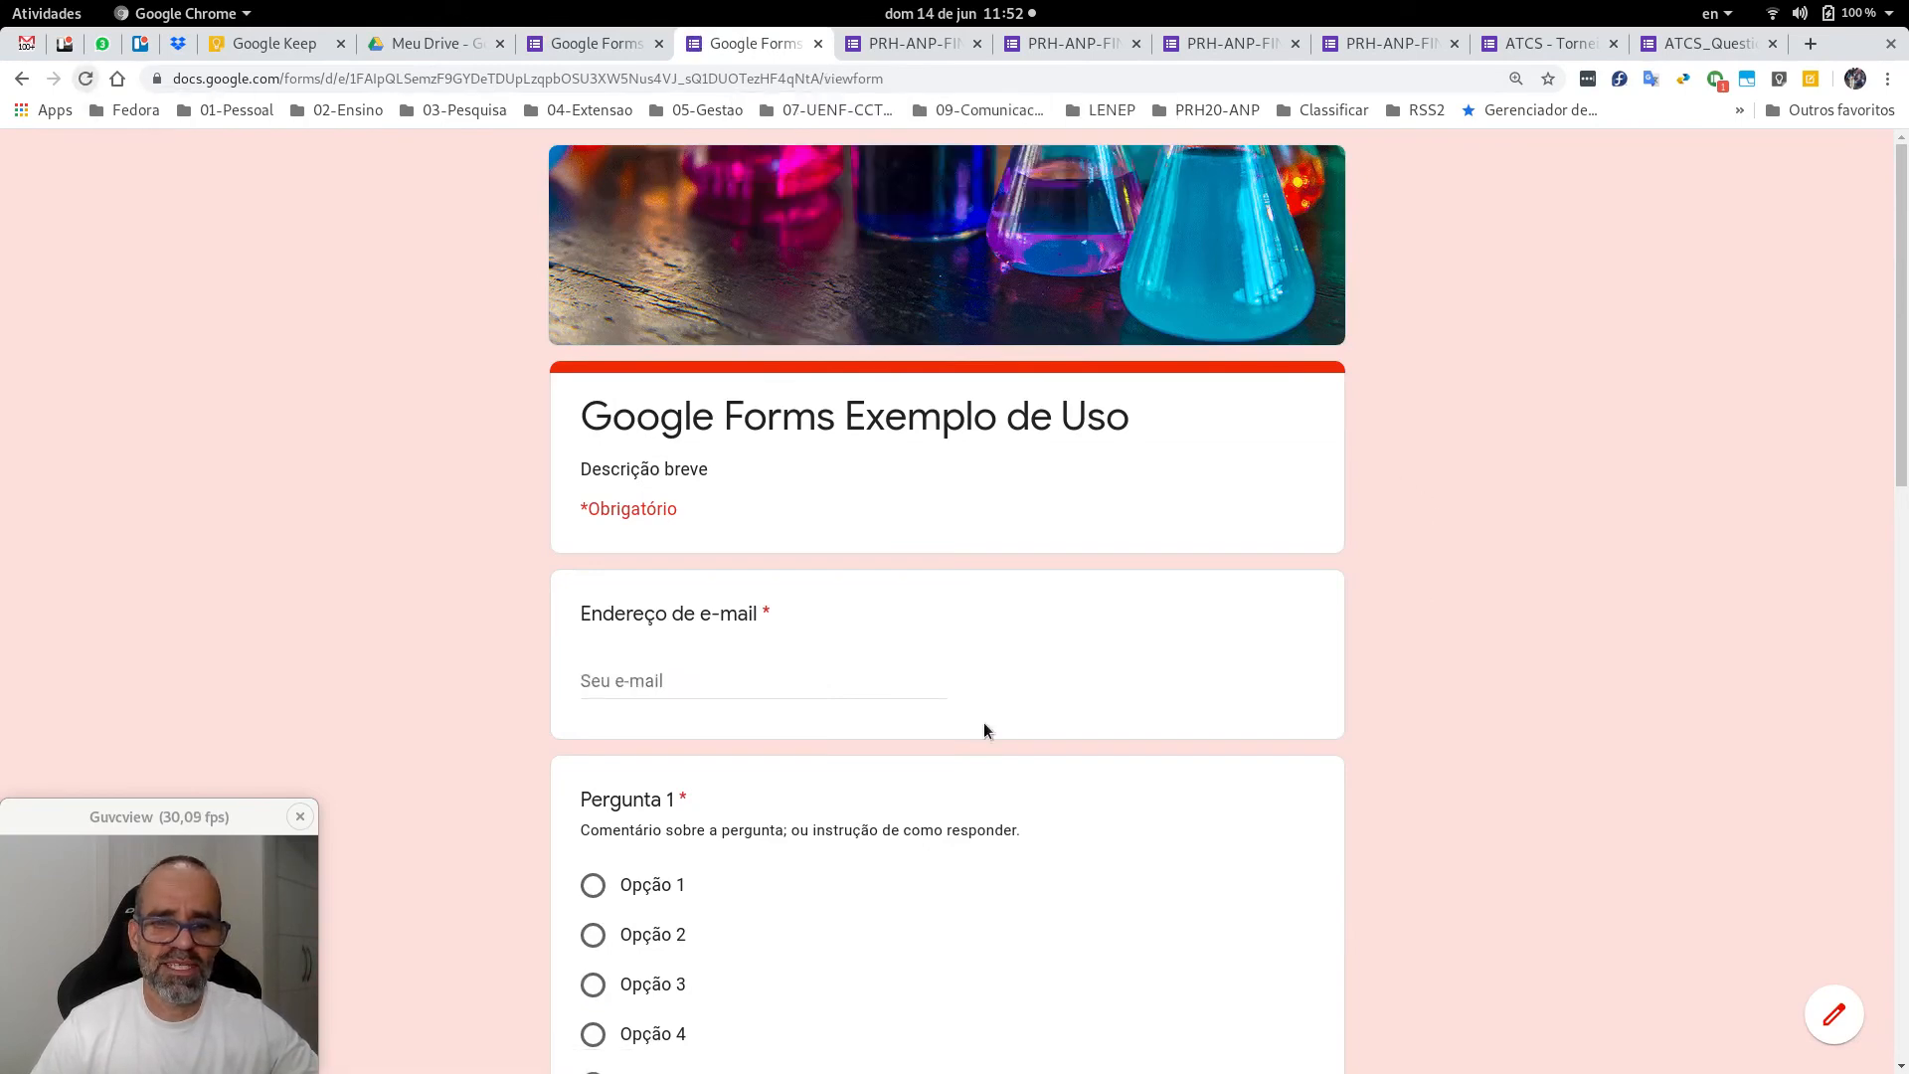
left_click(896, 682)
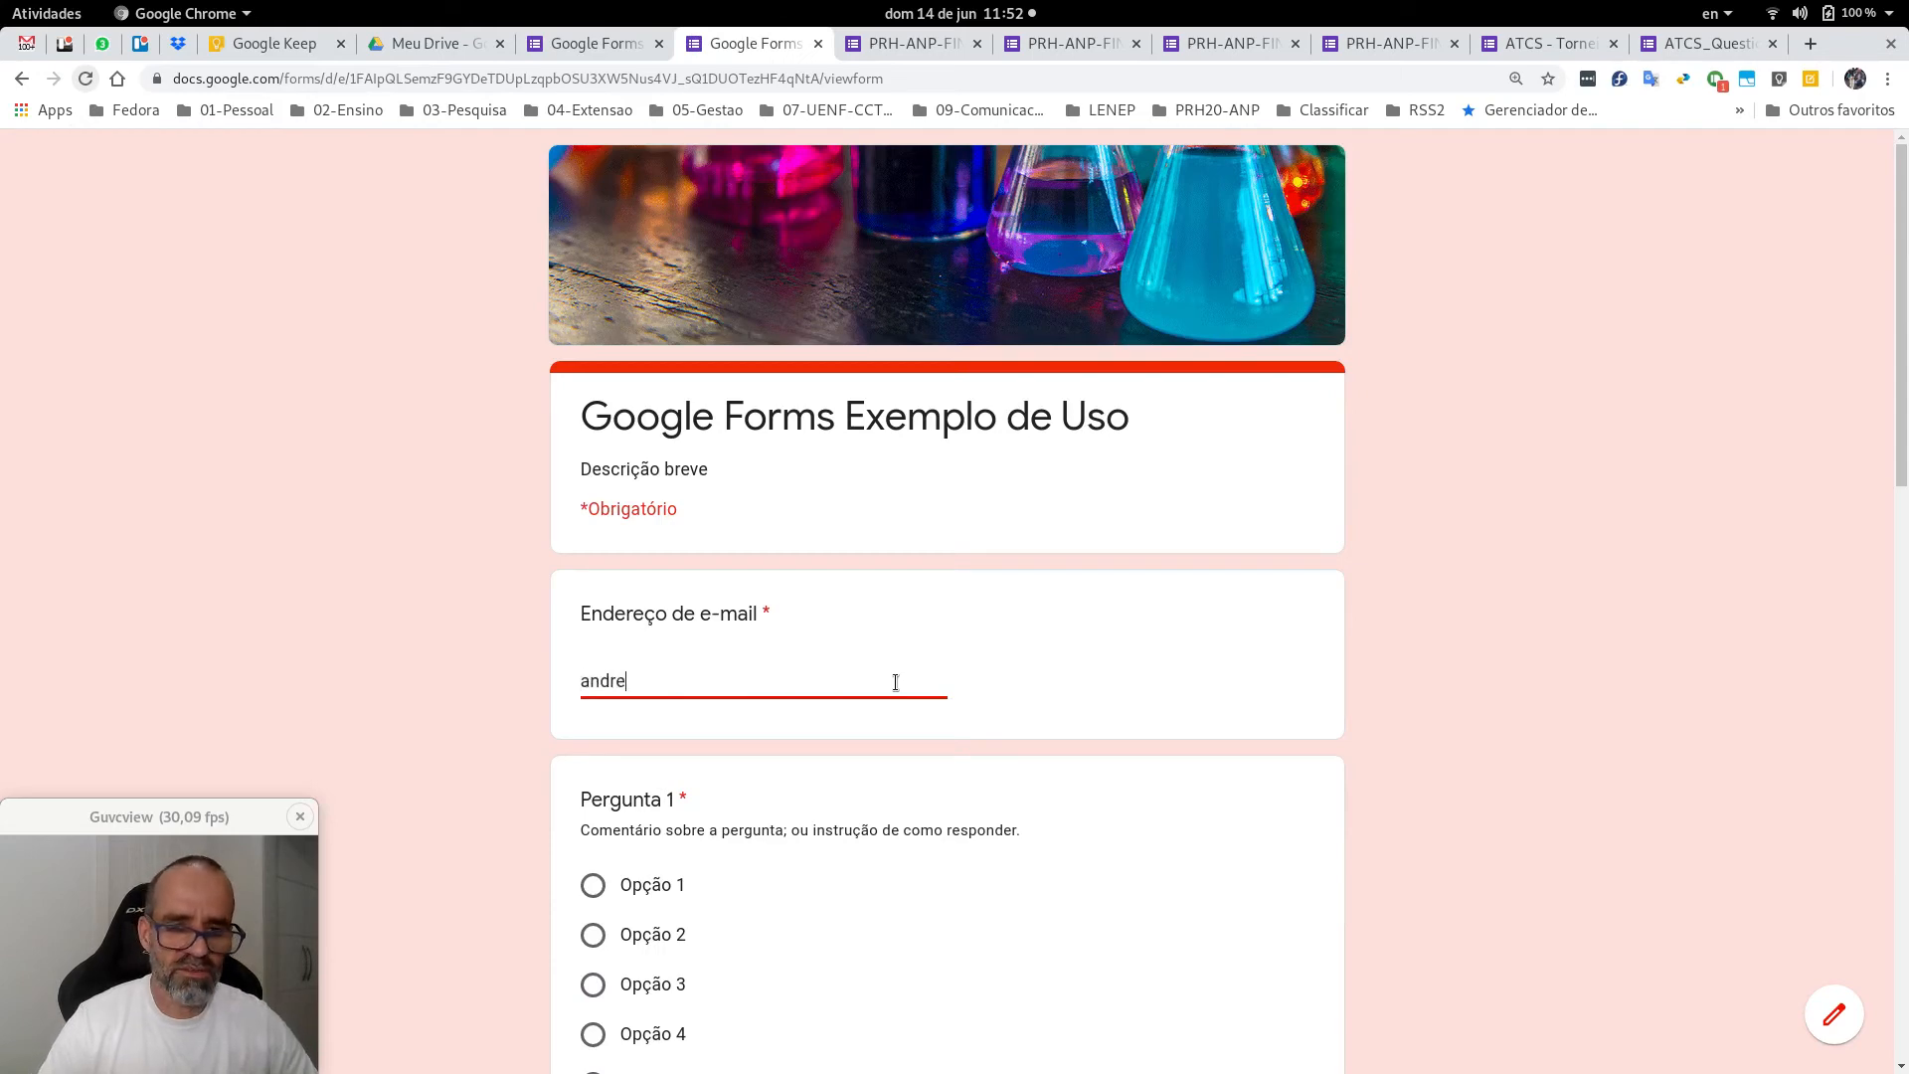
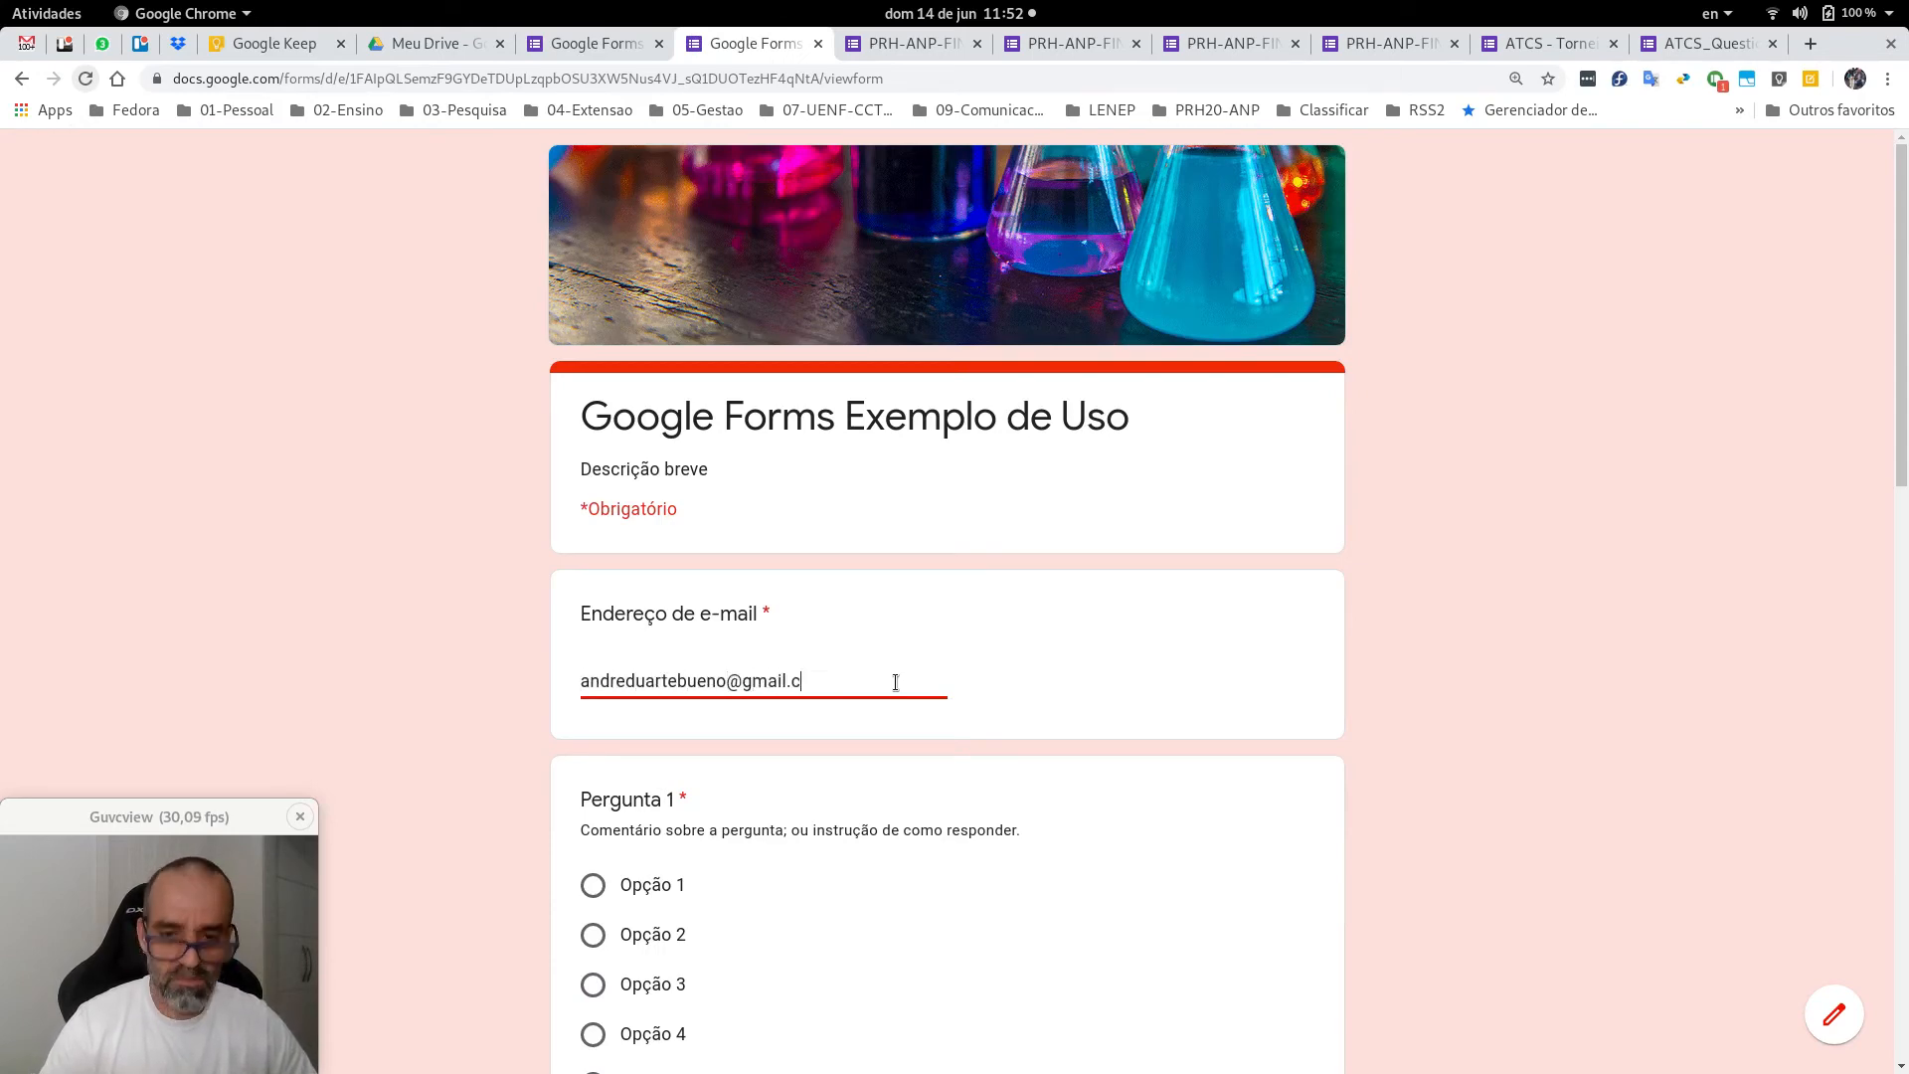
key("ctrl+a")
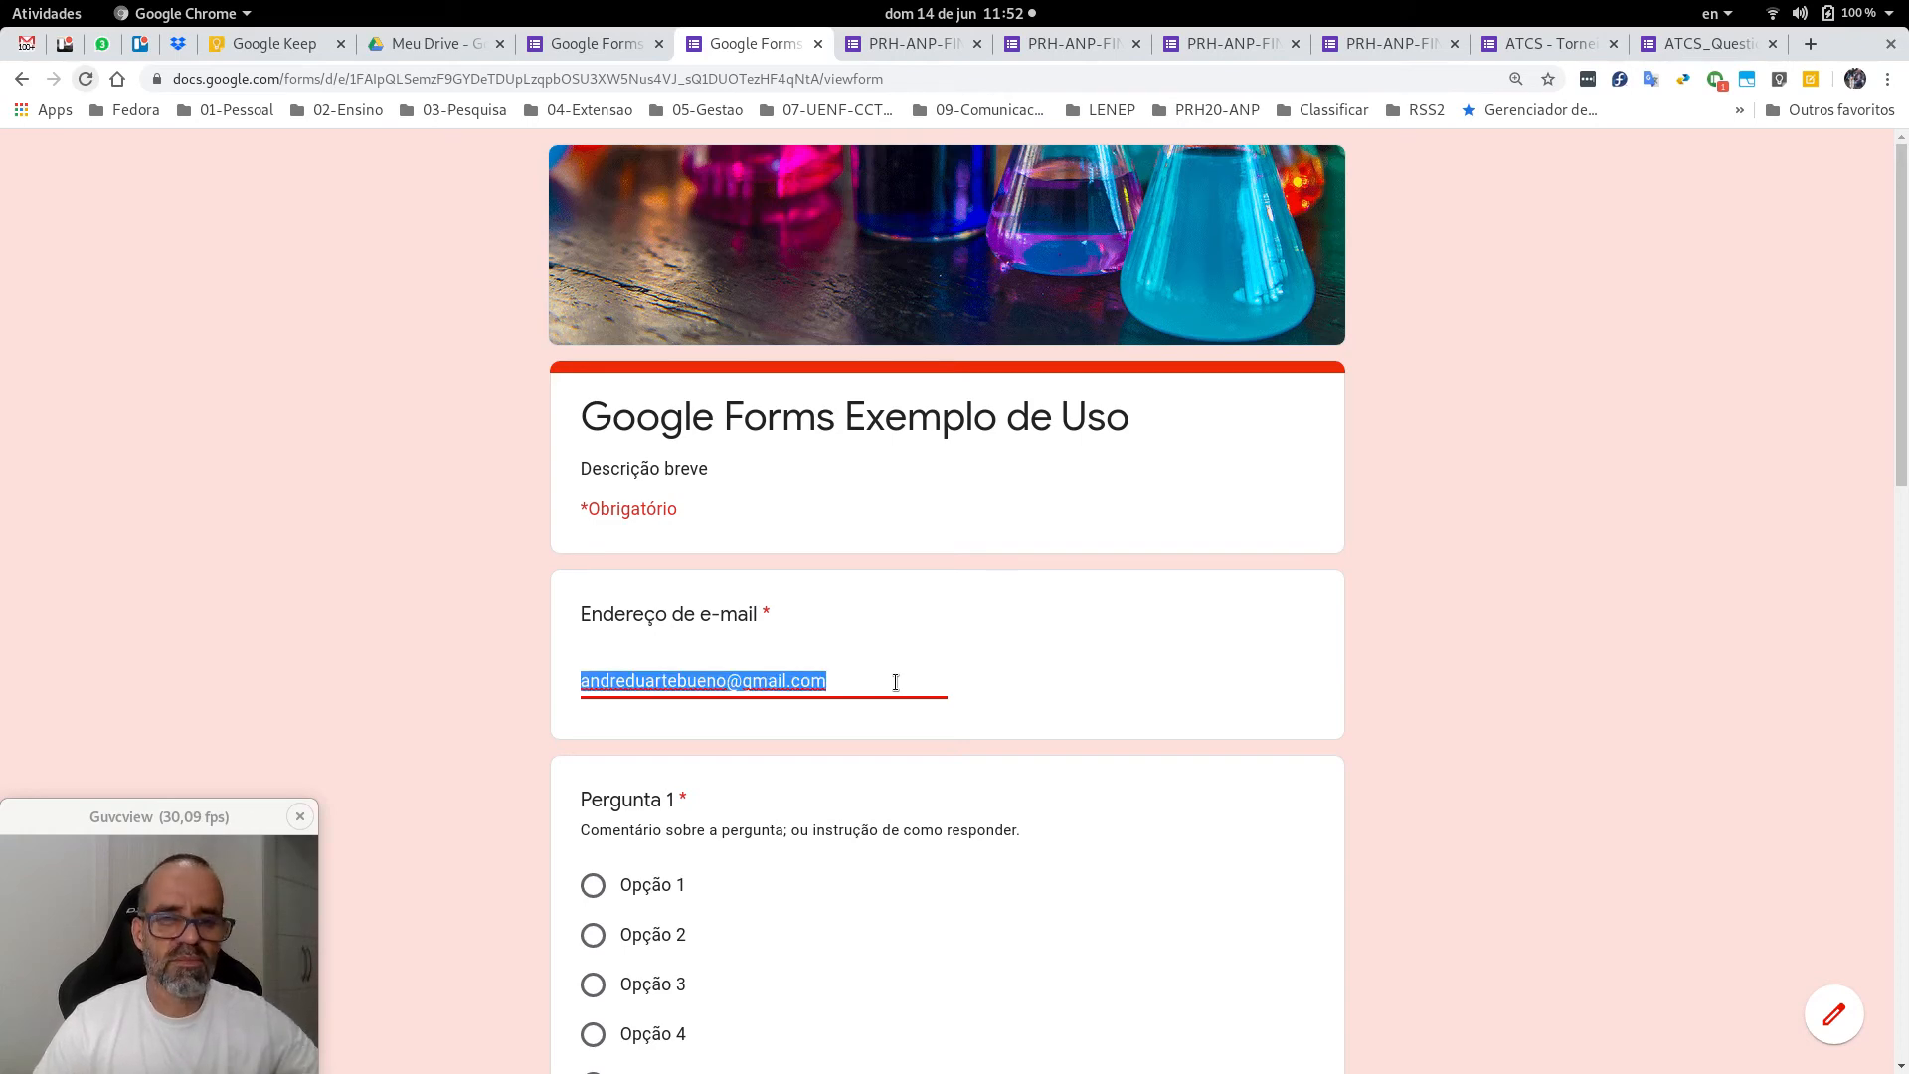
left_click(1311, 751)
scroll(1293, 760, "down", 8)
Answer Pergunta 1 with Opção 7, Pergunta 2 with Opções 1 and 2, and Perguntas 4–5 with 'asdasd'.
left_click(592, 358)
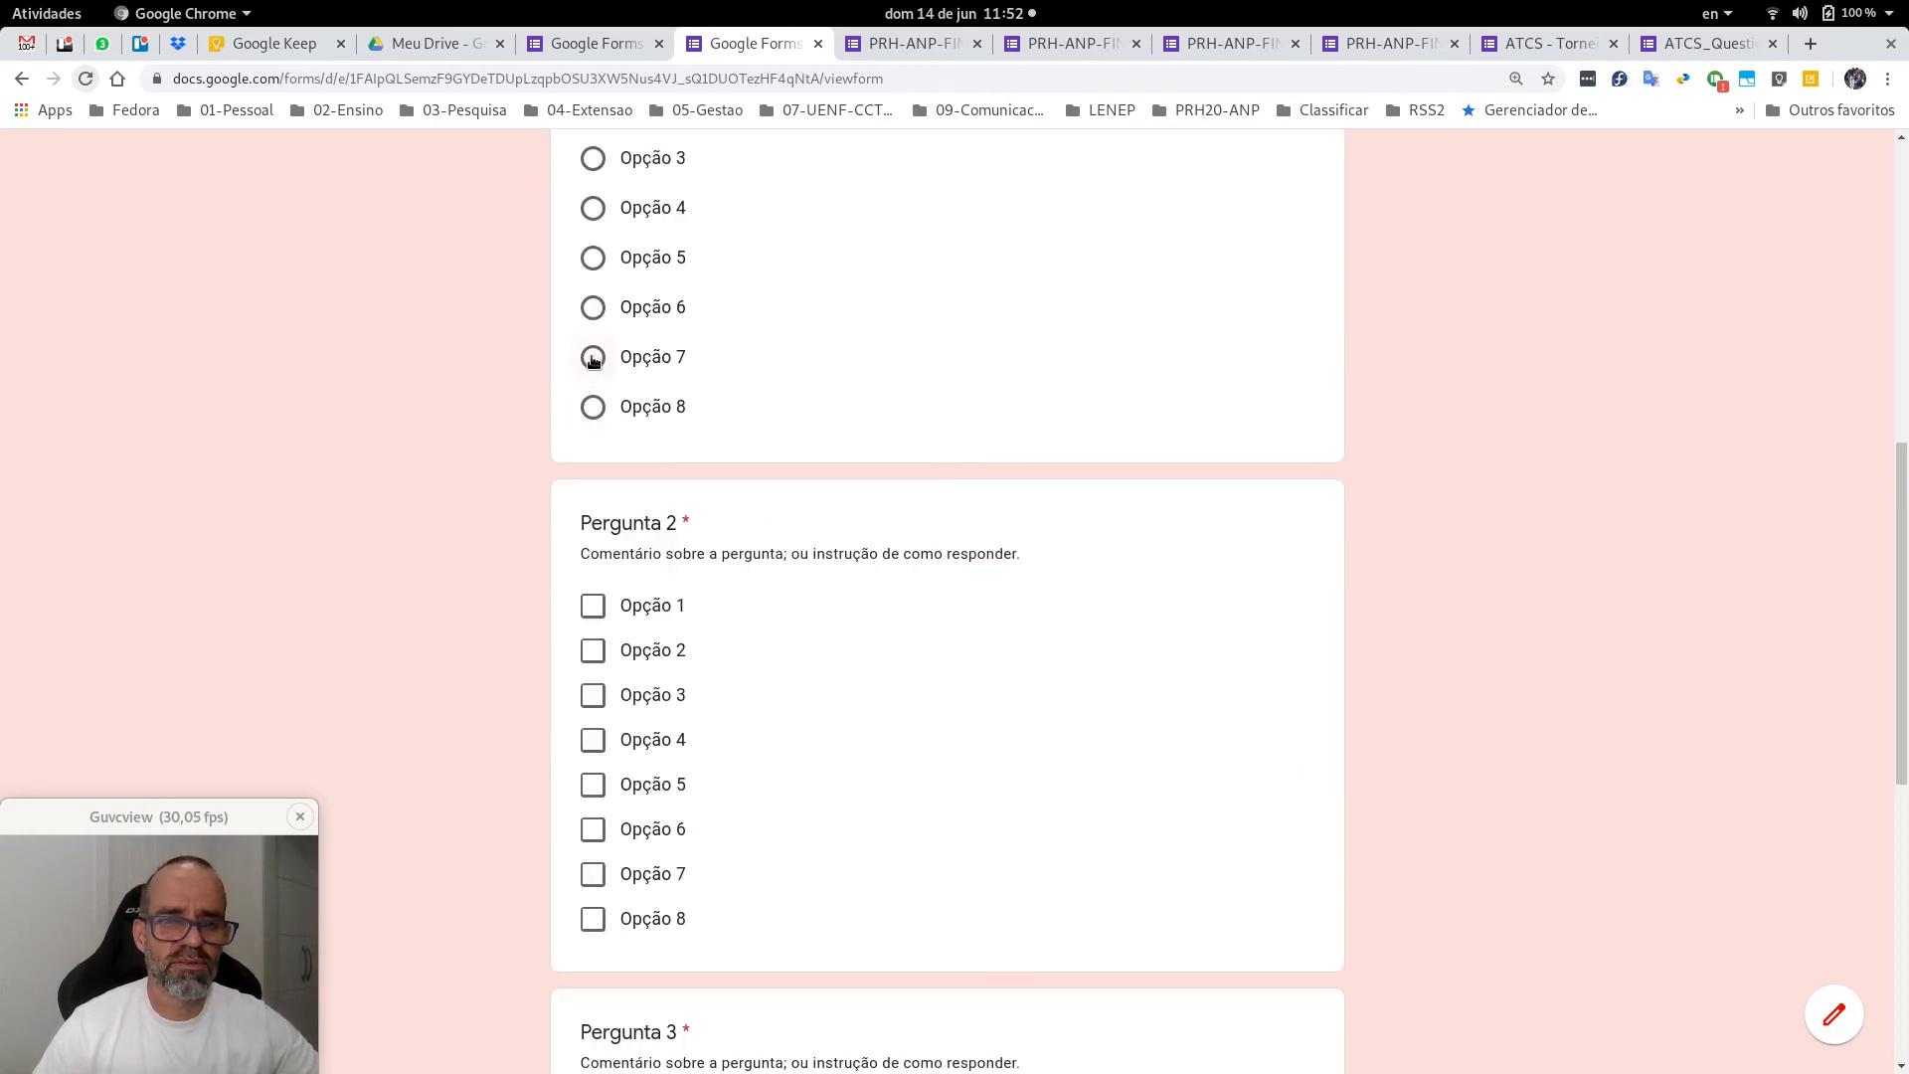
left_click(593, 608)
left_click(593, 651)
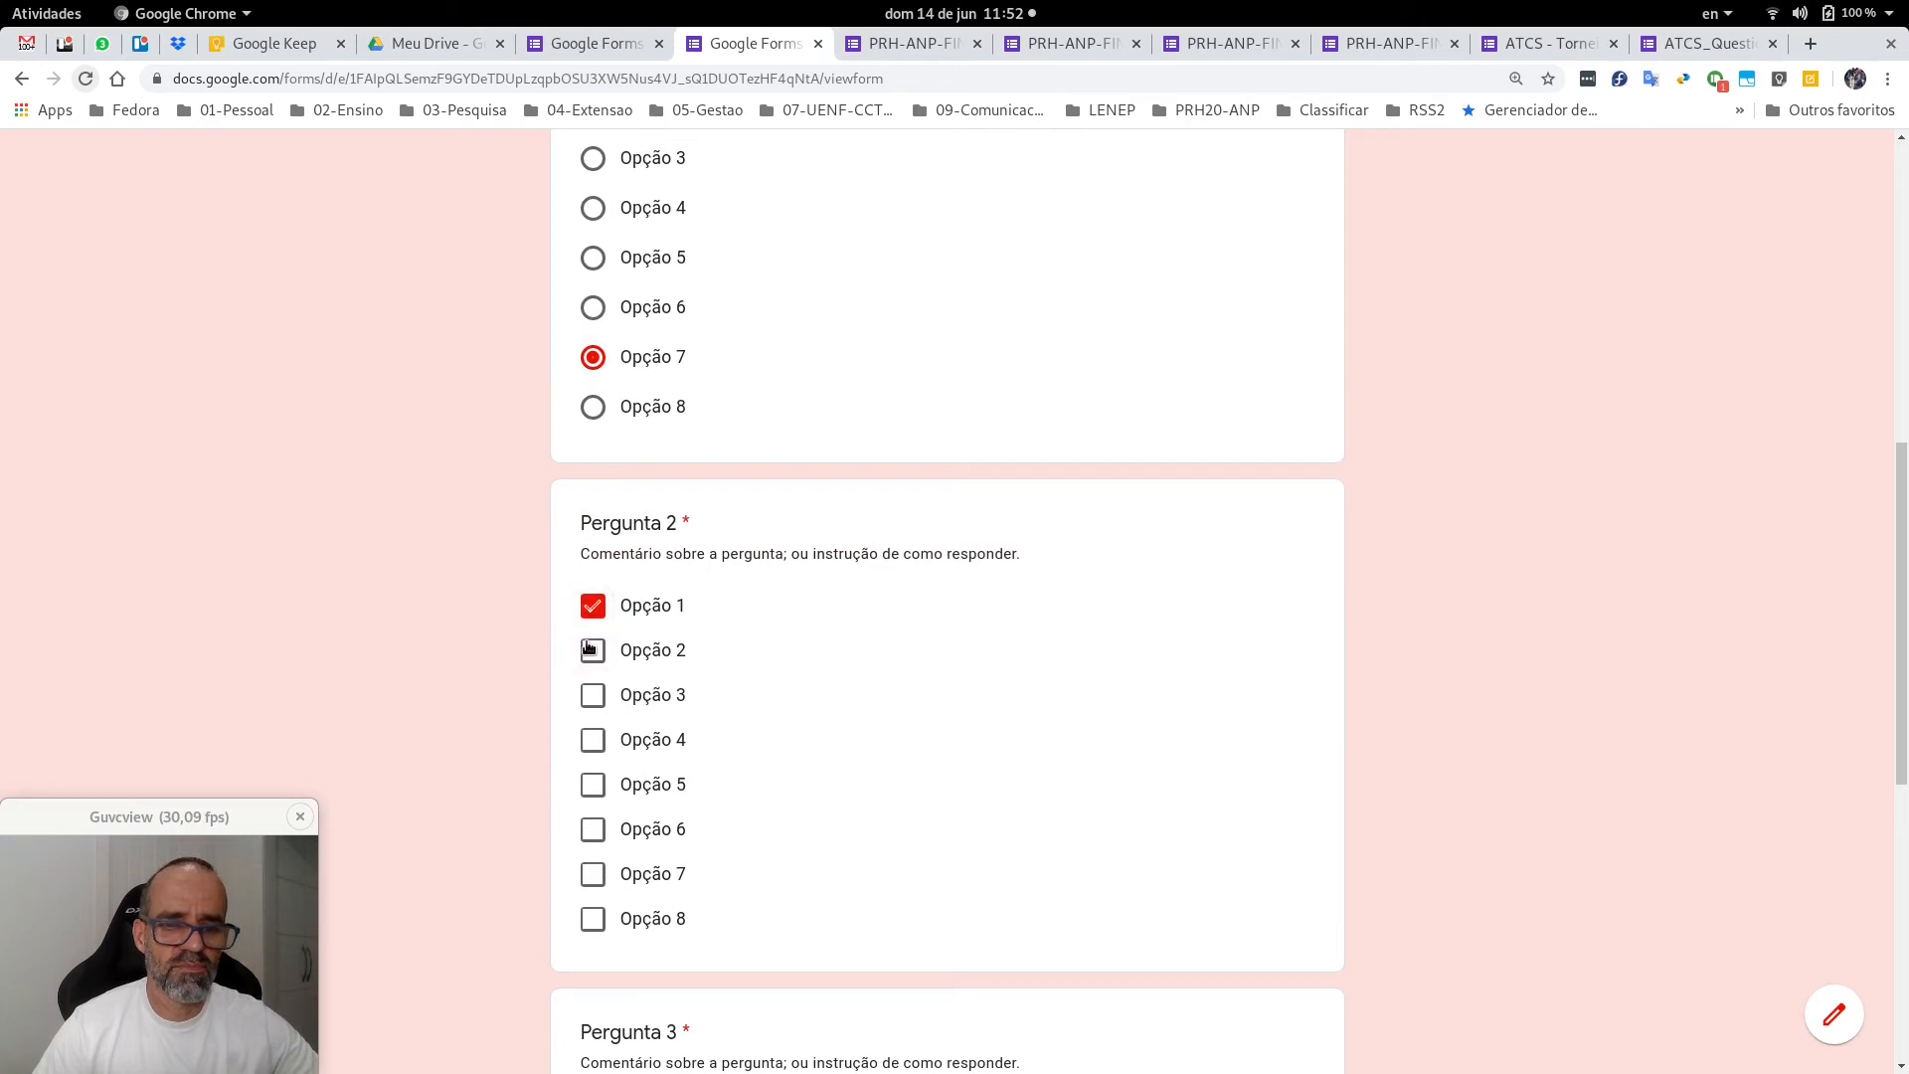
scroll(1486, 681, "down", 2)
scroll(1486, 686, "down", 4)
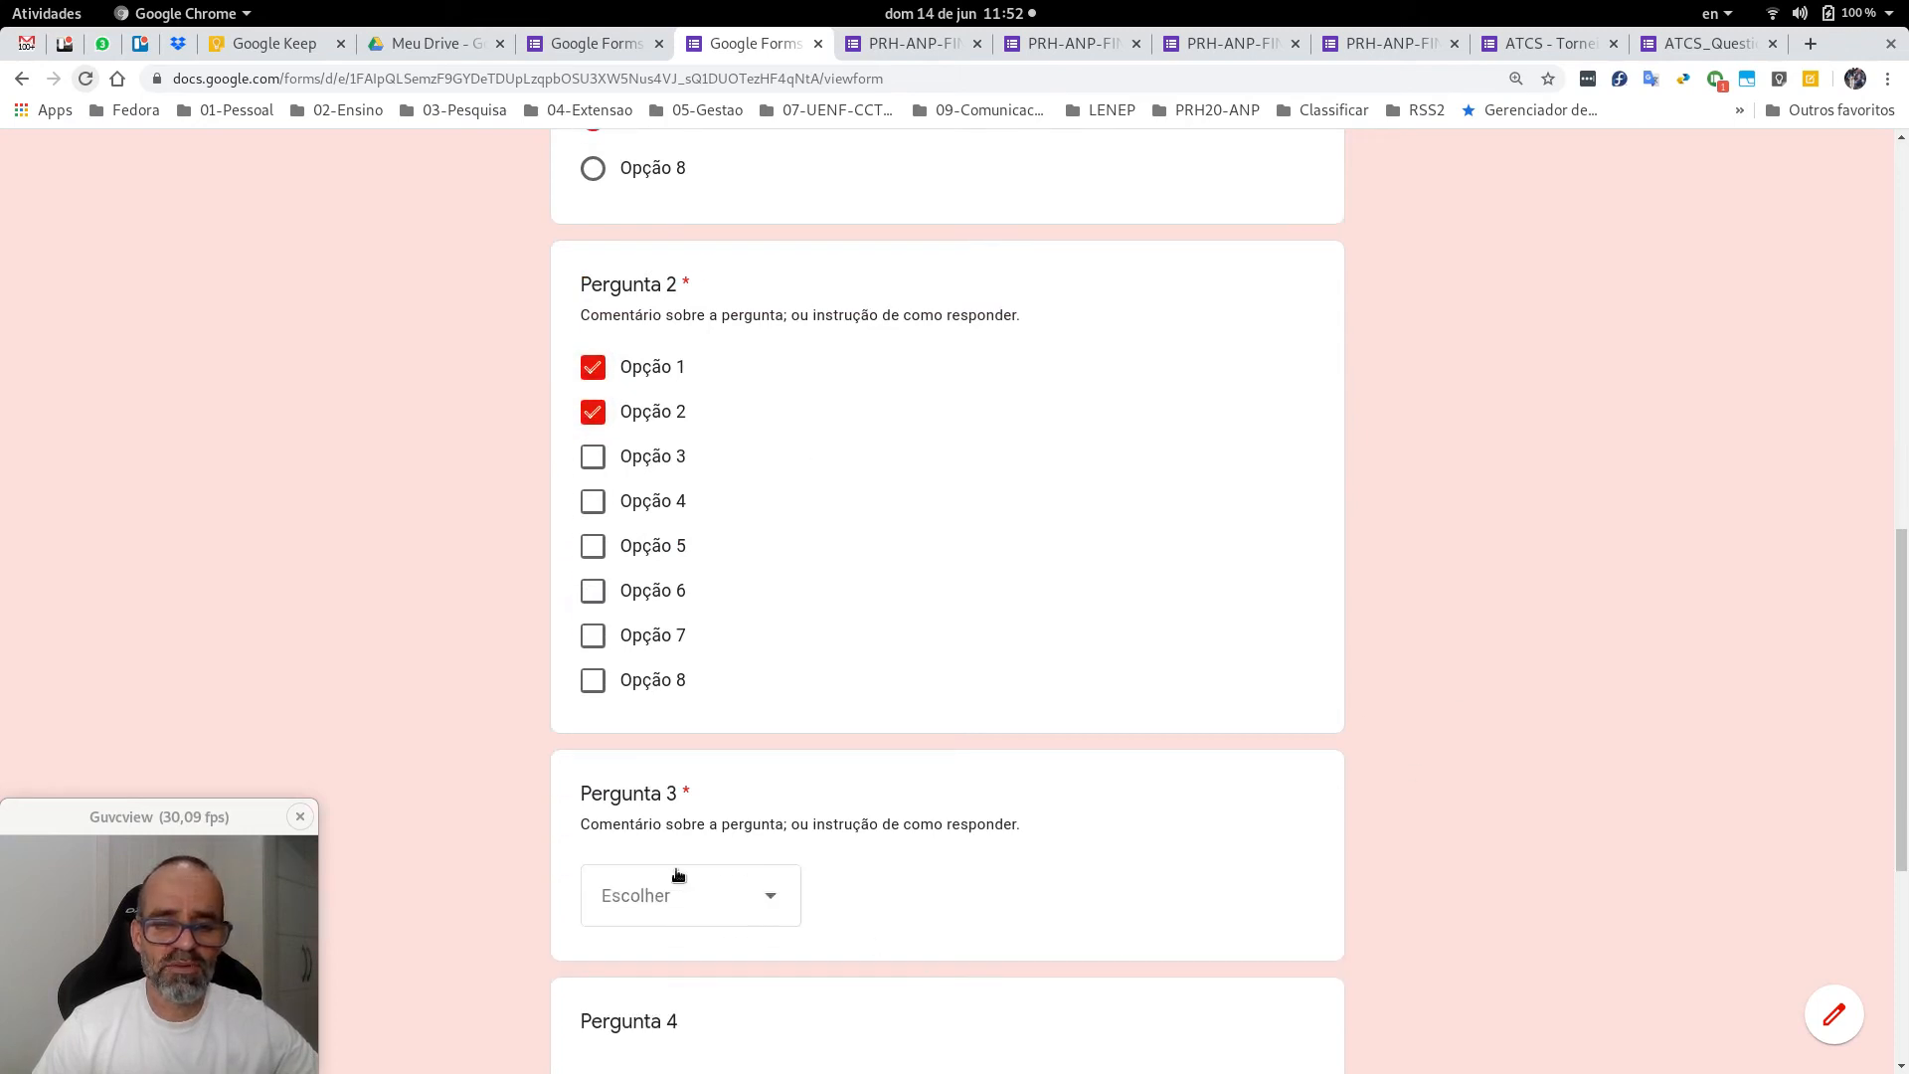
left_click(855, 799)
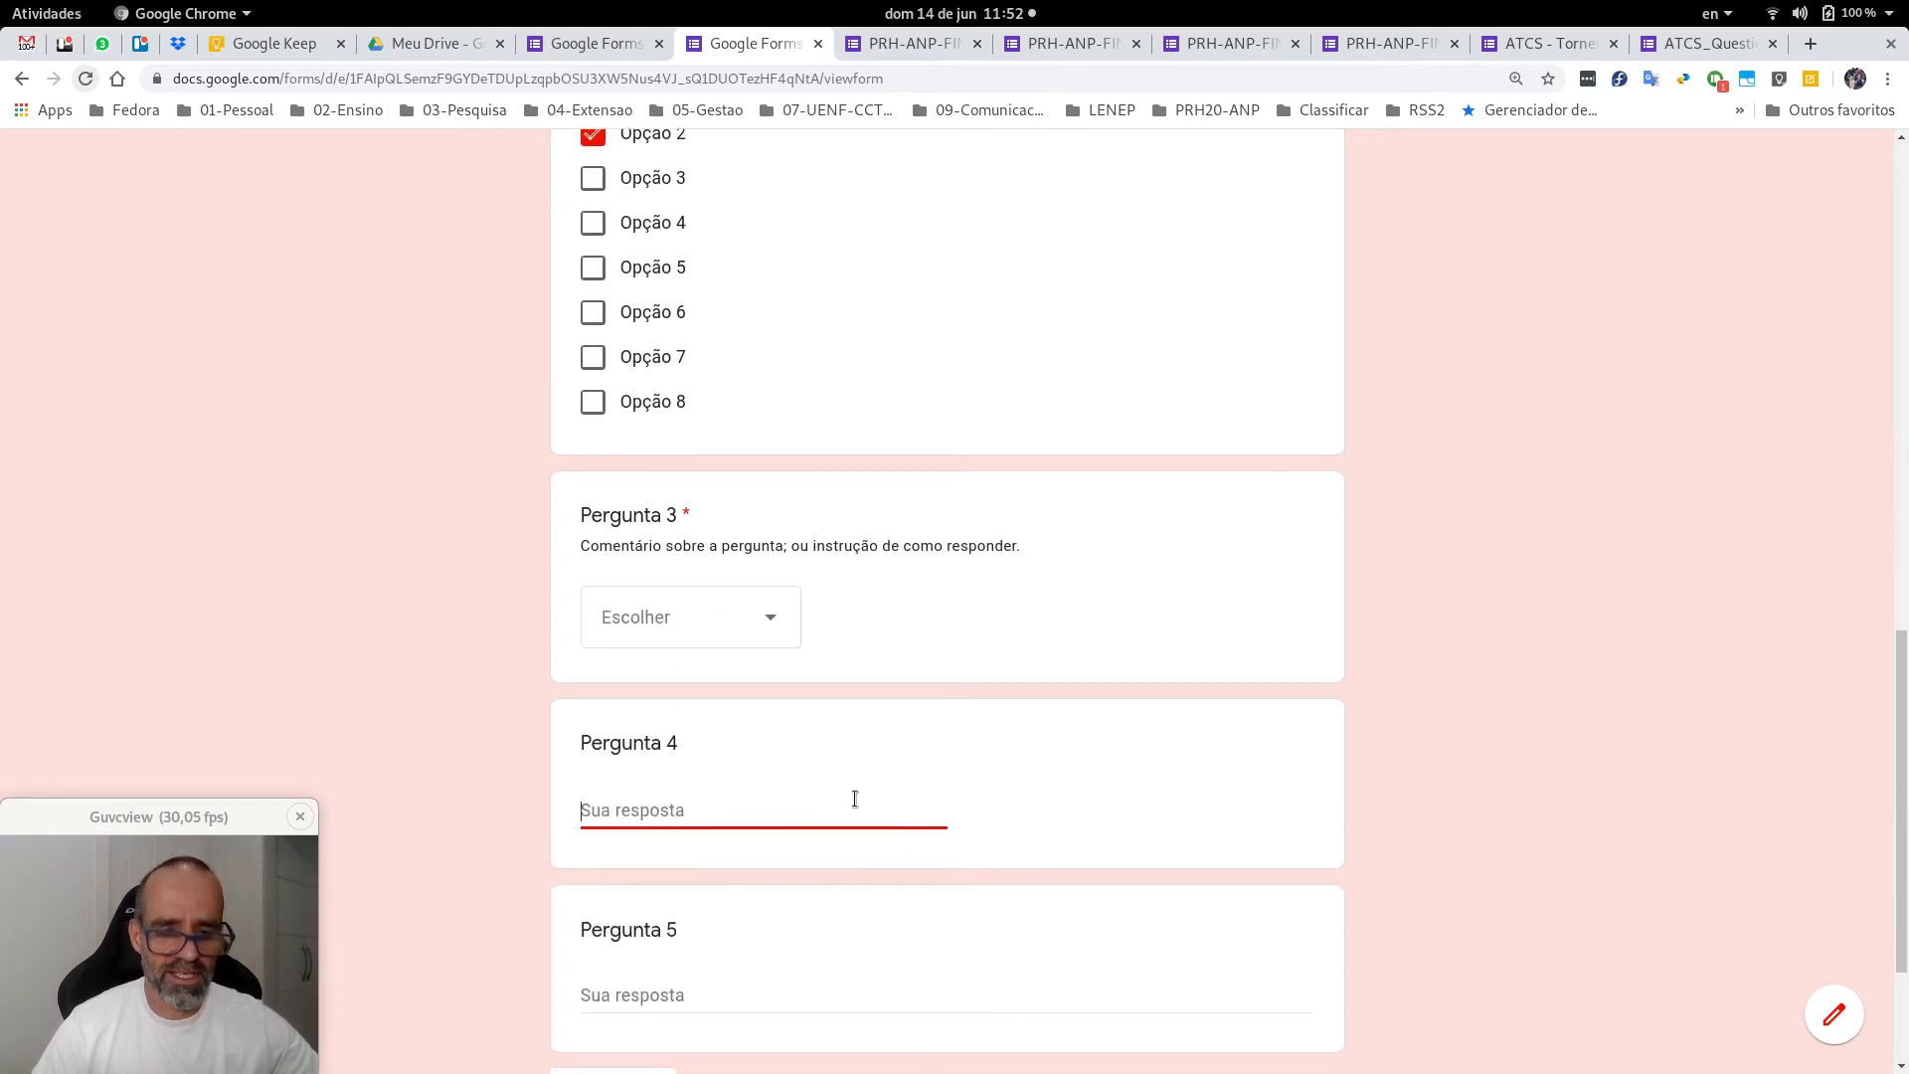
type("asdasd")
key("Tab")
type("asdasd")
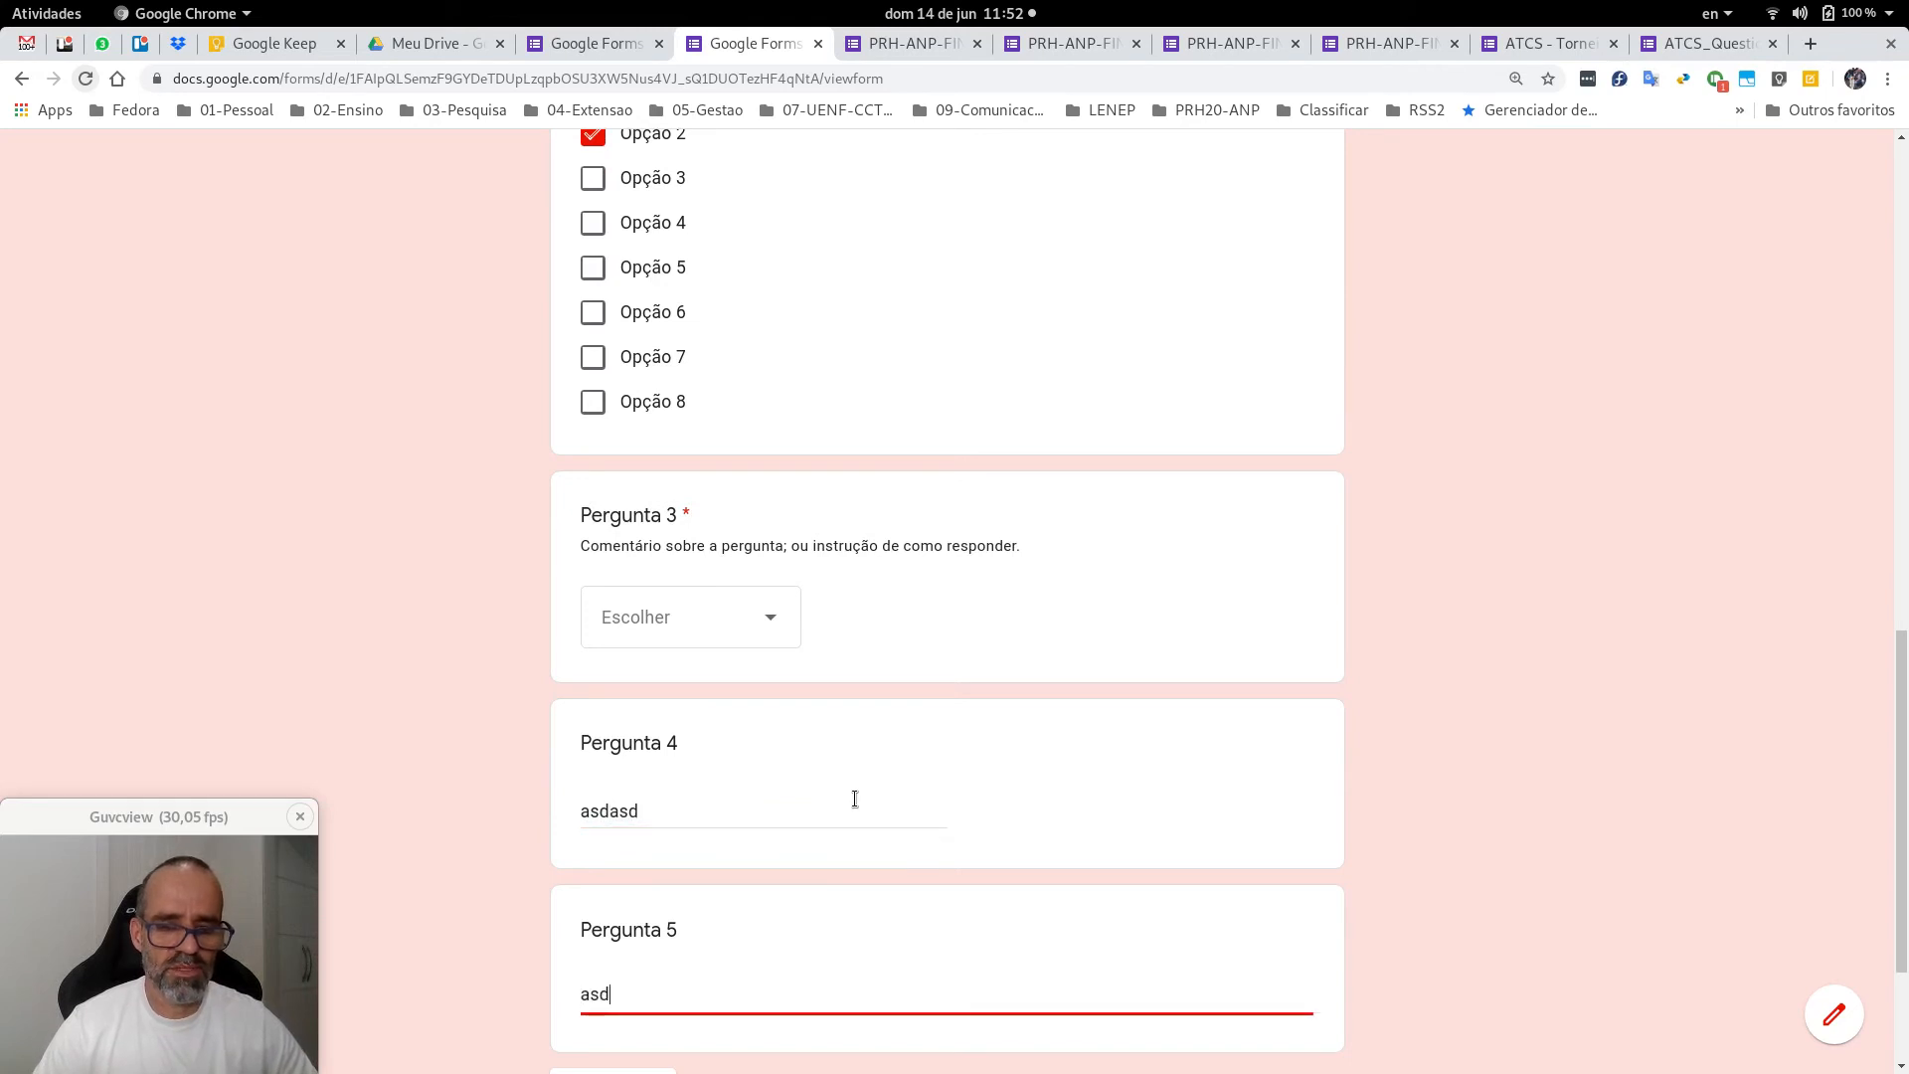
left_click(1458, 808)
scroll(1459, 808, "down", 3)
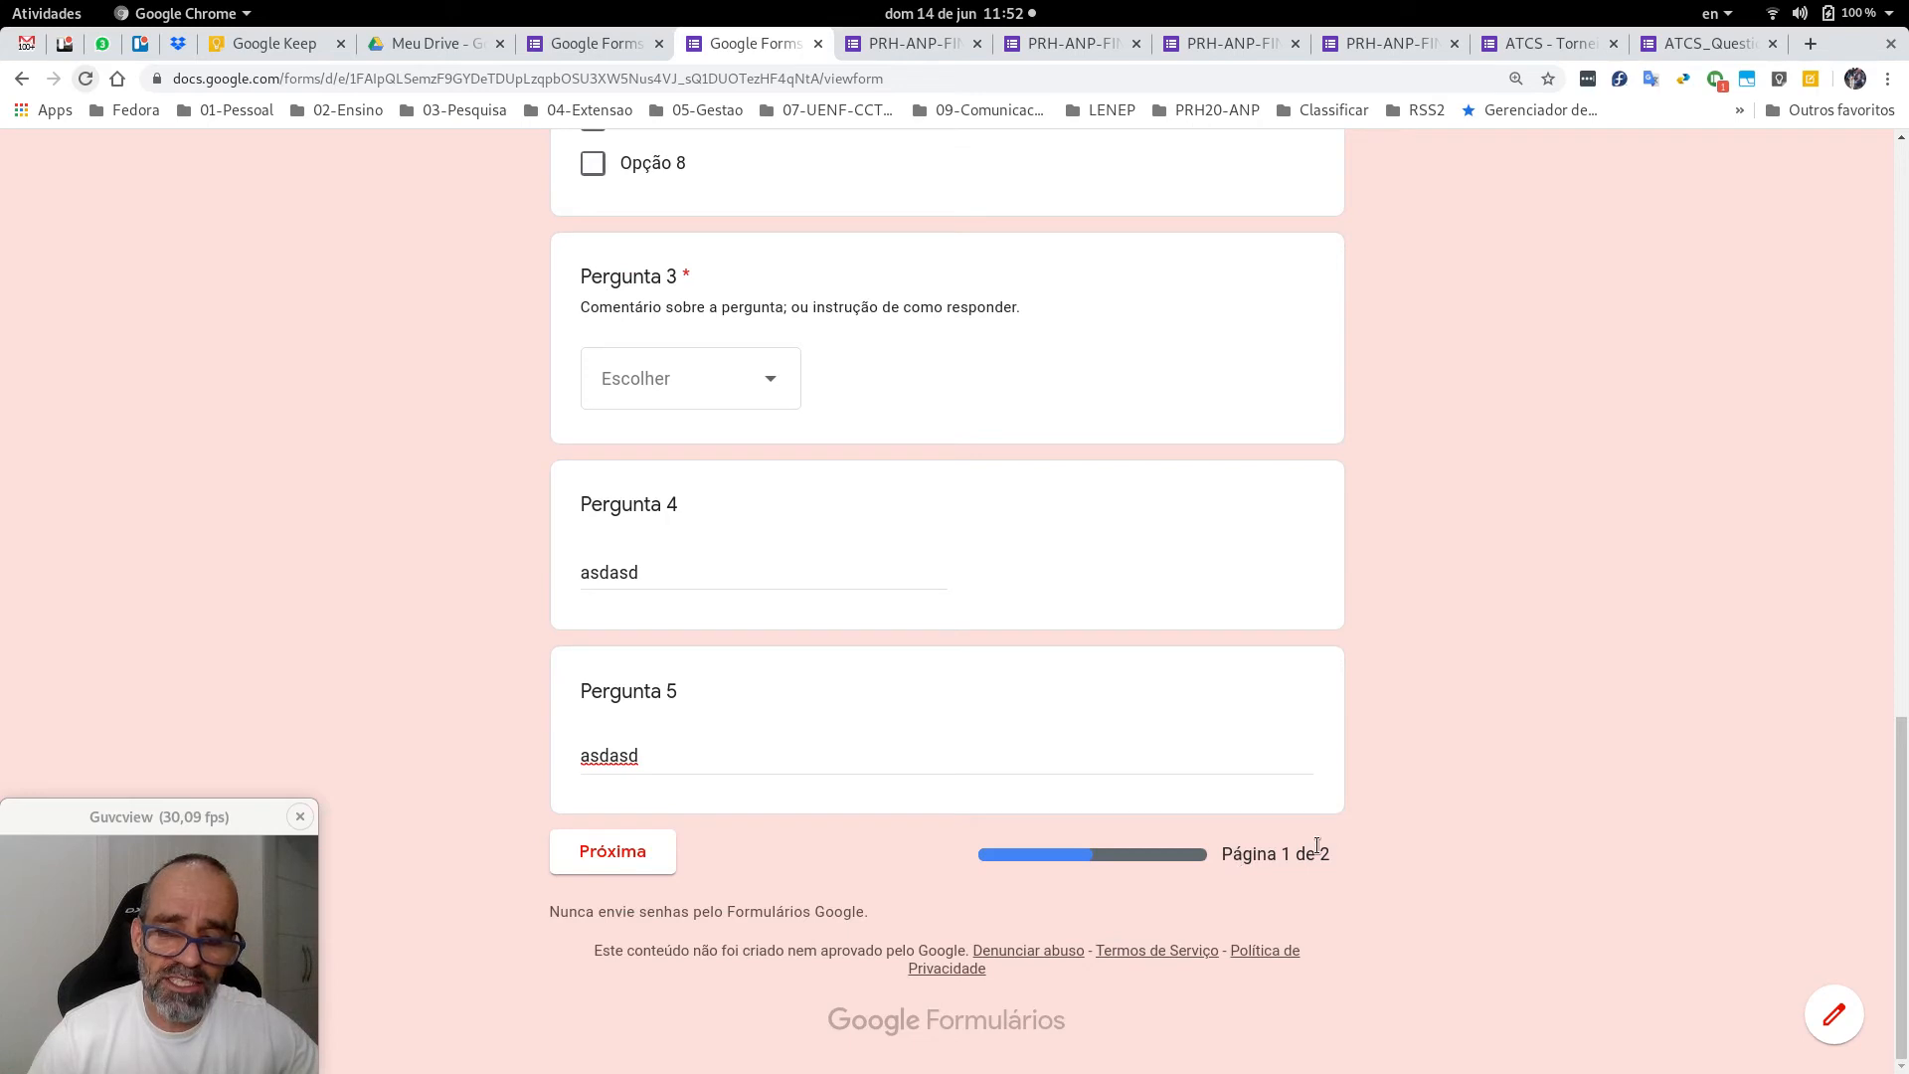
Fill in the missed Pergunta 3 with Opção 2, continue to page two and submit.
left_click(639, 858)
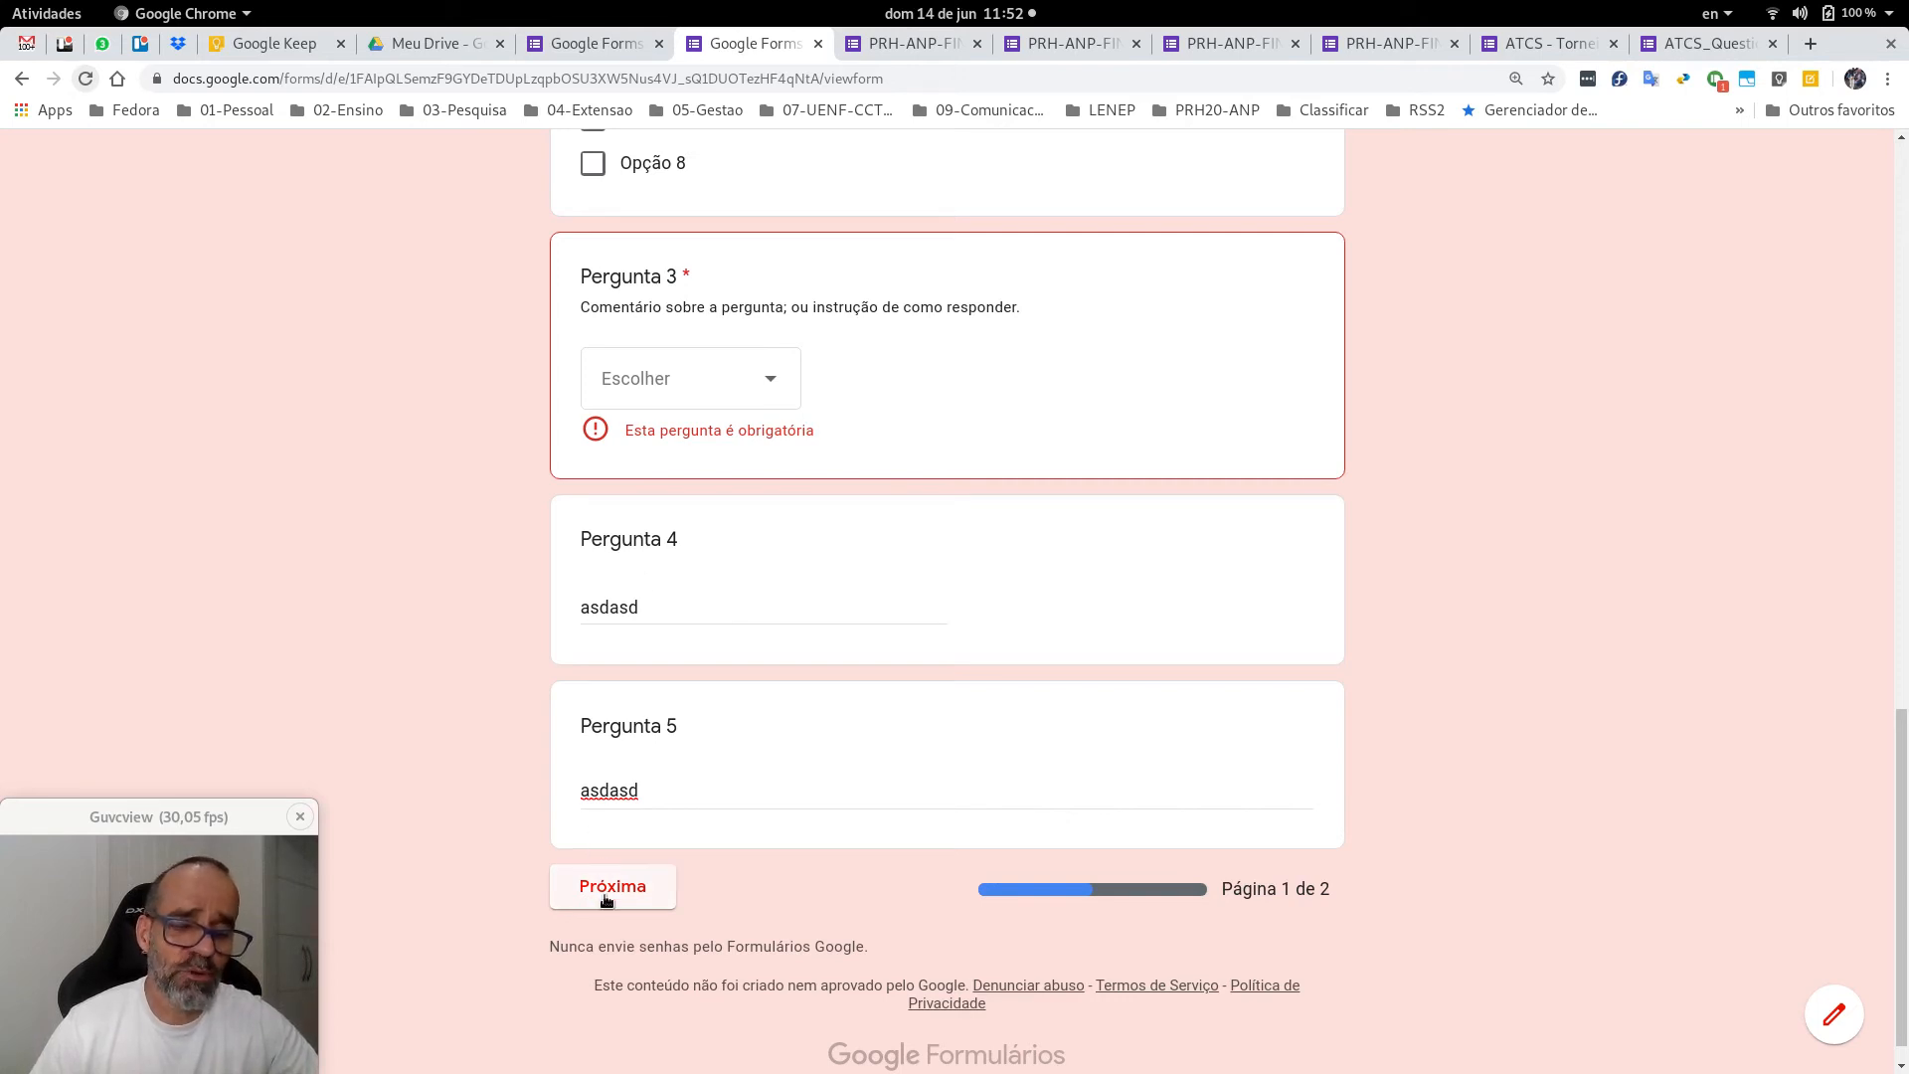
left_click(741, 388)
left_click(682, 517)
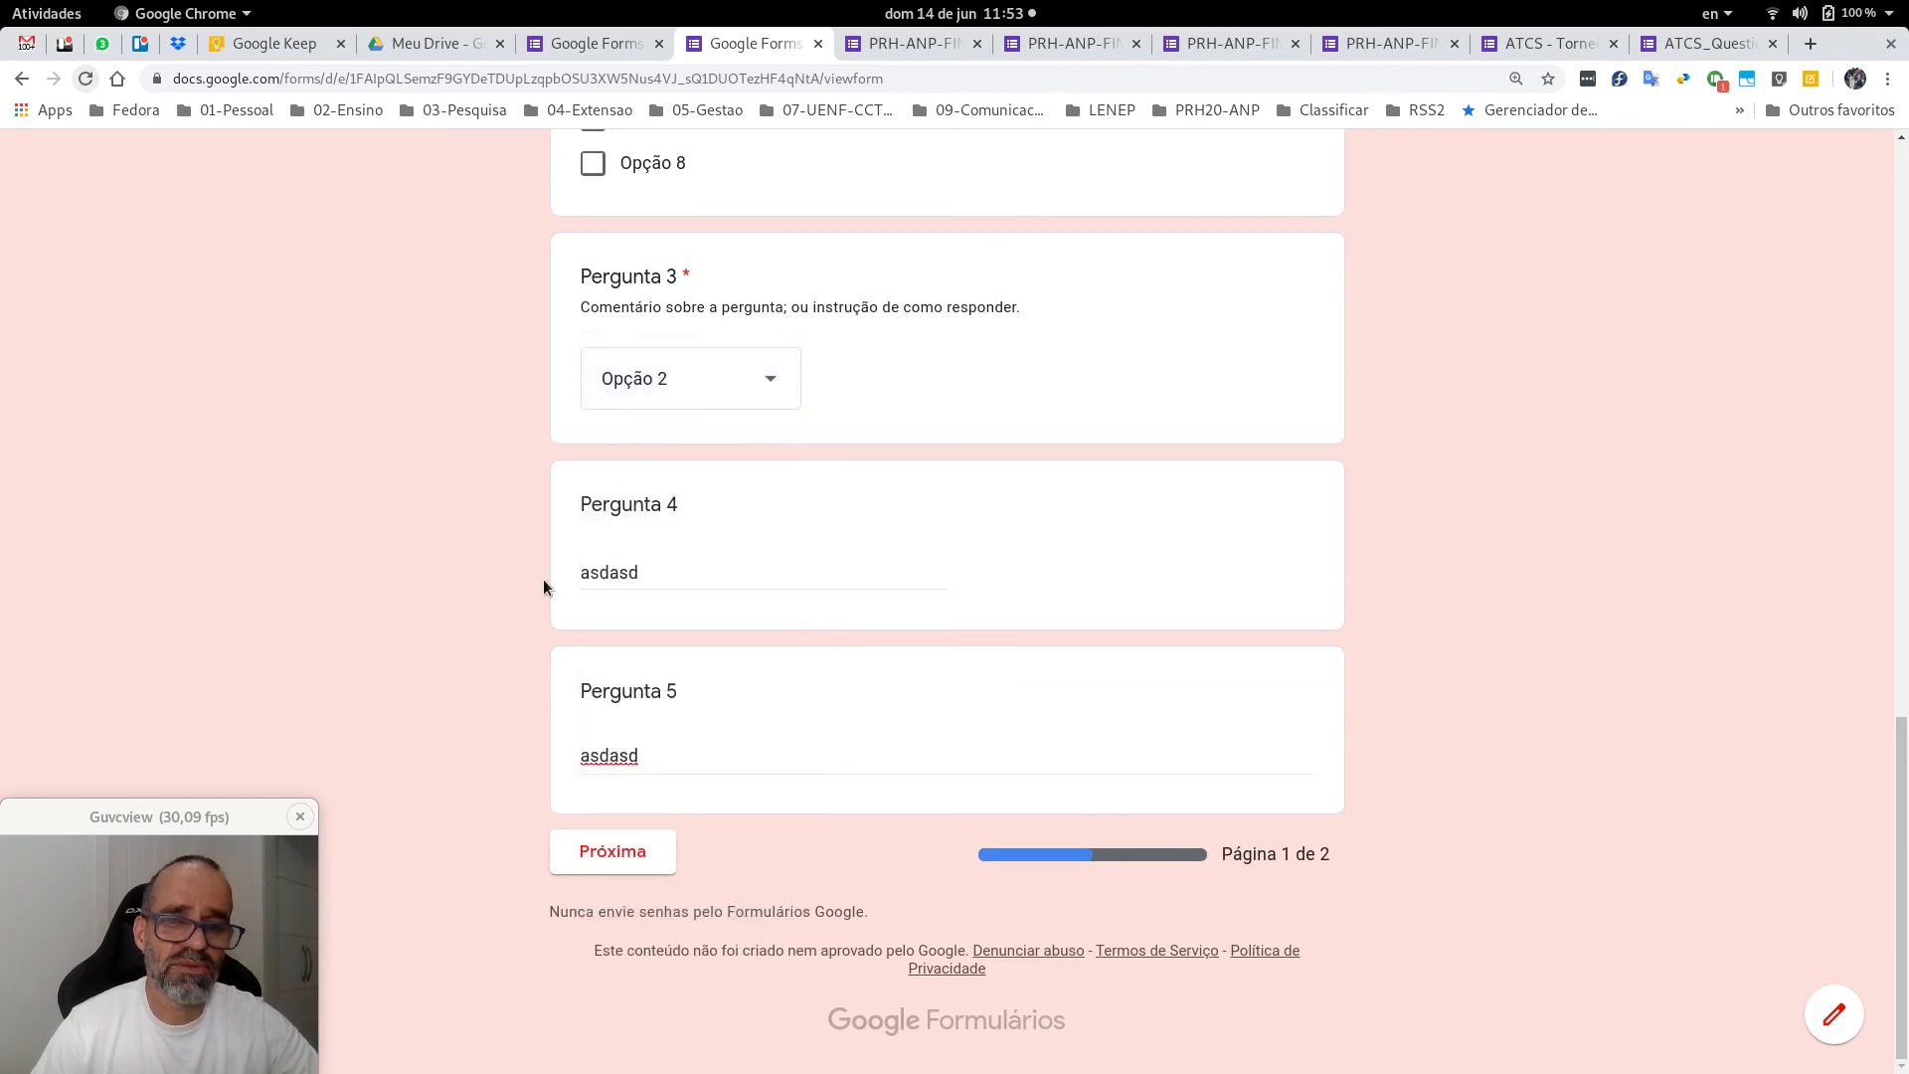
left_click(594, 859)
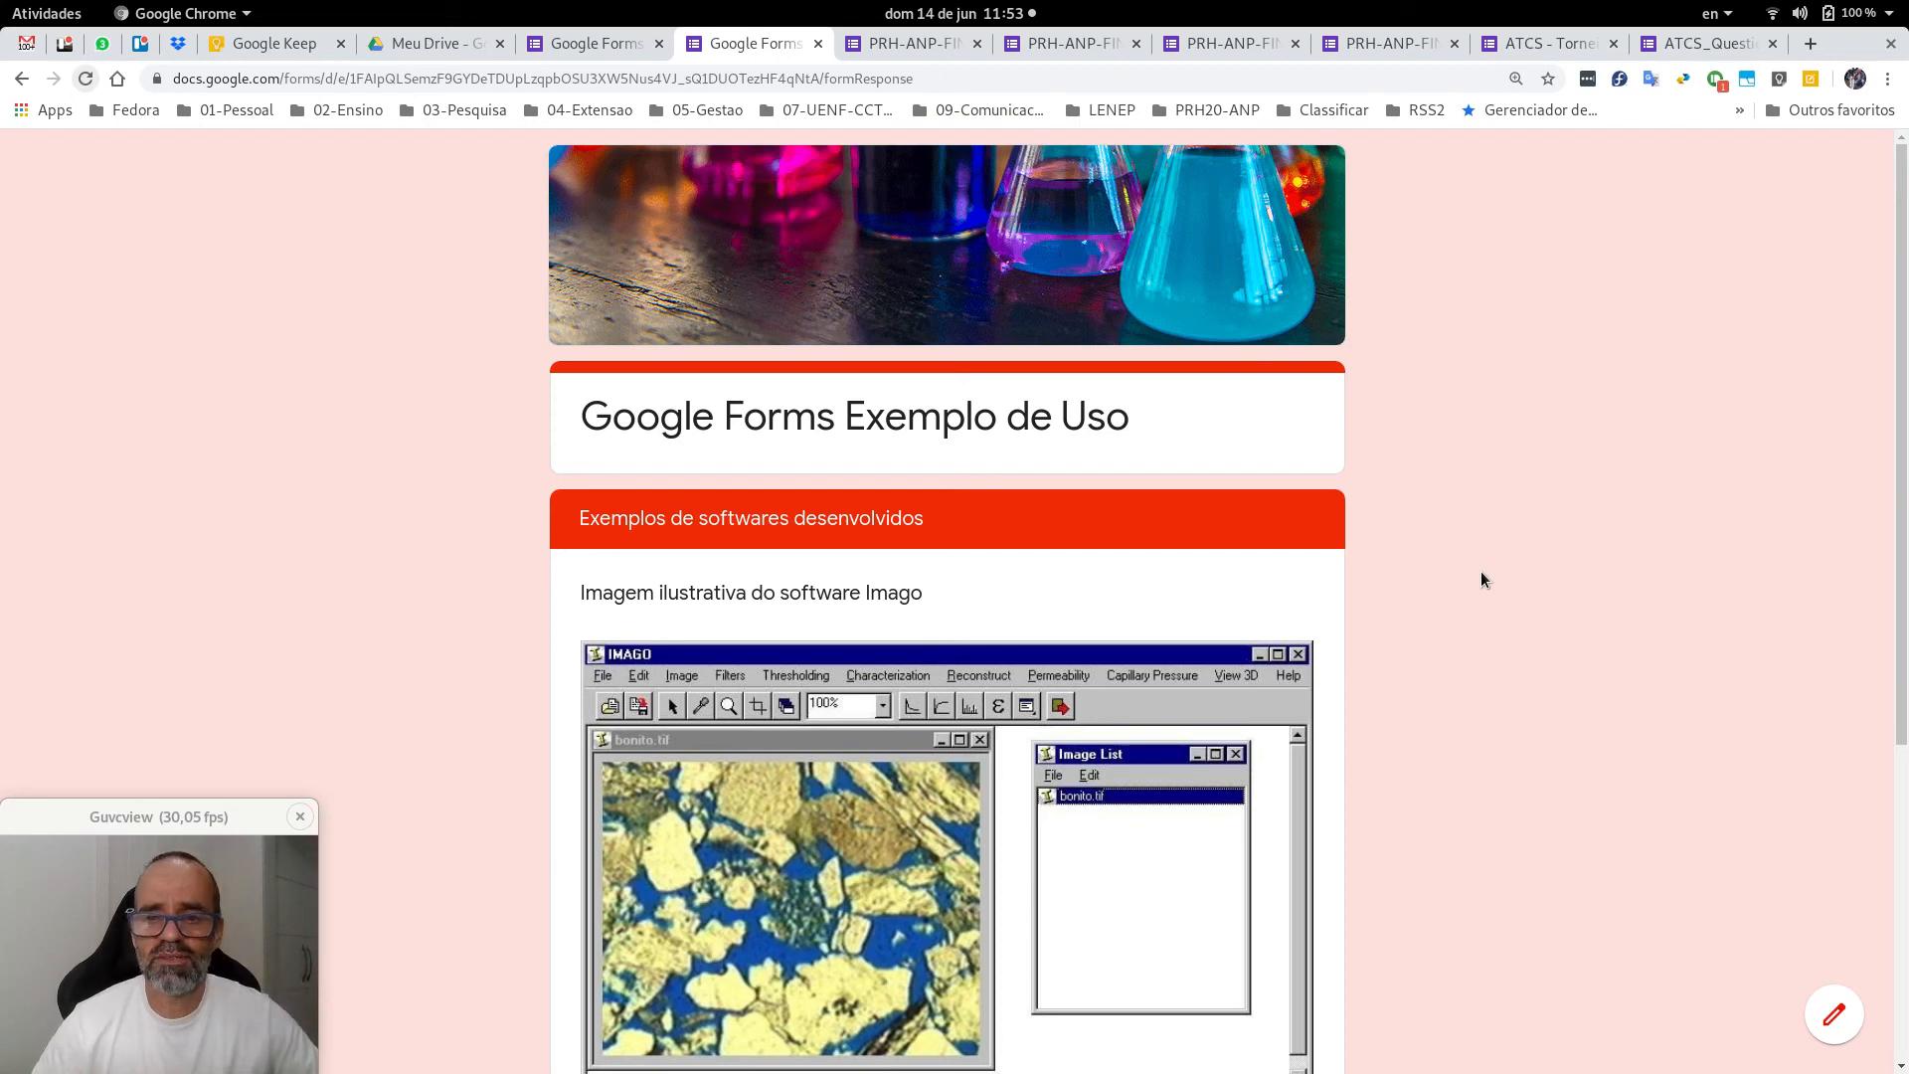
scroll(1482, 580, "down", 5)
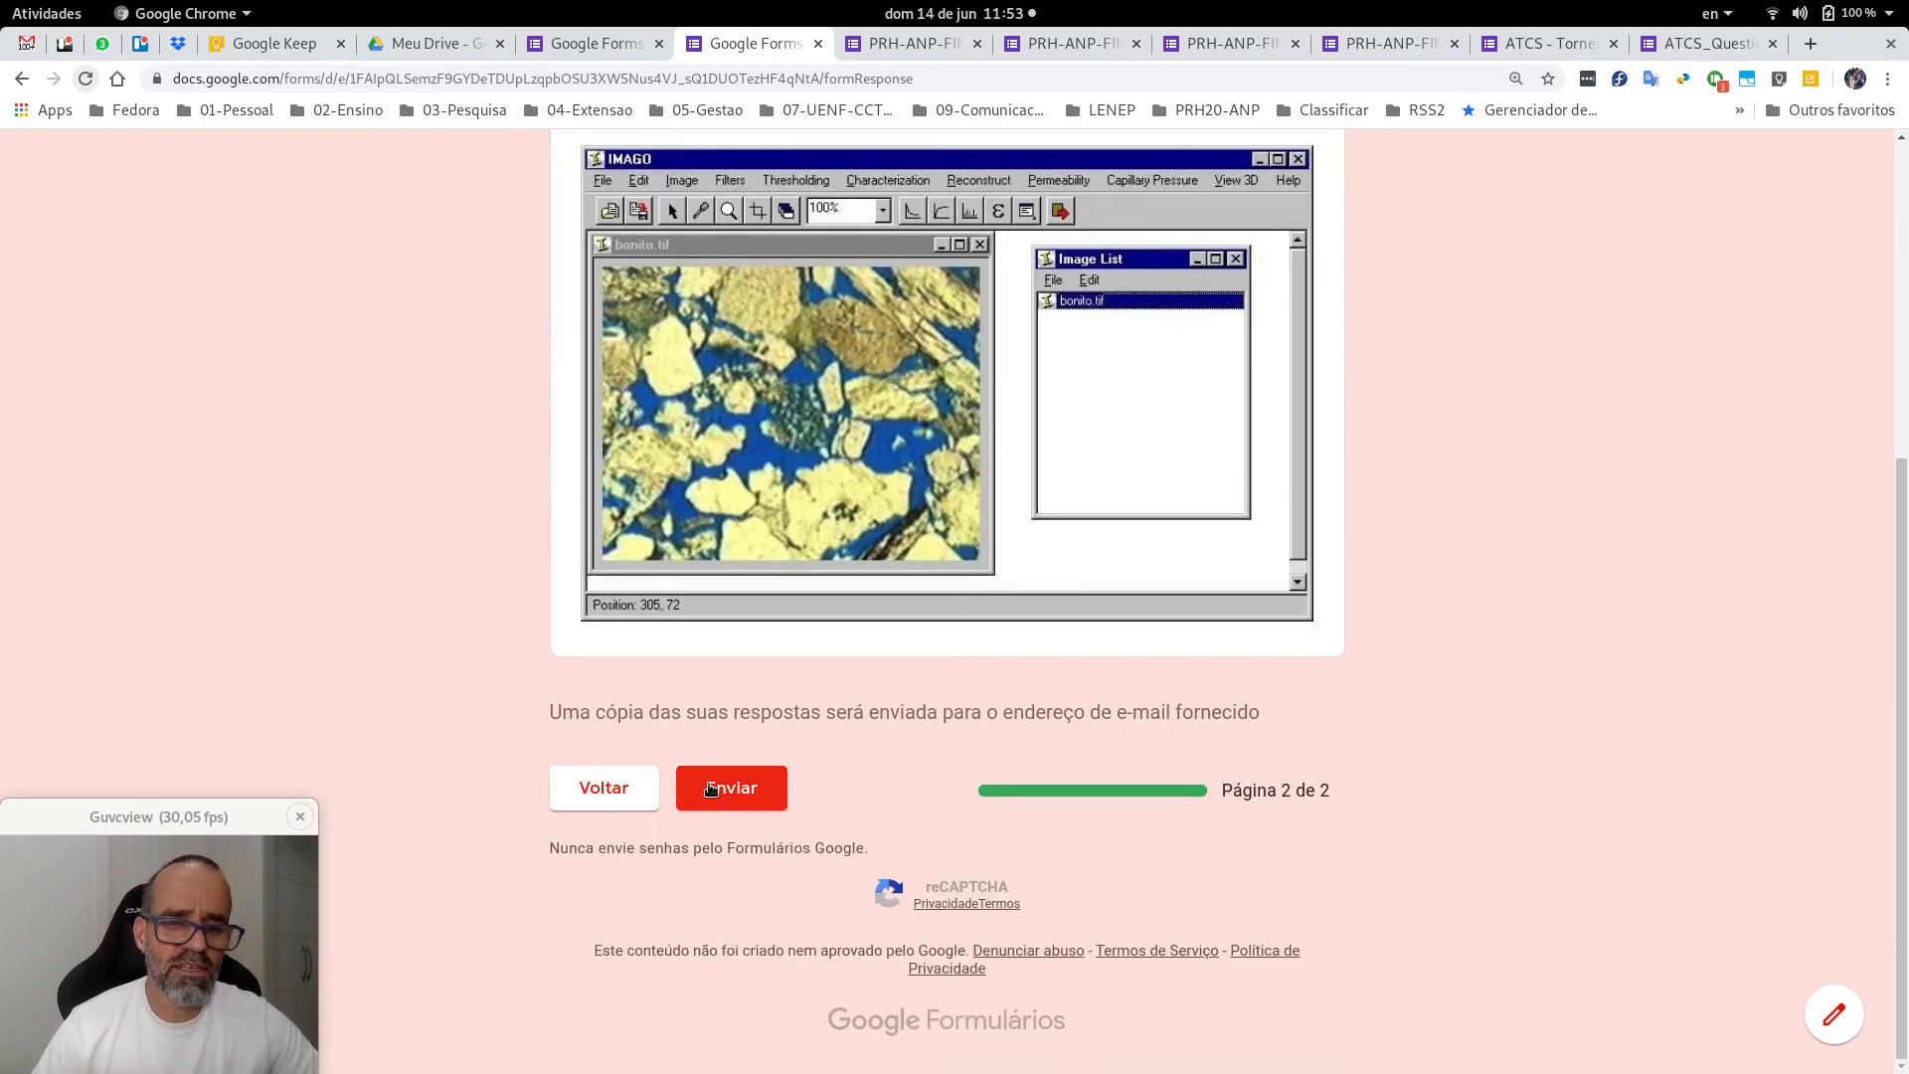
left_click(711, 787)
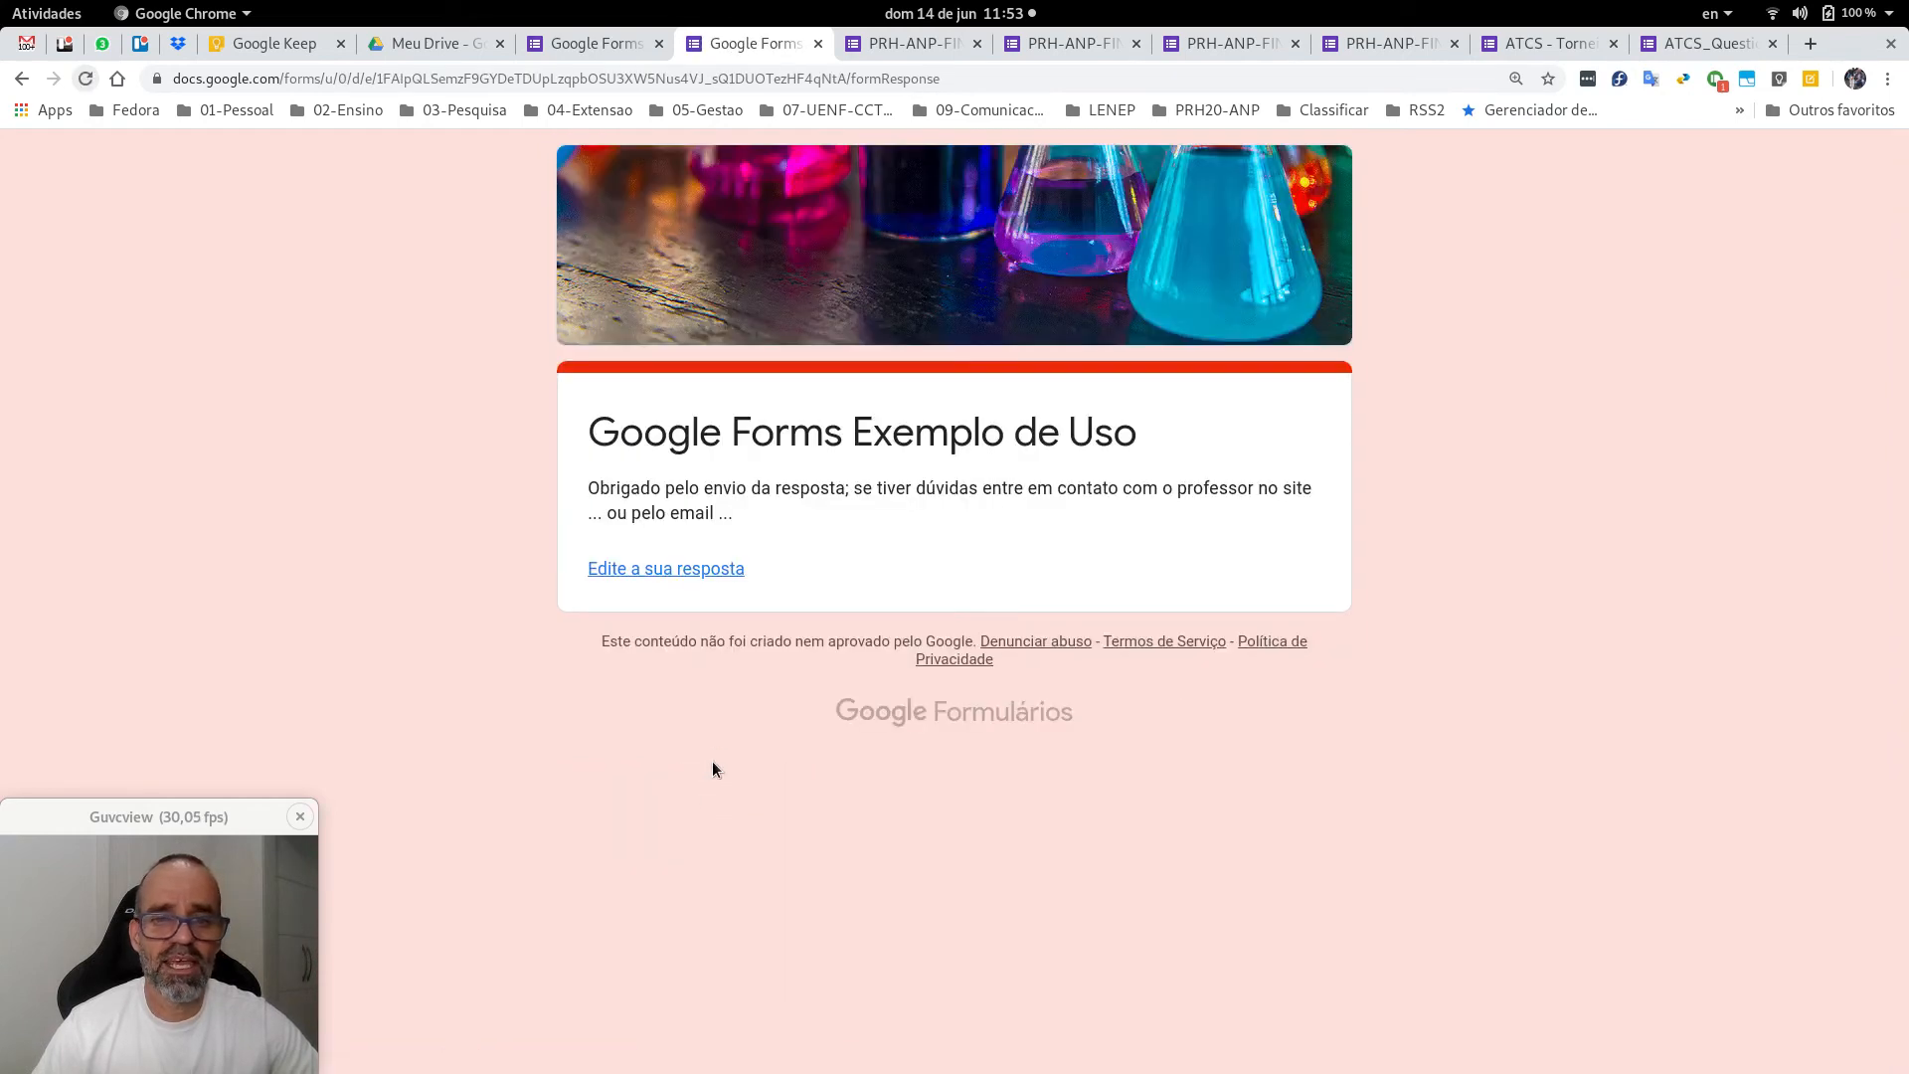
Read the Google Forms Exemplo de Uso response receipt in Gmail, then return to the editor.
left_click(32, 47)
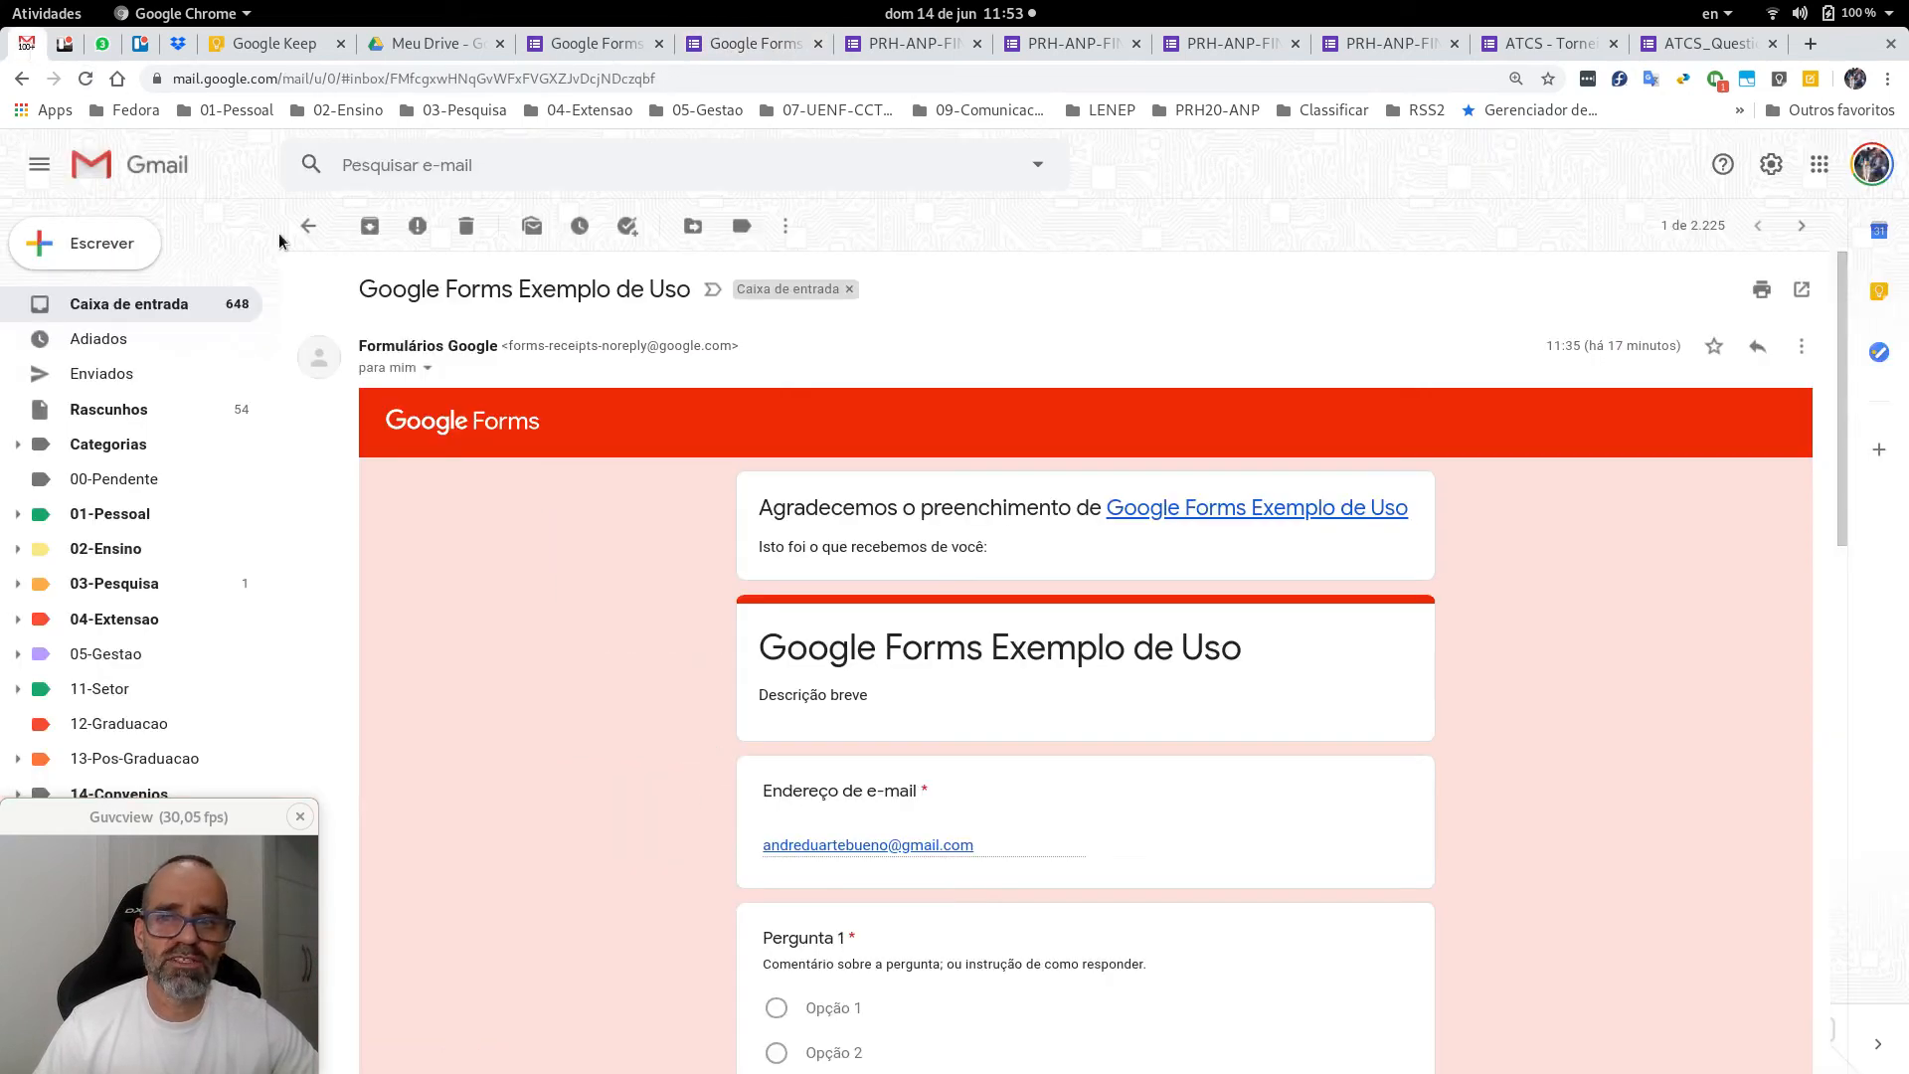
left_click(308, 226)
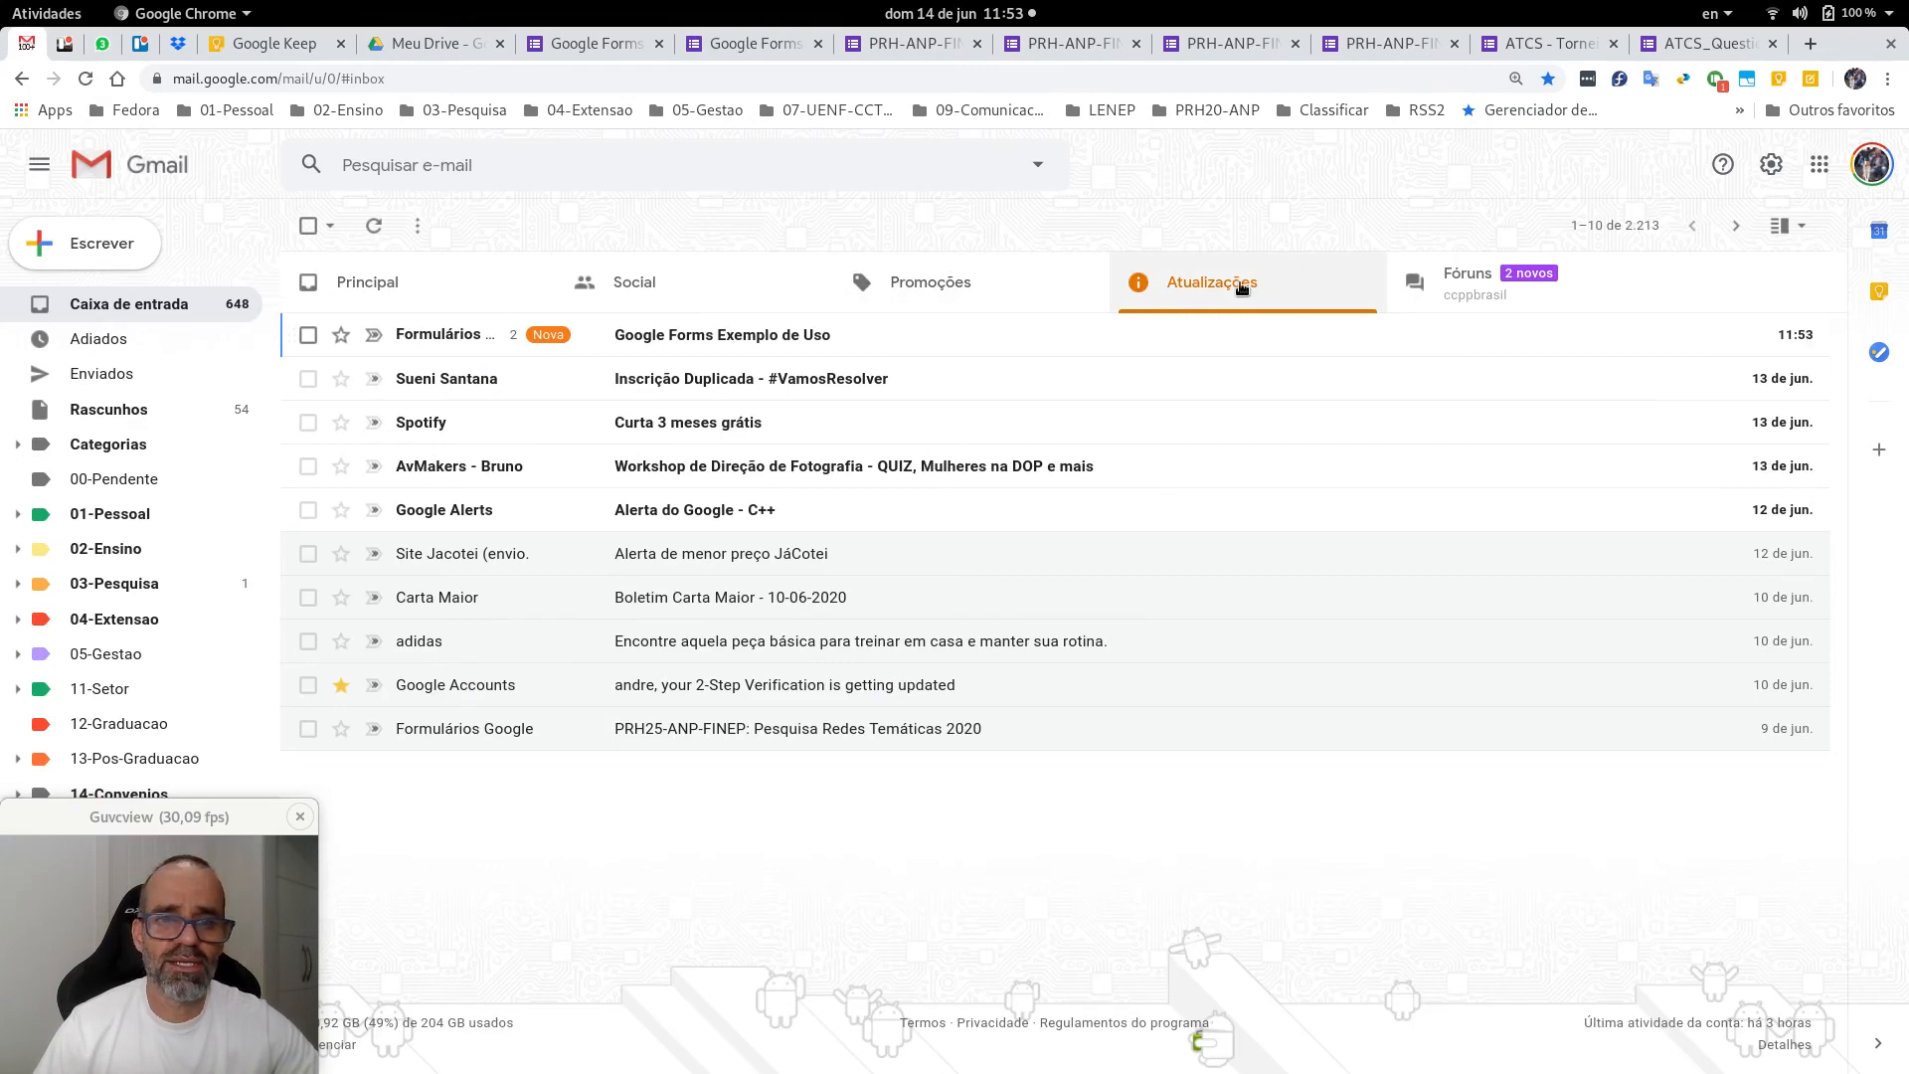
left_click(693, 339)
scroll(579, 774, "down", 1)
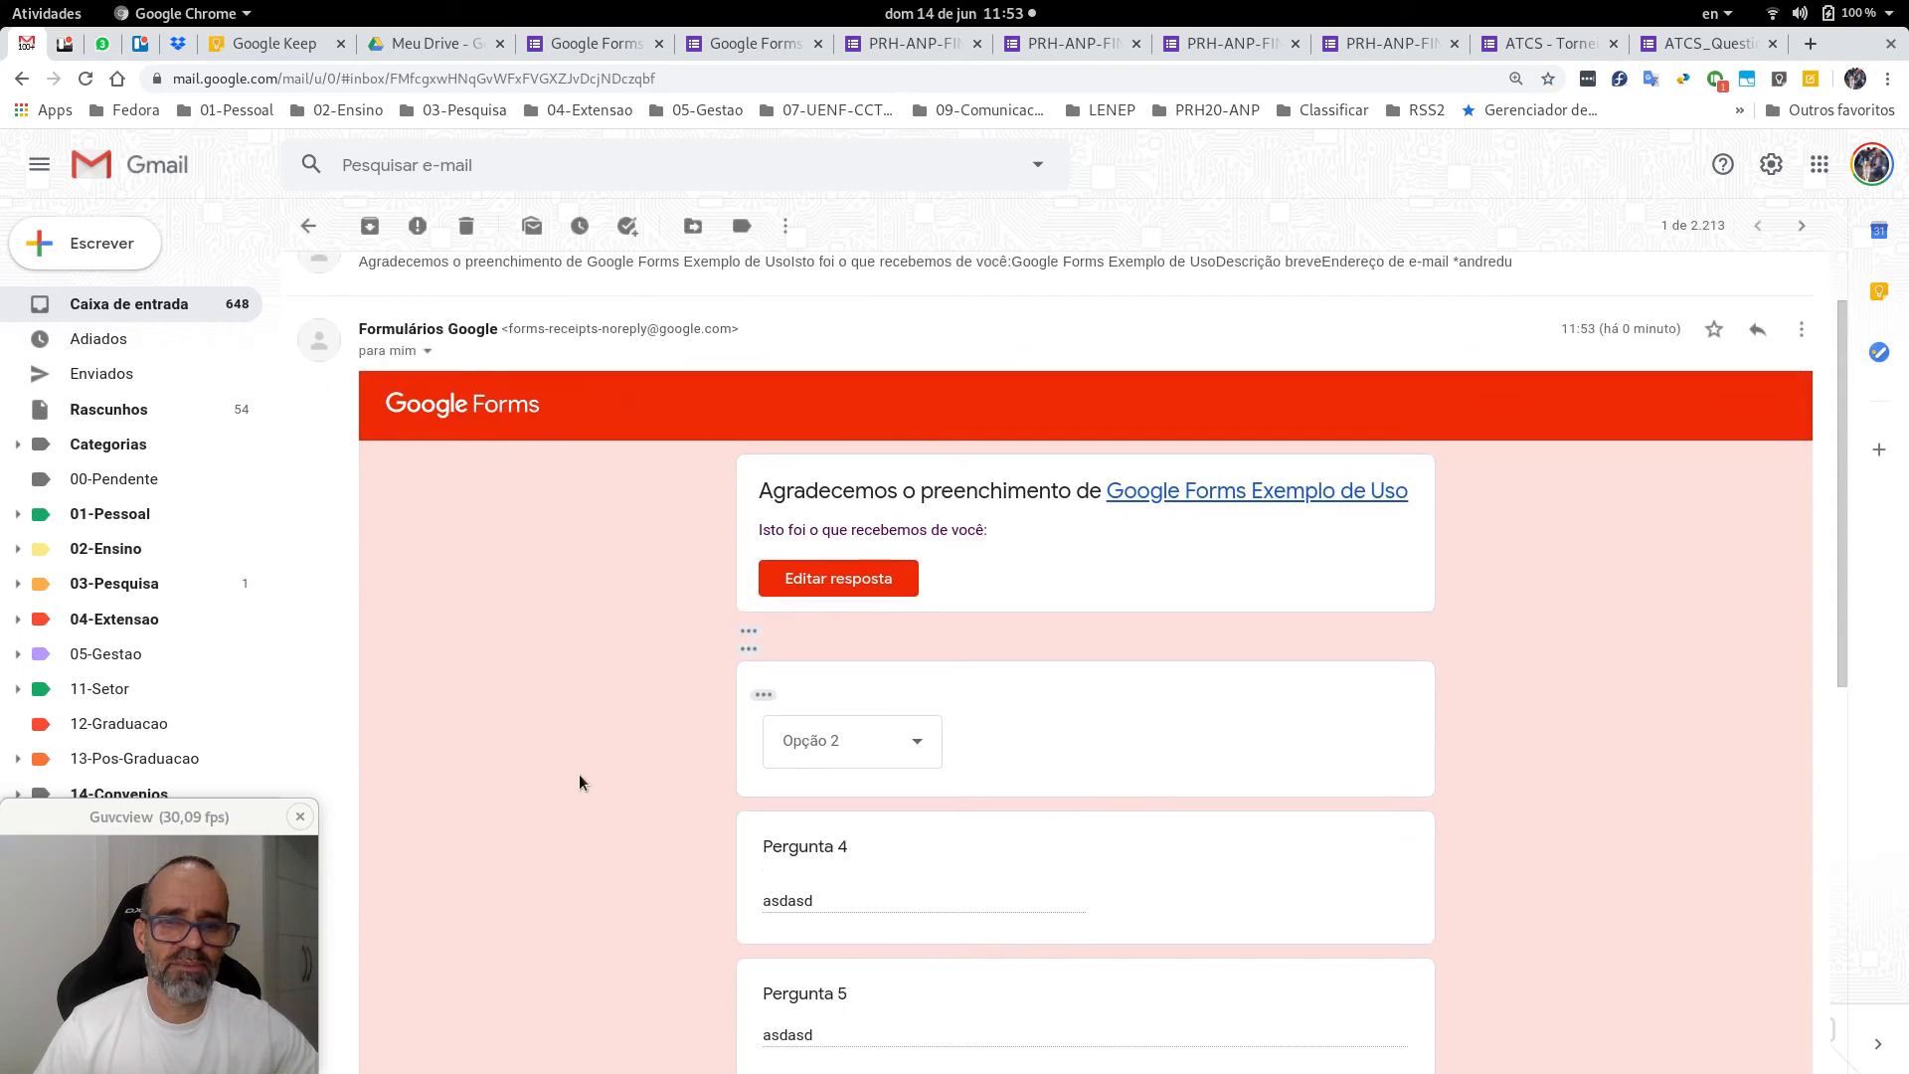
scroll(576, 762, "up", 1)
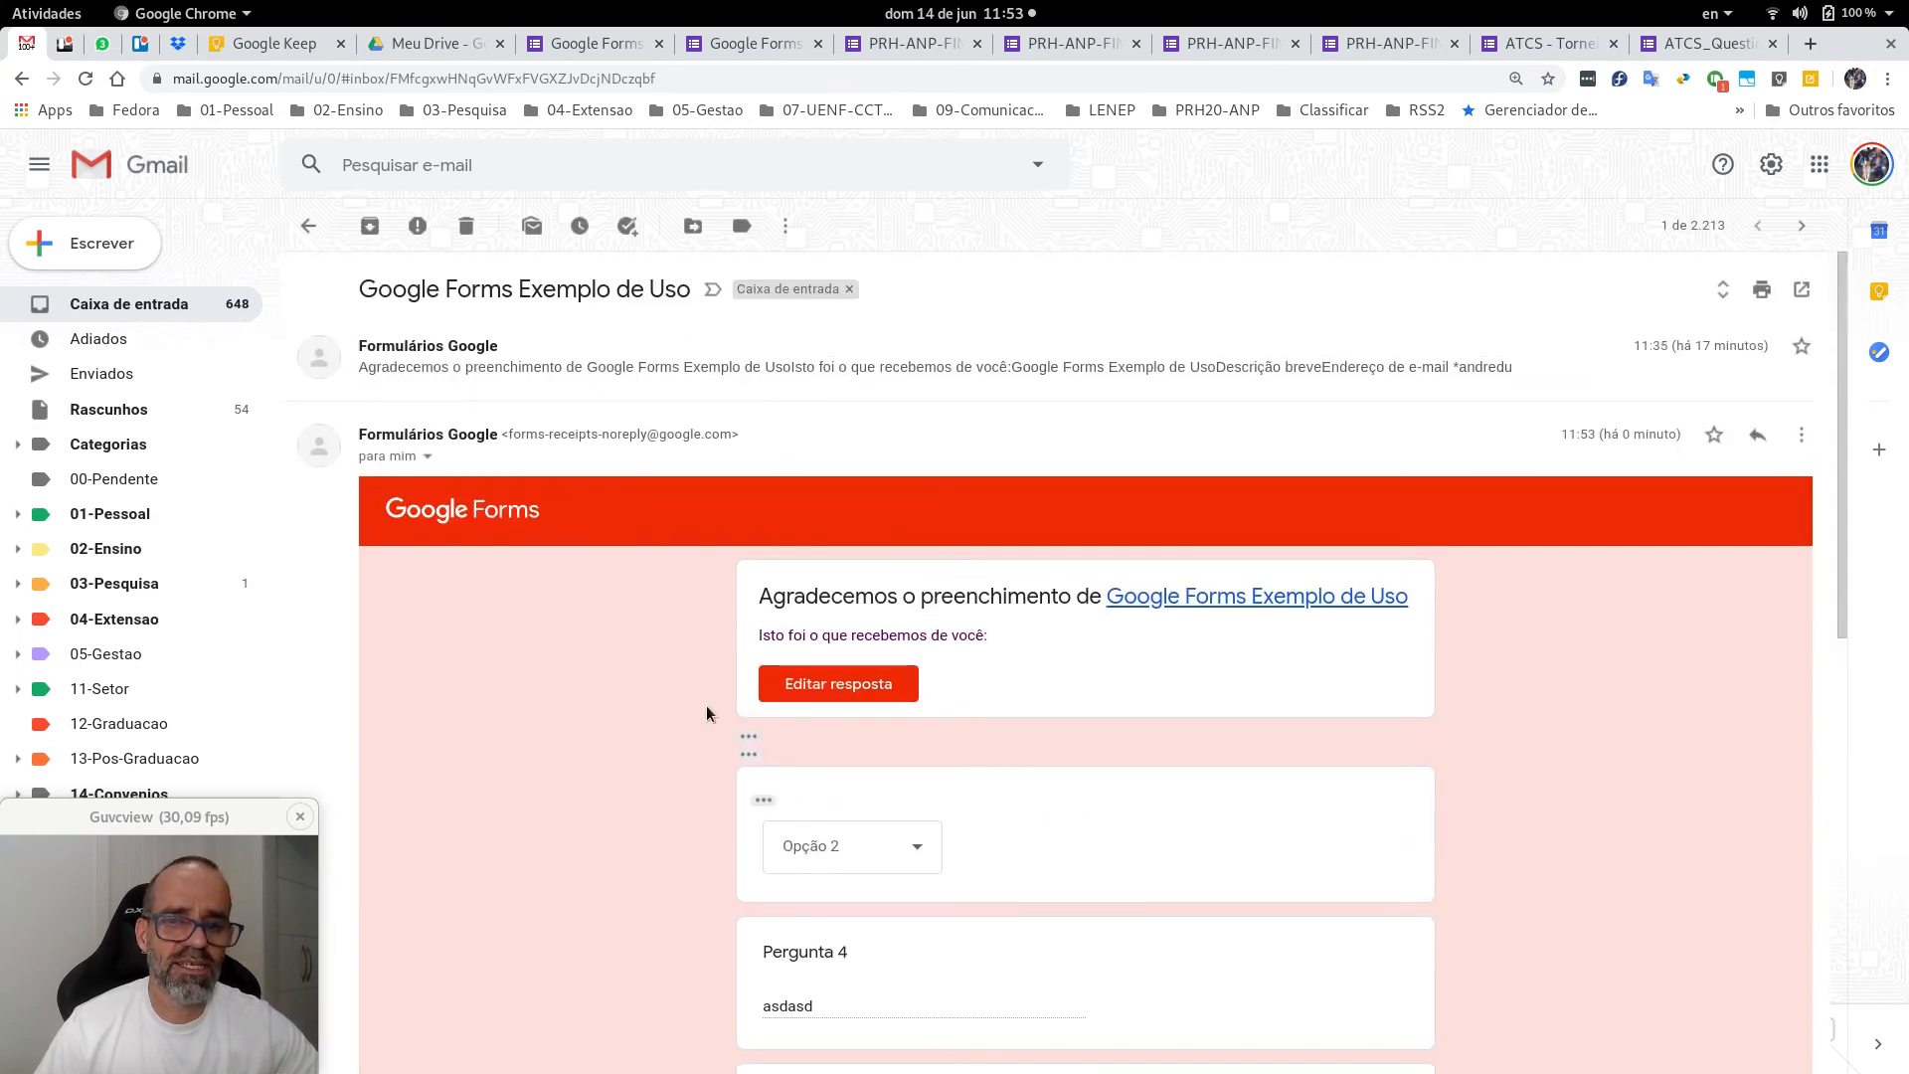
scroll(1388, 710, "down", 10)
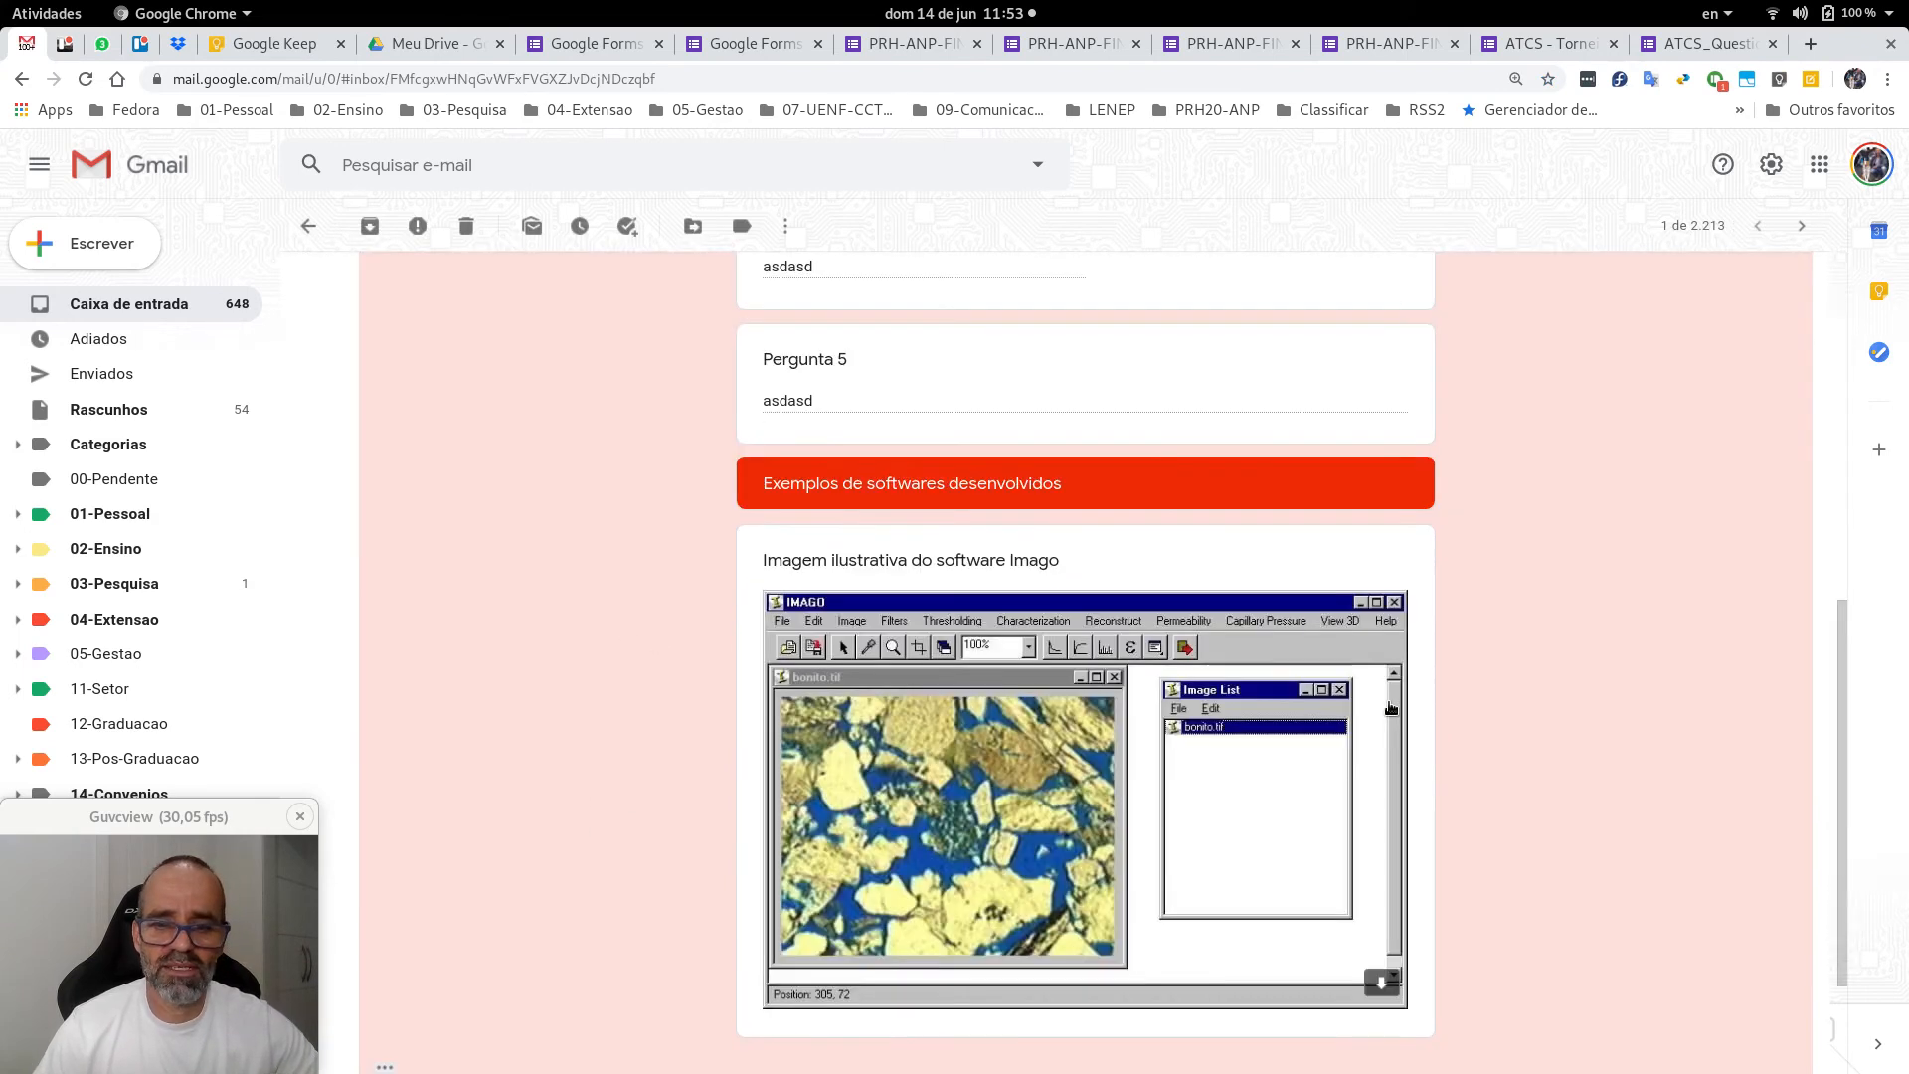
scroll(1390, 708, "up", 10)
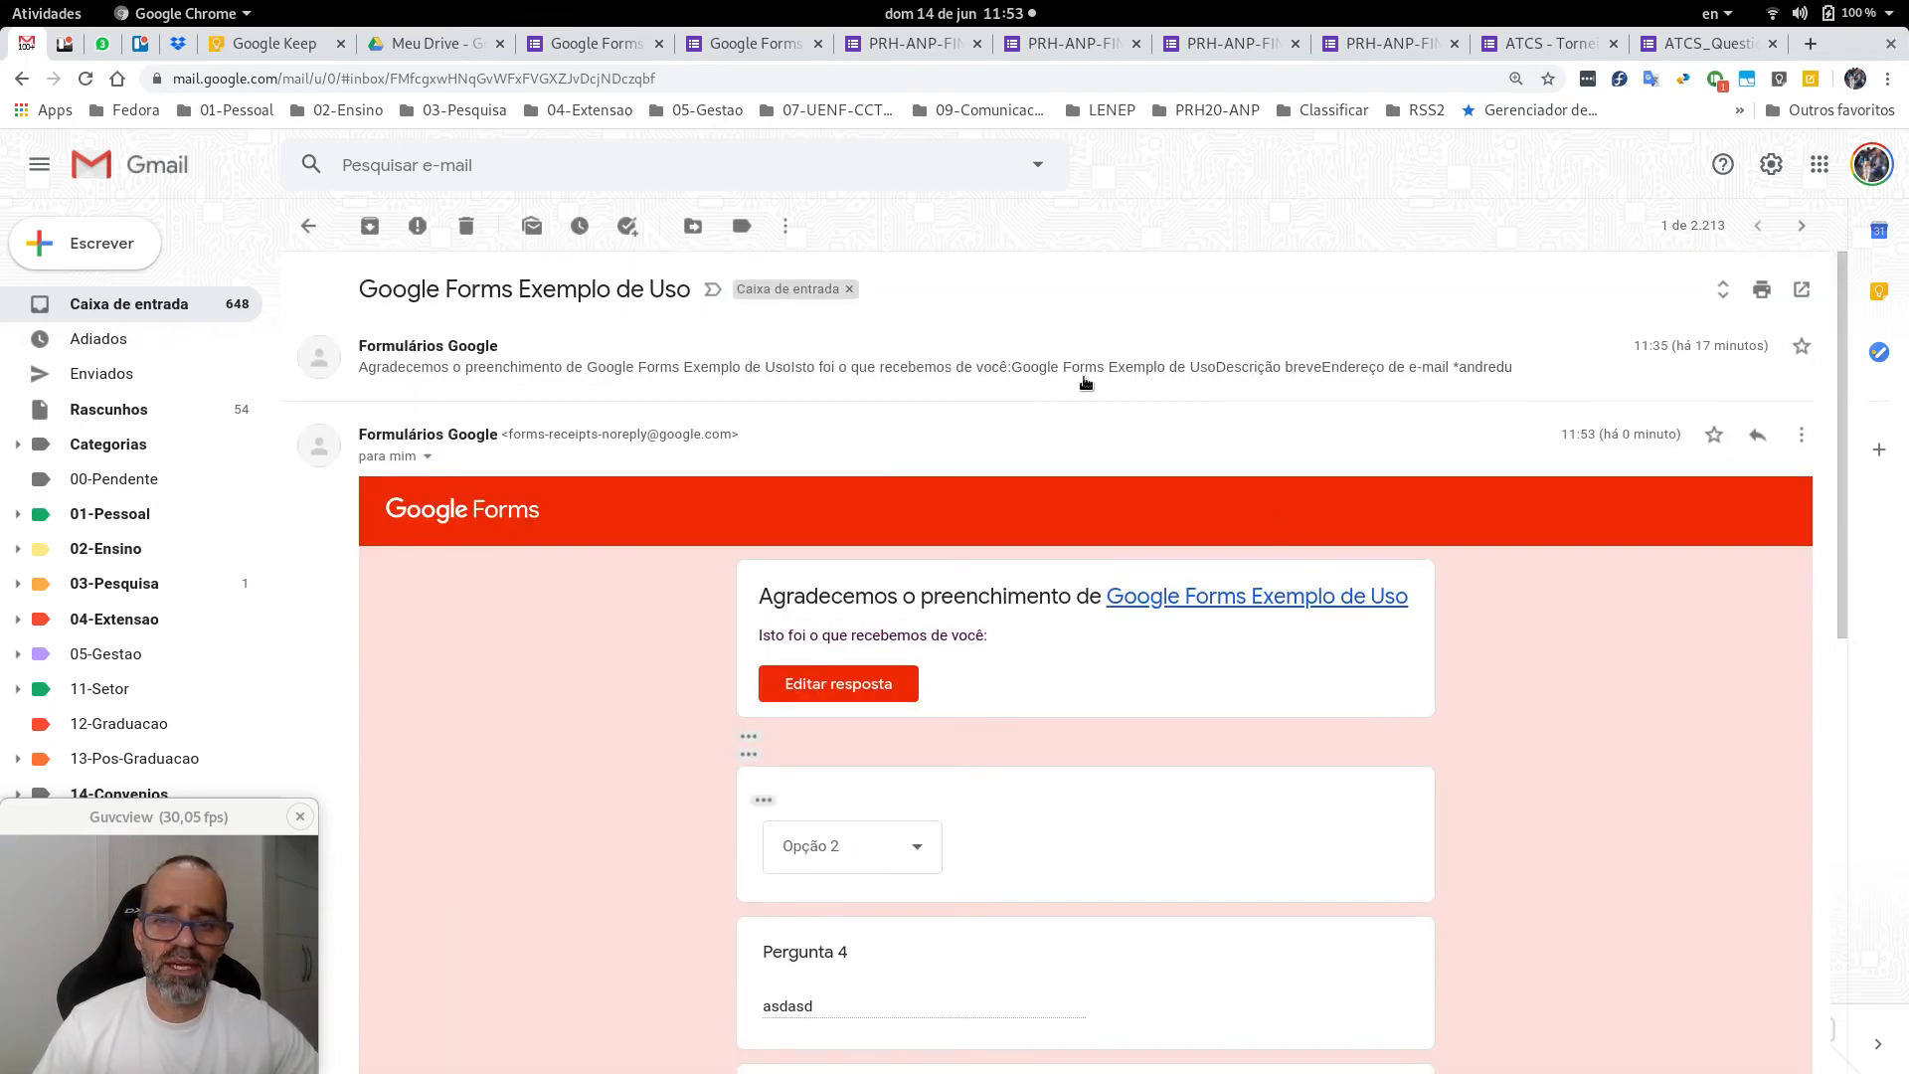
scroll(1163, 398, "down", 7)
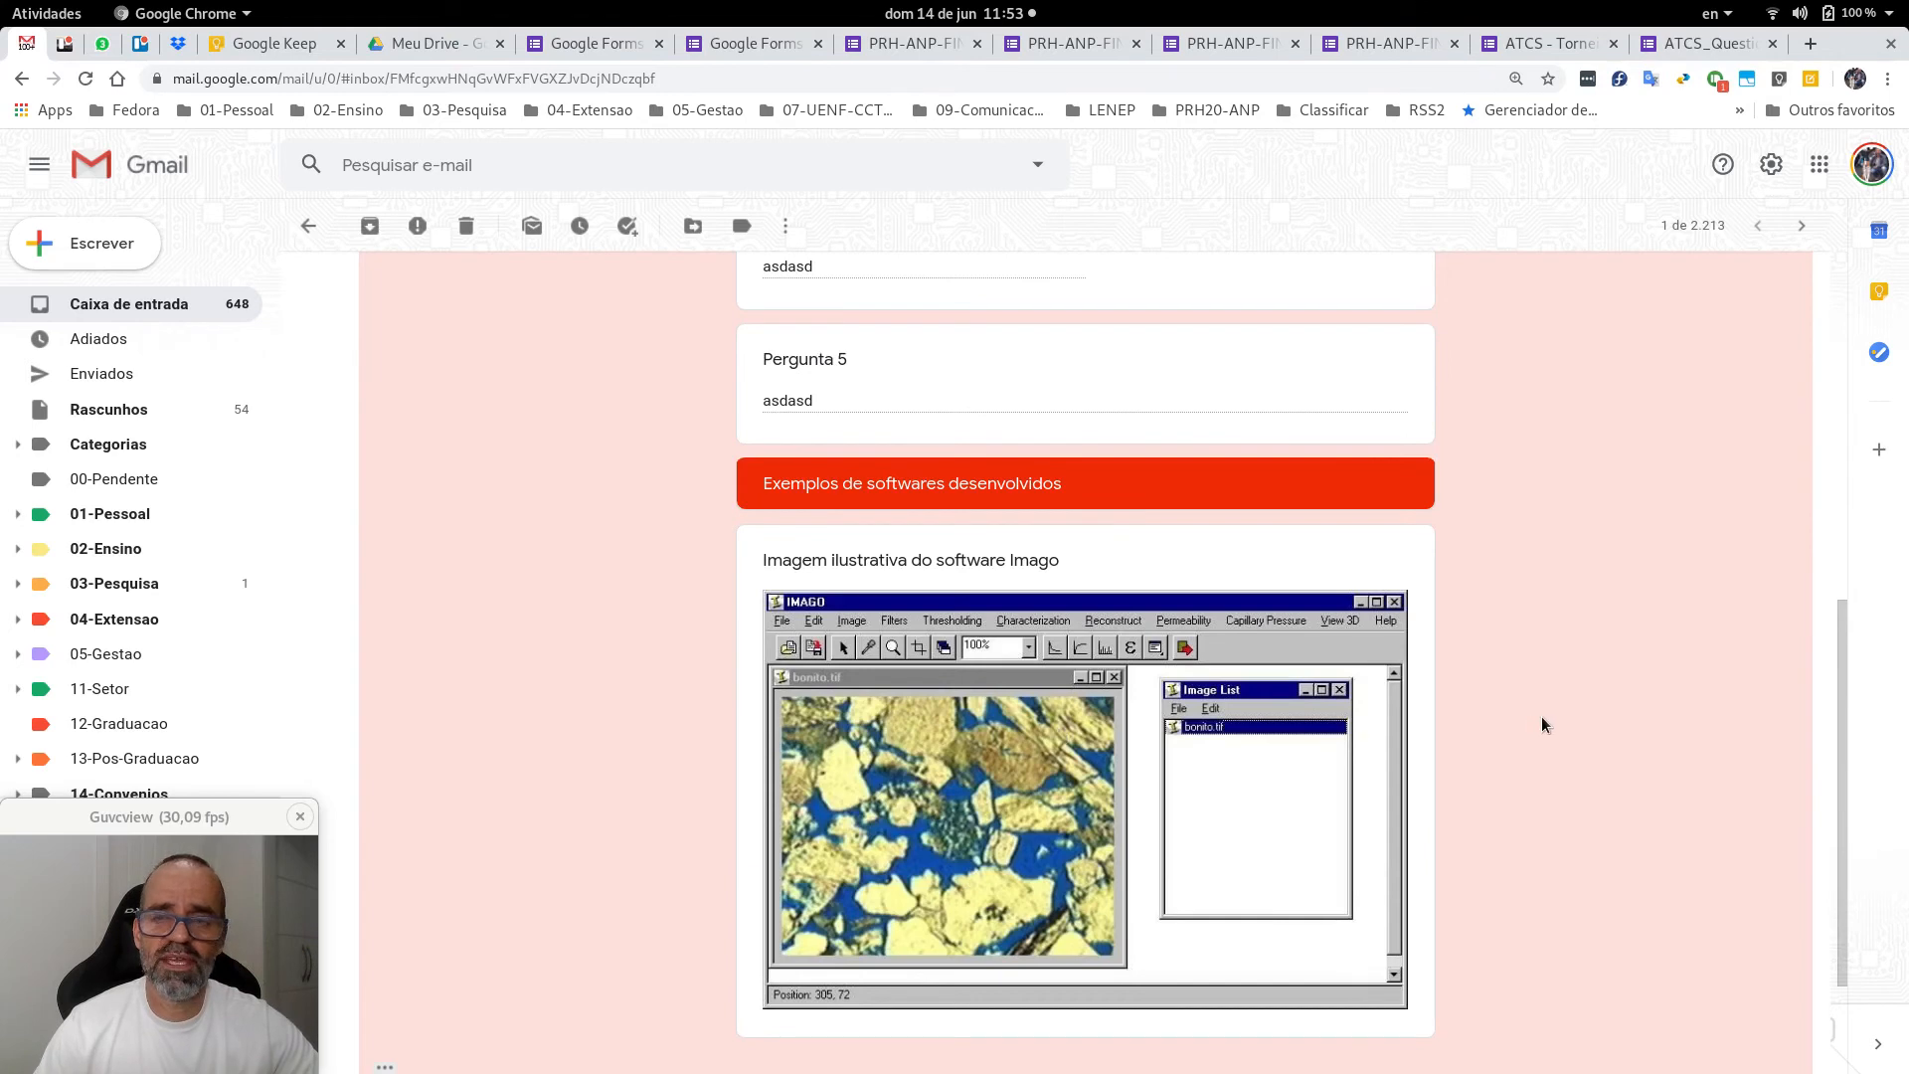
scroll(1491, 696, "up", 8)
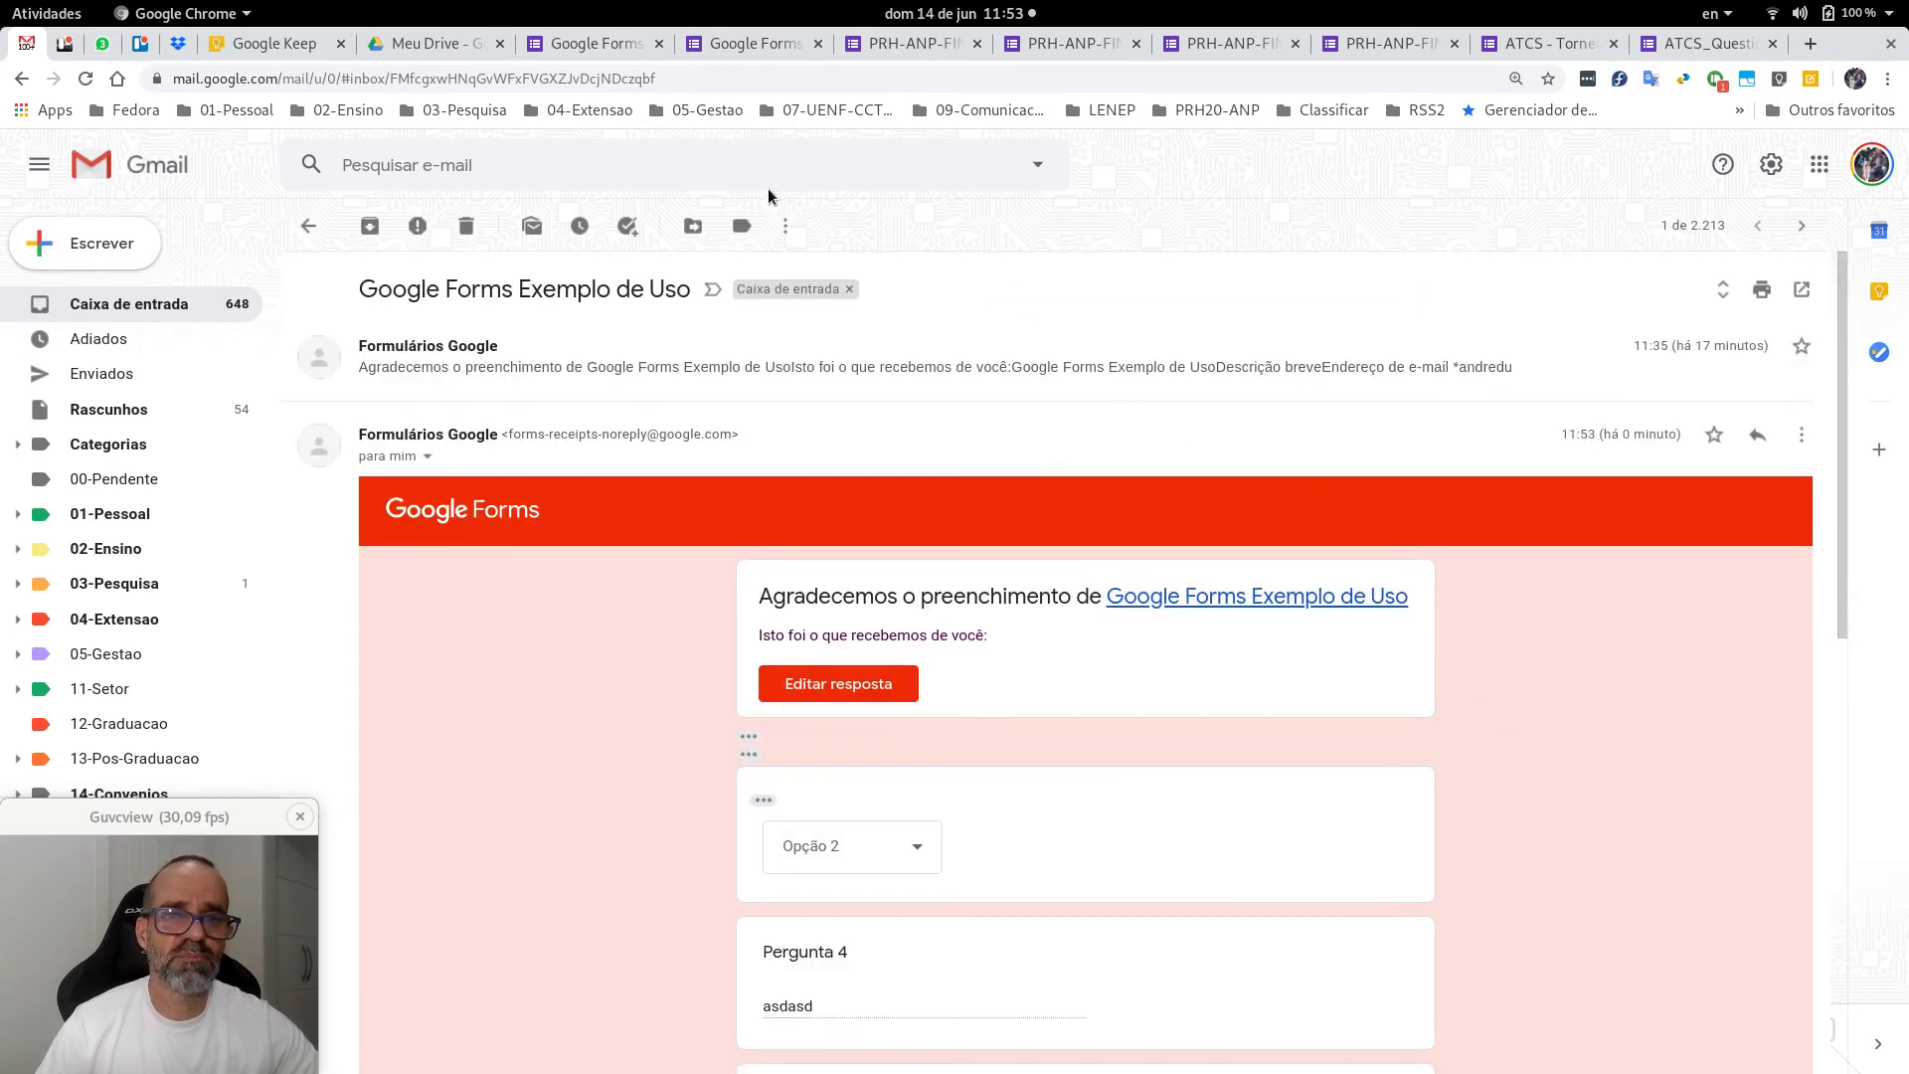
left_click(573, 44)
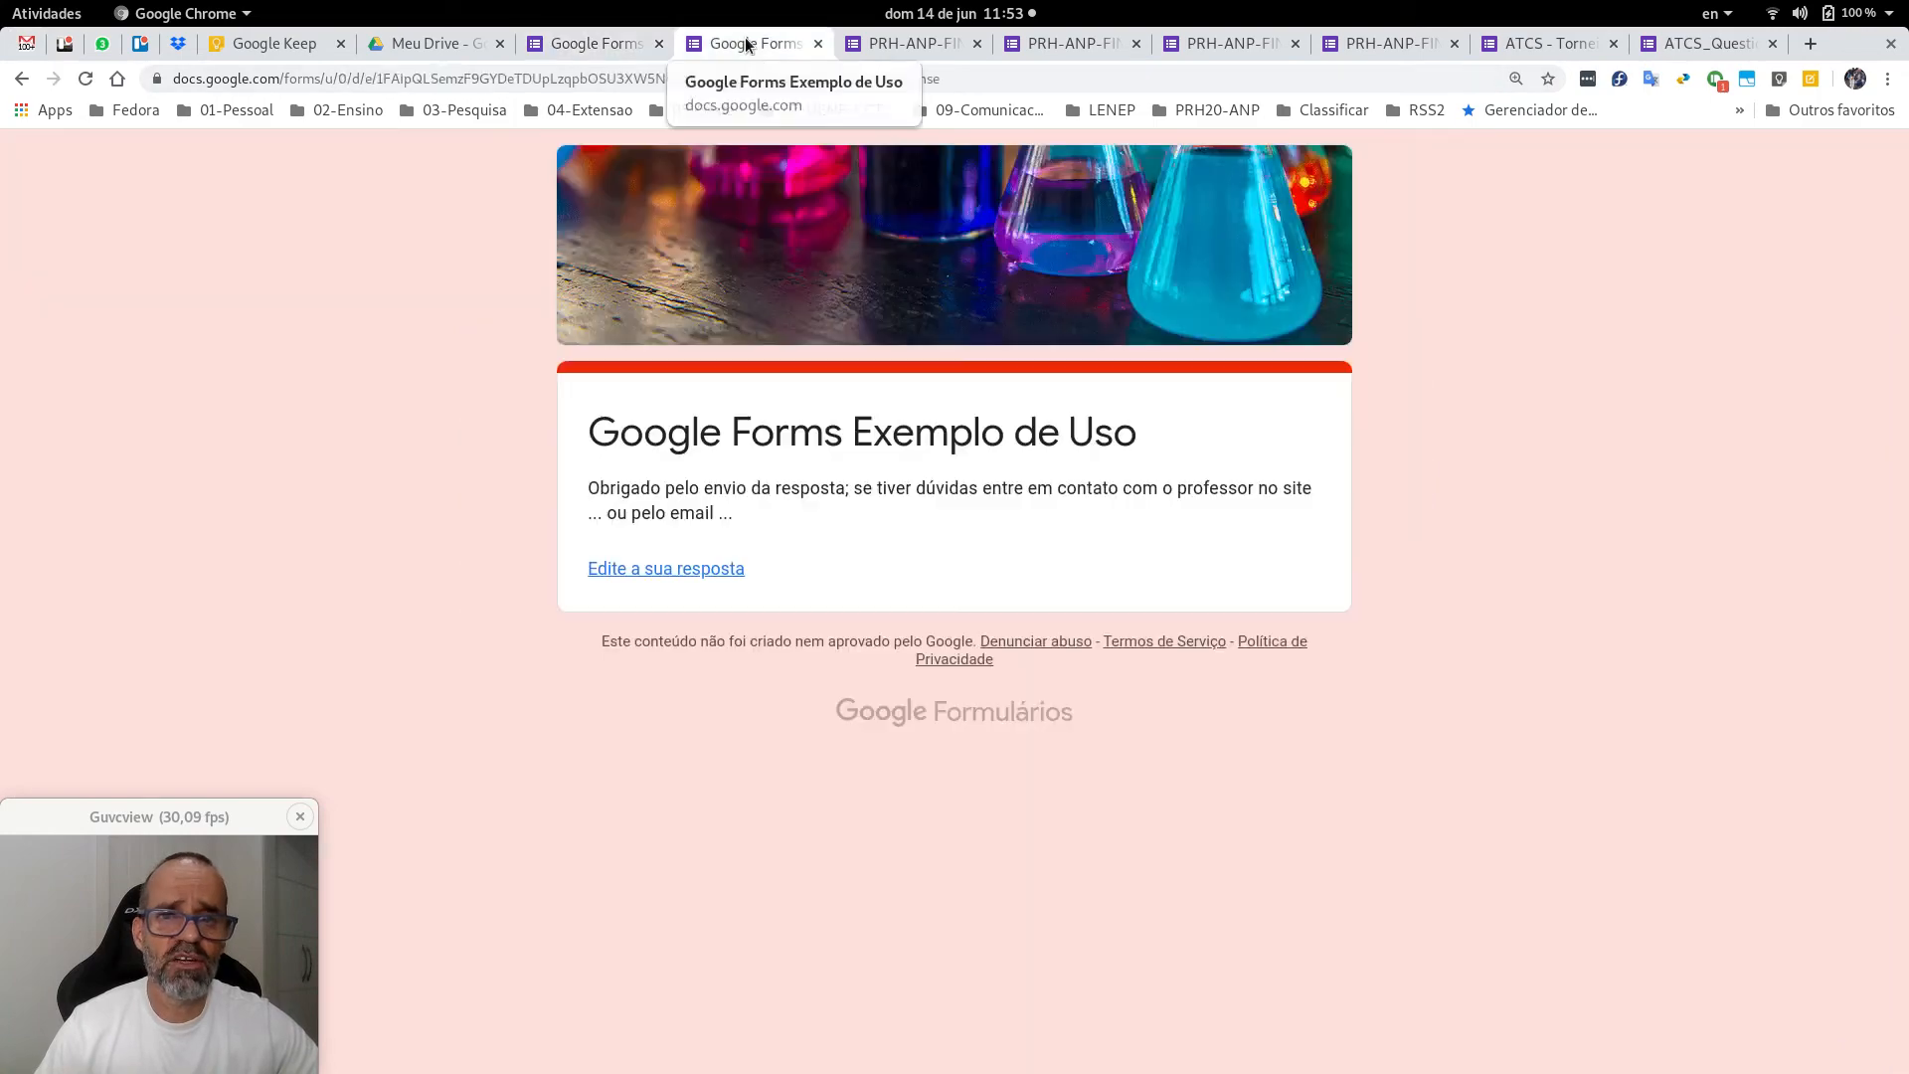
Switch to the PRH-ANP-FINEP form editor, then to the 'VideoAula: Google Forms' Keep checklist.
left_click(744, 41)
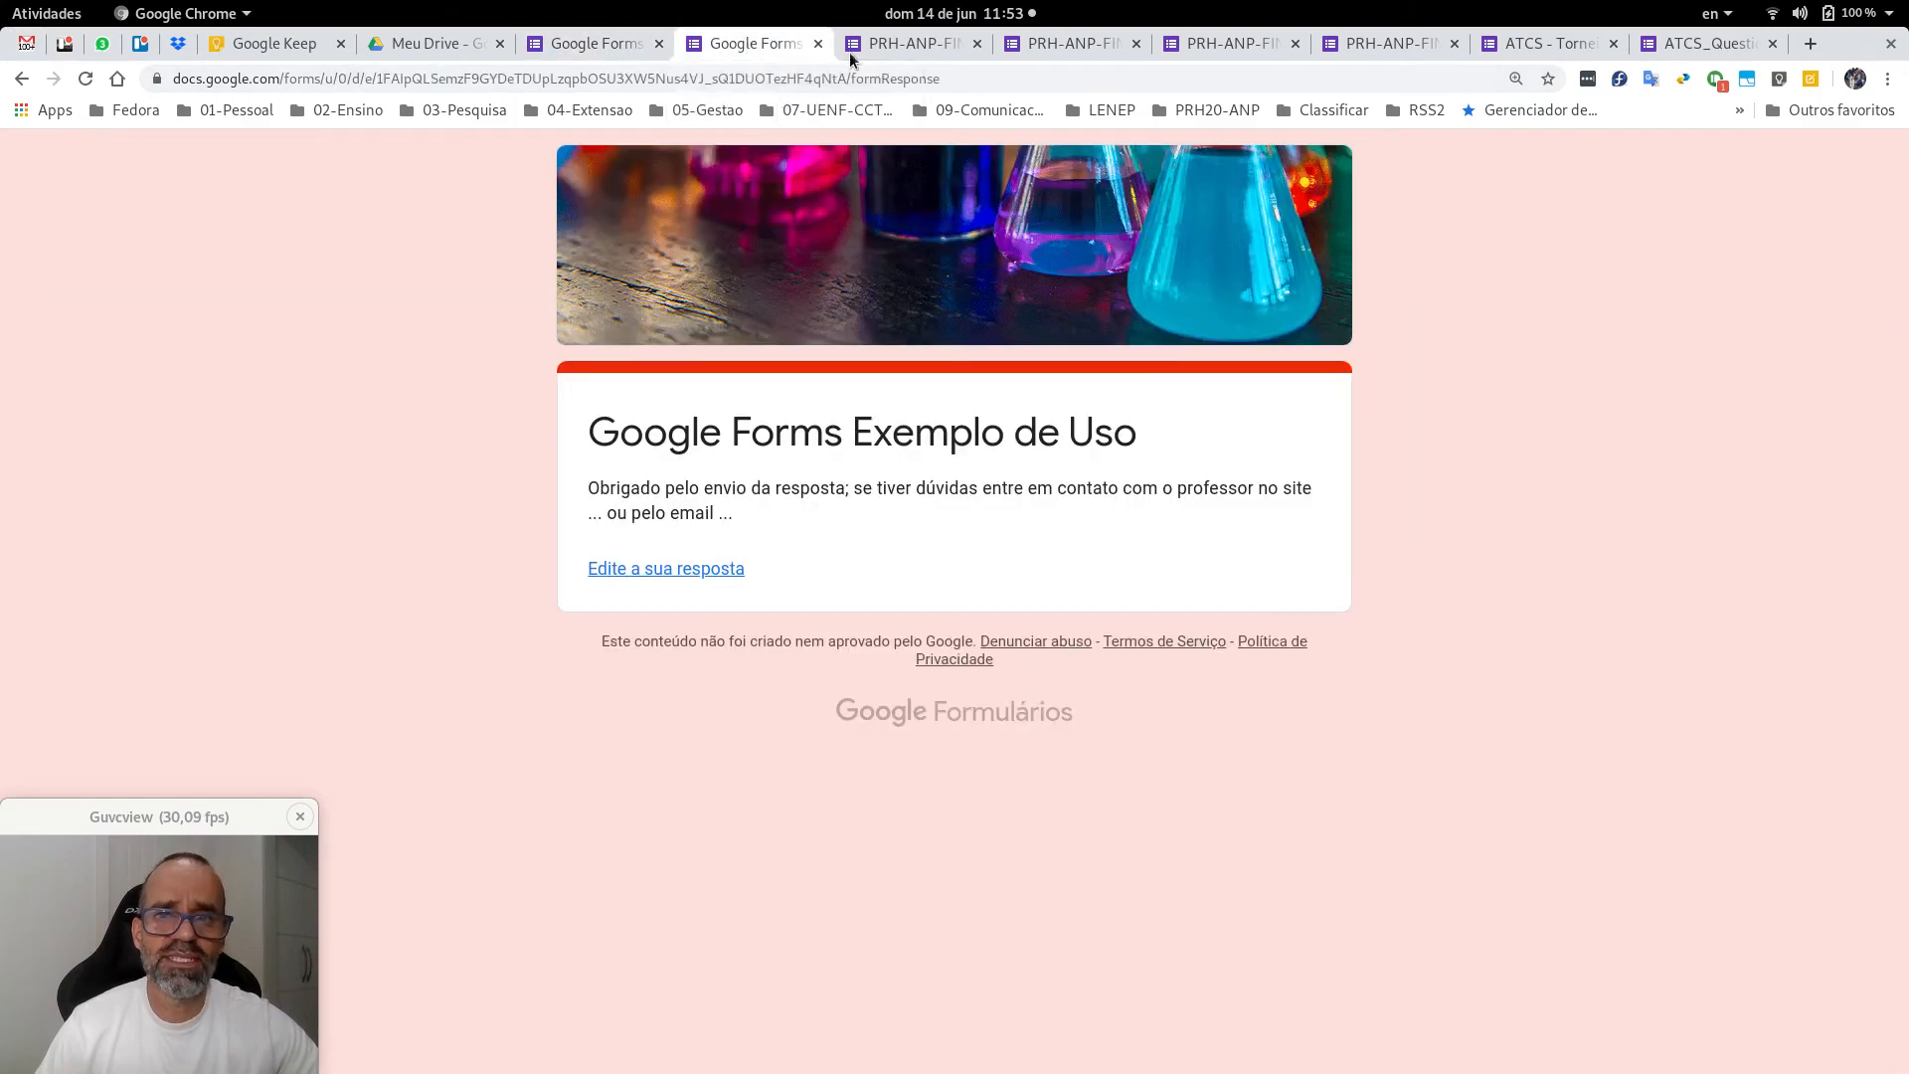
left_click(902, 48)
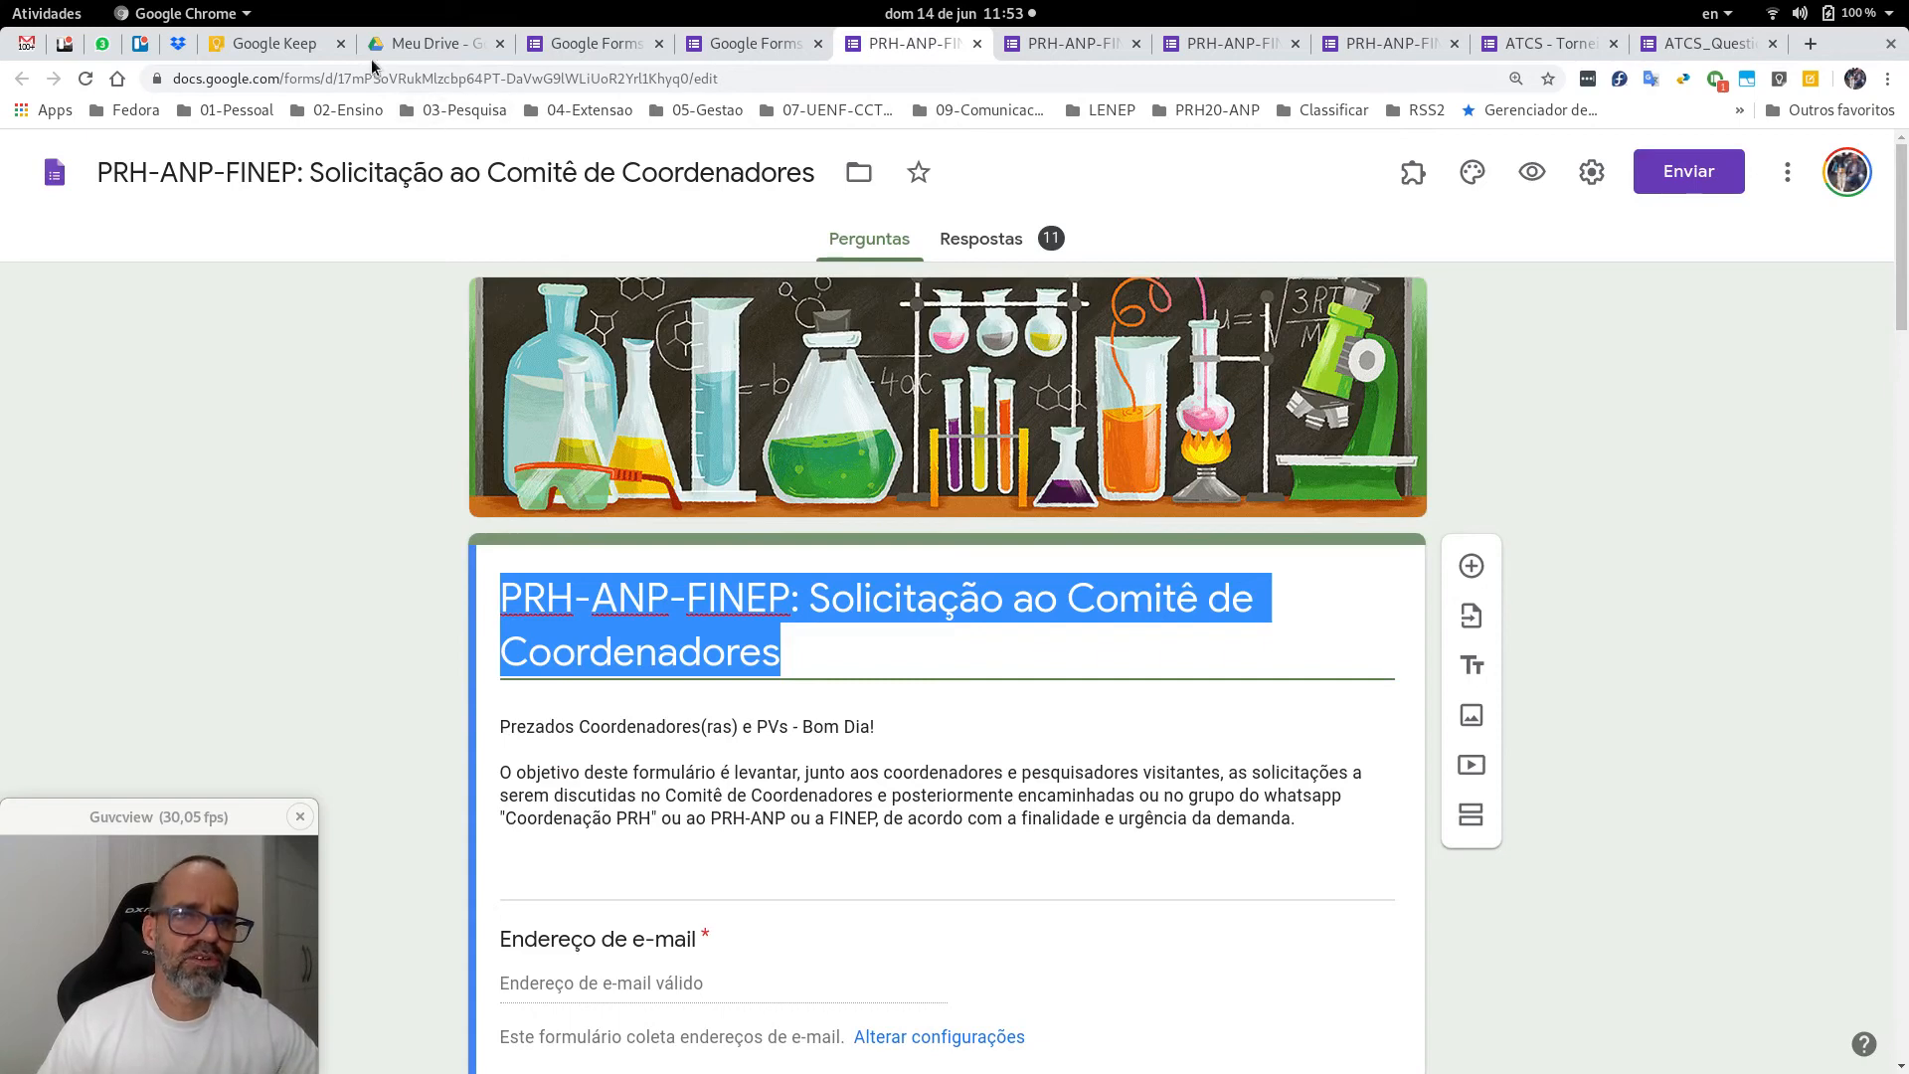
left_click(300, 50)
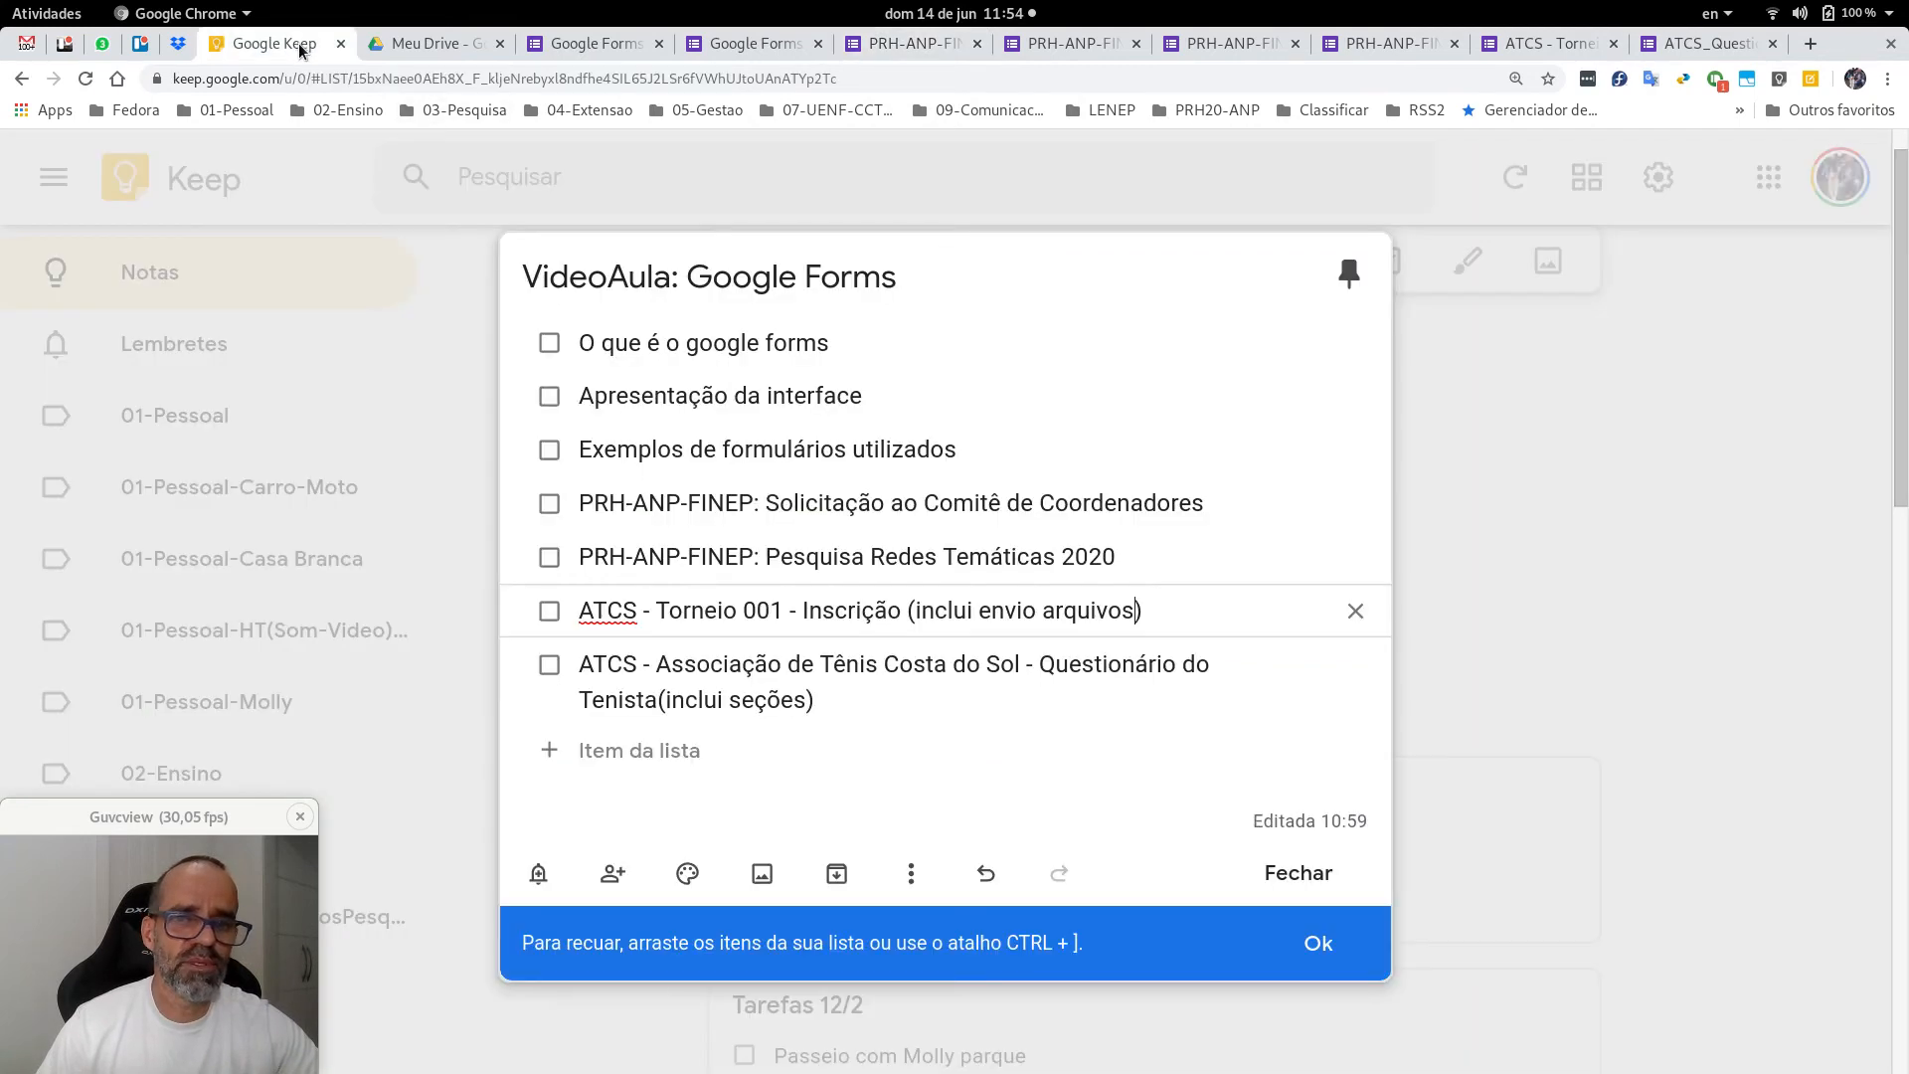
Tick off 'O que é o google forms', 'Apresentação da interface' and 'Exemplos de formulários utilizados', then return to the PRH-ANP-FINEP form.
left_click(548, 345)
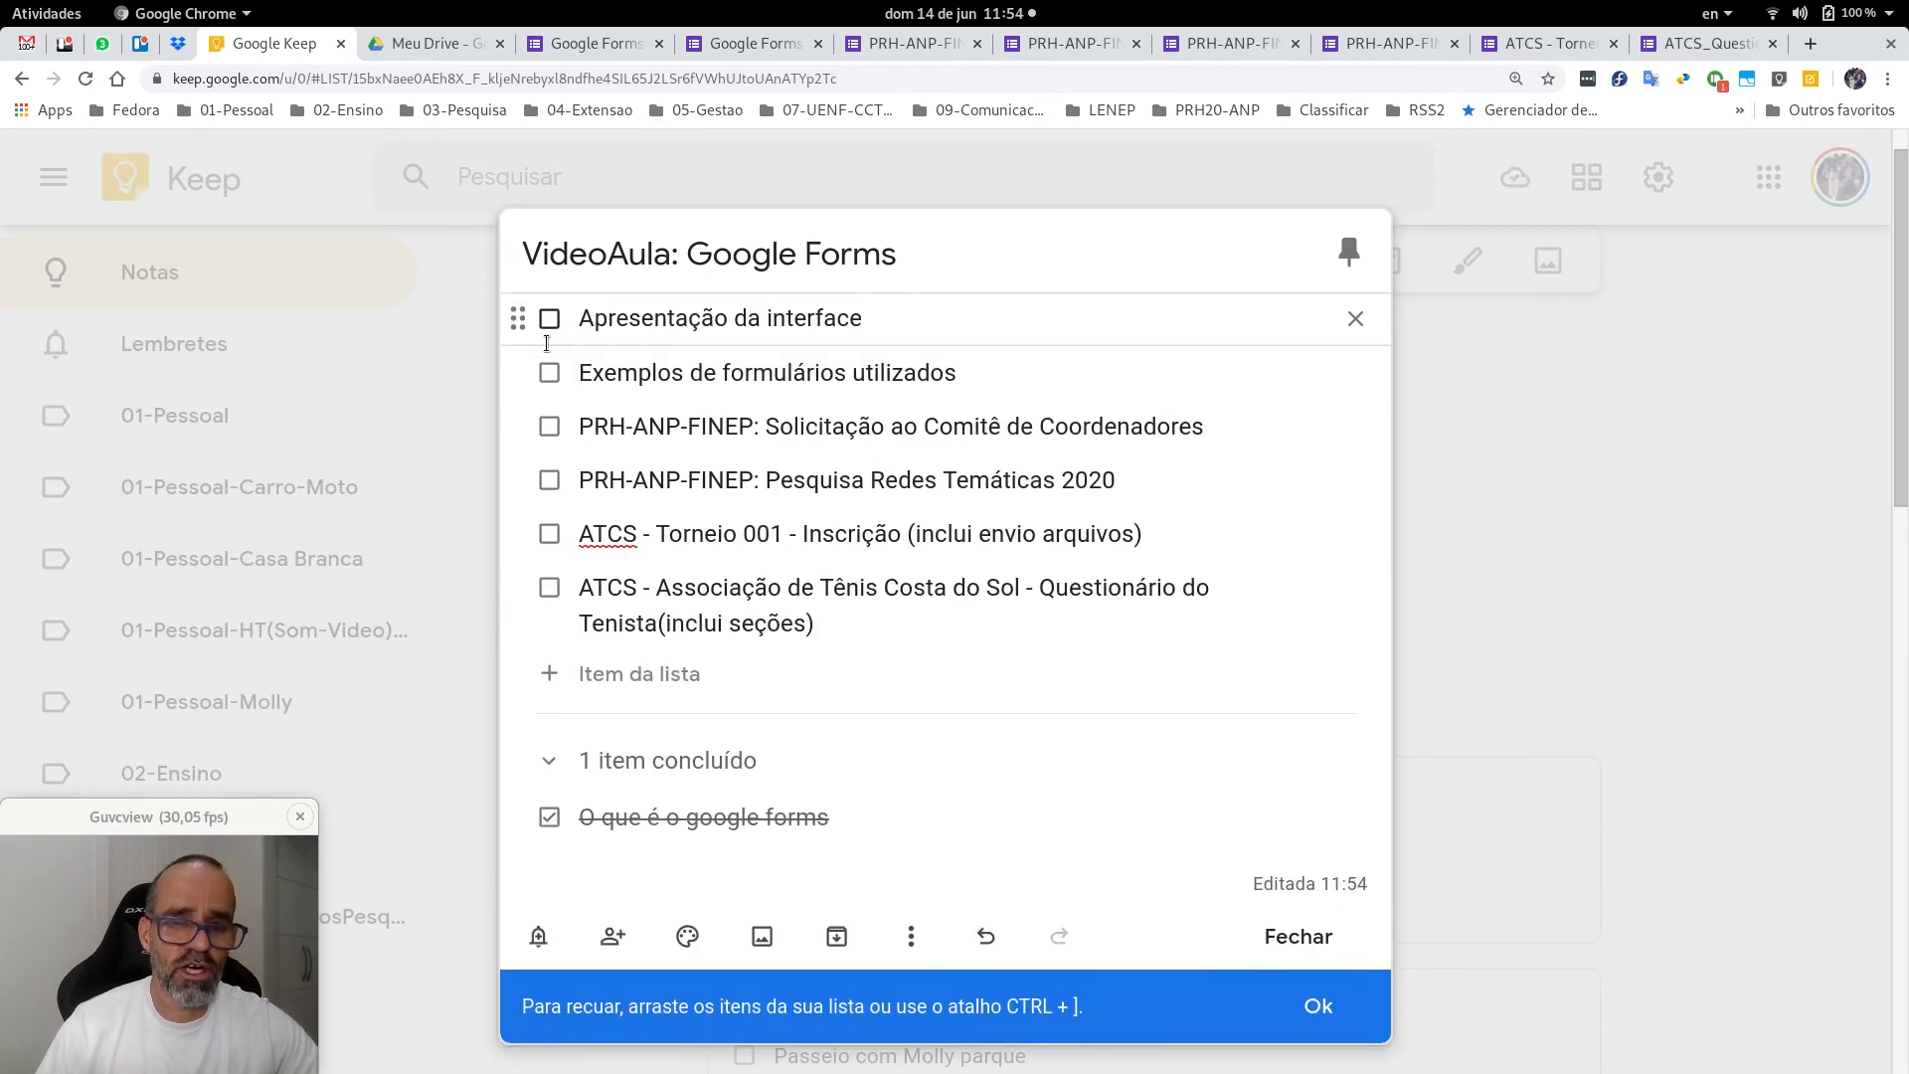
left_click(549, 319)
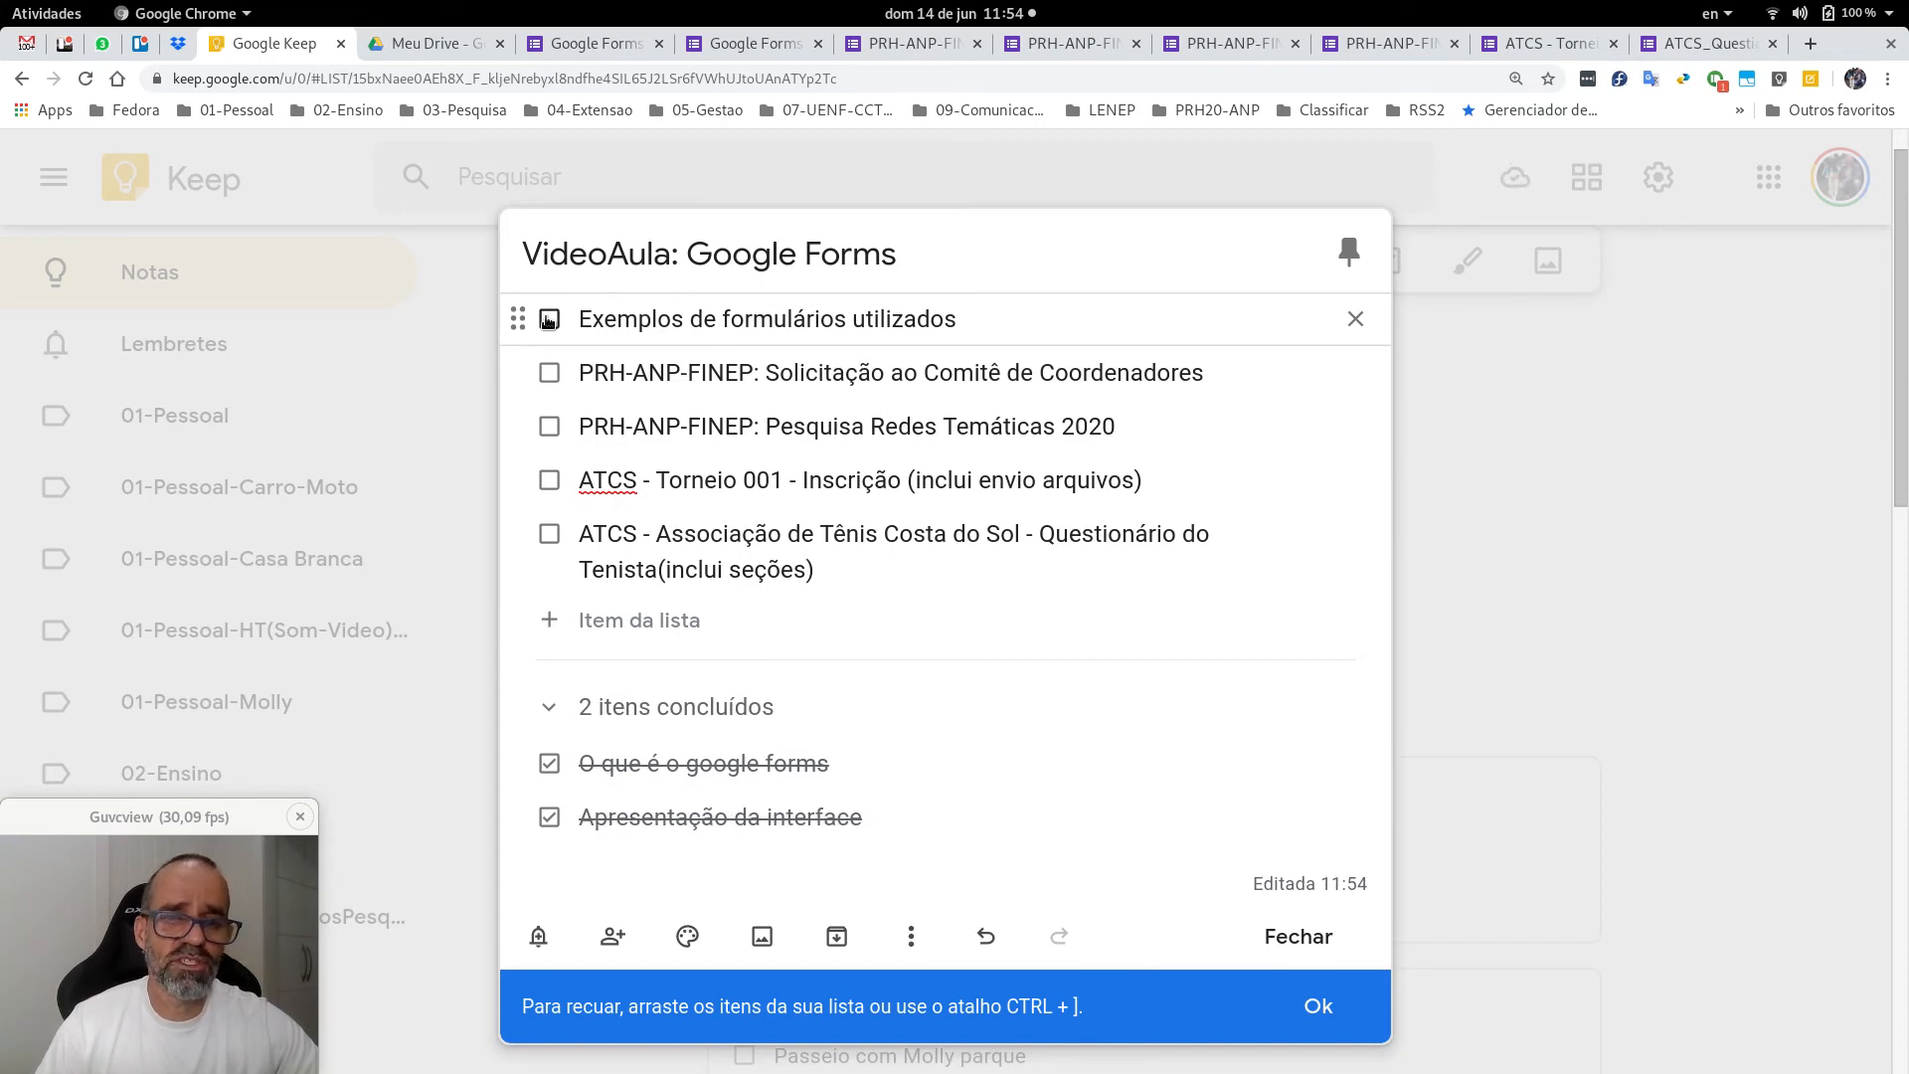
left_click(549, 319)
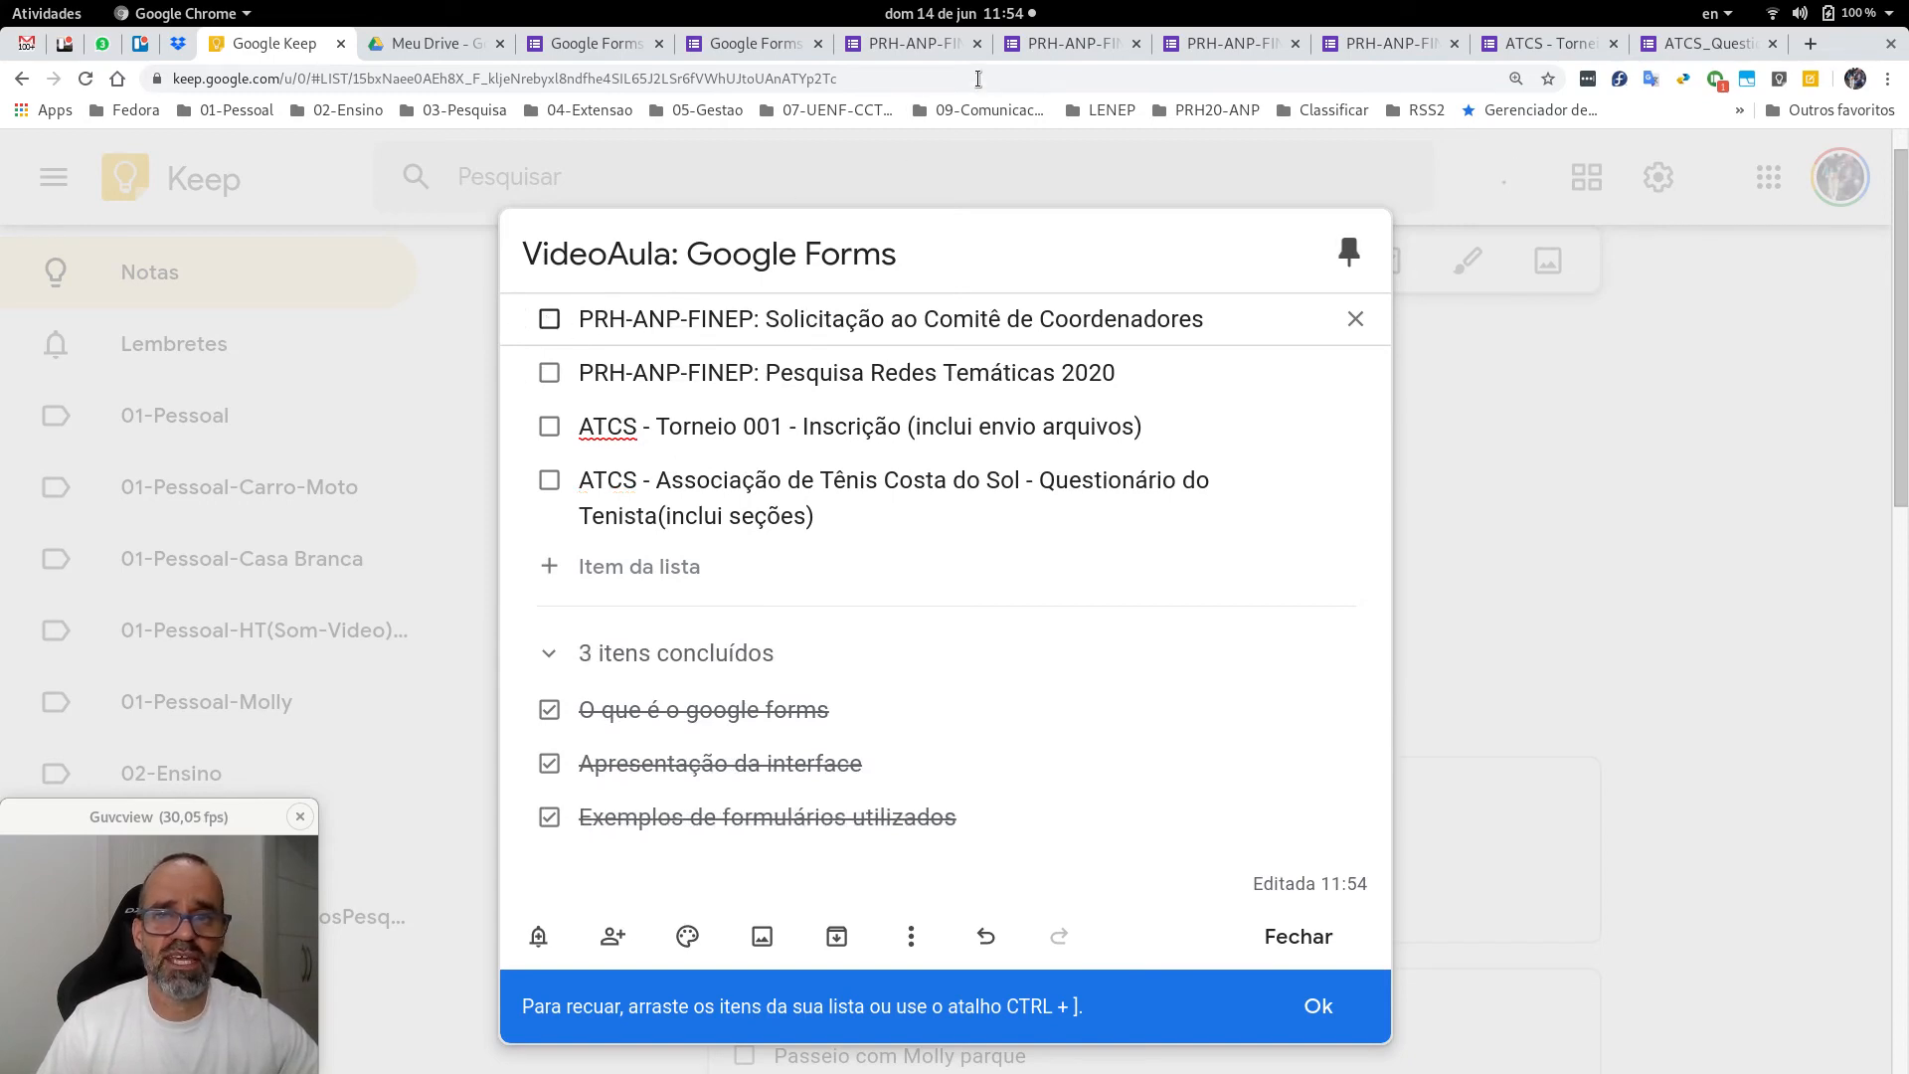
left_click(922, 39)
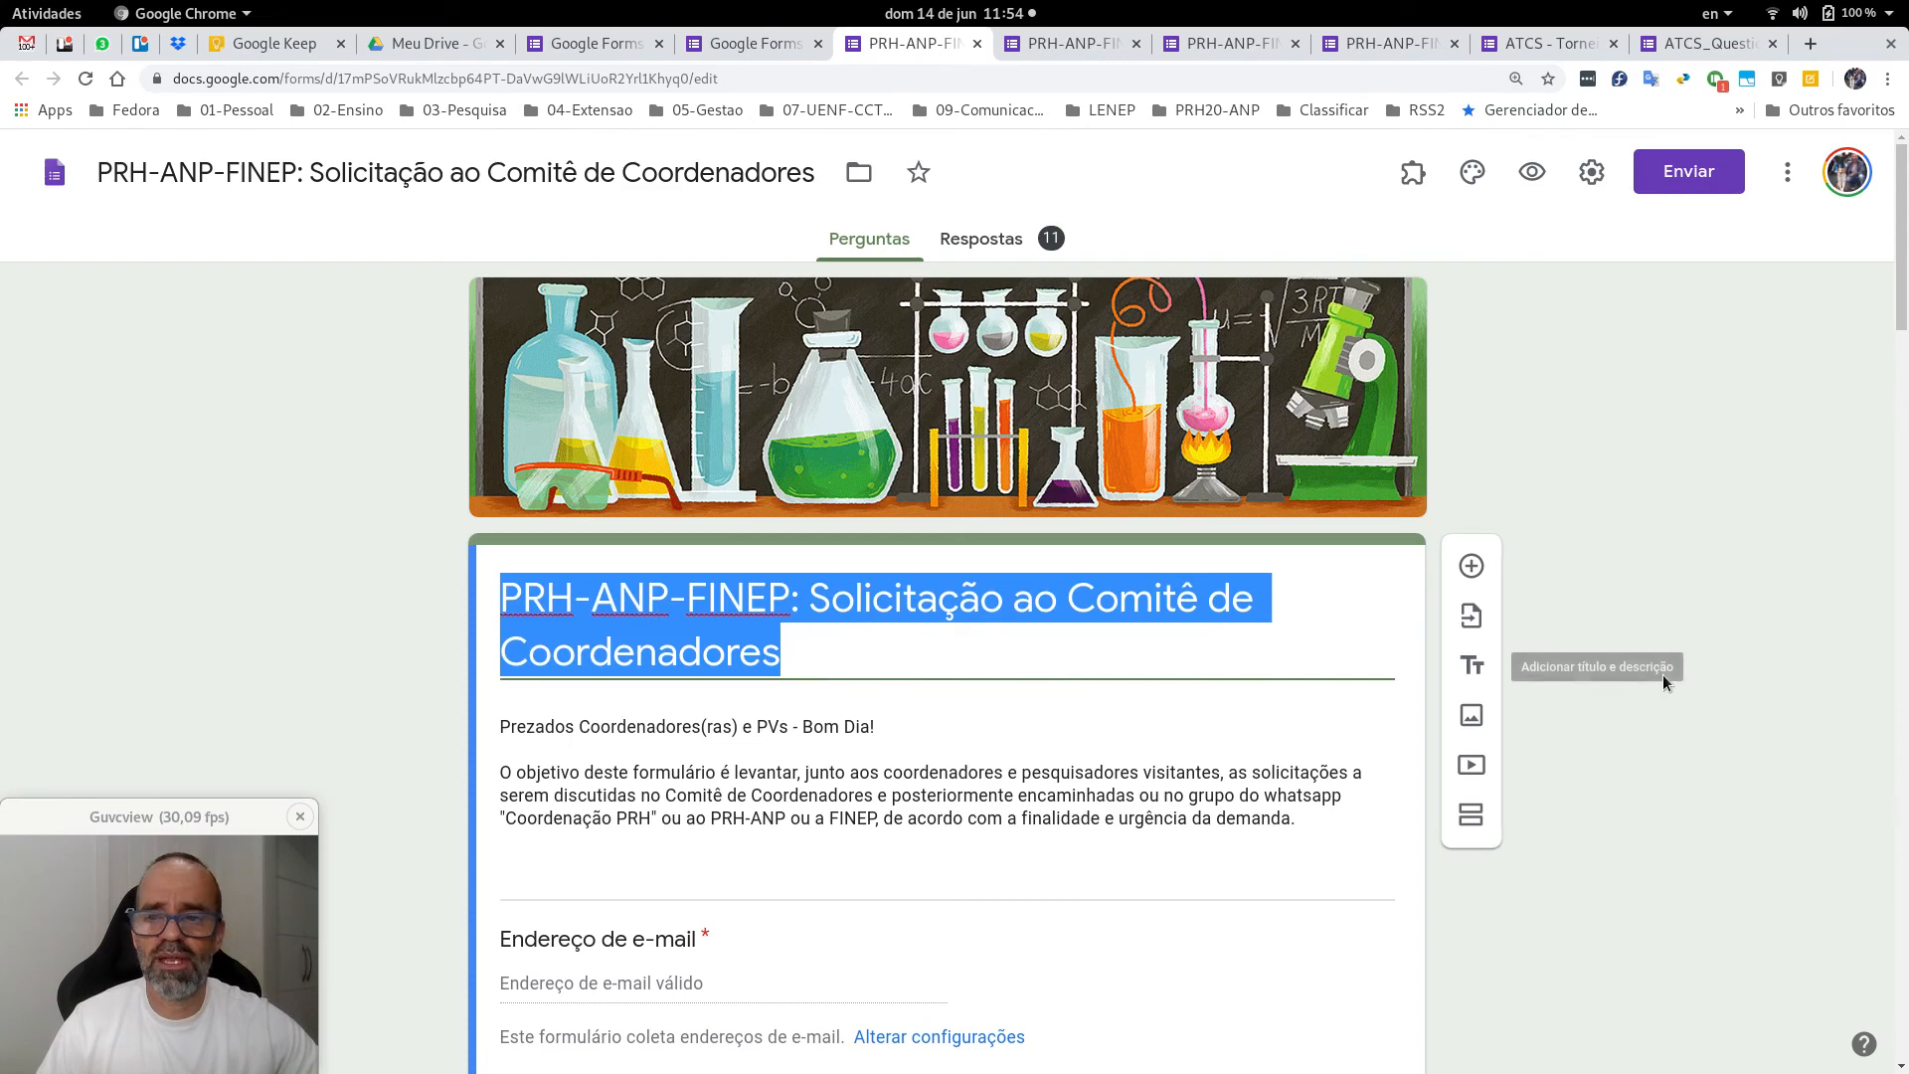
Scroll through the committee request form from the e-mail field and PRH-01 to PRH-55 options to Solicitação.
left_click(1662, 674)
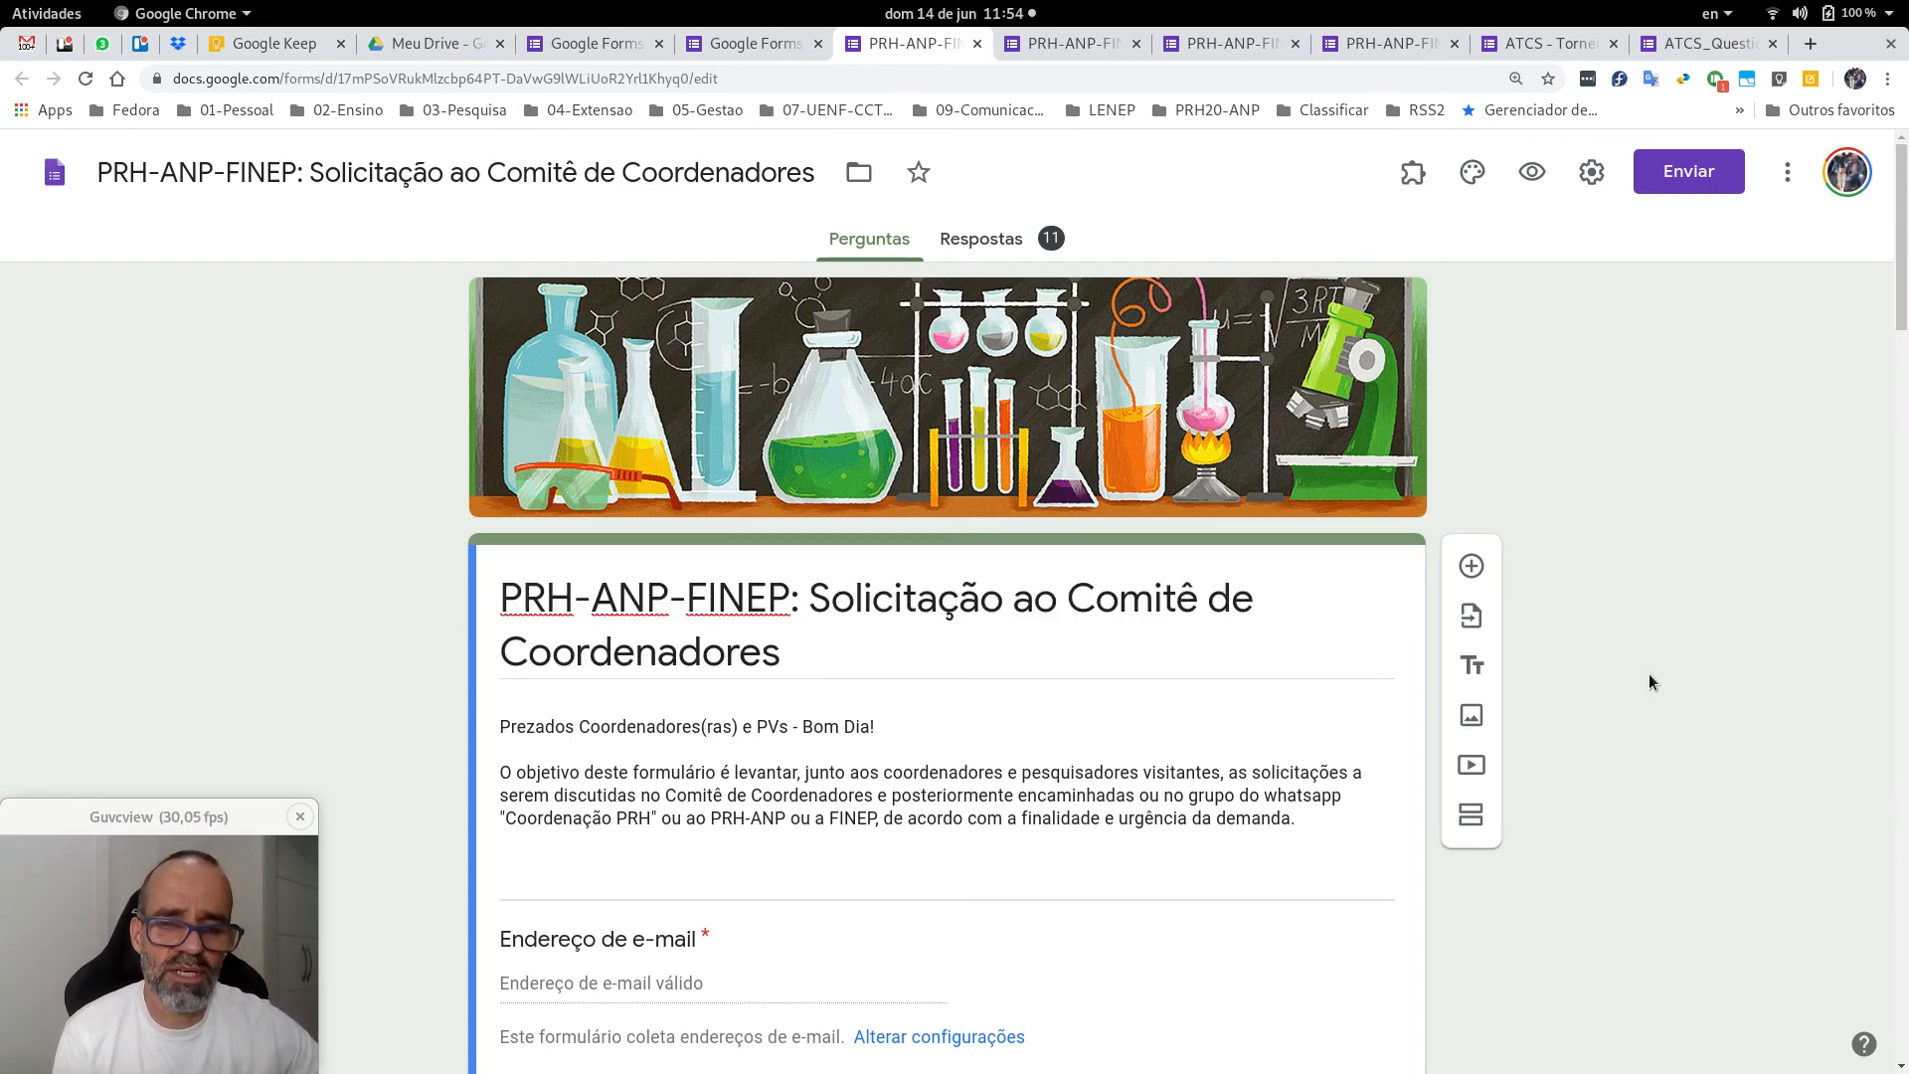
scroll(1650, 675, "down", 4)
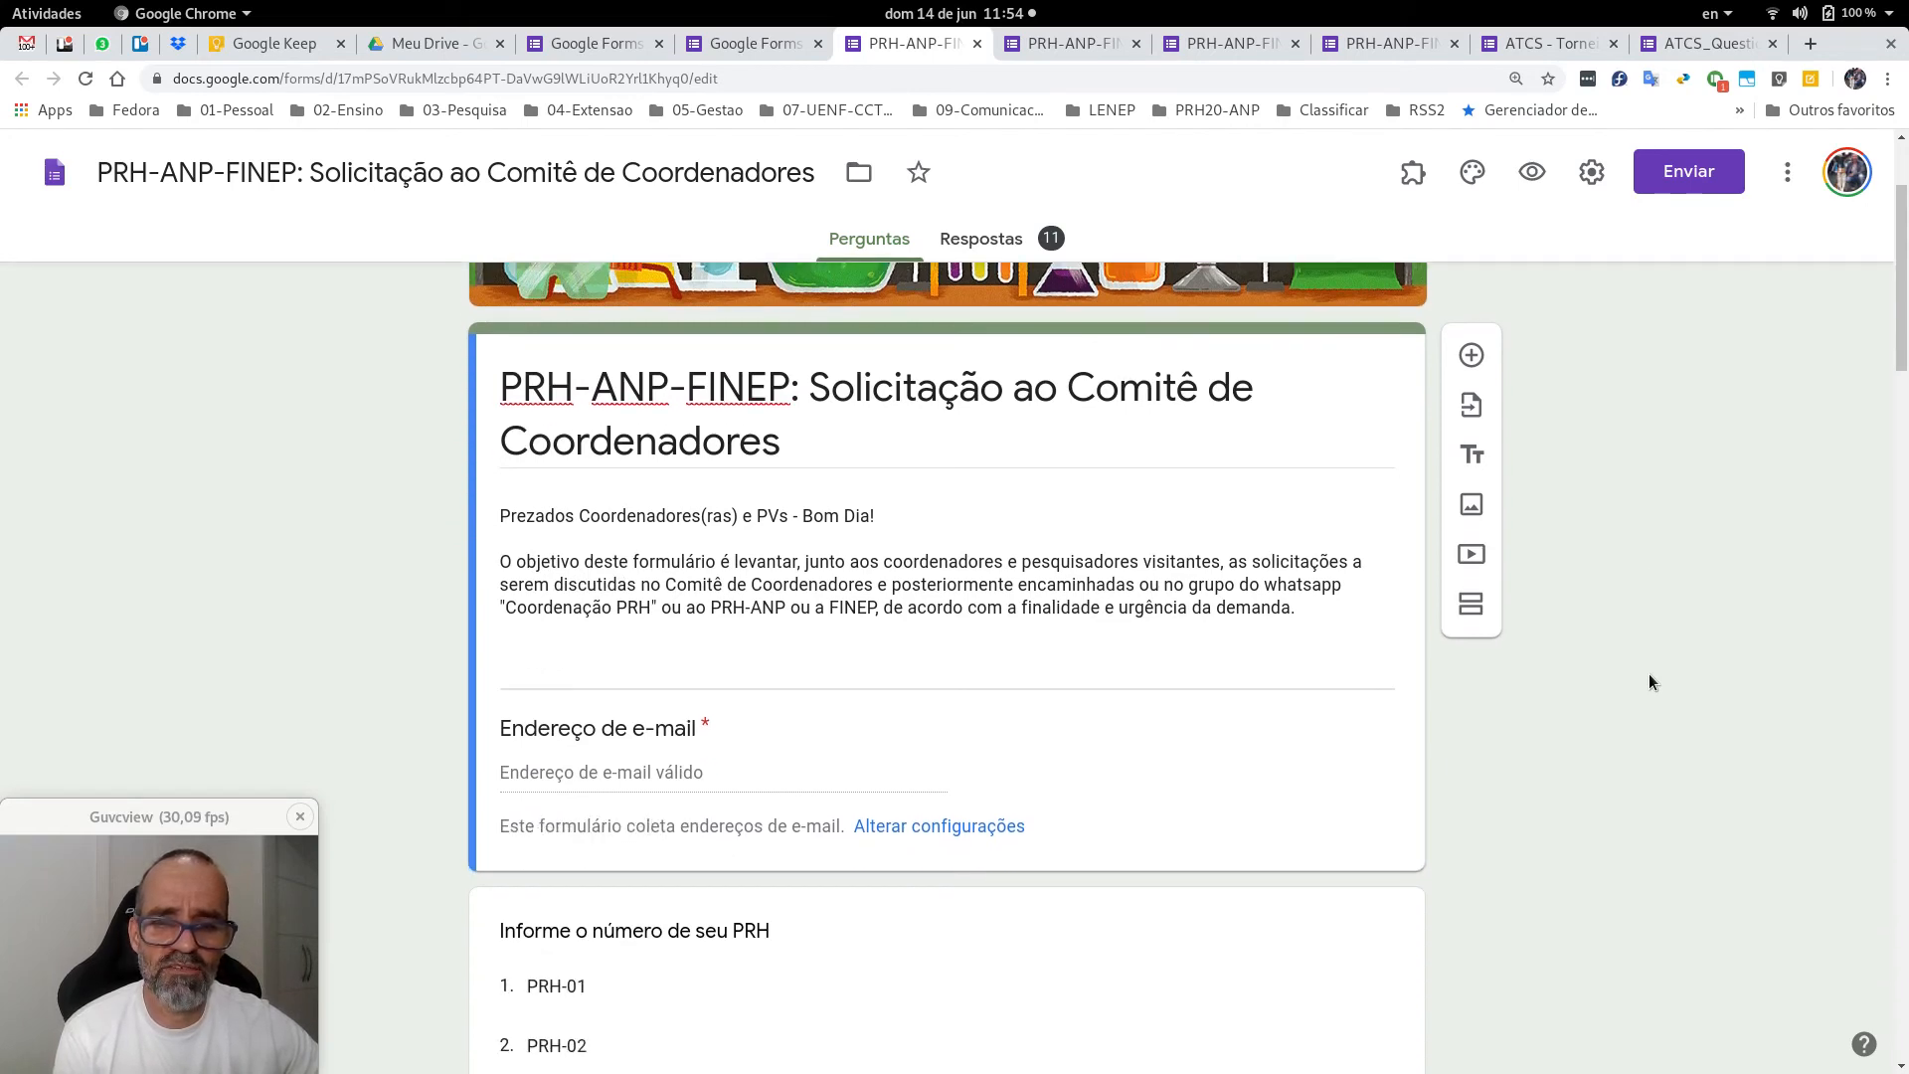
scroll(1648, 683, "down", 1)
scroll(806, 407, "up", 1)
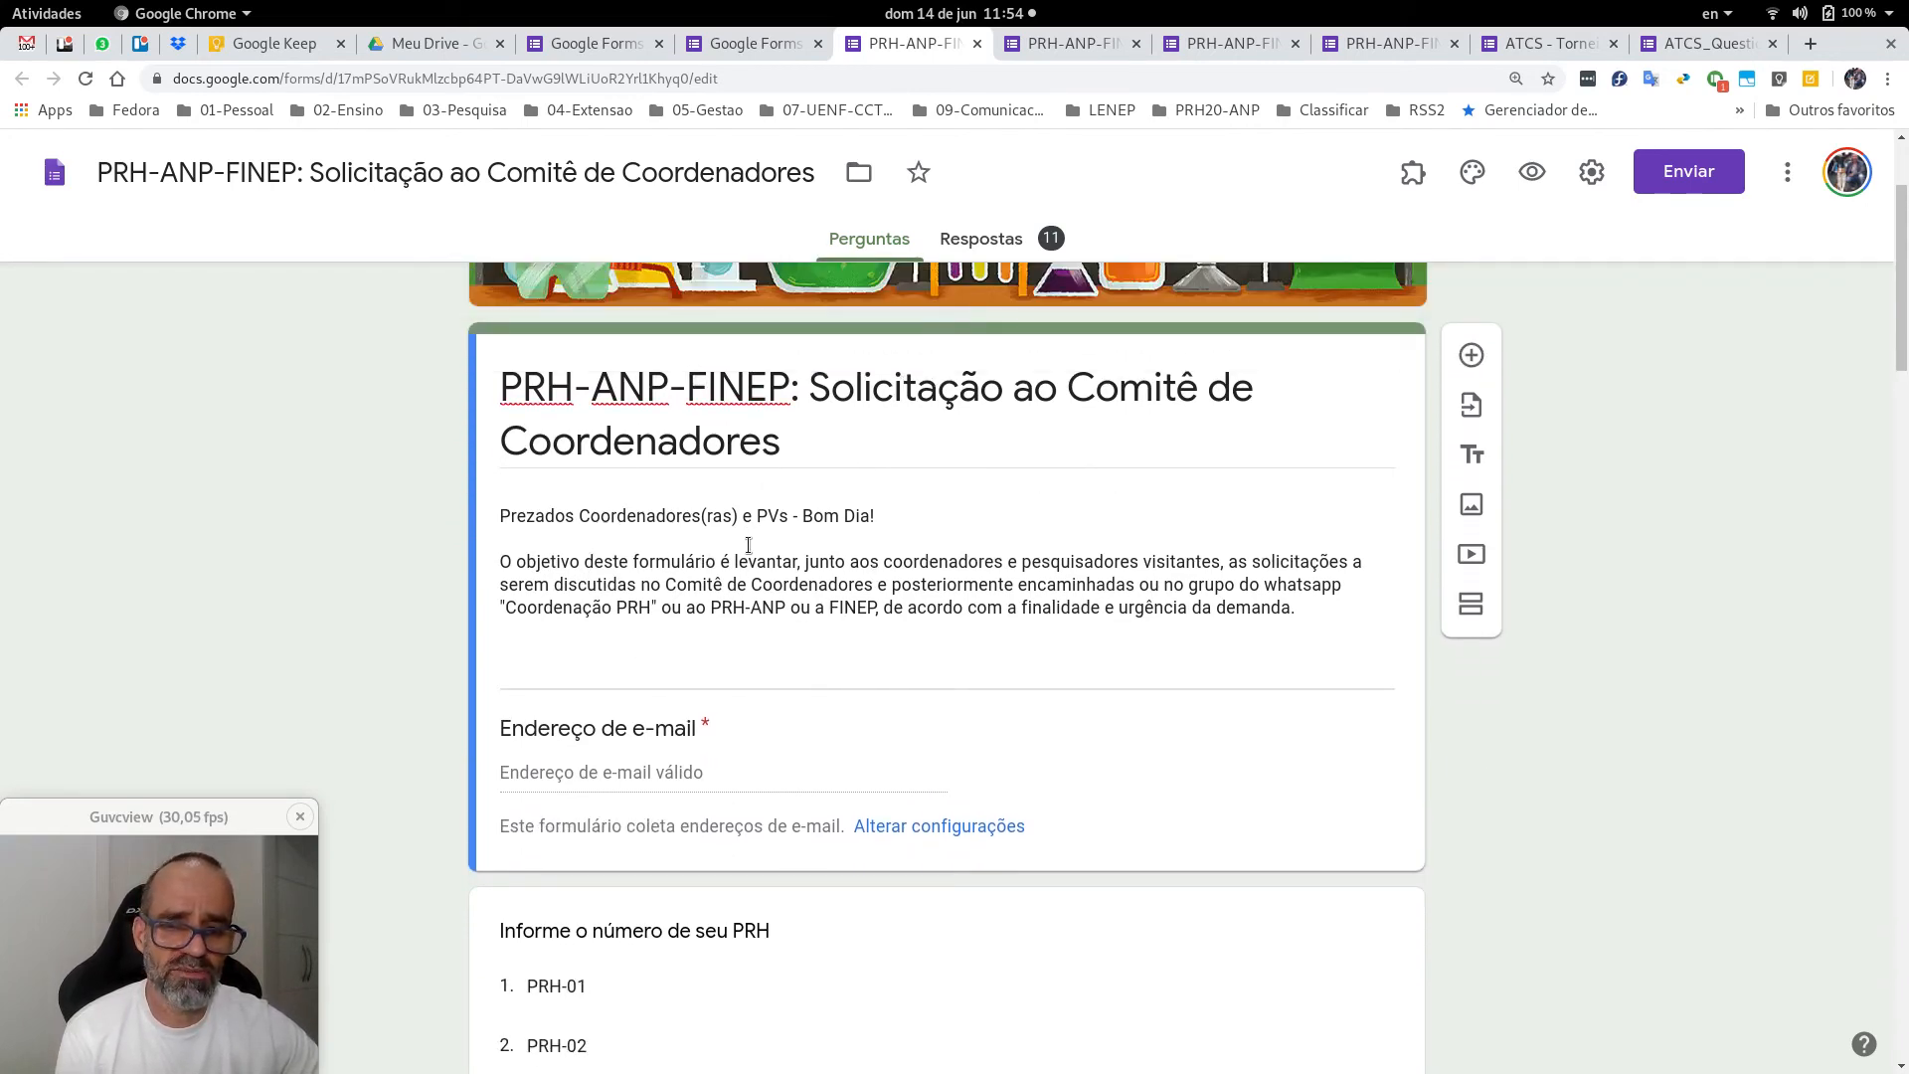
scroll(731, 696, "down", 1)
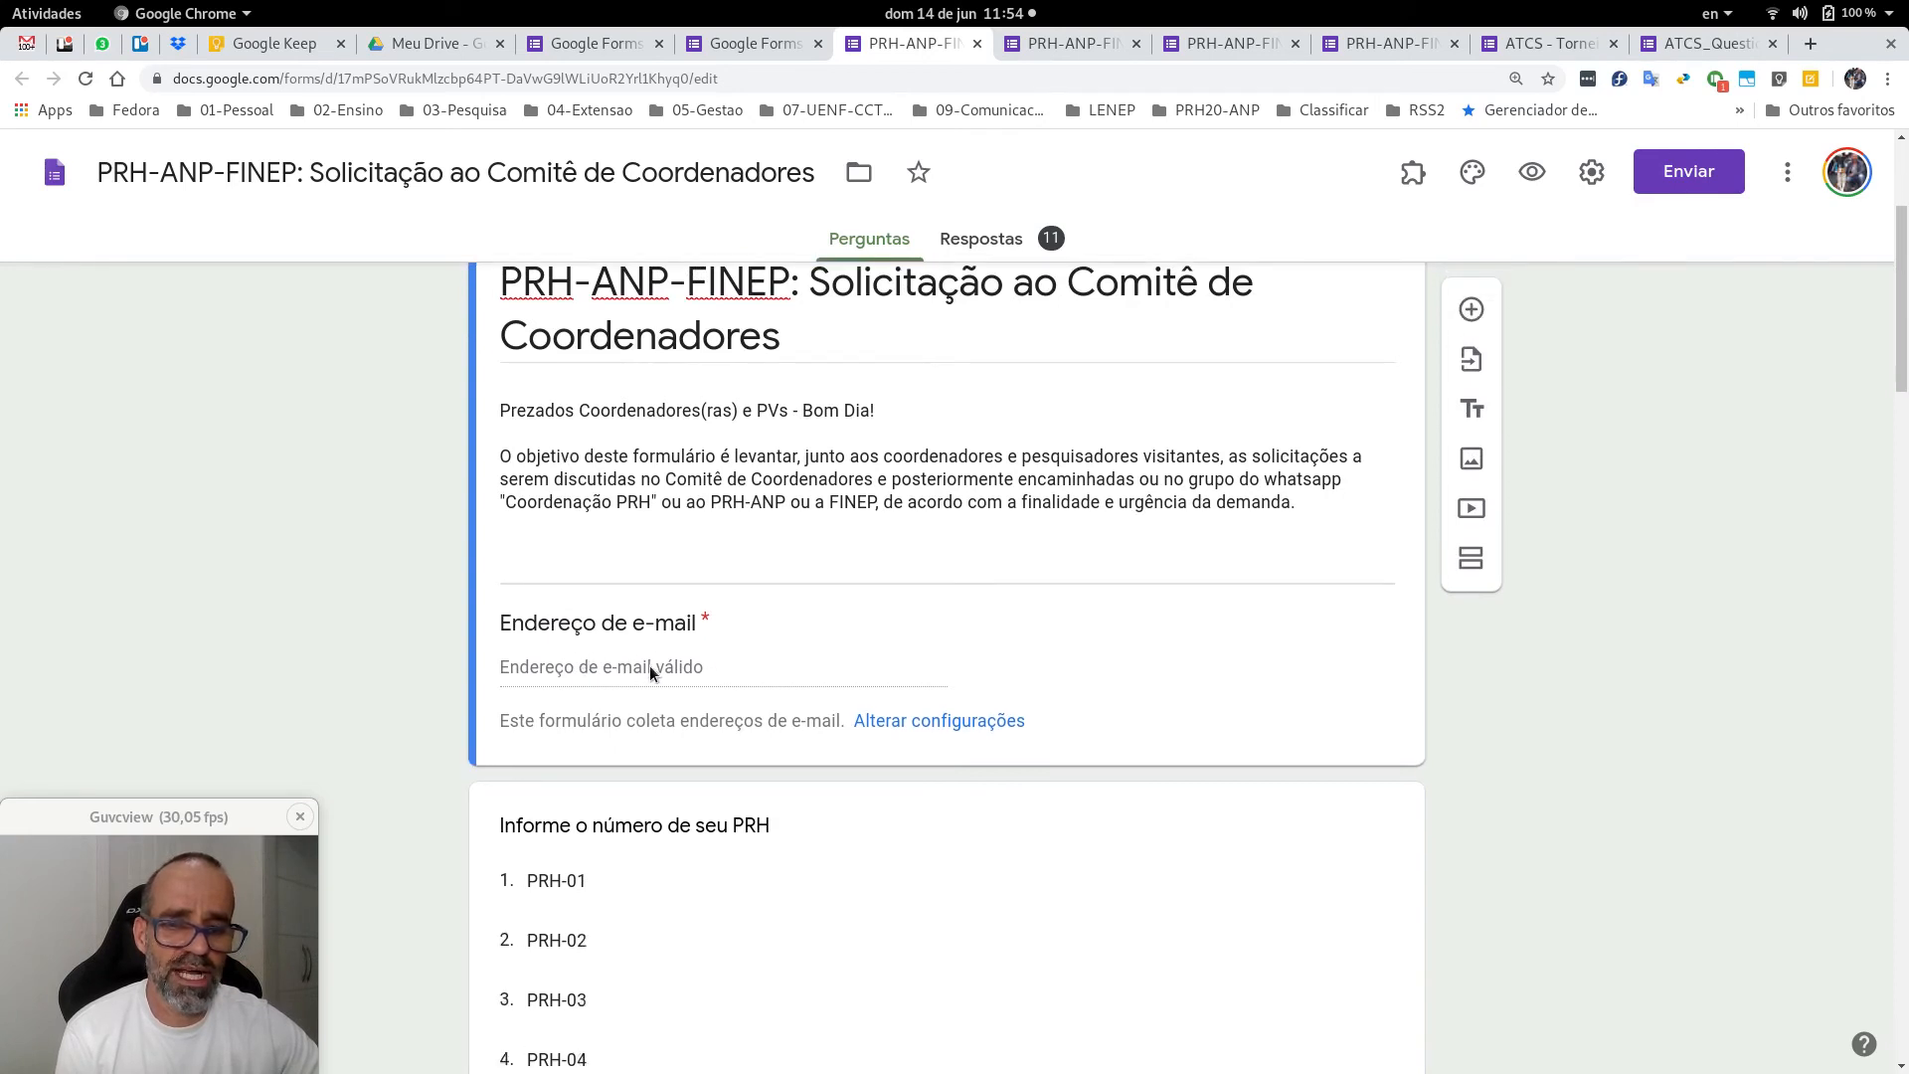
scroll(880, 660, "down", 5)
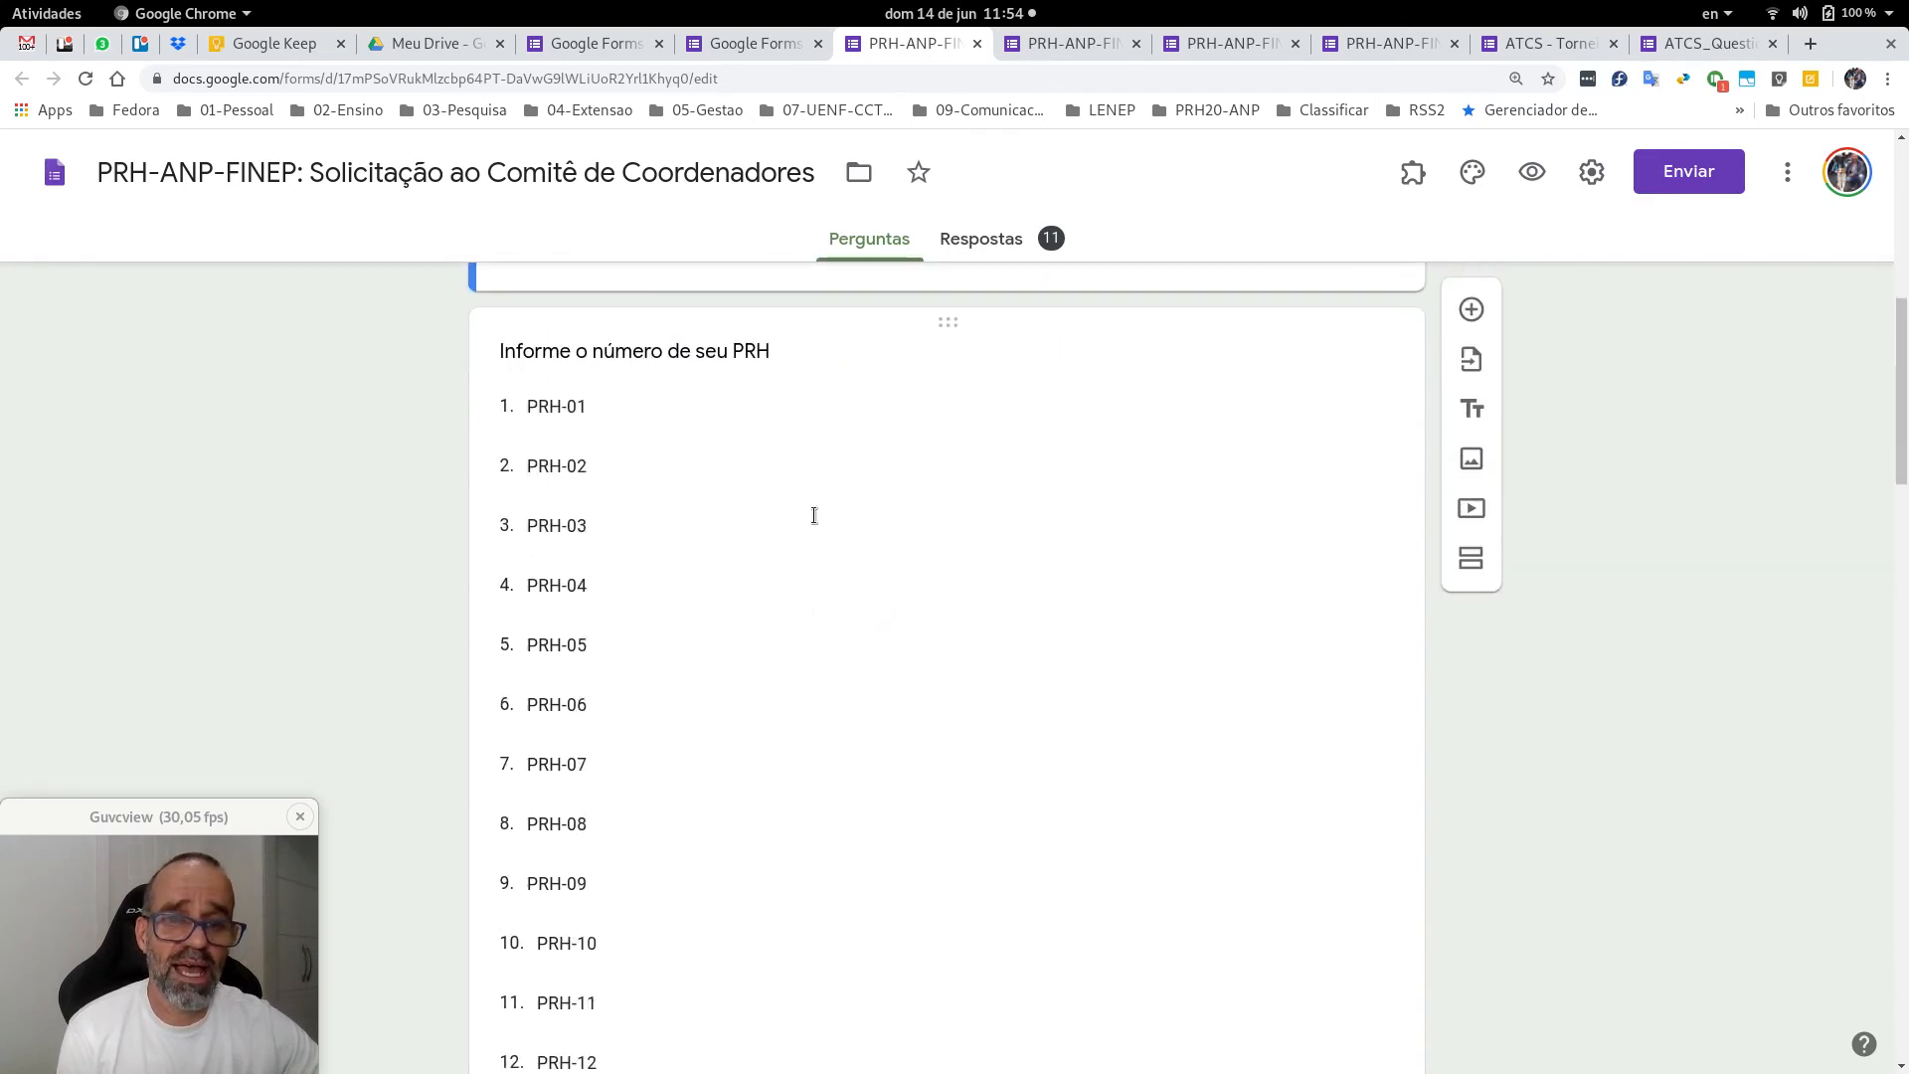
scroll(815, 515, "down", 13)
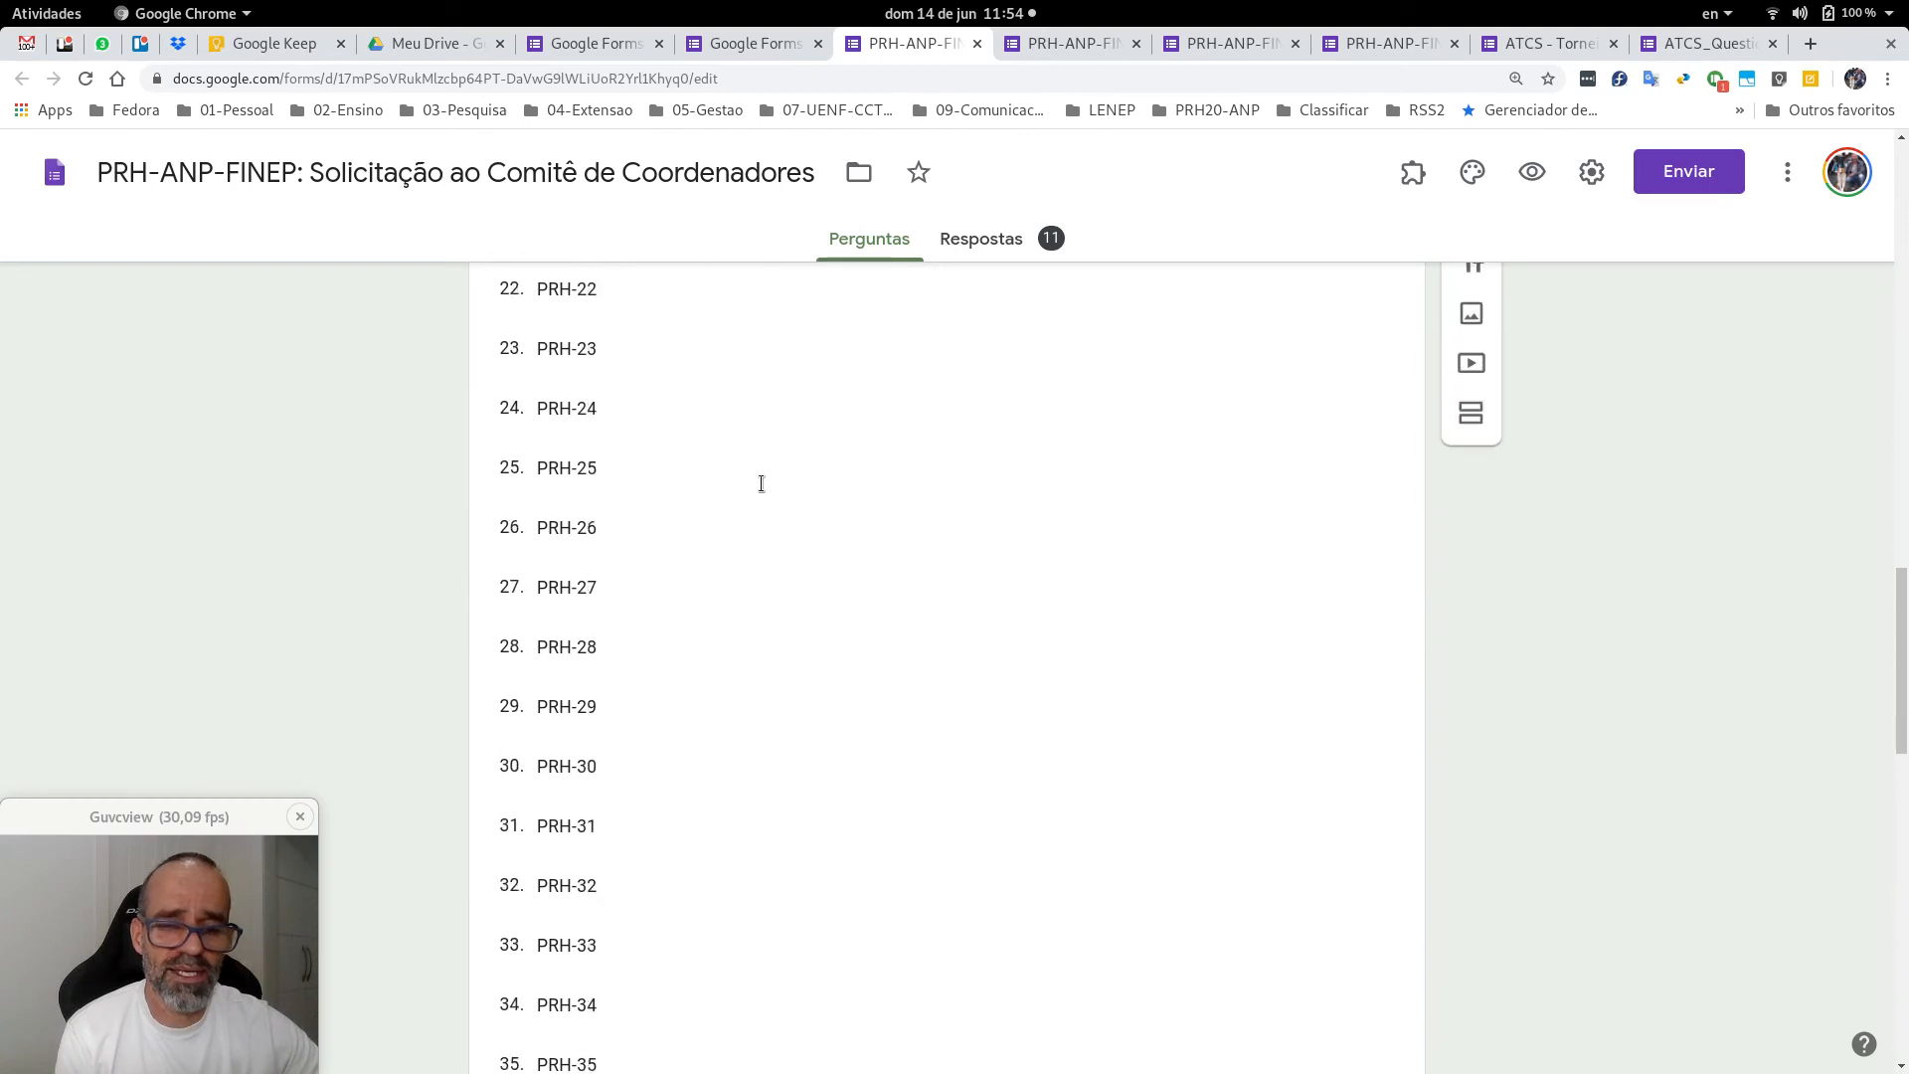
scroll(762, 484, "down", 15)
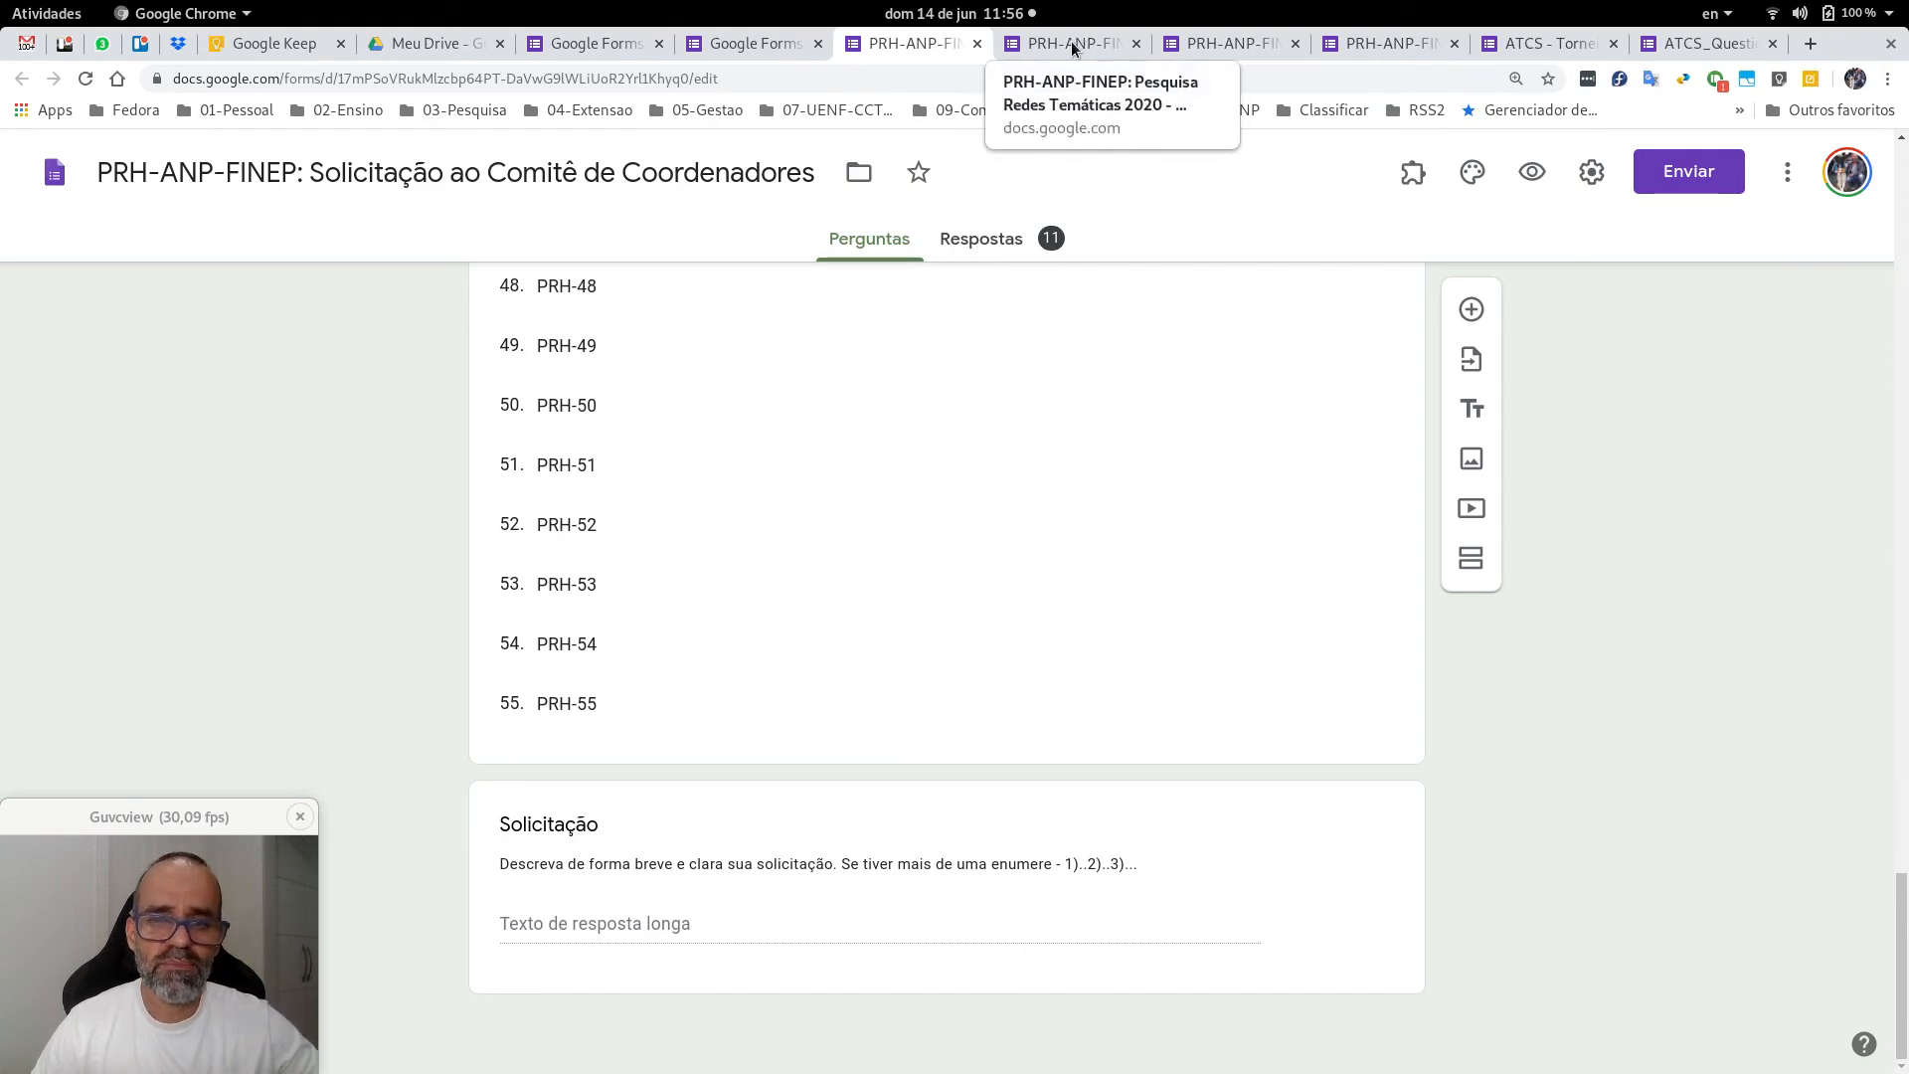
Review the PRH options and the long-answer Solicitação question again, then return to the form's title.
scroll(1643, 692, "up", 20)
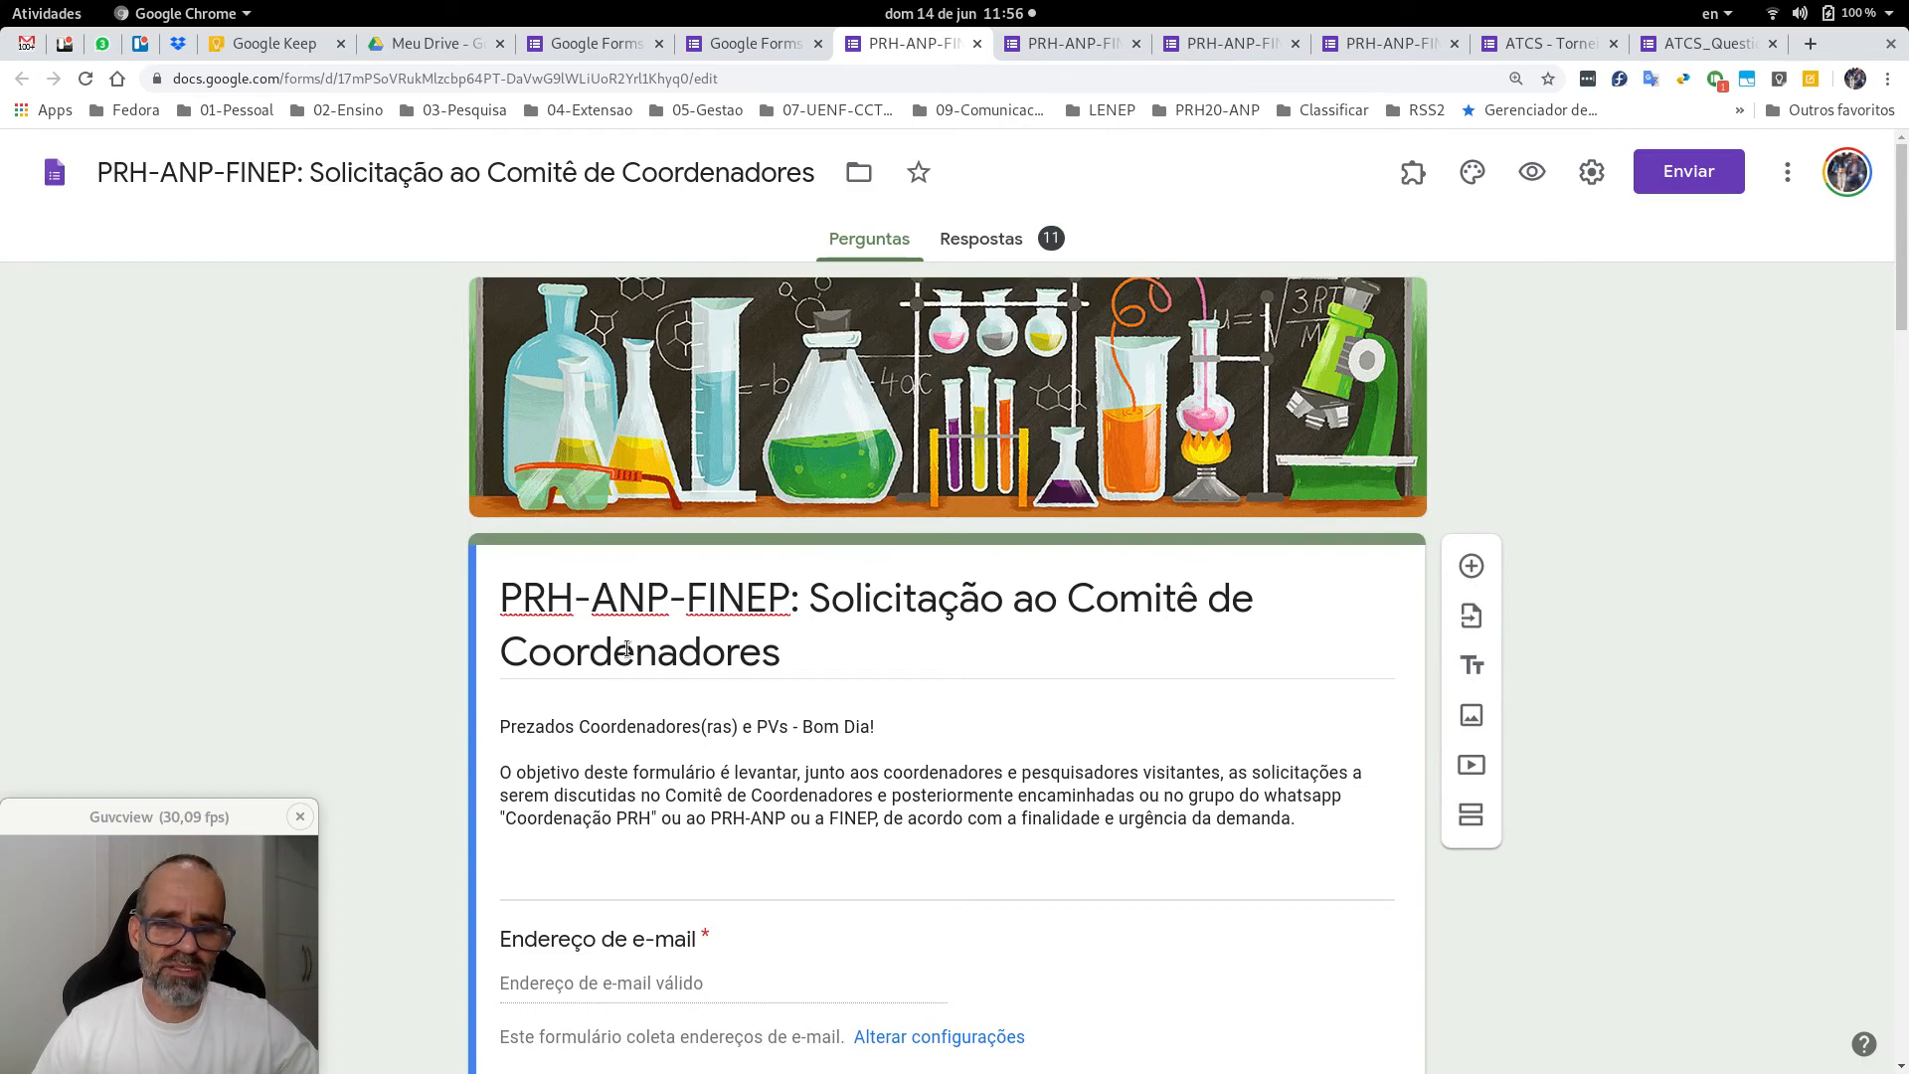
scroll(978, 626, "down", 2)
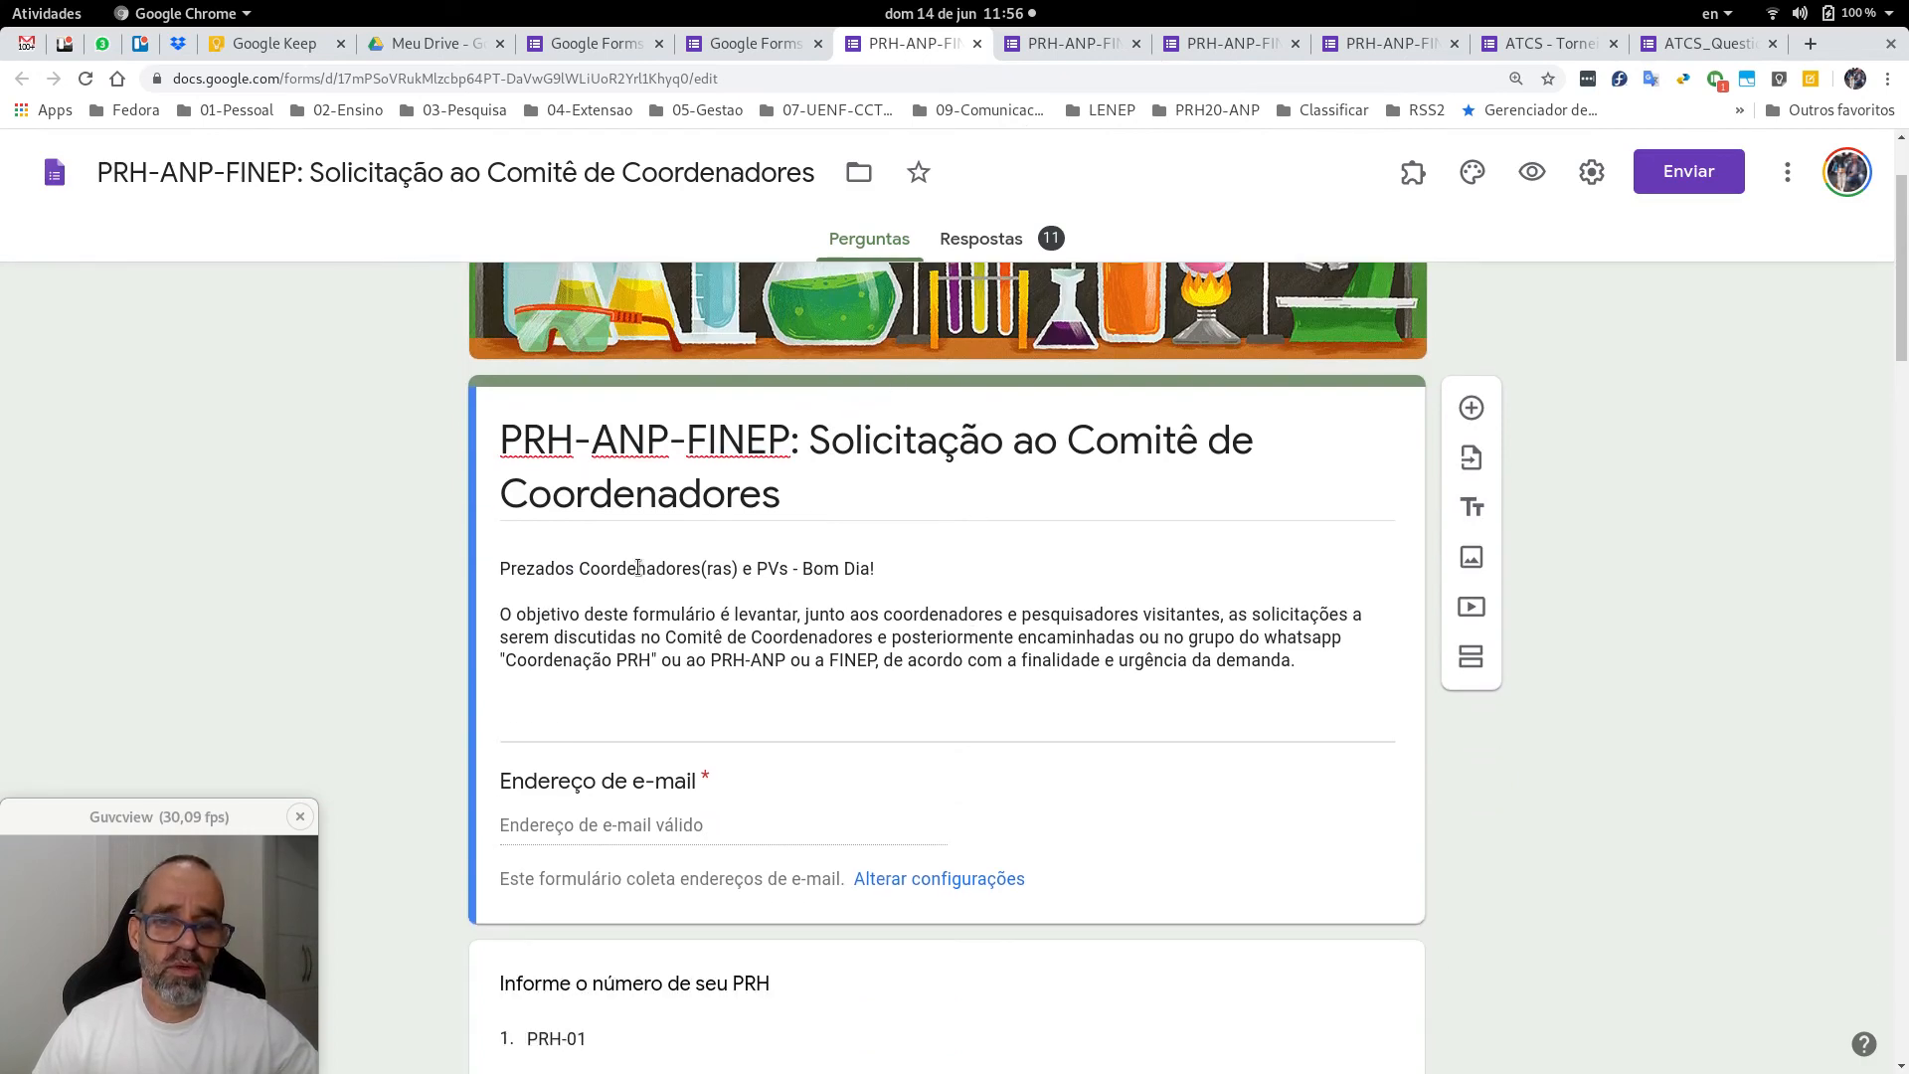
scroll(895, 666, "down", 3)
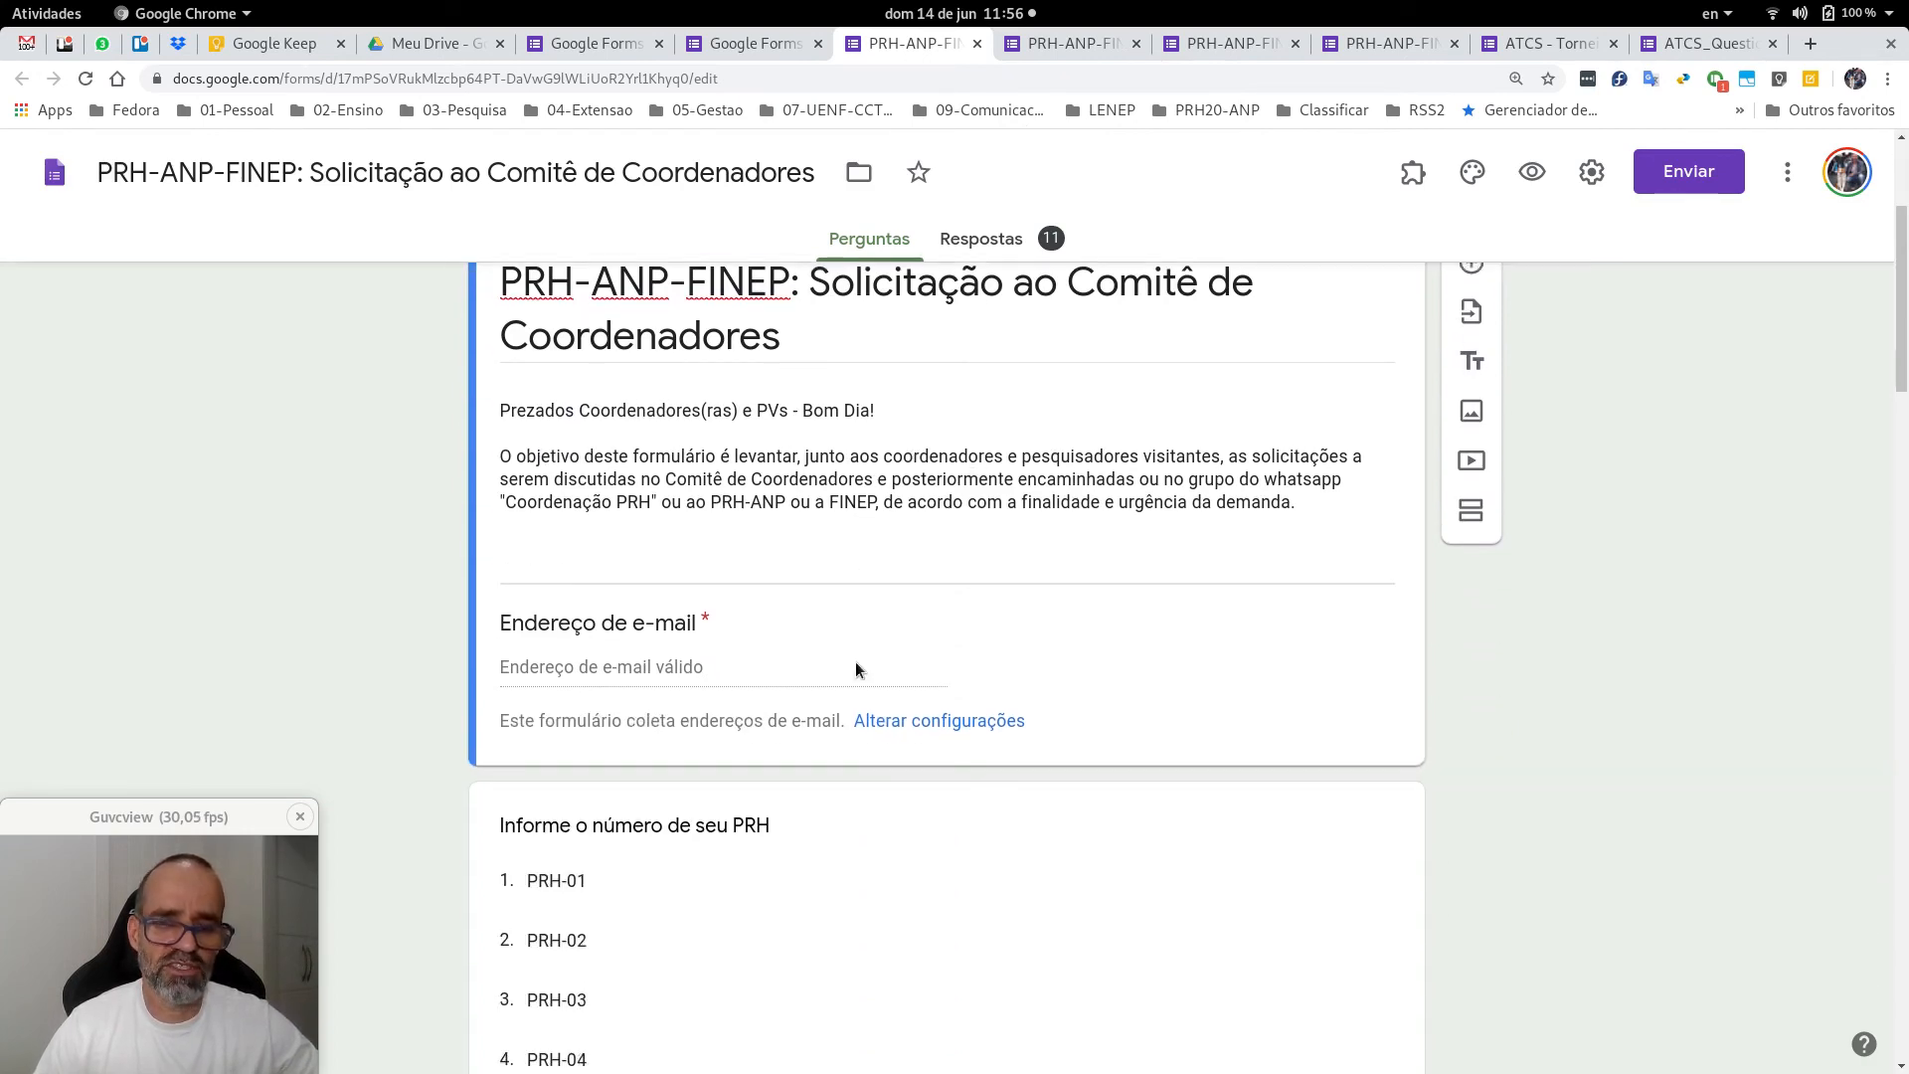
scroll(959, 661, "down", 5)
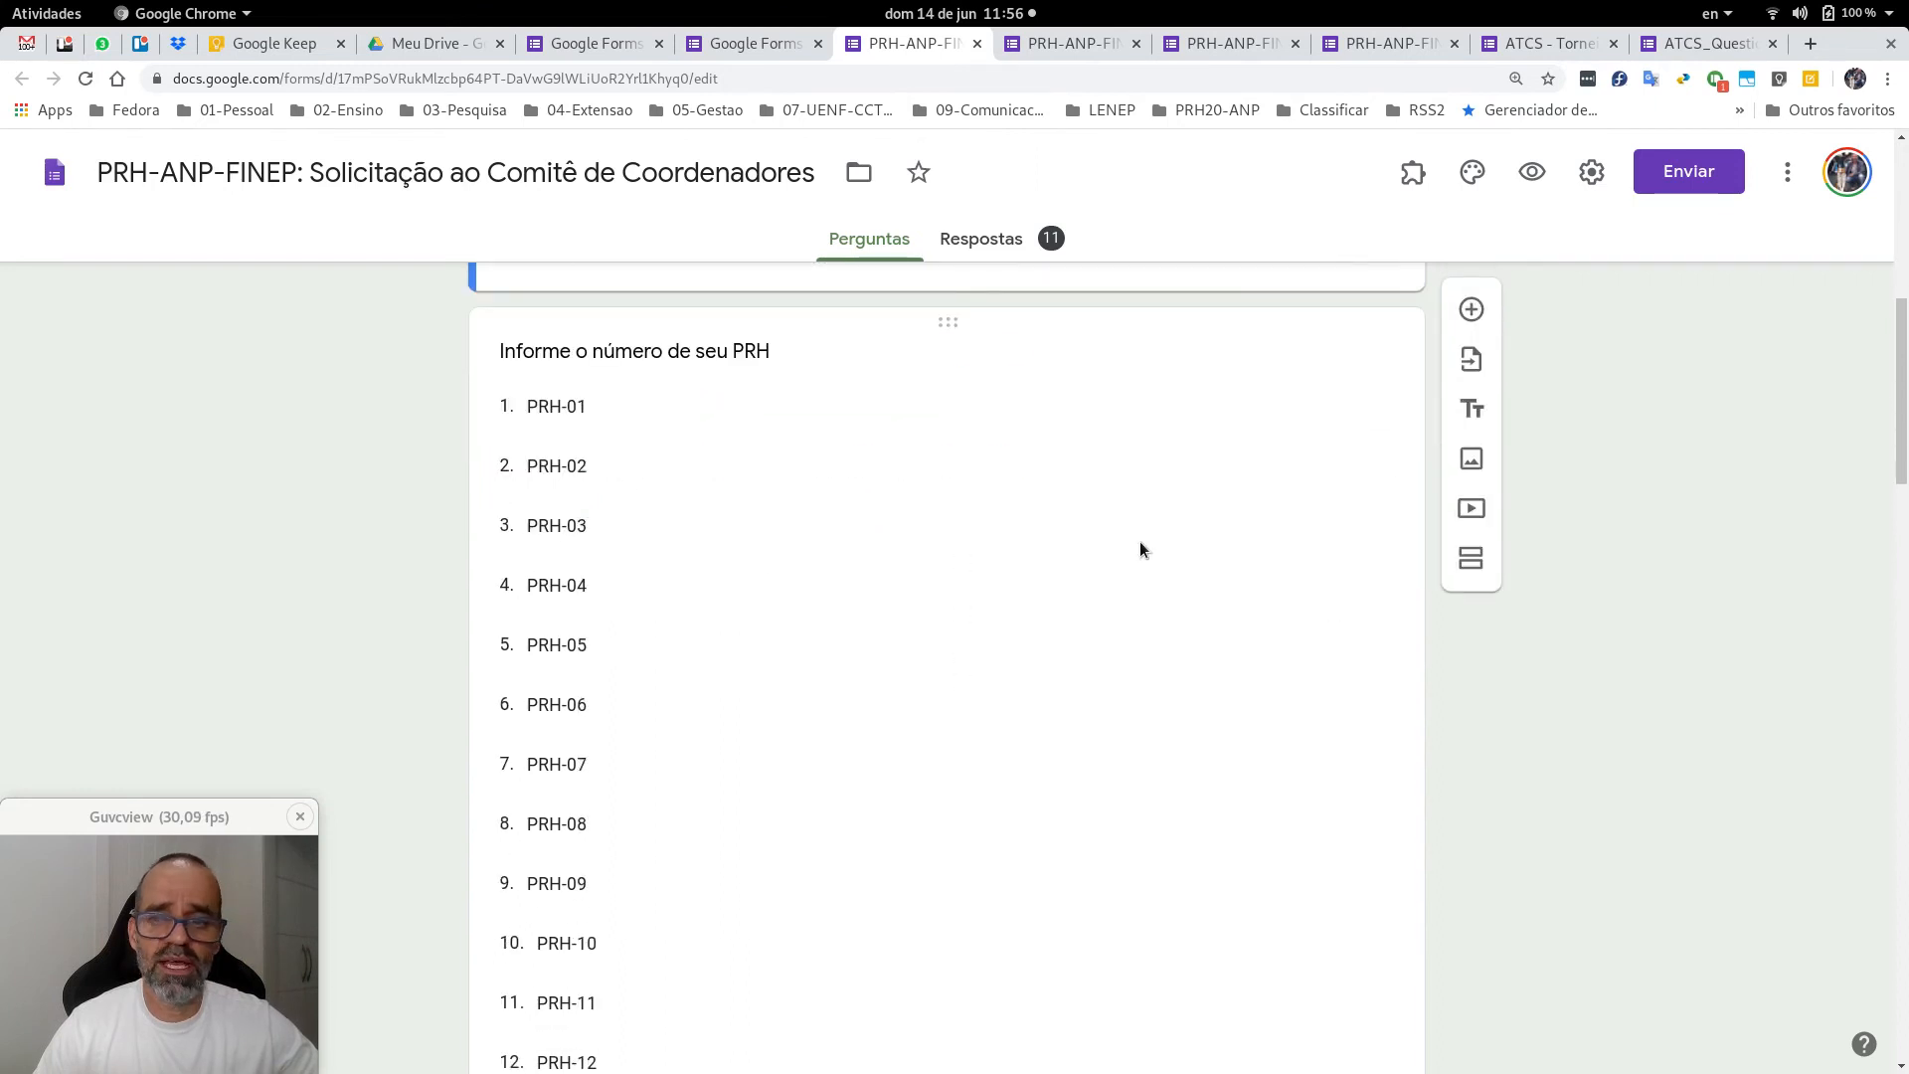
scroll(1602, 789, "down", 20)
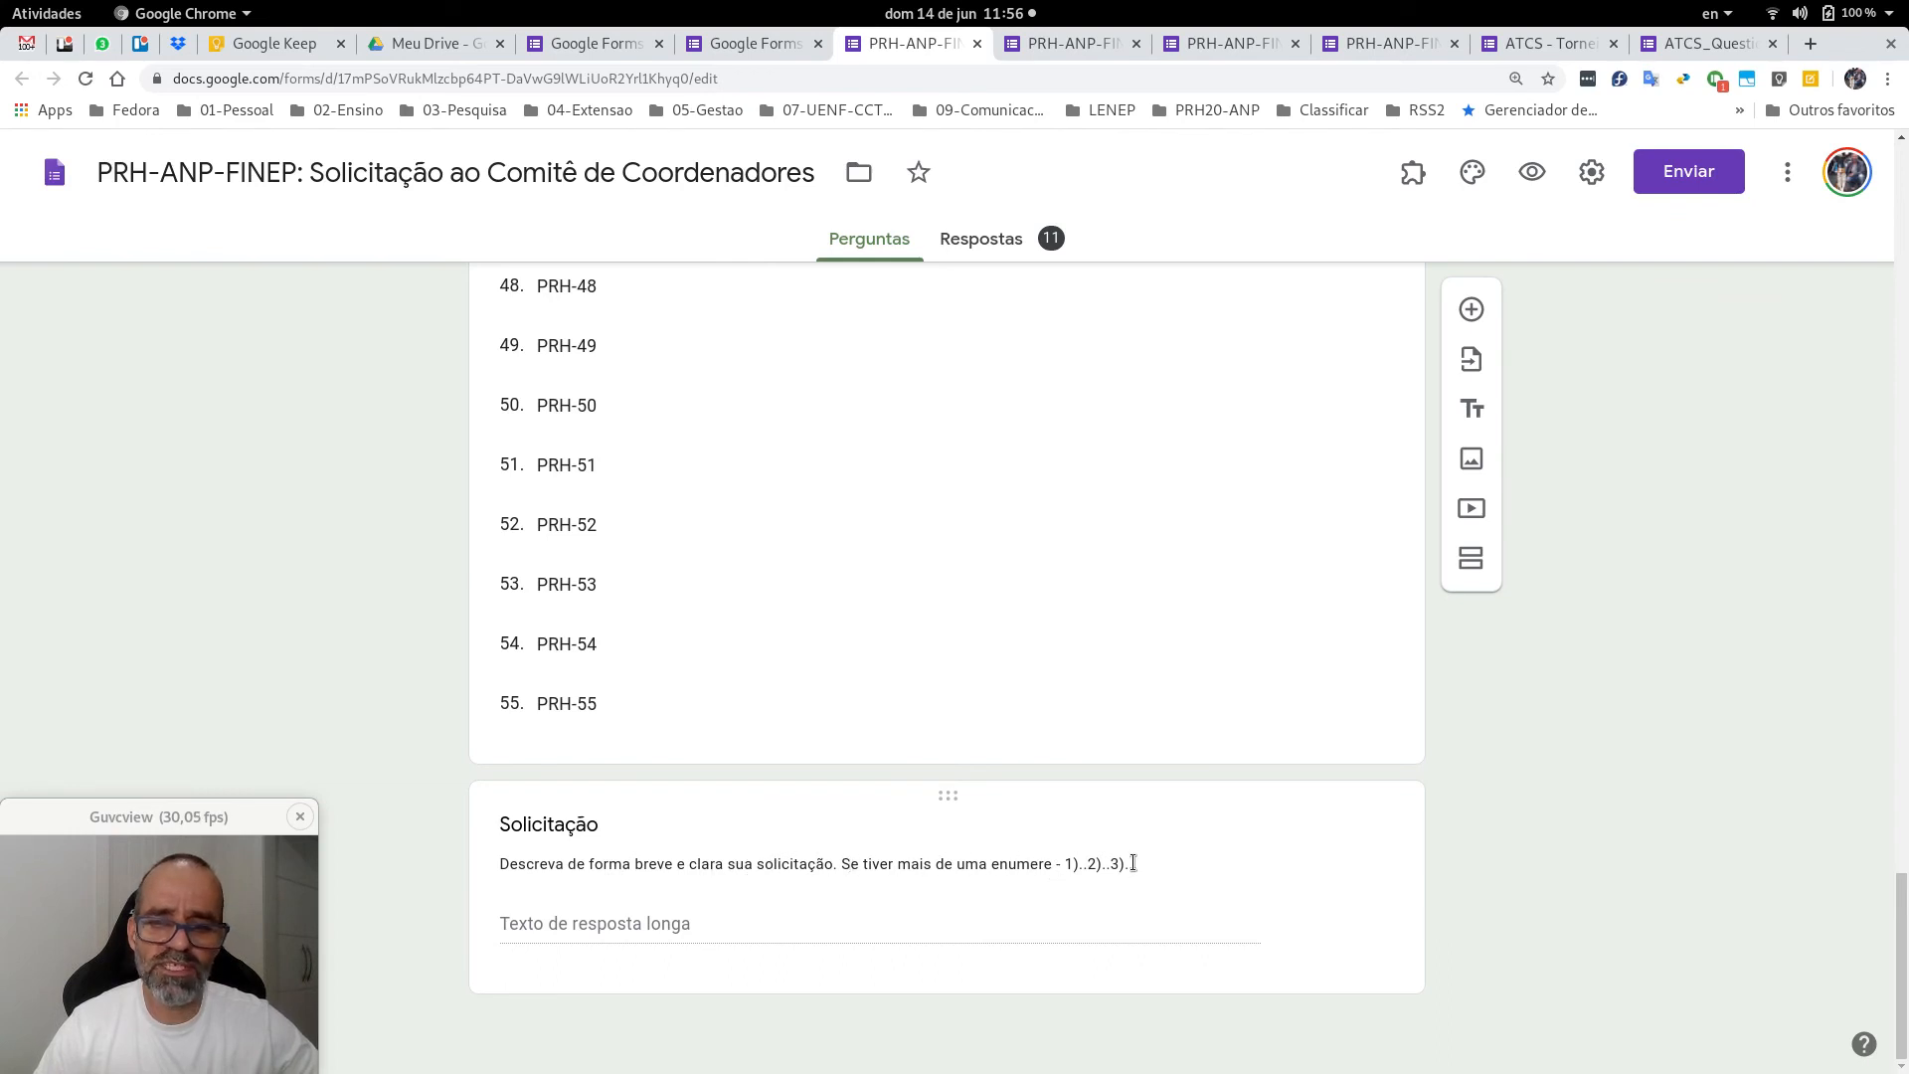
key("Home")
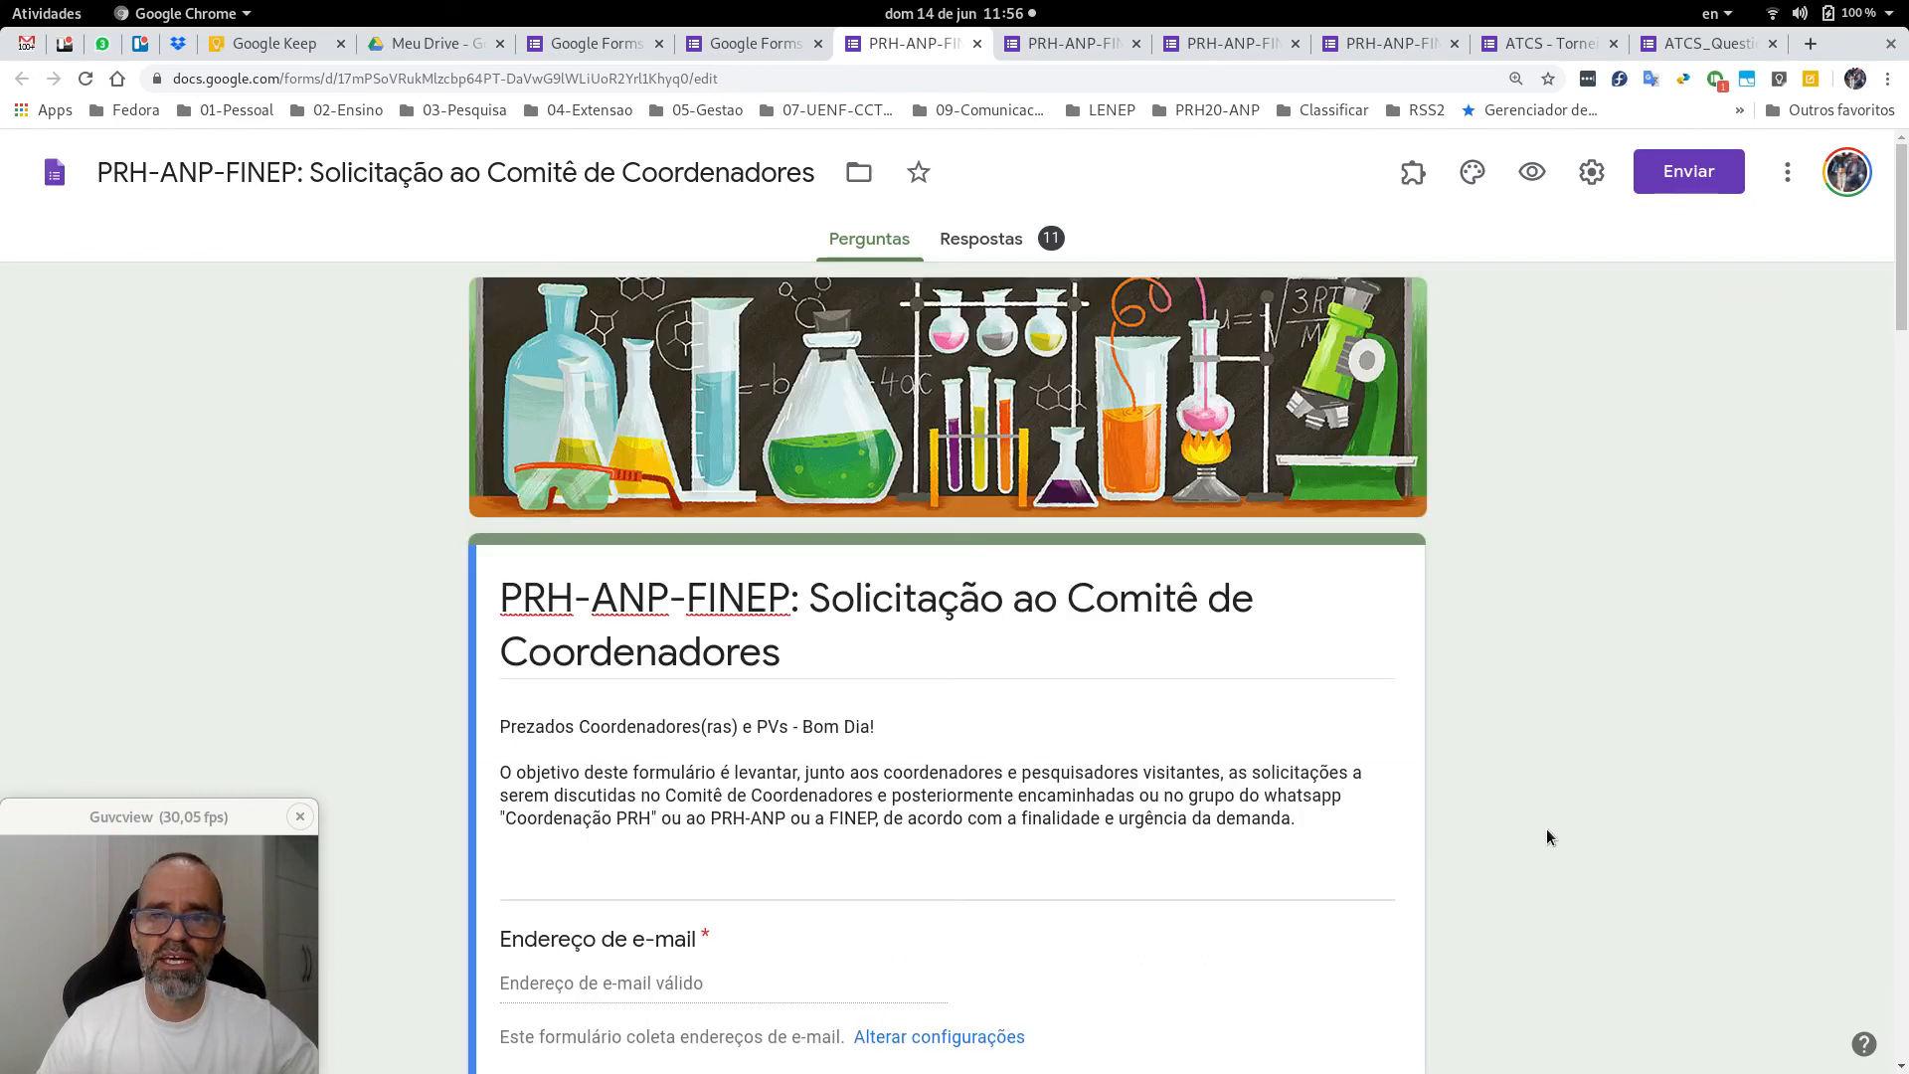
left_click(1534, 173)
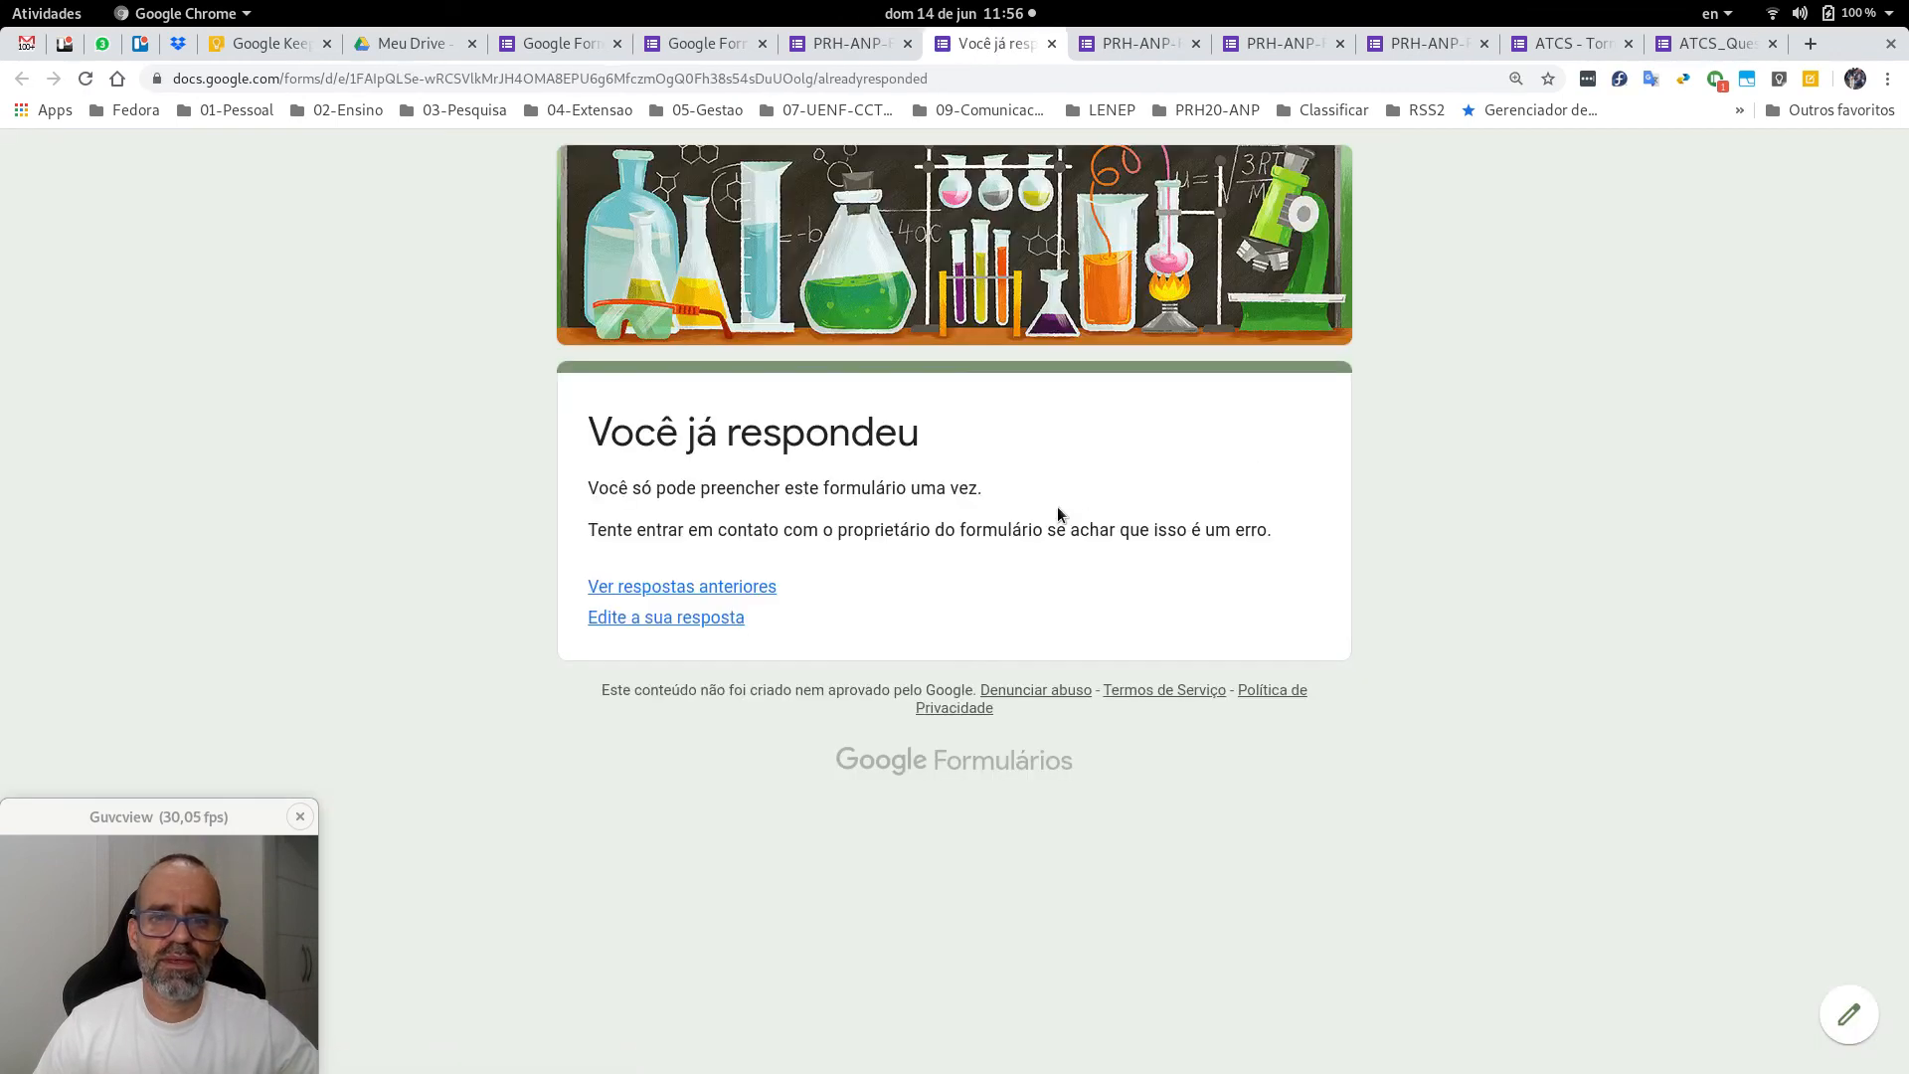
left_click(704, 618)
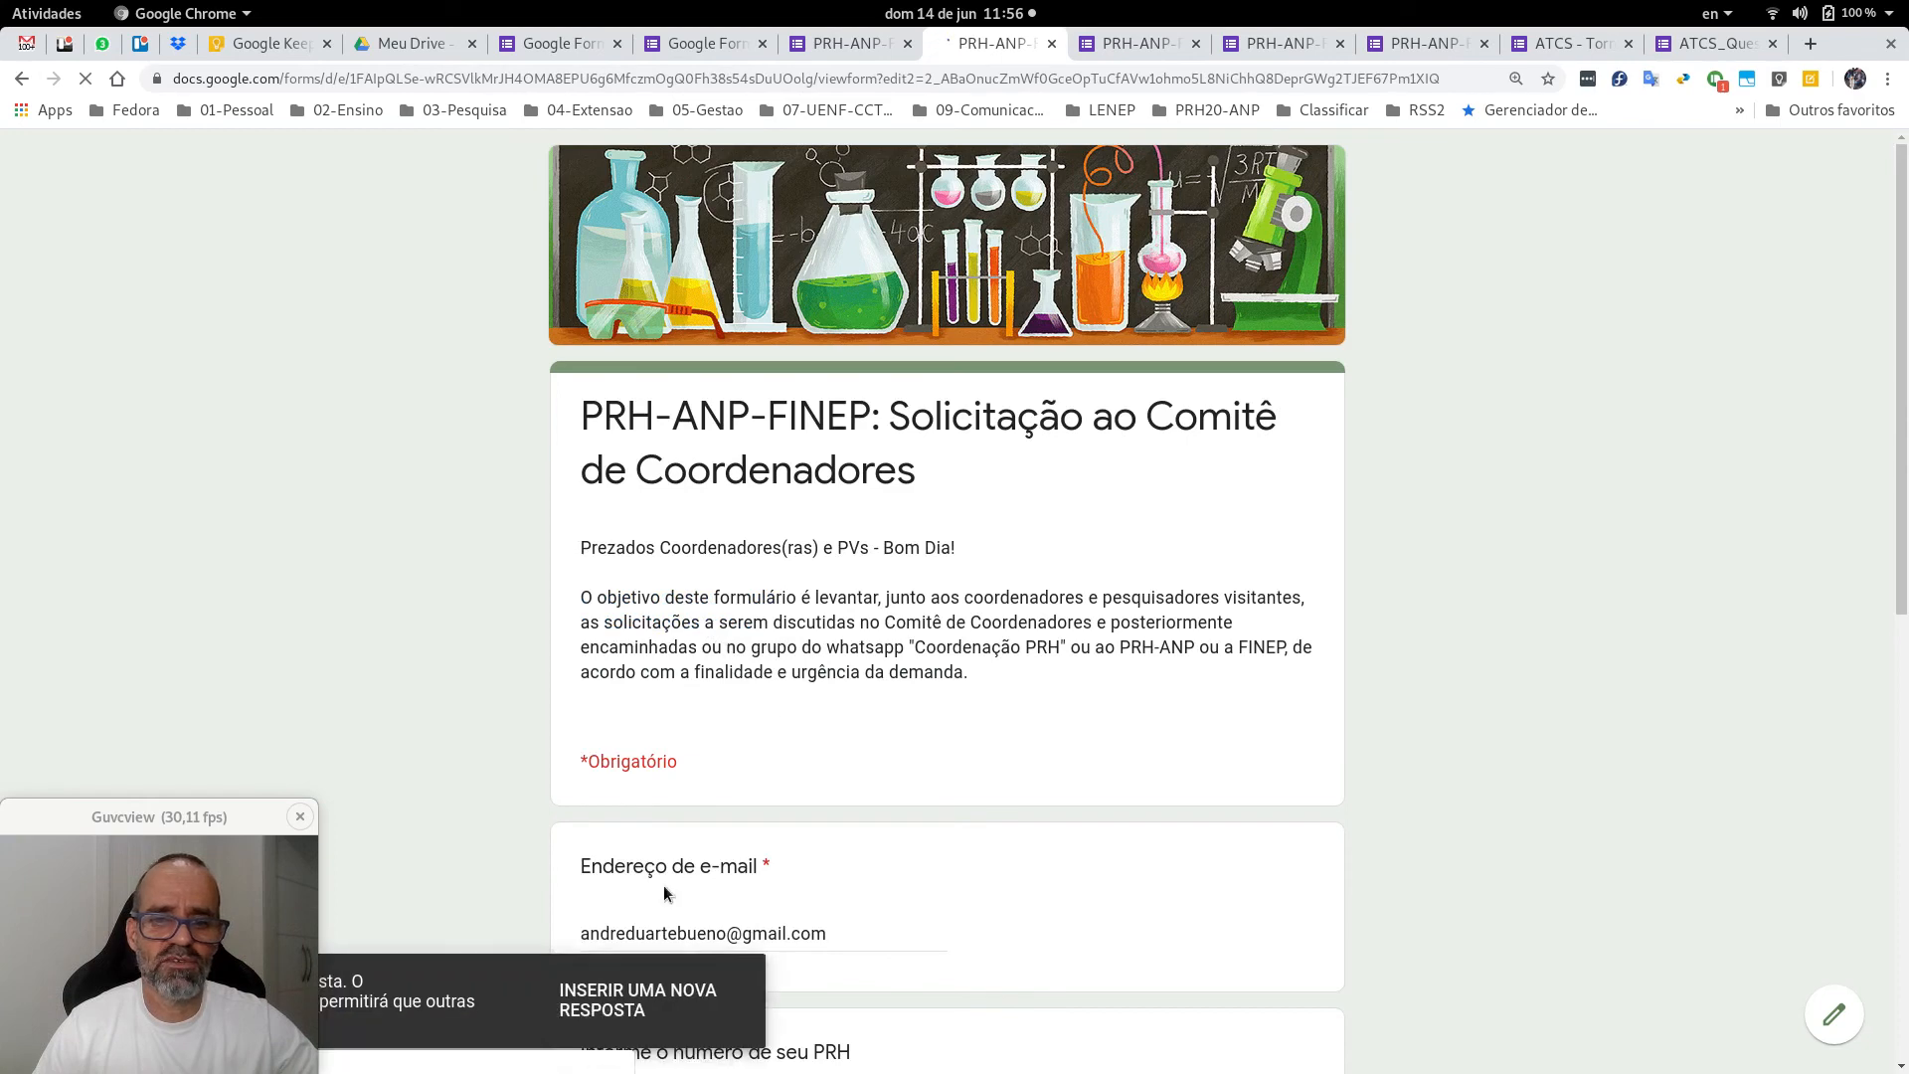
scroll(1016, 765, "down", 2)
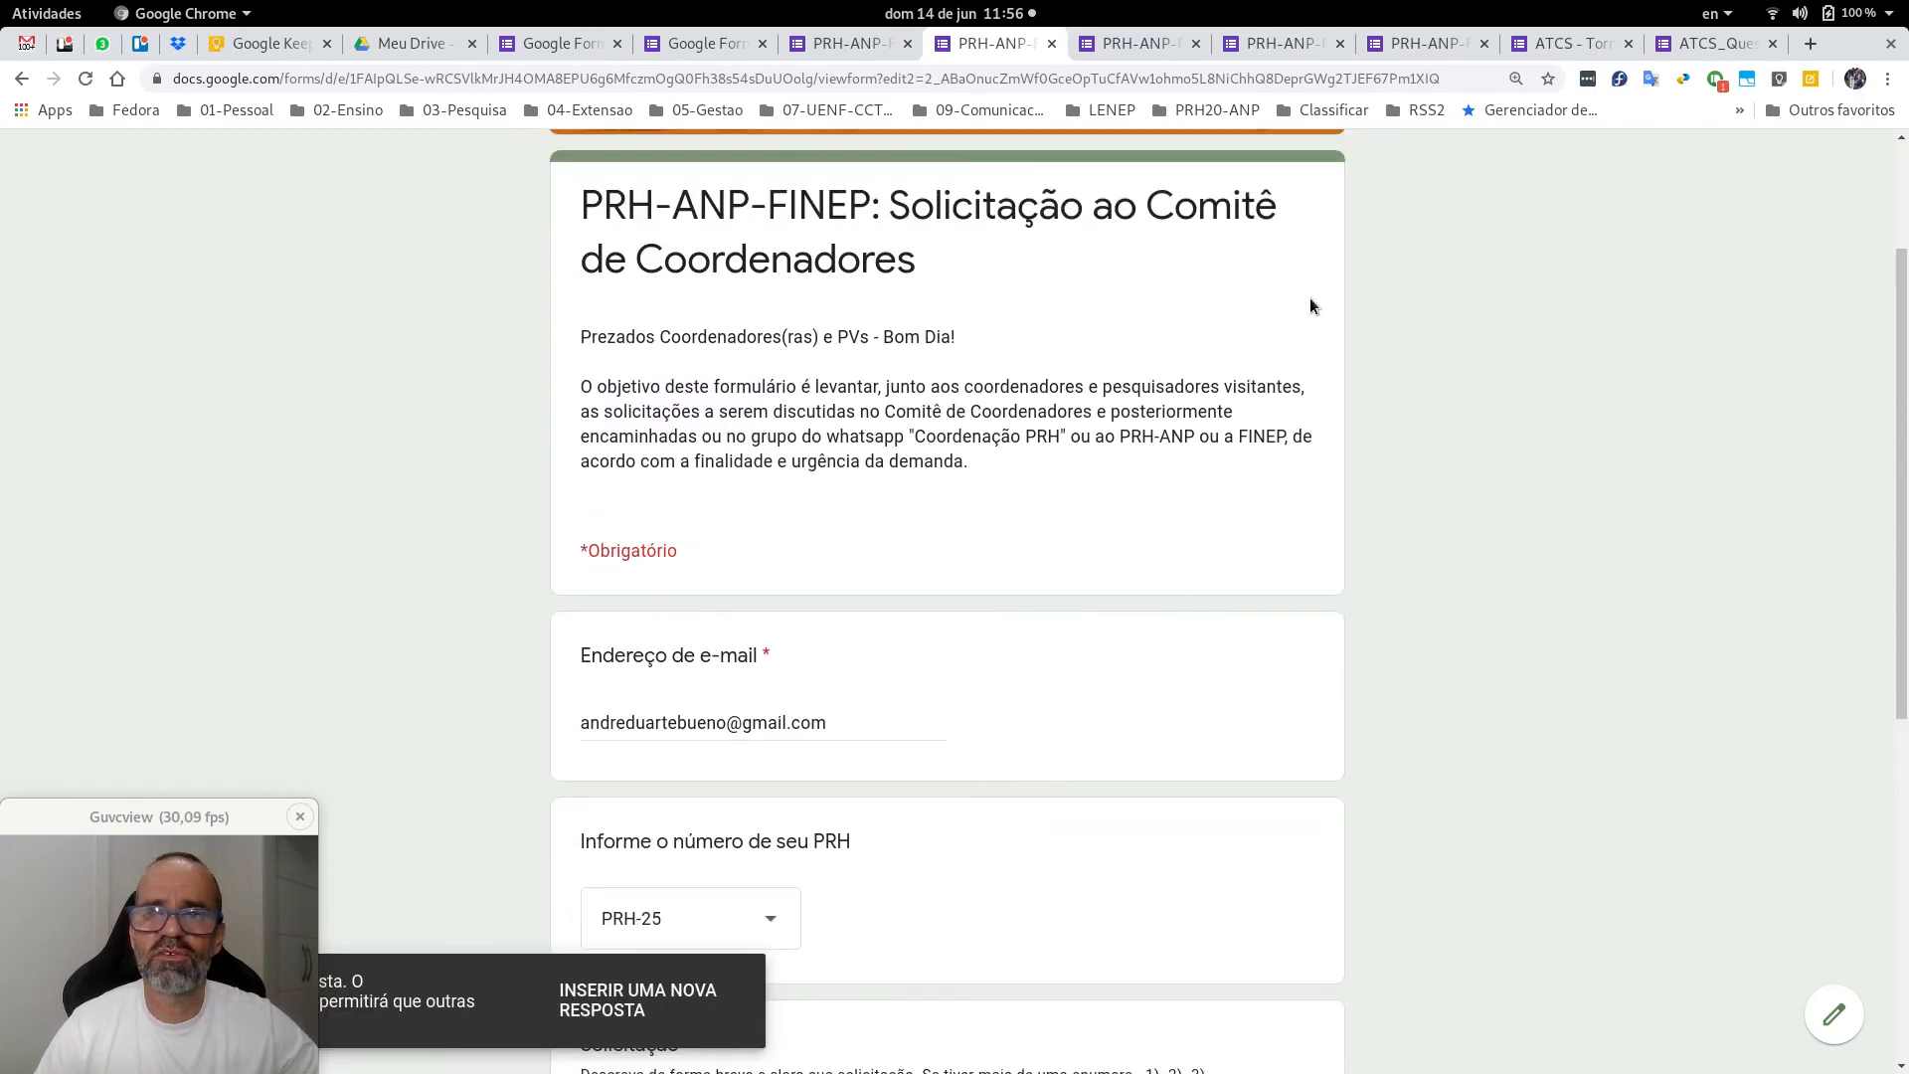
left_click(858, 44)
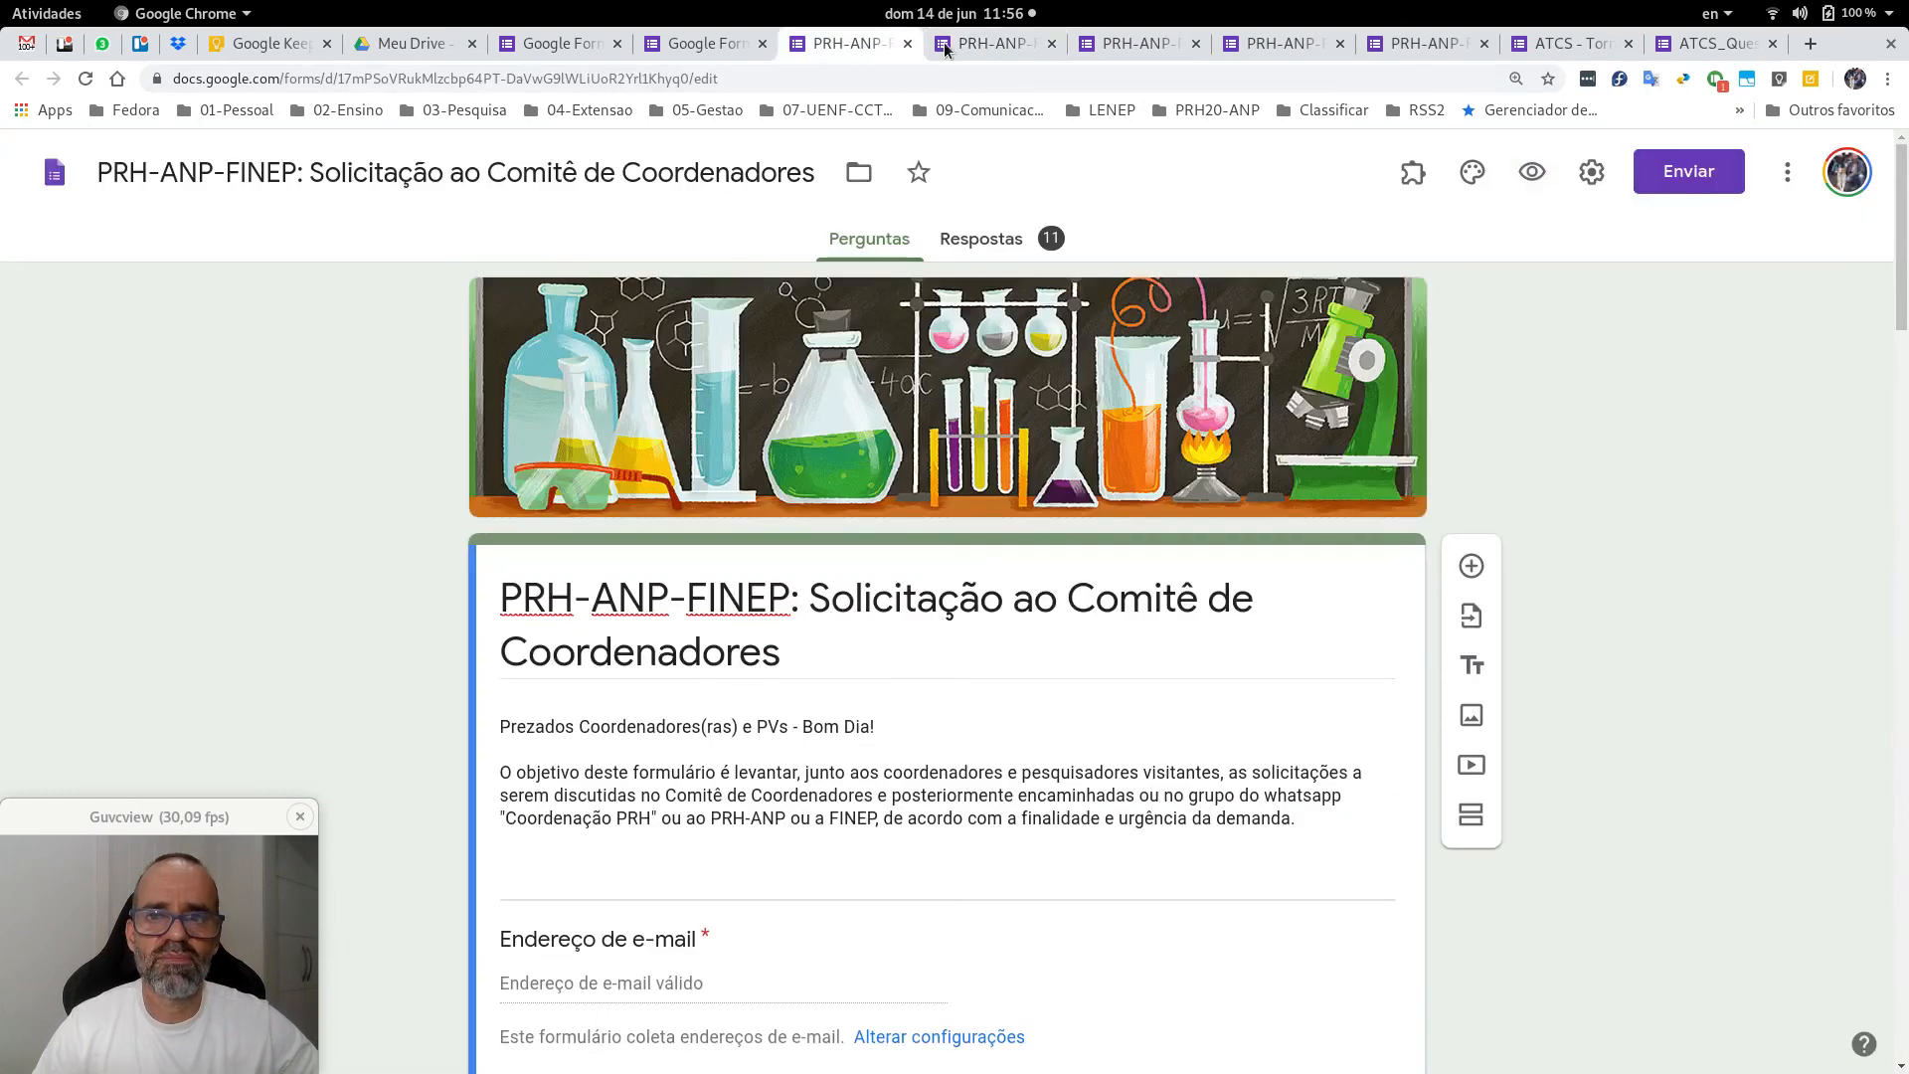
left_click(1024, 48)
left_click(1052, 45)
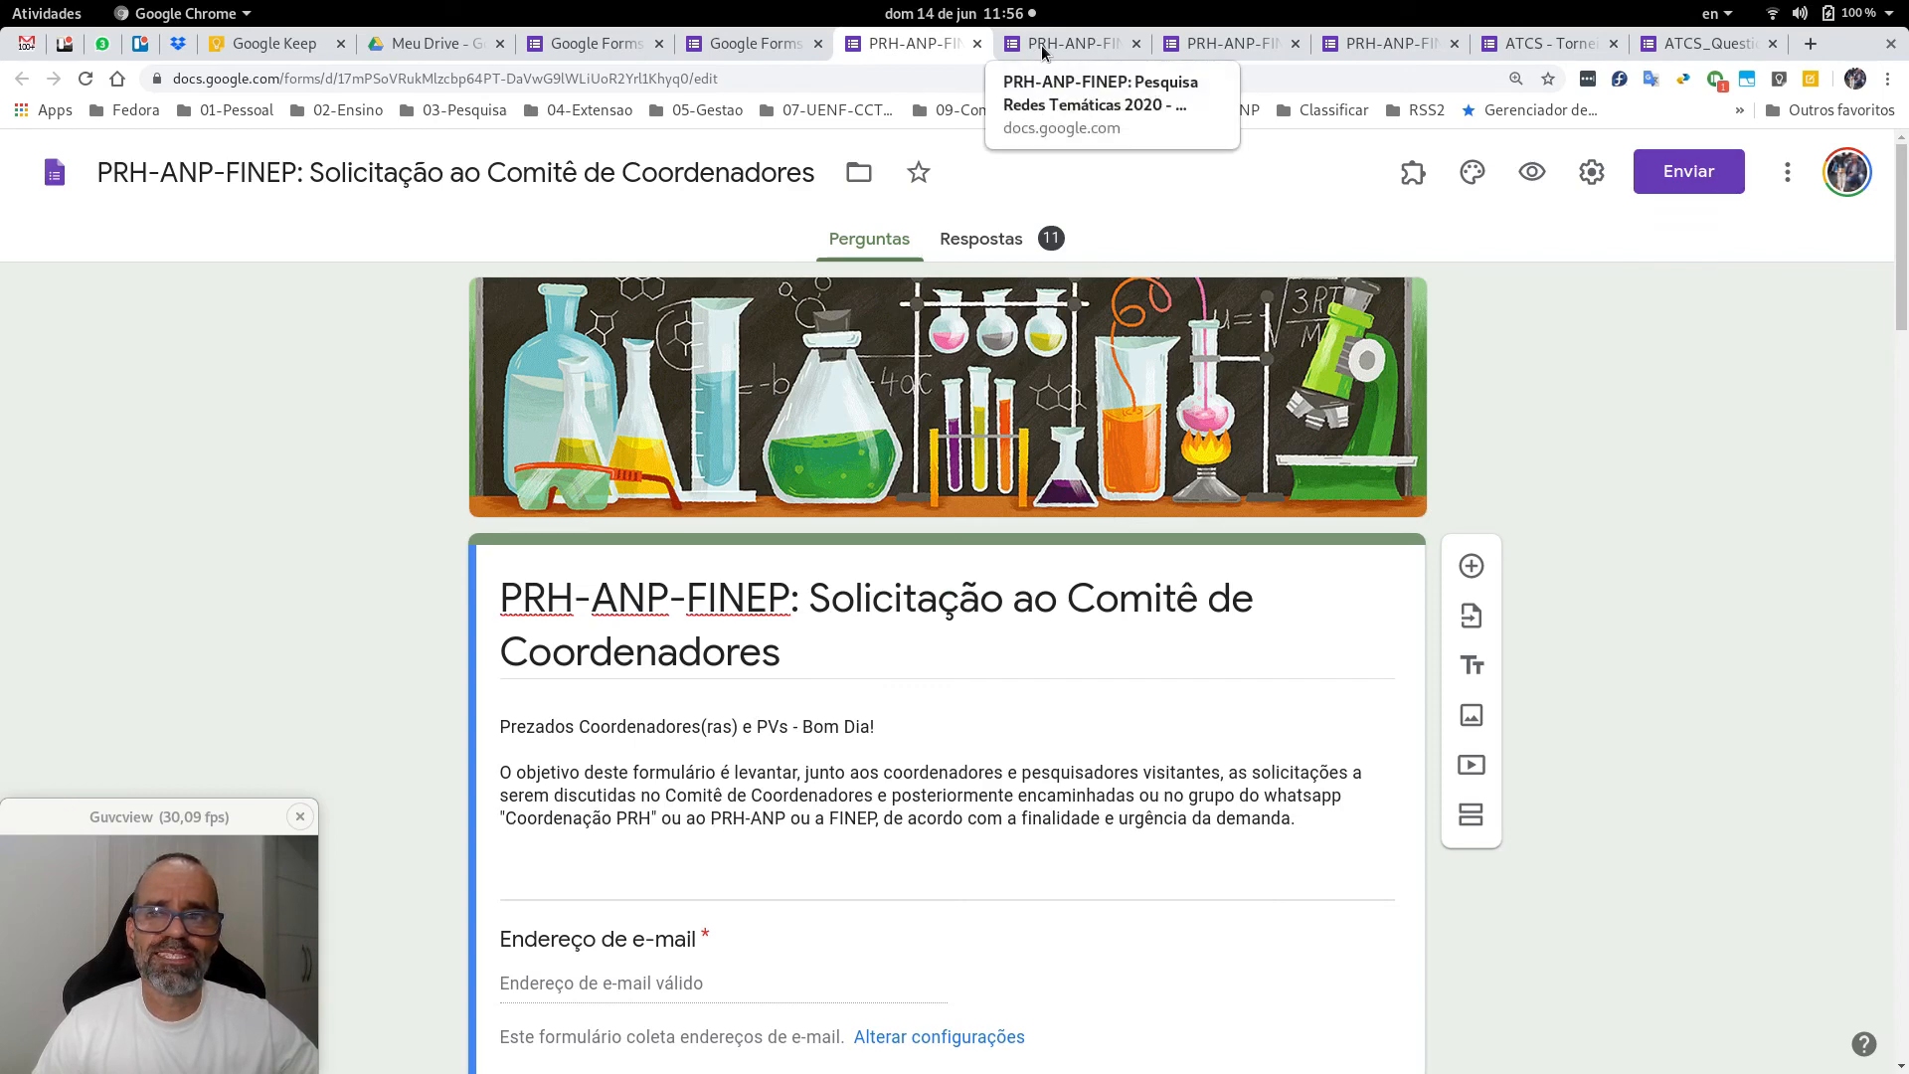
left_click(979, 44)
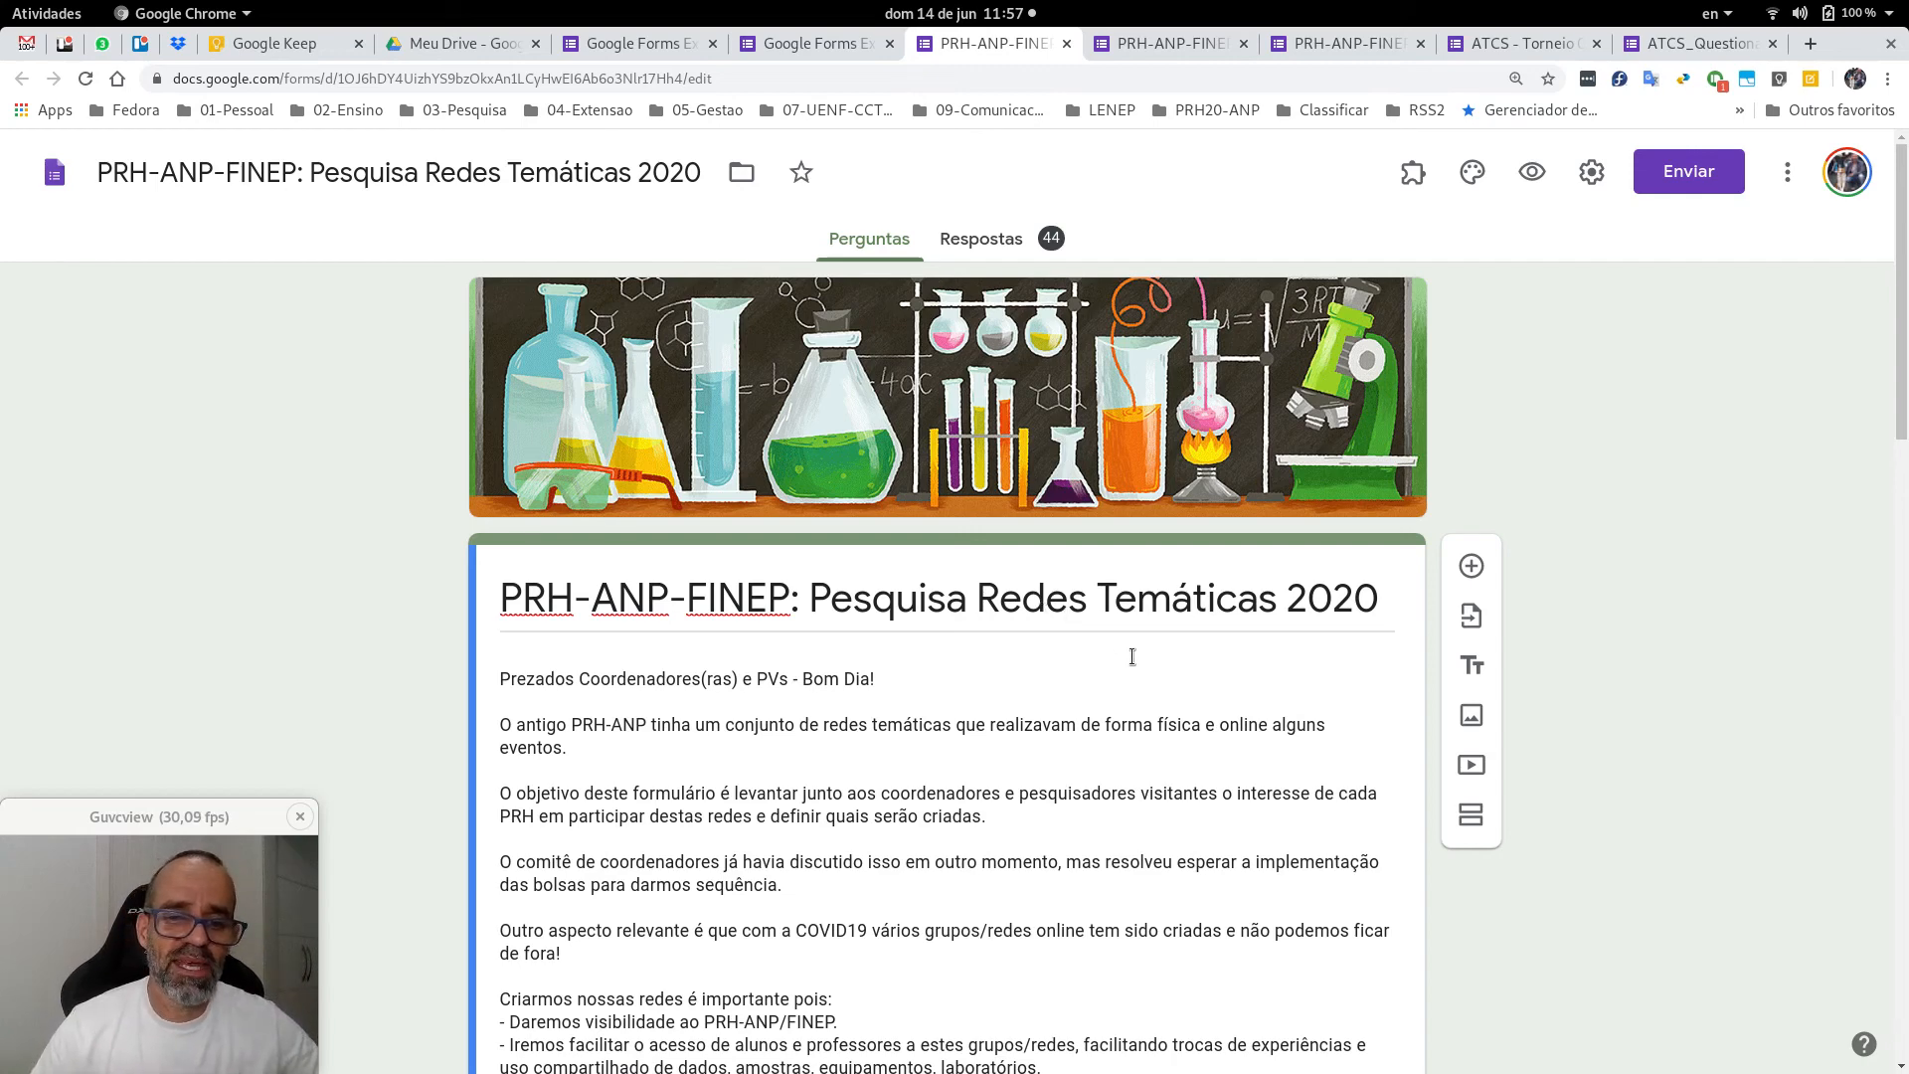
scroll(1093, 654, "down", 1)
scroll(865, 661, "down", 4)
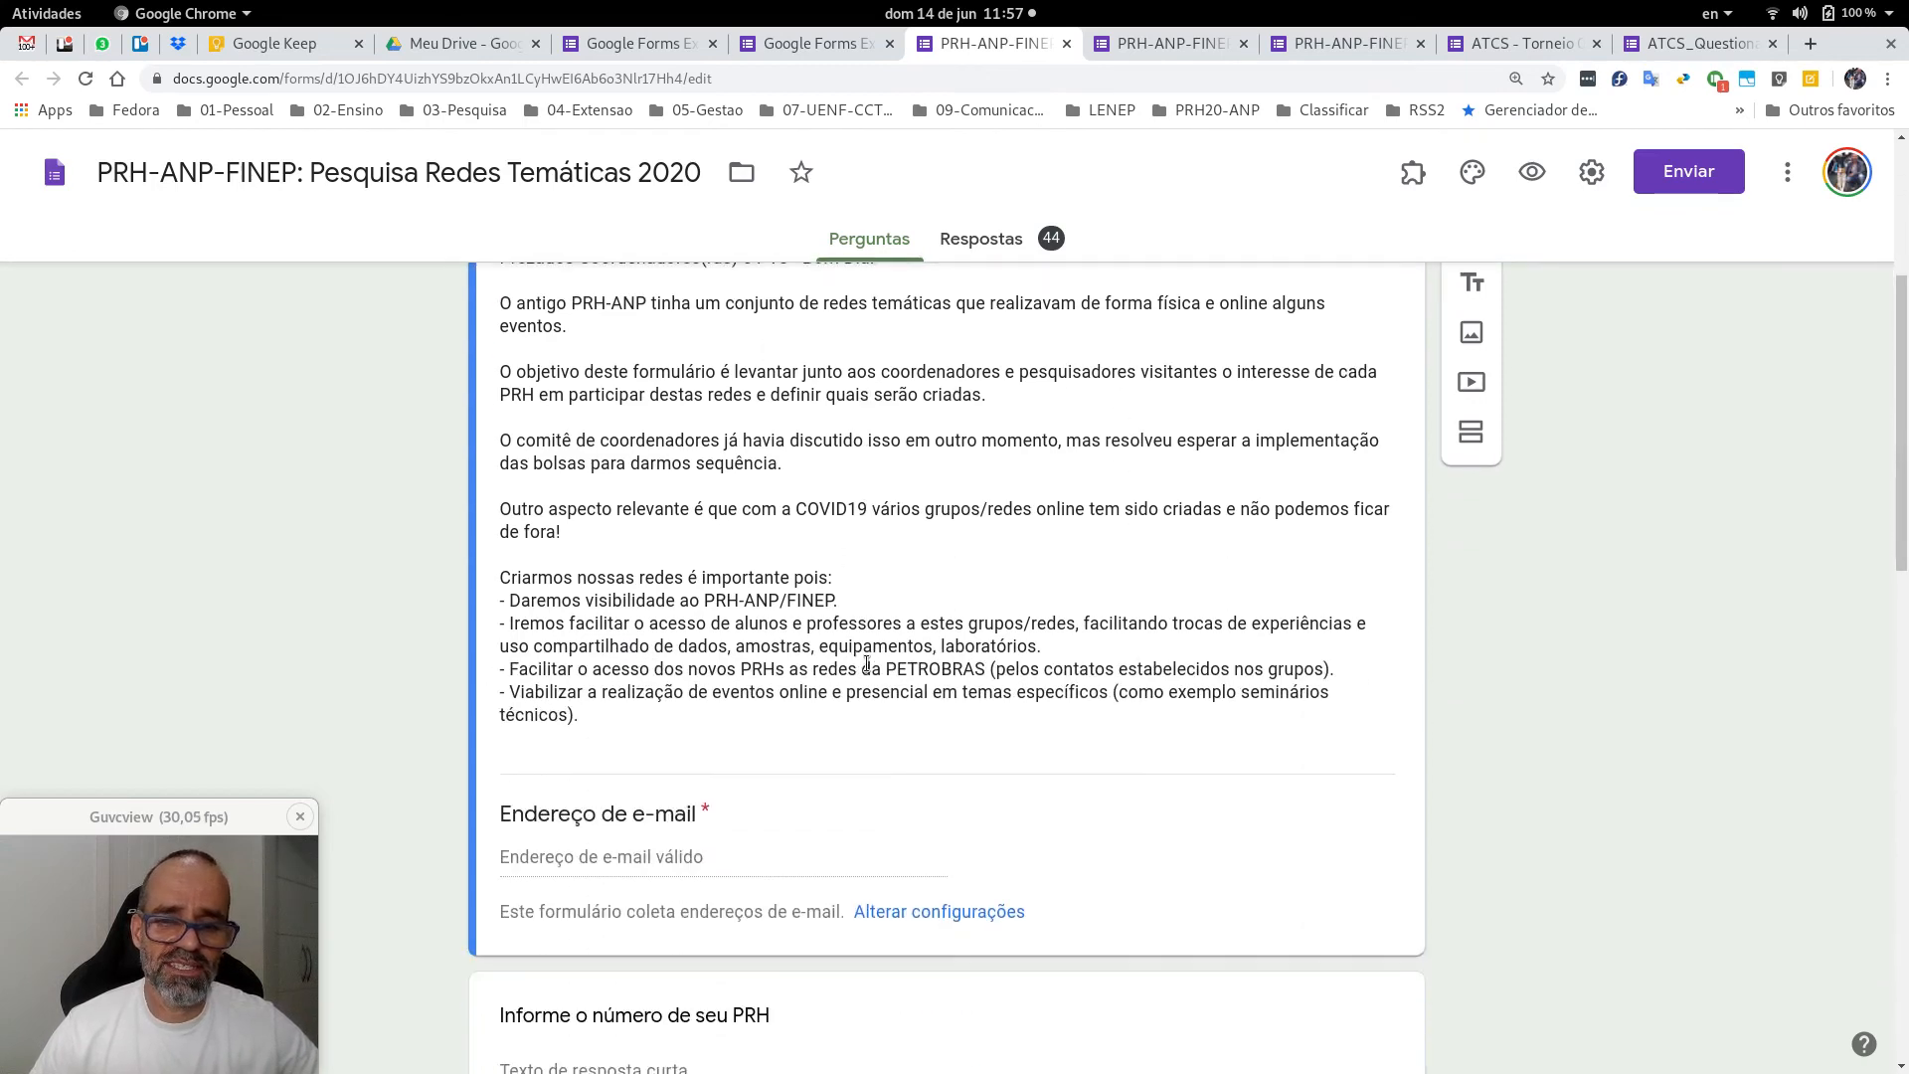
scroll(867, 664, "down", 4)
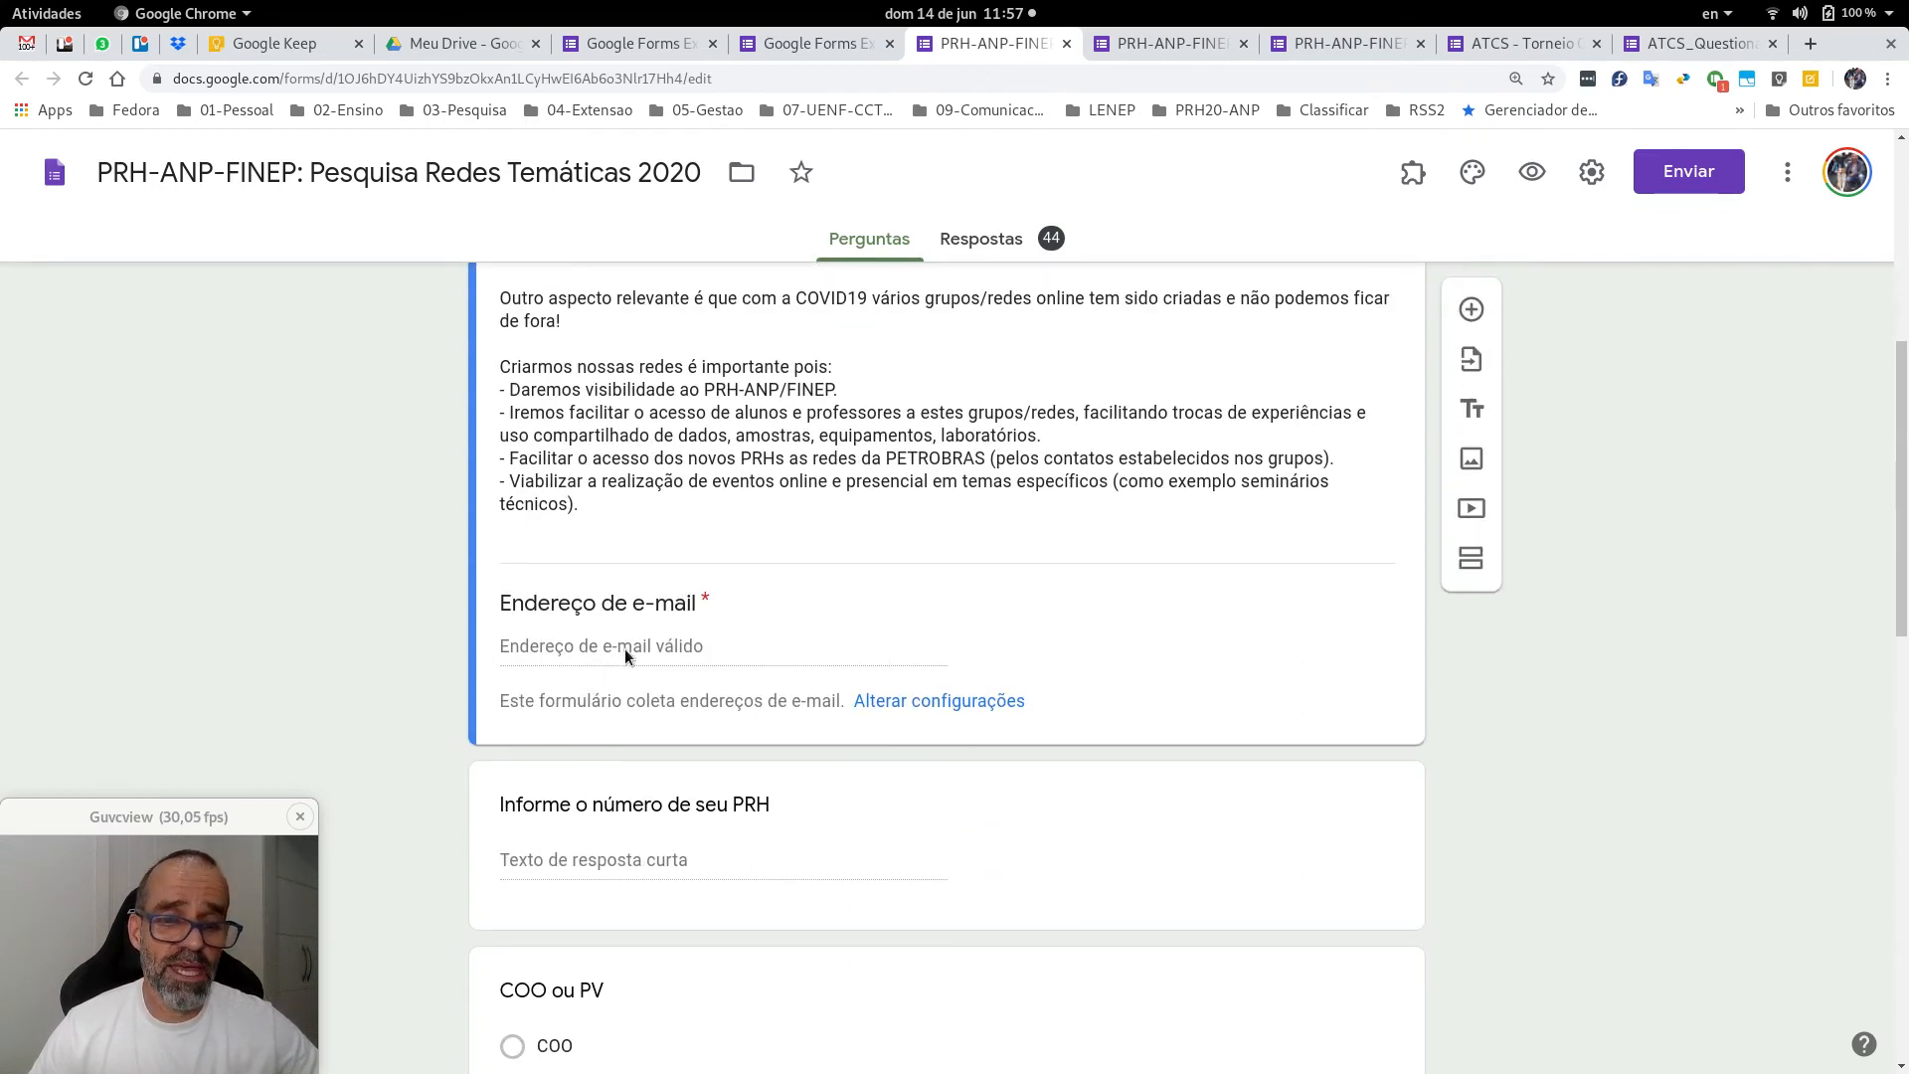
scroll(626, 656, "down", 4)
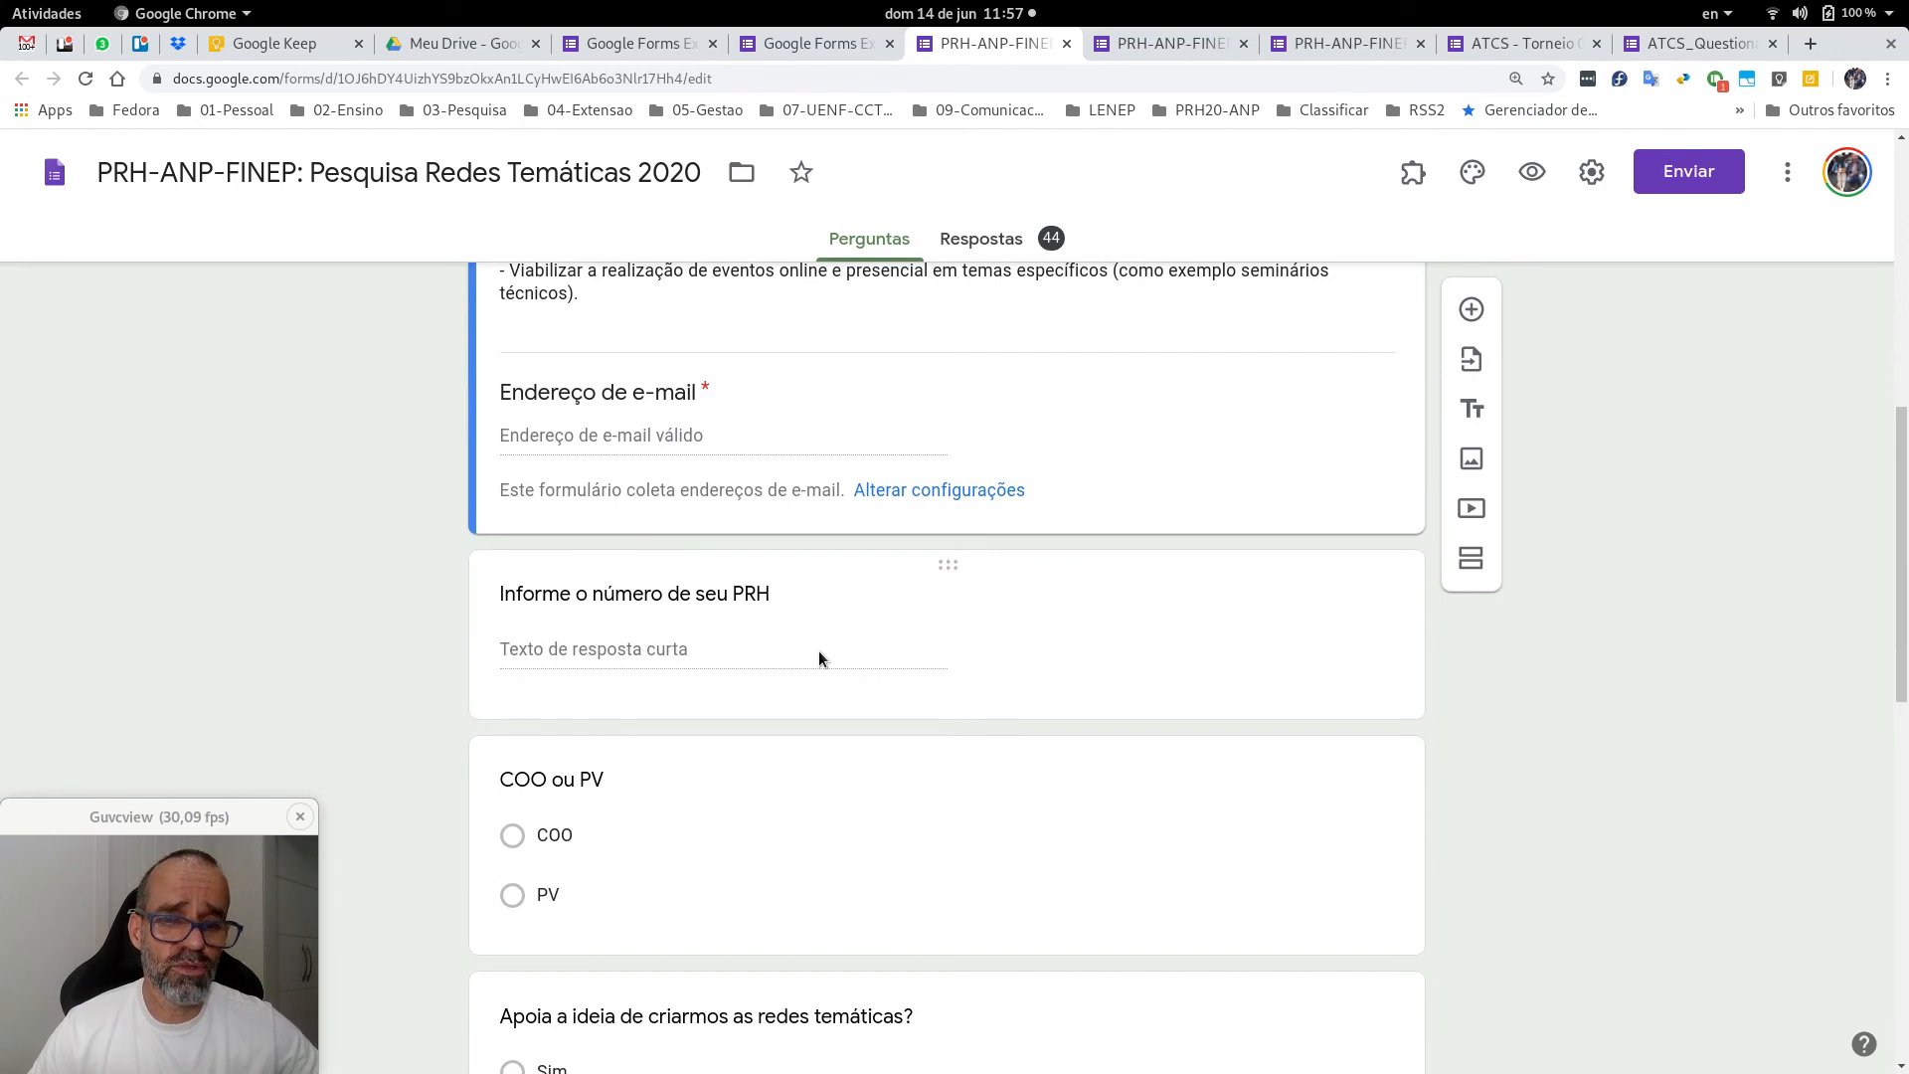
scroll(819, 658, "down", 3)
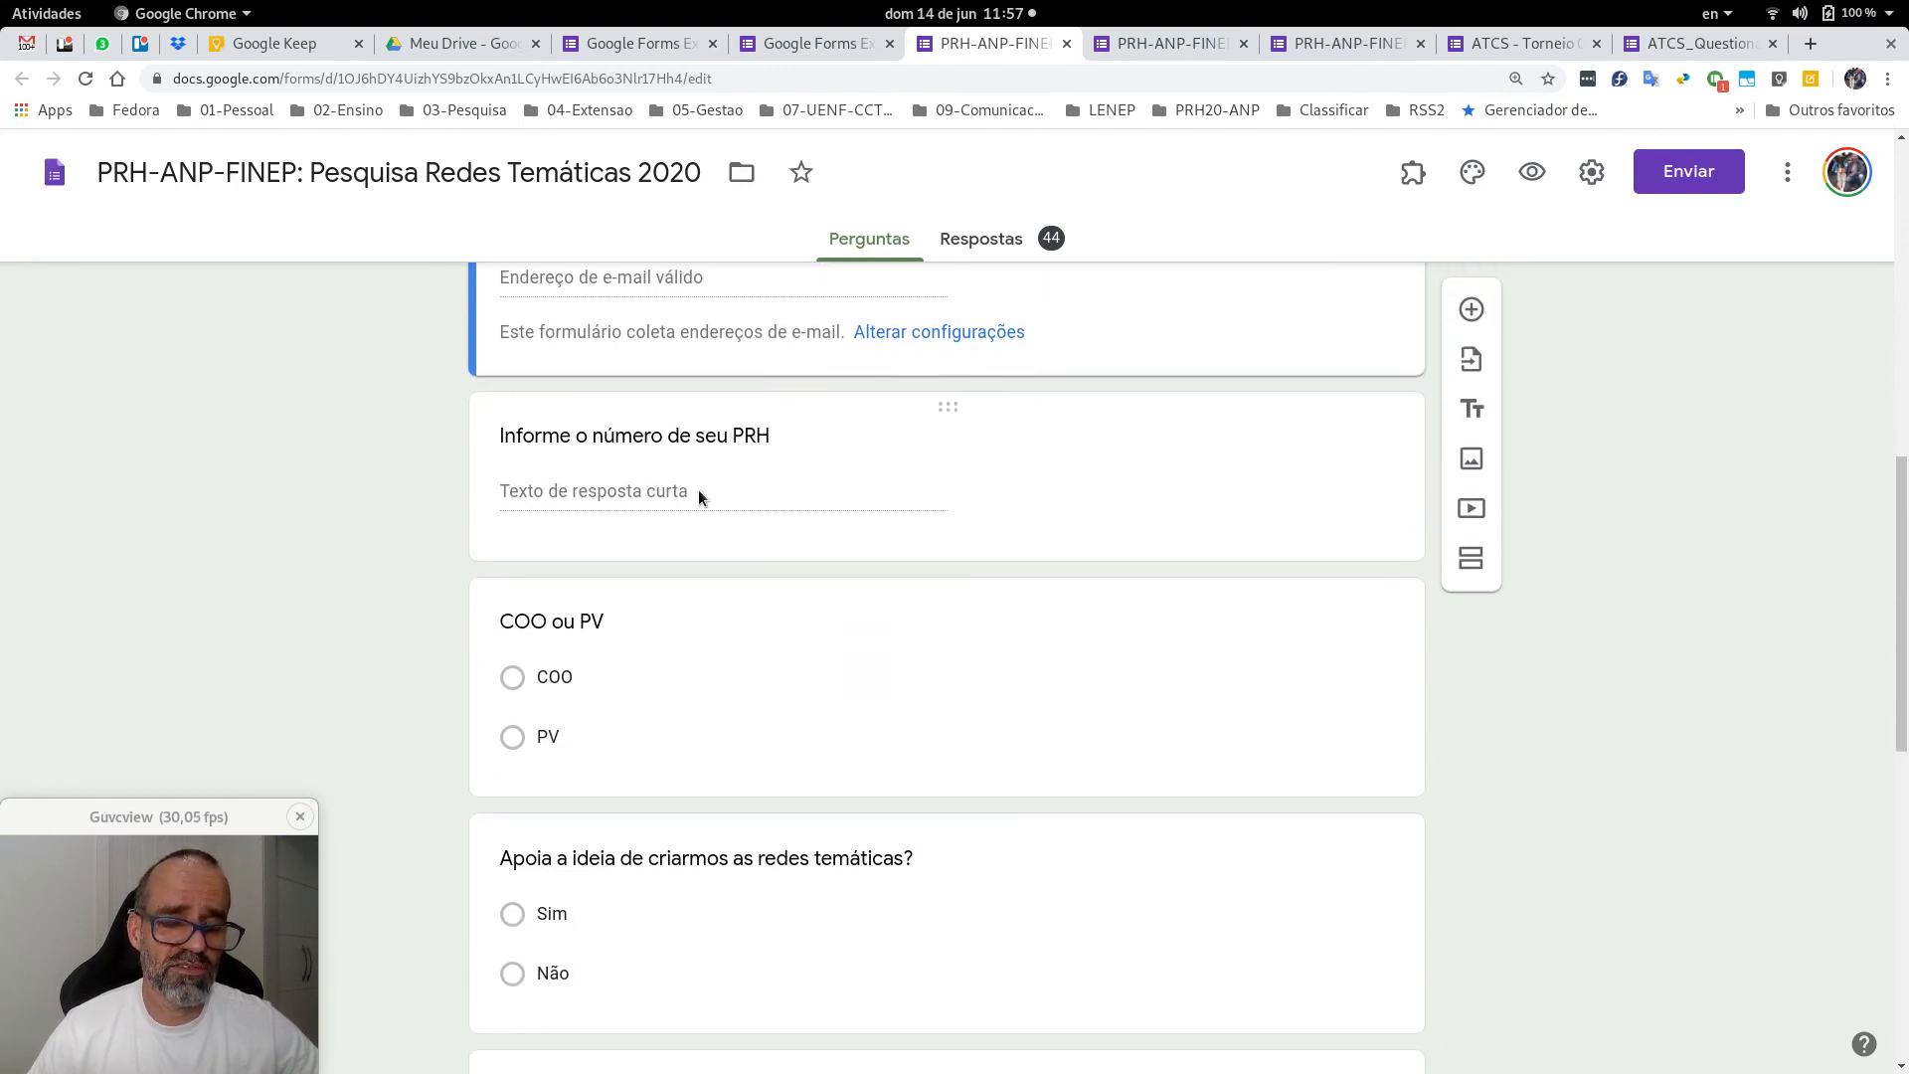
scroll(928, 617, "down", 3)
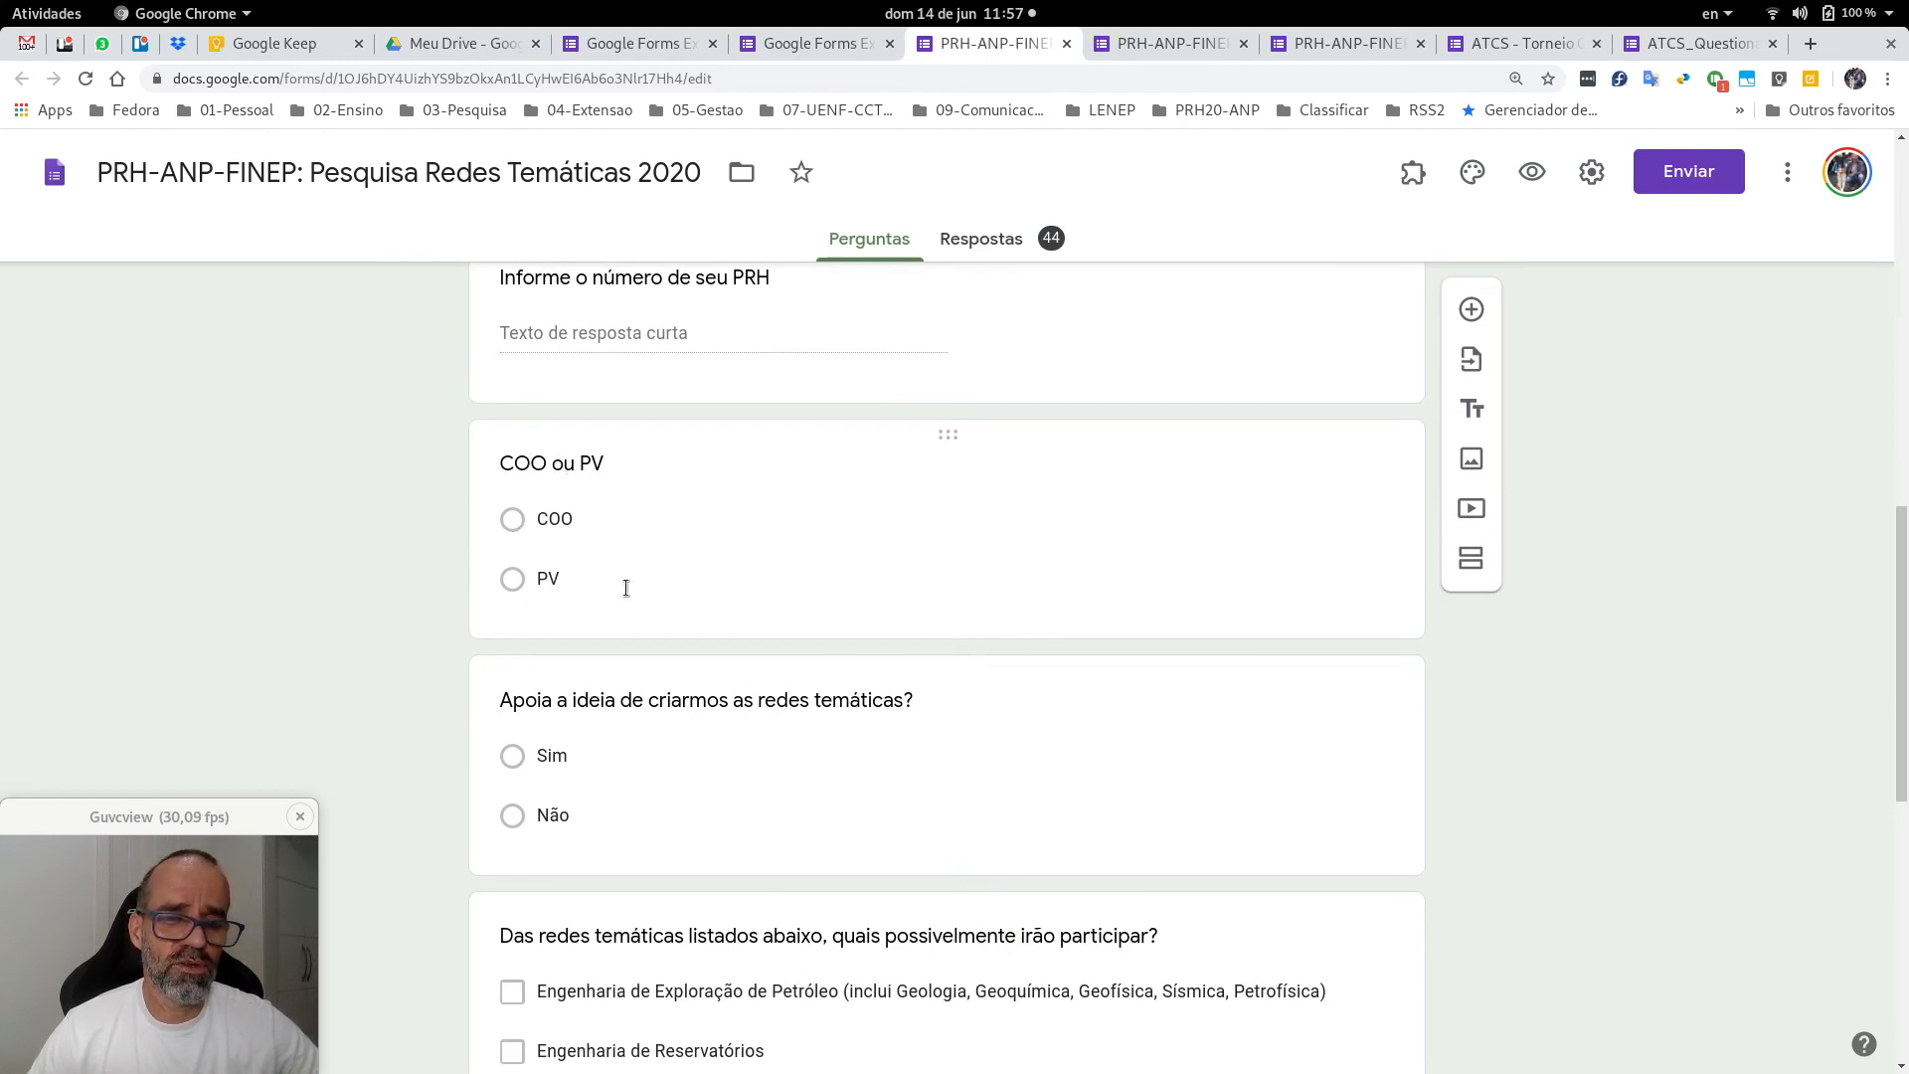
scroll(772, 507, "down", 3)
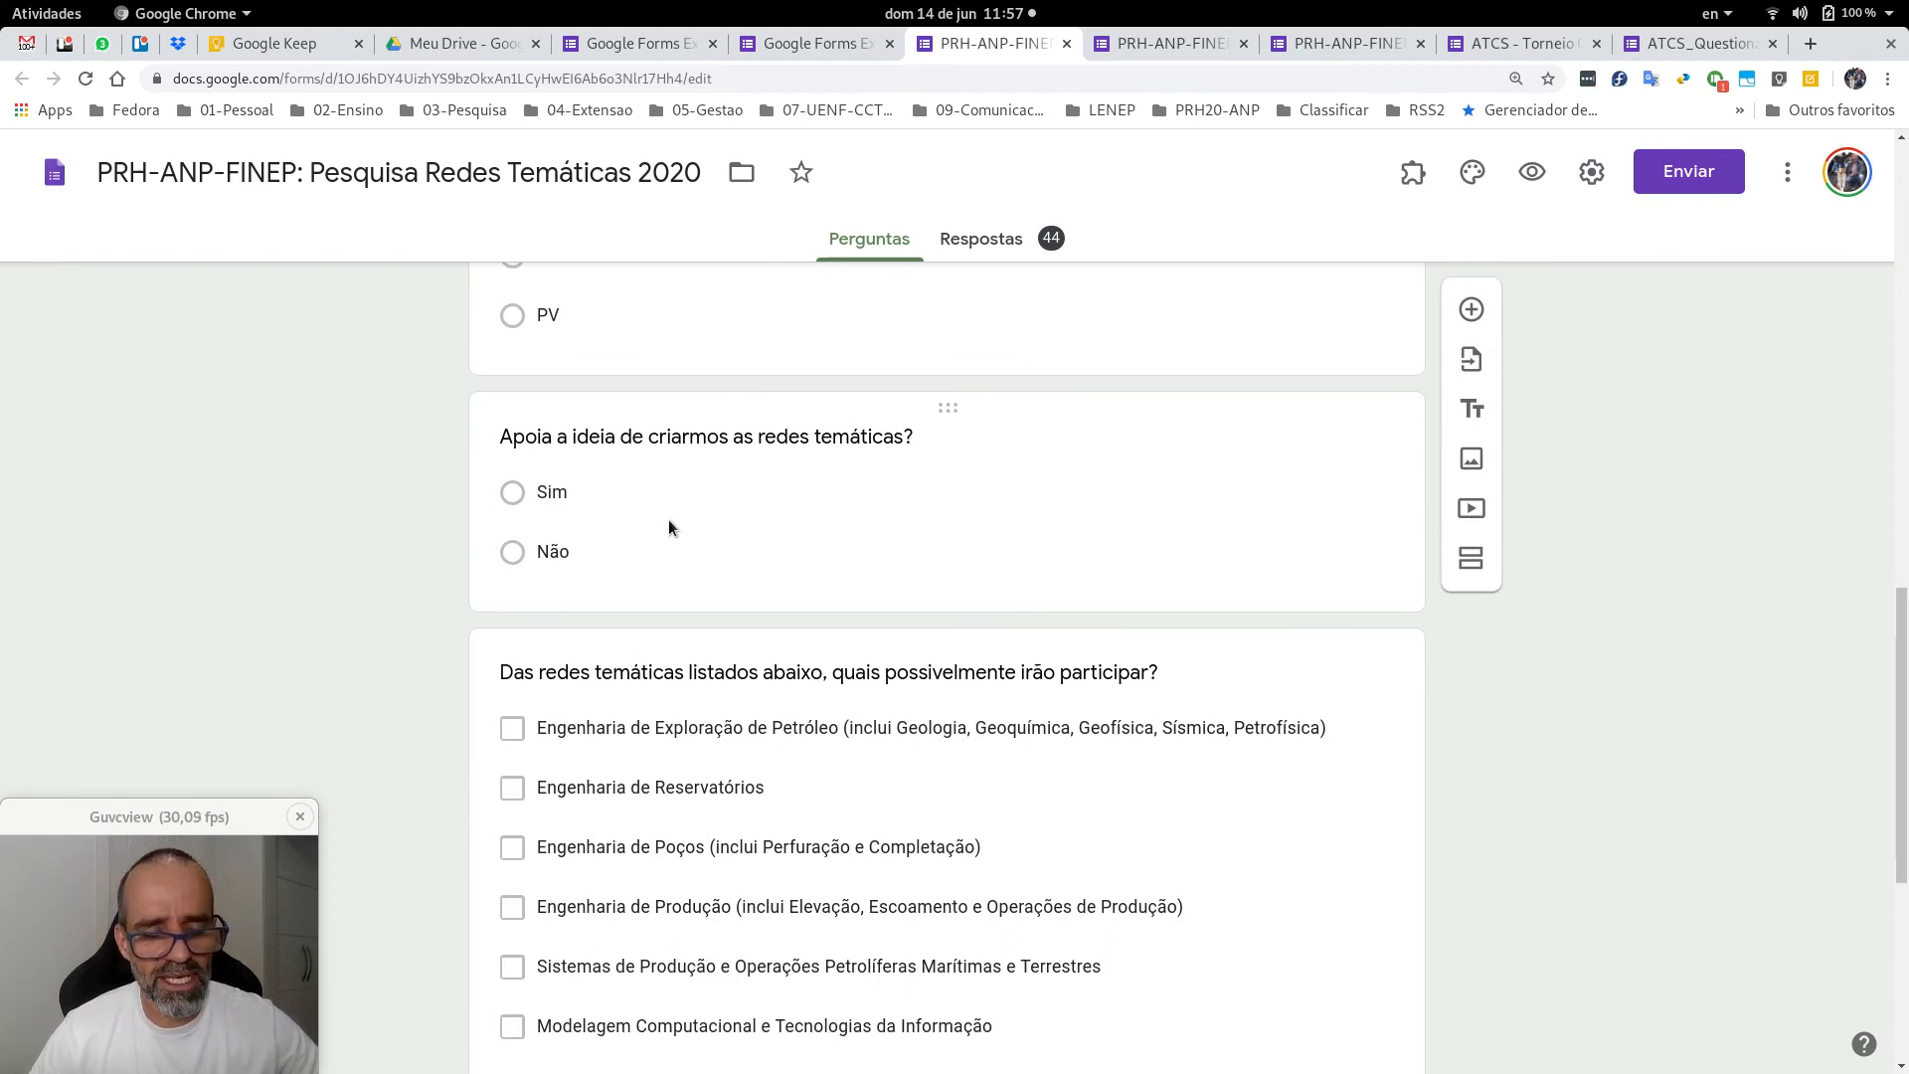
scroll(670, 521, "down", 3)
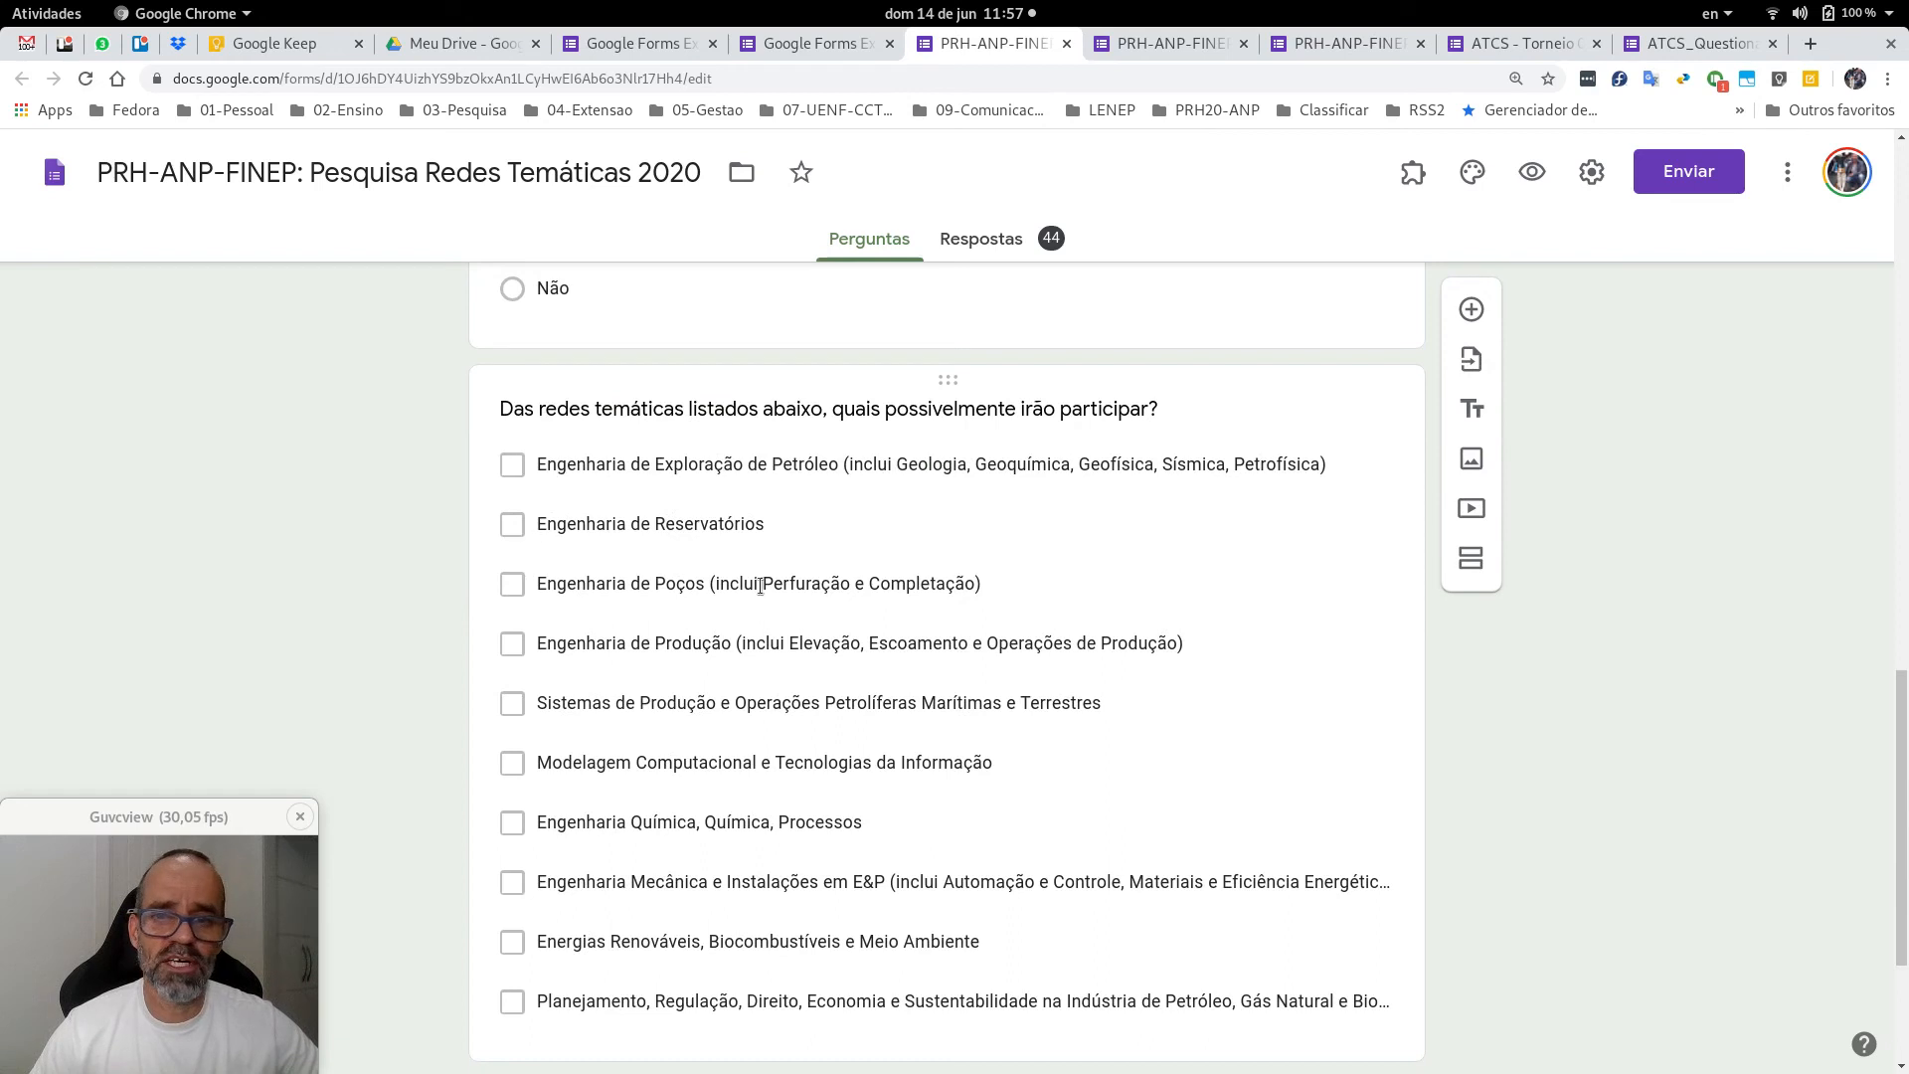
Inspect the thematic-networks question's type, keeping checkboxes, then view the summary of the survey's 44 responses.
left_click(1015, 469)
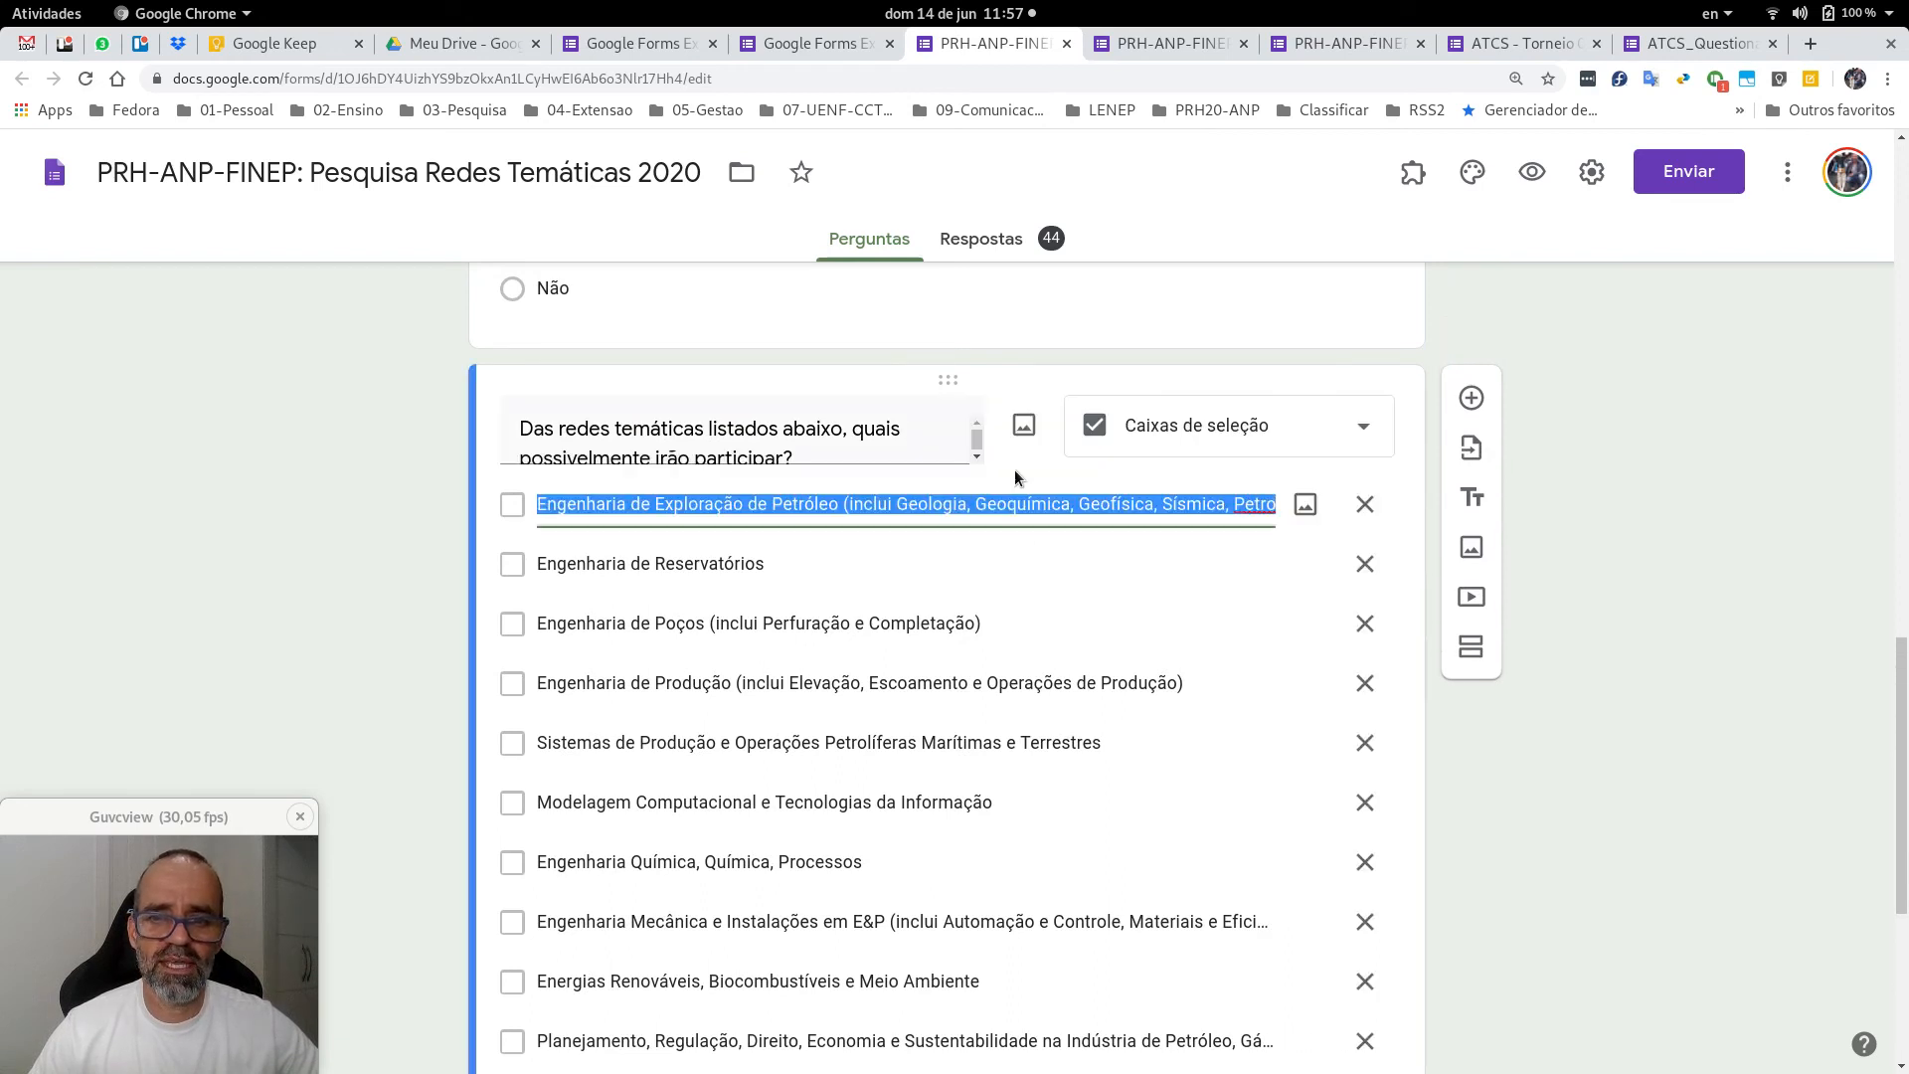
left_click(355, 564)
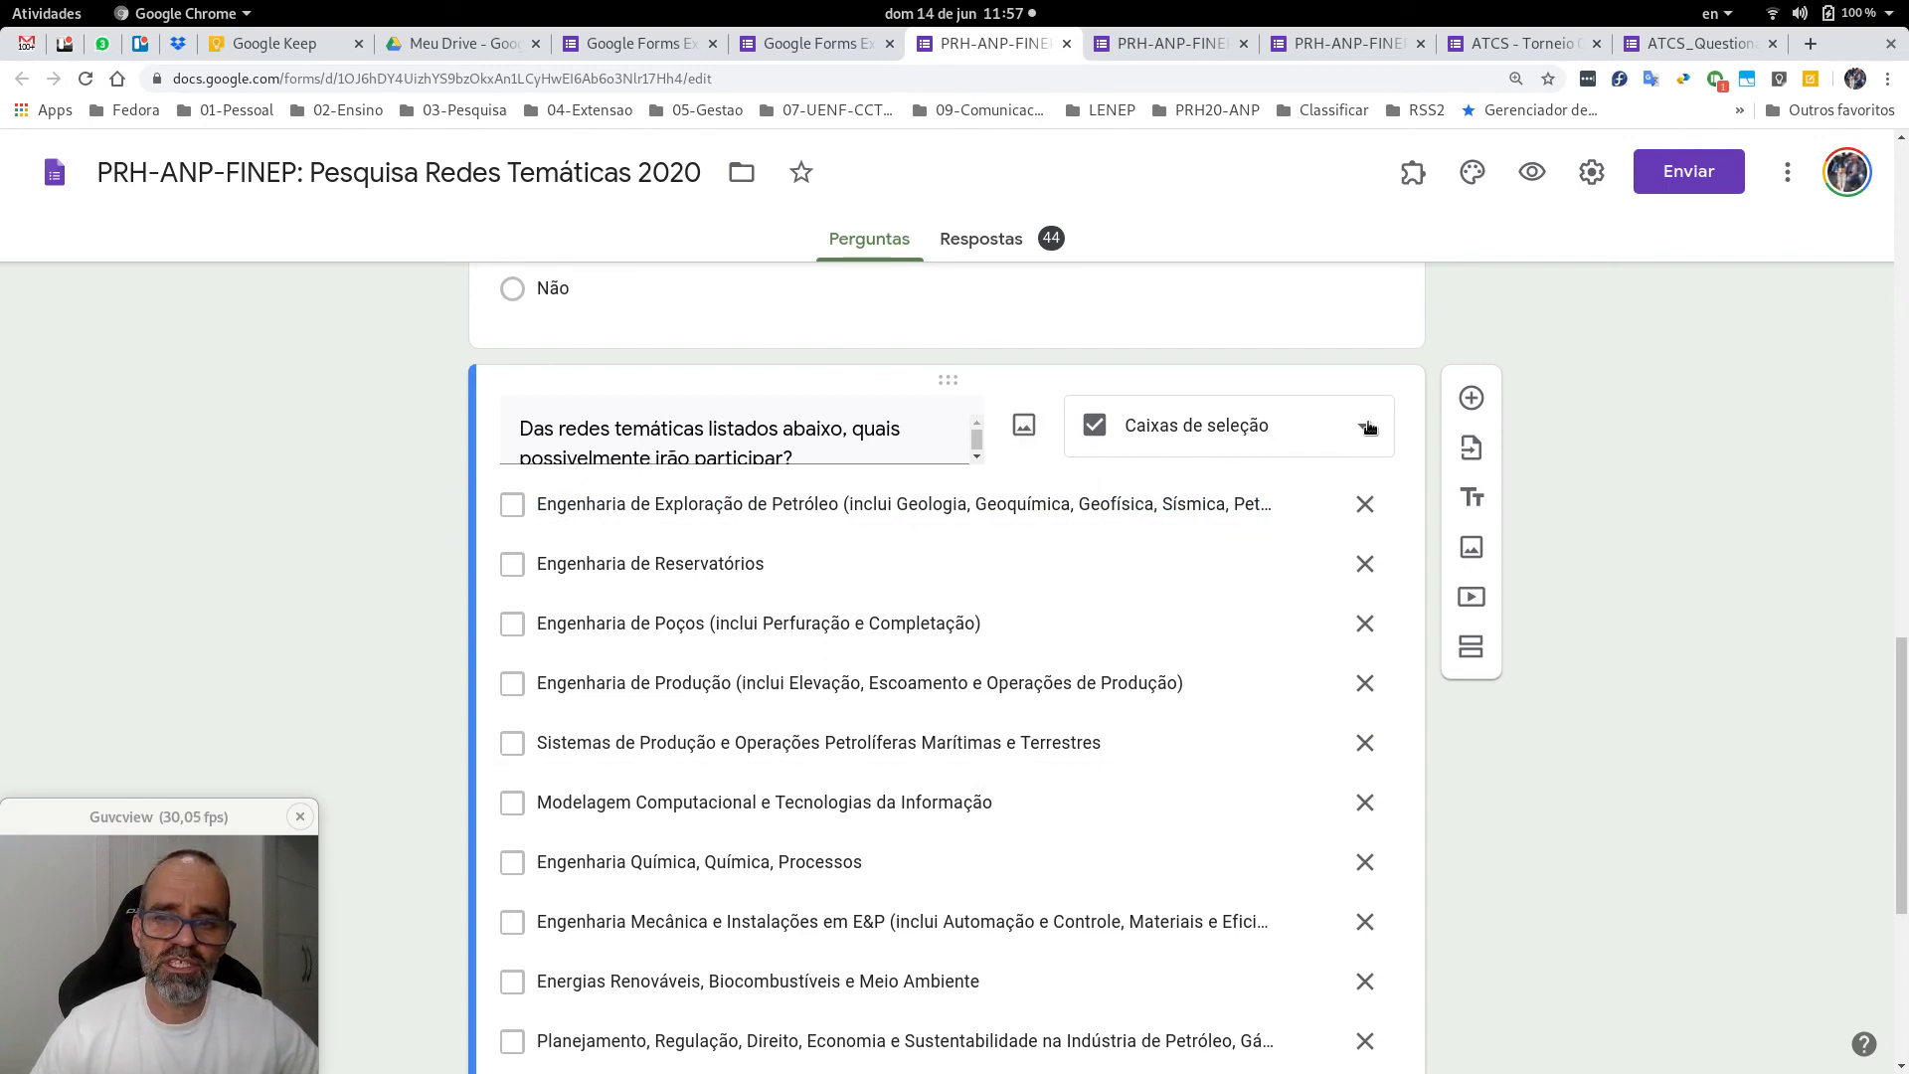
left_click(1369, 427)
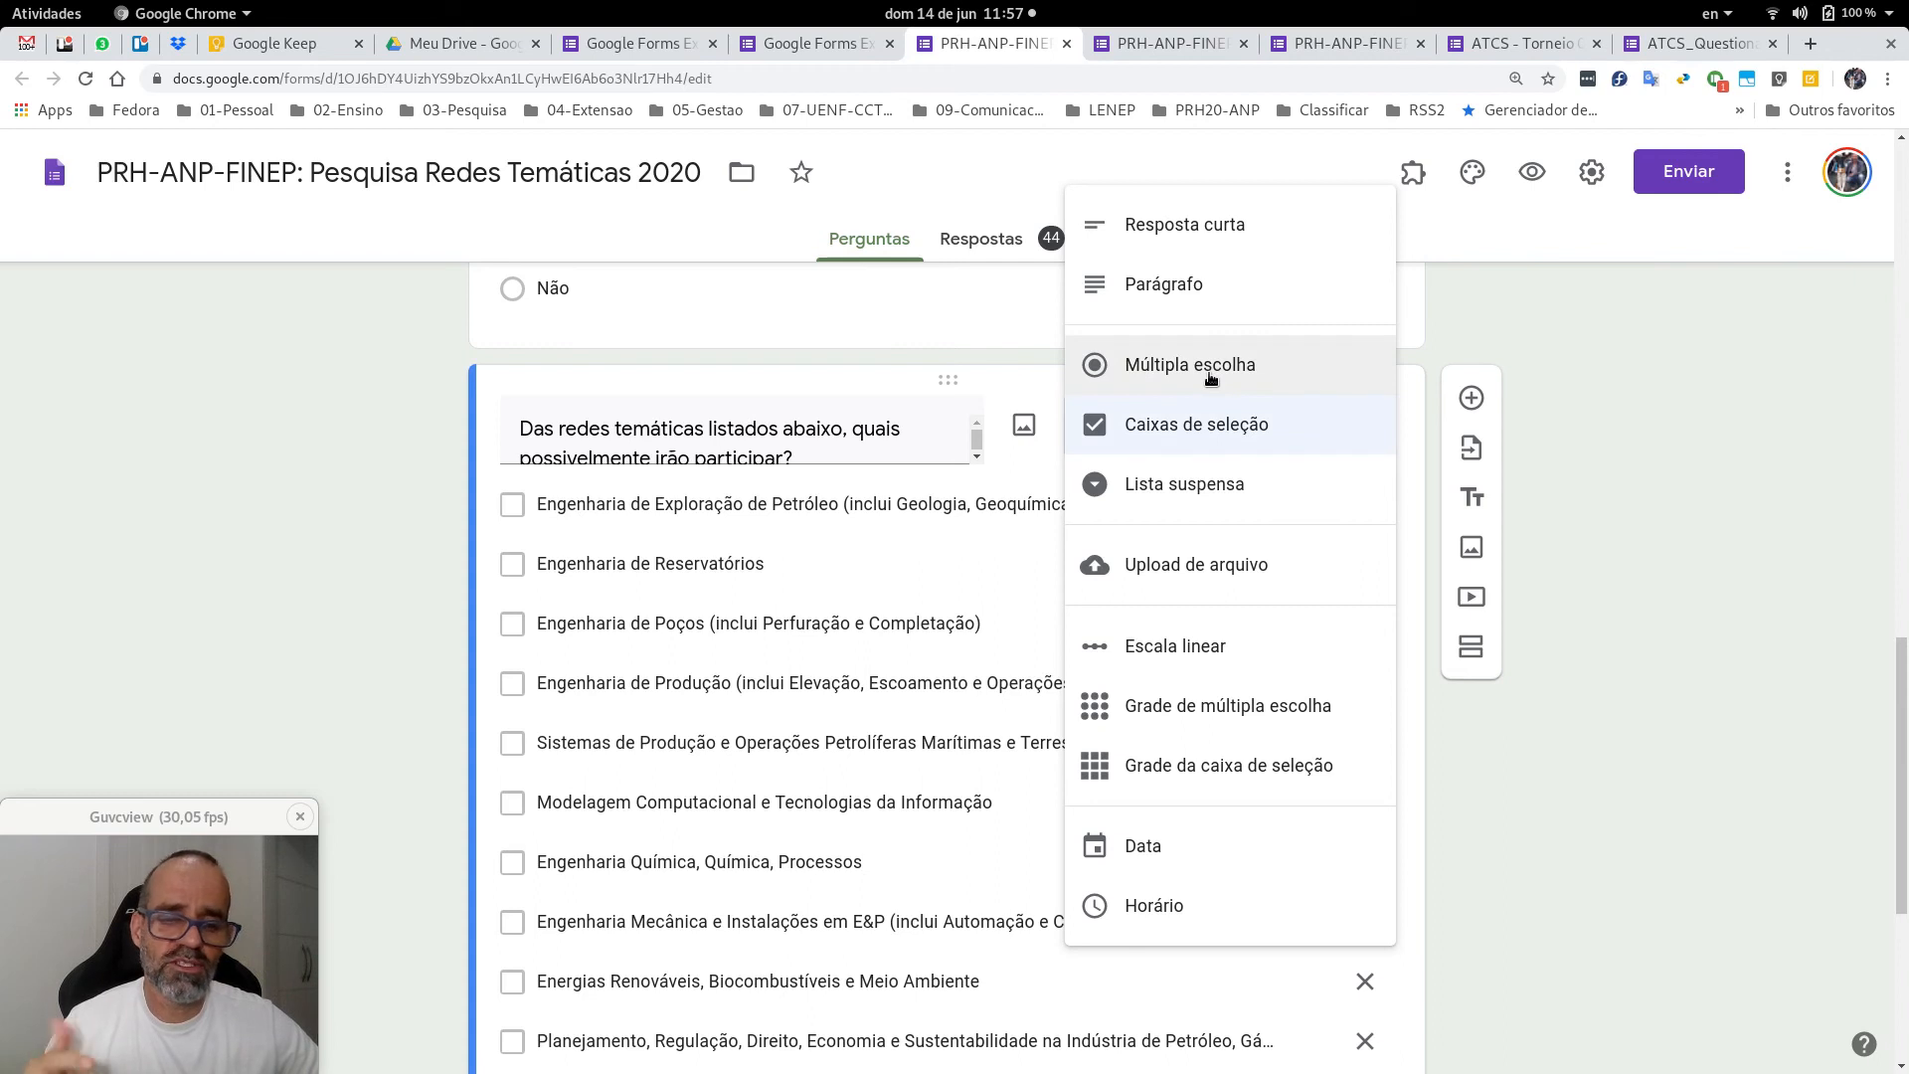
left_click(1595, 418)
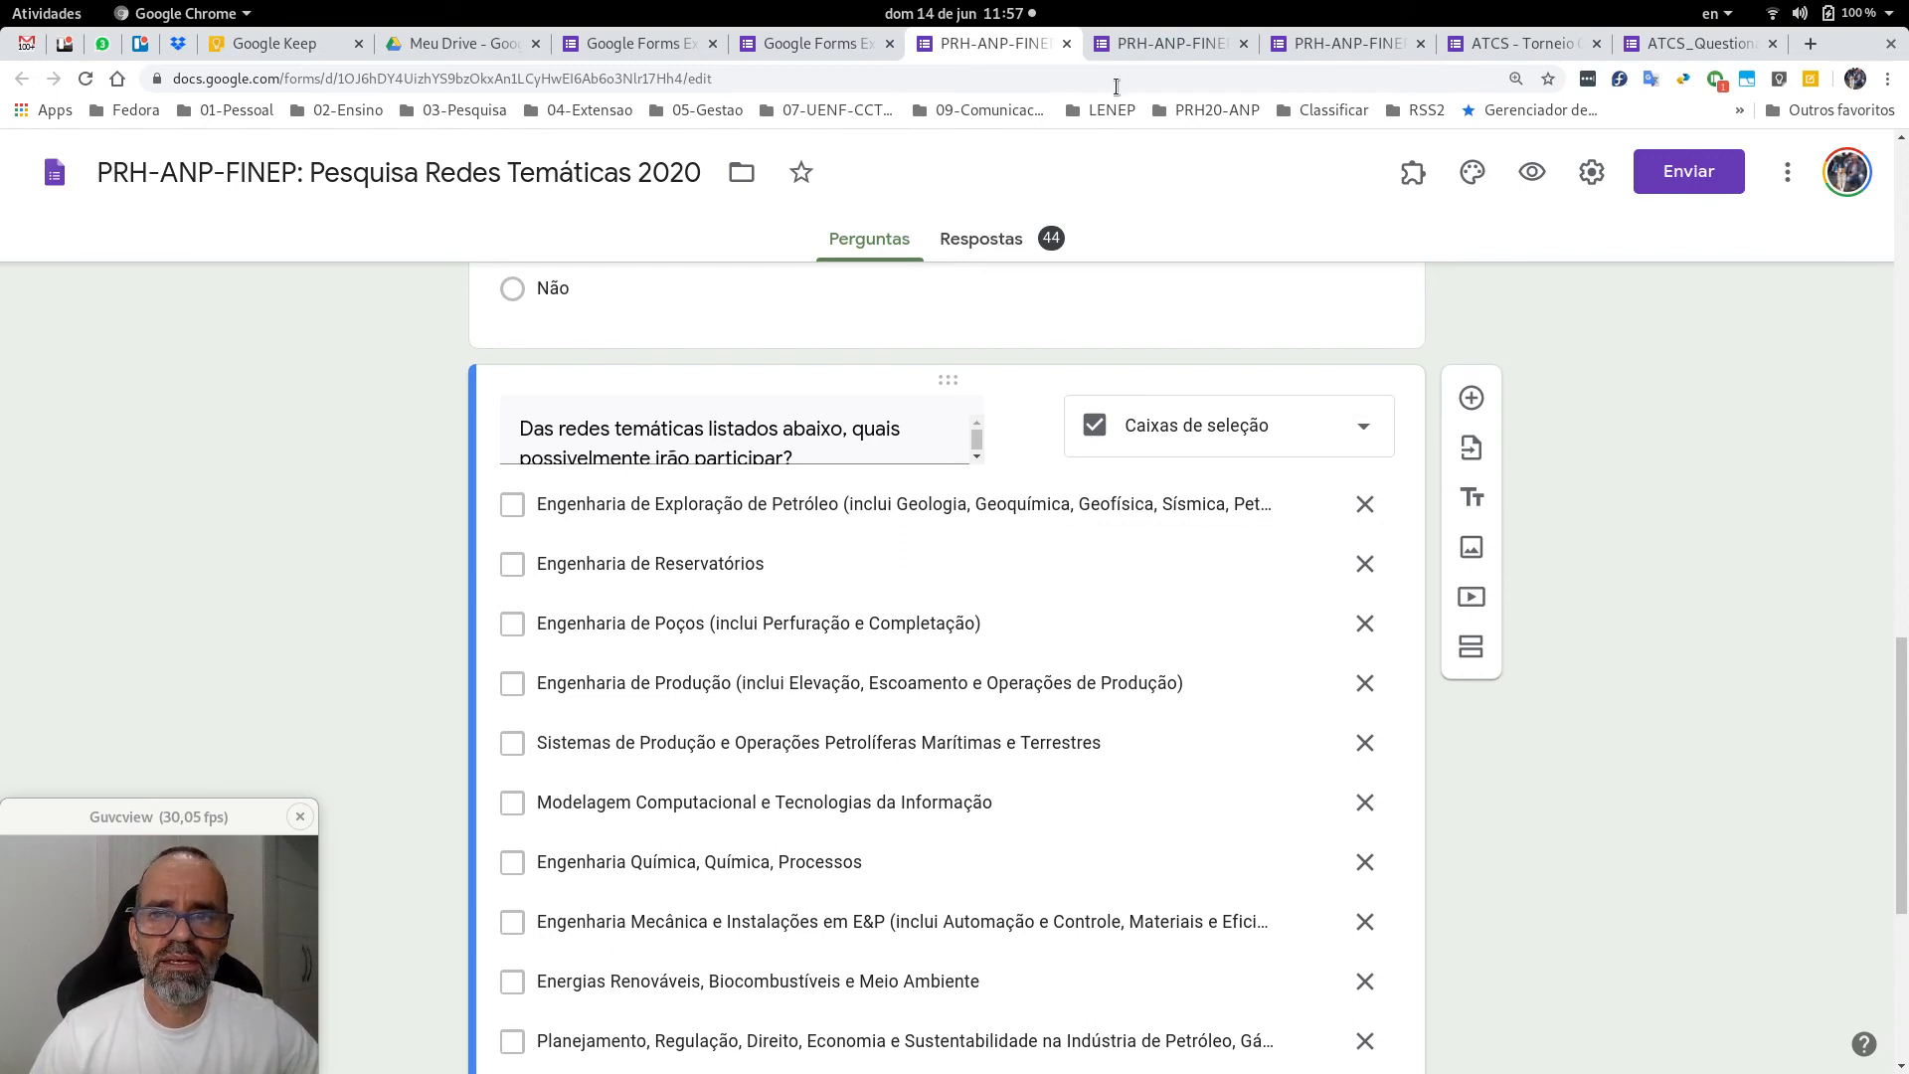
left_click(1132, 42)
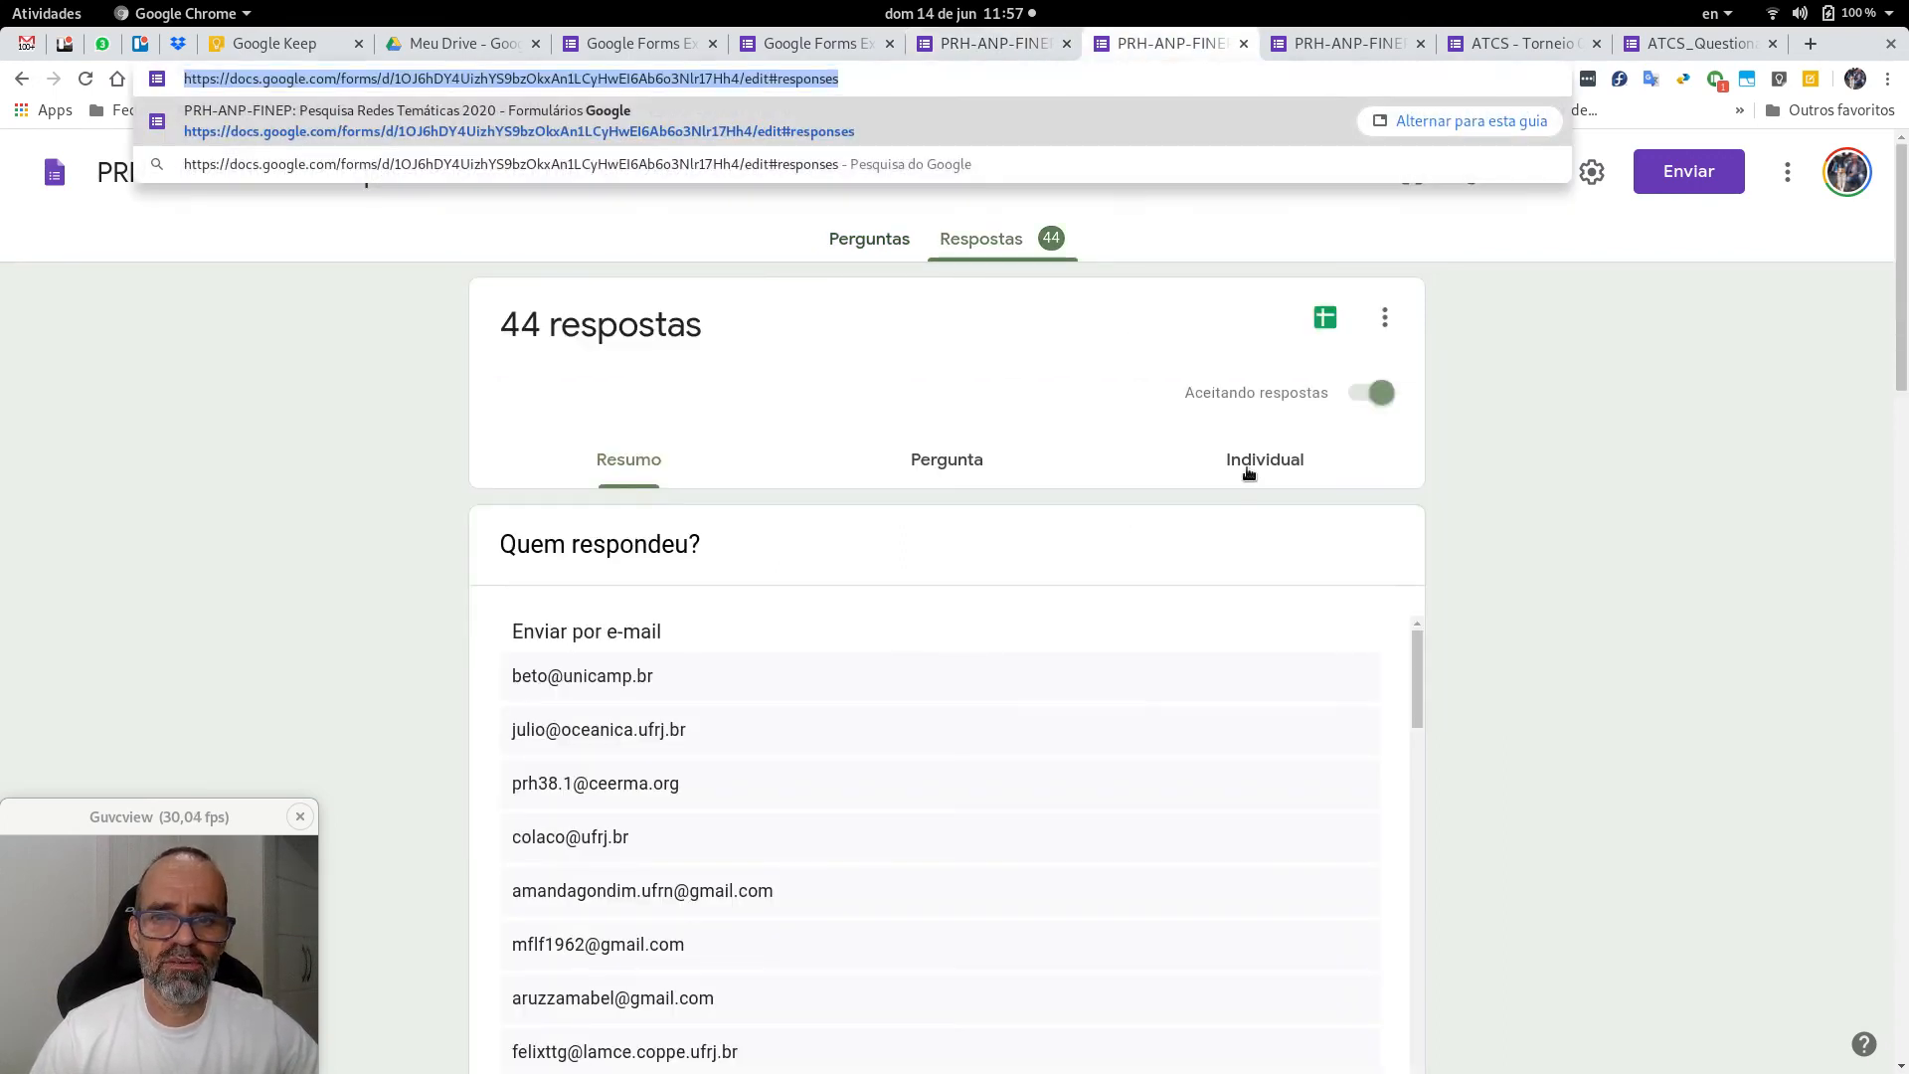
left_click(1495, 563)
scroll(1495, 563, "down", 10)
scroll(1496, 562, "down", 7)
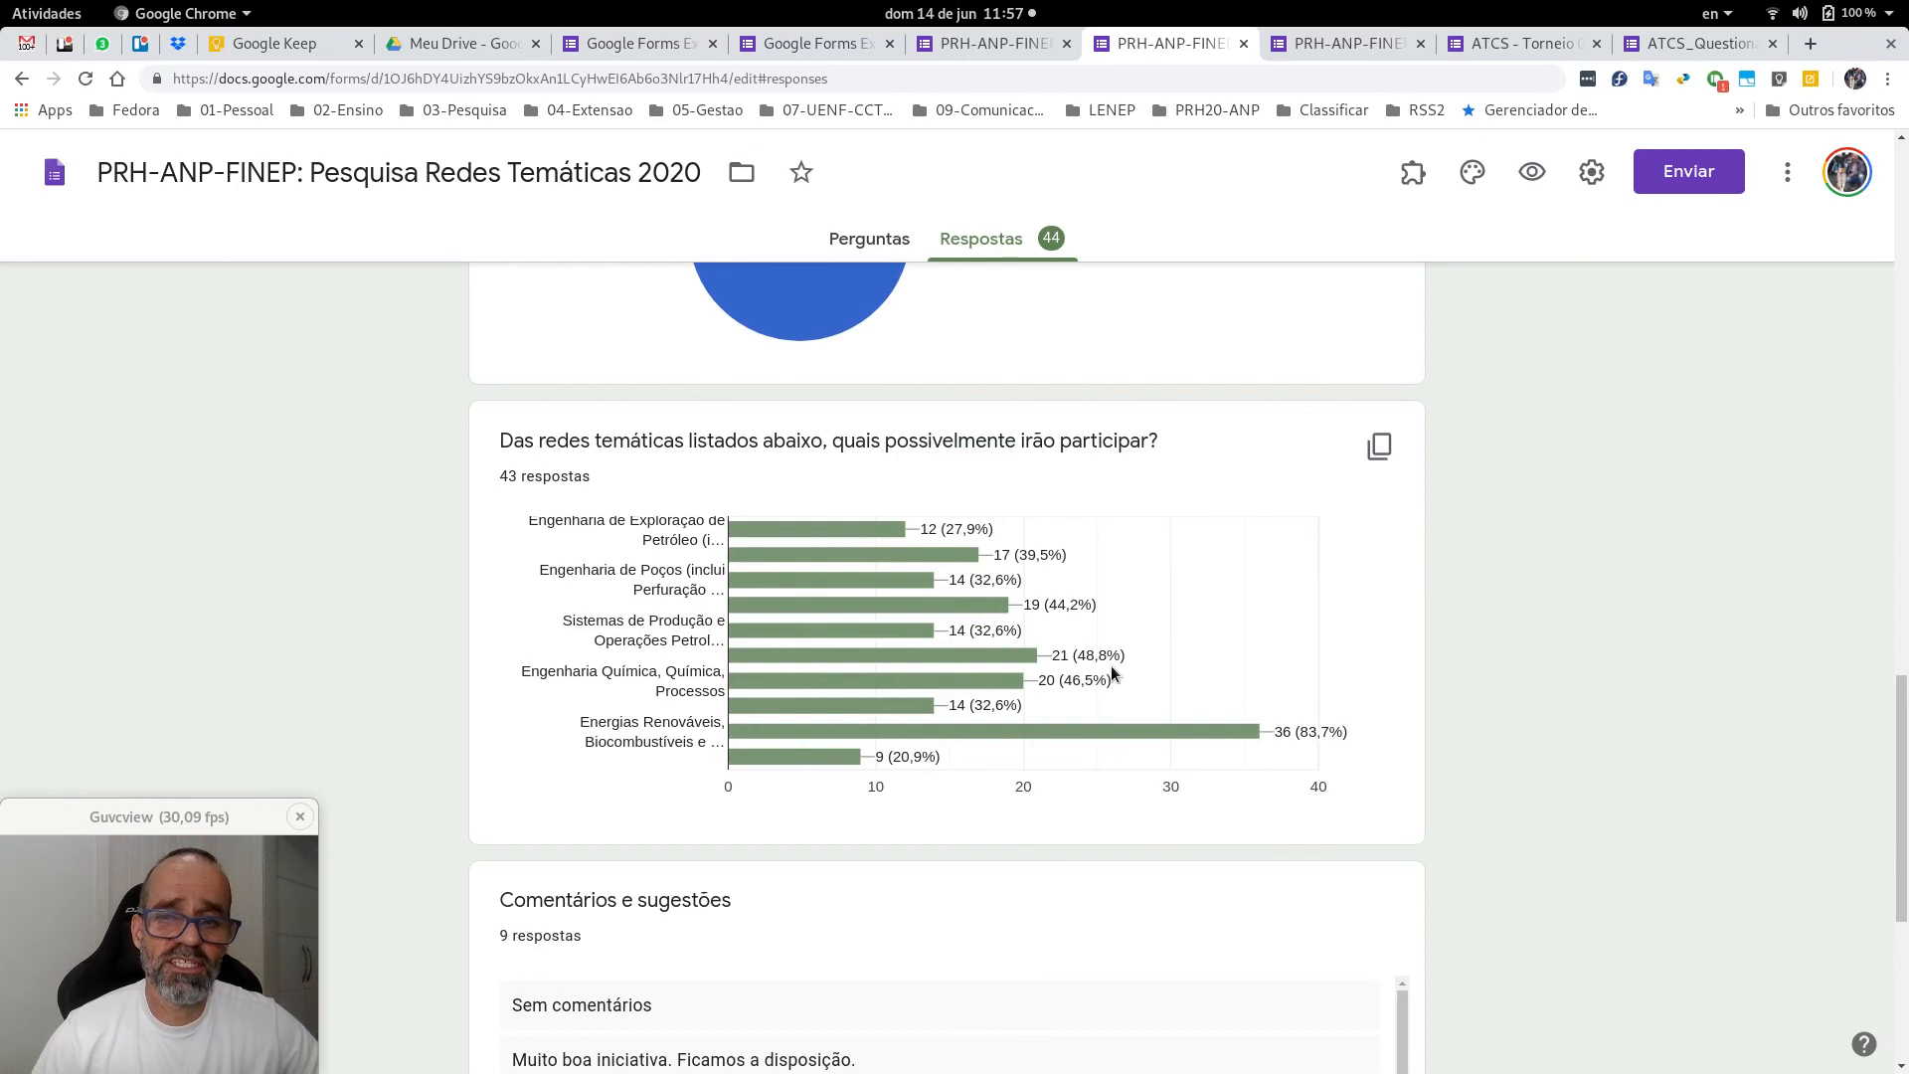
mouse_move(816, 522)
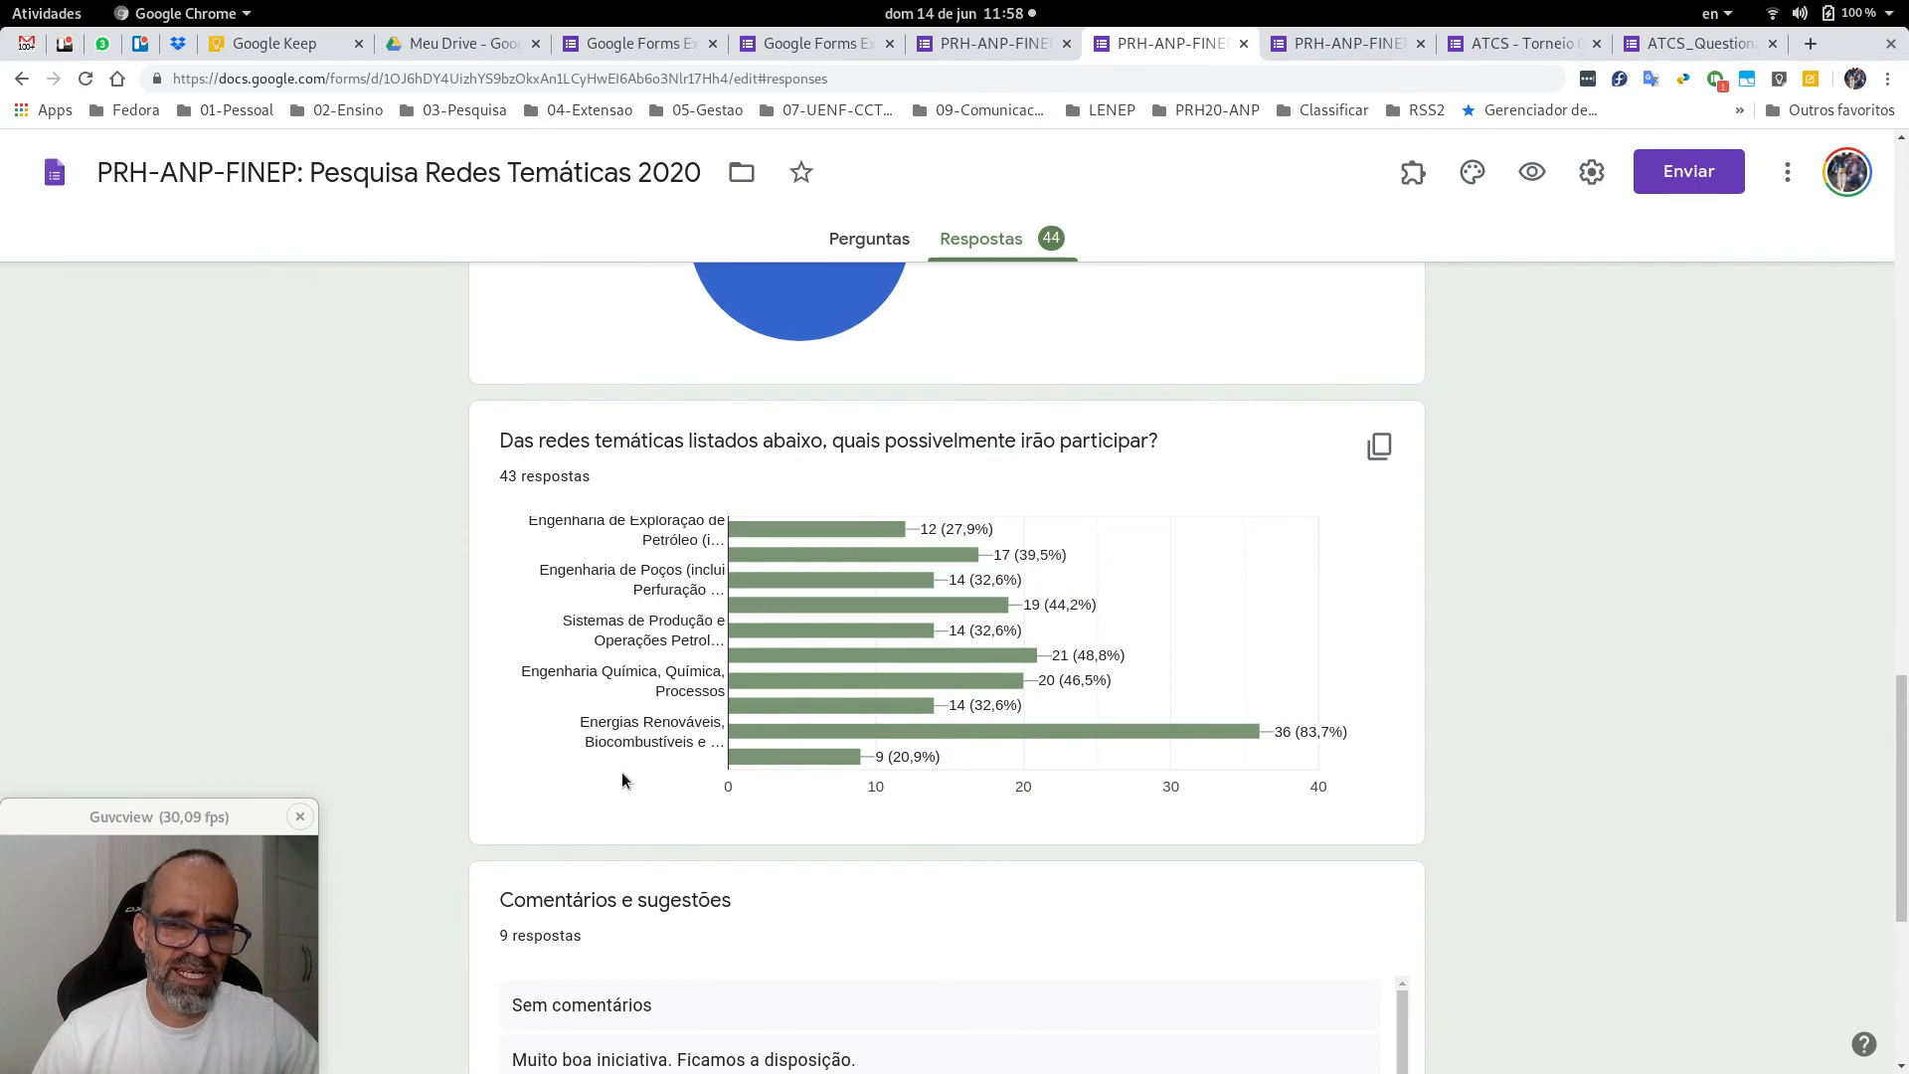
mouse_move(820, 606)
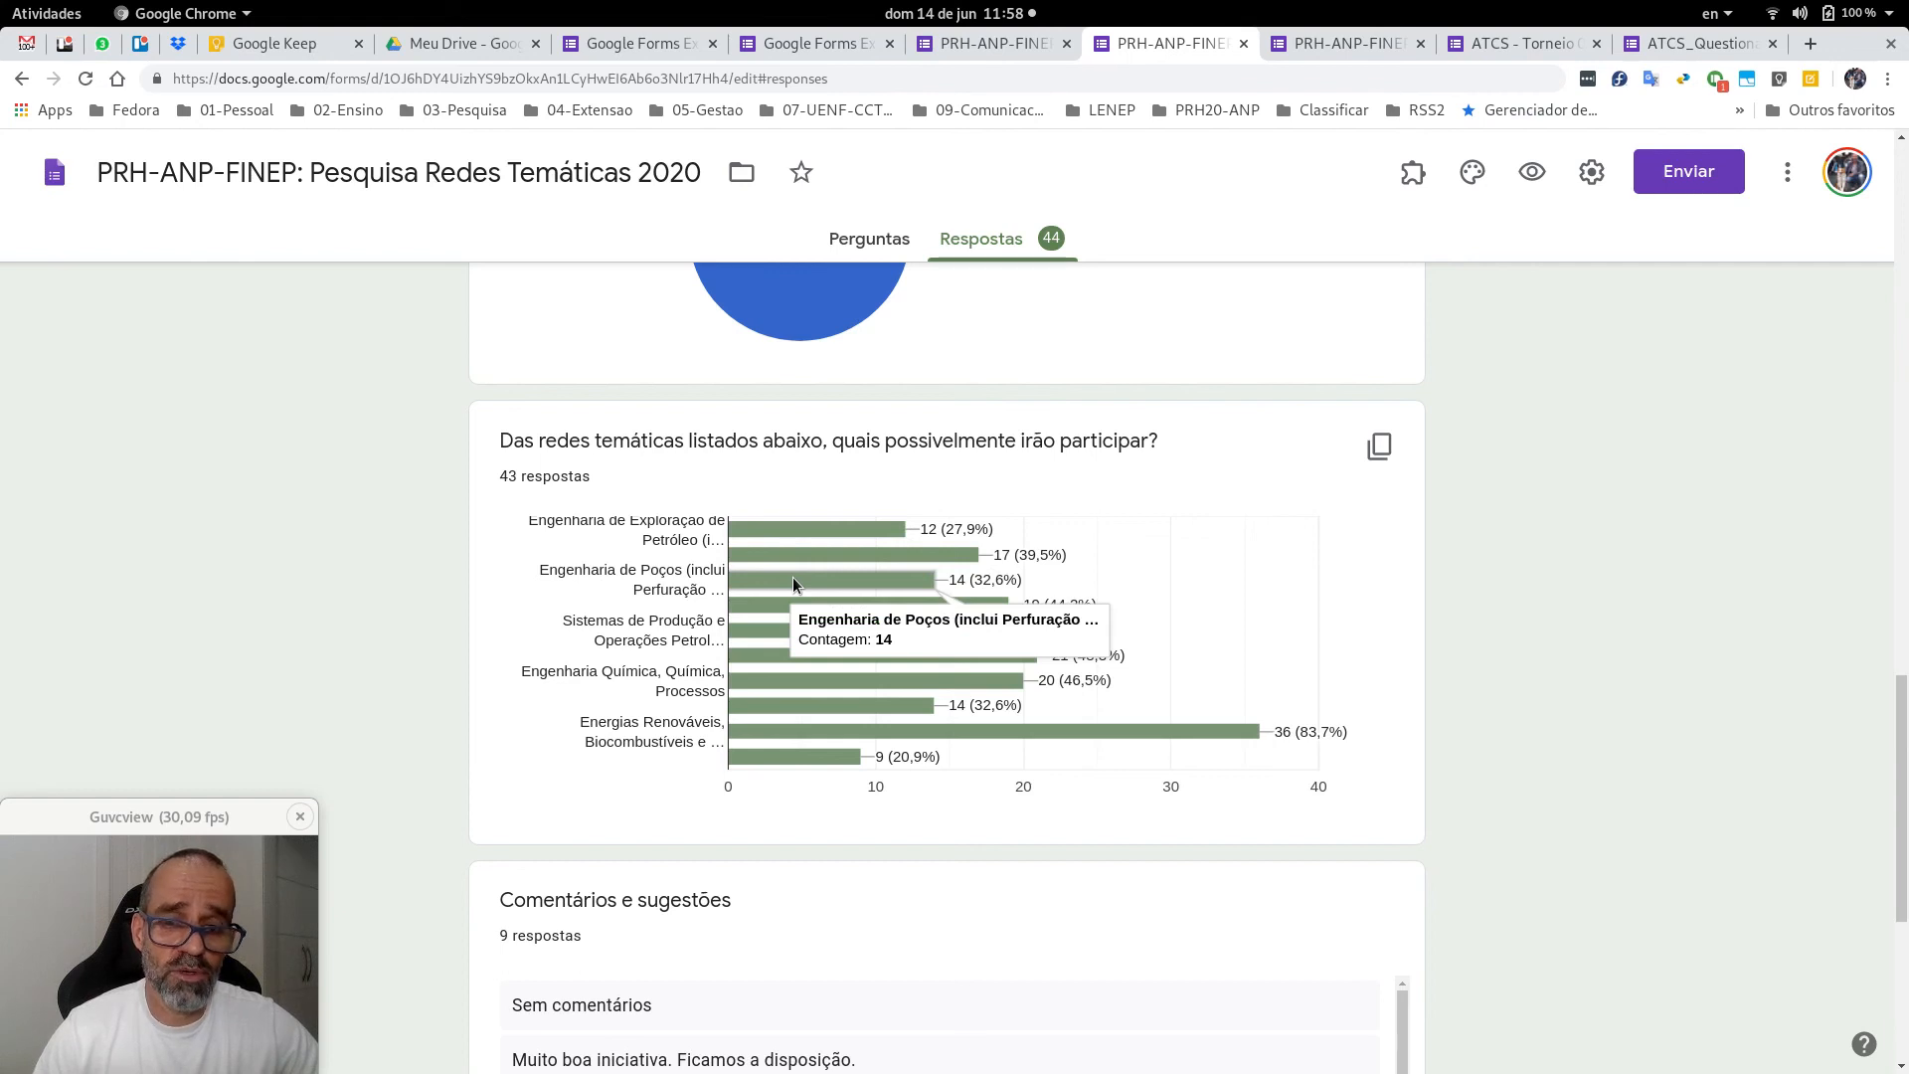
mouse_move(798, 639)
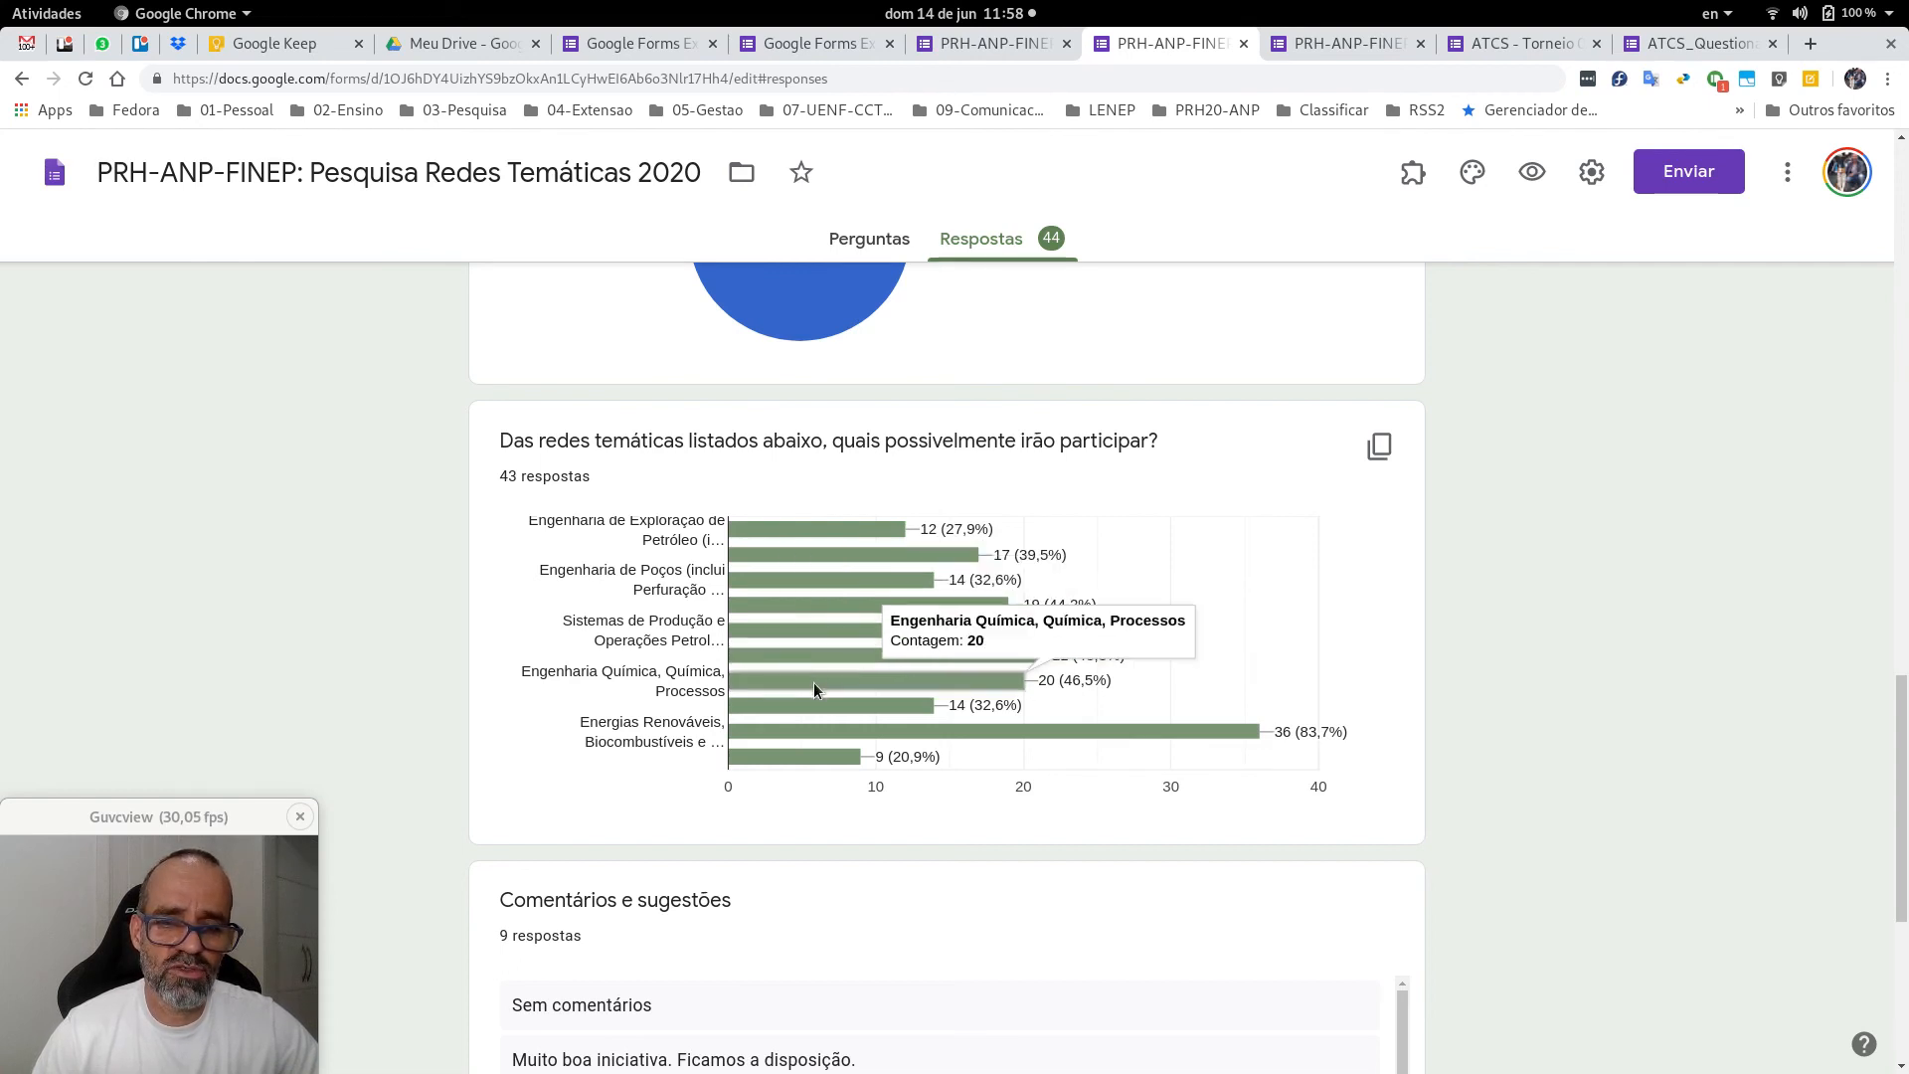
mouse_move(813, 712)
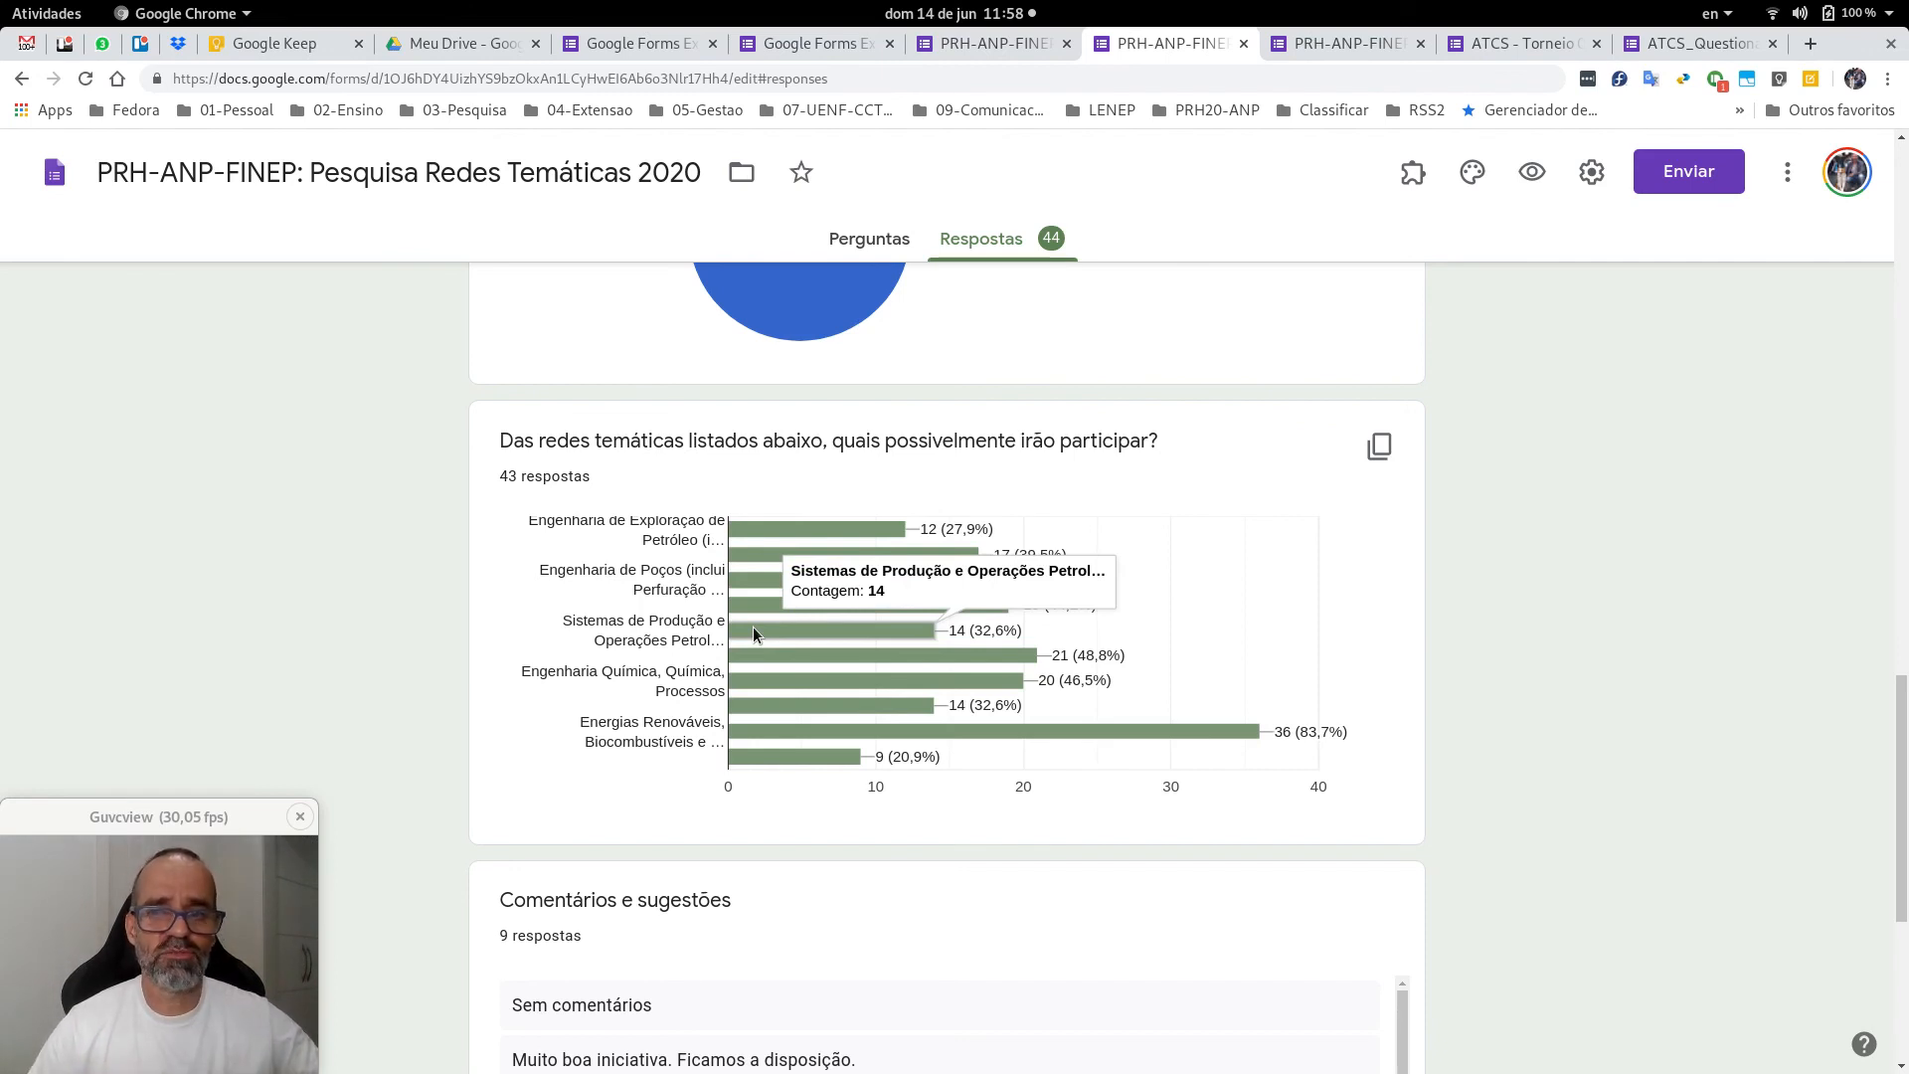
scroll(1554, 686, "up", 3)
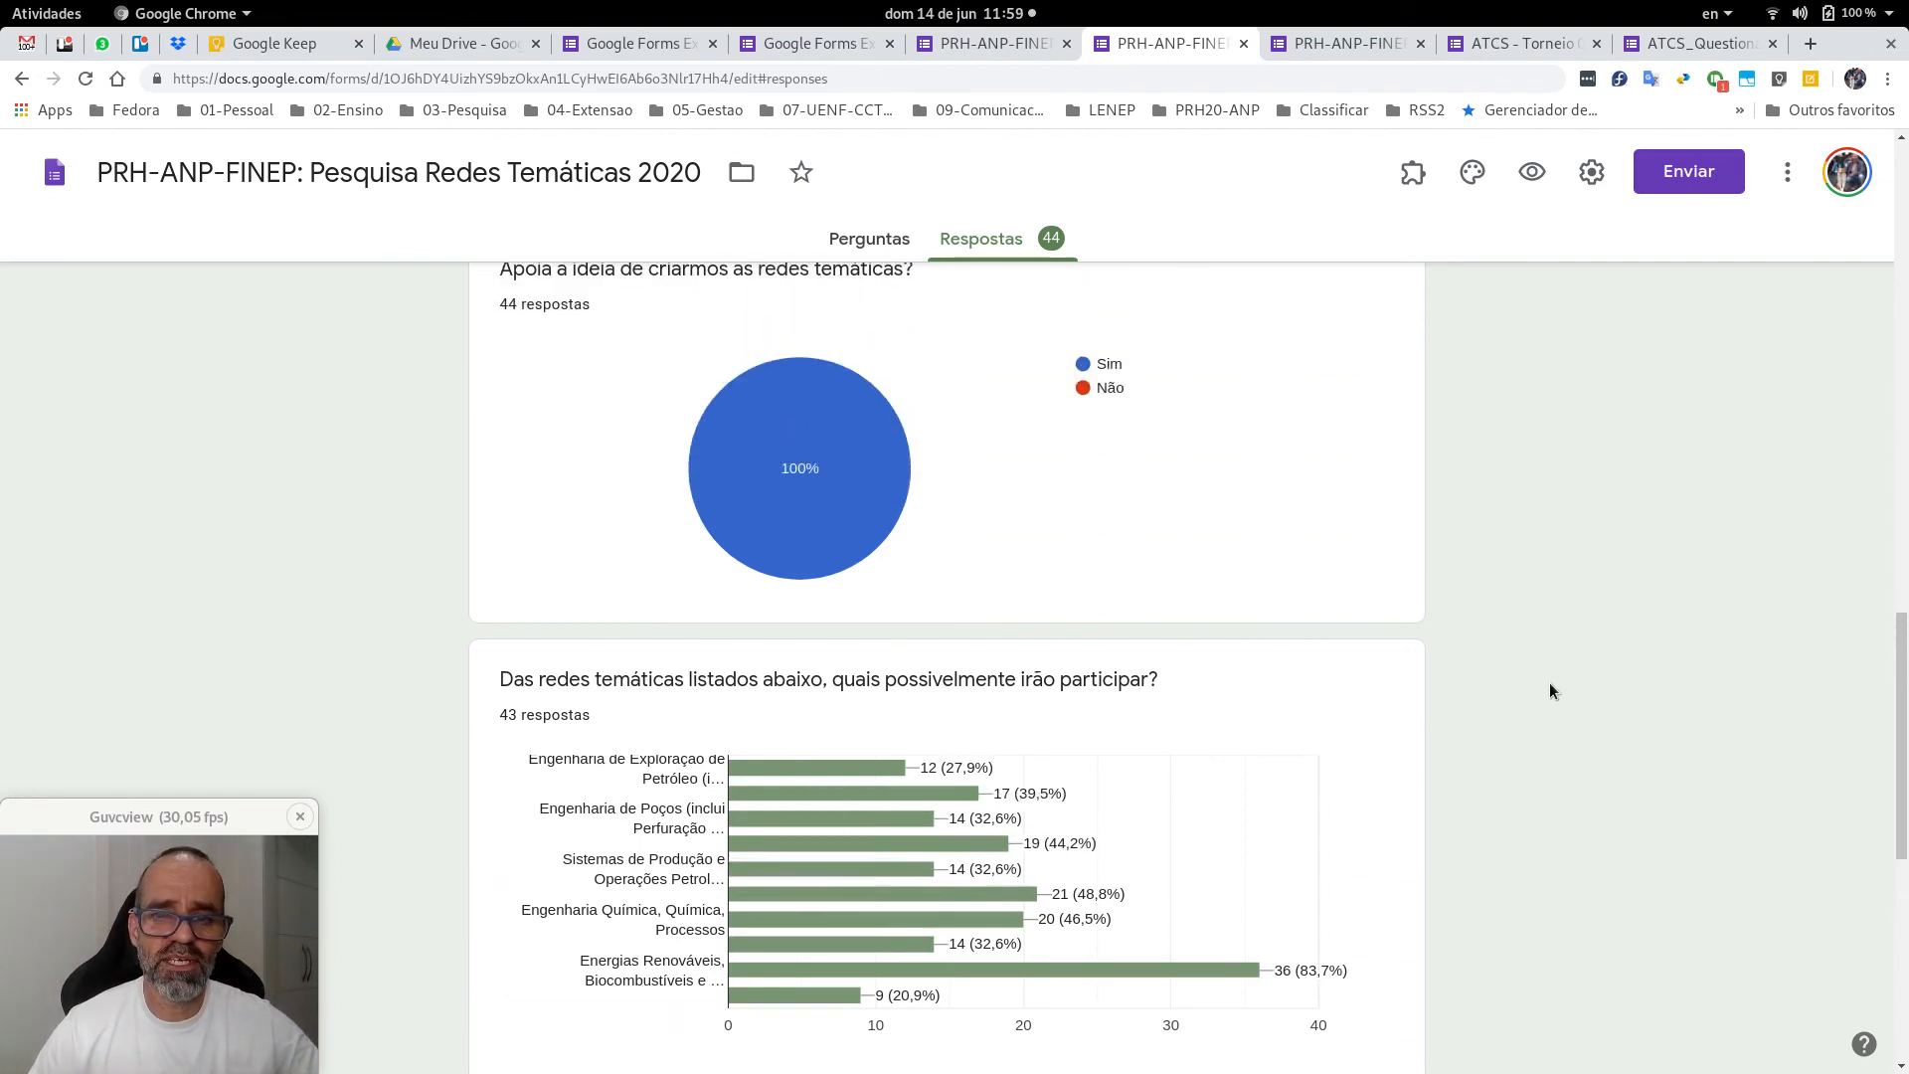
scroll(1551, 684, "up", 5)
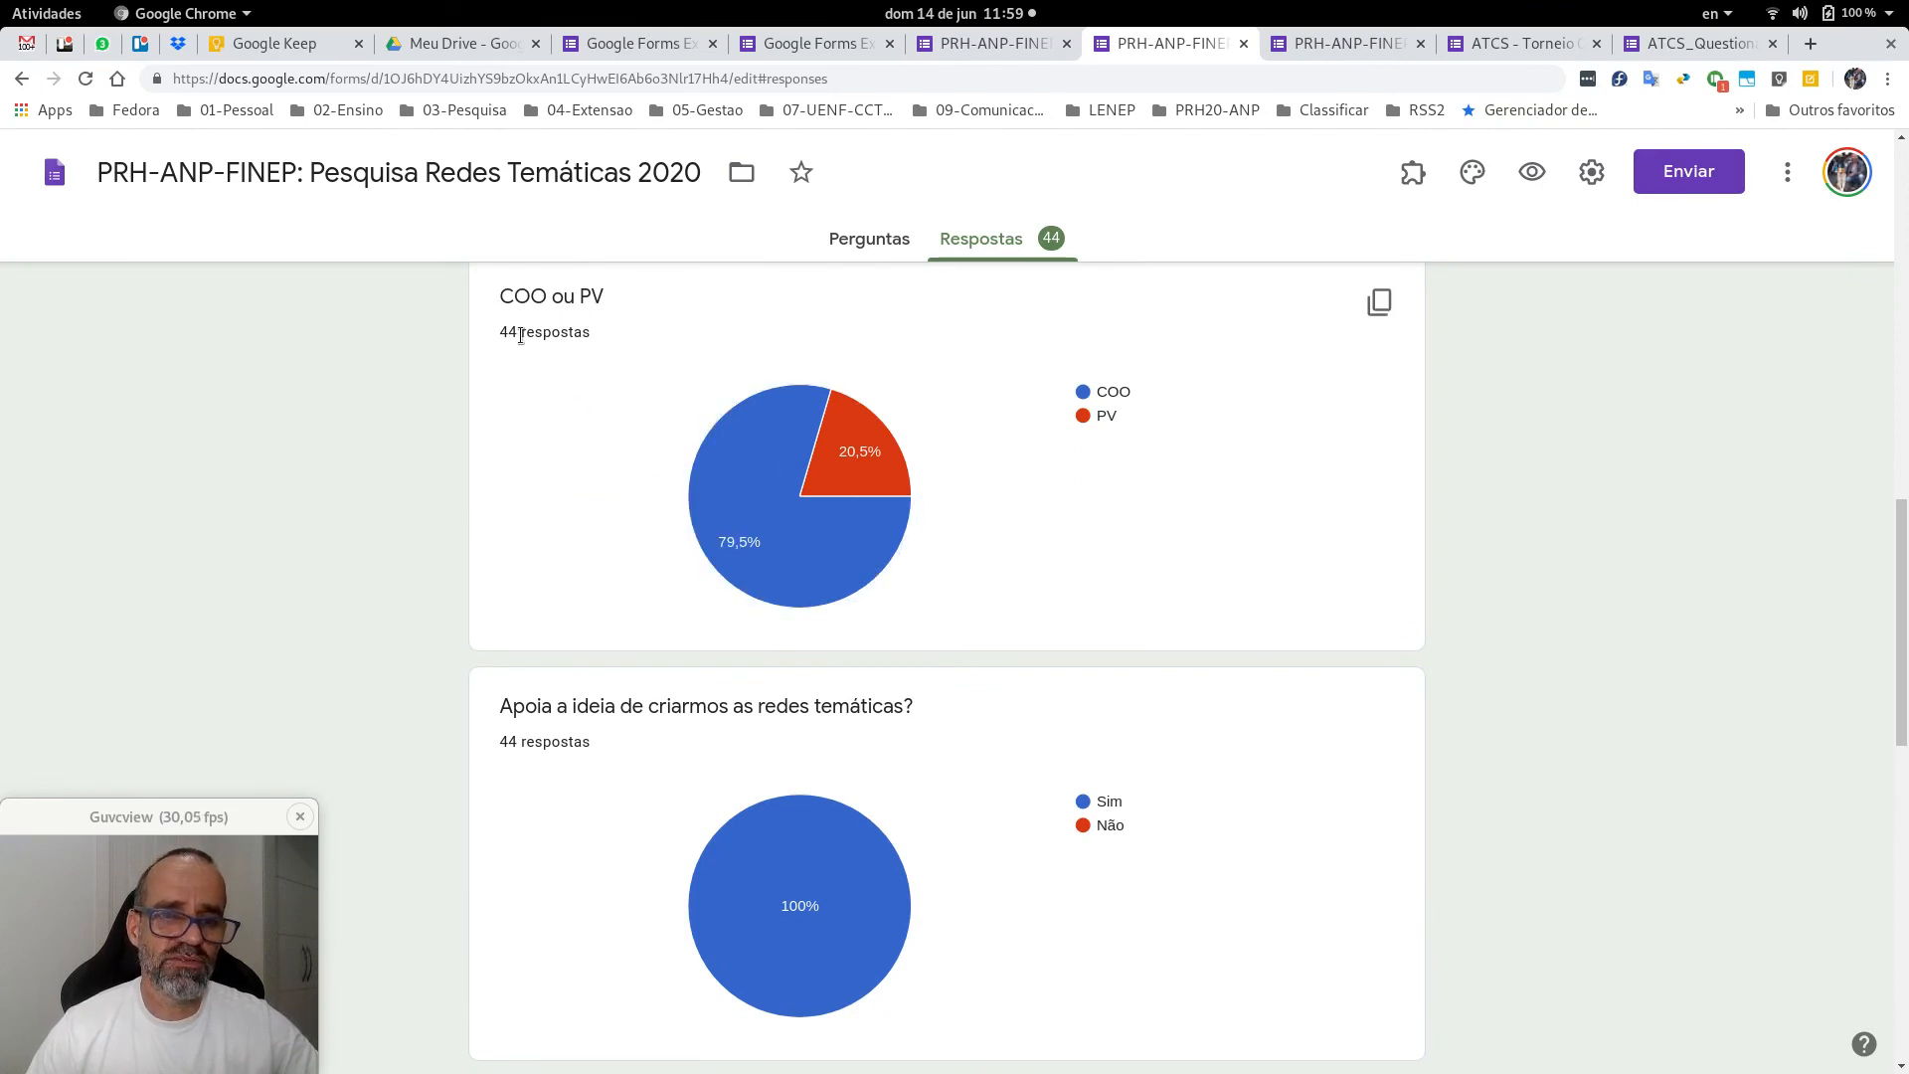
mouse_move(716, 502)
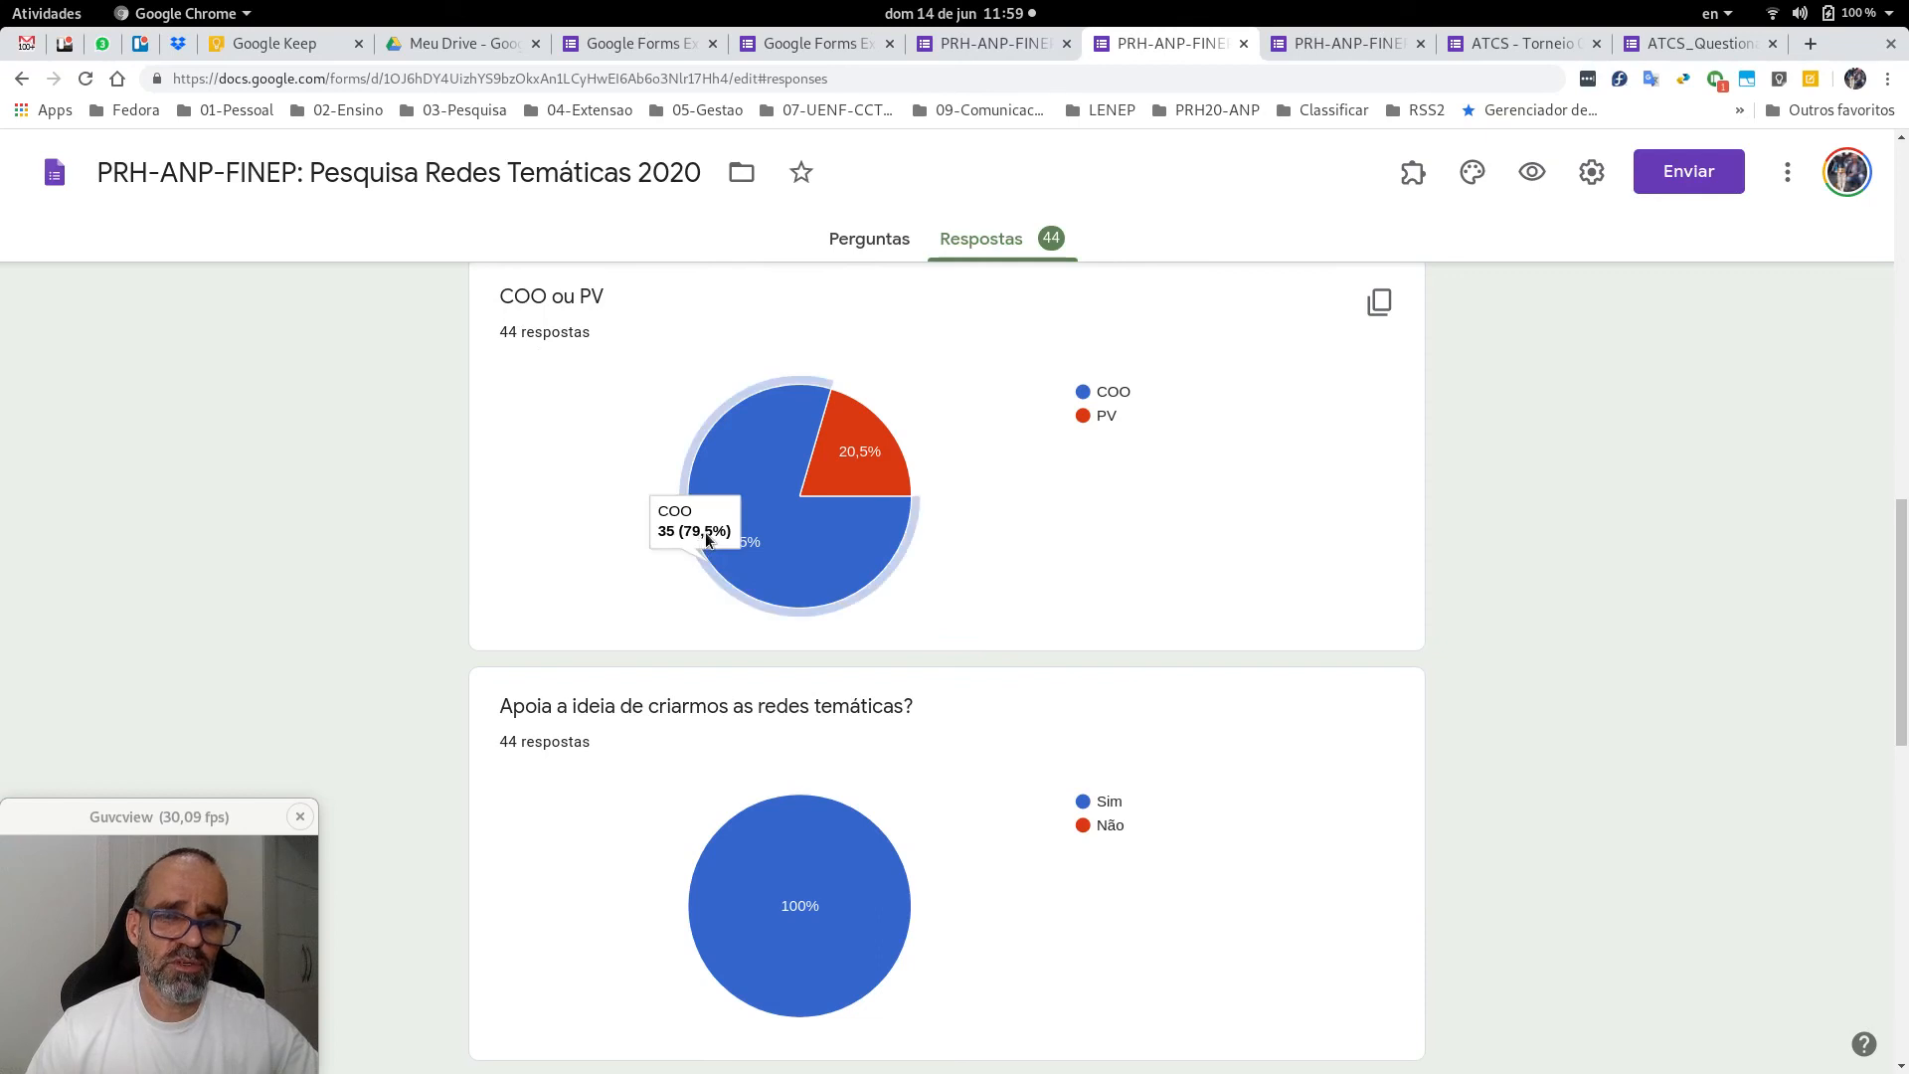
Look over the pie chart, then open the individual responses view at response 3 of 44.
mouse_move(834, 469)
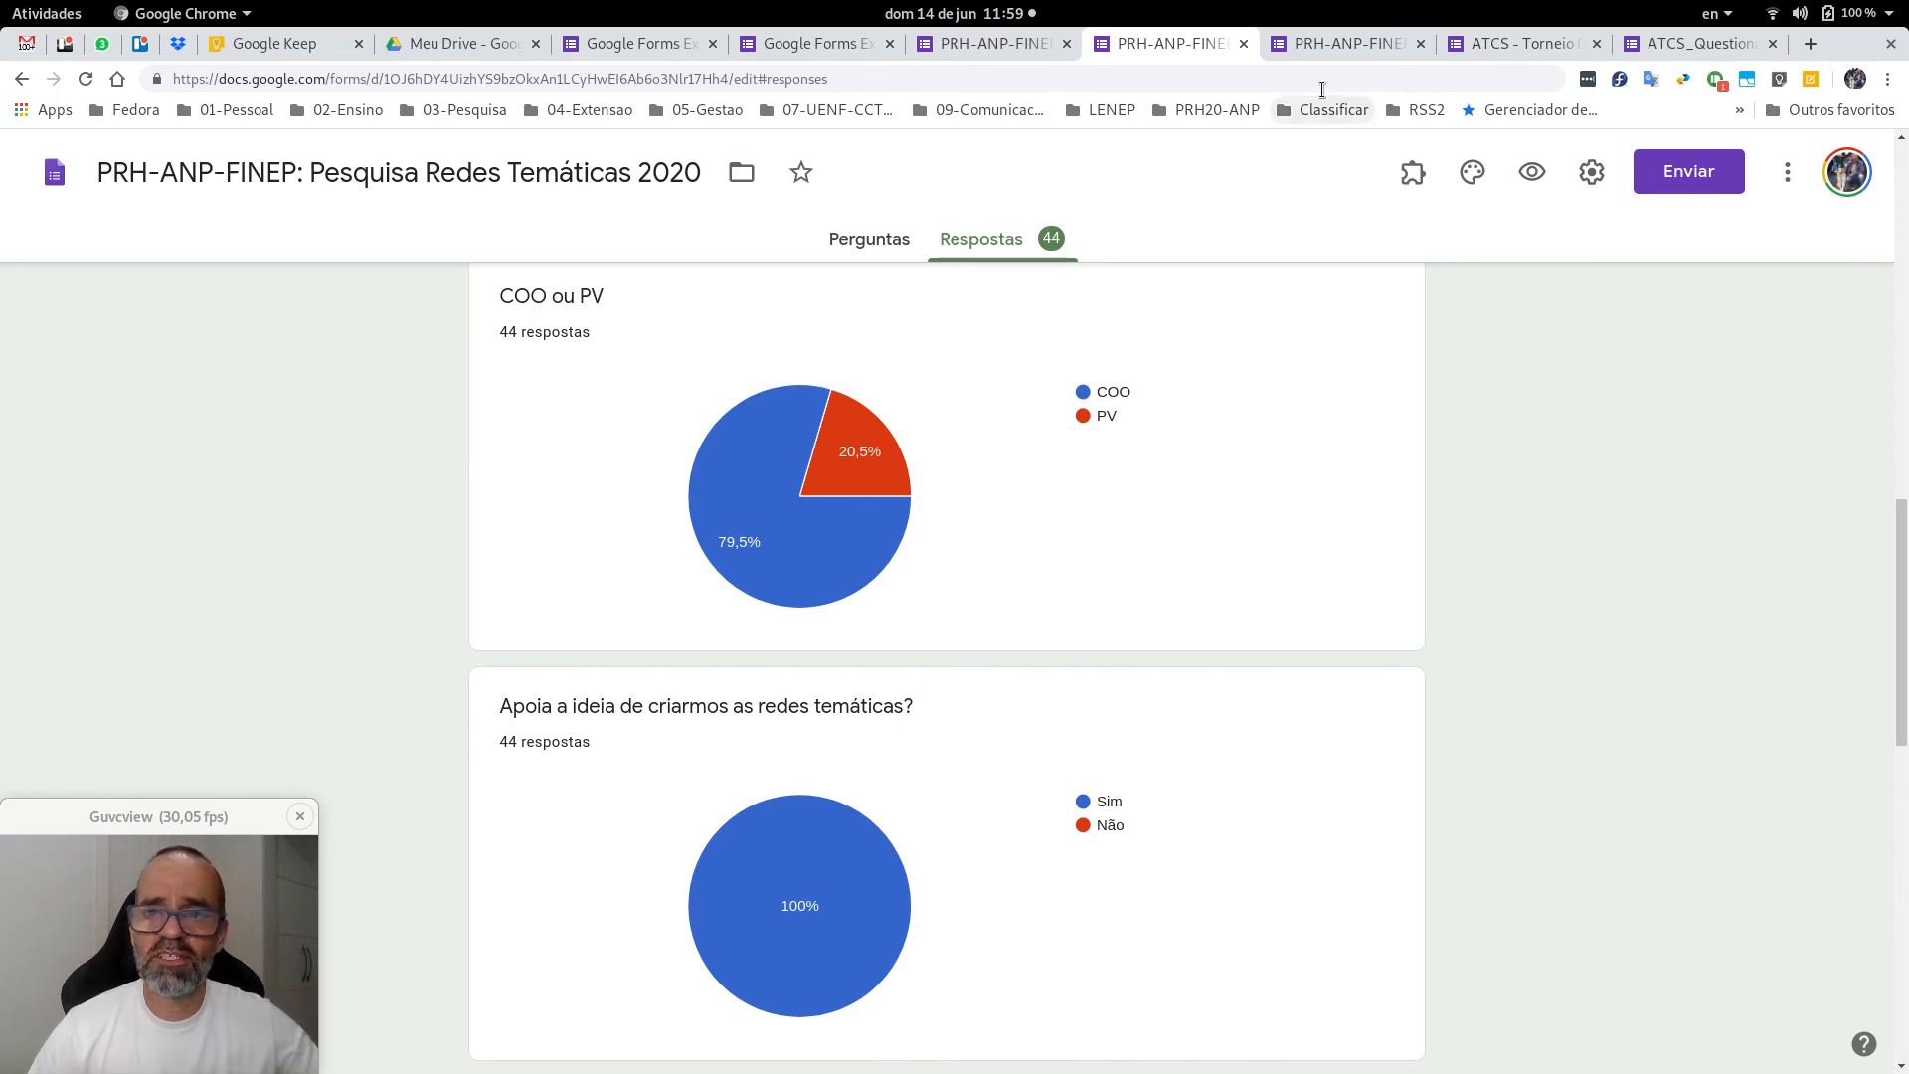
left_click(1315, 42)
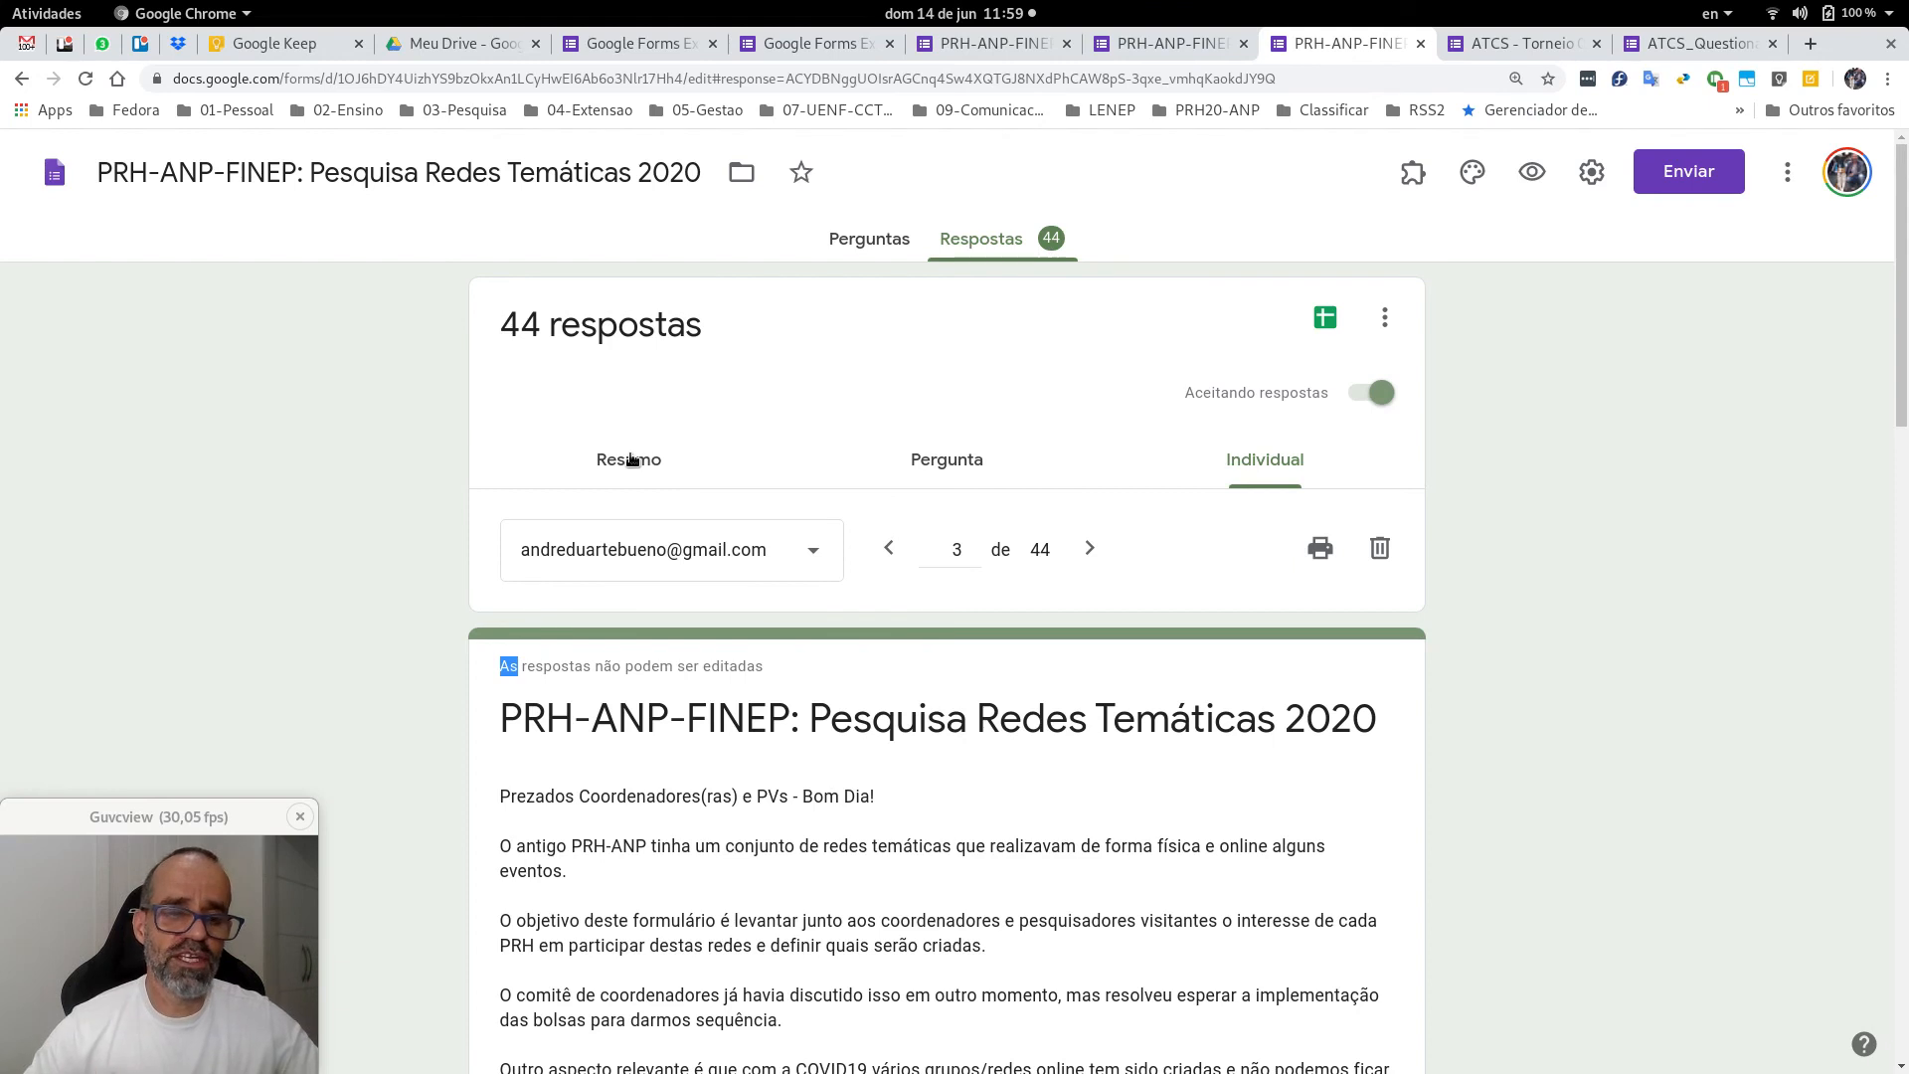
left_click(1166, 42)
scroll(1396, 437, "up", 12)
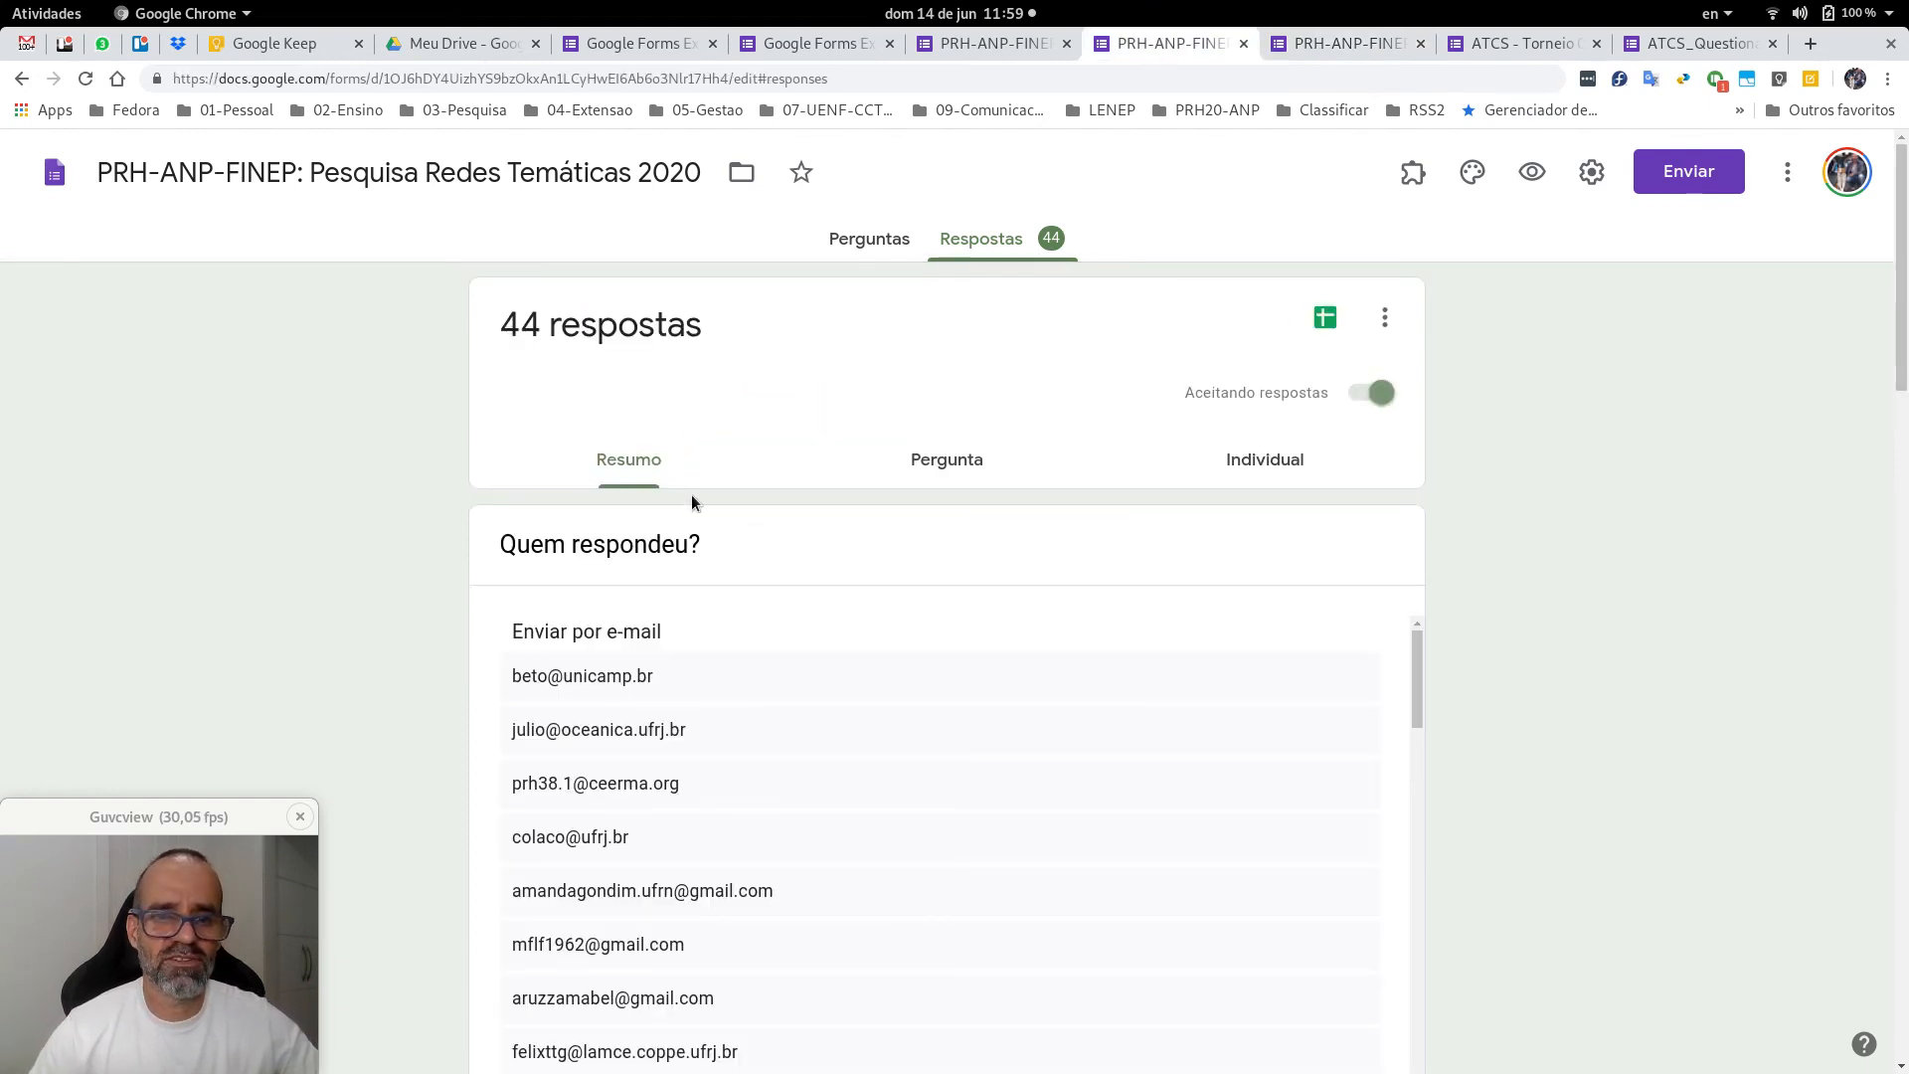
left_click(1276, 50)
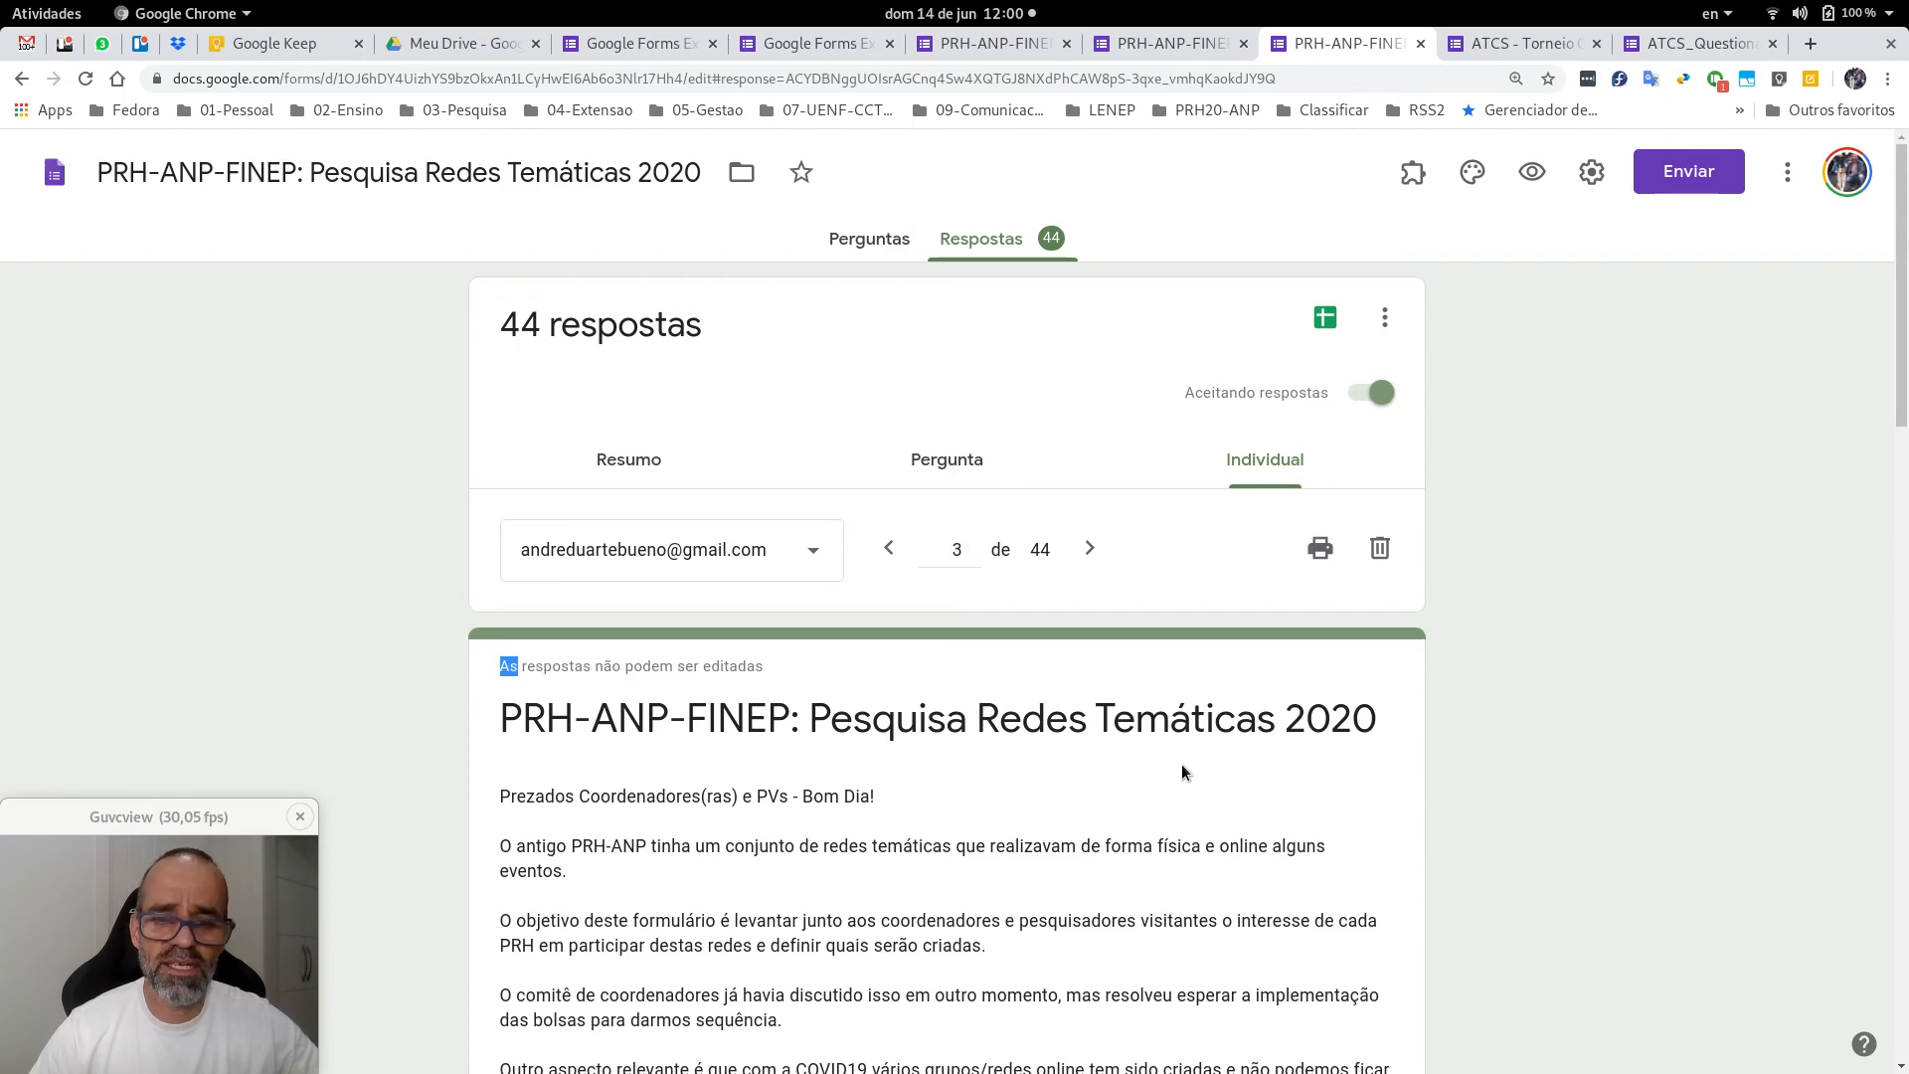
scroll(1182, 764, "down", 5)
scroll(1181, 771, "down", 7)
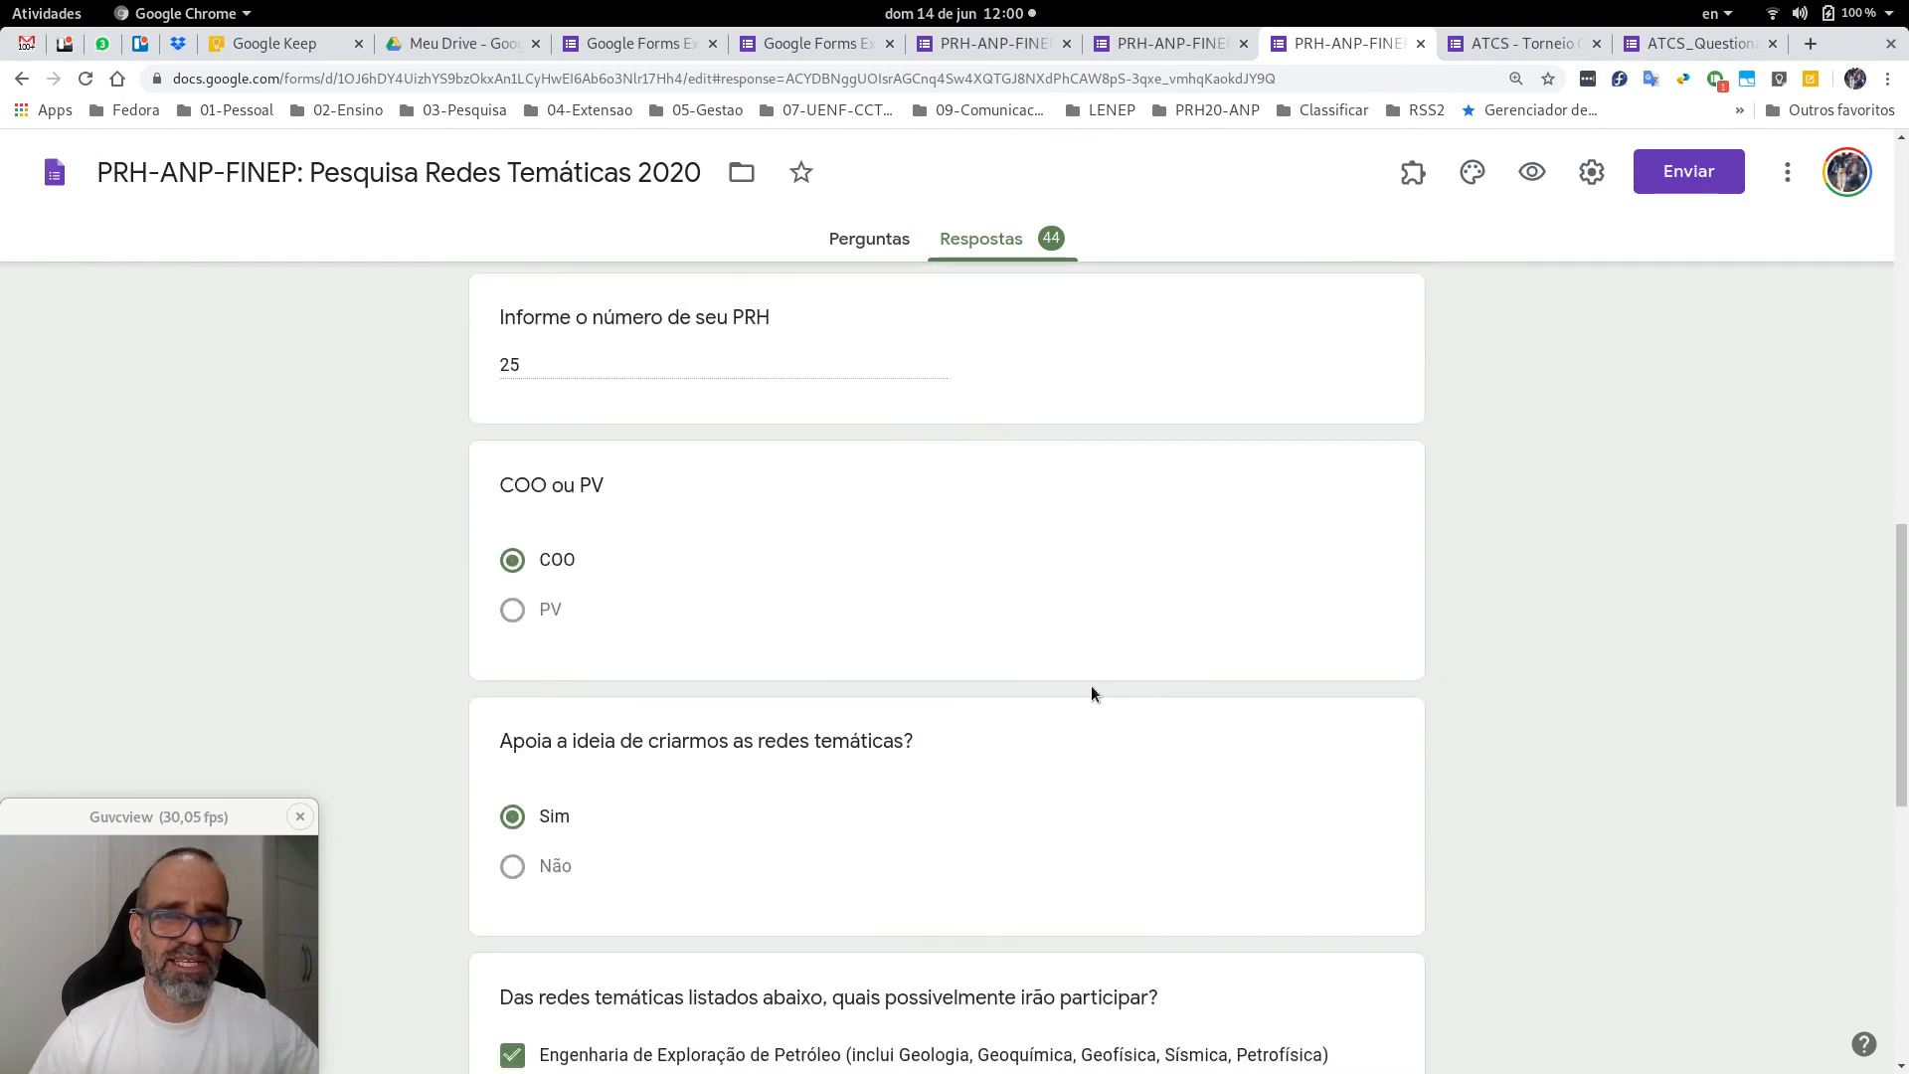
scroll(1090, 687, "up", 1)
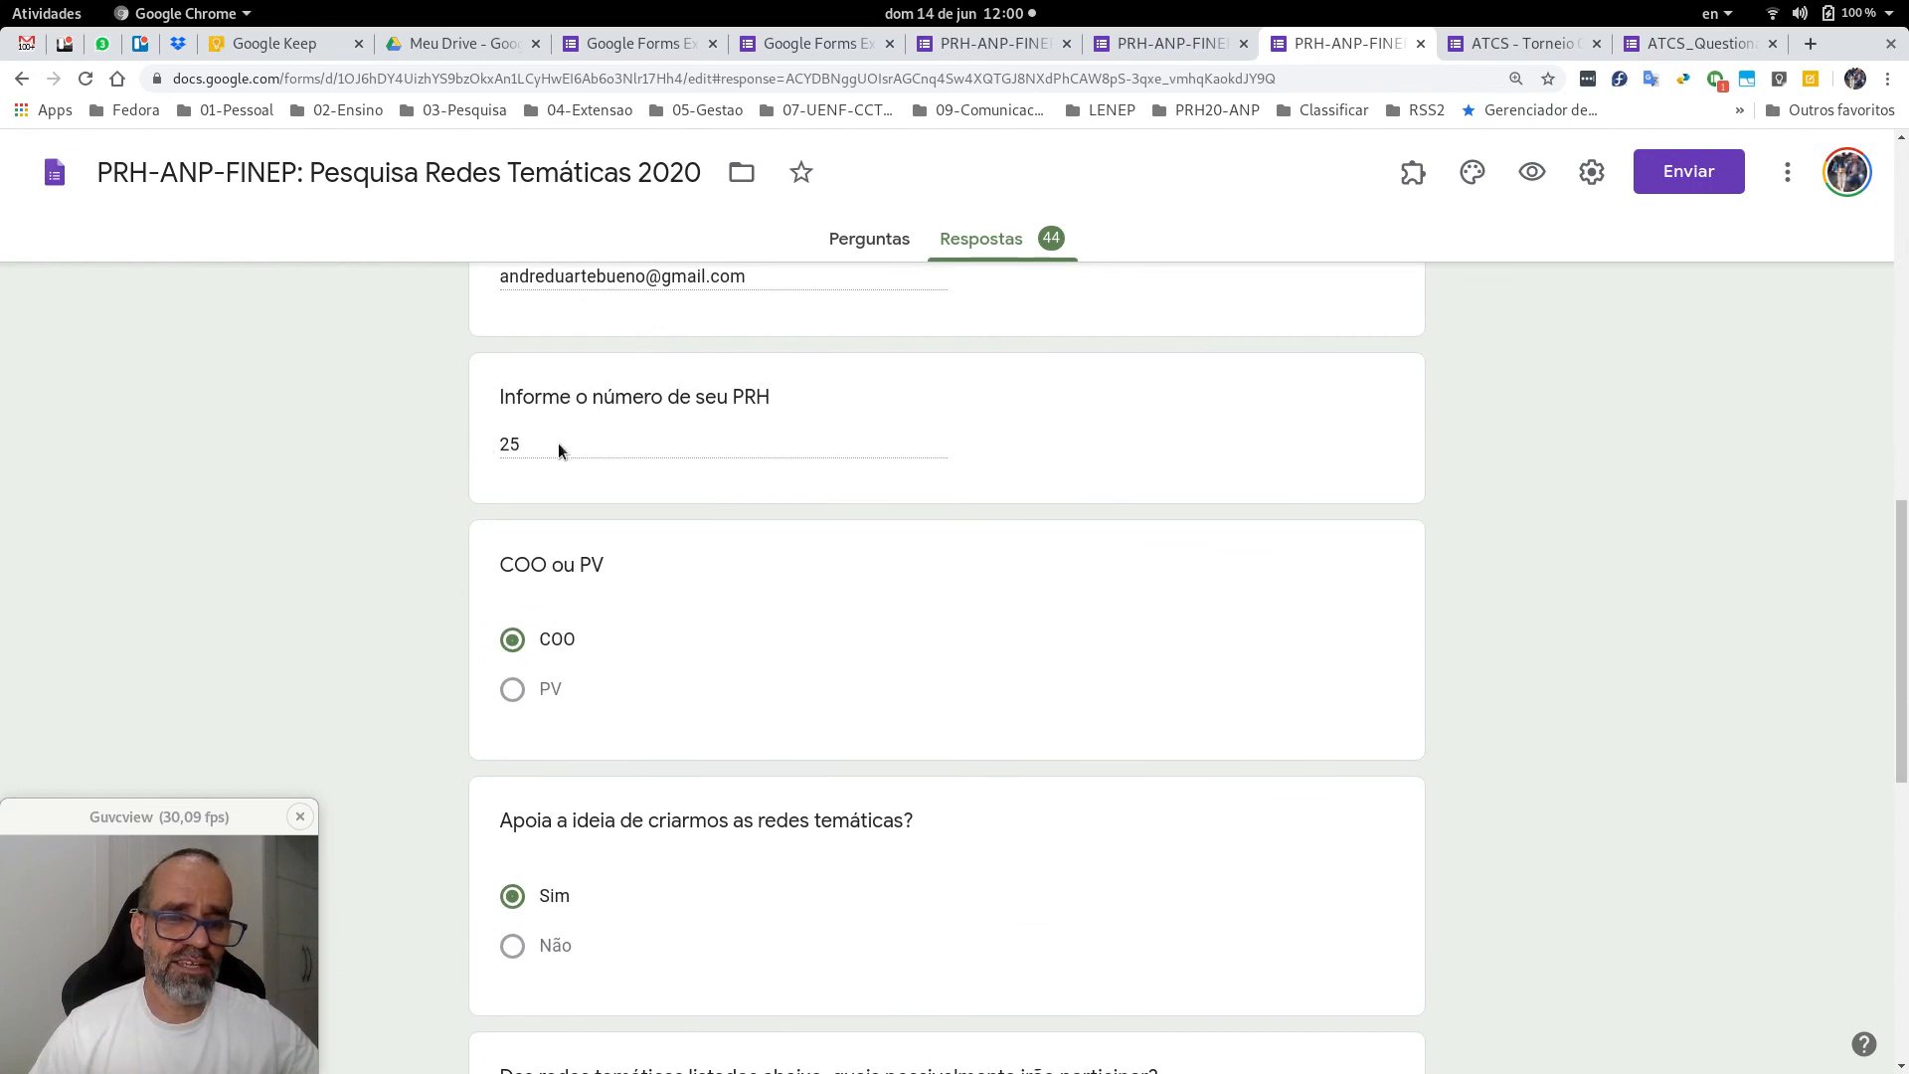
scroll(945, 676, "down", 3)
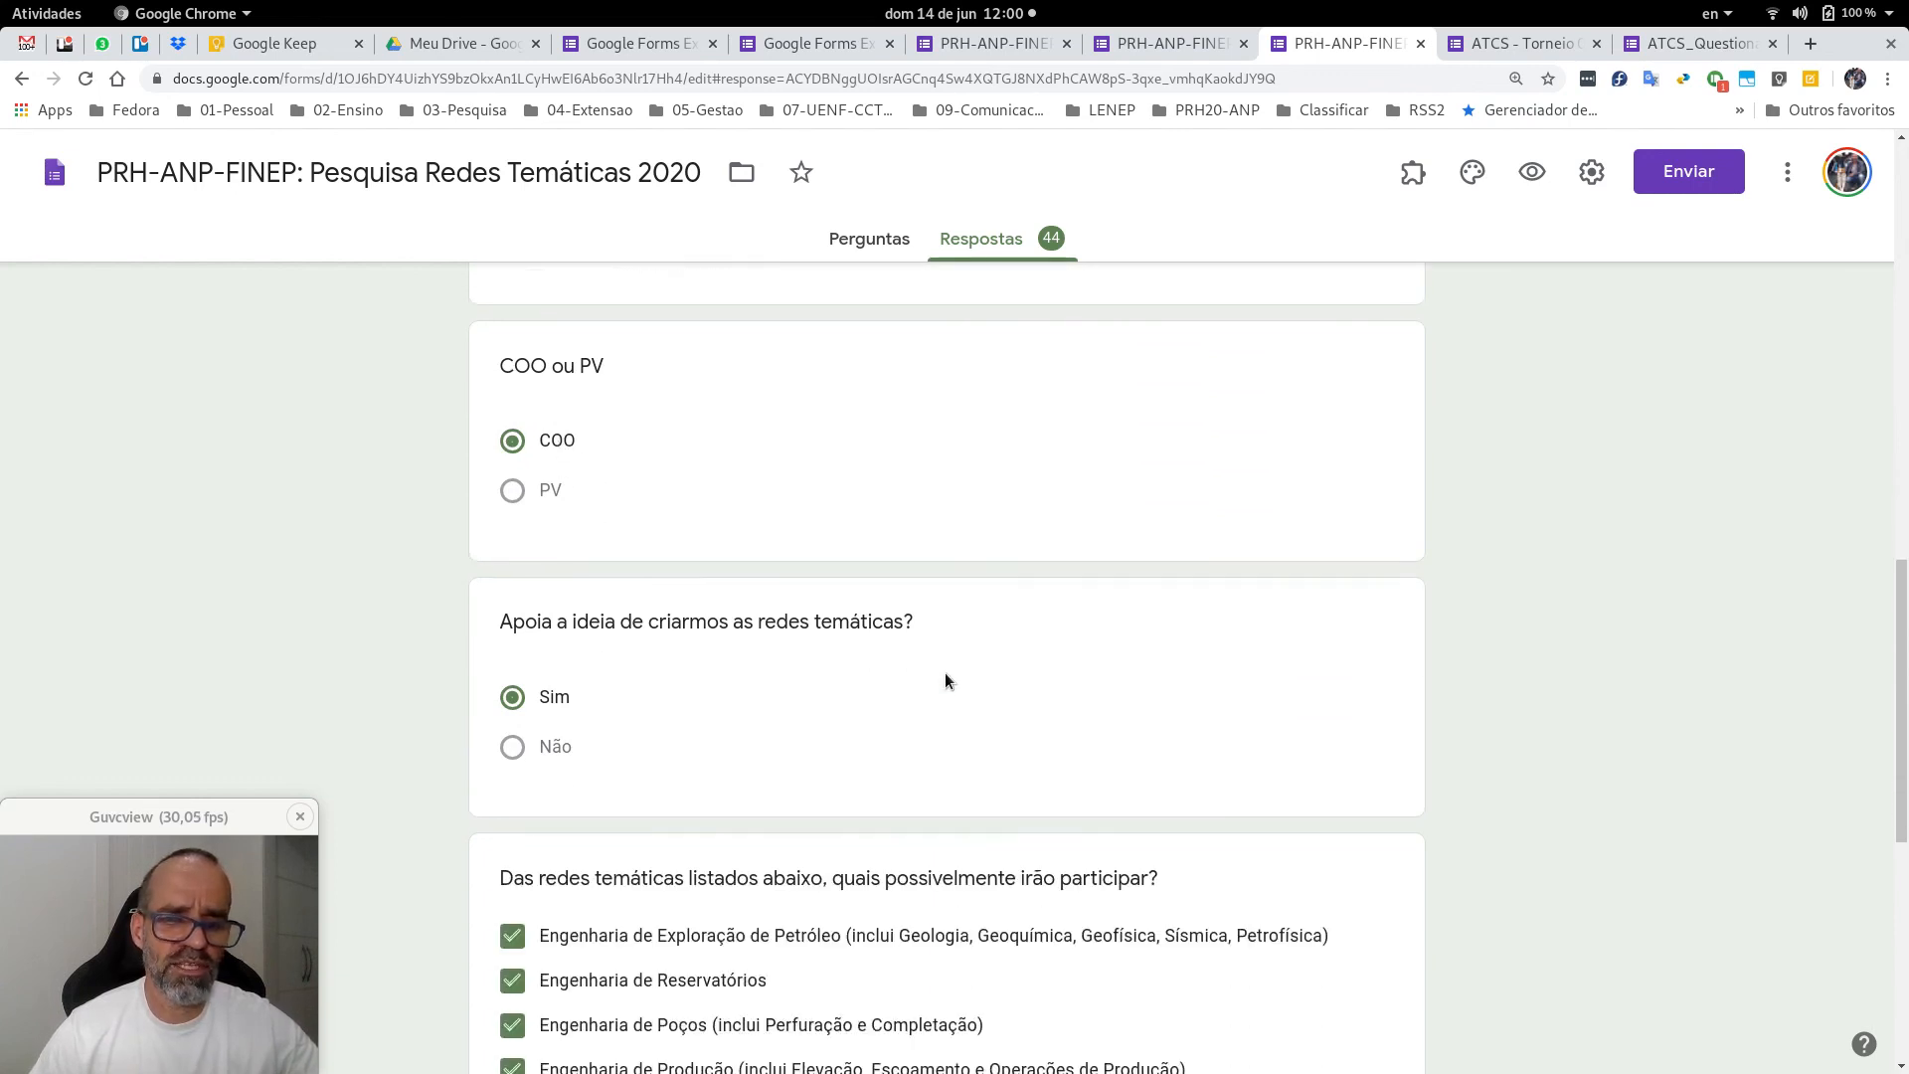
scroll(634, 575, "down", 2)
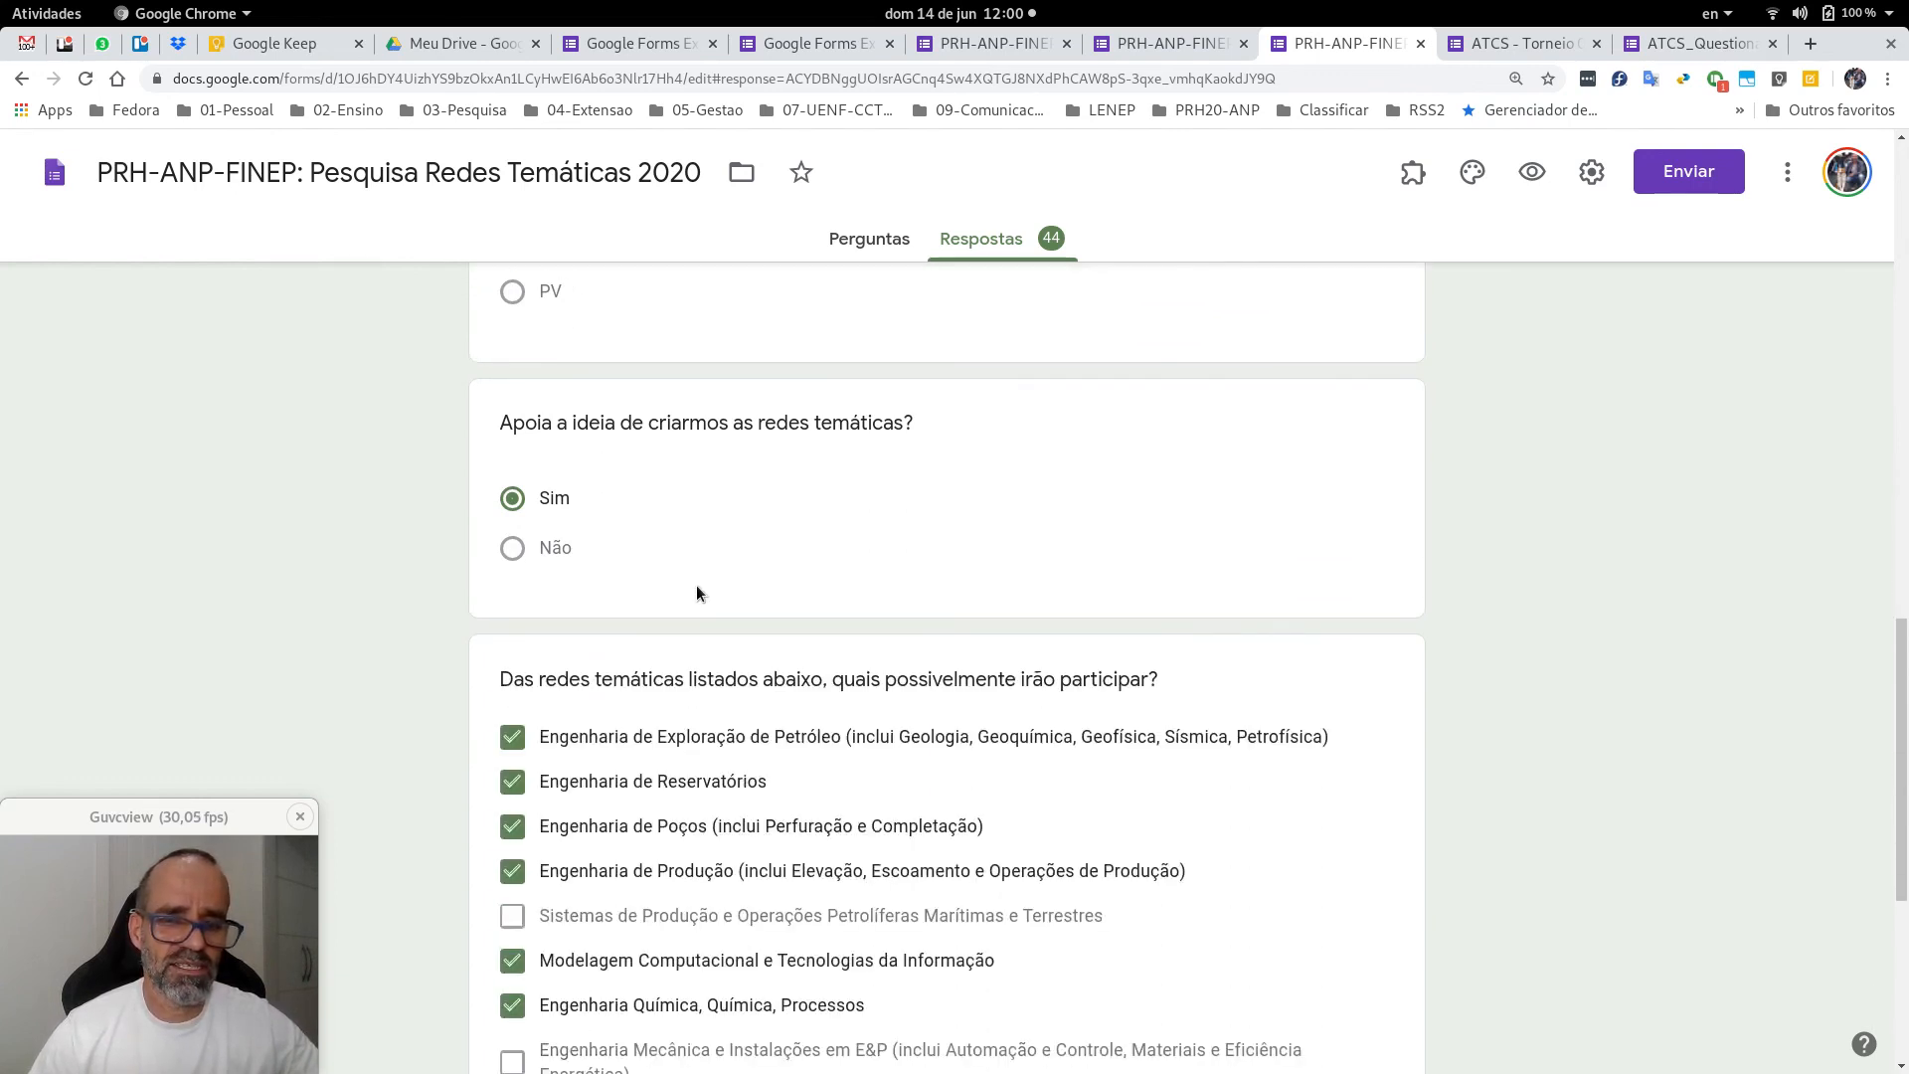
scroll(702, 581, "down", 2)
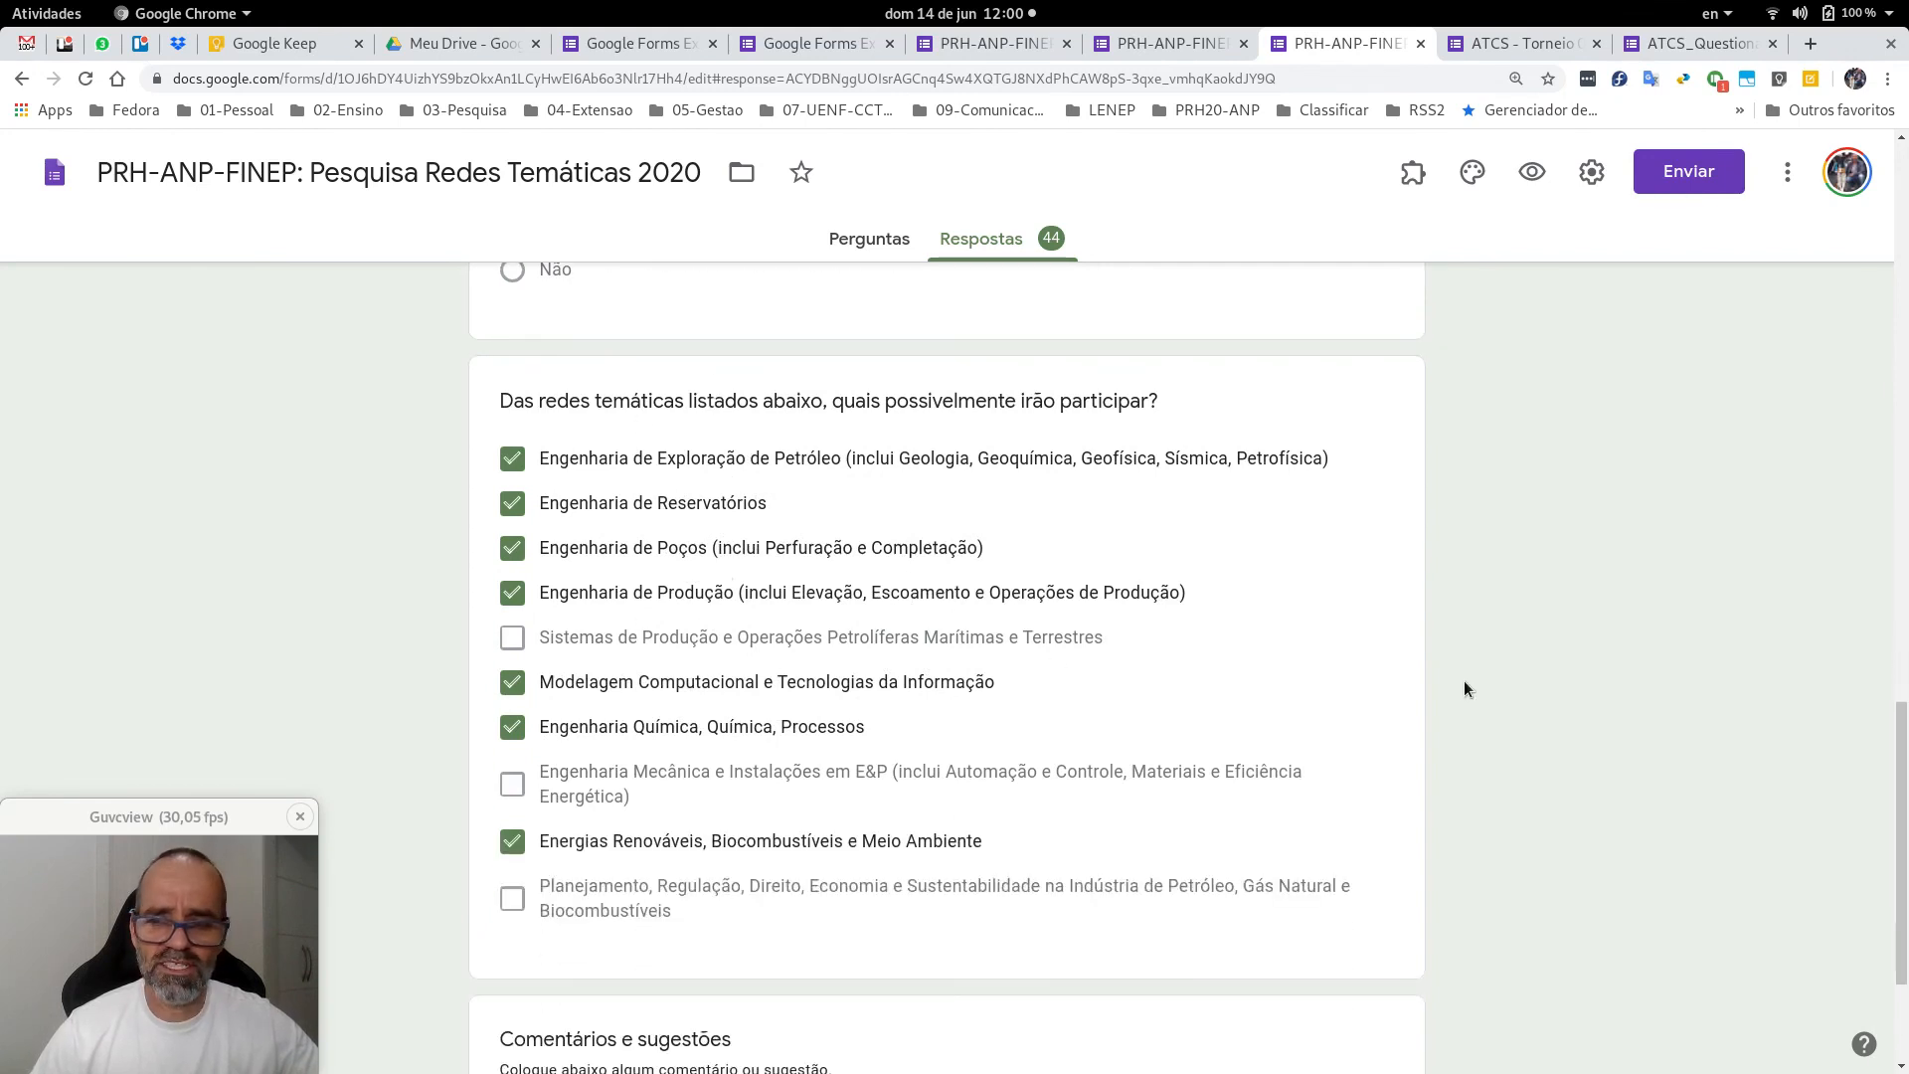
scroll(1464, 688, "down", 2)
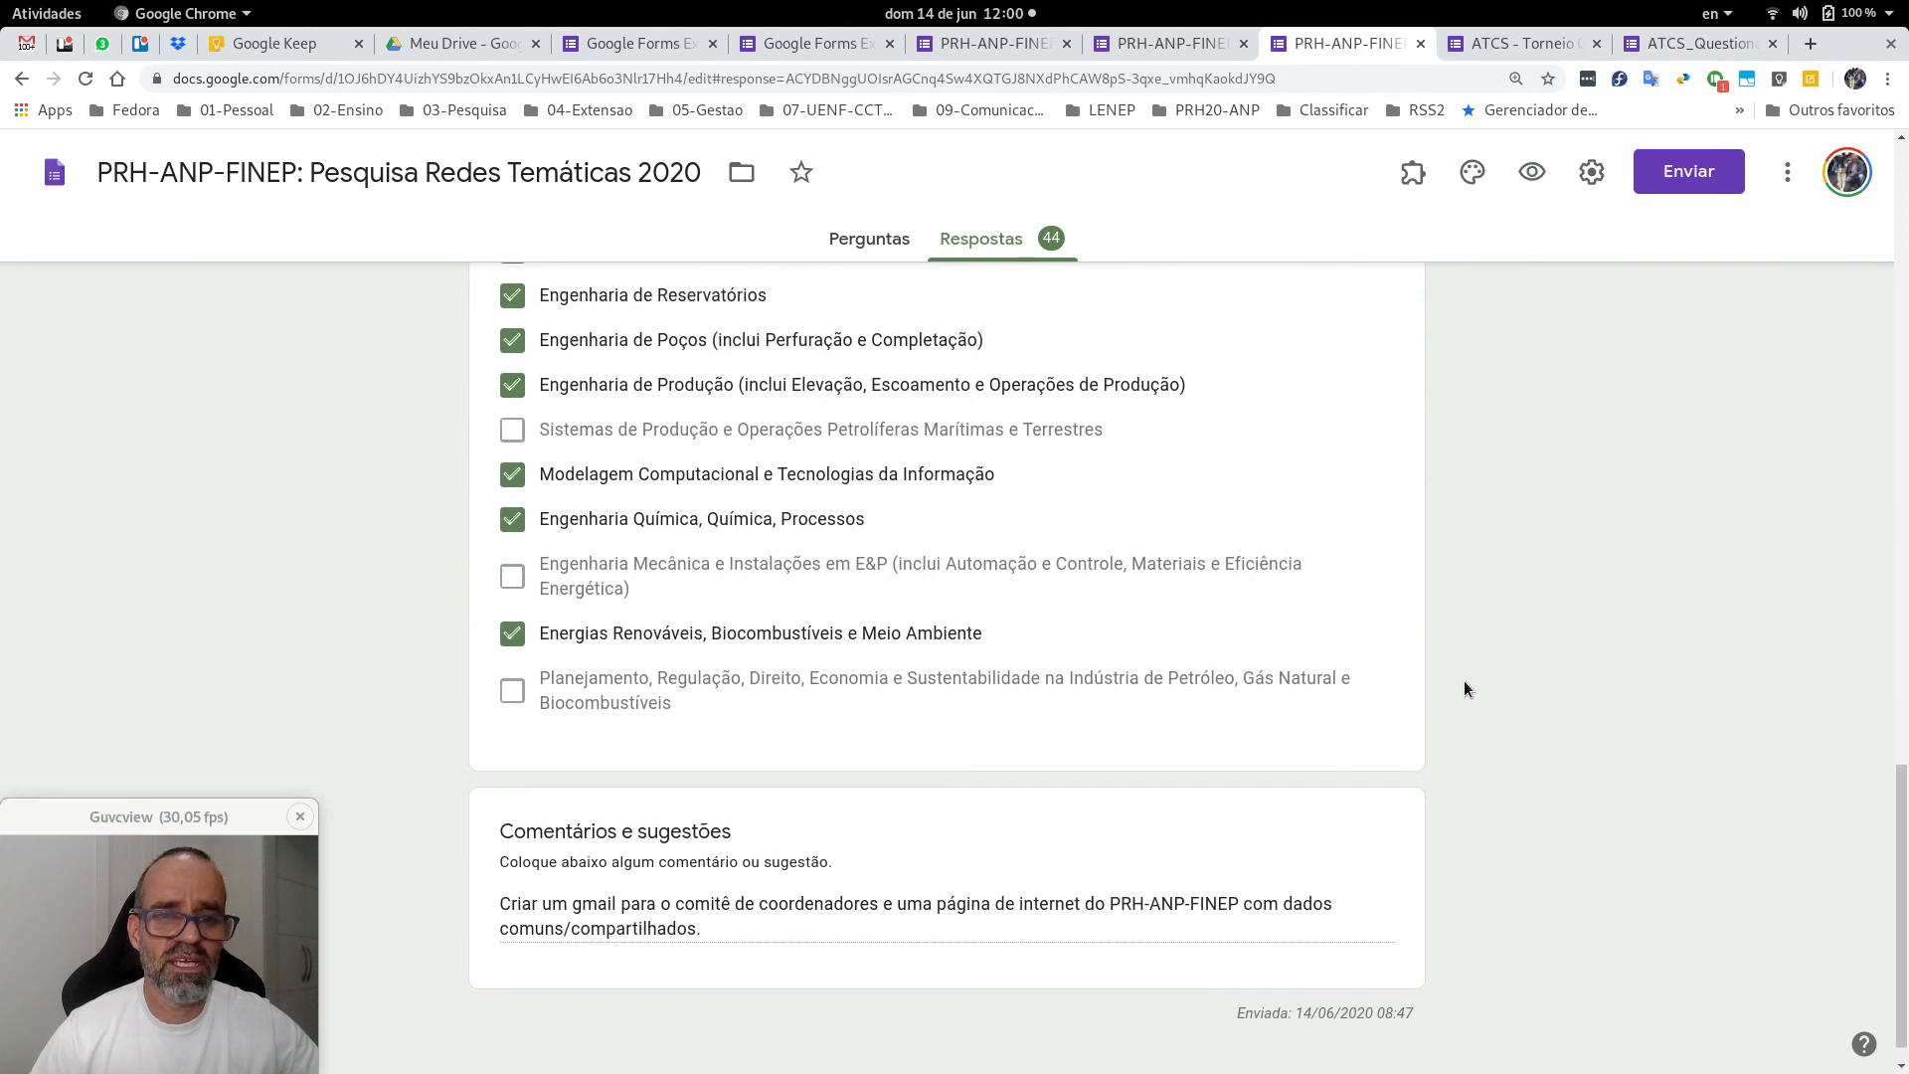
scroll(1464, 676, "up", 1)
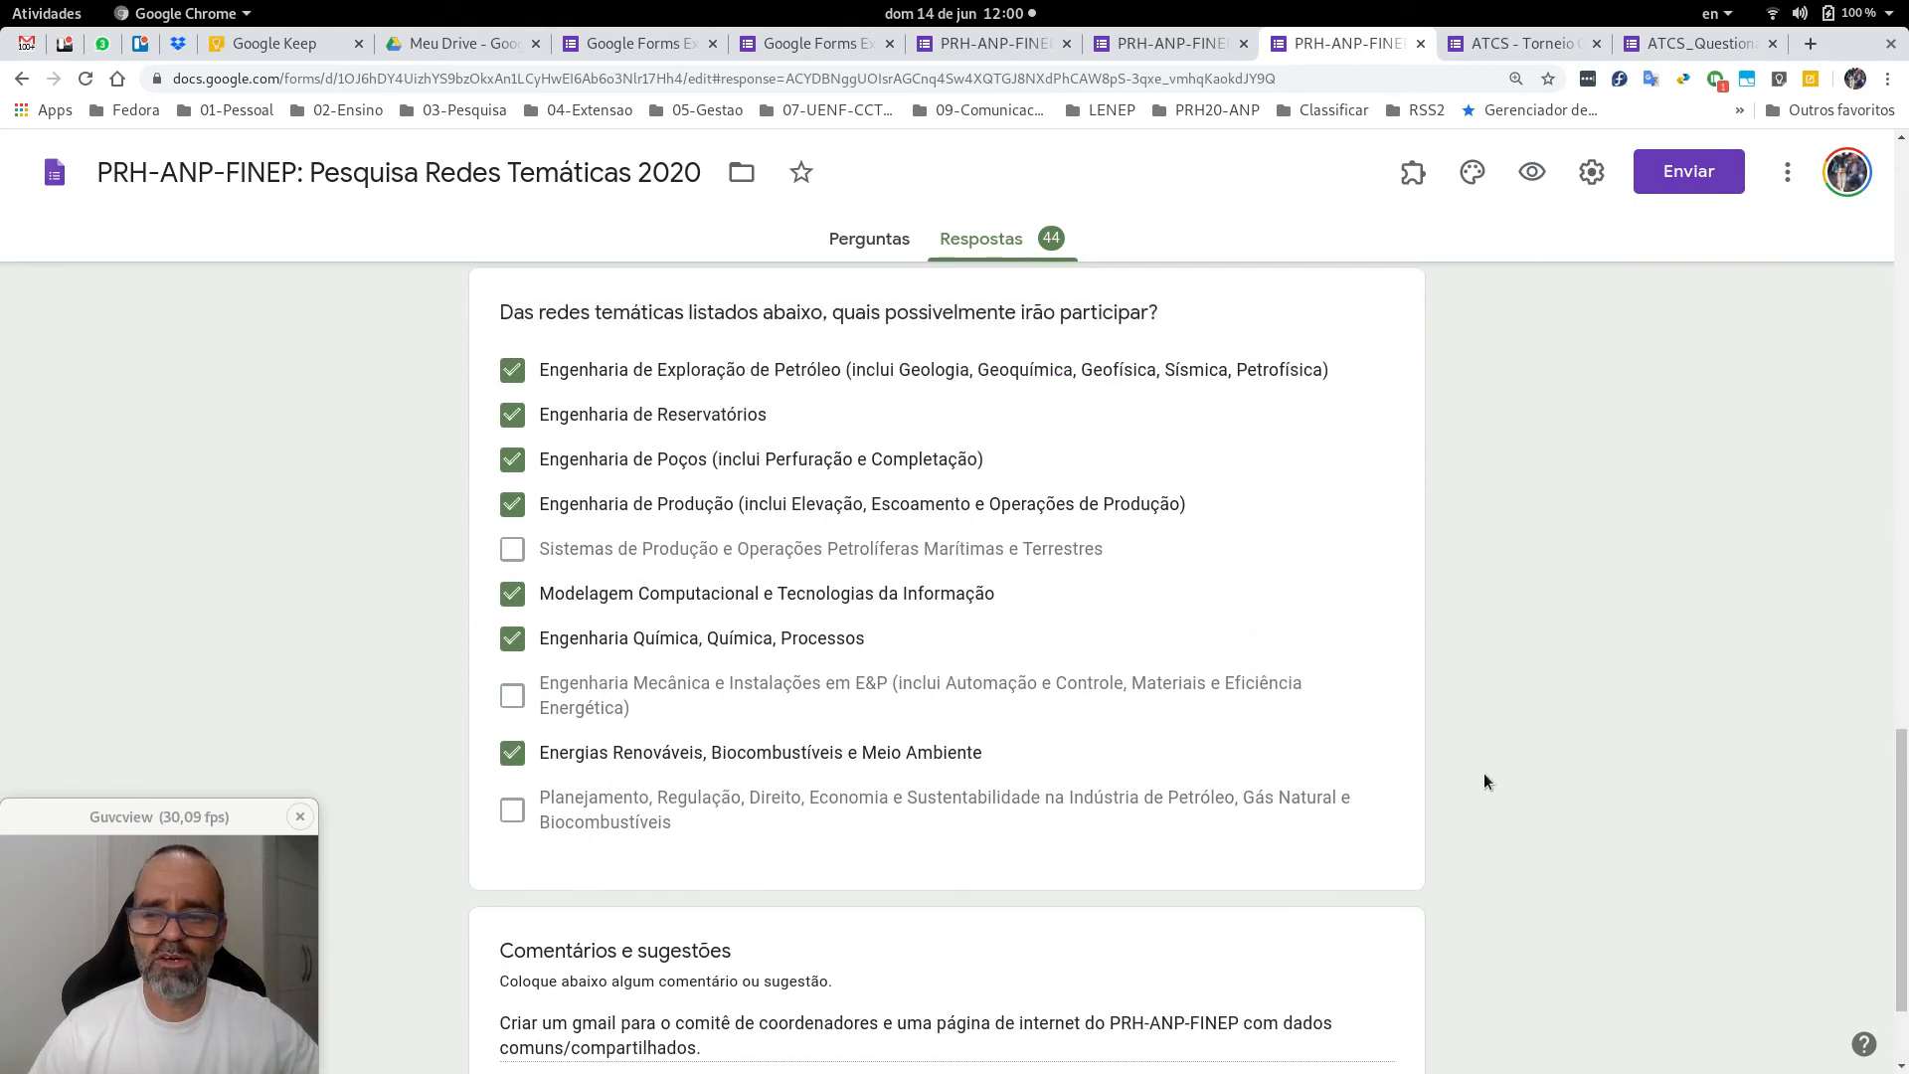
key("Home")
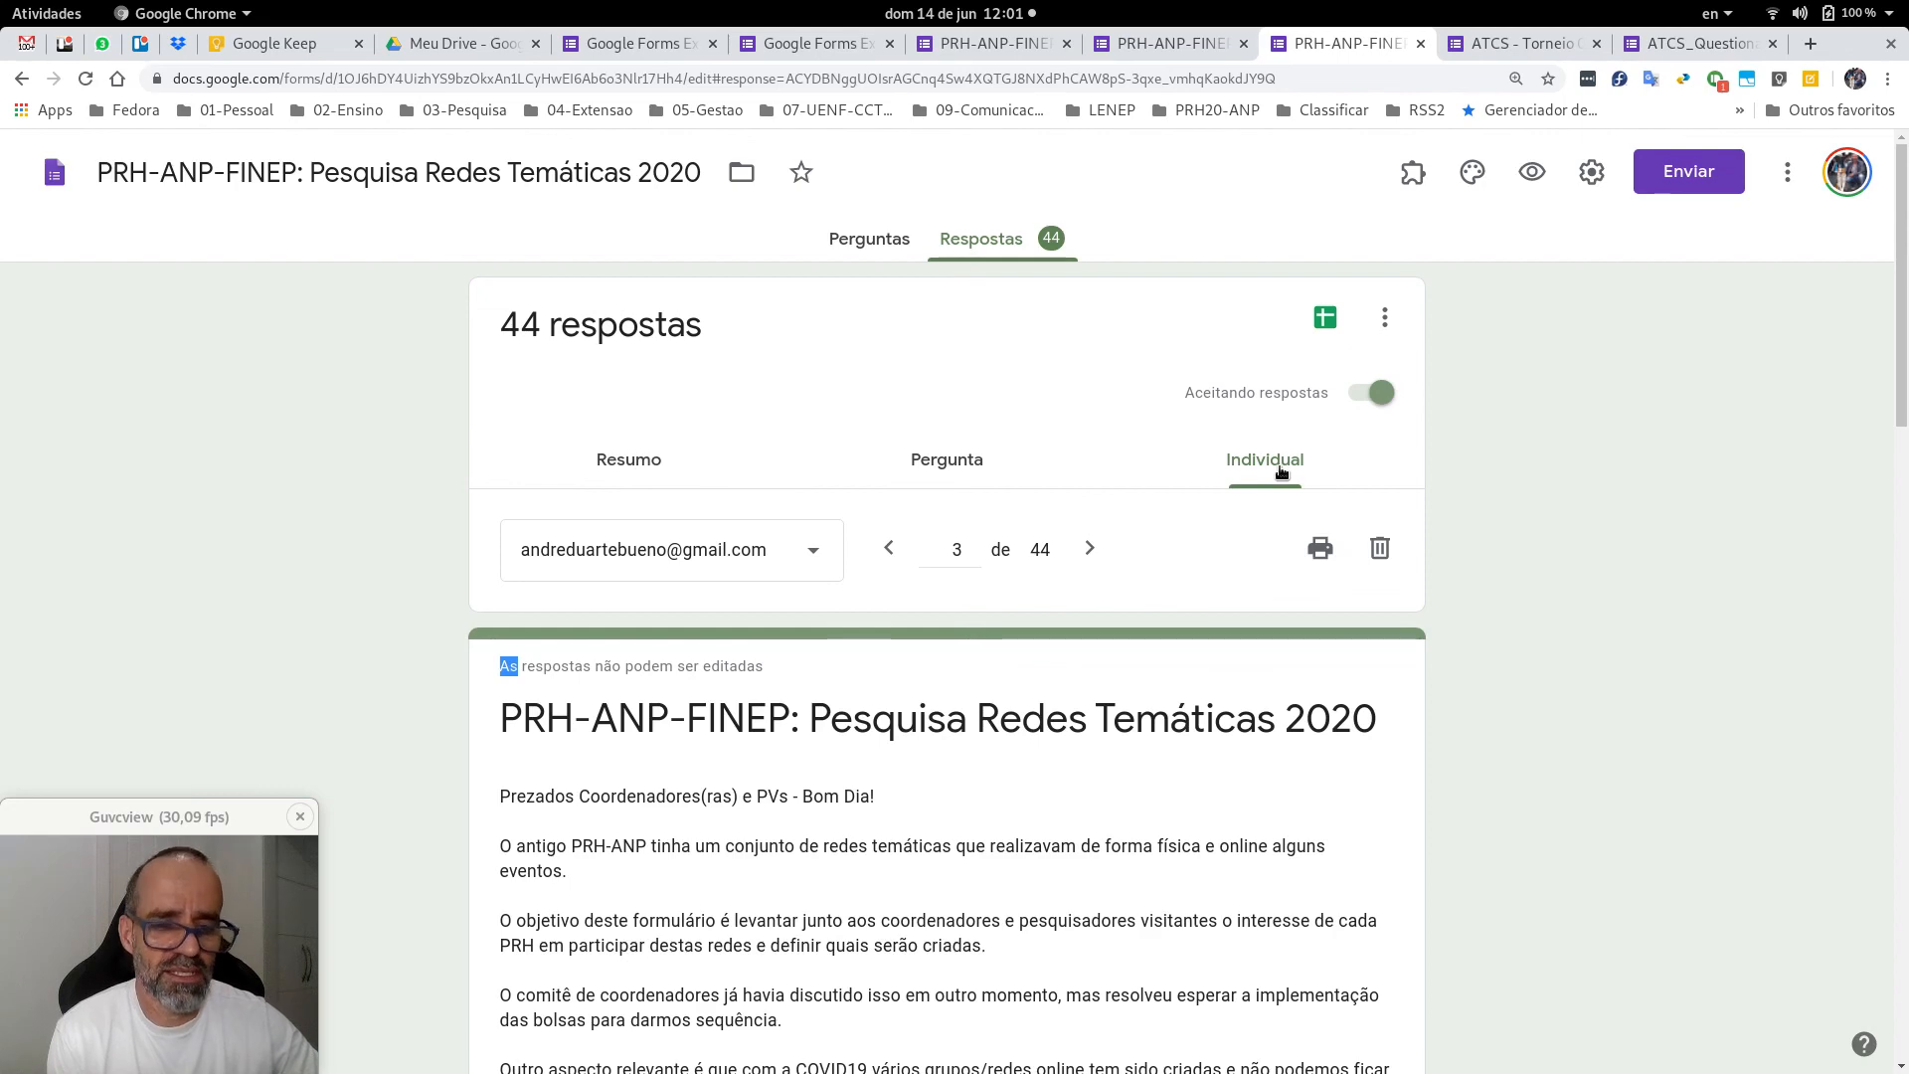
Look through the ATCS - Torneio 001 - Inscrição registration form's questions.
left_click(1505, 54)
left_click(1496, 474)
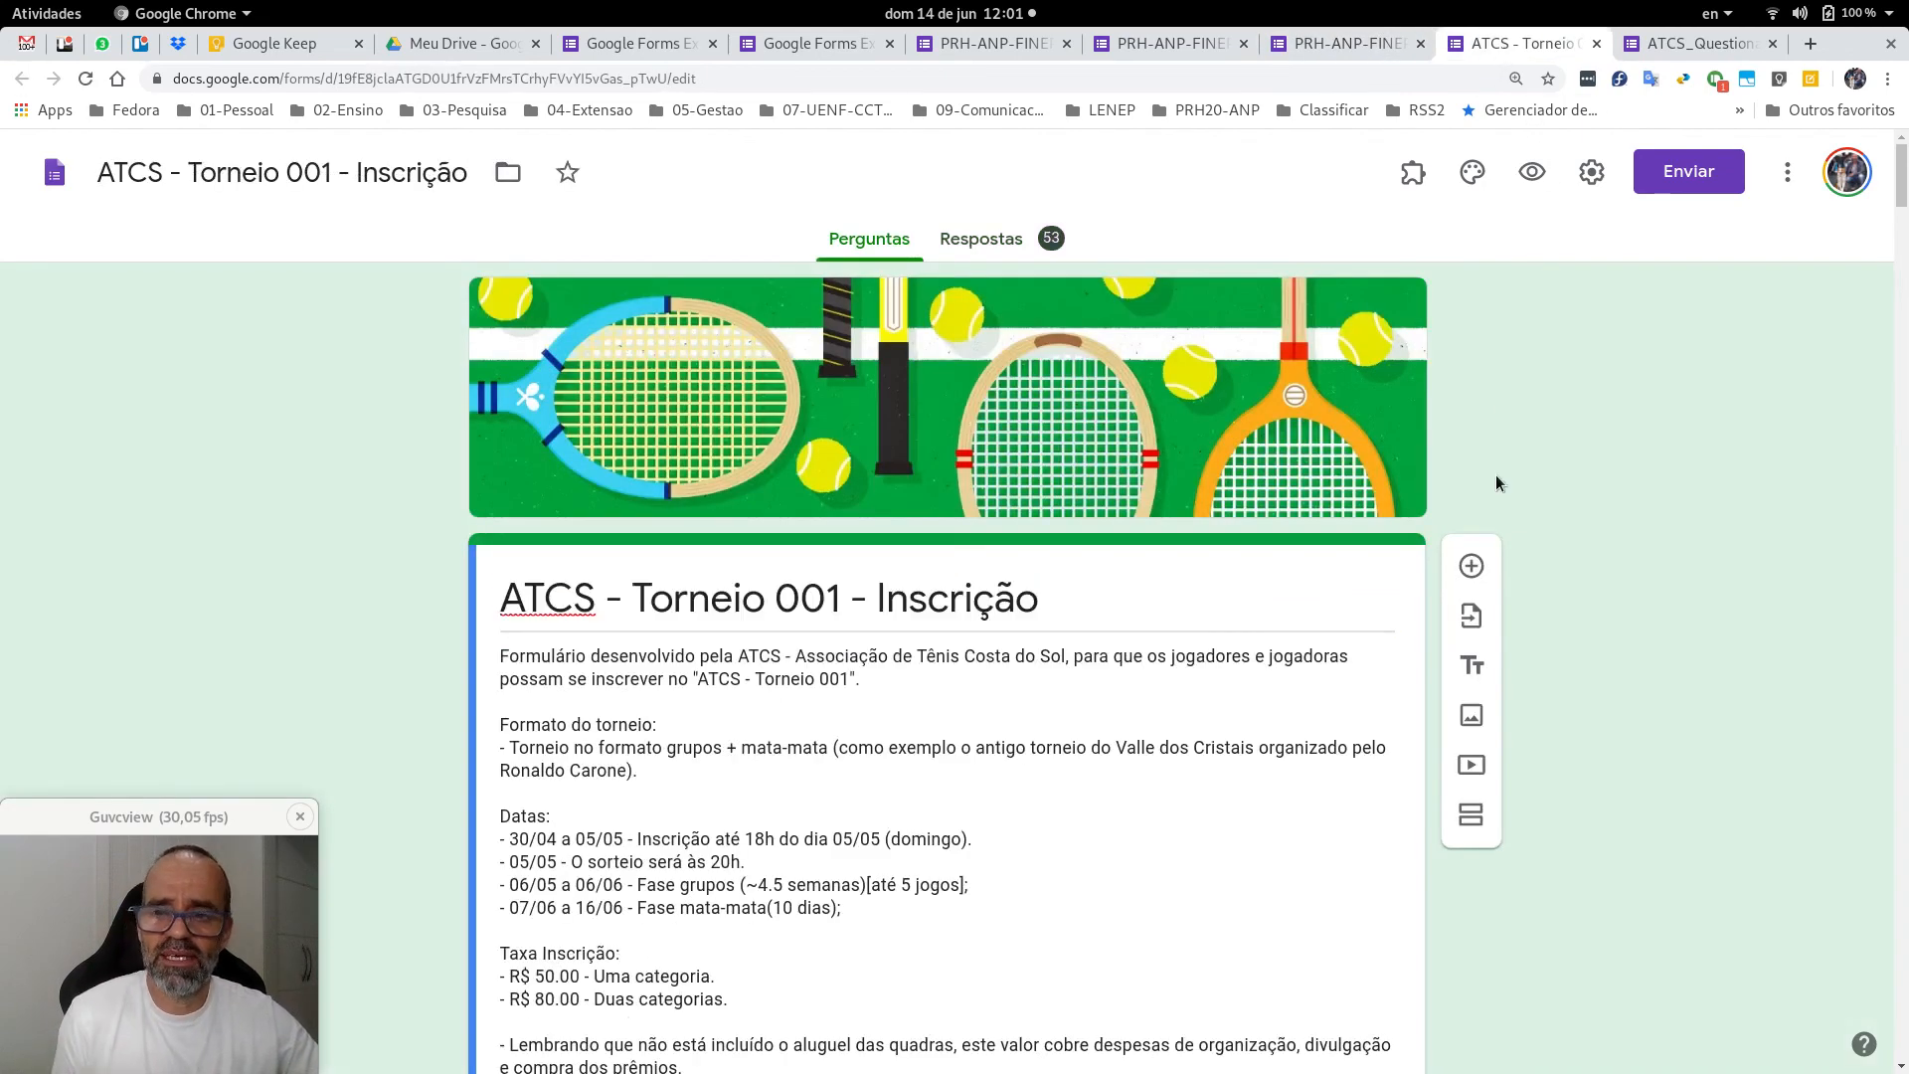
scroll(1071, 694, "down", 15)
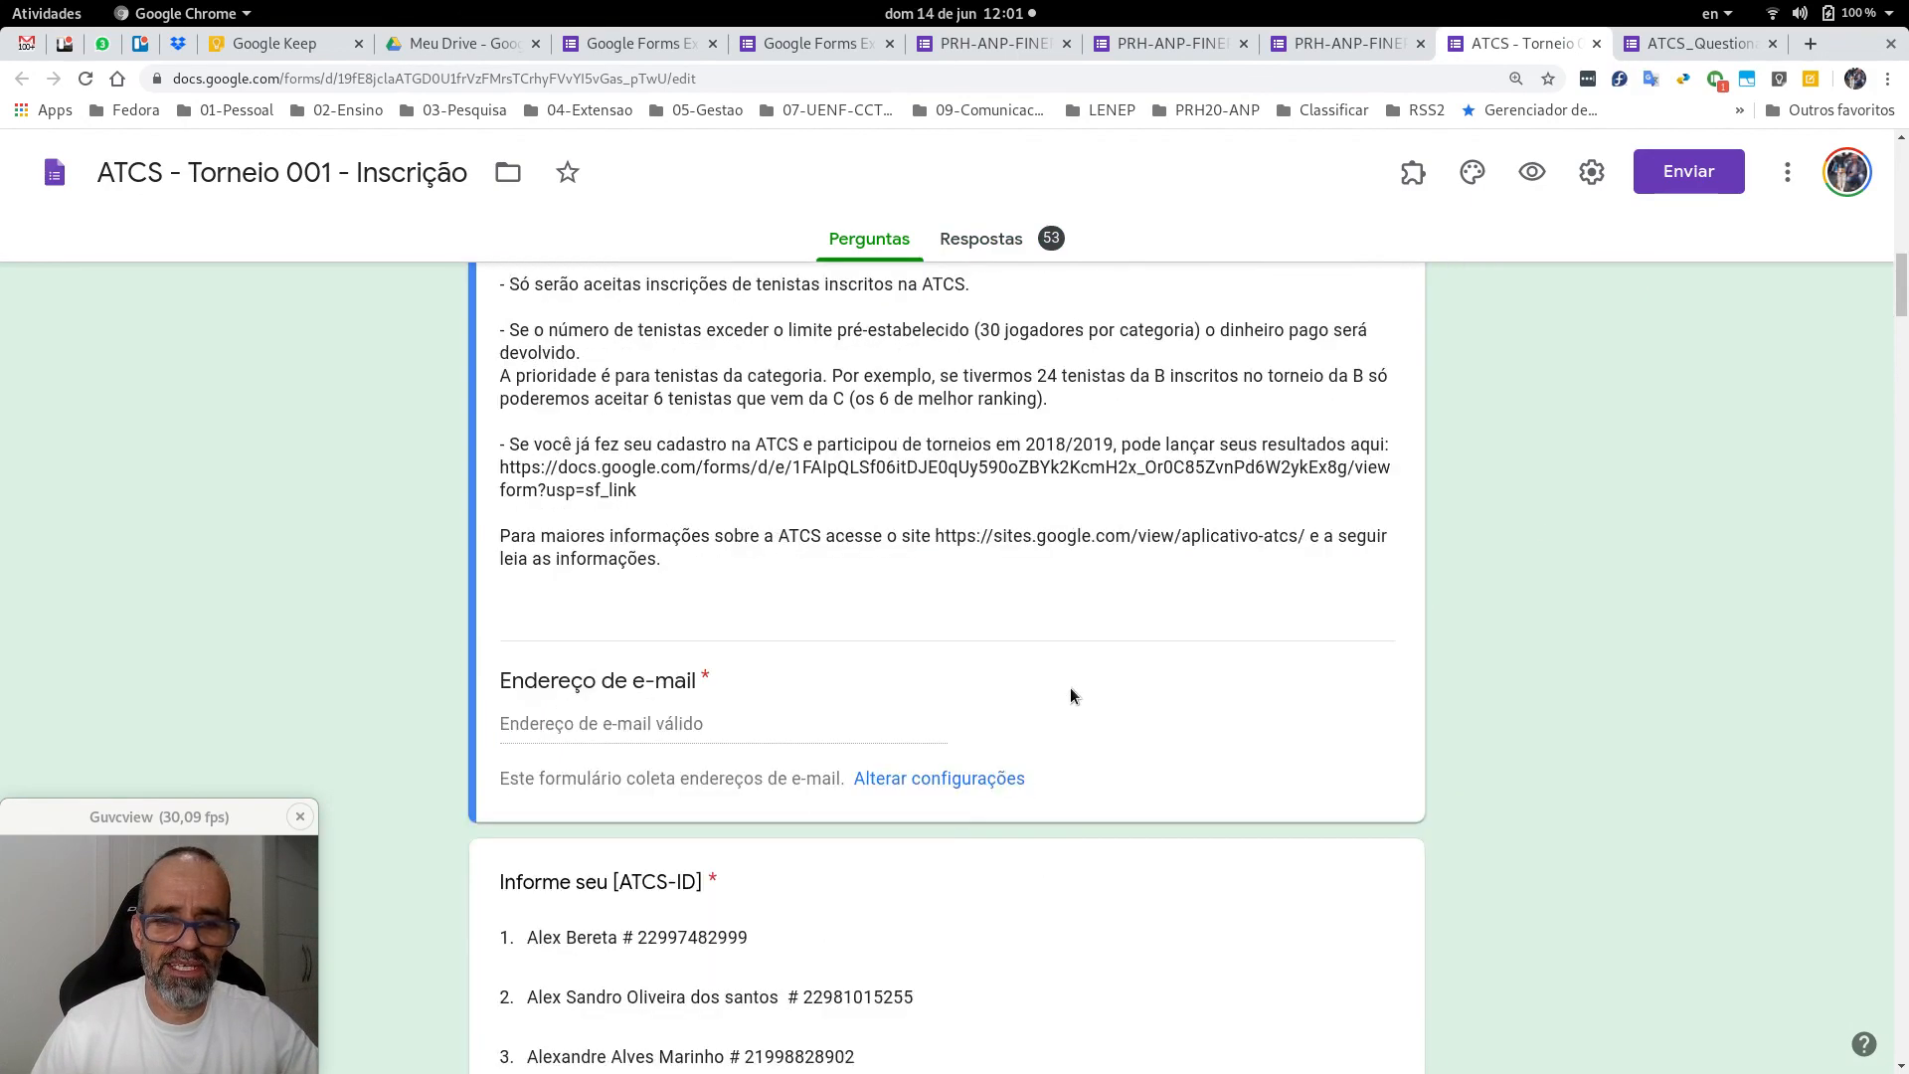
scroll(1070, 694, "down", 20)
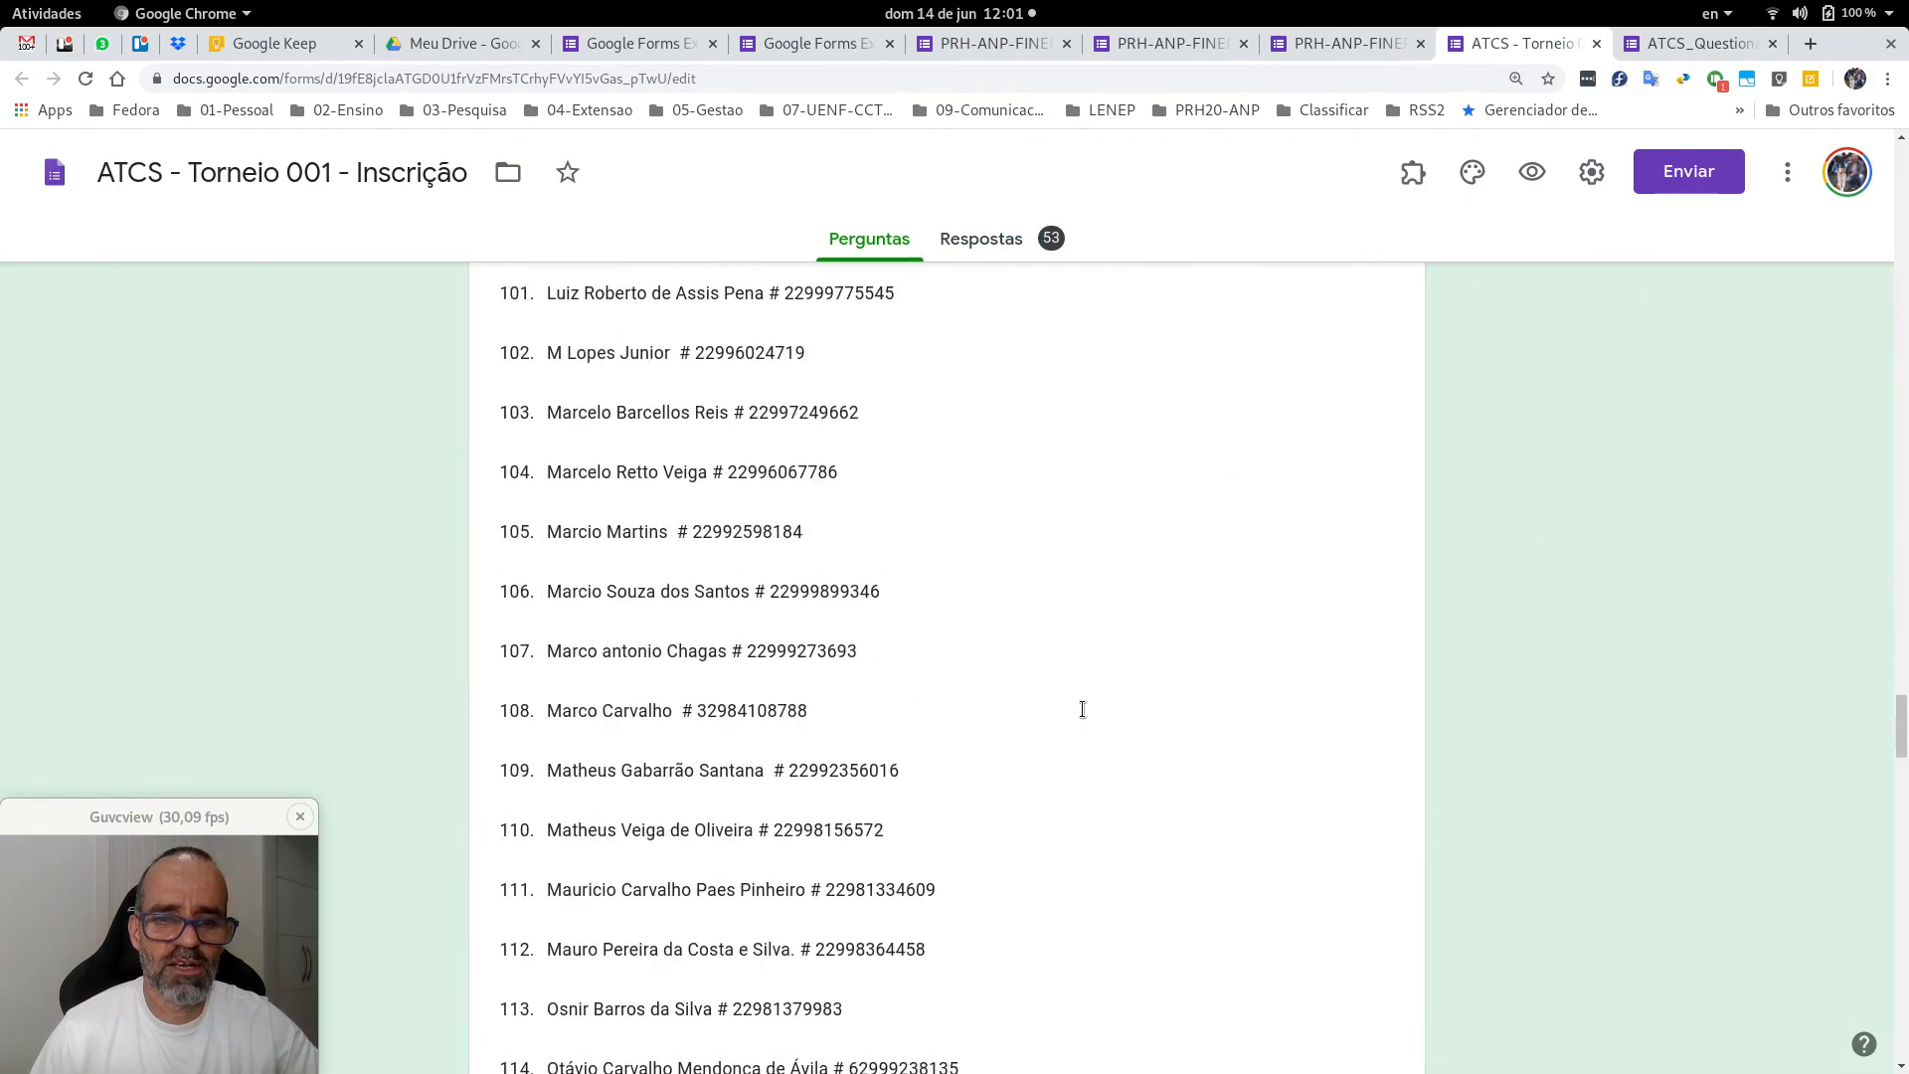
scroll(1084, 714, "down", 20)
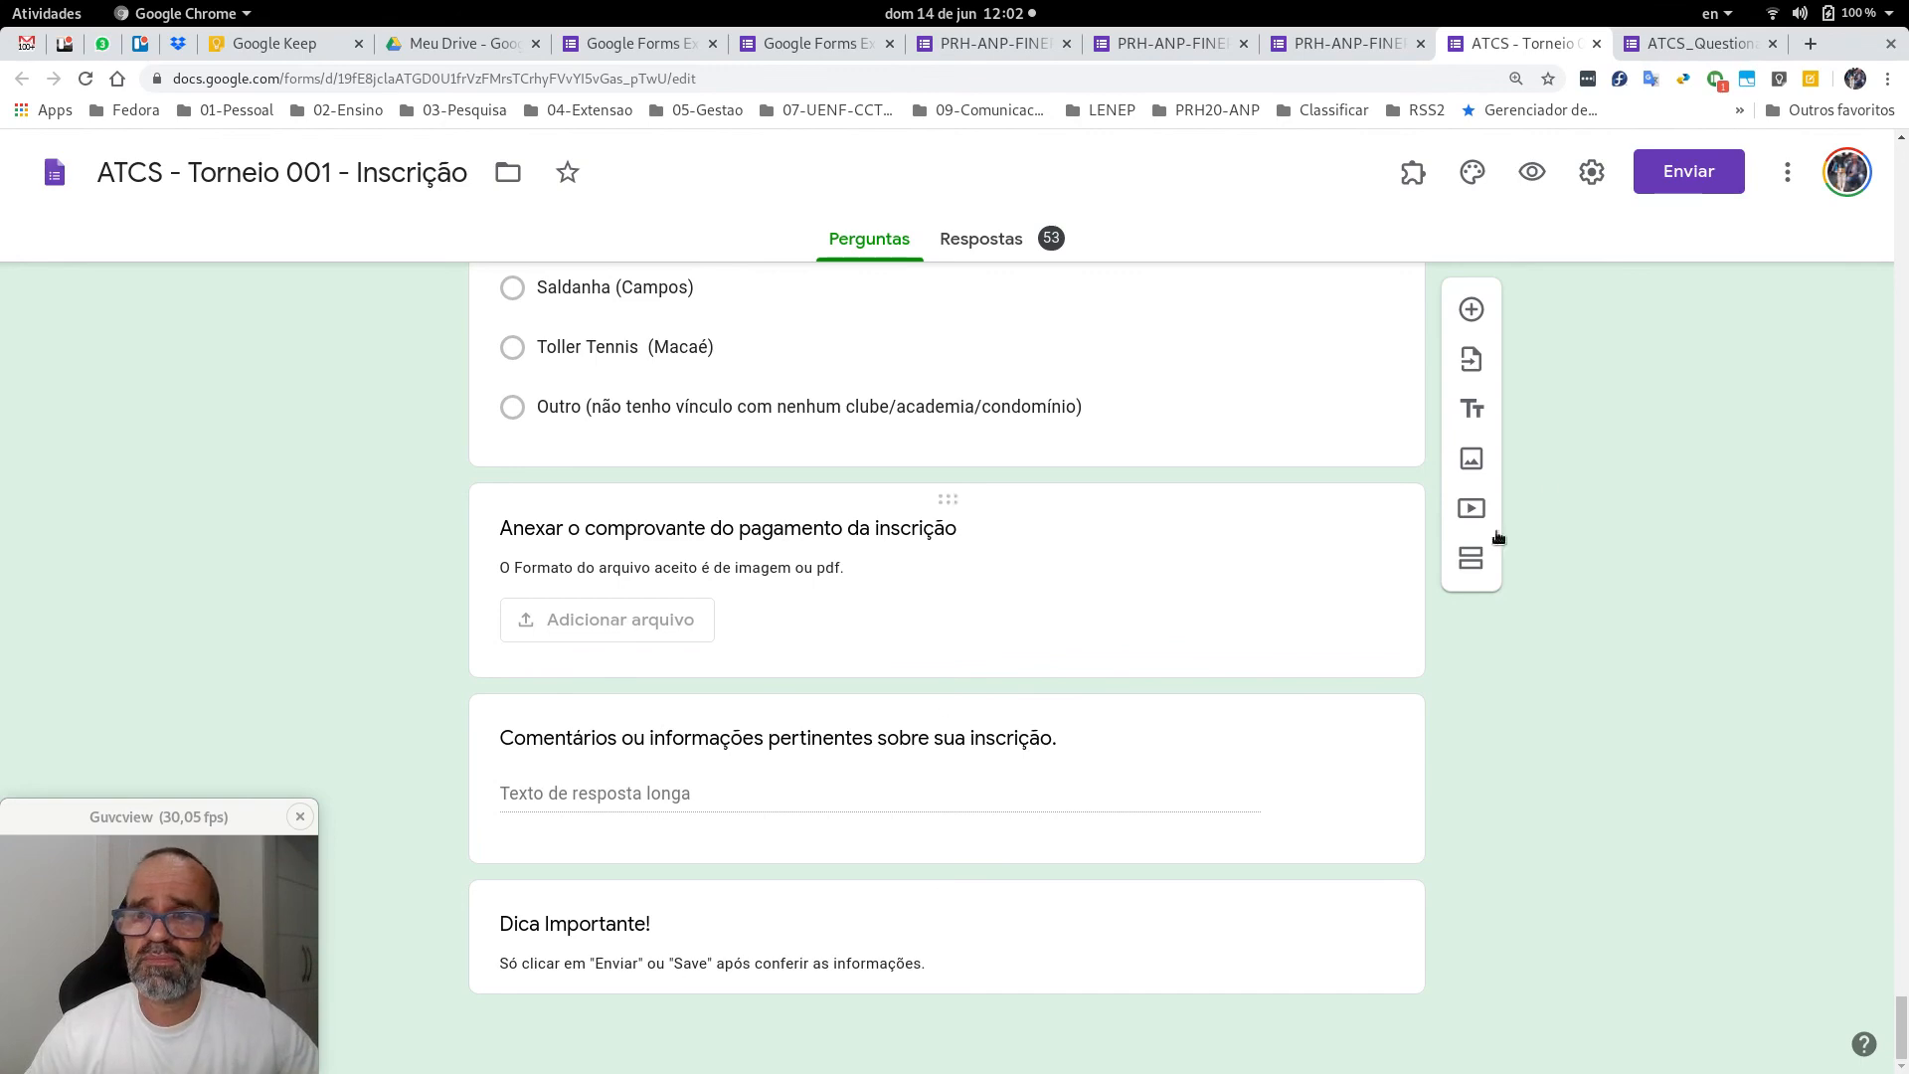
Preview the tennis player questionnaire as a respondent, reaching the 'Você já respondeu' page.
left_click(1668, 43)
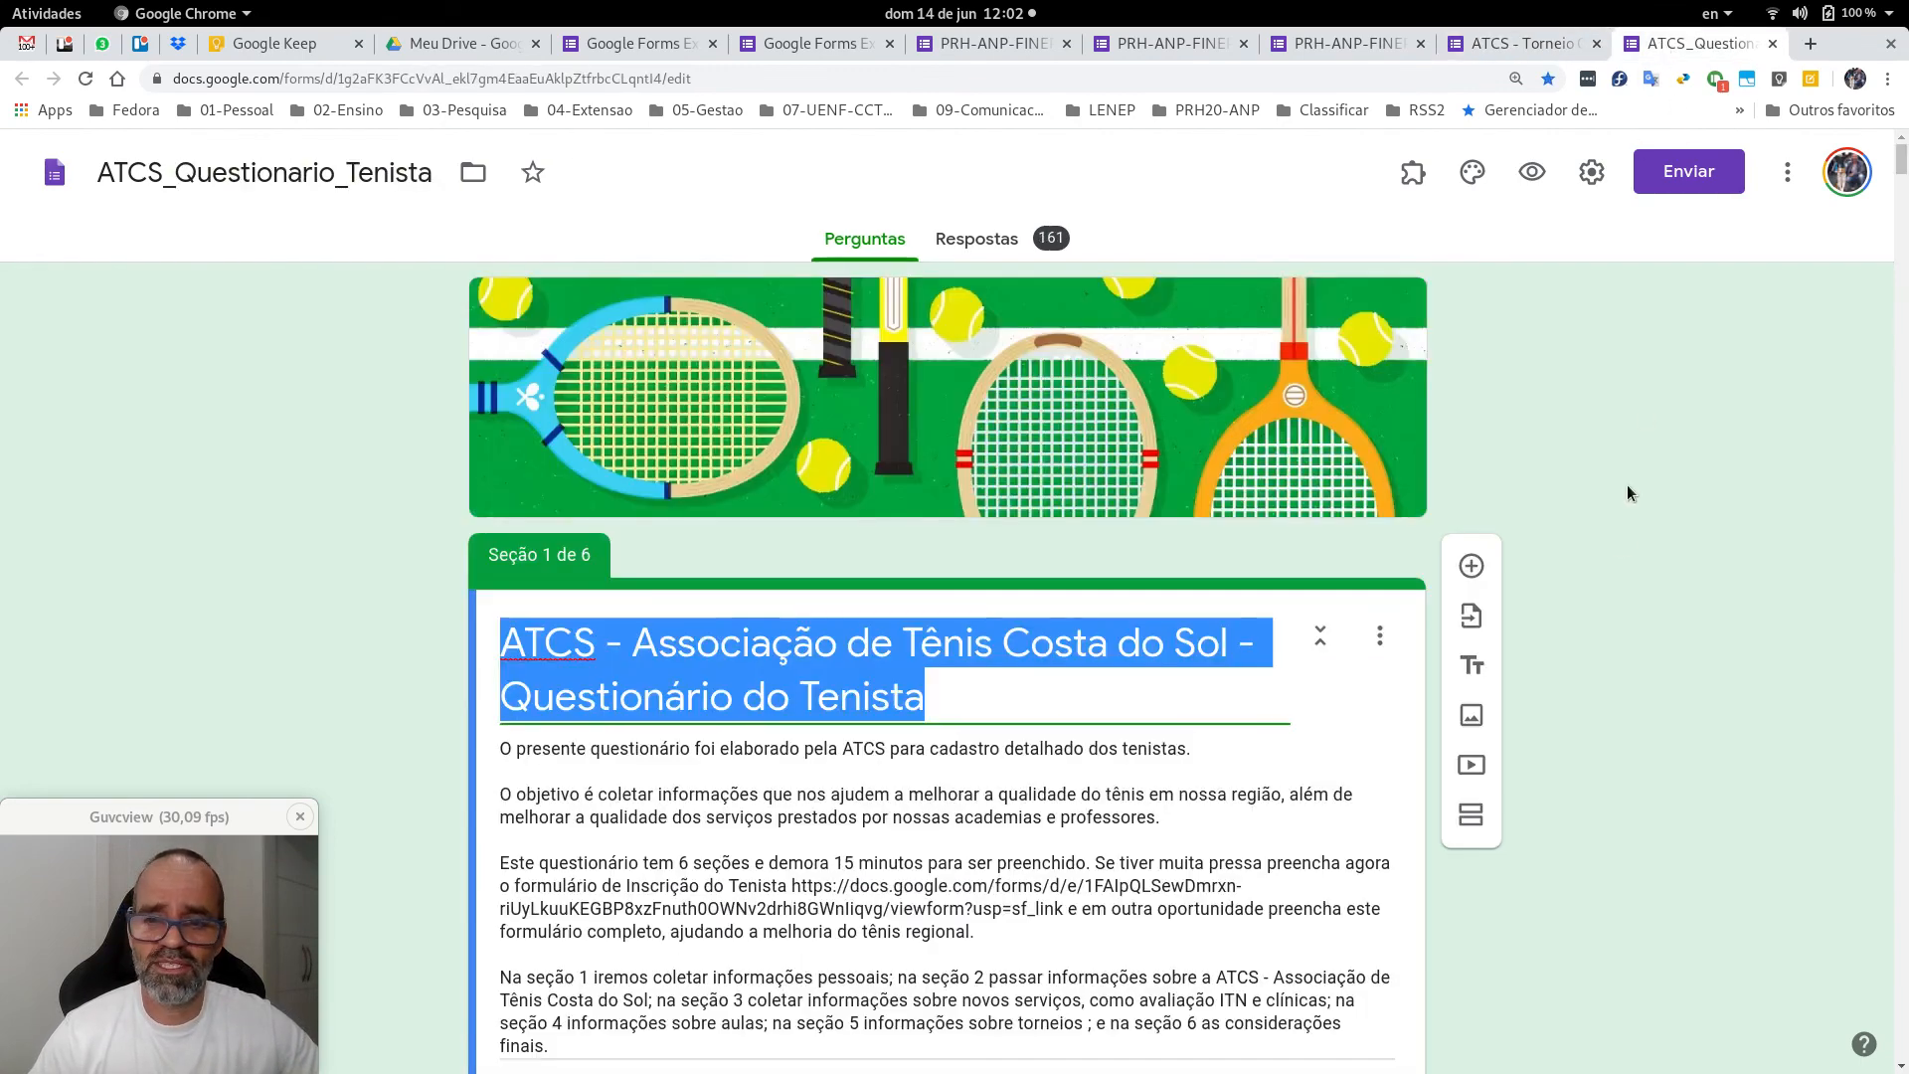
scroll(1619, 544, "down", 10)
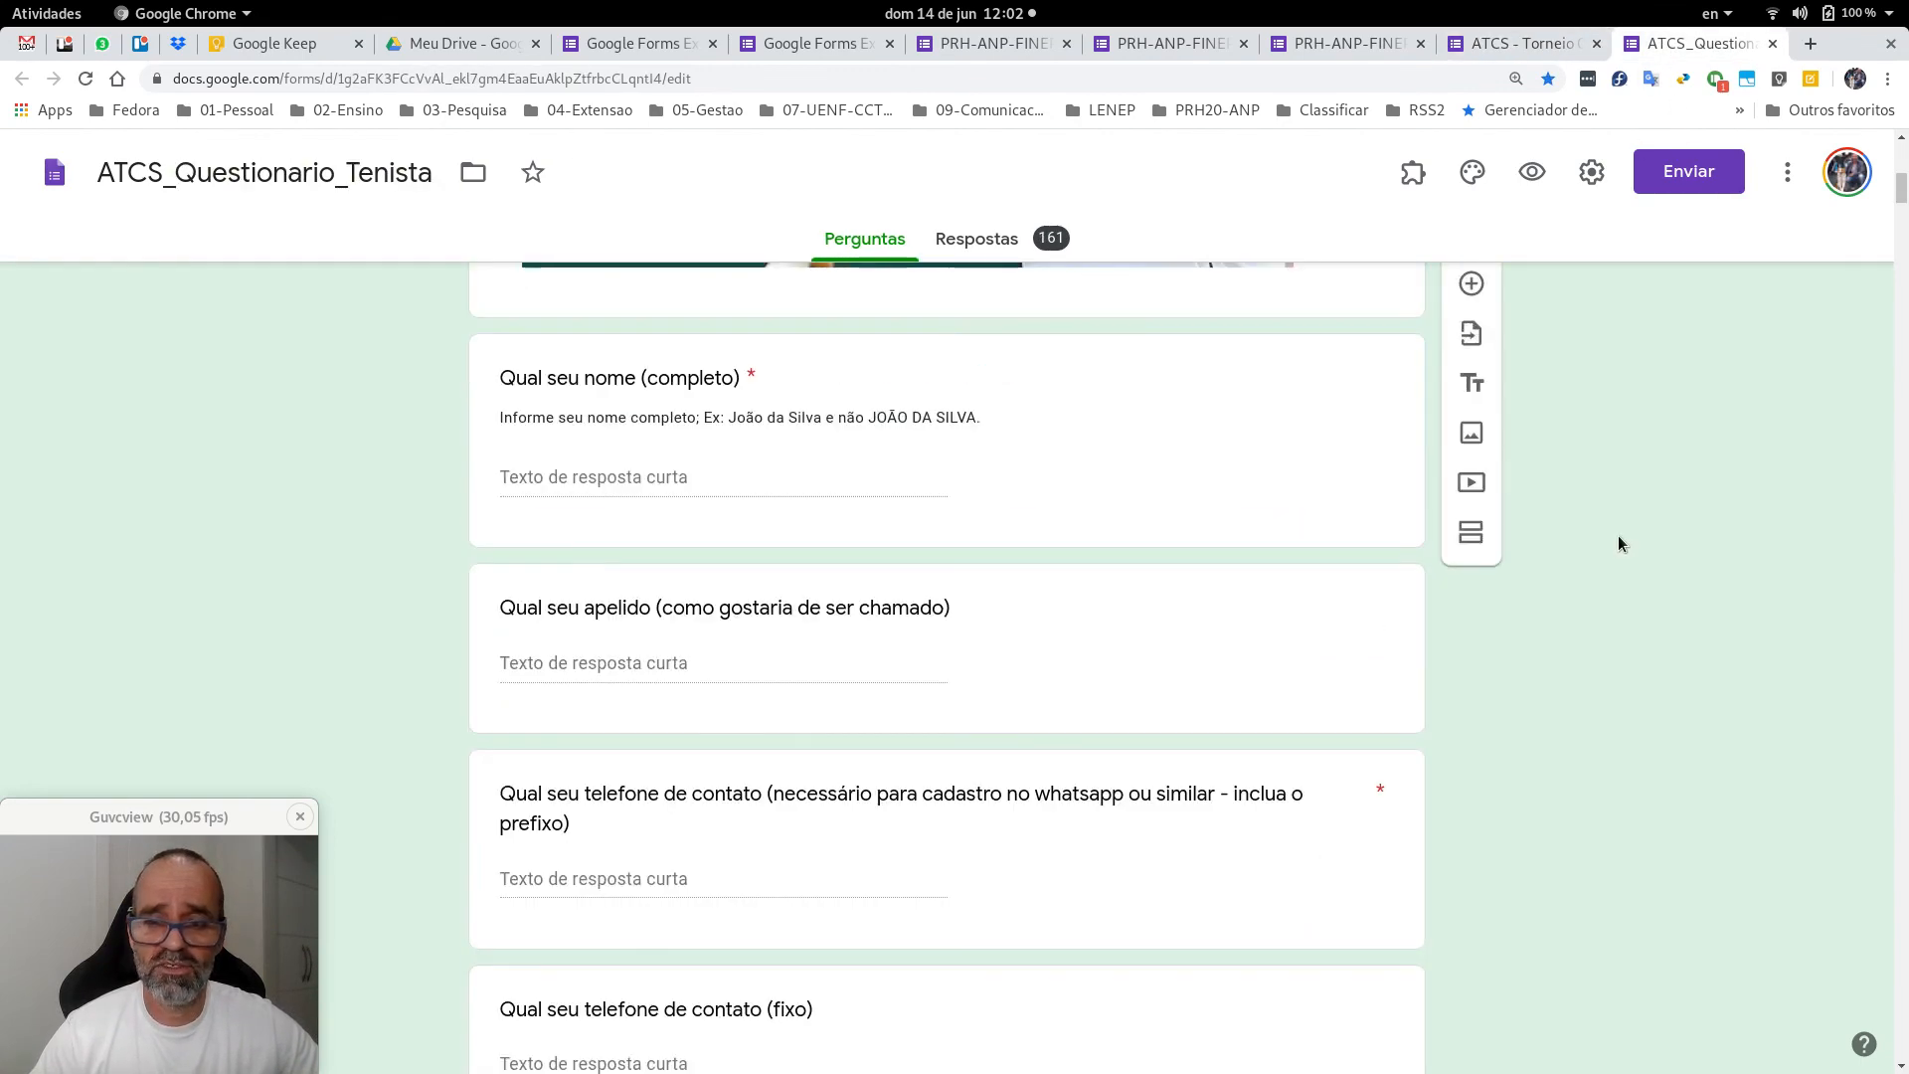
scroll(1625, 438, "up", 6)
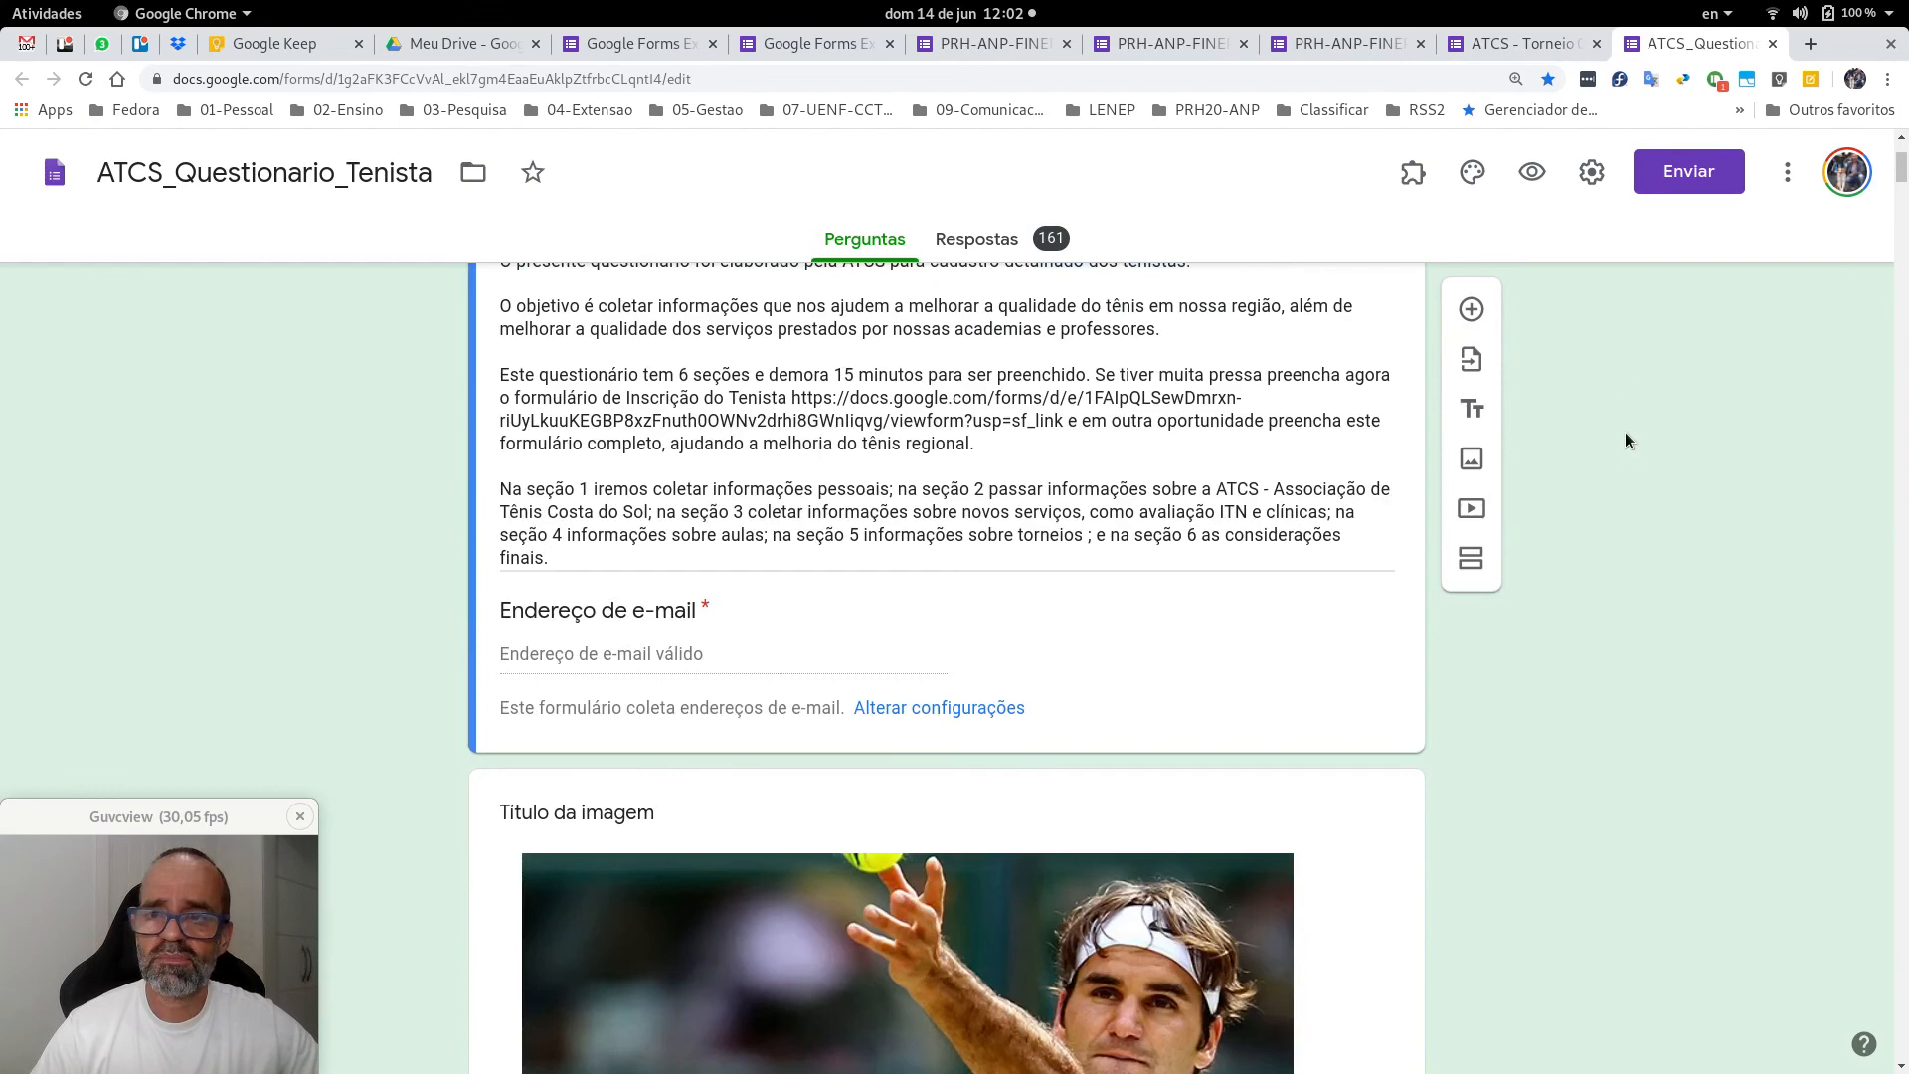
left_click(1527, 167)
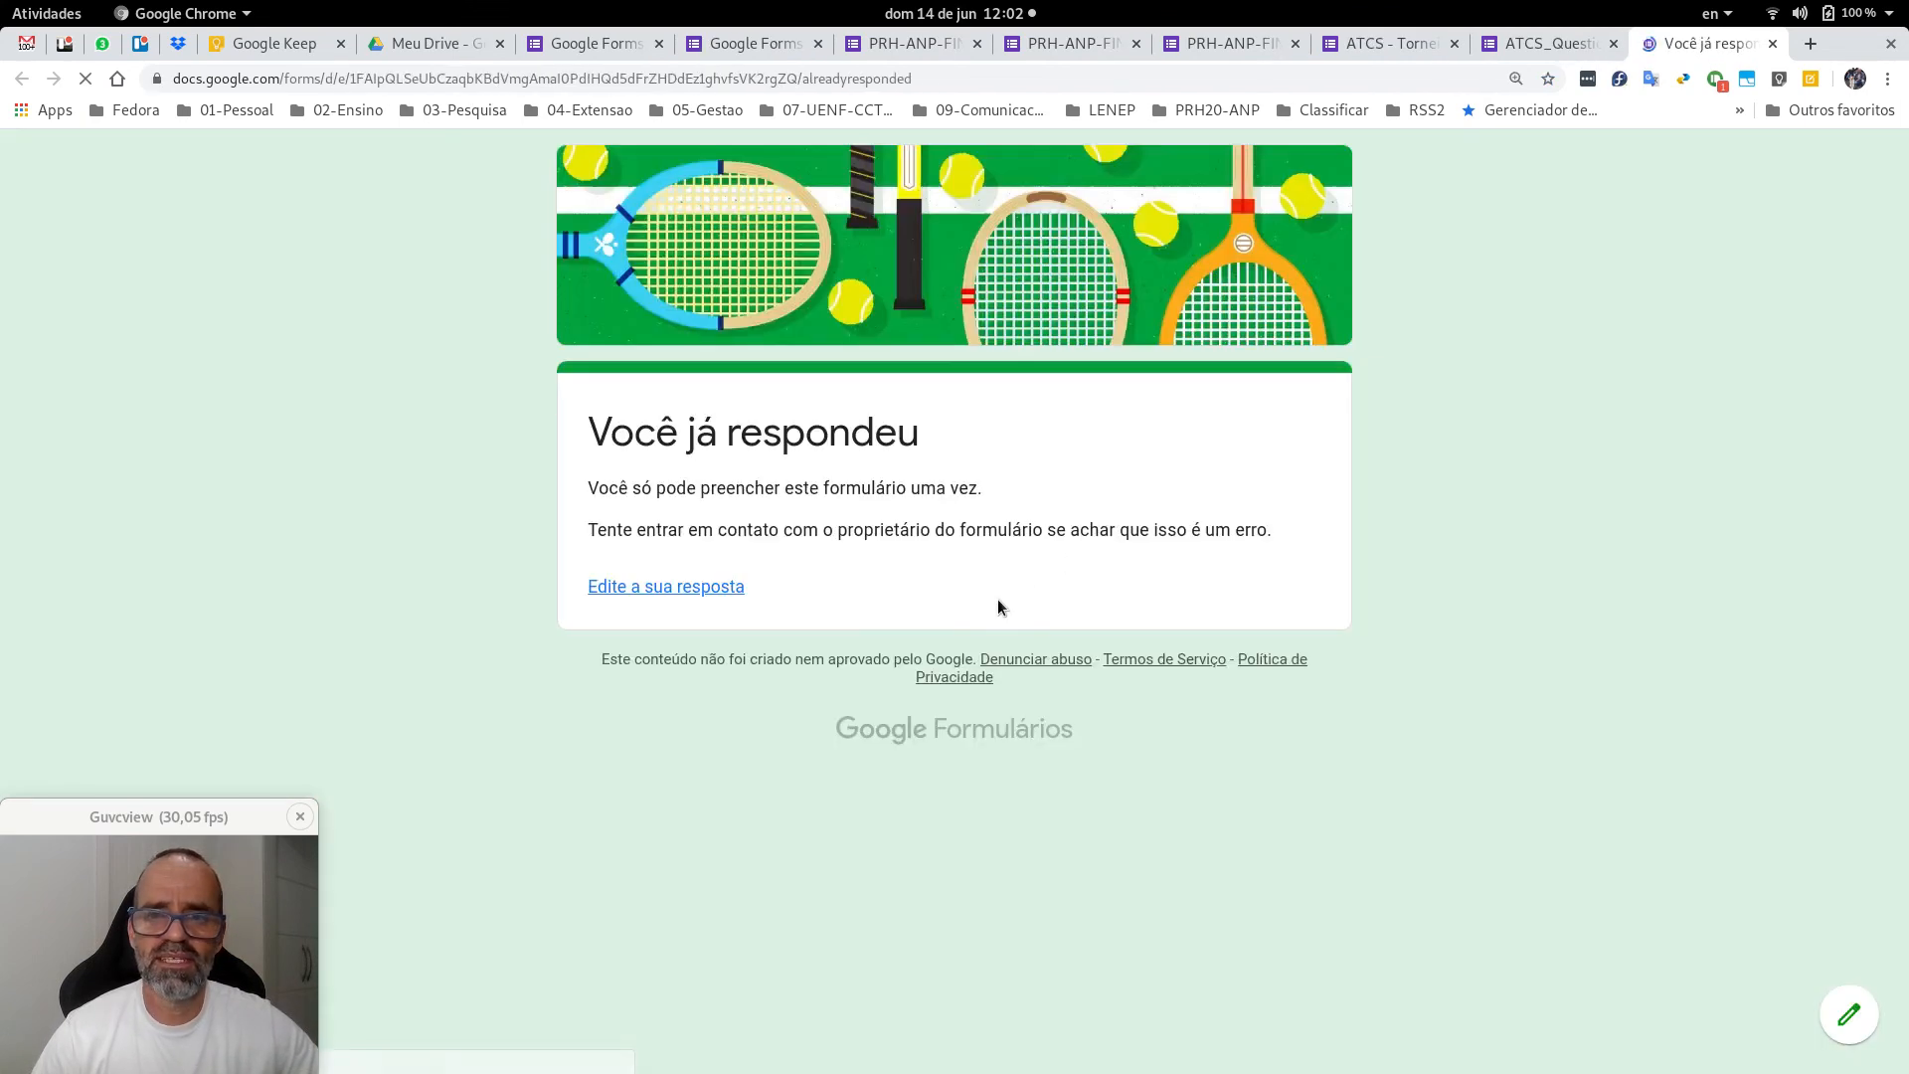
Open the previously submitted answers via 'Edite a sua resposta' and skim the first page.
left_click(701, 595)
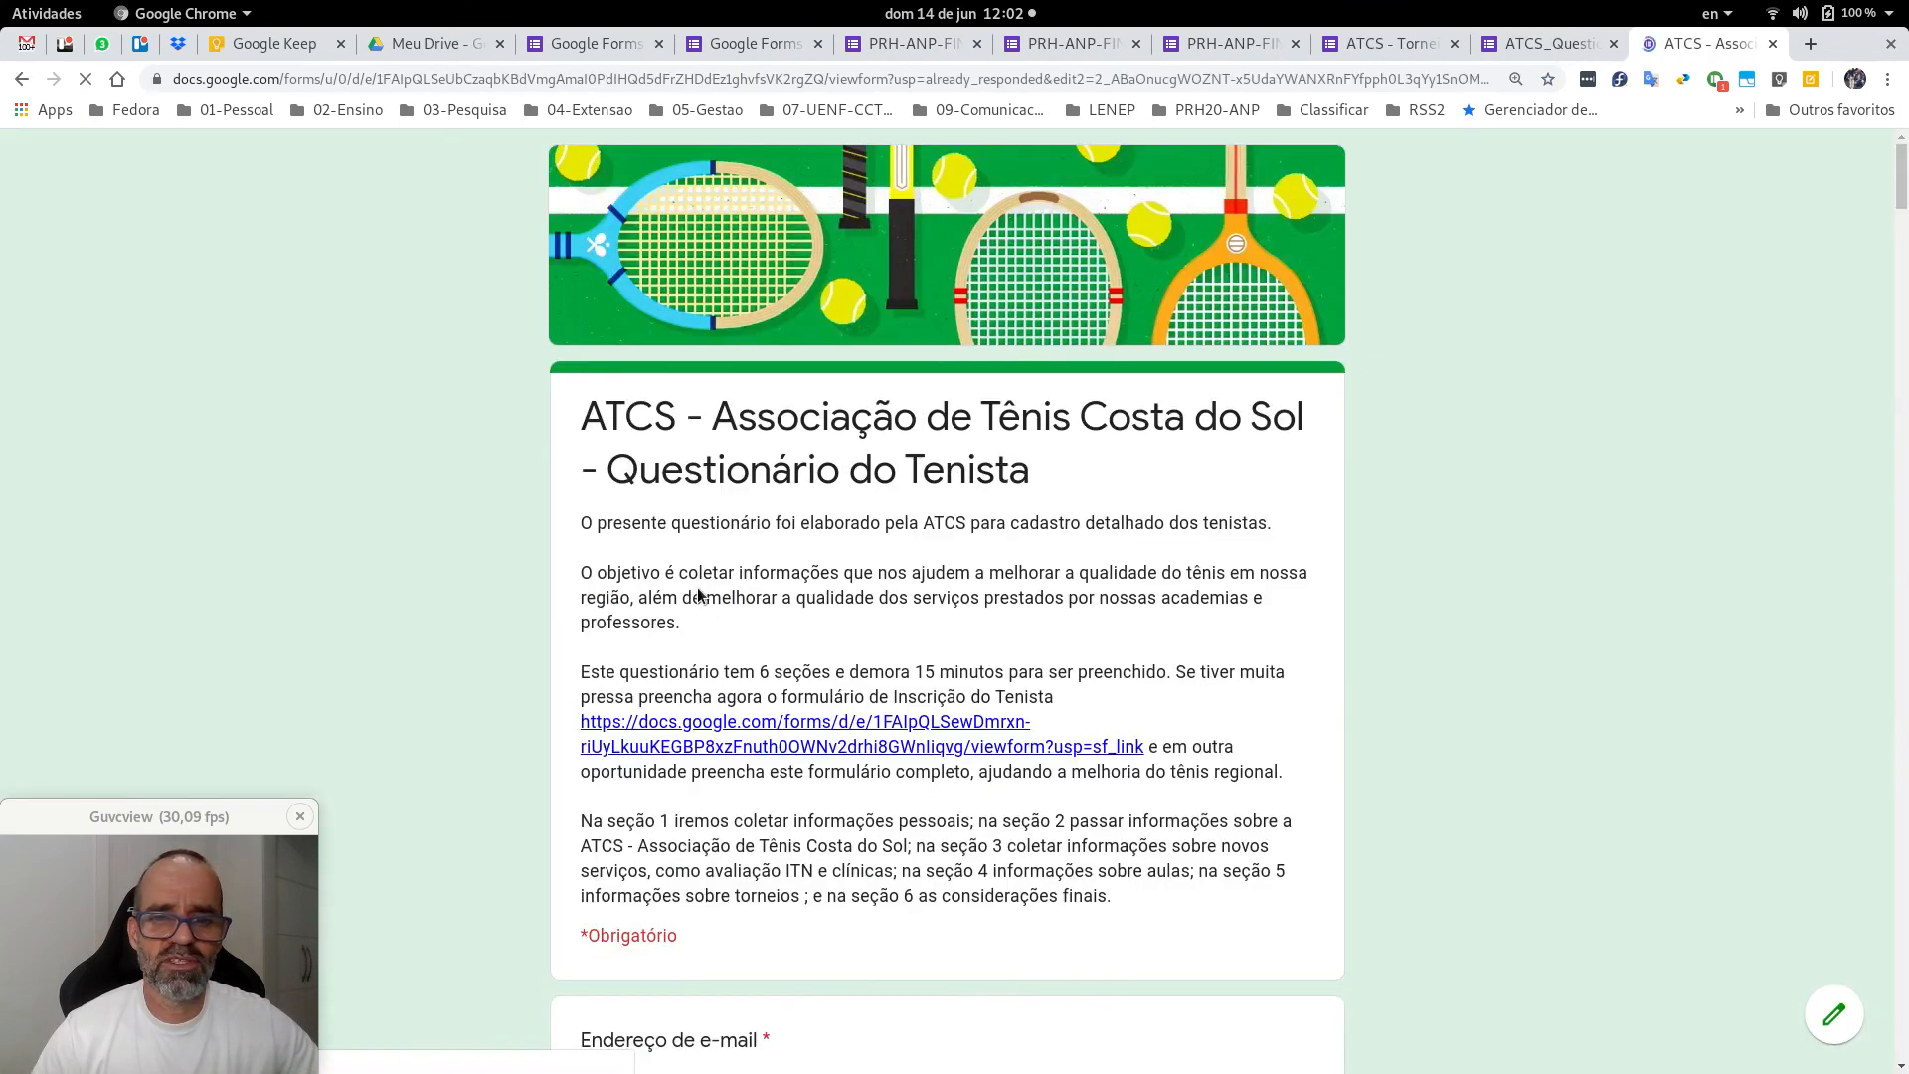
scroll(1046, 626, "down", 8)
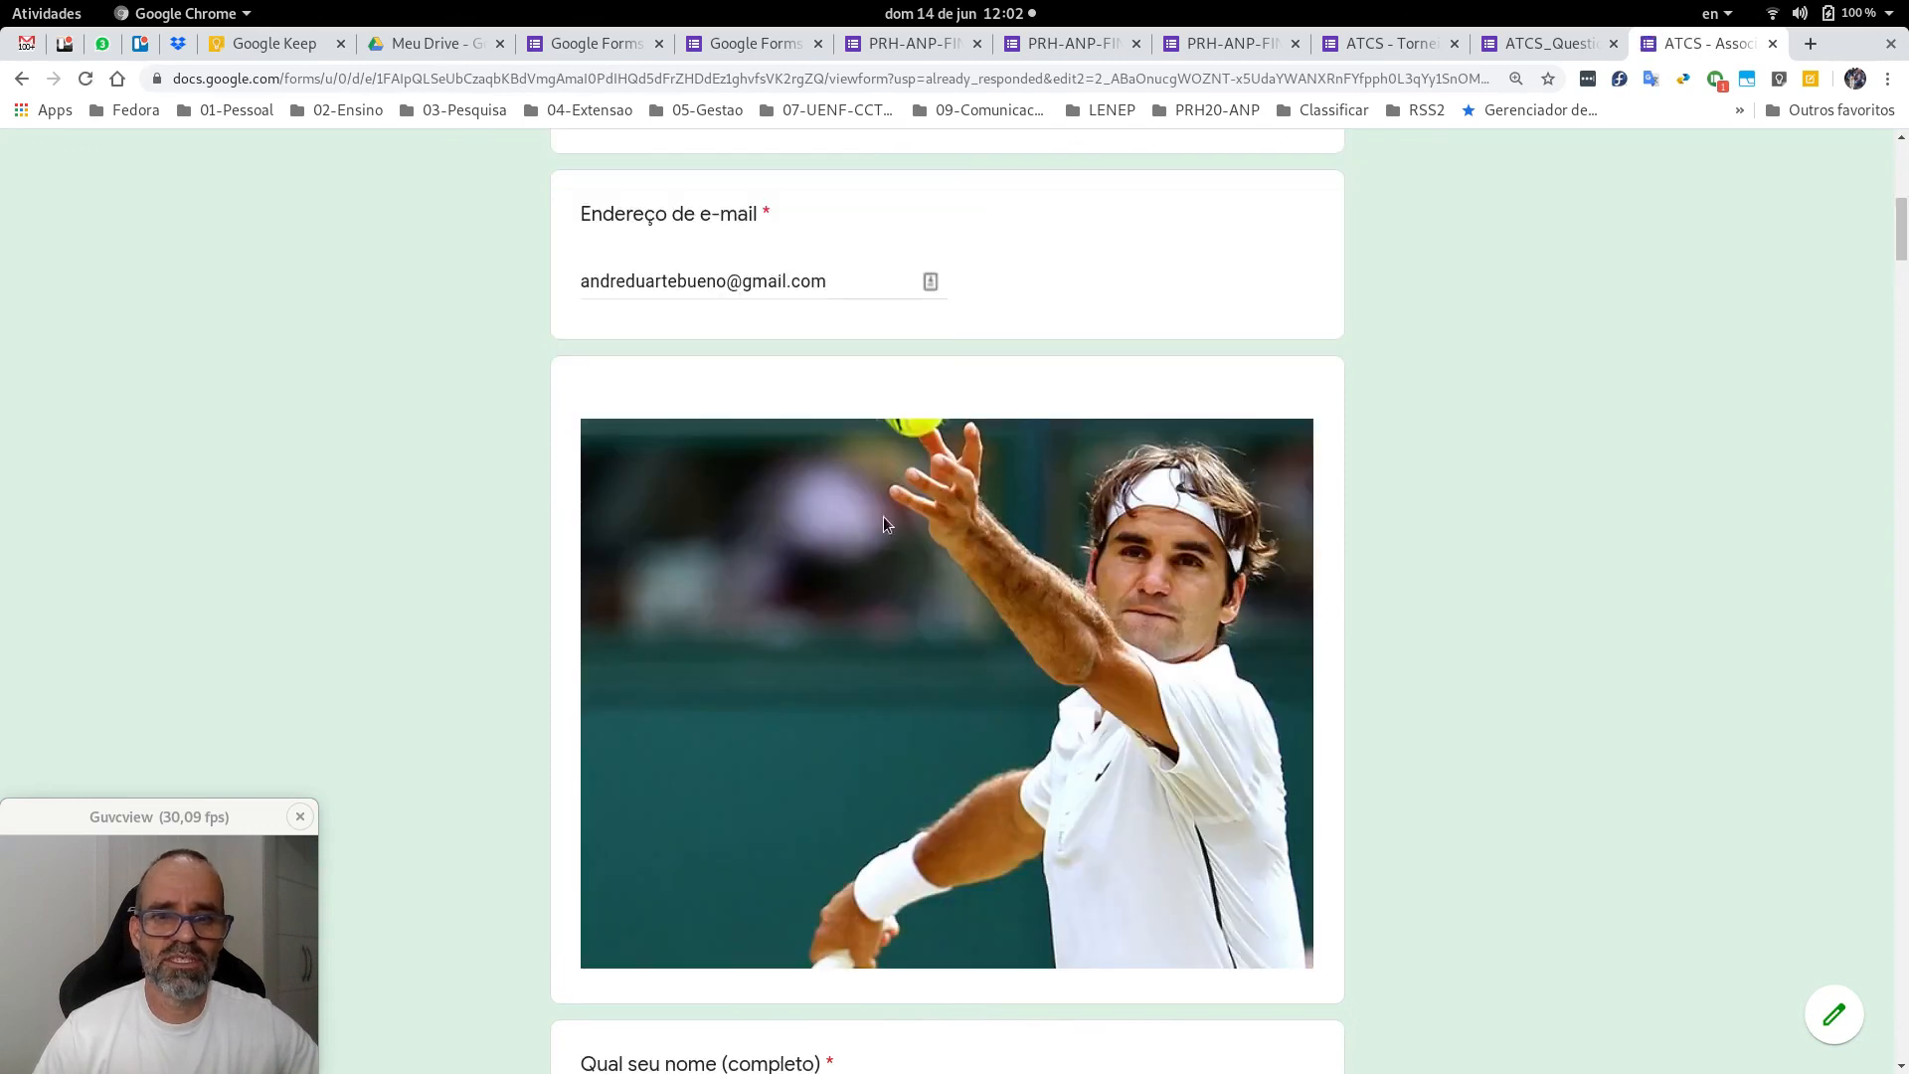
key("Page_Down")
key("Page_Down")
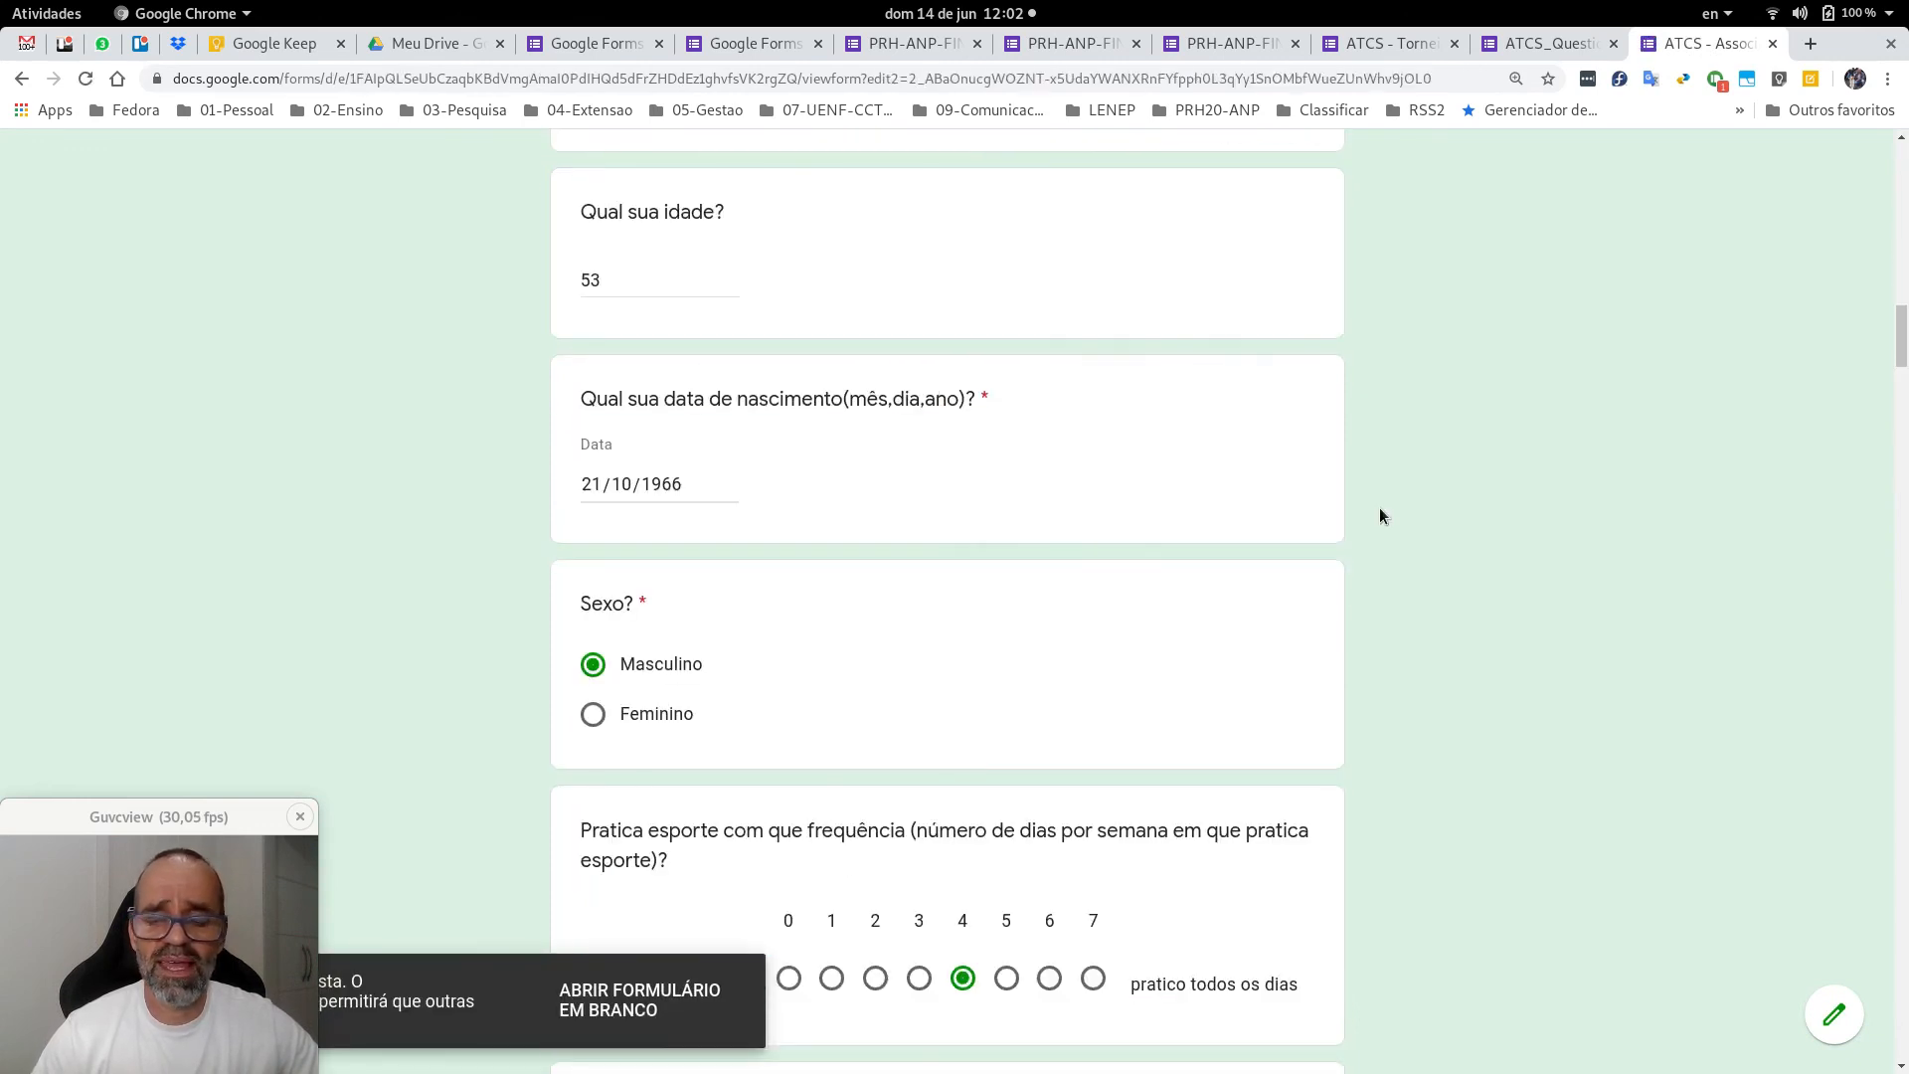
key("Home")
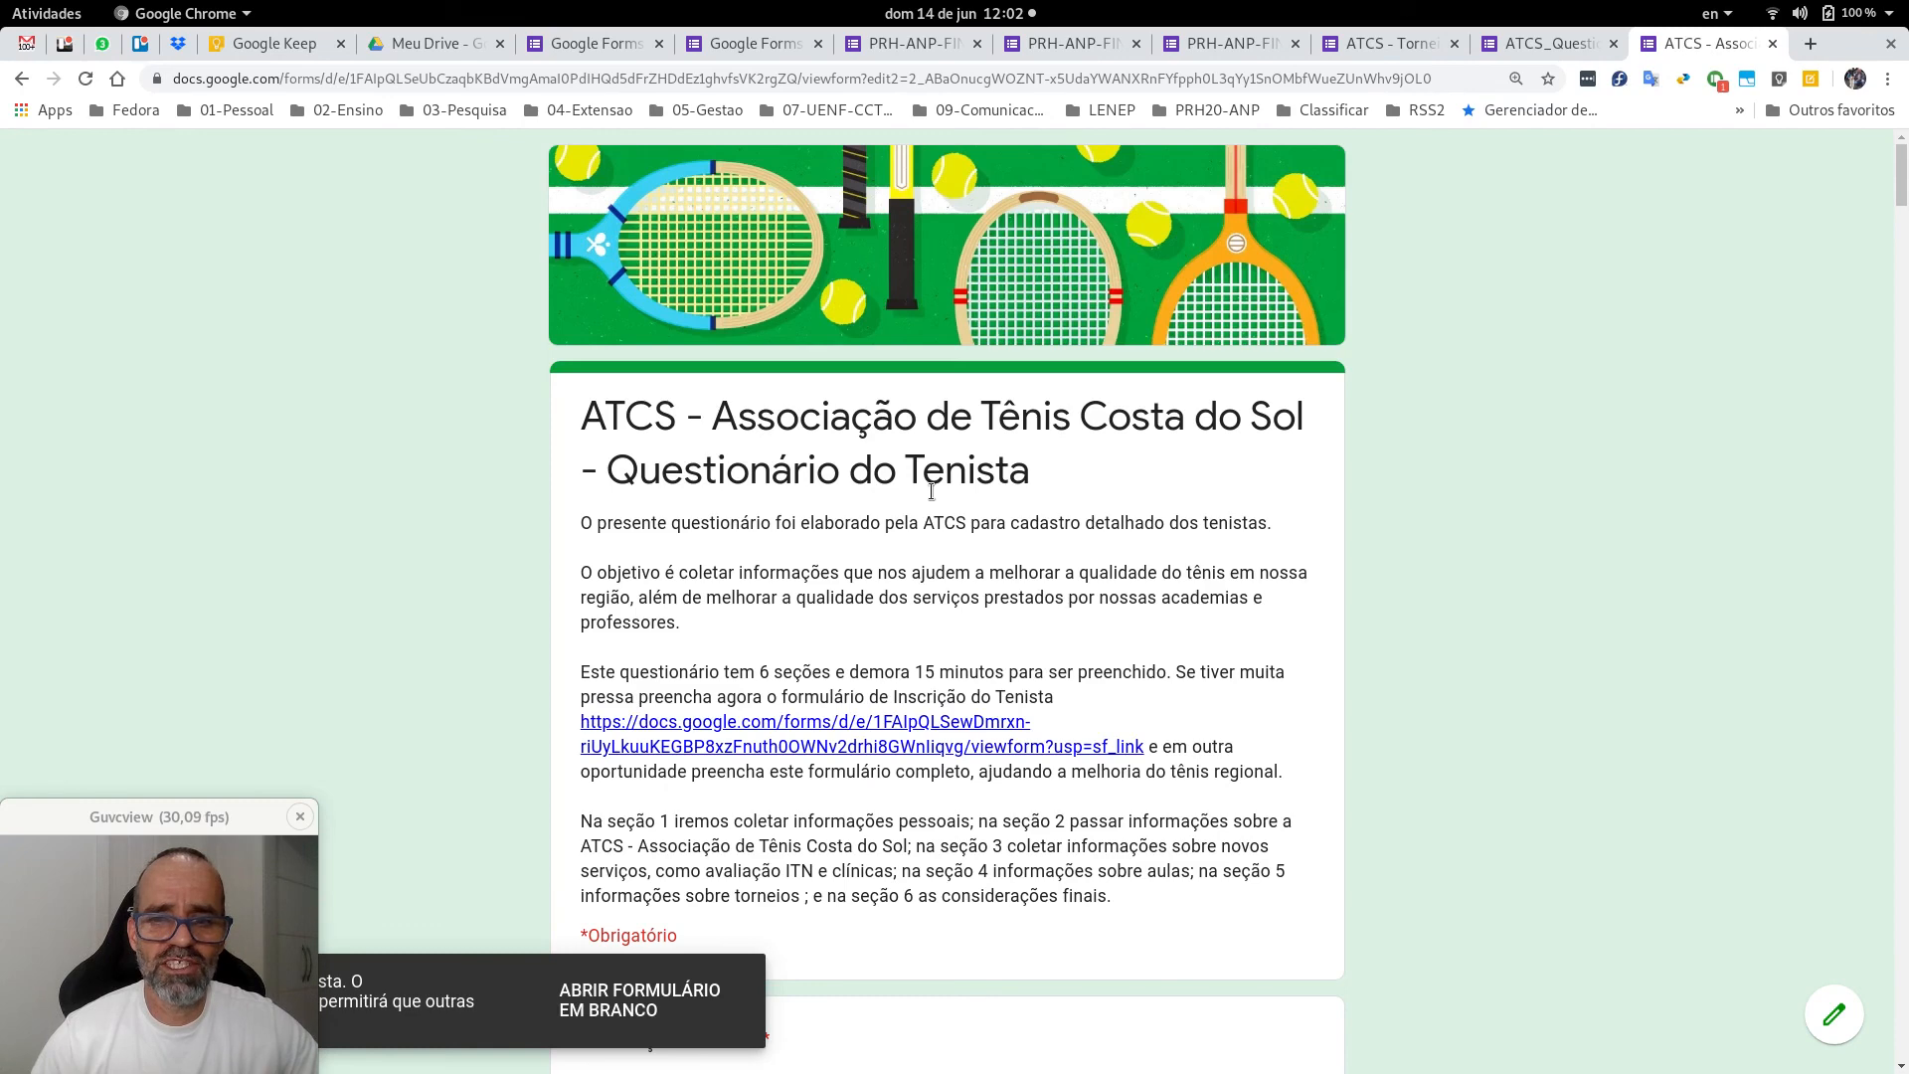
Scroll through the filled-in tennis questionnaire from top to bottom, then return to the top.
scroll(984, 545, "down", 6)
scroll(1233, 559, "down", 10)
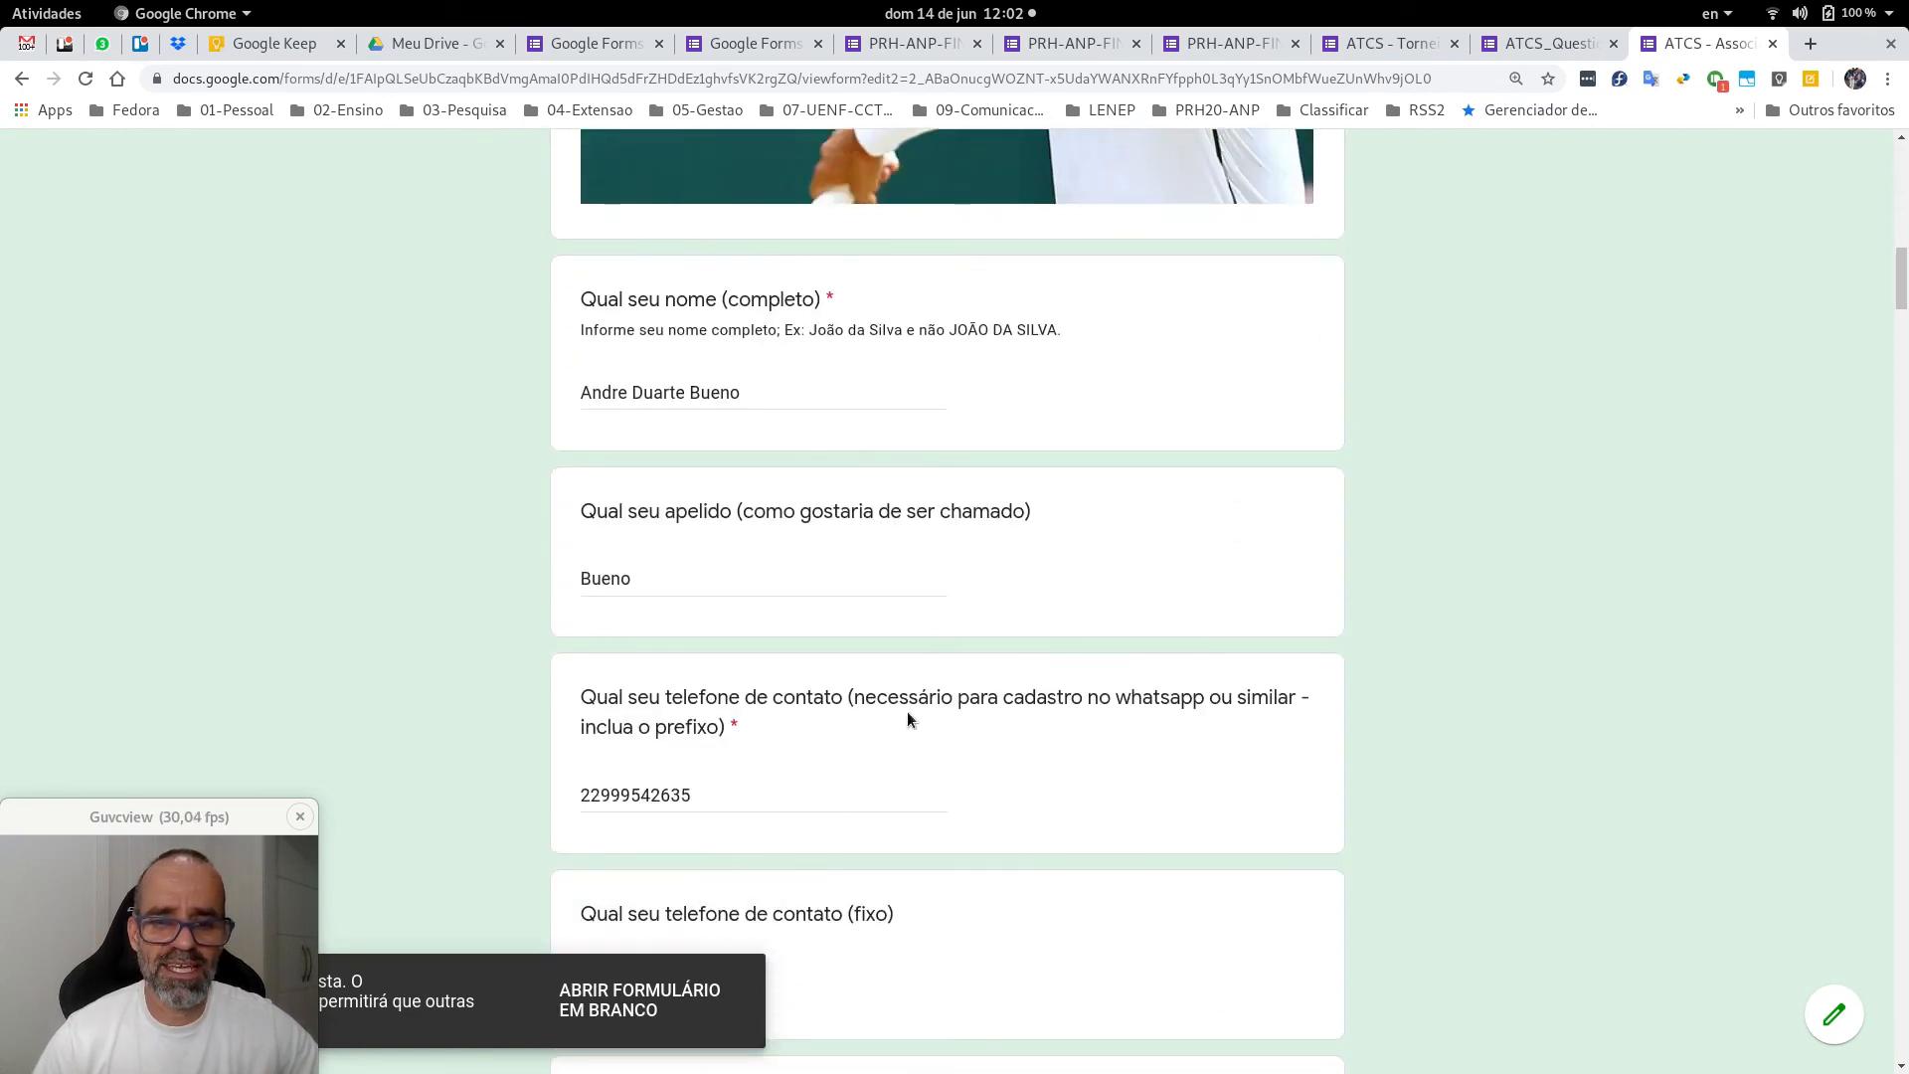
scroll(908, 712, "down", 20)
scroll(1102, 637, "down", 20)
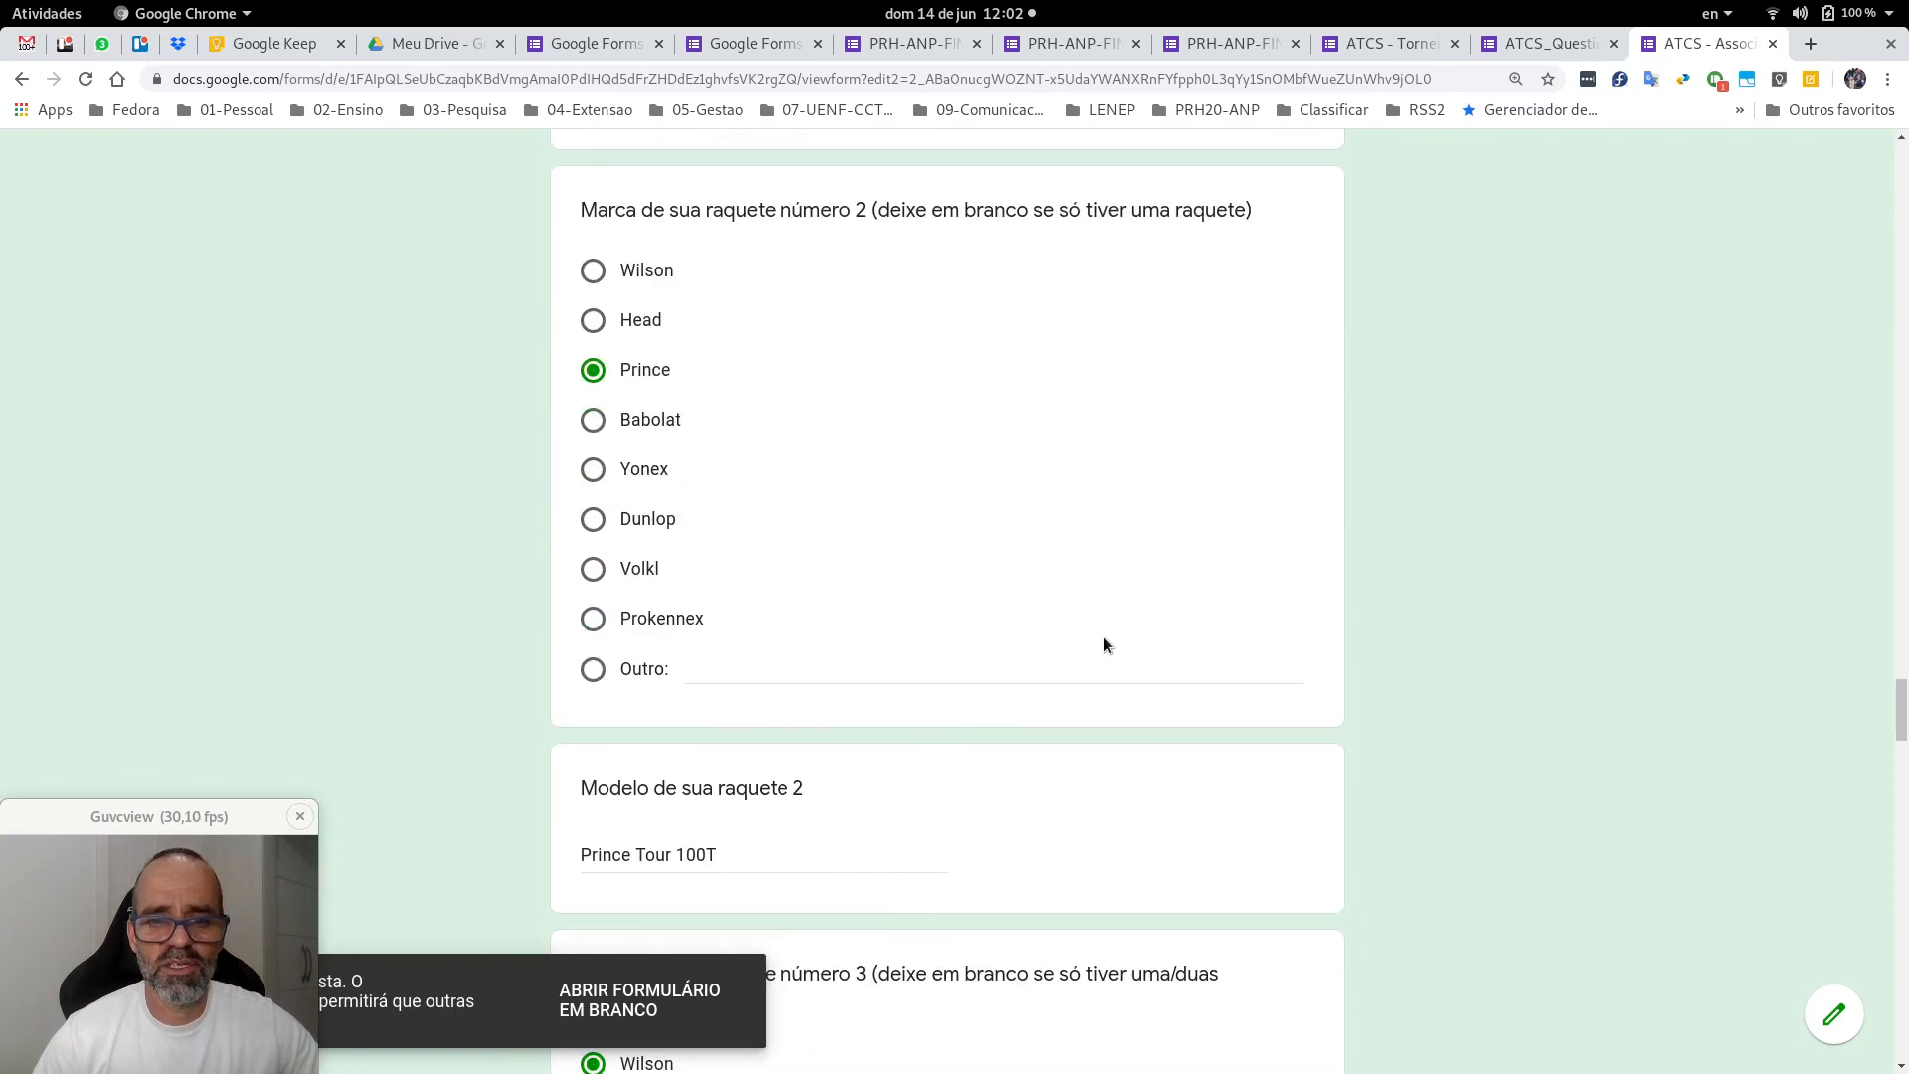
scroll(1103, 638, "down", 7)
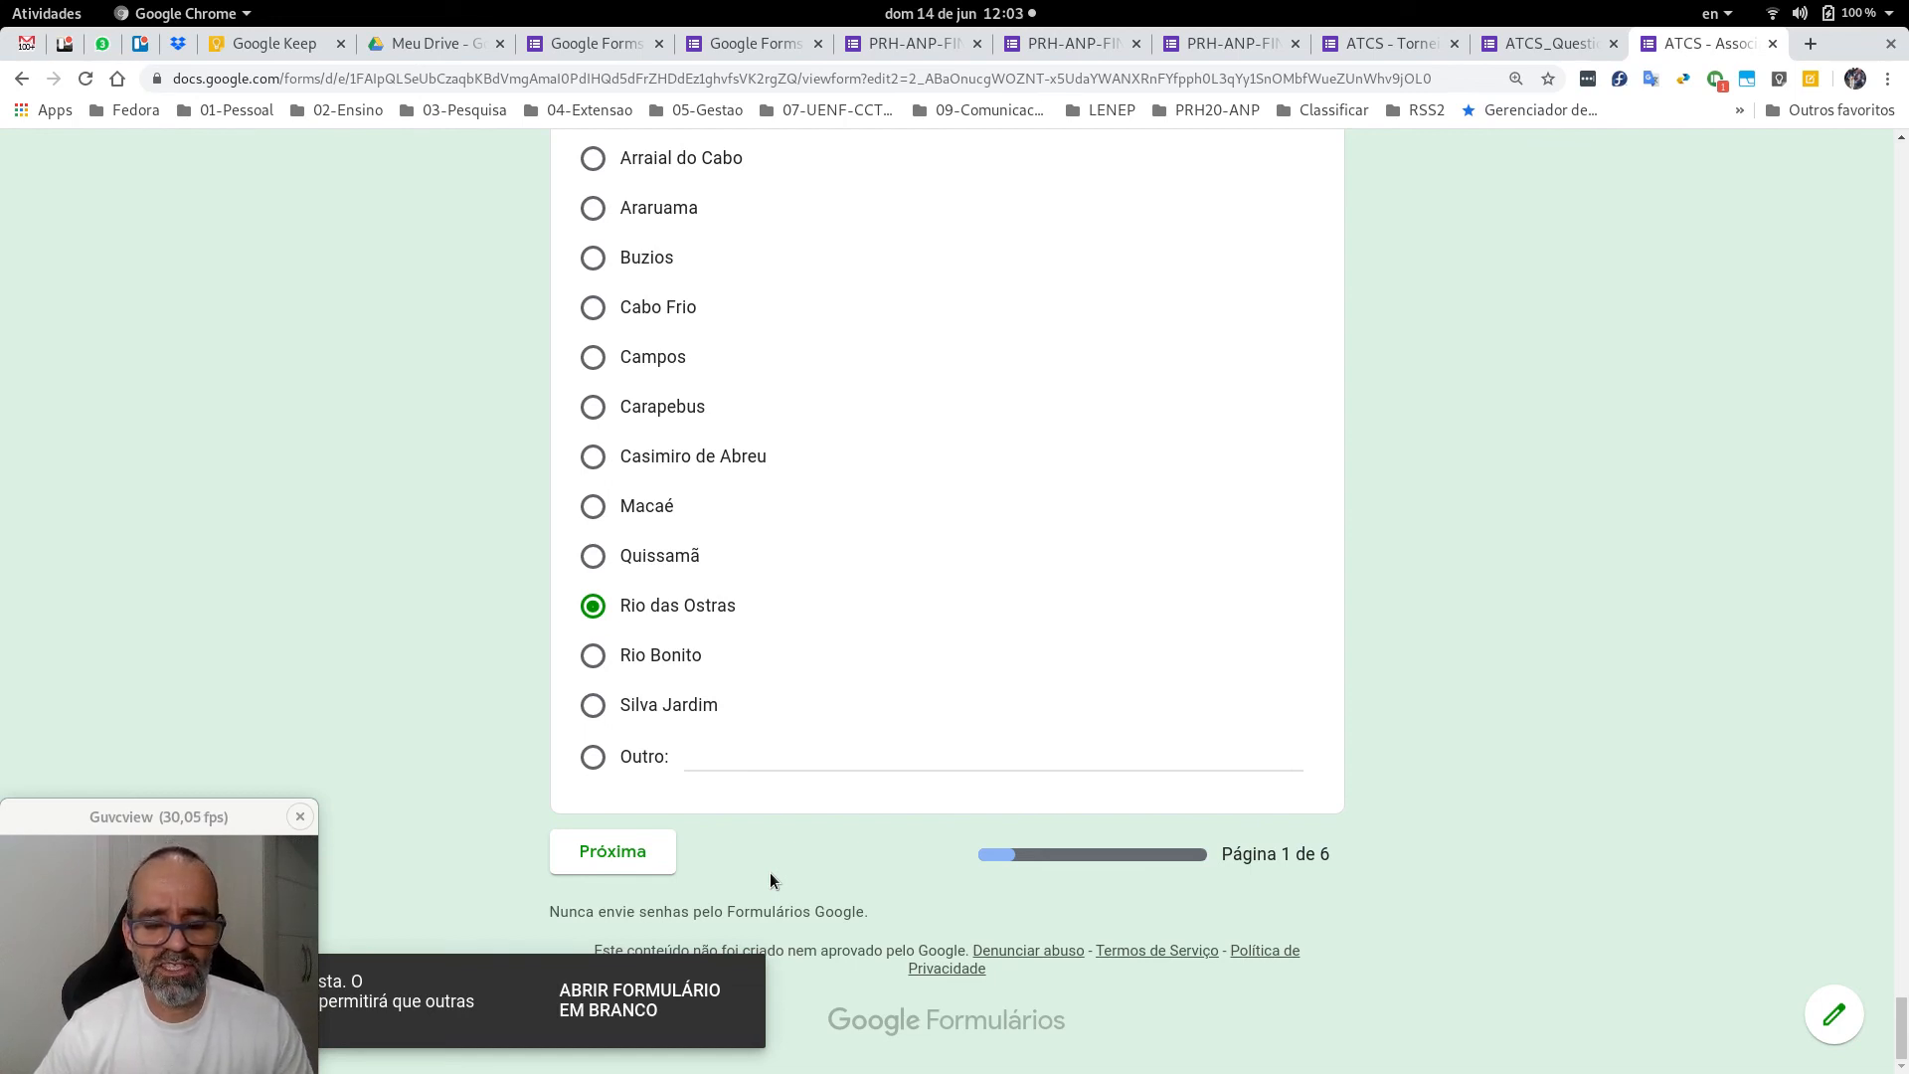
key("Home")
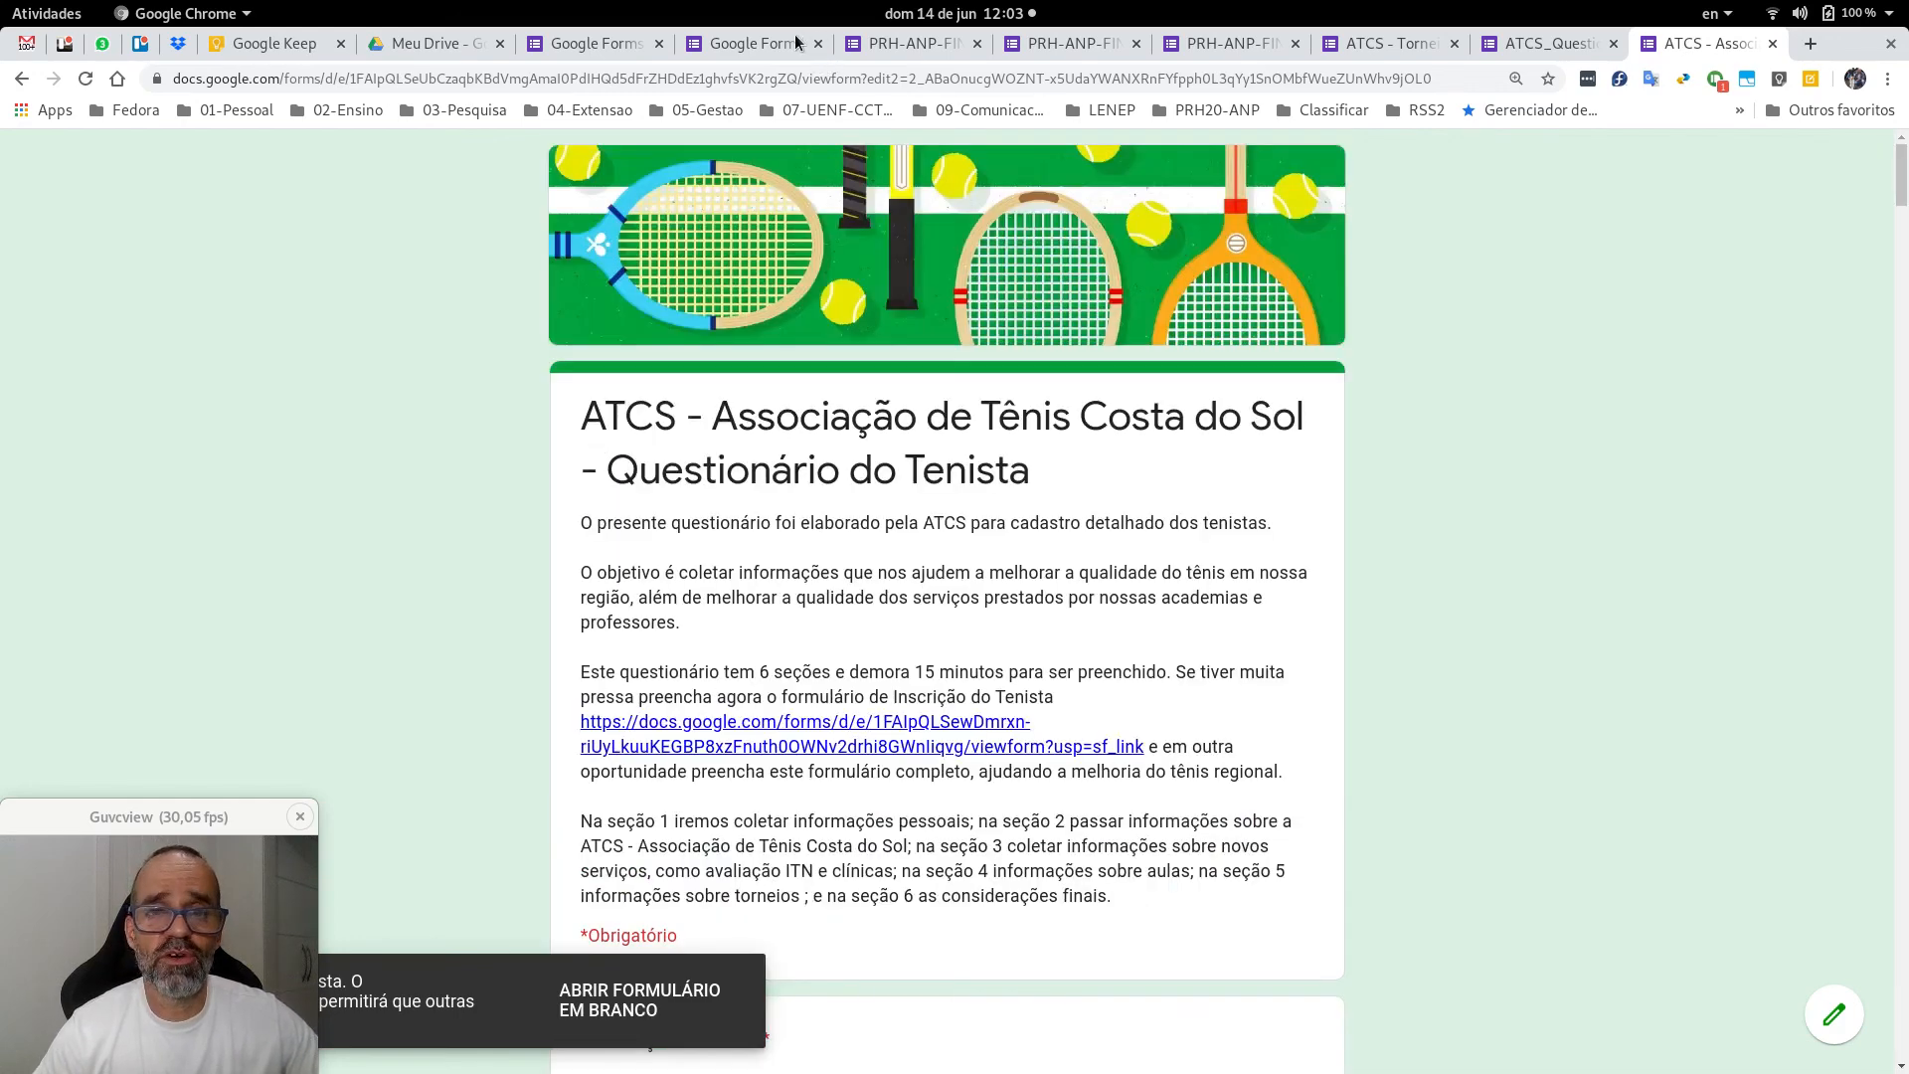
Close the PRH-ANP-FINEP survey editor, responses summary and individual response tabs.
left_click(899, 45)
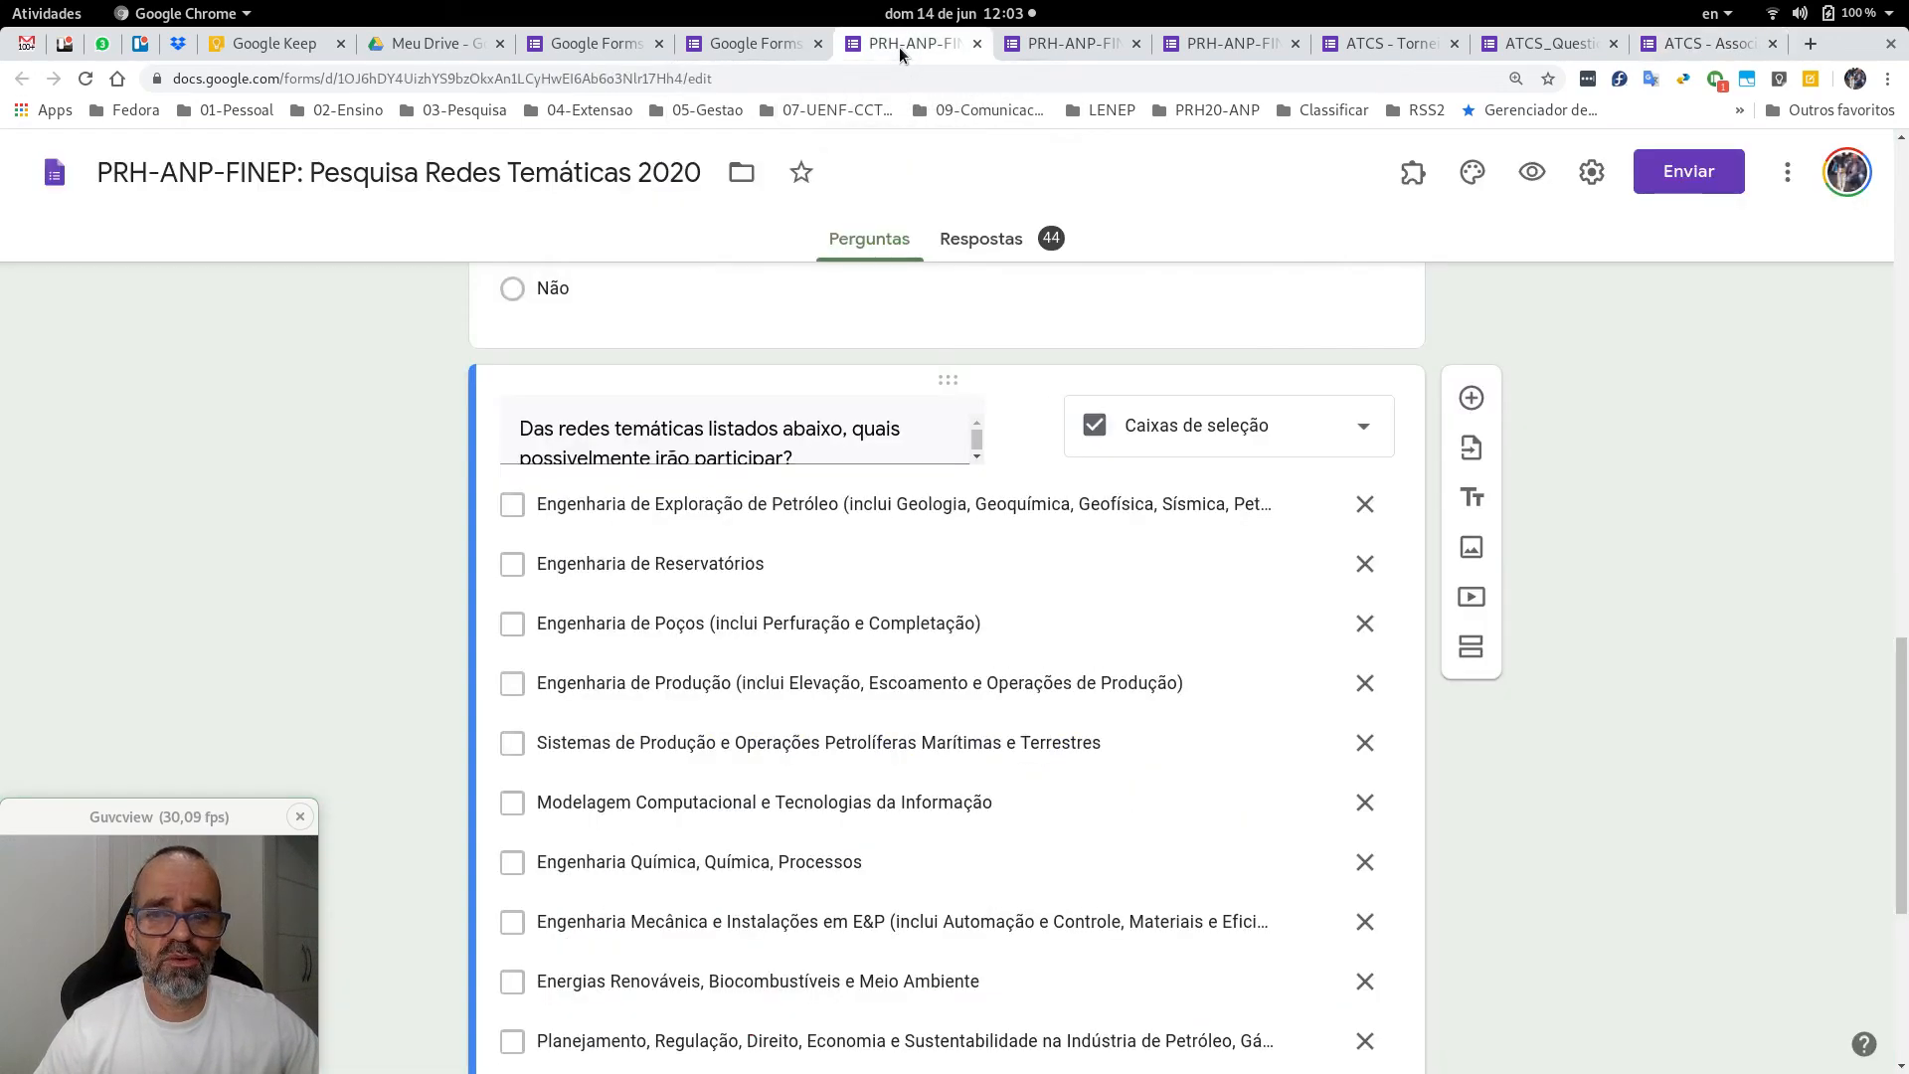
left_click(978, 43)
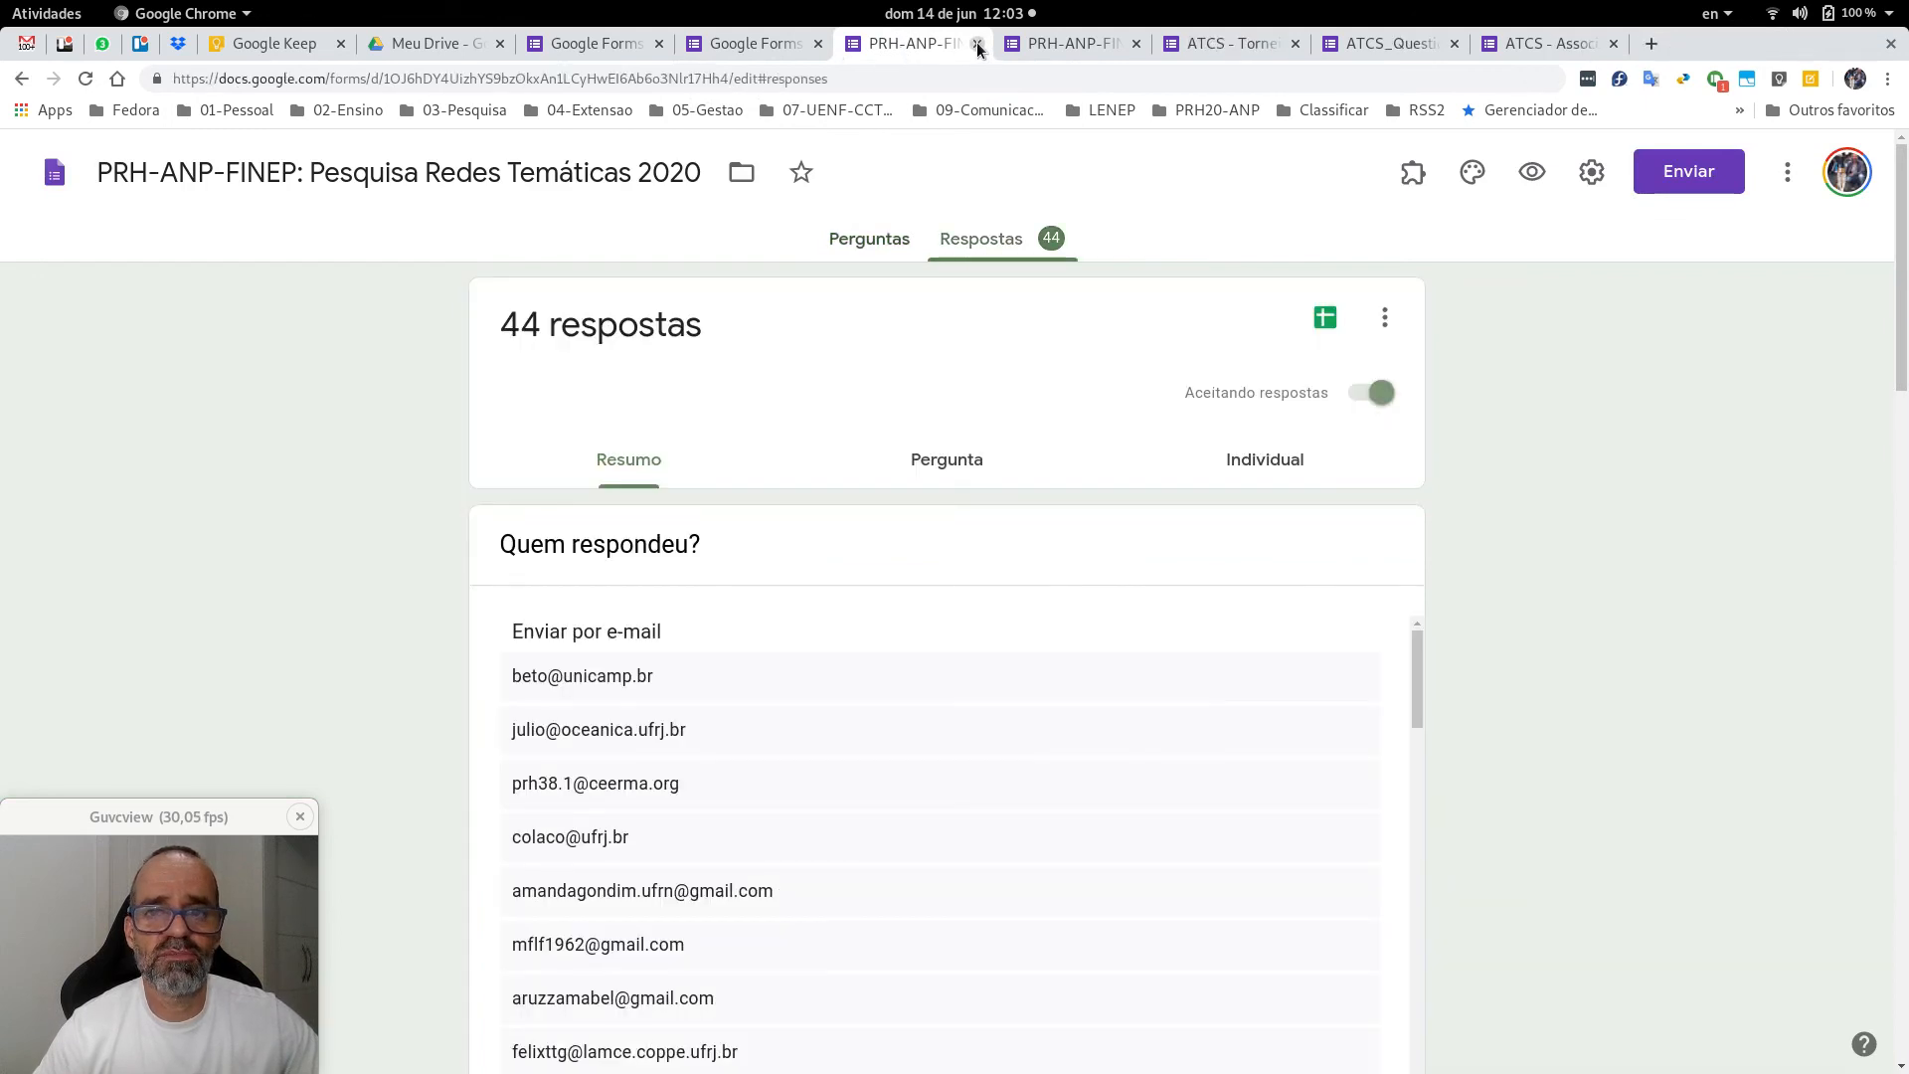
left_click(977, 43)
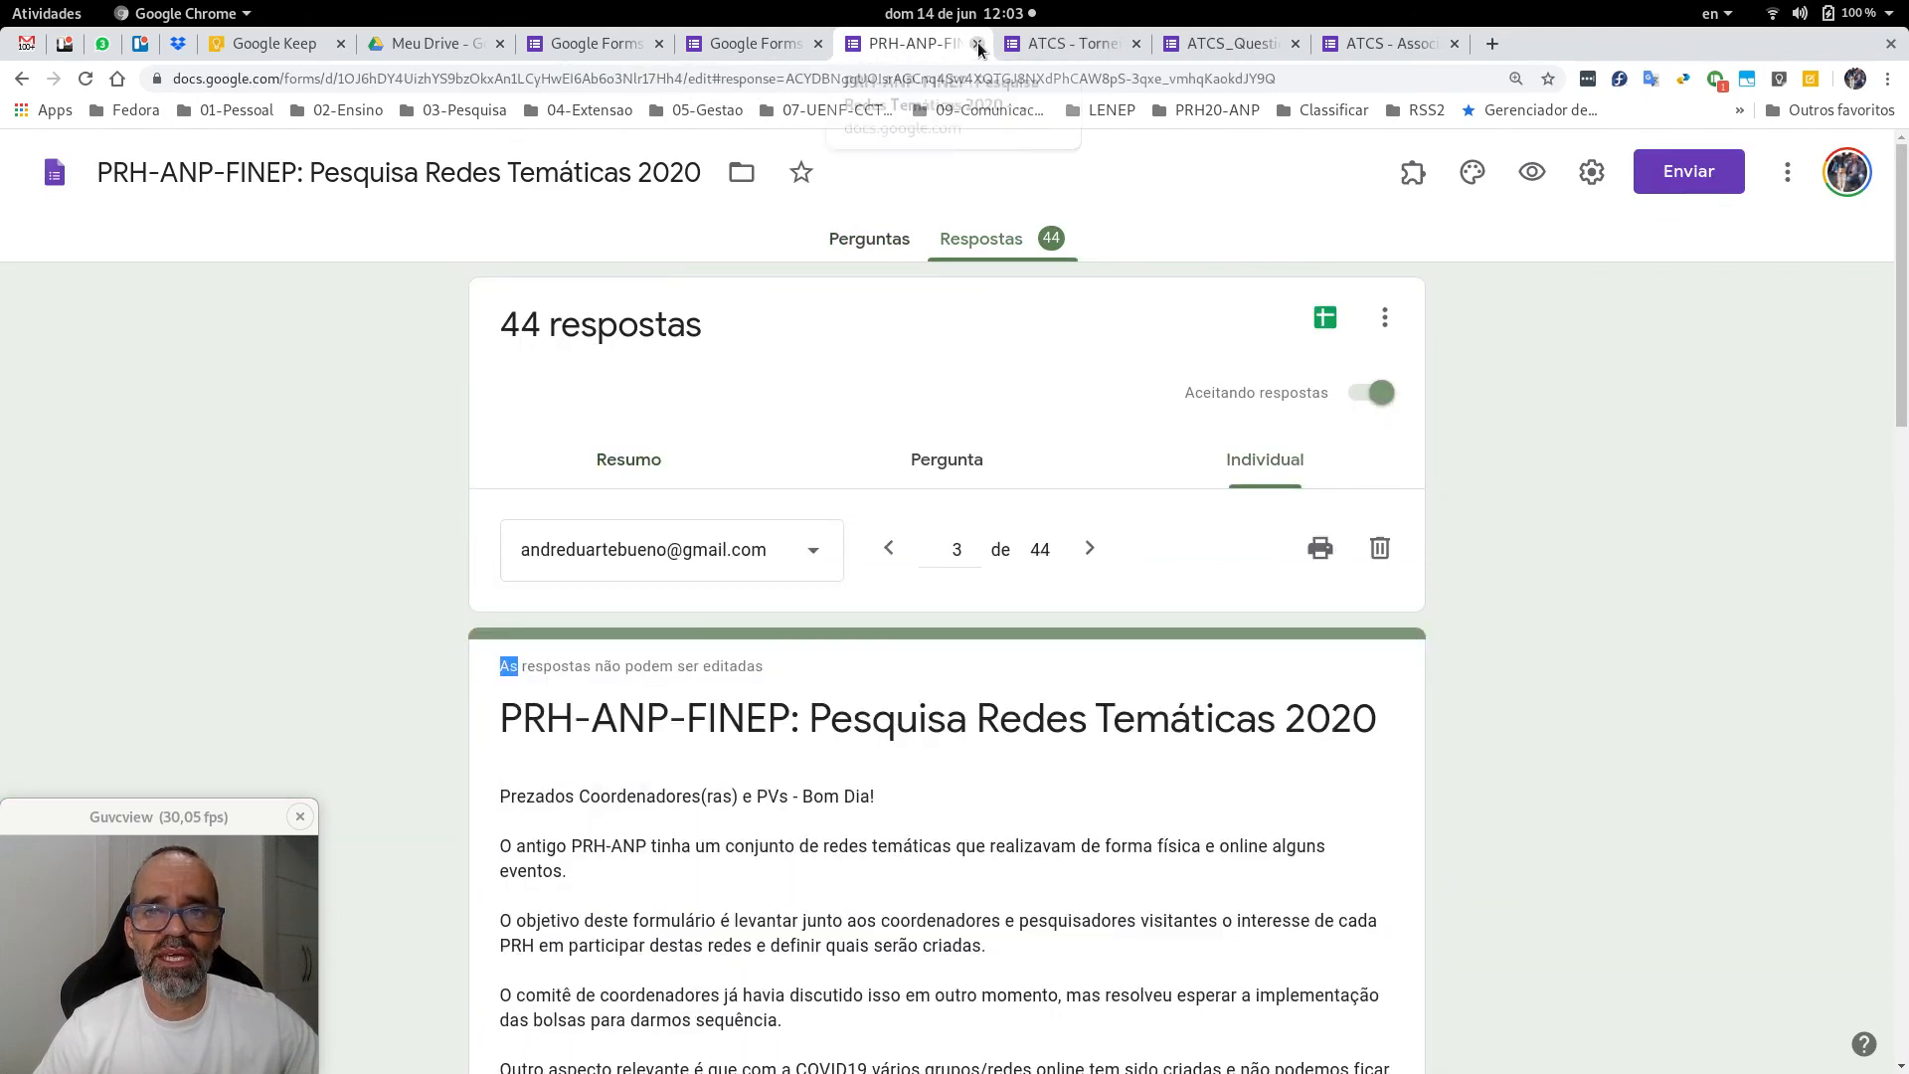
left_click(977, 43)
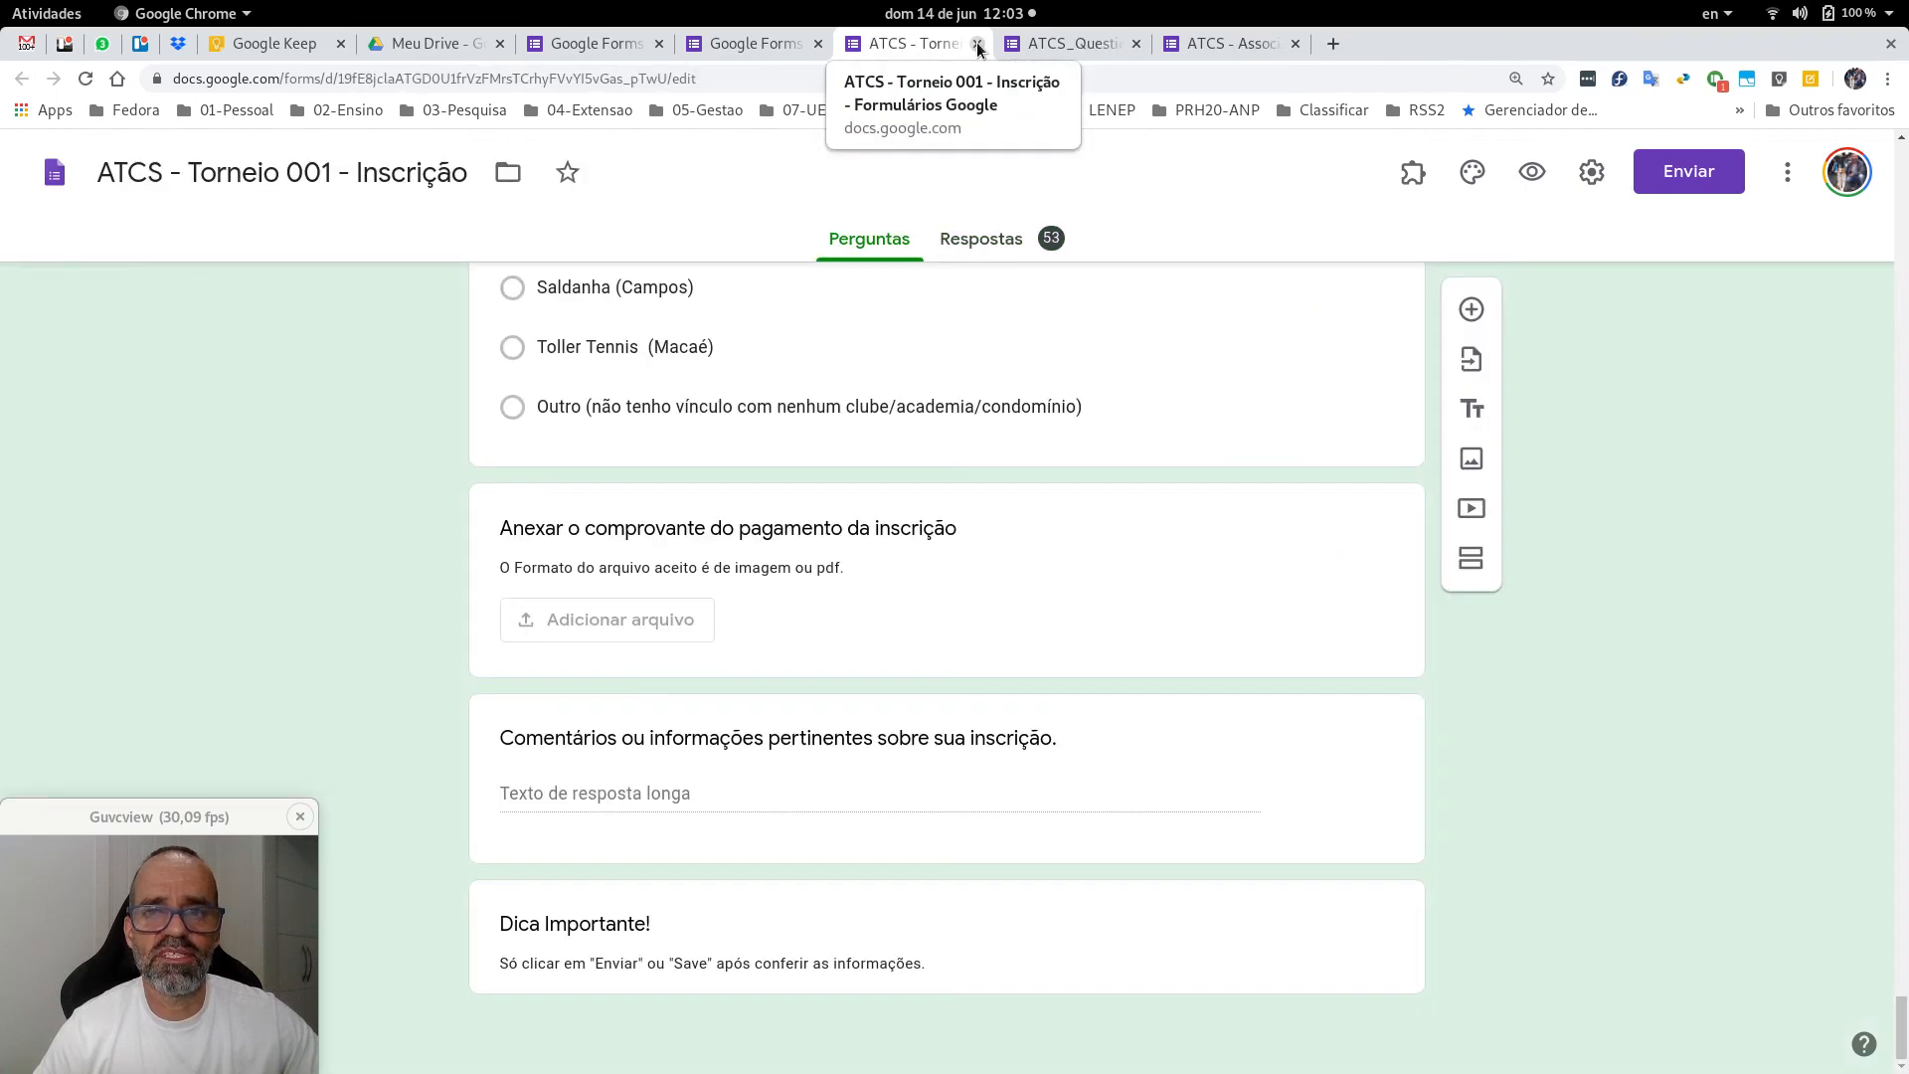
Close the ATCS Torneio form and tennis questionnaire tabs, choosing Sair, leaving the Exemplo de Uso editor.
left_click(977, 44)
left_click(977, 44)
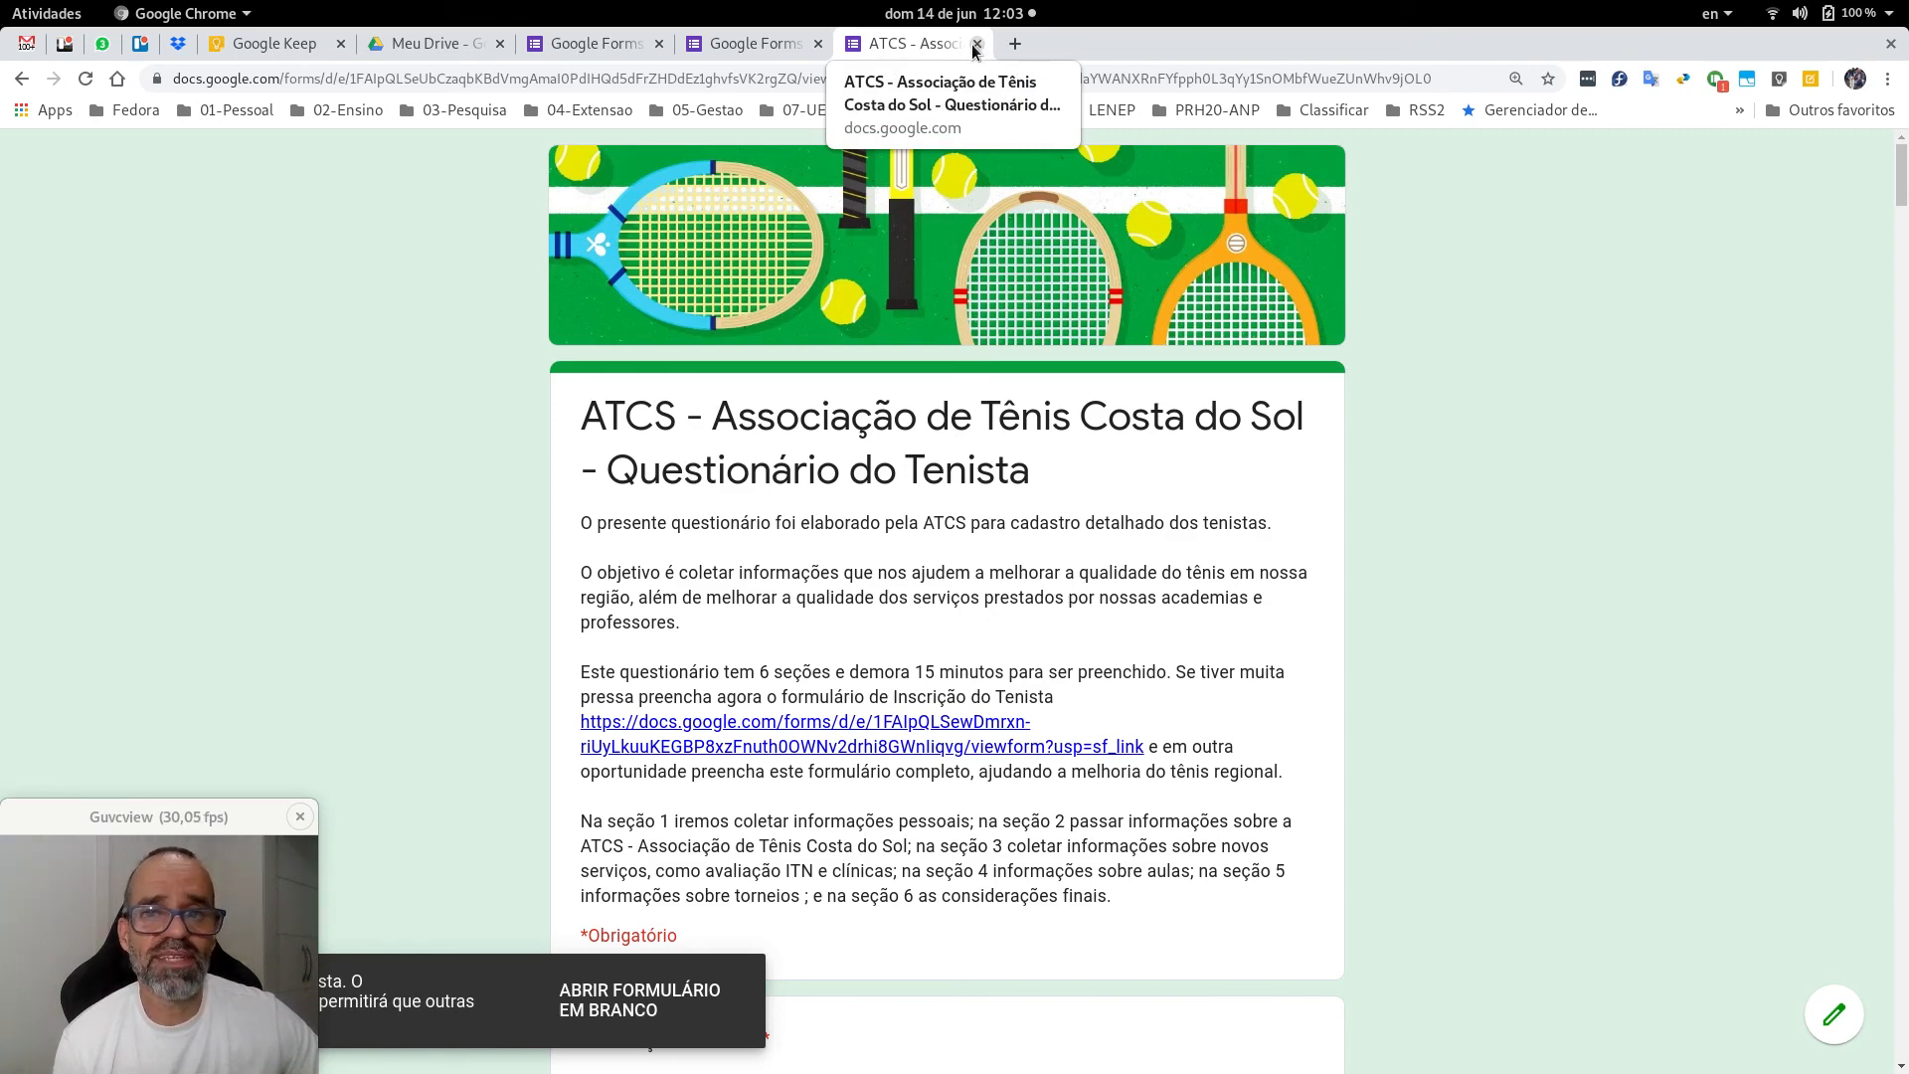
left_click(974, 44)
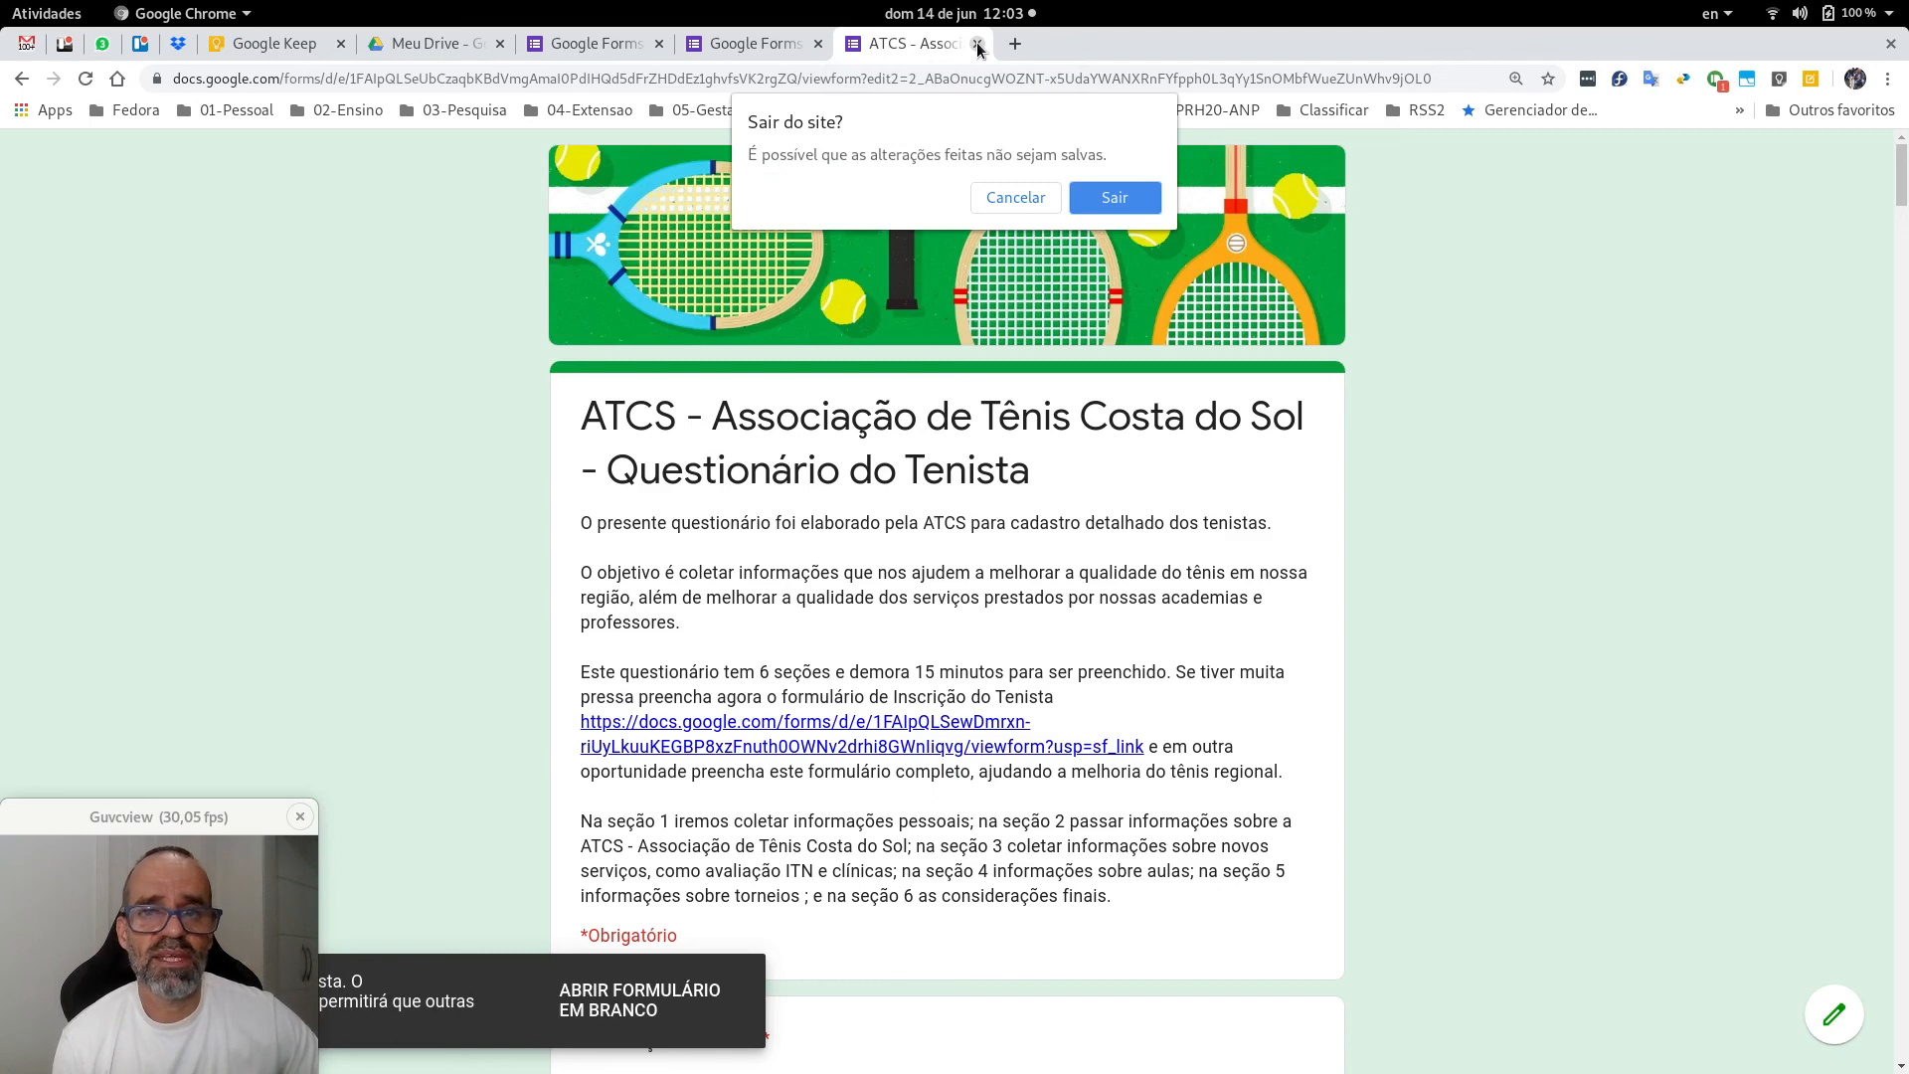
left_click(1098, 205)
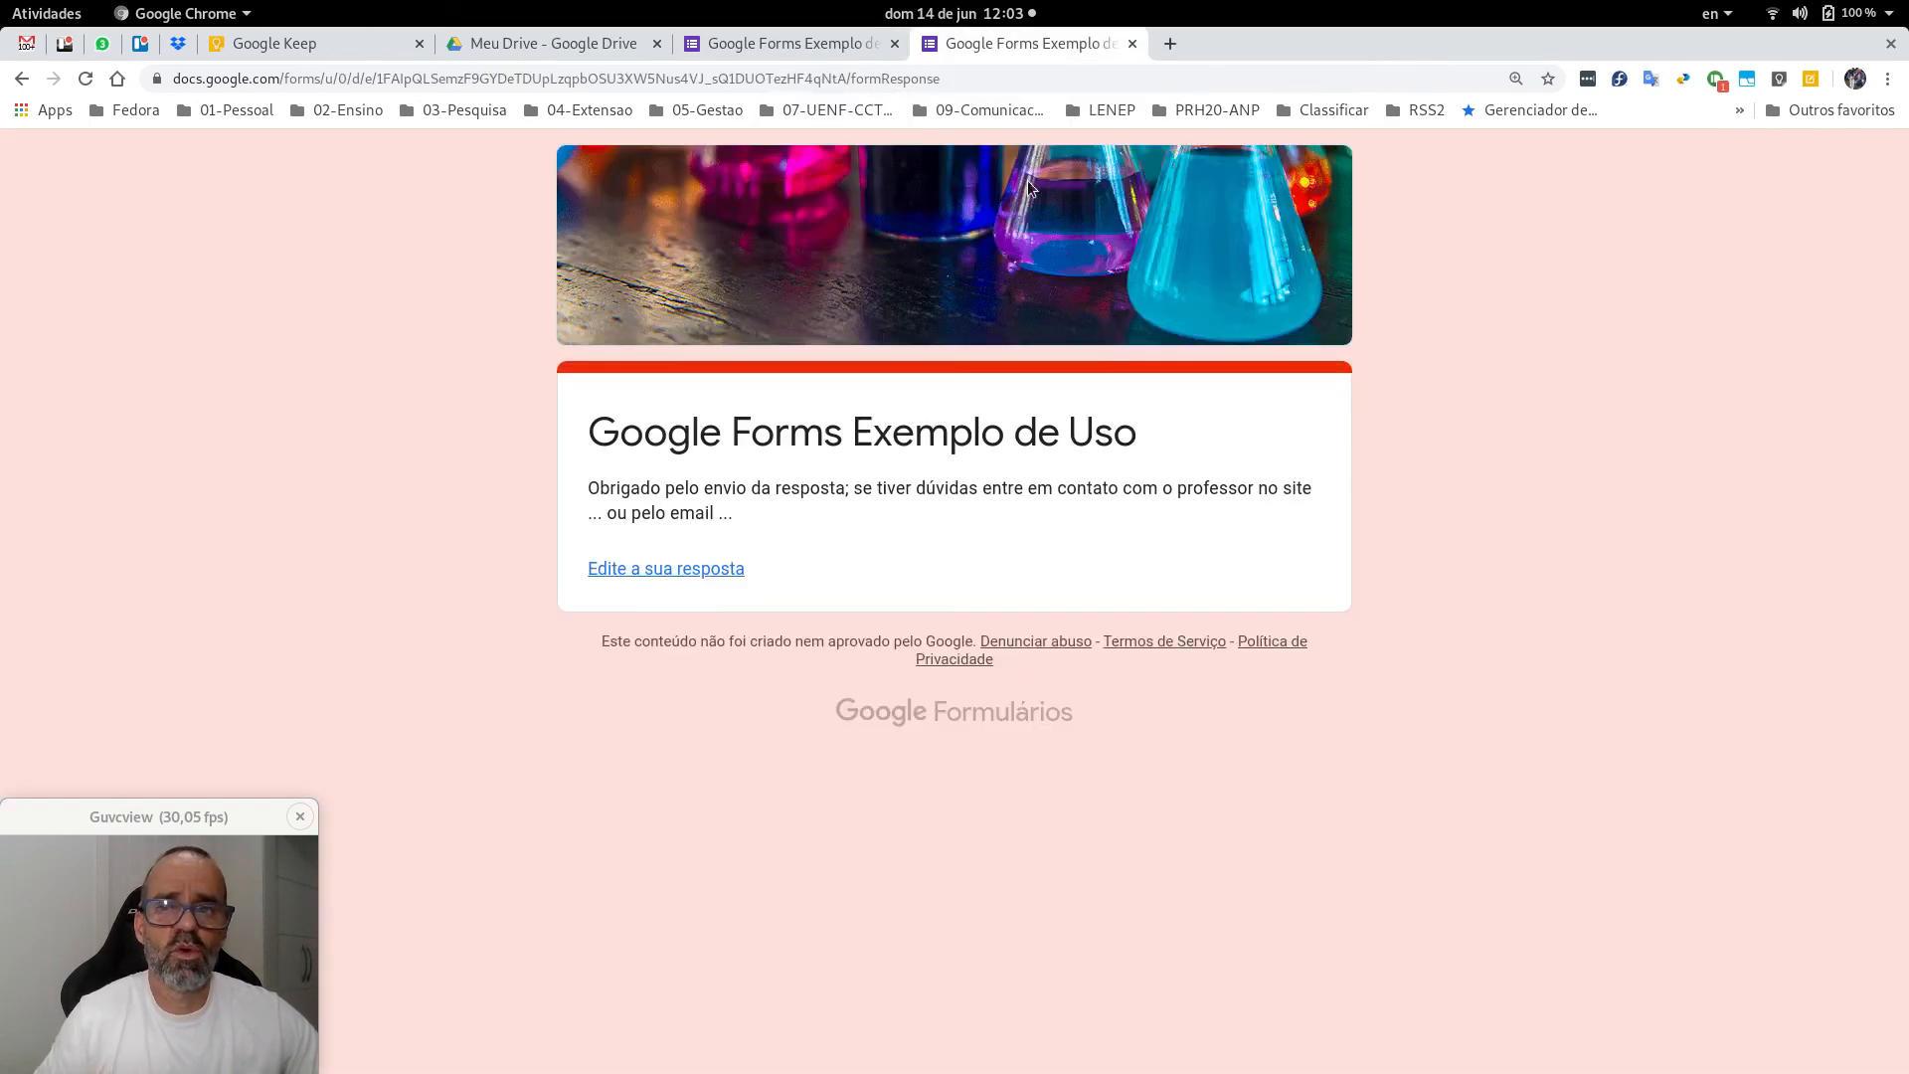
left_click(1133, 44)
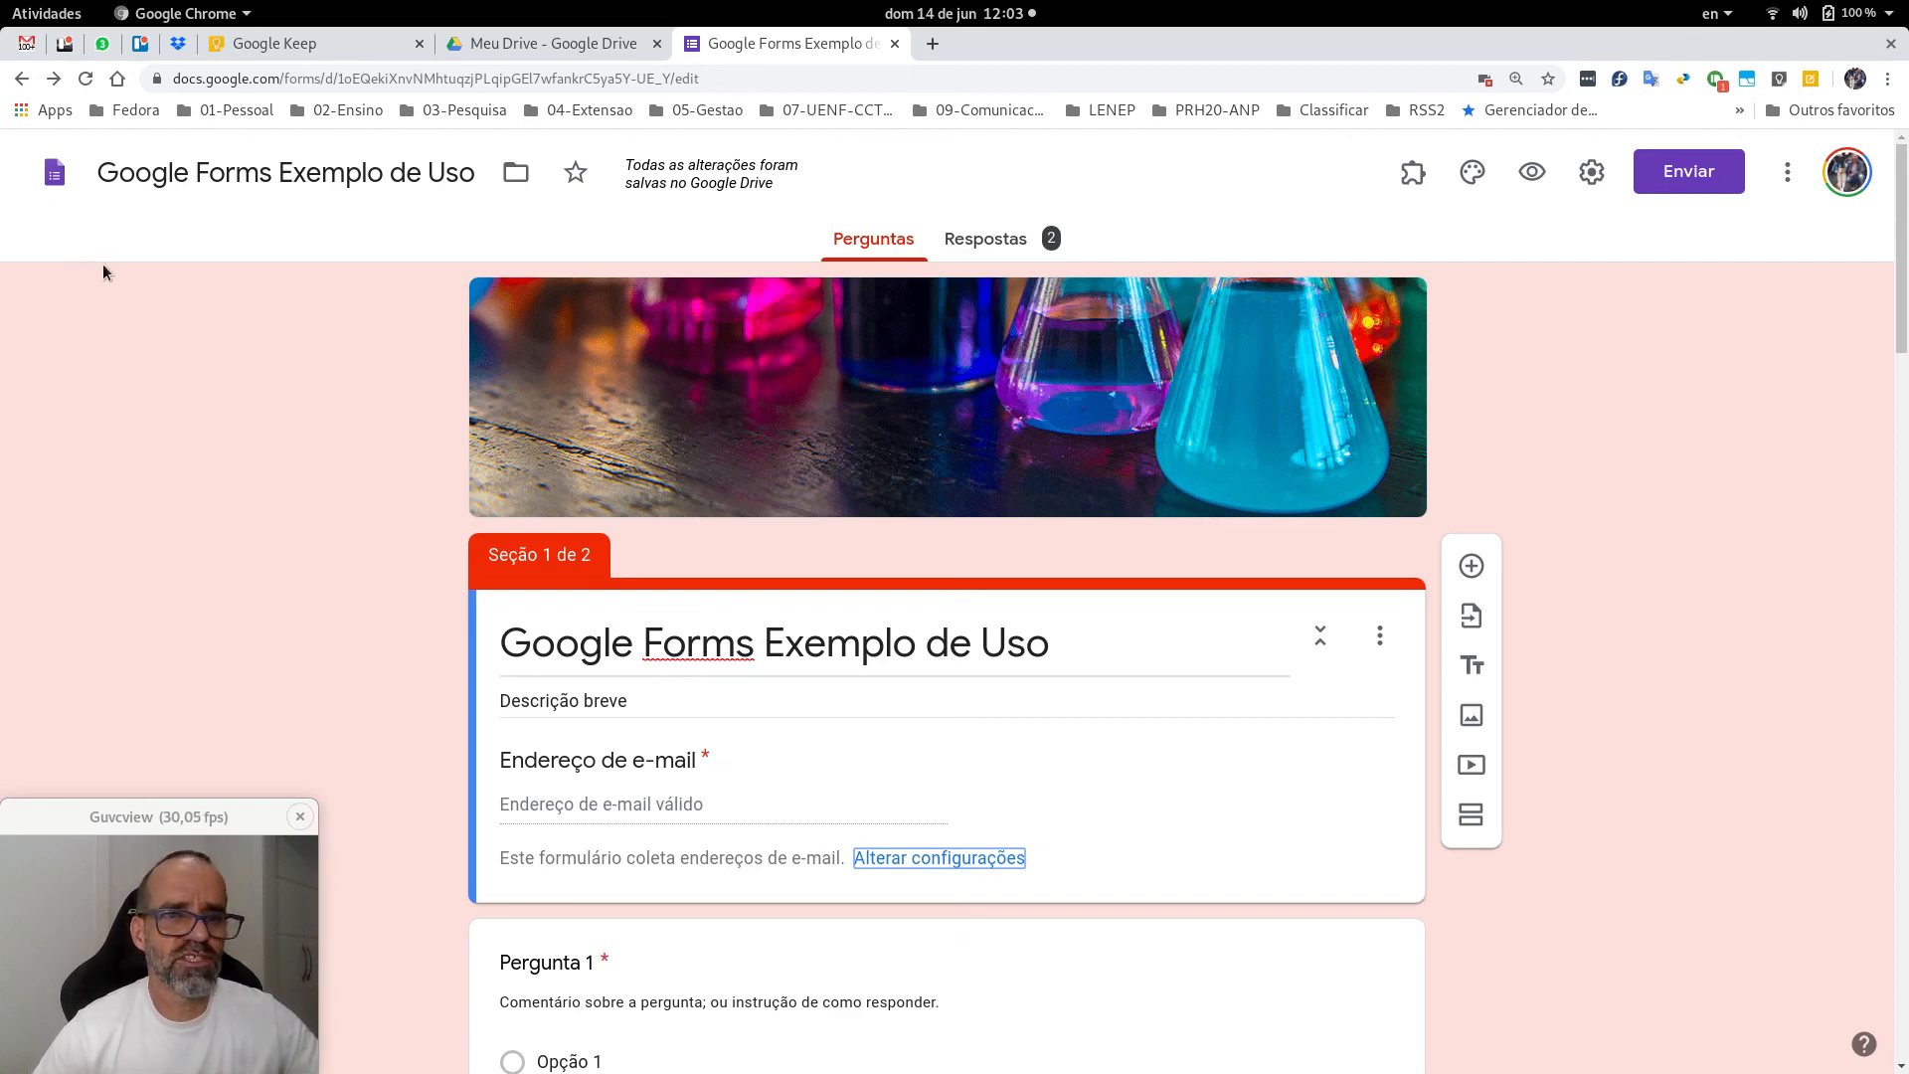
Tick off Solicitação ao Comitê, Pesquisa Redes Temáticas 2020, ATCS Torneio 001 and the tennis questionnaire, then close the note.
left_click(316, 33)
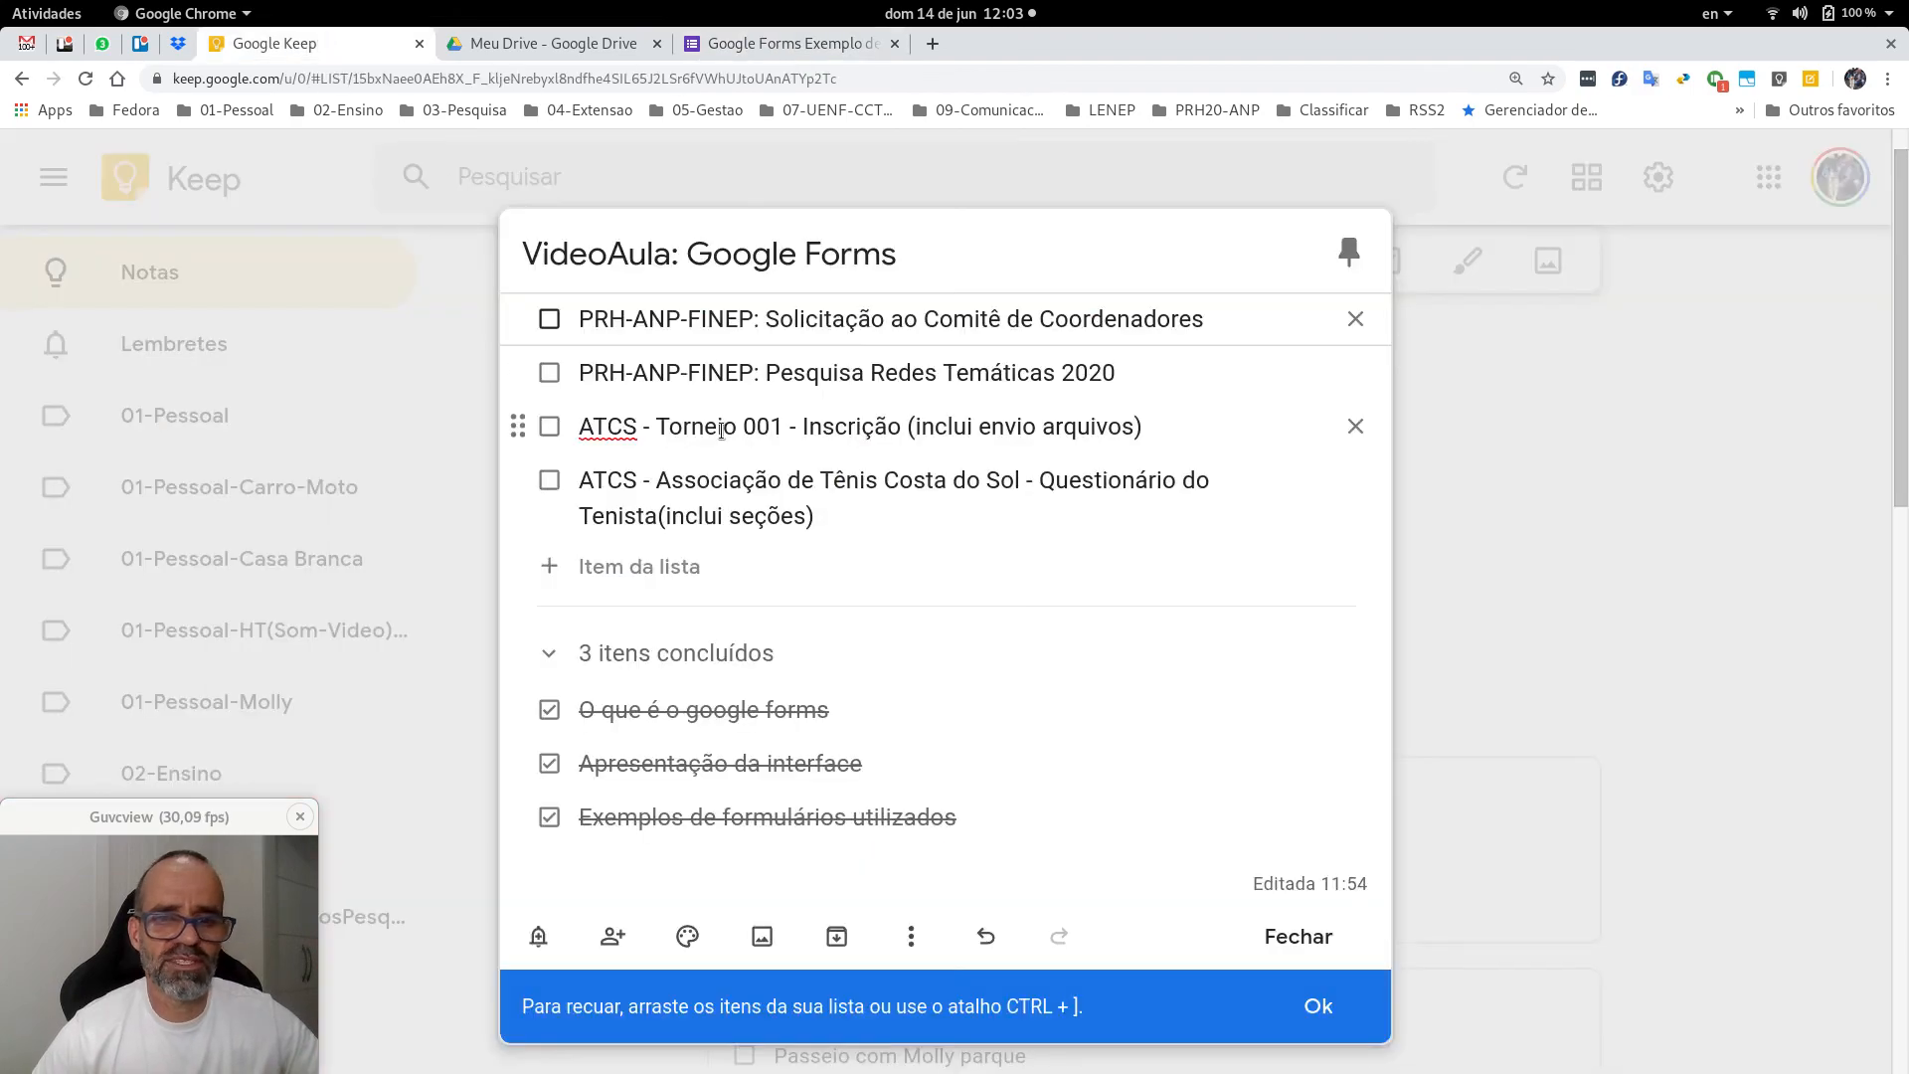
left_click(551, 321)
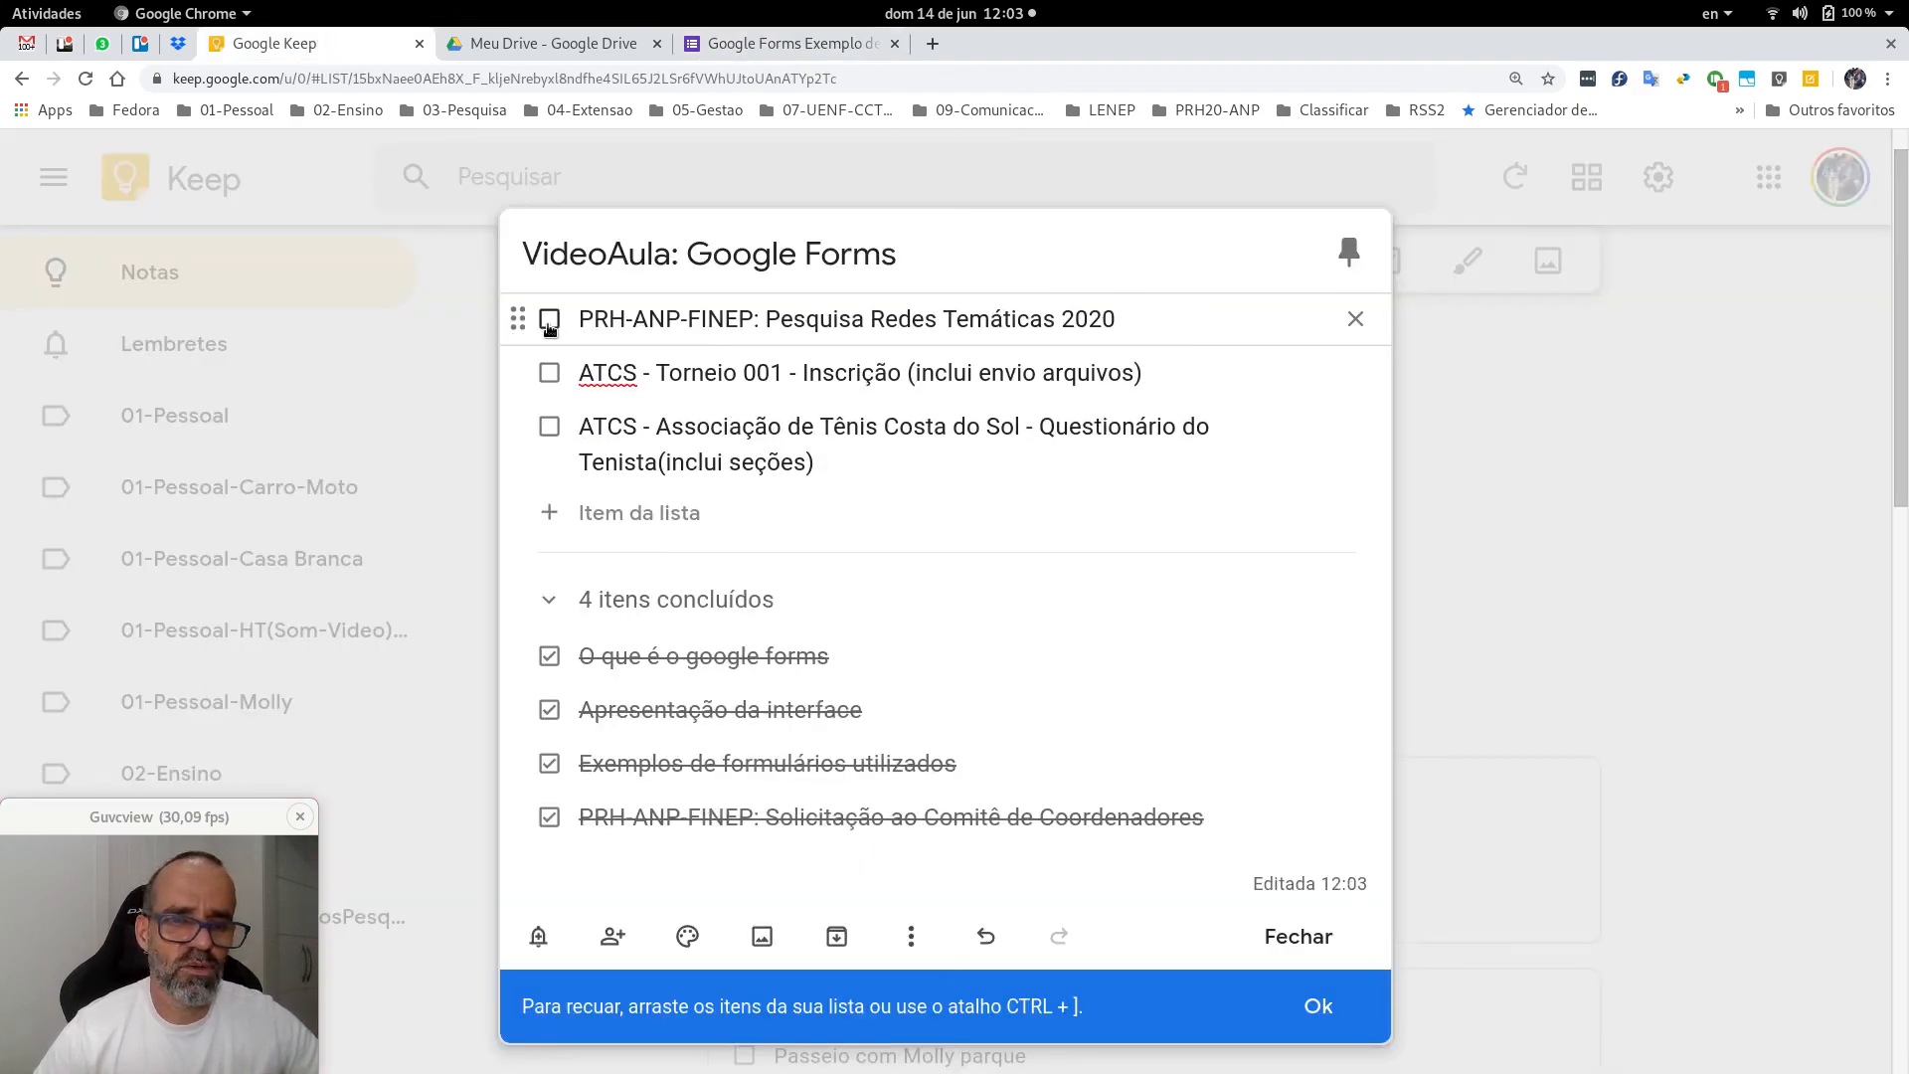
left_click(551, 323)
left_click(551, 323)
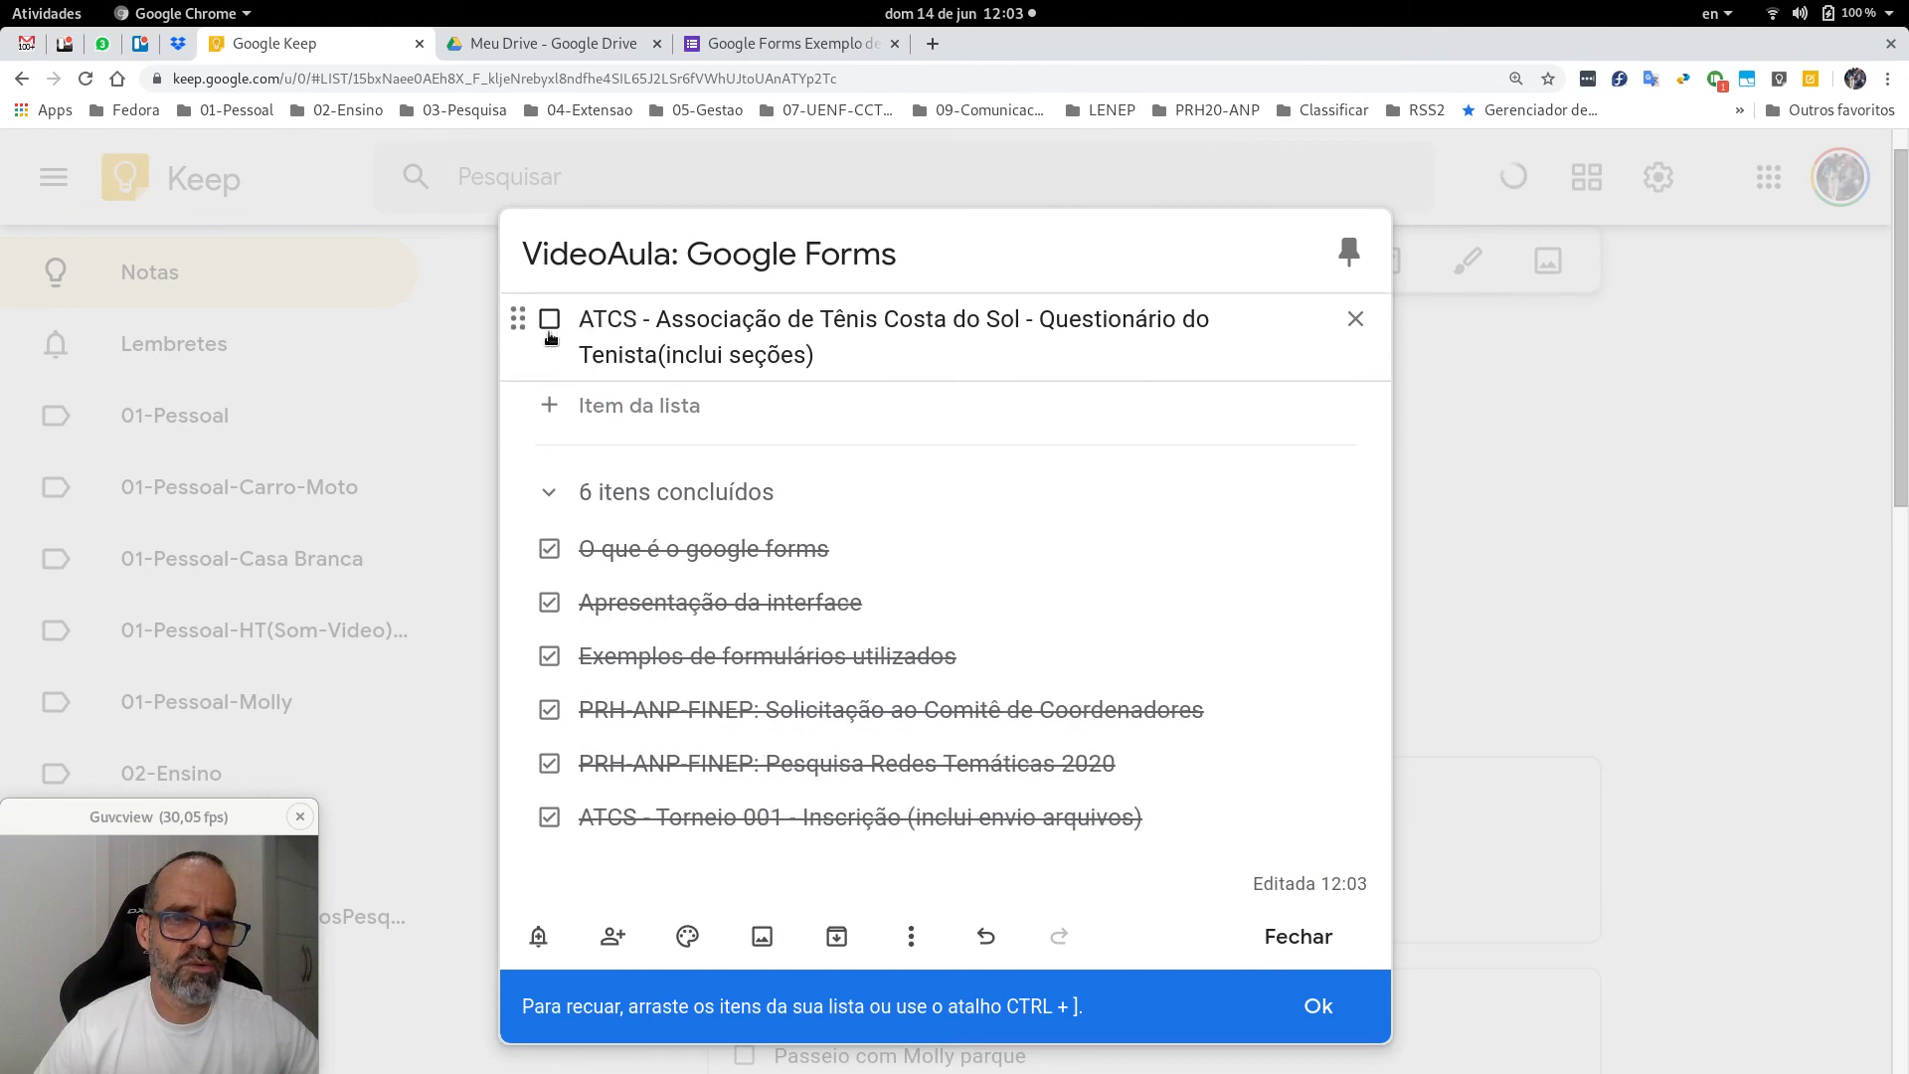
left_click(550, 323)
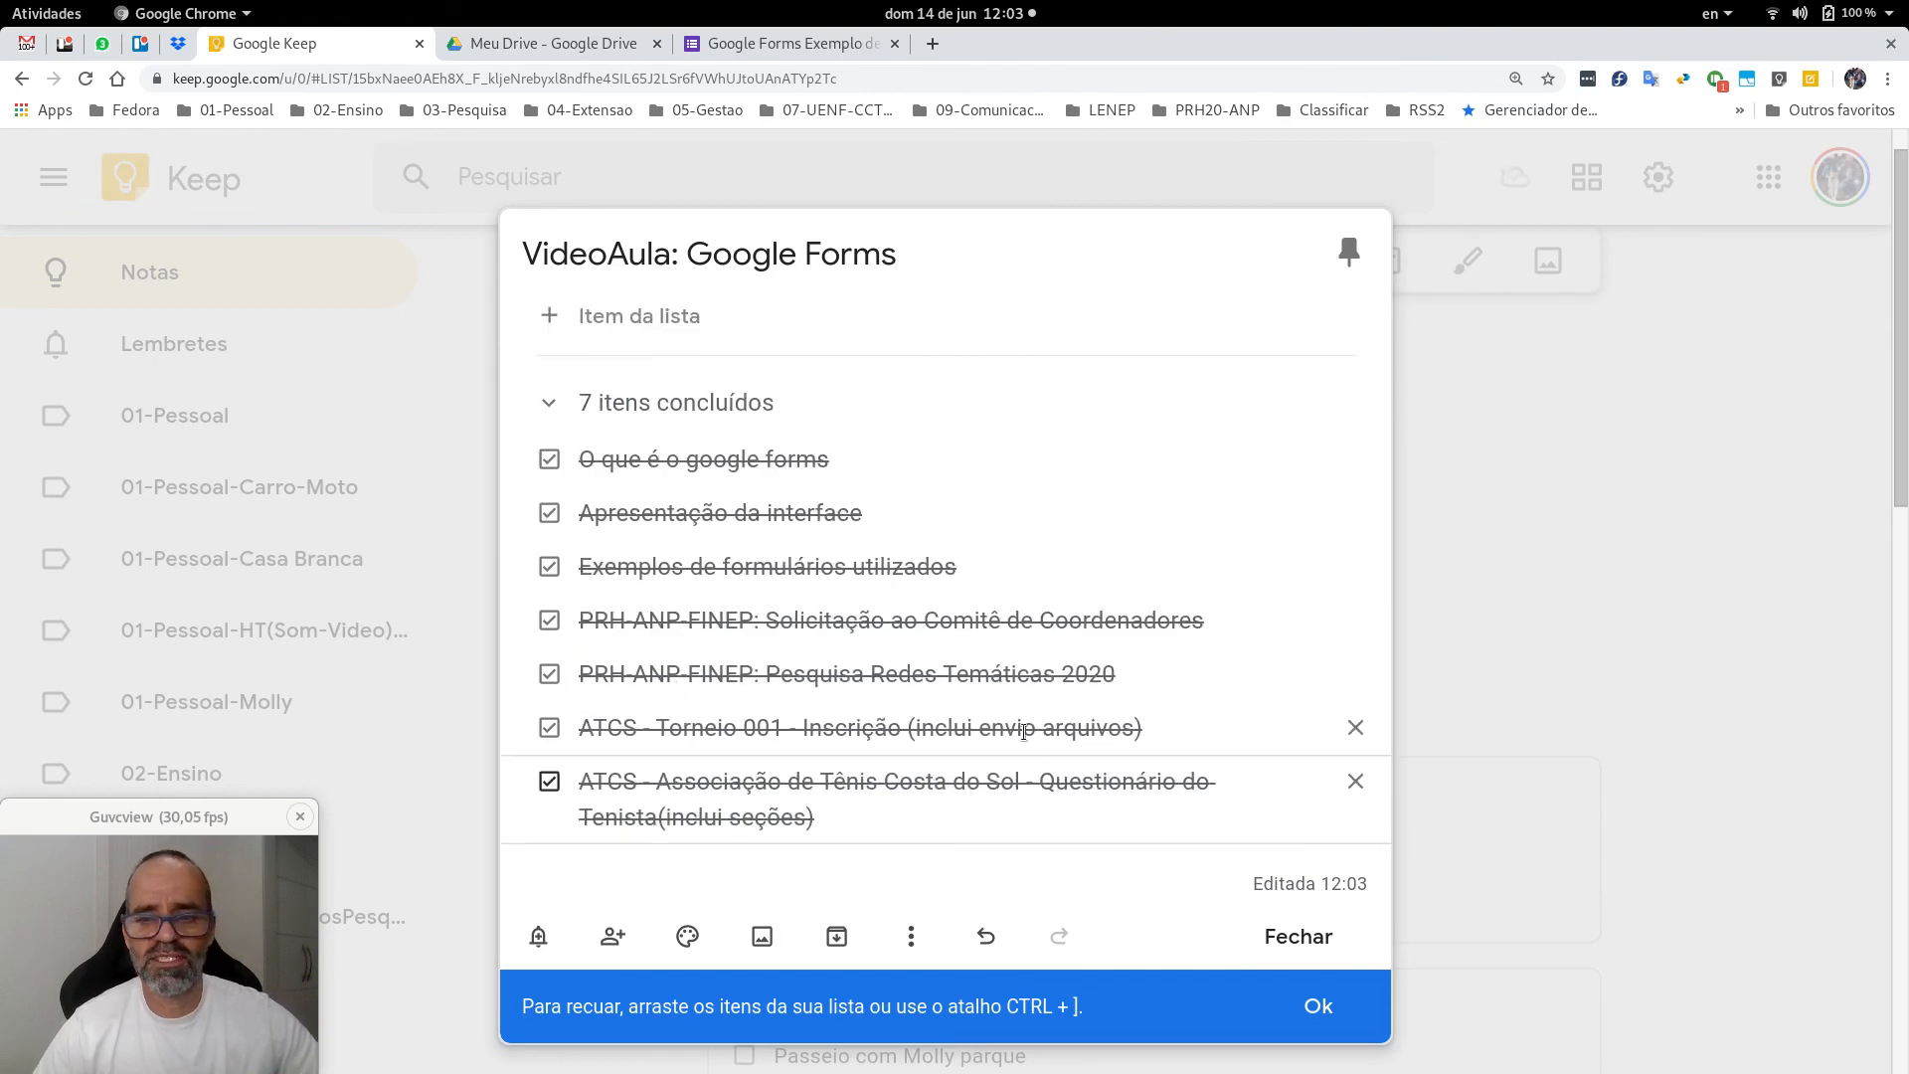
left_click(1274, 938)
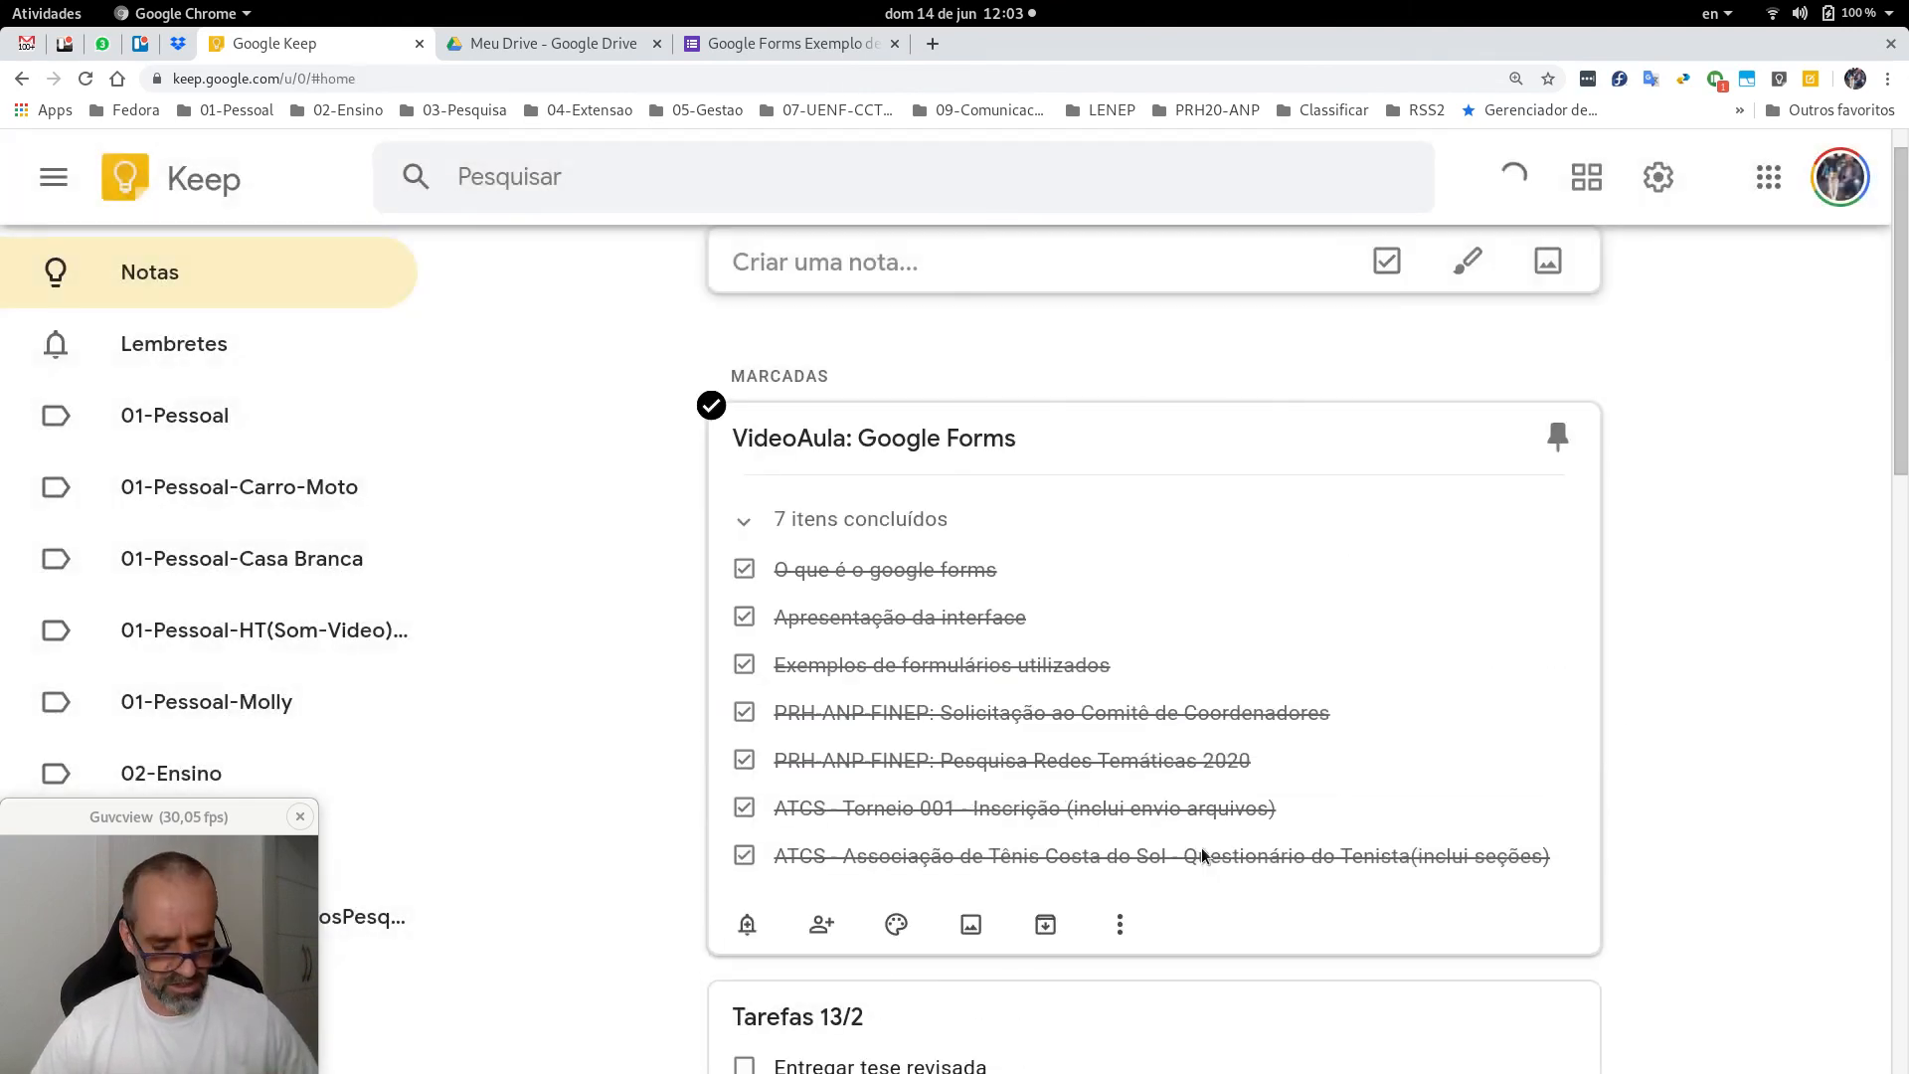
Return to the Impress presentation's title slide with Alt+Tab.
key("alt+Tab")
key("alt+Tab")
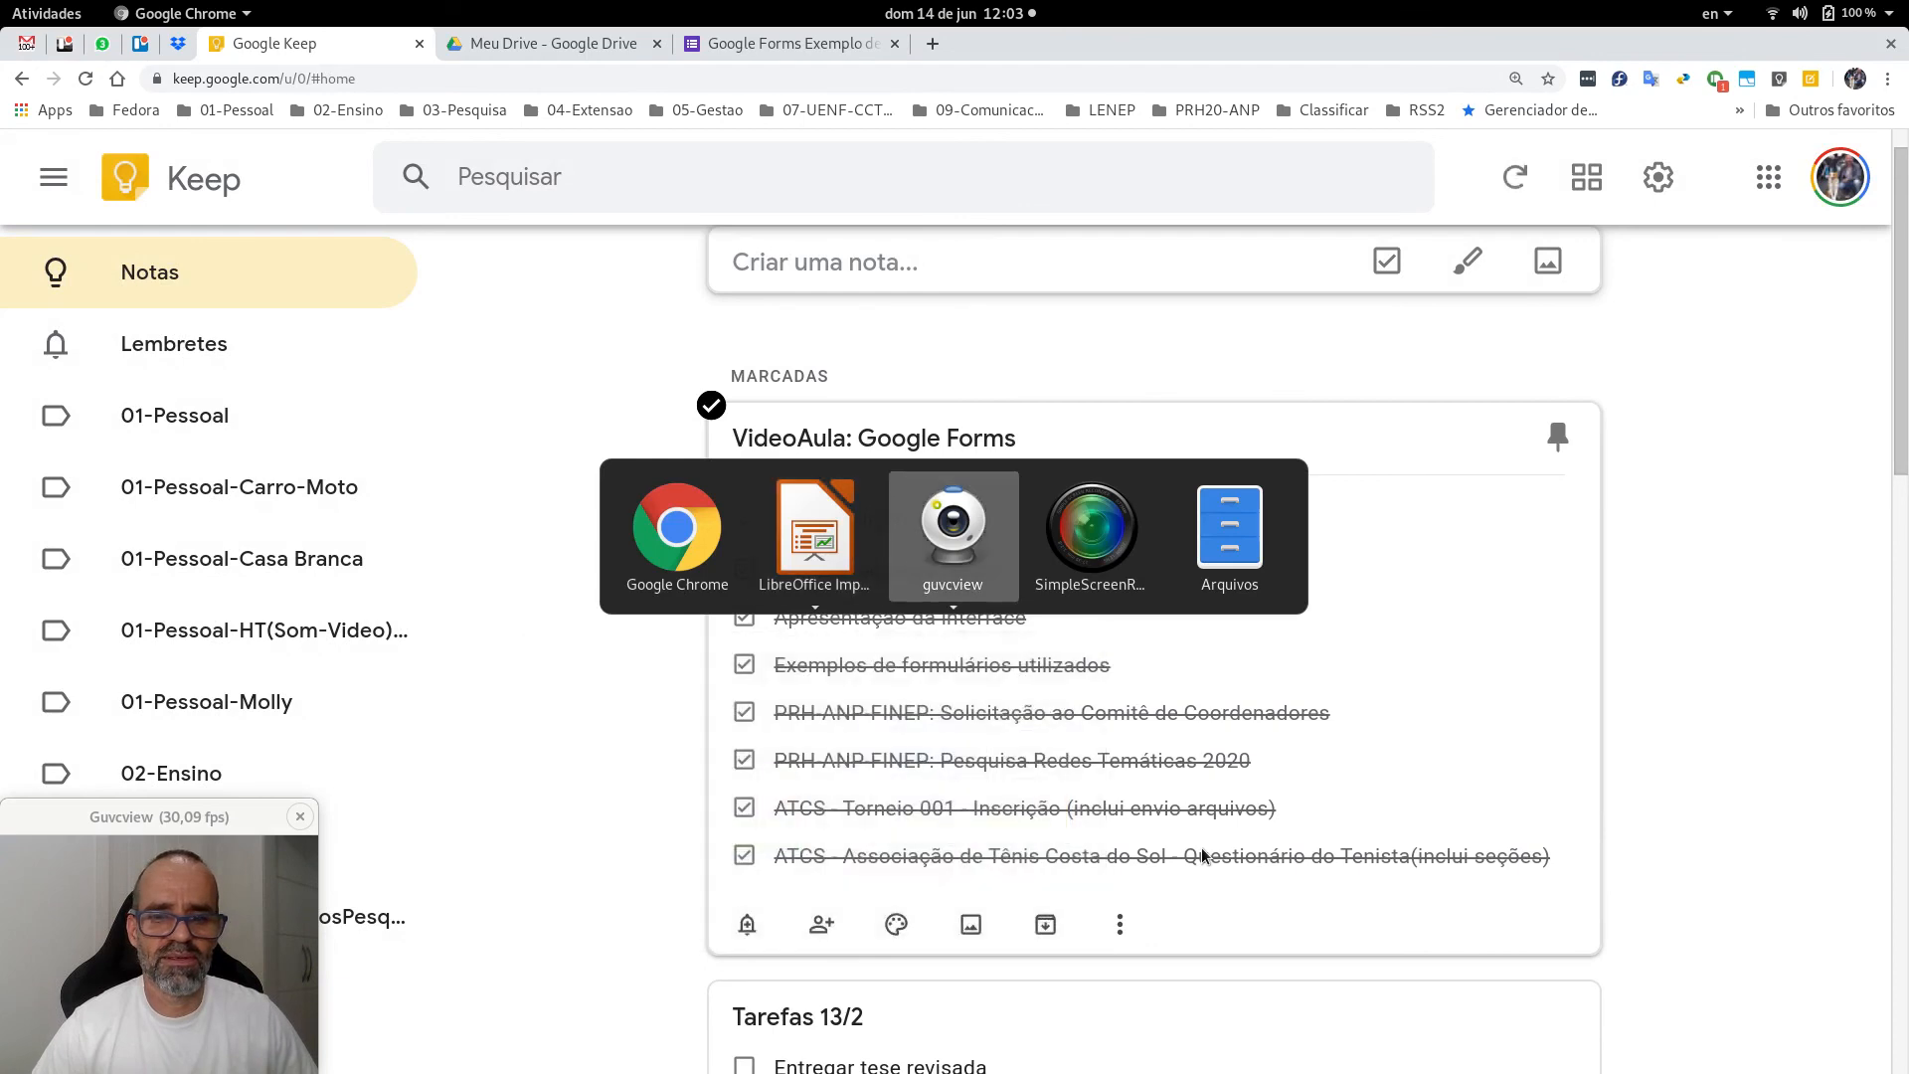
key("alt+Tab")
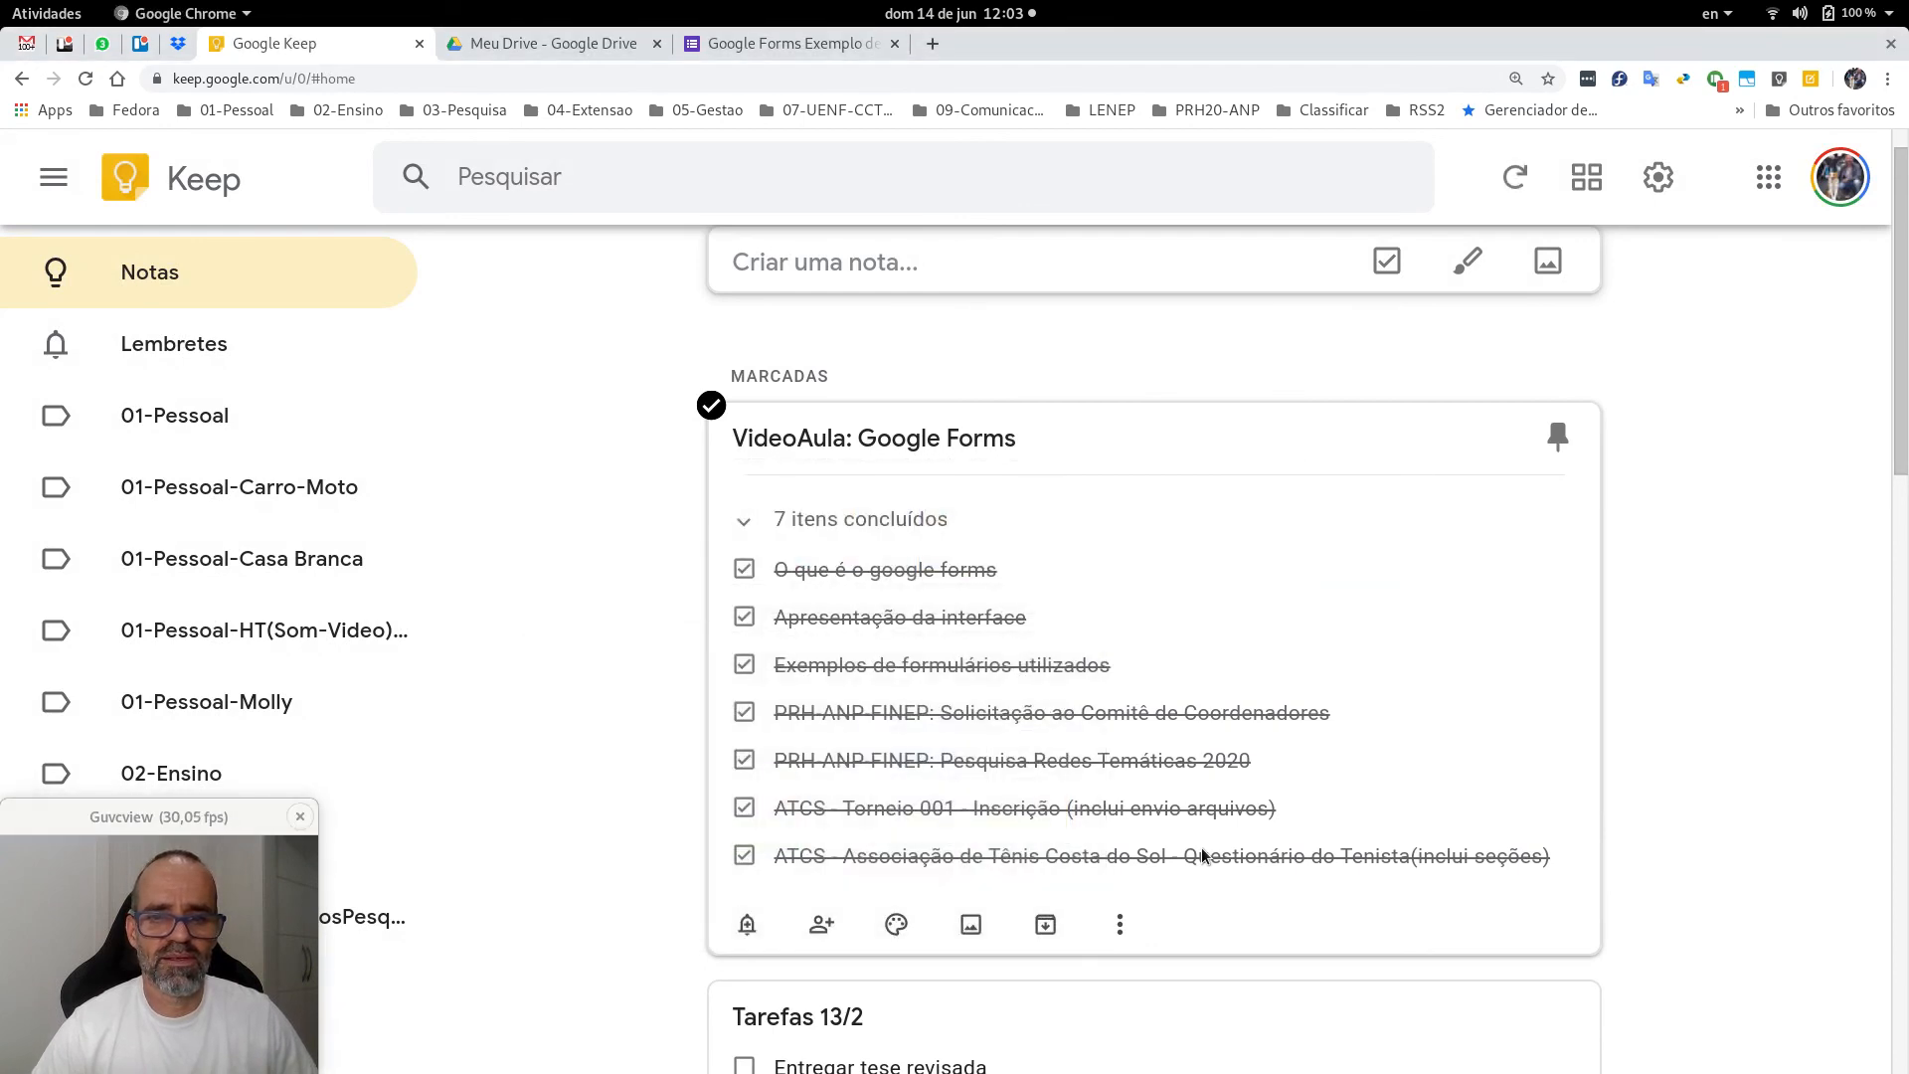
key("alt+Tab")
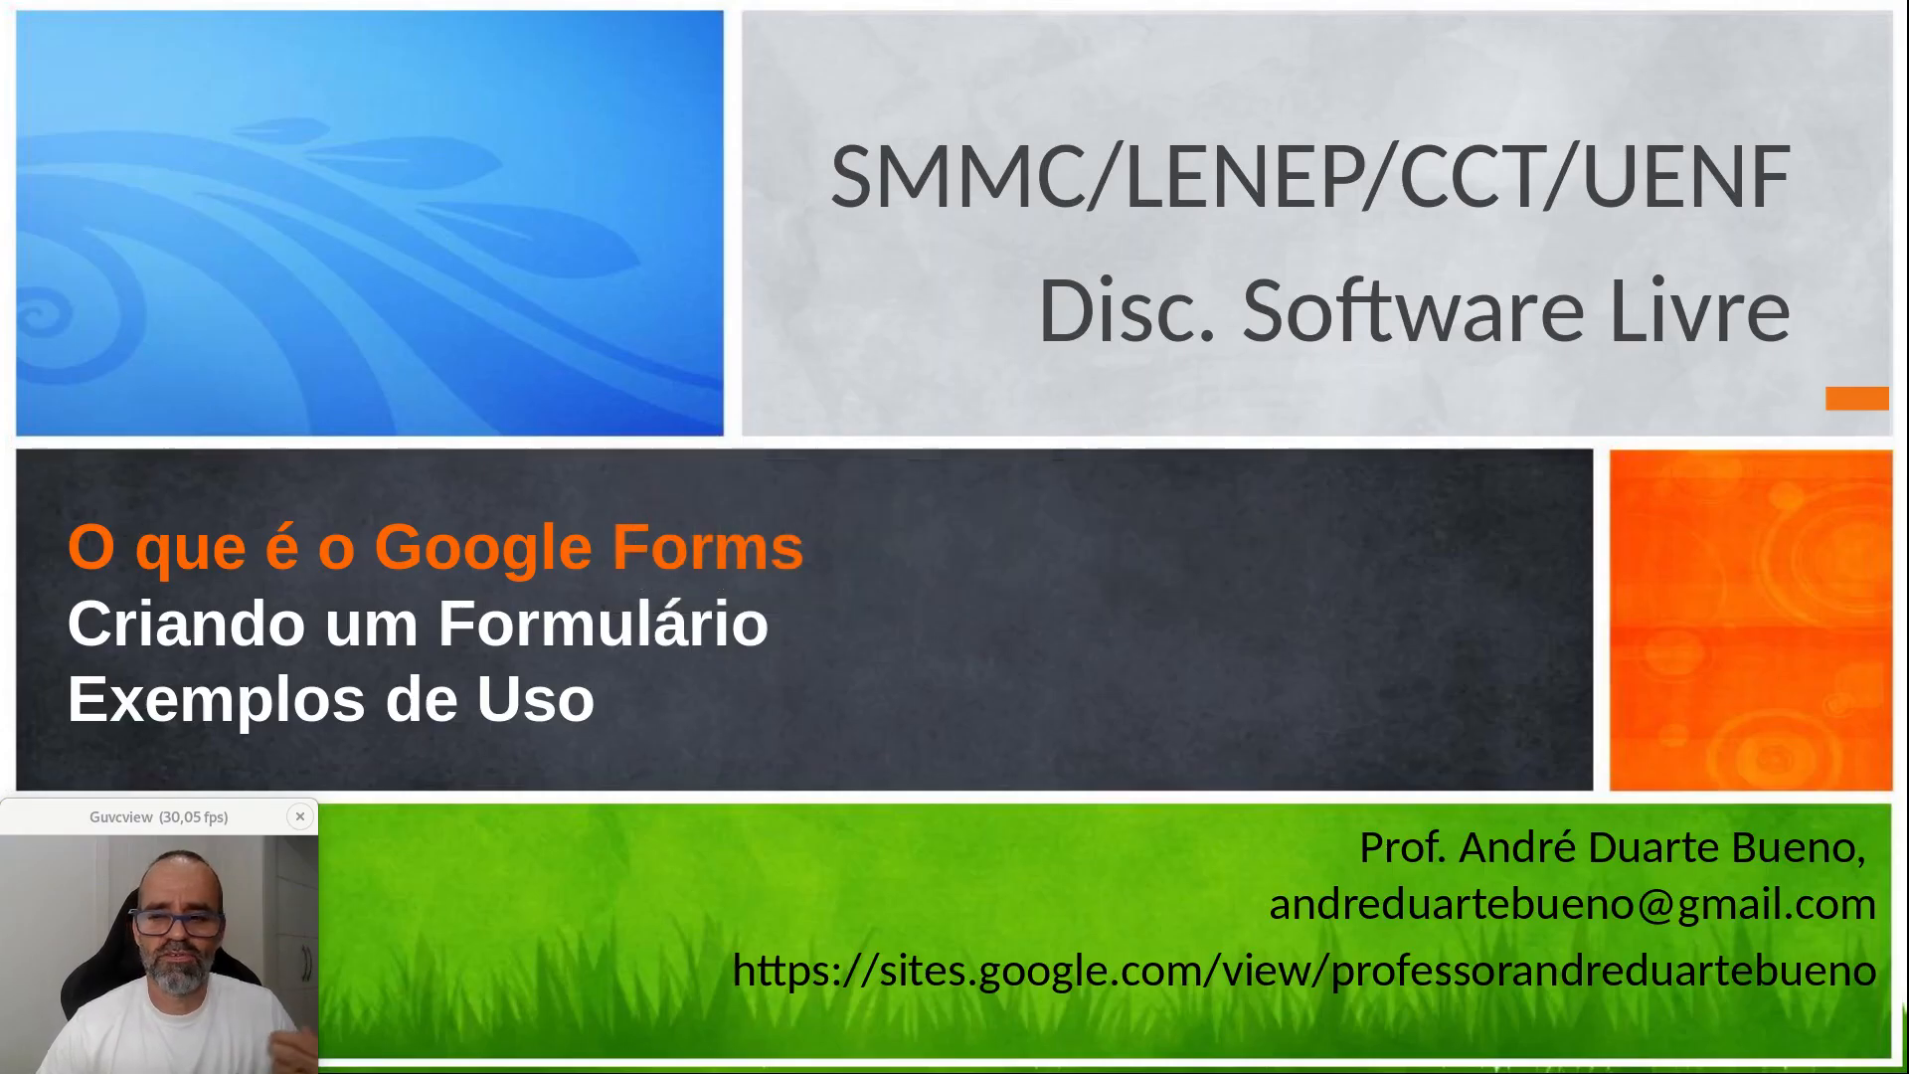